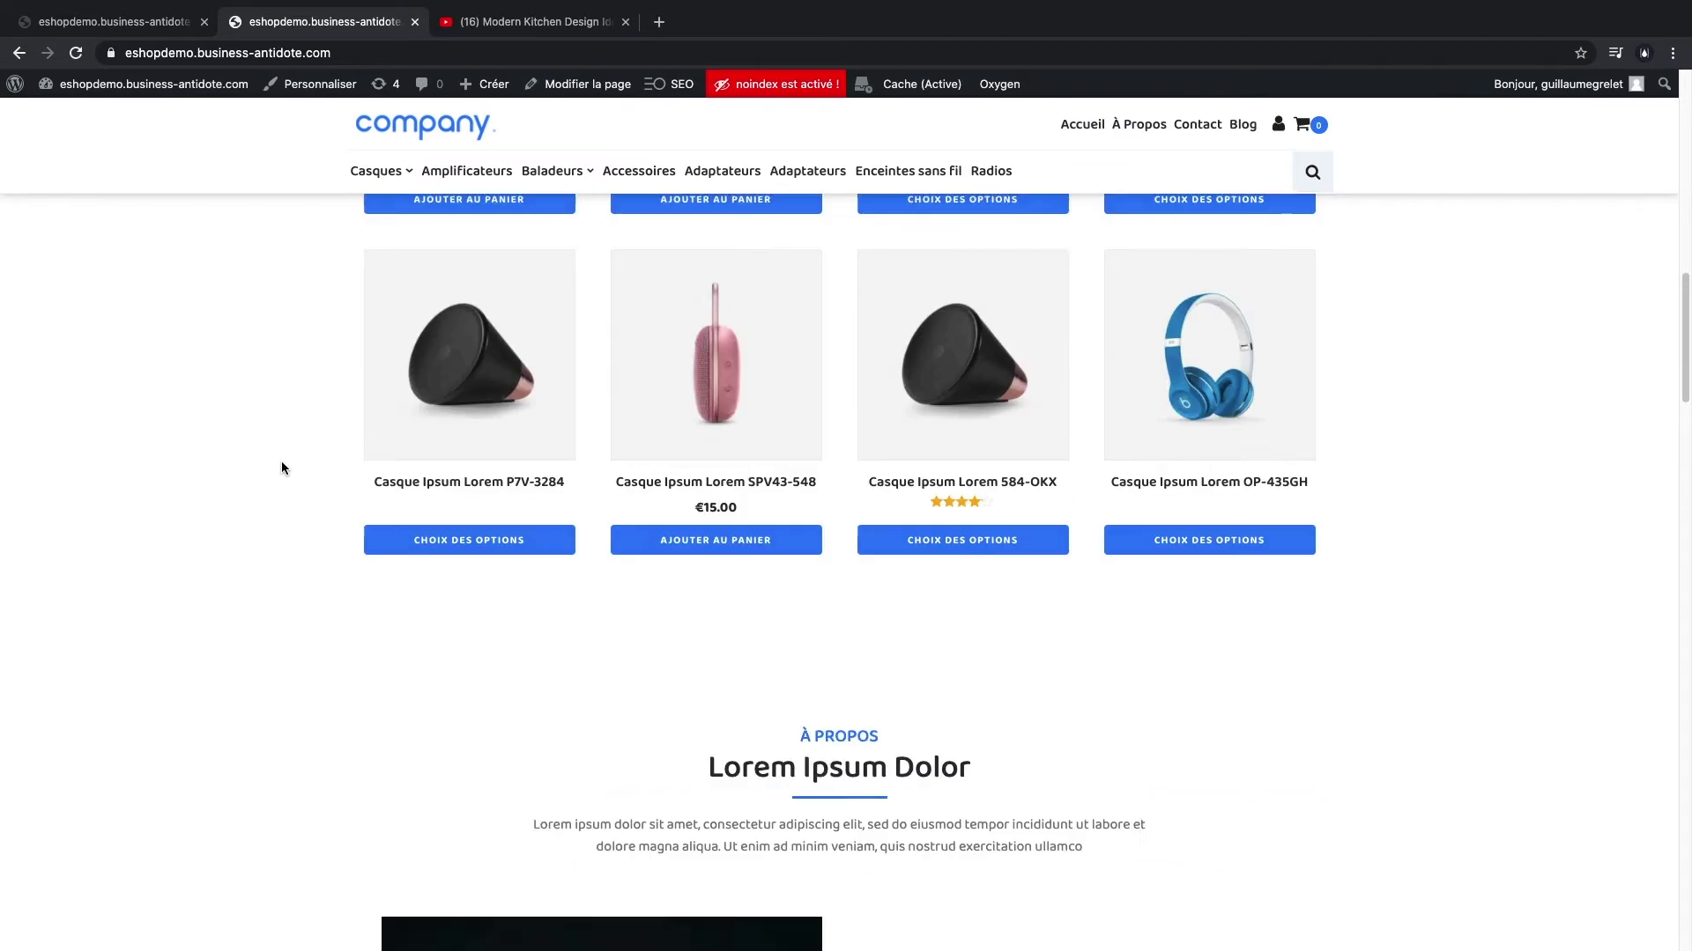
pyautogui.scroll(-10, 424, 564)
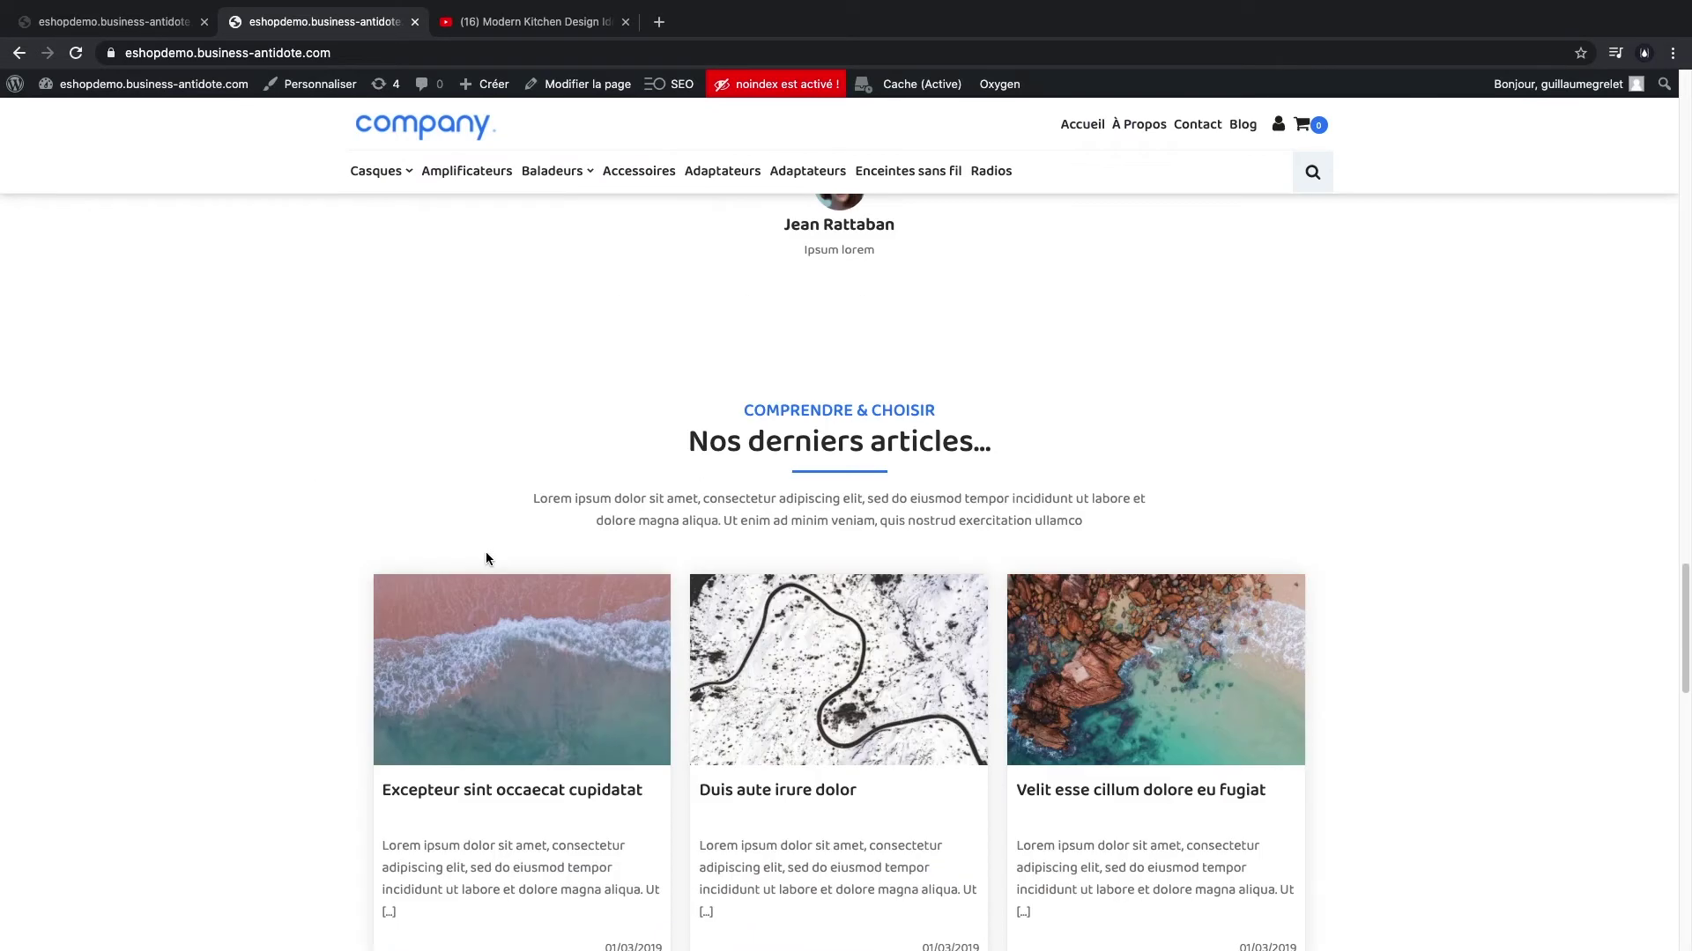
# - Scroll the shop homepage and open the Casques headphones category
pyautogui.scroll(15, 319, 548)
pyautogui.scroll(15, 315, 544)
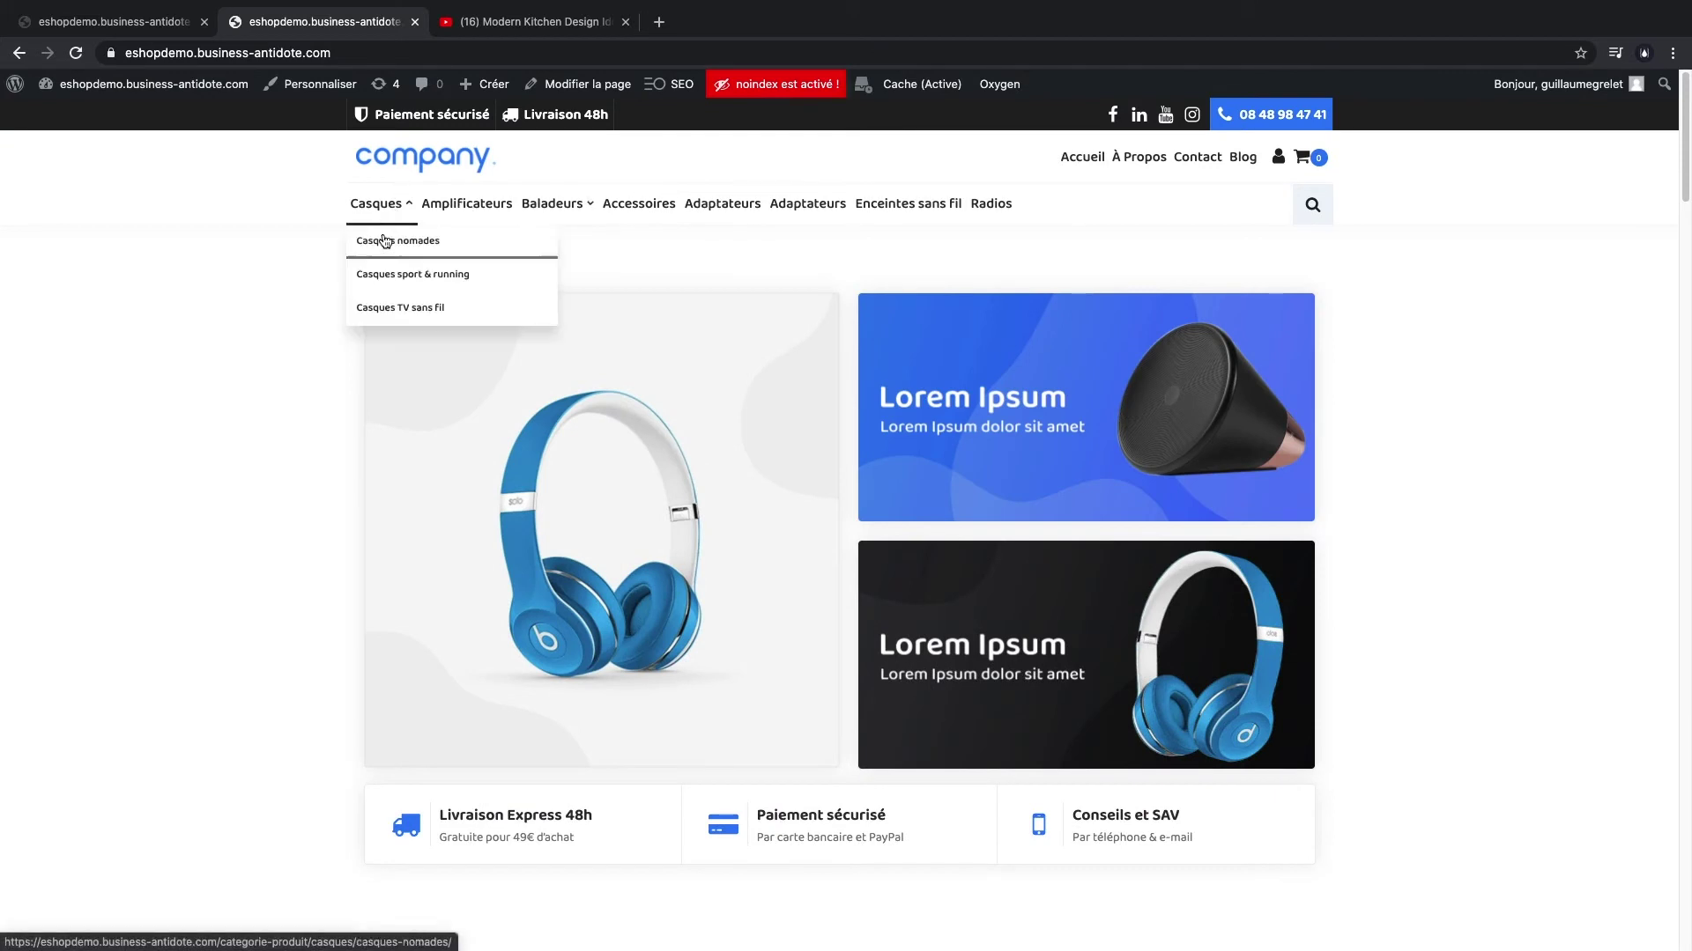
pyautogui.click(386, 204)
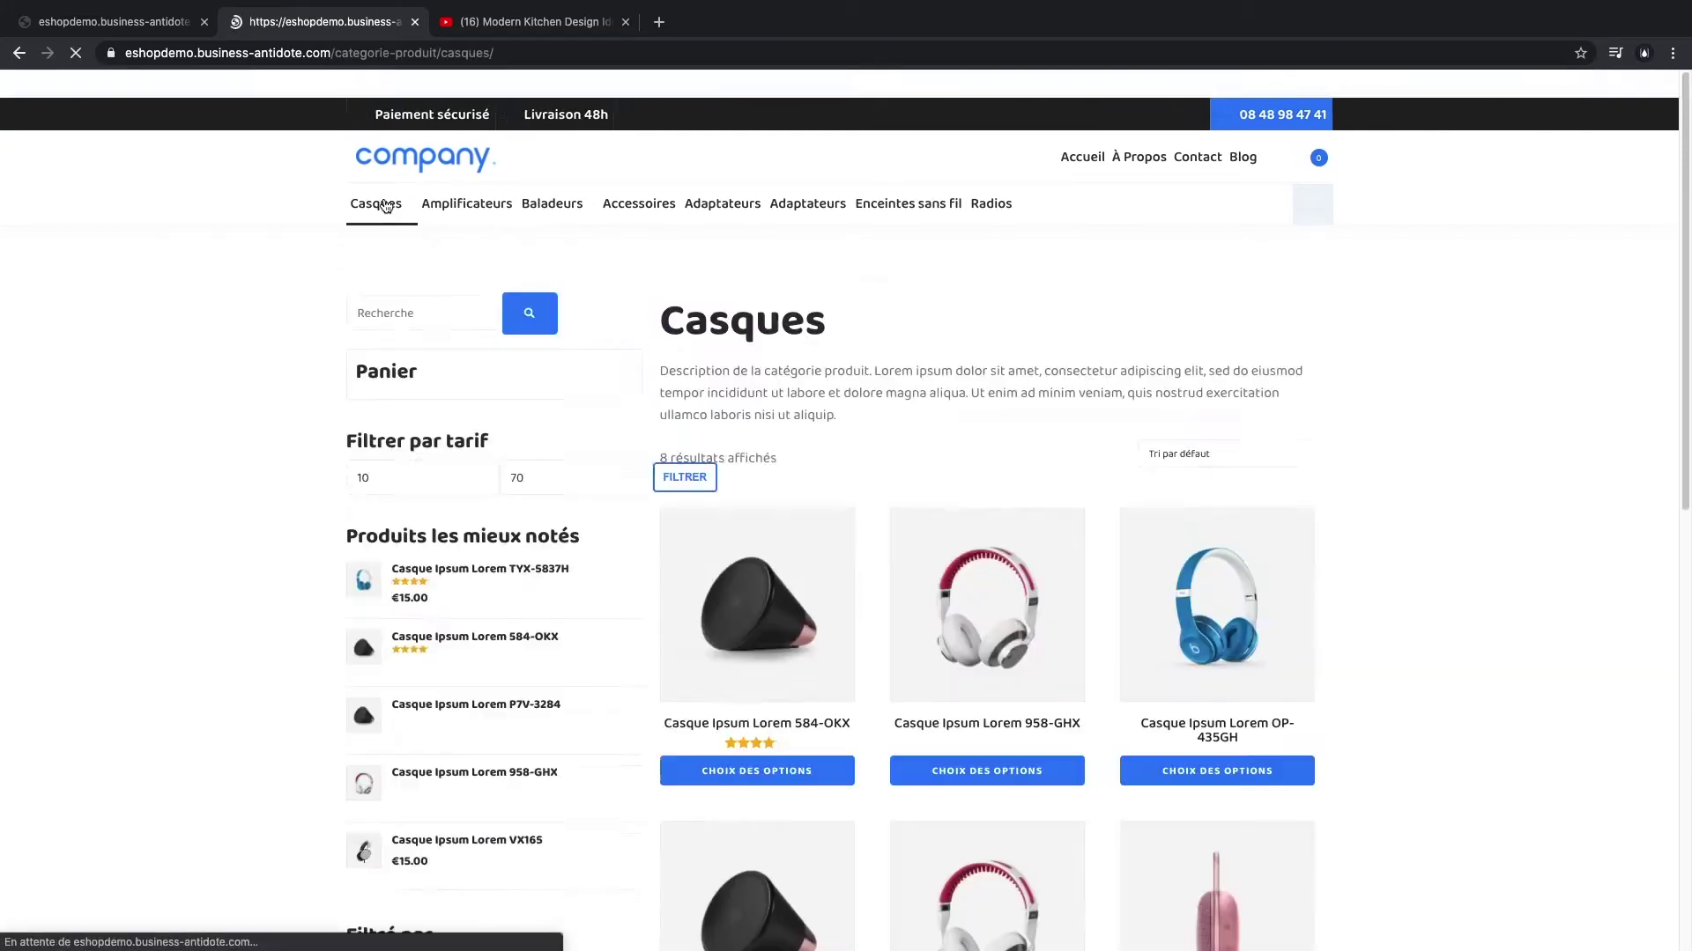
# - Browse the Casques listing and product page, then open the shopping cart panel
pyautogui.scroll(-2, 241, 334)
pyautogui.scroll(-5, 1095, 471)
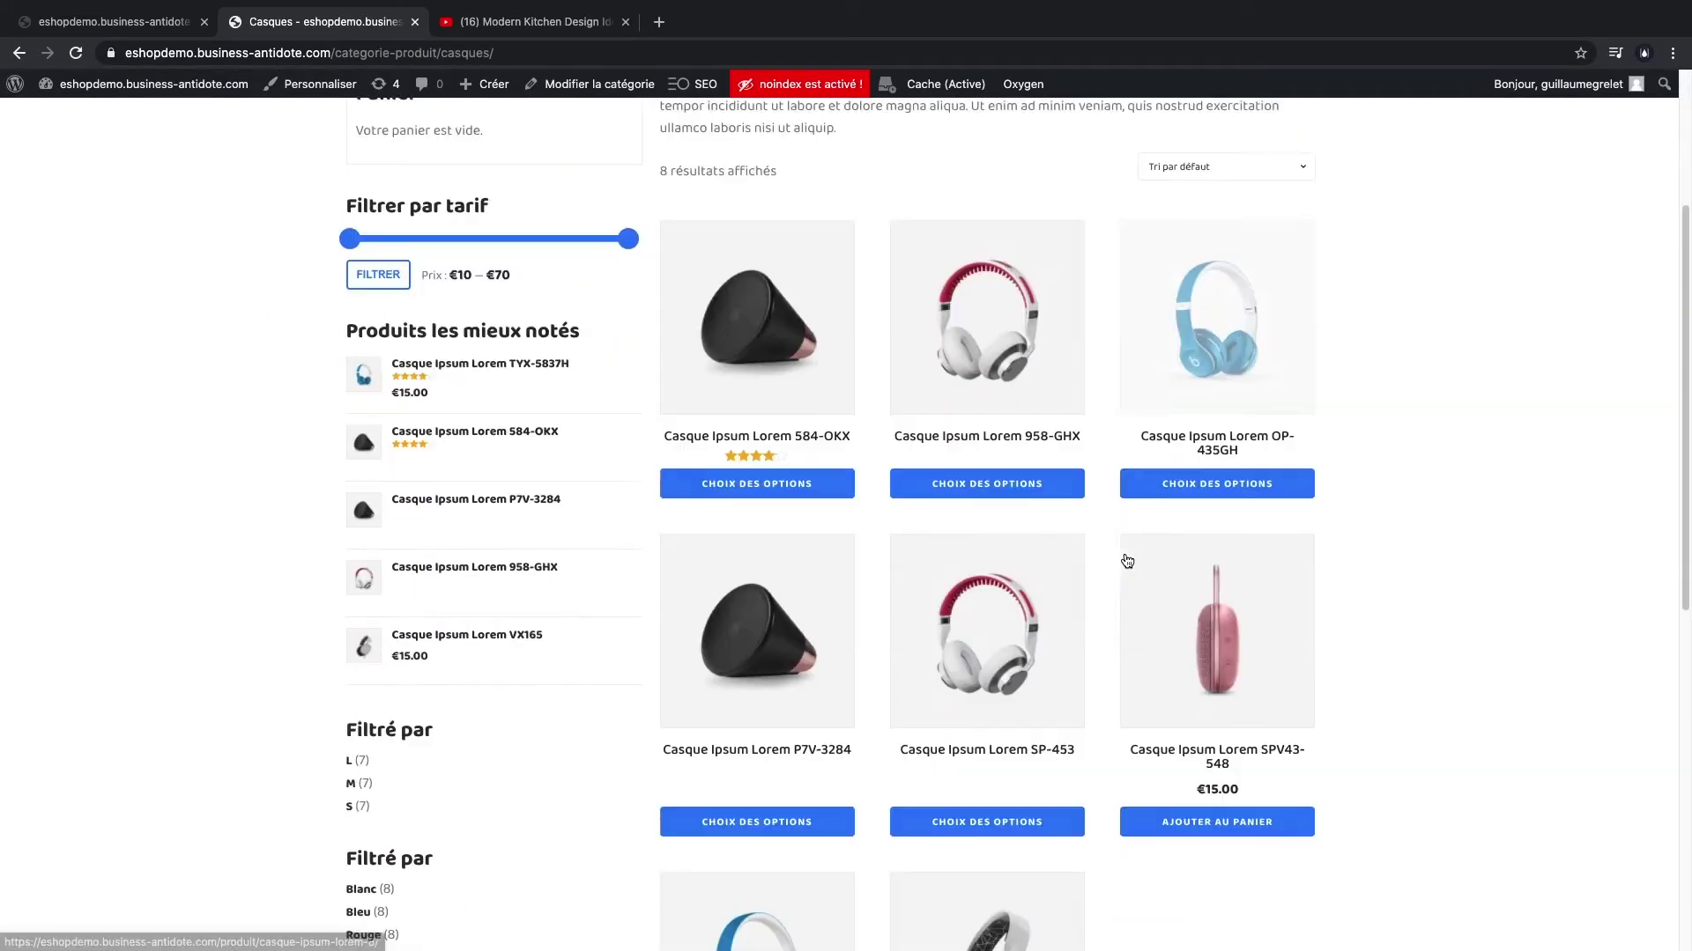
pyautogui.scroll(7, 970, 498)
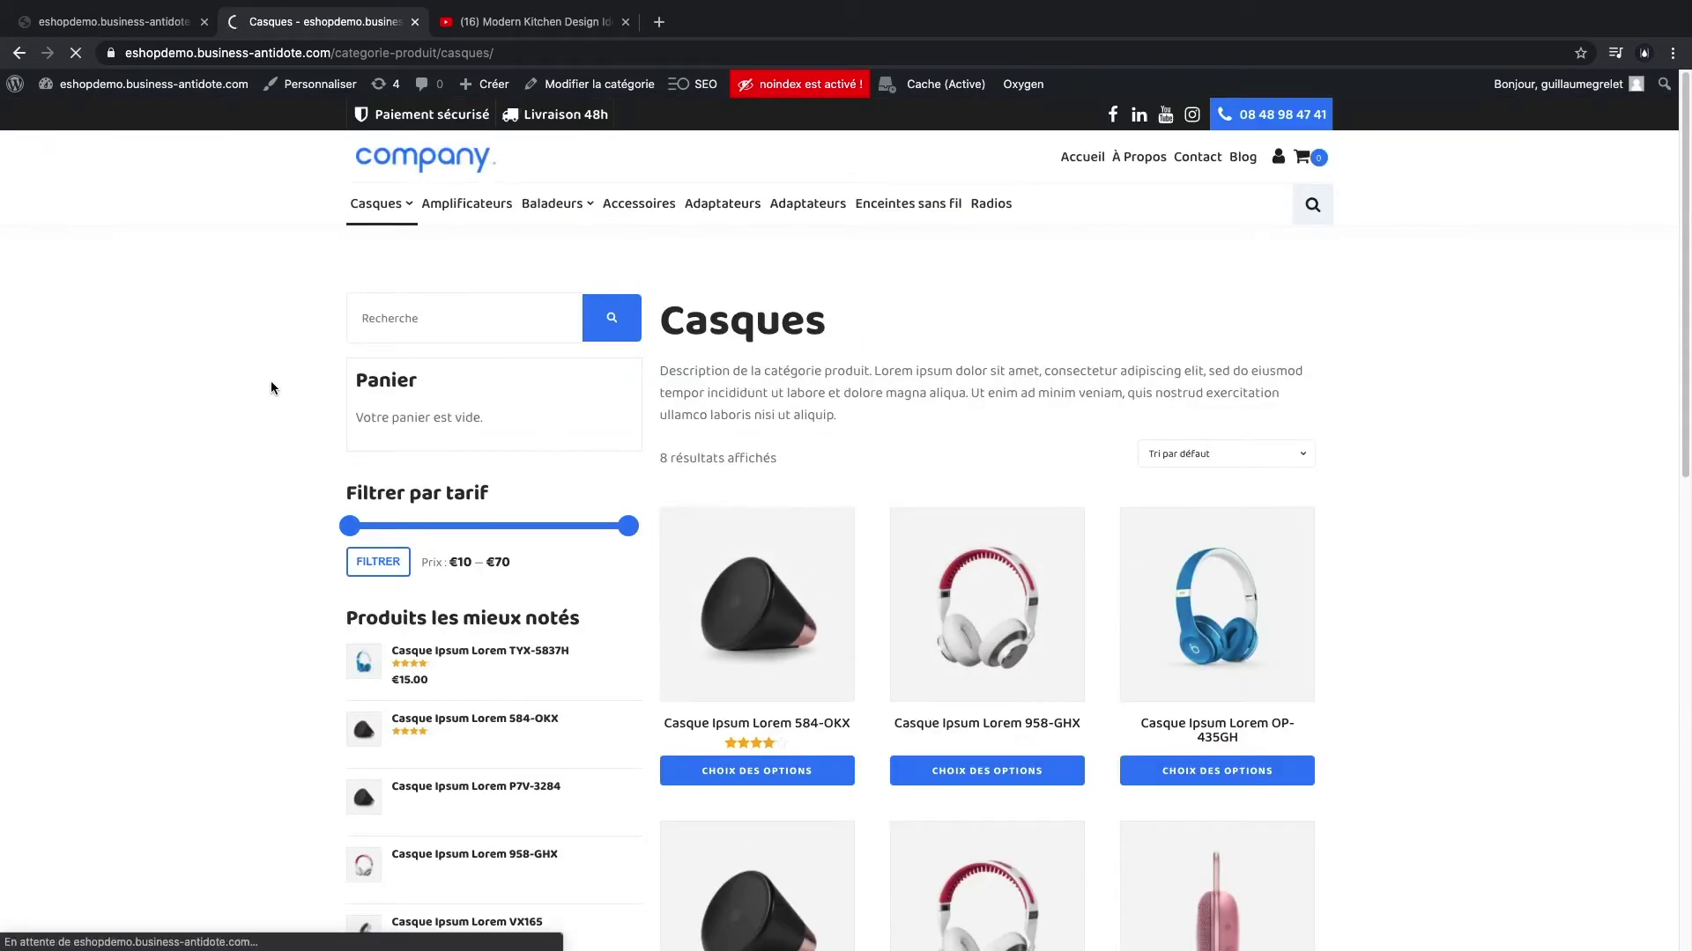
pyautogui.scroll(-14, 788, 502)
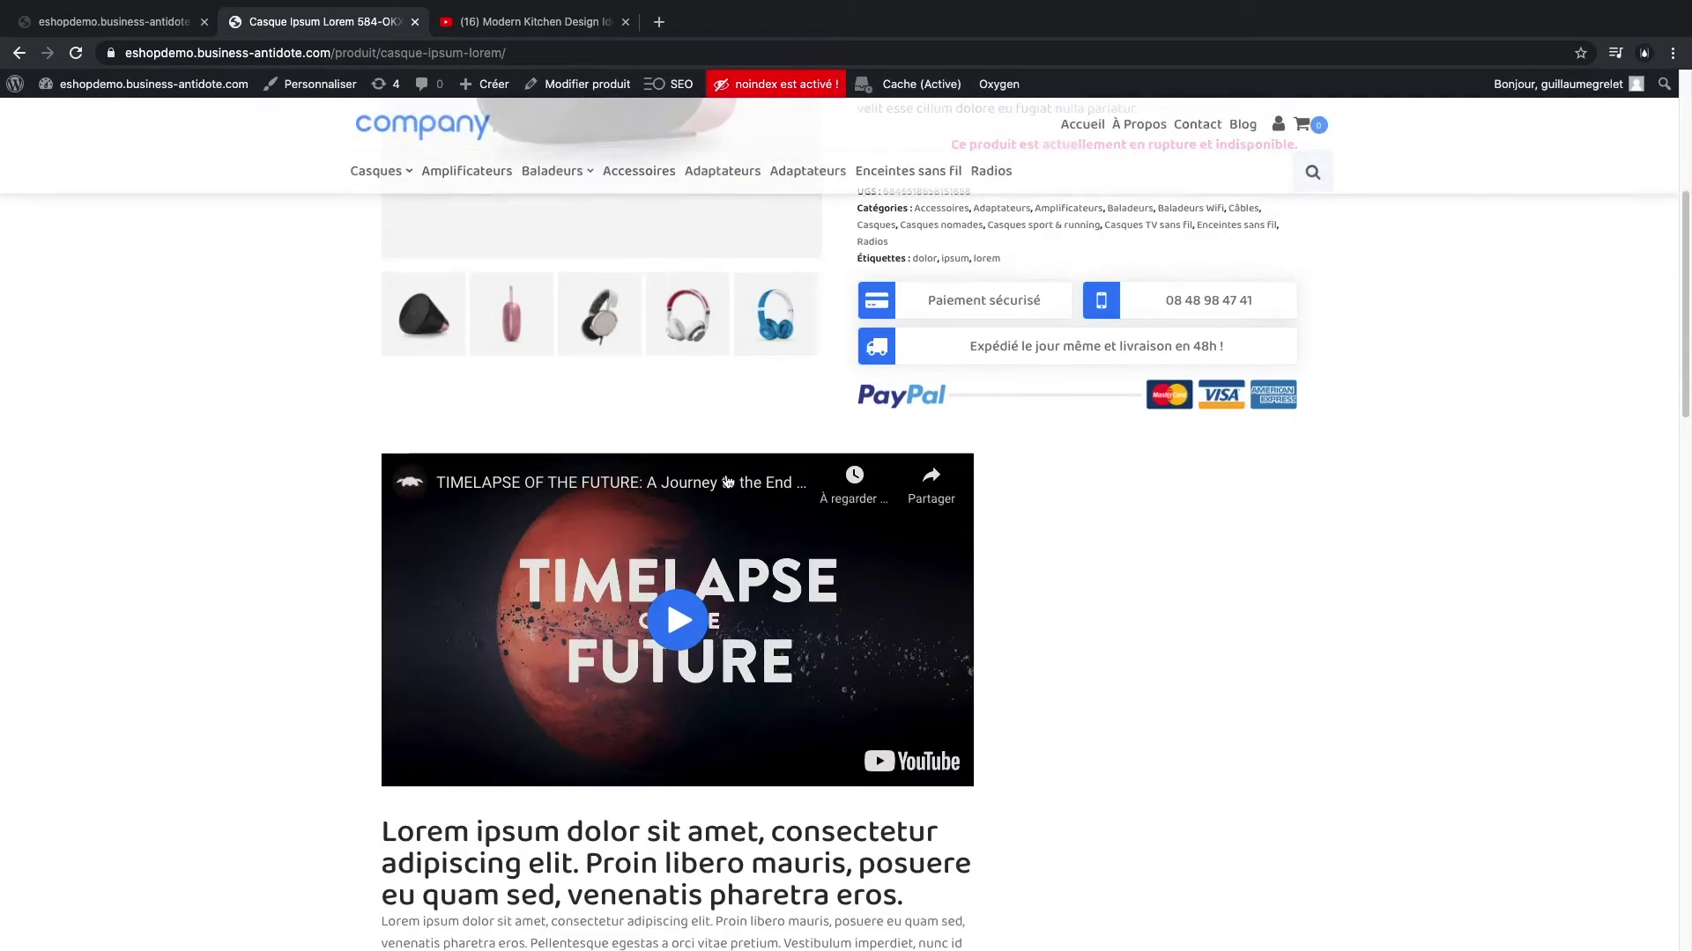
pyautogui.scroll(14, 715, 467)
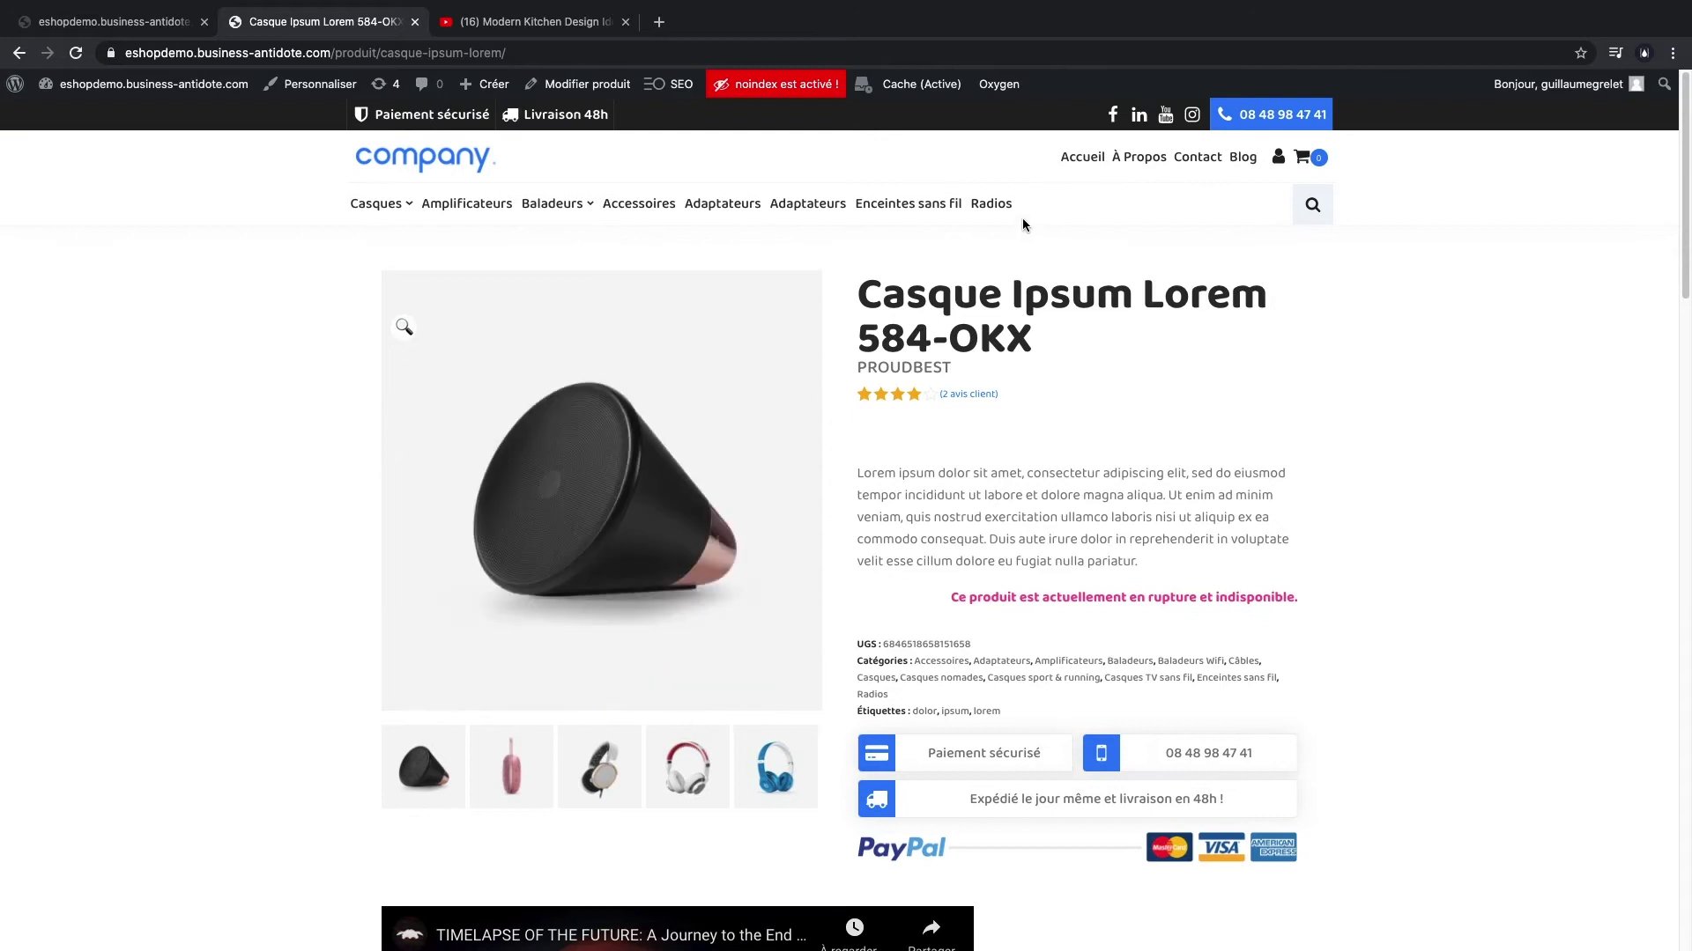
pyautogui.click(1302, 157)
# - Close the empty cart and change the company name to Barn Jacob in site settings
pyautogui.click(1297, 350)
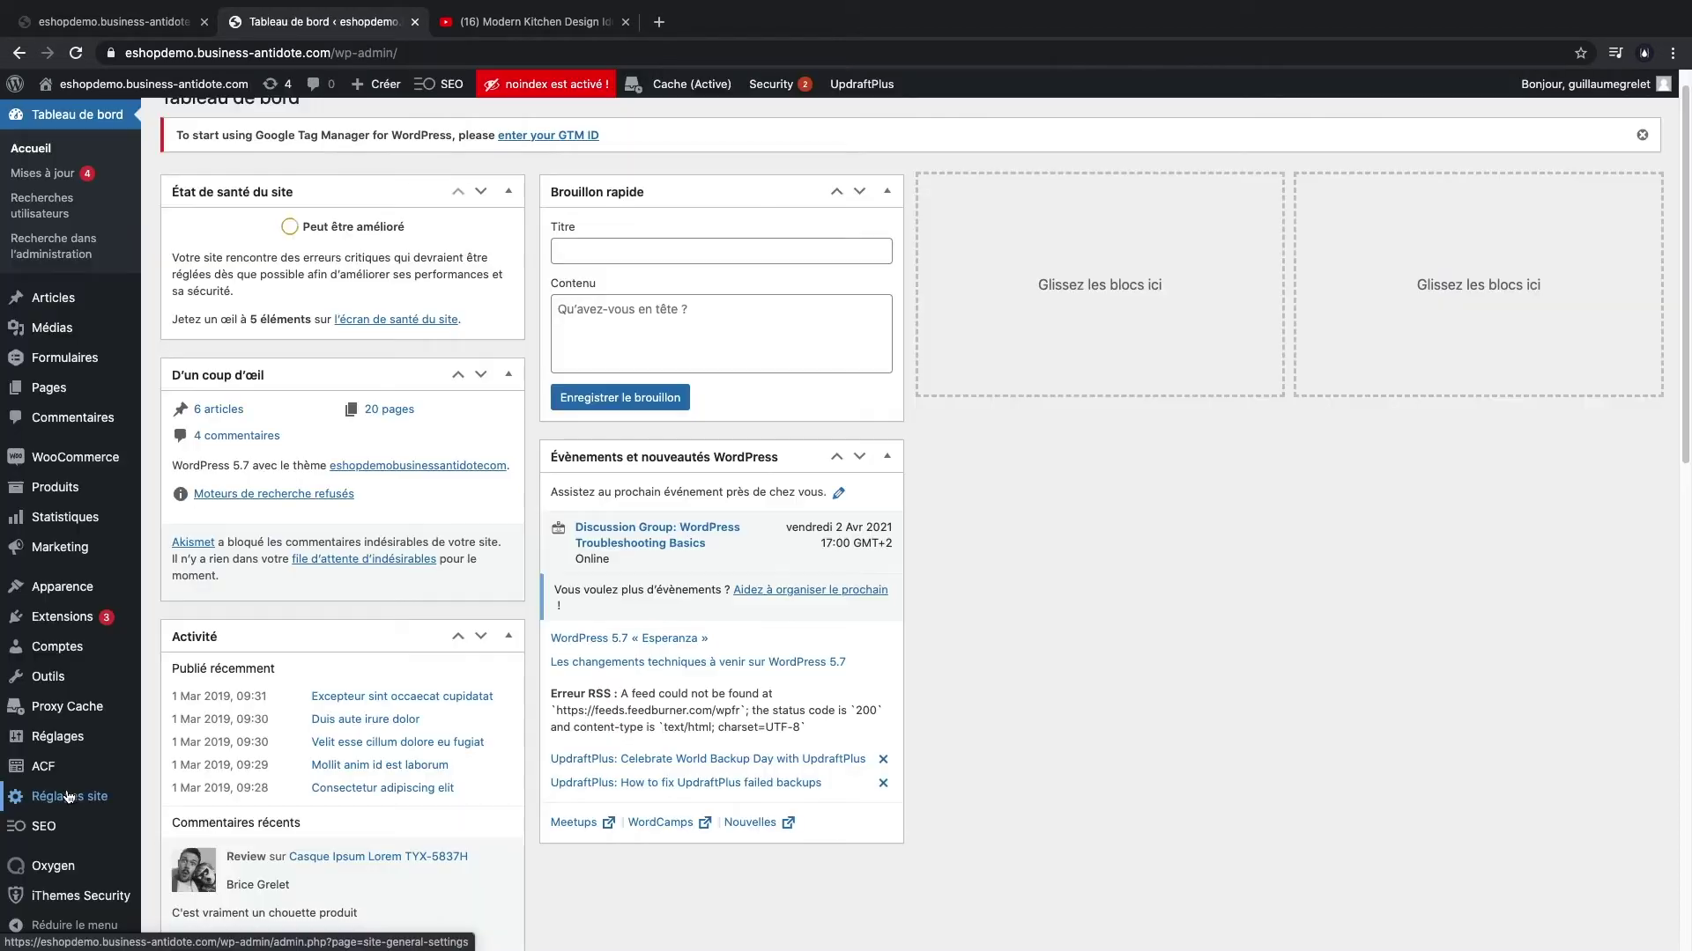
pyautogui.click(66, 799)
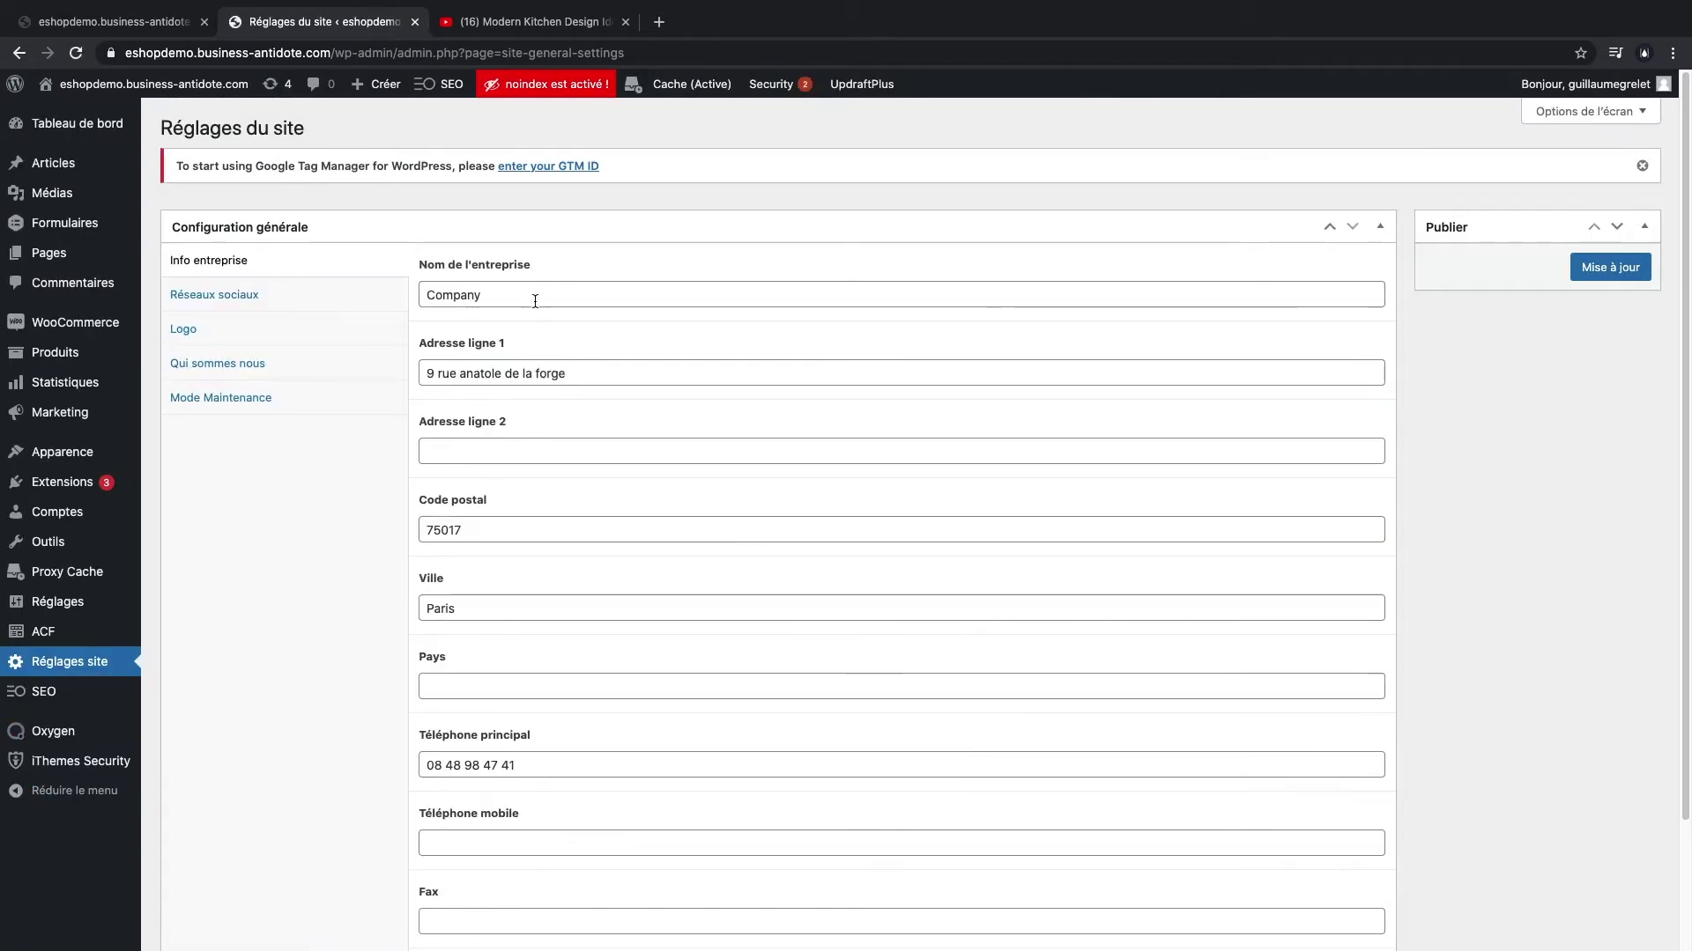
pyautogui.doubleClick(535, 300)
pyautogui.write('BArn JAcob')
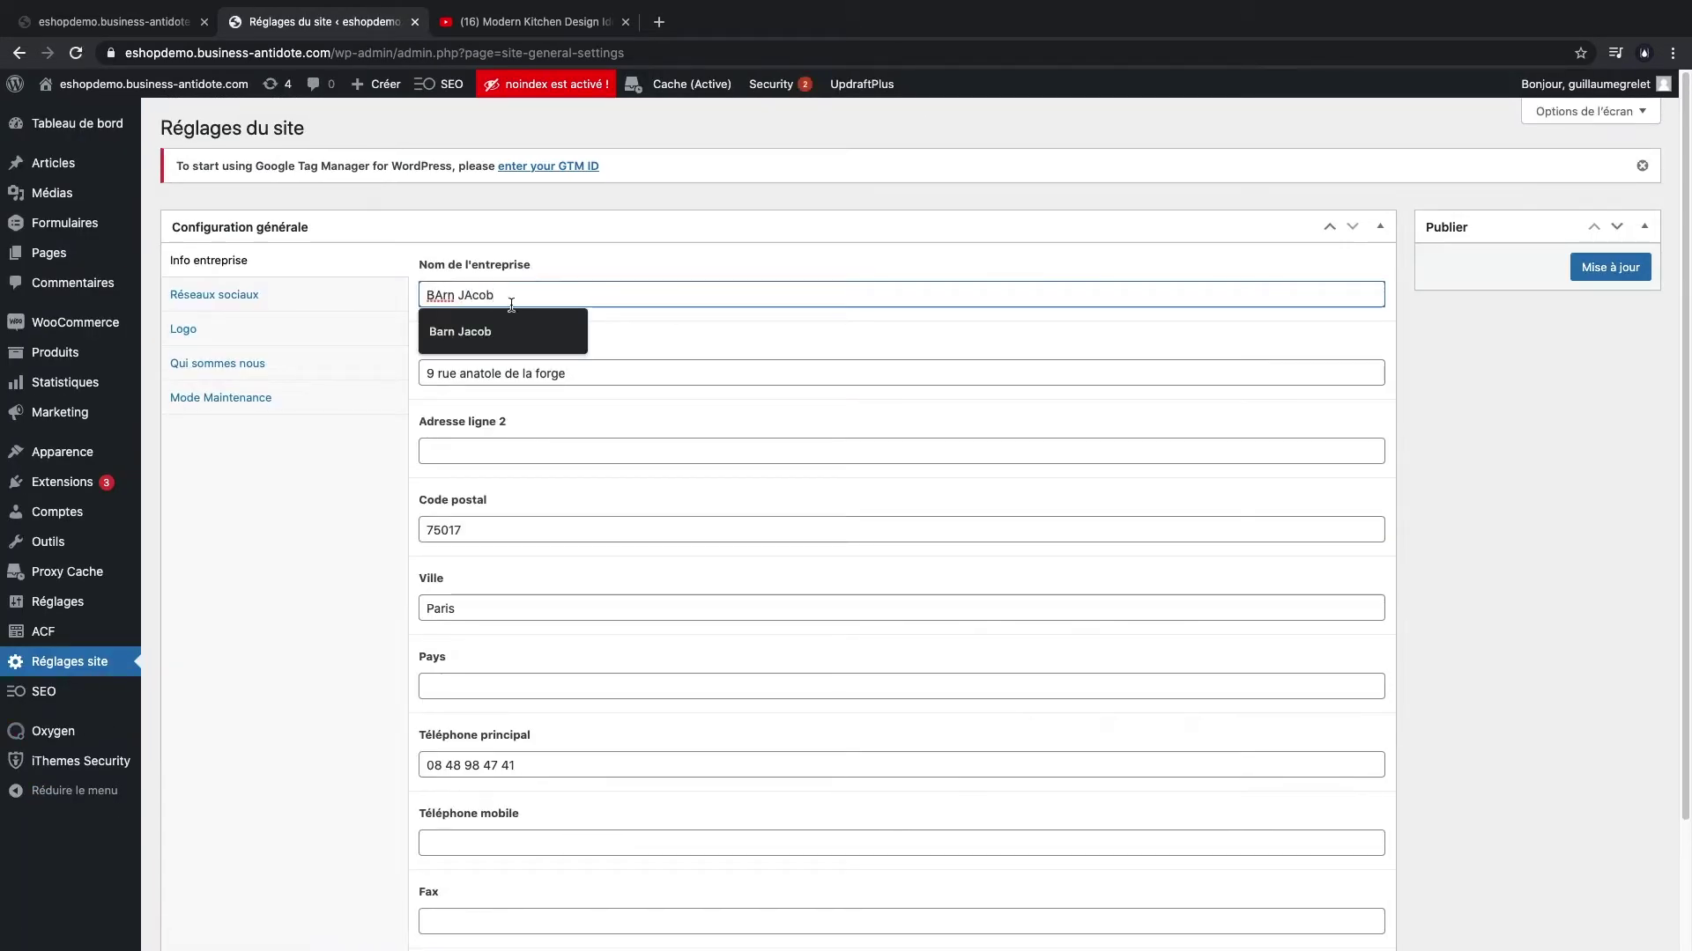
pyautogui.click(460, 332)
# - Replace the company's street address and postal code with the new address
pyautogui.tripleClick(480, 372)
pyautogui.press('BackSpace')
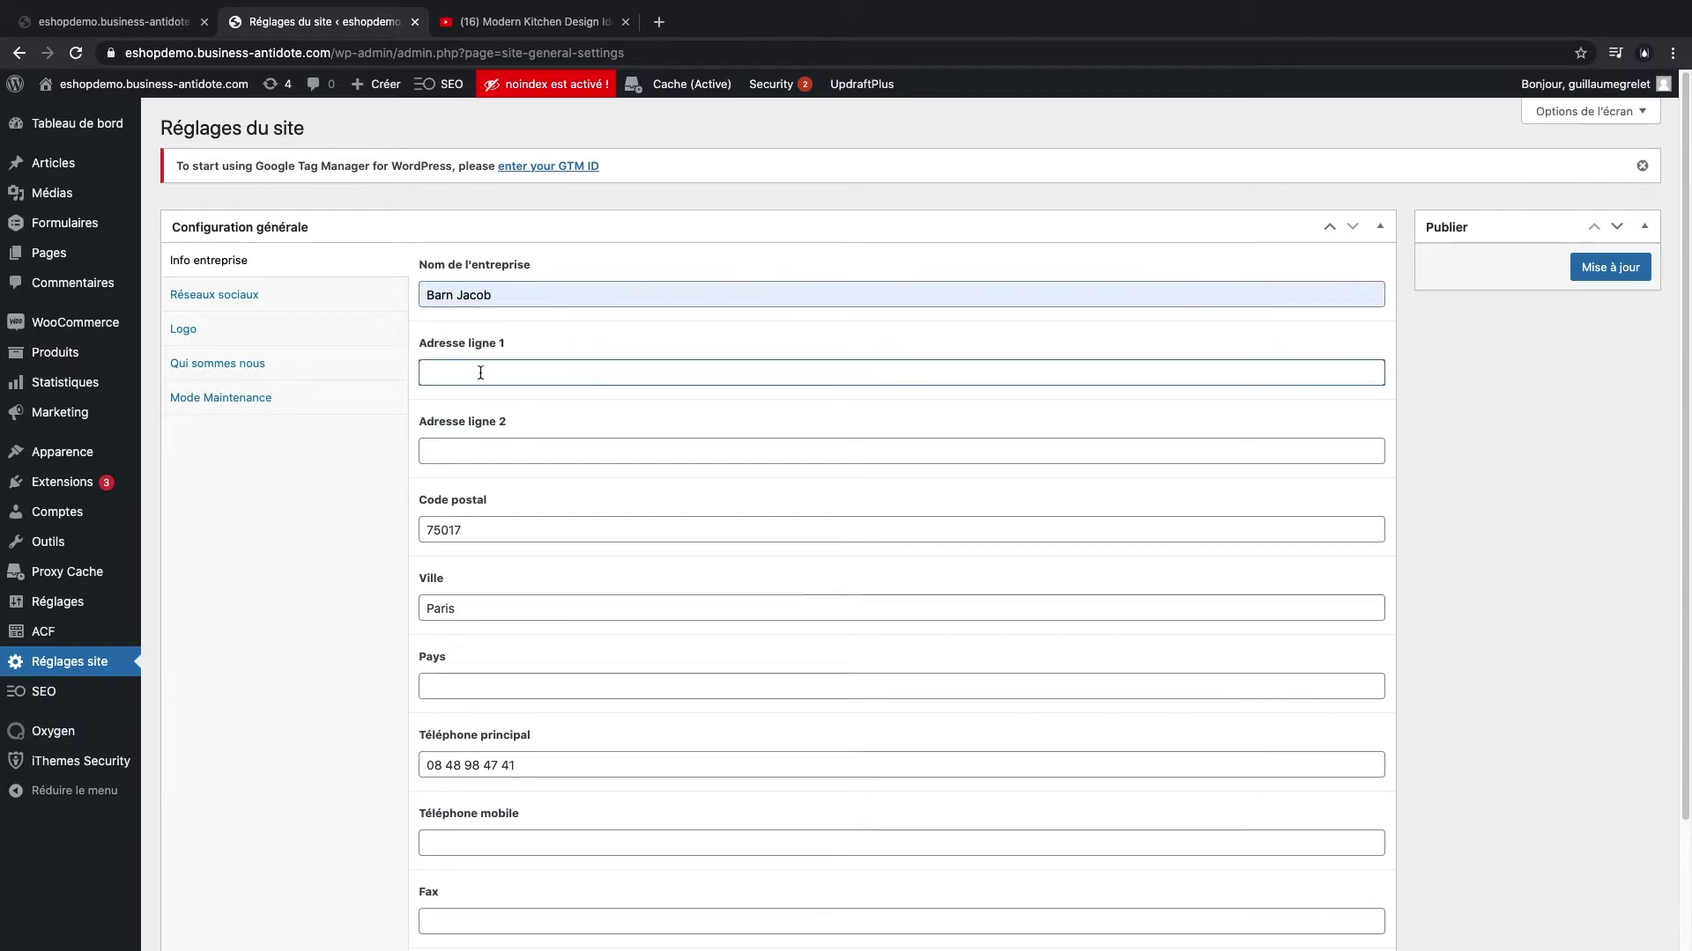
pyautogui.write('13')
pyautogui.click(480, 518)
pyautogui.doubleClick(481, 529)
pyautogui.press('BackSpace')
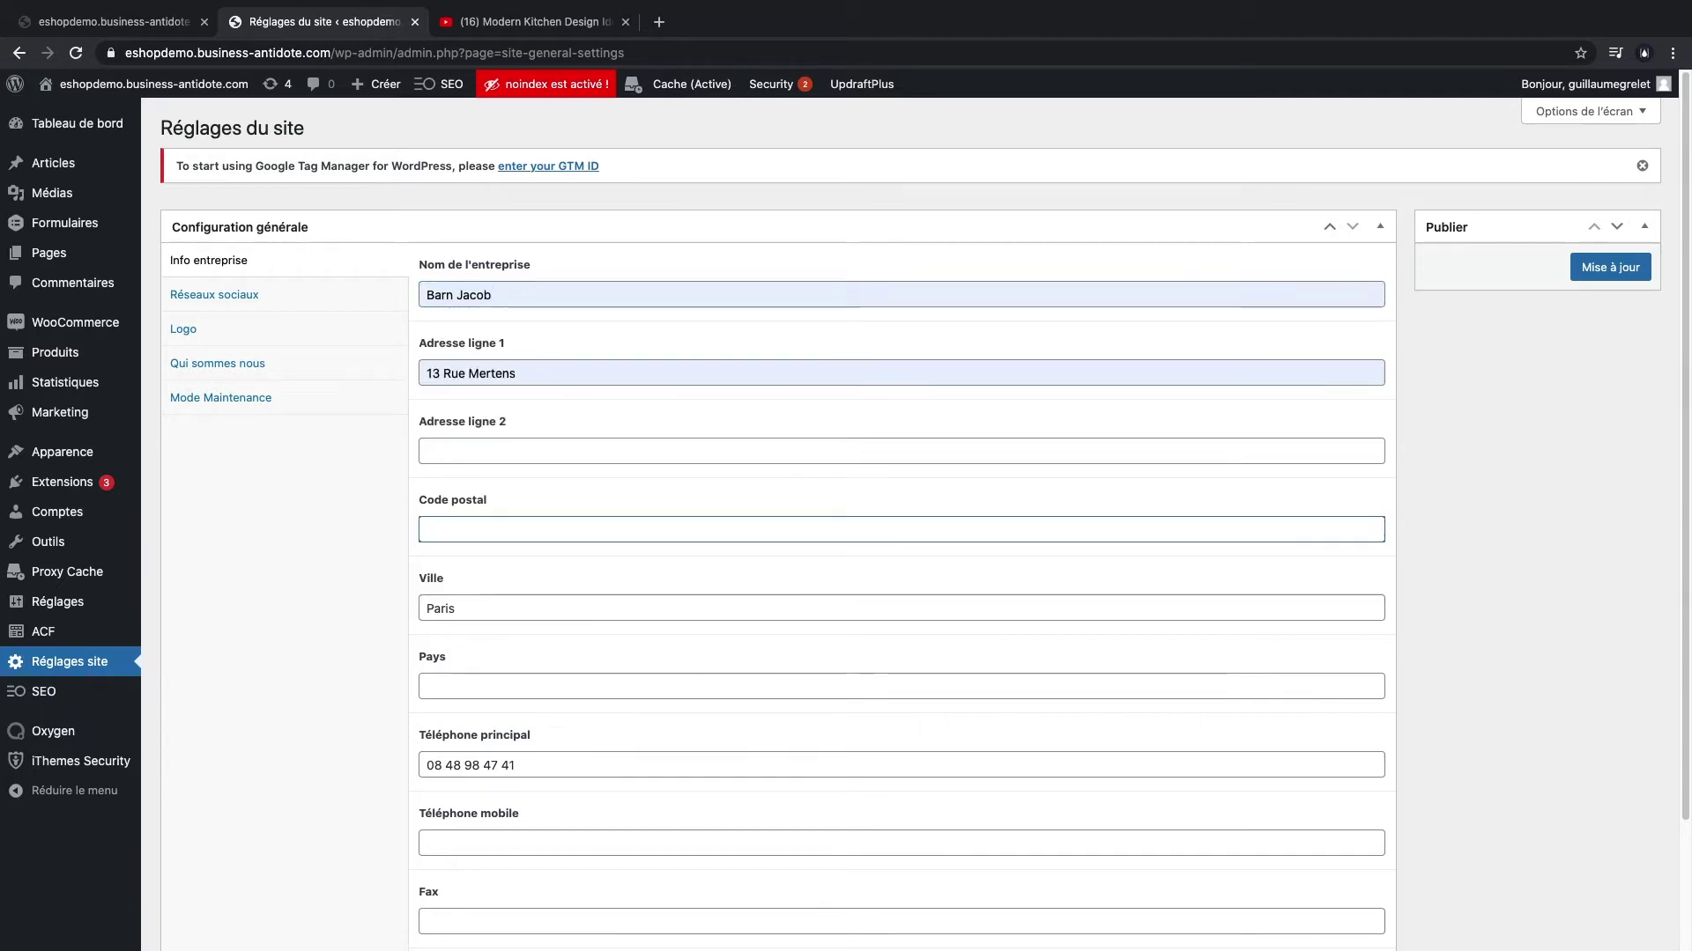
pyautogui.write('75009')
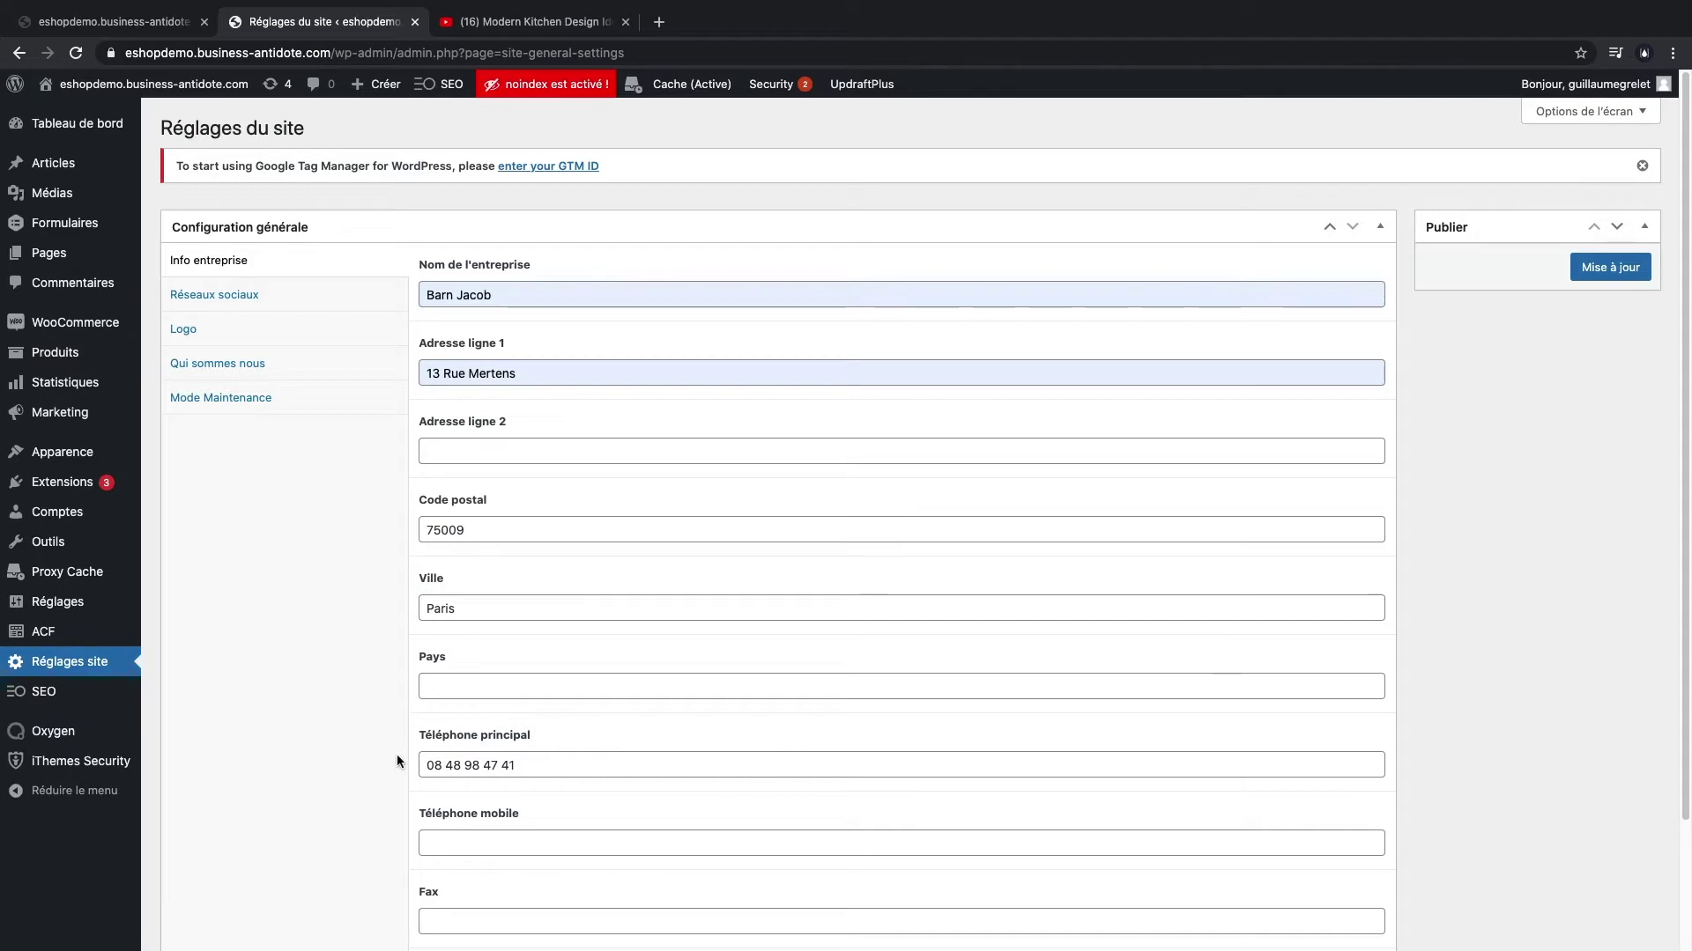
# - Enter the new main phone number and contact e-mail, then save the company info
pyautogui.scroll(-1, 400, 758)
pyautogui.tripleClick(467, 764)
pyautogui.press('BackSpace')
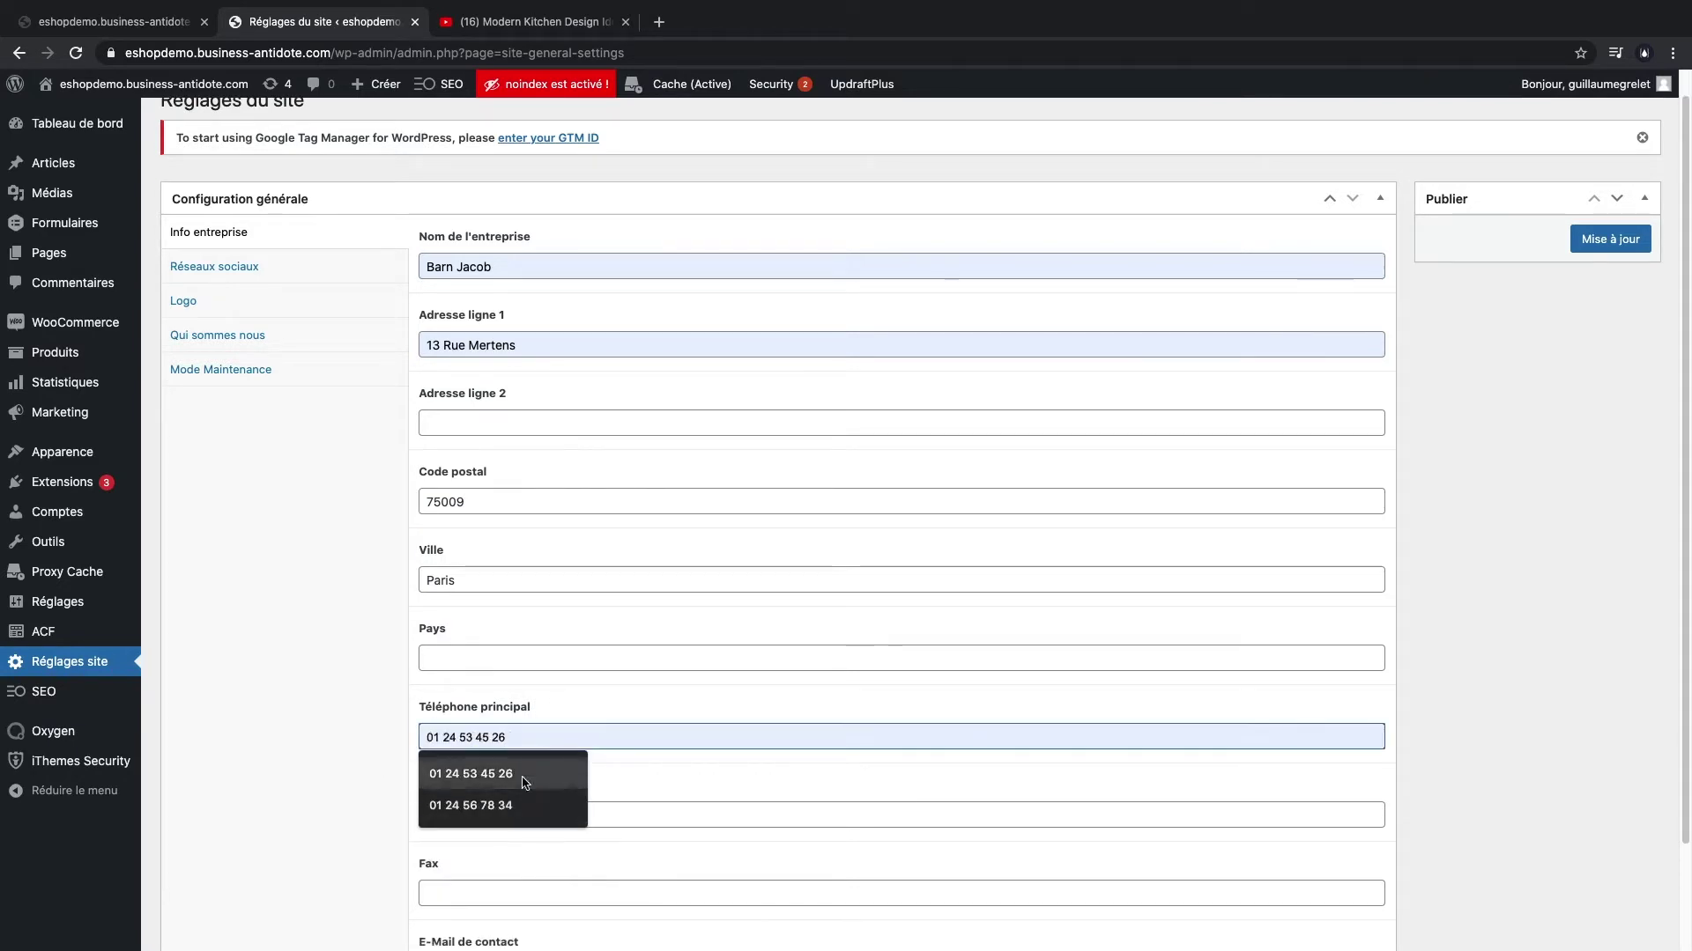
pyautogui.click(520, 777)
pyautogui.scroll(-5, 333, 653)
pyautogui.moveTo(482, 842); pyautogui.dragTo(679, 846)
pyautogui.write('barn')
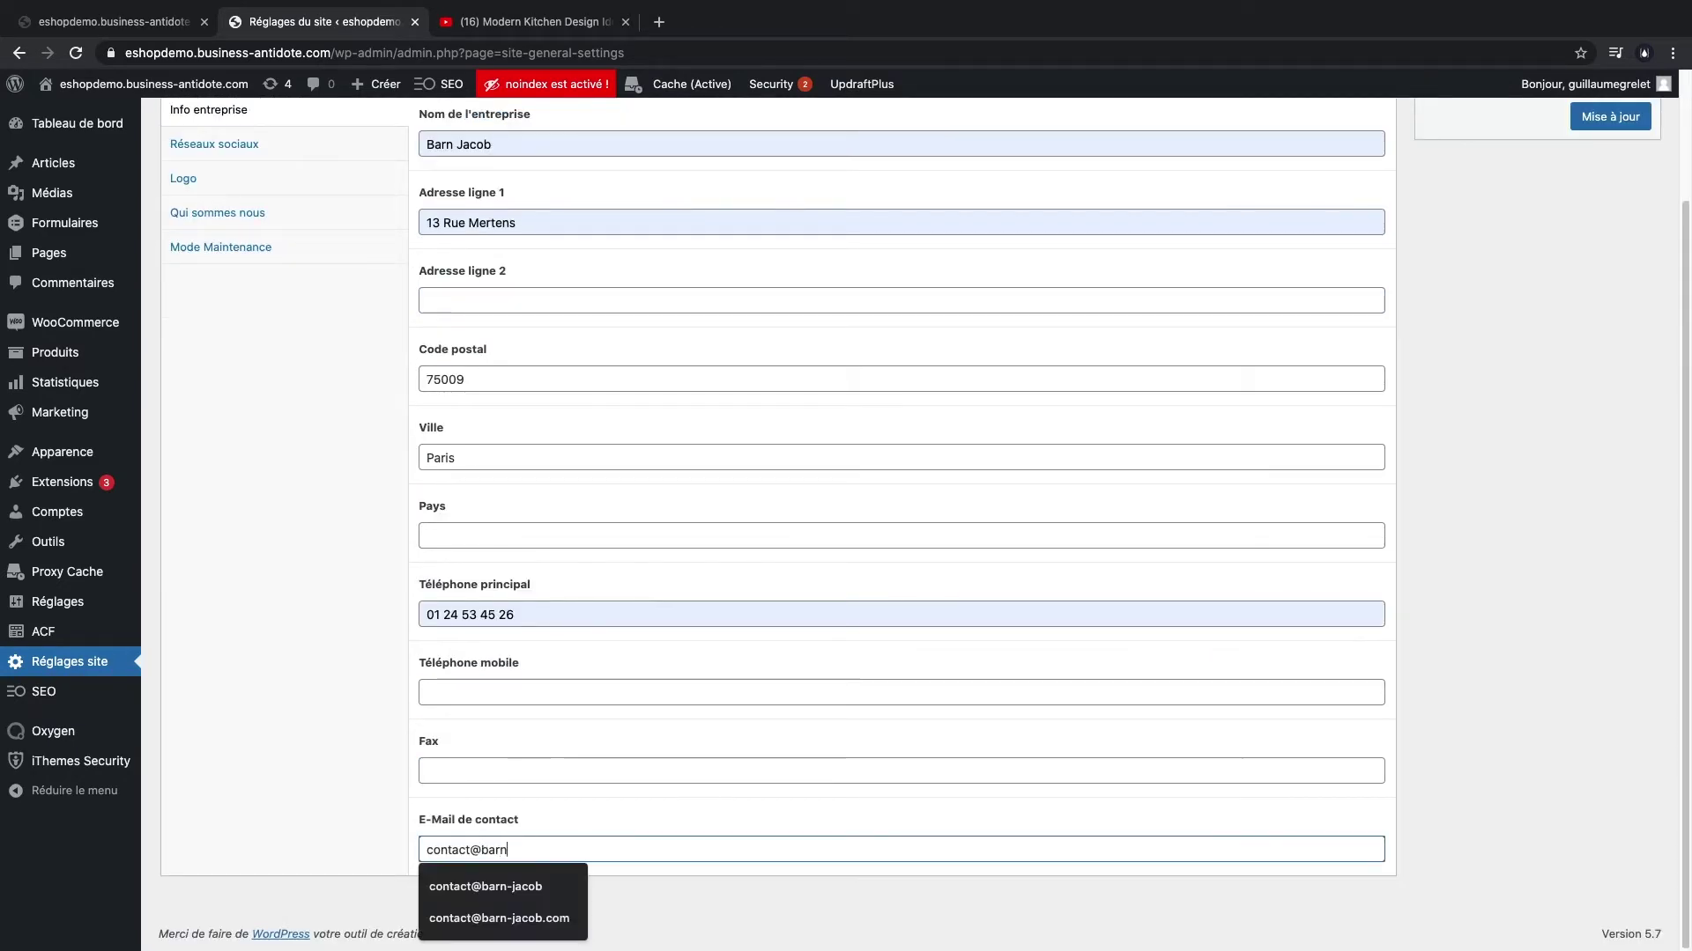
pyautogui.write('-jacob.com')
pyautogui.scroll(3, 224, 551)
pyautogui.click(1605, 267)
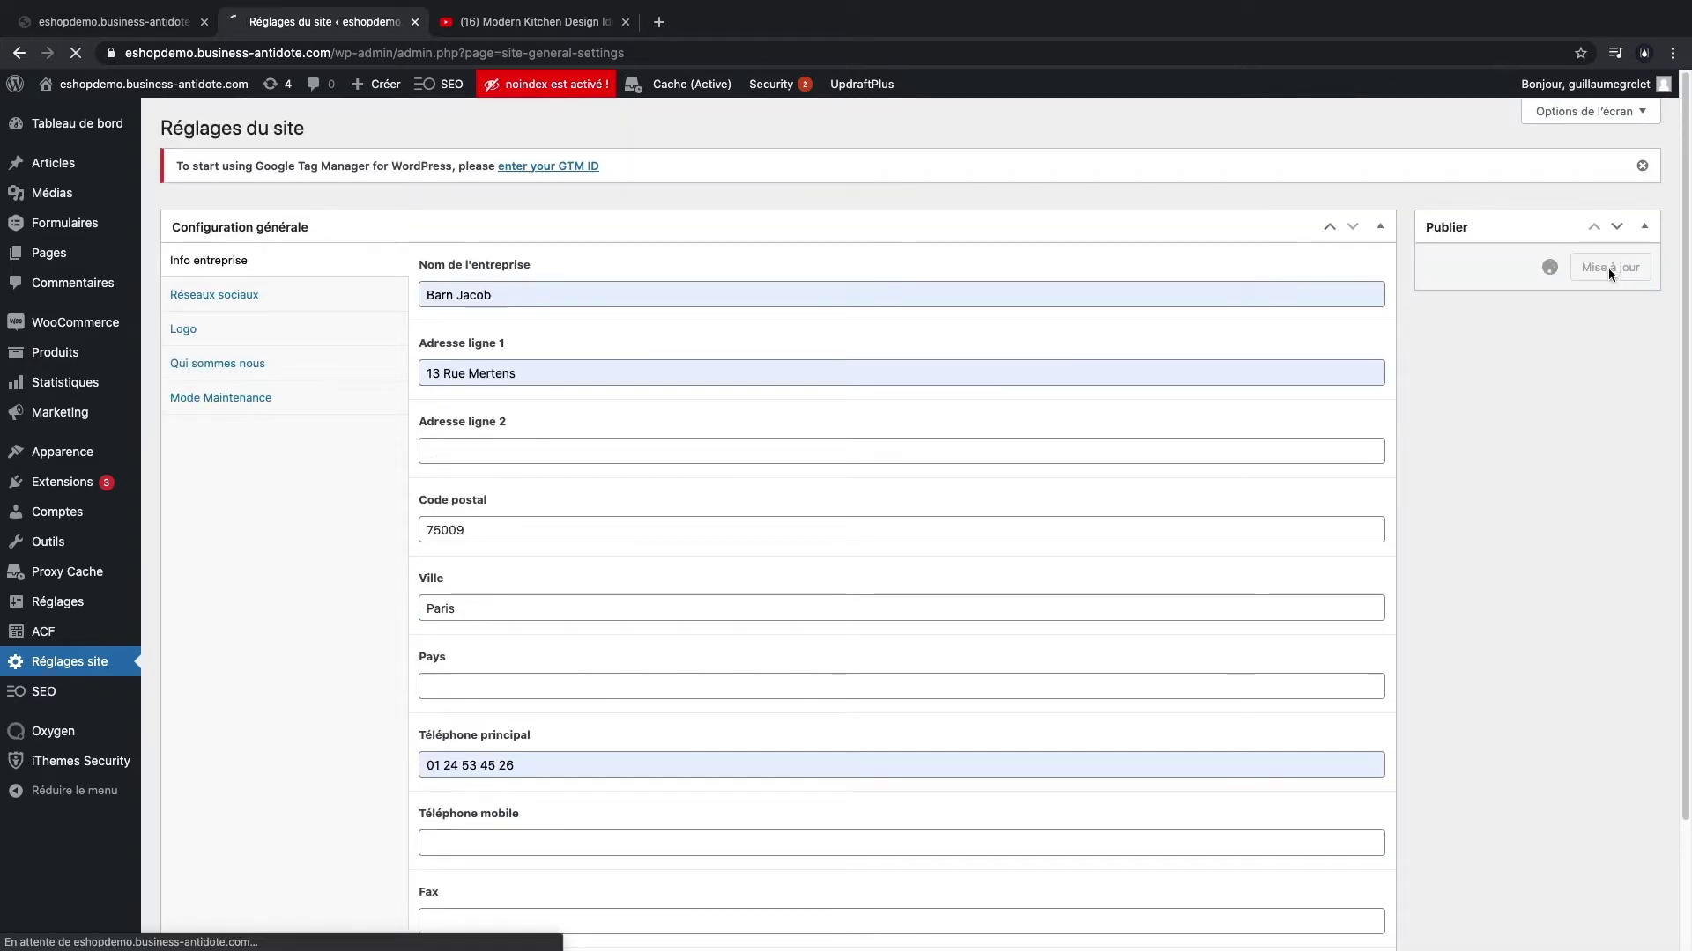
# - Switch to the storefront and scroll to the map and footer to see the updated details
pyautogui.press('super+1')
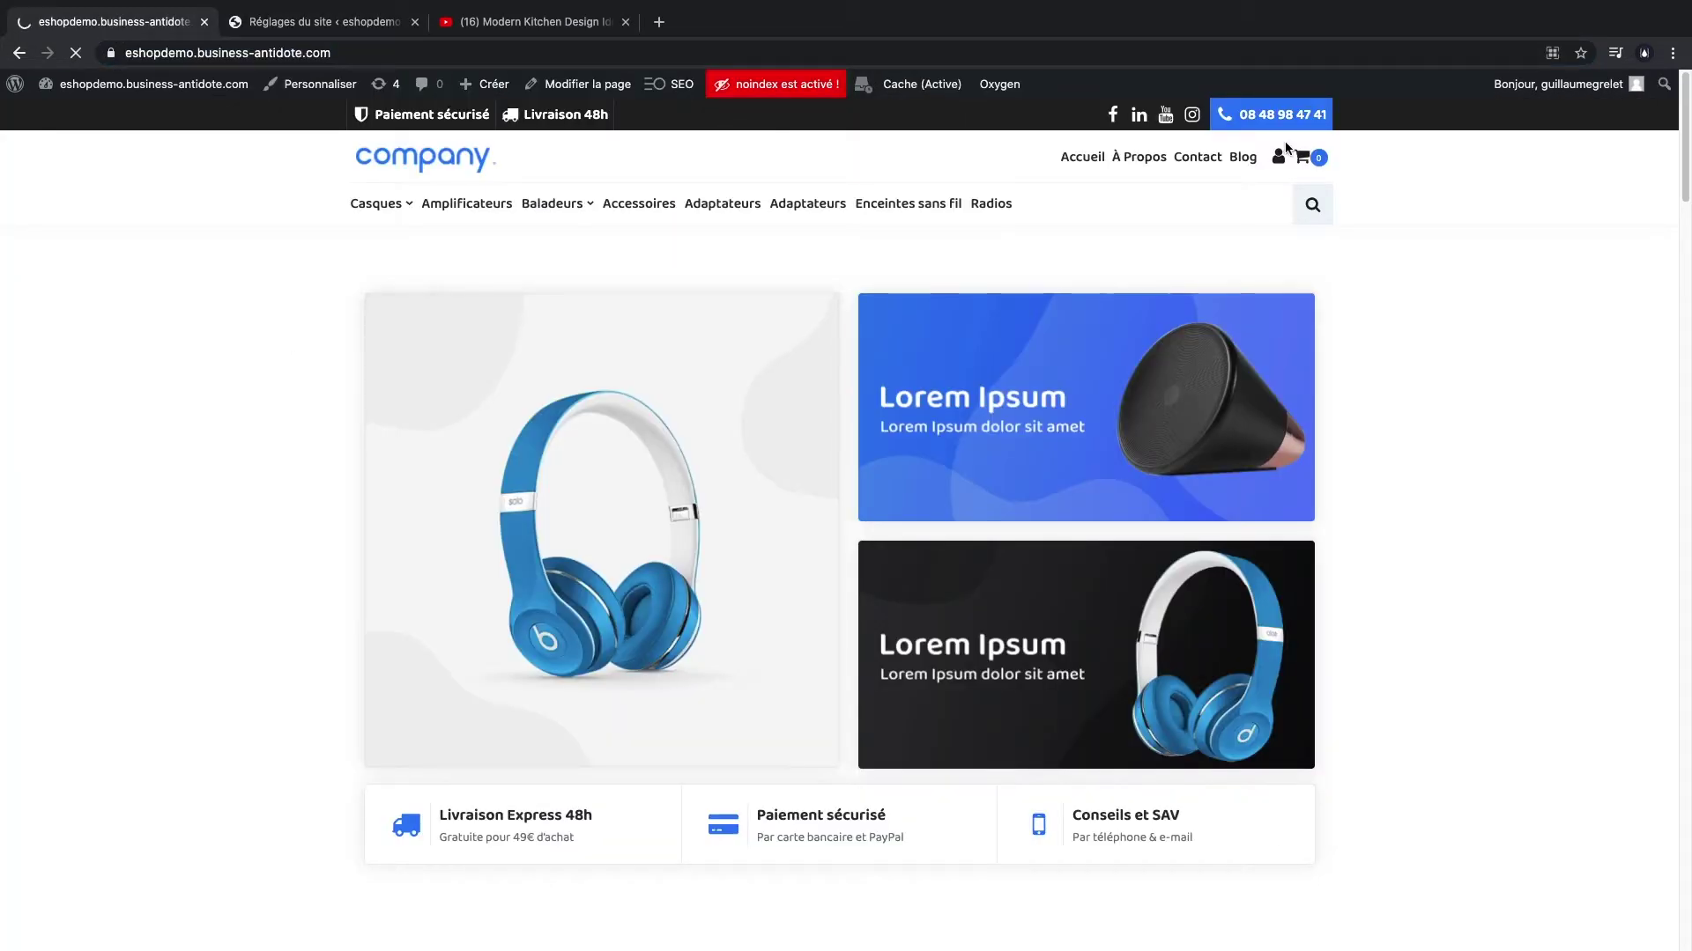
pyautogui.scroll(-20, 1261, 557)
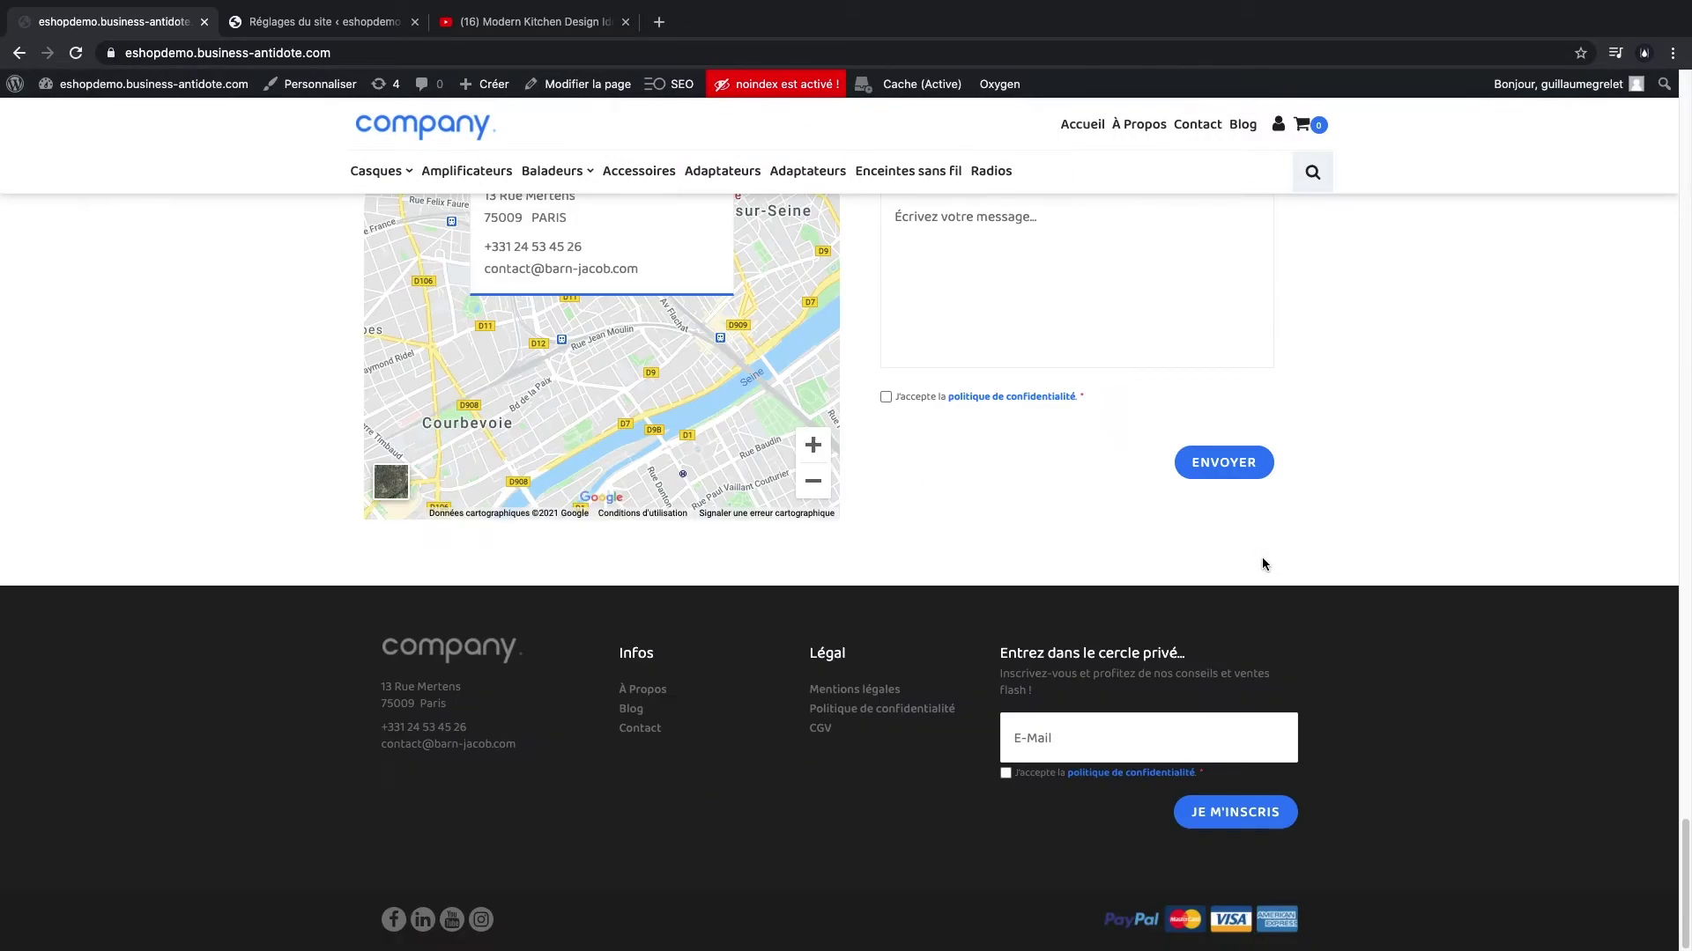
pyautogui.scroll(5, 664, 685)
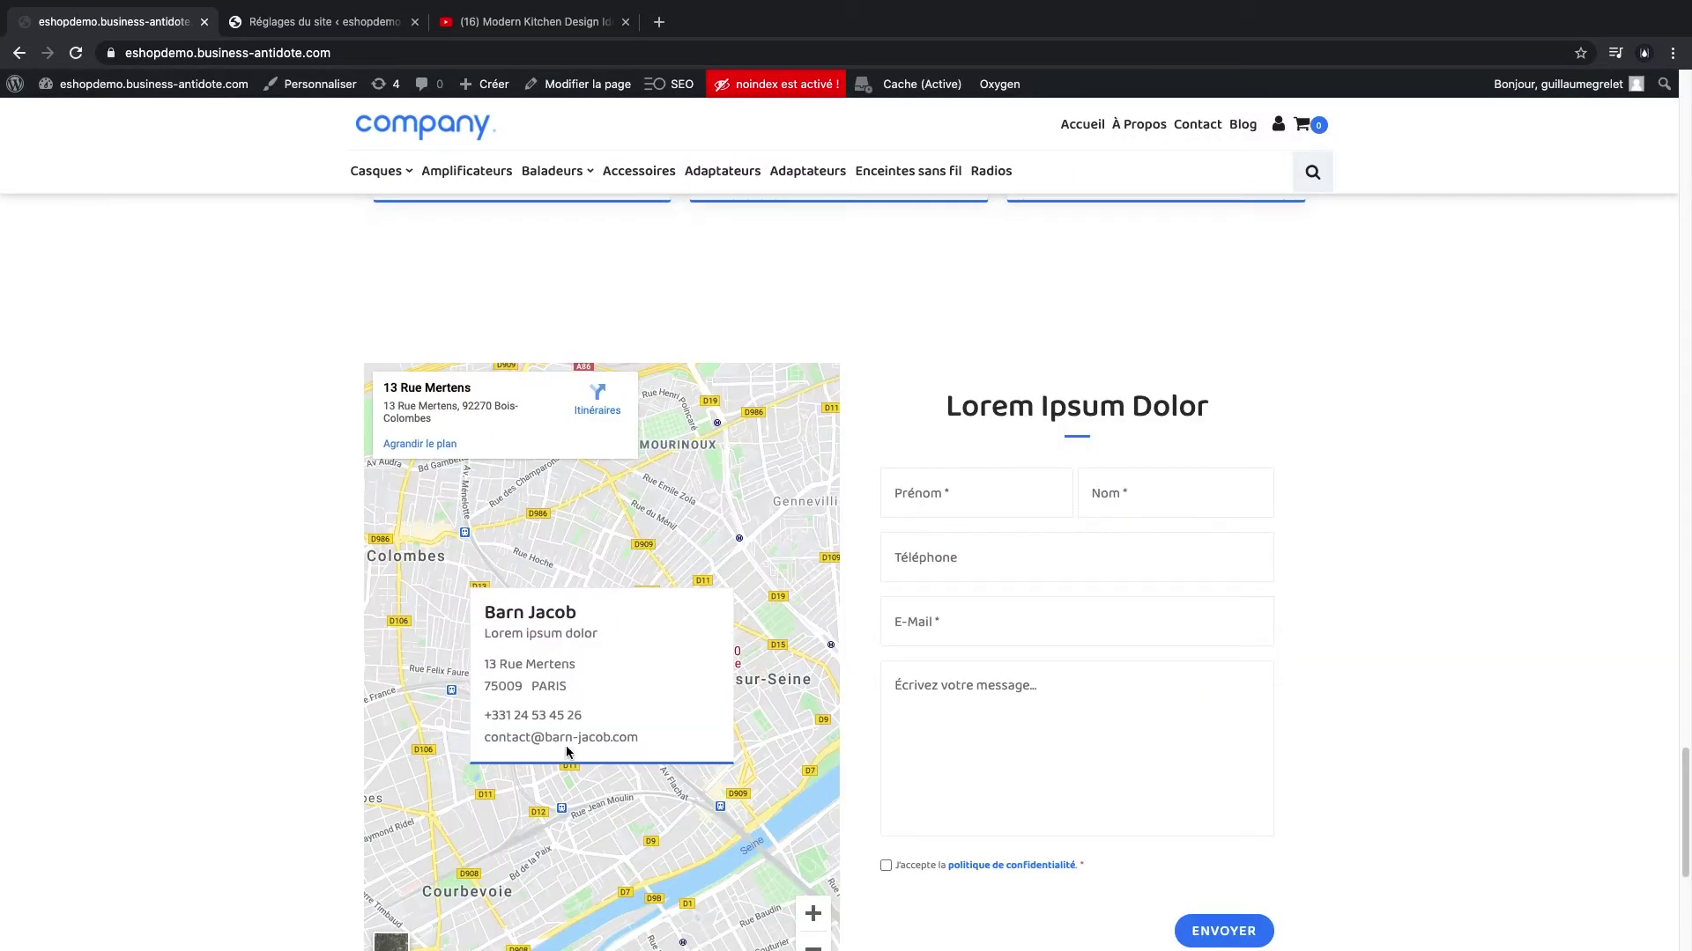
pyautogui.scroll(-5, 493, 784)
pyautogui.scroll(15, 1332, 642)
# - Open the Contact page, review its details, and return home via the logo
pyautogui.click(1181, 132)
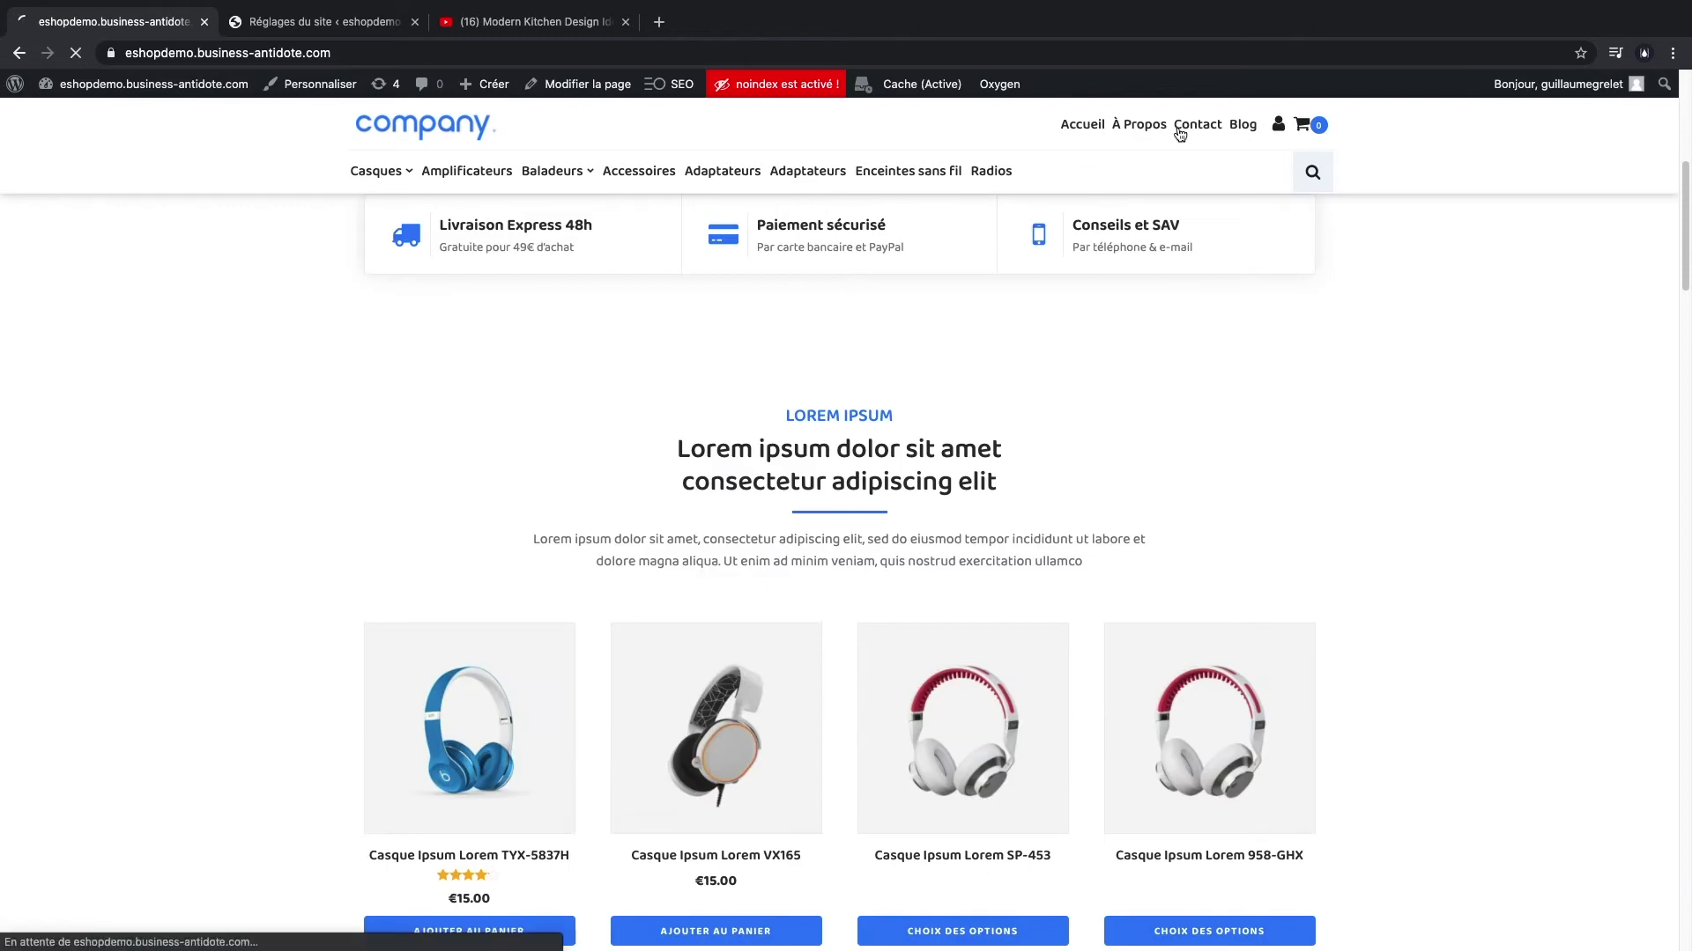
pyautogui.scroll(-3, 1131, 428)
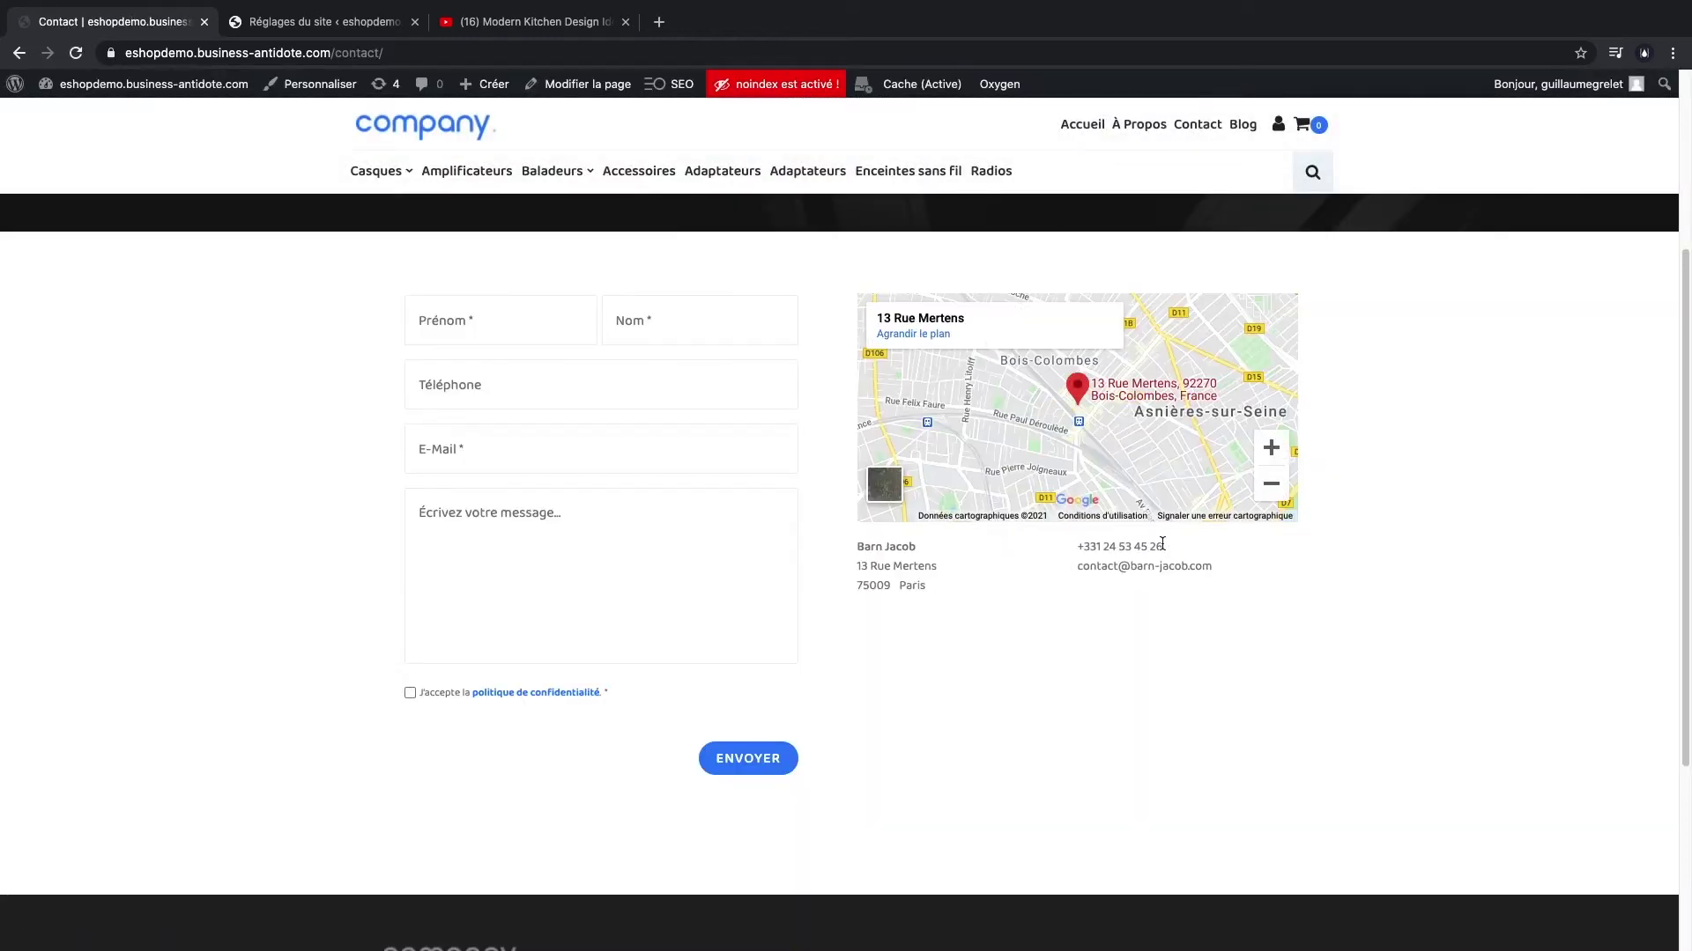
pyautogui.scroll(3, 1162, 544)
pyautogui.click(384, 141)
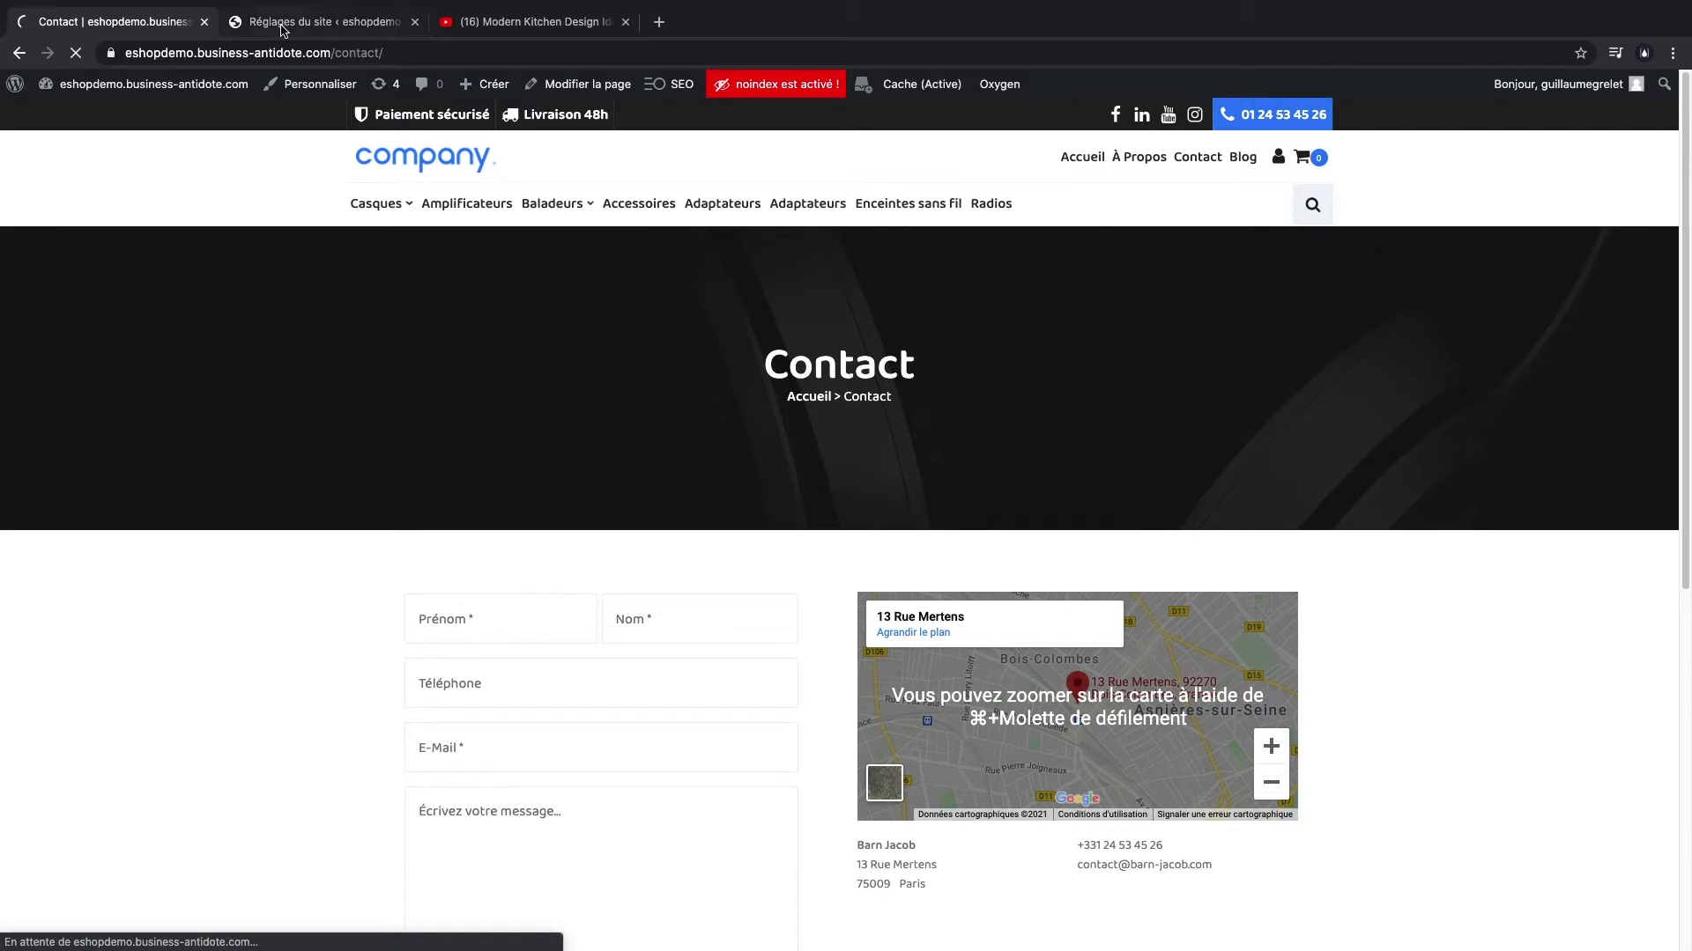
# - Fill in the suggested Facebook, Instagram and YouTube profile links in Réseaux sociaux
pyautogui.click(282, 24)
pyautogui.click(215, 343)
pyautogui.click(569, 345)
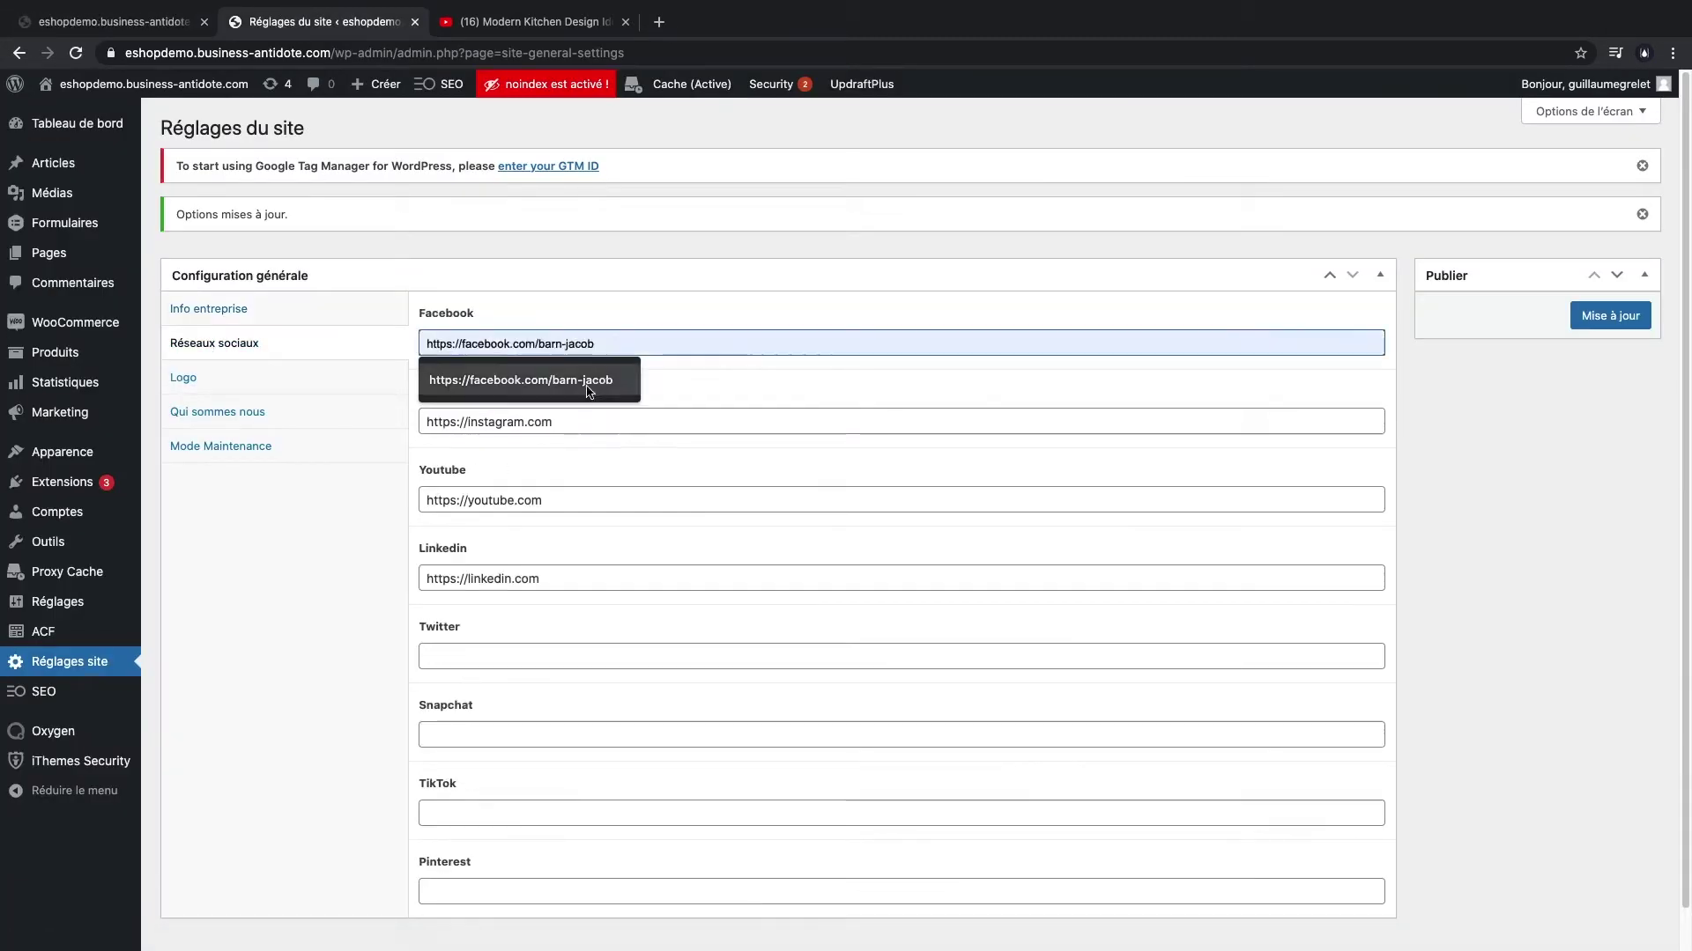
pyautogui.click(588, 391)
pyautogui.click(581, 422)
pyautogui.click(582, 459)
pyautogui.click(591, 500)
pyautogui.click(595, 537)
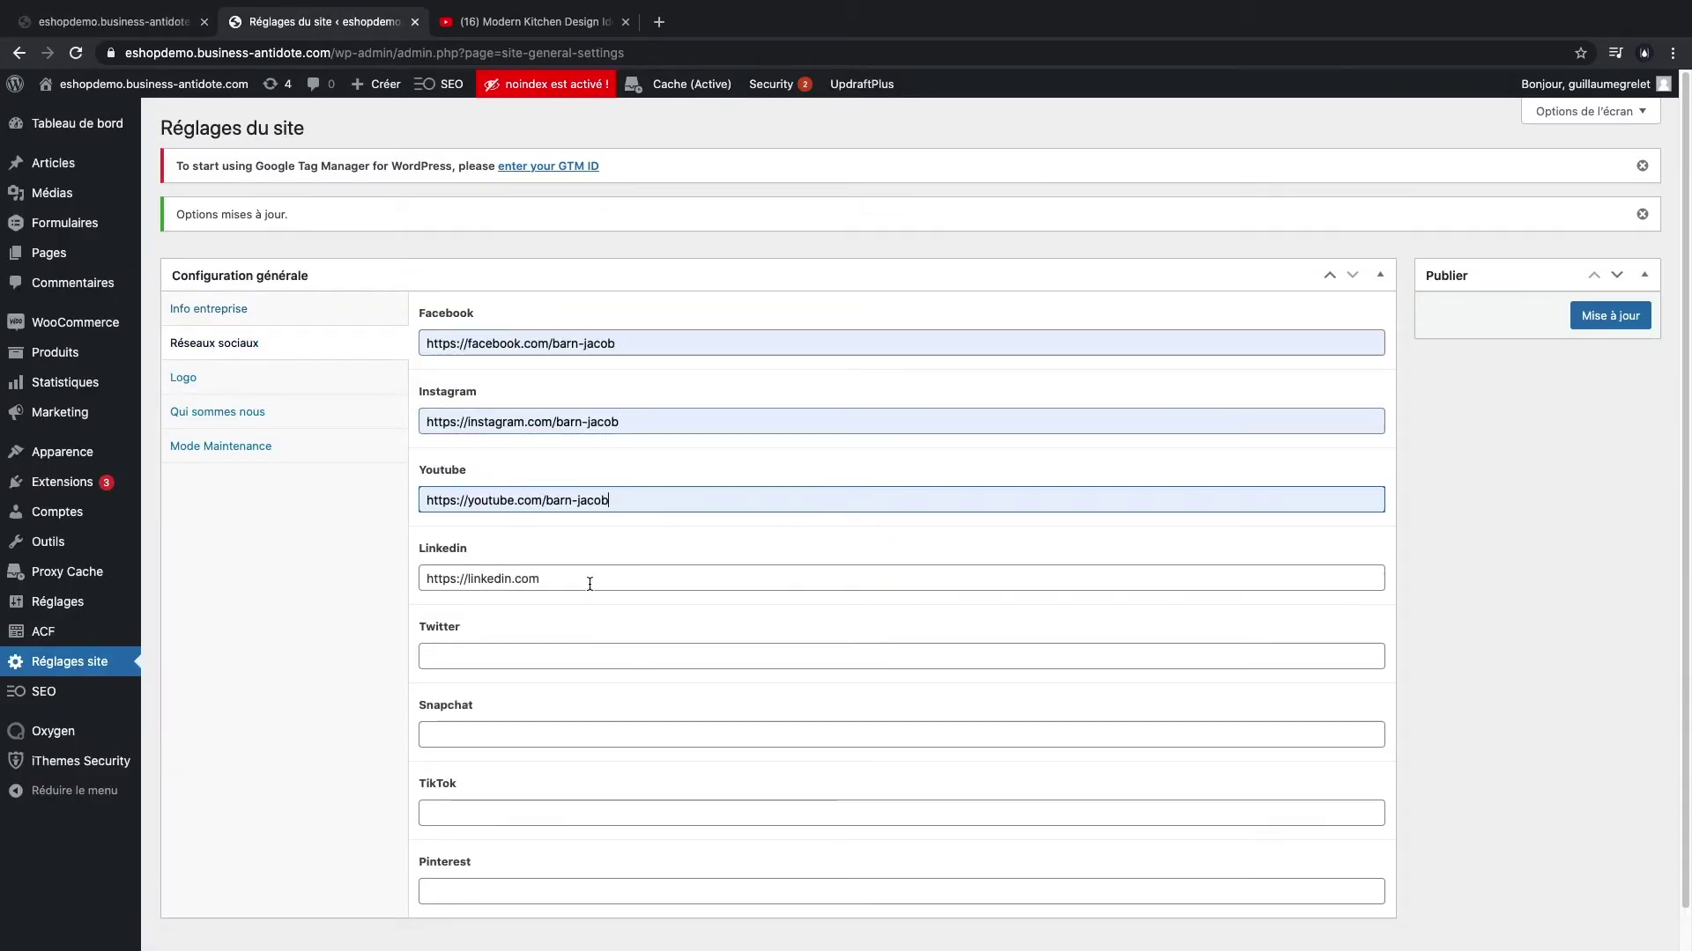
# - Clear the LinkedIn field, save the social links, and check the storefront icons
pyautogui.click(590, 578)
pyautogui.press('Escape')
pyautogui.click(384, 633)
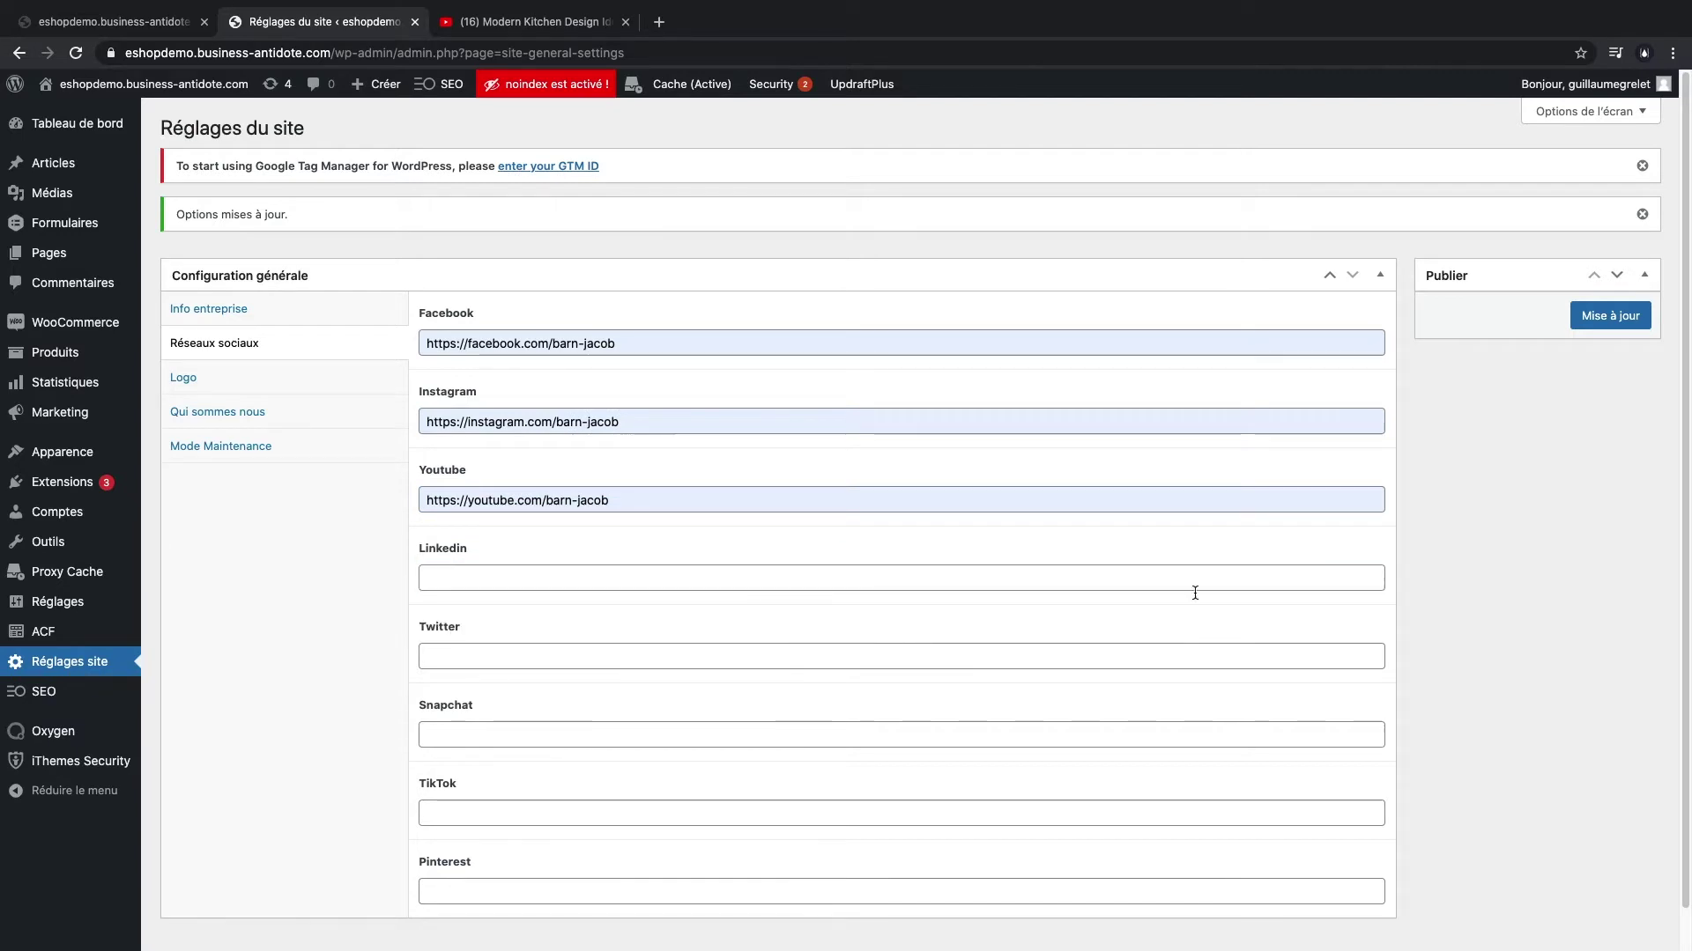
pyautogui.click(1583, 328)
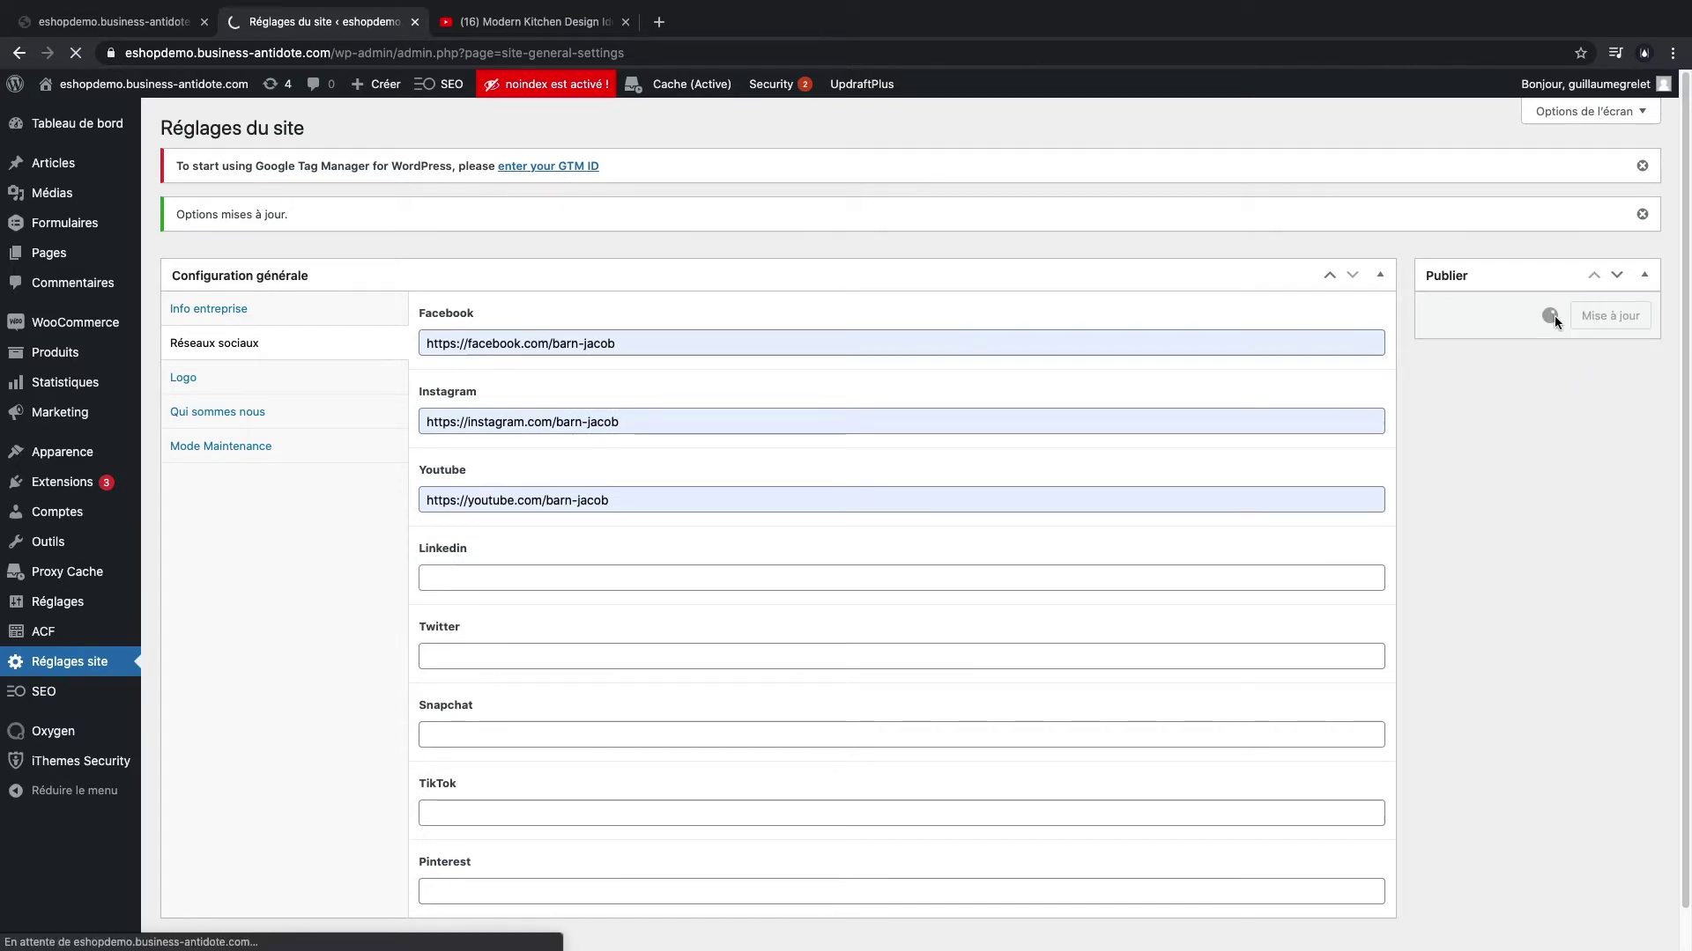
pyautogui.click(122, 27)
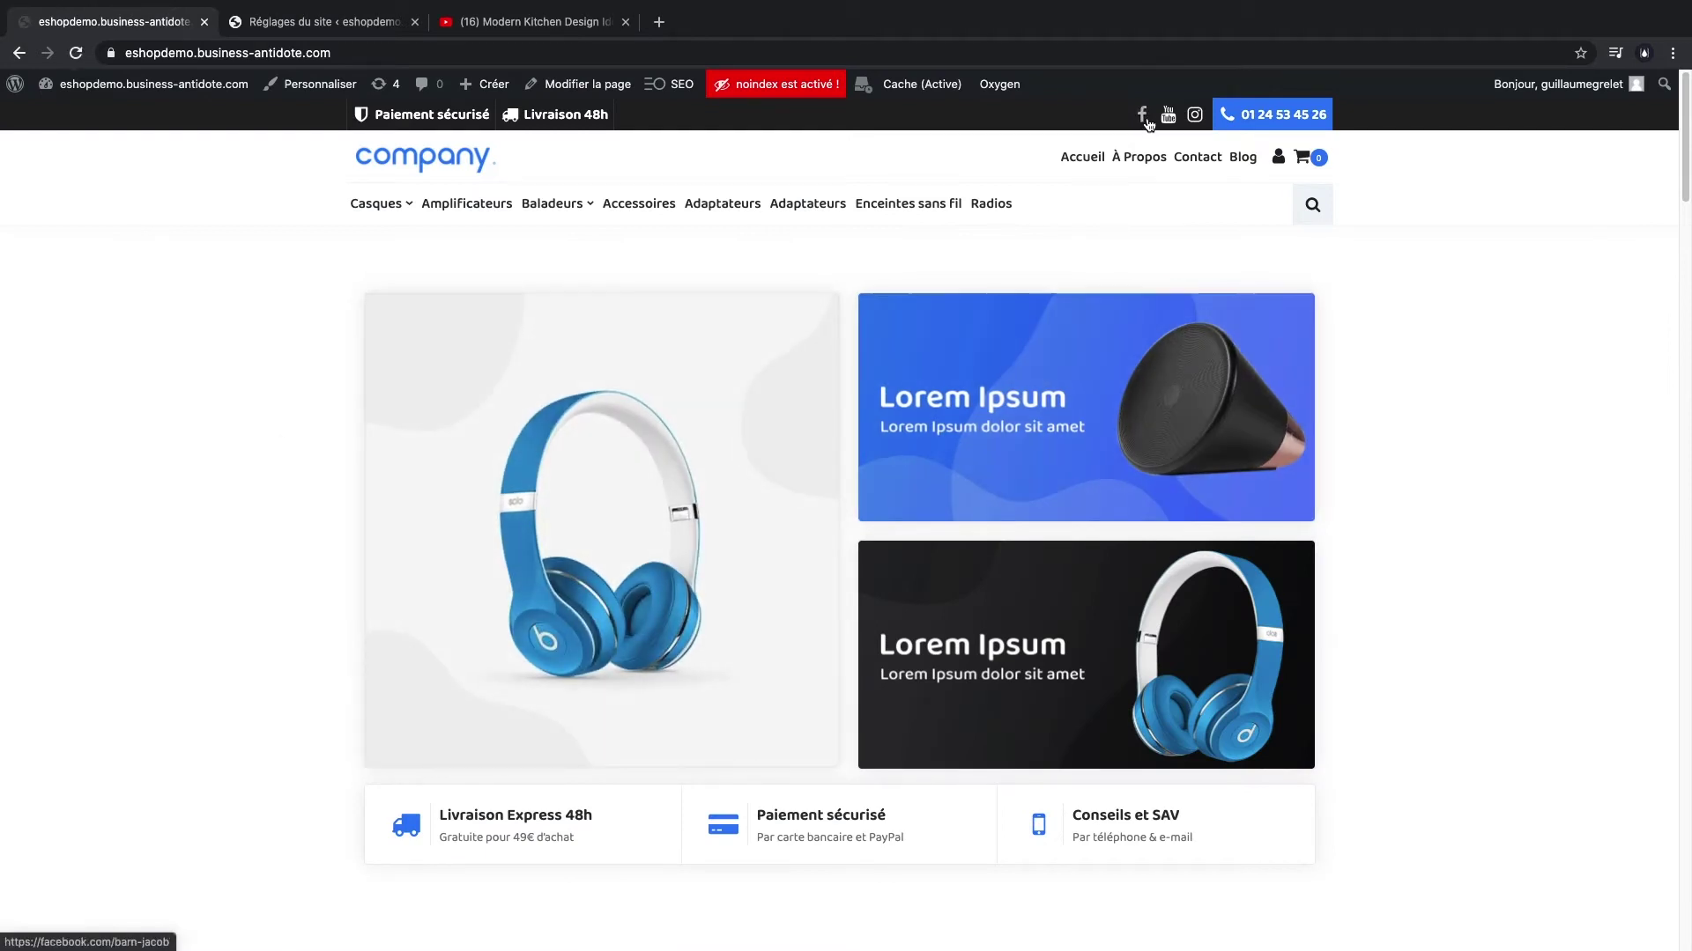
# - Enter the suggested LinkedIn profile link, save again, and recheck the storefront homepage
pyautogui.click(326, 21)
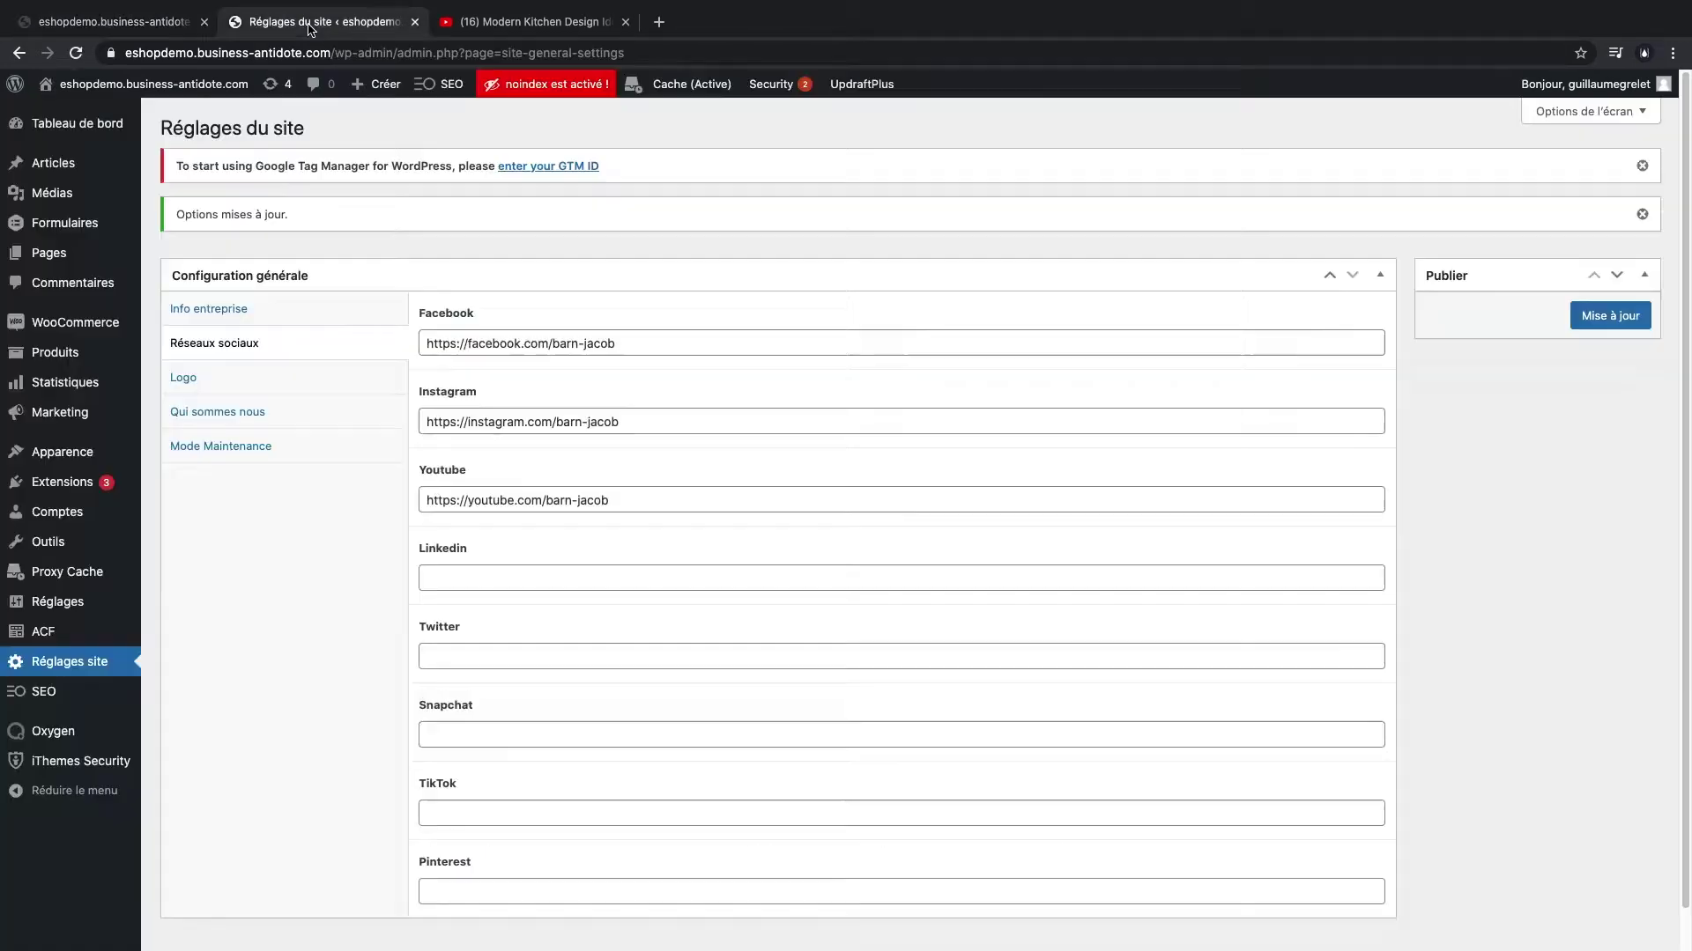
pyautogui.click(504, 574)
pyautogui.press('Down')
pyautogui.press('Return')
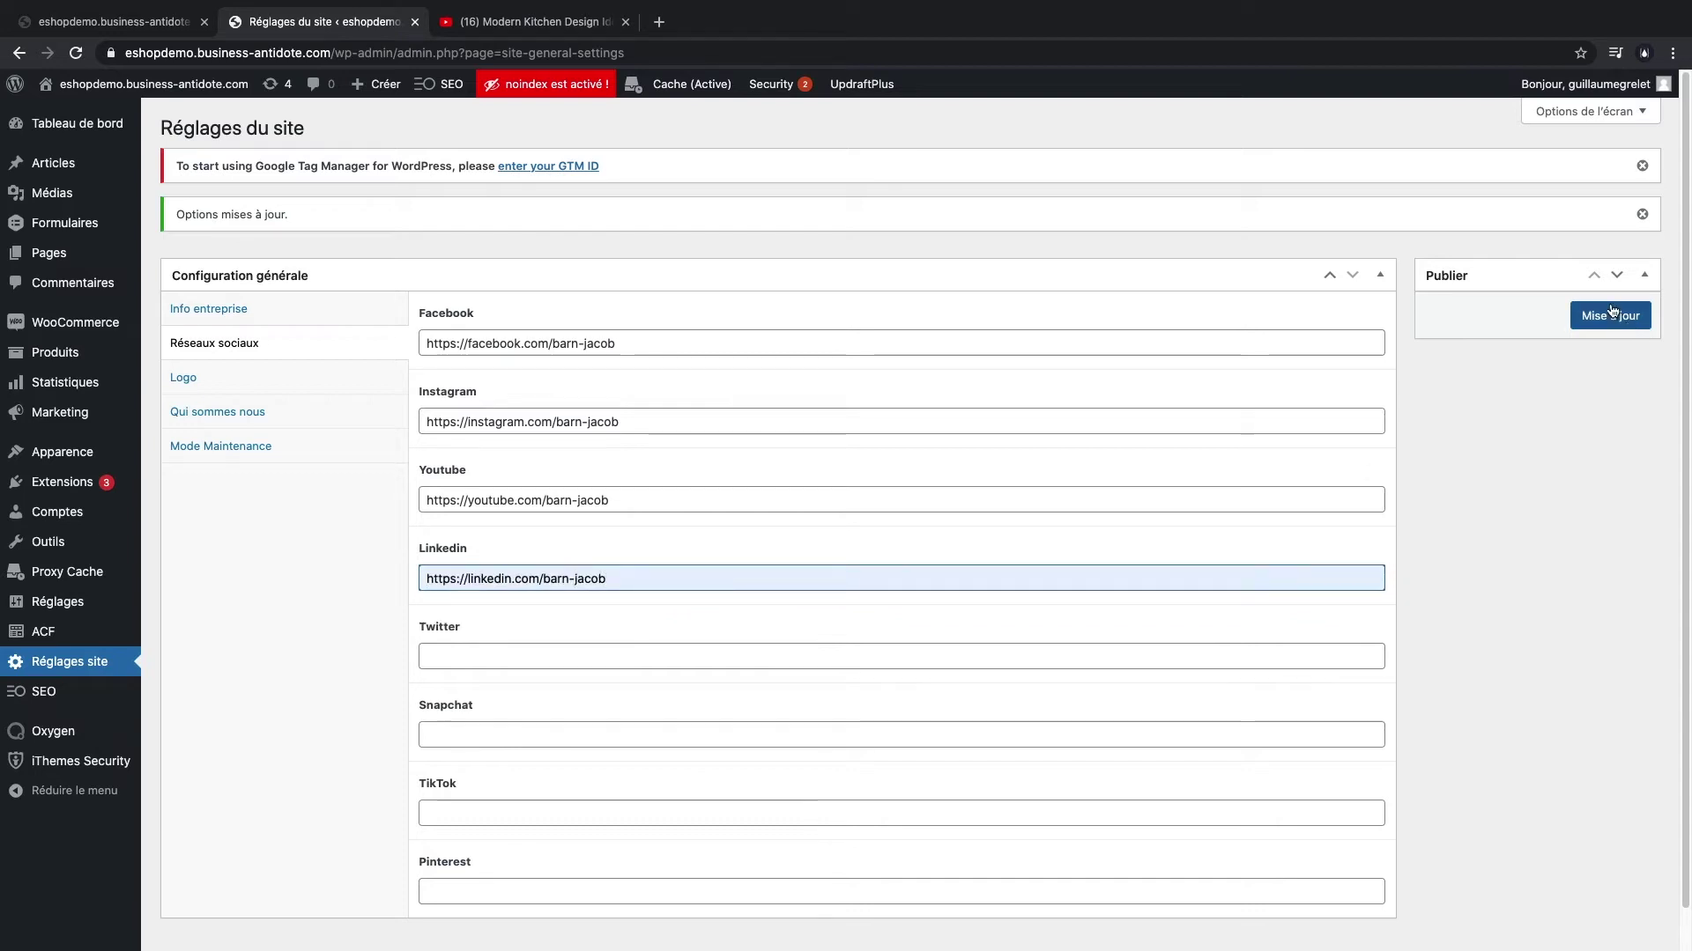
pyautogui.click(1605, 314)
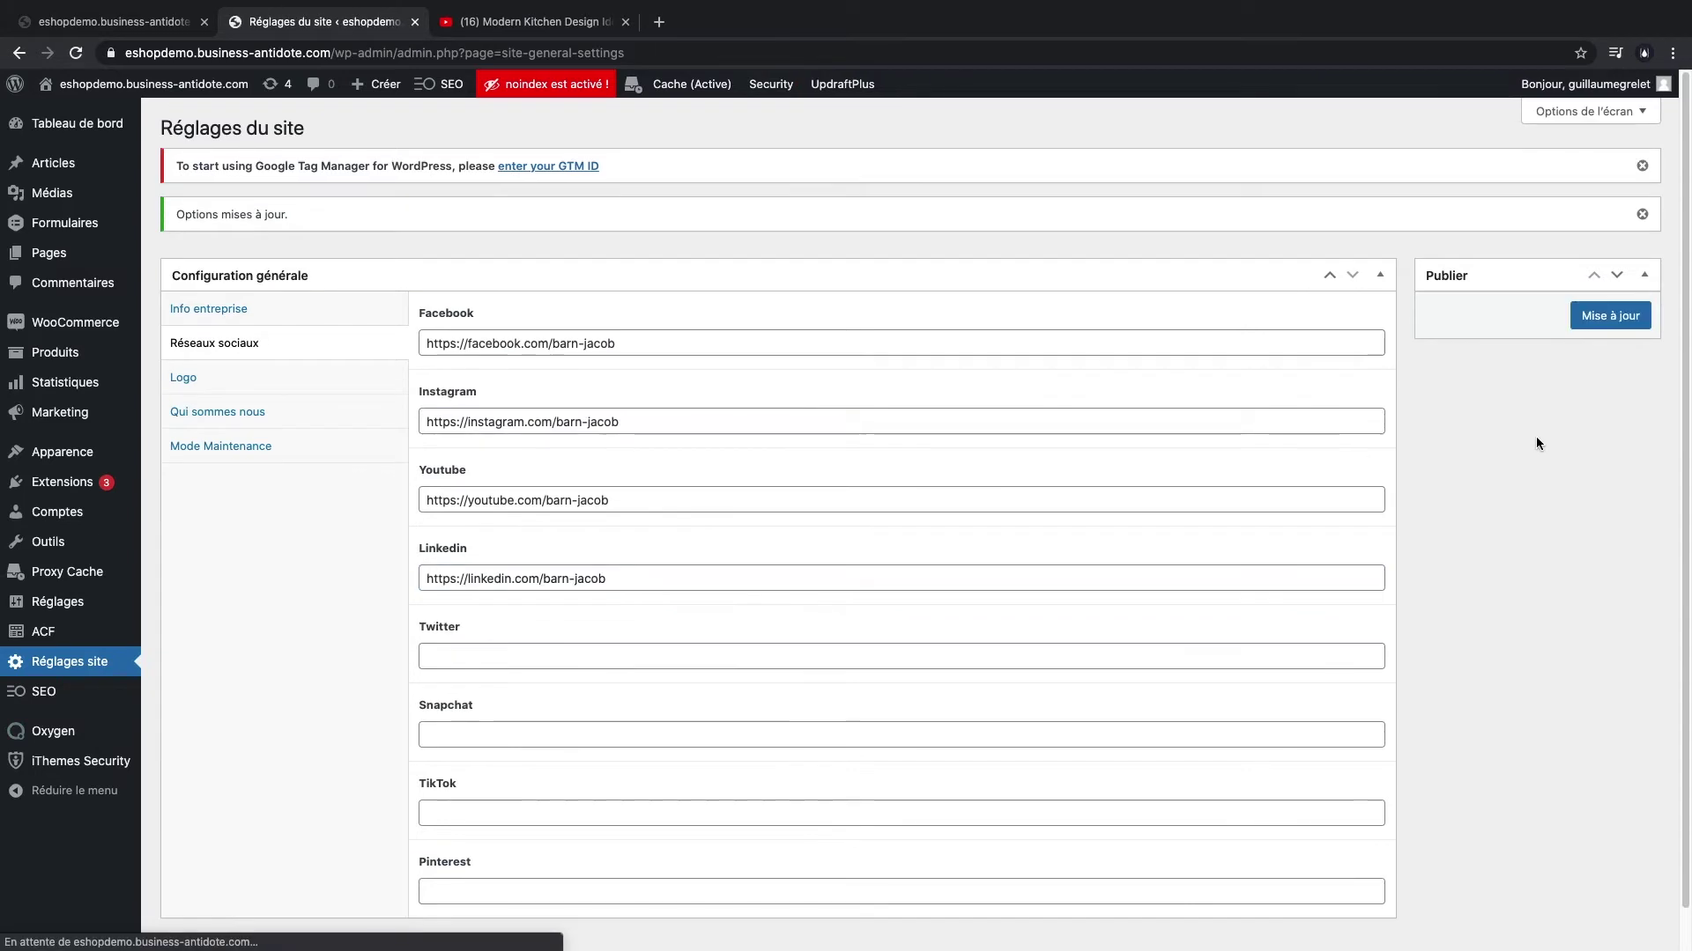
pyautogui.click(119, 27)
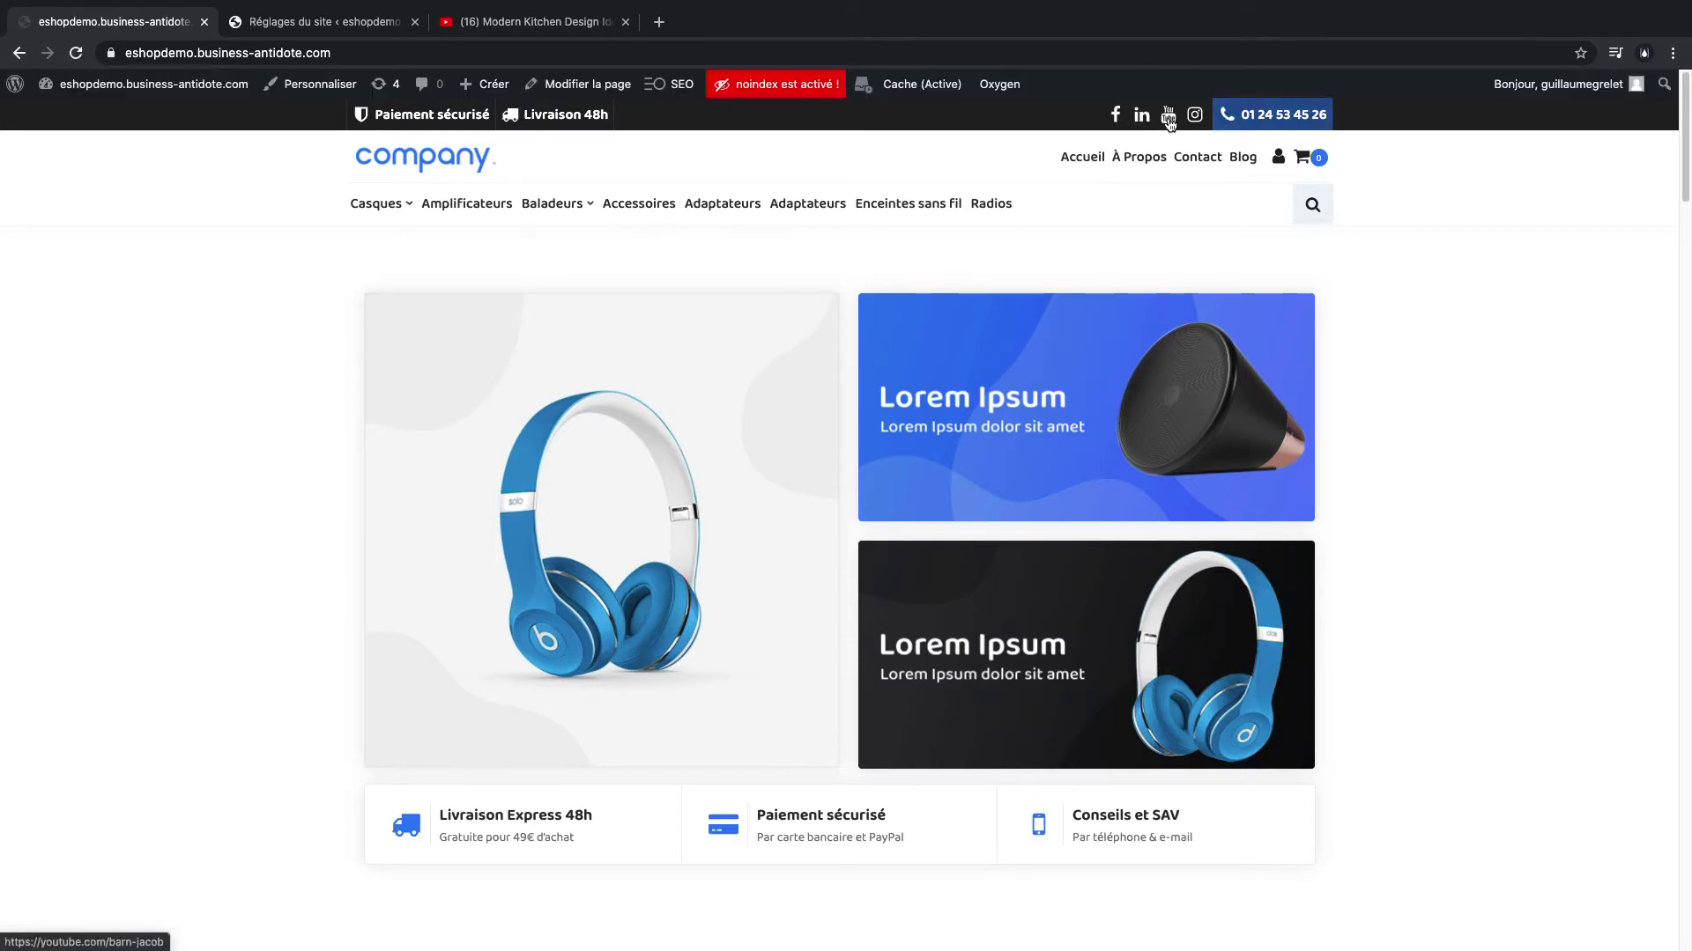
# - Open the Blog page from the header menu and scroll through Derniers articles
pyautogui.scroll(-20, 1277, 612)
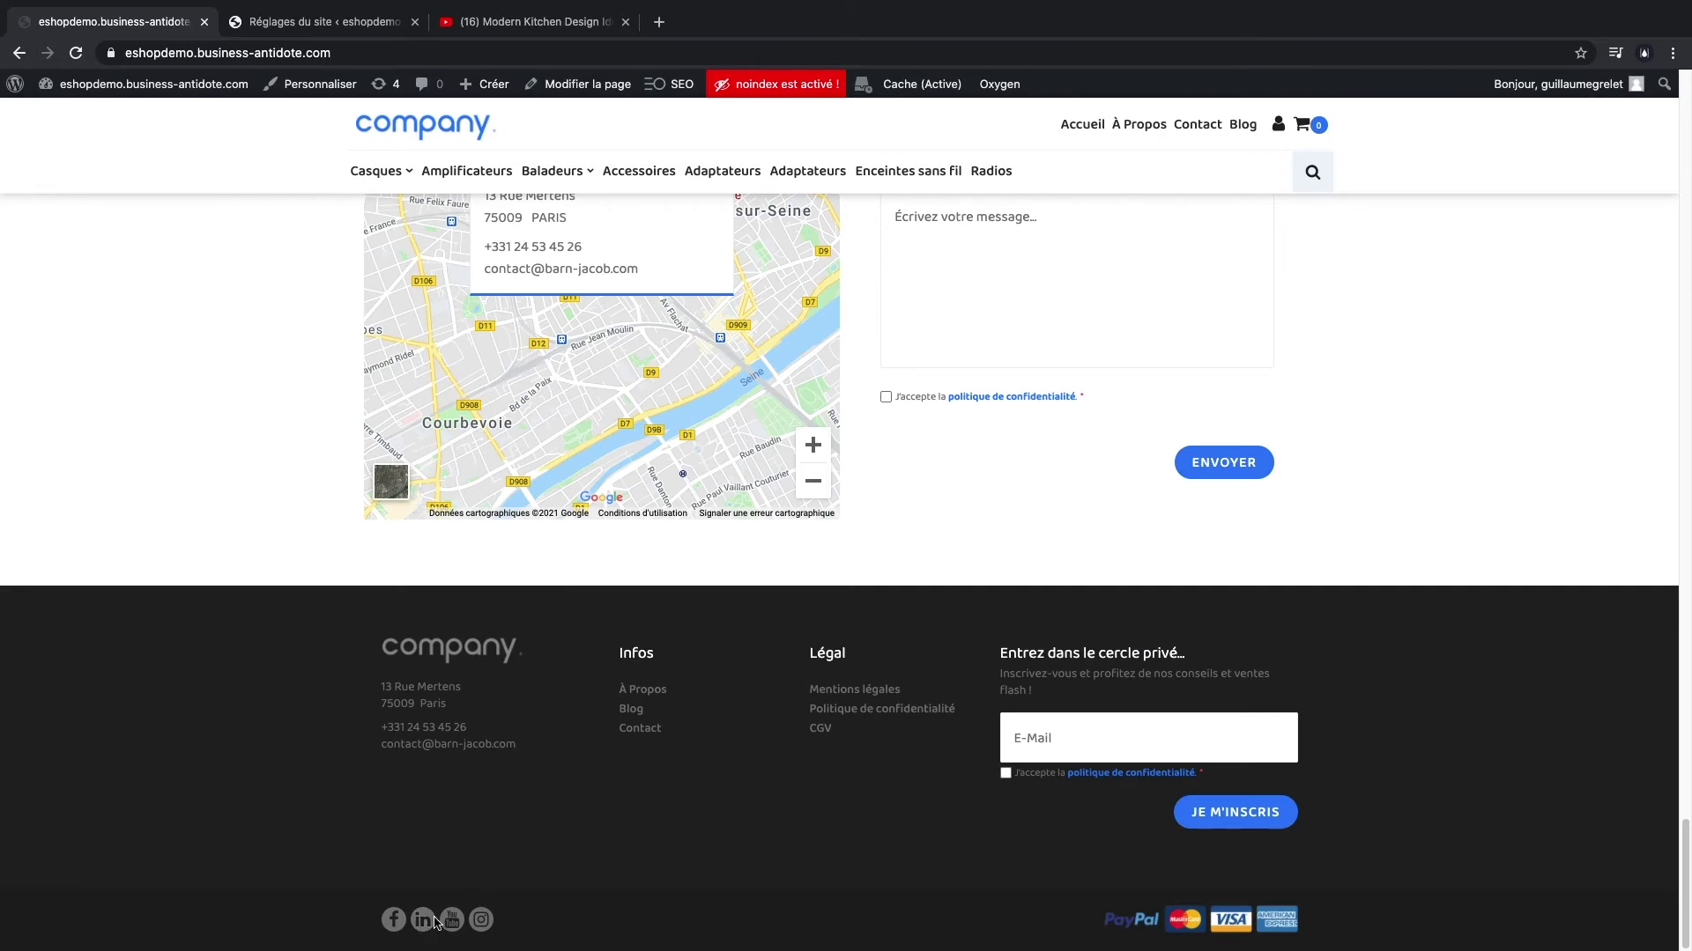
pyautogui.scroll(10, 985, 596)
pyautogui.click(1250, 129)
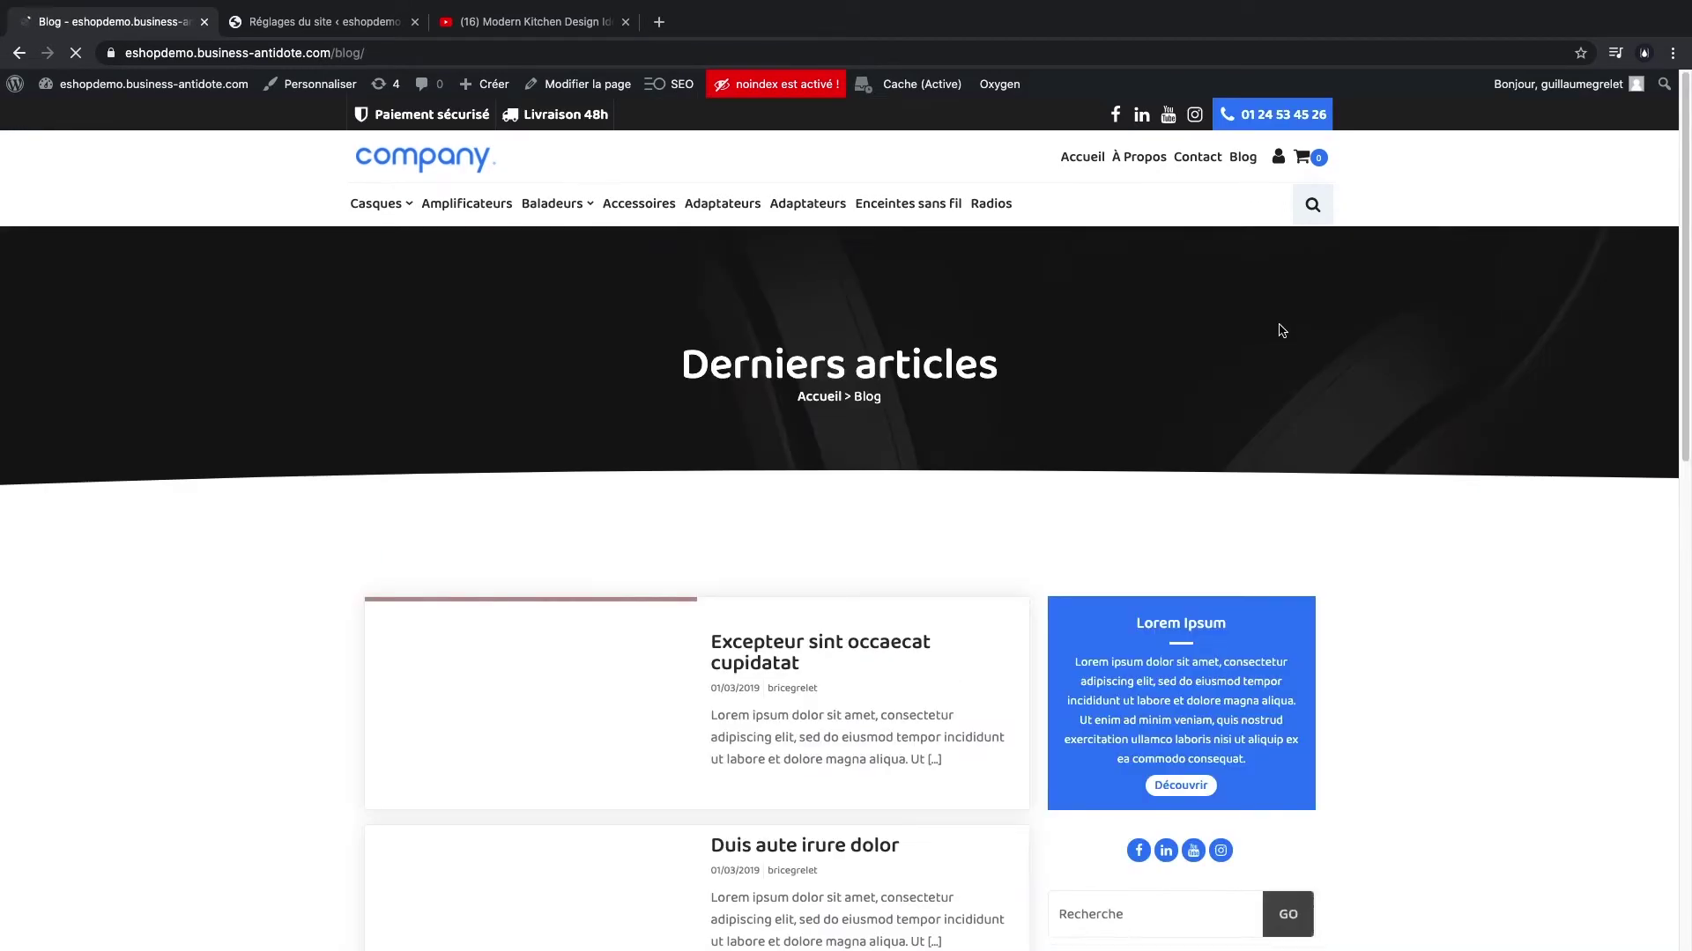
pyautogui.scroll(-4, 1413, 498)
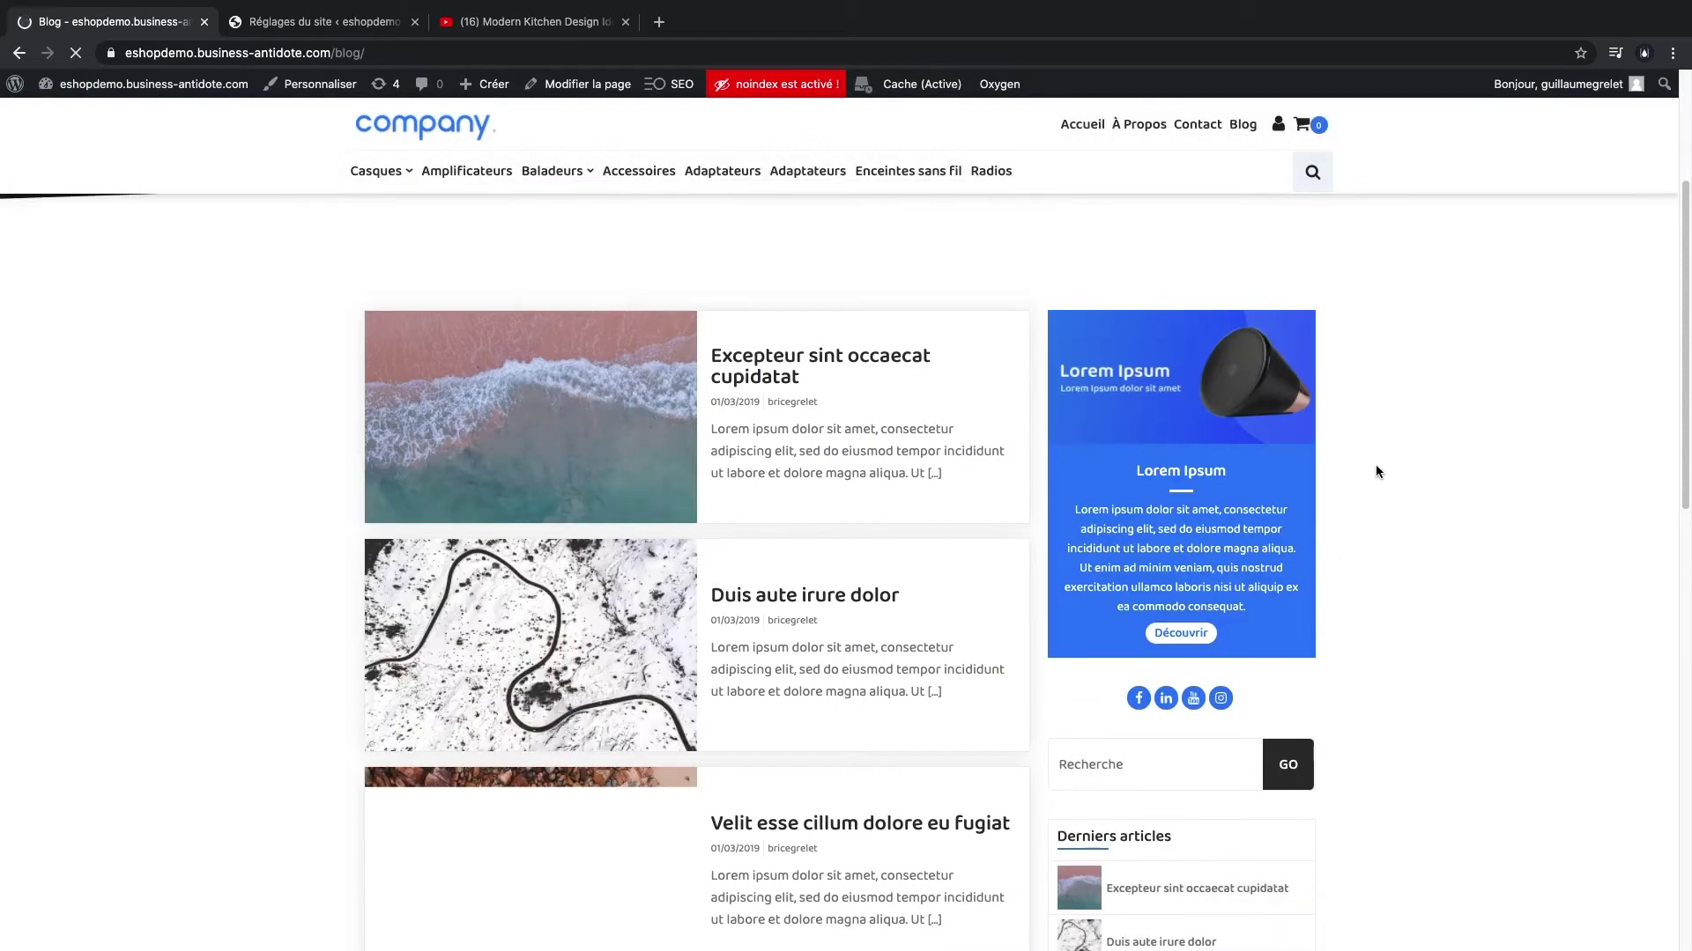
pyautogui.scroll(4, 1376, 464)
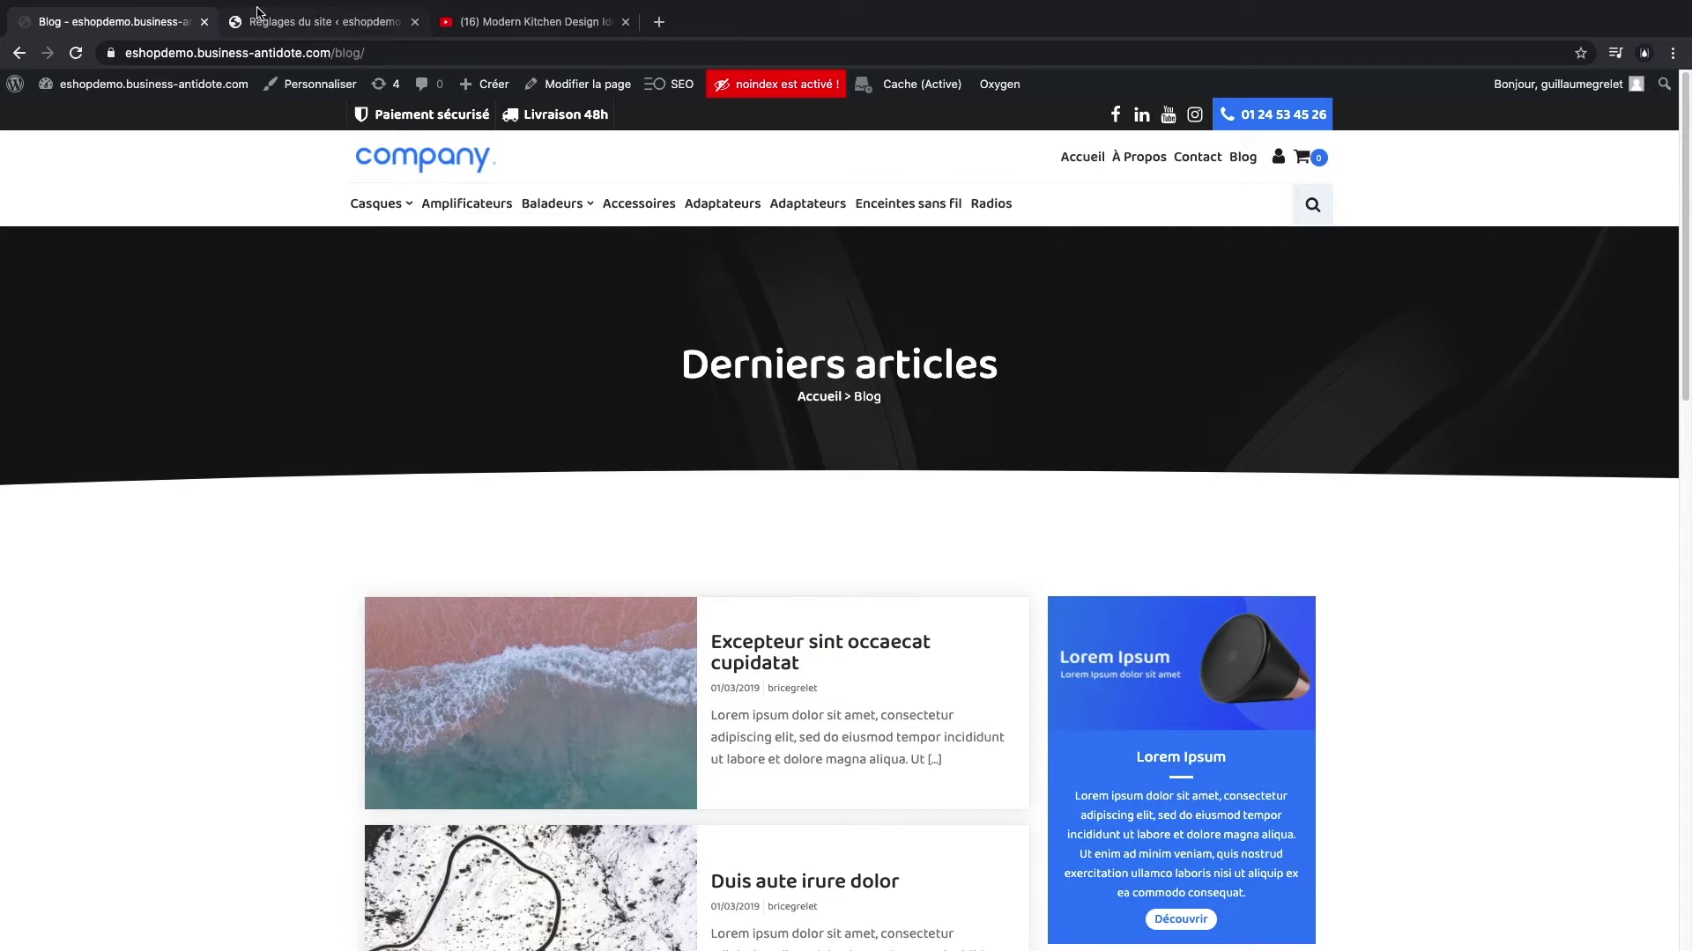
# - Remove the current standard, overlay and monochrome logos in the Logo settings
pyautogui.click(258, 12)
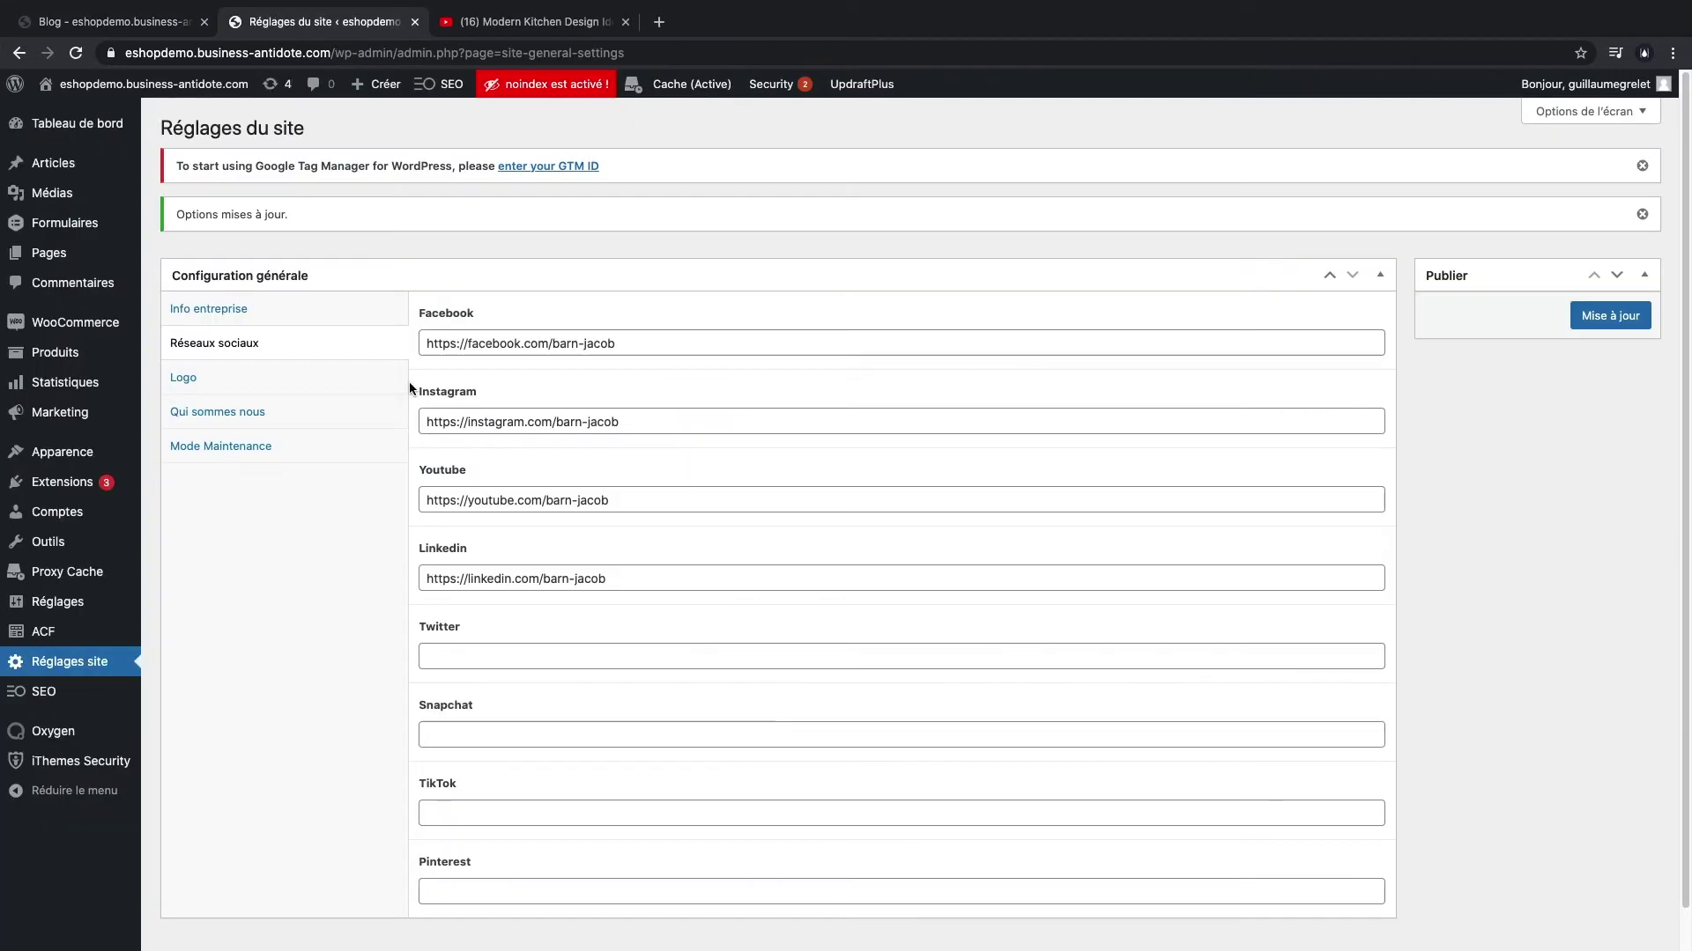
pyautogui.click(270, 387)
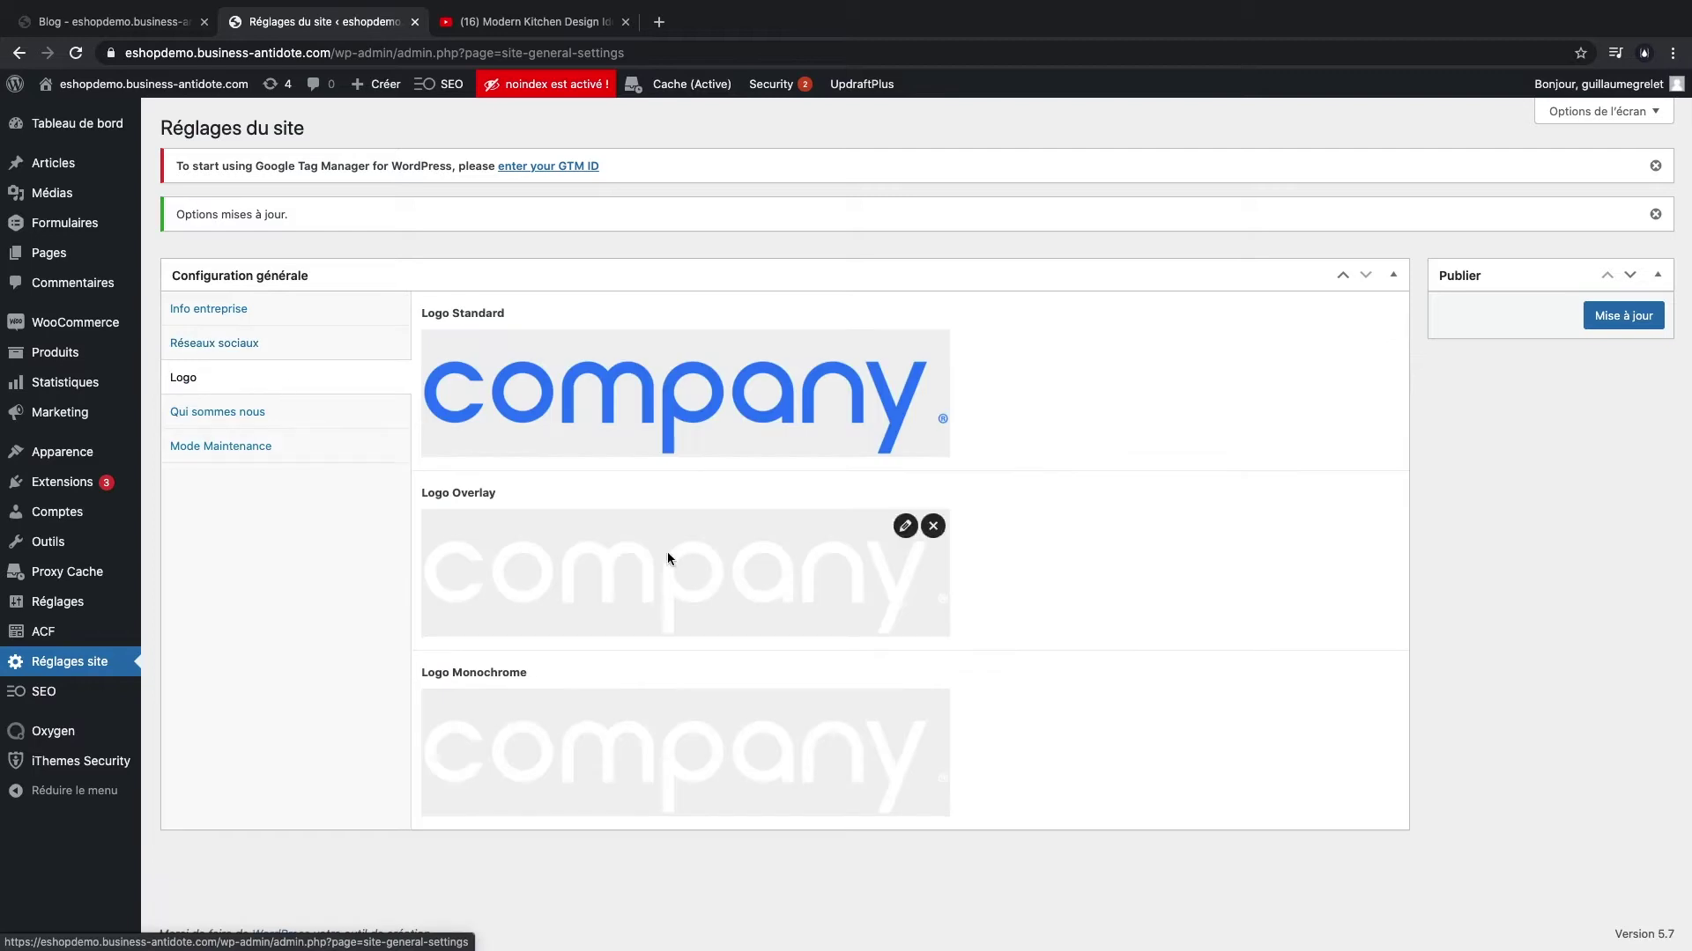
pyautogui.click(933, 344)
pyautogui.click(933, 425)
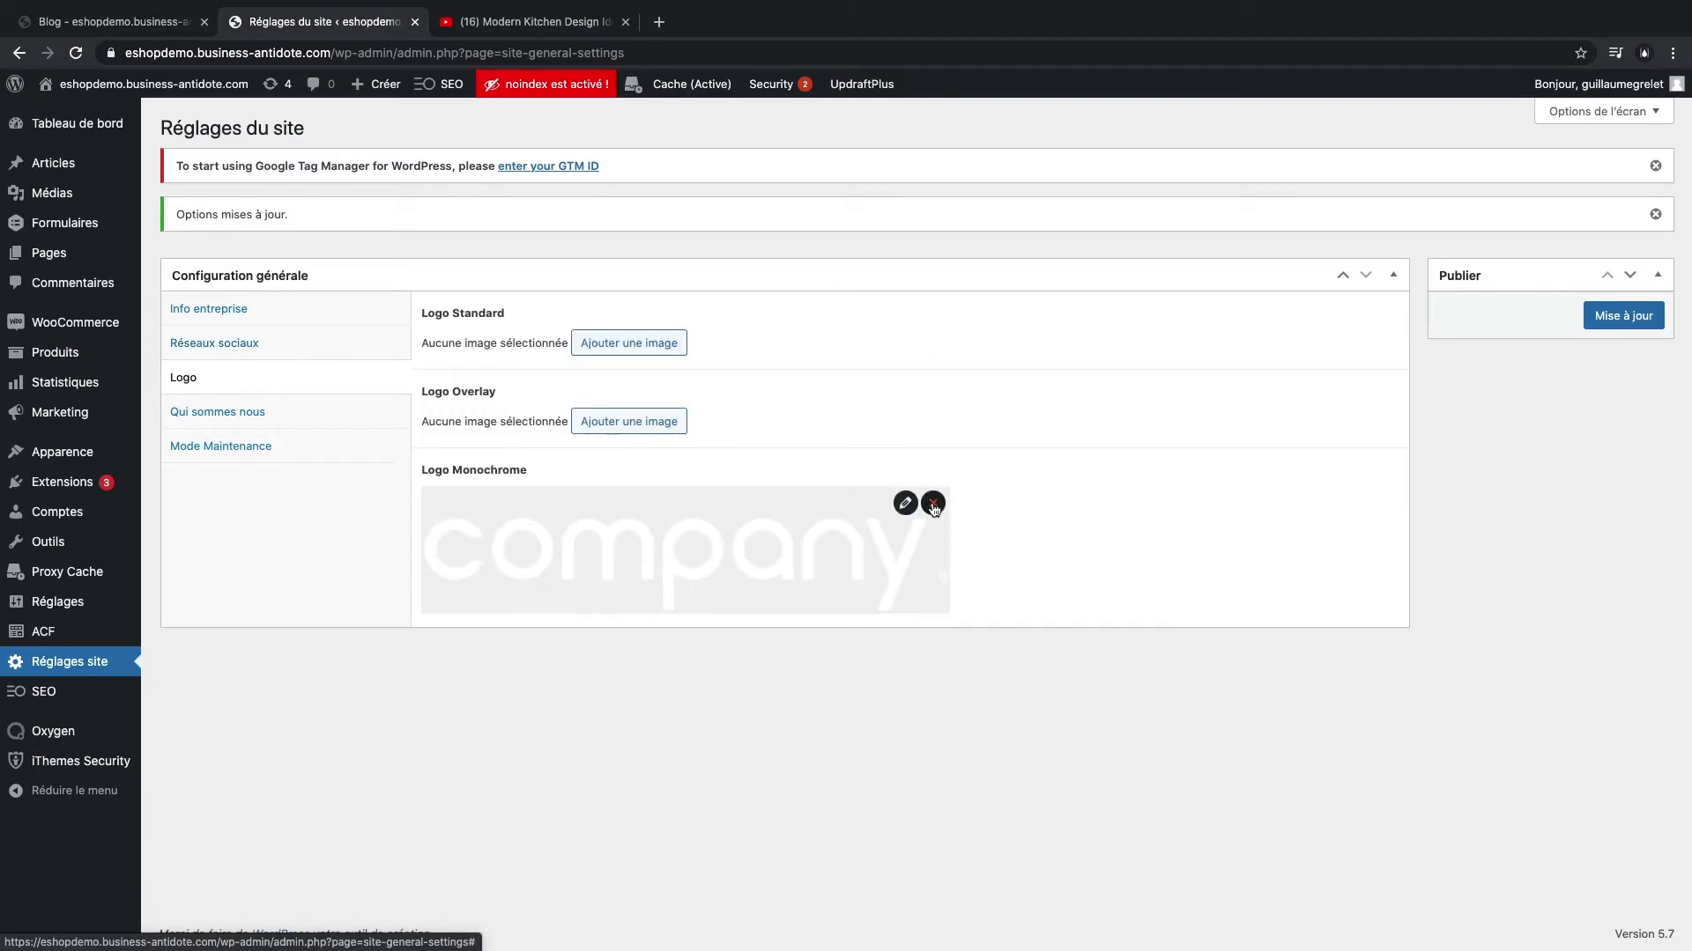
pyautogui.click(933, 503)
# - Upload logo-barn-jacob.jpg and logo-barn-jacob-light.jpg to the media library
pyautogui.click(614, 346)
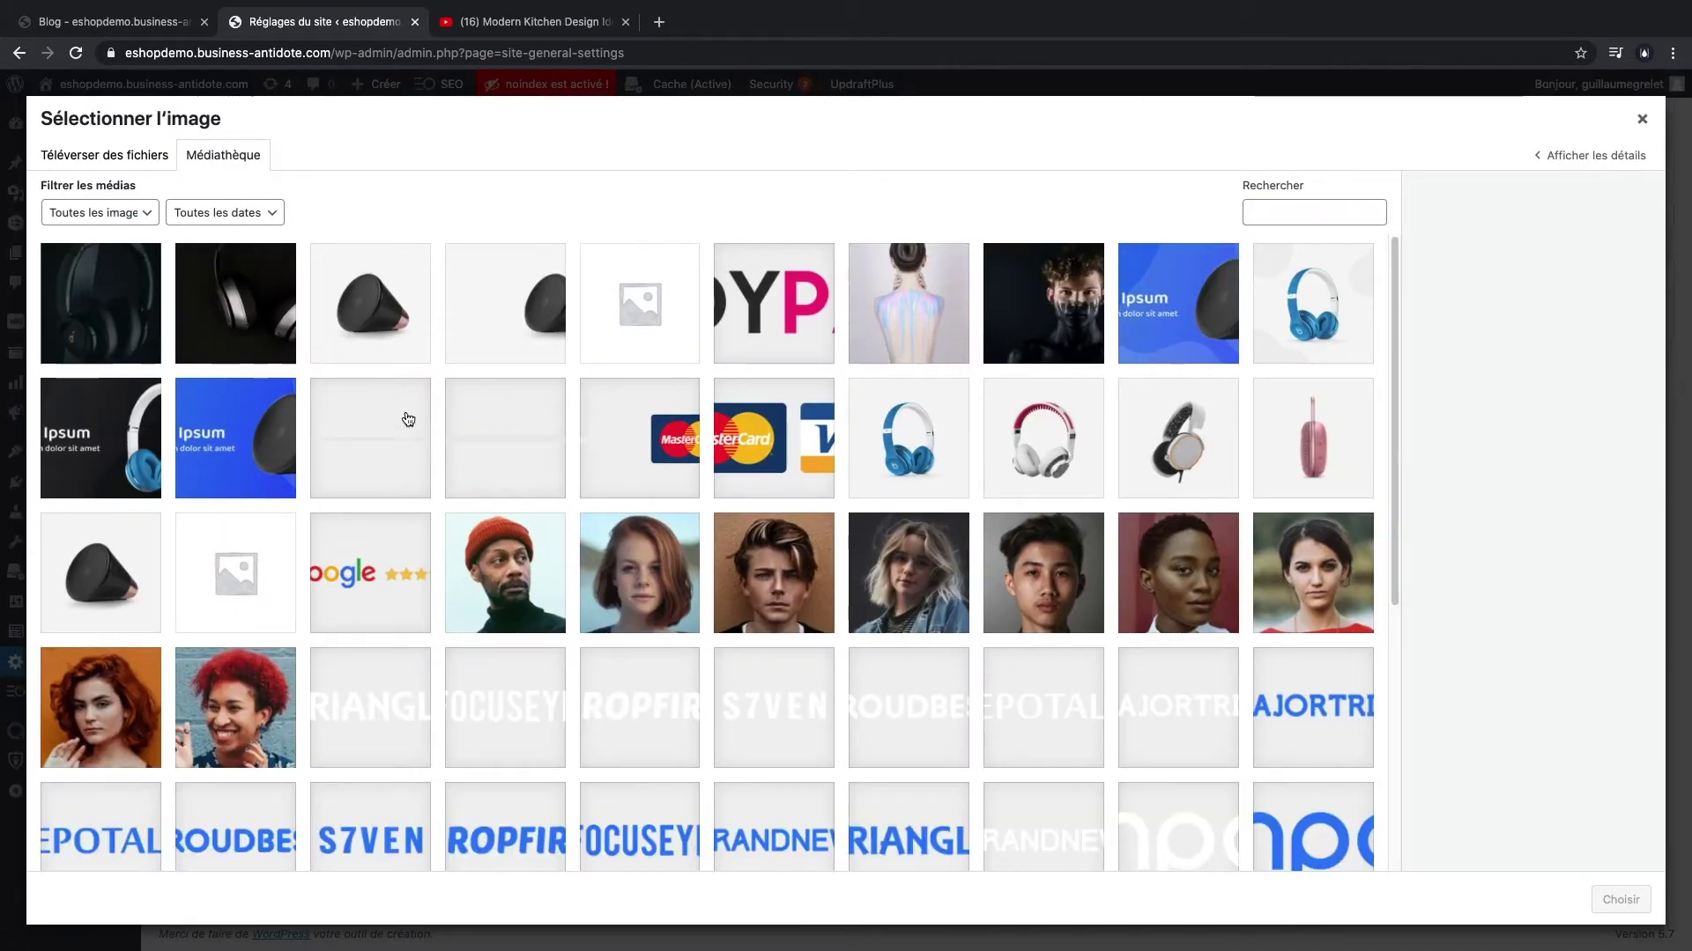
pyautogui.click(104, 155)
pyautogui.click(880, 480)
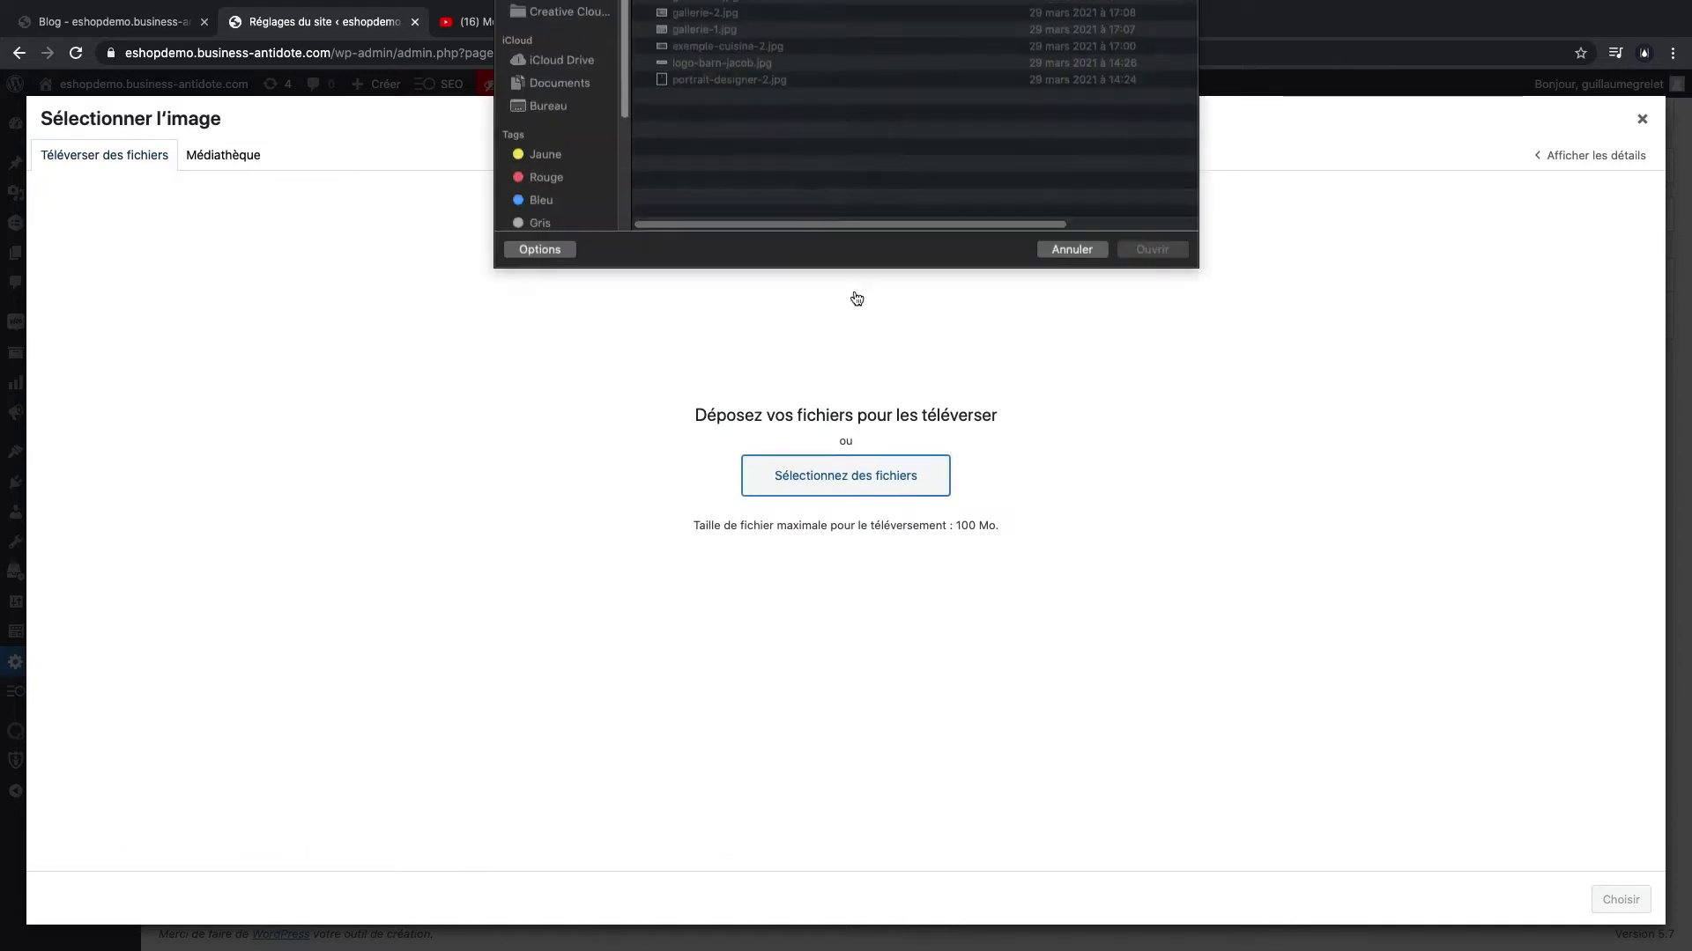
pyautogui.click(743, 276)
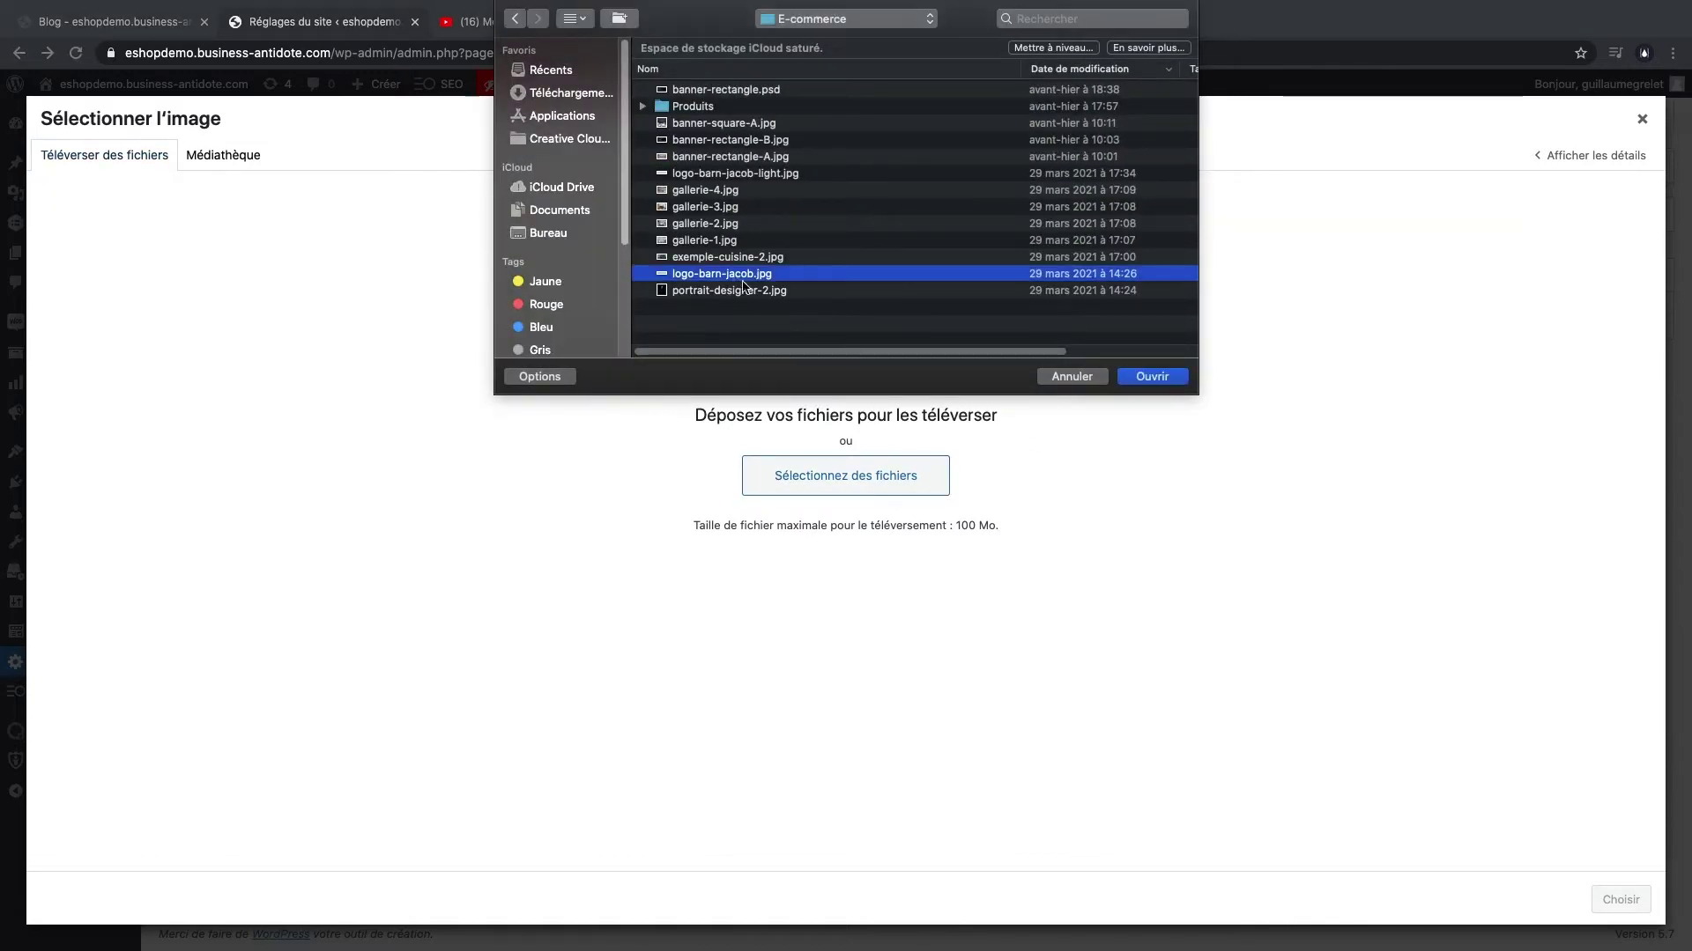
pyautogui.keyDown('super'); pyautogui.click(769, 174); pyautogui.keyUp('super')
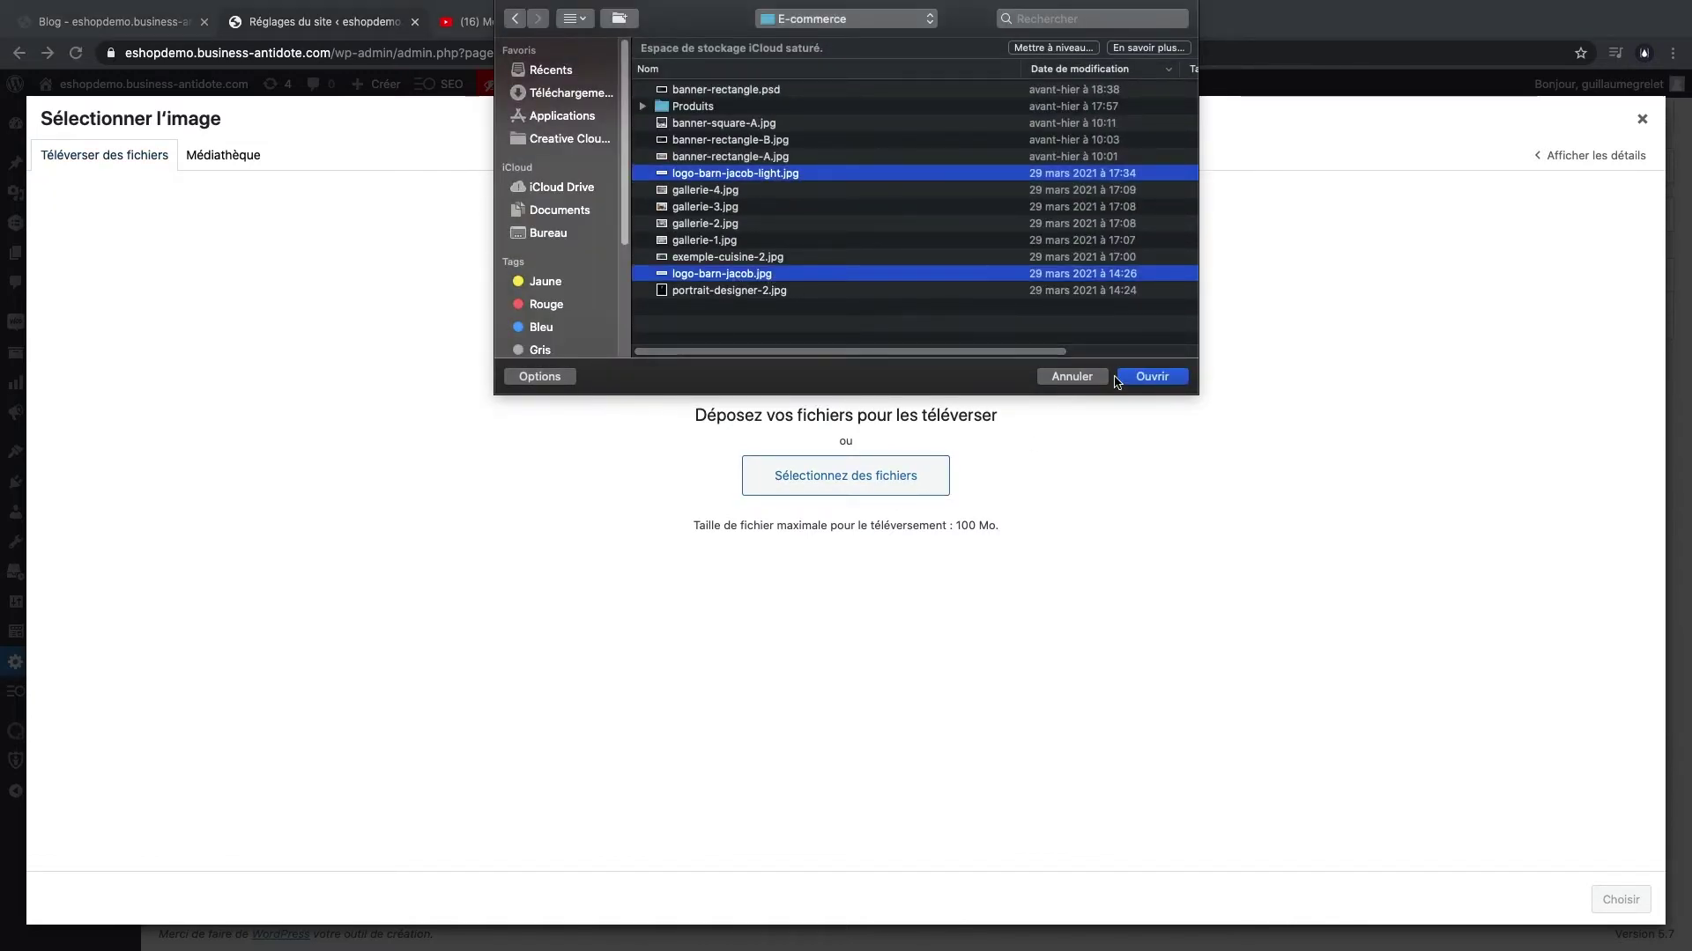
pyautogui.click(1147, 378)
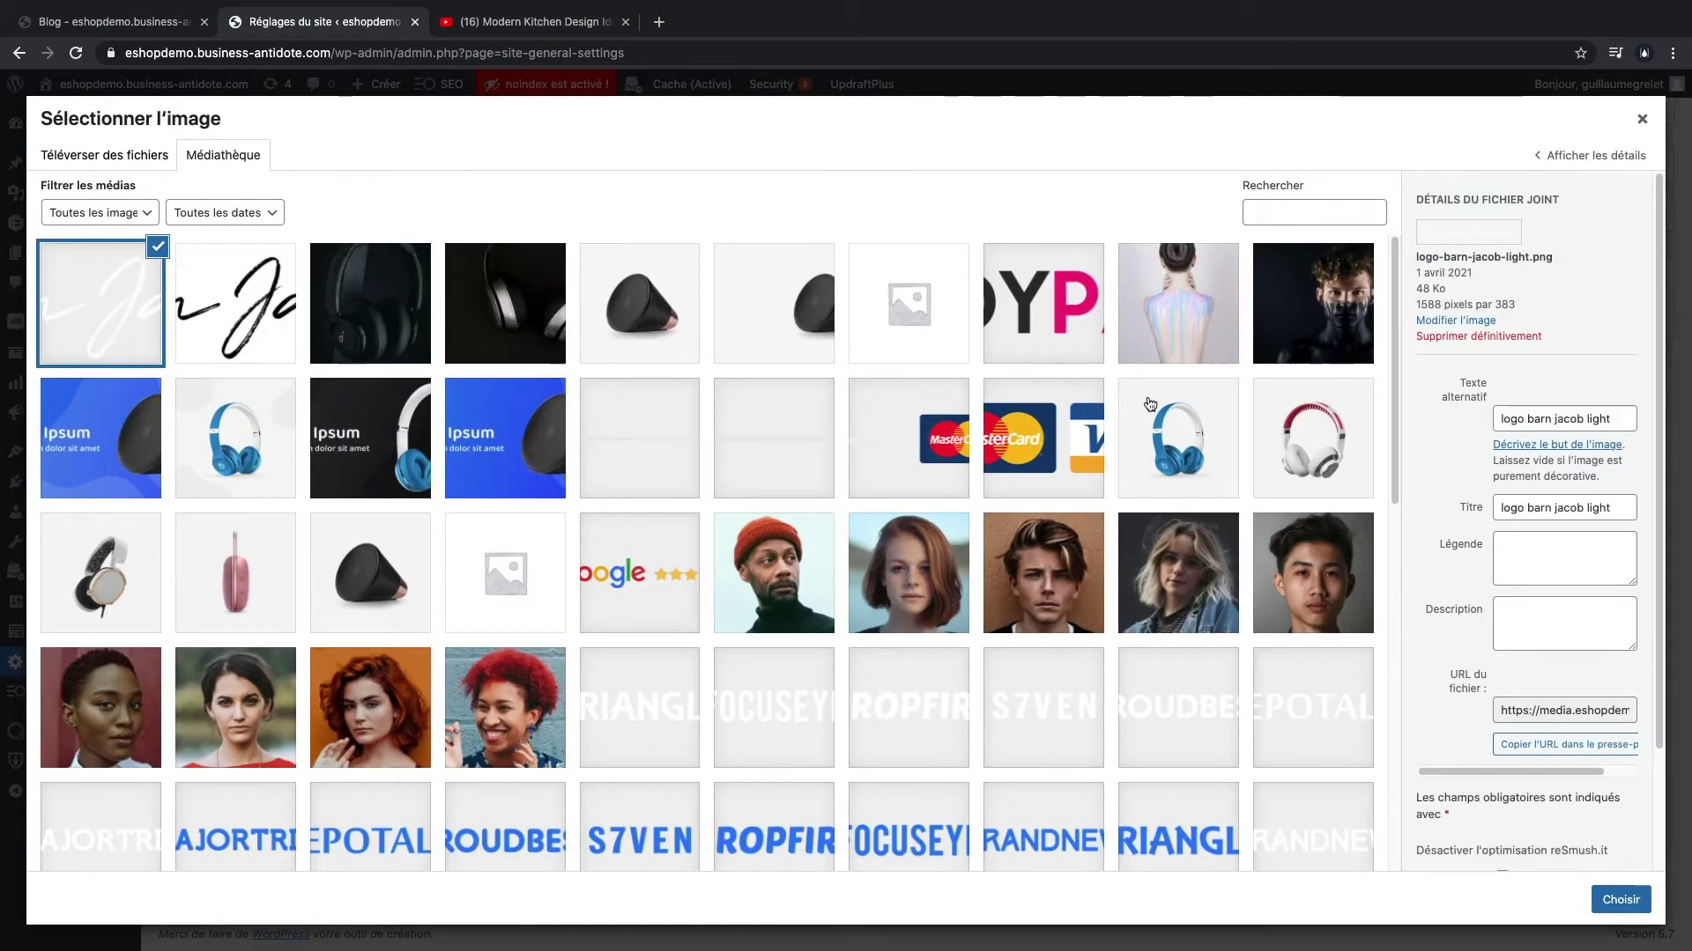
# - Assign the dark signature as standard logo and the light one as overlay and monochrome
pyautogui.click(235, 303)
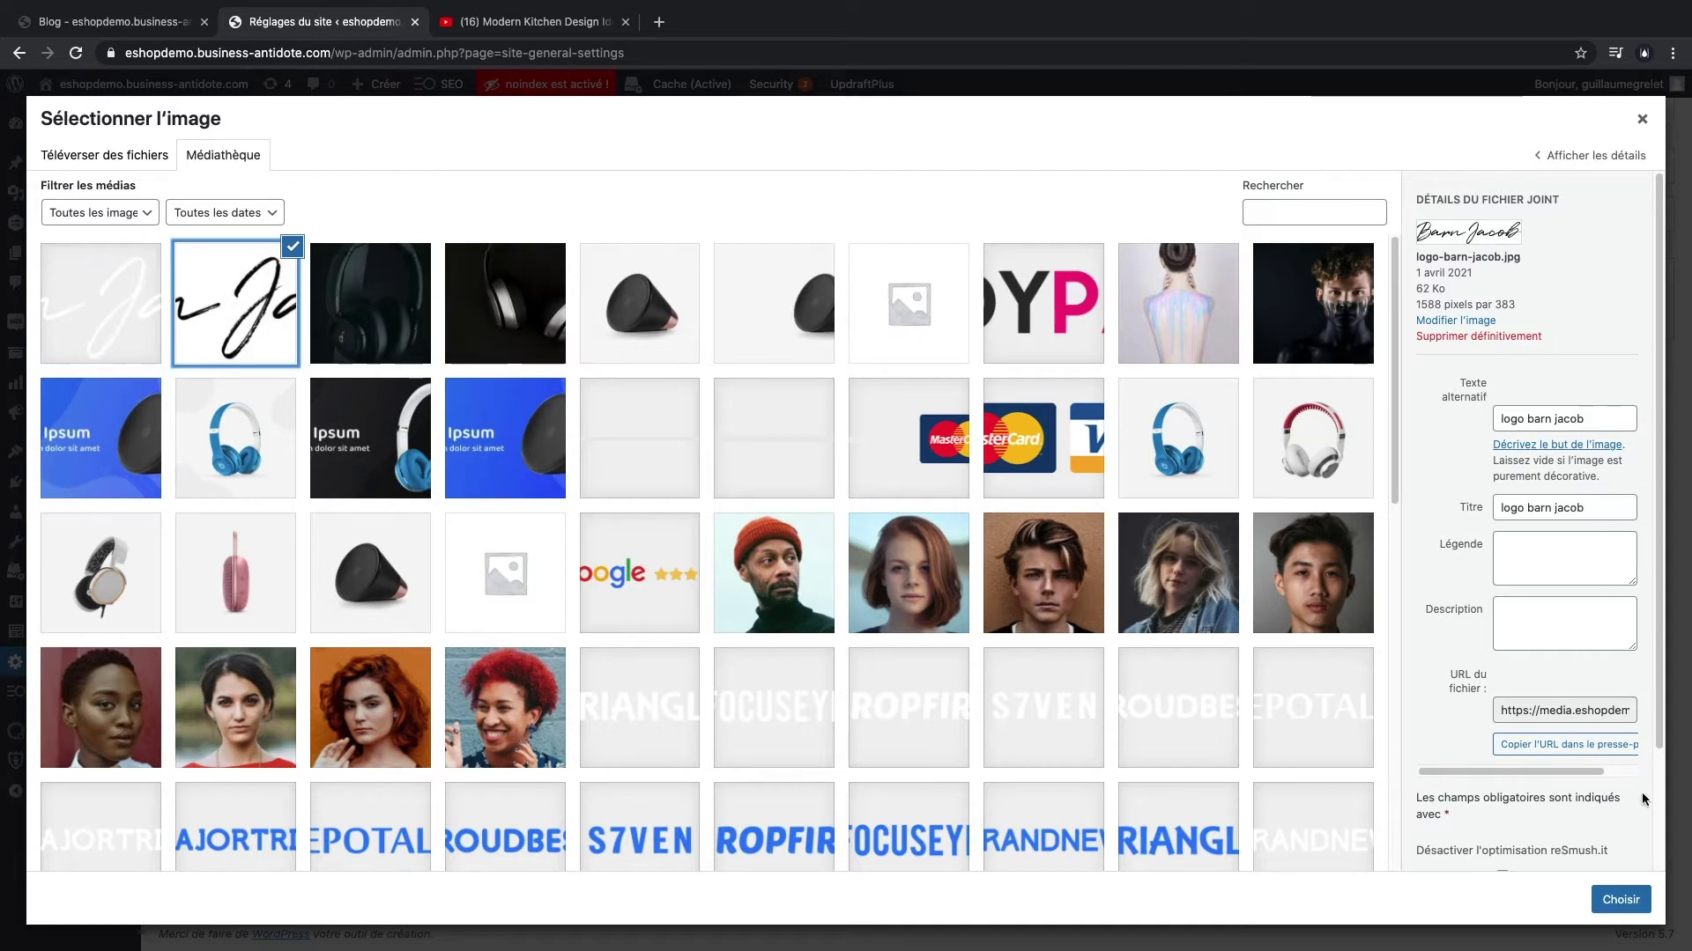
pyautogui.click(1620, 899)
pyautogui.click(628, 523)
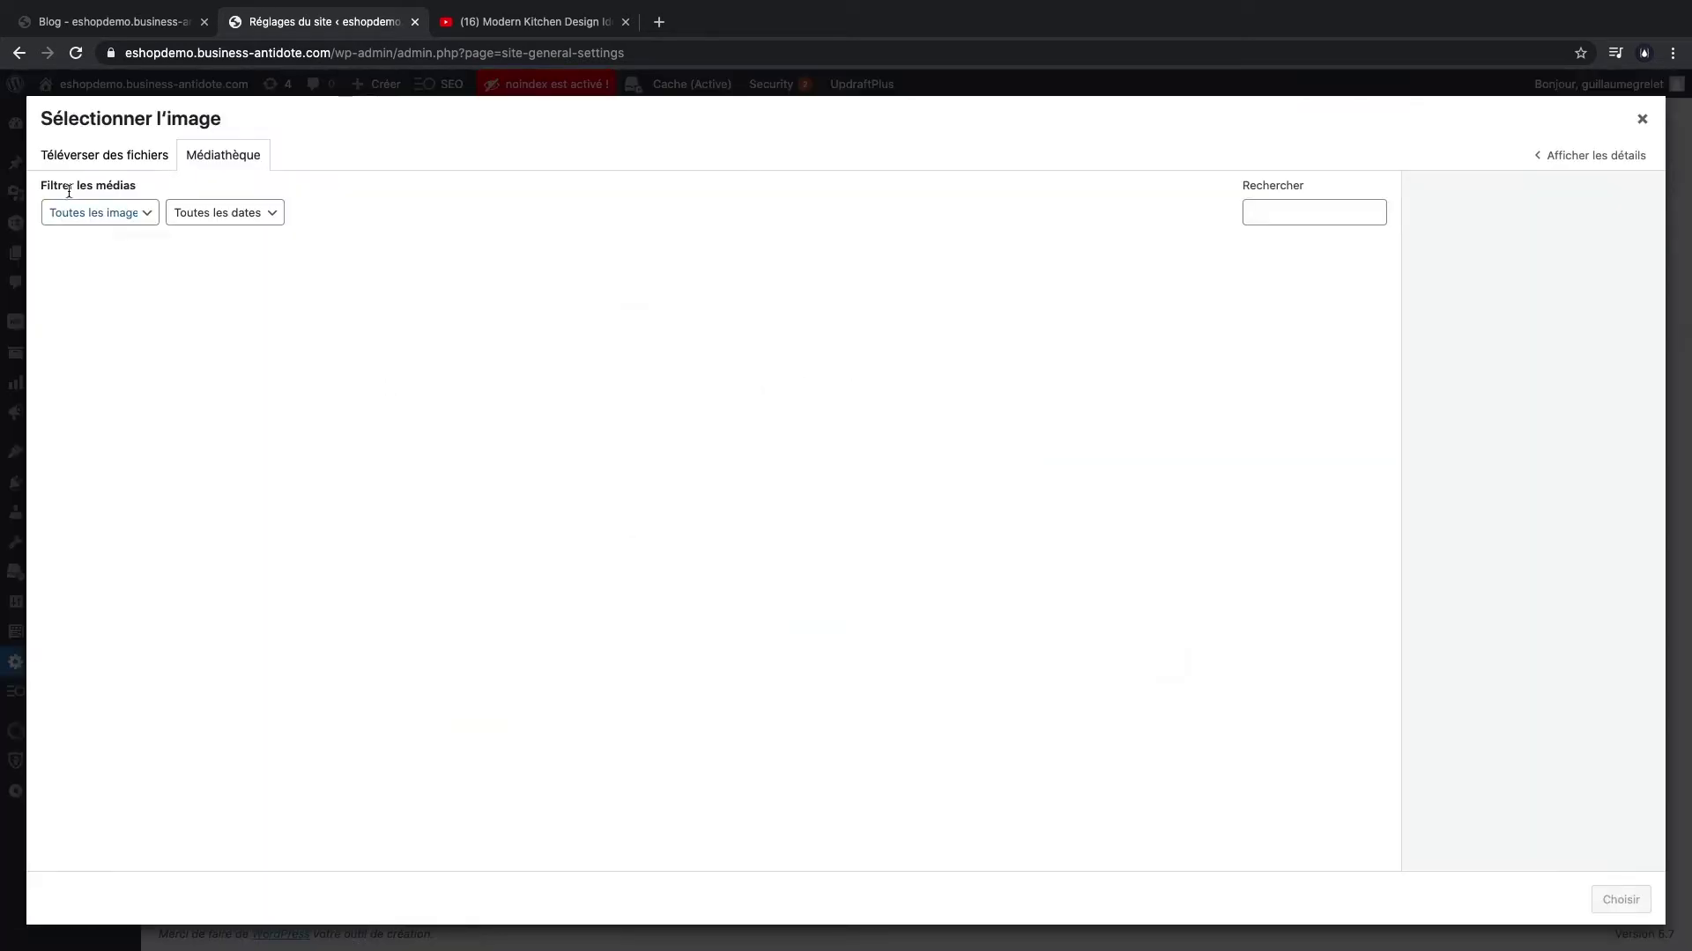
pyautogui.click(1620, 899)
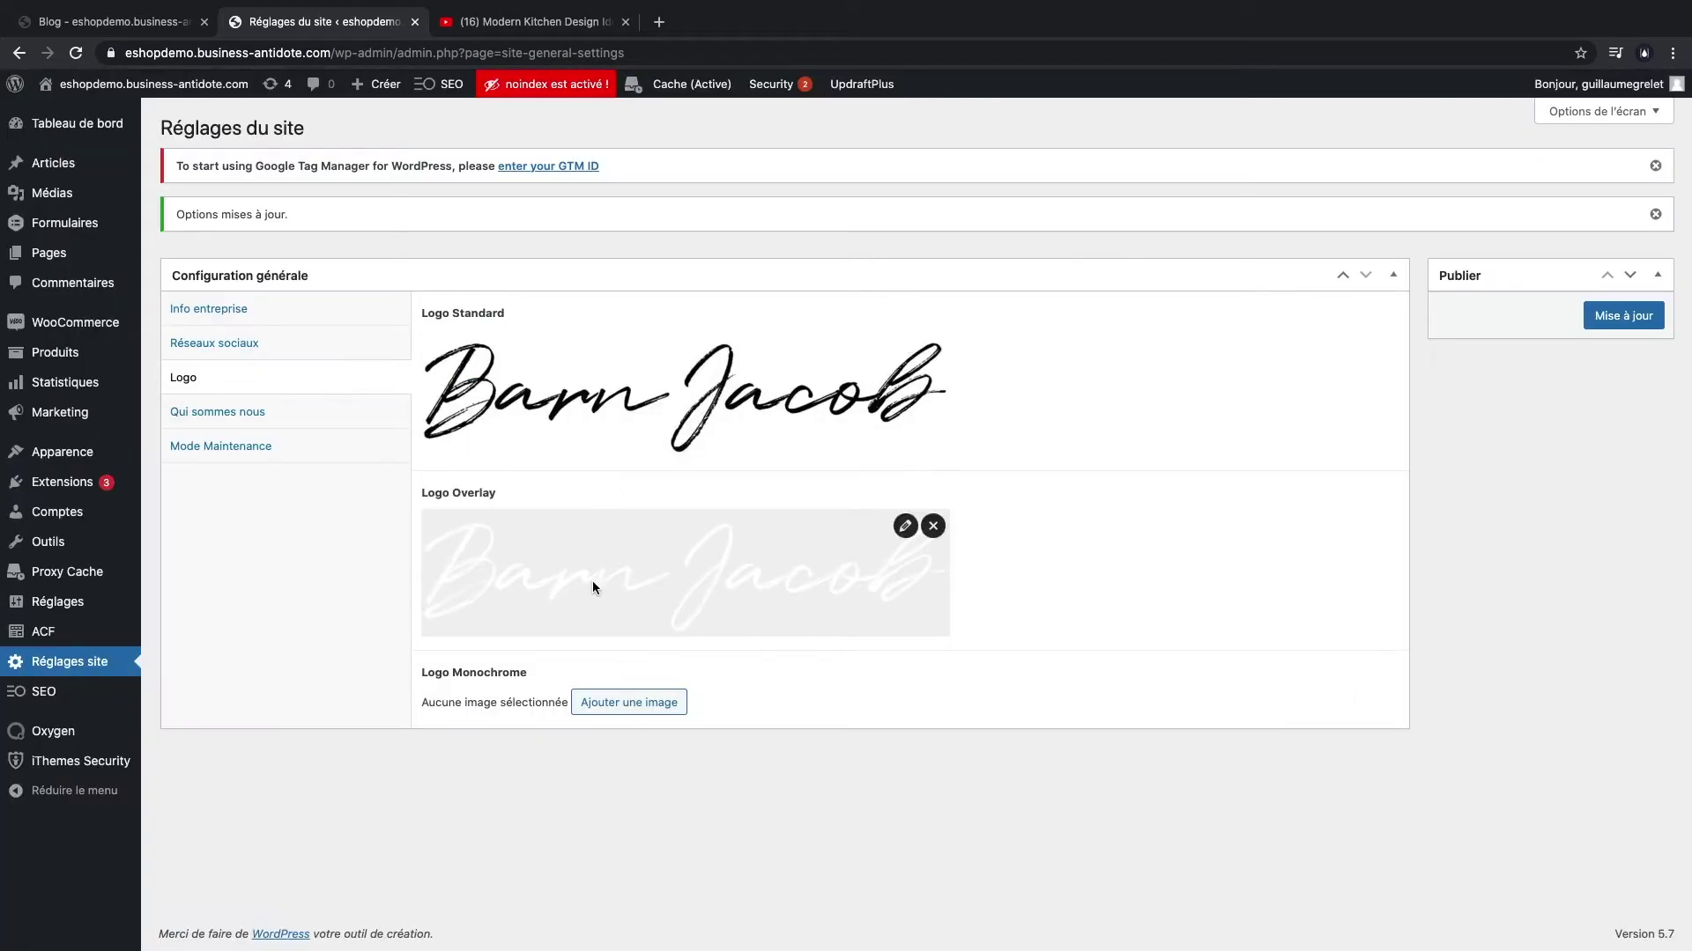
pyautogui.click(627, 703)
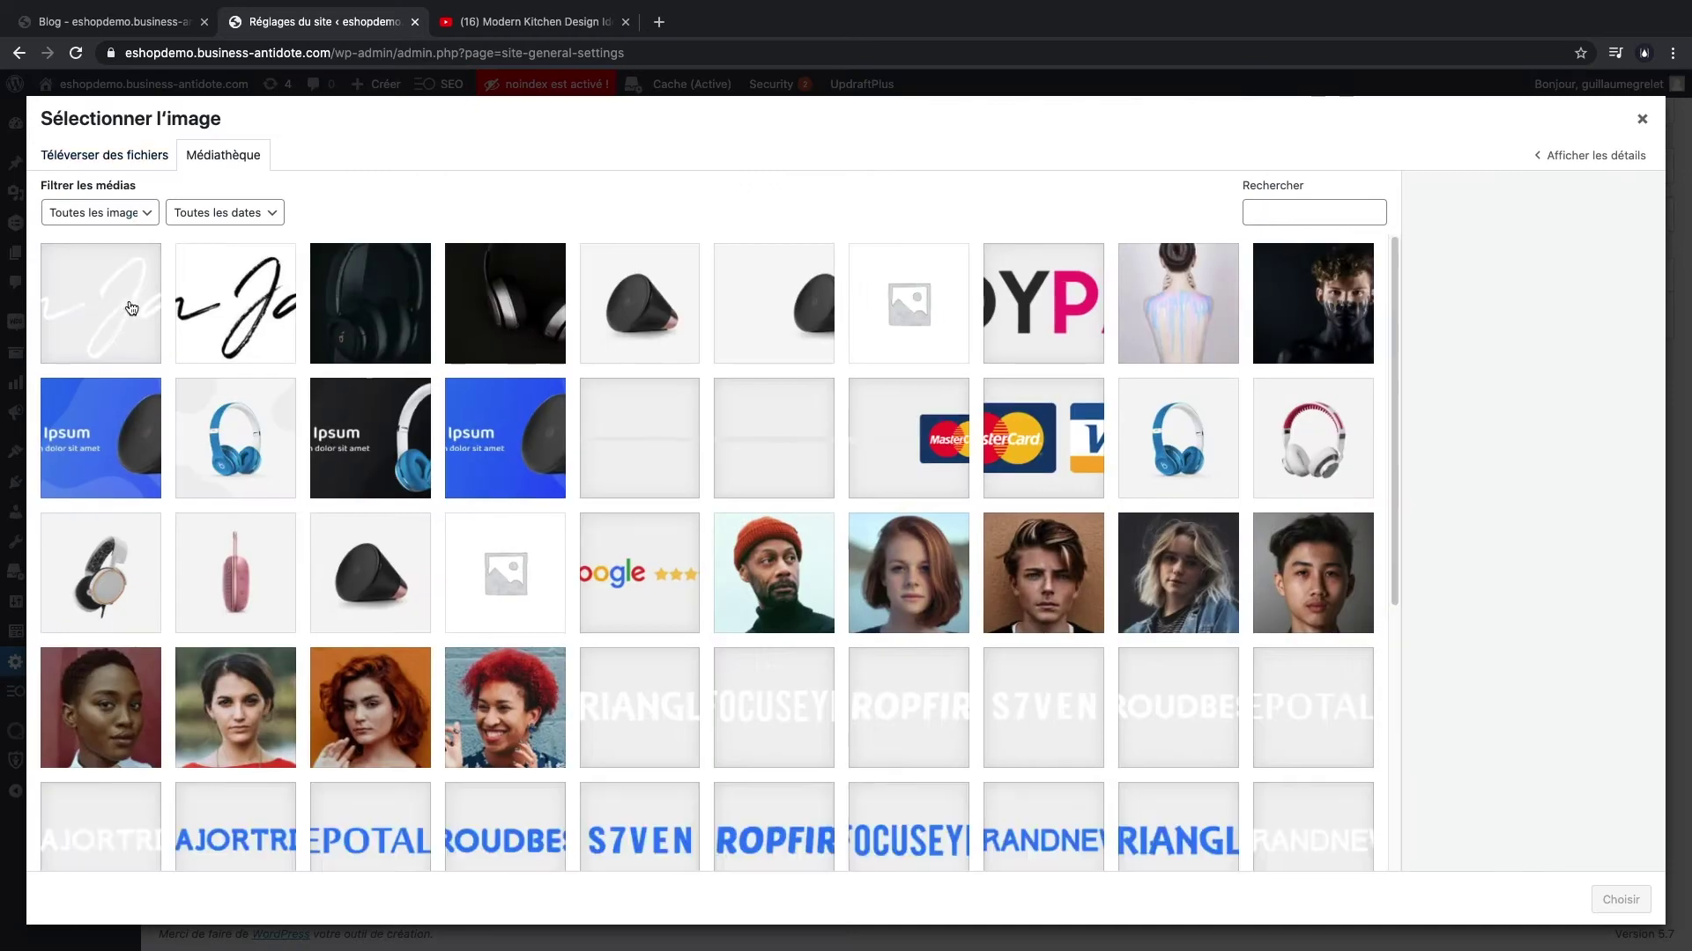
pyautogui.click(99, 303)
pyautogui.click(1620, 899)
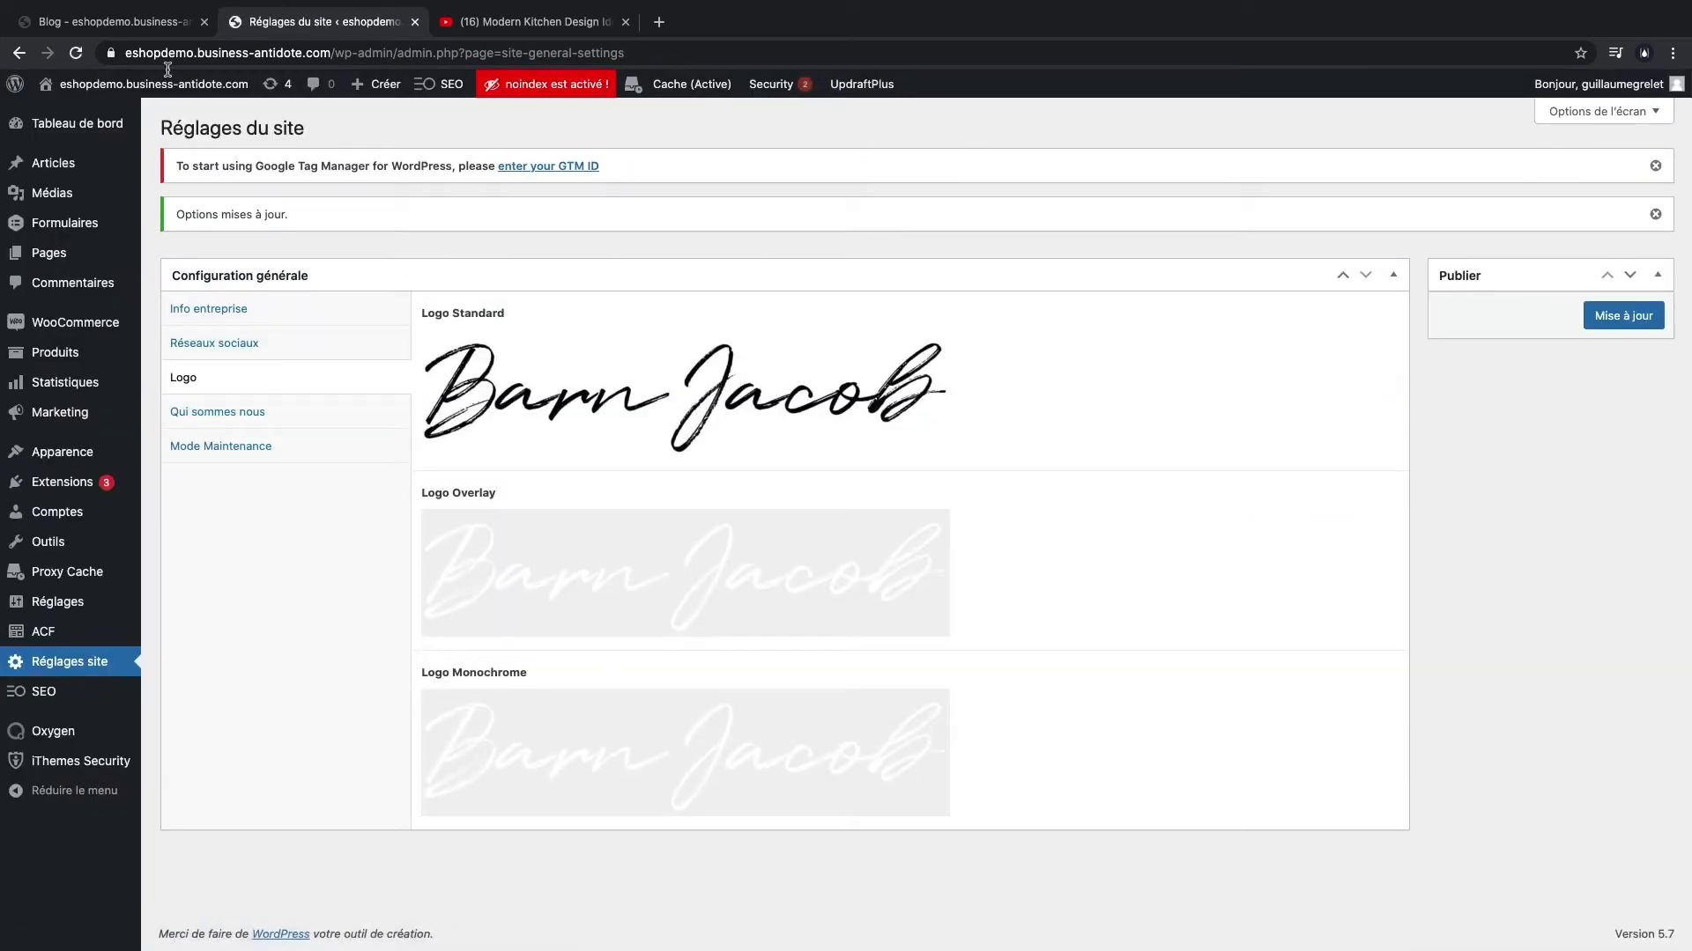
# - Reload the public site to check the new header and footer logos
pyautogui.click(116, 22)
pyautogui.press('super+r')
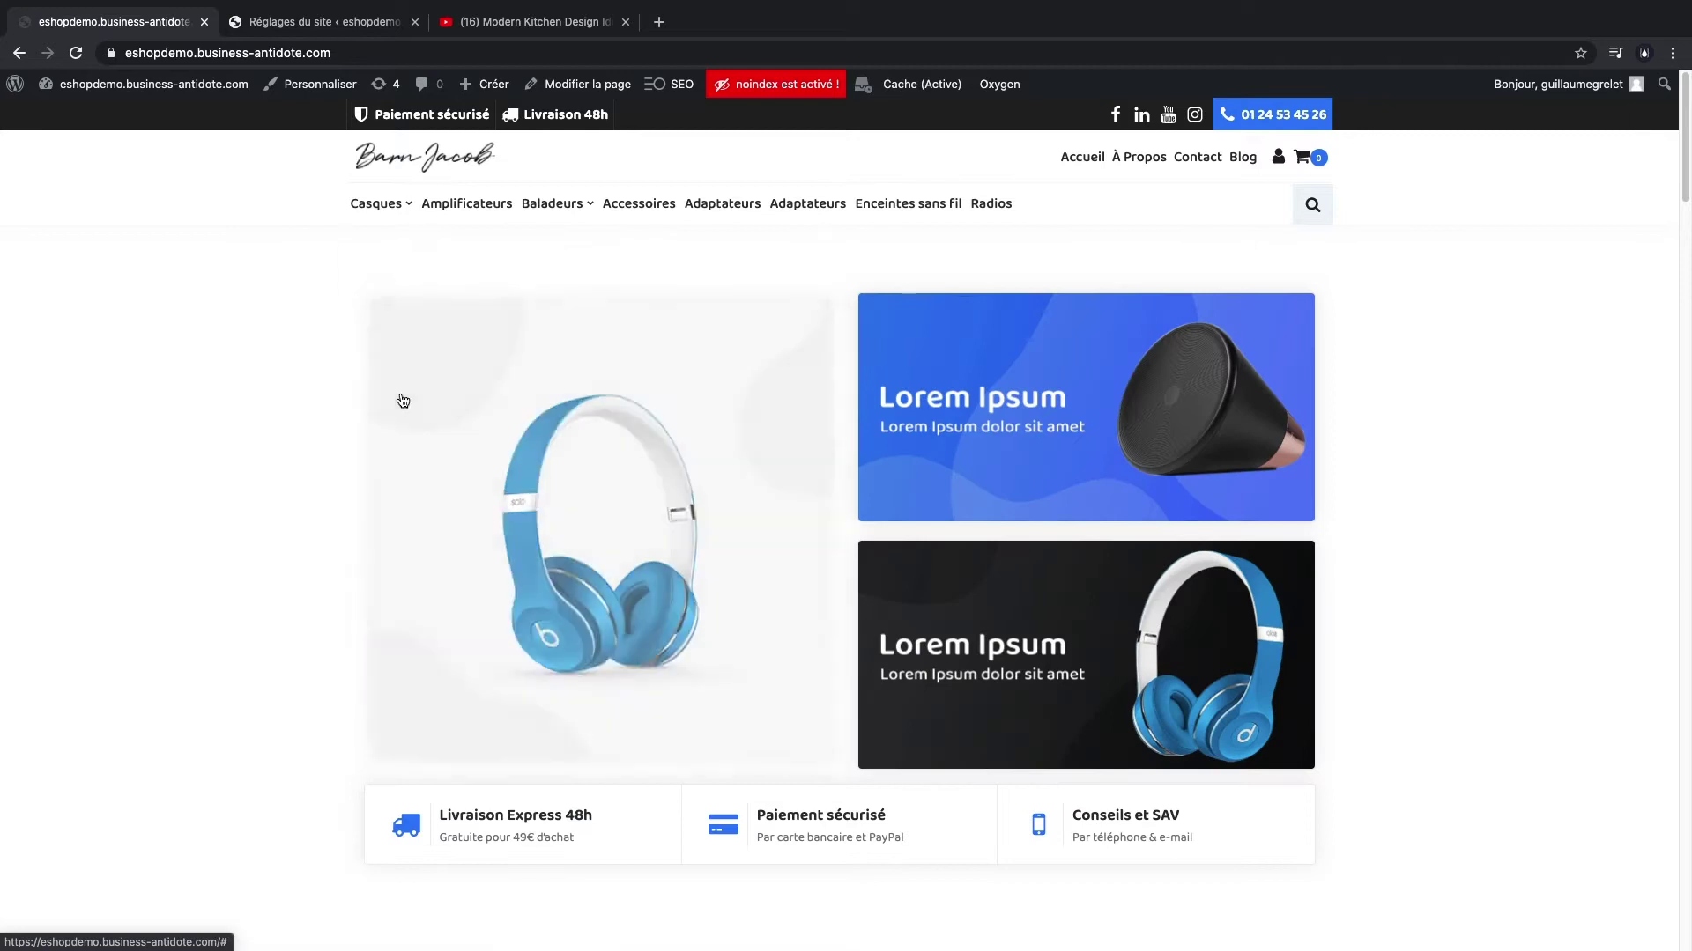
pyautogui.scroll(-20, 403, 401)
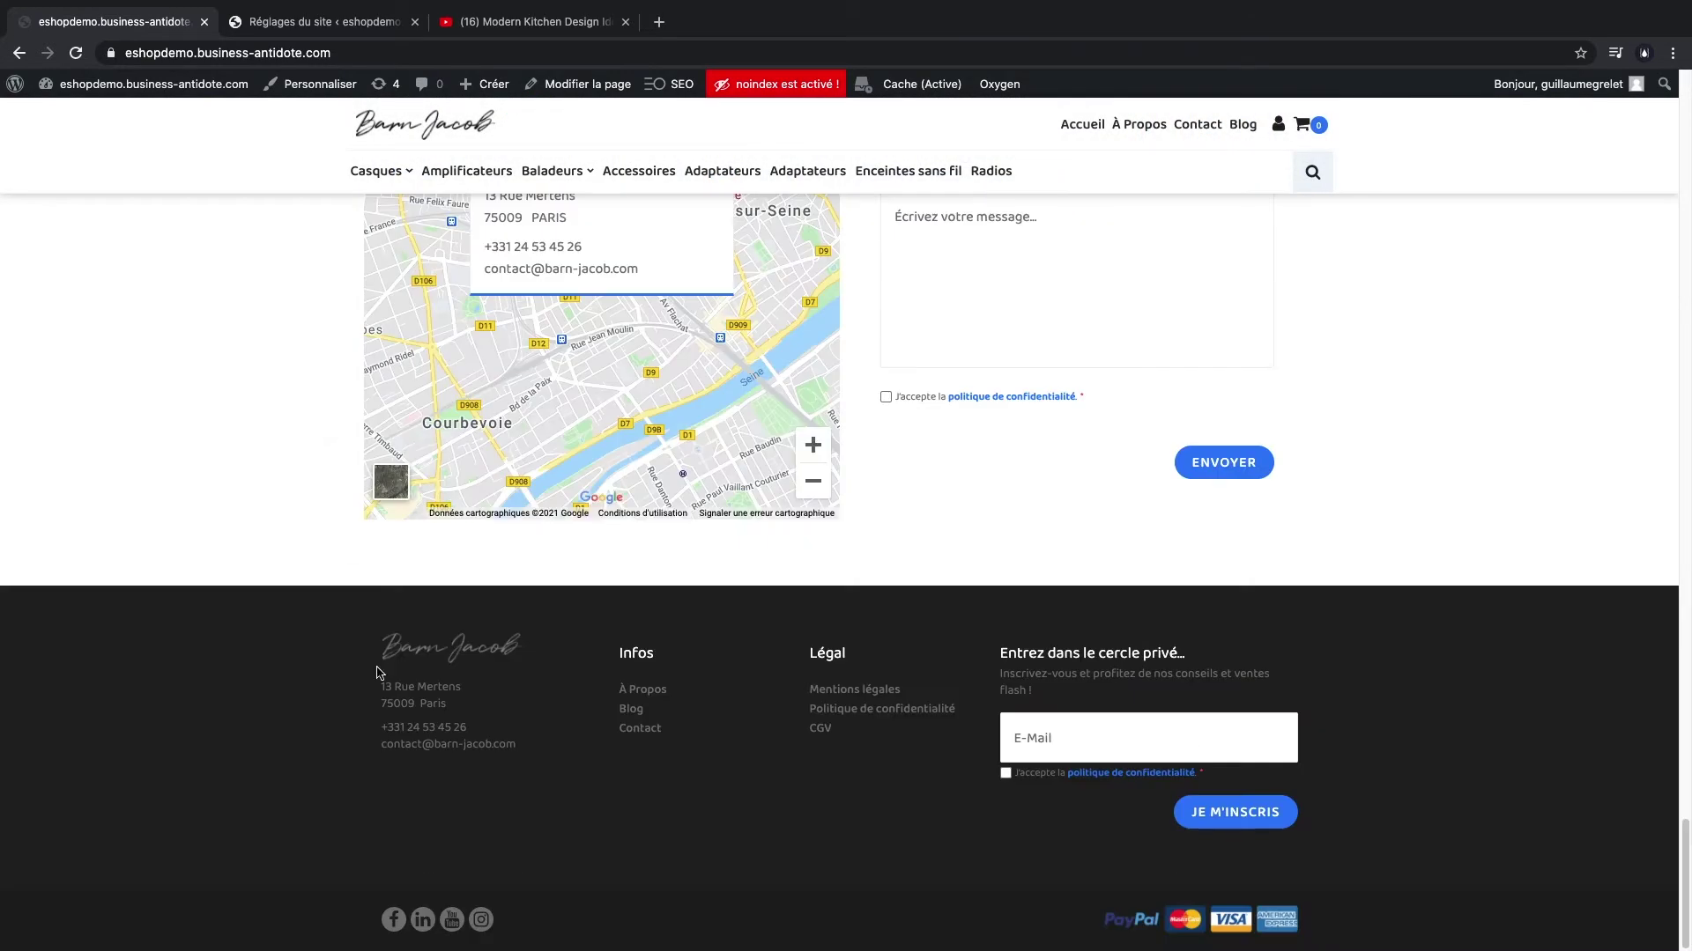
pyautogui.scroll(20, 315, 352)
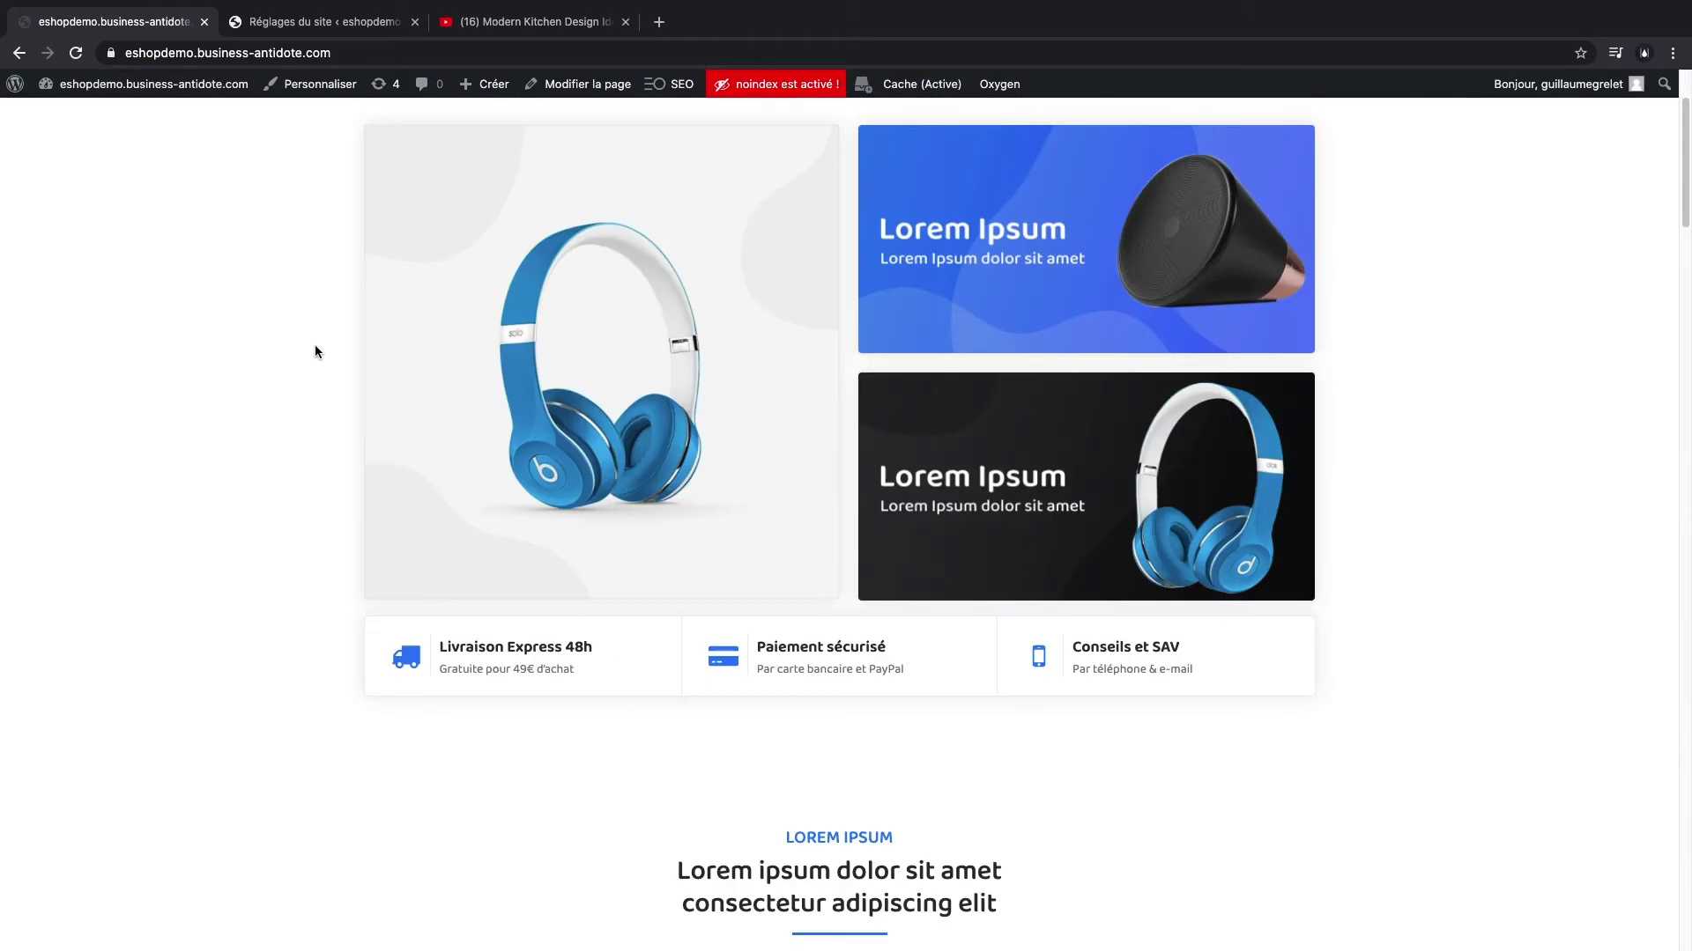
pyautogui.scroll(3, 315, 351)
pyautogui.click(311, 23)
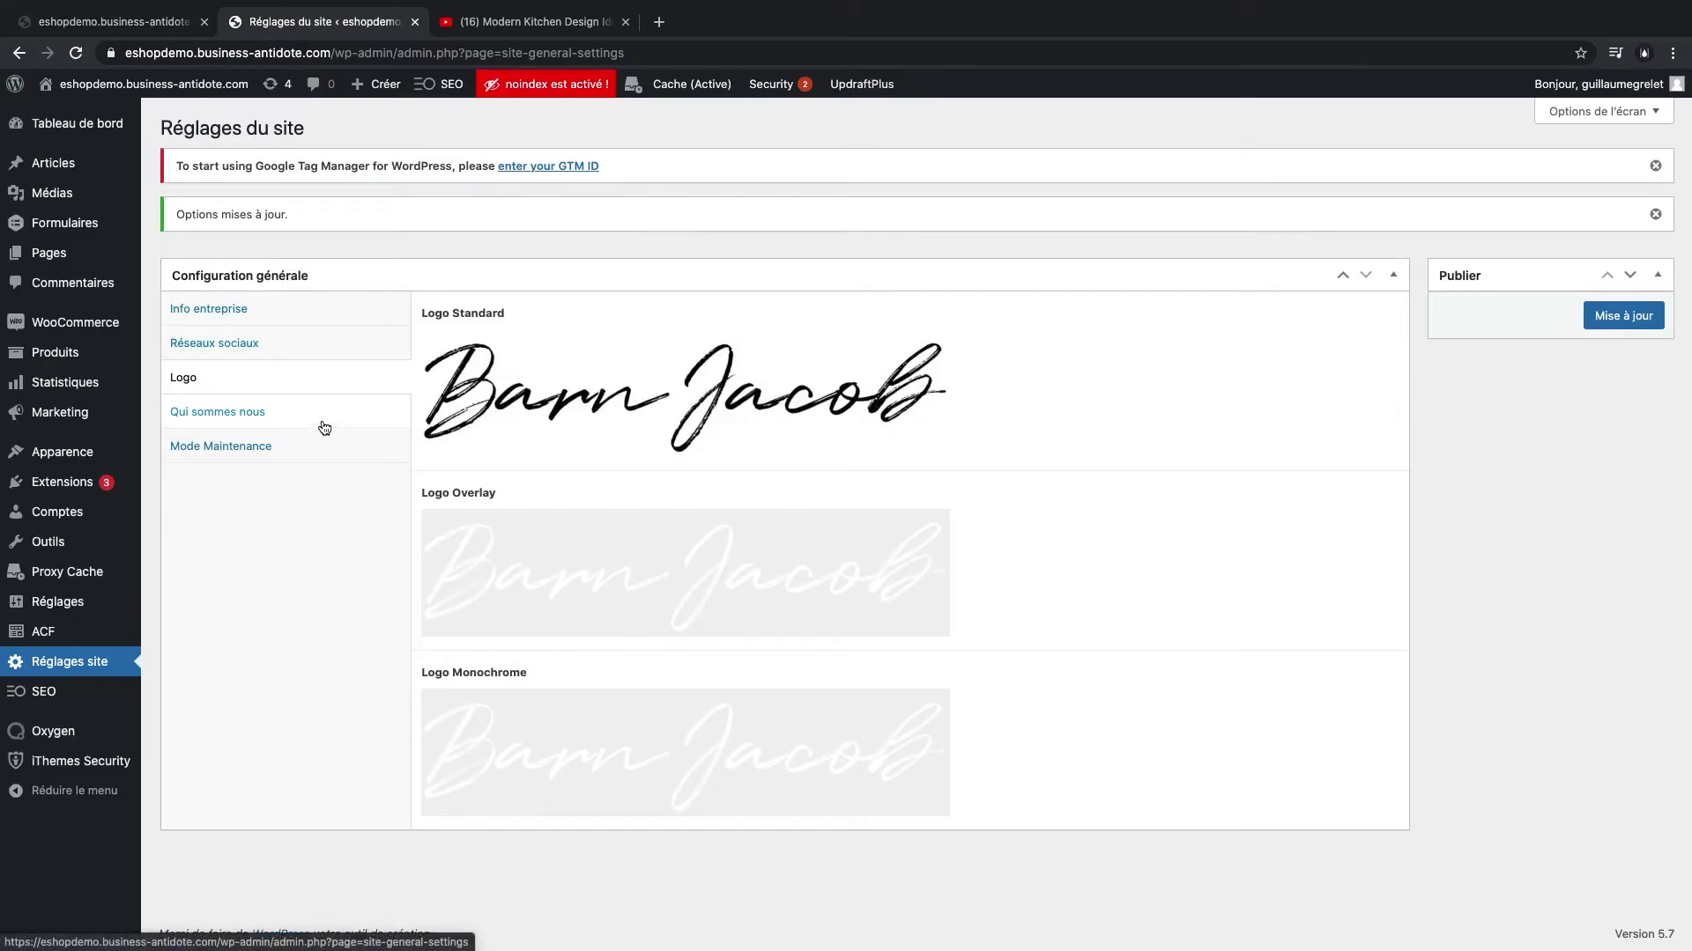
# - Remove the About image and upload five kitchen photos, exemple-cuisine-2.jpg through gallerie-4.jpg
pyautogui.click(294, 412)
pyautogui.click(932, 348)
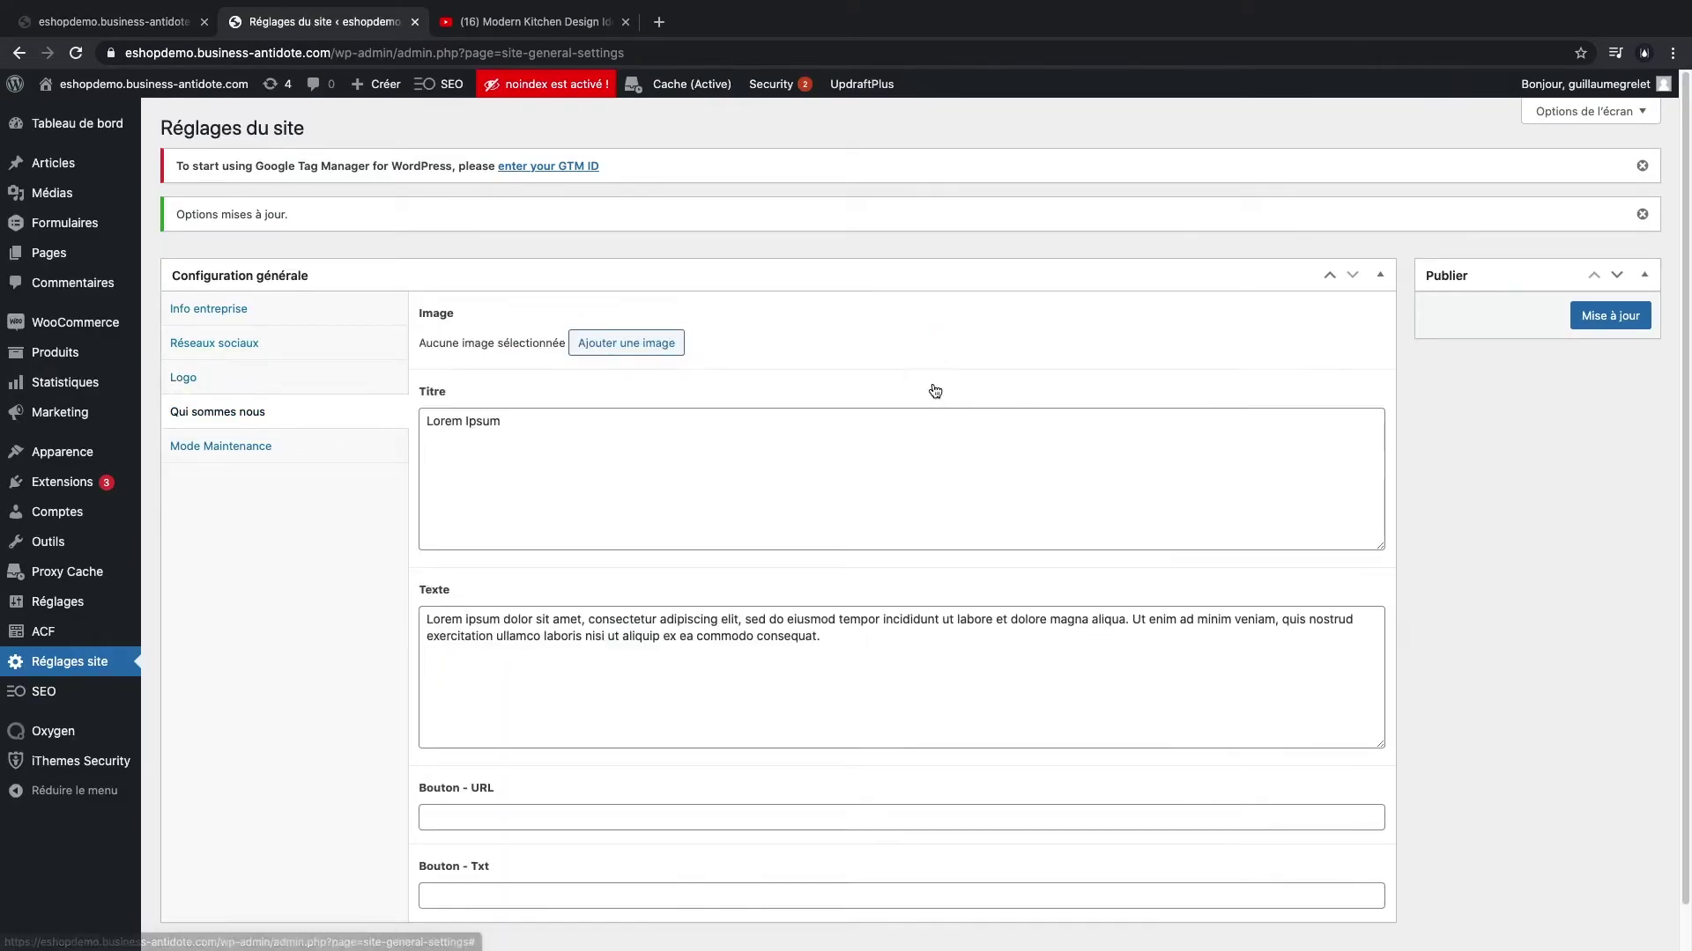
pyautogui.click(659, 344)
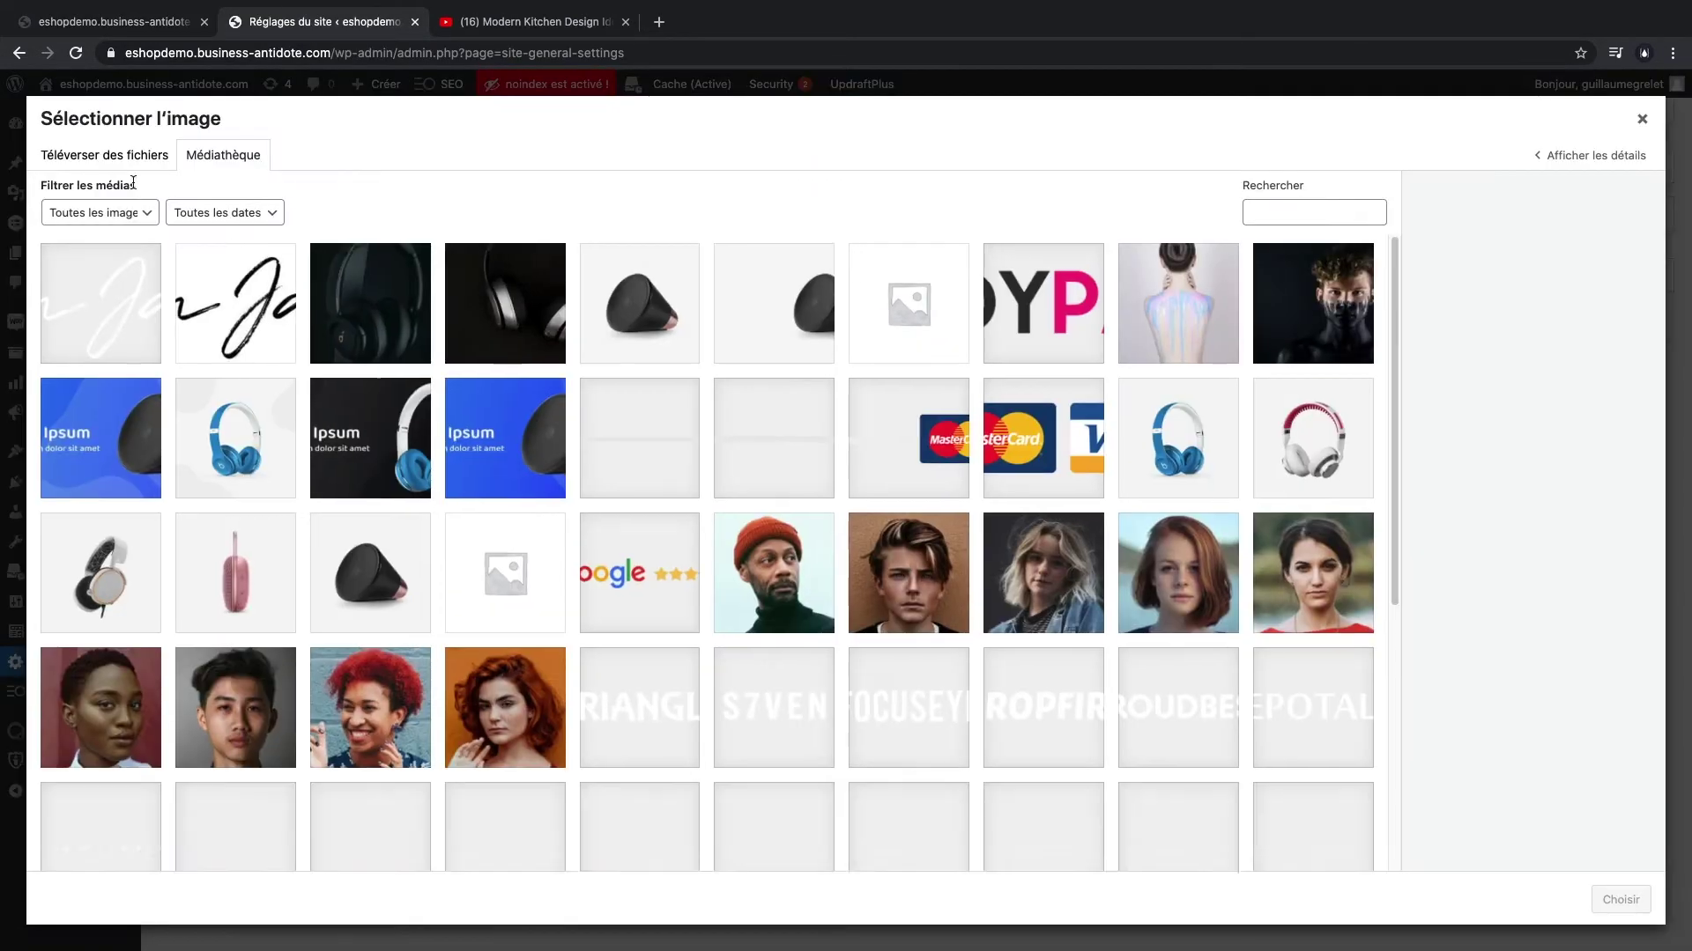
pyautogui.click(104, 155)
pyautogui.click(818, 485)
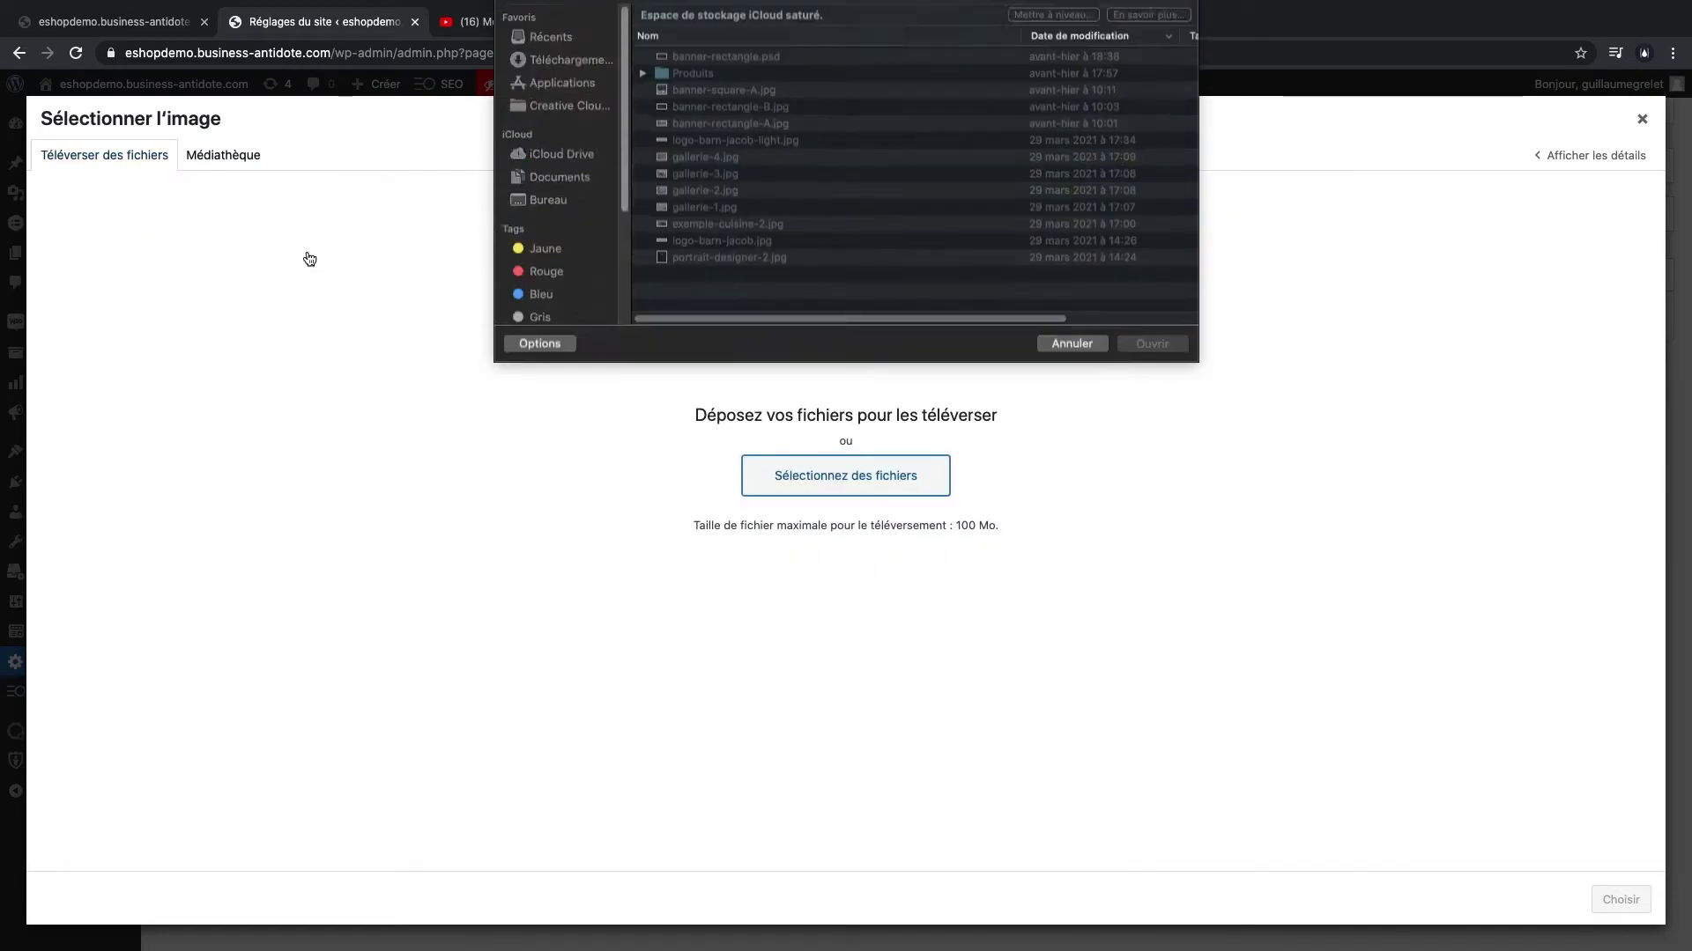
pyautogui.click(734, 257)
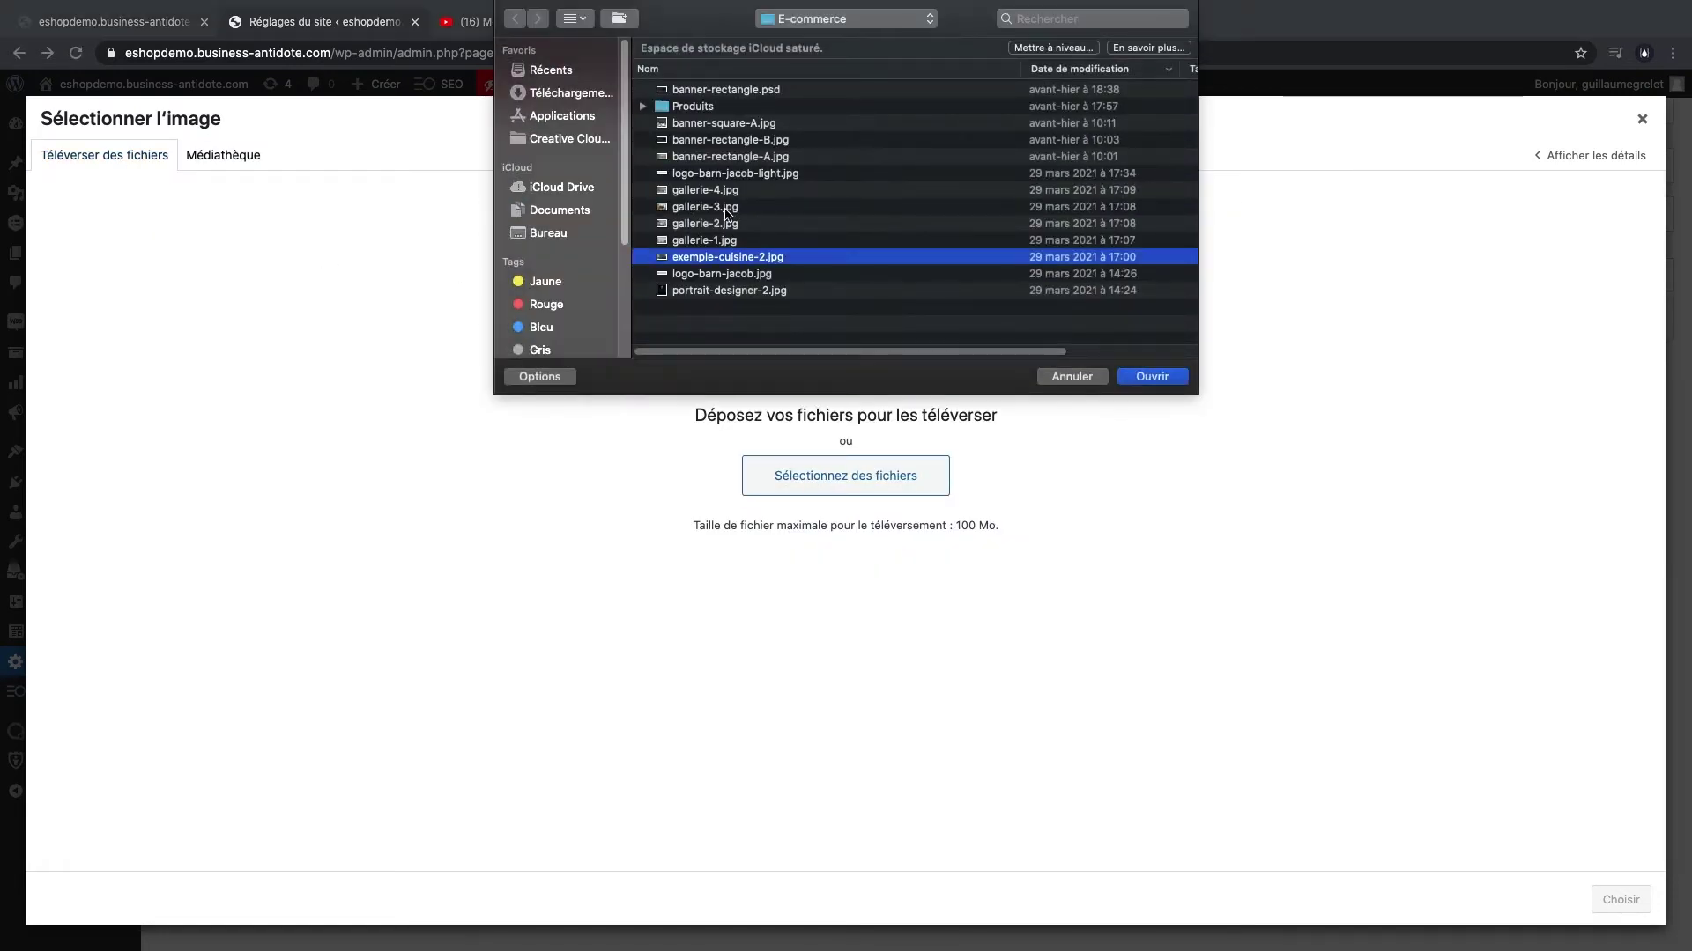
pyautogui.keyDown('shift'); pyautogui.click(724, 192); pyautogui.keyUp('shift')
pyautogui.click(1153, 378)
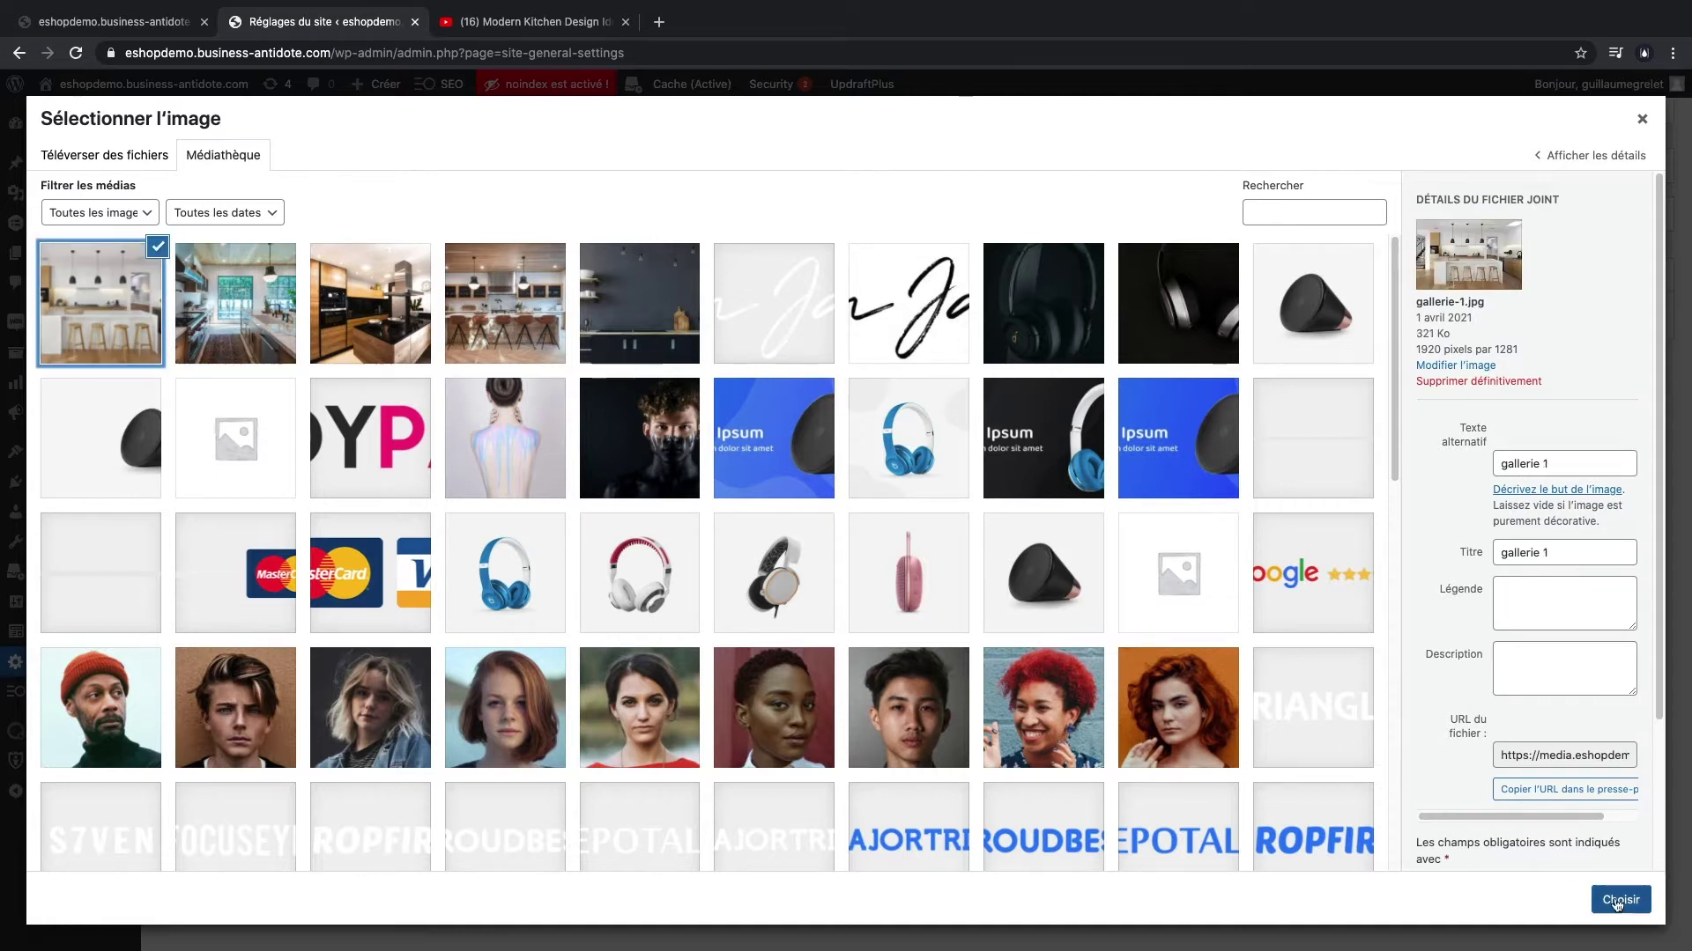
# - Use the kitchen photo as the About image and retitle it 'Qui sommes-nous ?'
pyautogui.click(1617, 902)
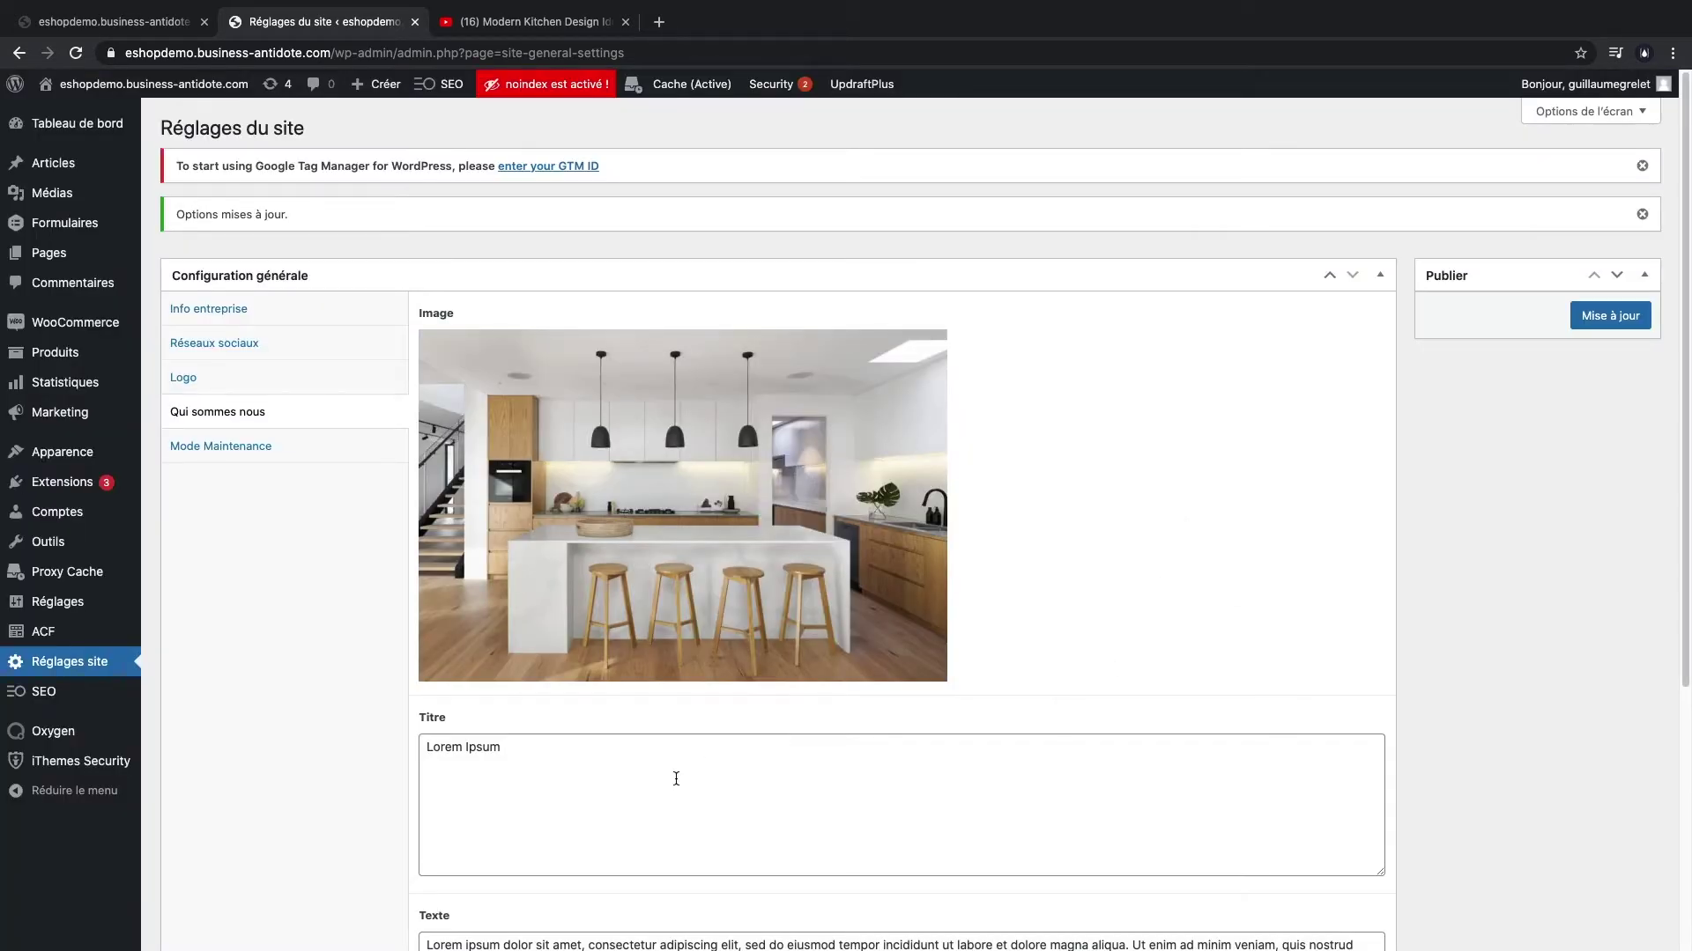
pyautogui.click(654, 749)
pyautogui.scroll(-4, 617, 616)
pyautogui.press('super+a')
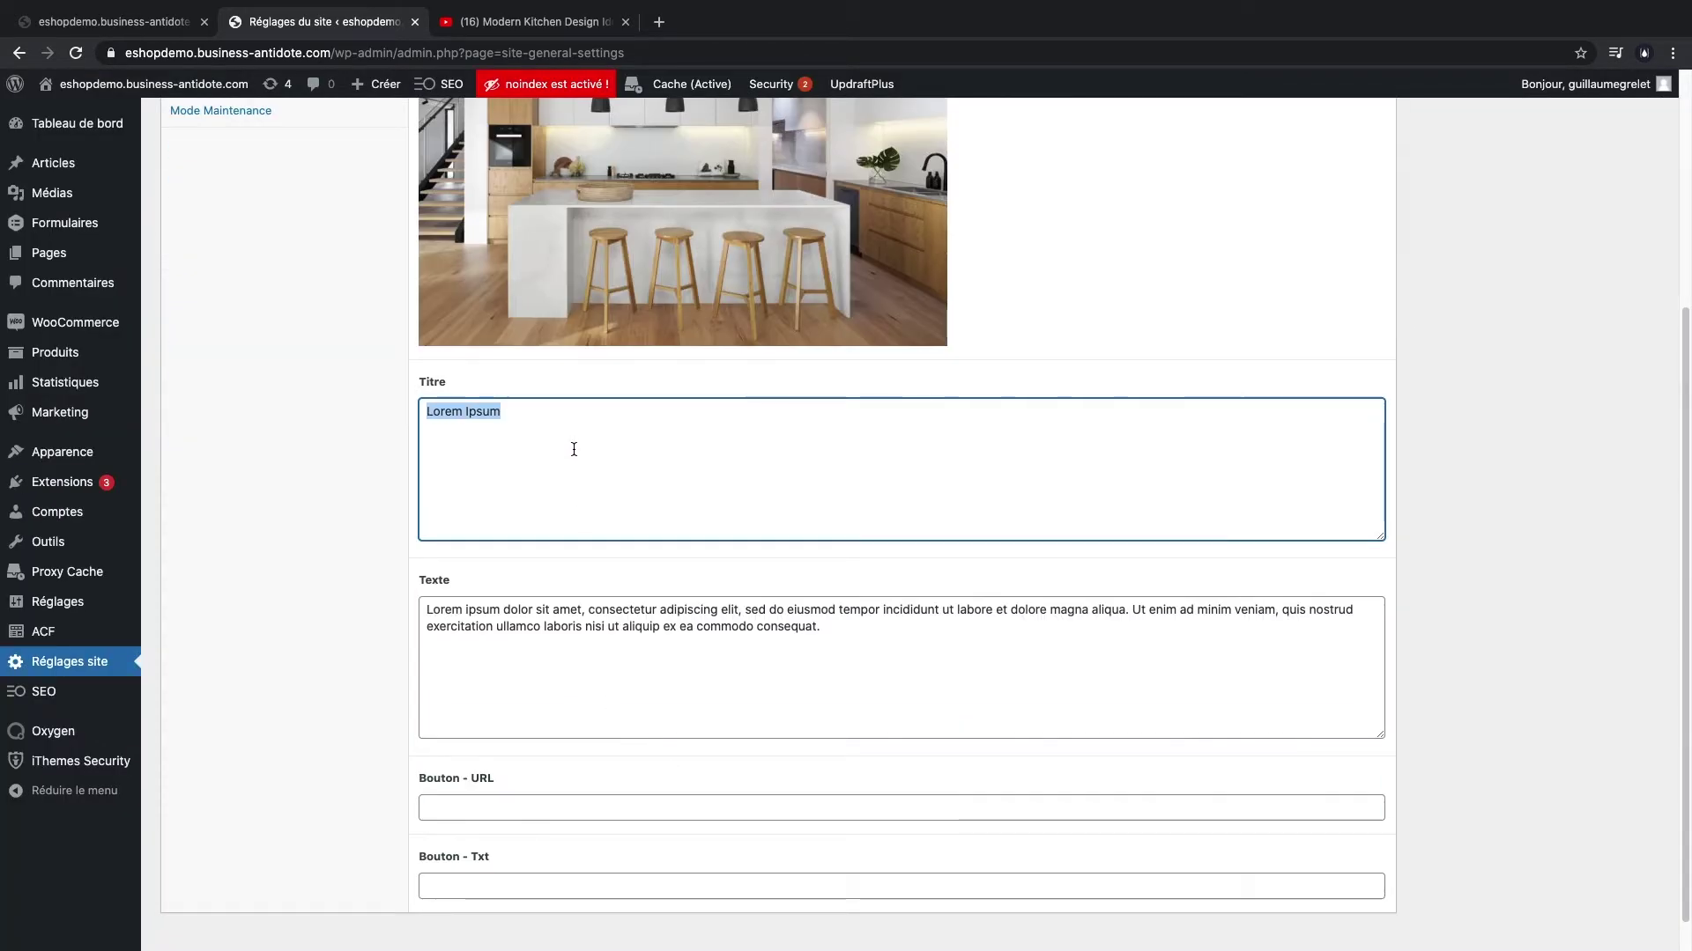
pyautogui.write('Qui som')
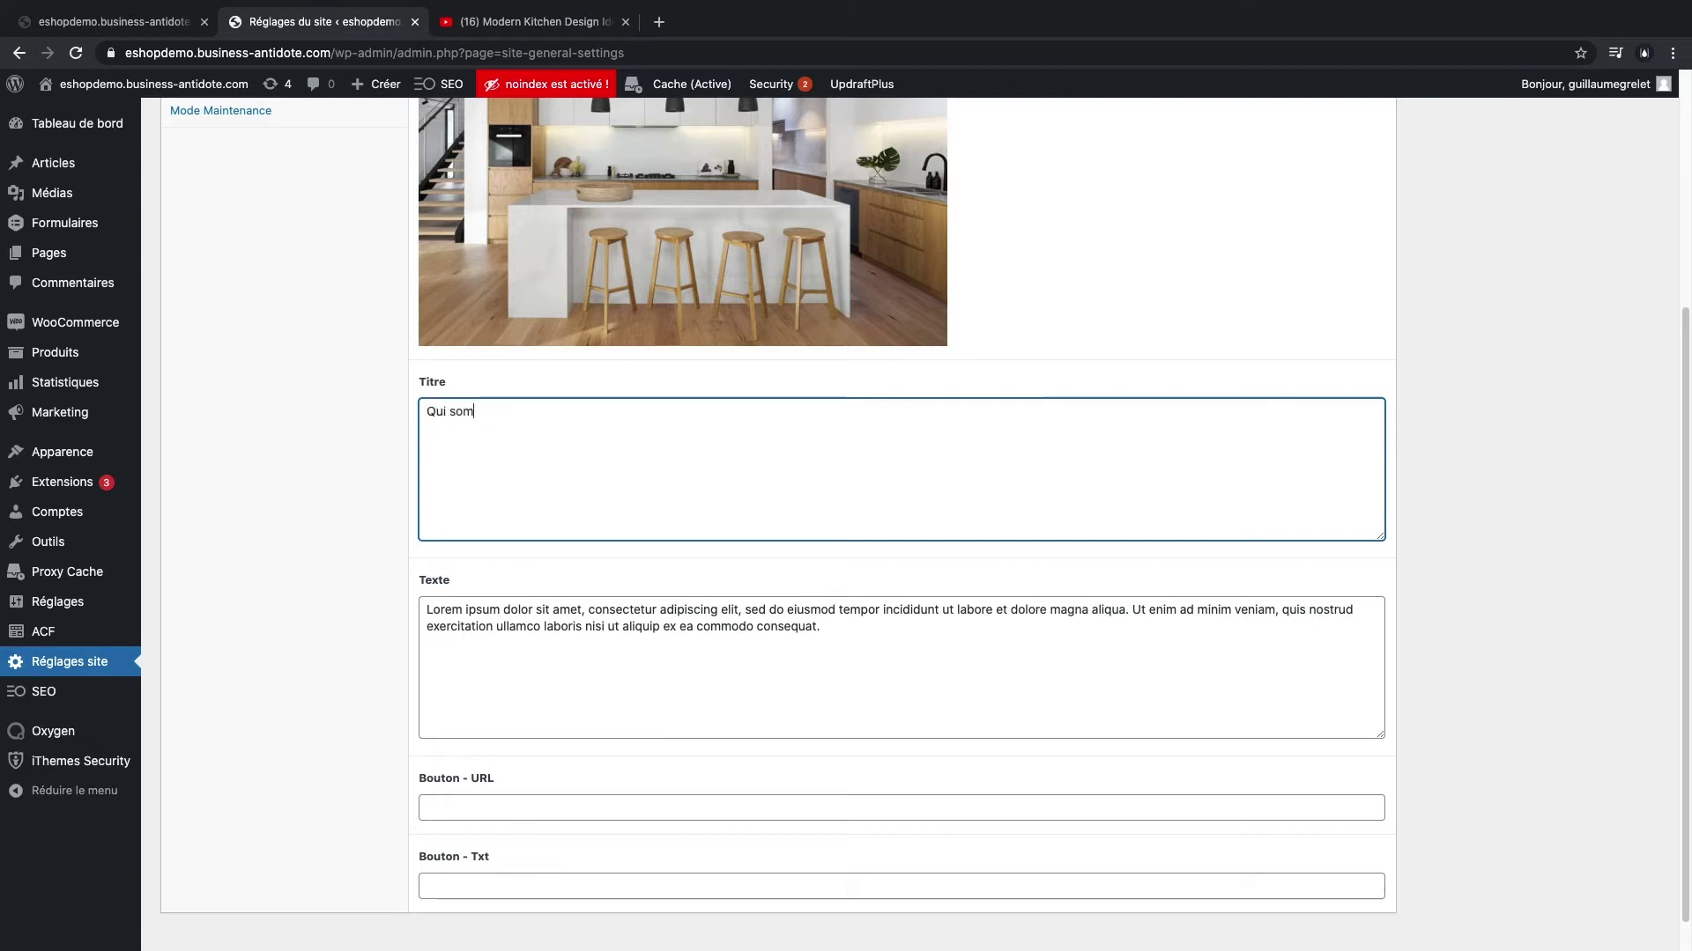
pyautogui.write('mes-nous ?')
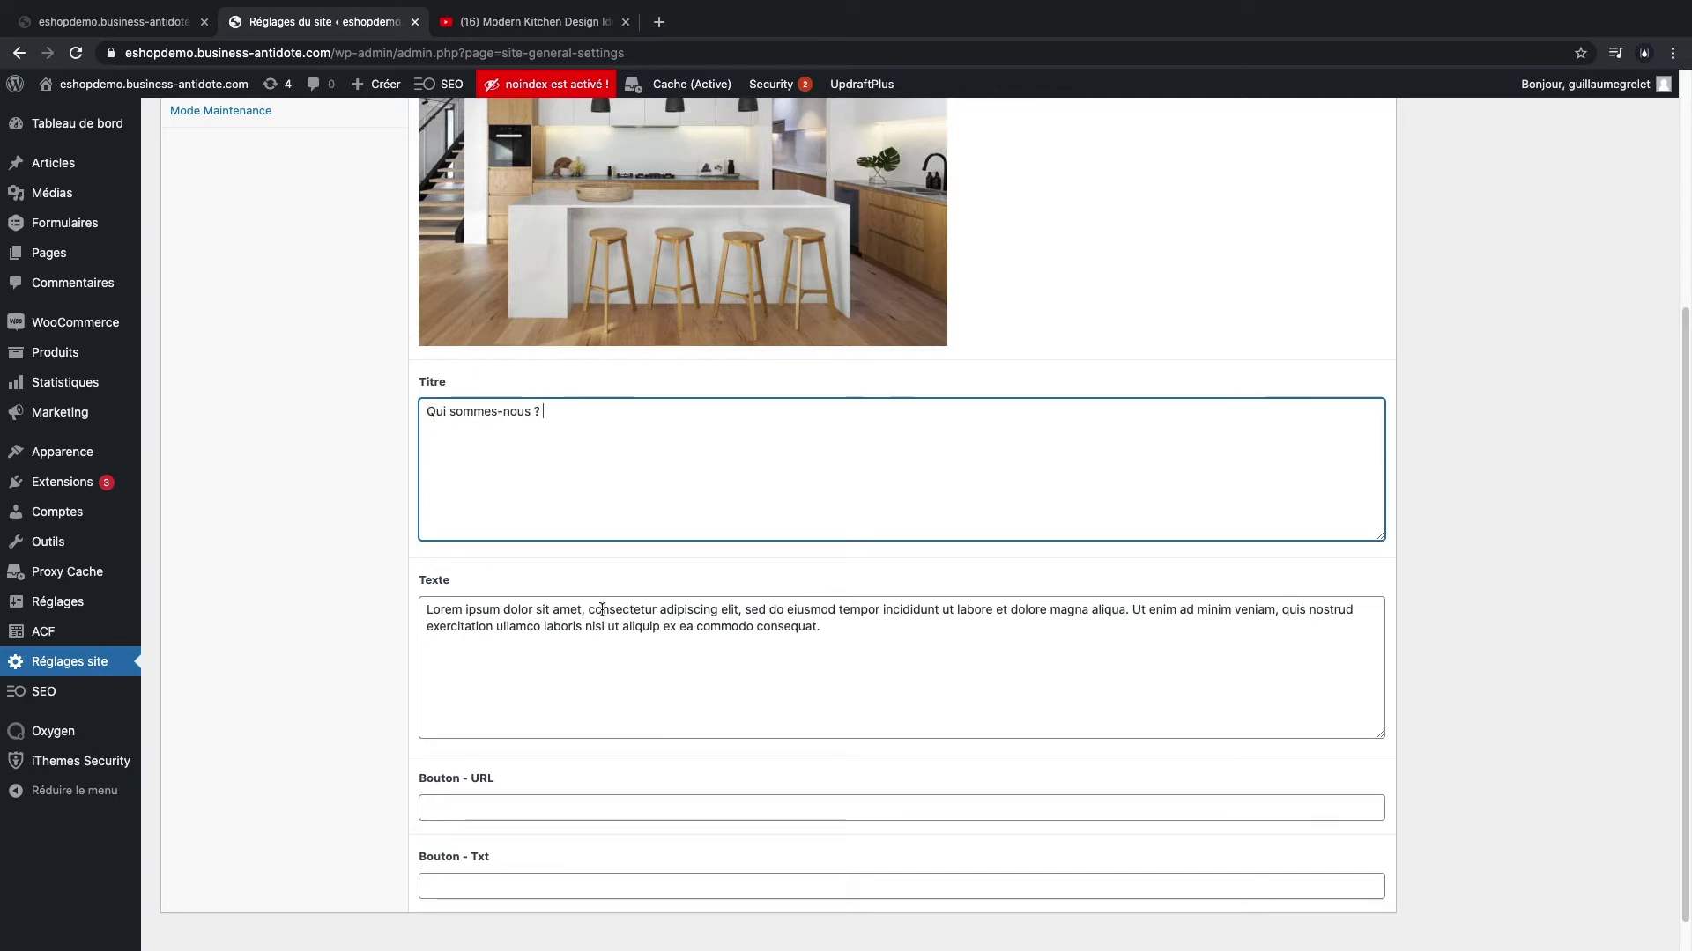
# - Paste the new French company description, set the button link to barn-jacob.com, and save
pyautogui.click(602, 610)
pyautogui.press('super+a')
pyautogui.write('Depuis 2011, Barn Jacob dessine, fabrique et installe des cuisines sur mesure parfaitement adaptées à vos envies.')
pyautogui.scroll(-1, 490, 767)
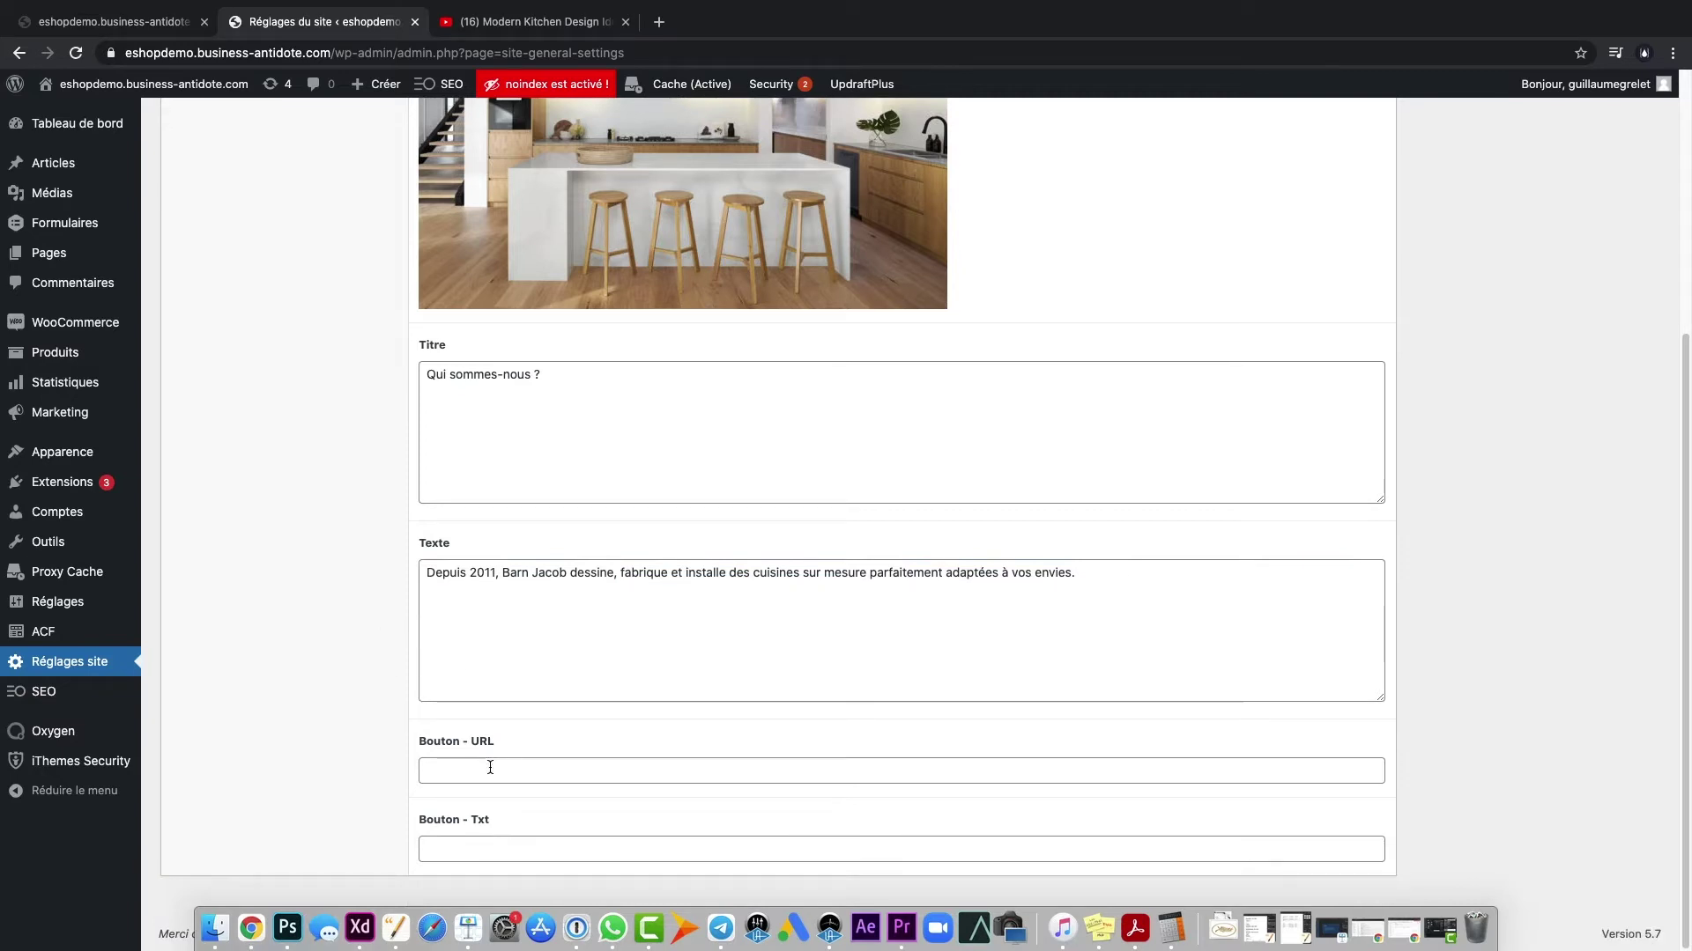
pyautogui.click(490, 767)
pyautogui.click(484, 834)
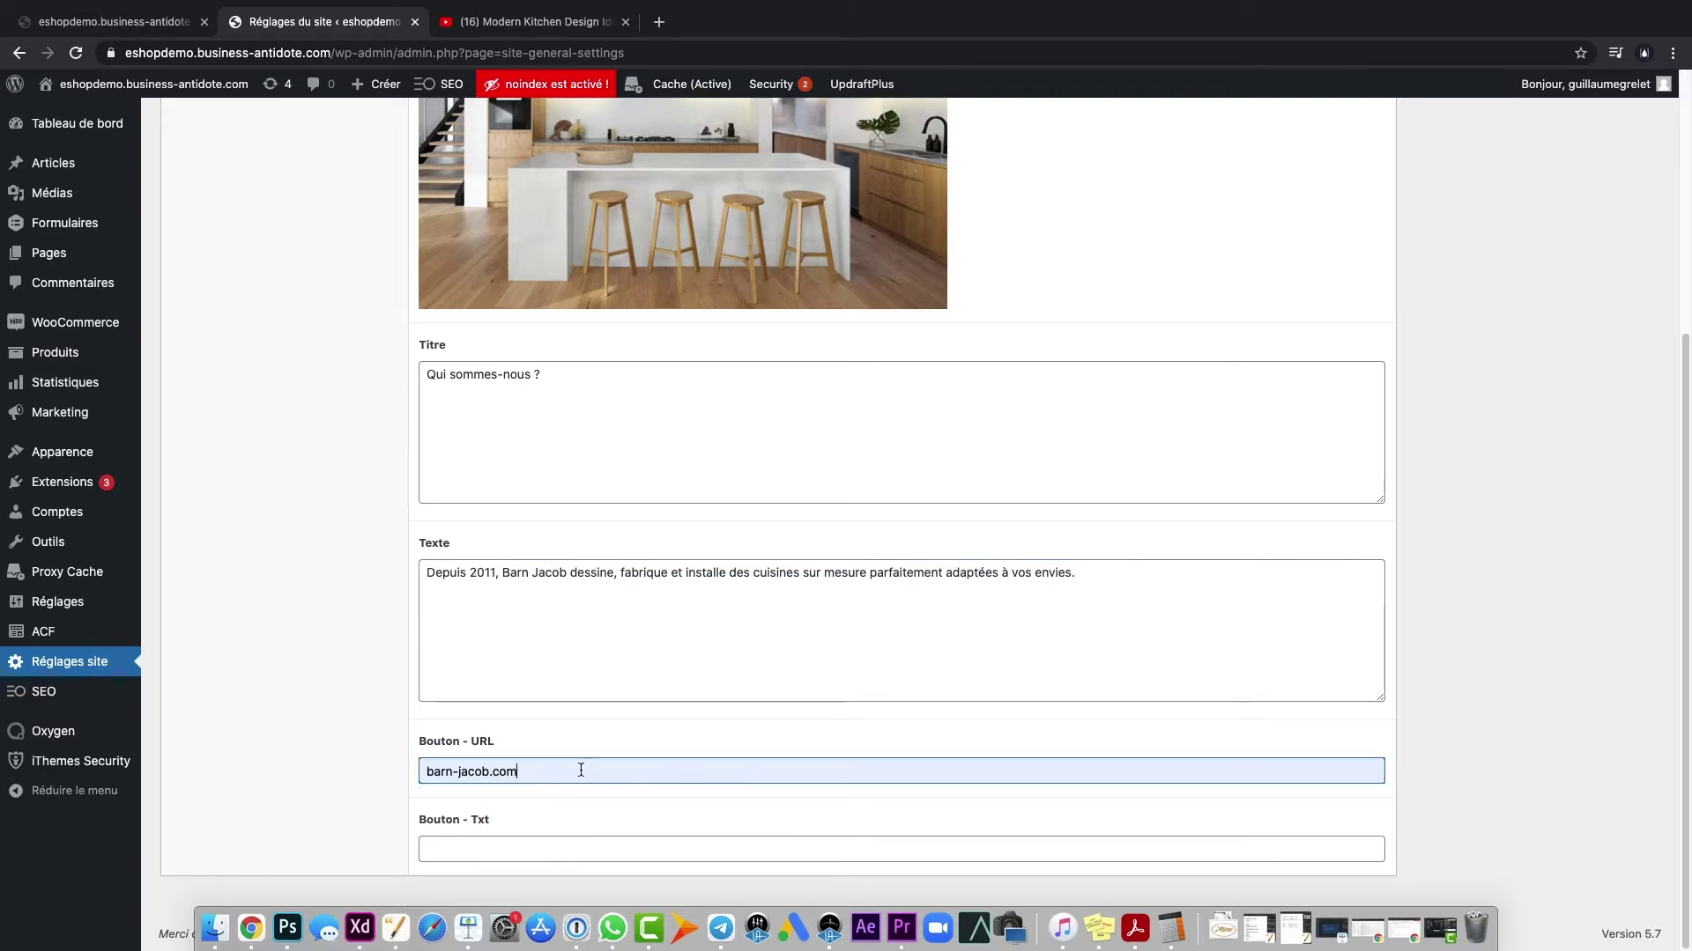
pyautogui.press('Return')
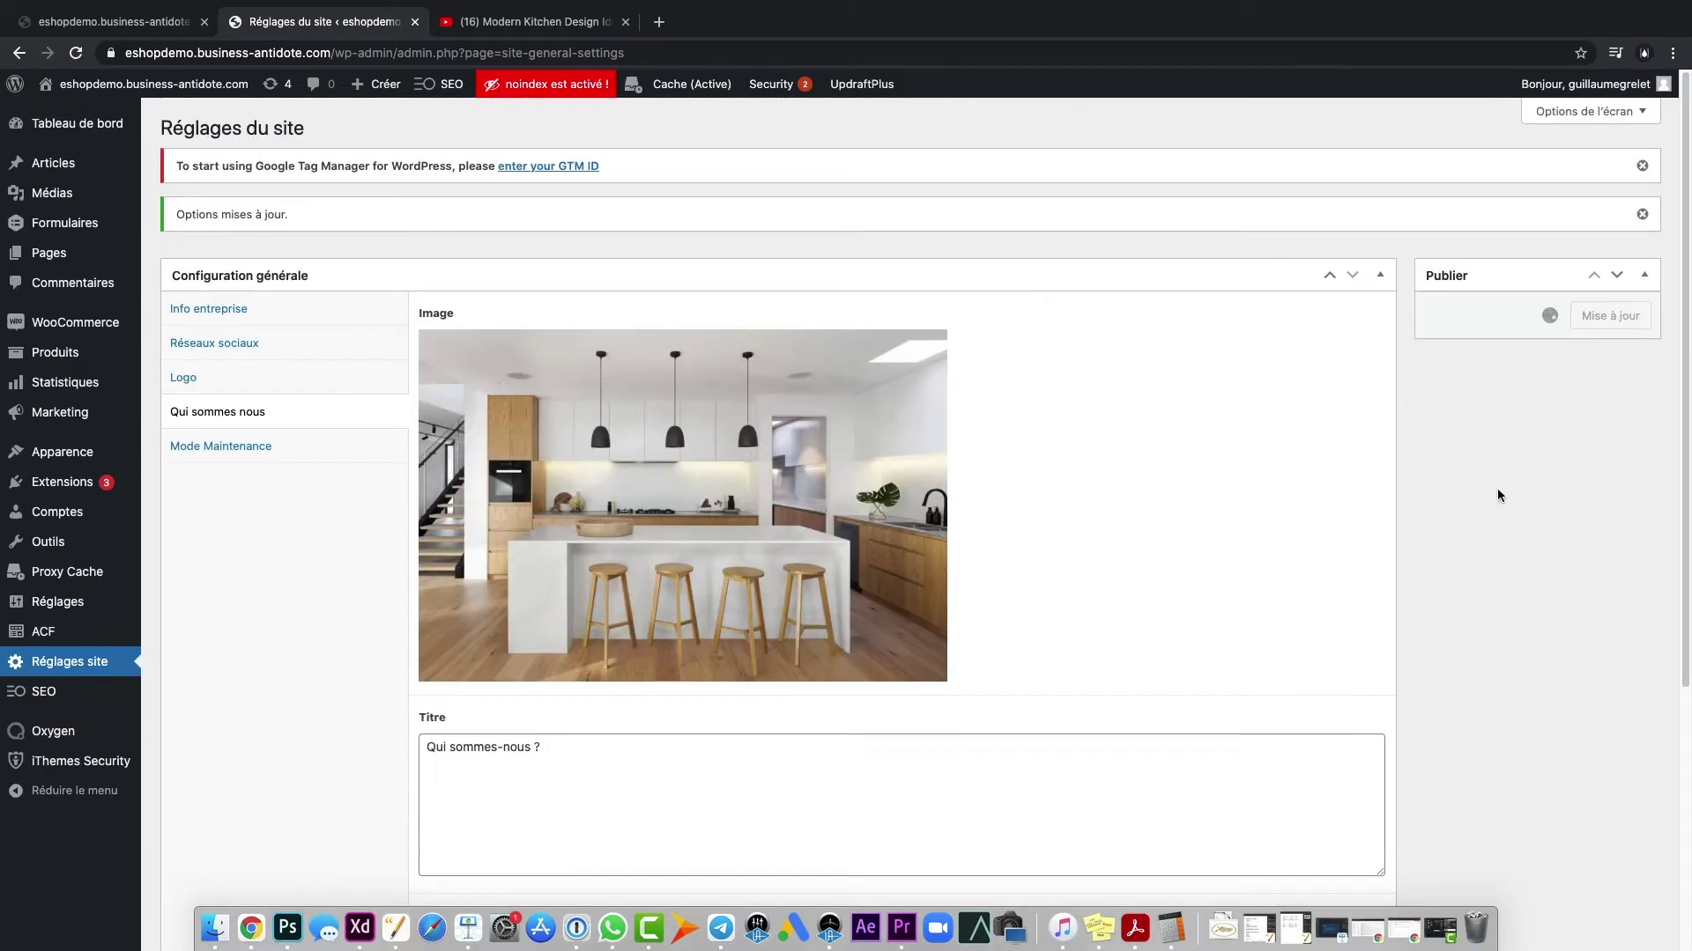
# - Reload the storefront, test the About block's Découvrir link, and return to site settings
pyautogui.press('super+1')
pyautogui.press('super+r')
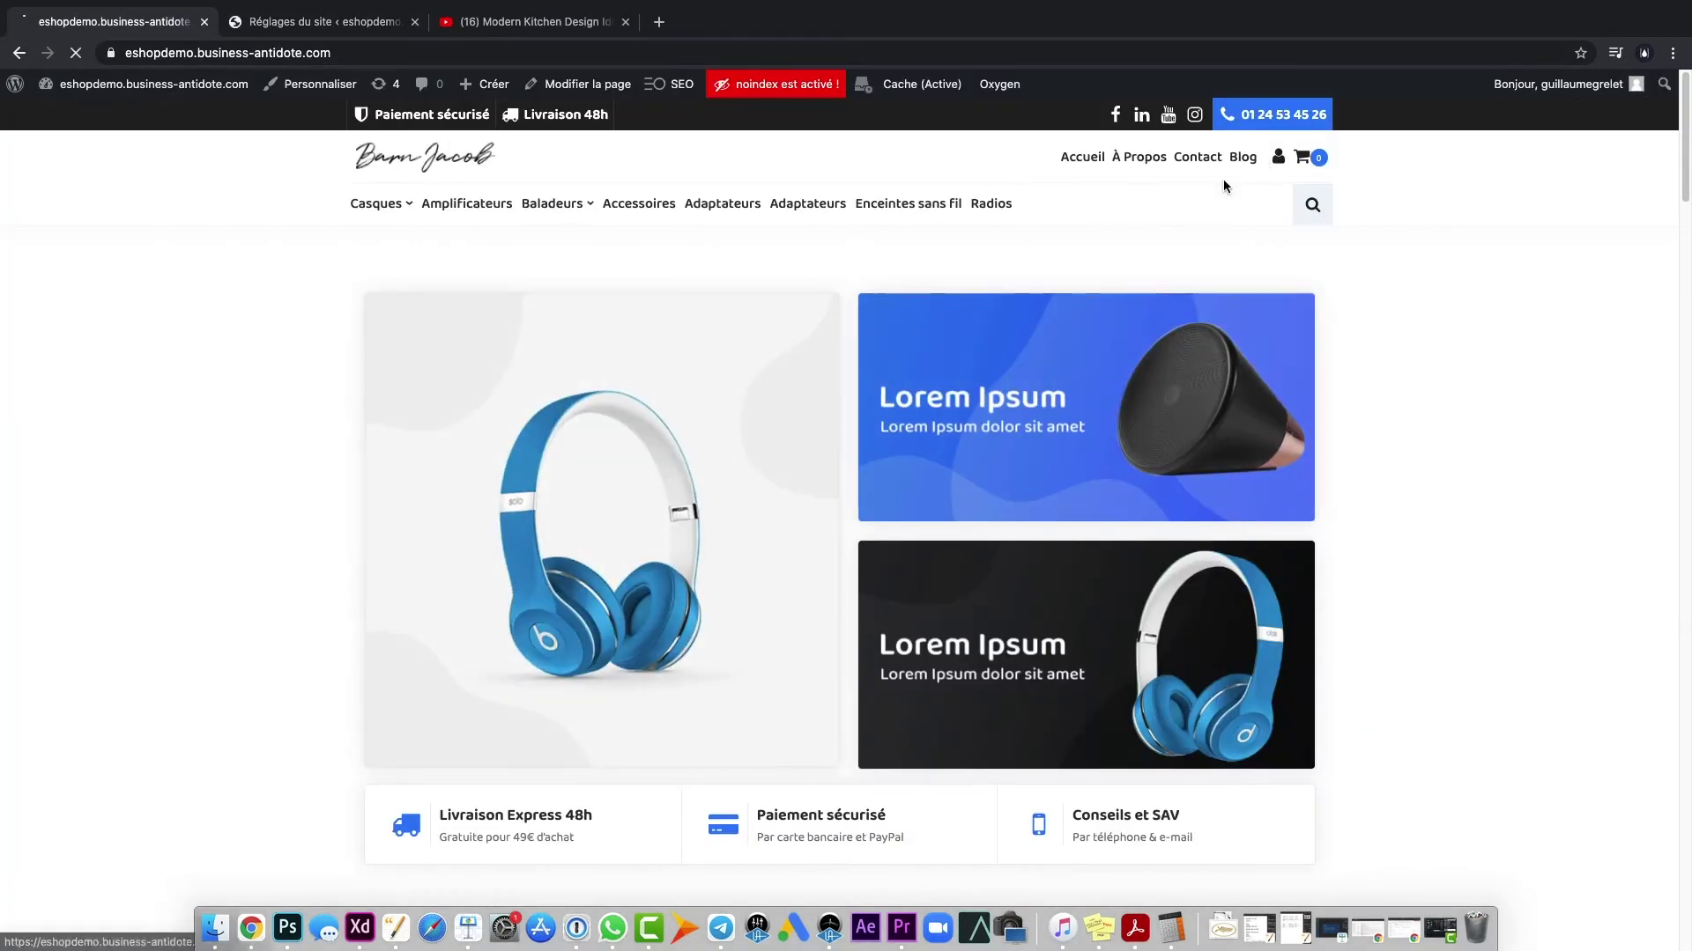
pyautogui.scroll(-2, 1221, 441)
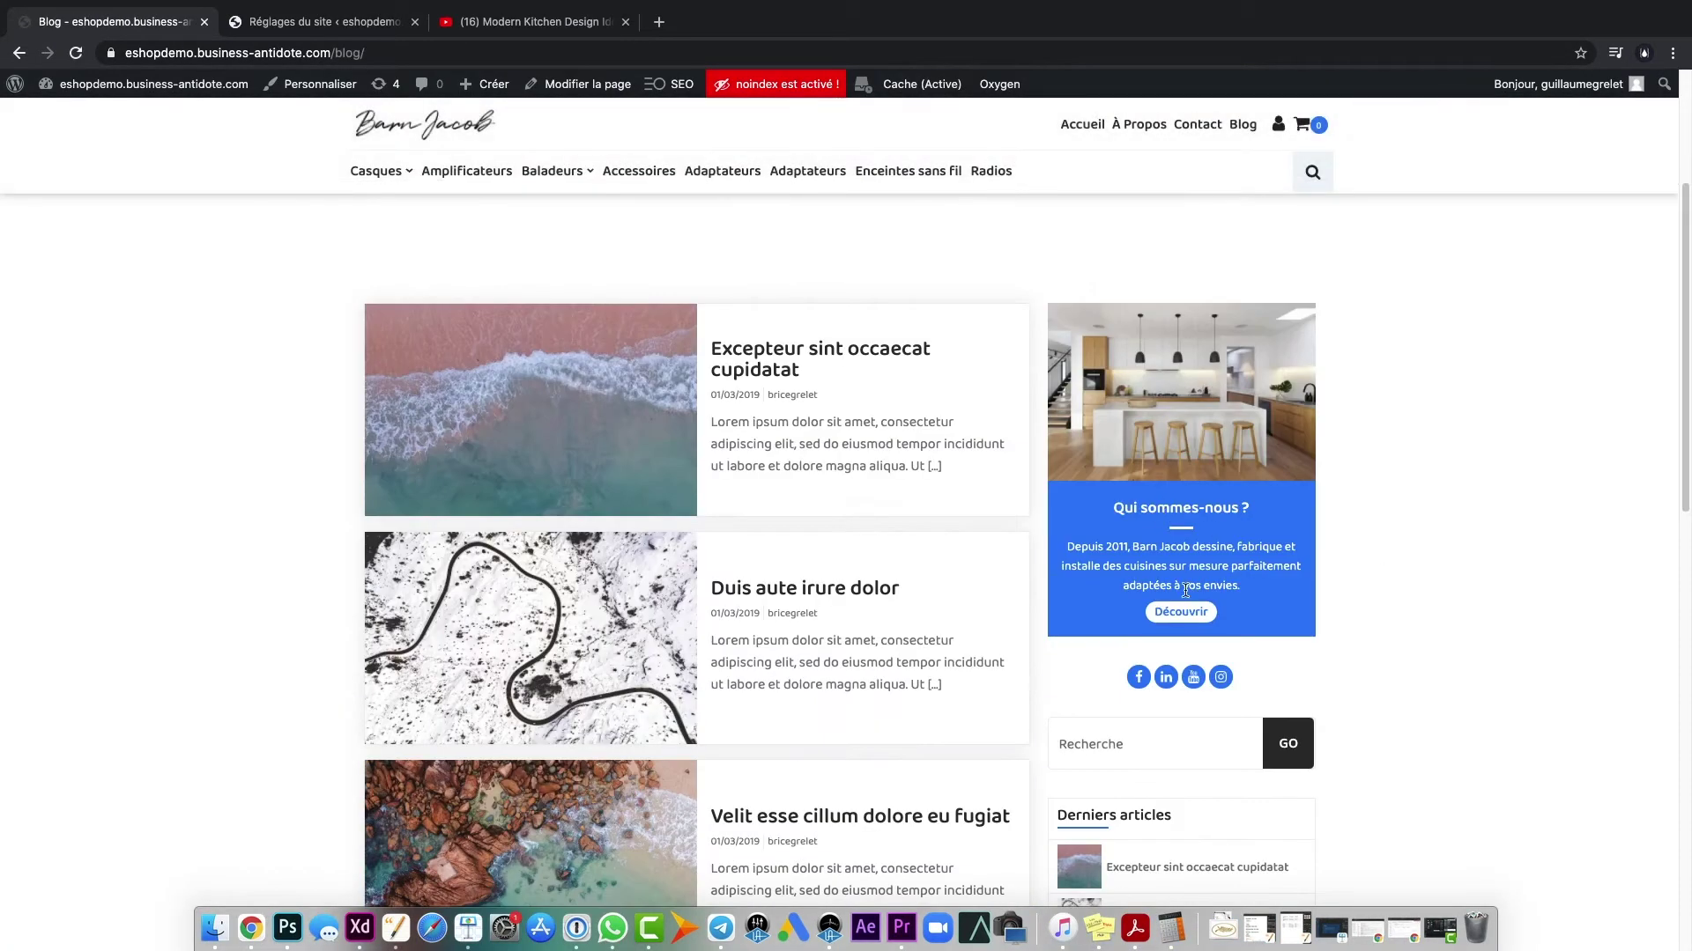
pyautogui.click(1180, 611)
pyautogui.click(273, 53)
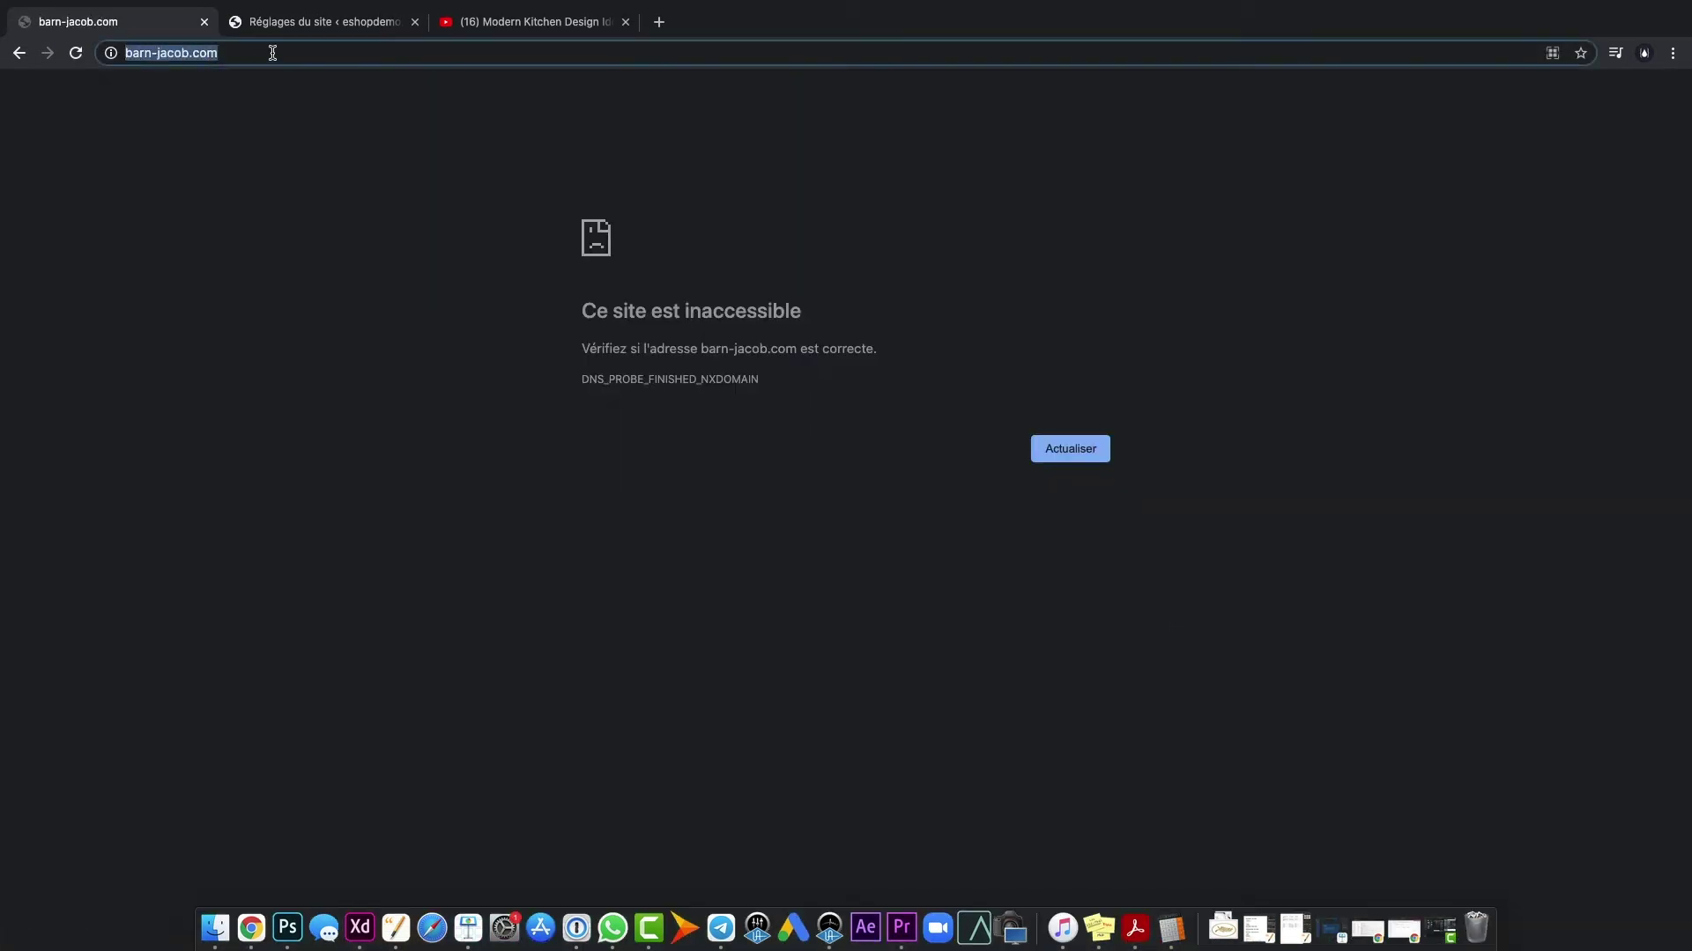
pyautogui.click(14, 55)
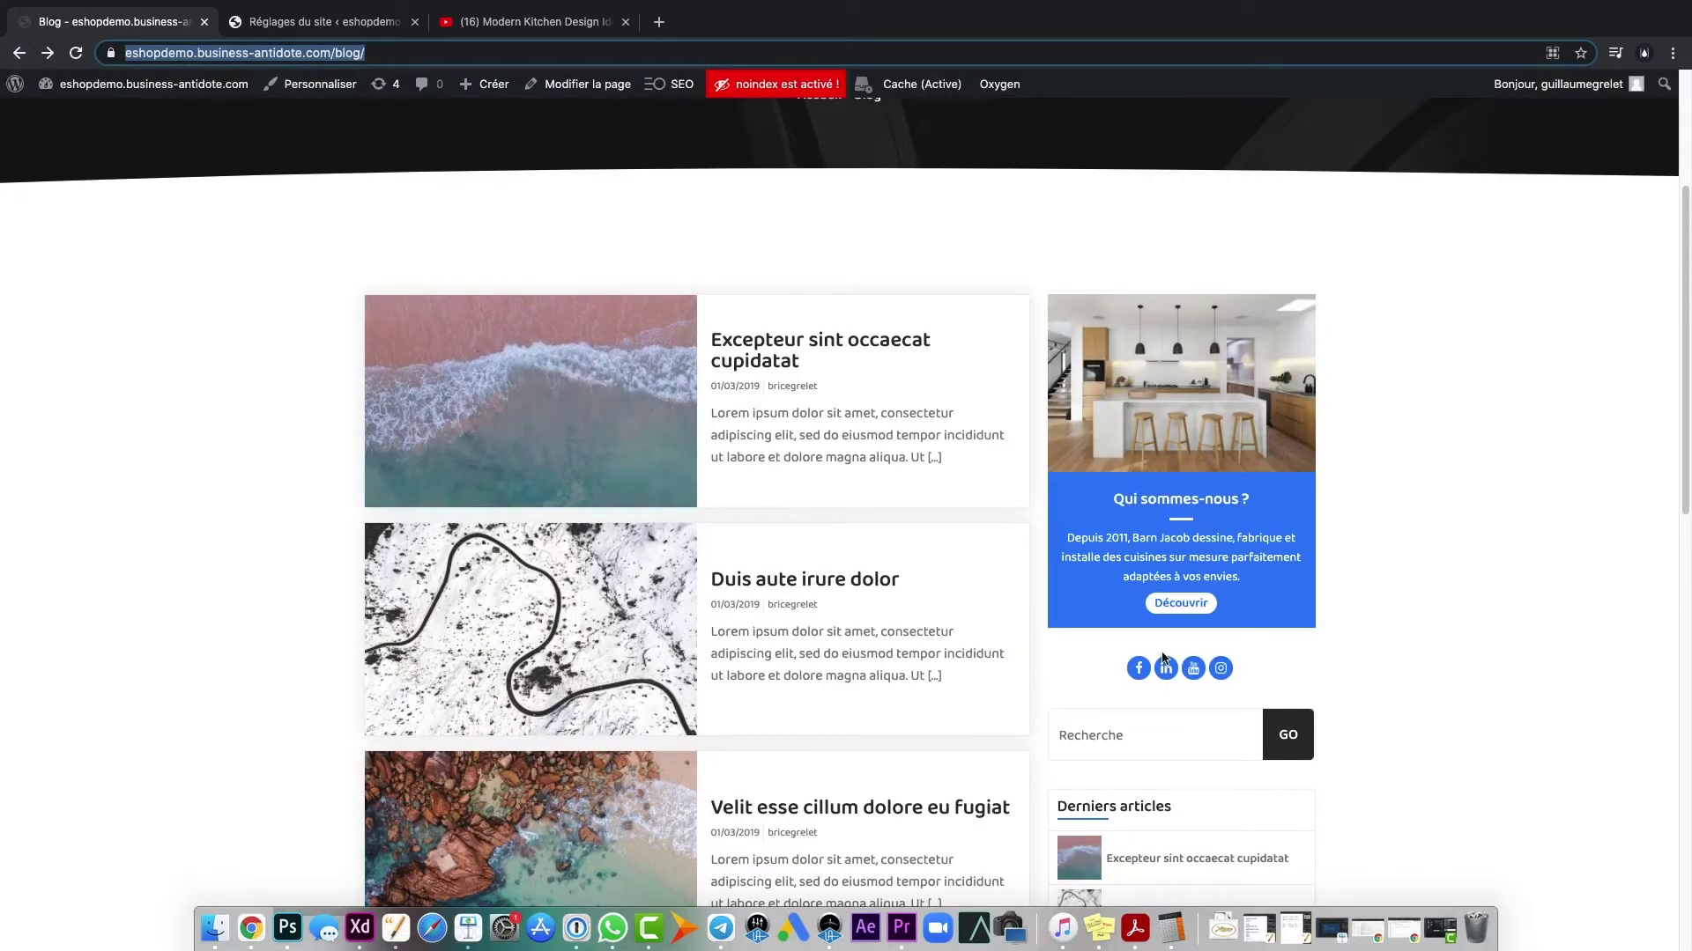
pyautogui.scroll(5, 1201, 671)
pyautogui.click(325, 21)
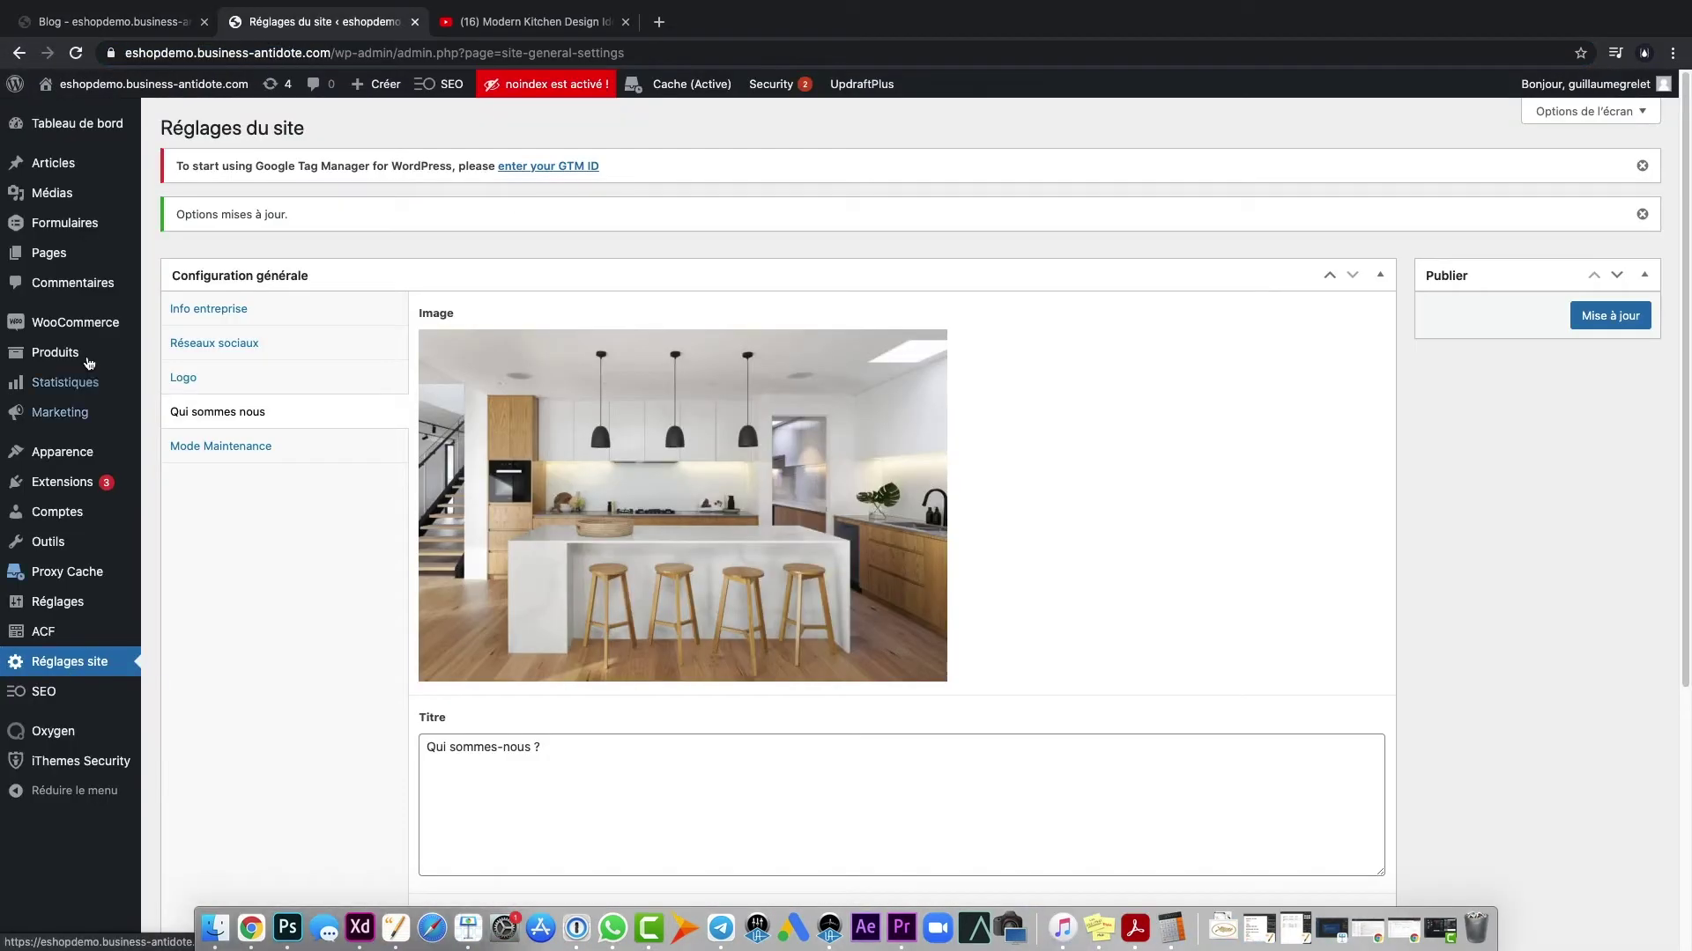
pyautogui.click(74, 264)
# - Edit the Accueil E-Commerce page from the Pages list
pyautogui.click(220, 447)
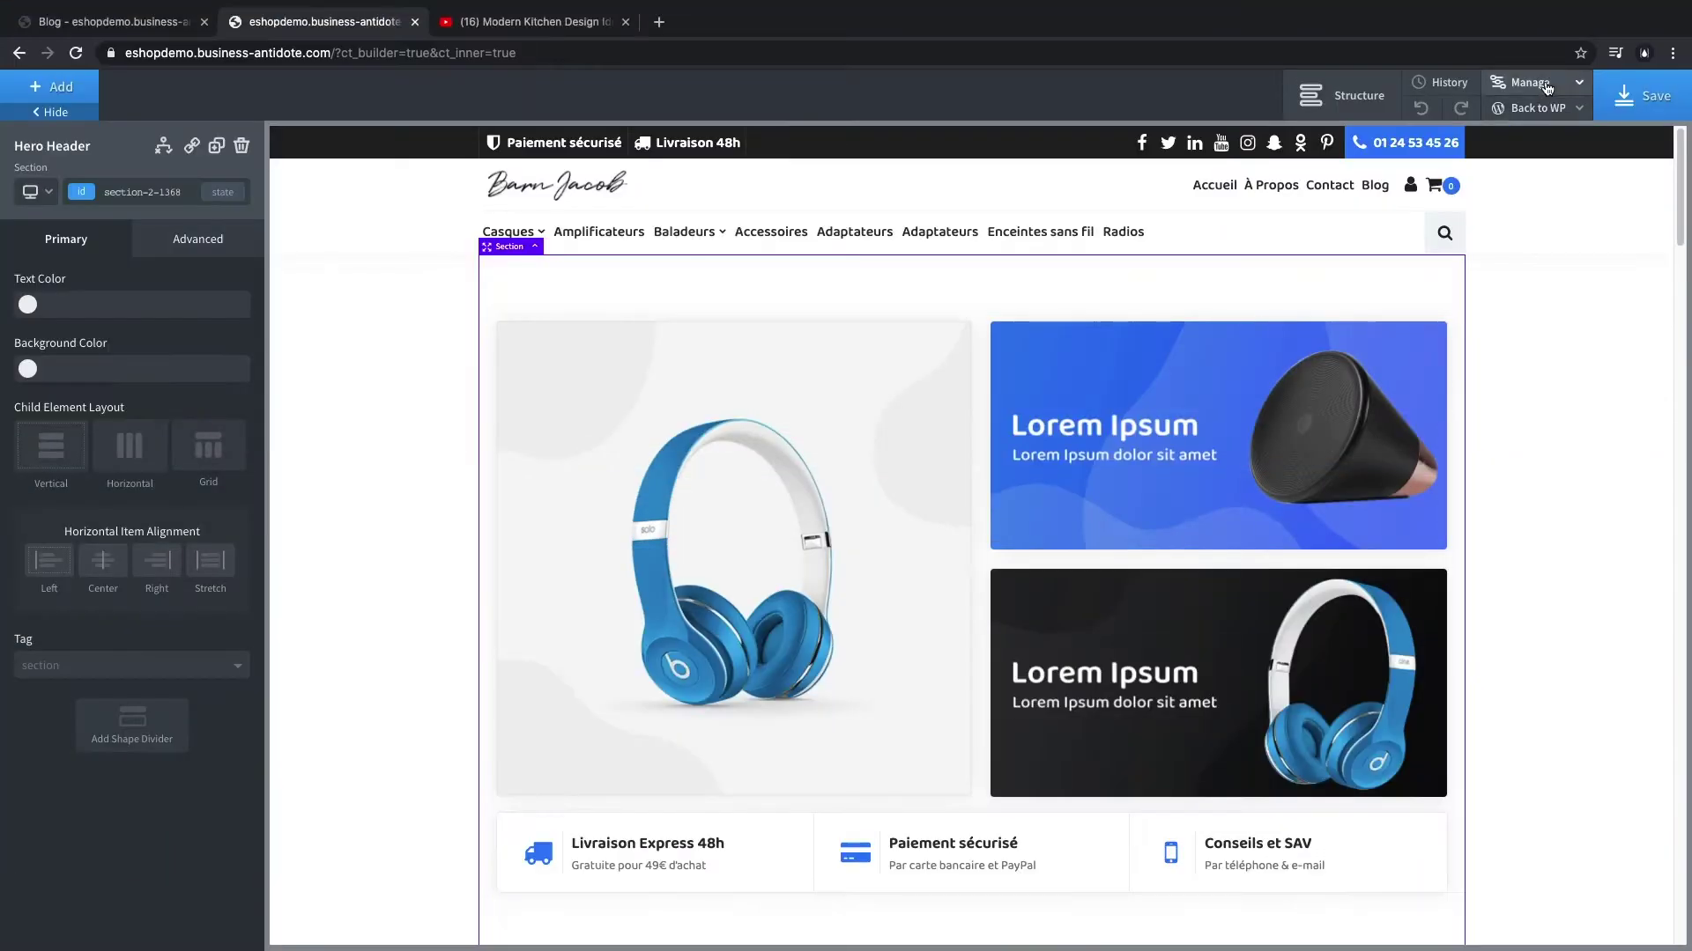
# - Set Oxygen's global Primary Color to #b39764 and save
pyautogui.click(1548, 88)
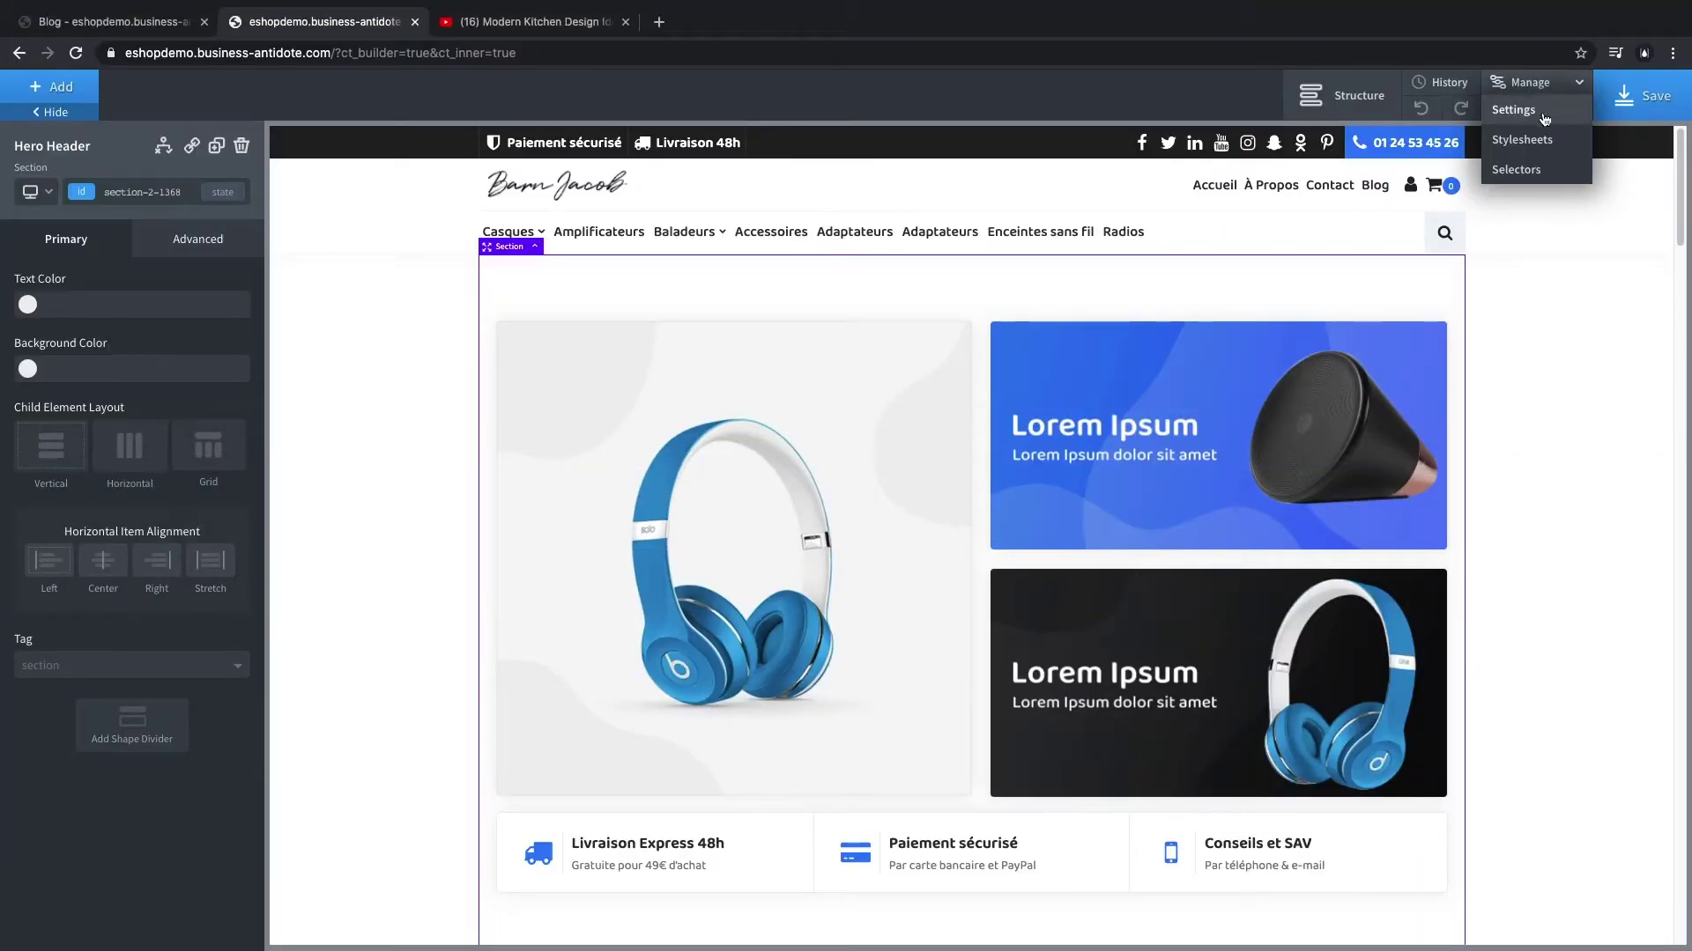
pyautogui.click(1535, 112)
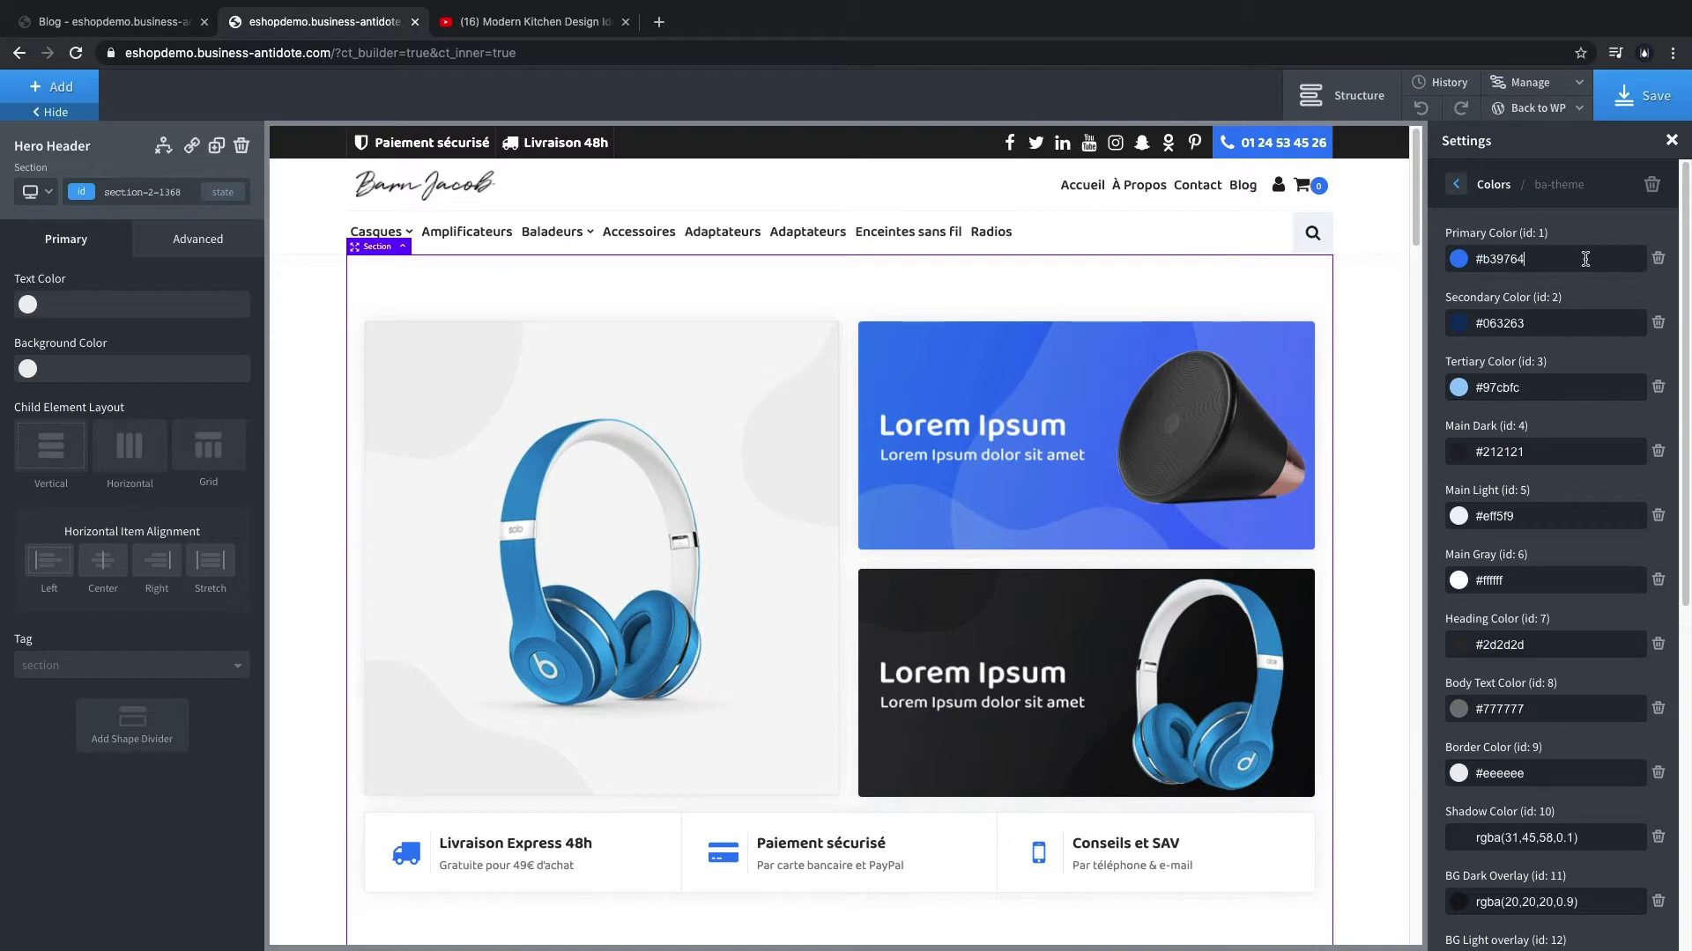
pyautogui.doubleClick(1509, 260)
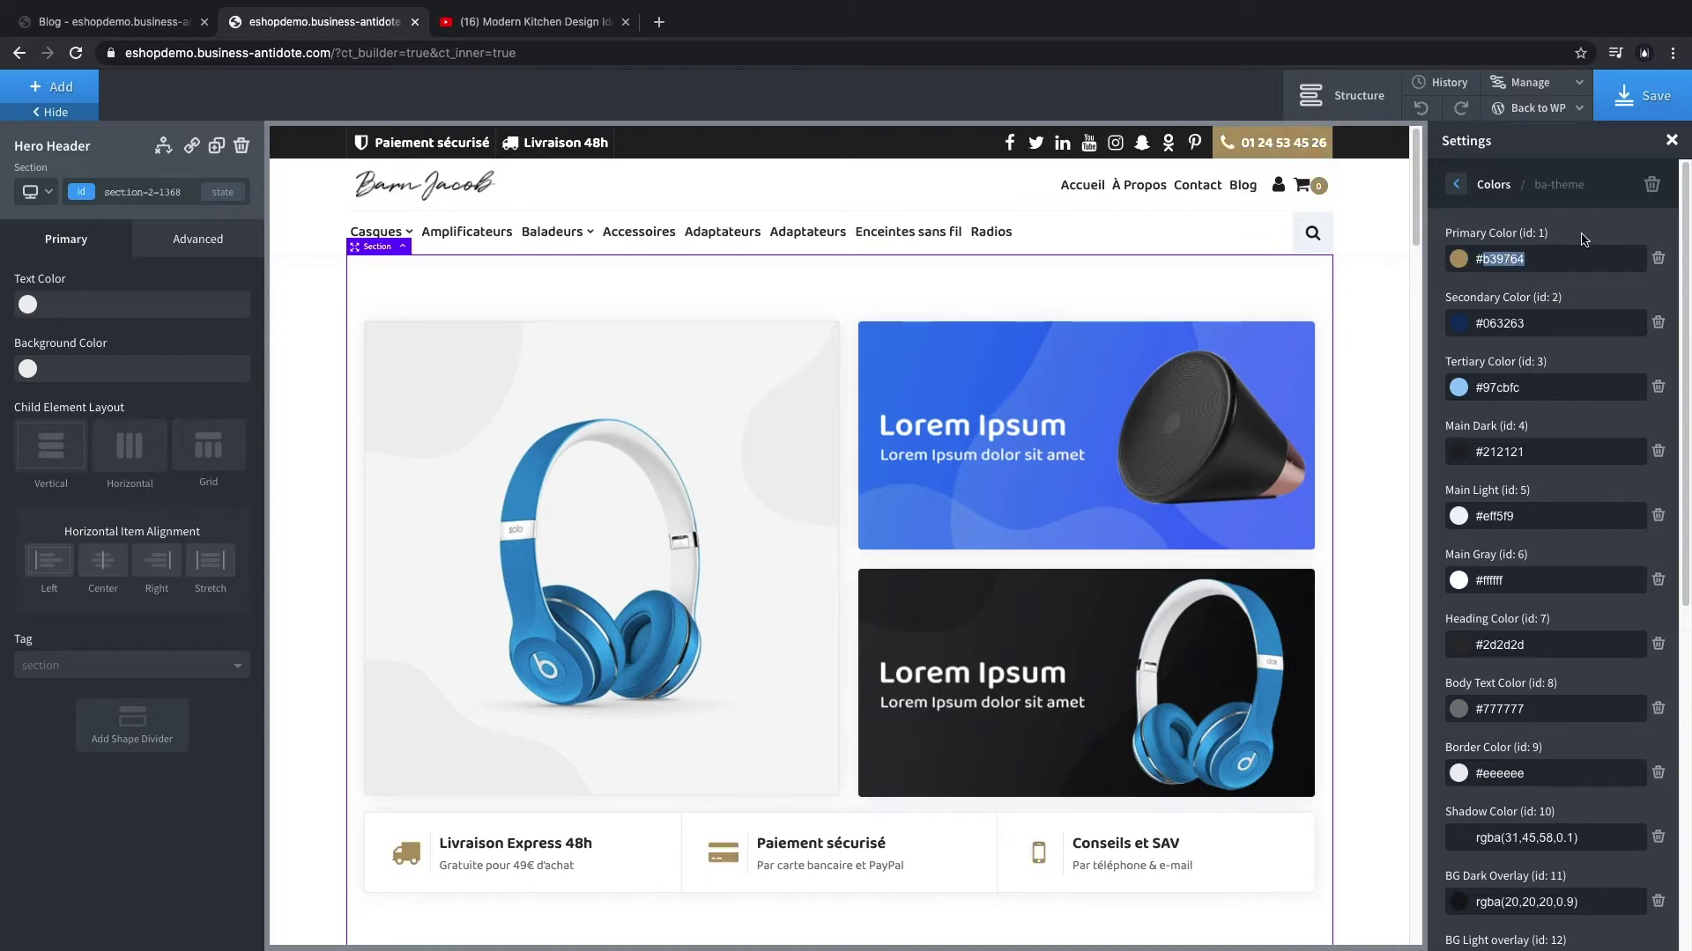
pyautogui.click(1454, 186)
pyautogui.click(1457, 185)
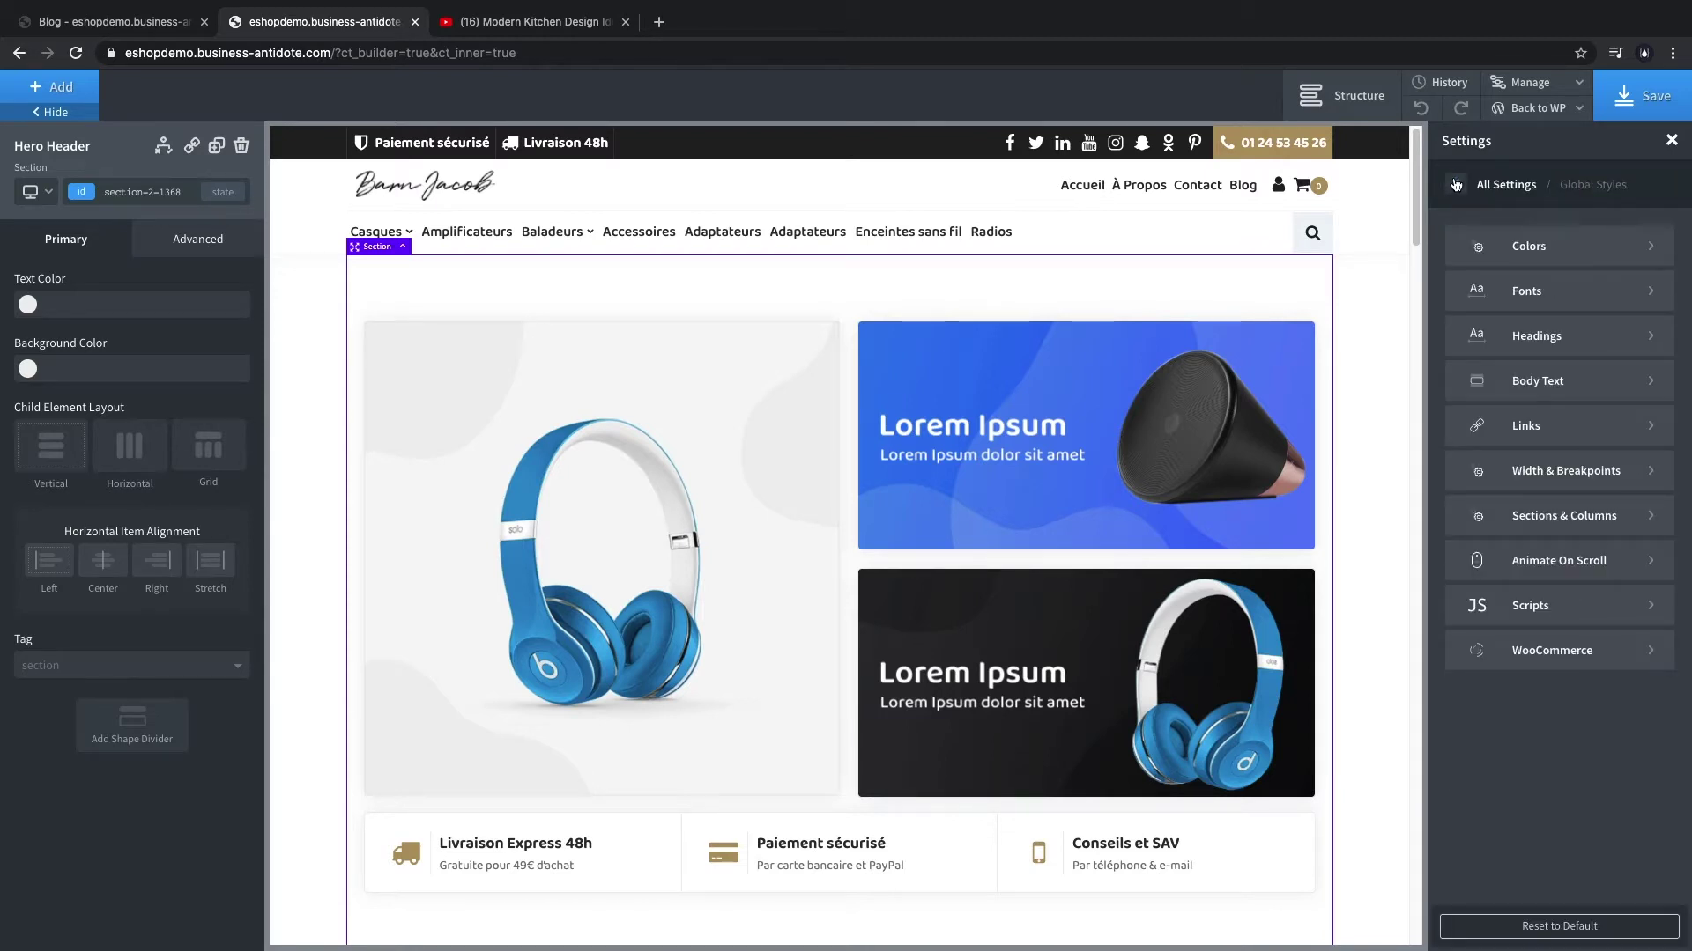
pyautogui.click(1637, 99)
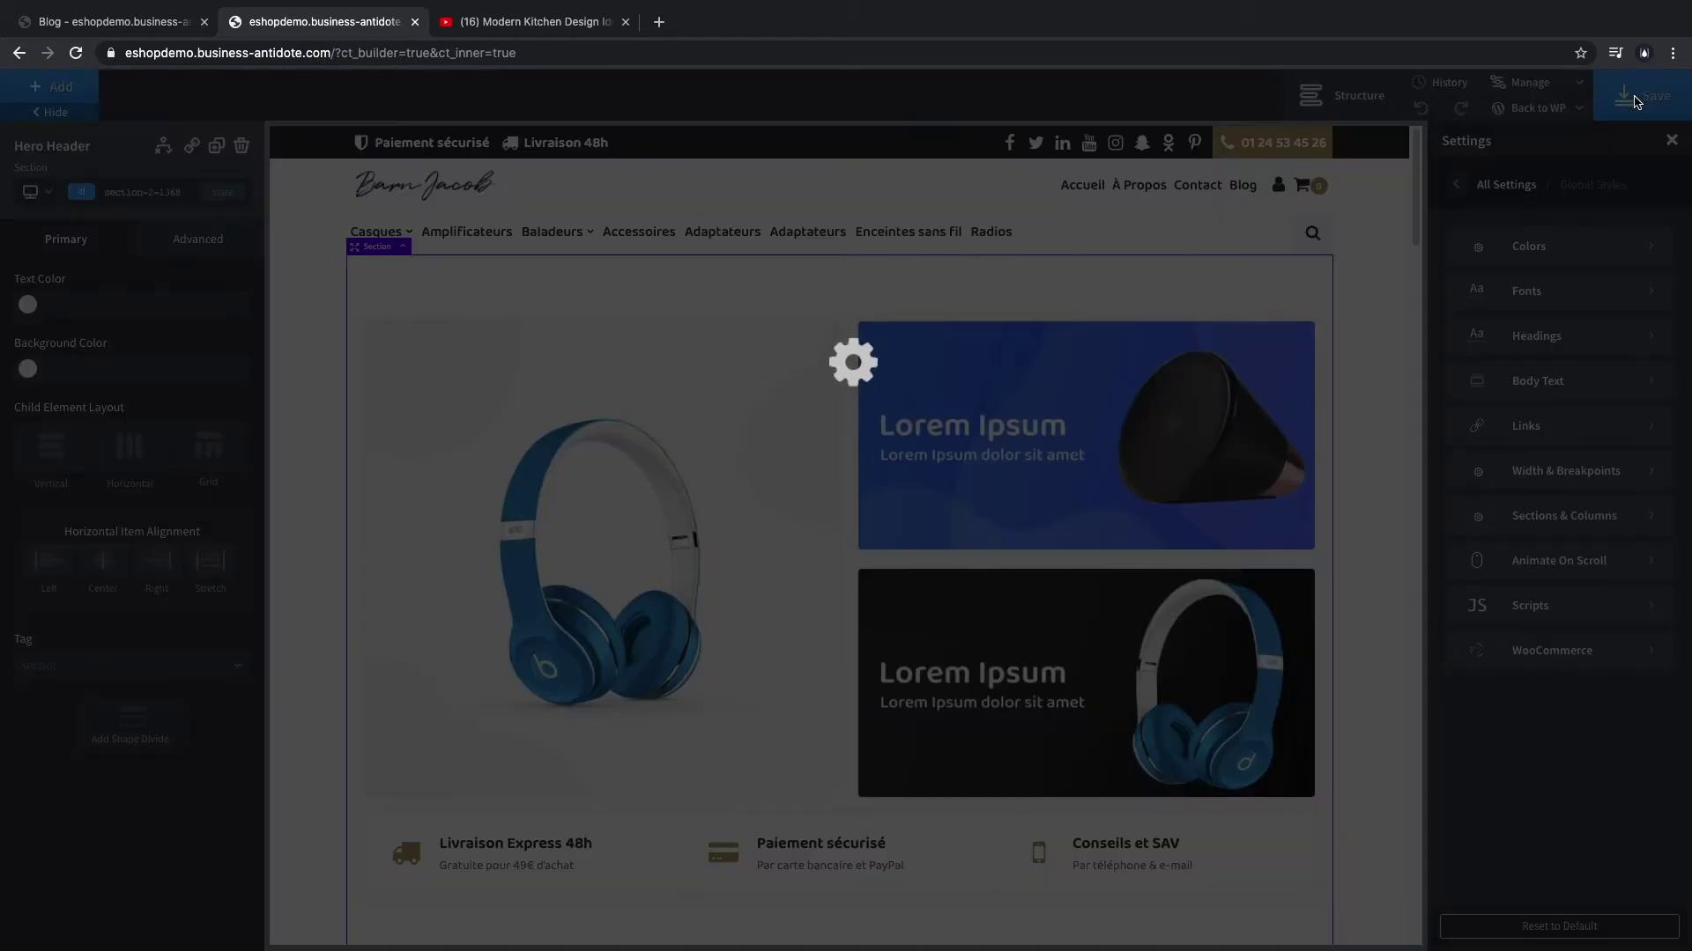
# - Scroll through the global settings to review the font styles
pyautogui.scroll(-6, 1391, 392)
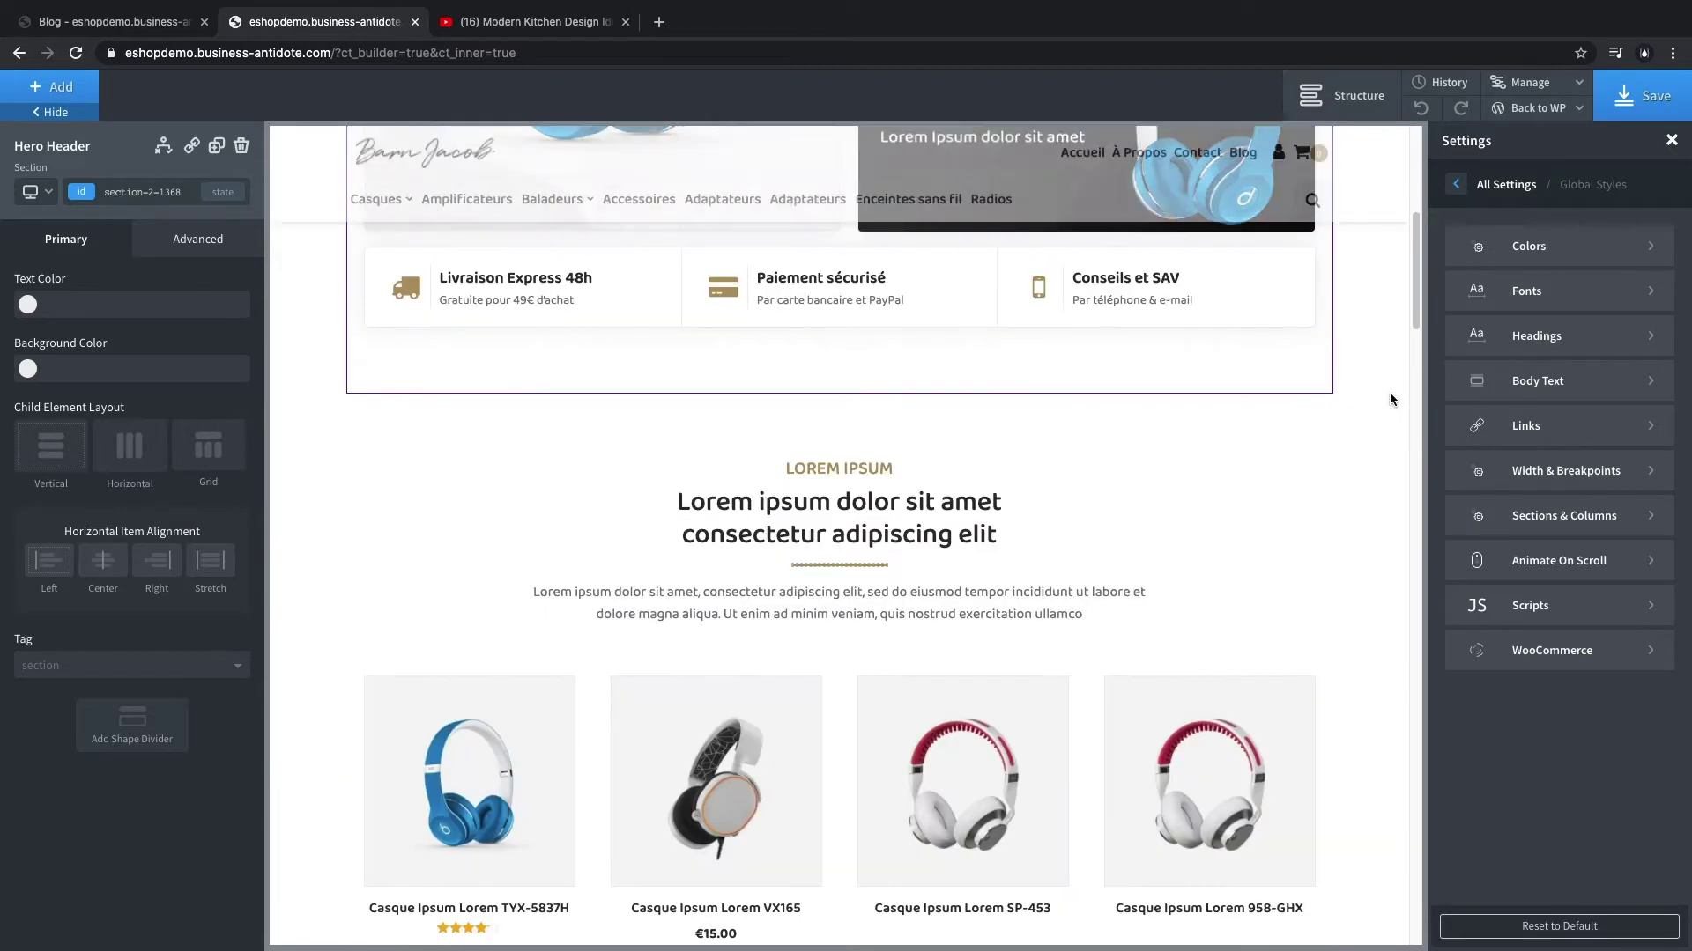
pyautogui.scroll(-2, 1390, 394)
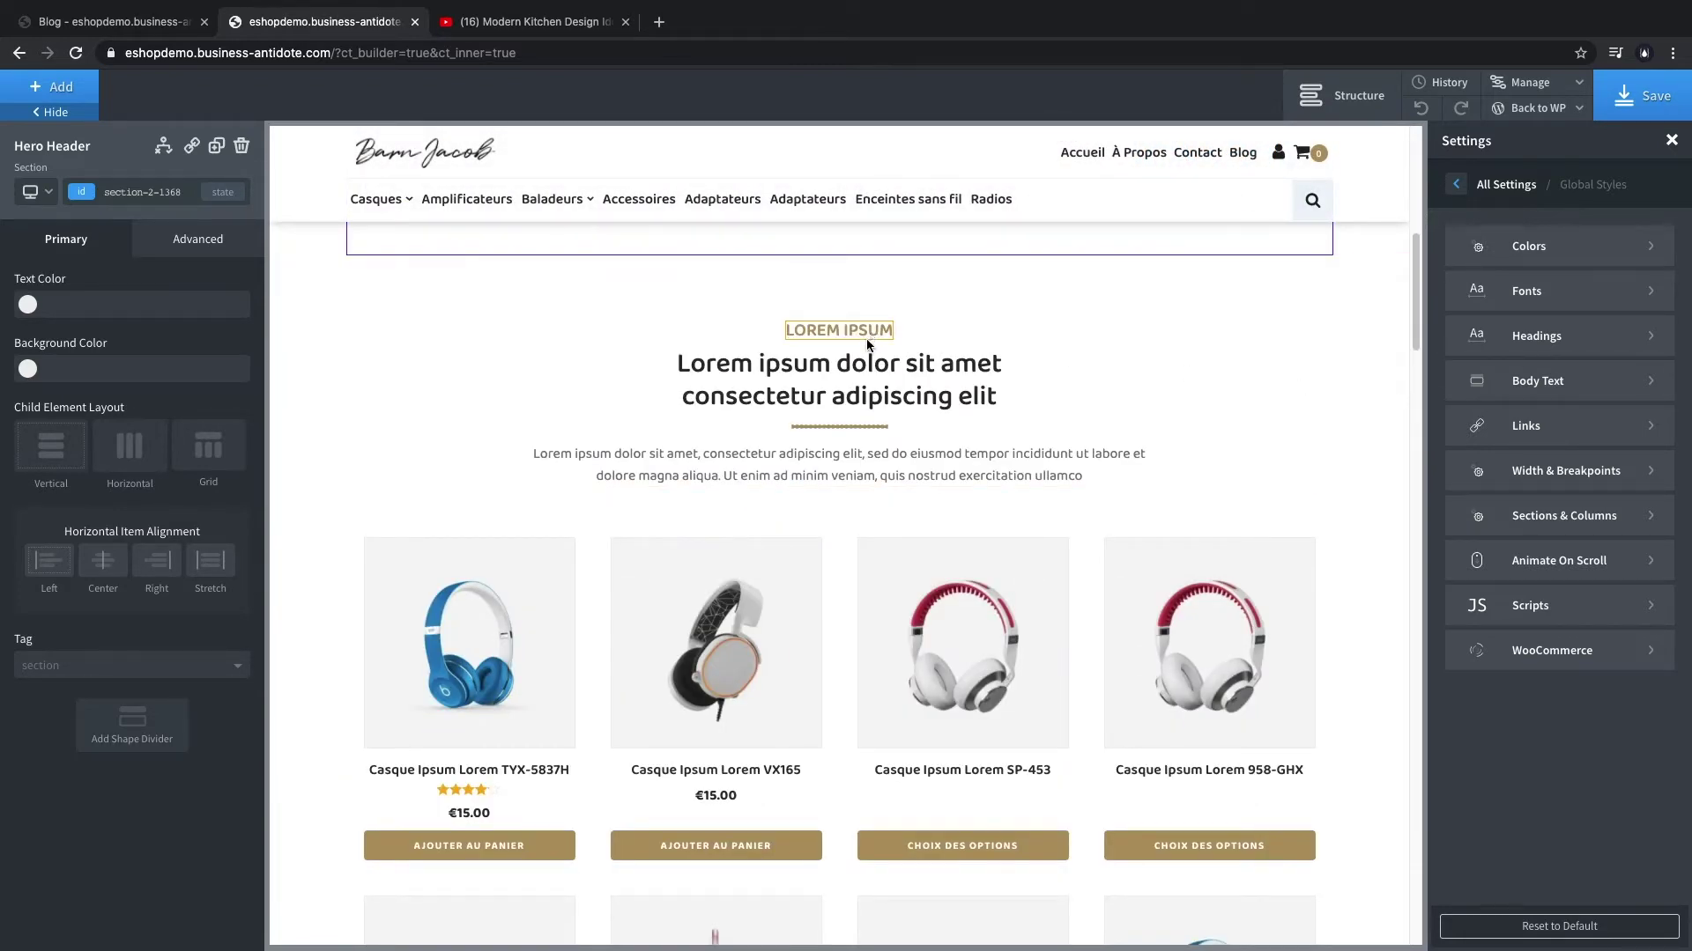
pyautogui.scroll(-4, 898, 634)
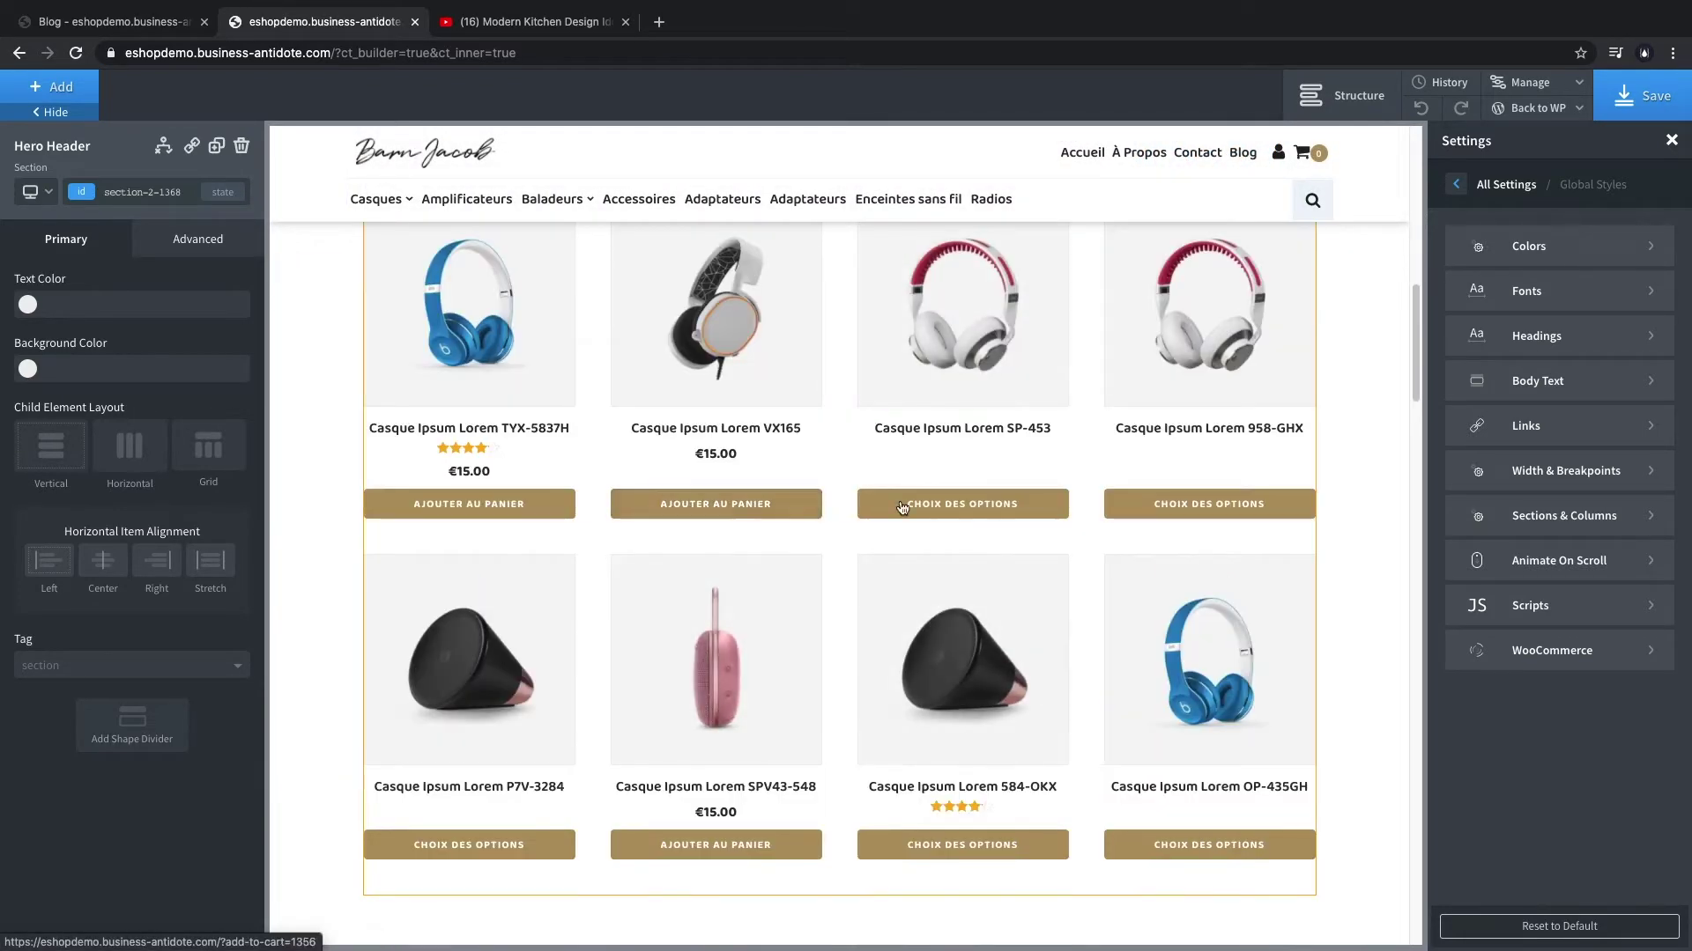
pyautogui.scroll(12, 1031, 476)
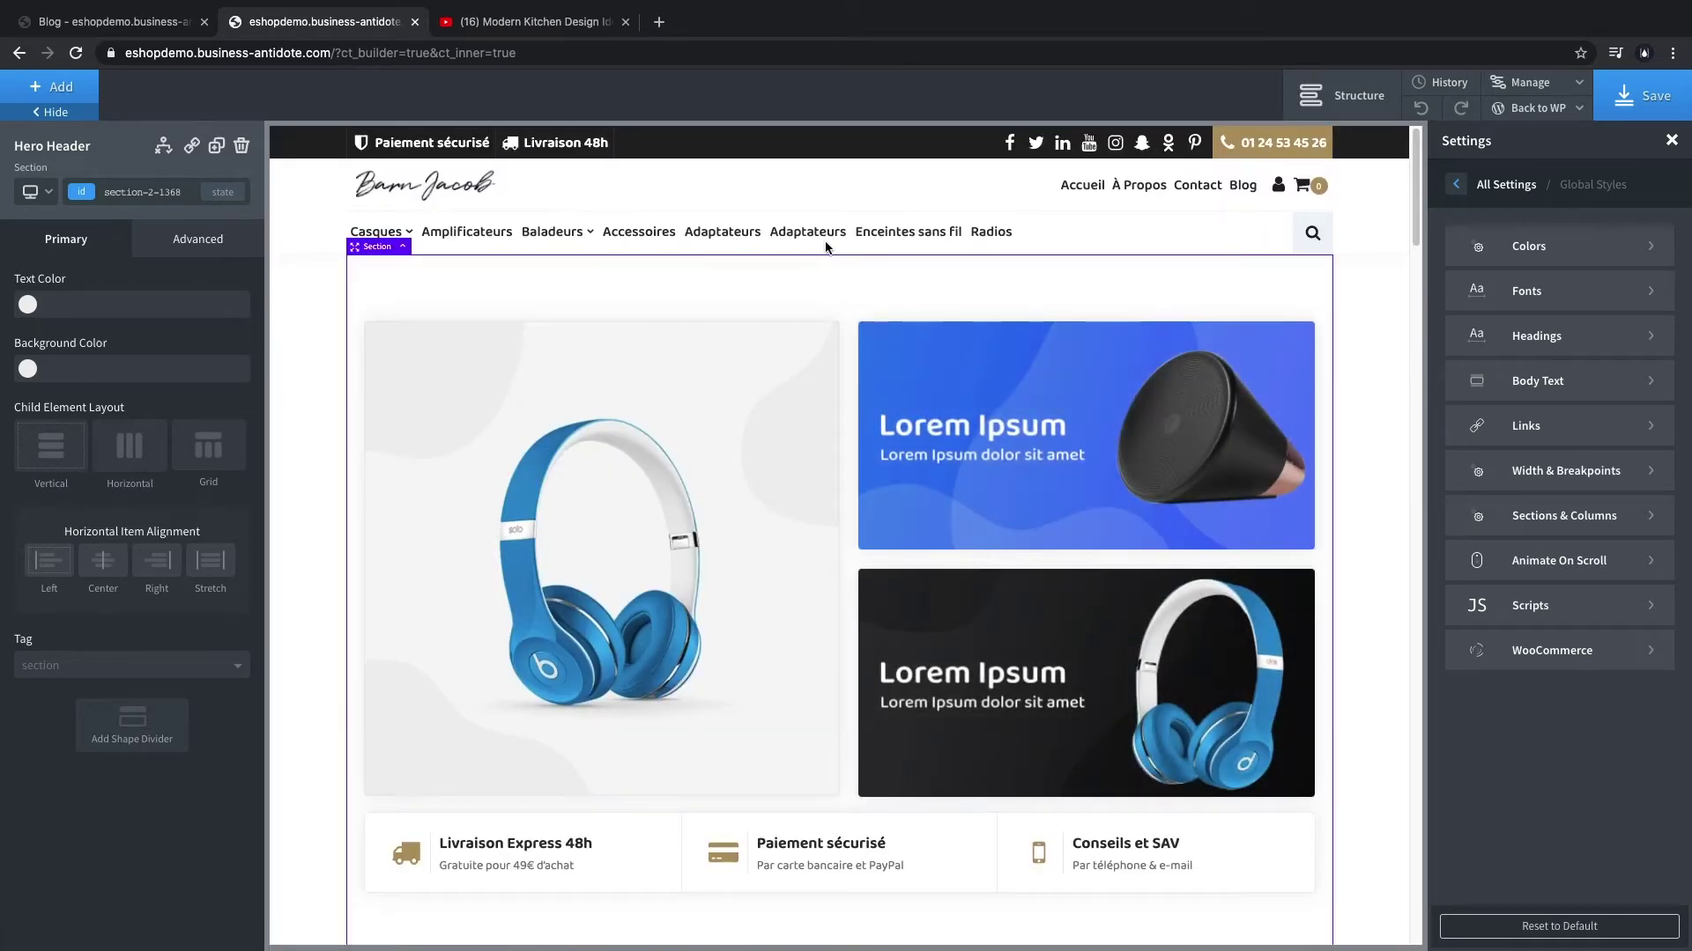
pyautogui.scroll(-4, 892, 532)
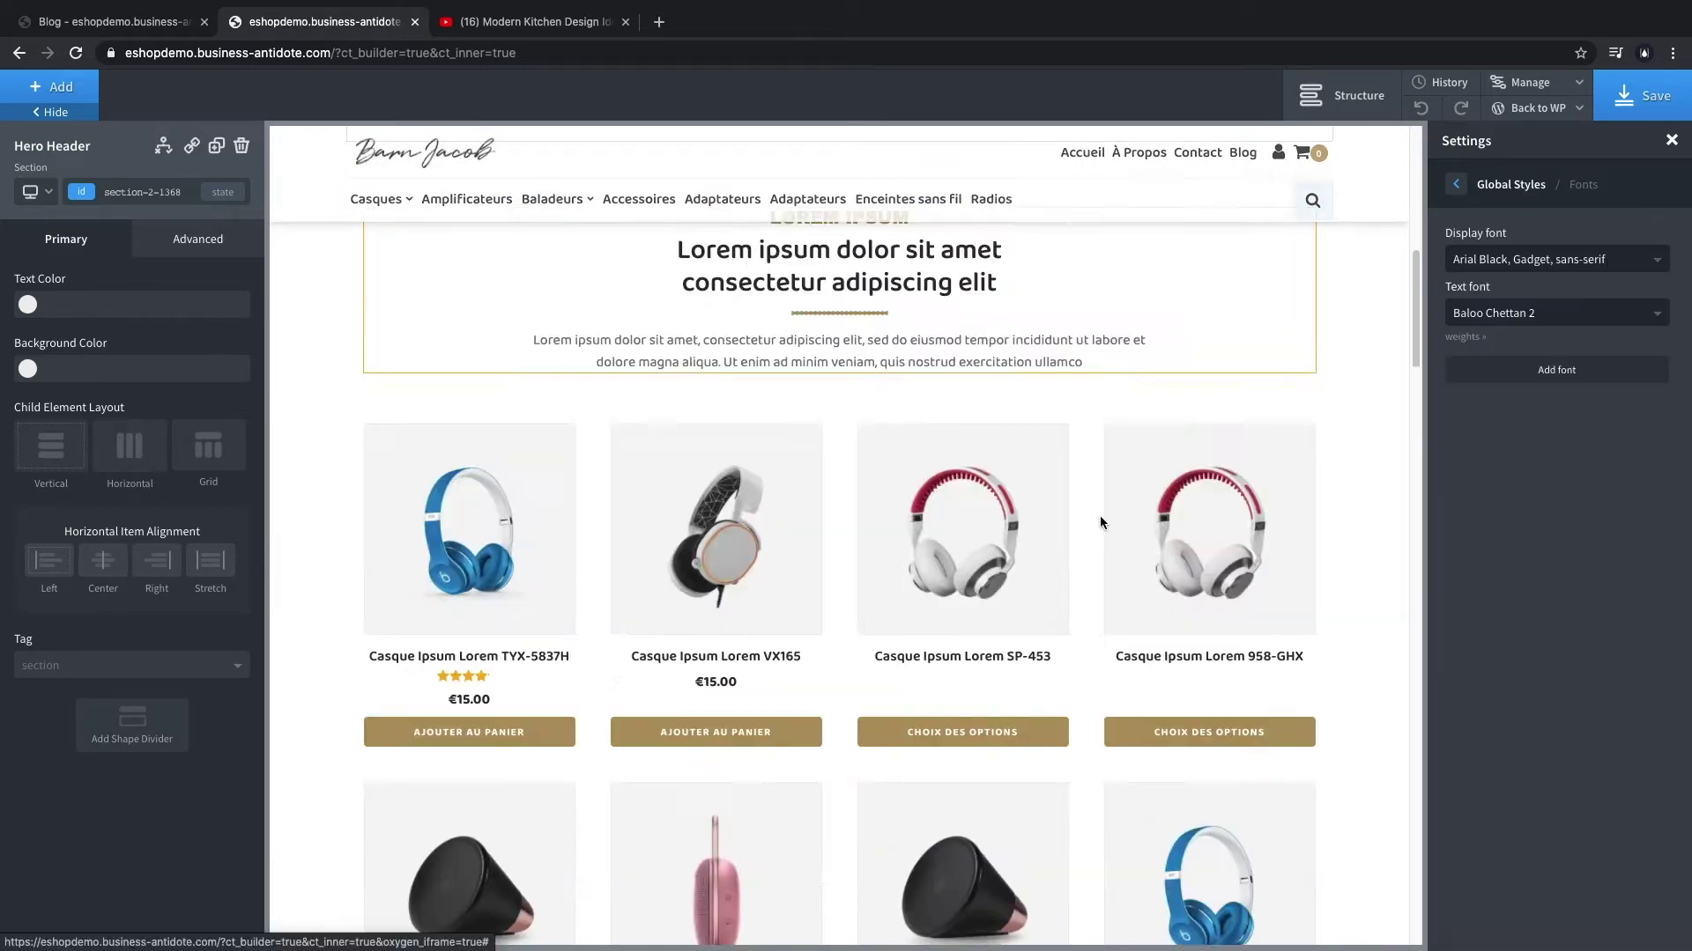
pyautogui.scroll(-10, 1100, 515)
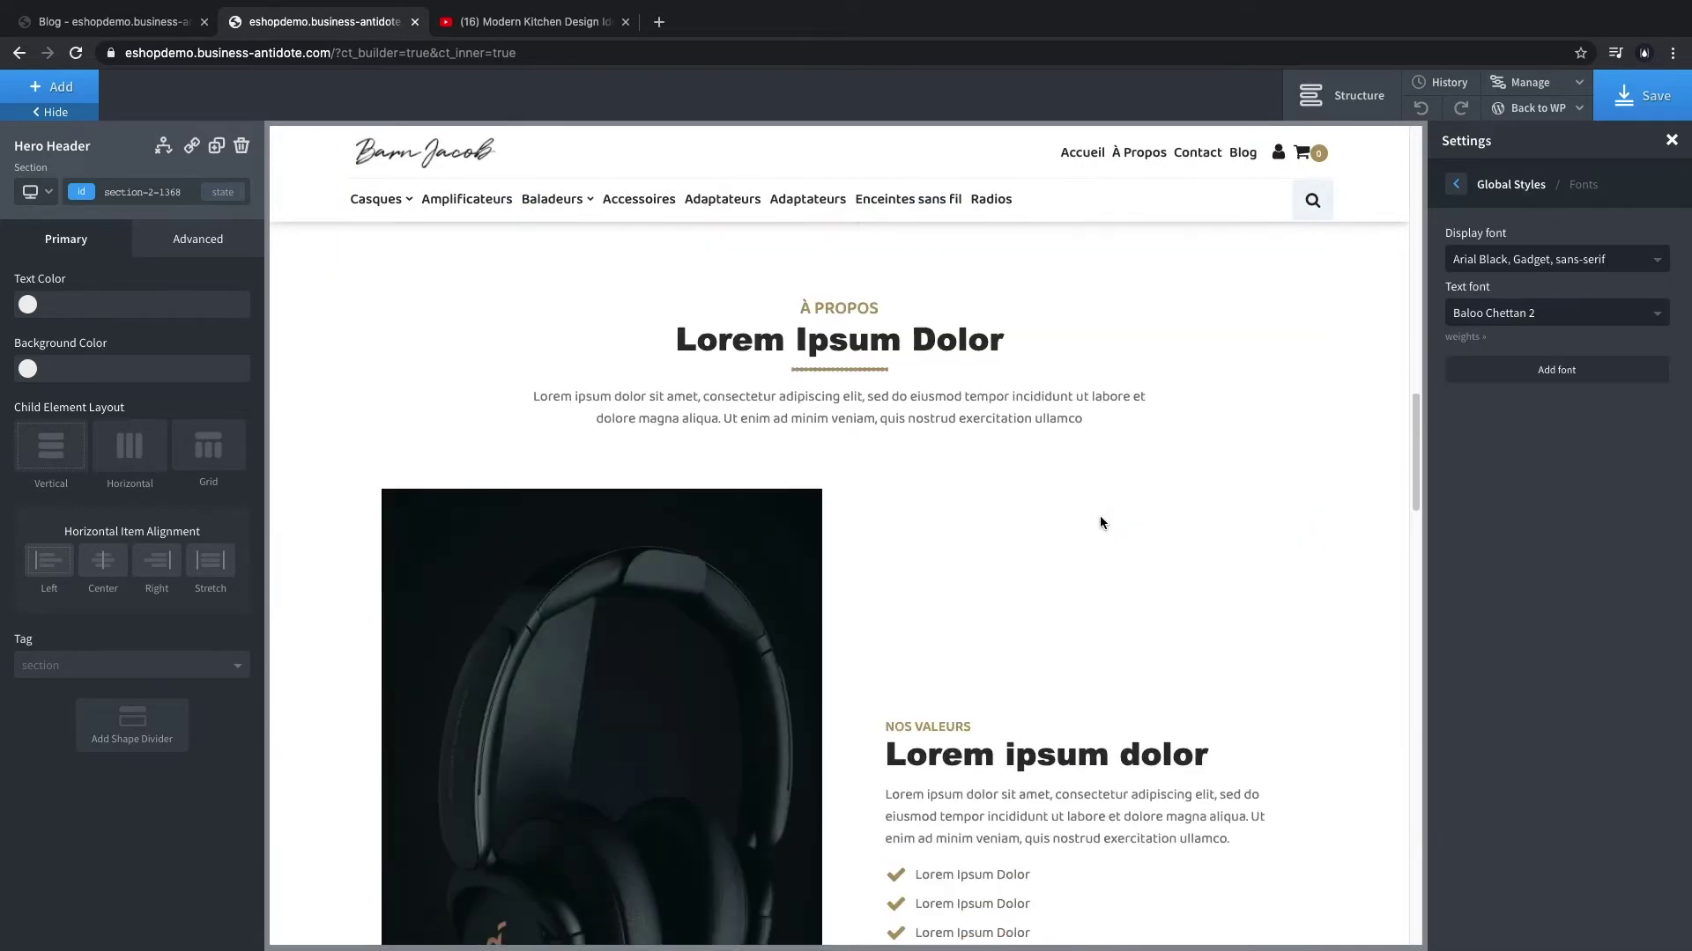
# - Switch the Global Styles display font from Tahoma to Playfair Display, found by searching 'pla', and save
pyautogui.scroll(1, 955, 435)
pyautogui.click(1589, 261)
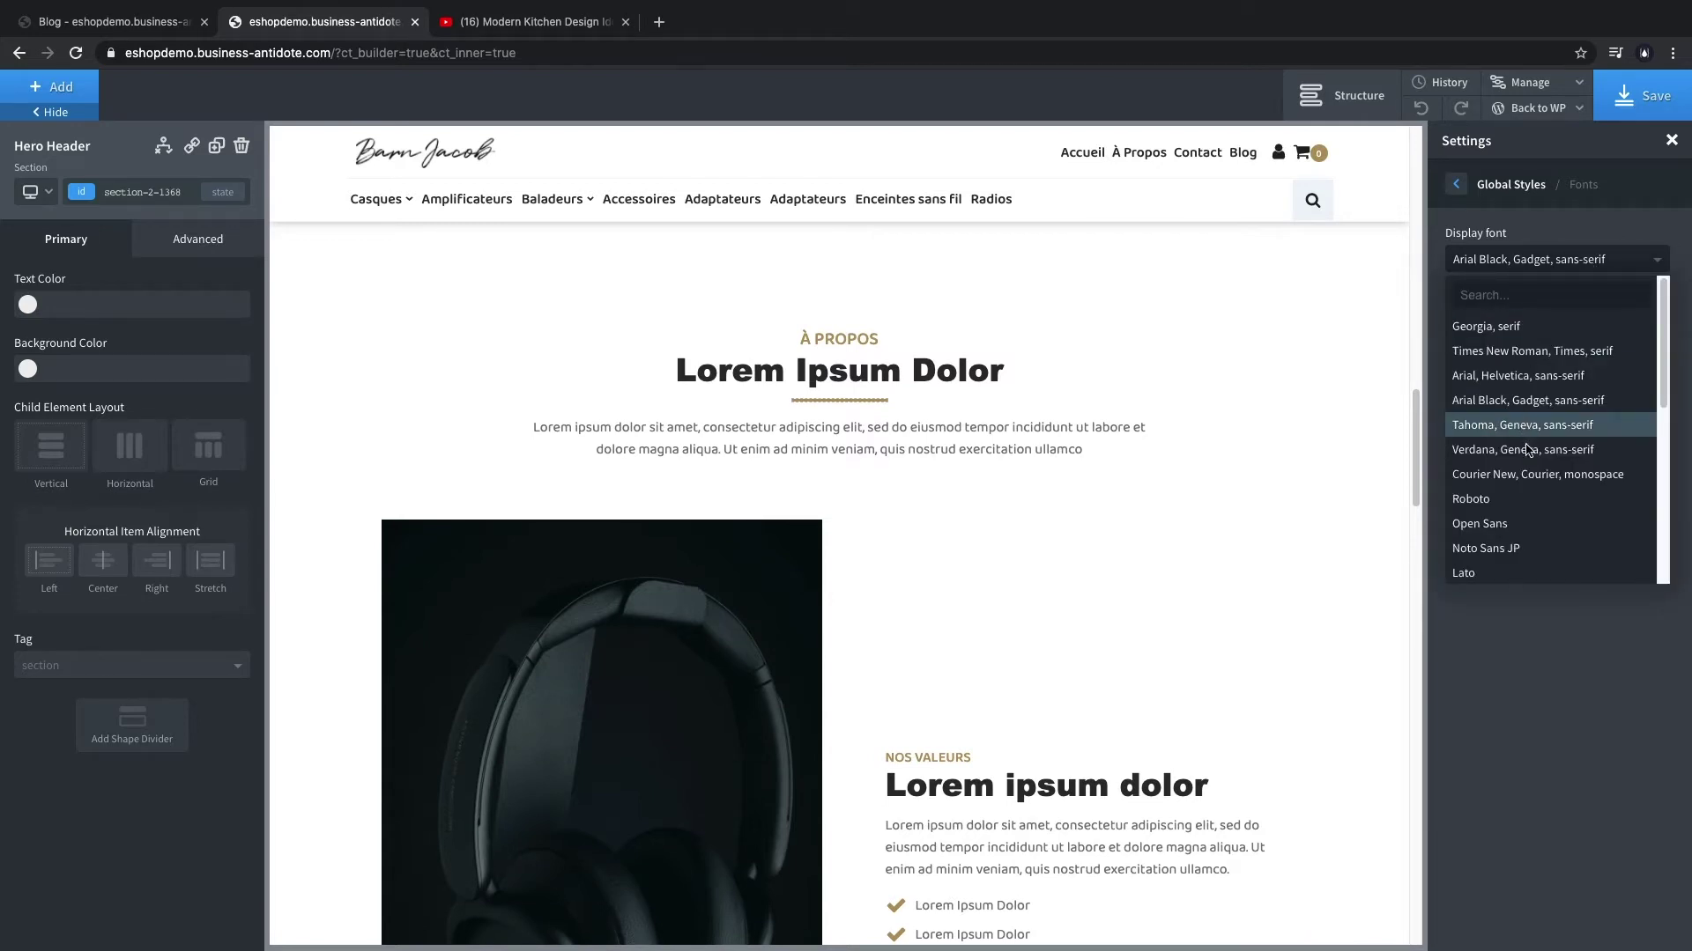
pyautogui.click(1526, 438)
pyautogui.click(1561, 255)
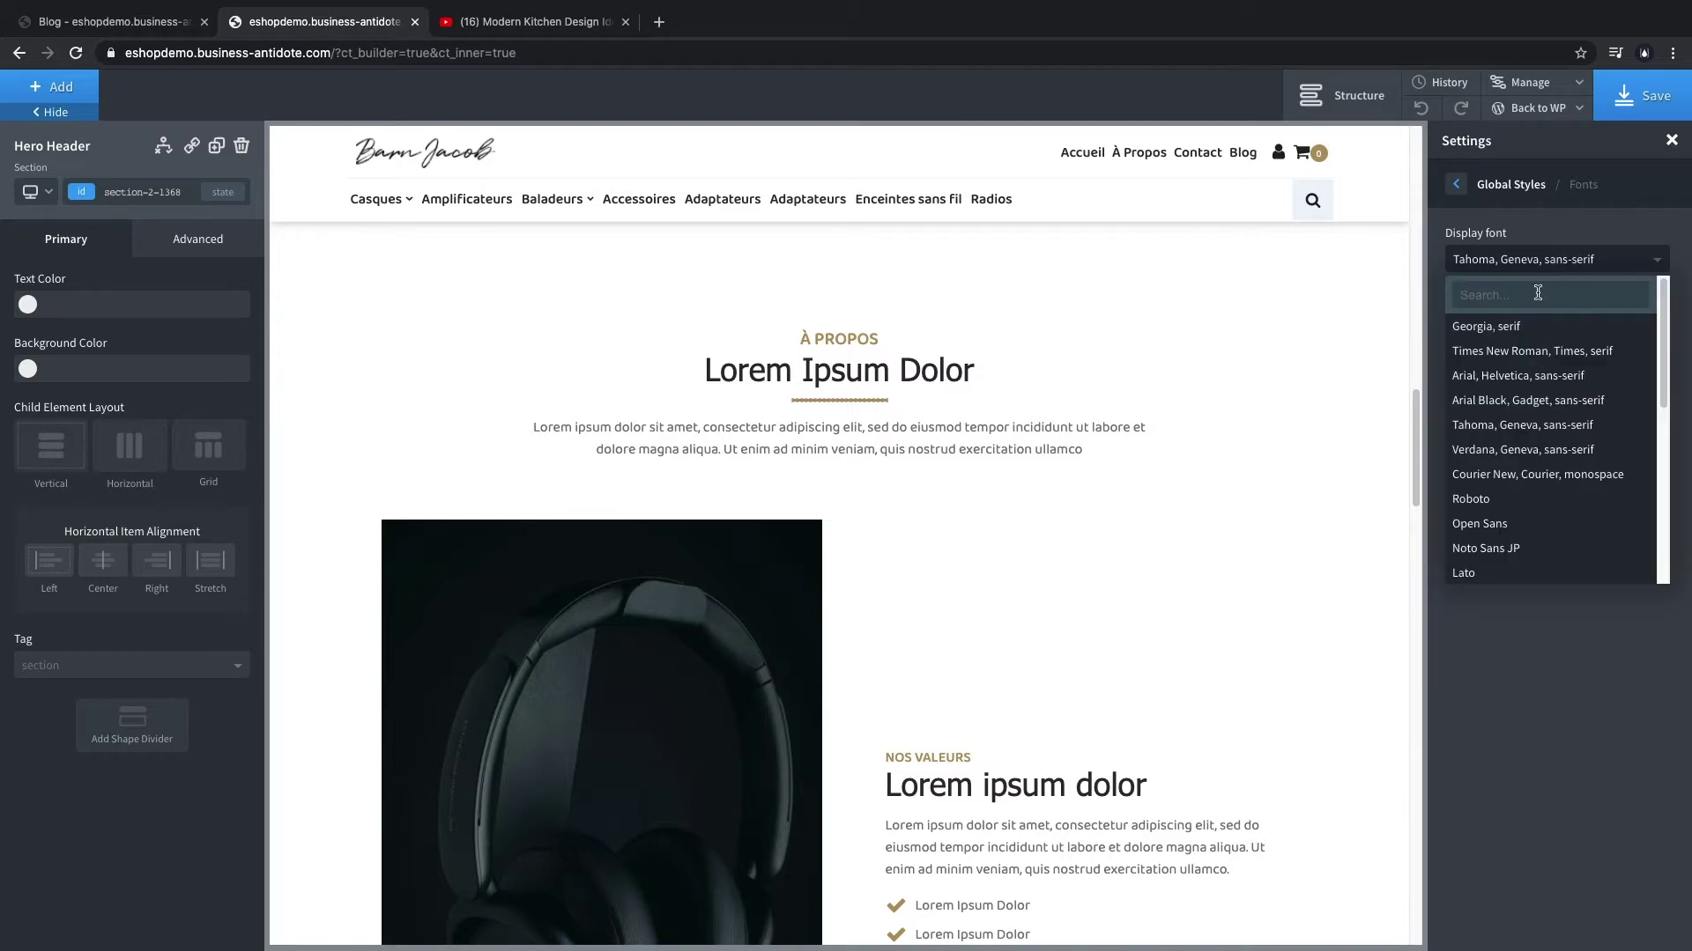
pyautogui.write('play')
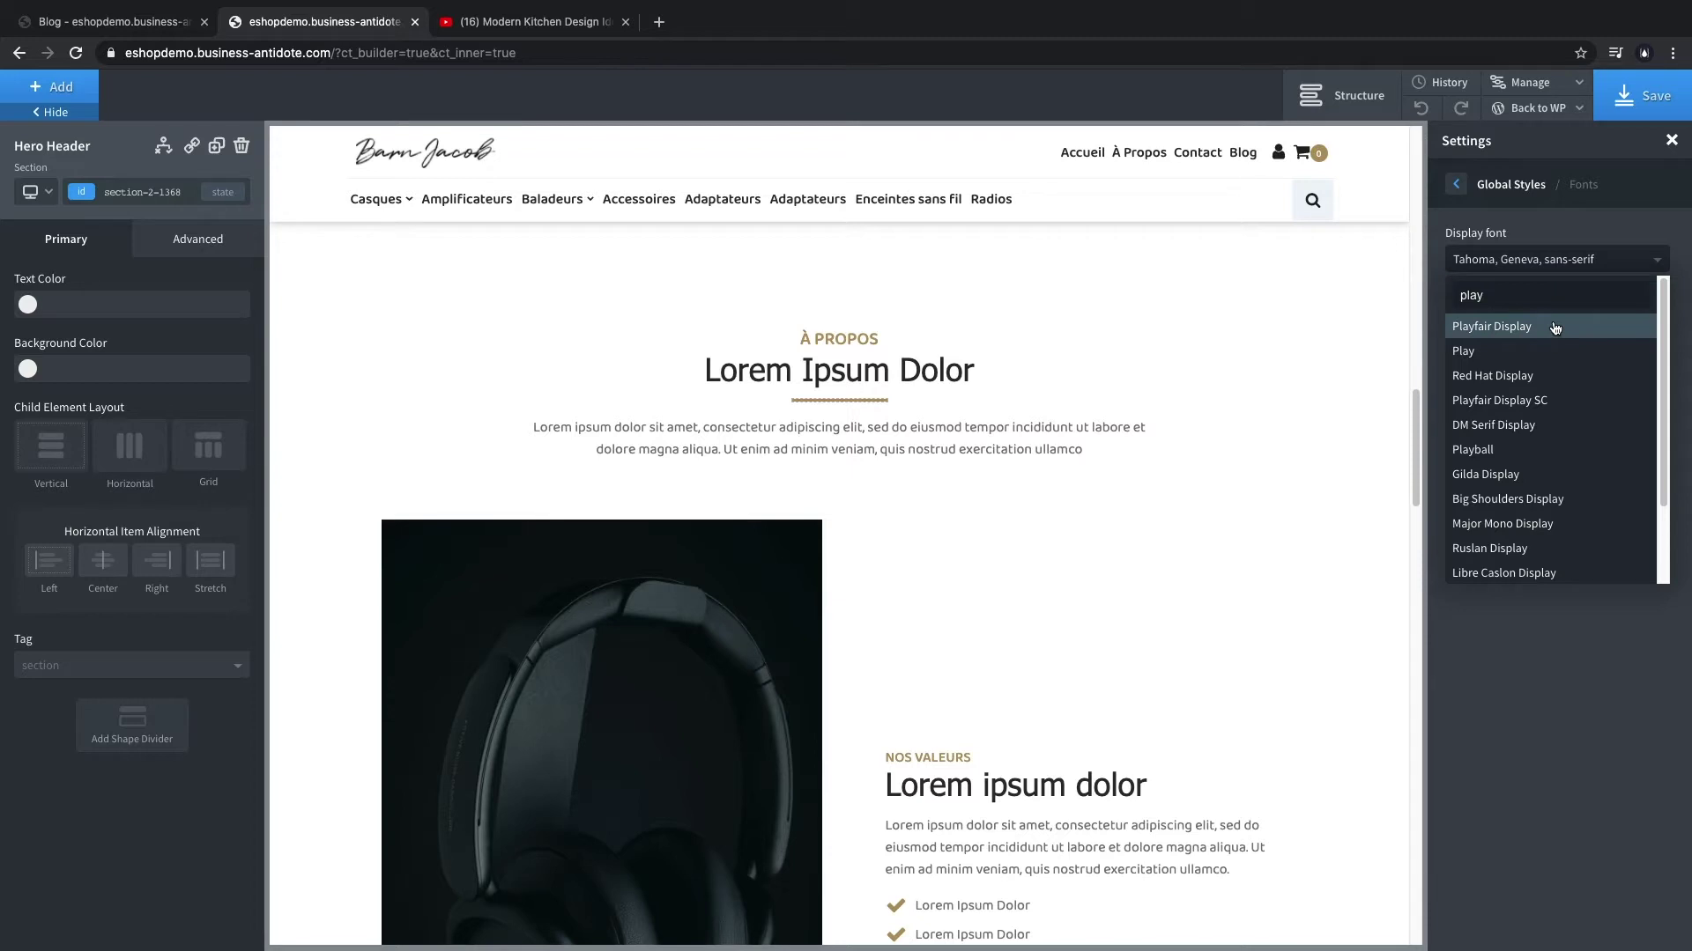
pyautogui.click(1484, 339)
pyautogui.scroll(-4, 952, 684)
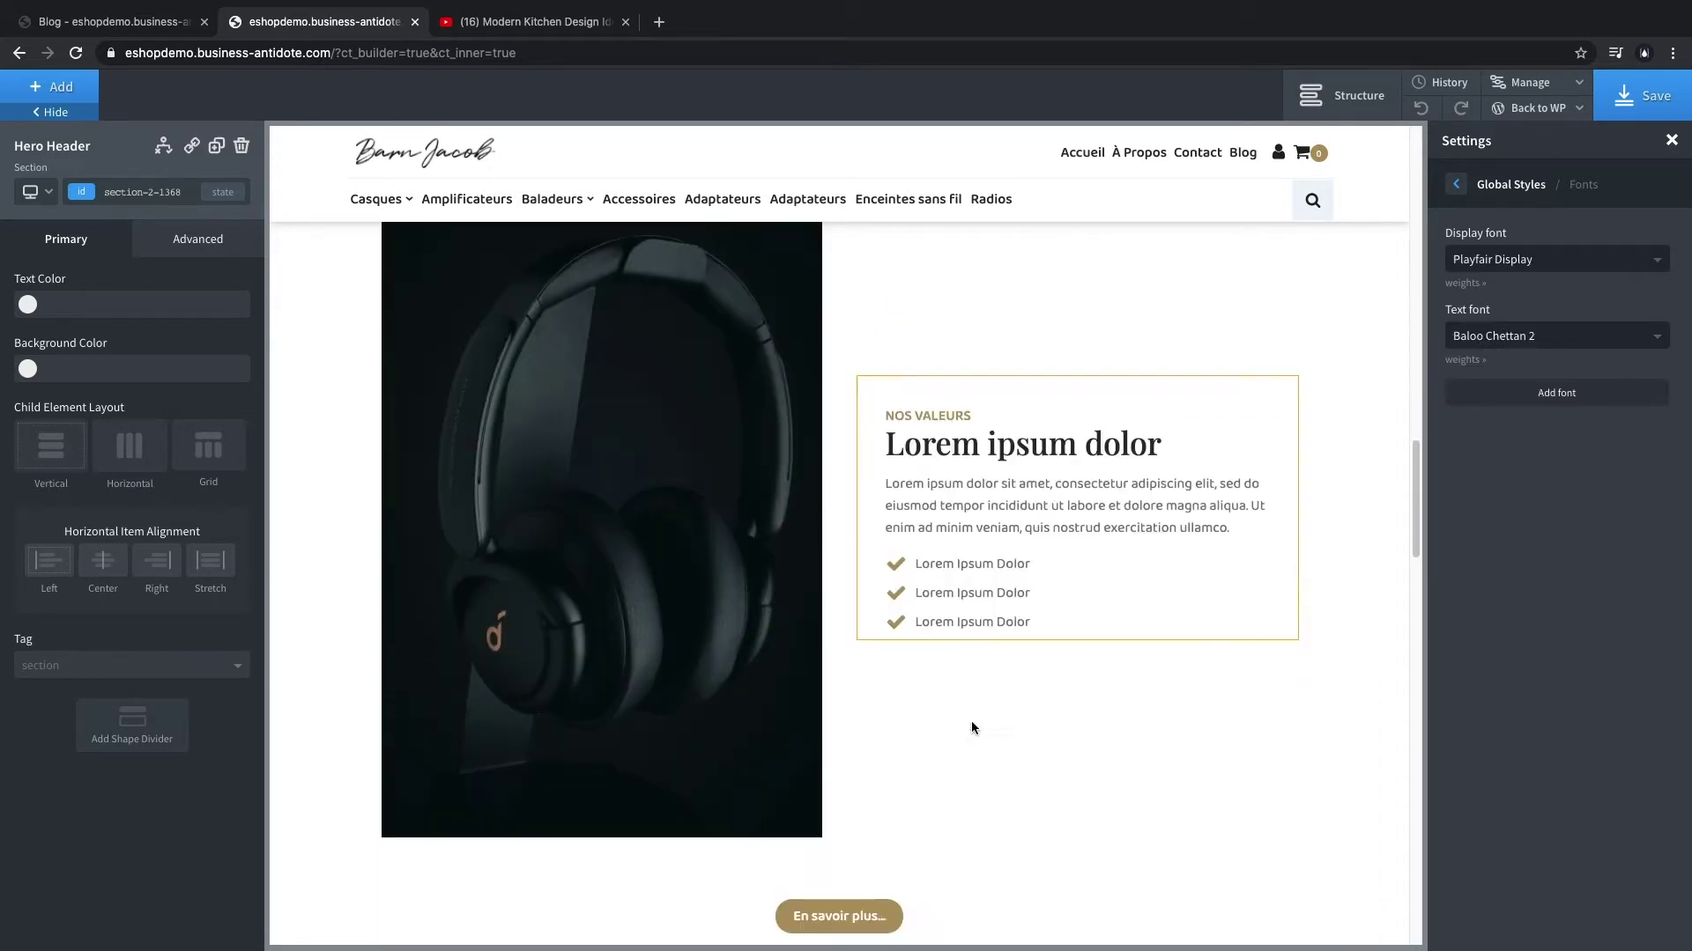
pyautogui.scroll(-15, 1006, 636)
pyautogui.scroll(7, 1019, 596)
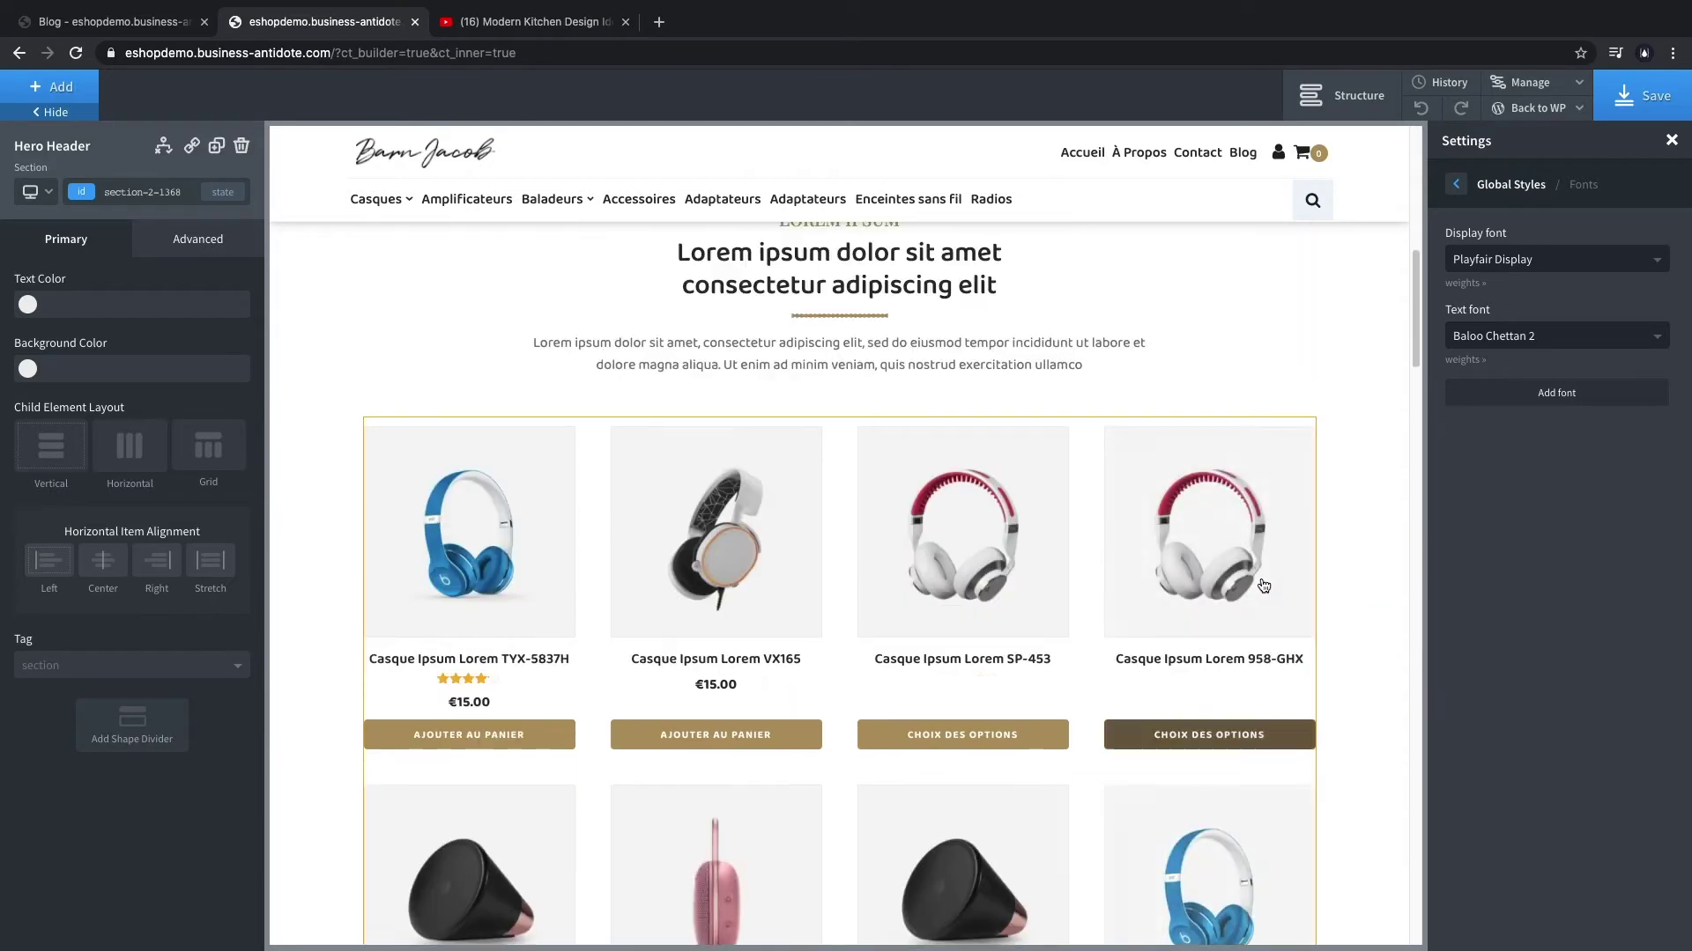
pyautogui.scroll(10, 1263, 586)
pyautogui.click(1652, 104)
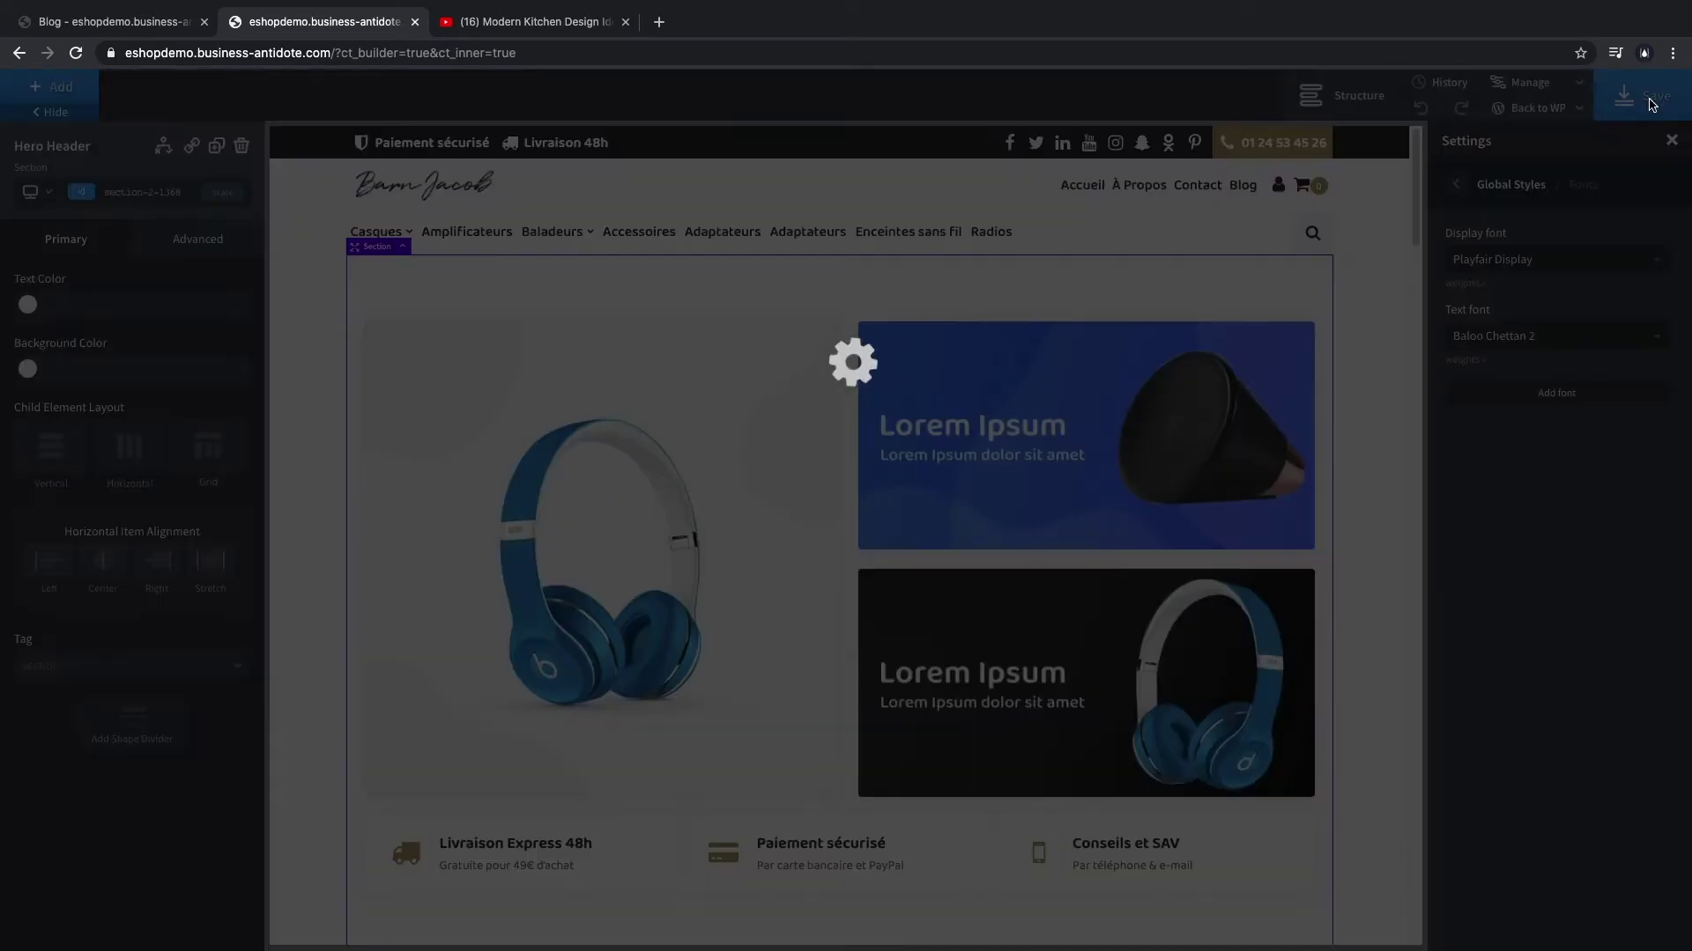
pyautogui.click(1537, 108)
# - View and reload the live homepage via Back to WP, then return to the builder tab
pyautogui.click(1515, 159)
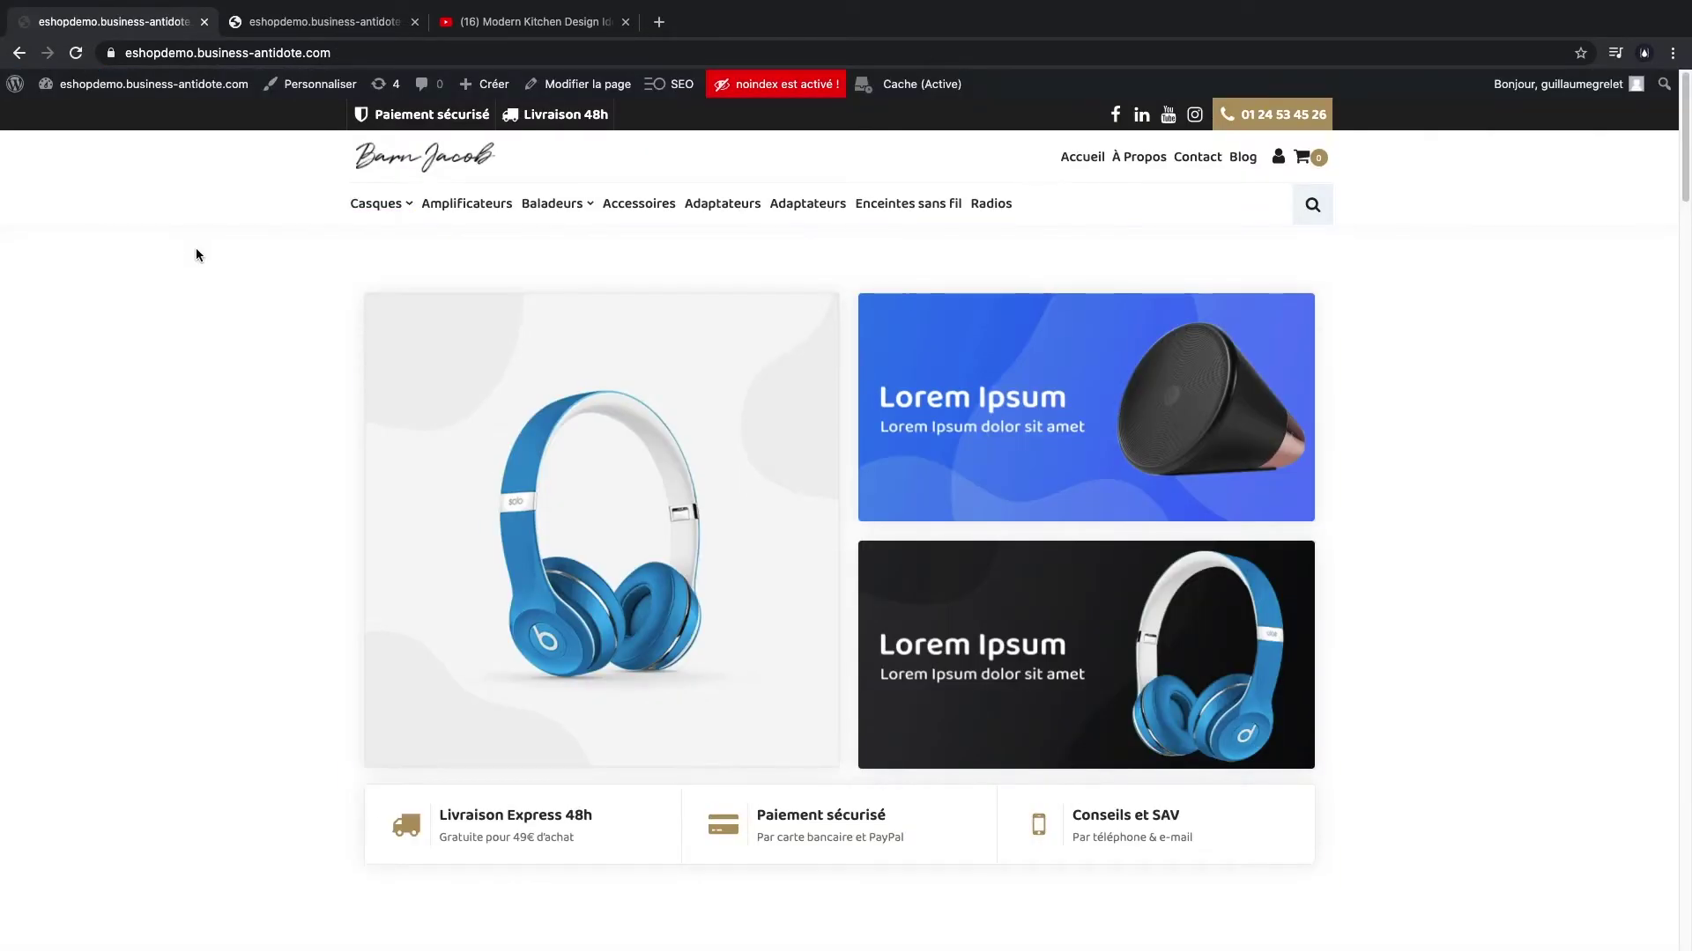
pyautogui.press('super+r')
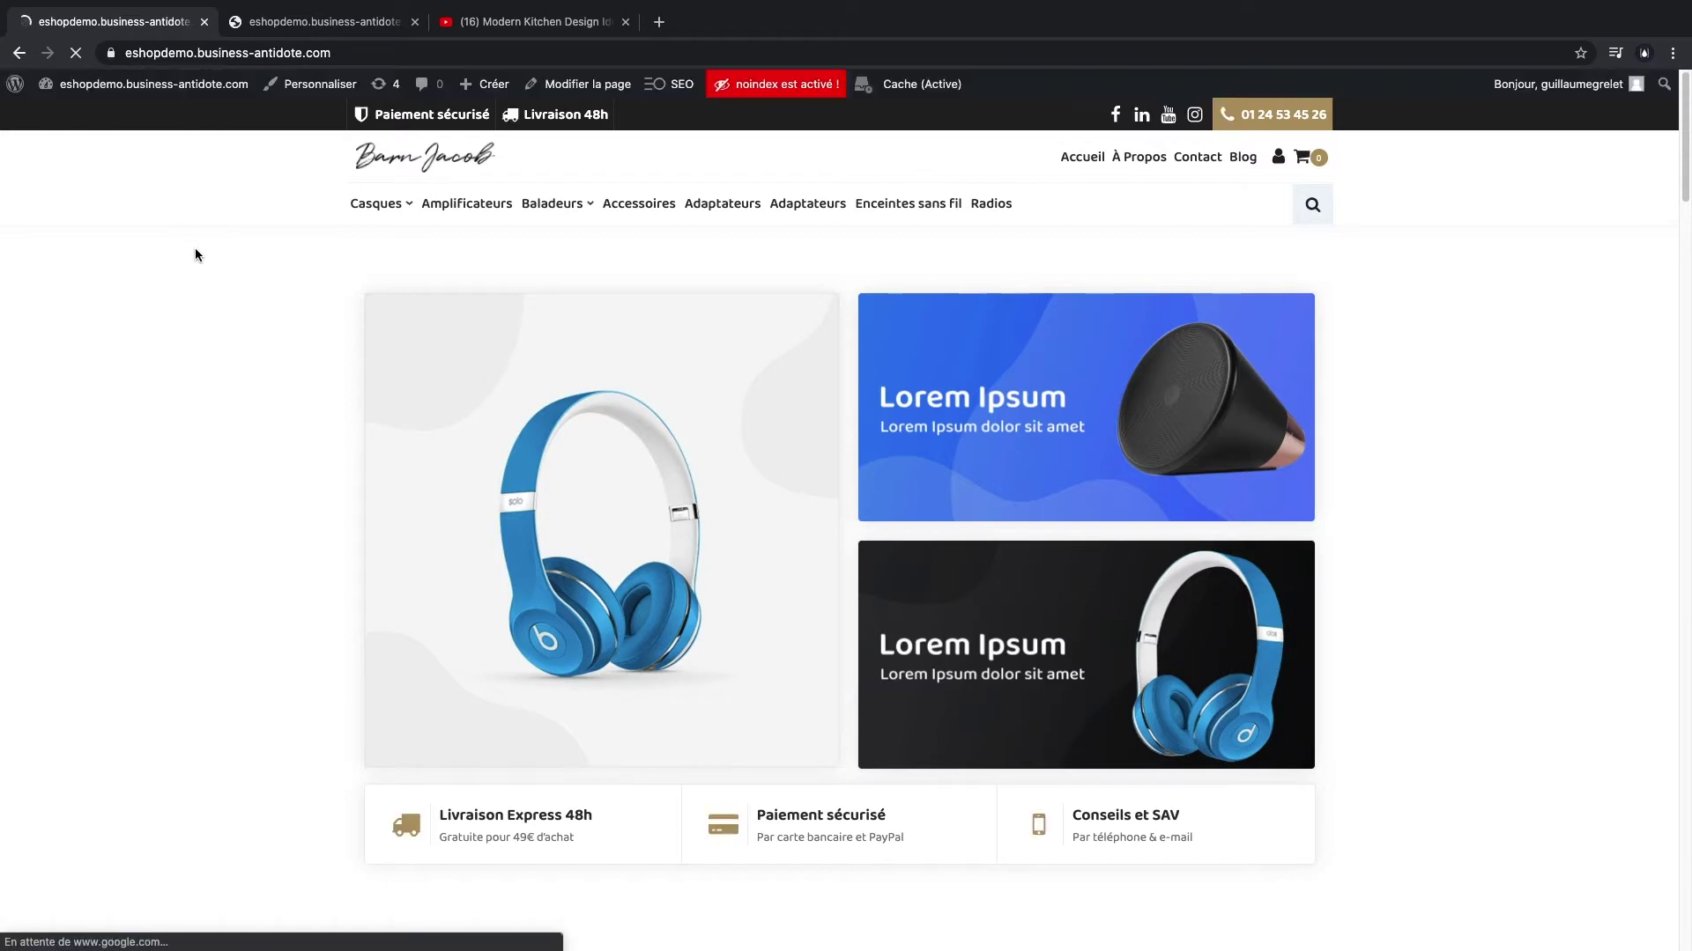
pyautogui.scroll(-15, 317, 382)
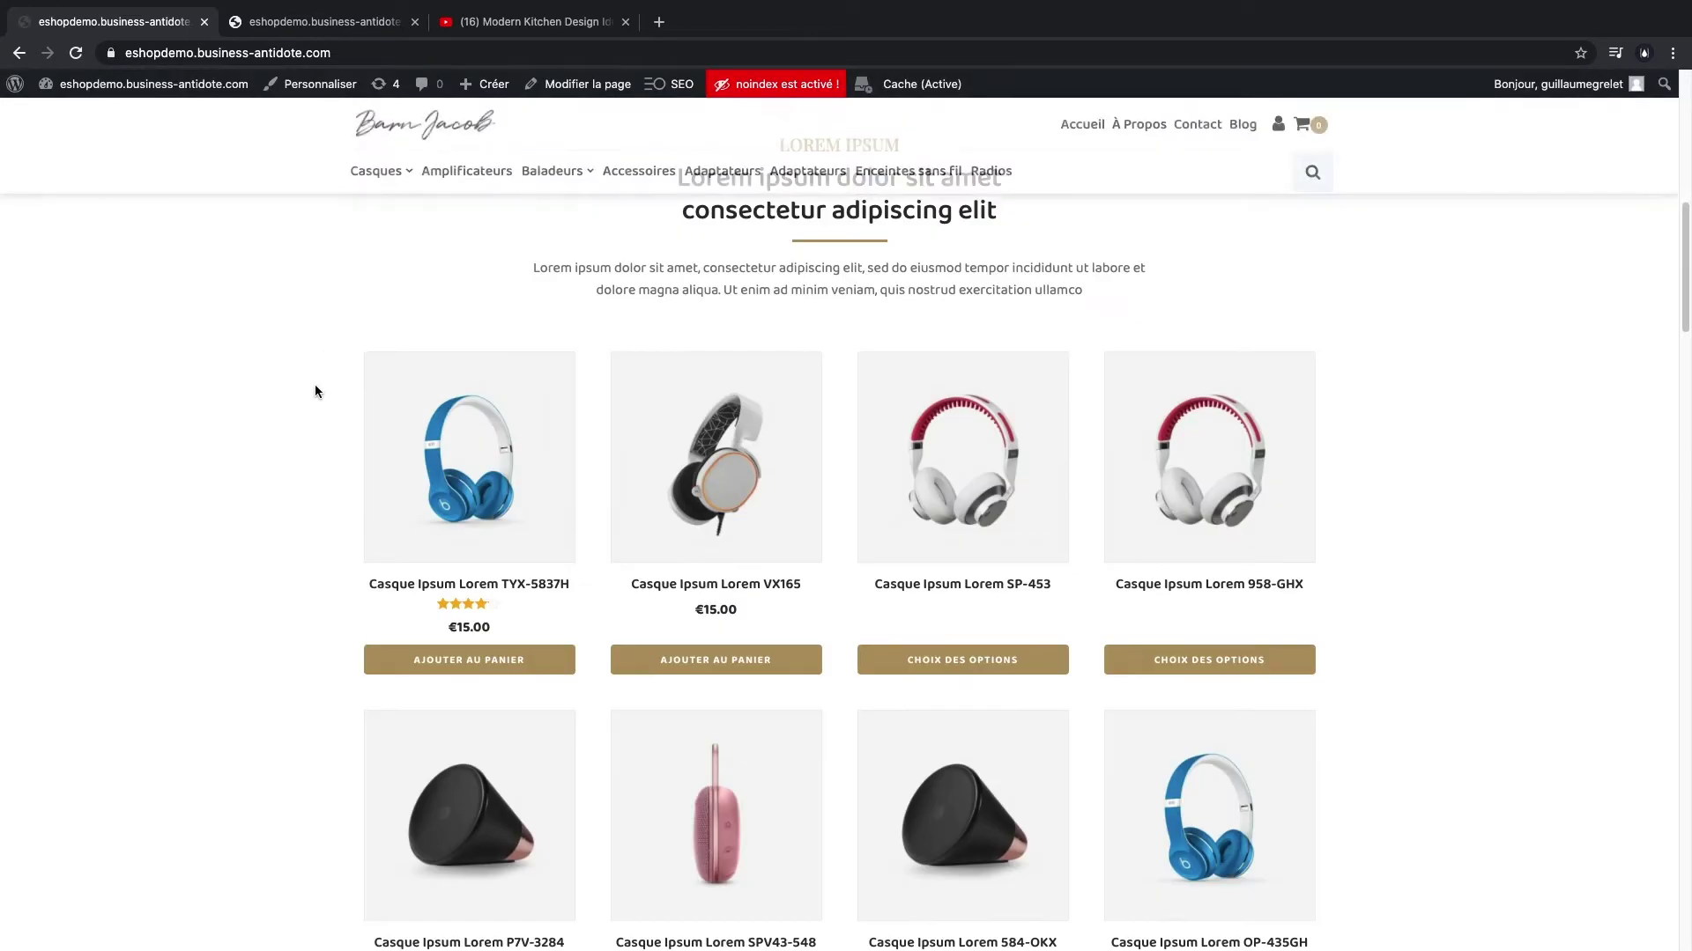
pyautogui.scroll(15, 302, 366)
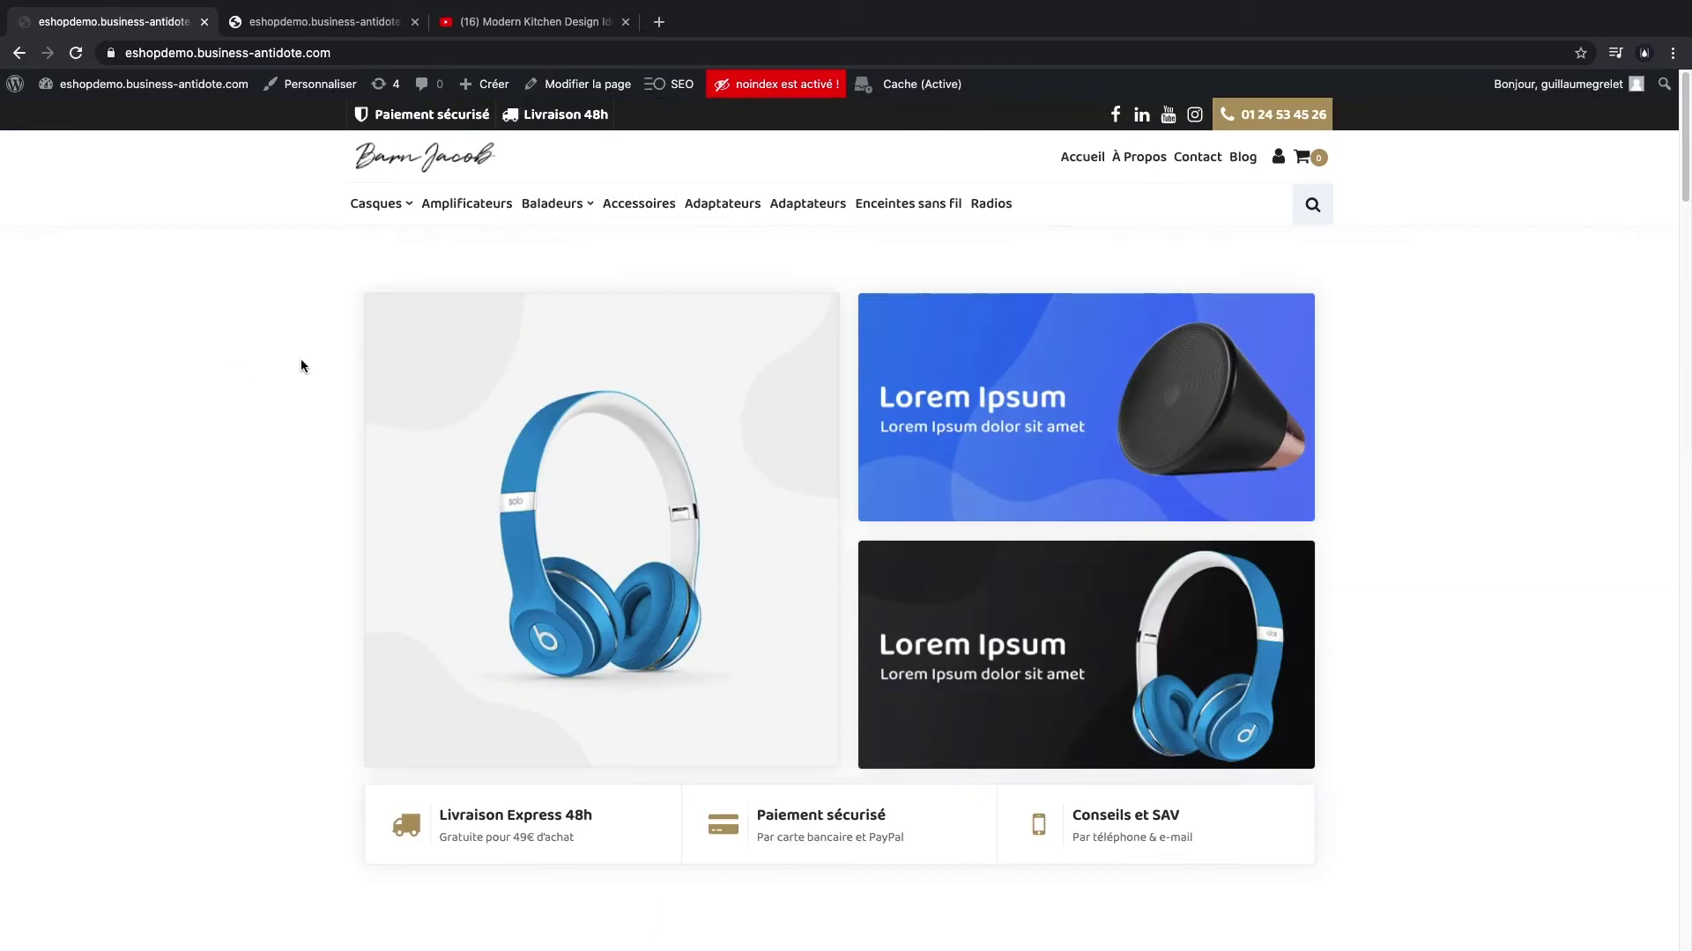
pyautogui.click(350, 24)
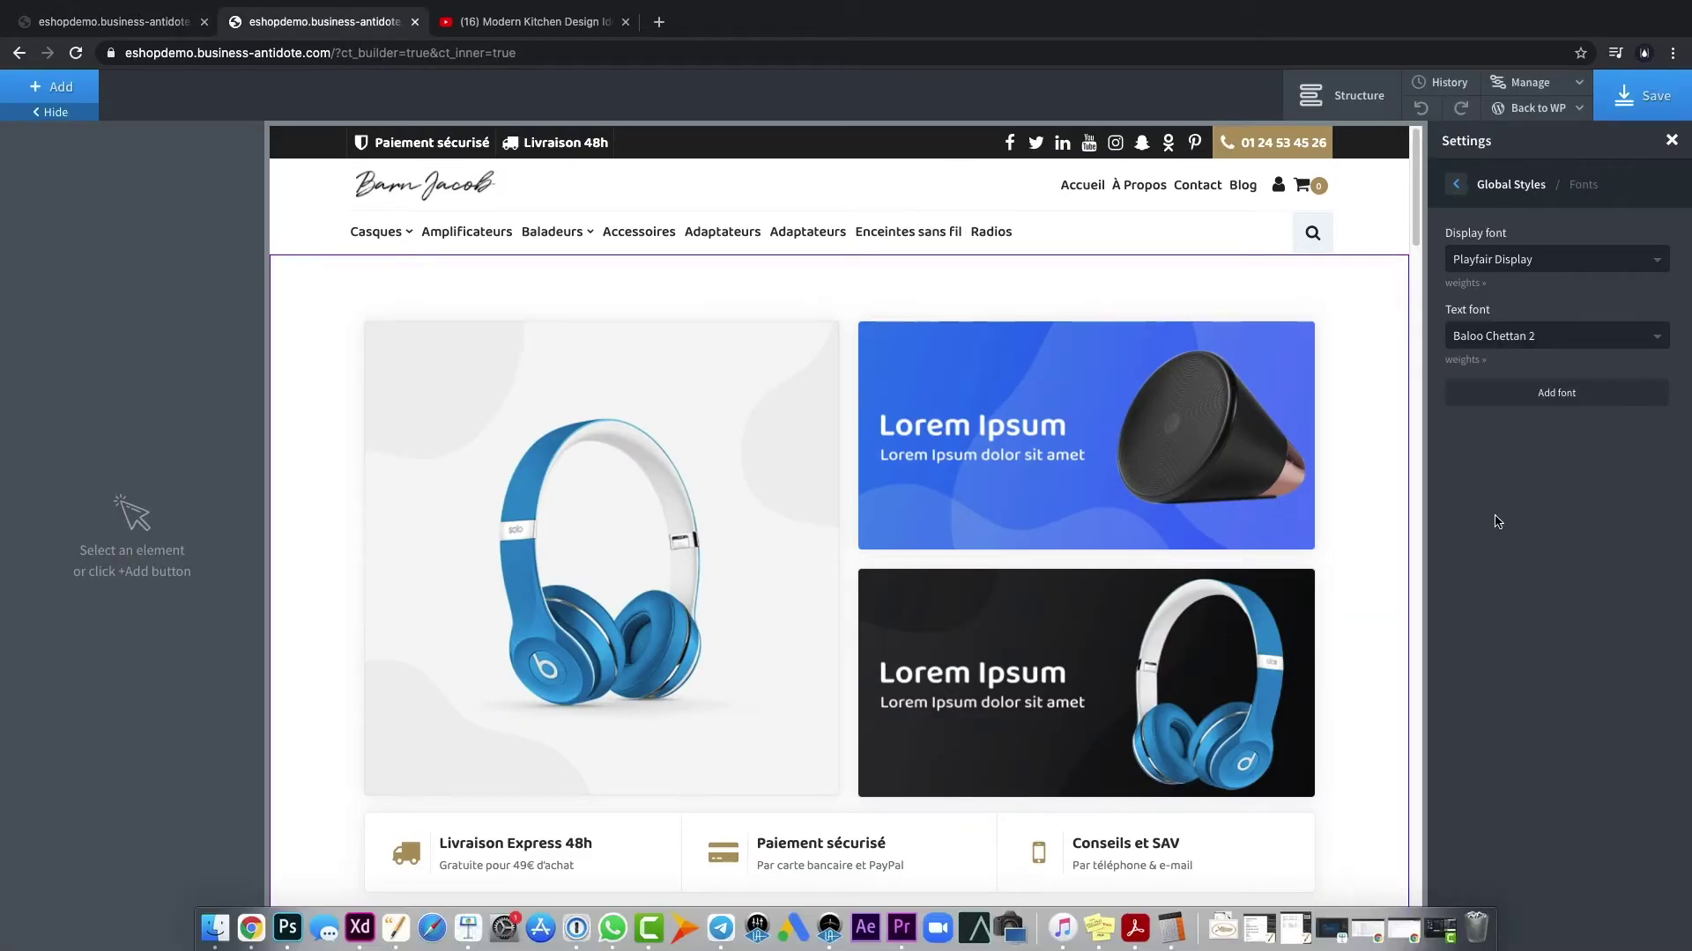
pyautogui.scroll(-2, 766, 361)
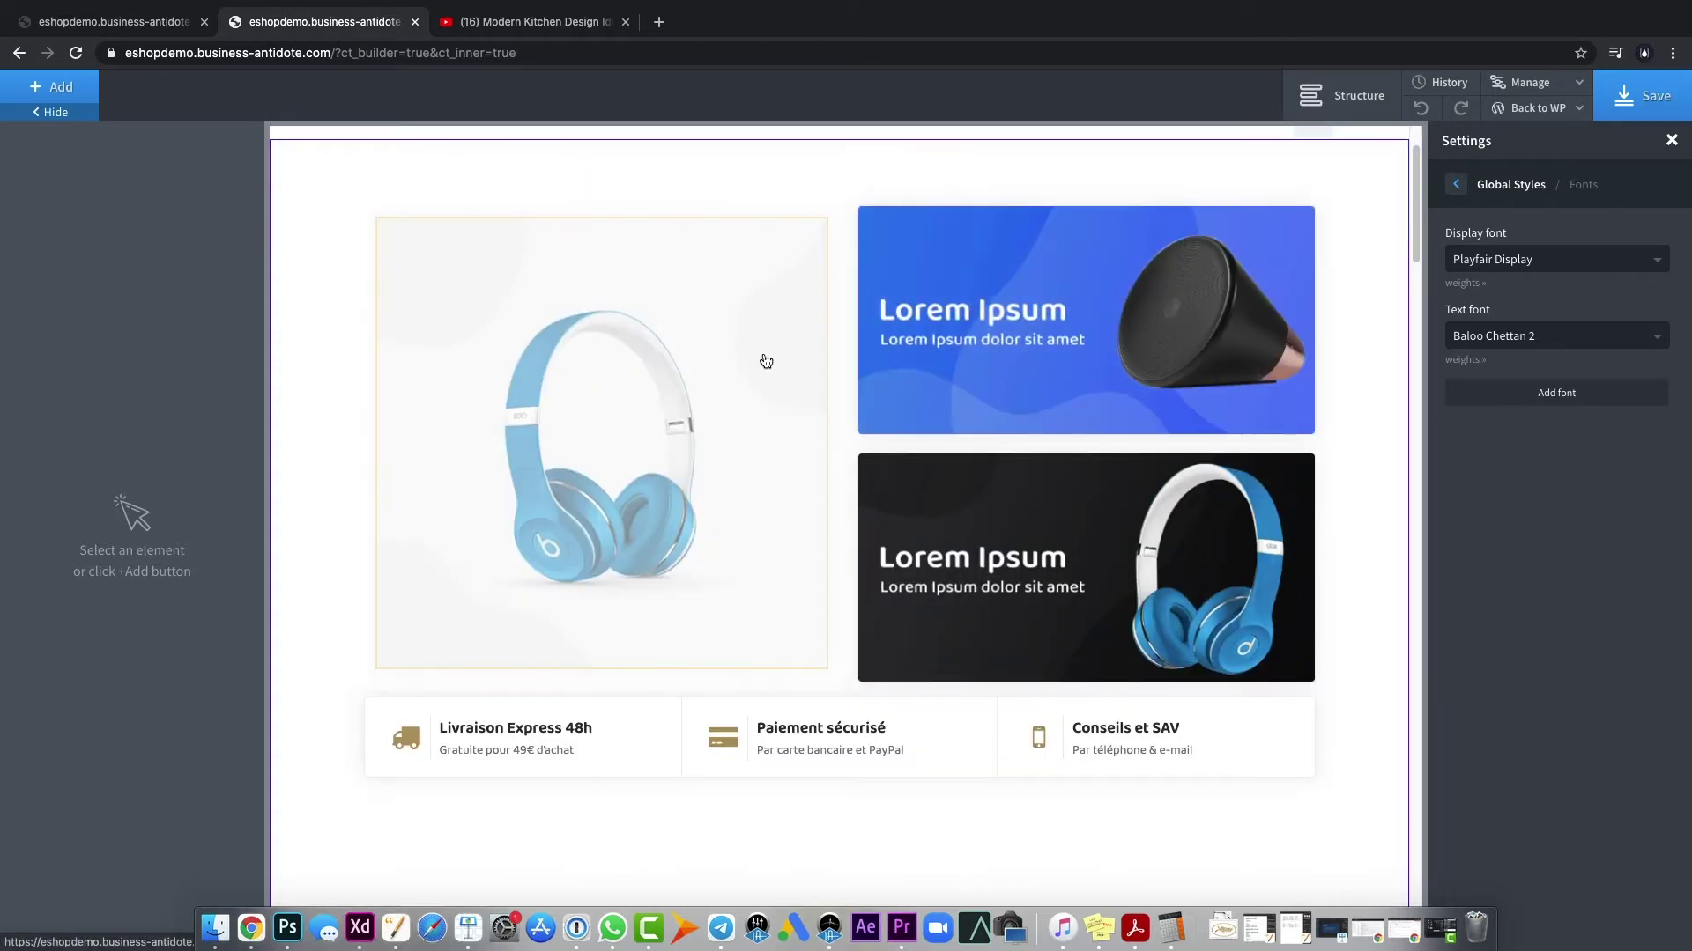
pyautogui.scroll(2, 765, 361)
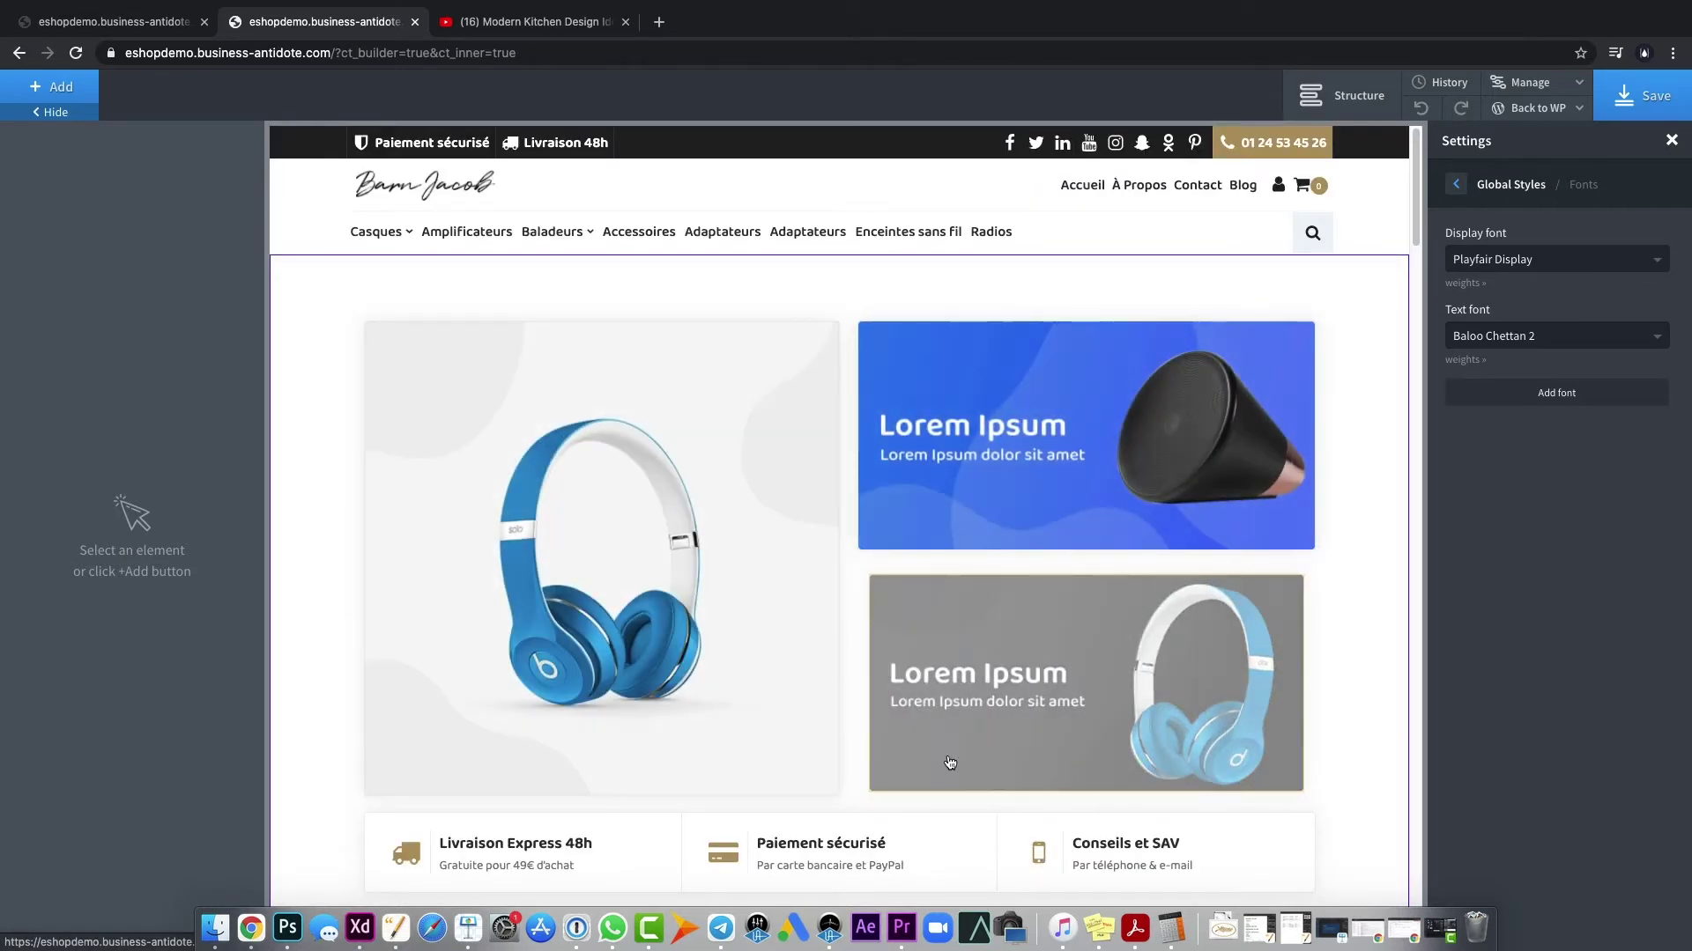
# - Upload banner-rectangle-A/B and banner-square-A, and put the Fête des mères image on the large banner
pyautogui.click(582, 546)
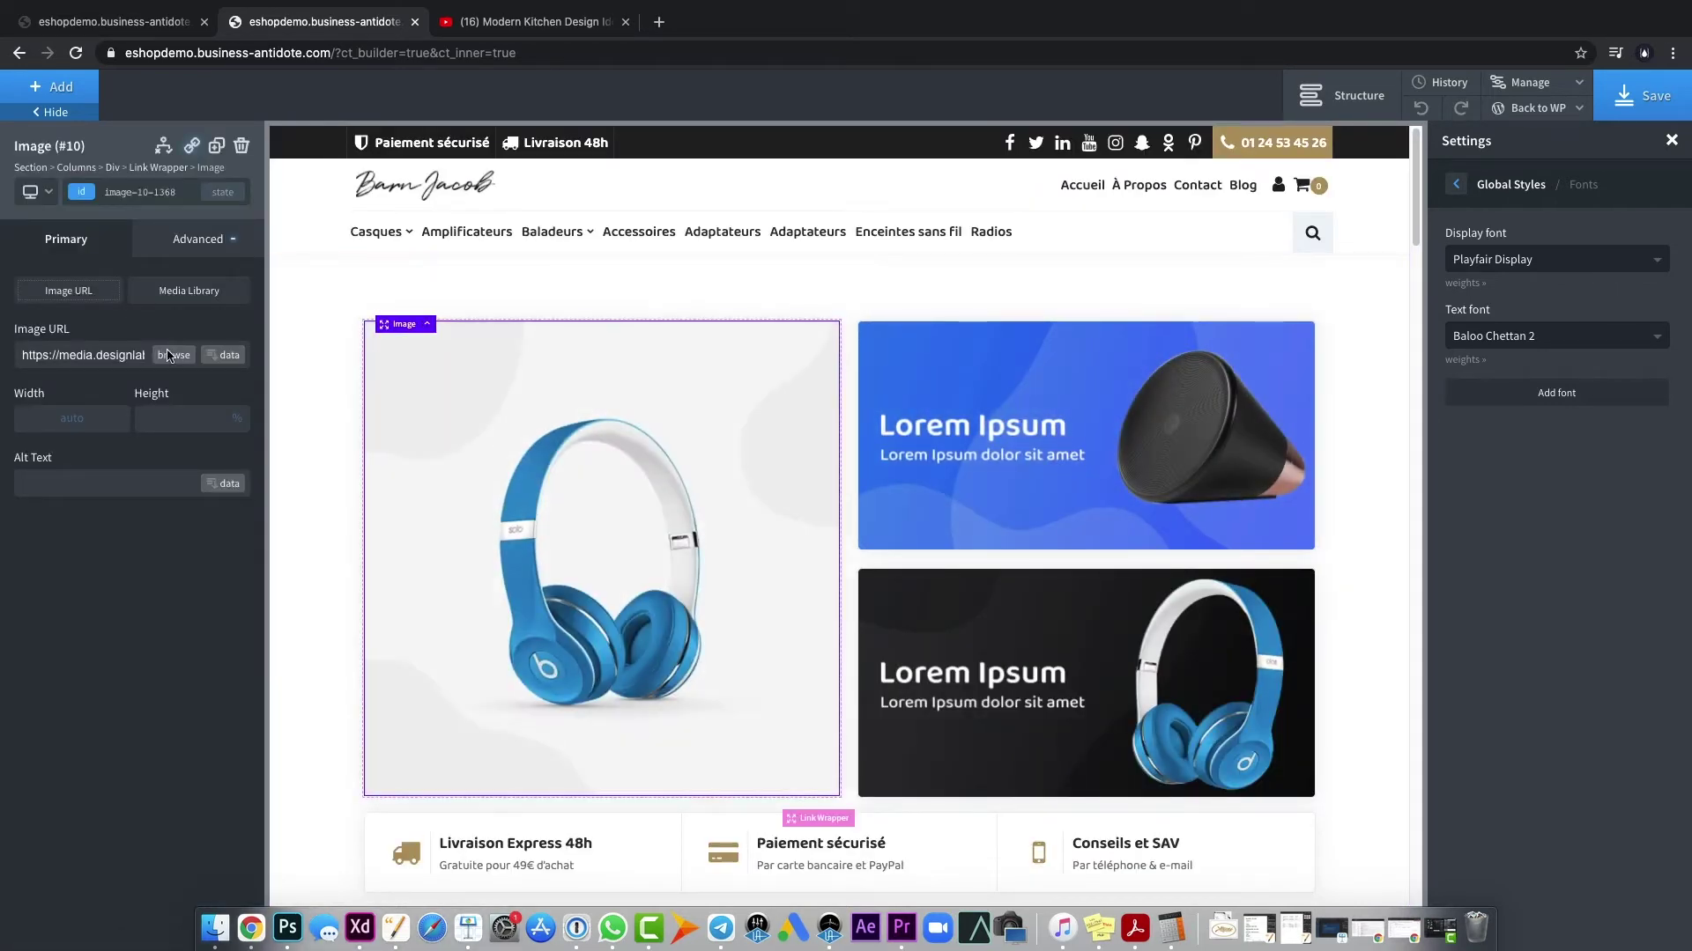
pyautogui.click(173, 355)
pyautogui.click(132, 157)
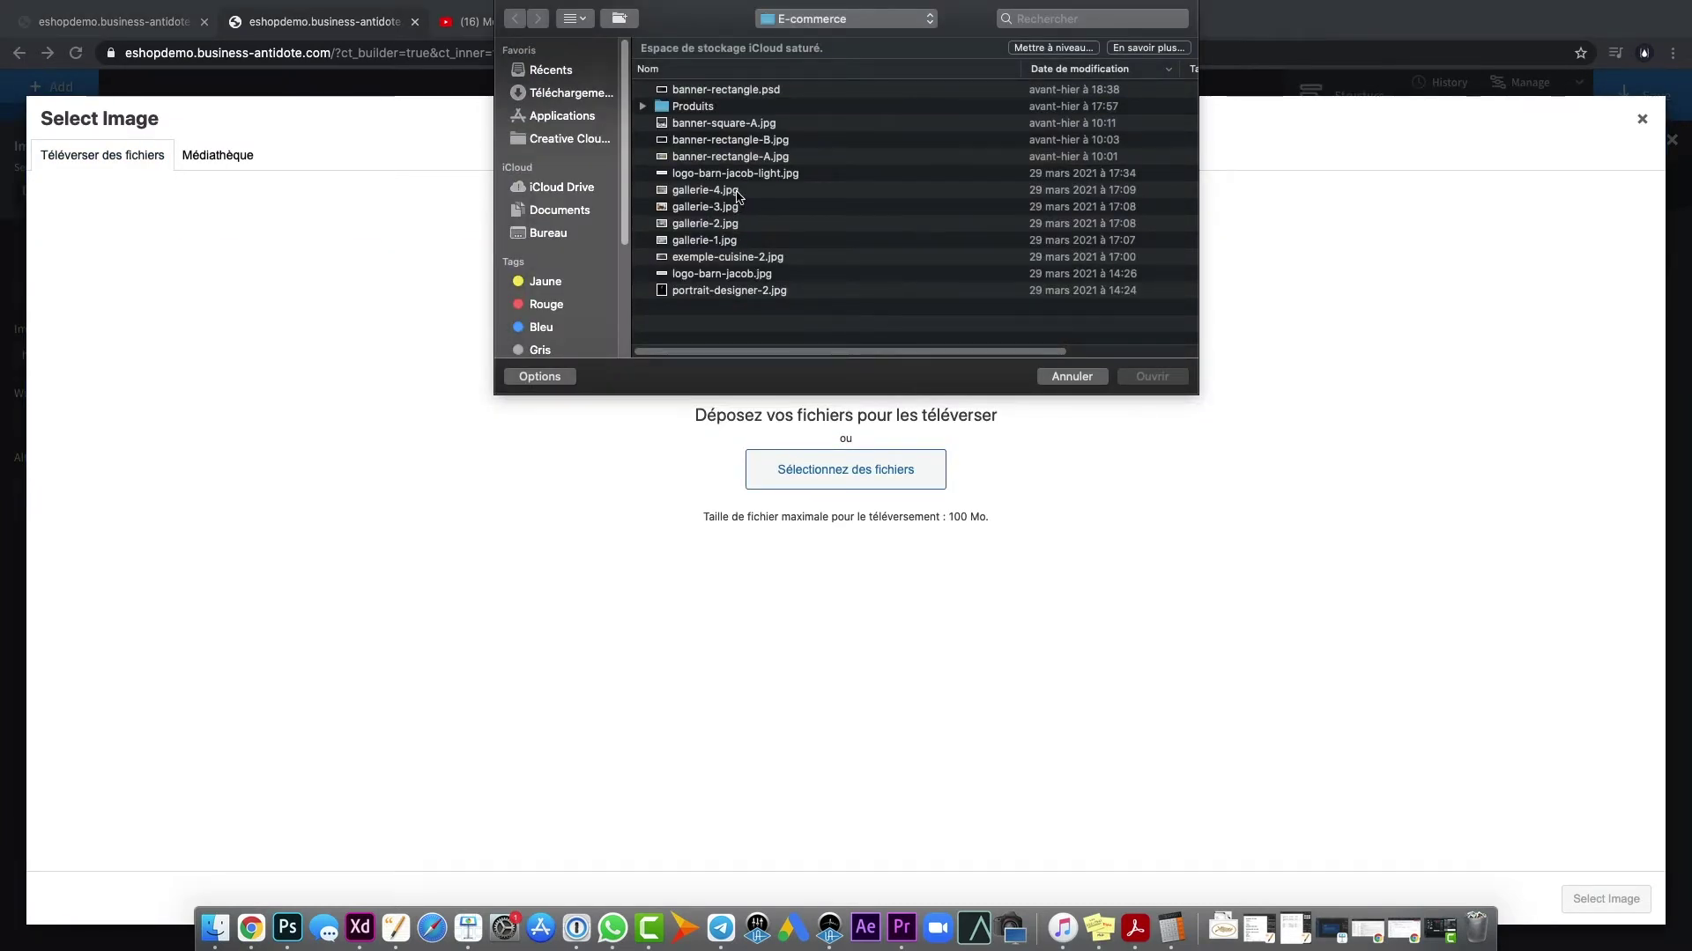
pyautogui.click(749, 141)
pyautogui.keyDown('shift'); pyautogui.click(750, 158); pyautogui.keyUp('shift')
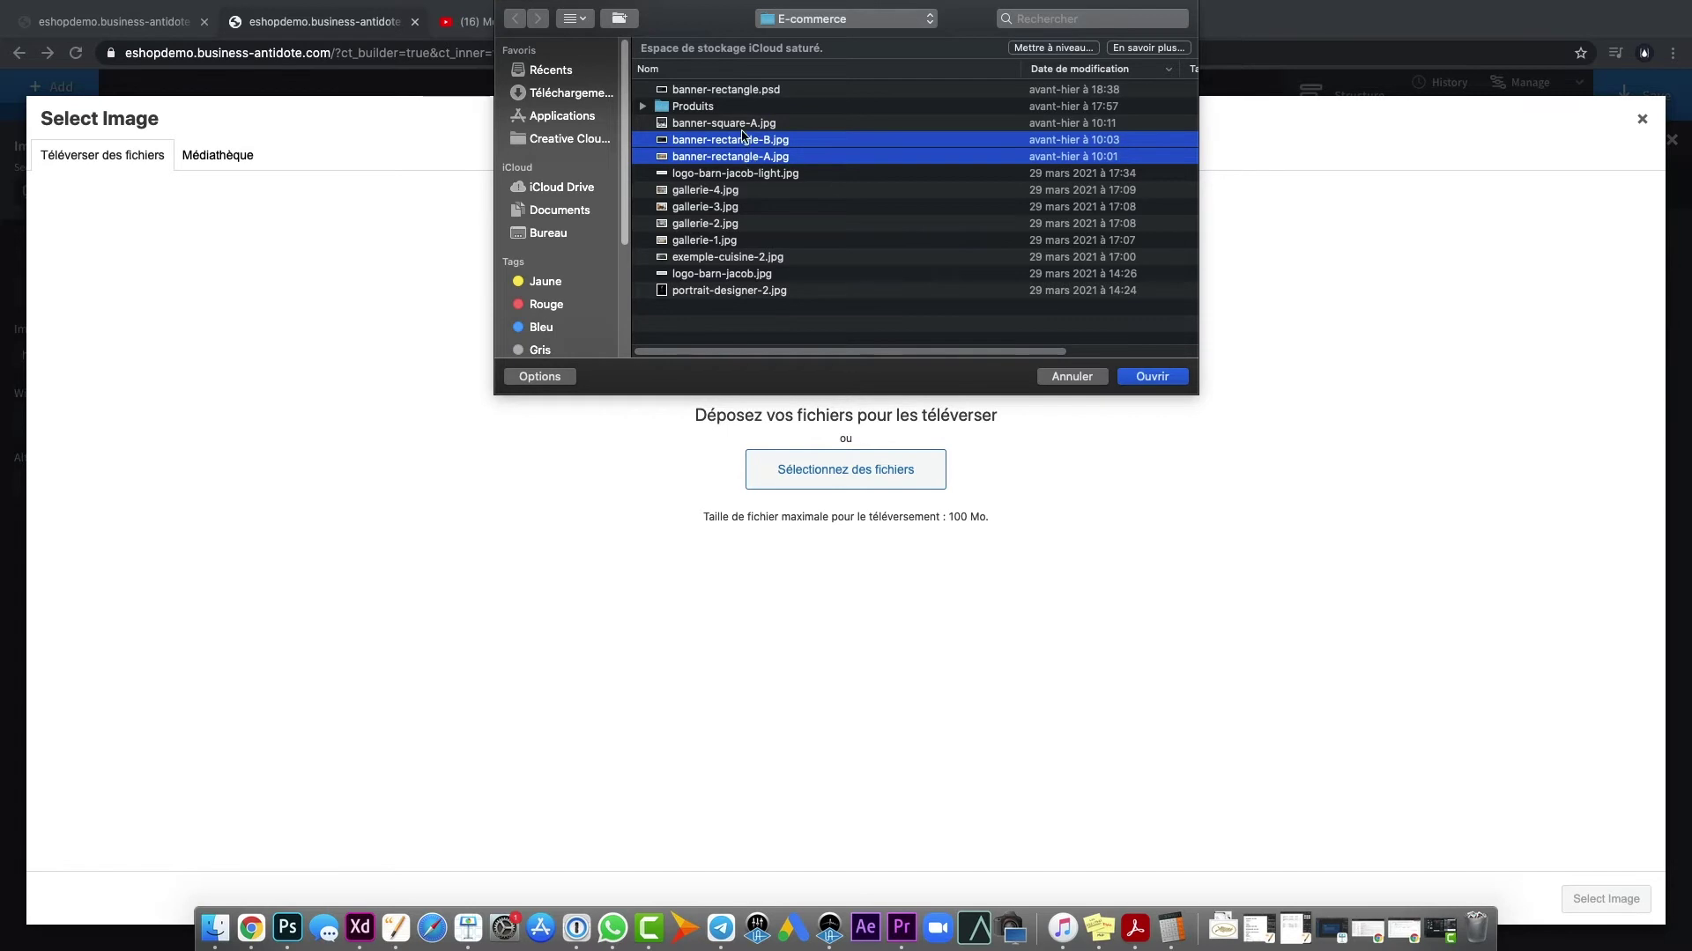
pyautogui.keyDown('shift'); pyautogui.click(742, 124); pyautogui.keyUp('shift')
pyautogui.click(1151, 376)
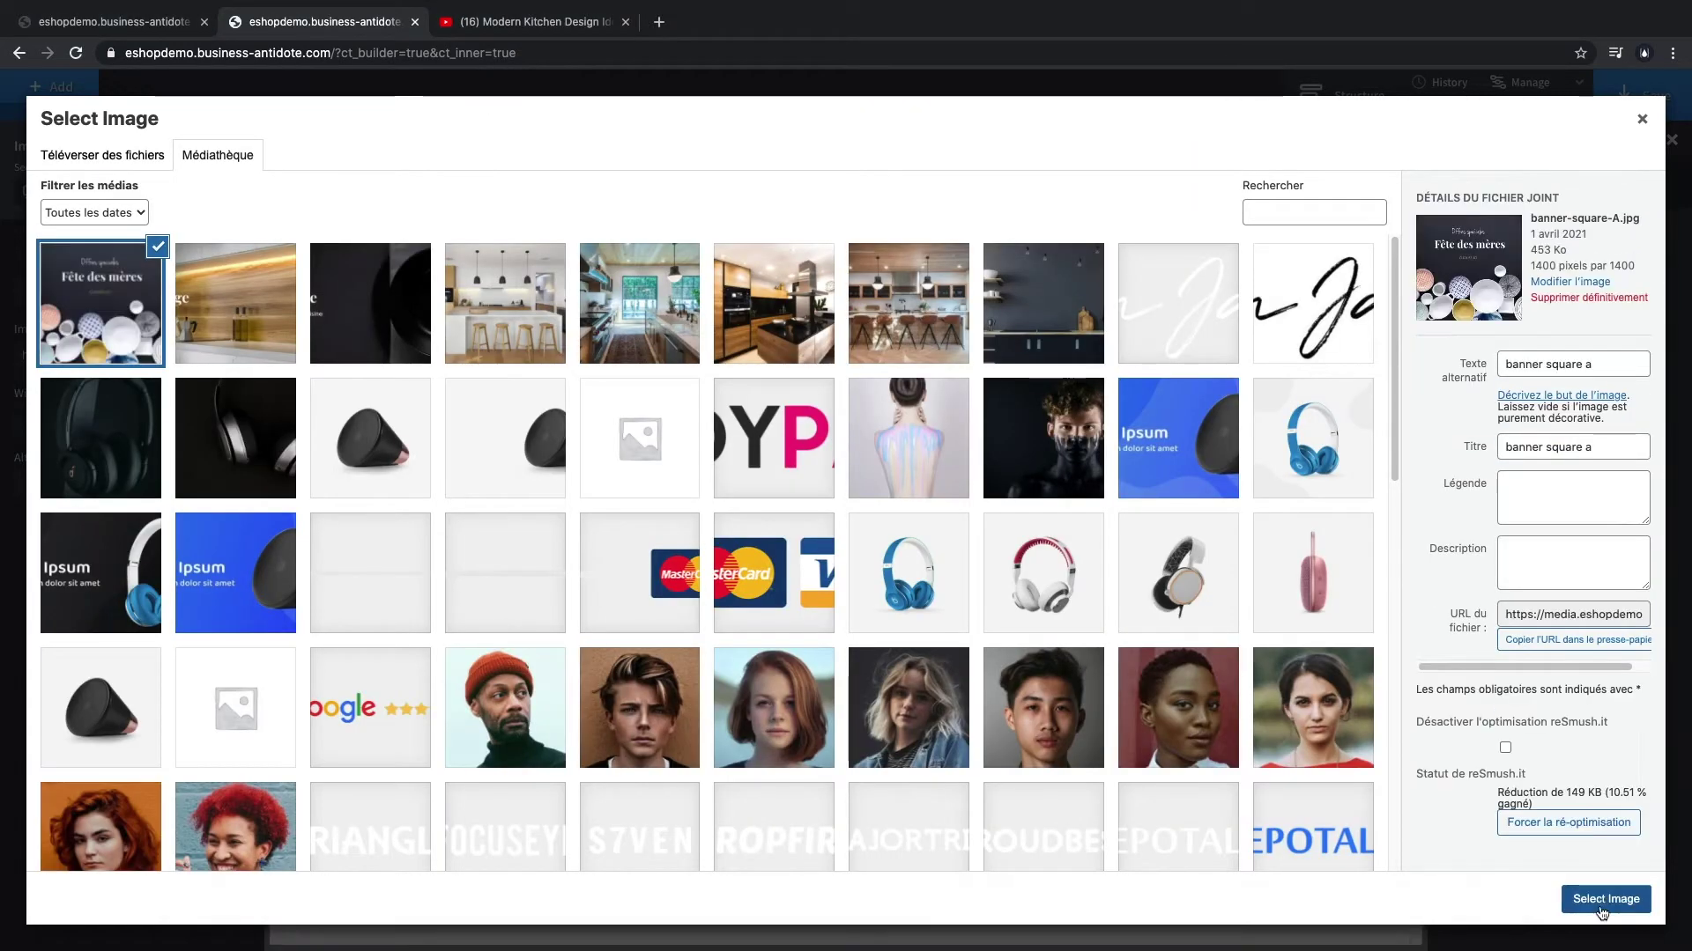
pyautogui.click(1601, 913)
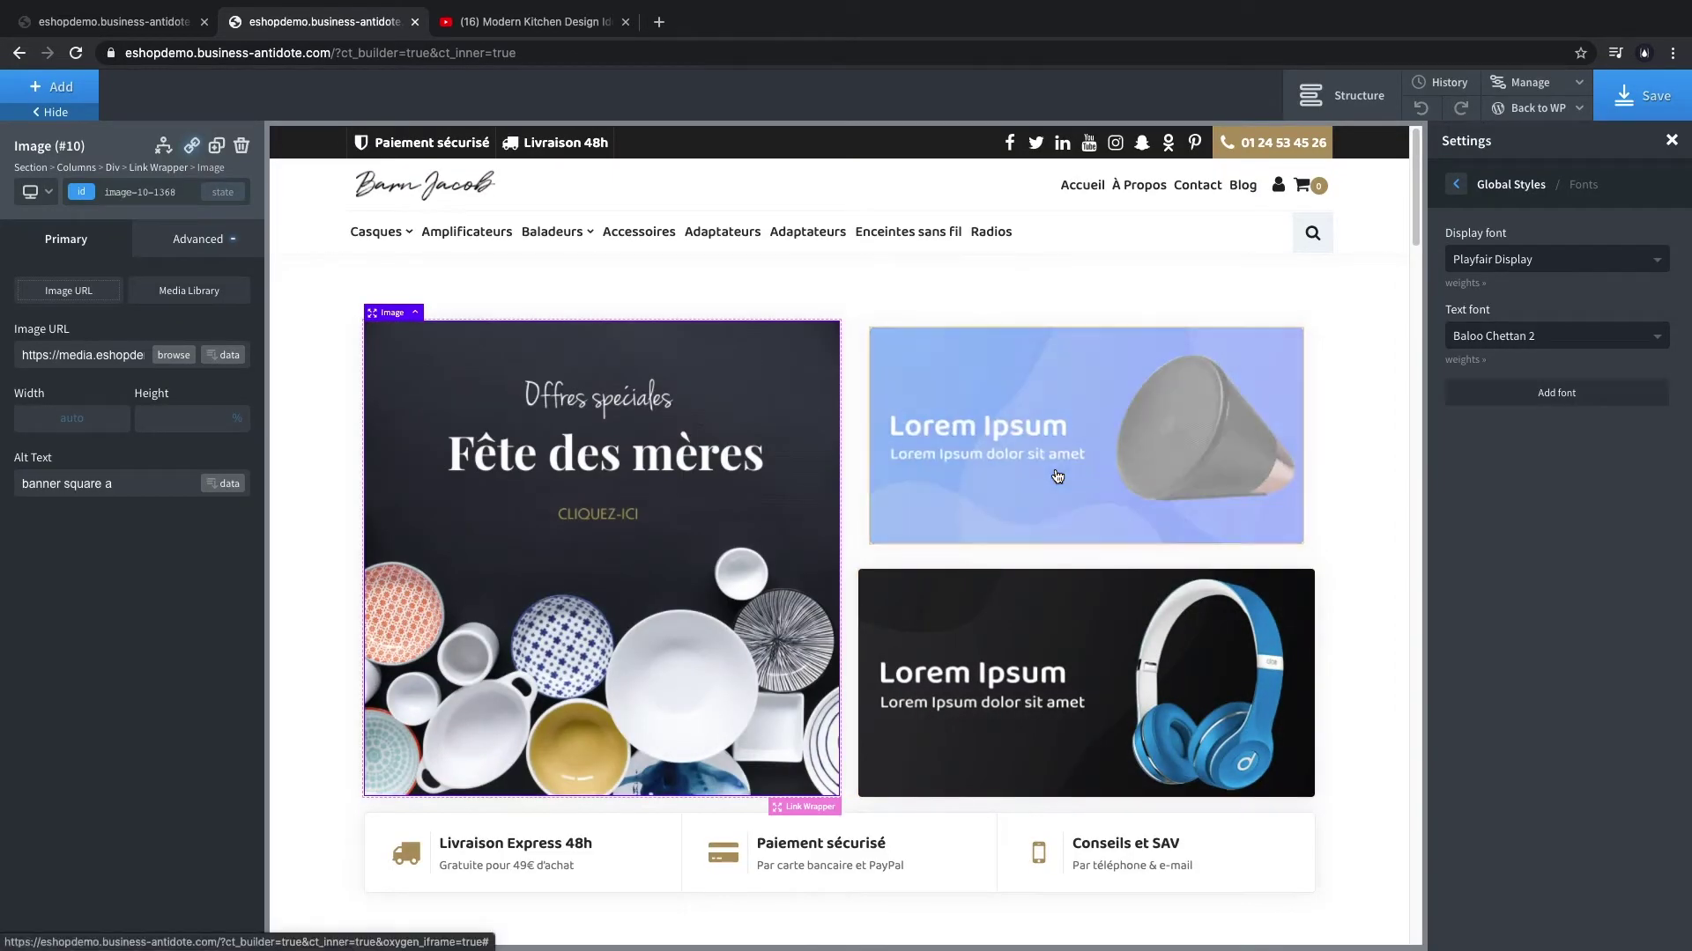
# - Replace the speaker and headphones banners with the wood kitchen and dark plate photos
pyautogui.click(1053, 468)
pyautogui.click(174, 355)
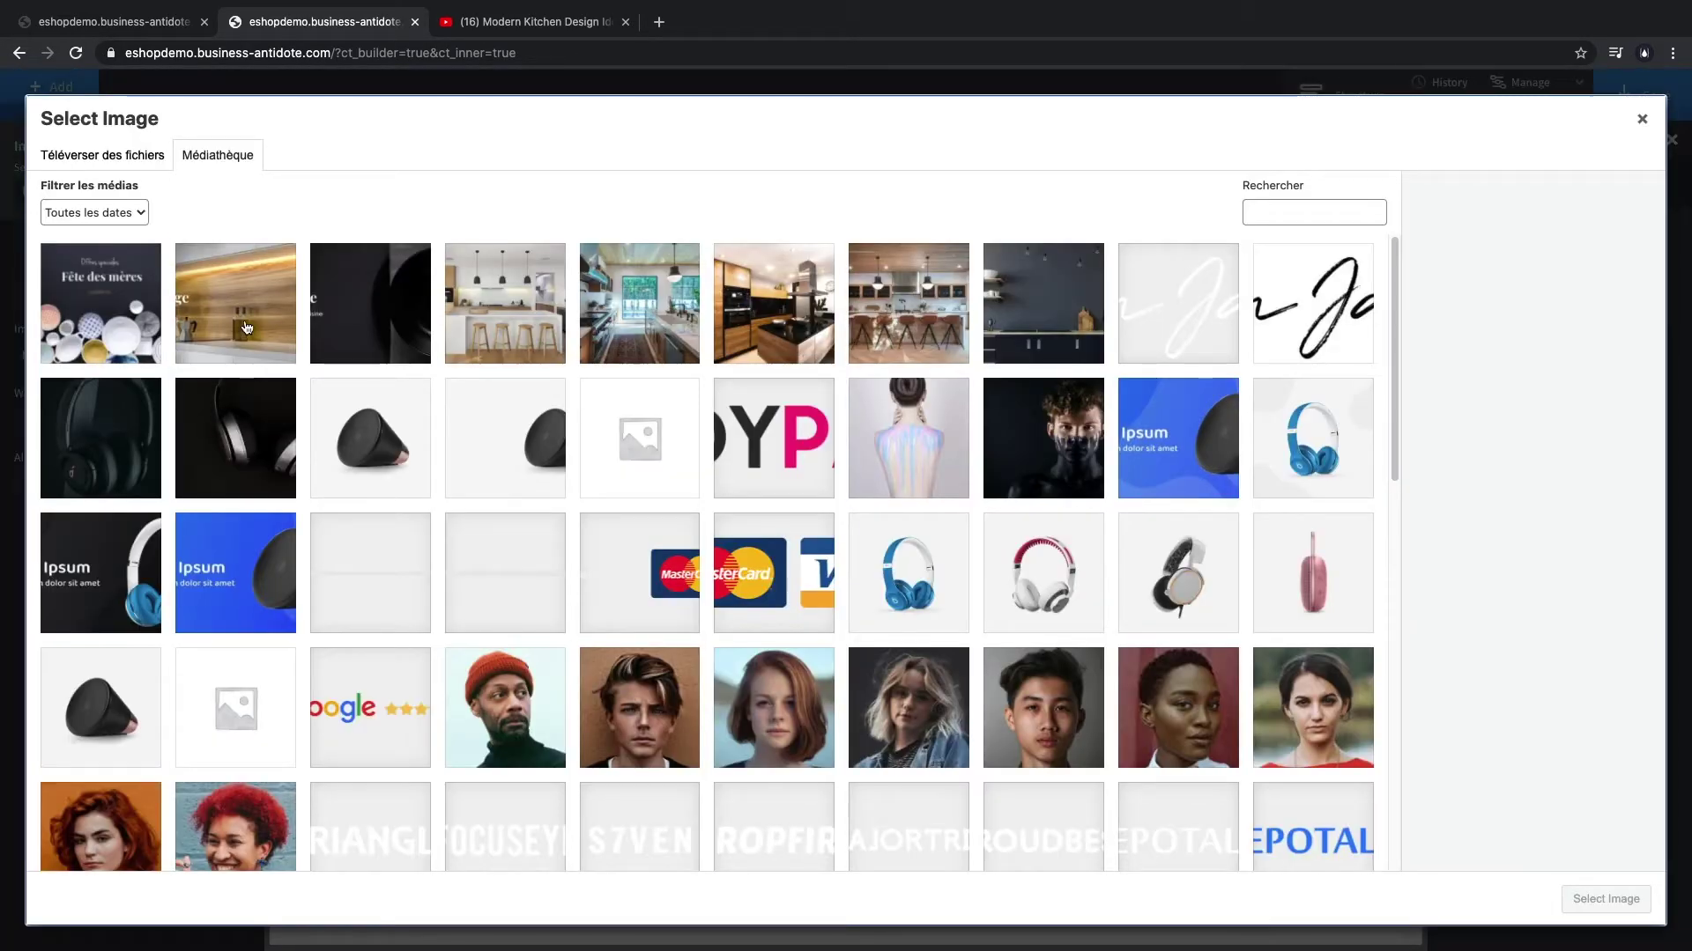
pyautogui.click(246, 329)
pyautogui.click(1583, 902)
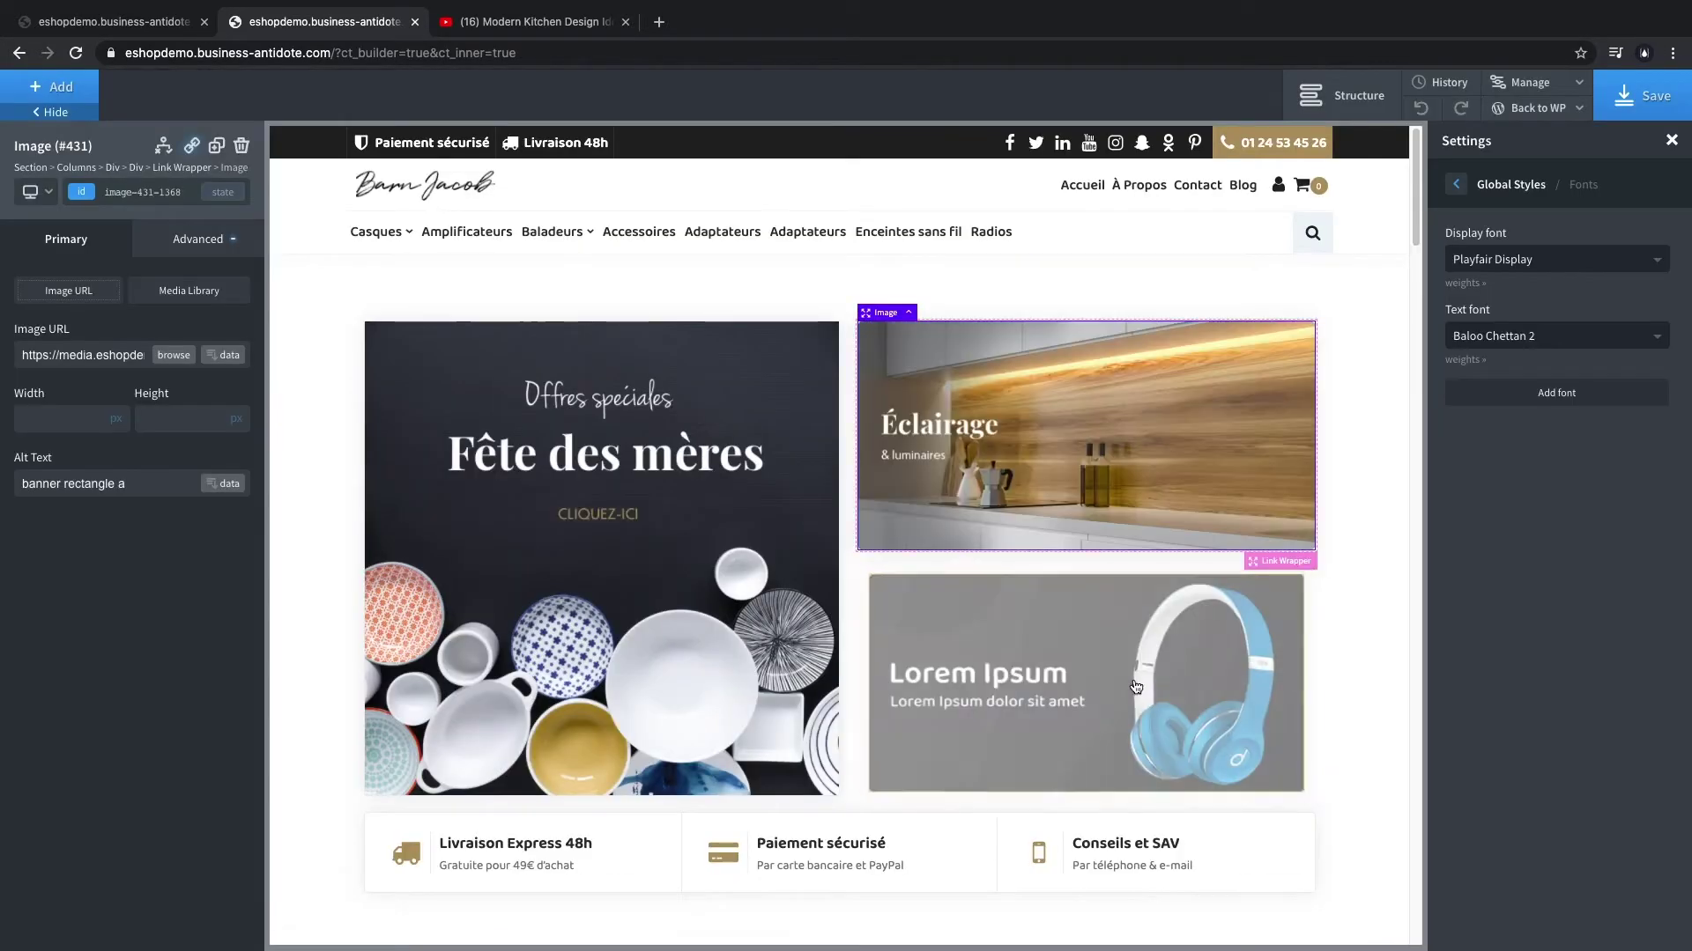
pyautogui.click(1040, 679)
pyautogui.click(172, 355)
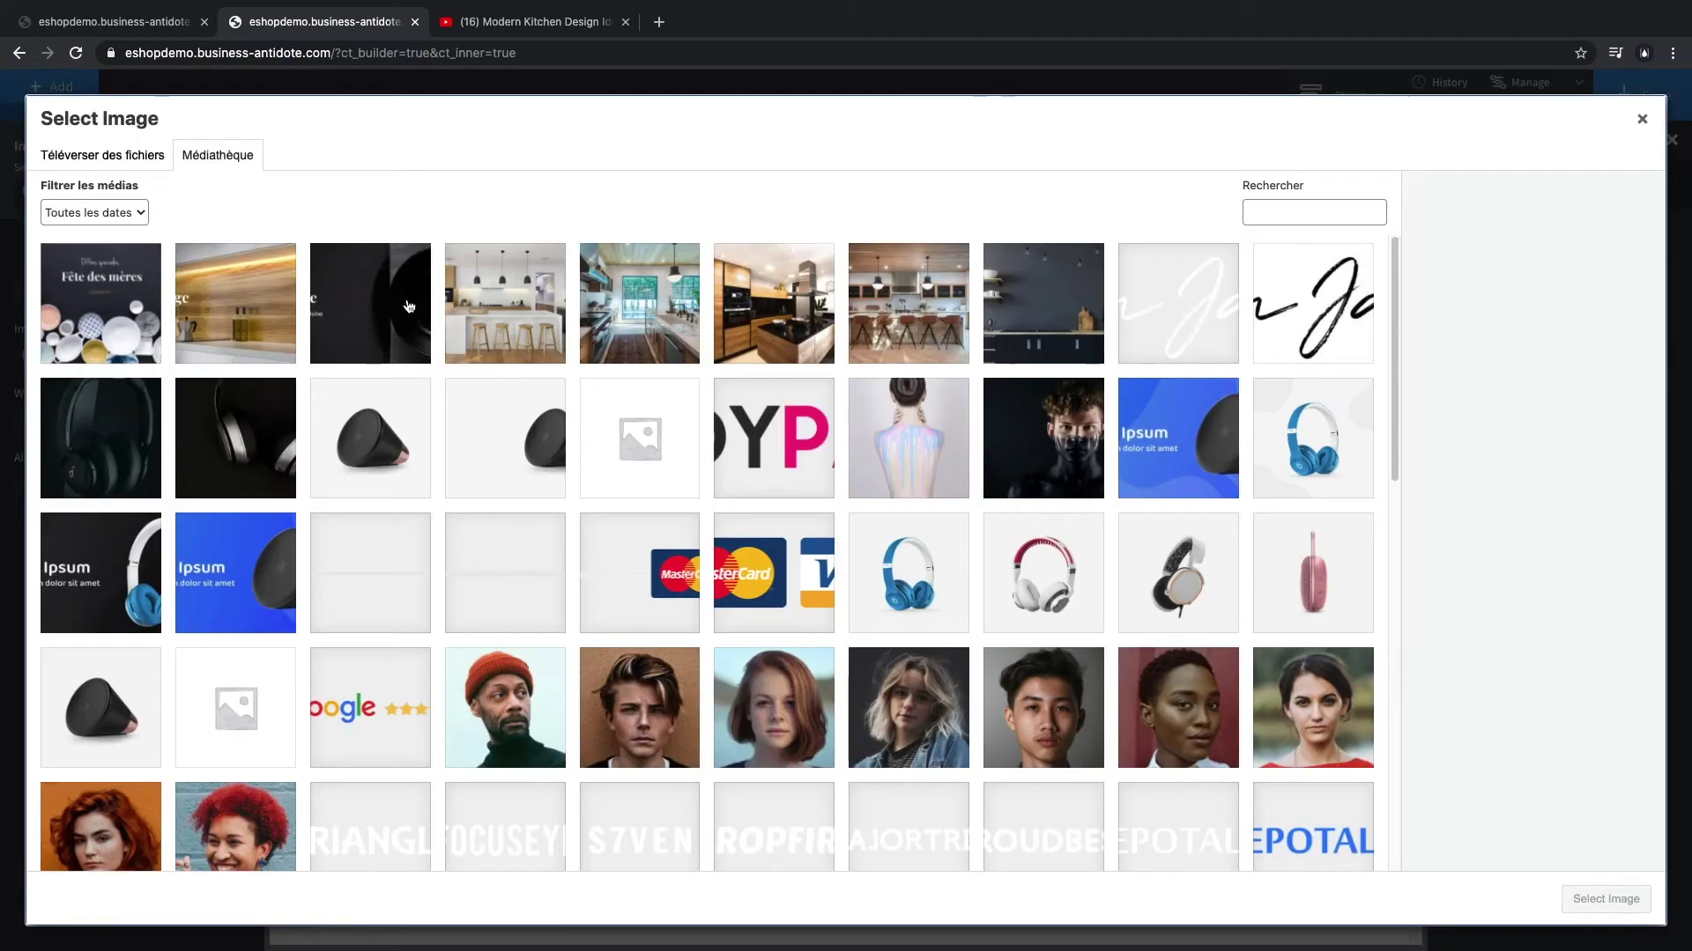
pyautogui.click(409, 305)
pyautogui.click(1605, 899)
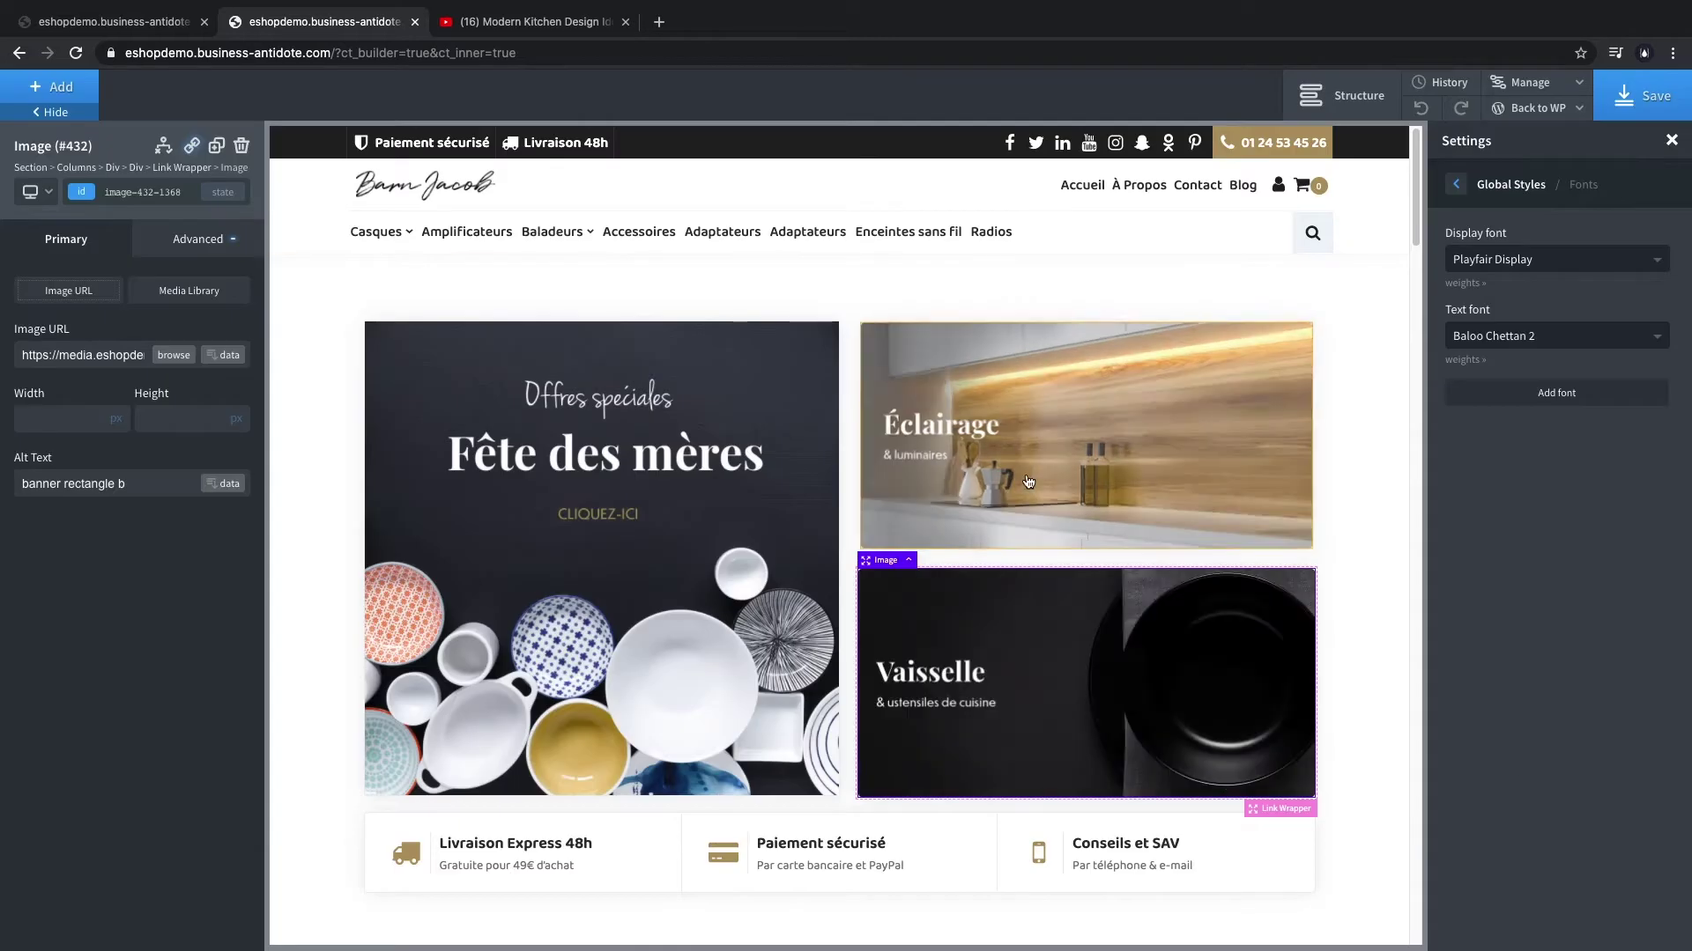
pyautogui.click(745, 518)
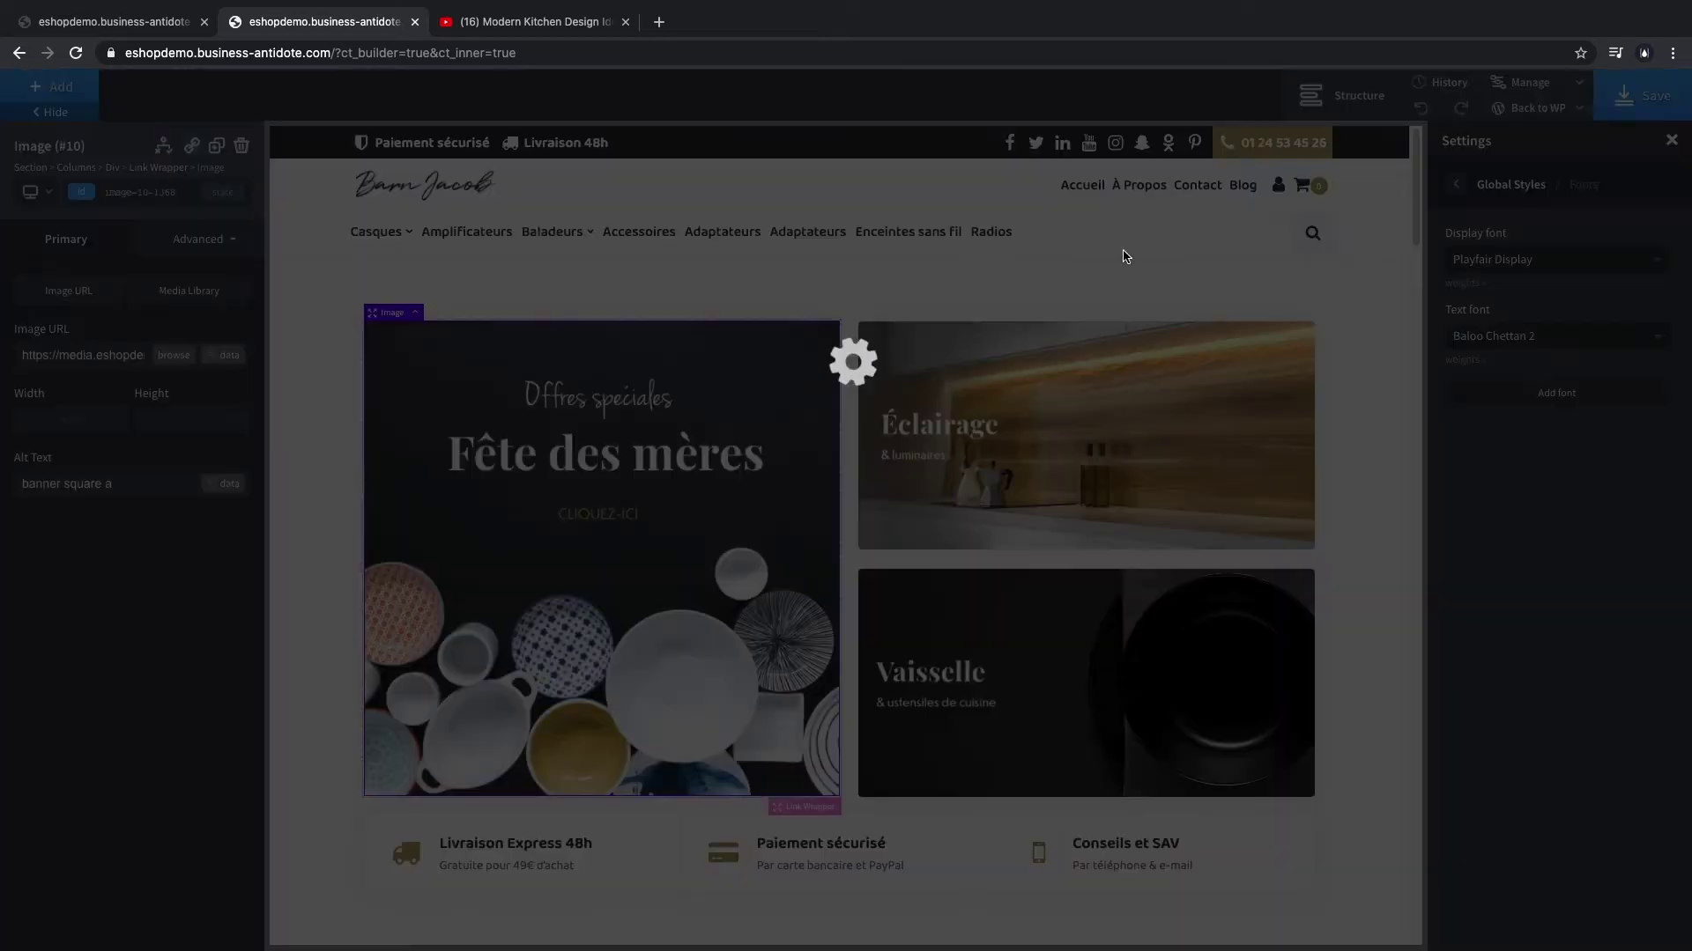
# - Reload the live homepage to check the kitchen banners, then show the builder's Structure panel
pyautogui.hotkey('ctrl', '1')
pyautogui.hotkey('ctrl', 'r')
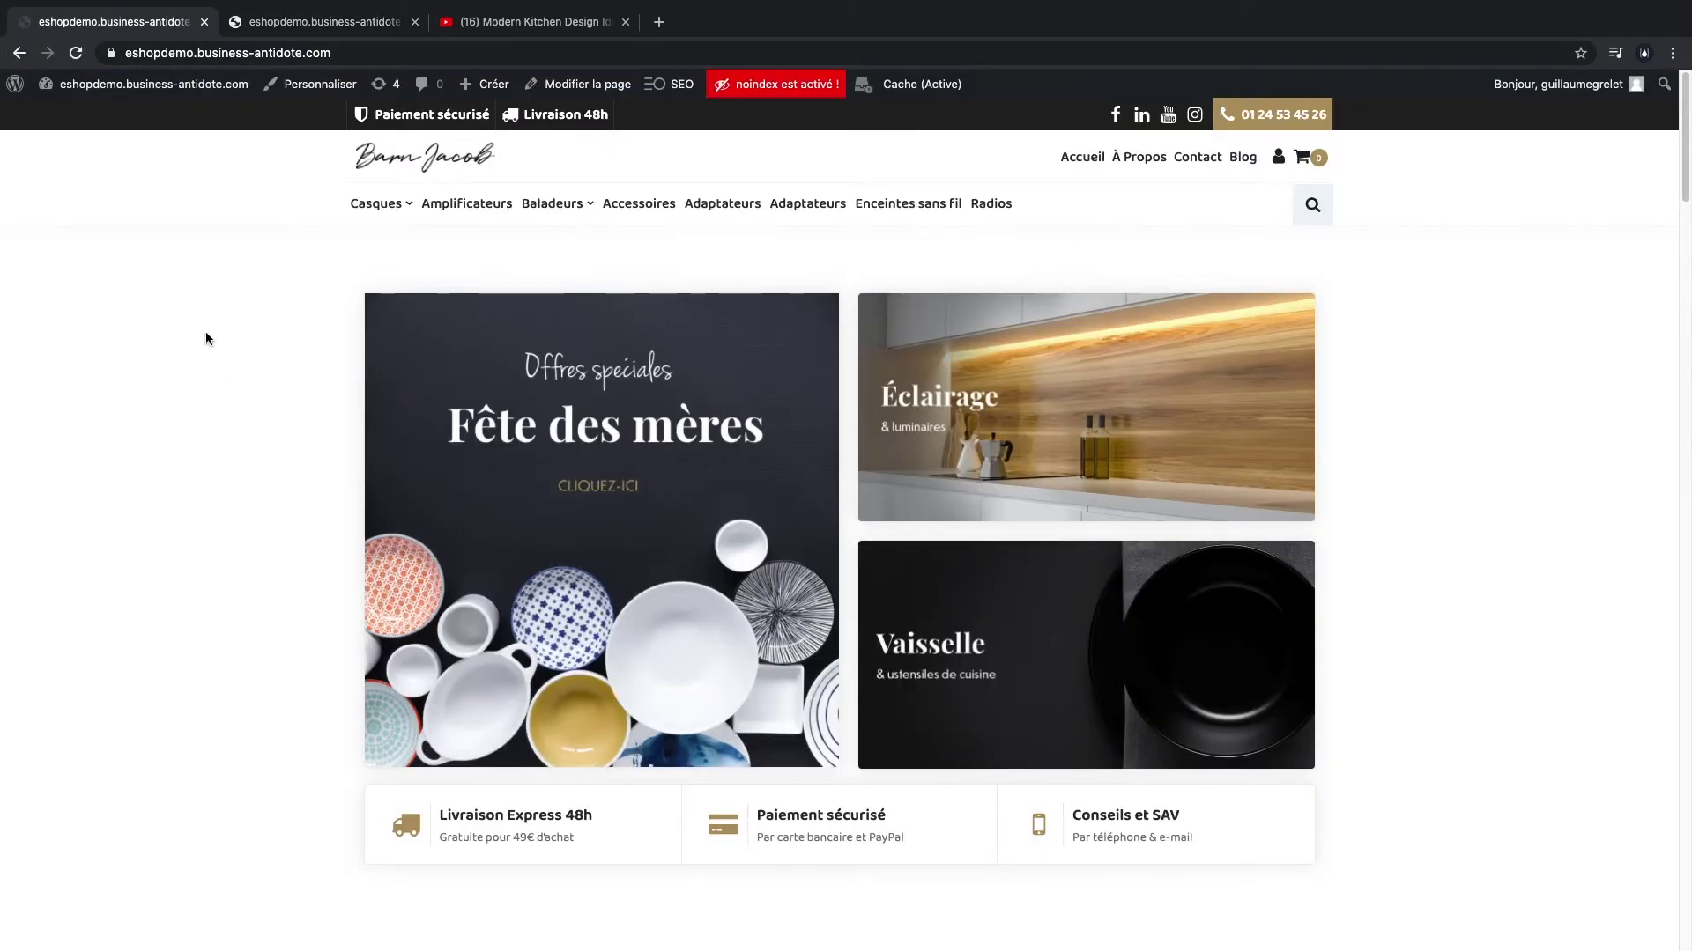
pyautogui.hotkey('ctrl', '2')
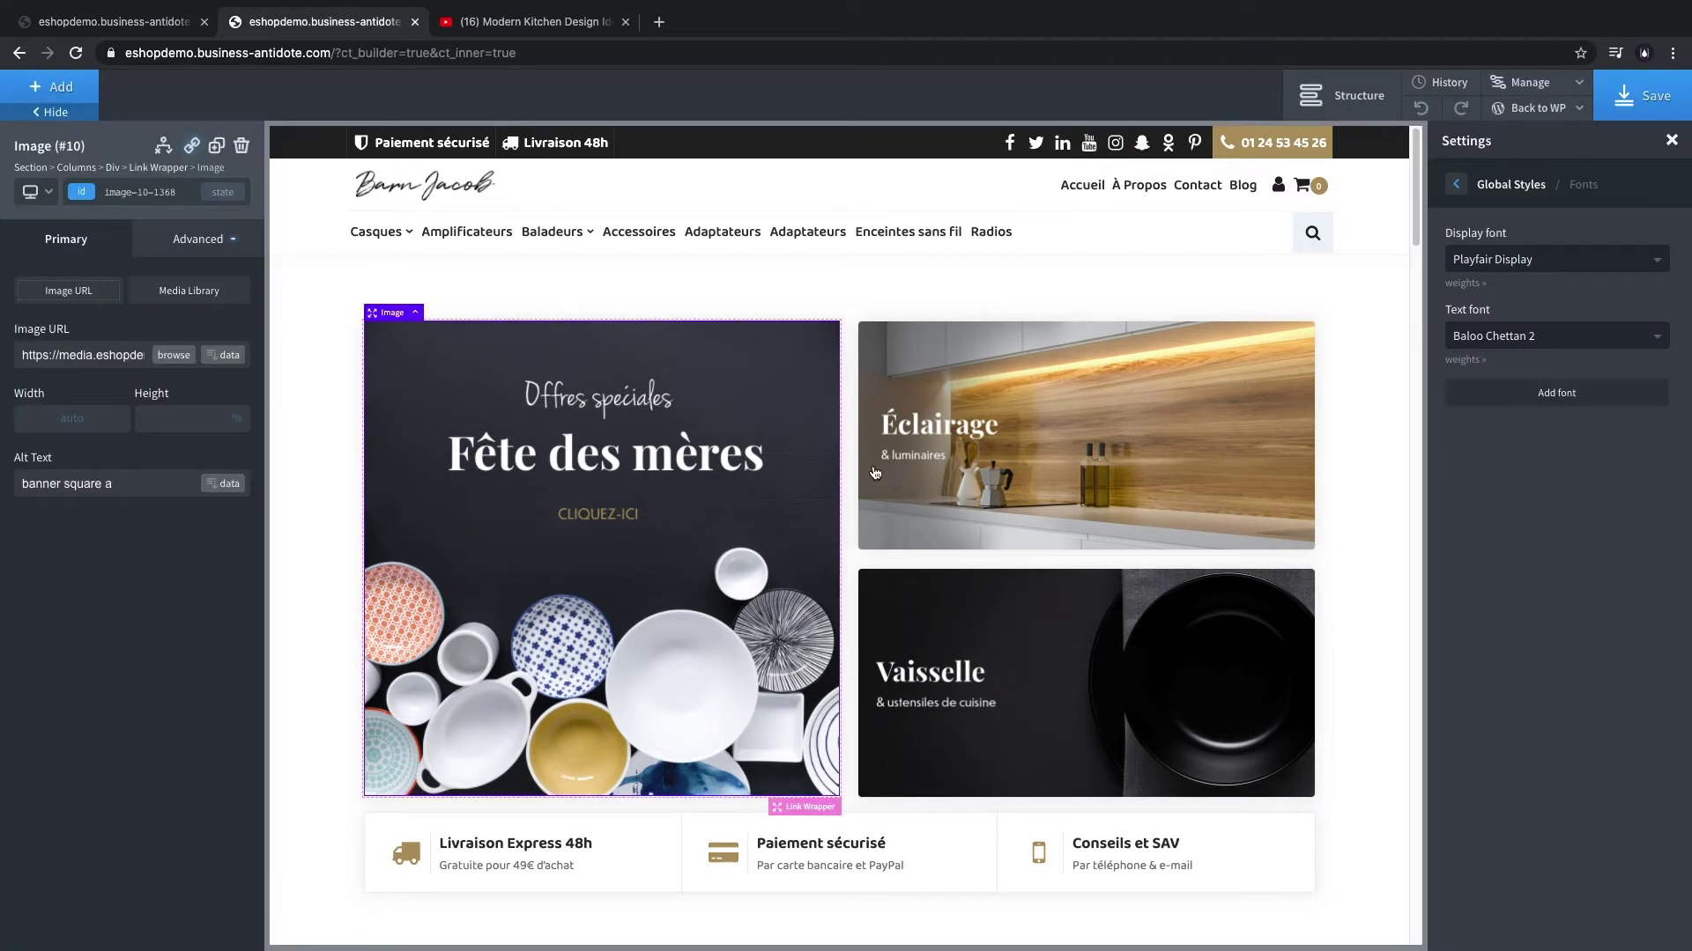
pyautogui.click(1341, 95)
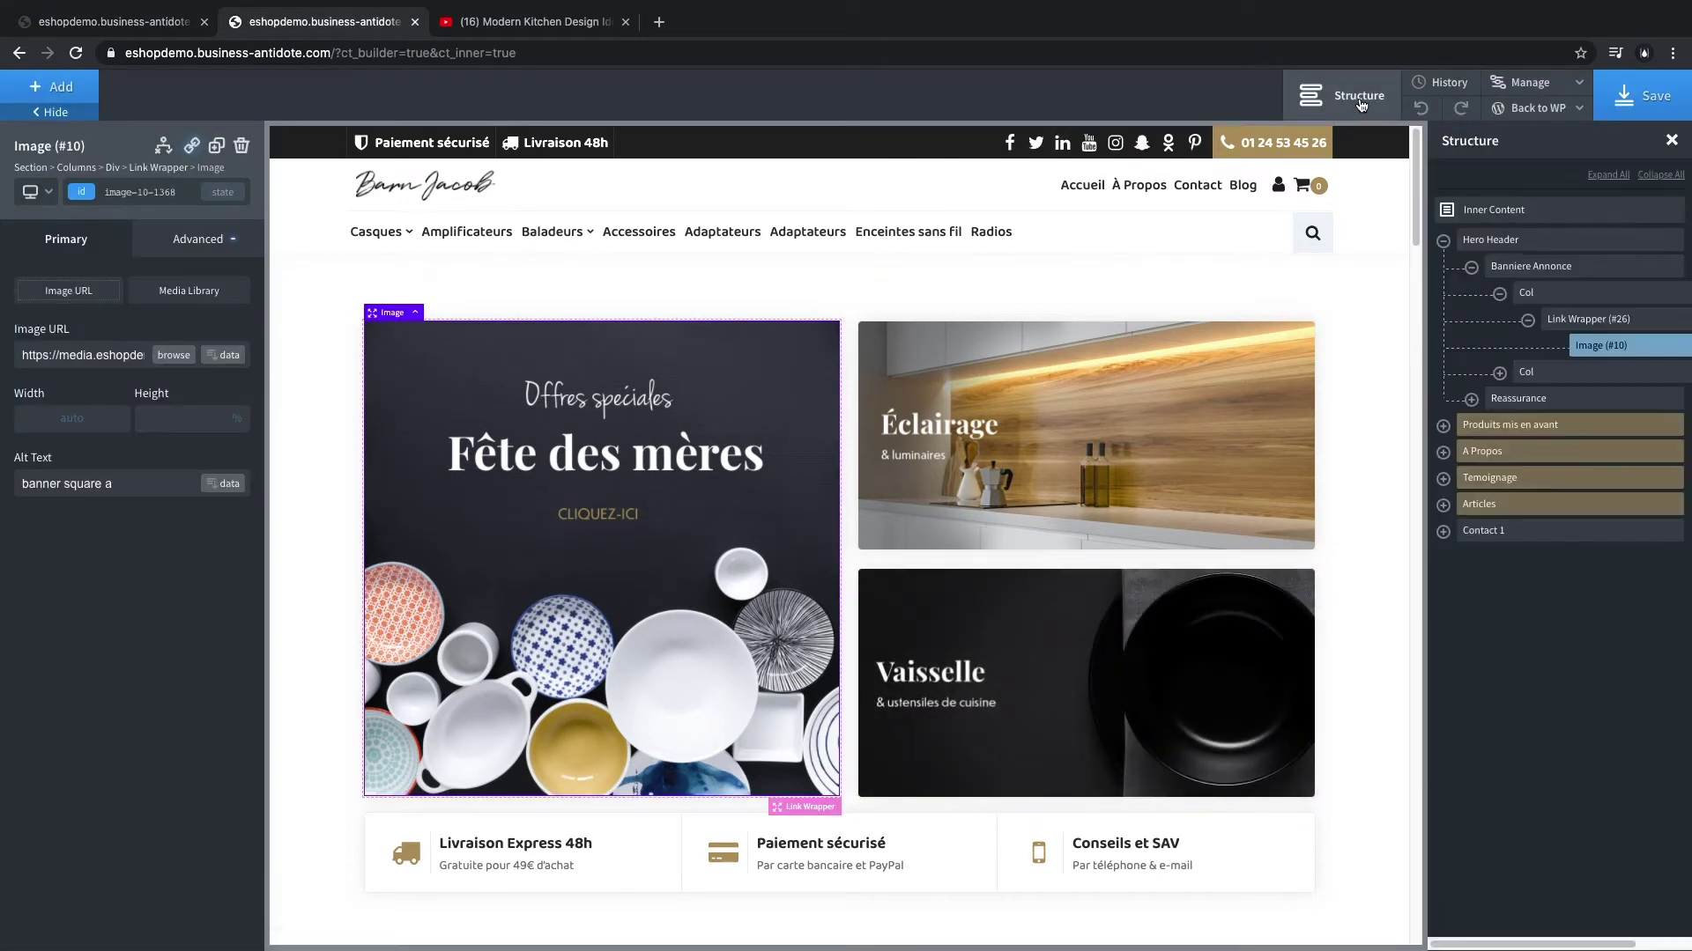
# - Drag the collapsed Hero Header section between Témoignage and Articles, then select Produits mis en avant
pyautogui.click(1443, 242)
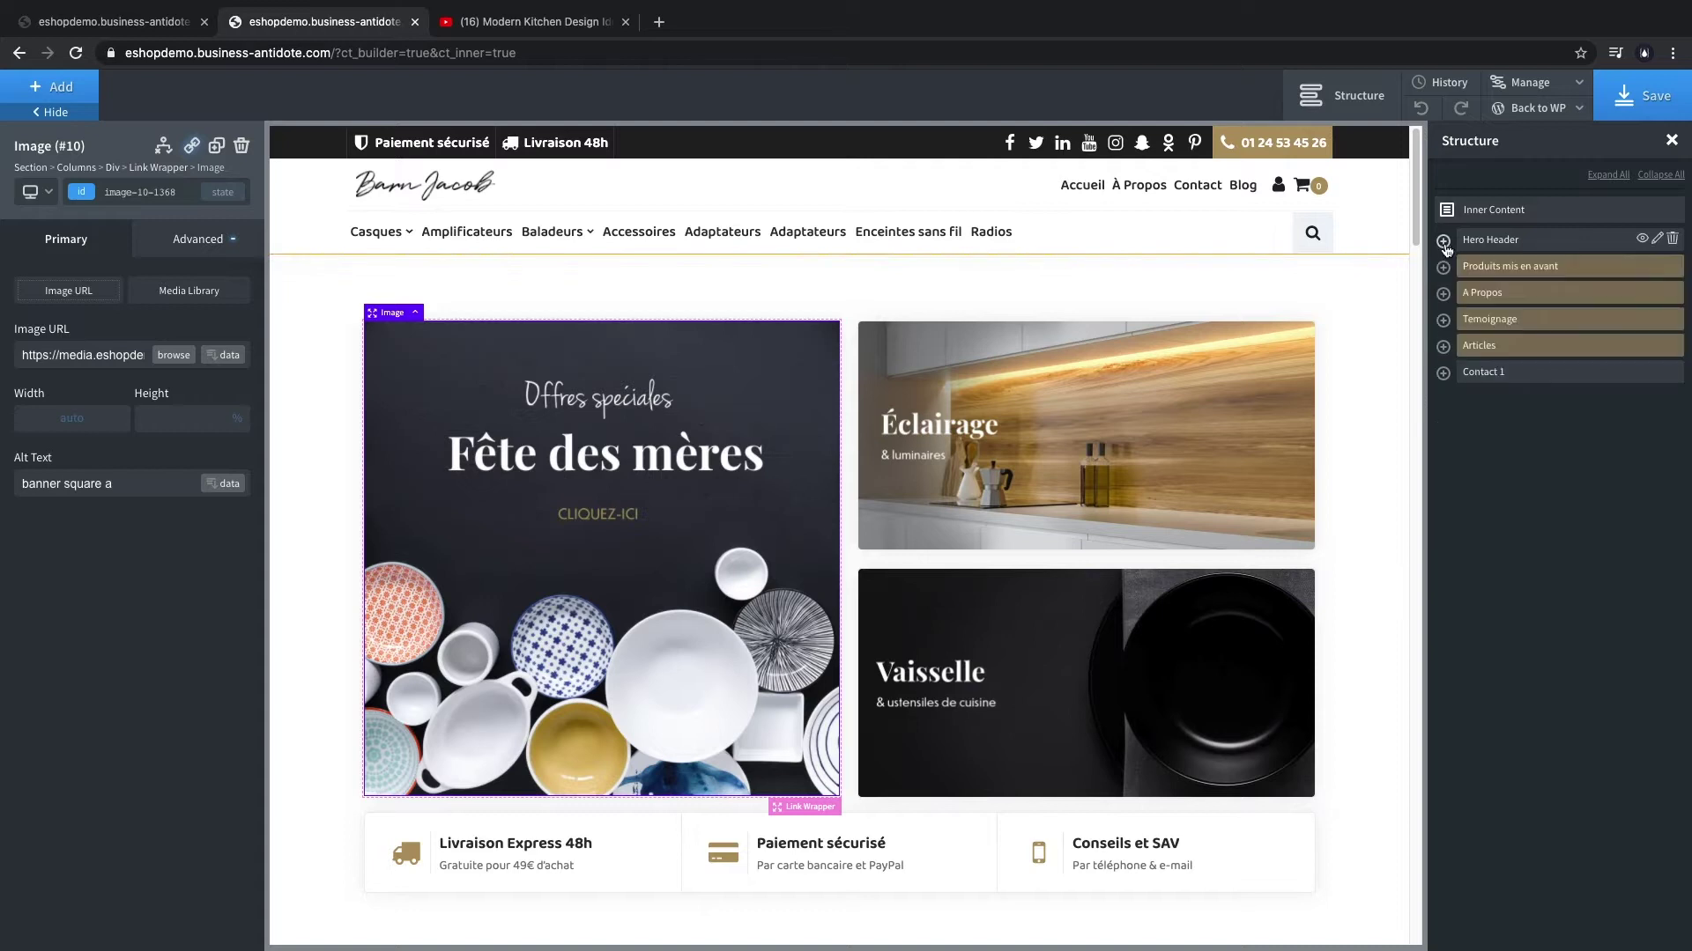
pyautogui.click(1512, 241)
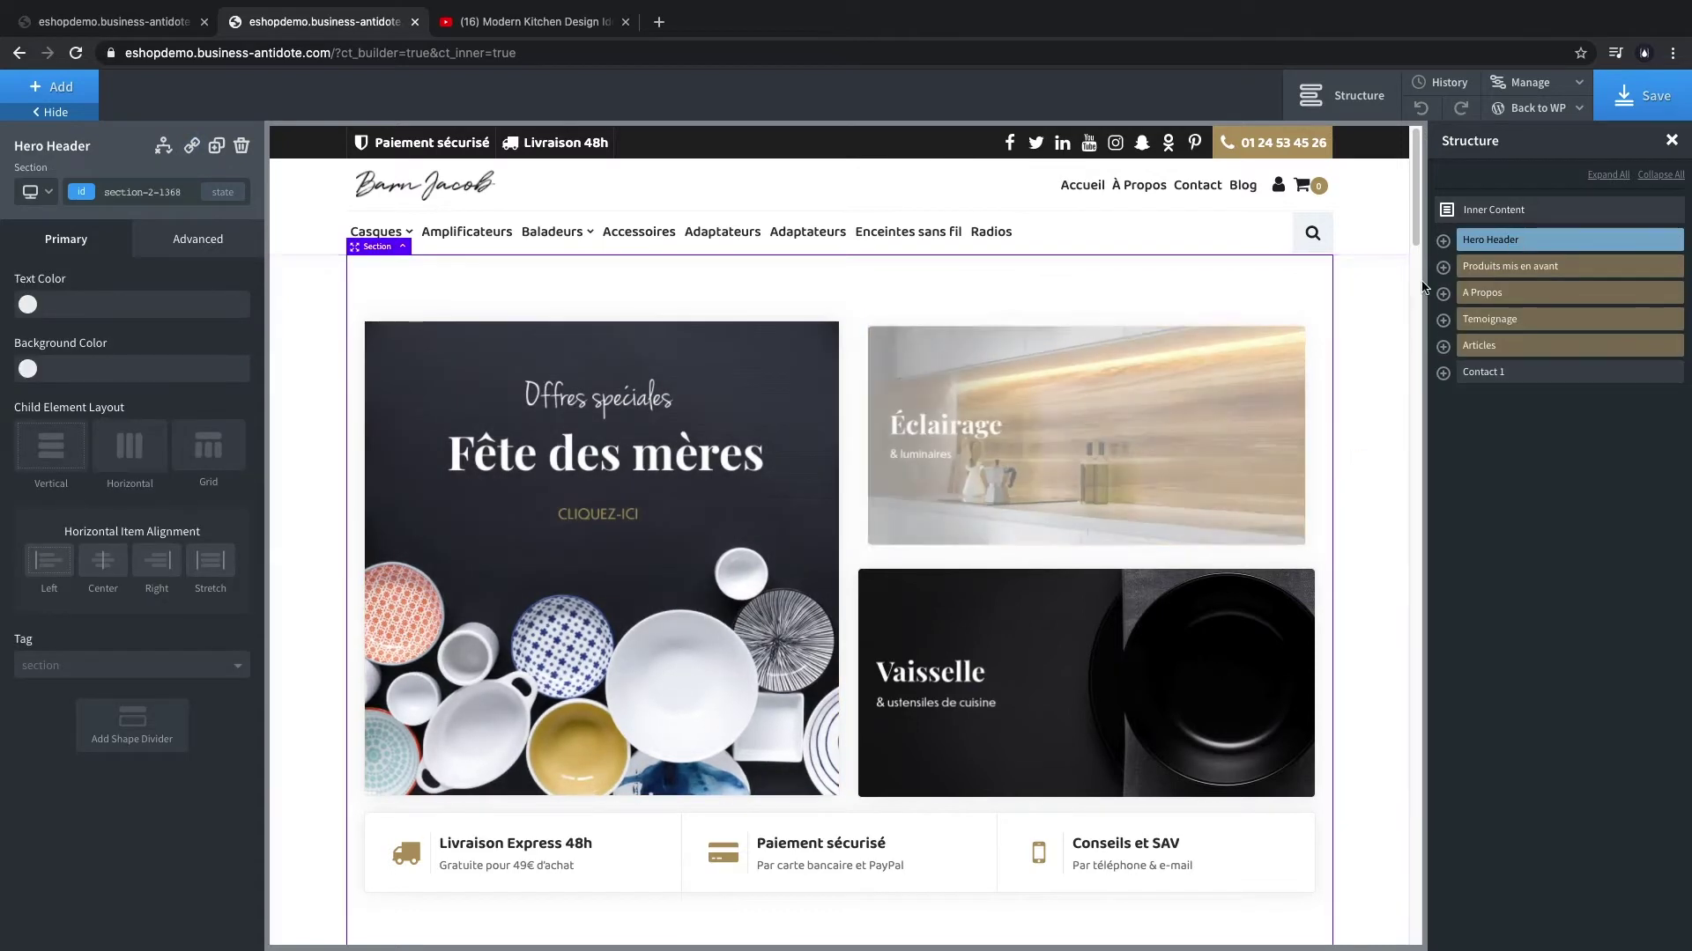
pyautogui.moveTo(1496, 258); pyautogui.dragTo(1495, 341)
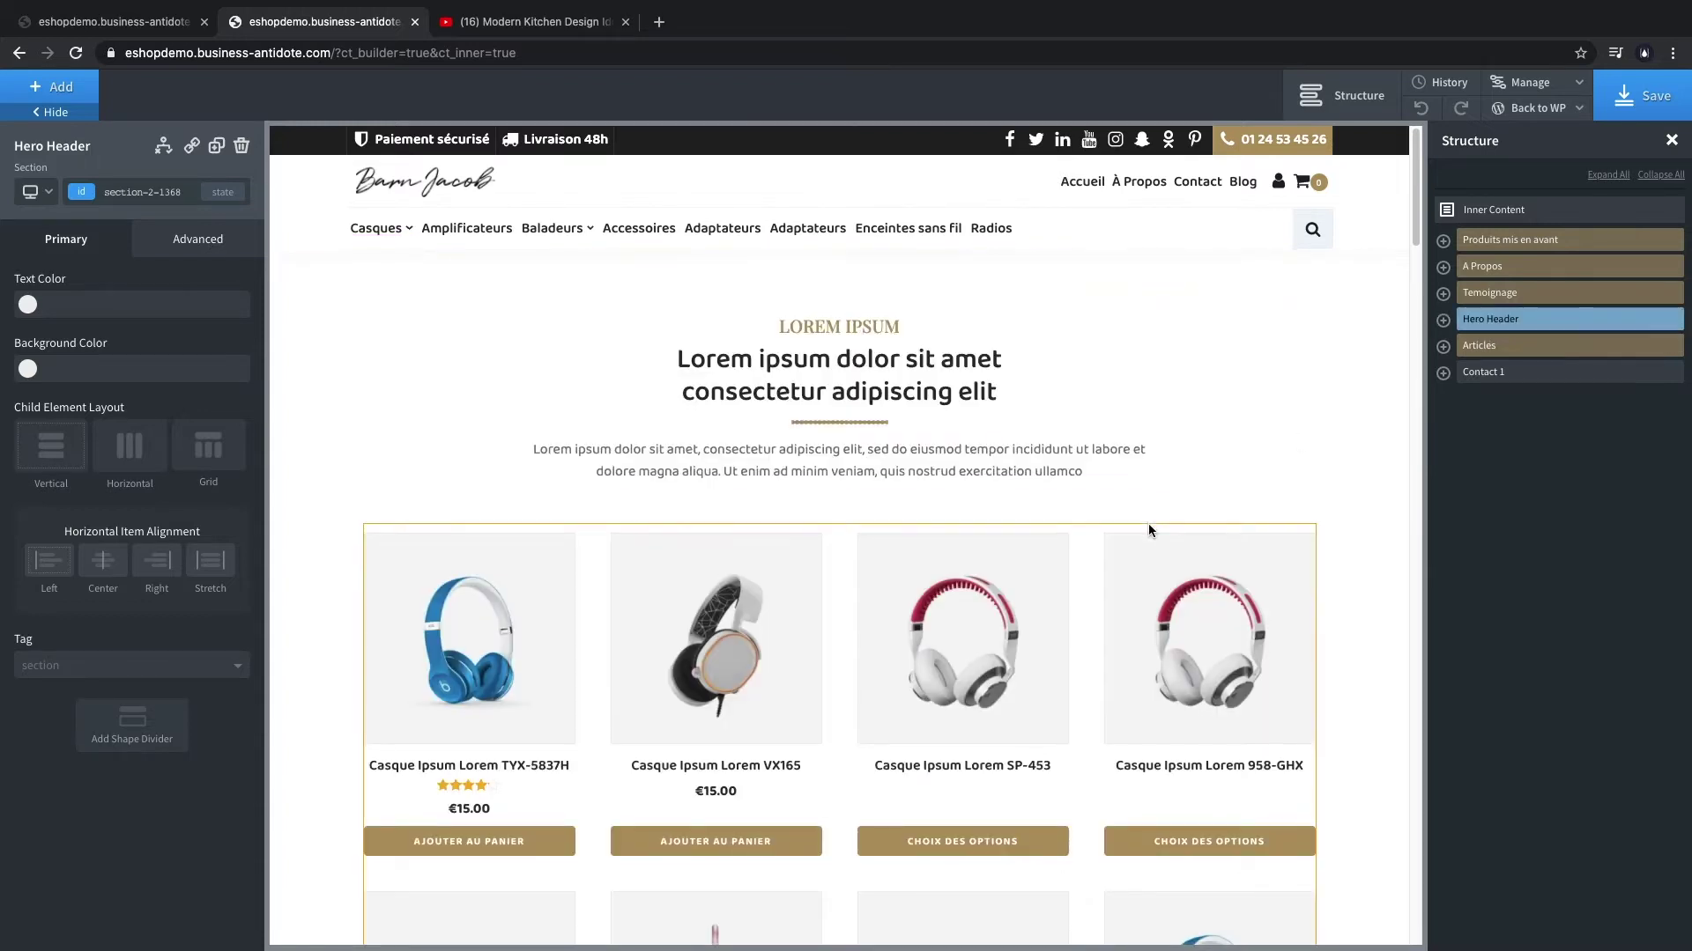
pyautogui.scroll(-5, 775, 417)
pyautogui.scroll(15, 775, 417)
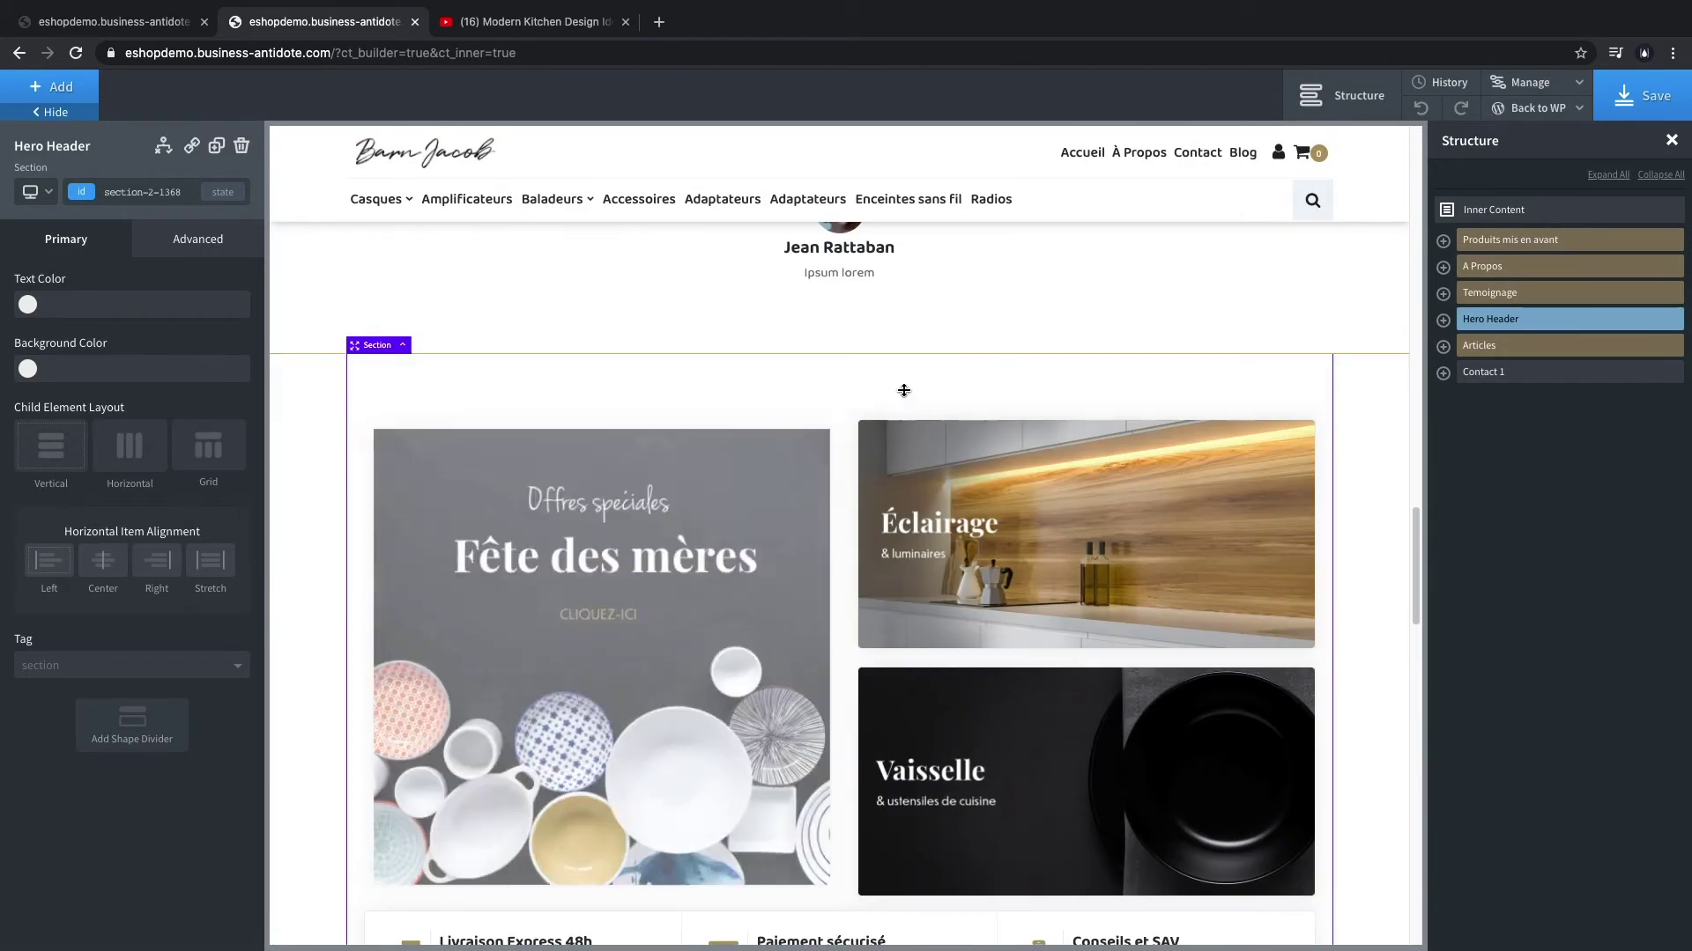
pyautogui.scroll(4, 1411, 366)
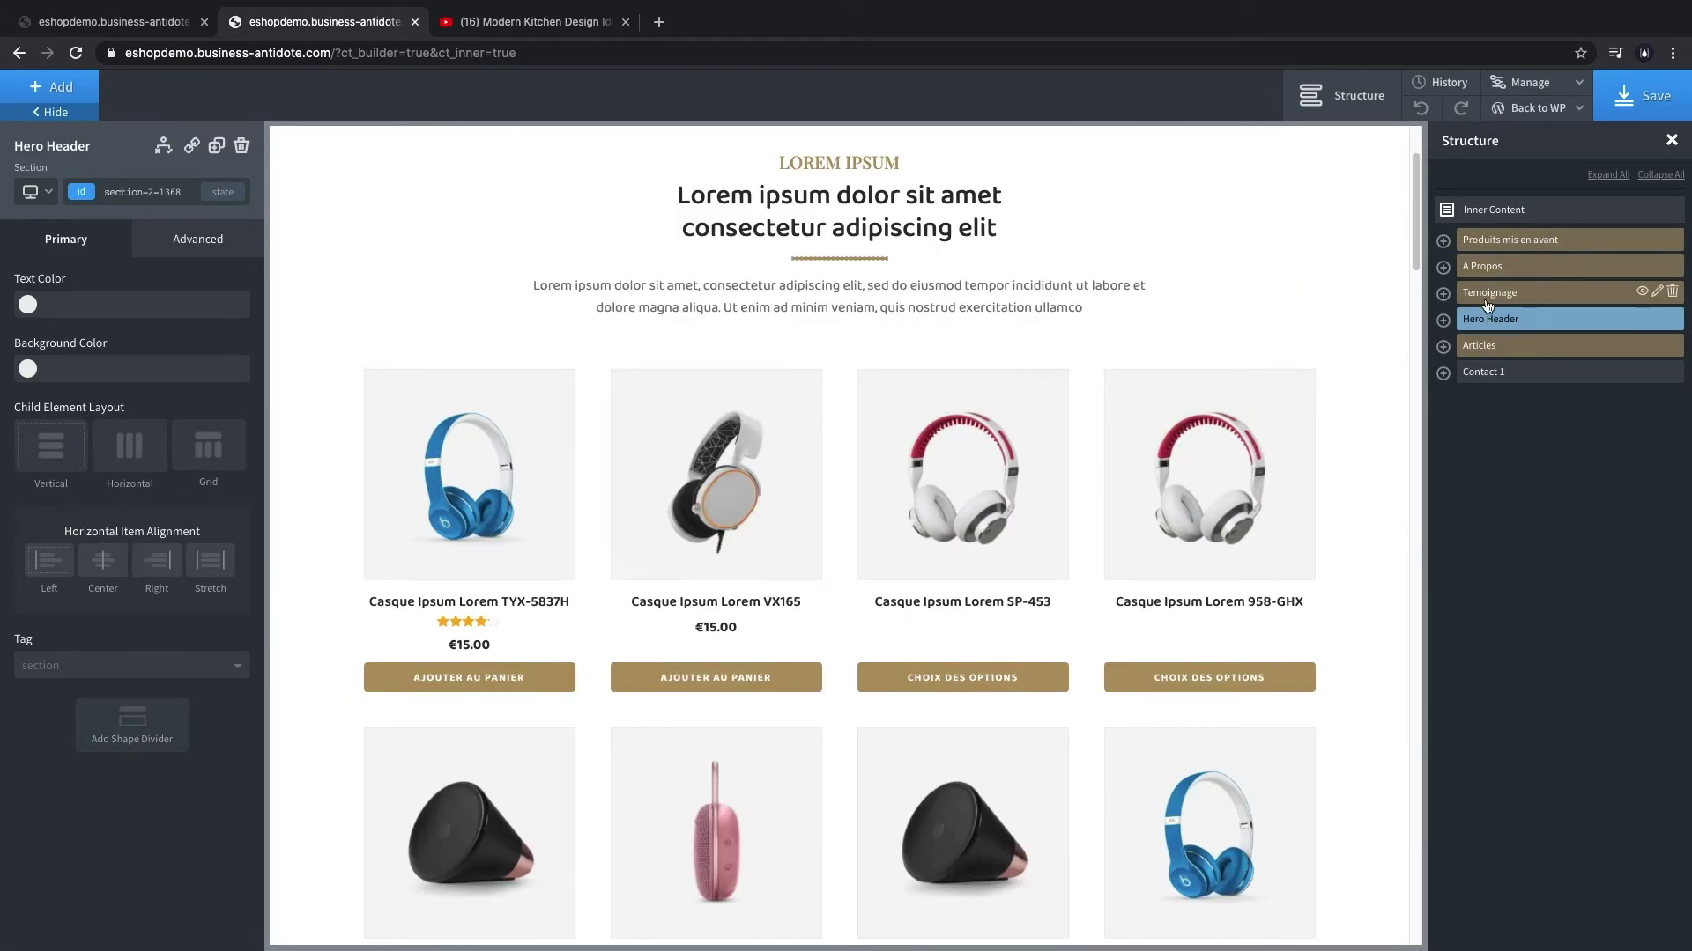
pyautogui.click(1481, 236)
pyautogui.scroll(2, 1260, 349)
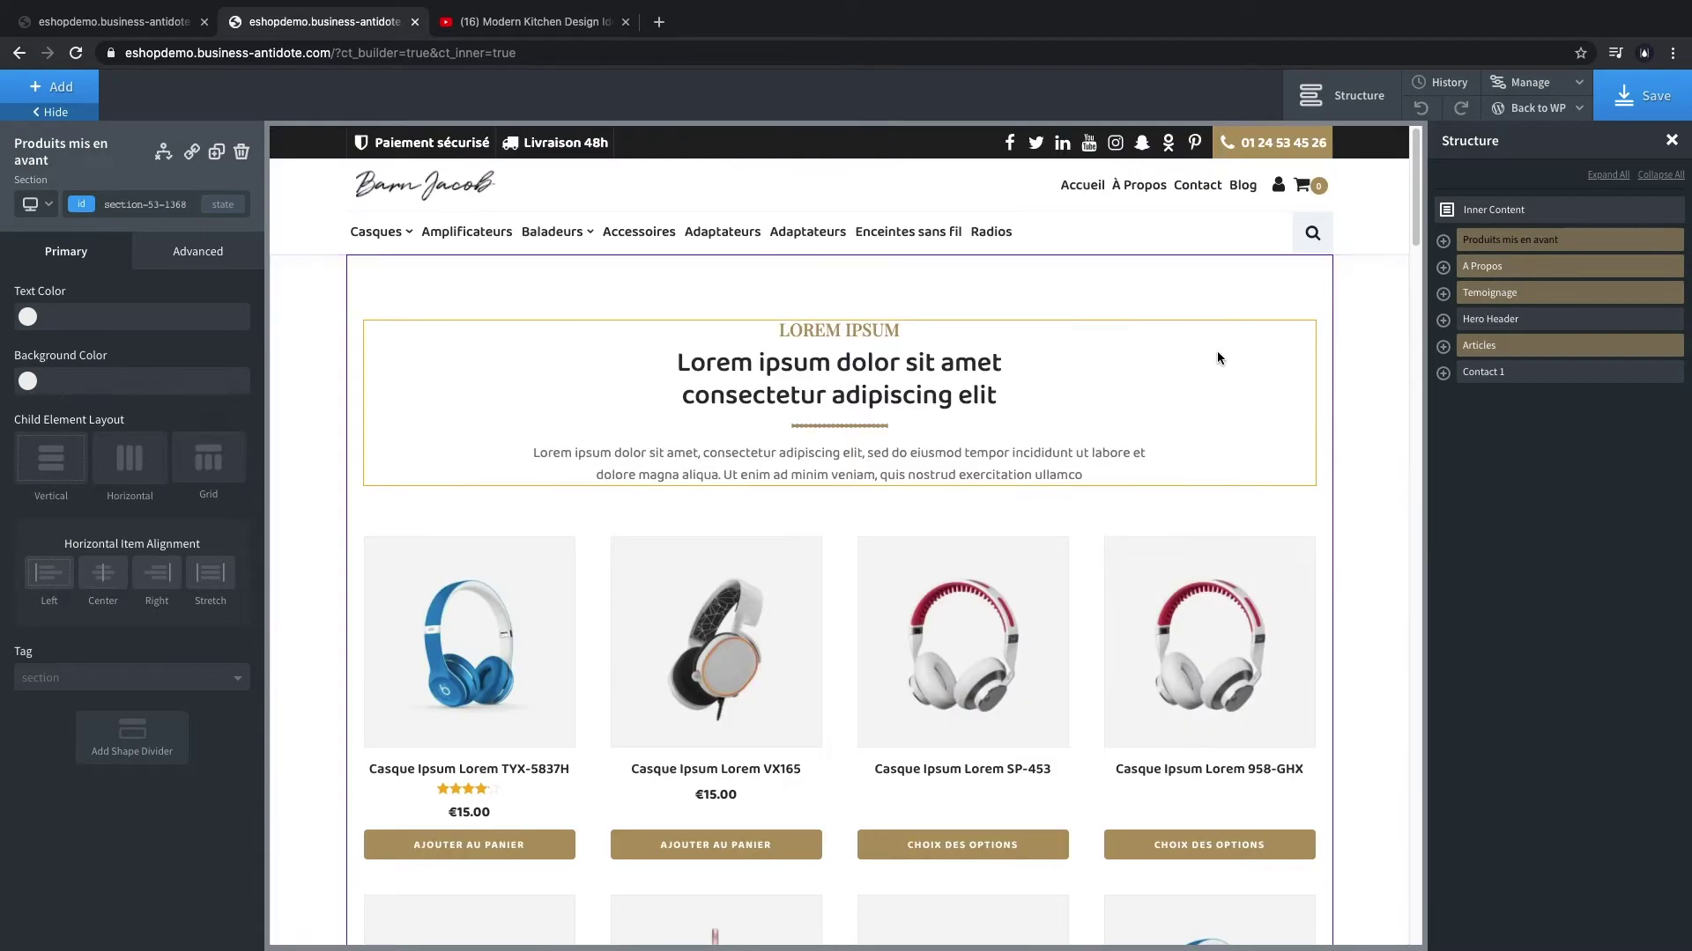
# - Add a Slider component, found by searching 'slid', and place it above Produits mis en avant
pyautogui.click(56, 93)
pyautogui.write('slid')
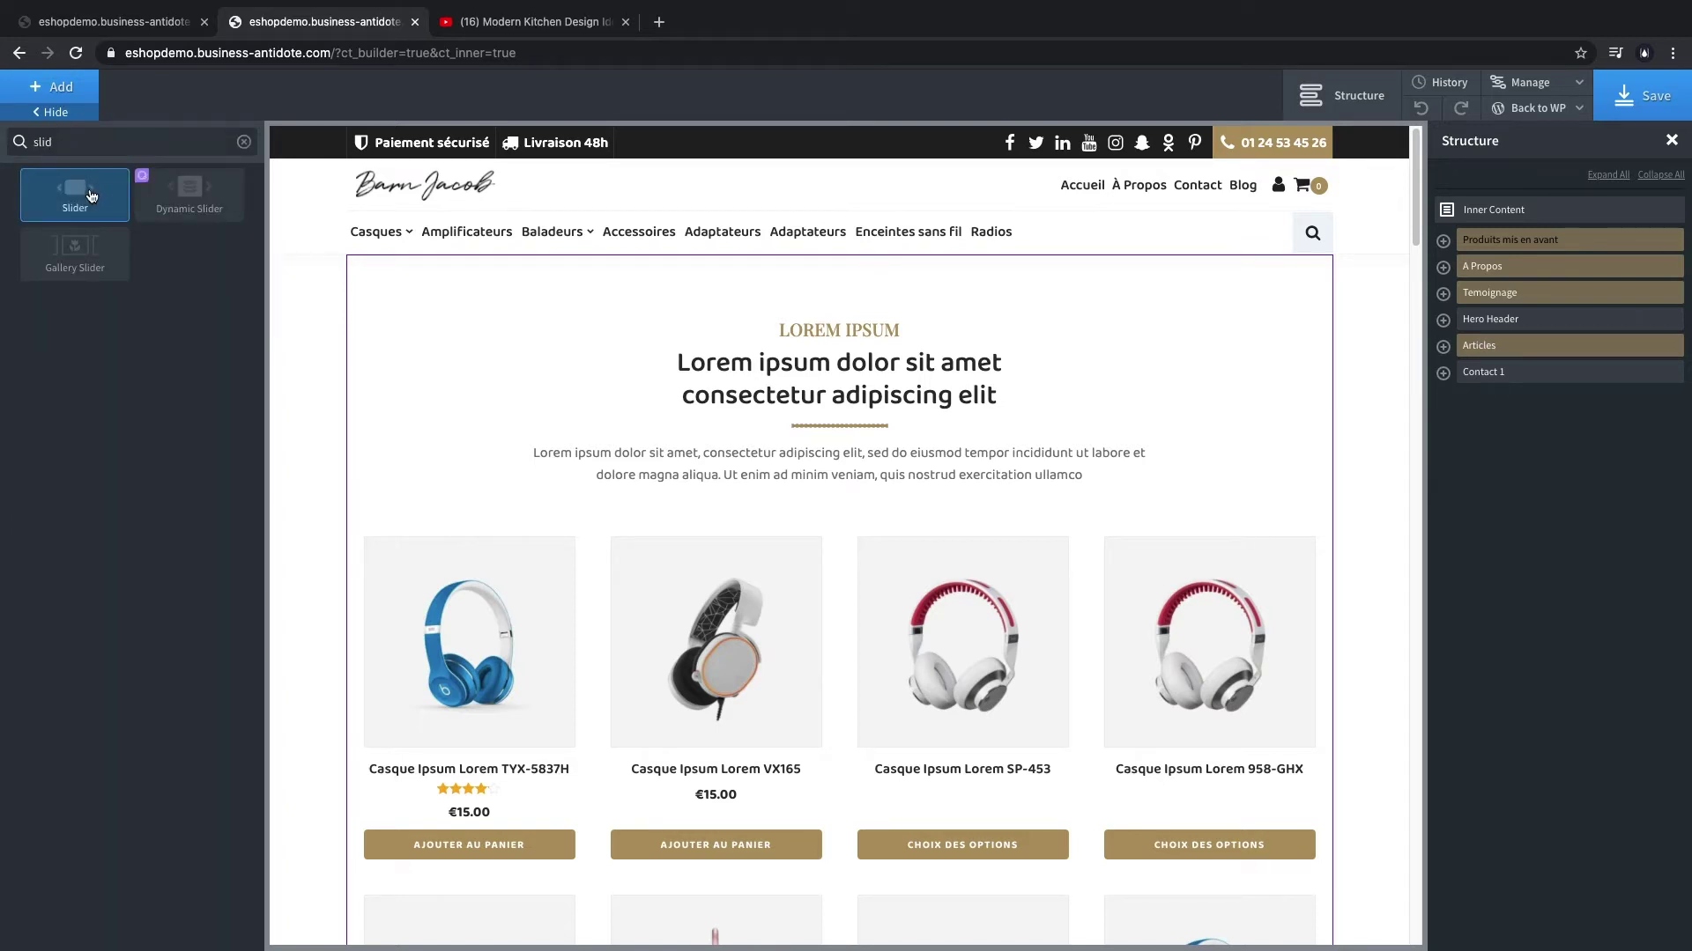
pyautogui.click(92, 196)
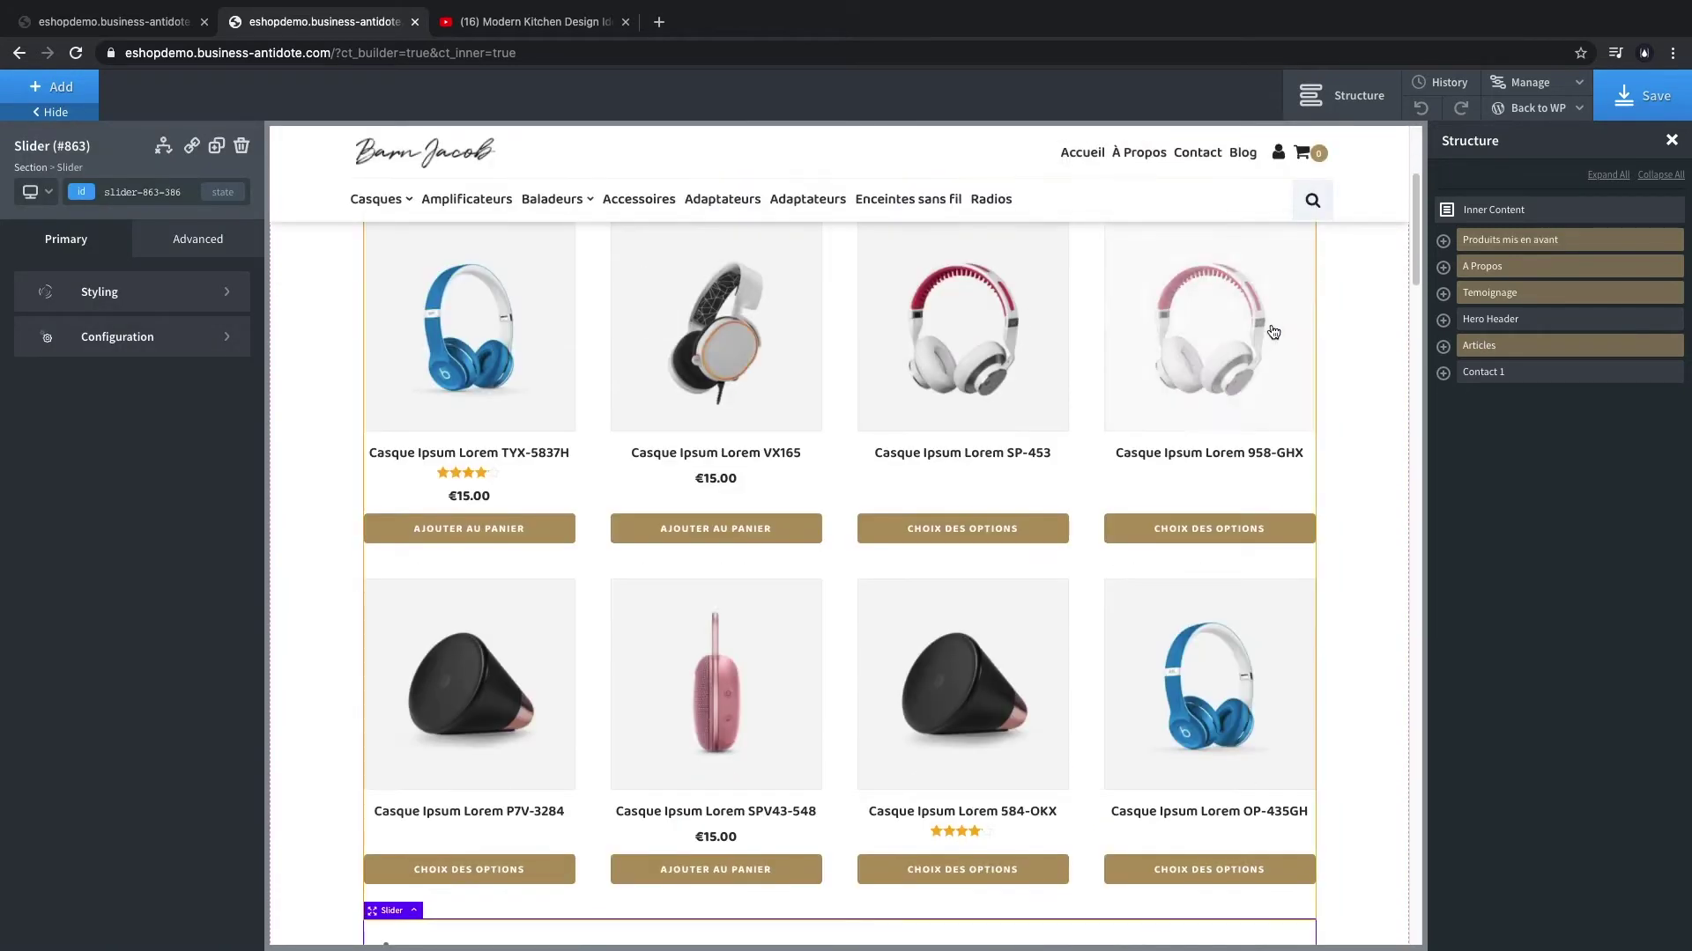
pyautogui.click(1445, 242)
pyautogui.moveTo(1507, 319); pyautogui.dragTo(1515, 243)
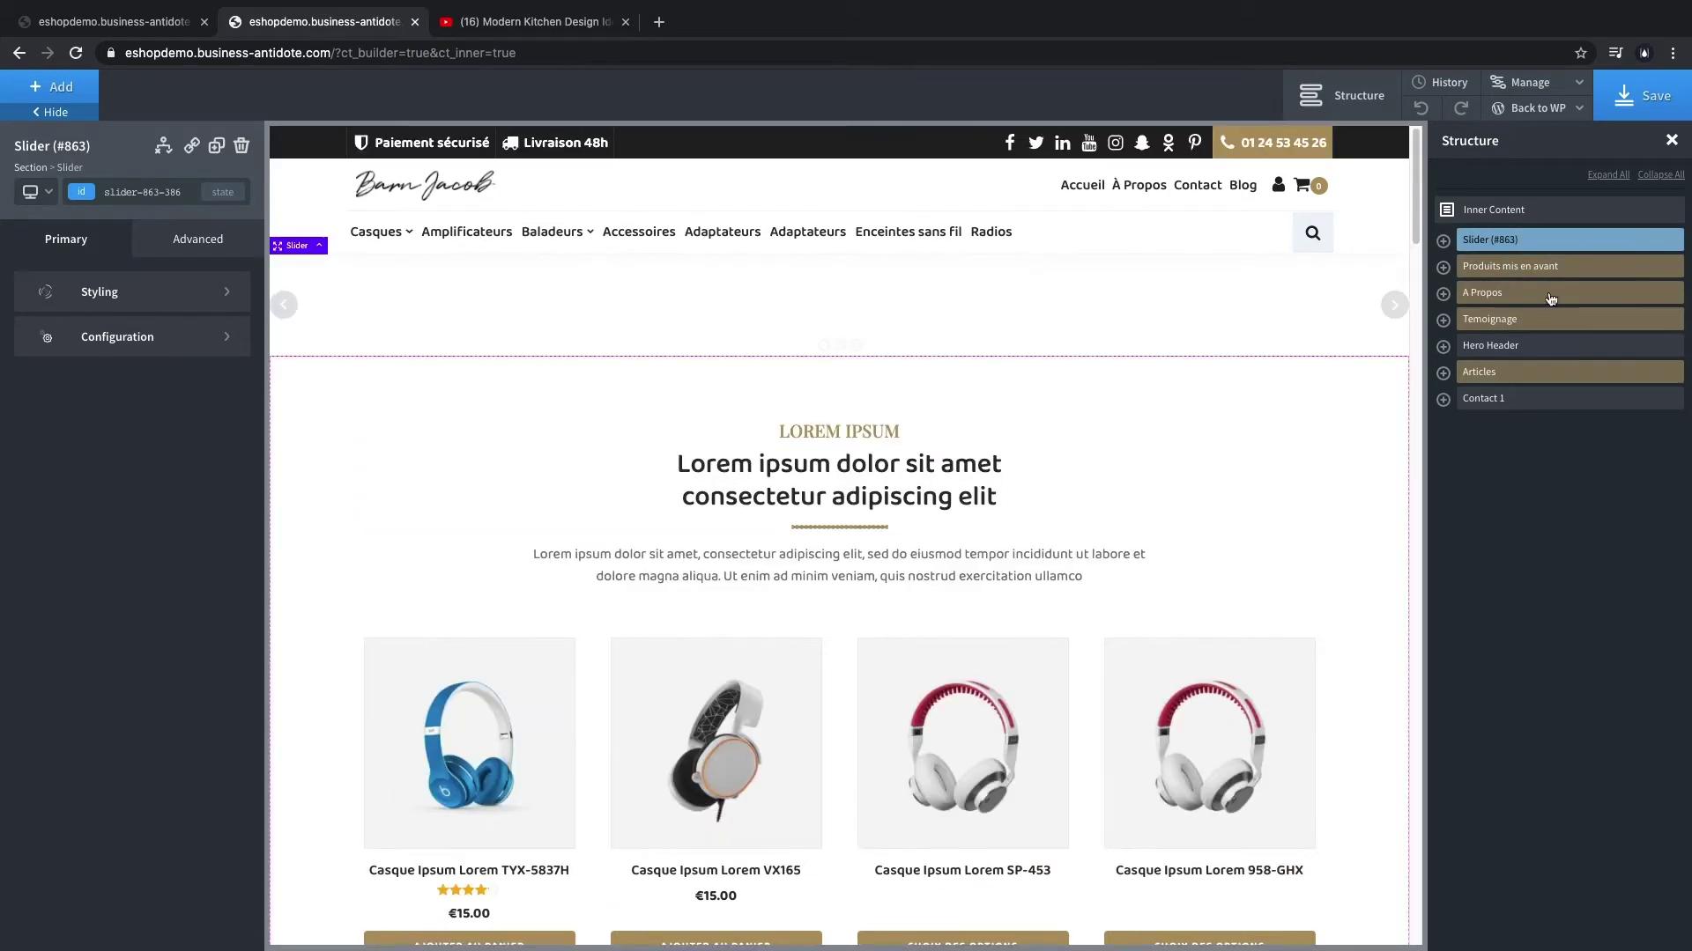
# - Insert the BA Theme Heros & Titles 'Hero Header 2' layout from the design library into the slider
pyautogui.click(53, 86)
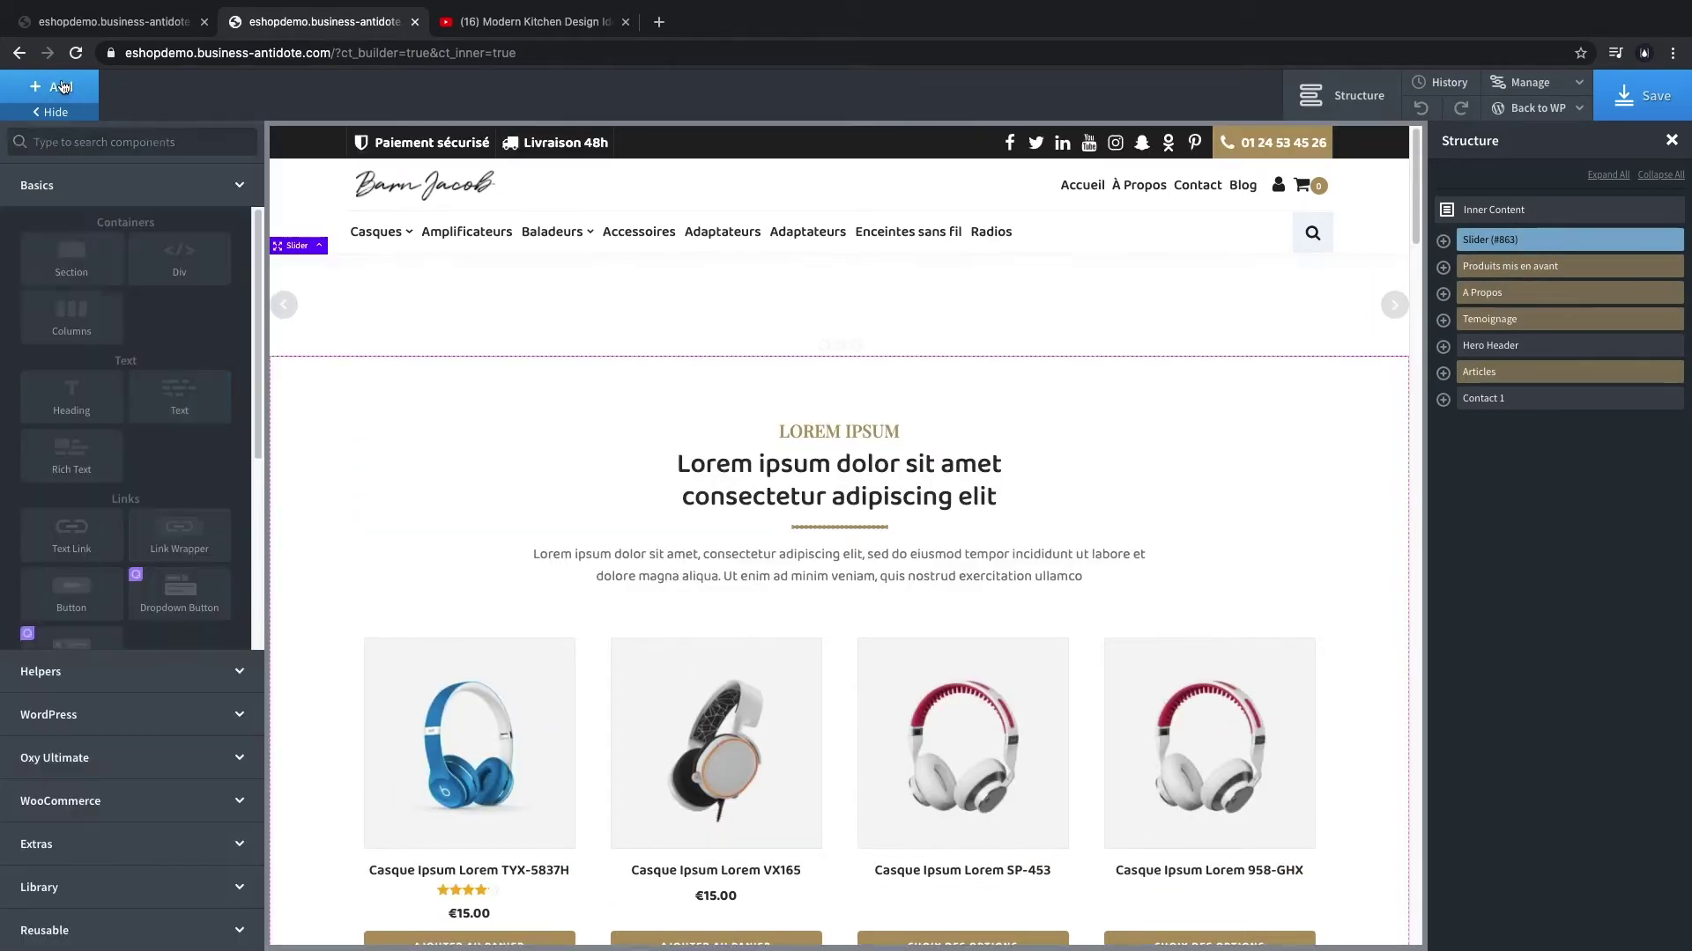
pyautogui.click(172, 895)
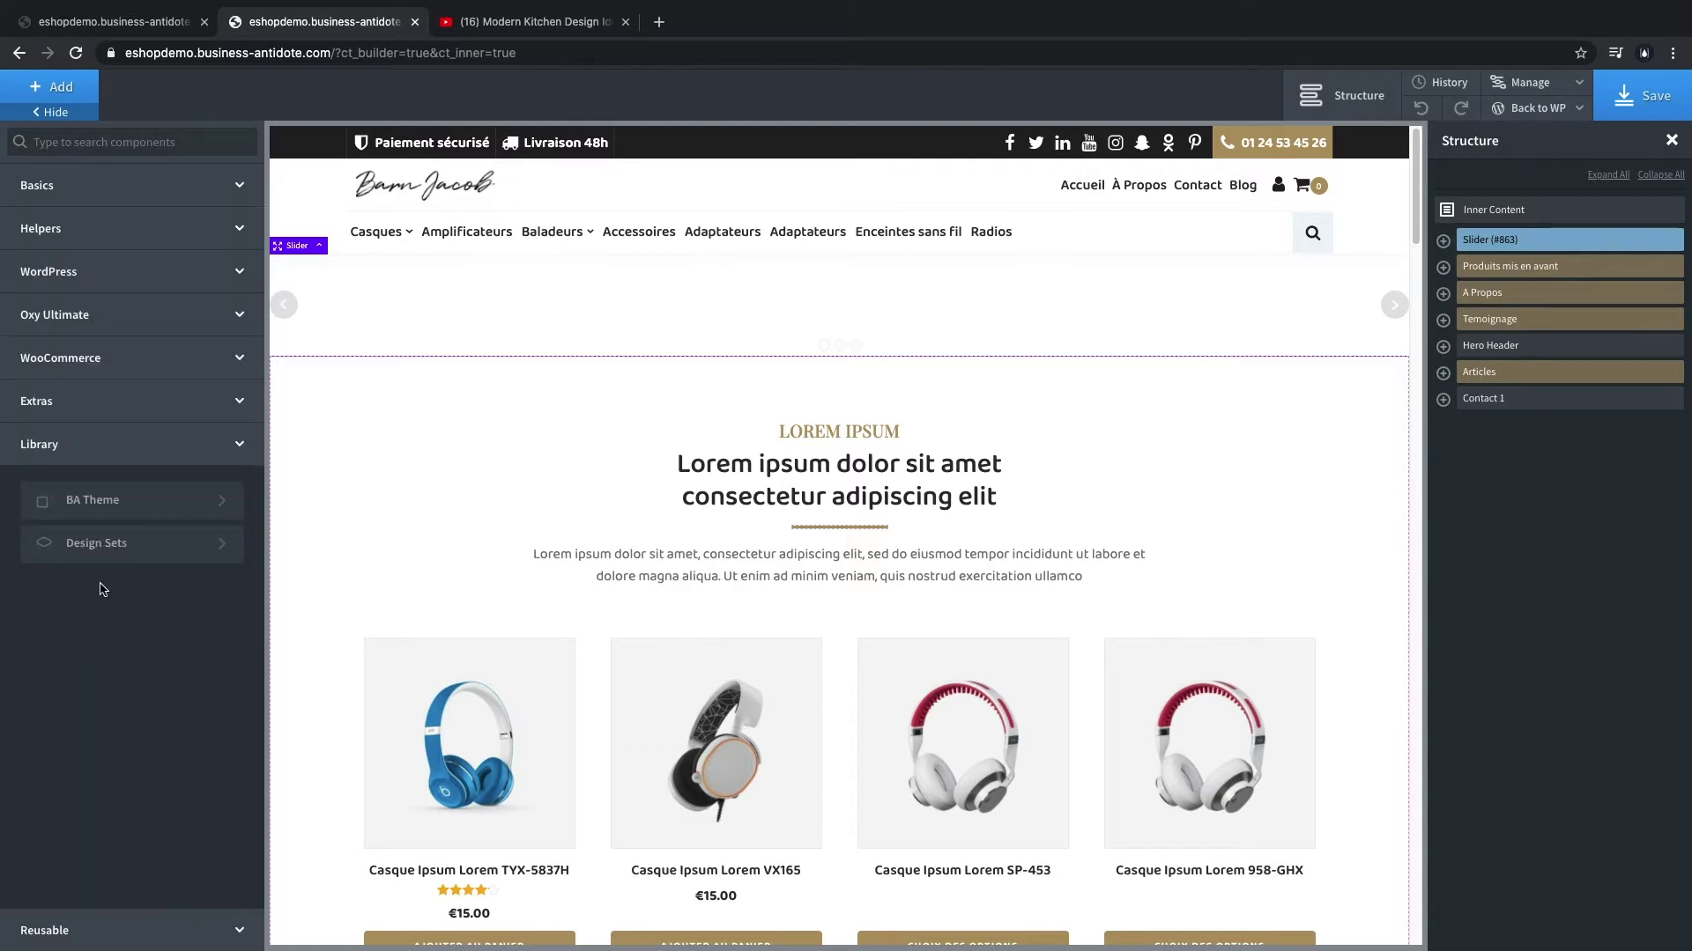
pyautogui.click(121, 542)
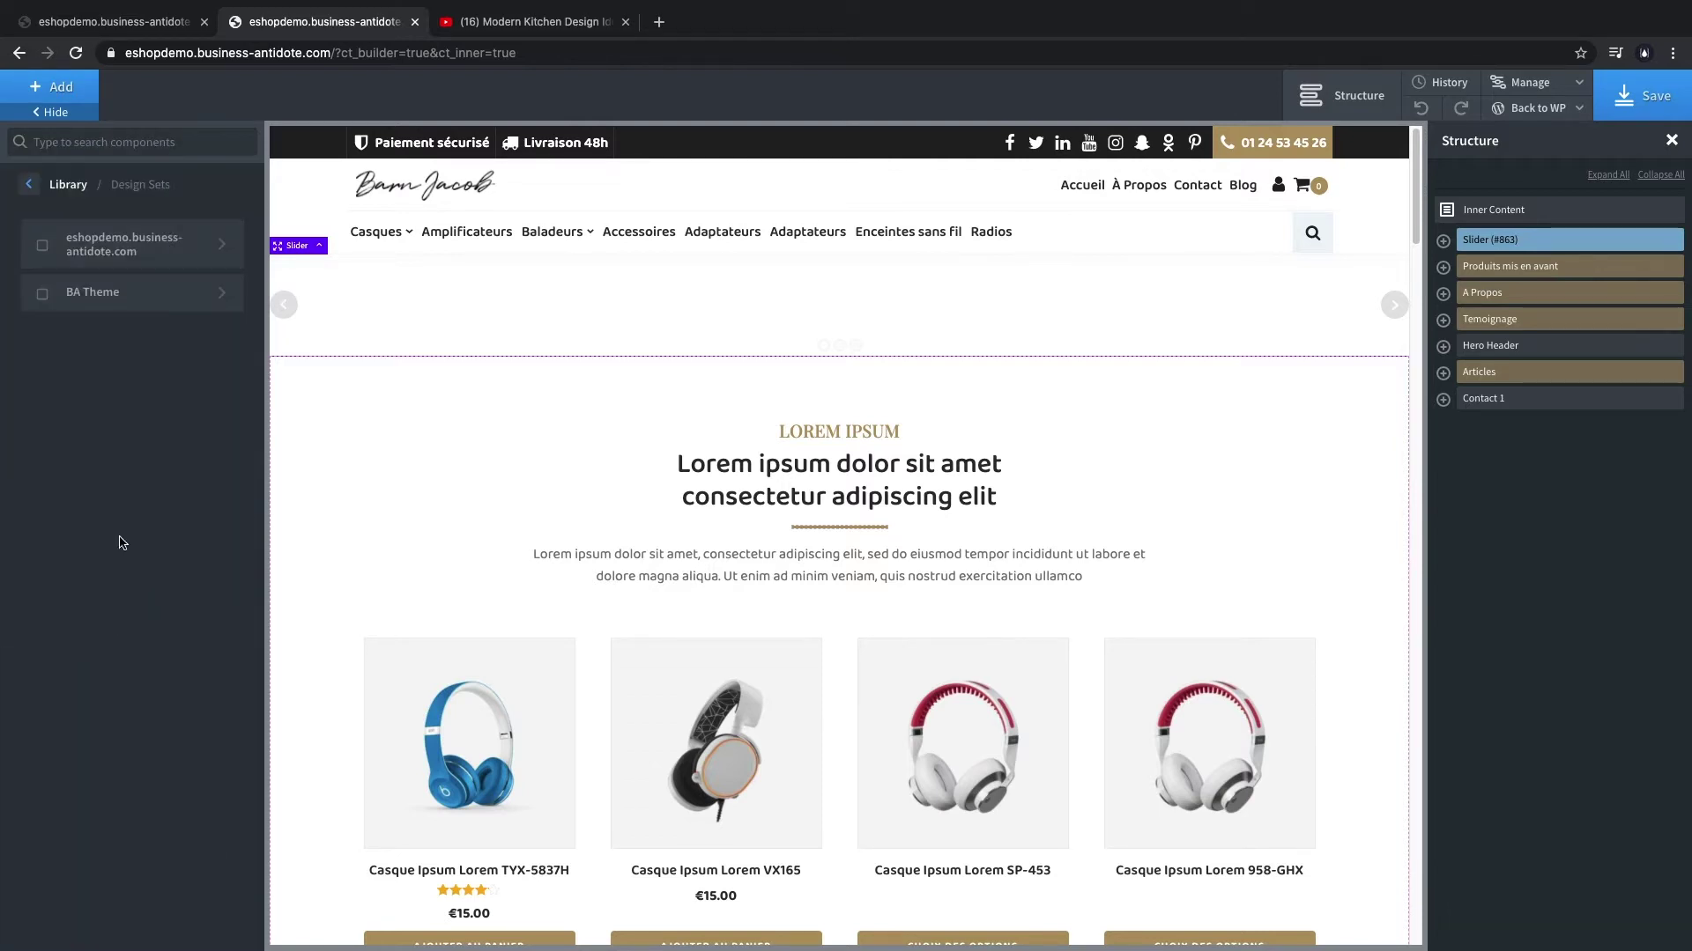
pyautogui.click(141, 310)
pyautogui.click(146, 293)
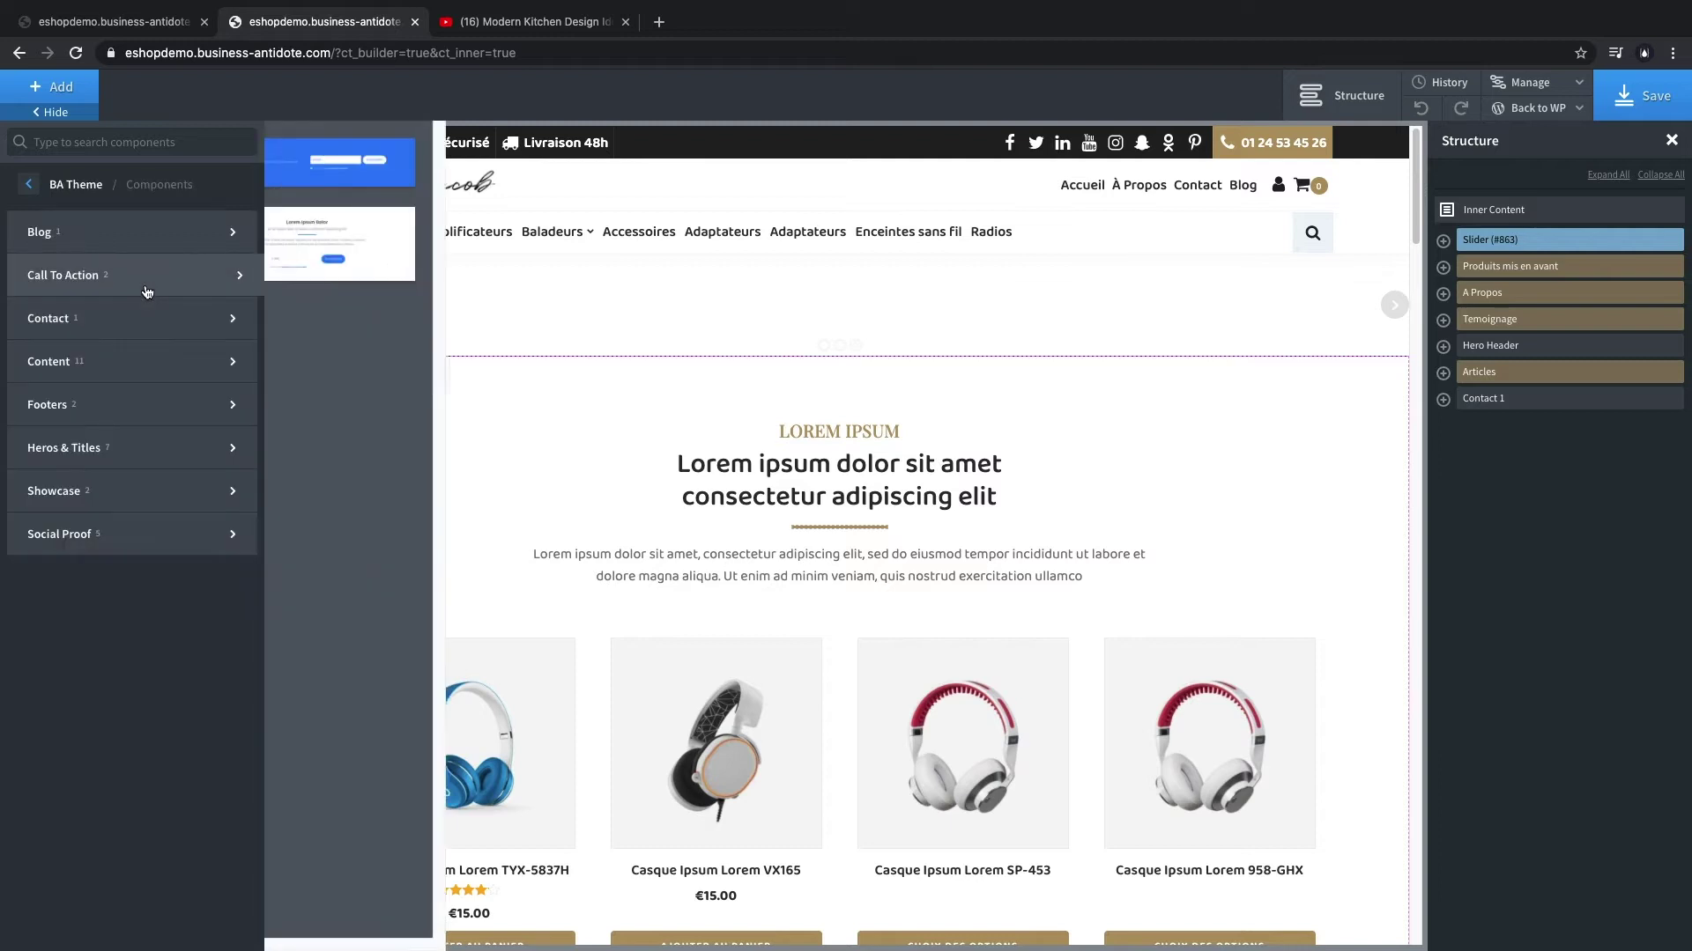
pyautogui.moveTo(157, 434)
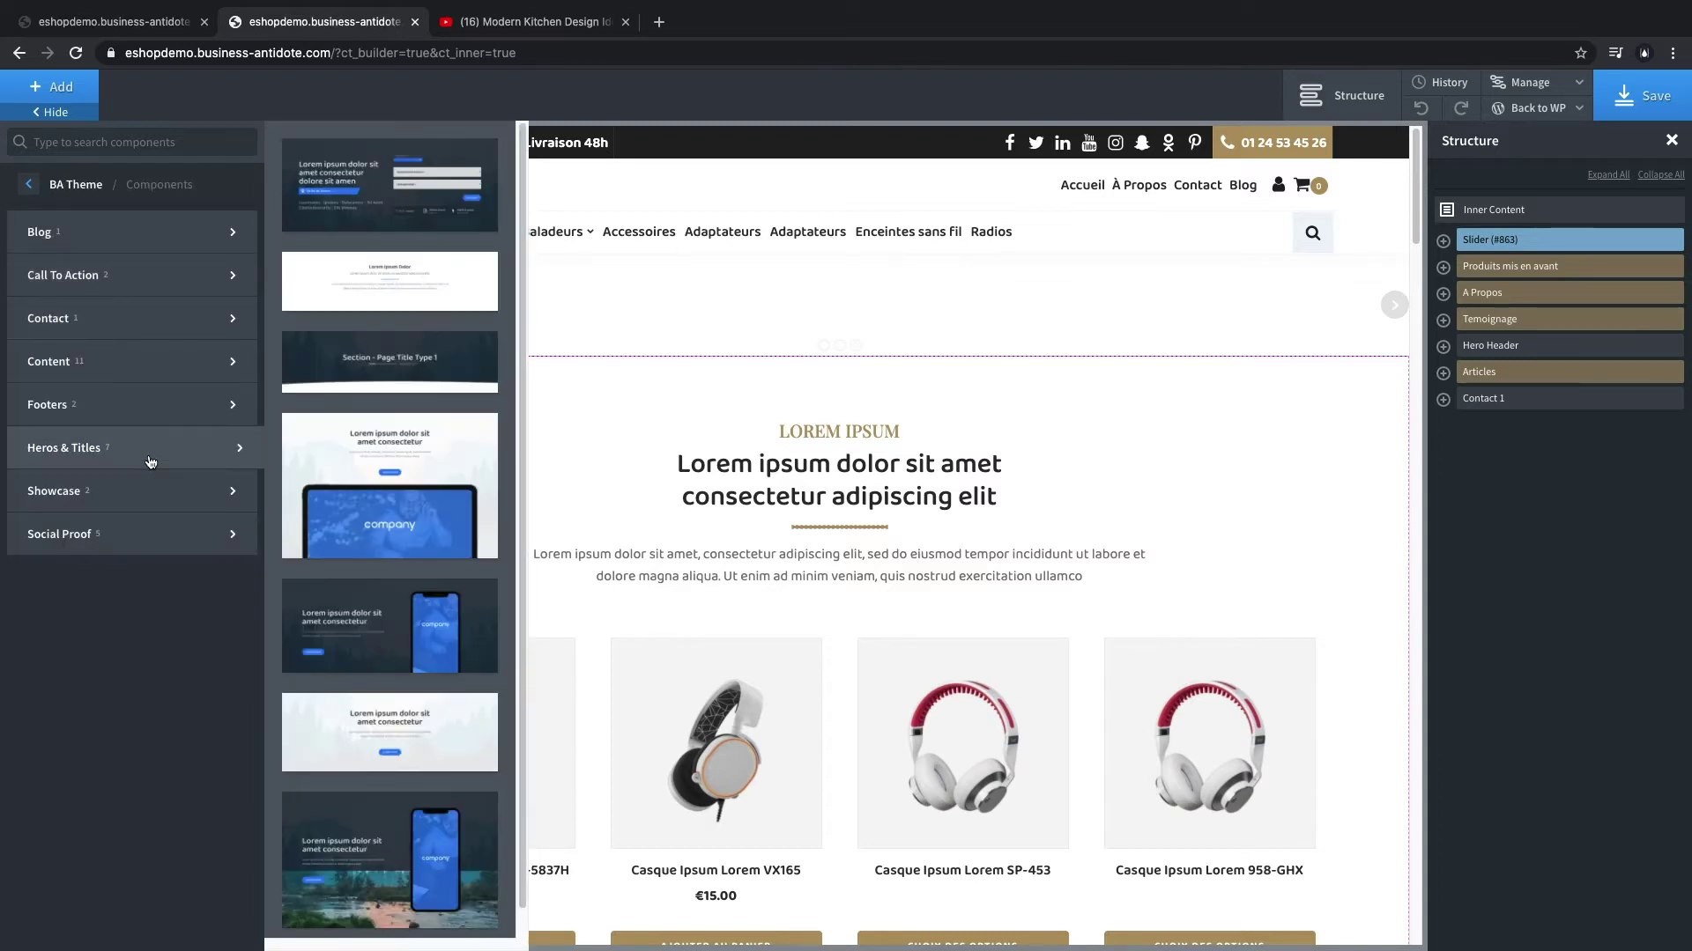
pyautogui.click(363, 762)
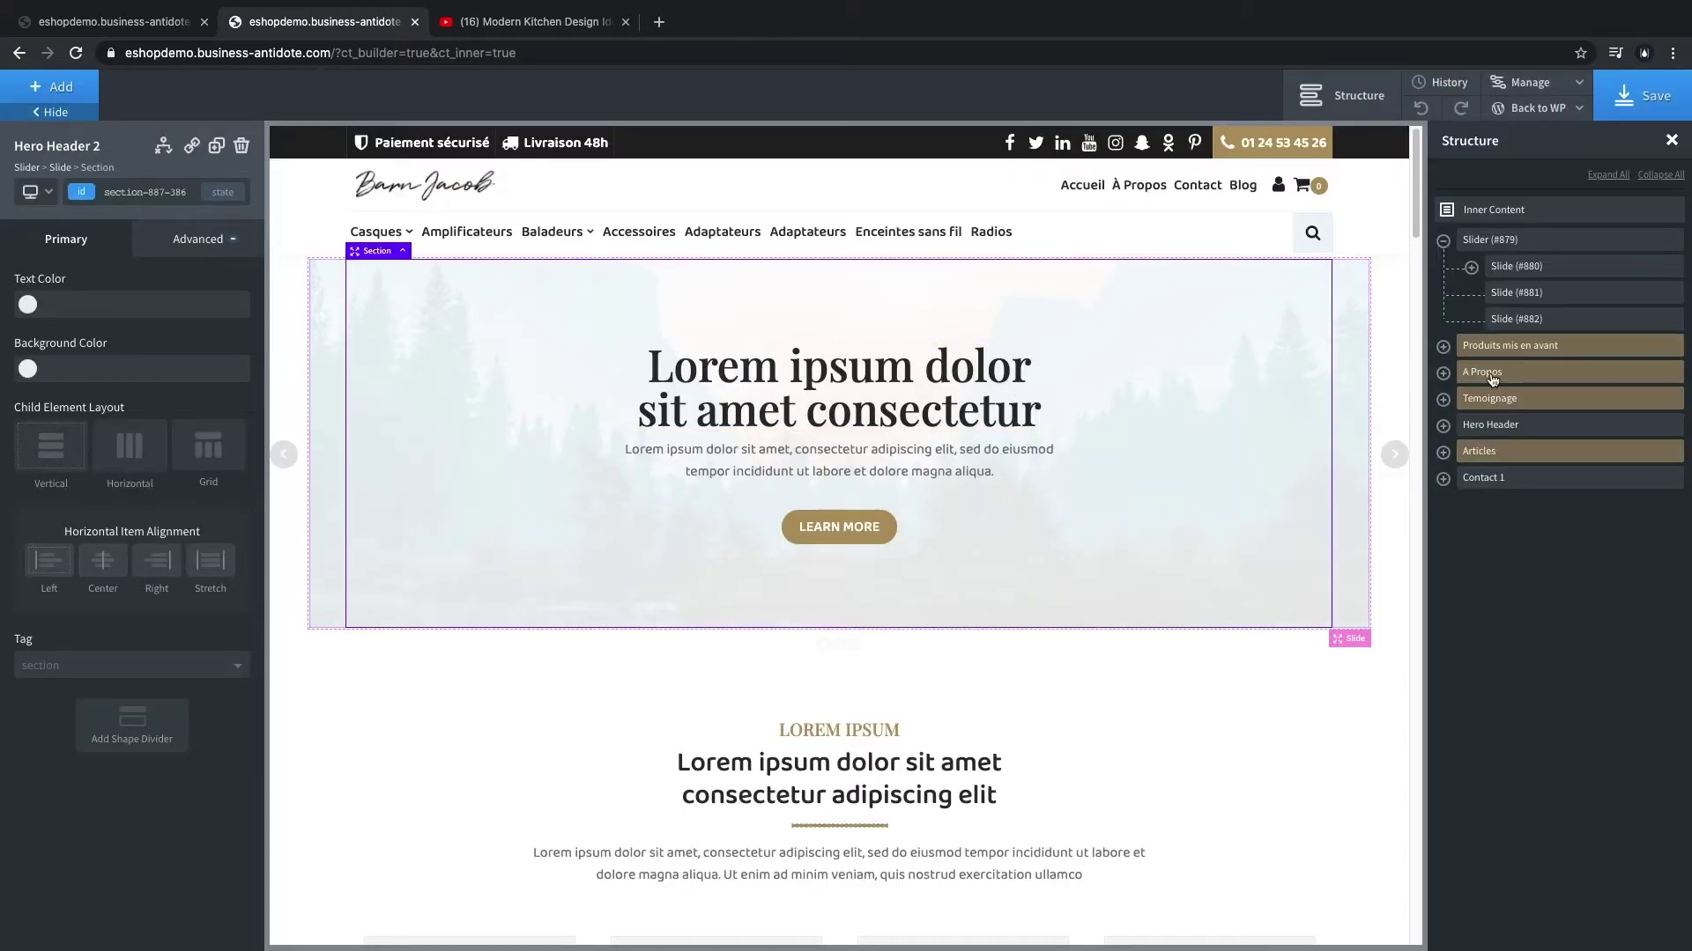
# - Remove the slider's slide padding and make its dots overlay the slides
pyautogui.click(1535, 244)
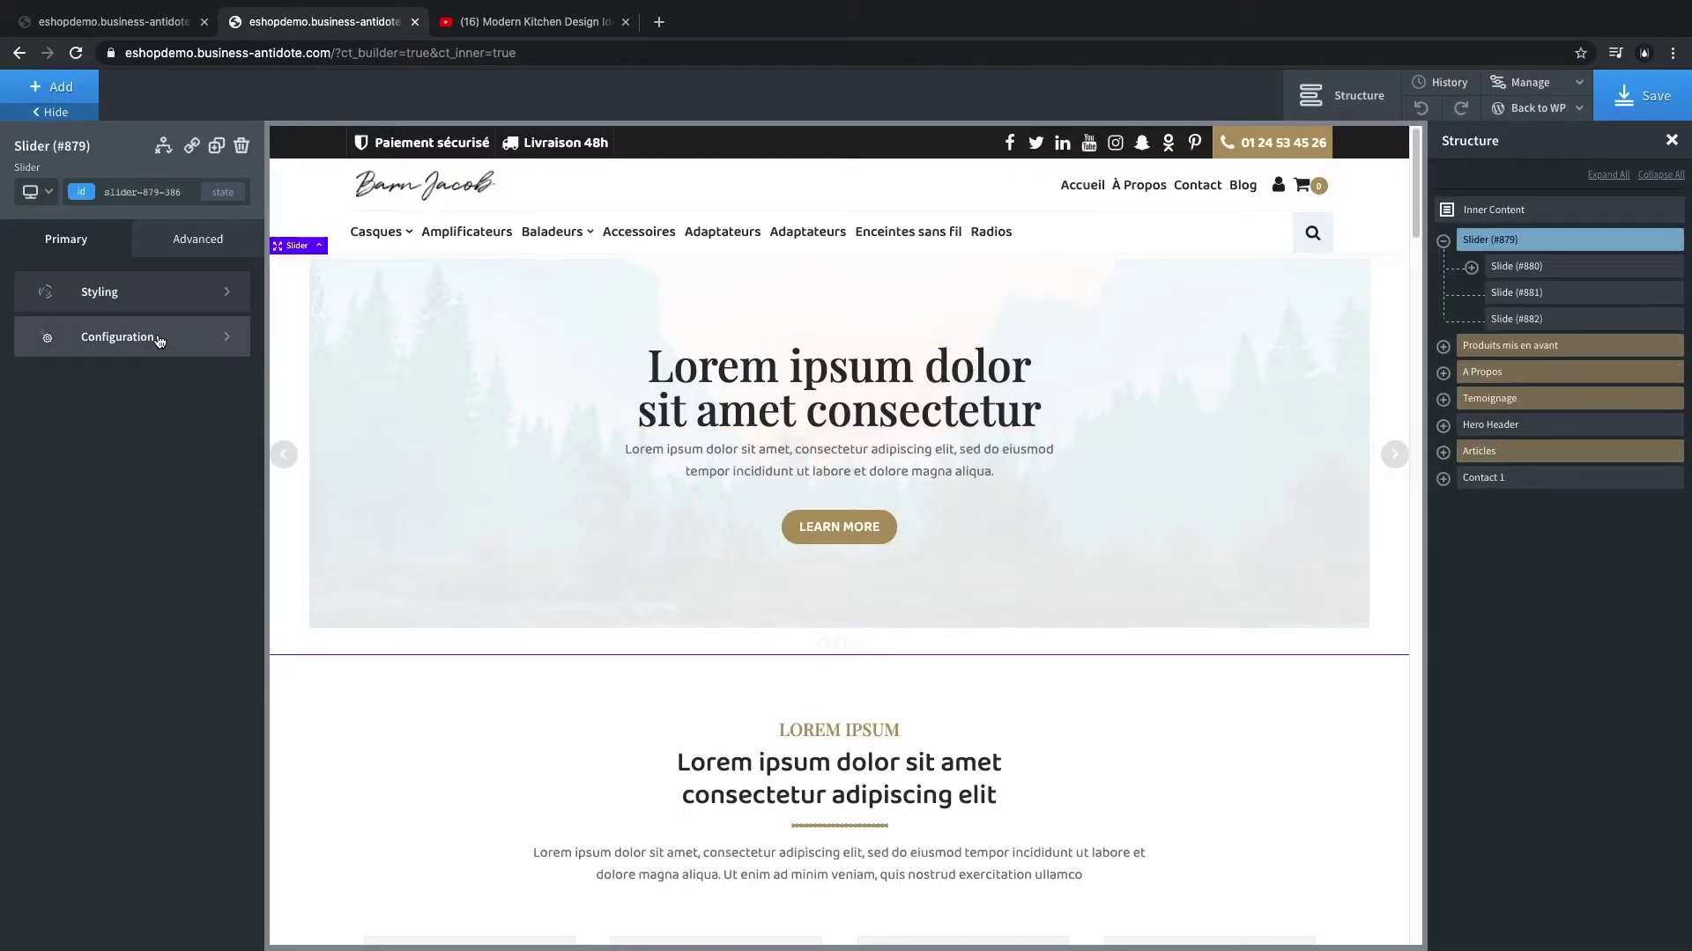
pyautogui.click(154, 296)
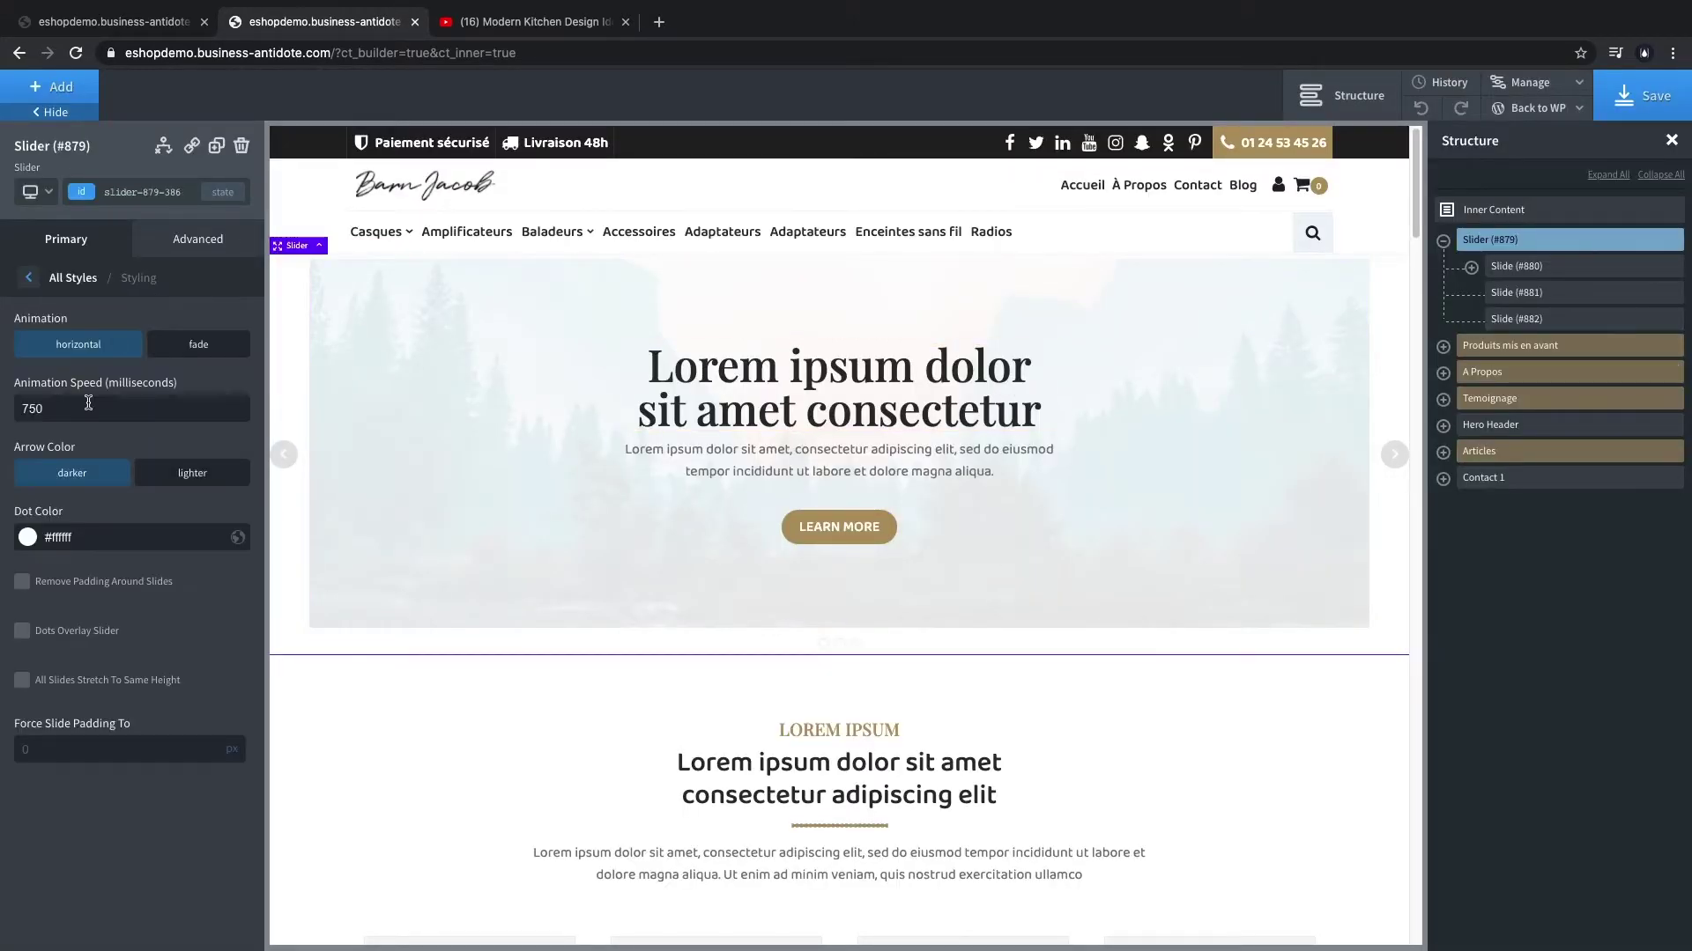
pyautogui.click(21, 583)
pyautogui.click(22, 631)
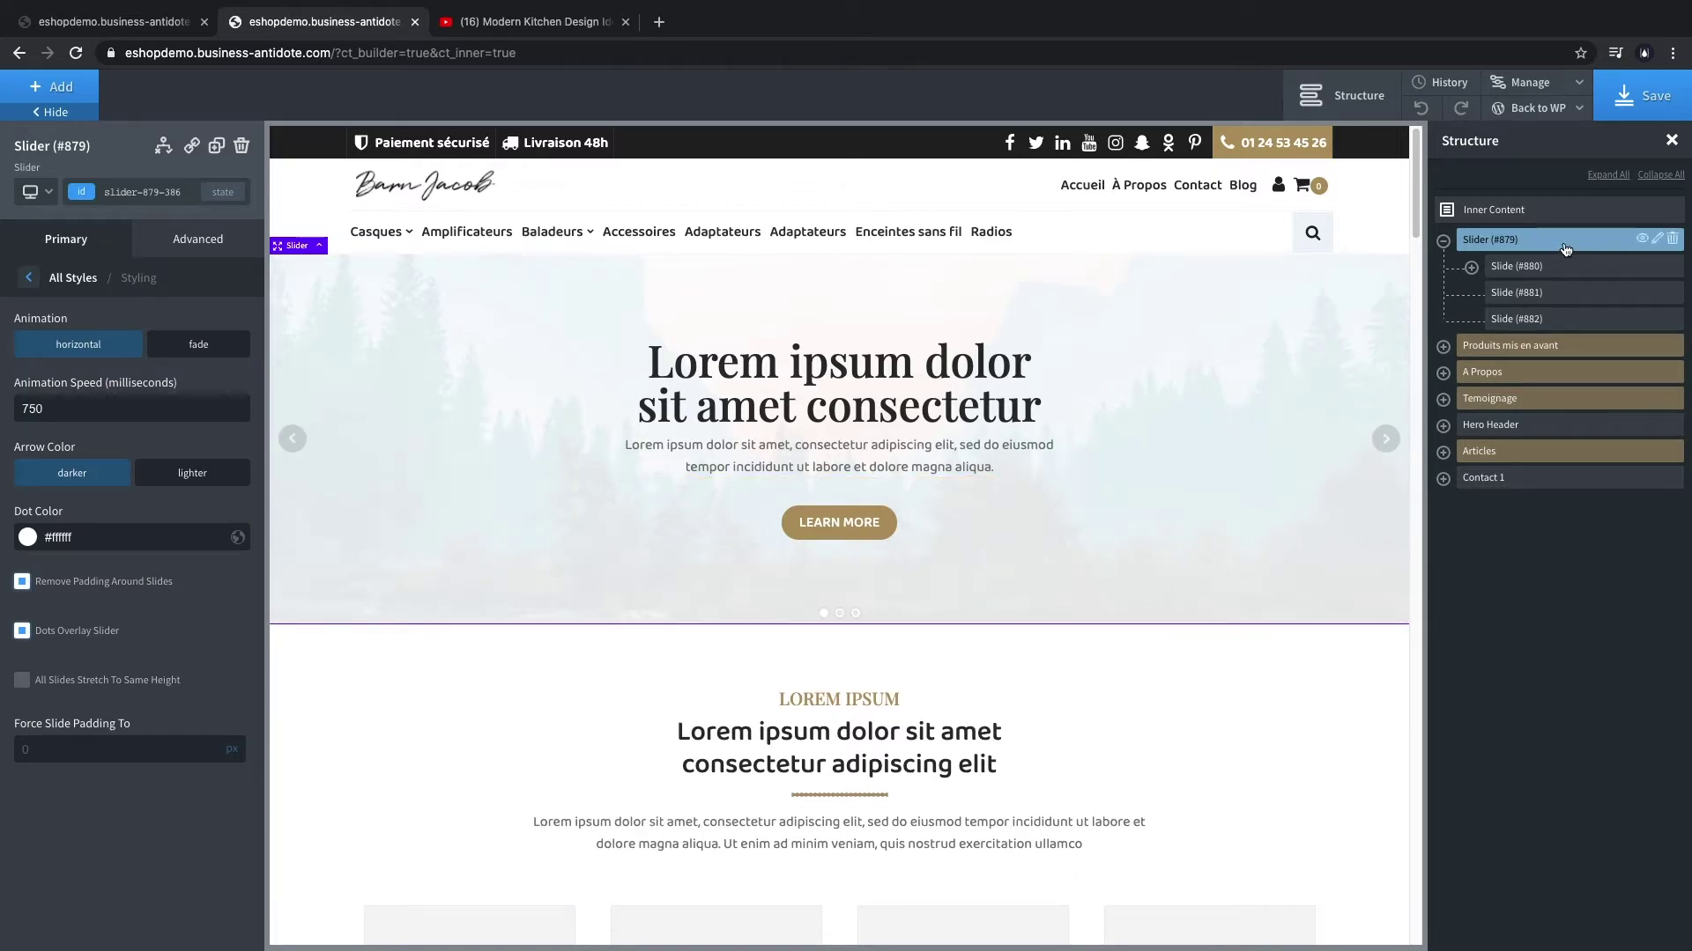
# - Give the first slide's Hero Header 2 the dark kitchen shelf photo as its background image
pyautogui.click(1472, 268)
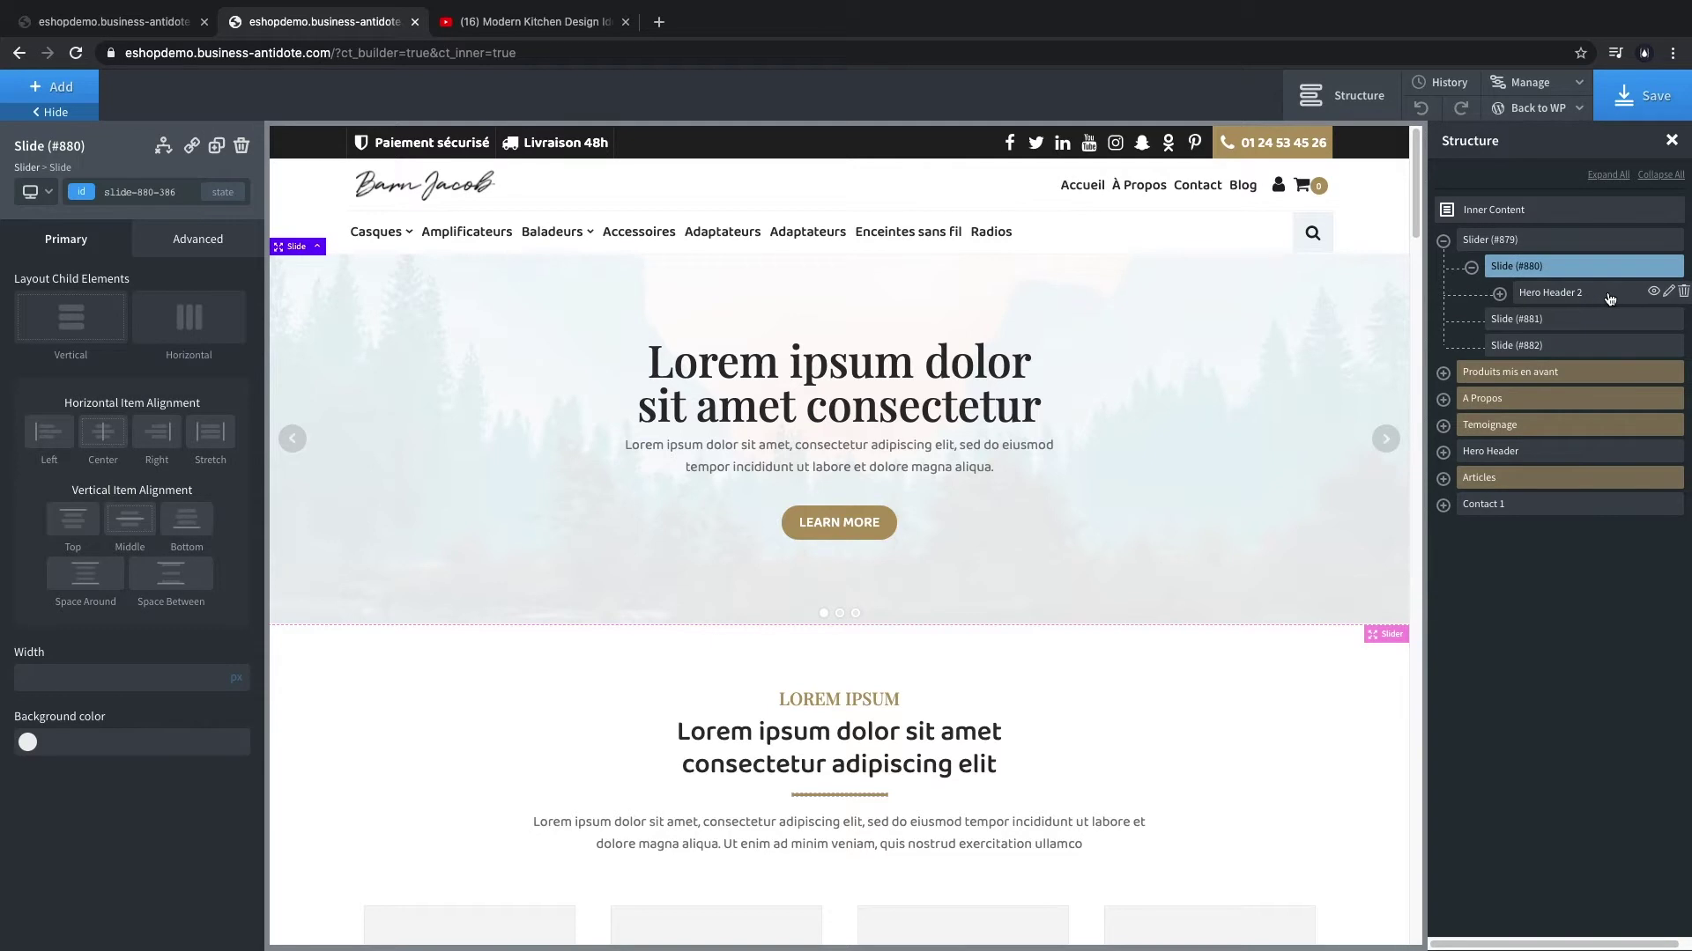
pyautogui.click(1608, 298)
pyautogui.click(194, 241)
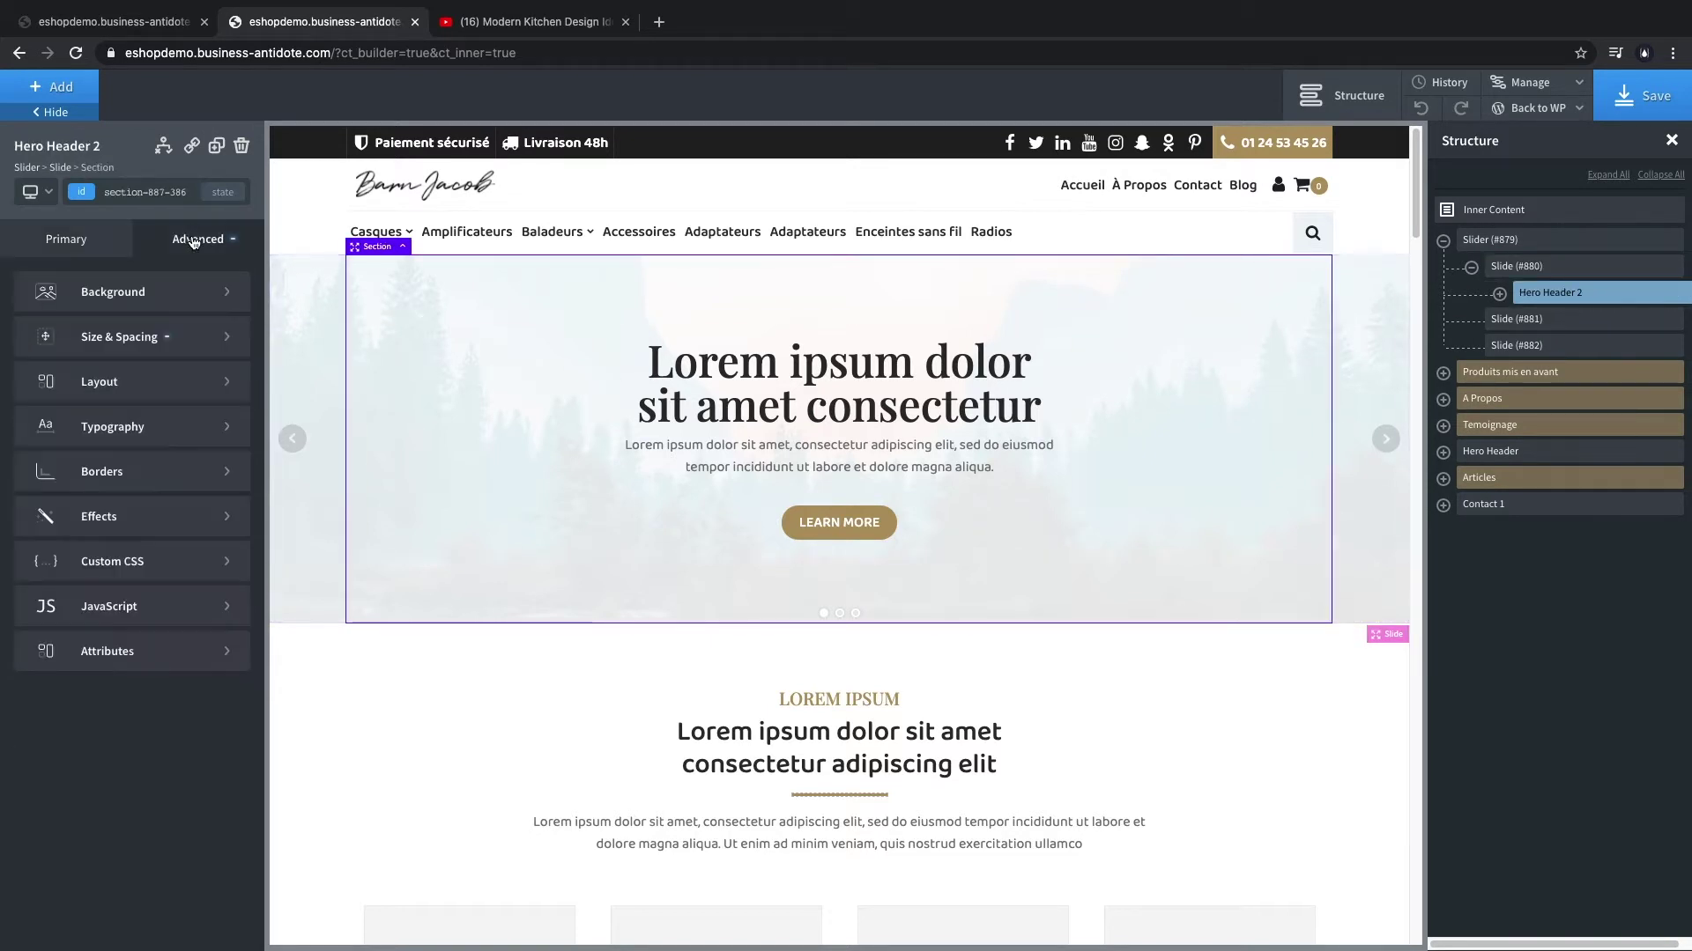
pyautogui.click(182, 302)
pyautogui.click(151, 399)
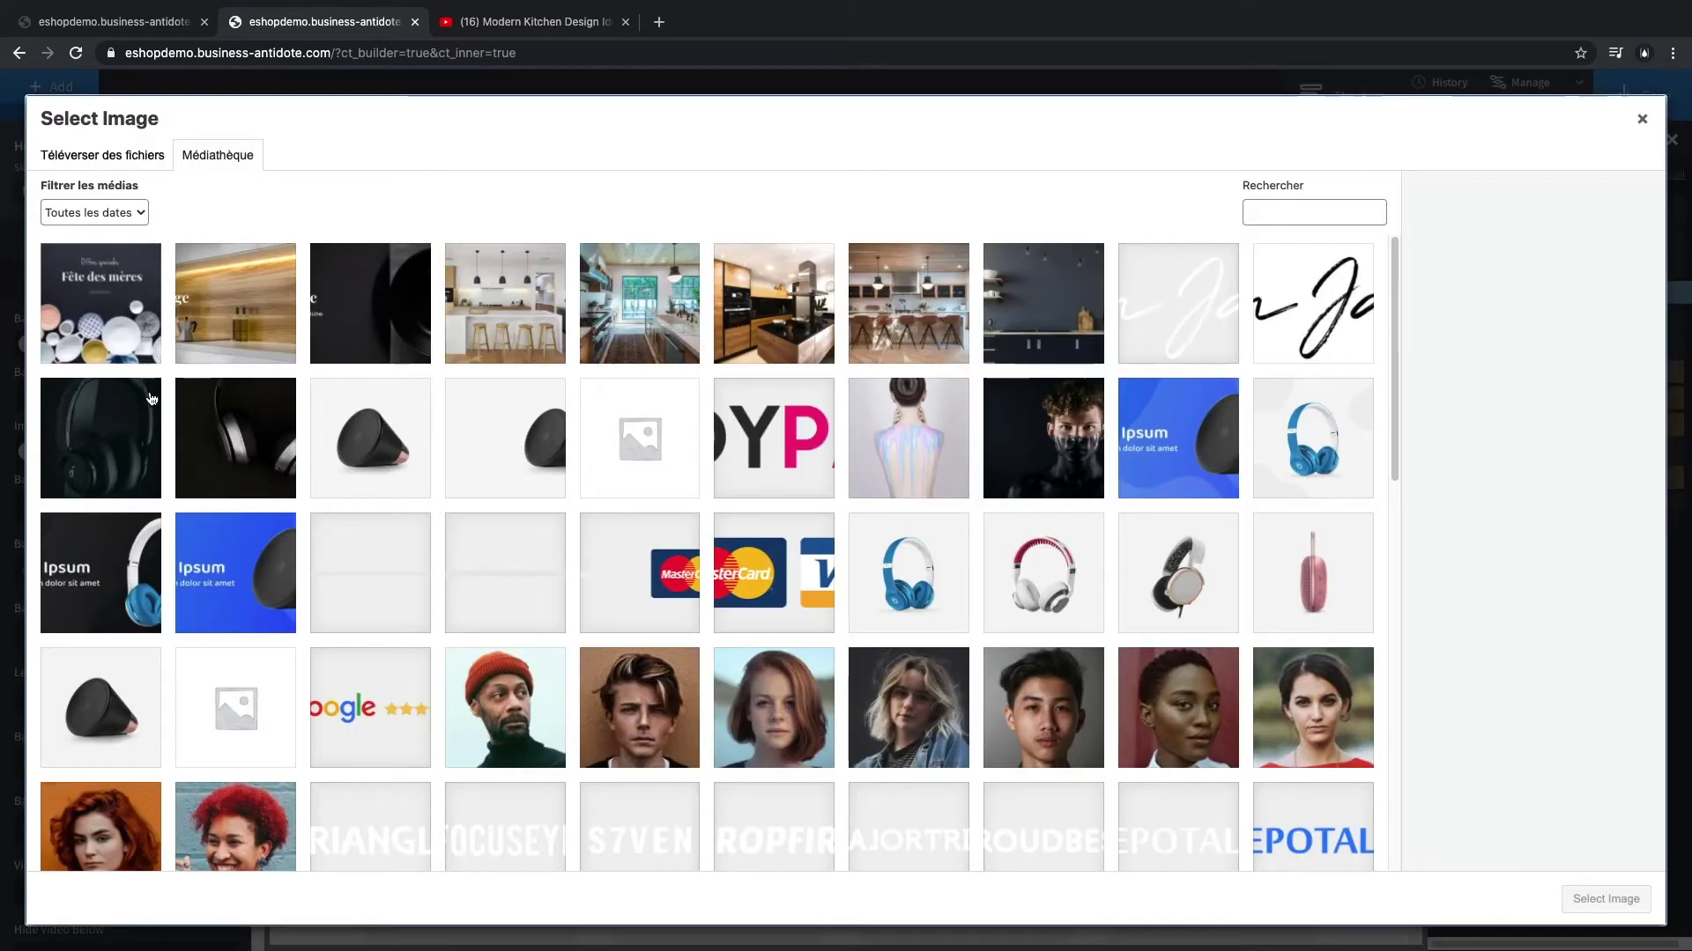
pyautogui.click(1028, 300)
pyautogui.click(1595, 900)
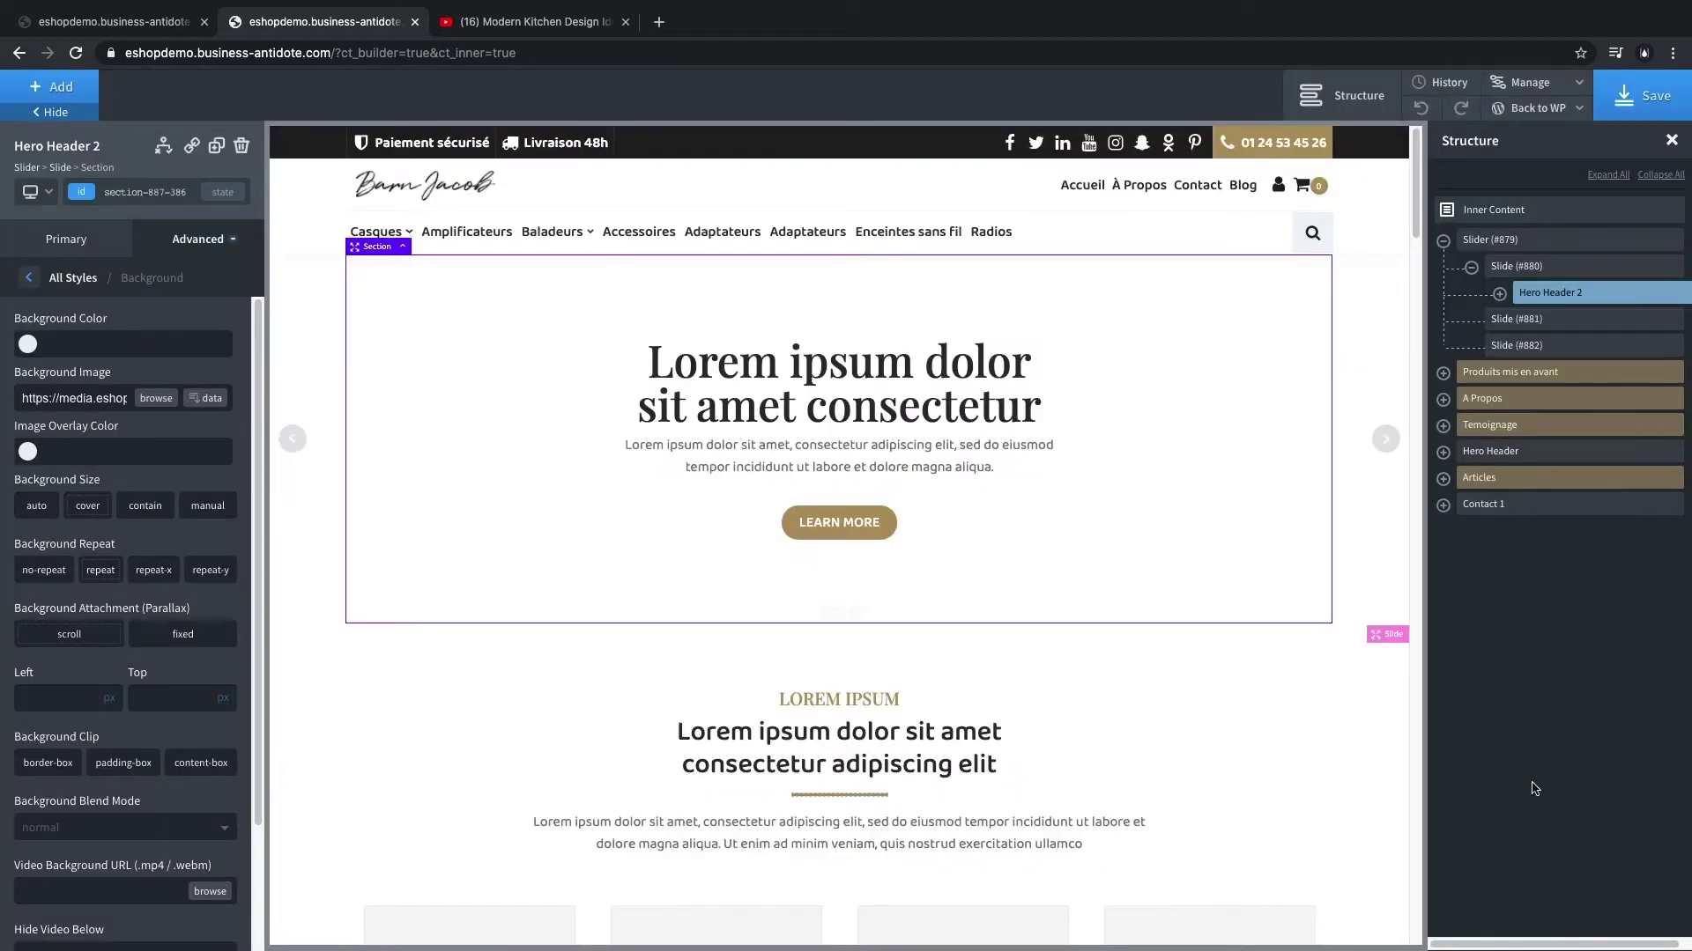
pyautogui.click(868, 410)
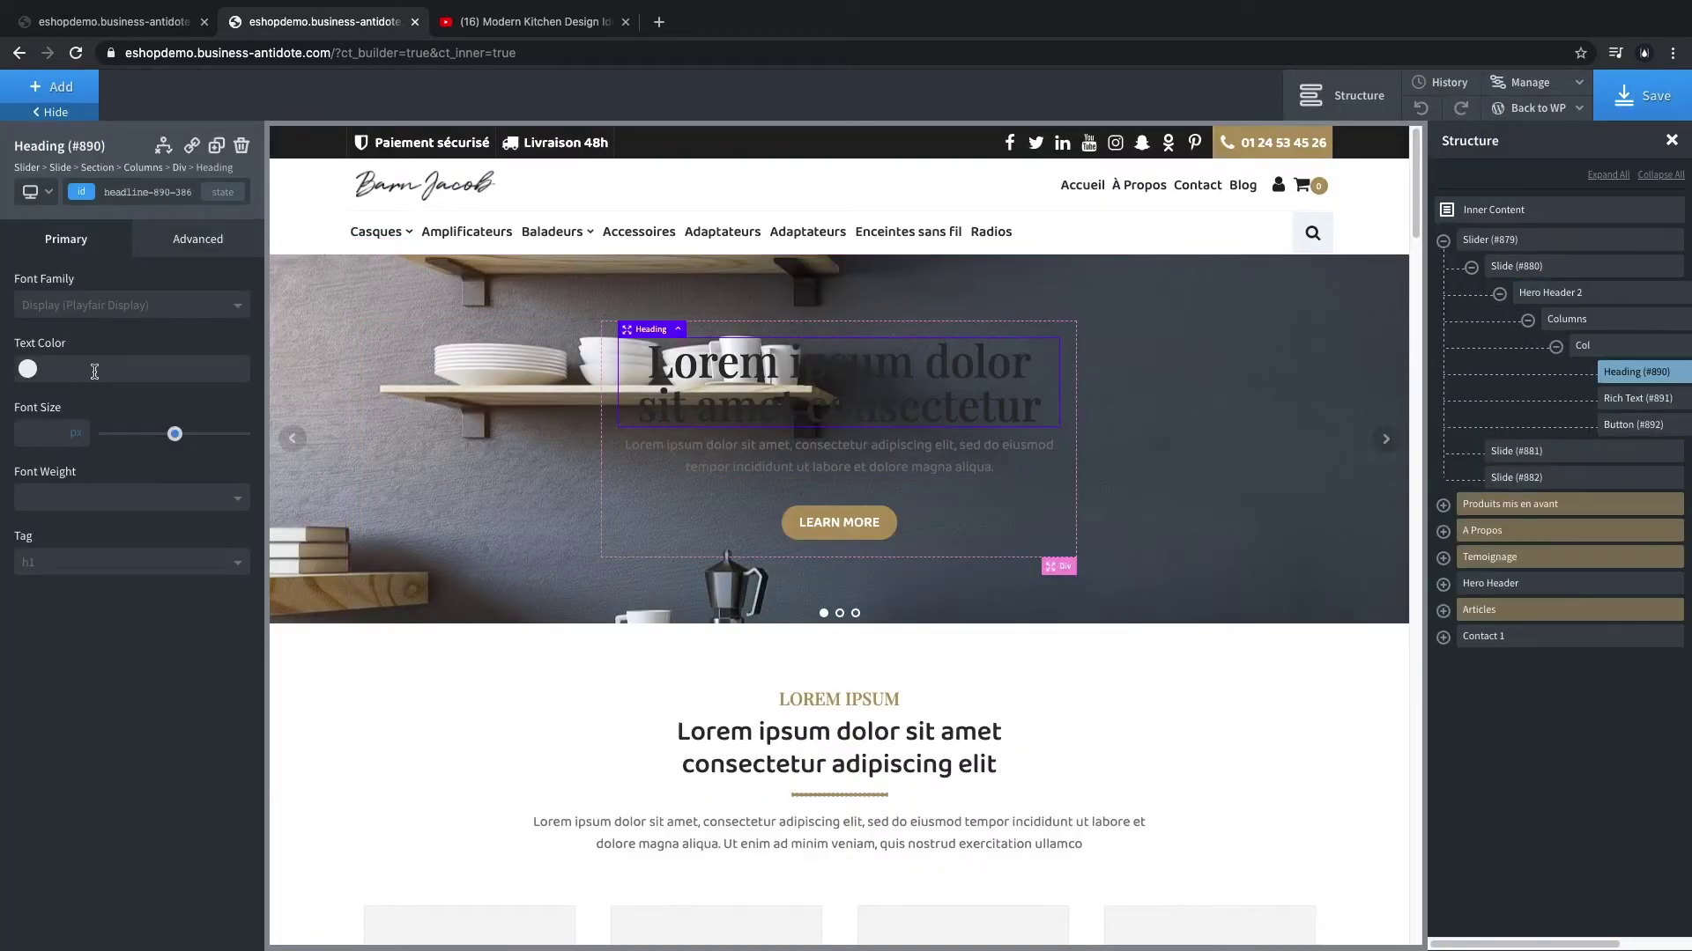
# - Make the hero heading white and set the Hero Header 2 height to 700
pyautogui.click(30, 369)
pyautogui.click(37, 409)
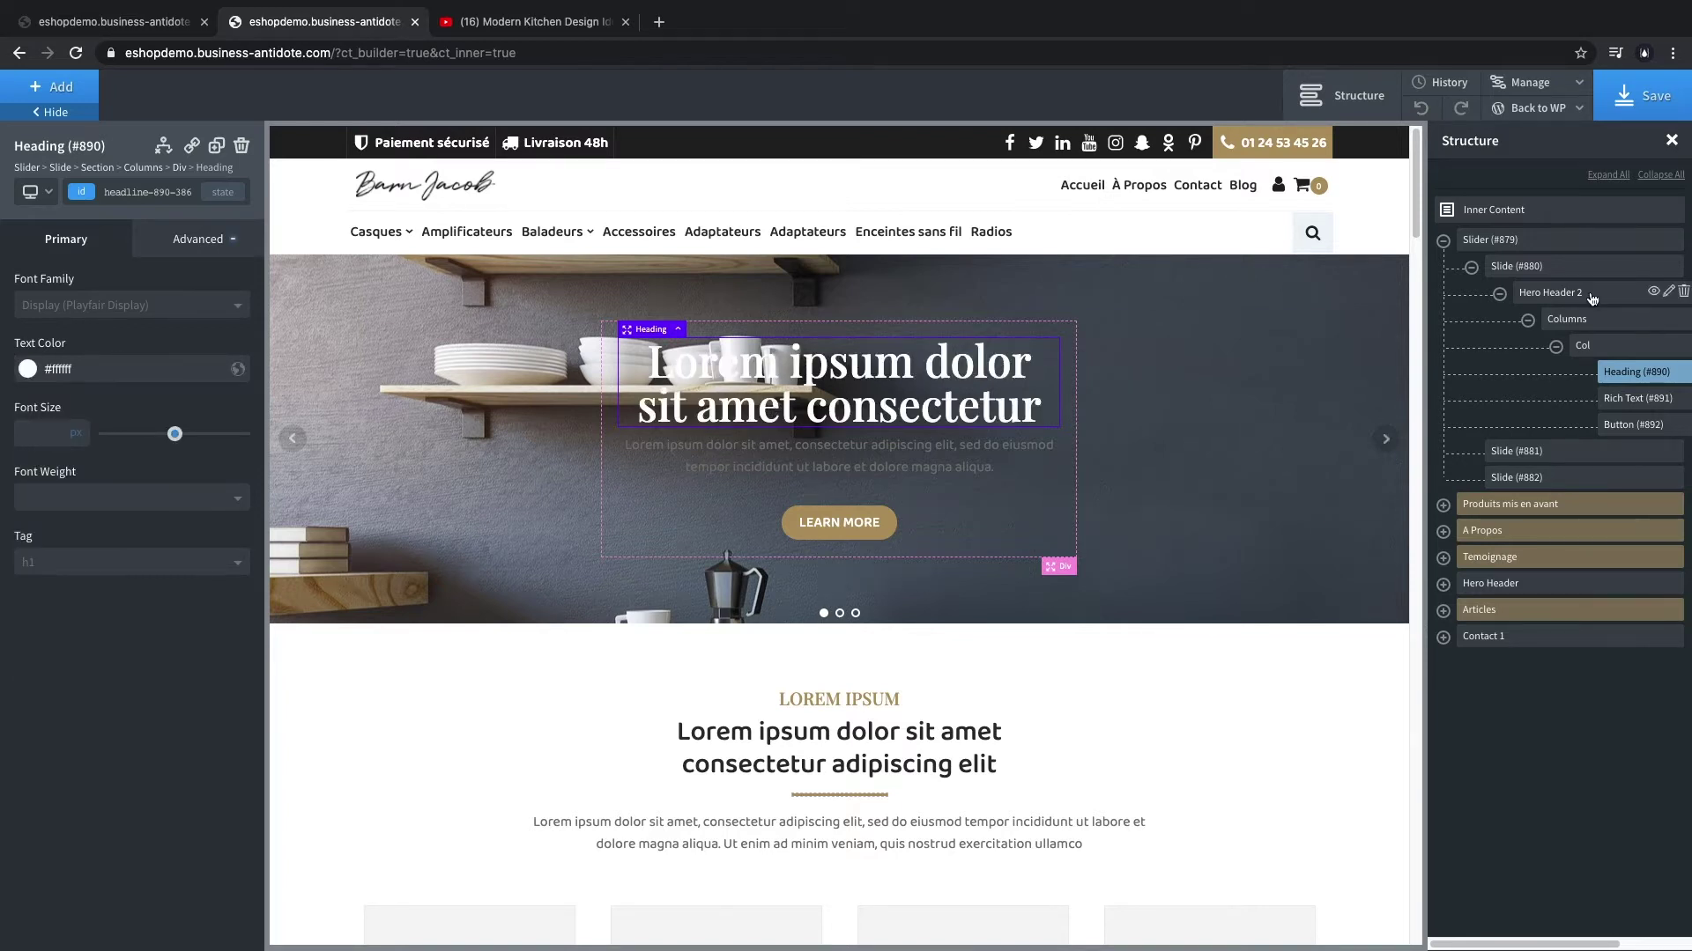
pyautogui.click(1592, 299)
pyautogui.click(185, 239)
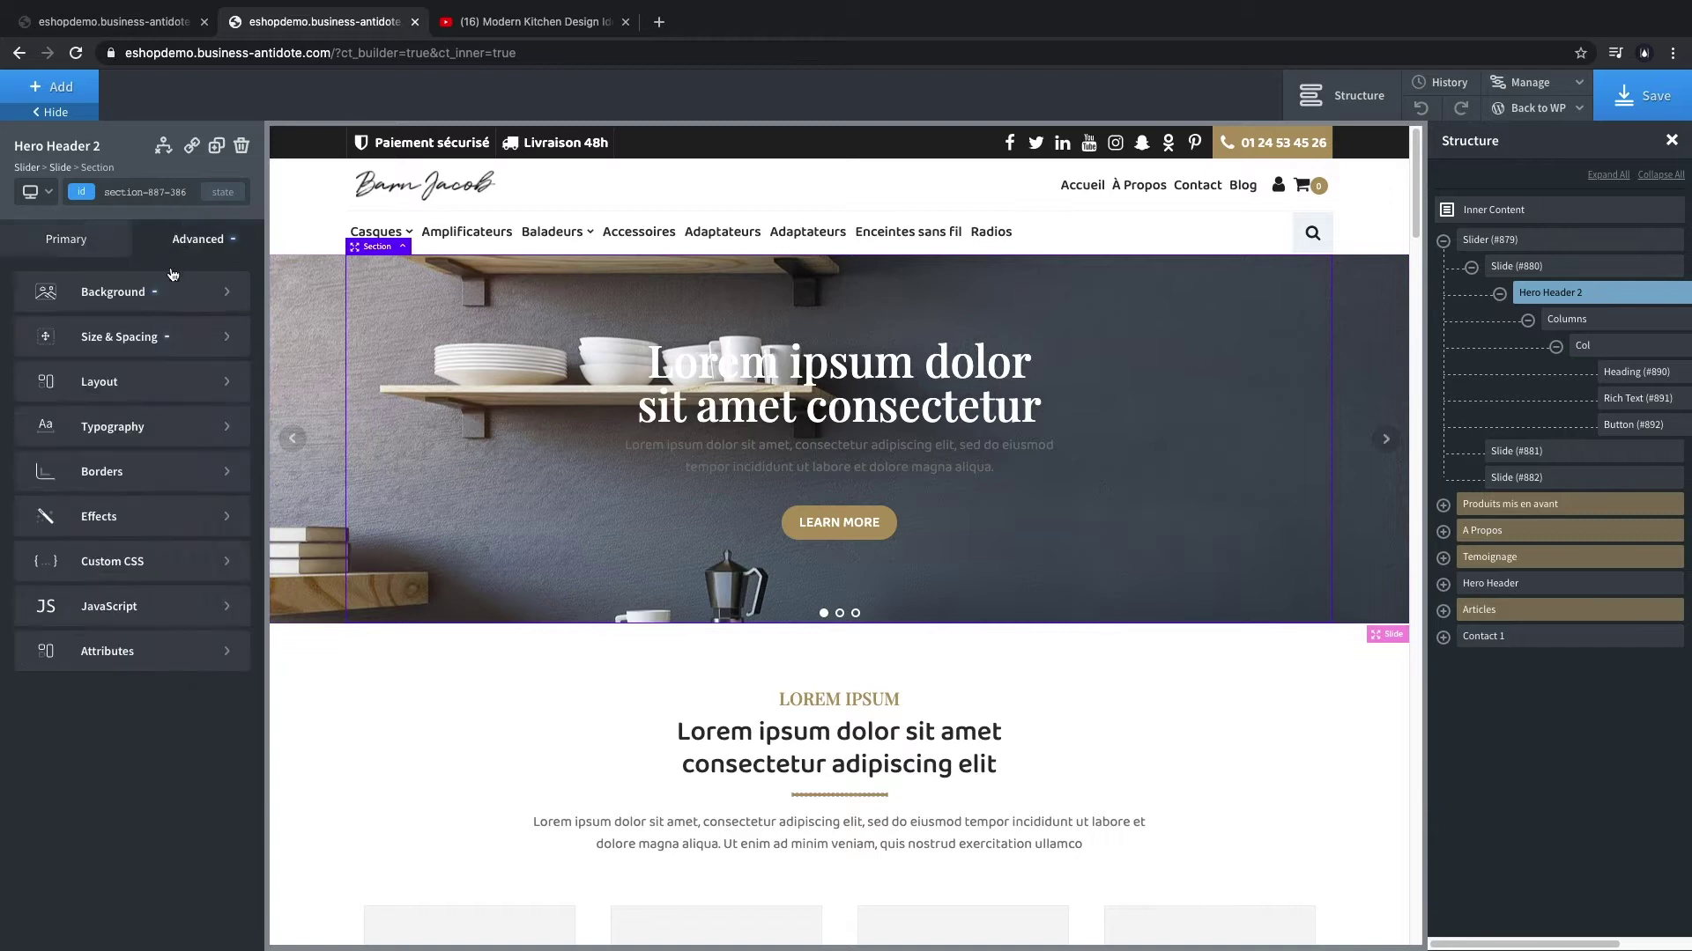
pyautogui.click(126, 335)
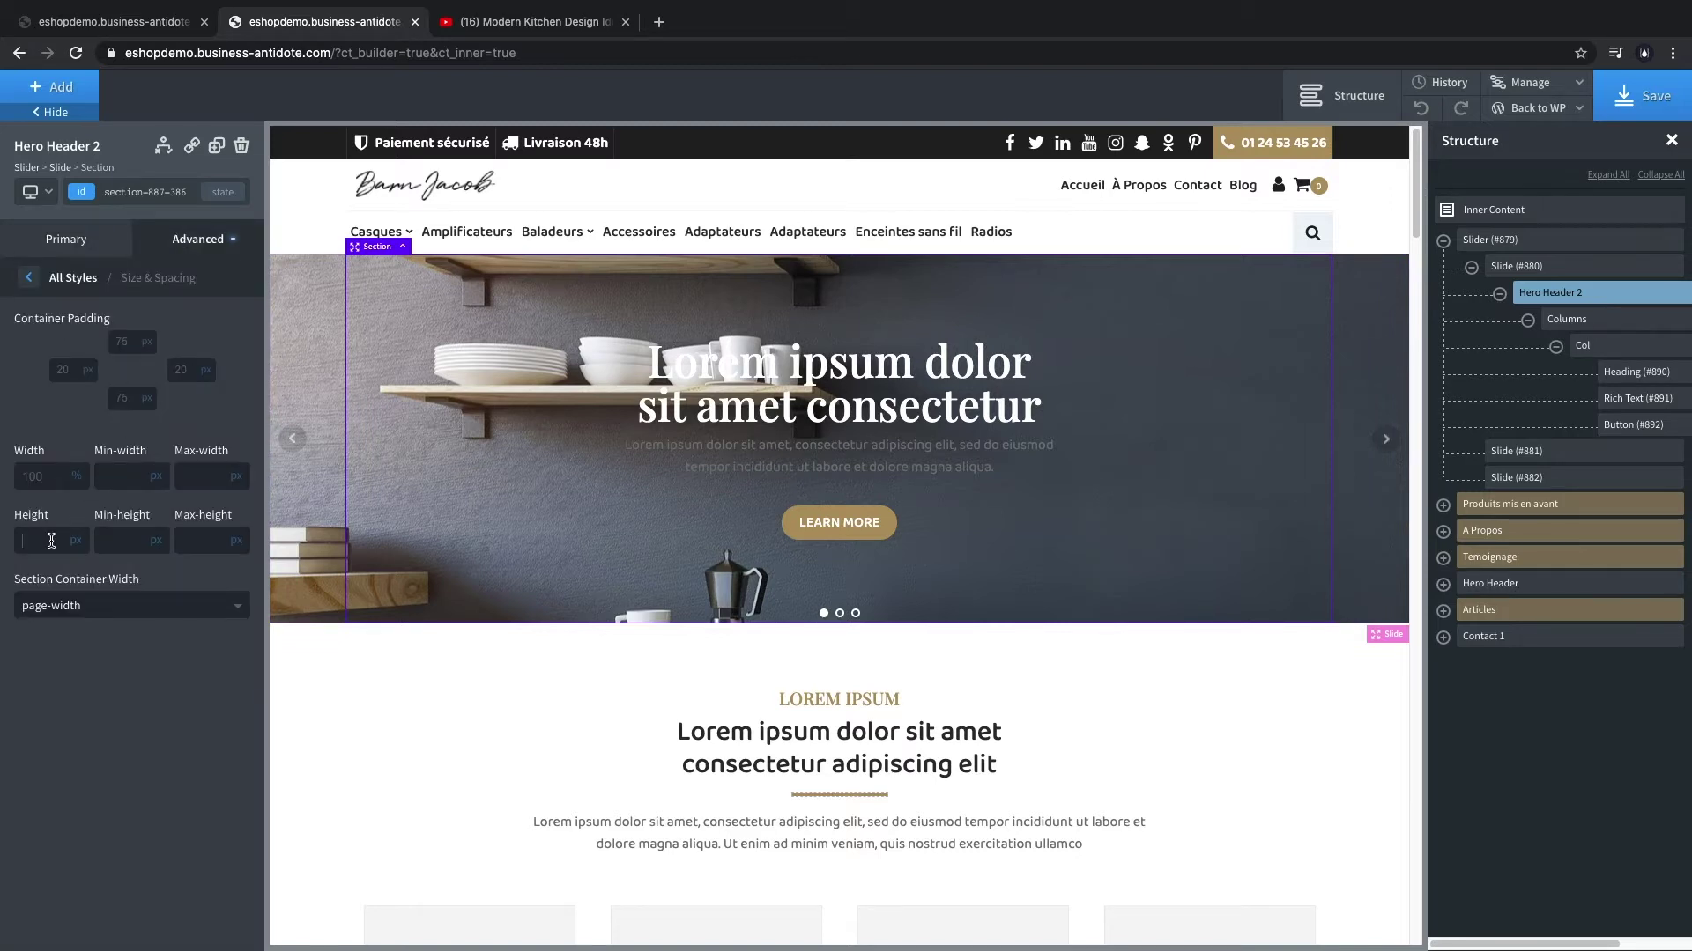
pyautogui.write('700')
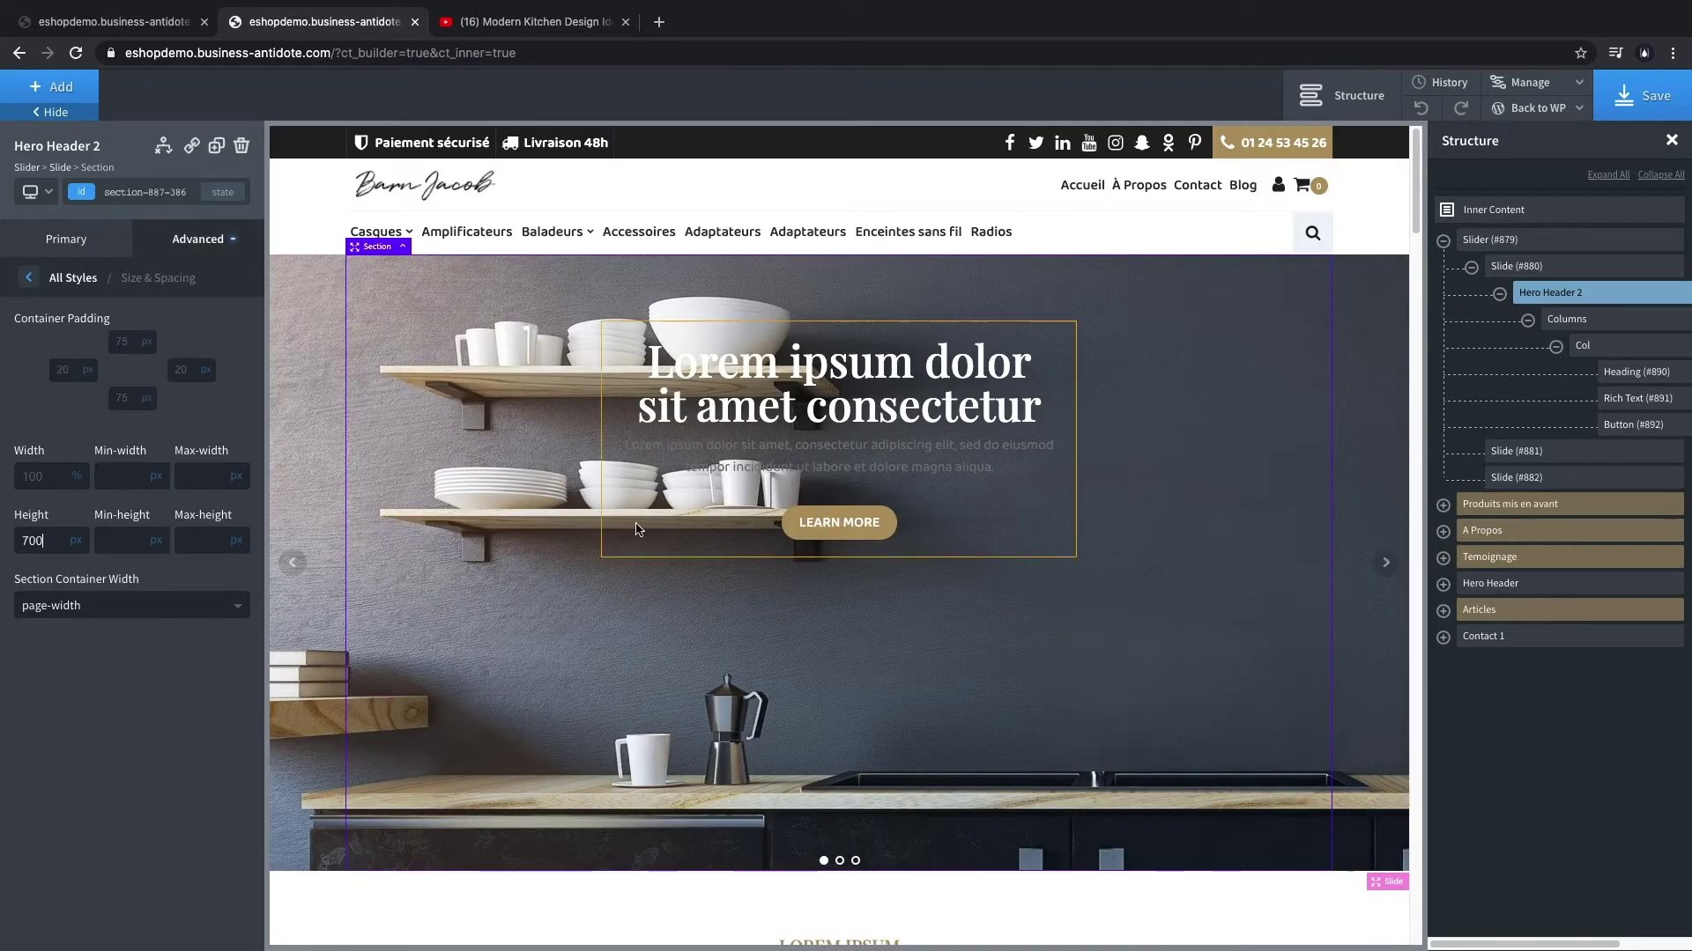
# - Set the hero section to a horizontal layout with middle vertical alignment
pyautogui.click(1623, 330)
pyautogui.click(1586, 292)
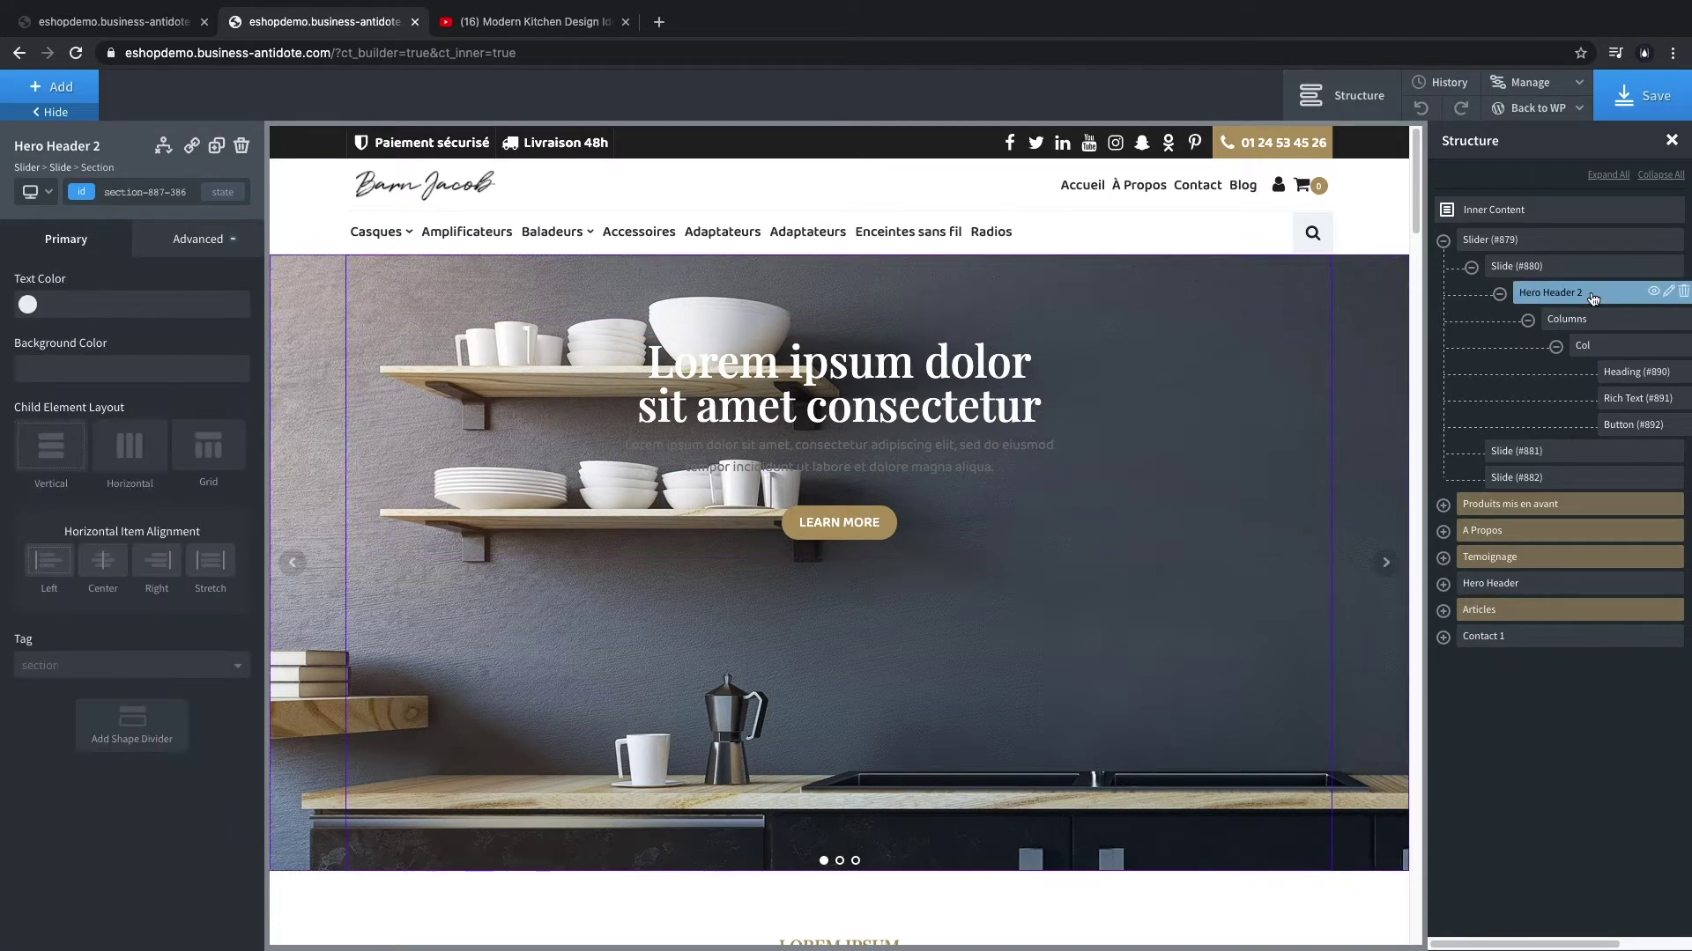
pyautogui.click(119, 458)
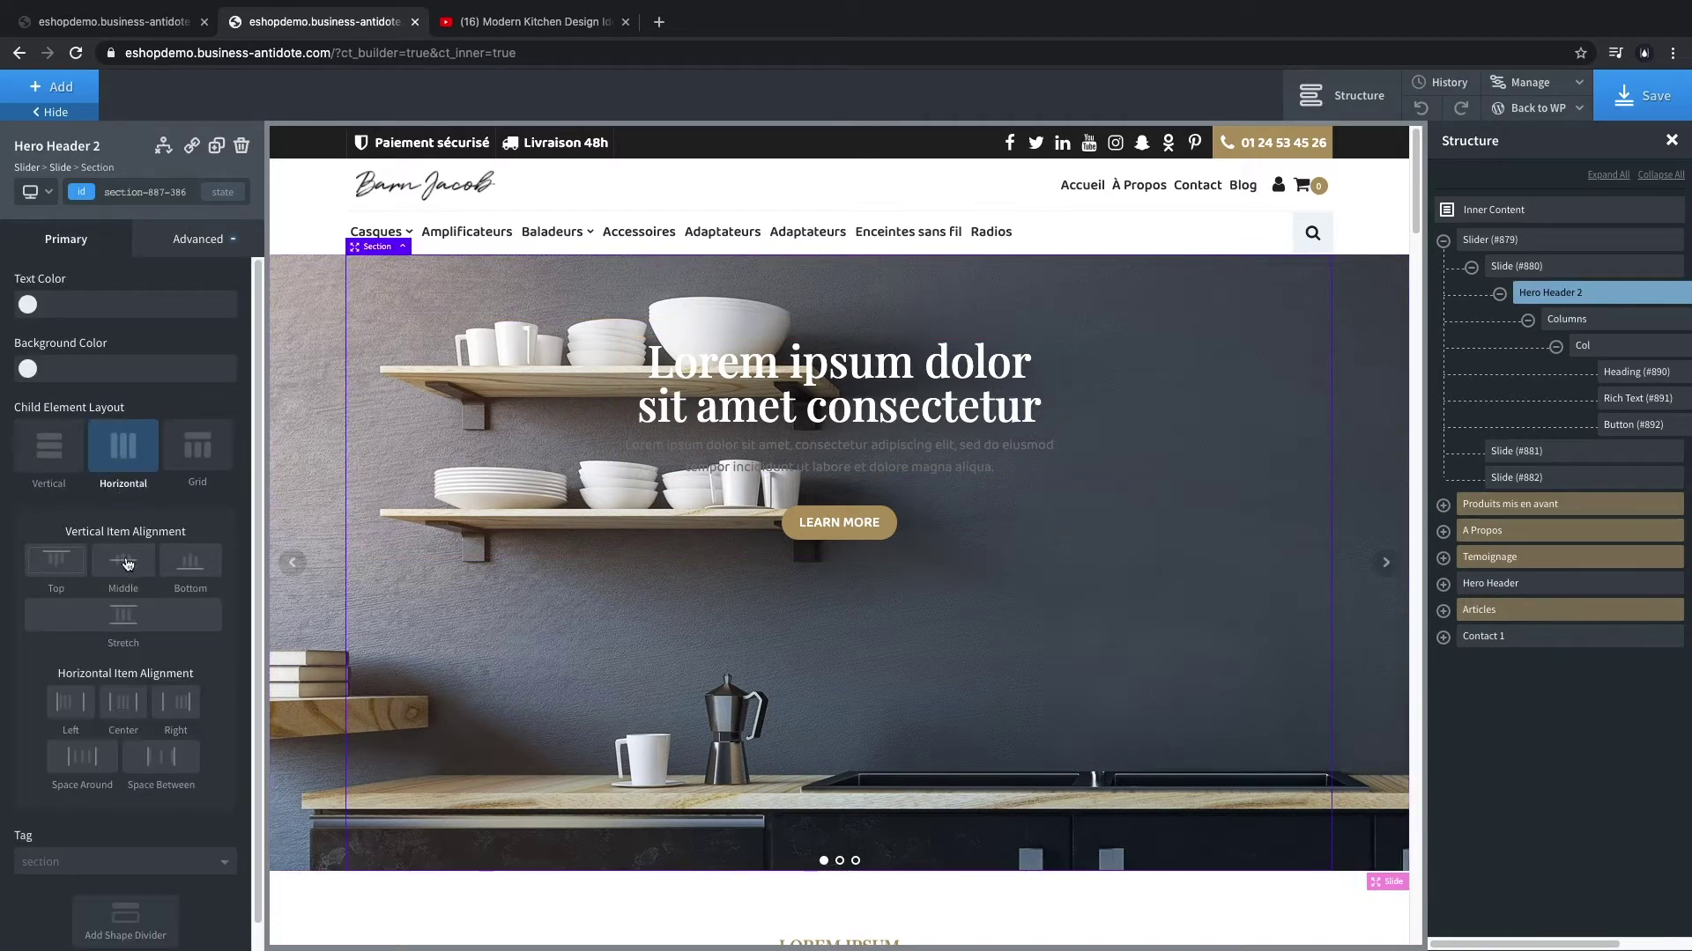
pyautogui.click(114, 568)
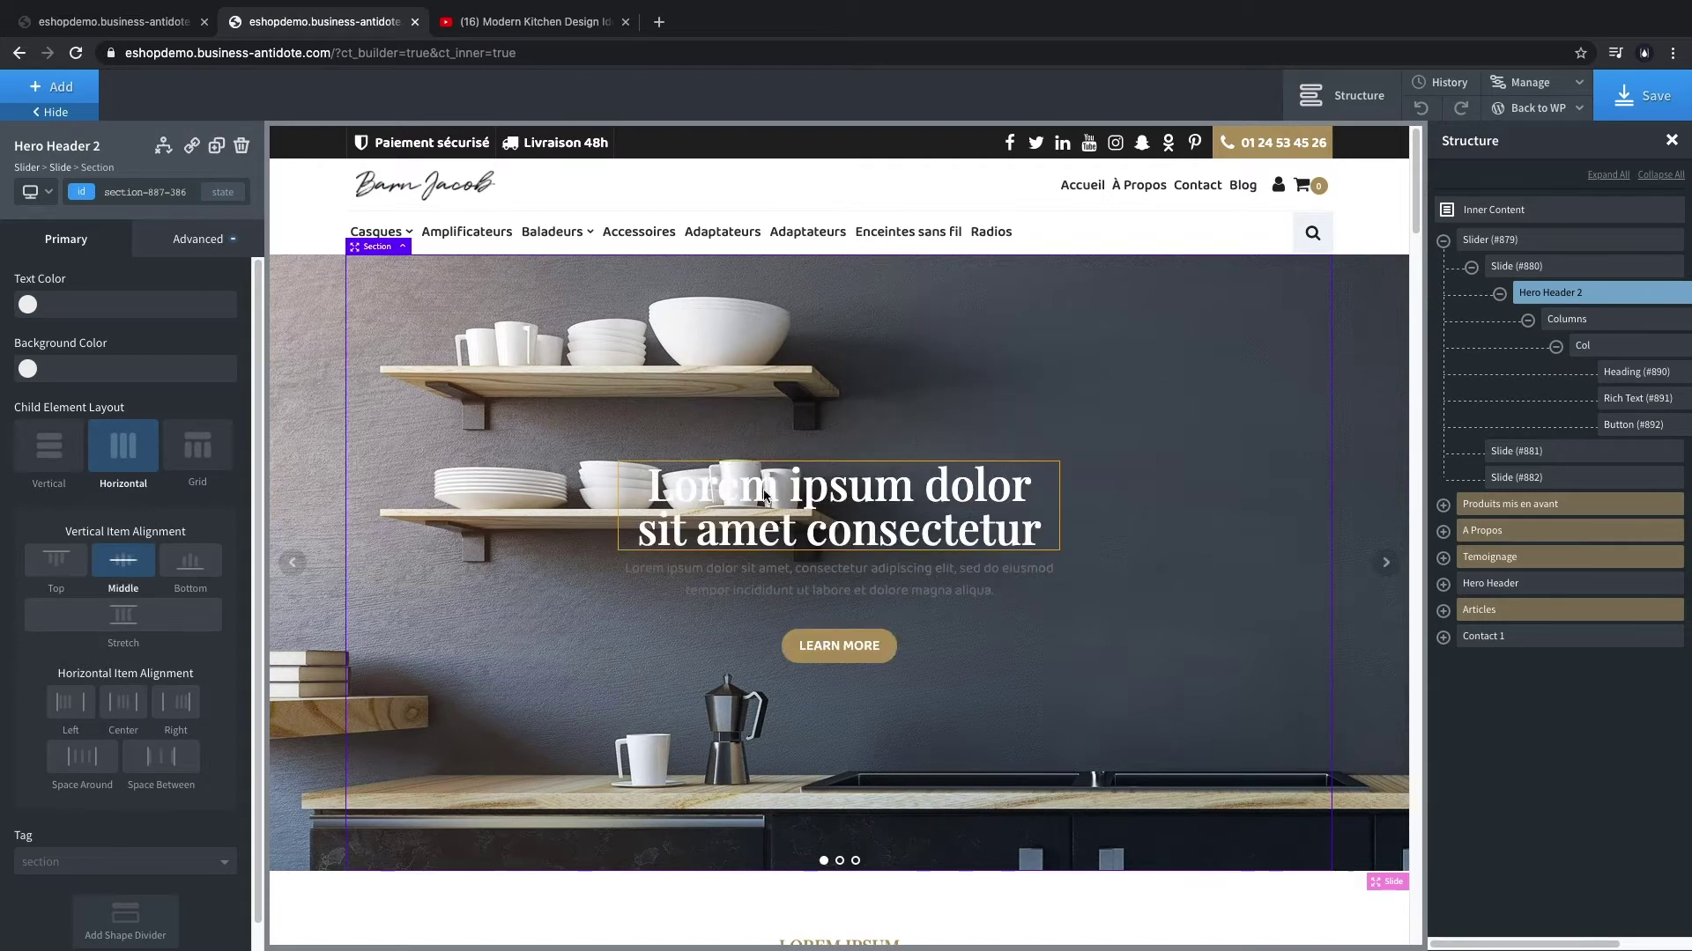
# - Make the paragraph text white and start retyping the heading as 'Concepteur de cusin'
pyautogui.click(793, 578)
pyautogui.click(28, 368)
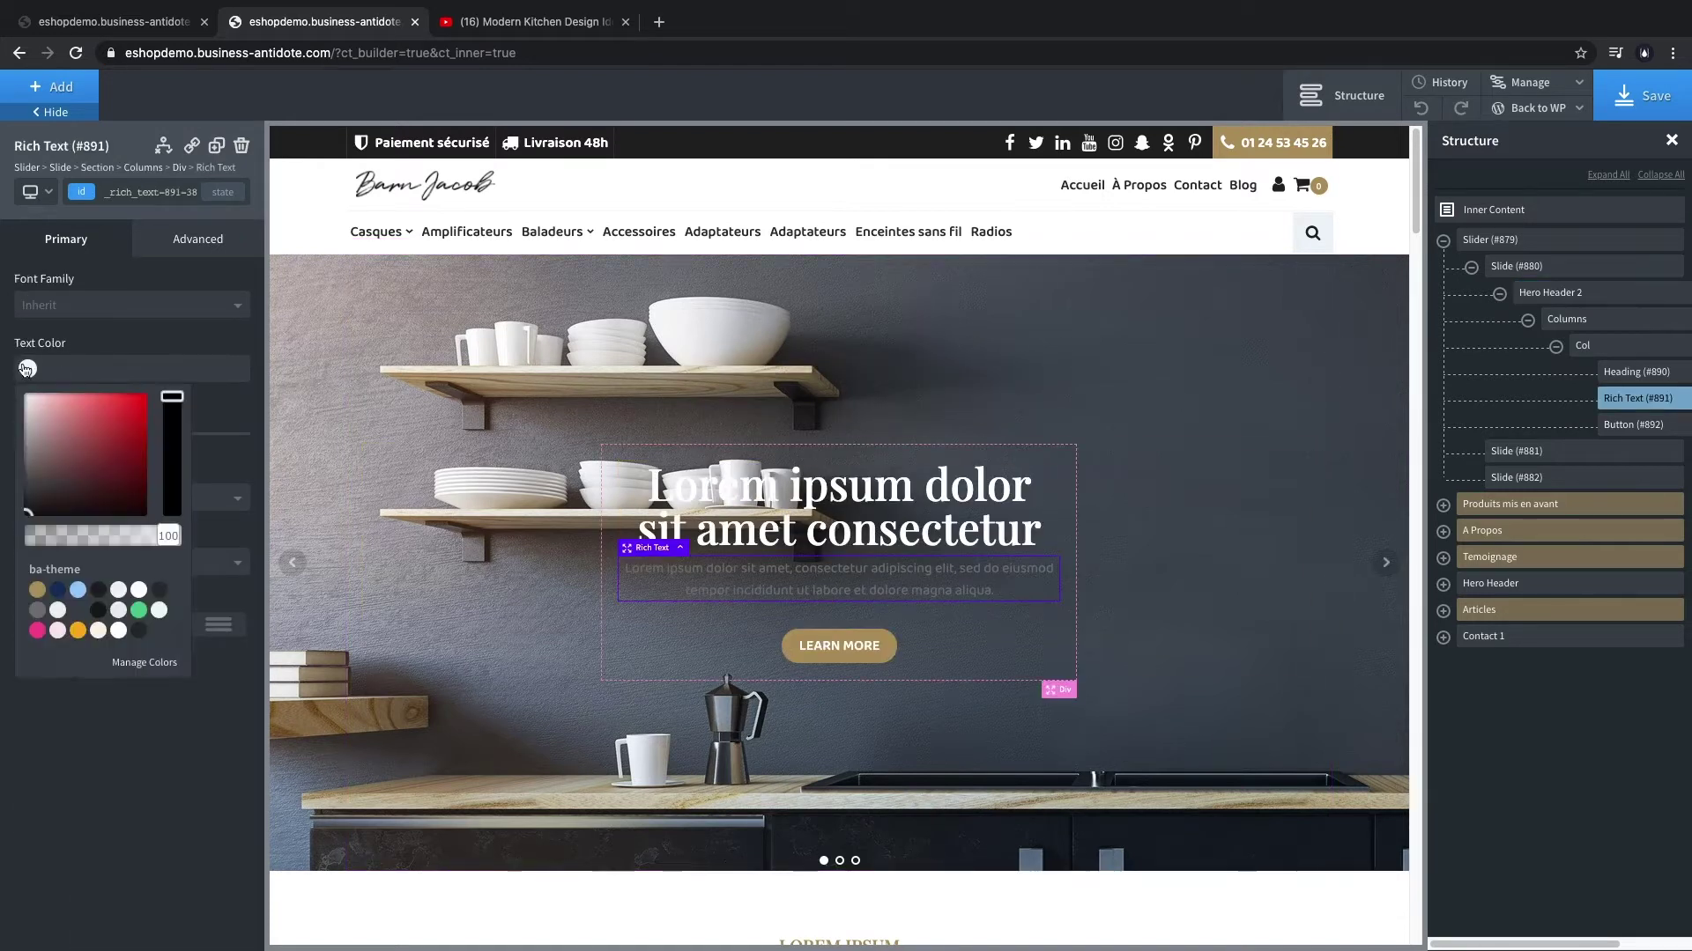
pyautogui.click(11, 385)
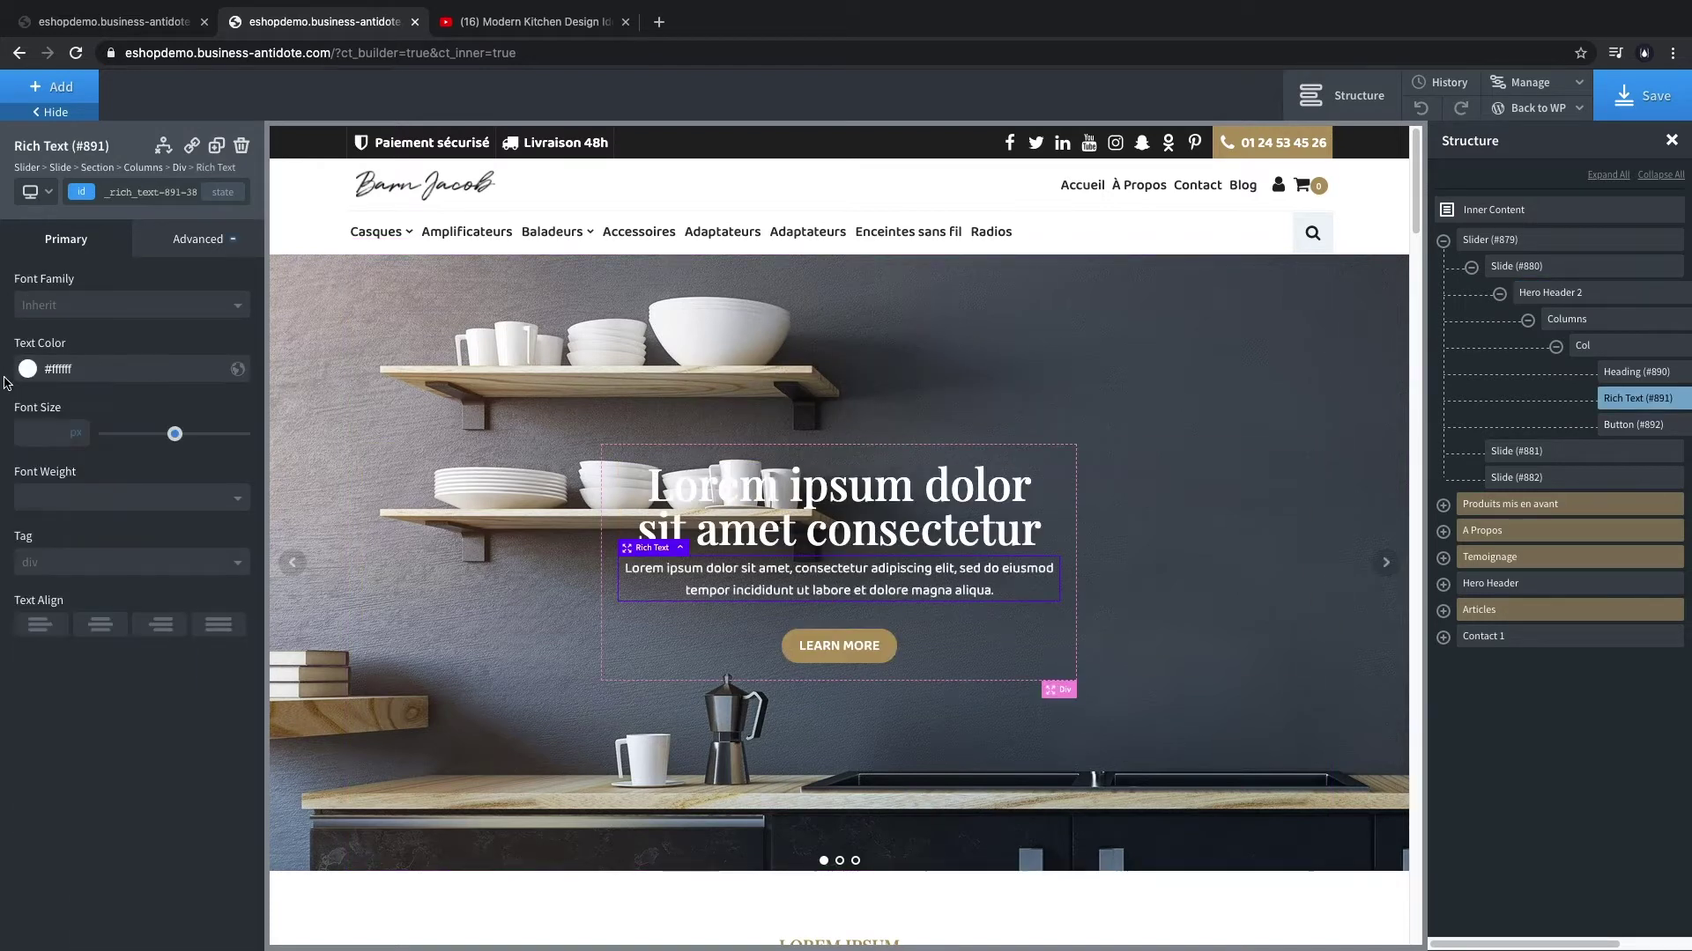
pyautogui.doubleClick(837, 525)
pyautogui.click(837, 525)
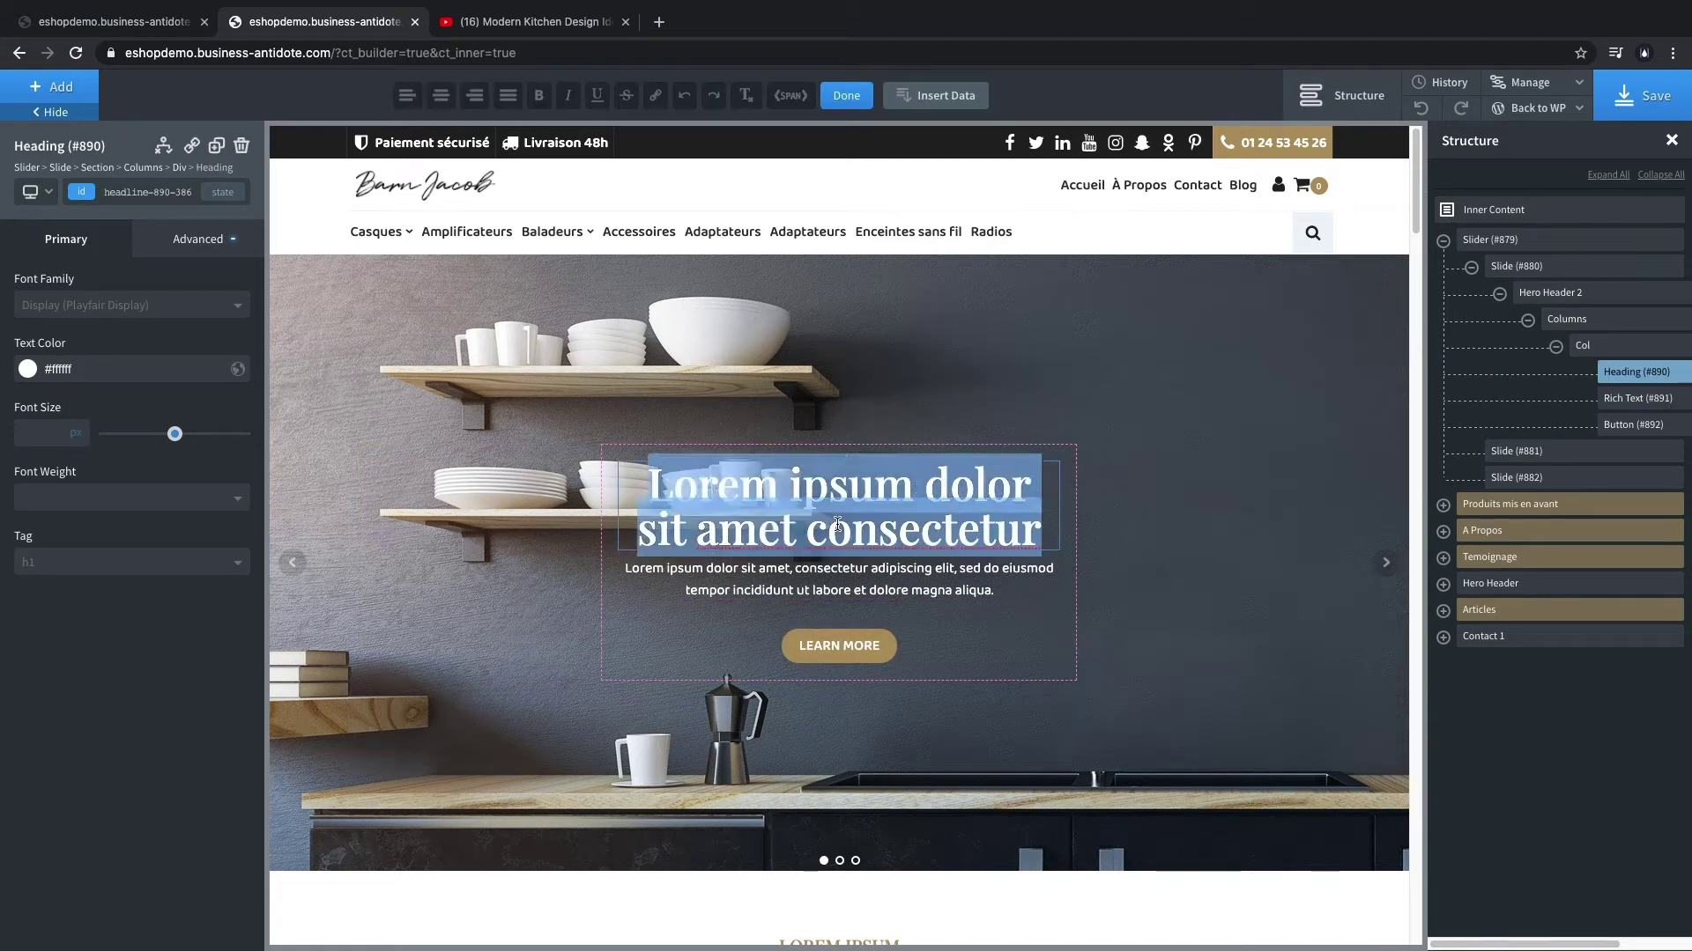
pyautogui.write('Concept')
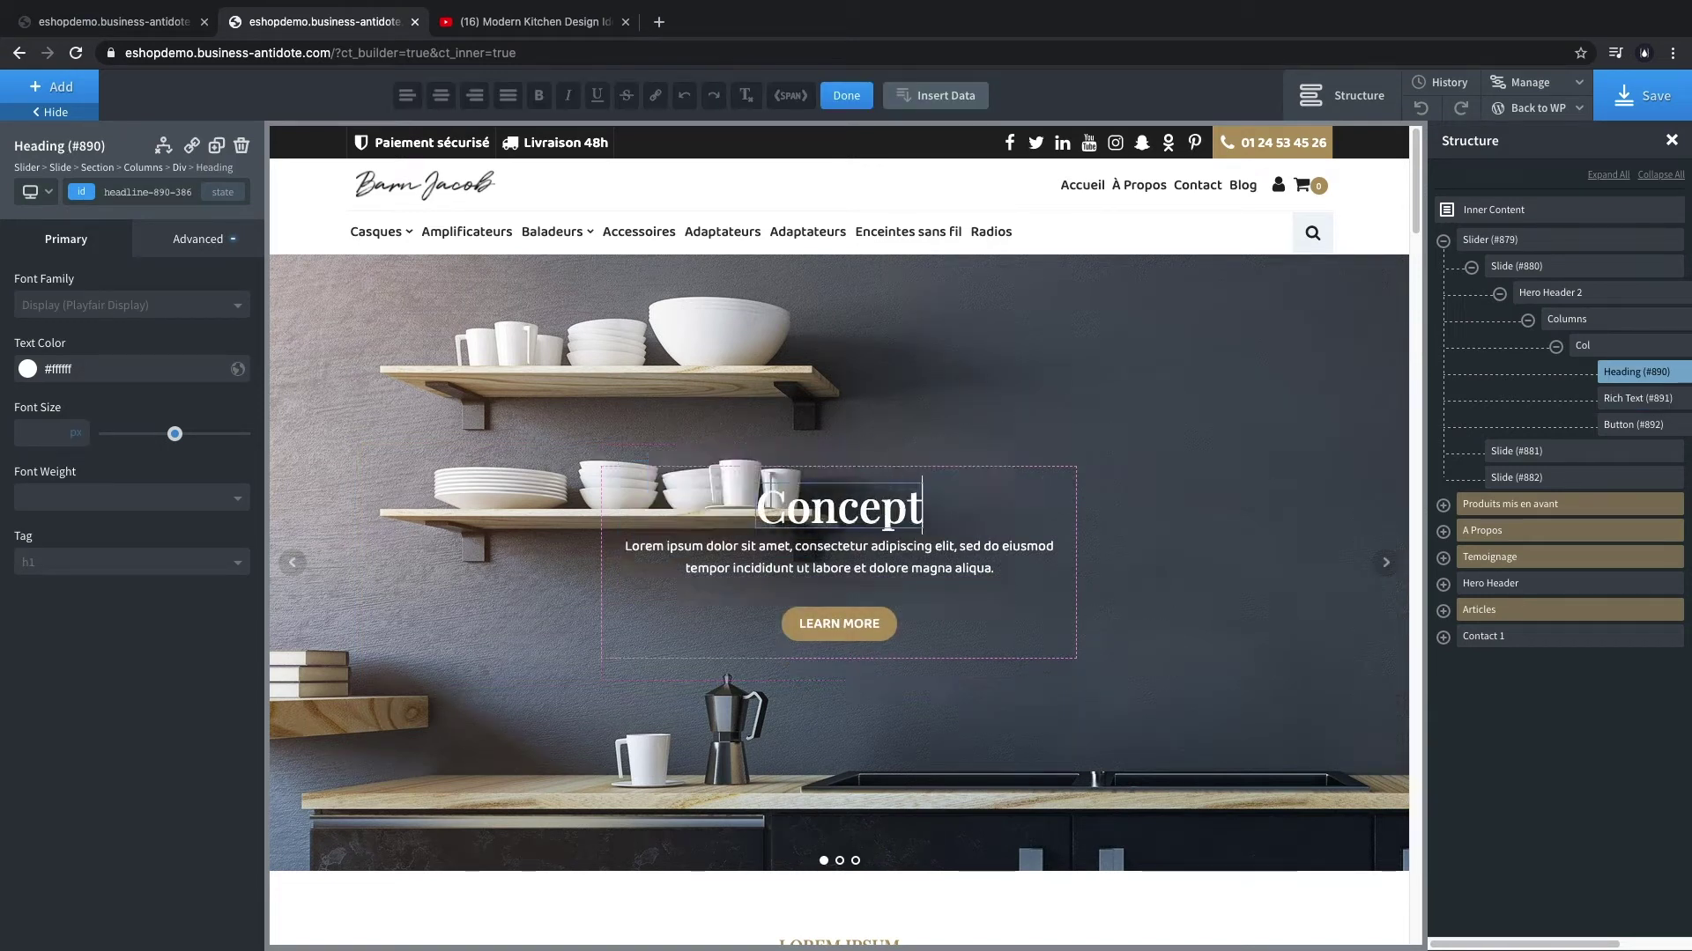
pyautogui.write('eur de')
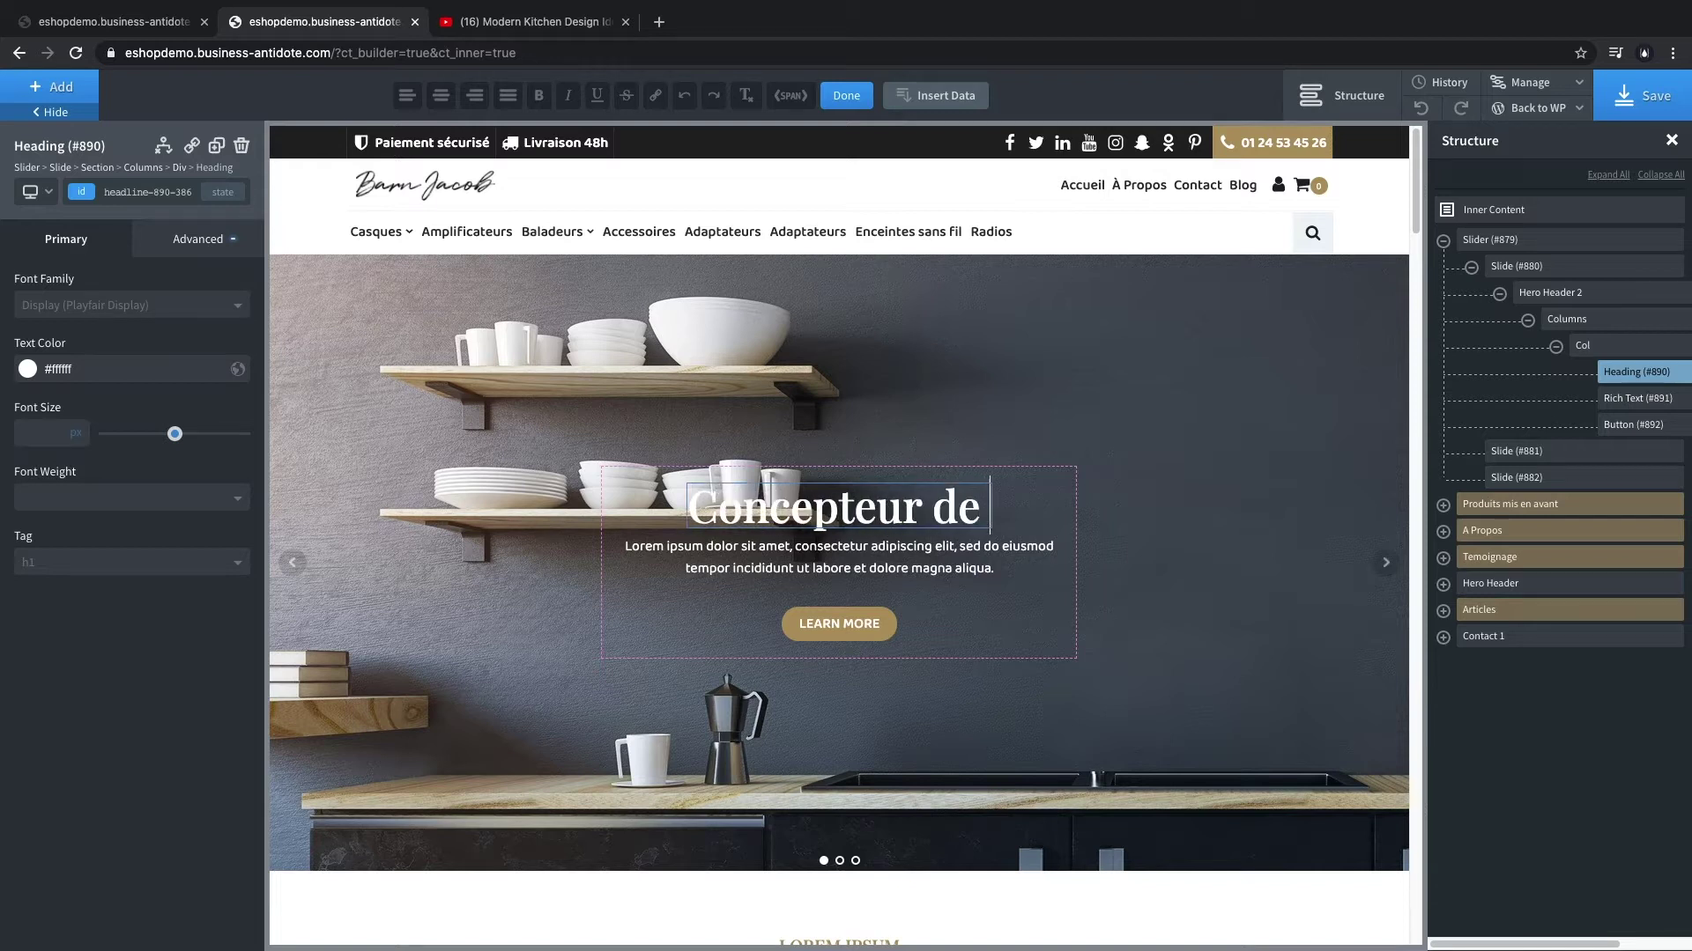
pyautogui.write(' cusin')
# - Complete the heading as 'Concepteur de cusines sur mesure' and select the paragraph below
pyautogui.press('BackSpace')
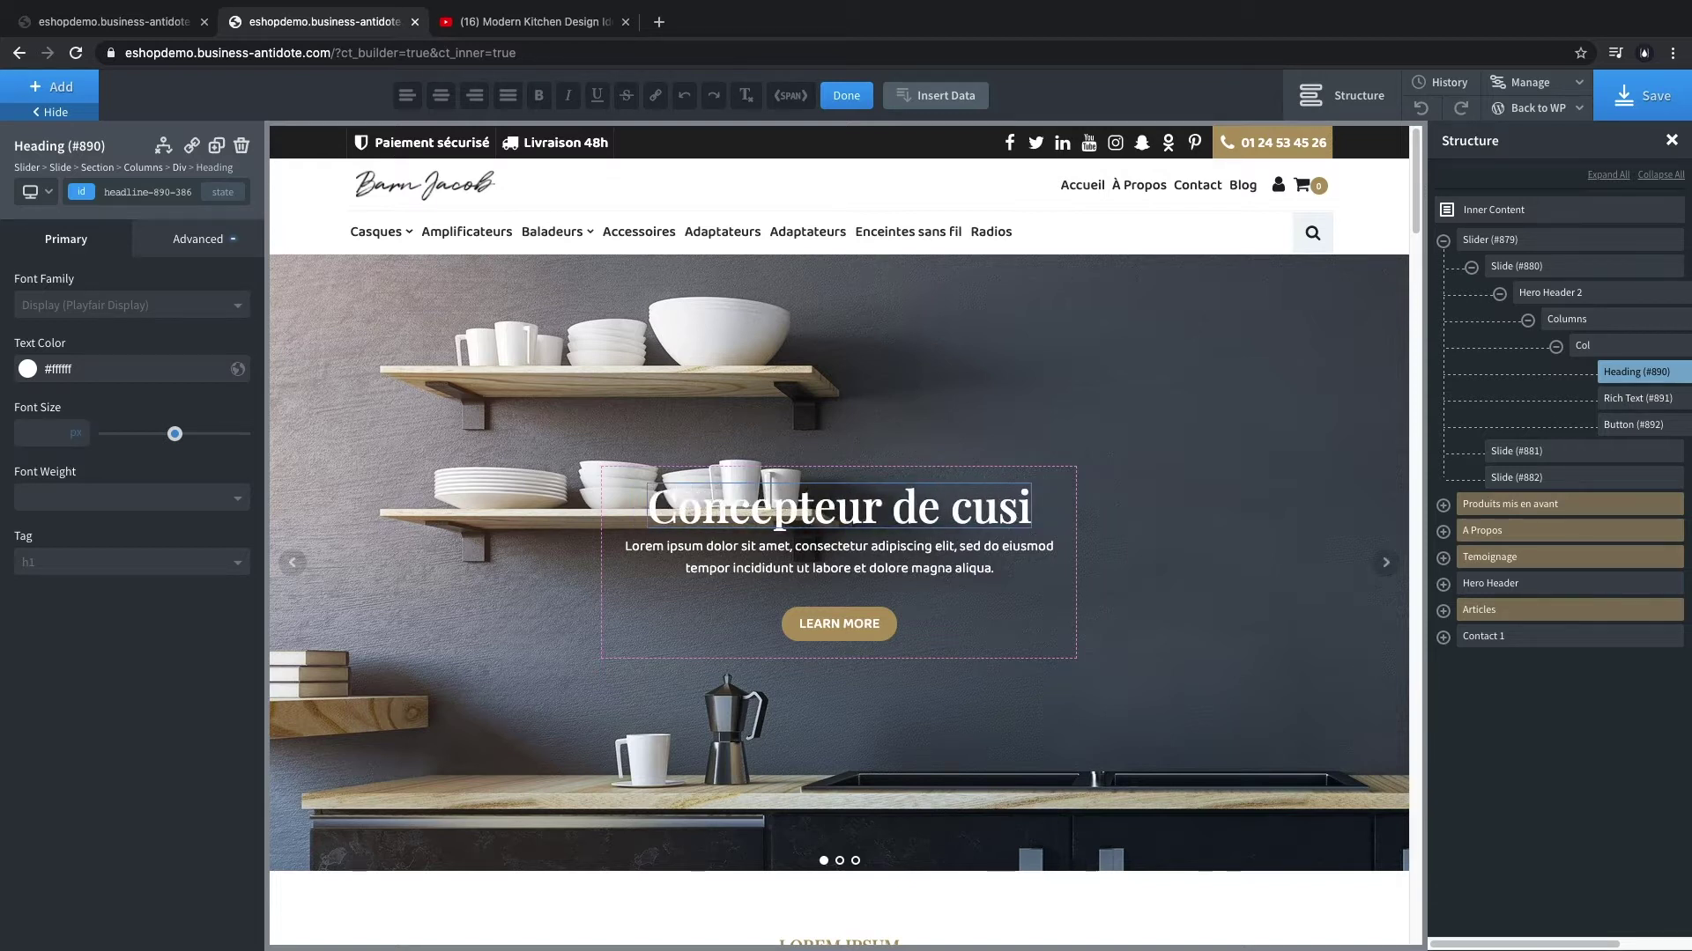
pyautogui.write('nes')
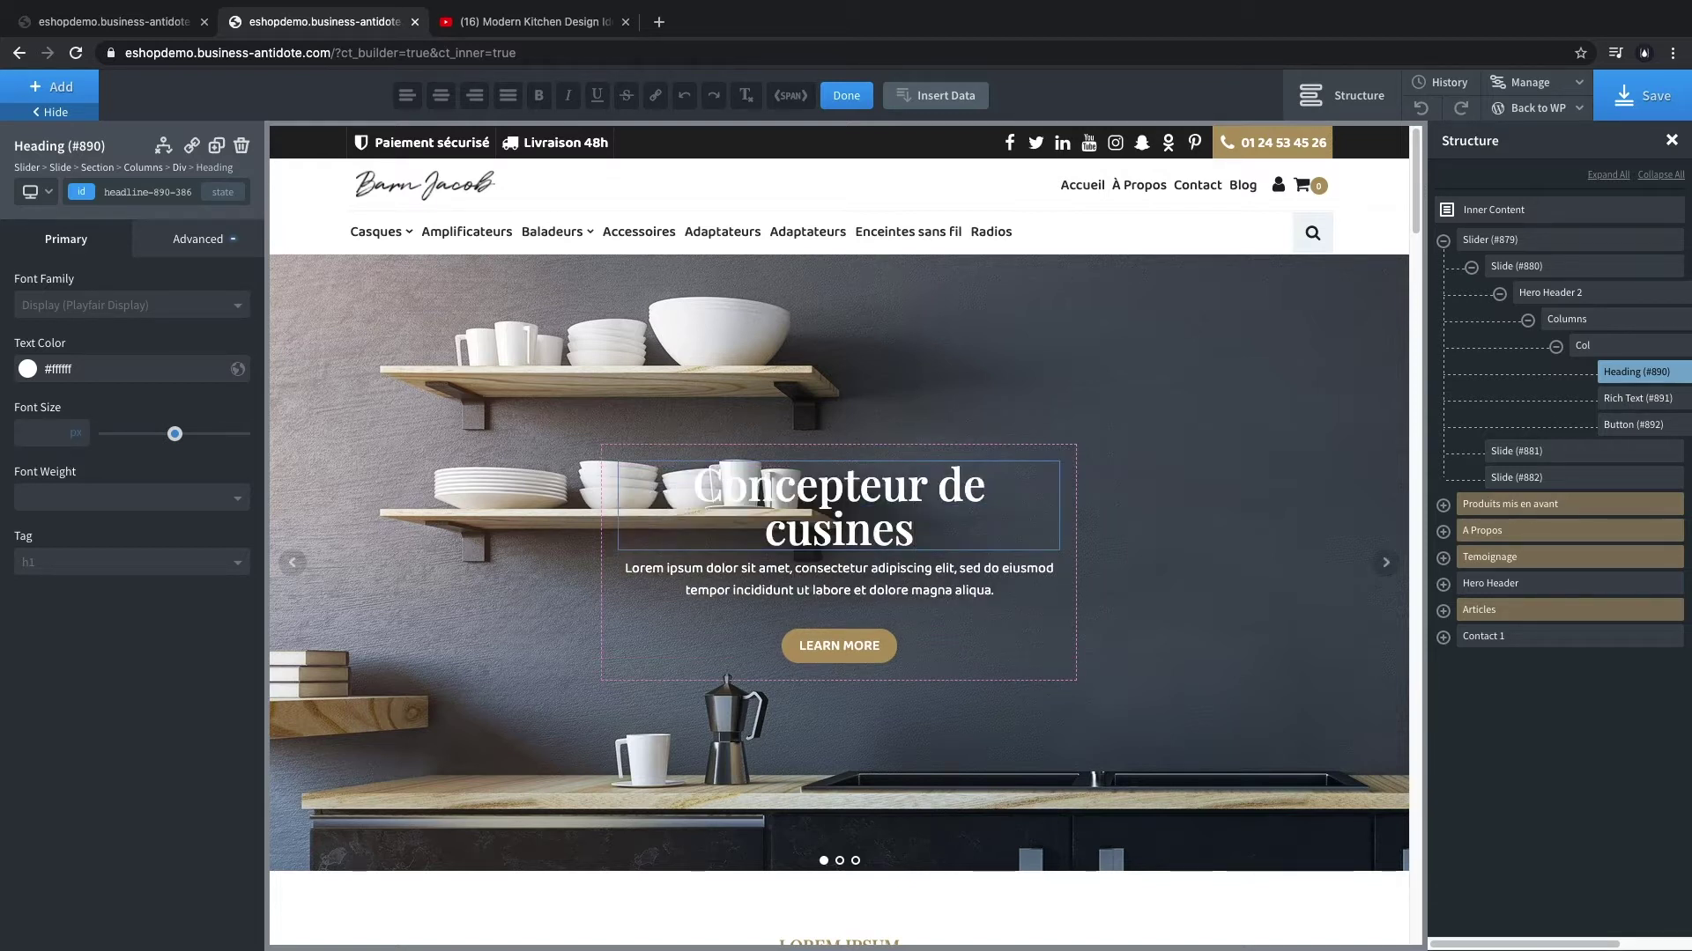
pyautogui.write(' sur mesure')
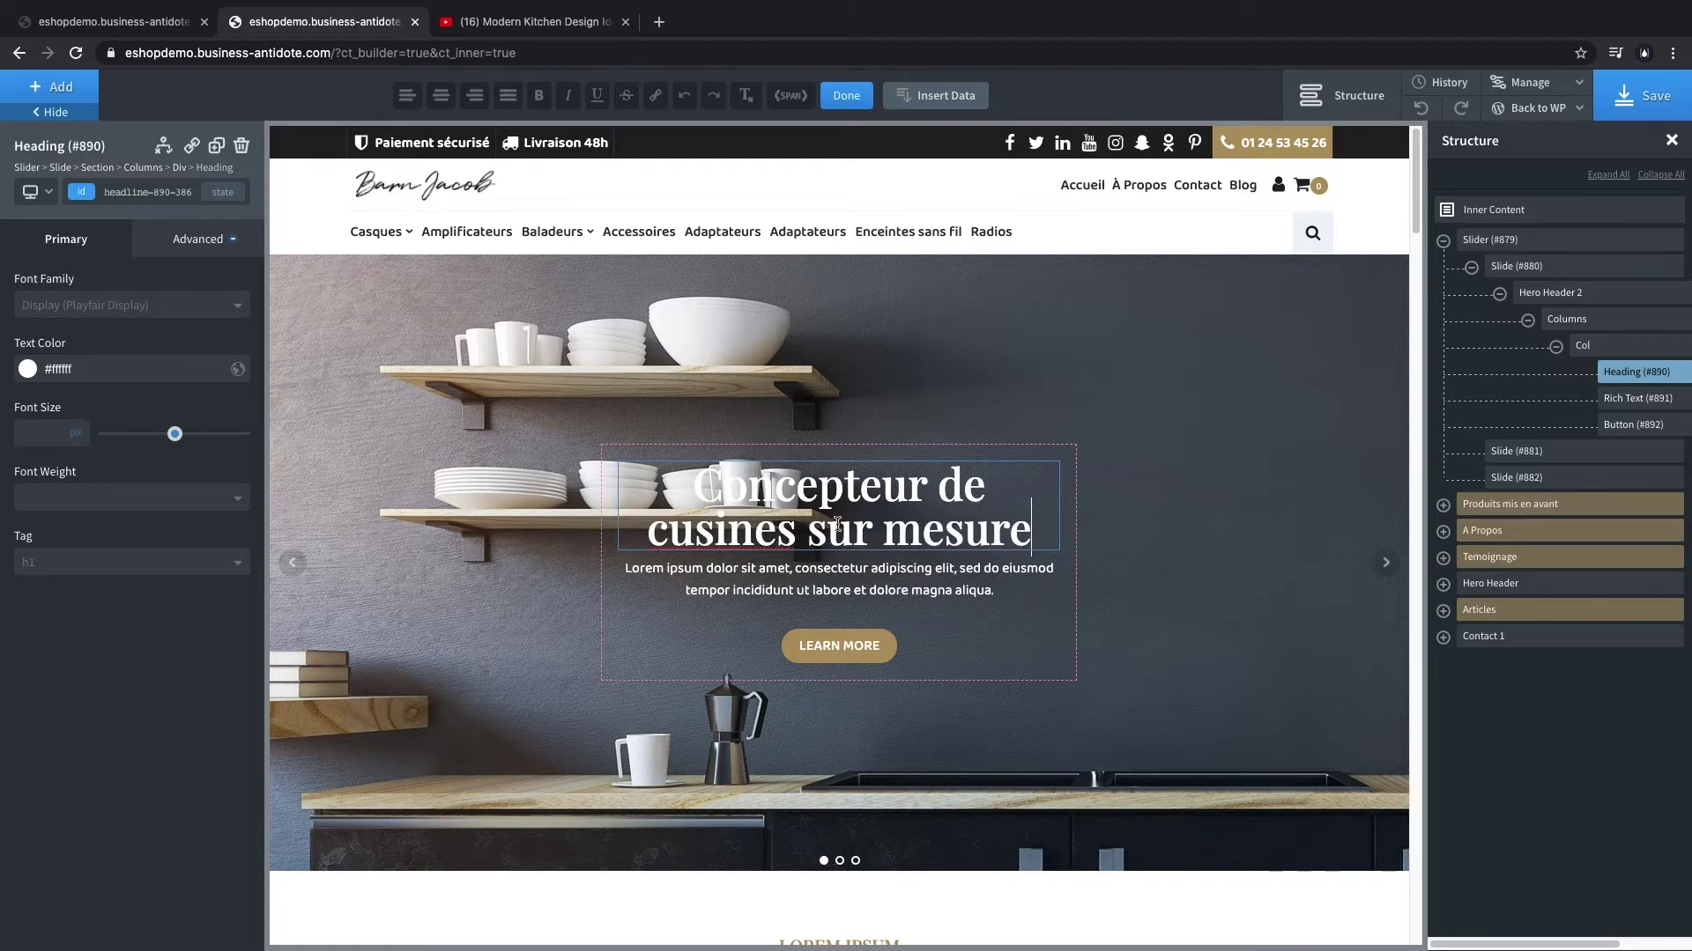
pyautogui.click(859, 595)
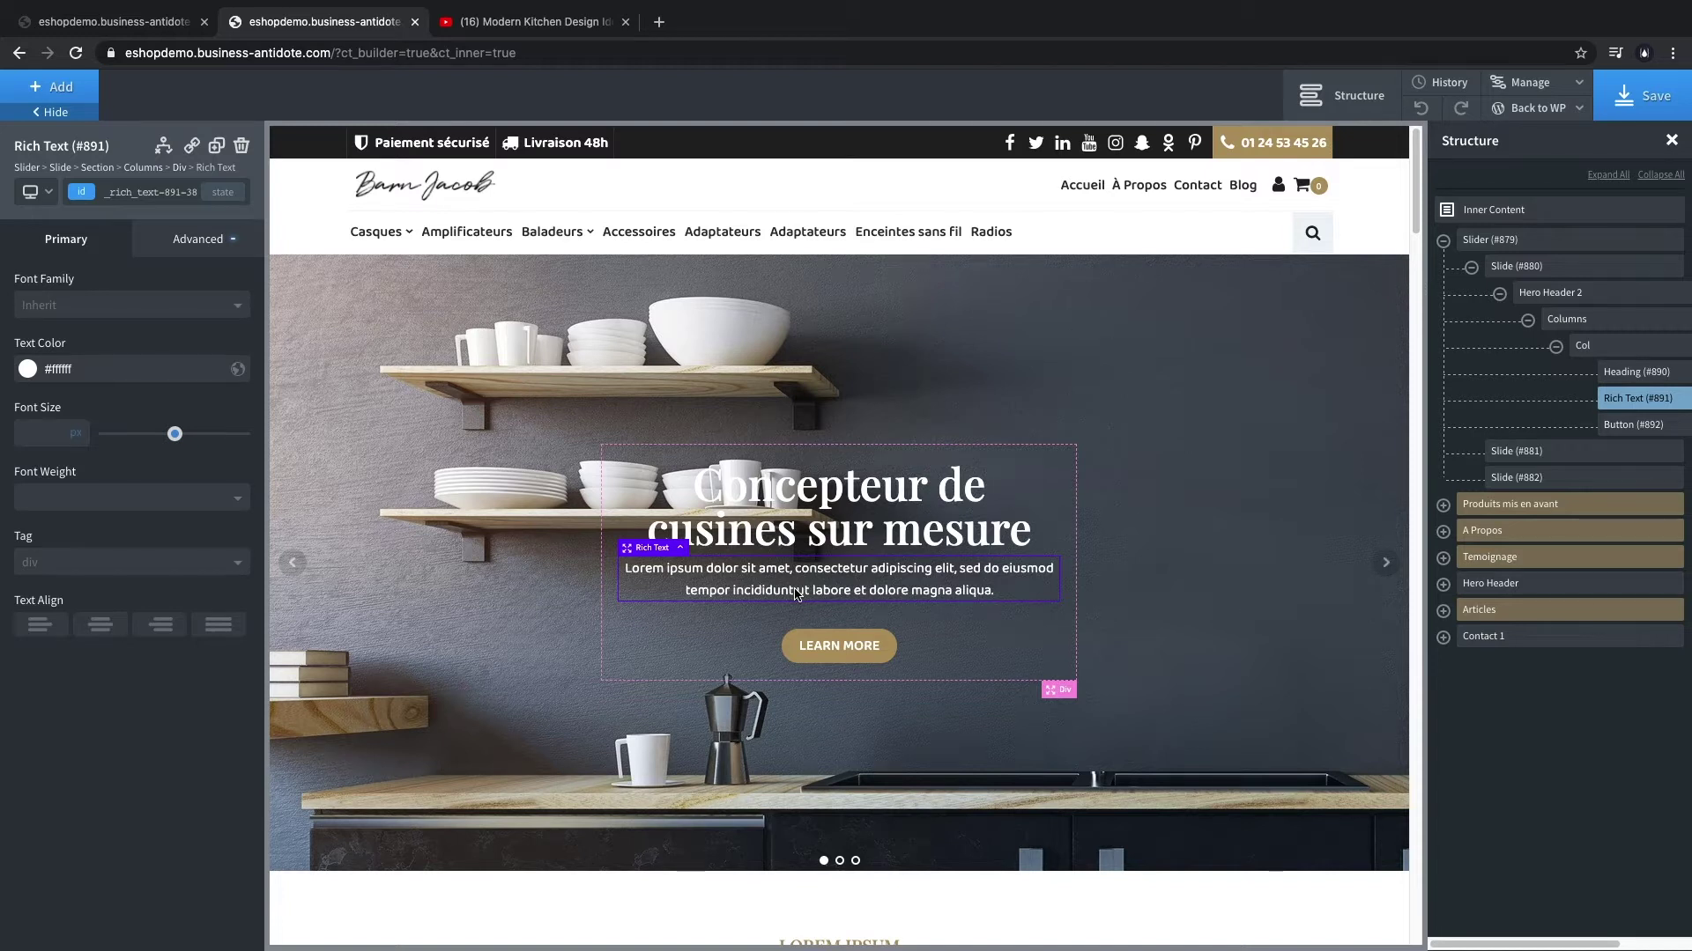
# - Replace the paragraph with the 'Depuis 20211, Barn Jacob dessine, fabrique et installe…' description and save
pyautogui.doubleClick(795, 588)
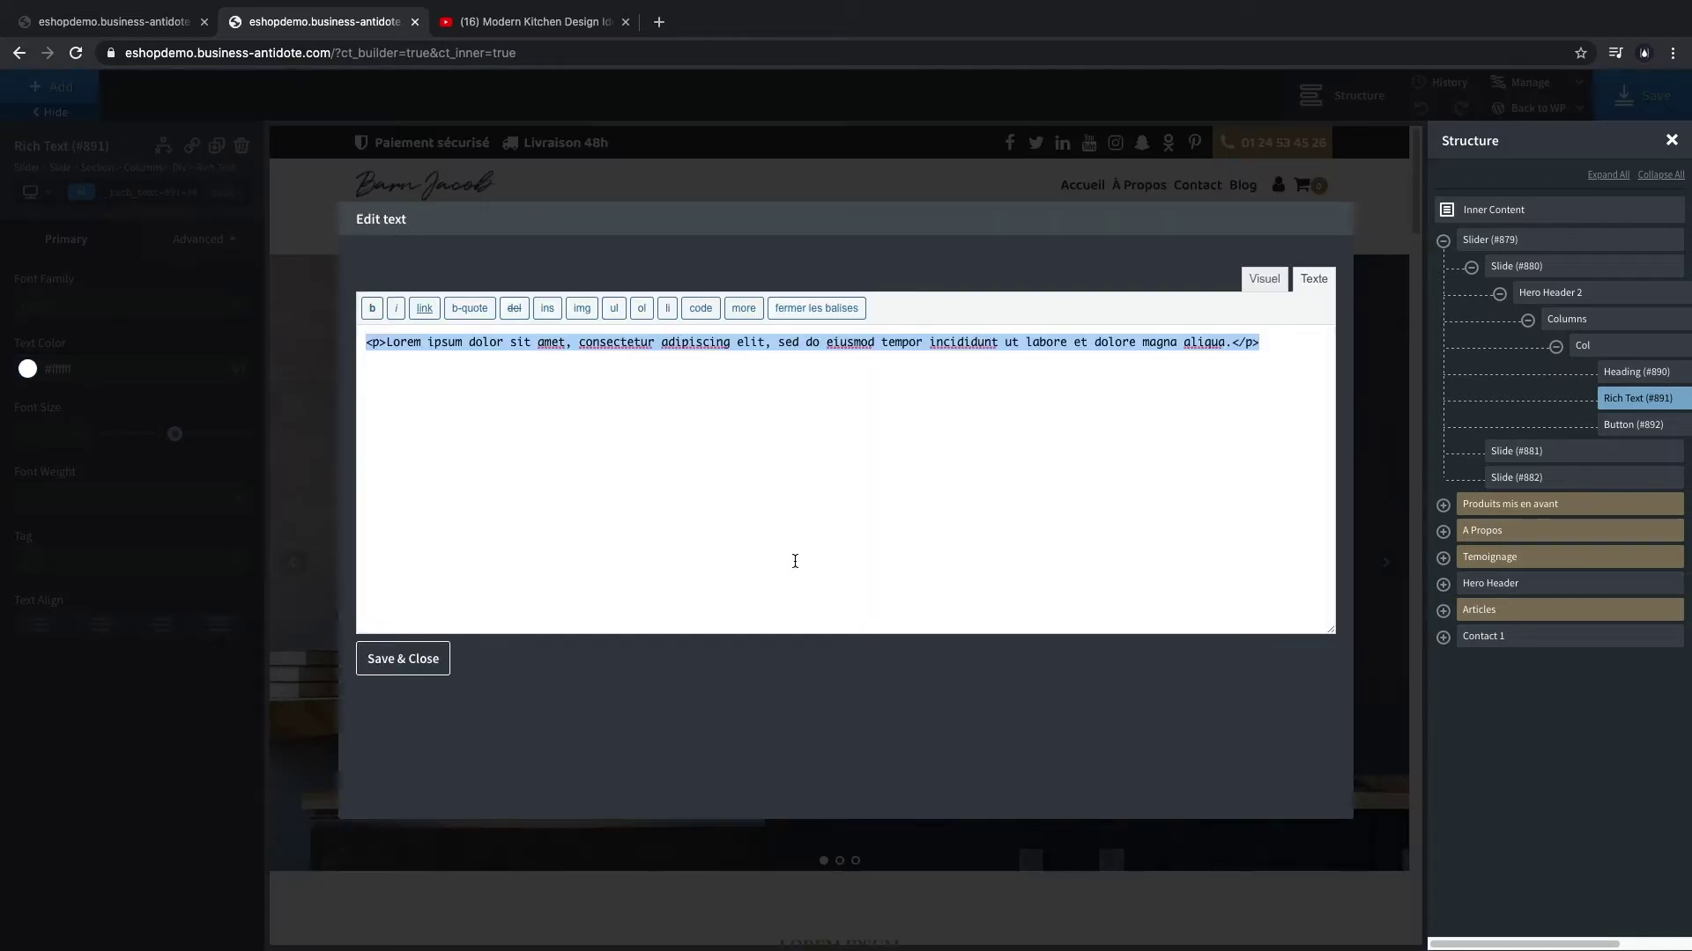
pyautogui.write('D')
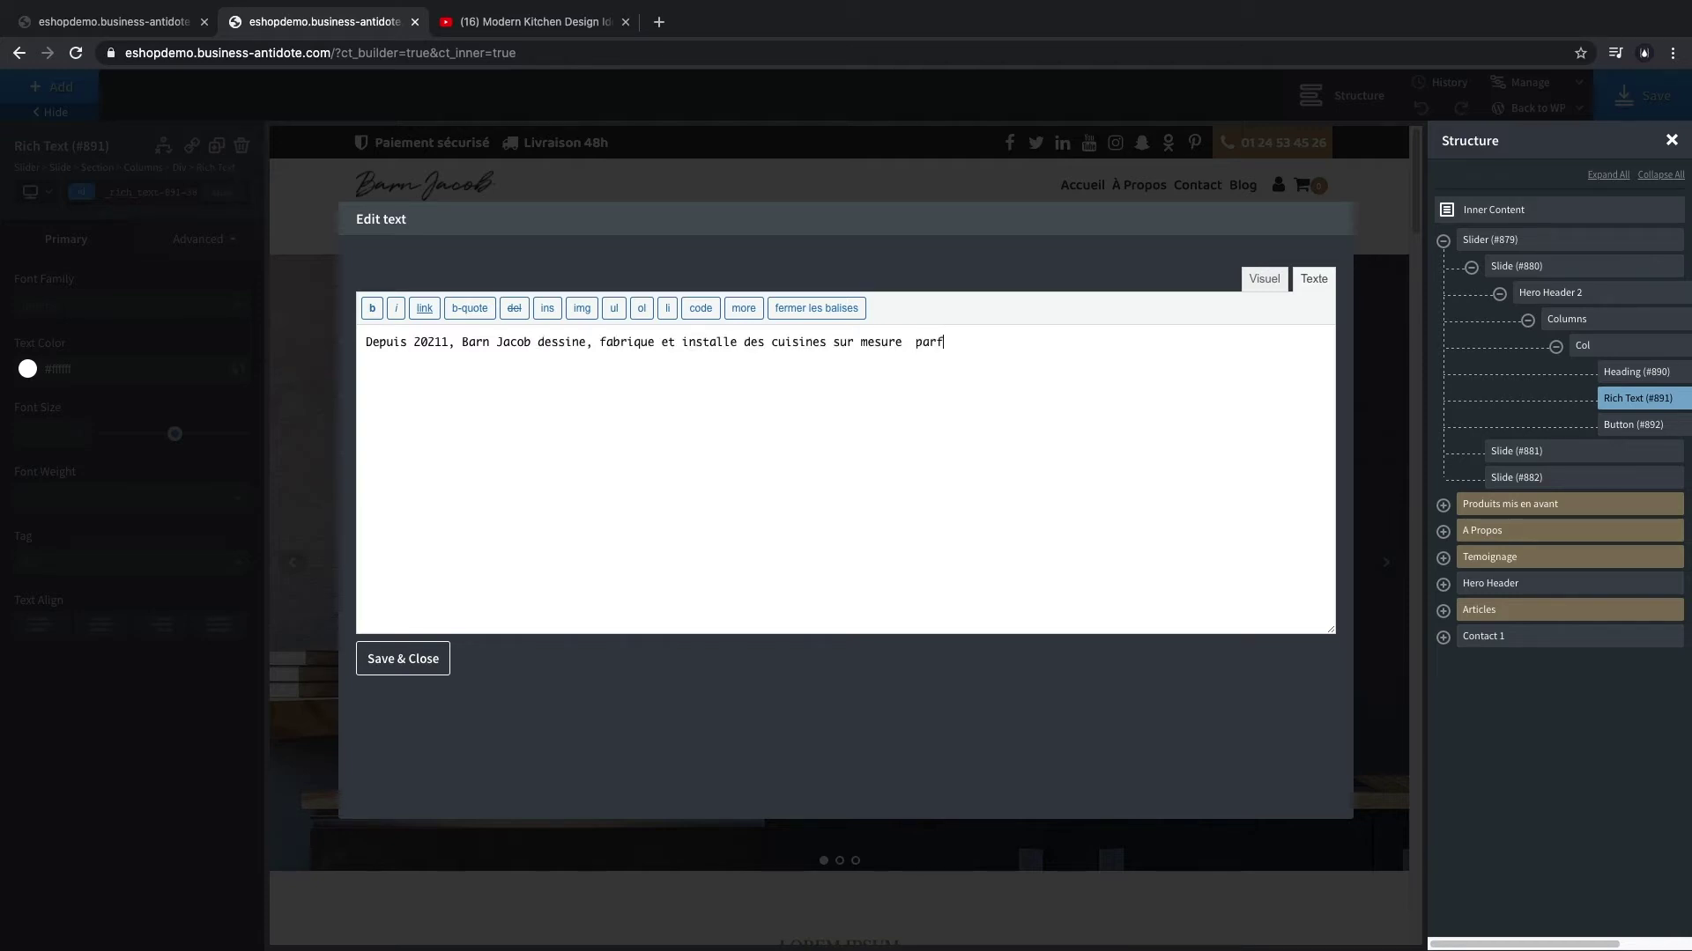
pyautogui.write('.')
pyautogui.click(402, 659)
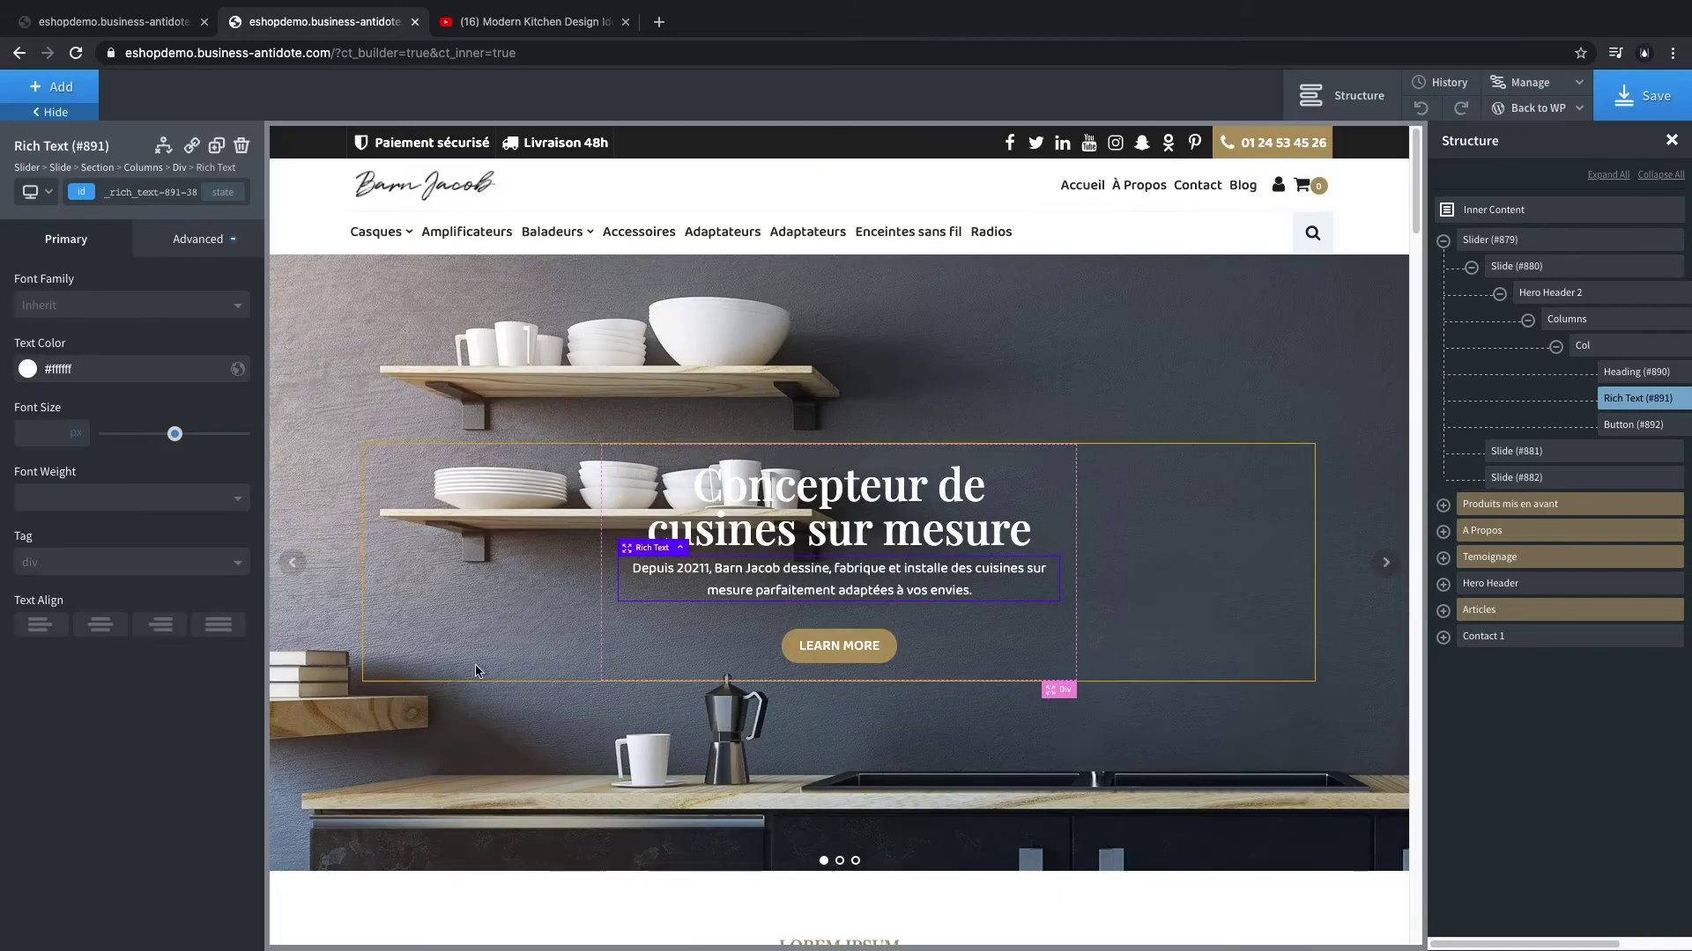
# - Relabel the hero LEARN MORE button 'Voir la vidéo' and save the page
pyautogui.doubleClick(839, 646)
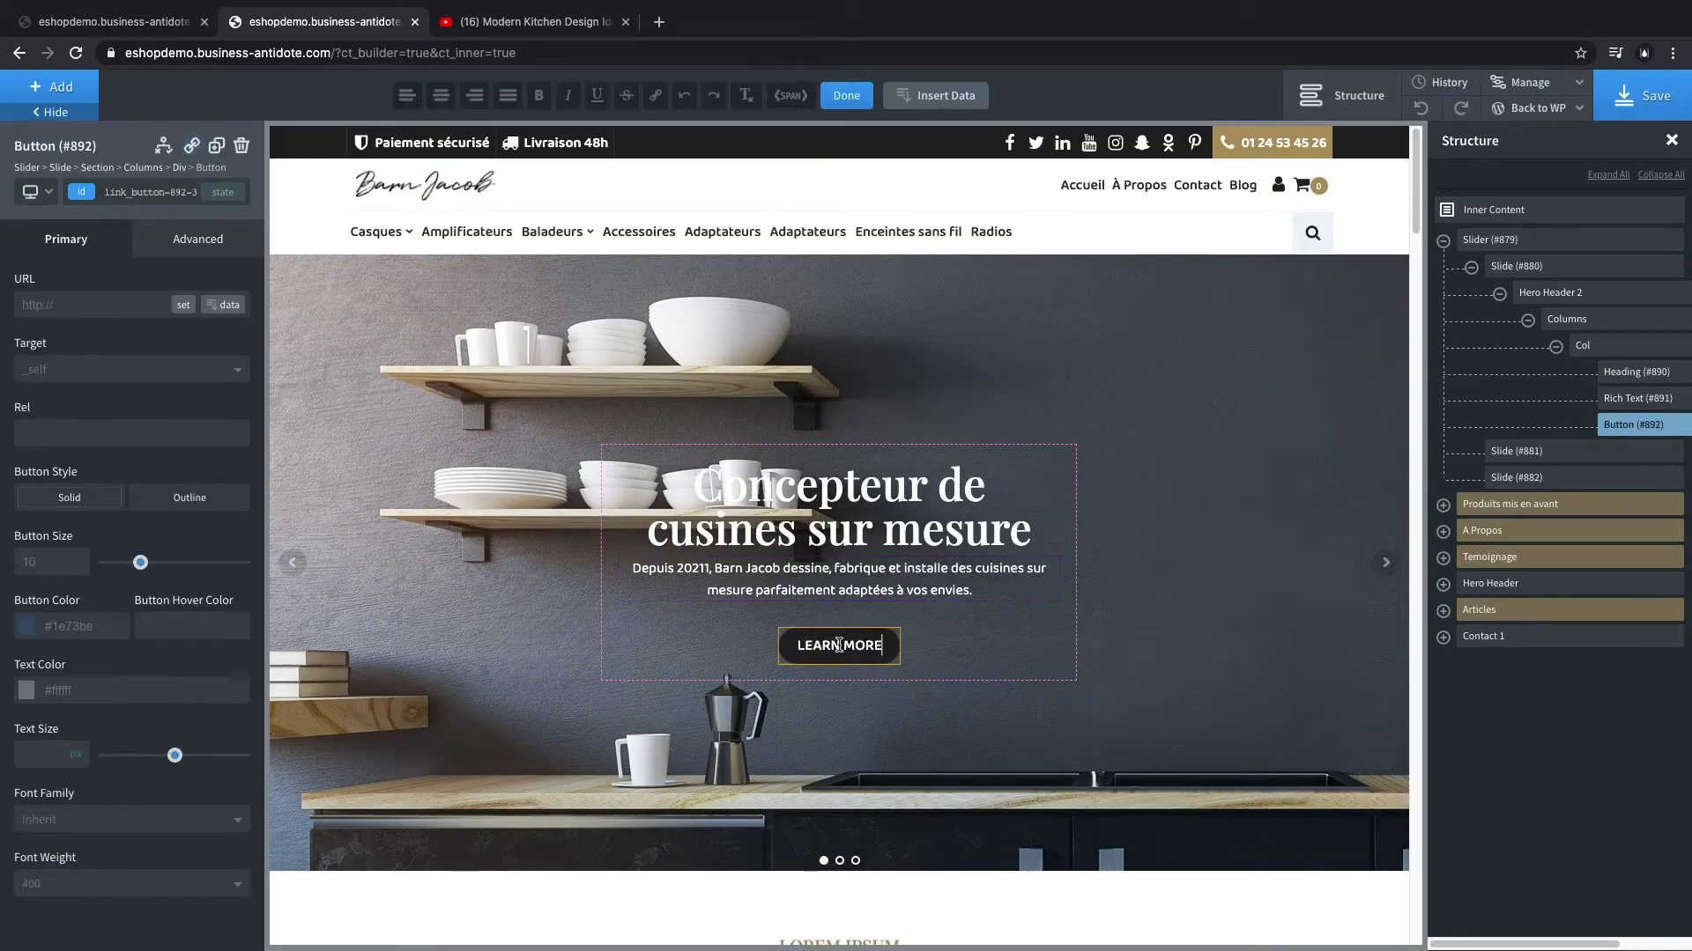
pyautogui.hotkey('ctrl', 'a')
pyautogui.write('Voir')
pyautogui.write(' la co')
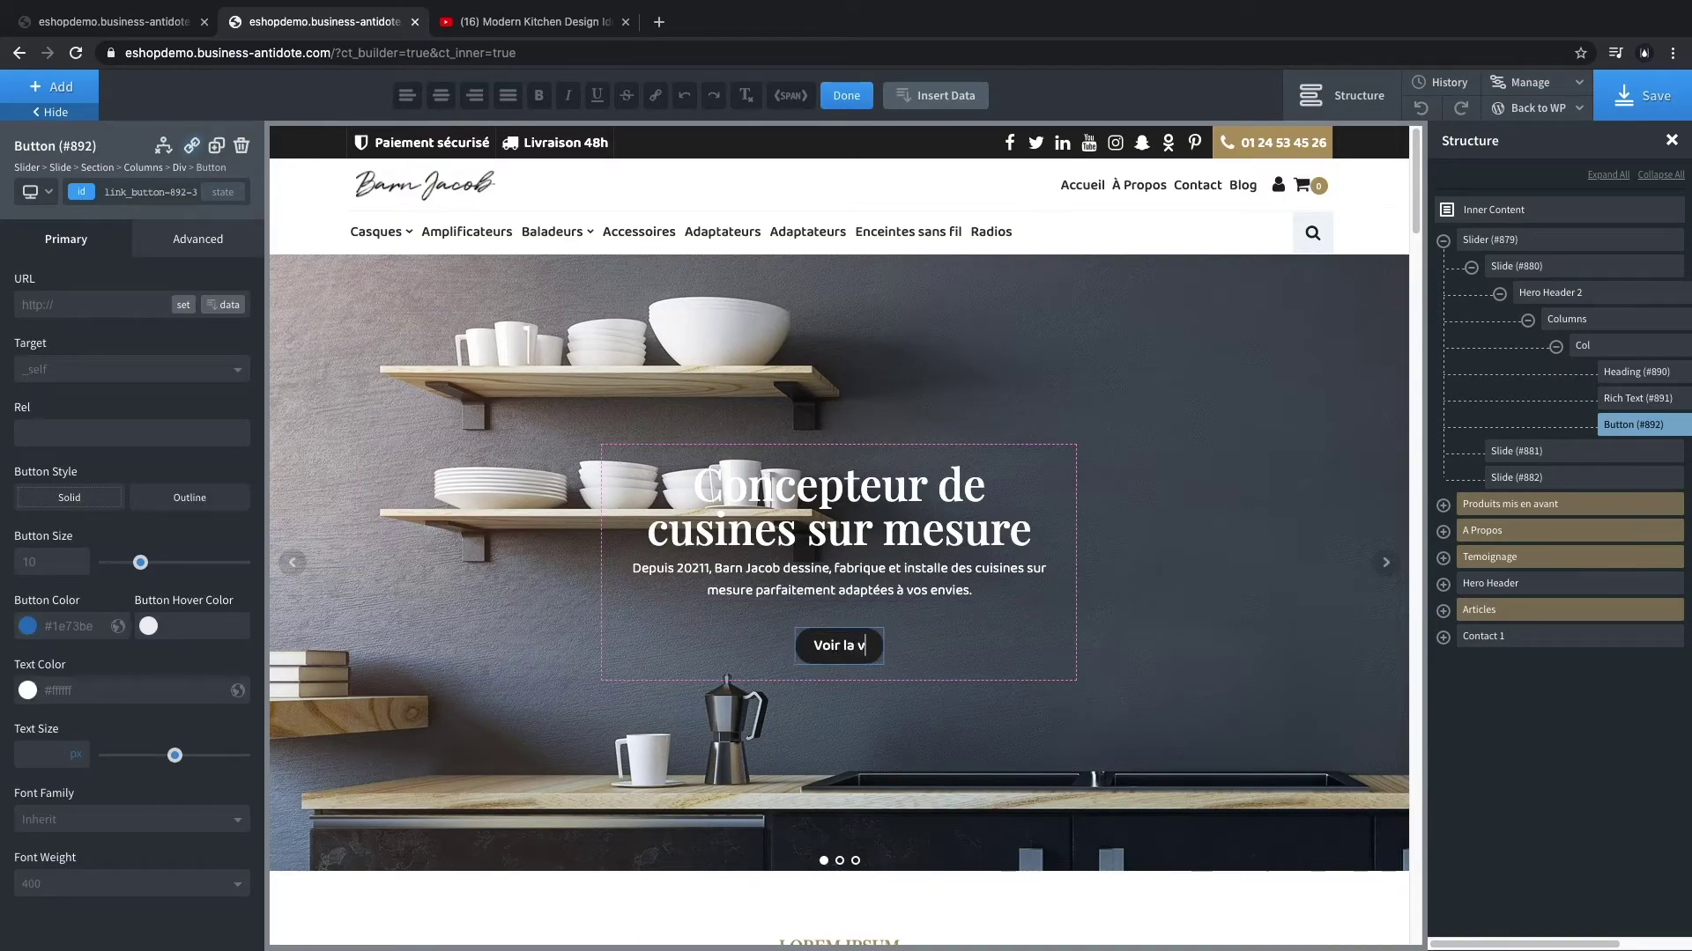
pyautogui.press('BackSpace')
pyautogui.press('BackSpace')
pyautogui.press('BackSpace')
pyautogui.press('BackSpace')
pyautogui.press('BackSpace')
pyautogui.press('BackSpace')
pyautogui.press('BackSpace')
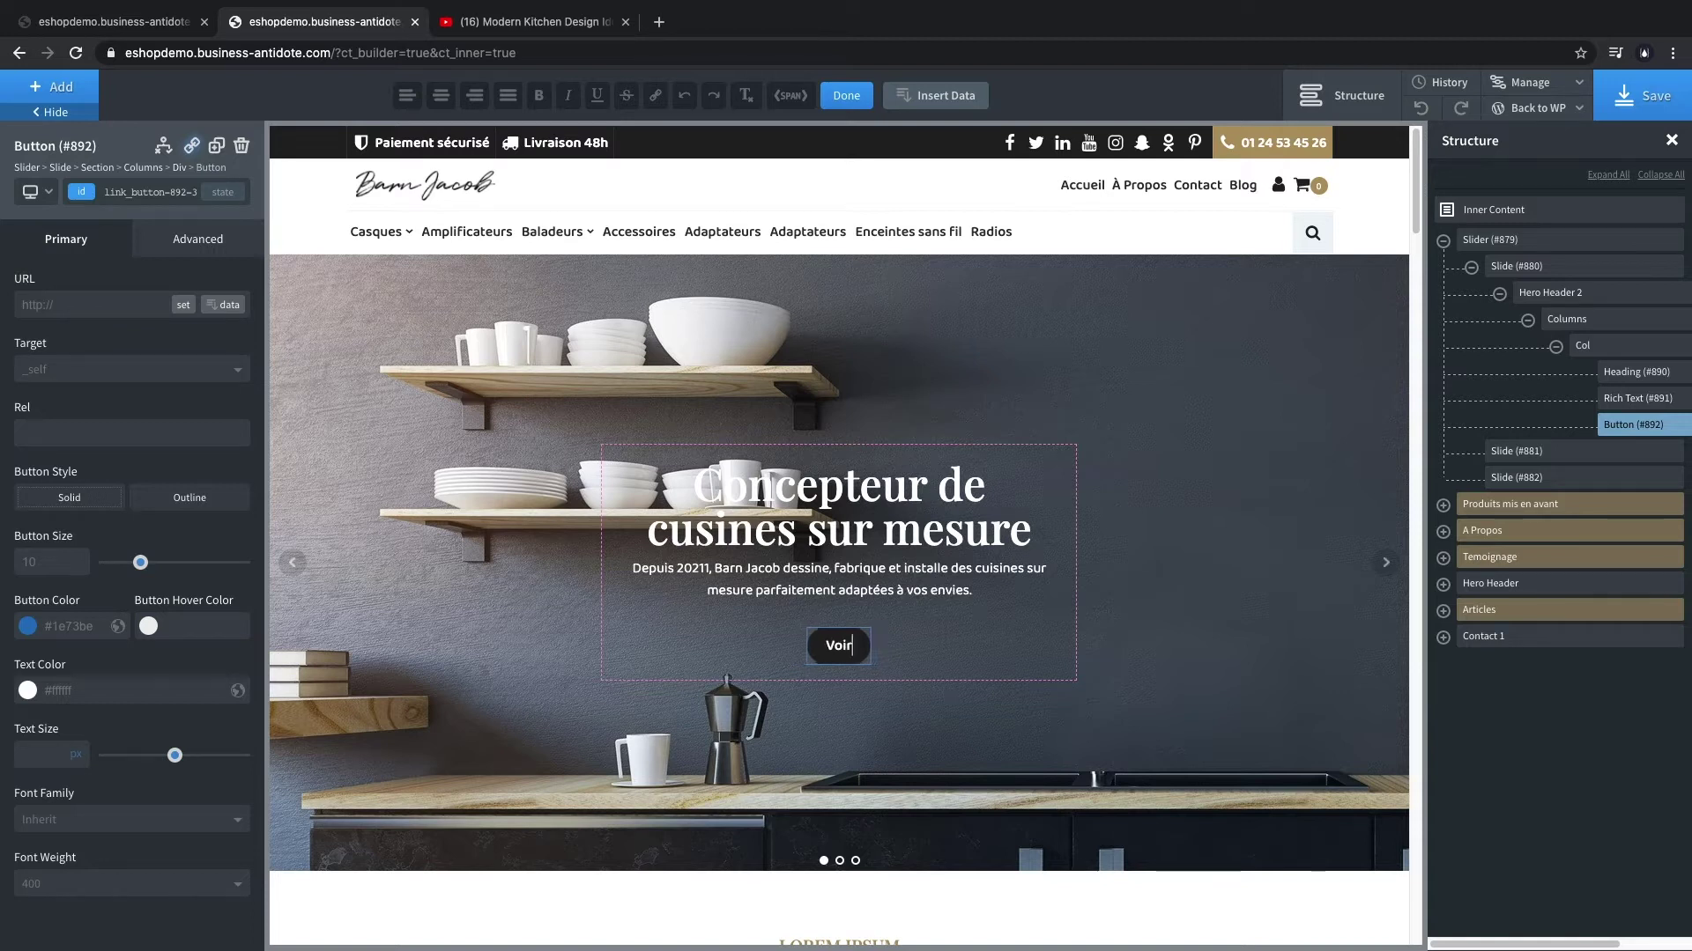
pyautogui.write('oir la vidéo')
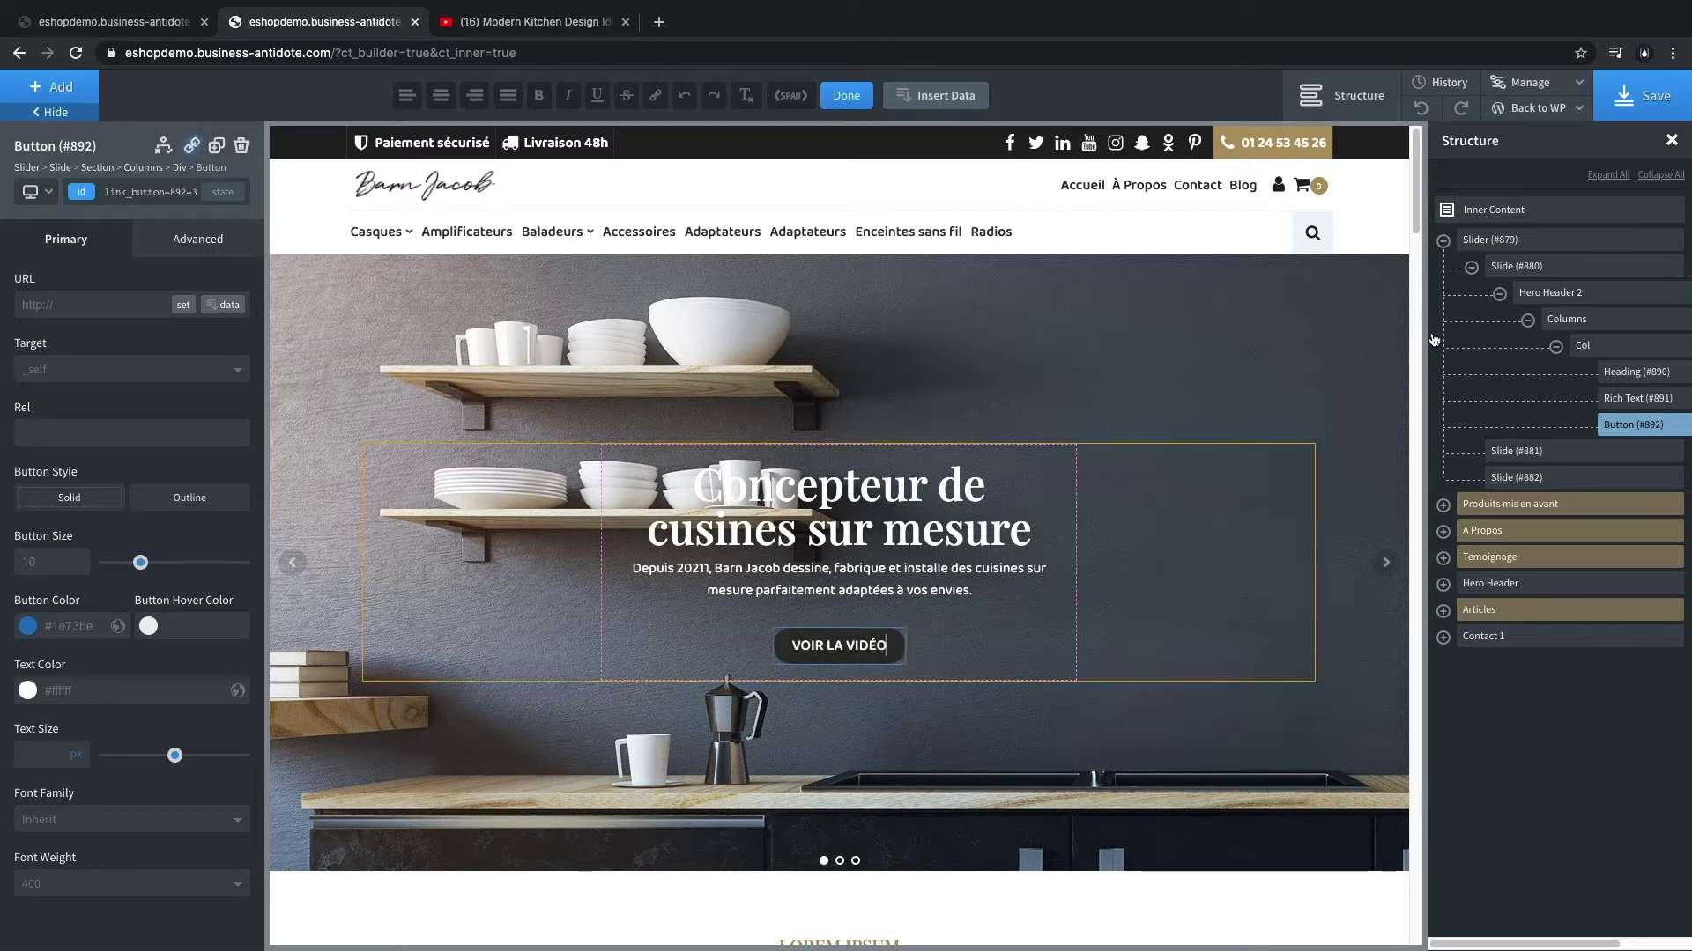
pyautogui.click(1632, 90)
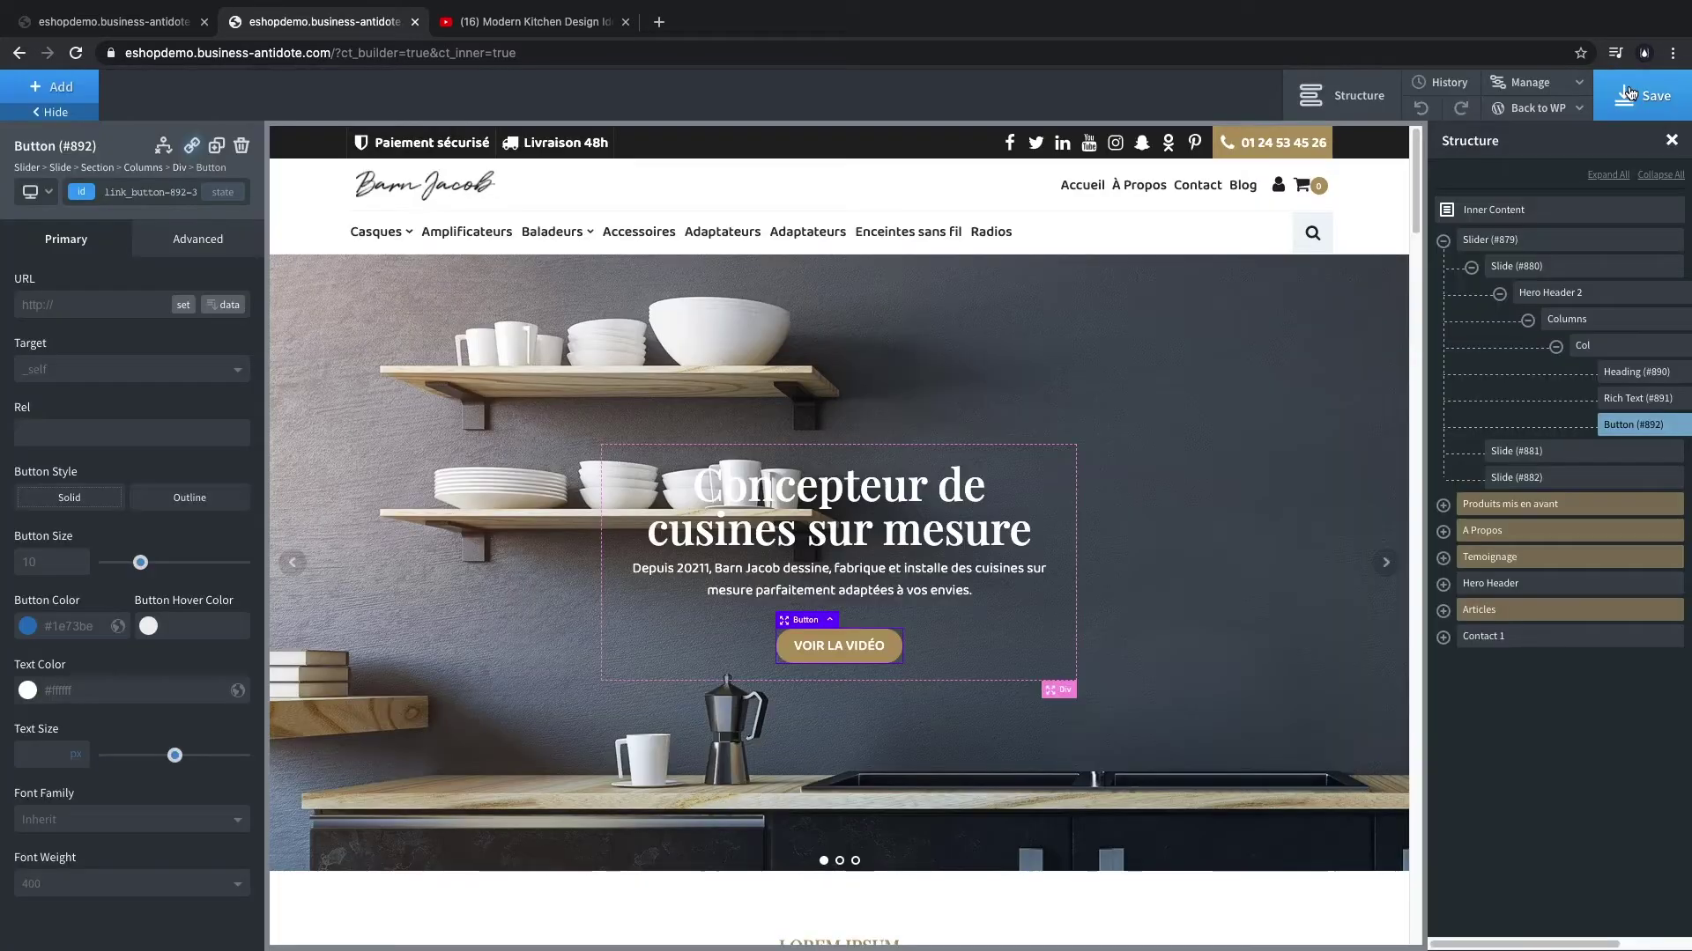
# - Reload the live homepage to confirm the new button label, then return to the builder's first slide
pyautogui.click(114, 21)
pyautogui.press('super+r')
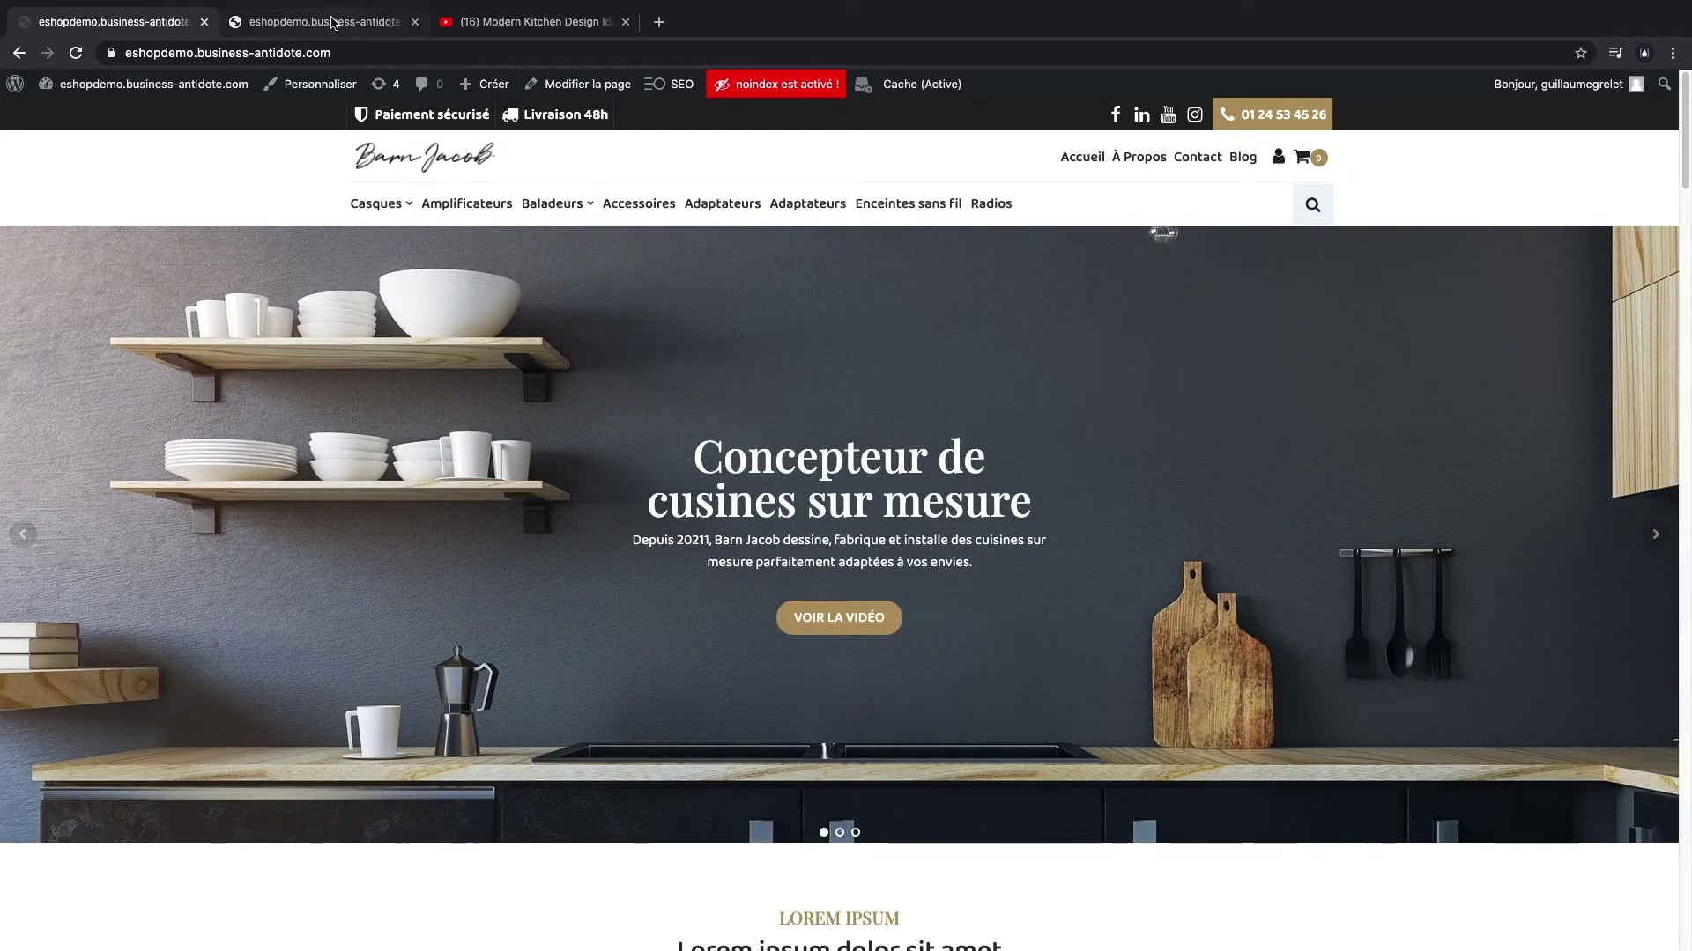
pyautogui.click(321, 21)
pyautogui.click(1471, 267)
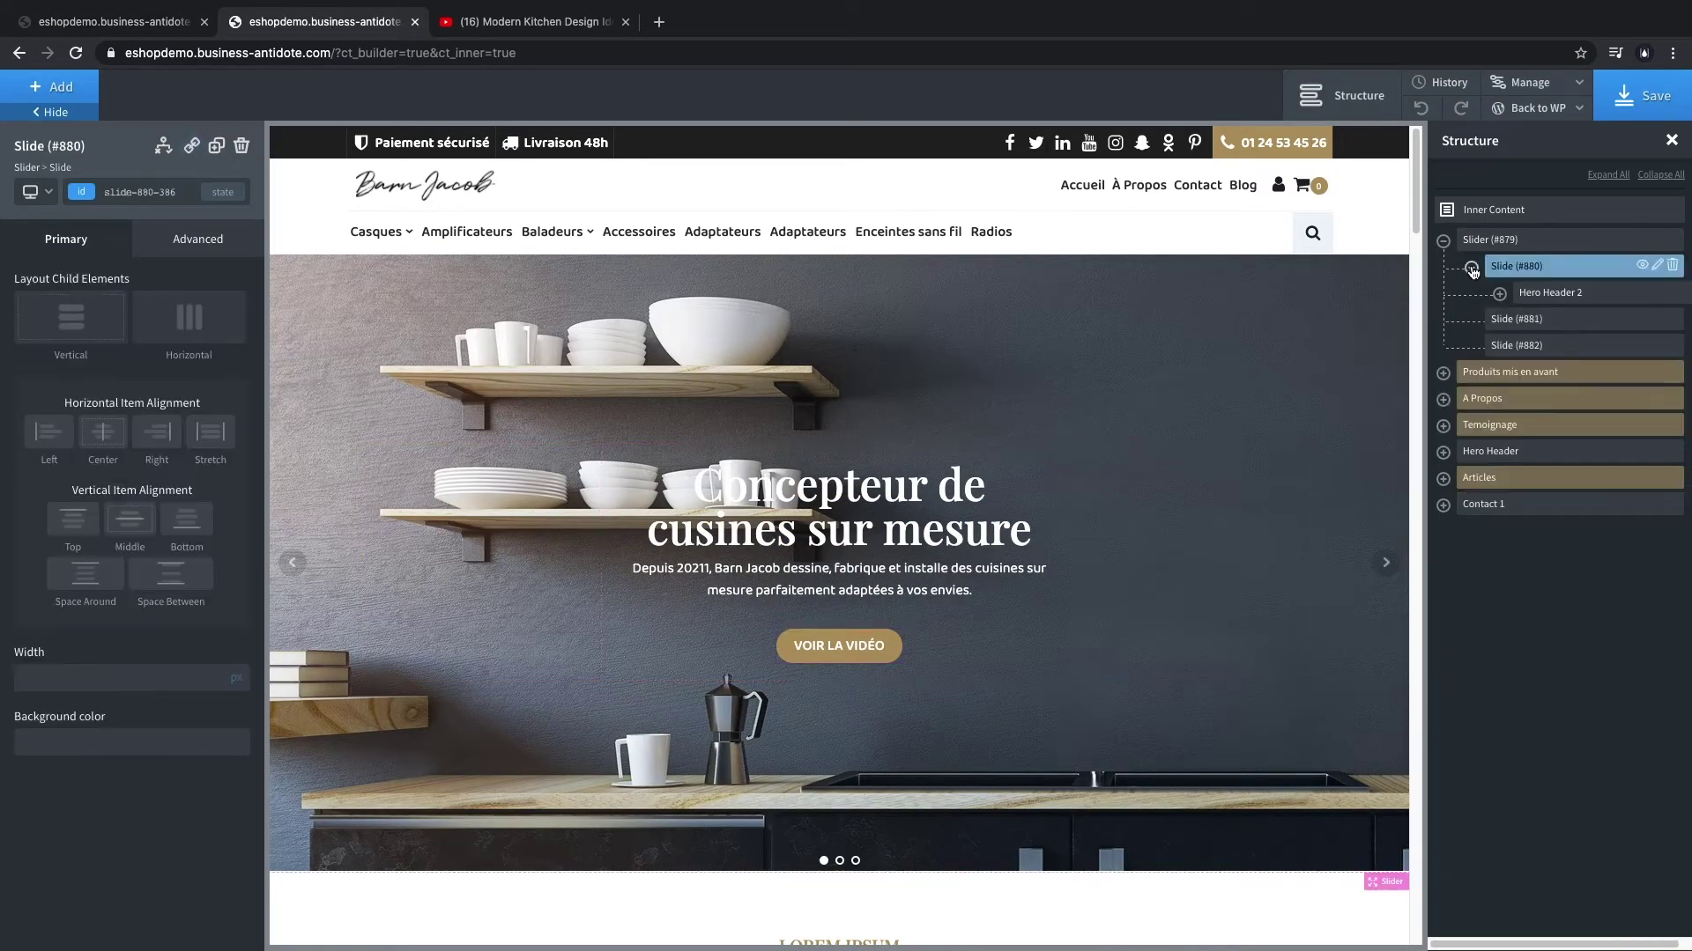
# - Duplicate the first hero slide and delete the last empty slide
pyautogui.rightClick(1643, 267)
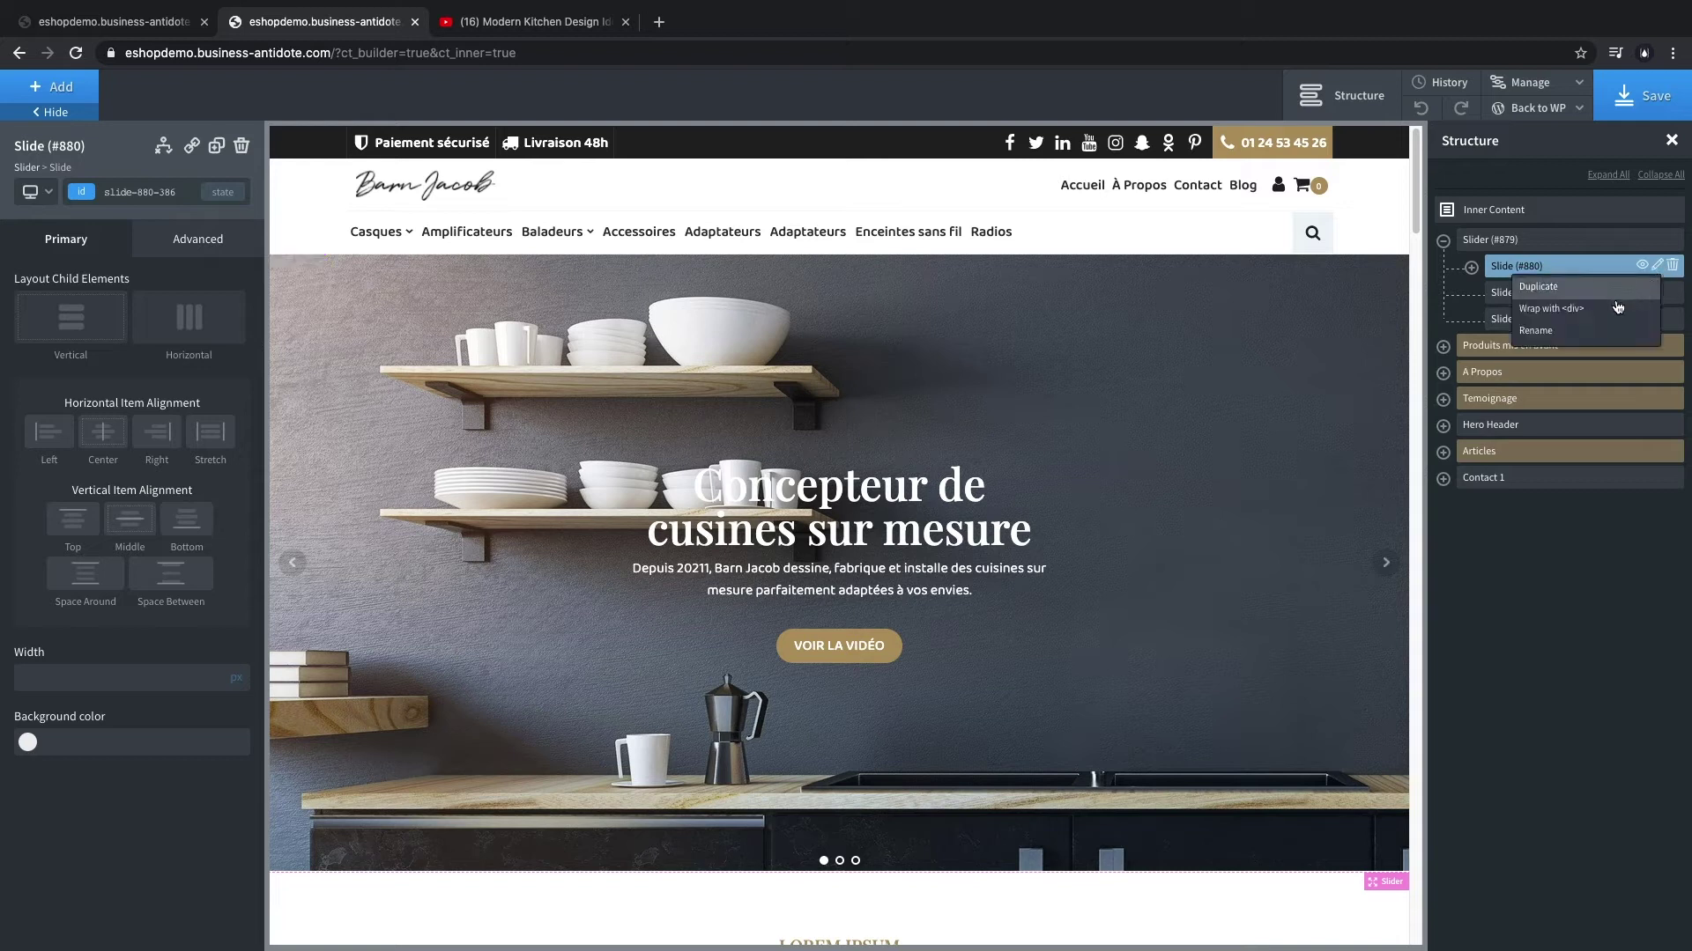
pyautogui.click(1610, 291)
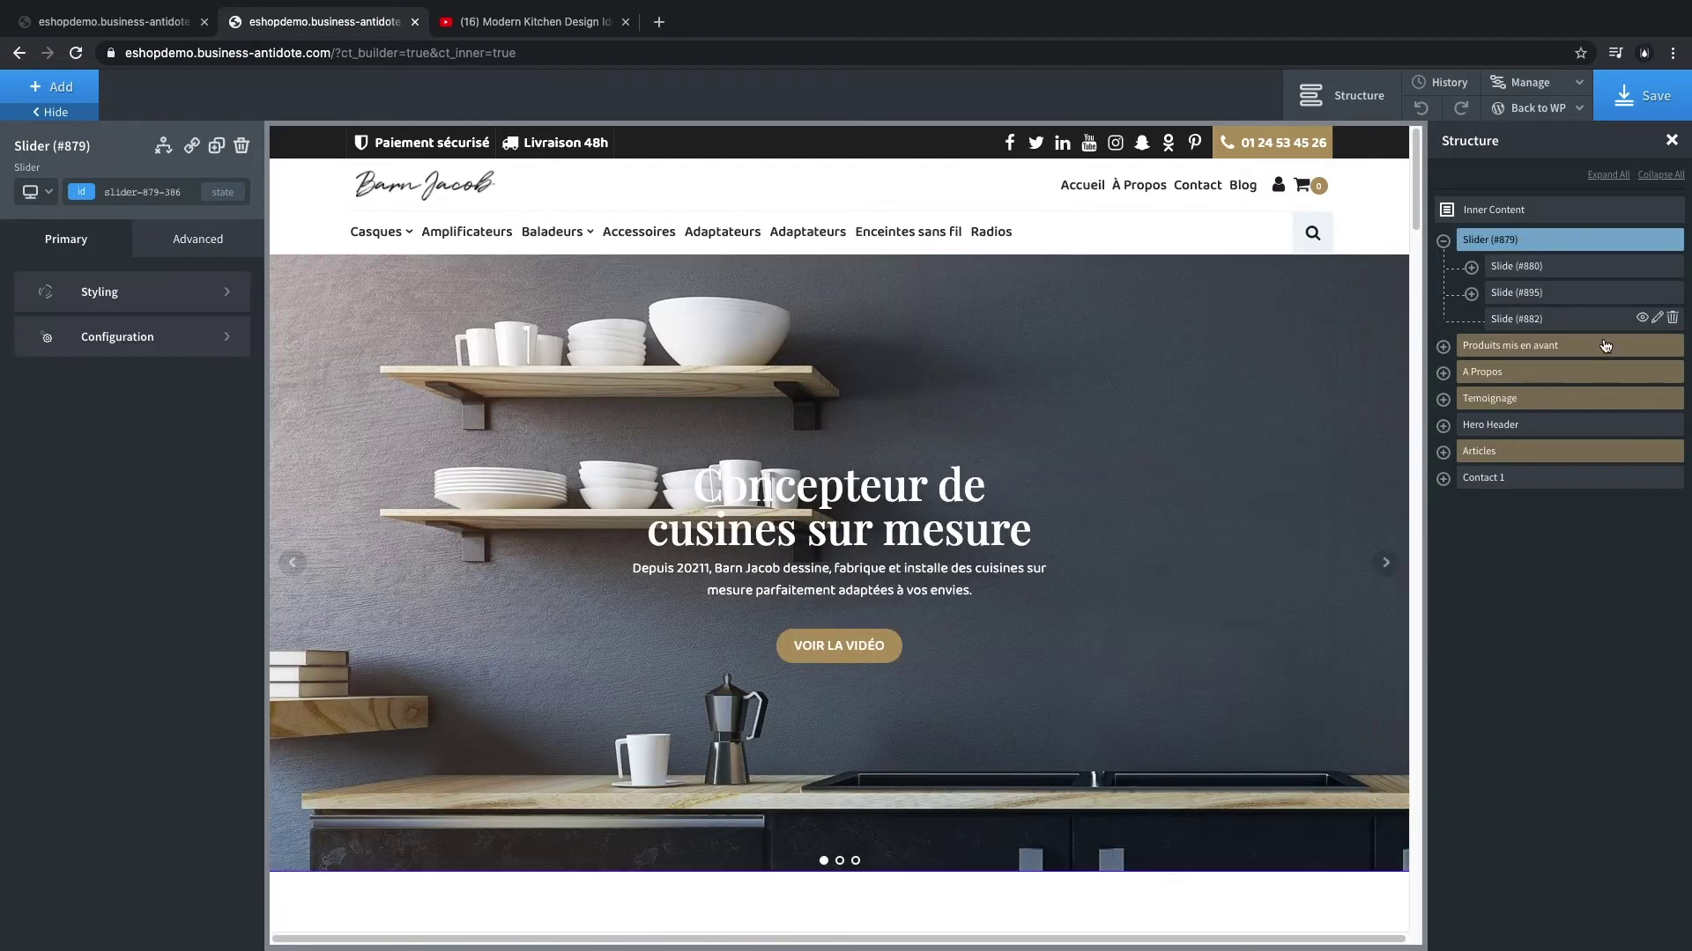
pyautogui.click(1591, 319)
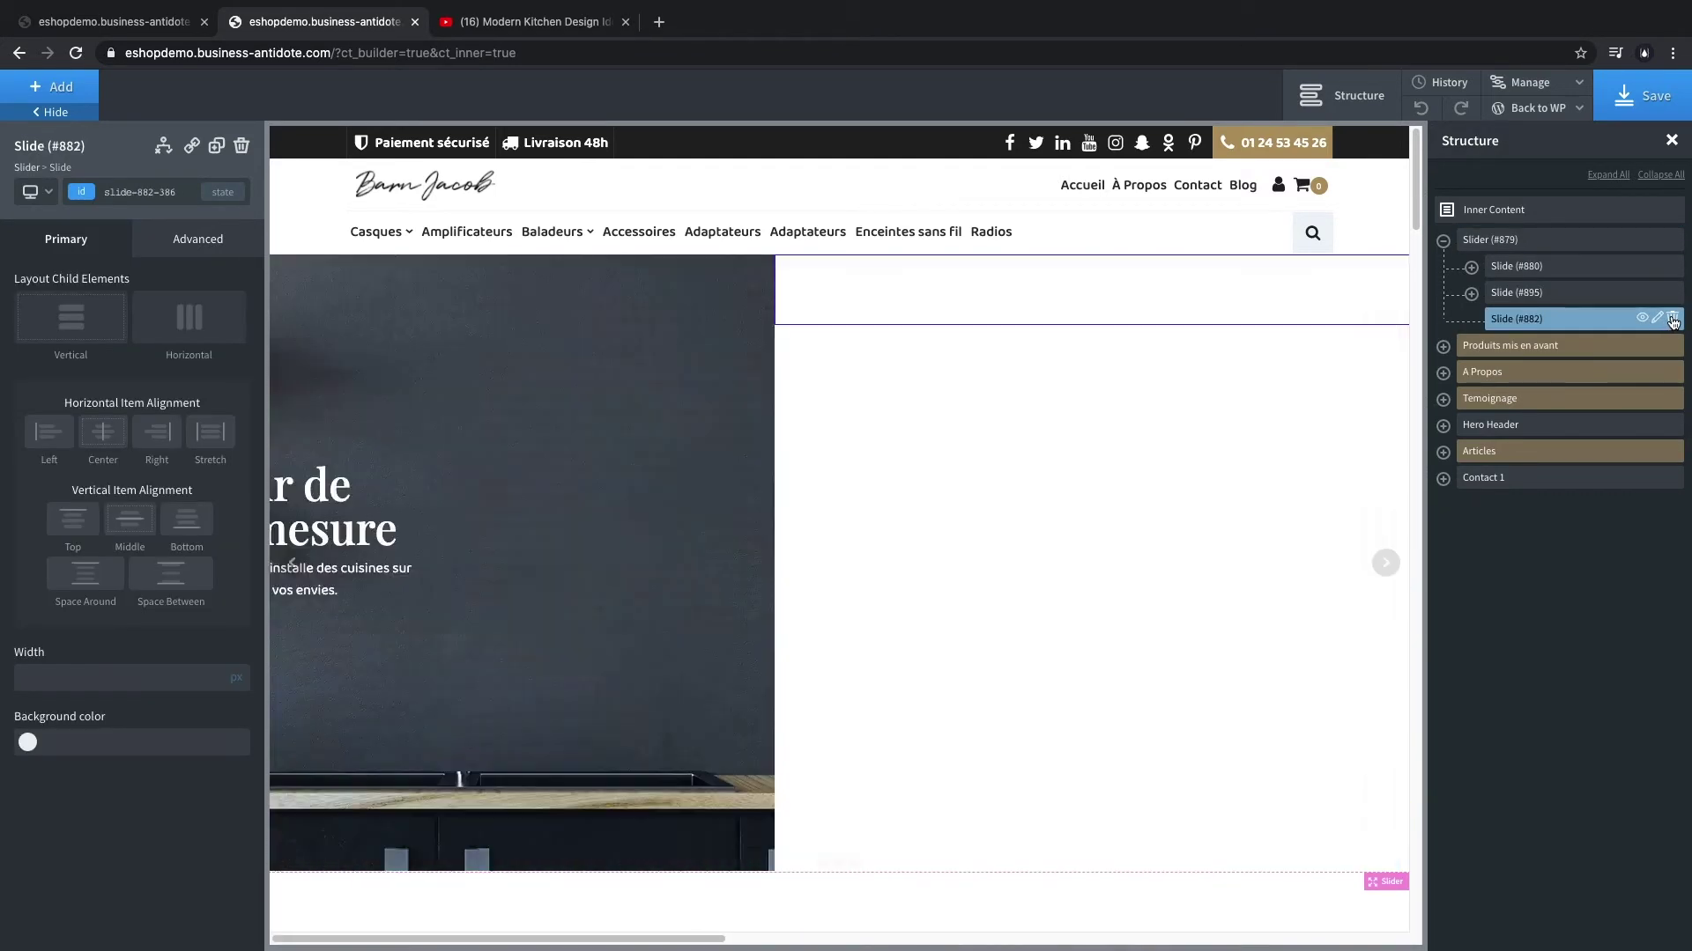
pyautogui.click(1672, 318)
# - Select the Hero Header 2 section inside the duplicated second slide
pyautogui.click(1577, 296)
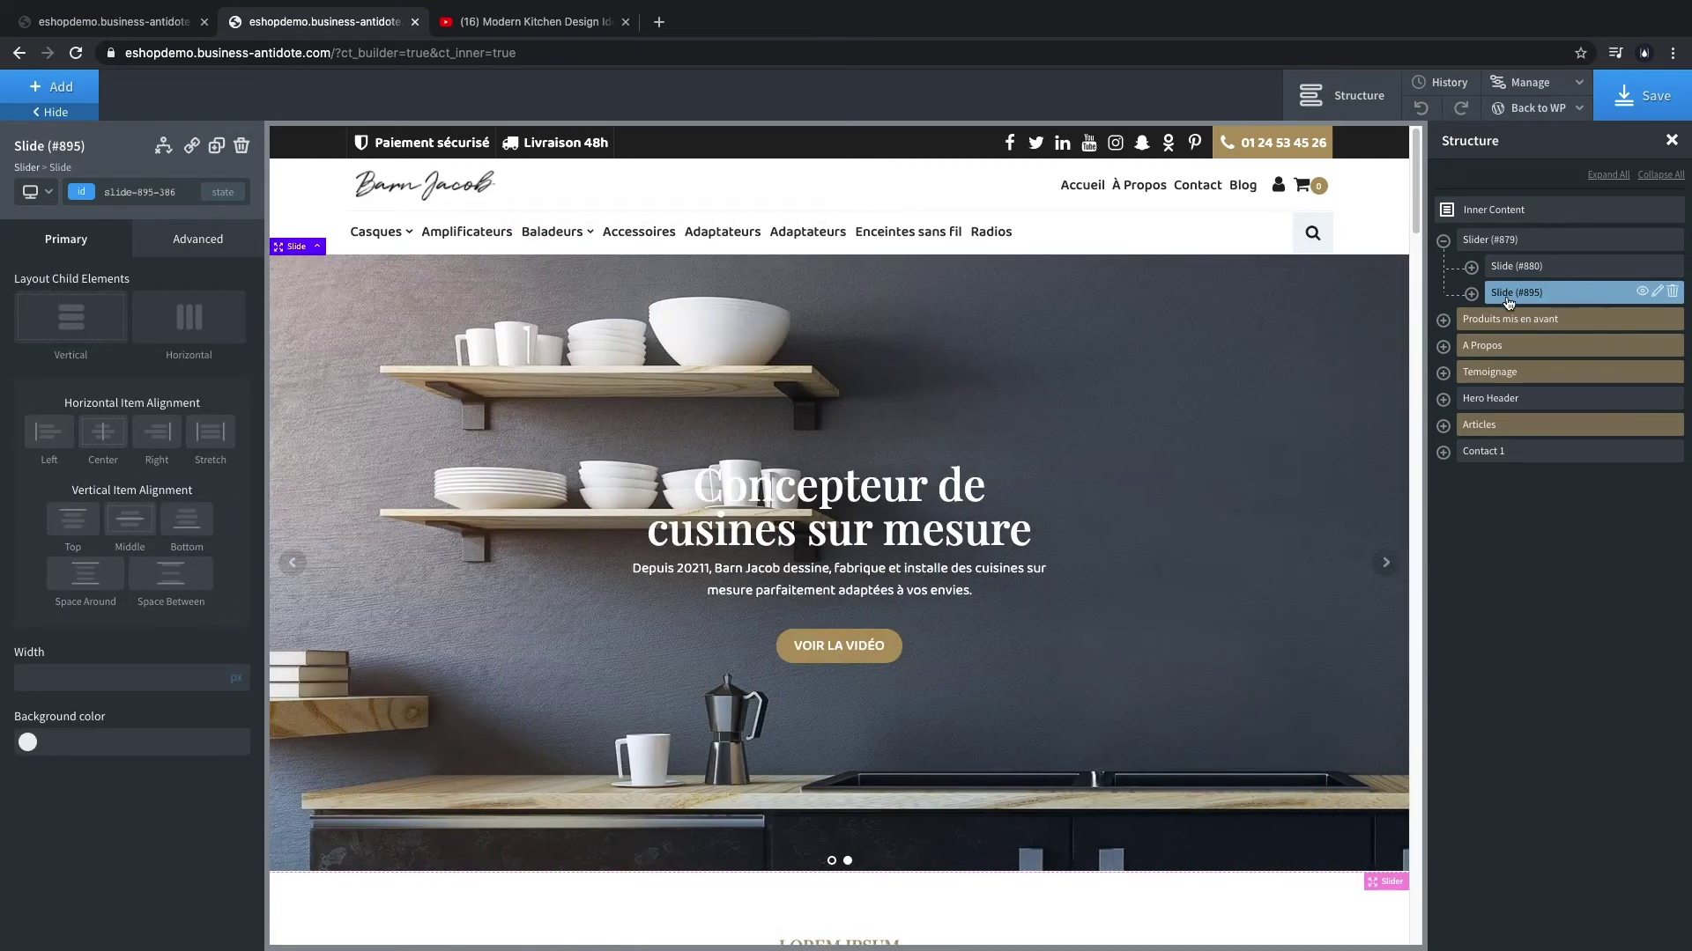
pyautogui.click(1472, 294)
pyautogui.click(1602, 320)
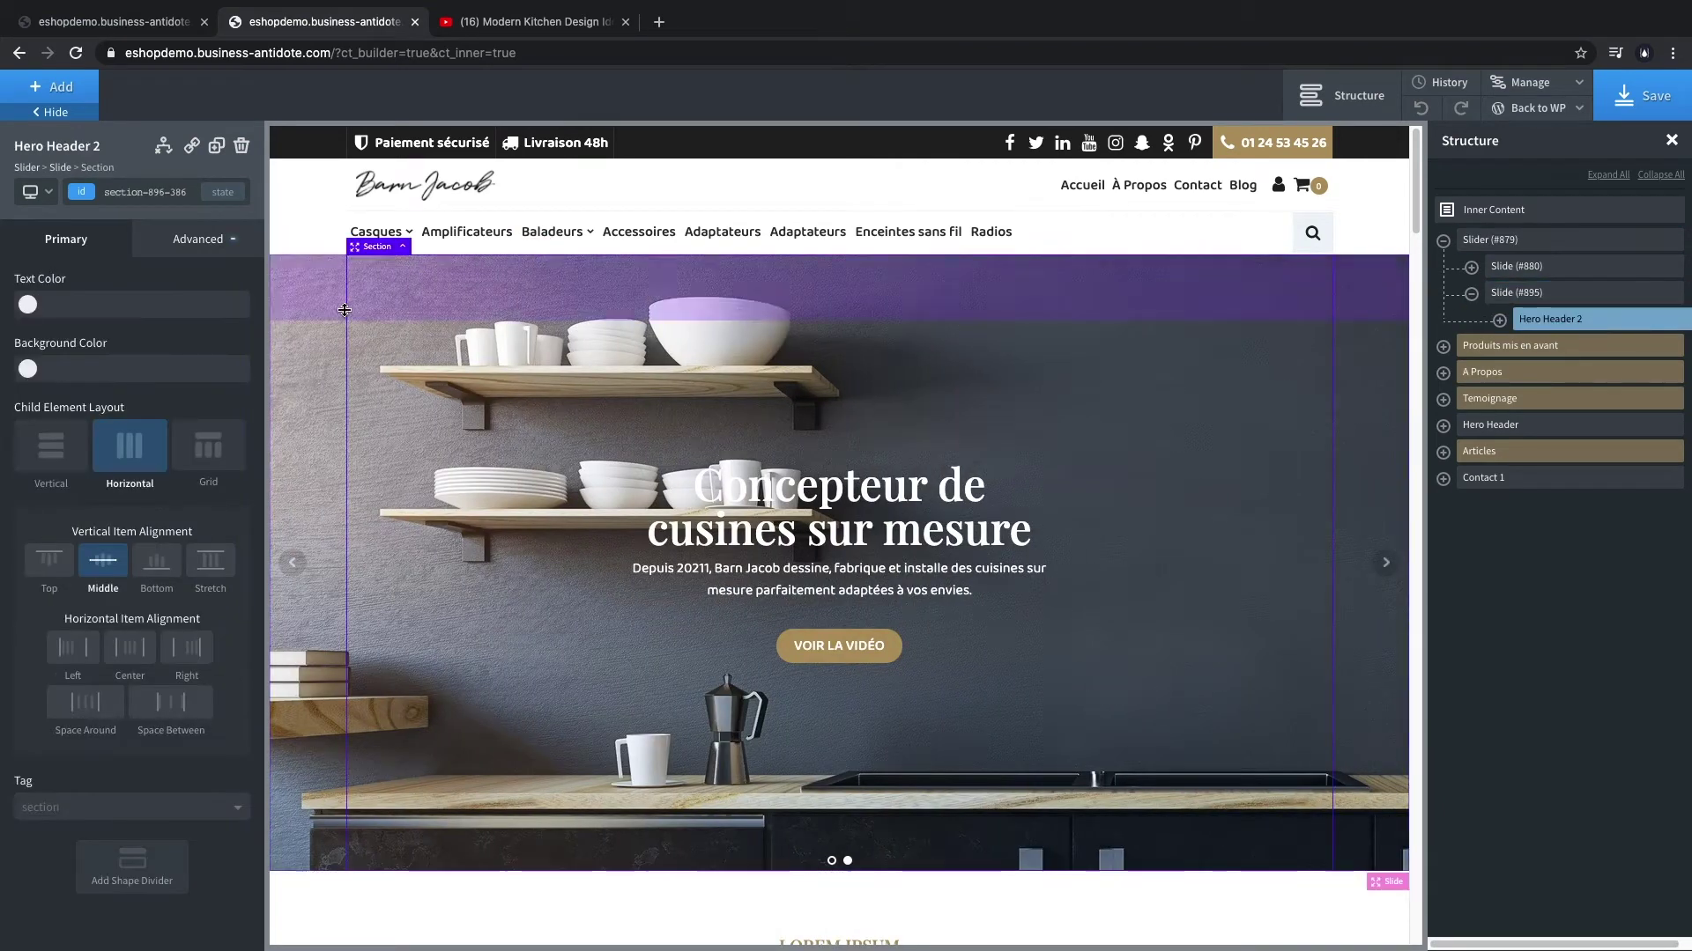
# - Set gallerie-1.jpg as Hero Header 2's background image, then select the slide heading
pyautogui.click(205, 241)
pyautogui.click(182, 291)
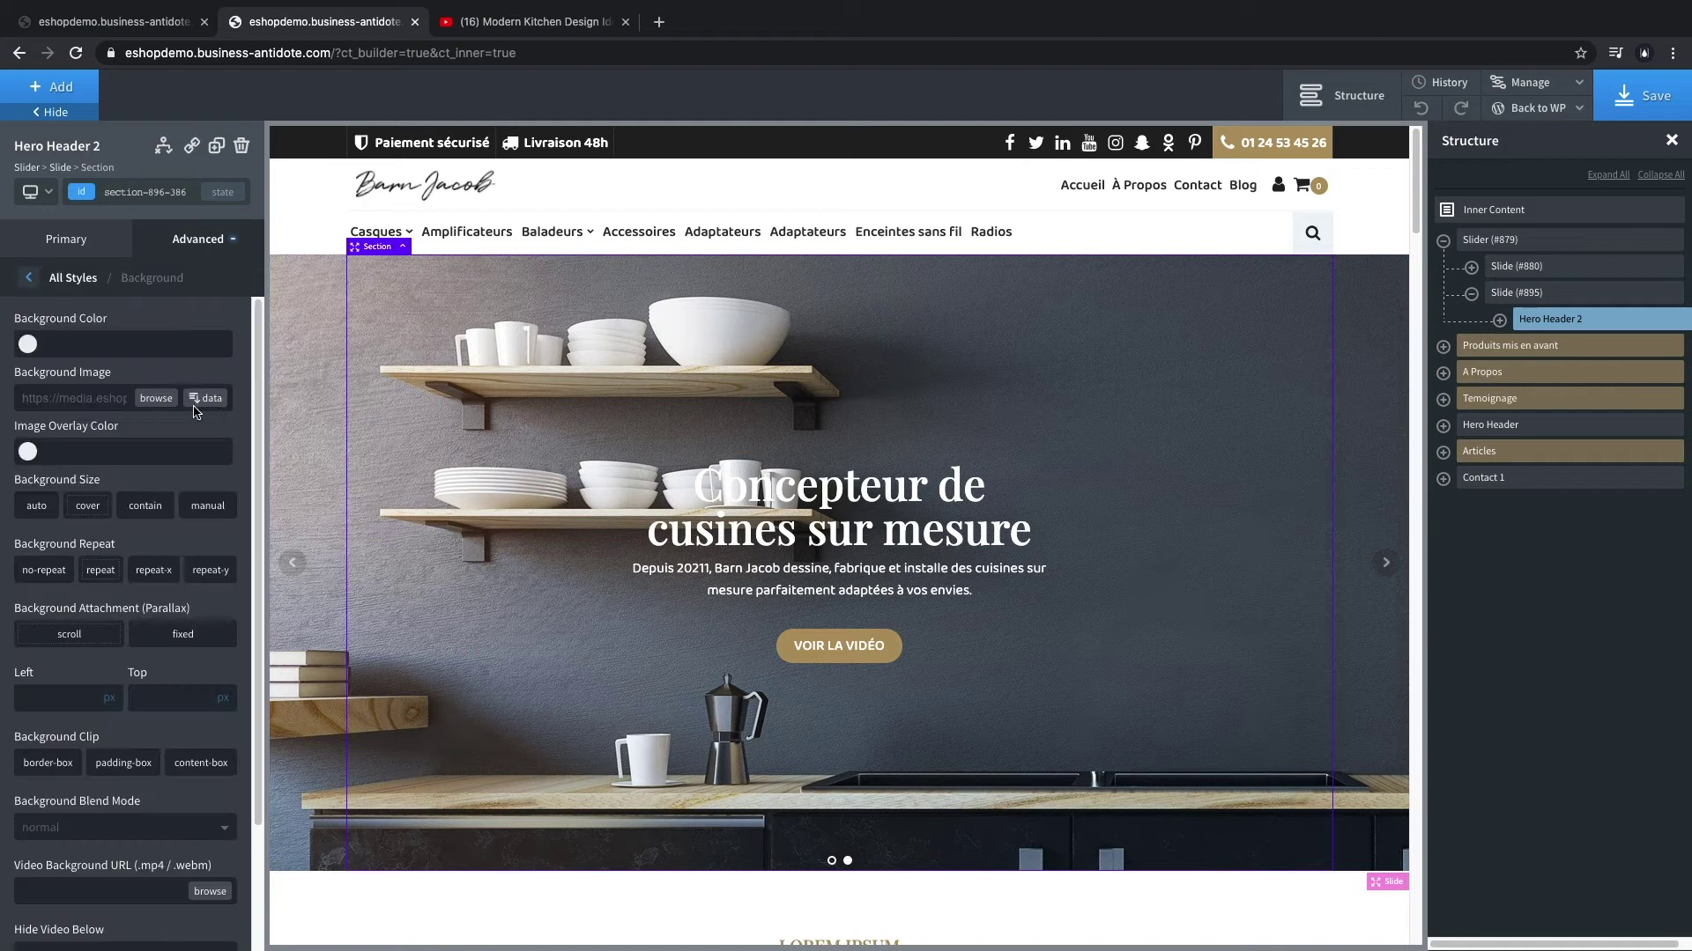
pyautogui.click(155, 399)
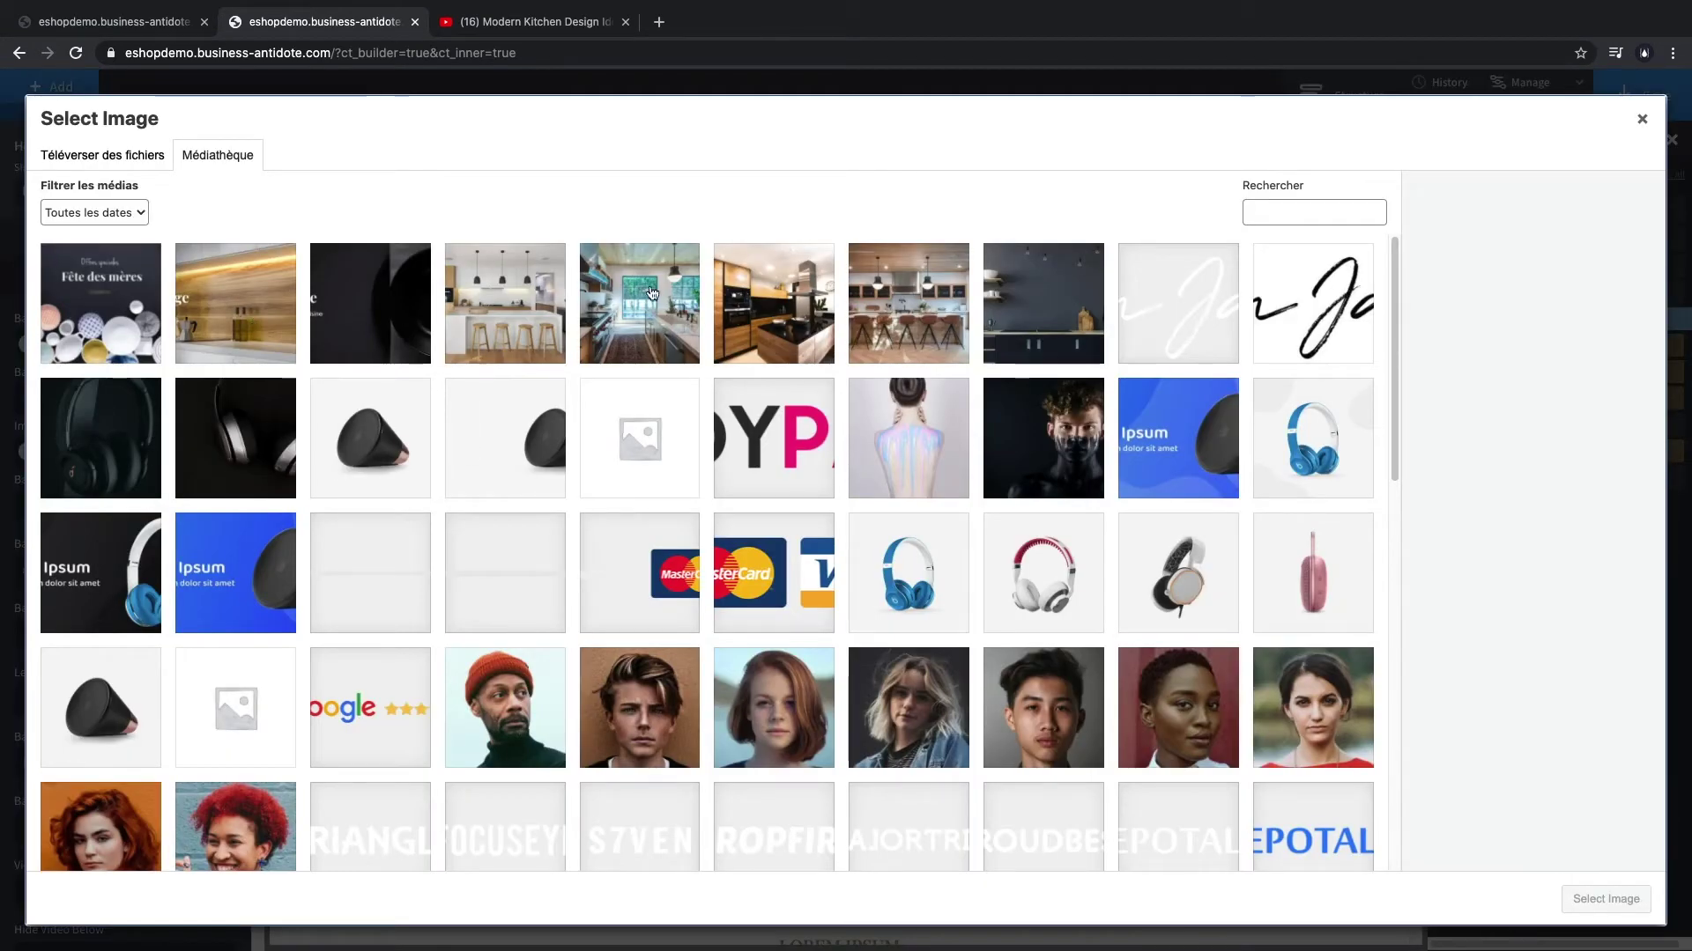
pyautogui.click(531, 325)
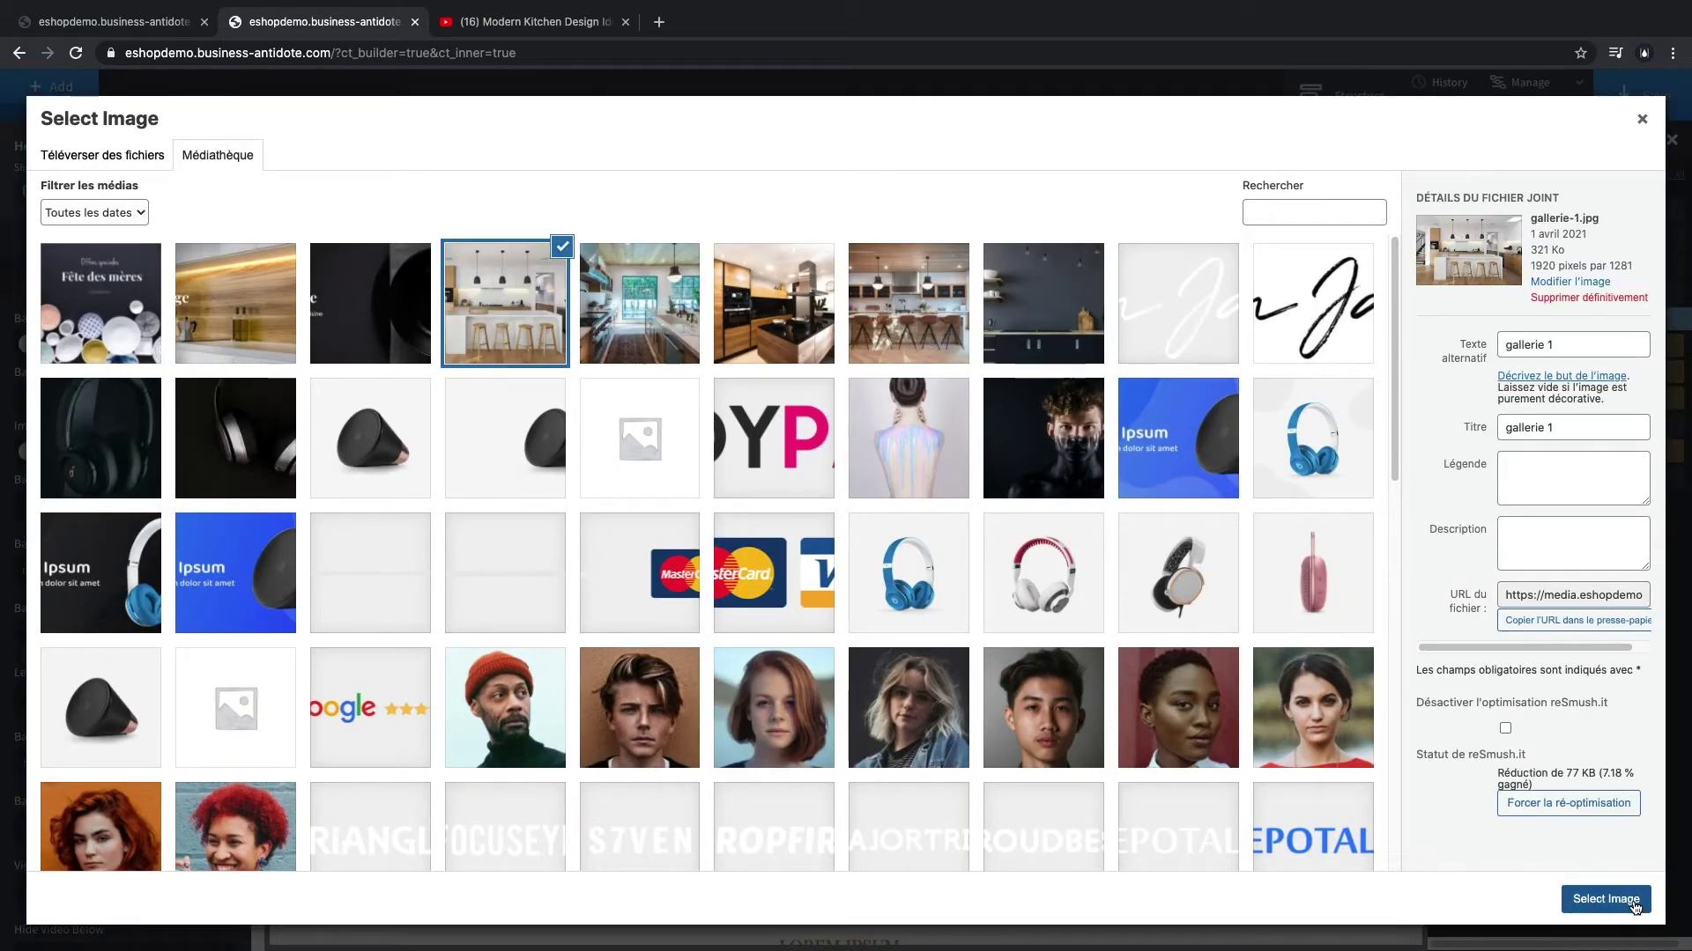
pyautogui.click(1625, 900)
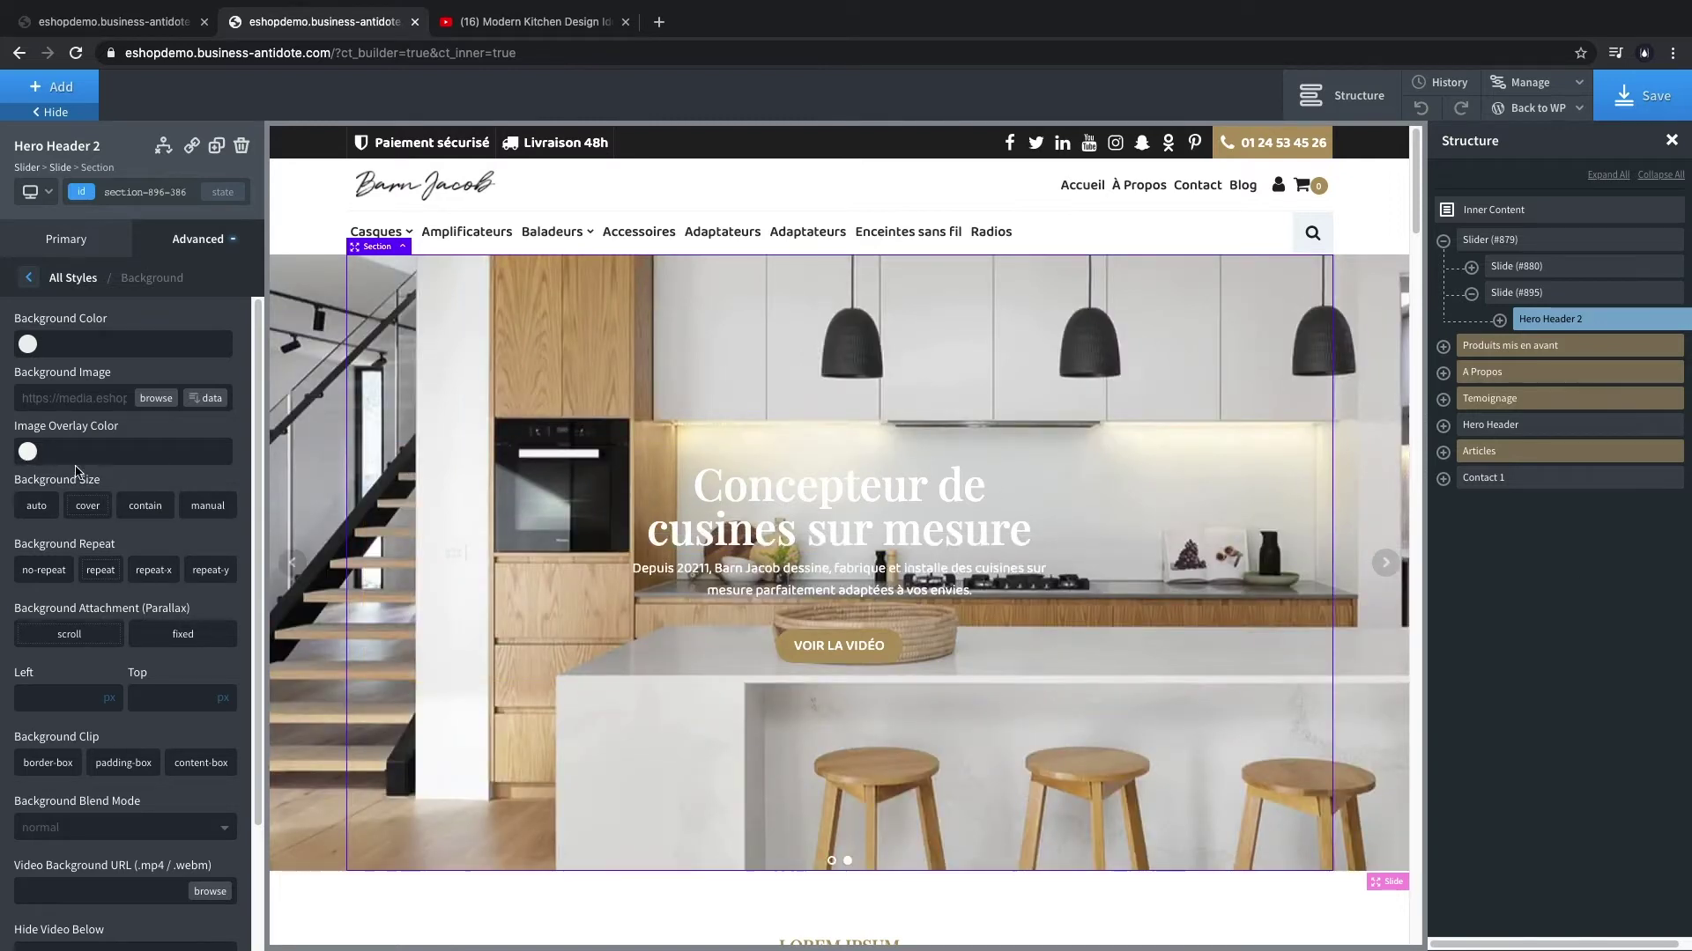
pyautogui.click(855, 480)
pyautogui.click(27, 370)
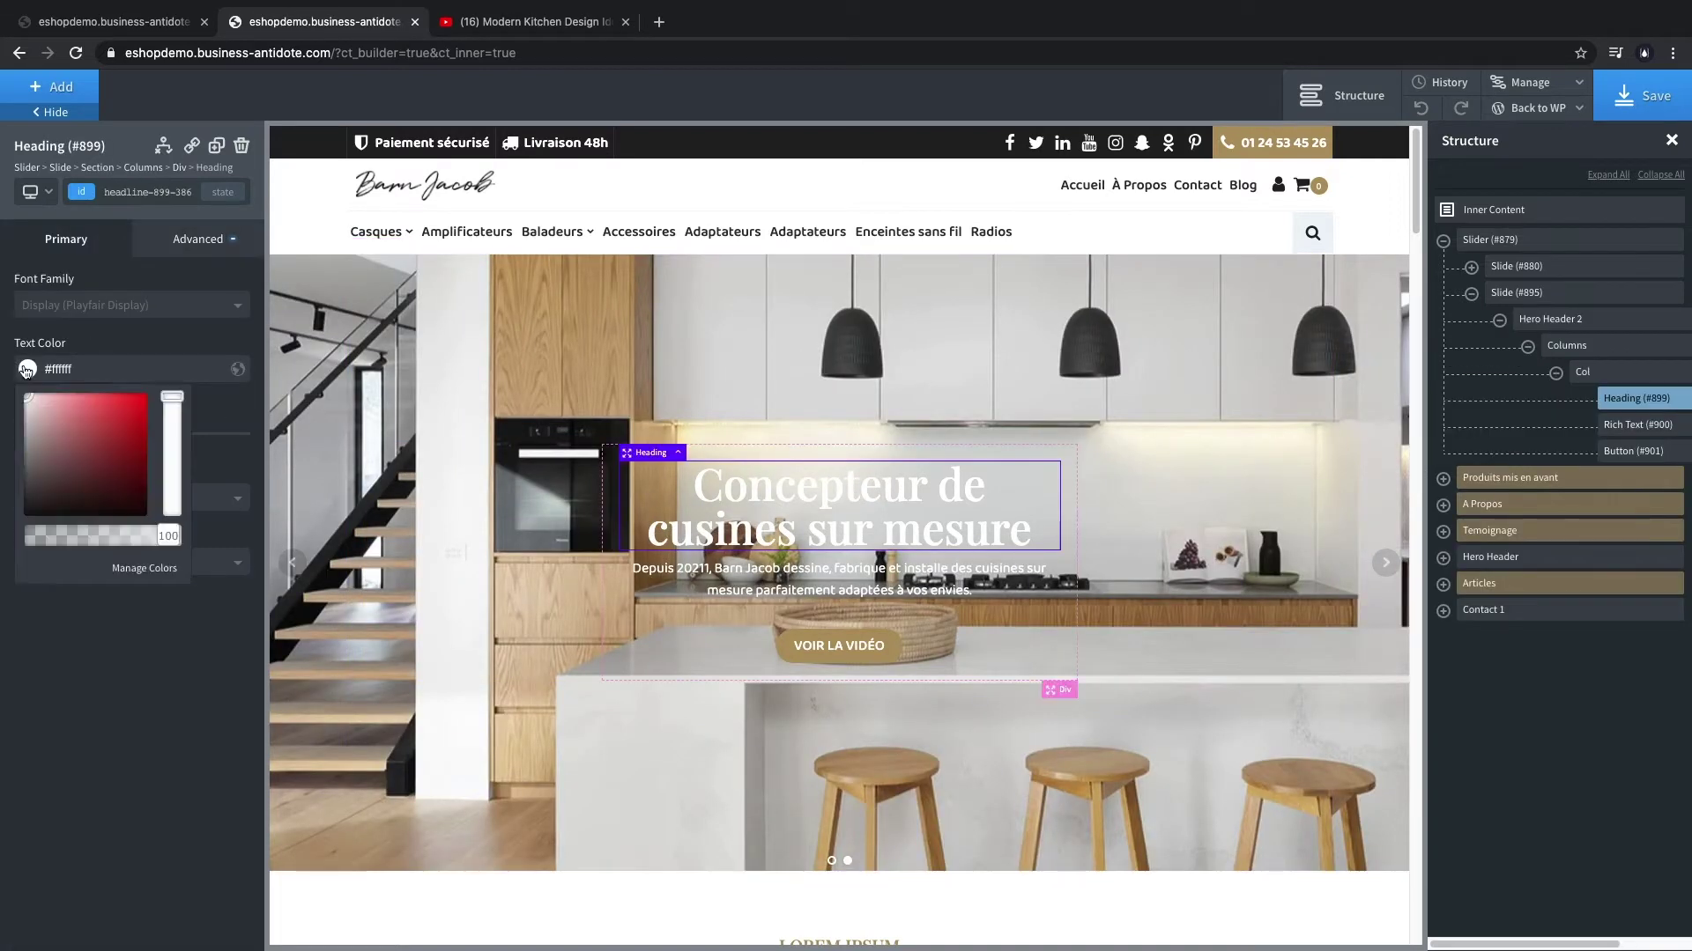
# - Colour the hero heading black and the subtitle paragraph ba-theme Main Dark, then reselect Hero Header 2
pyautogui.moveTo(74, 437); pyautogui.dragTo(27, 515)
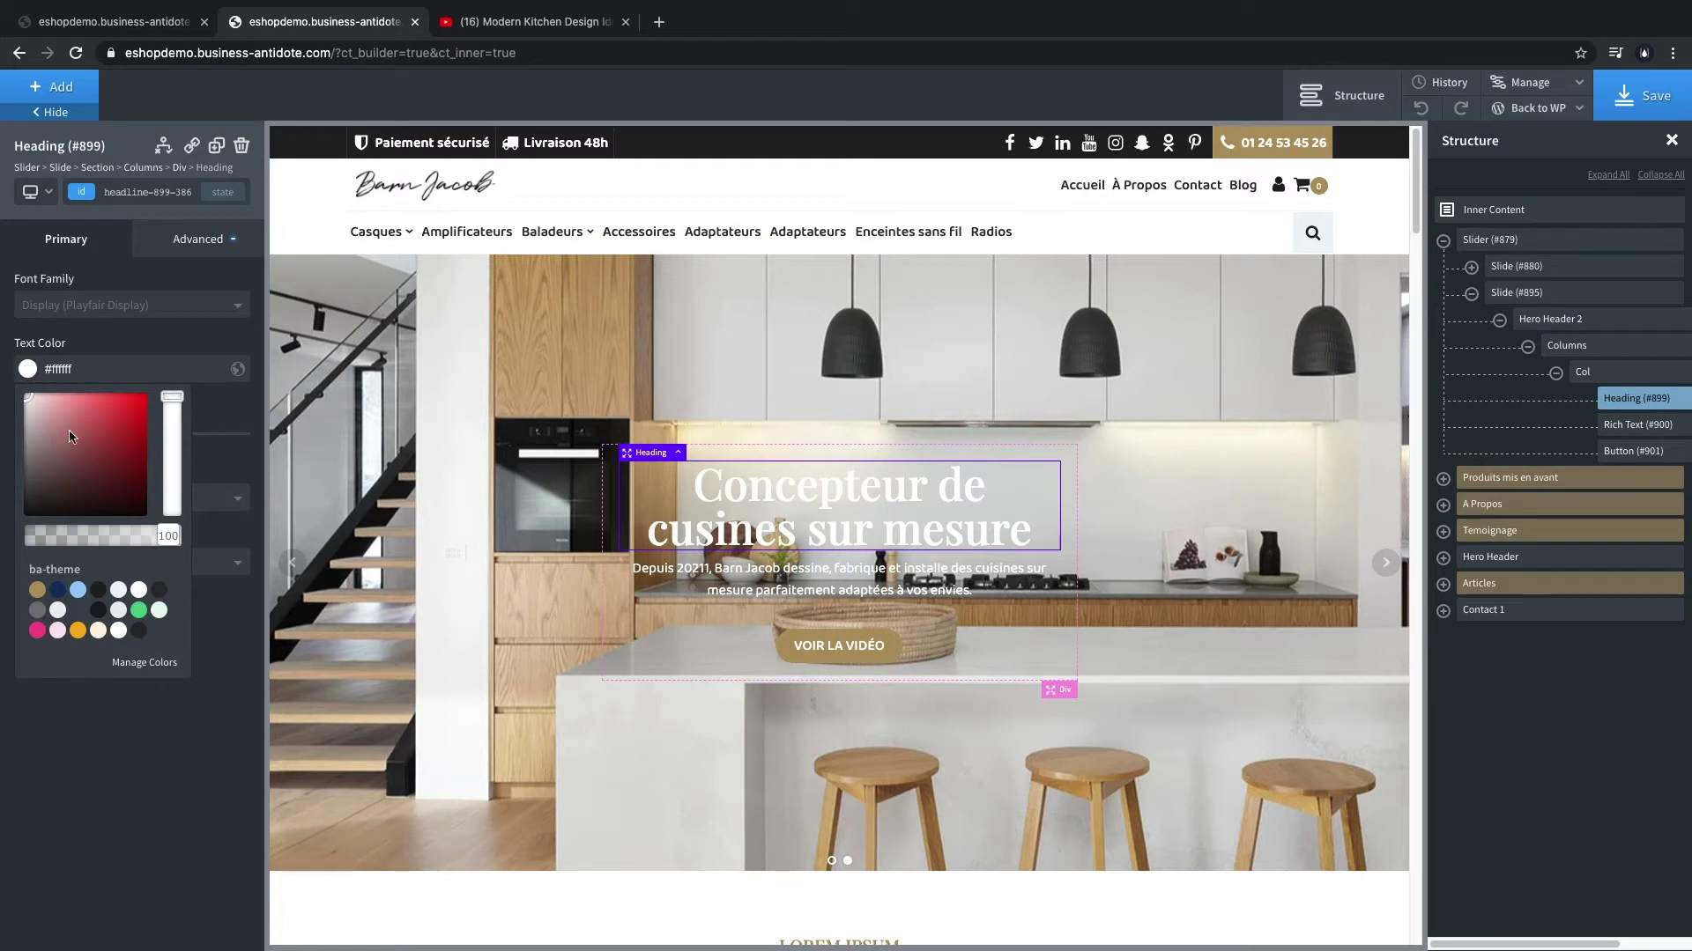
pyautogui.click(846, 592)
pyautogui.click(28, 370)
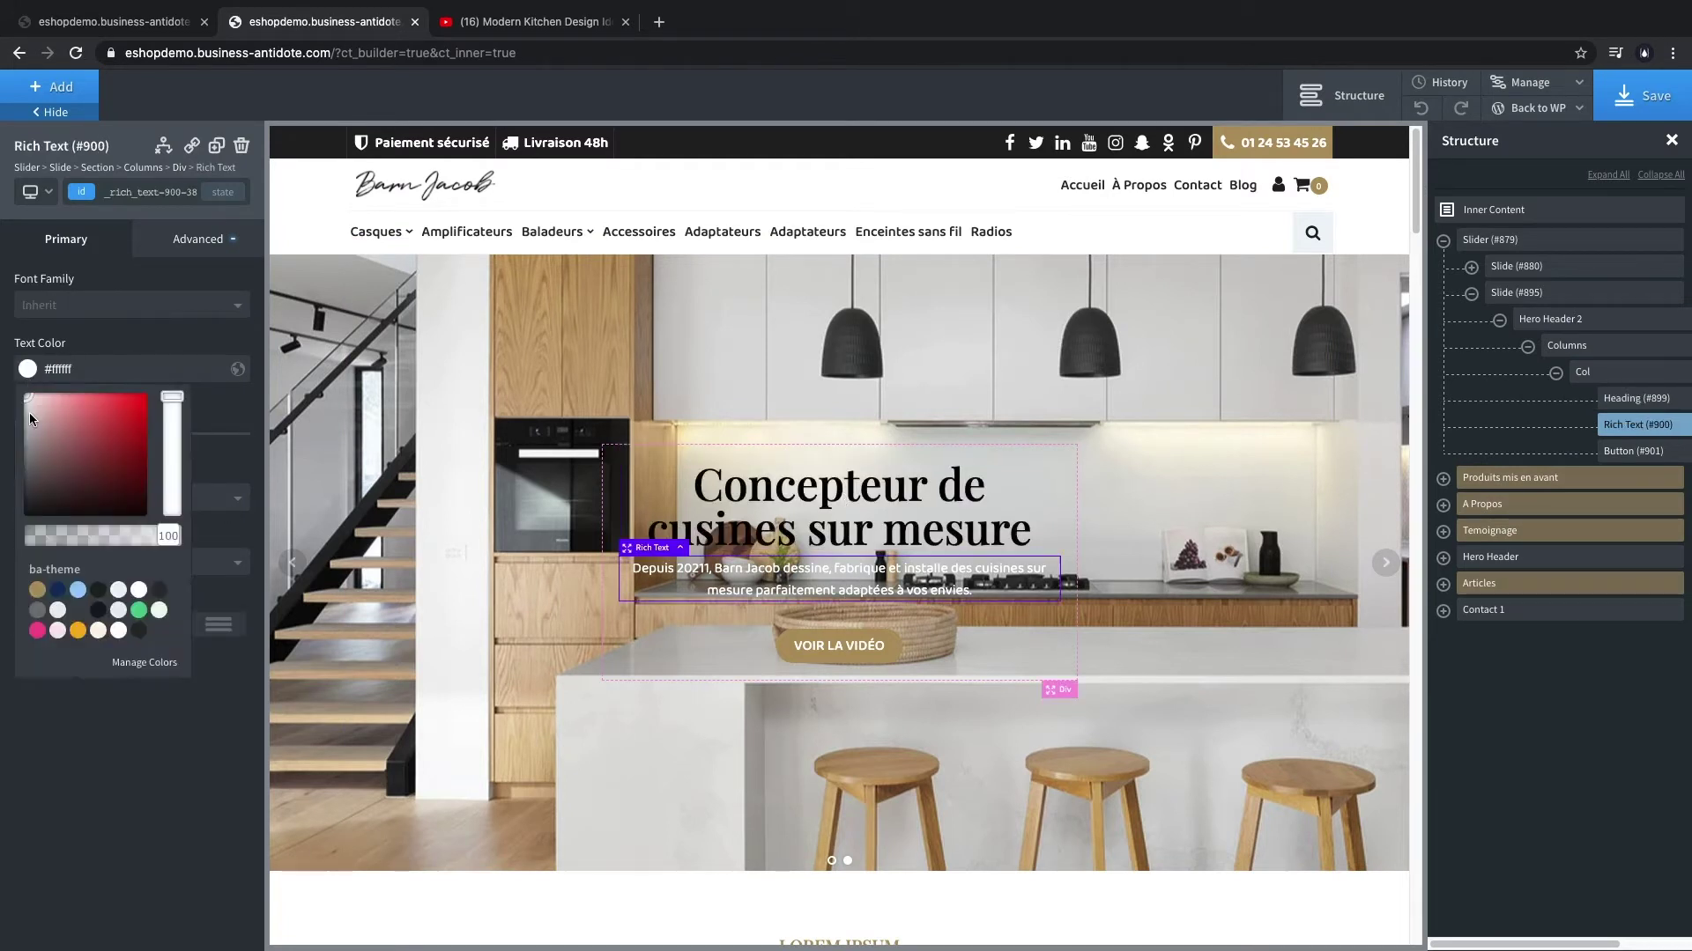
pyautogui.click(98, 590)
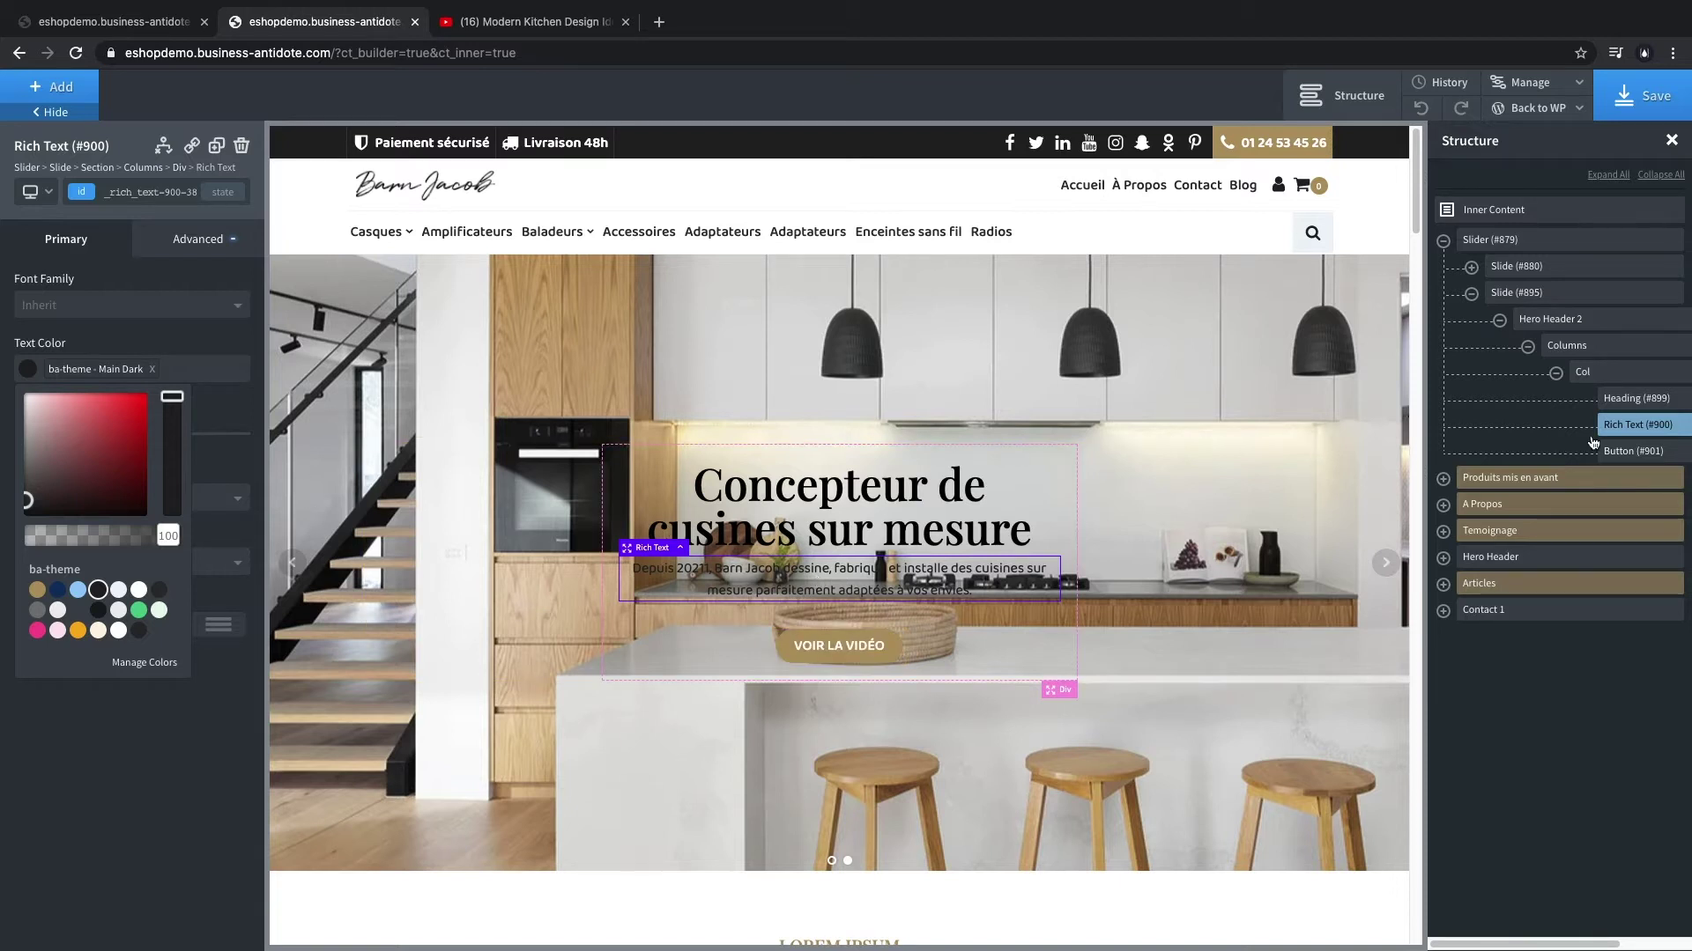
pyautogui.click(1551, 319)
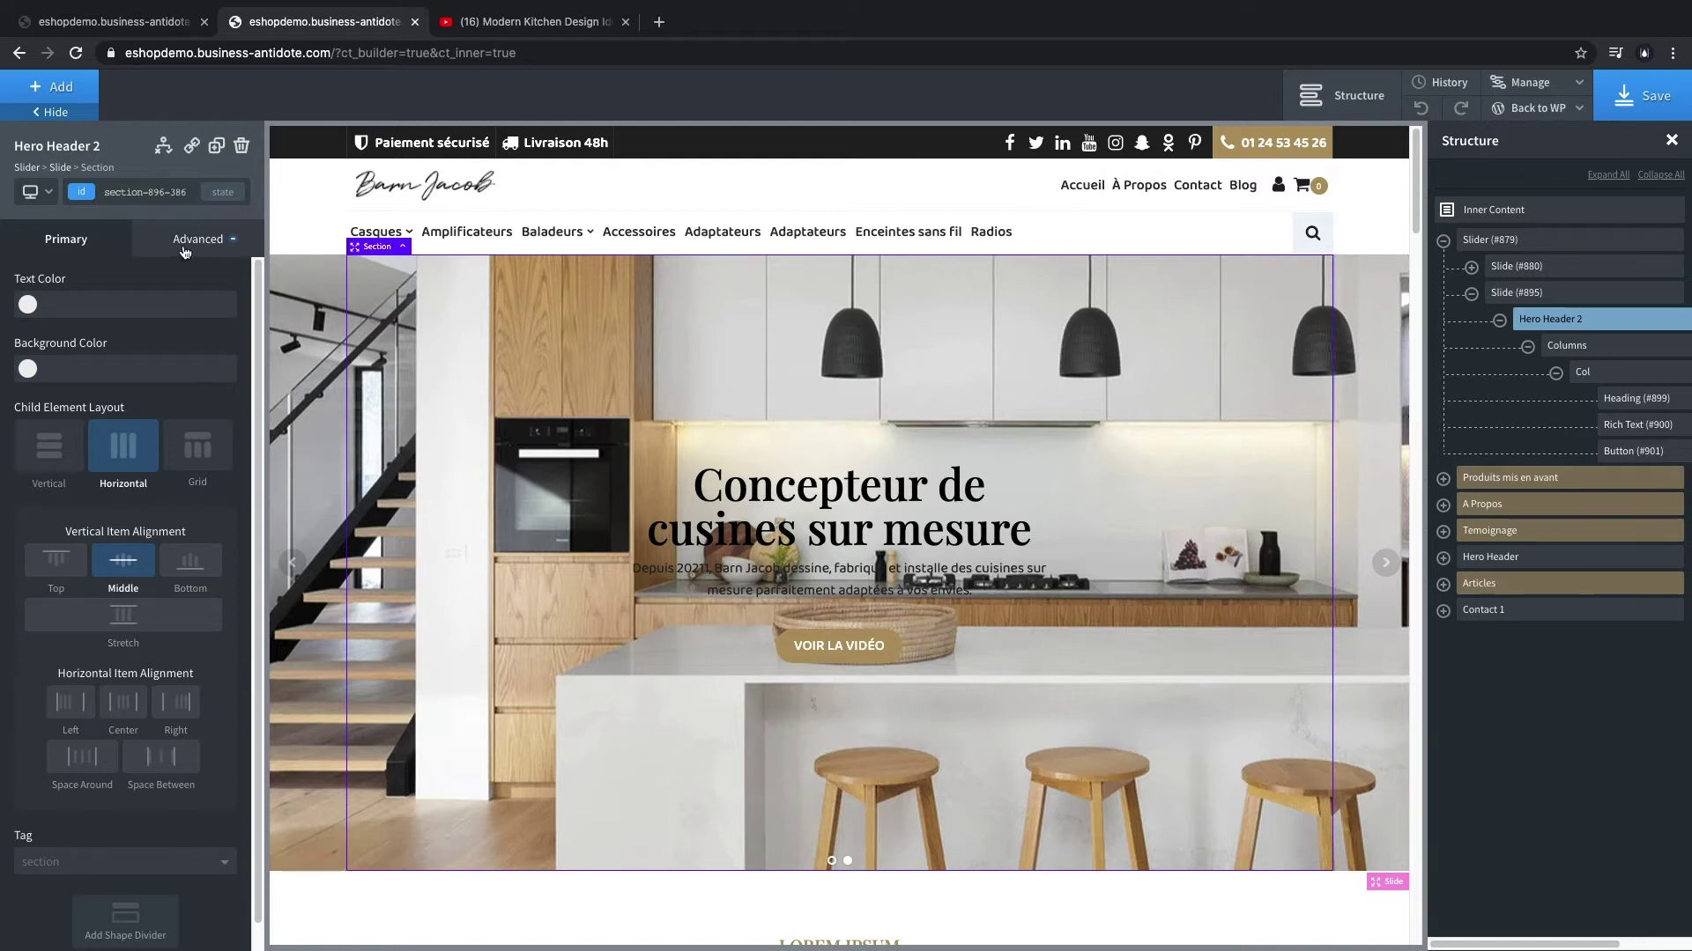
# - Give Hero Header 2 a white image overlay at about 0.69 opacity and save
pyautogui.click(185, 253)
pyautogui.click(136, 291)
pyautogui.click(29, 452)
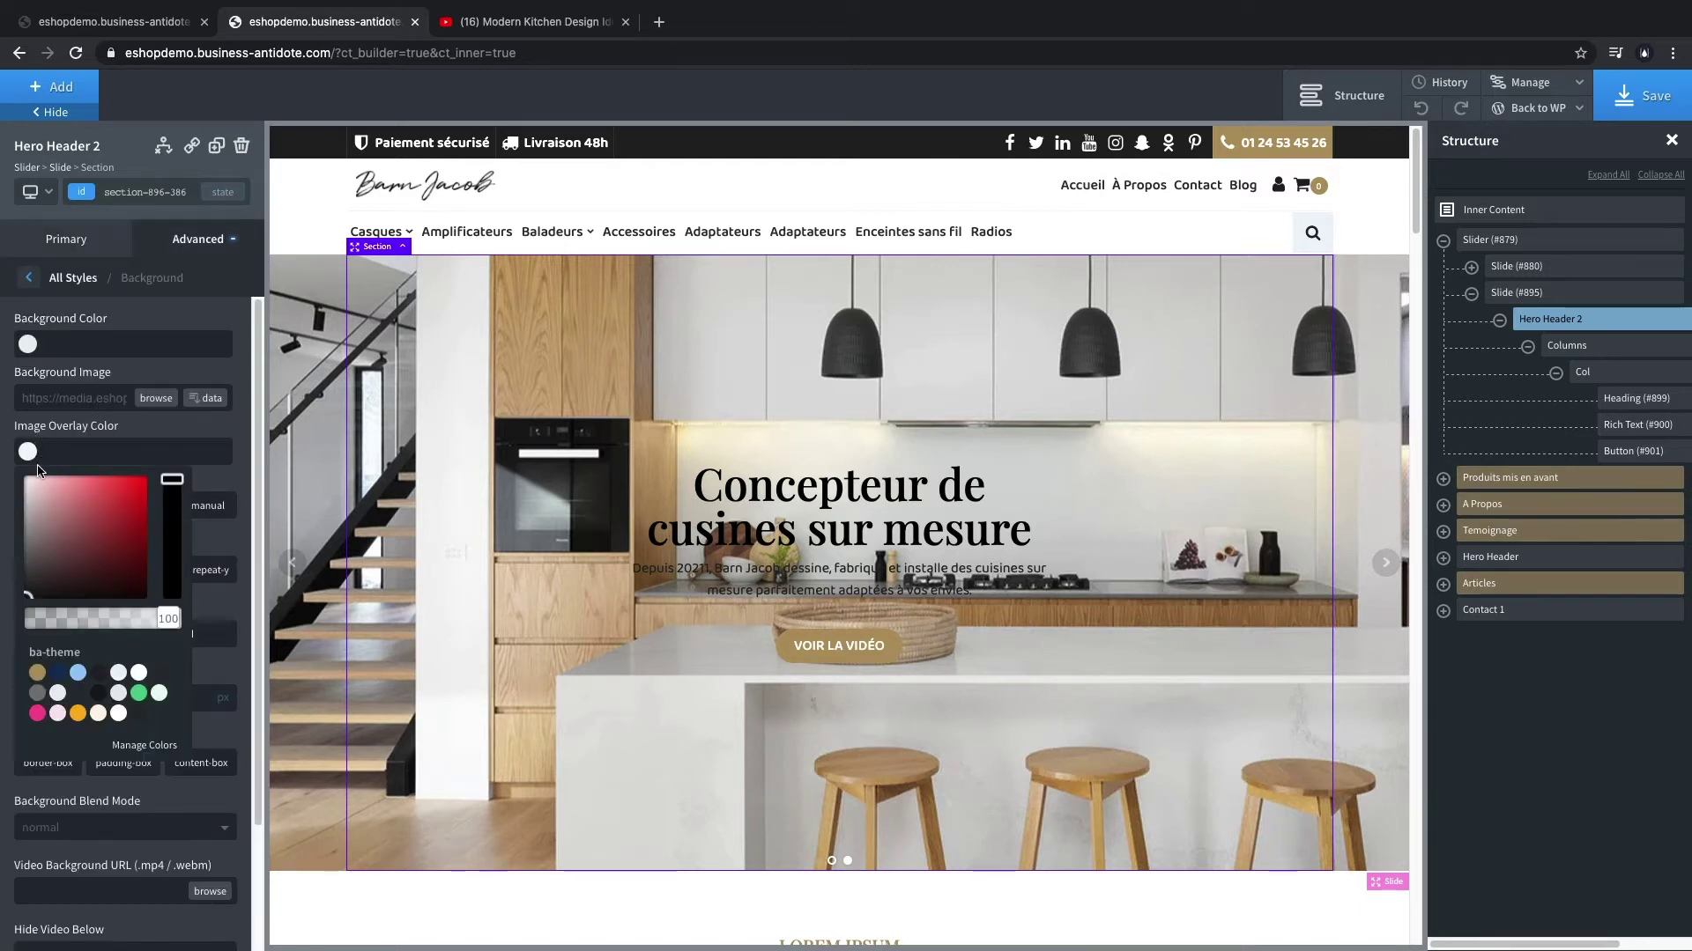
pyautogui.click(24, 480)
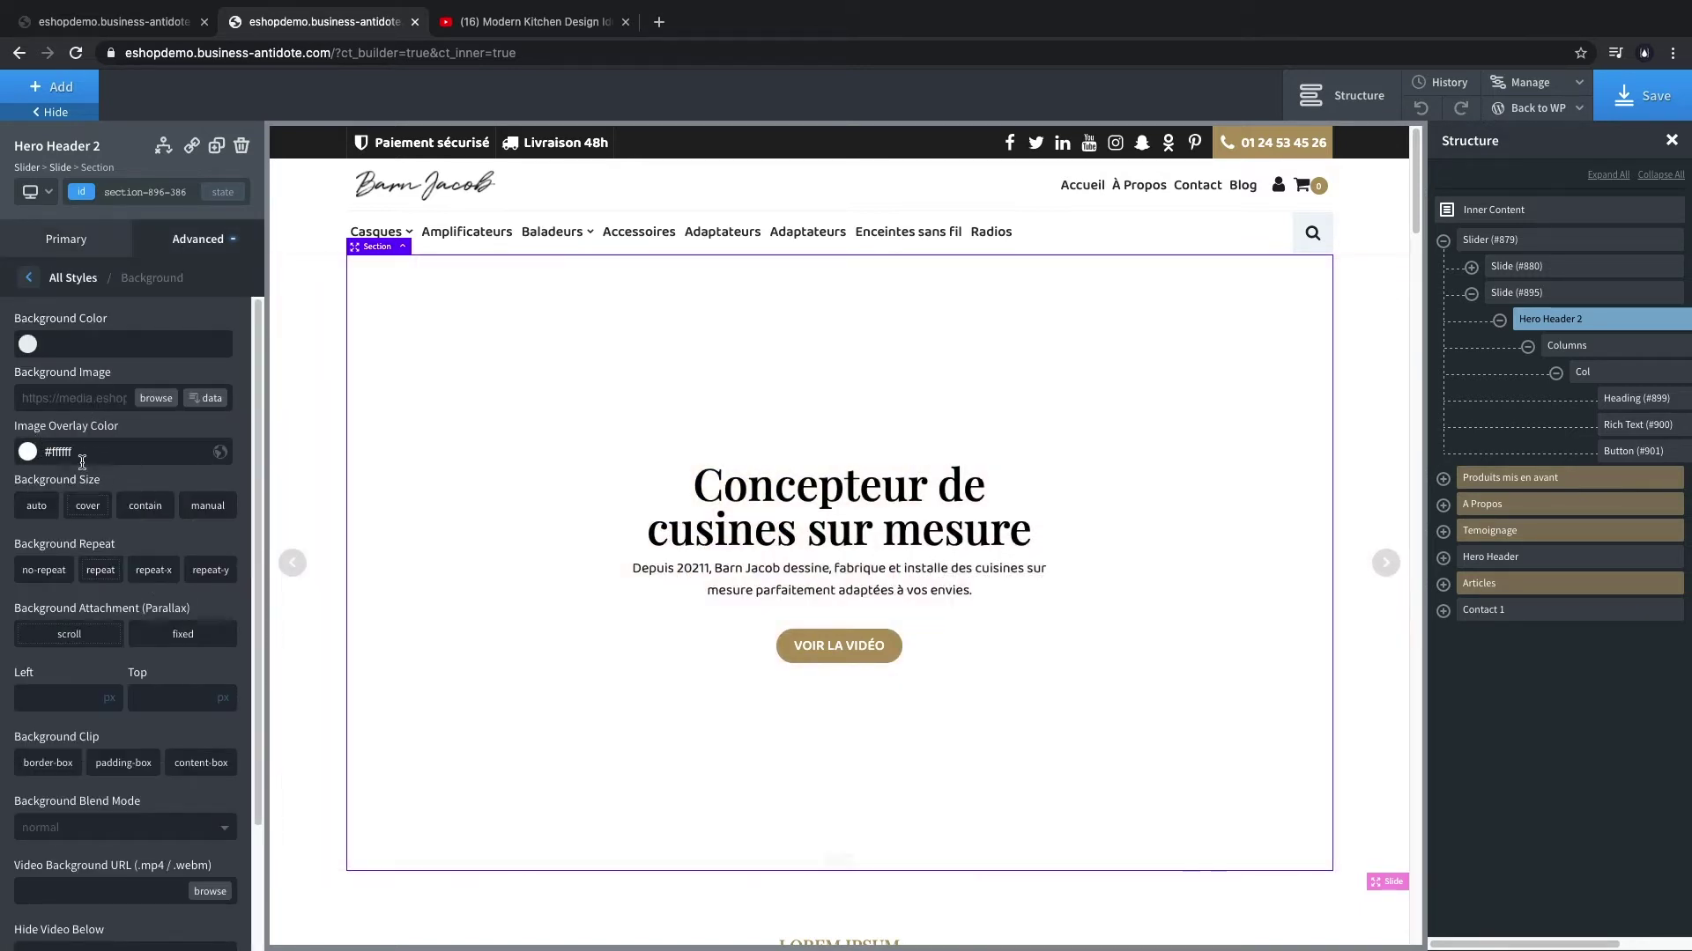
pyautogui.click(28, 452)
pyautogui.moveTo(176, 618); pyautogui.dragTo(128, 619)
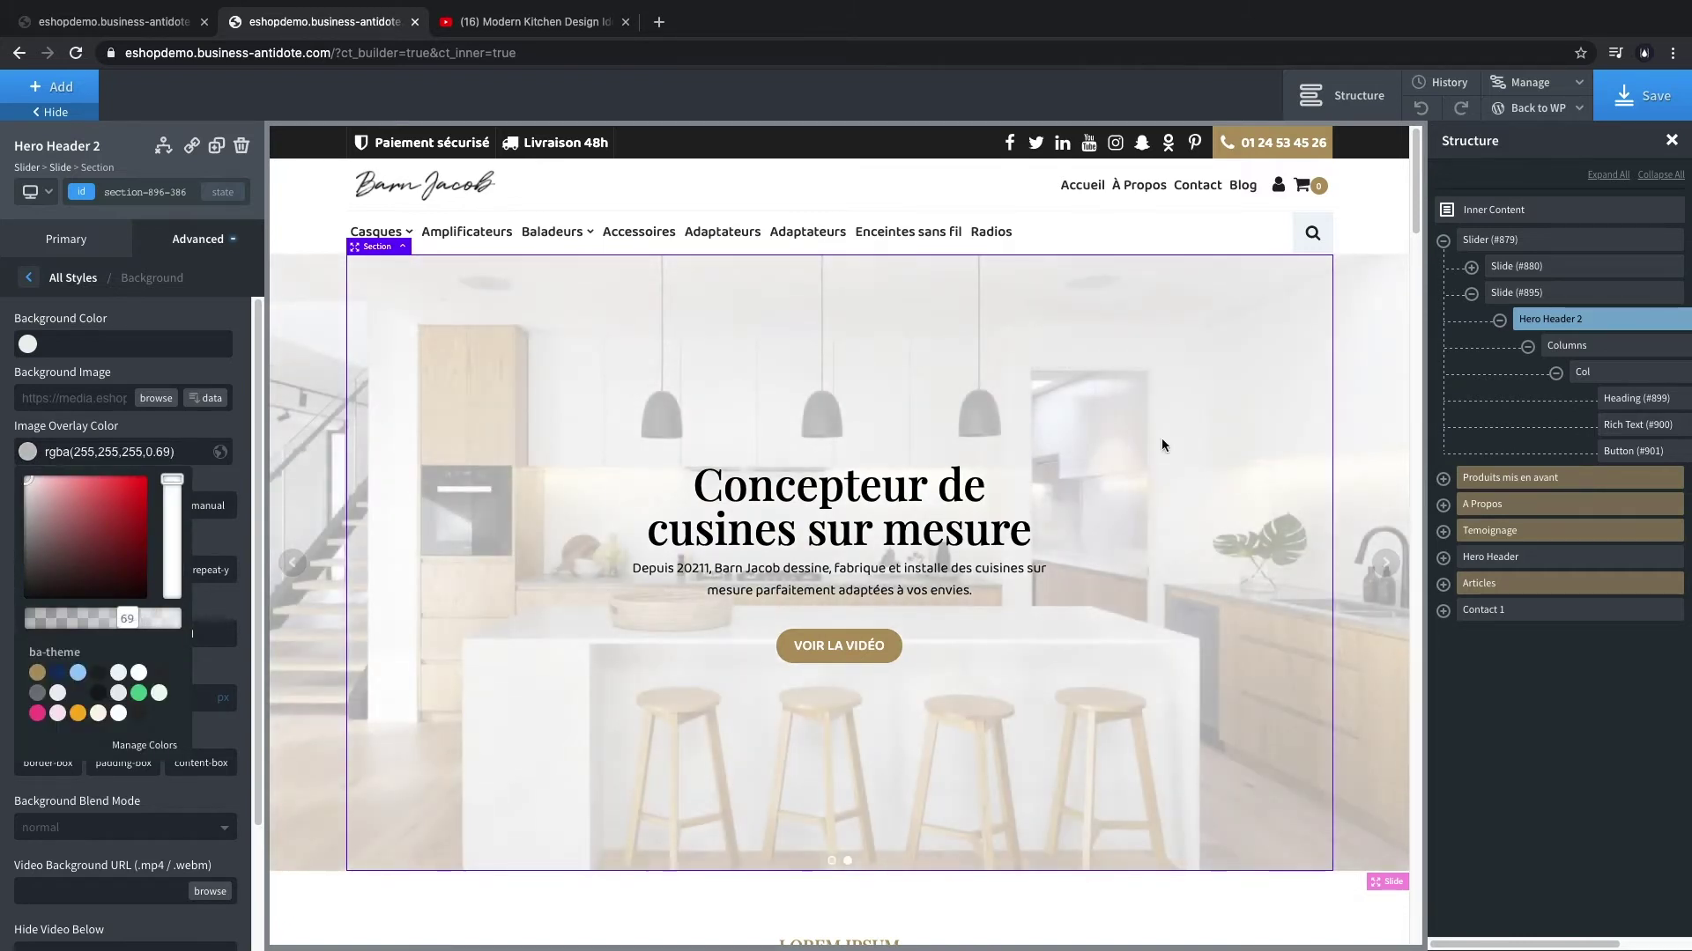
pyautogui.hotkey('ctrl', 's')
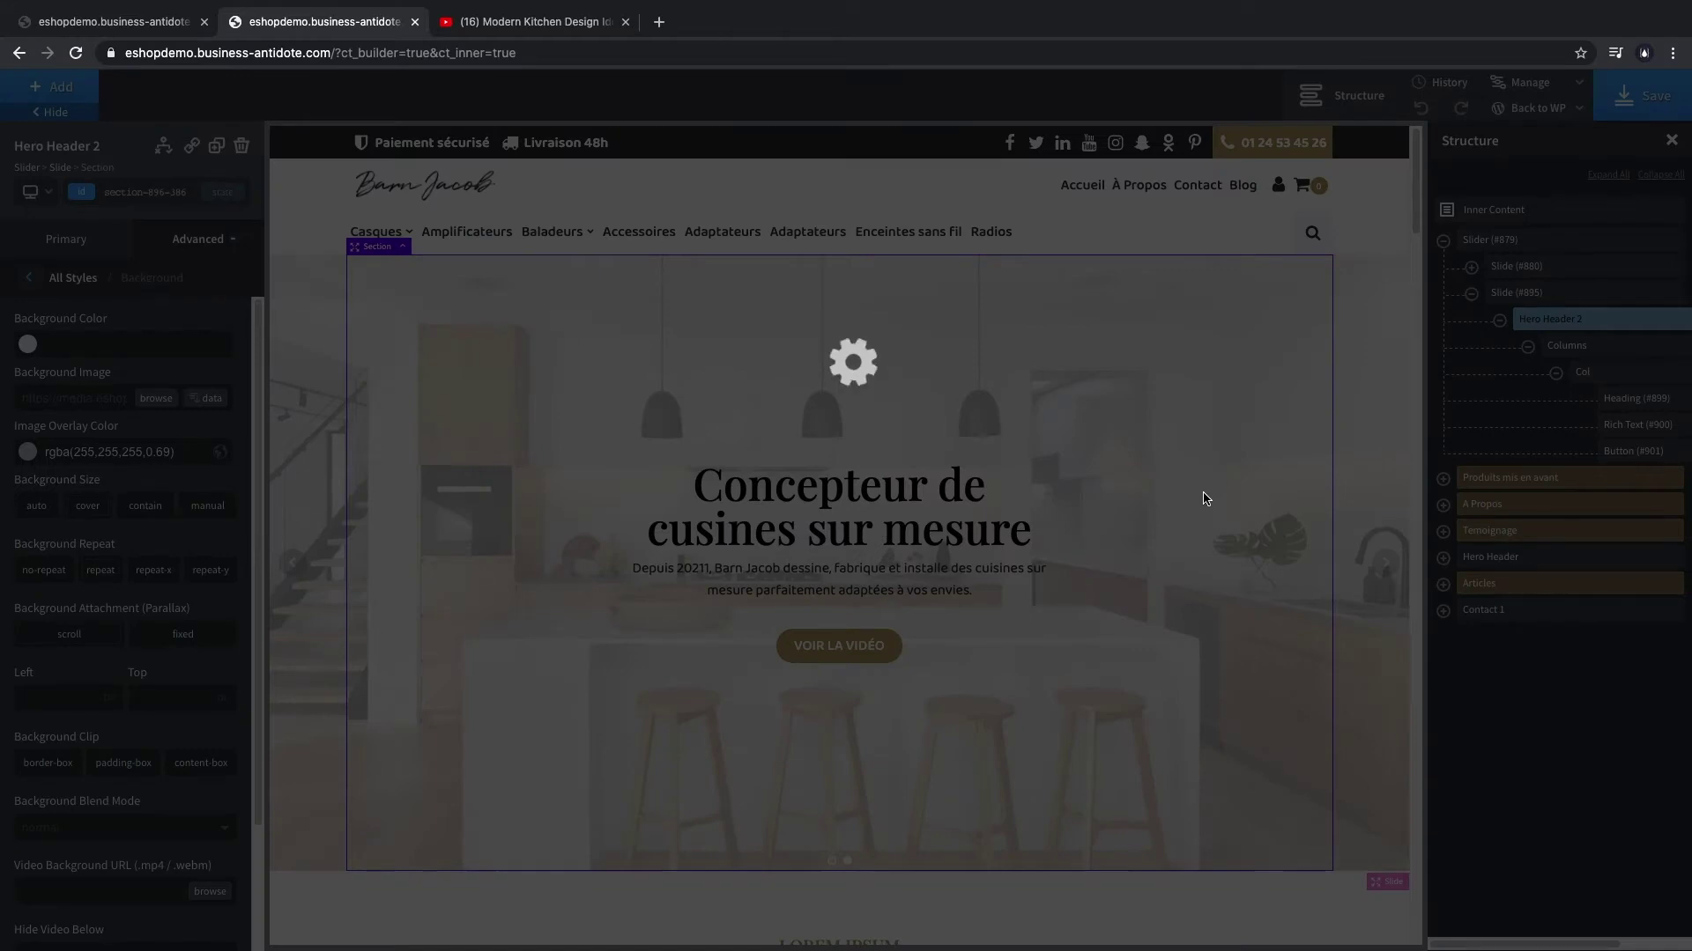
pyautogui.hotkey('ctrl', 'shift', 'Tab')
pyautogui.hotkey('ctrl', 'r')
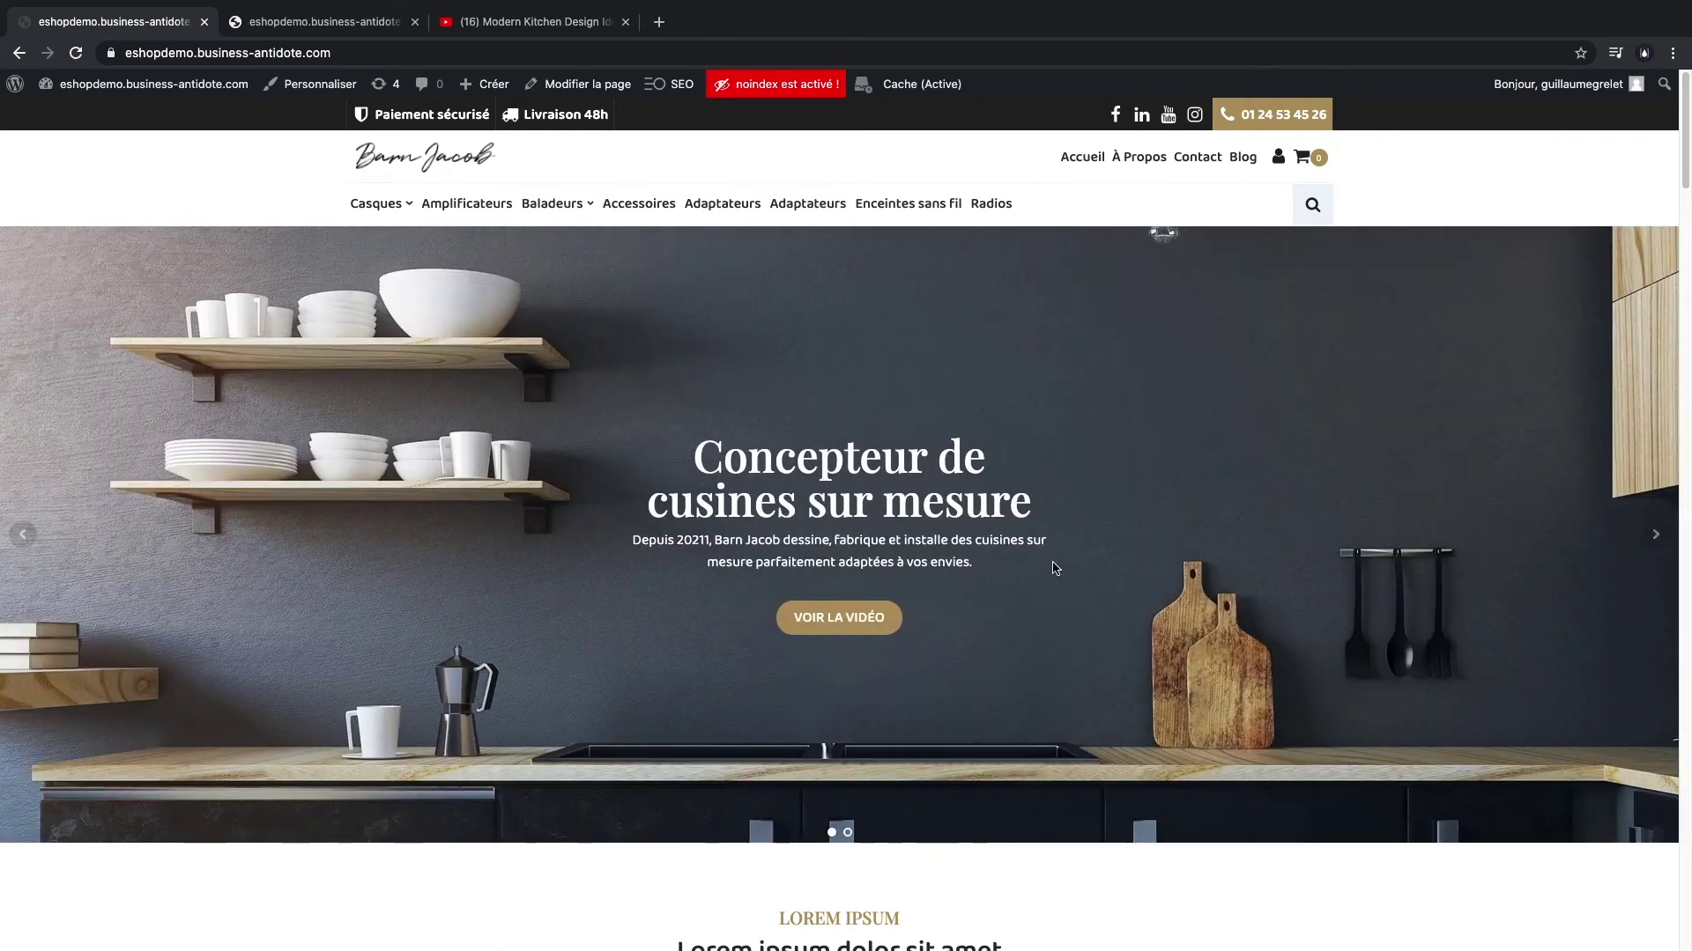
pyautogui.click(1655, 536)
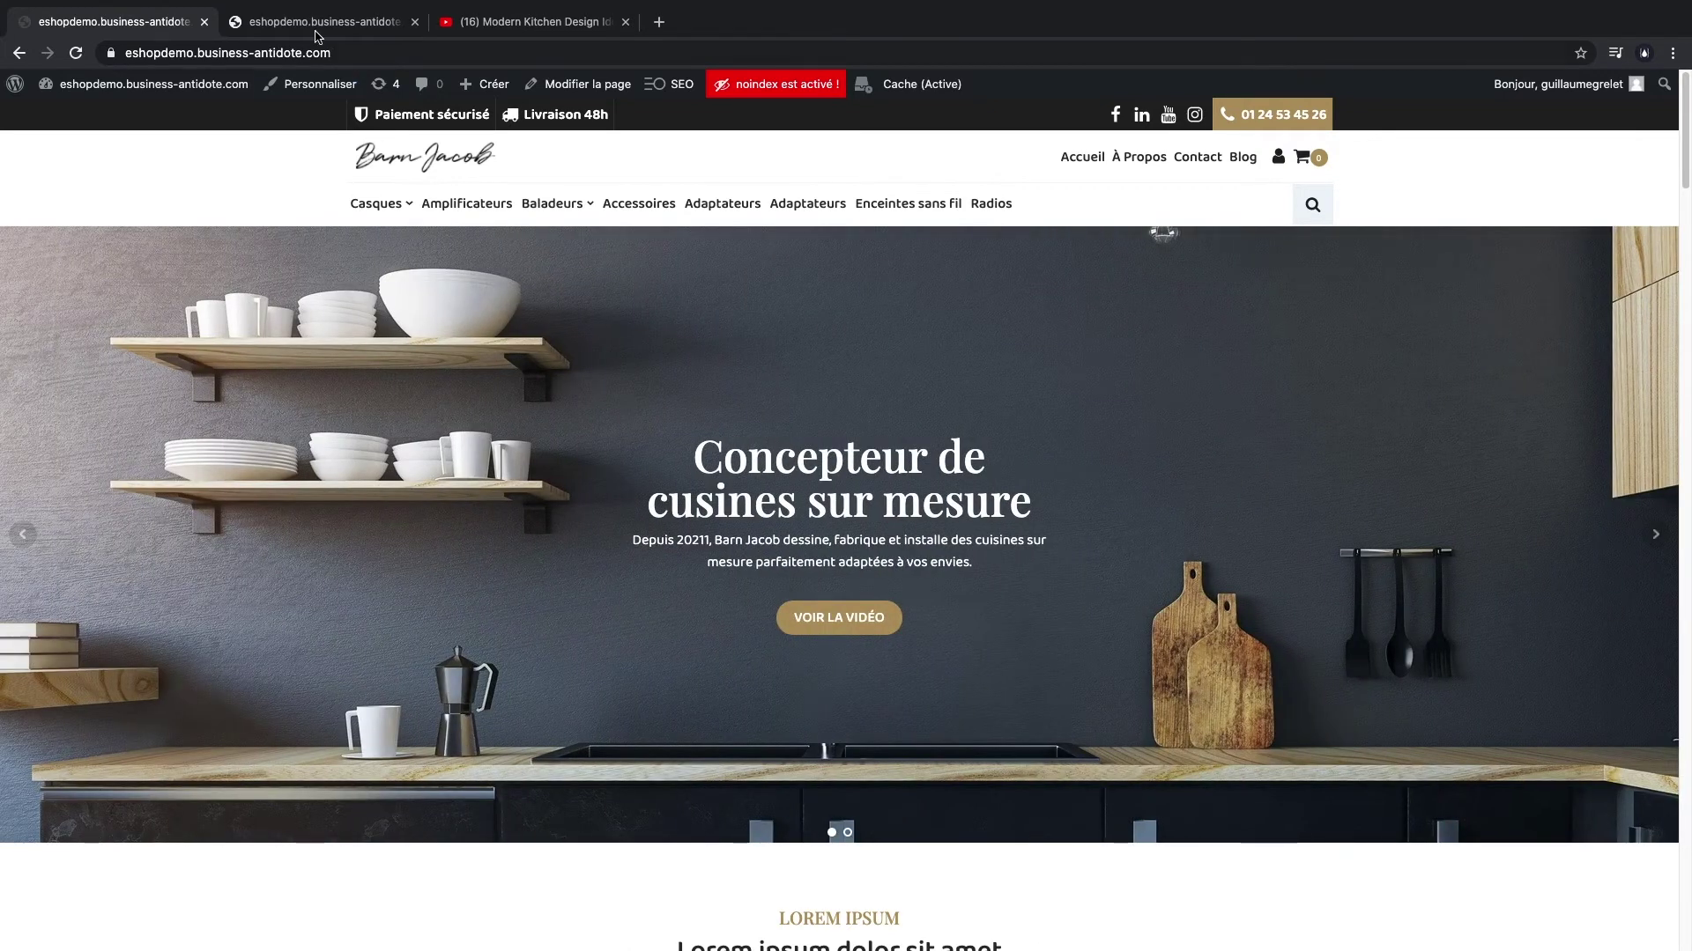
pyautogui.click(316, 26)
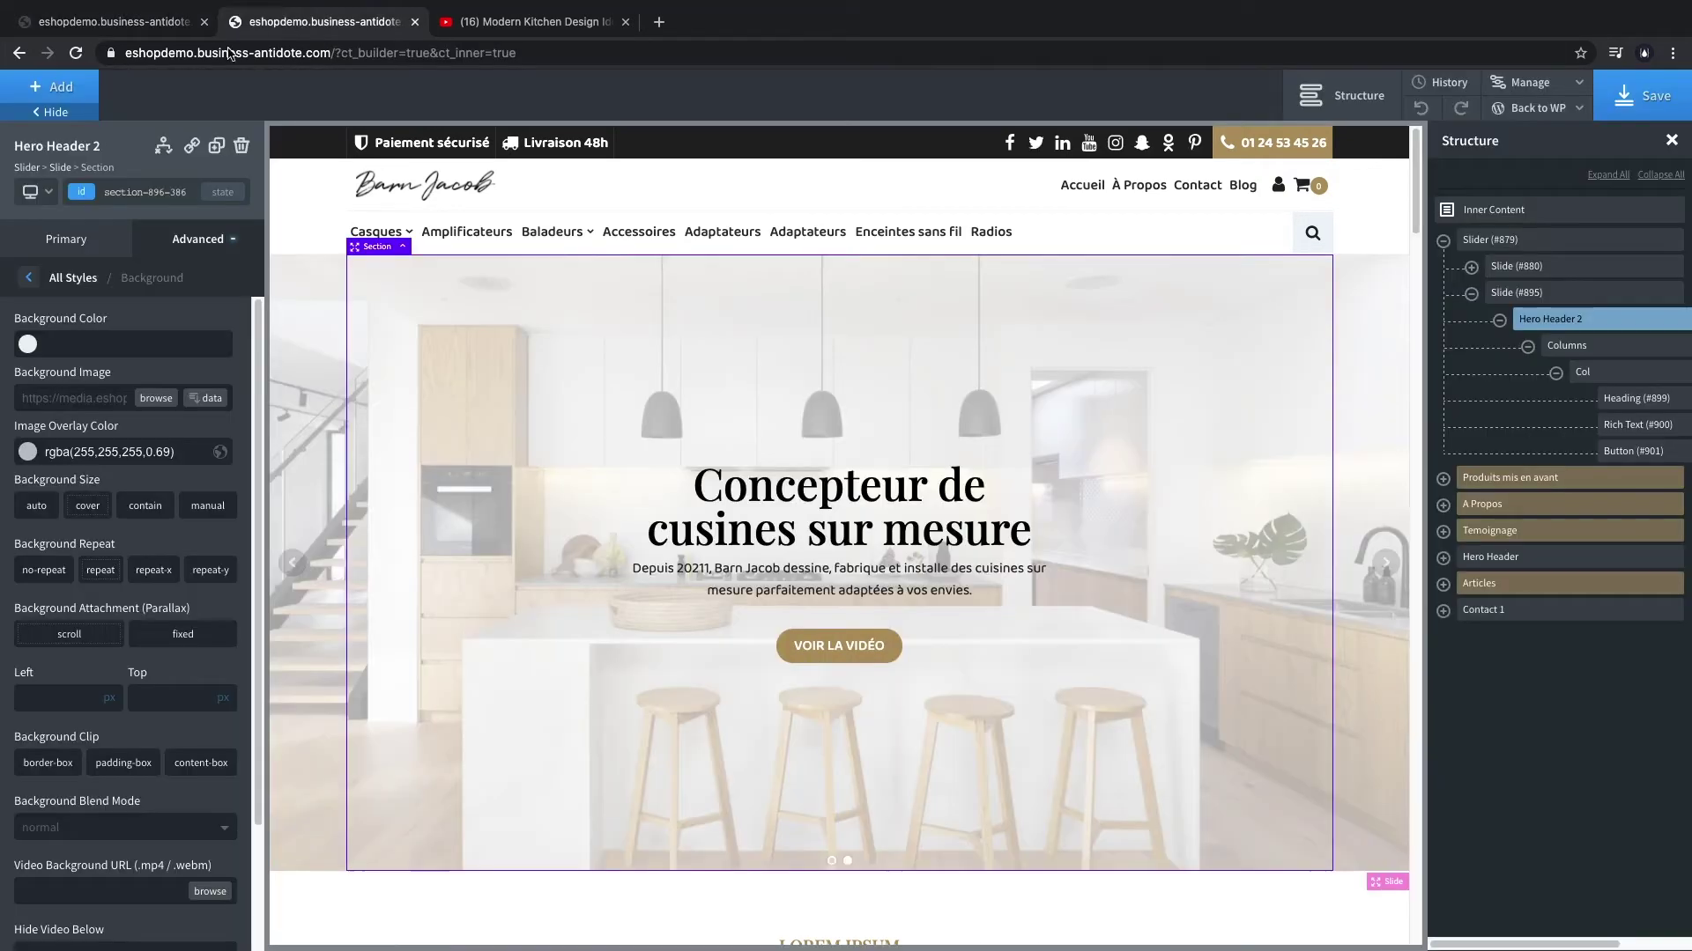
pyautogui.click(1472, 292)
pyautogui.click(1543, 243)
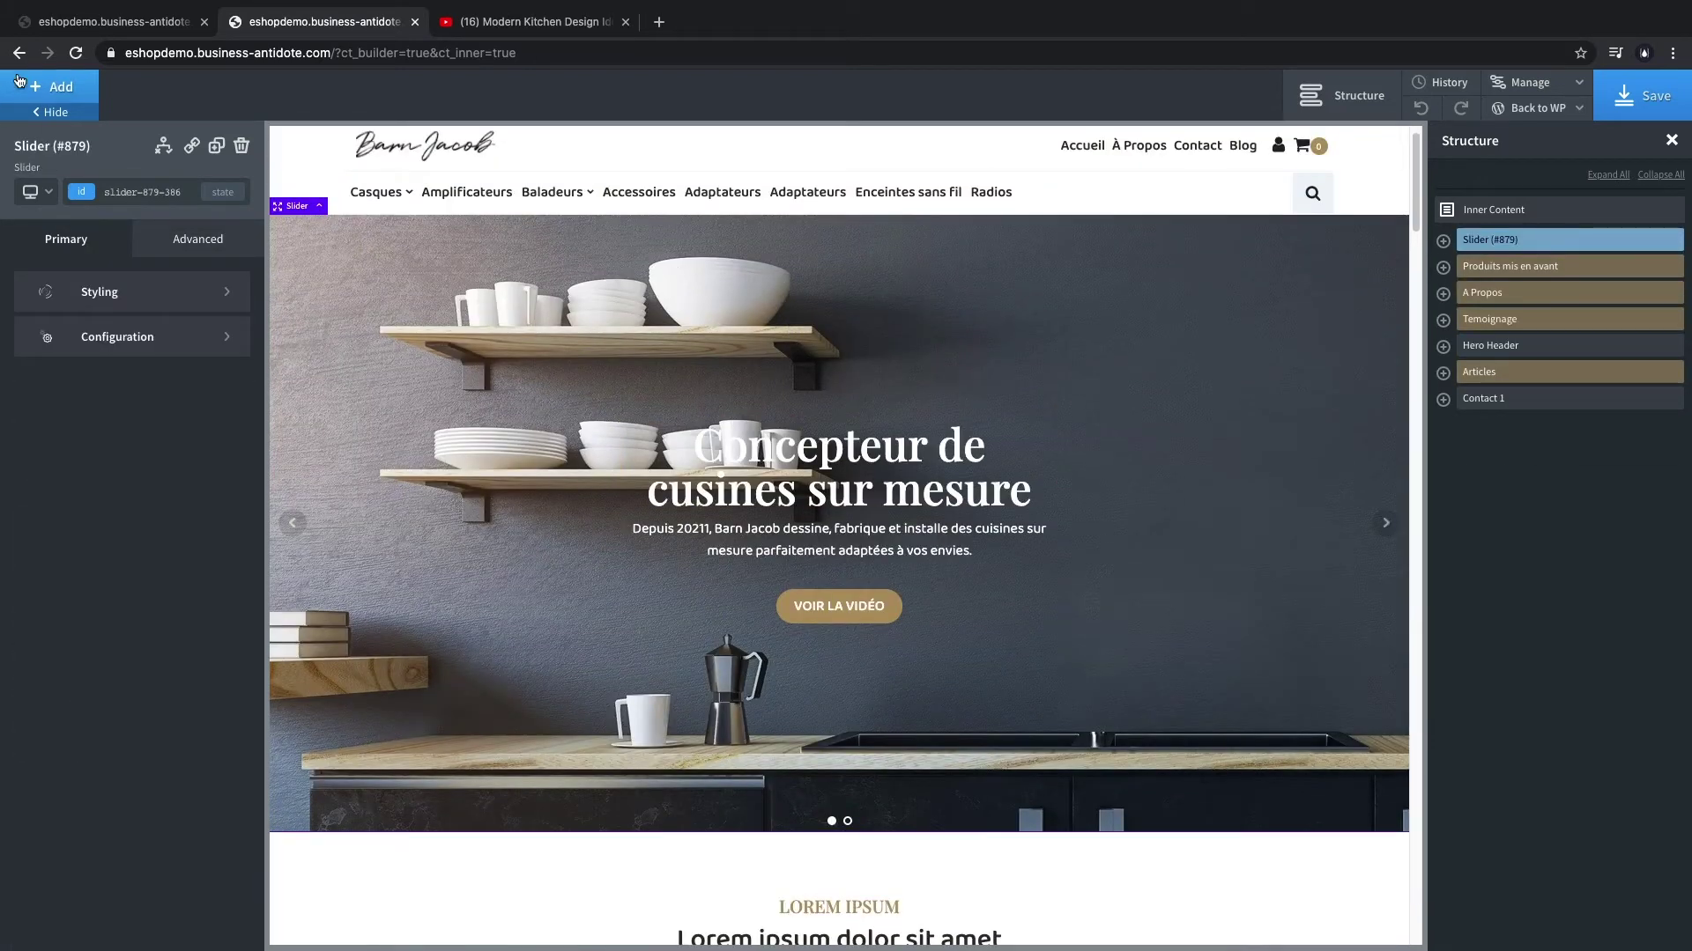
# - Insert the BA Theme Content Type 7 section from the library below the hero slider
pyautogui.click(63, 93)
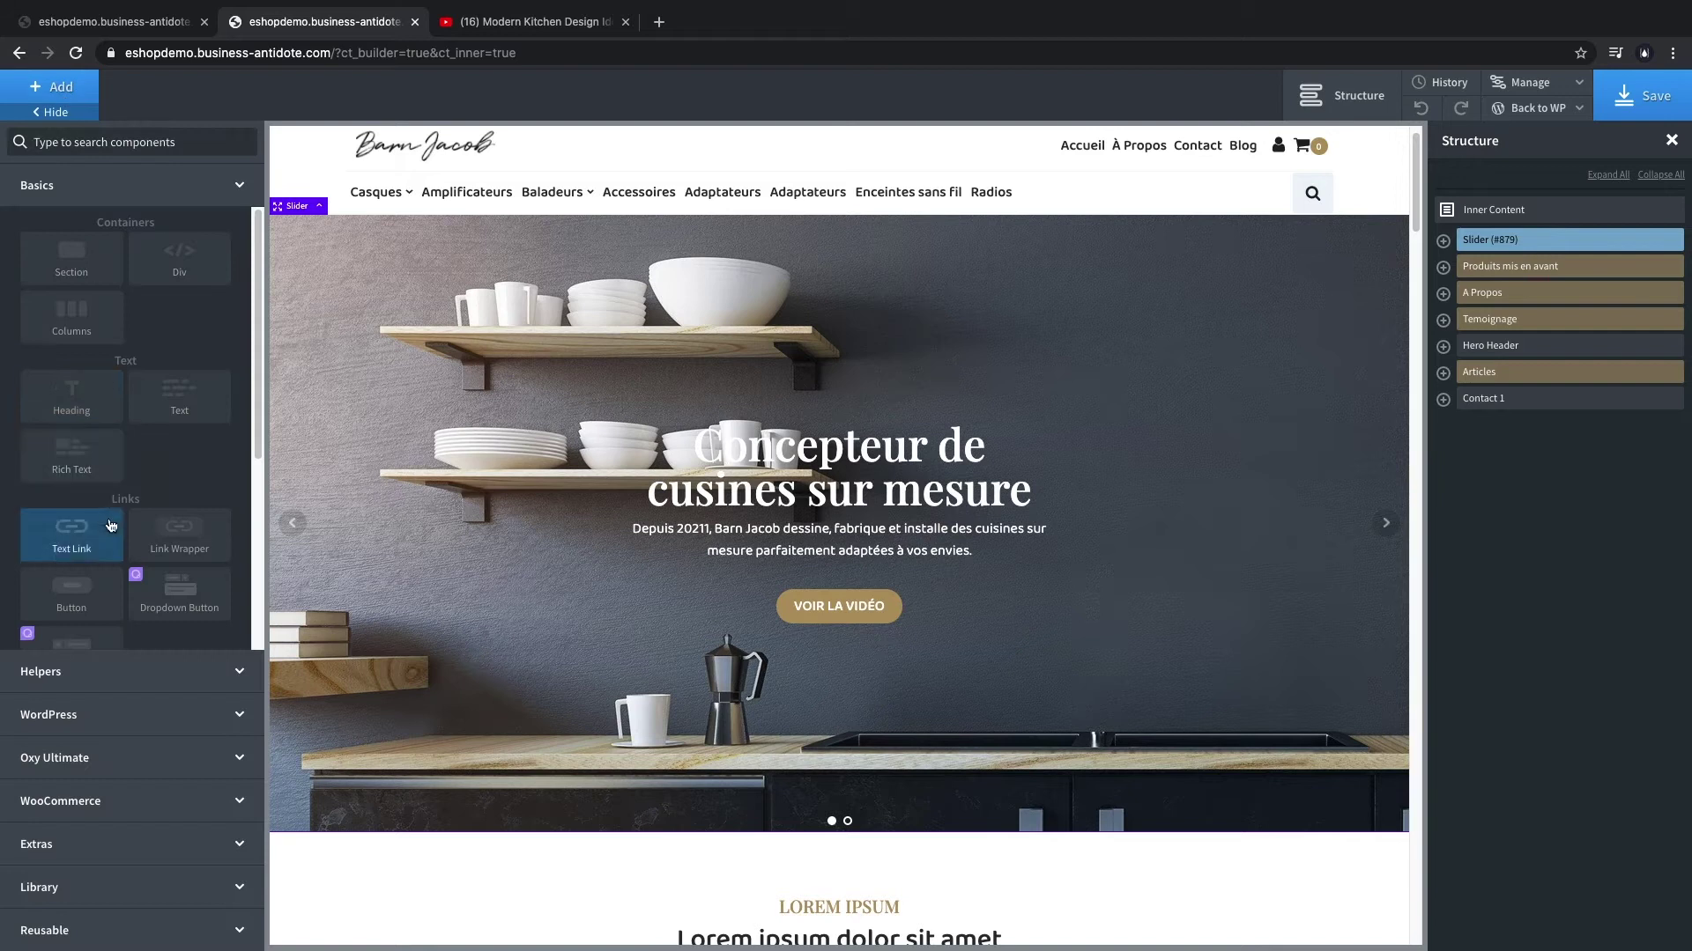
pyautogui.click(120, 887)
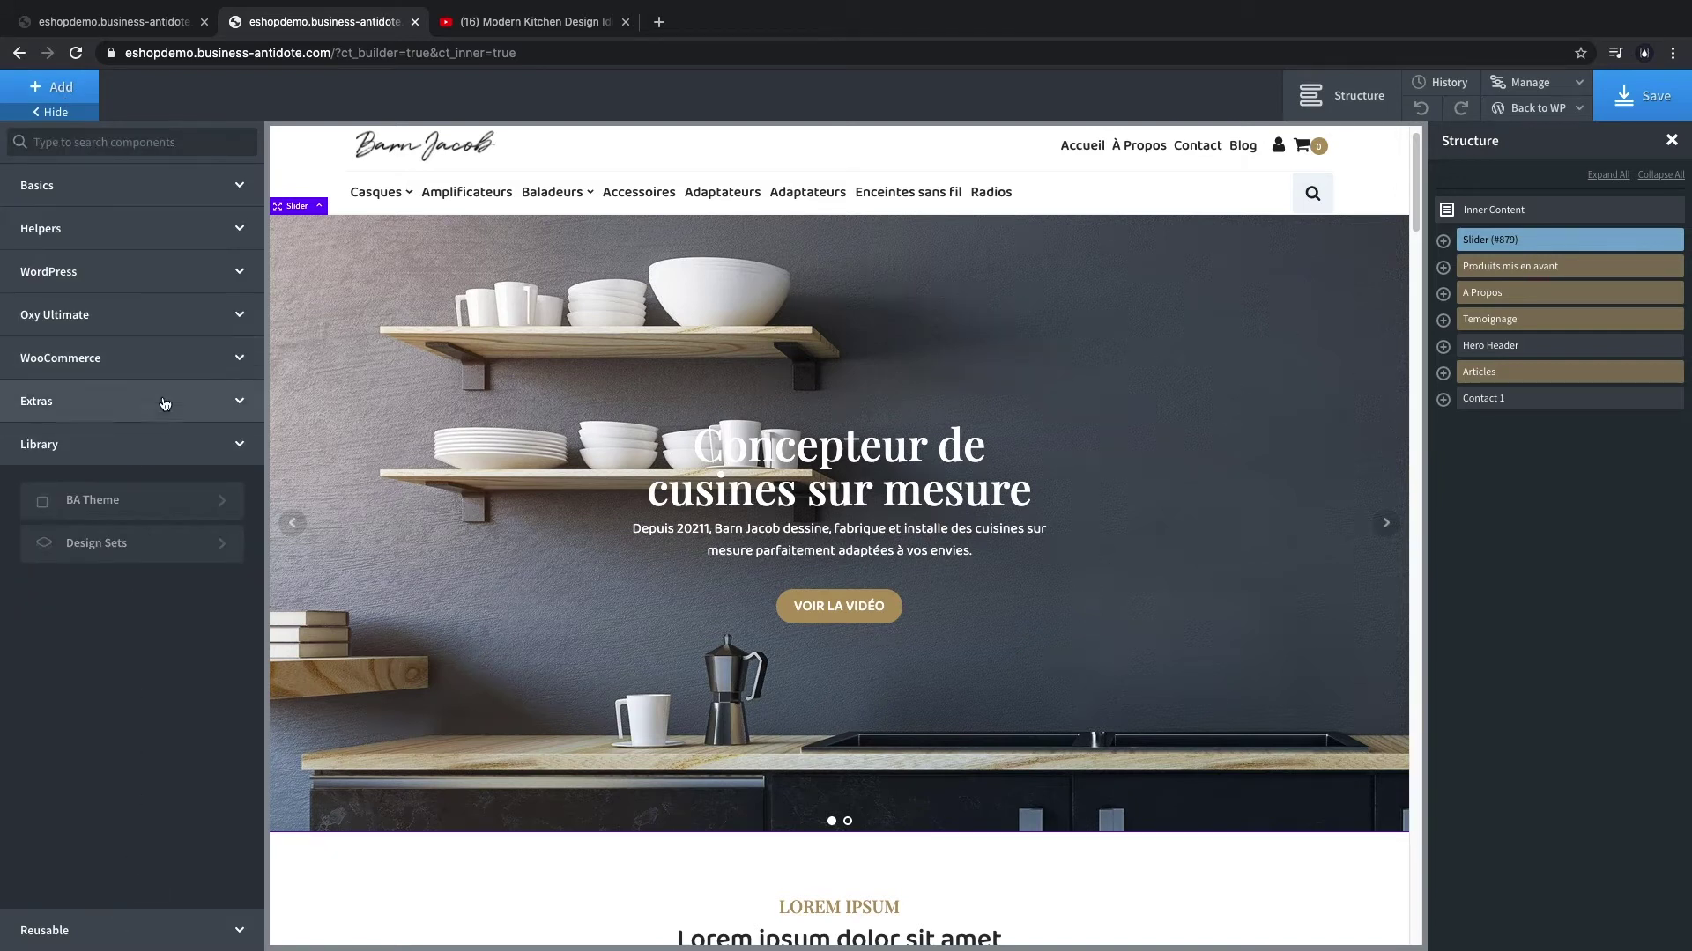
pyautogui.click(148, 551)
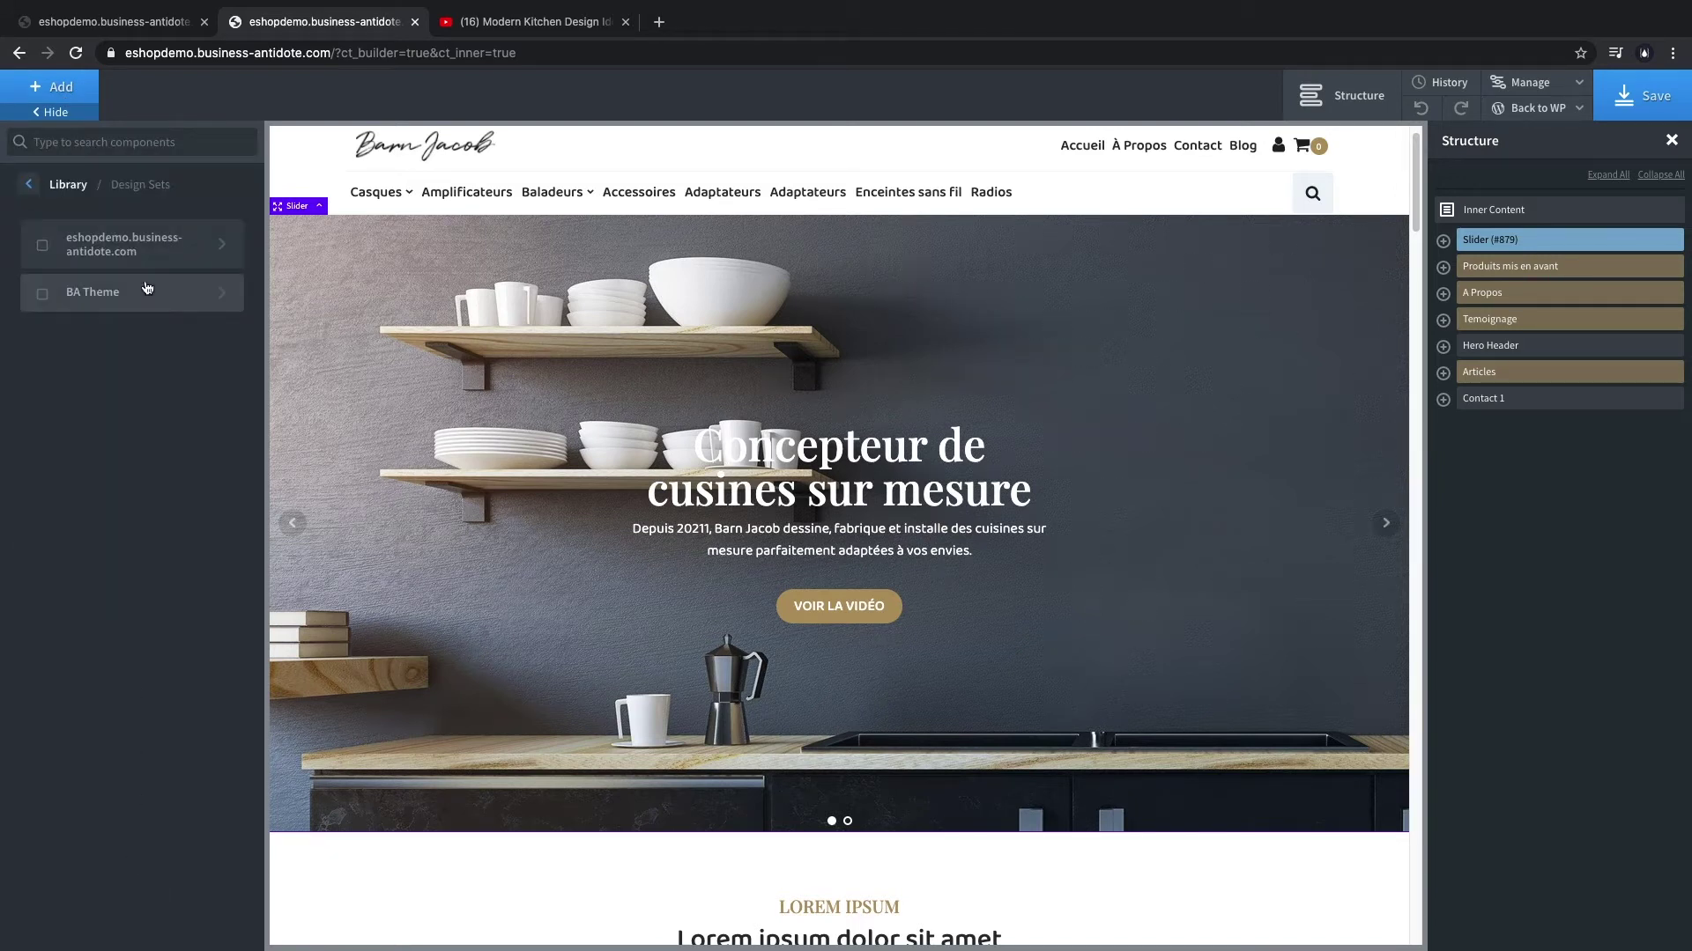
pyautogui.click(143, 304)
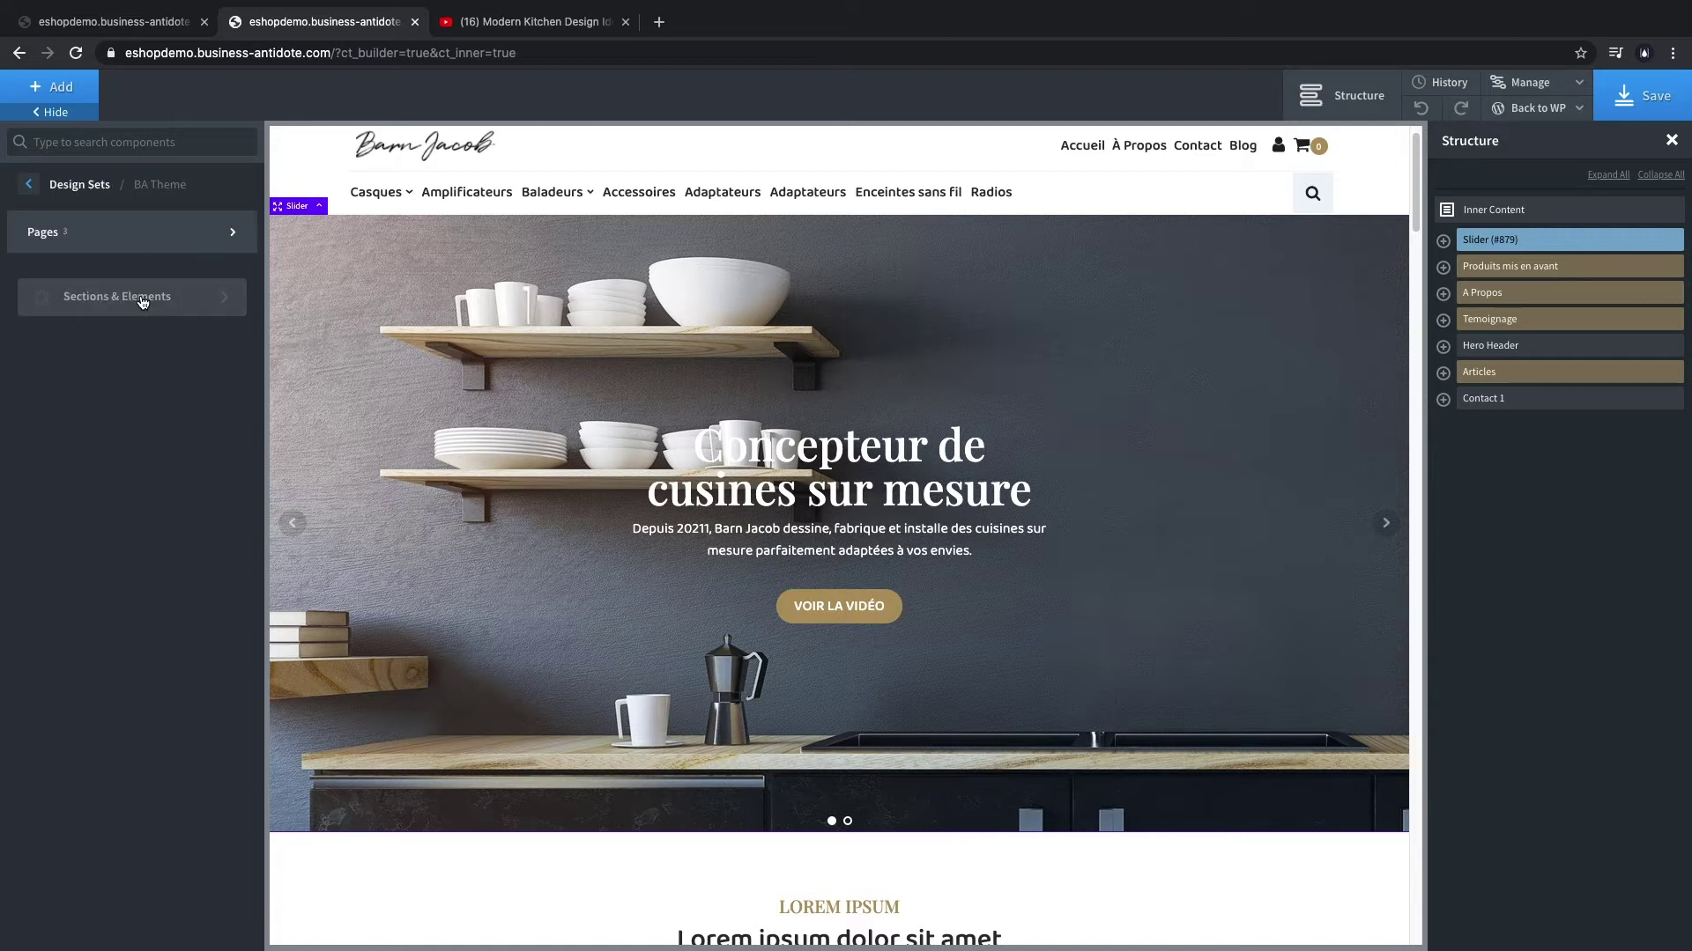
pyautogui.click(143, 302)
pyautogui.moveTo(143, 357)
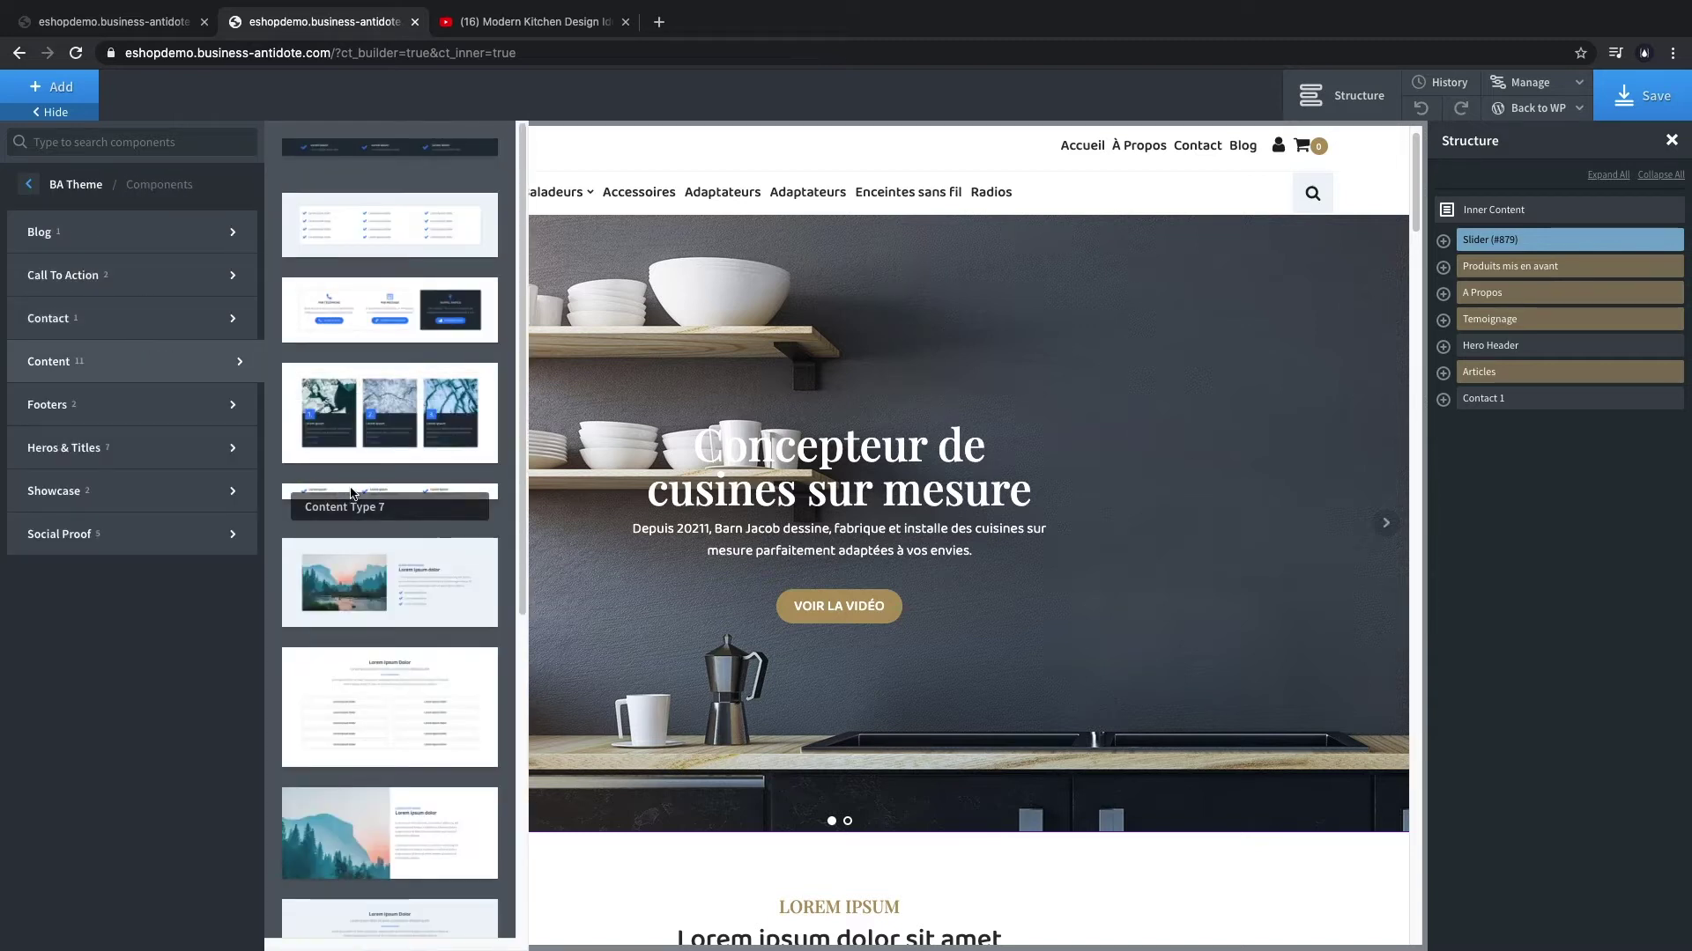
pyautogui.click(390, 492)
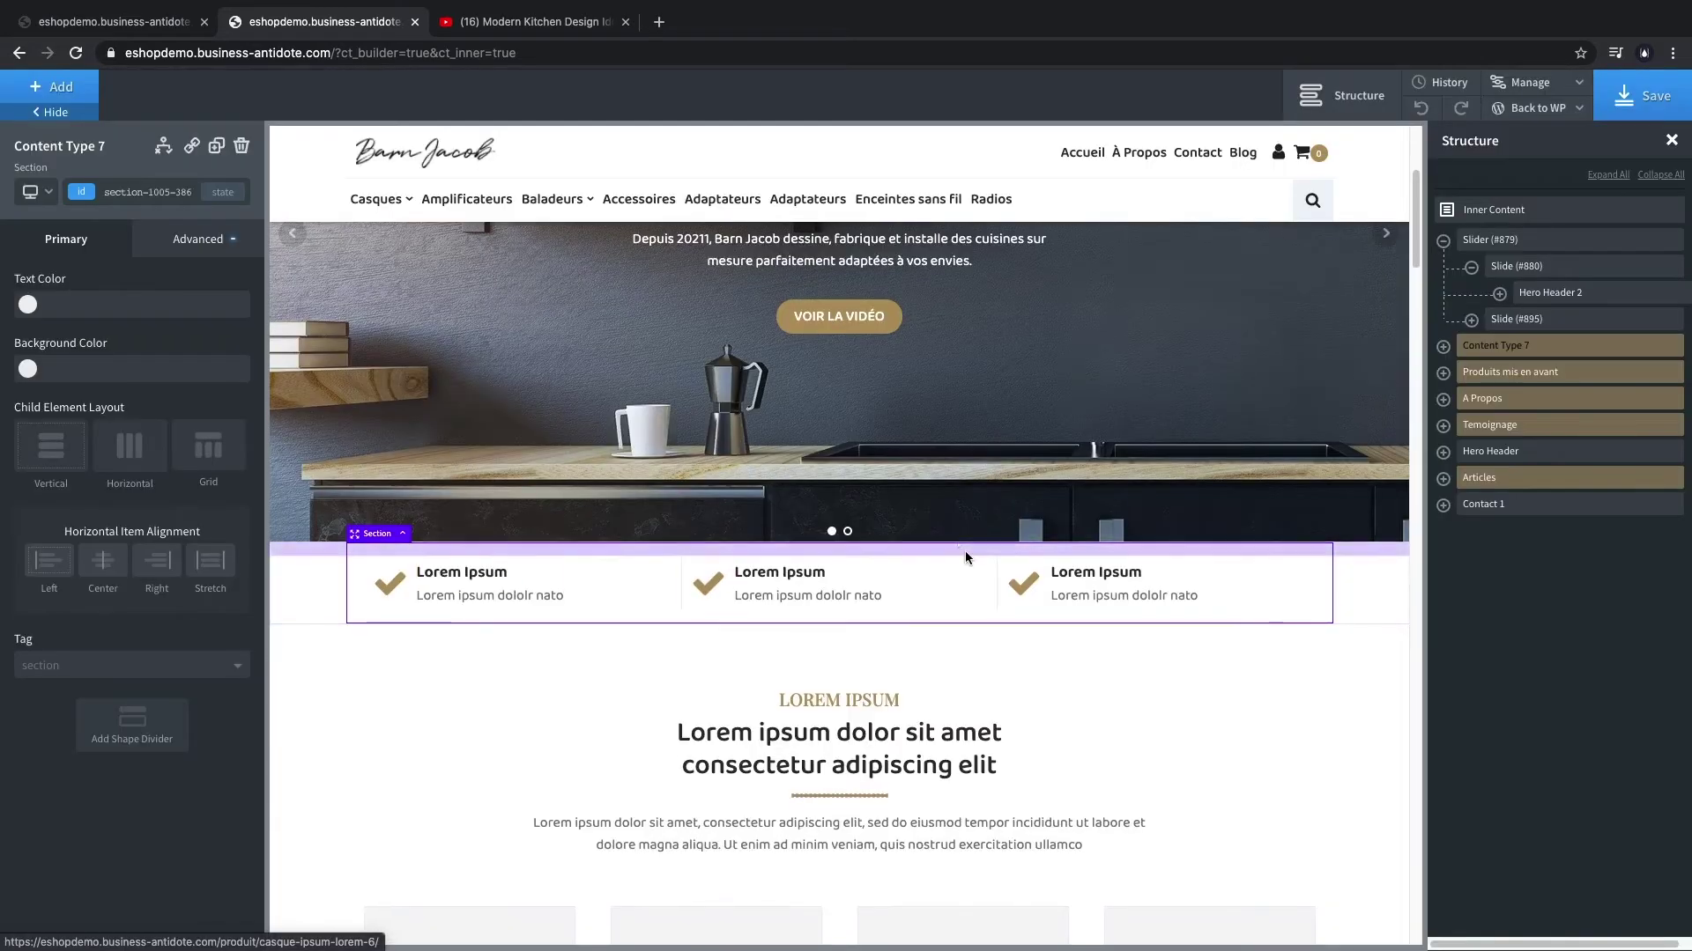
pyautogui.scroll(4, 964, 551)
pyautogui.scroll(-4, 705, 564)
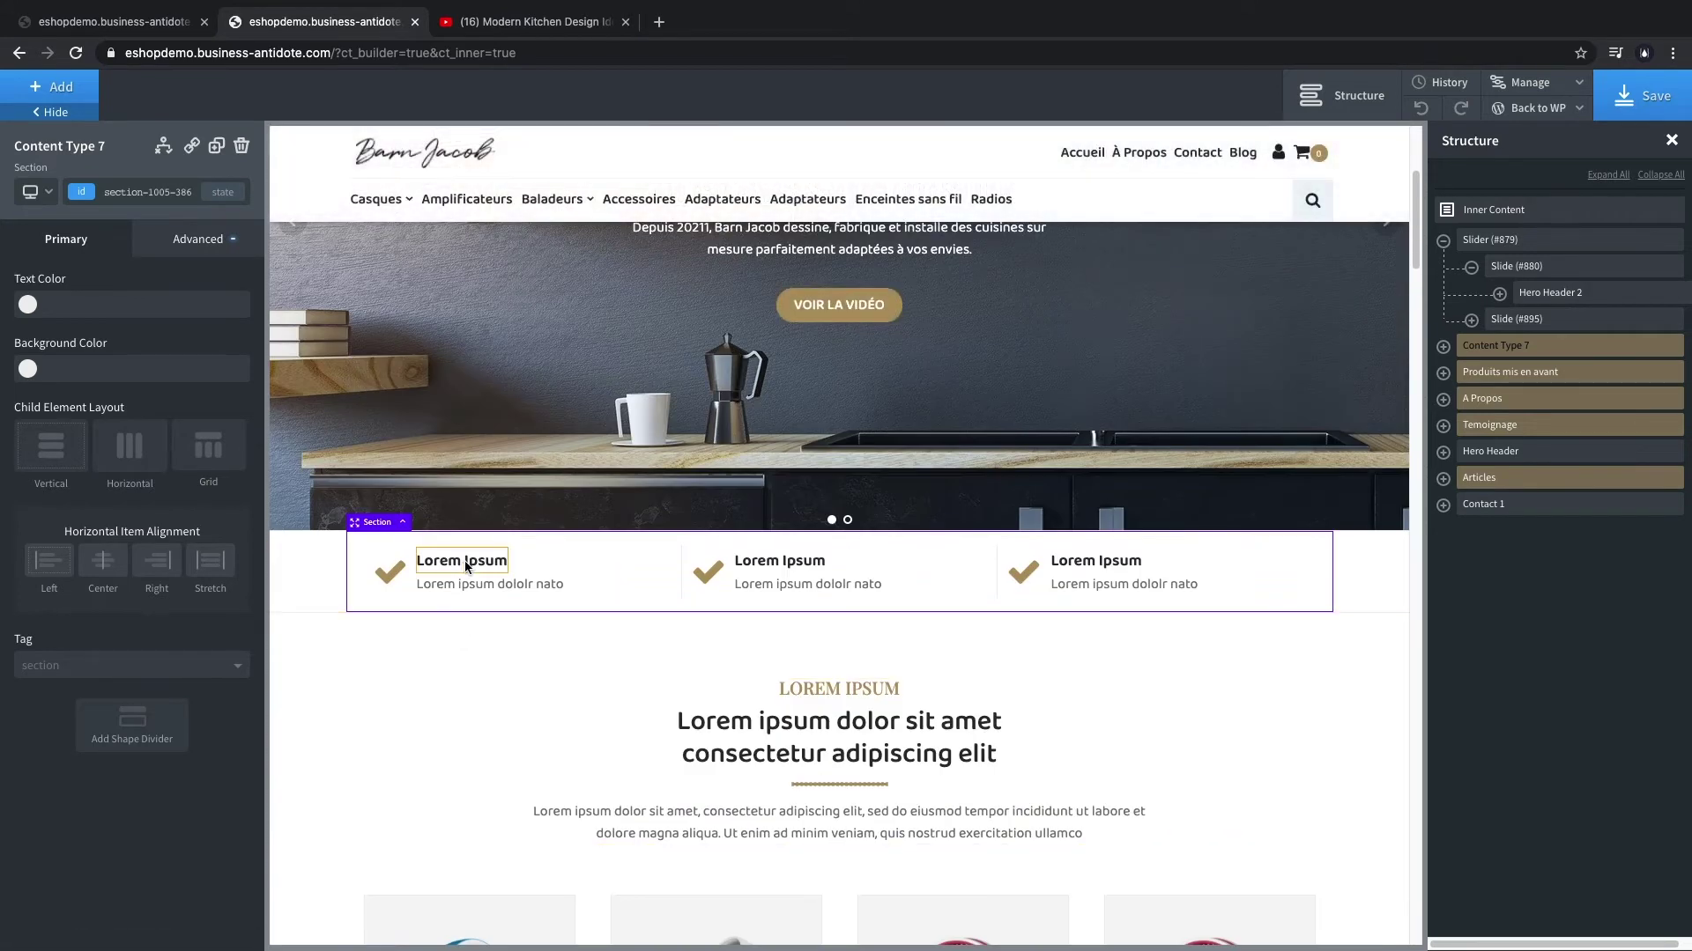
# - Retitle the first column 'Paiement sécurisé' with the description 'Par Paypal et CB'
pyautogui.doubleClick(466, 567)
pyautogui.tripleClick(471, 561)
pyautogui.write('PAI')
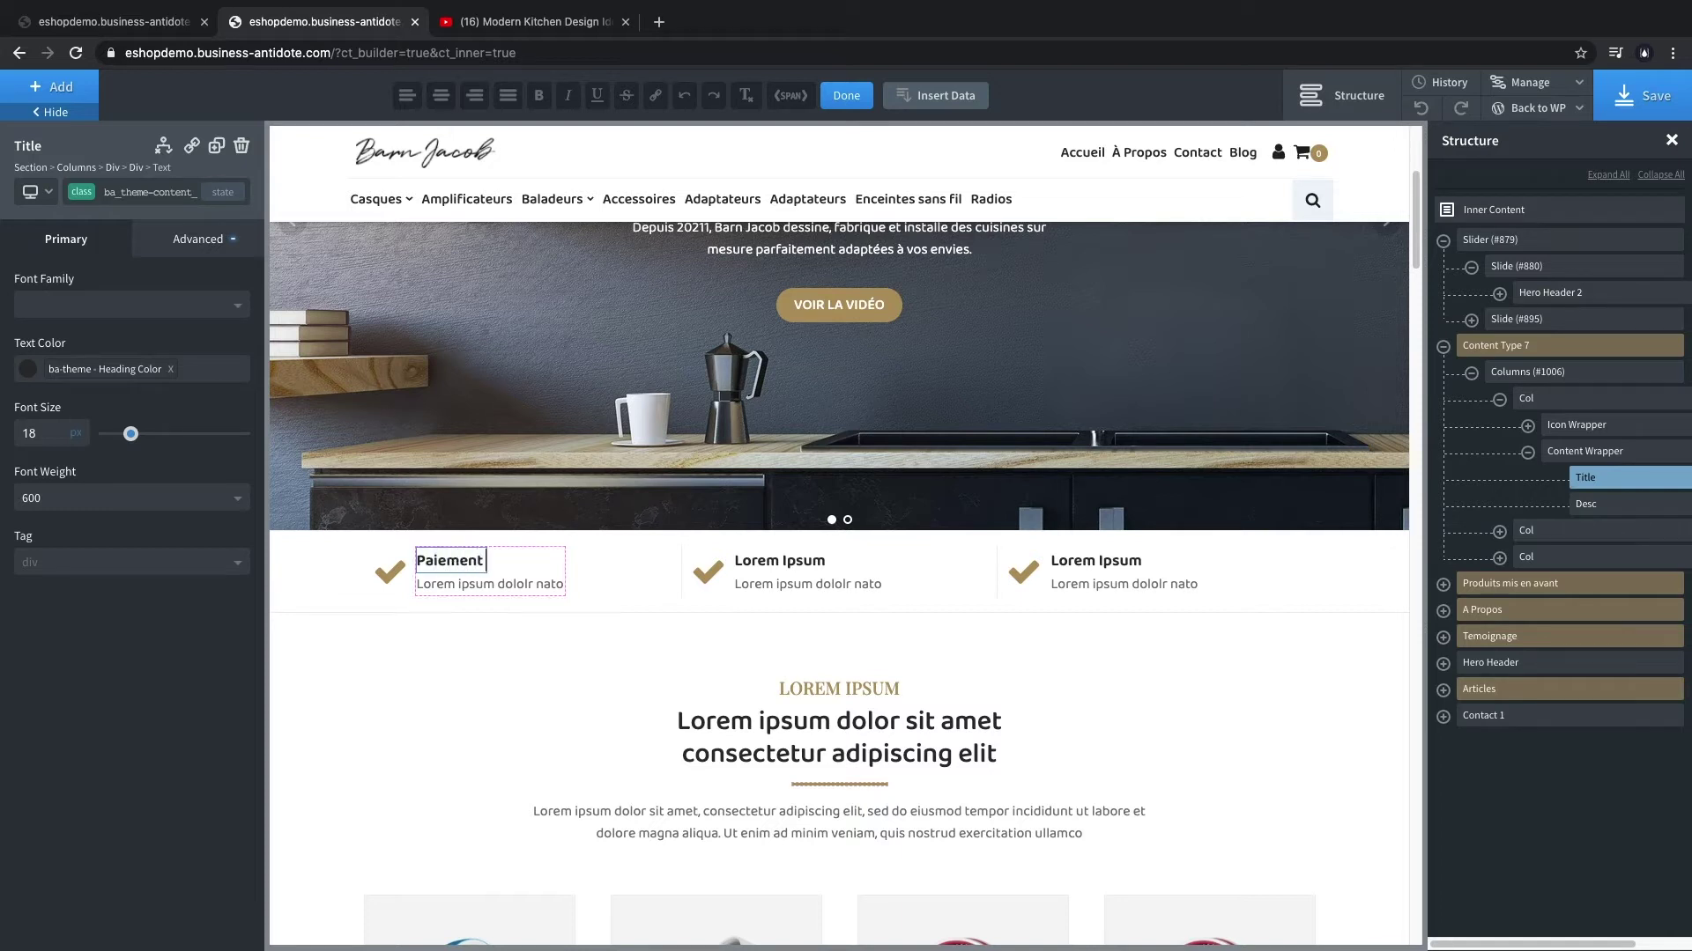
pyautogui.tripleClick(457, 574)
pyautogui.write('Par Paypal et CB')
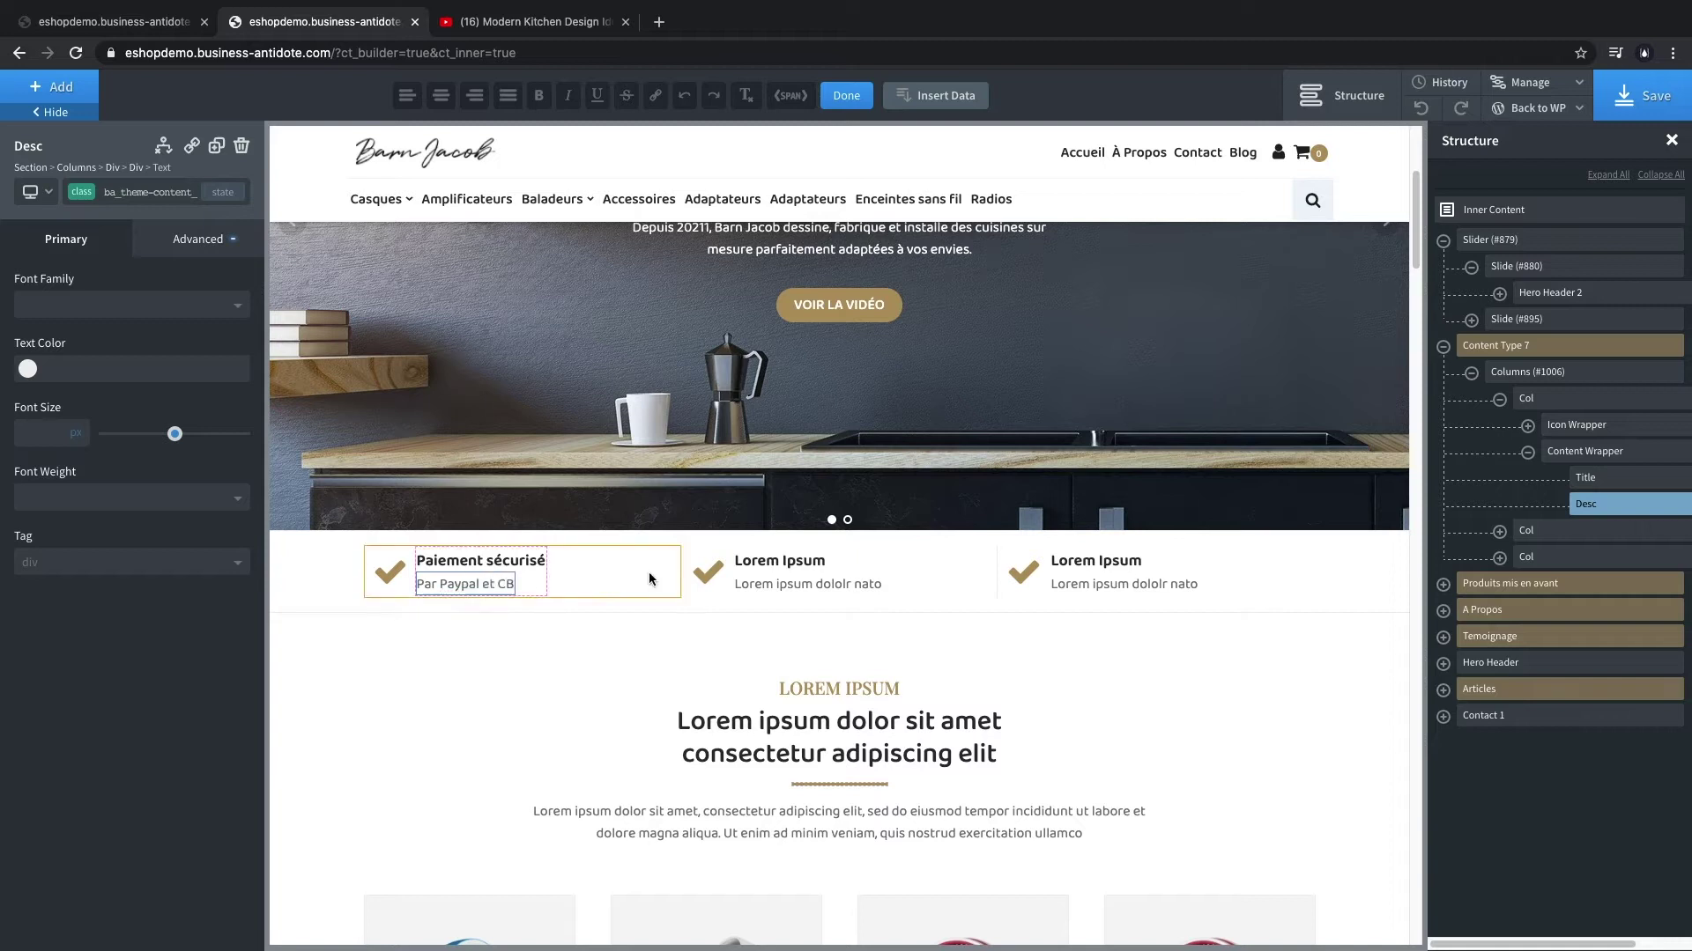
# - Fill the other columns: 'Livraison Express' (Gratuite) and 'Service clients 5 étoiles' with its description
pyautogui.tripleClick(766, 560)
pyautogui.write('Livraison Express')
pyautogui.tripleClick(793, 583)
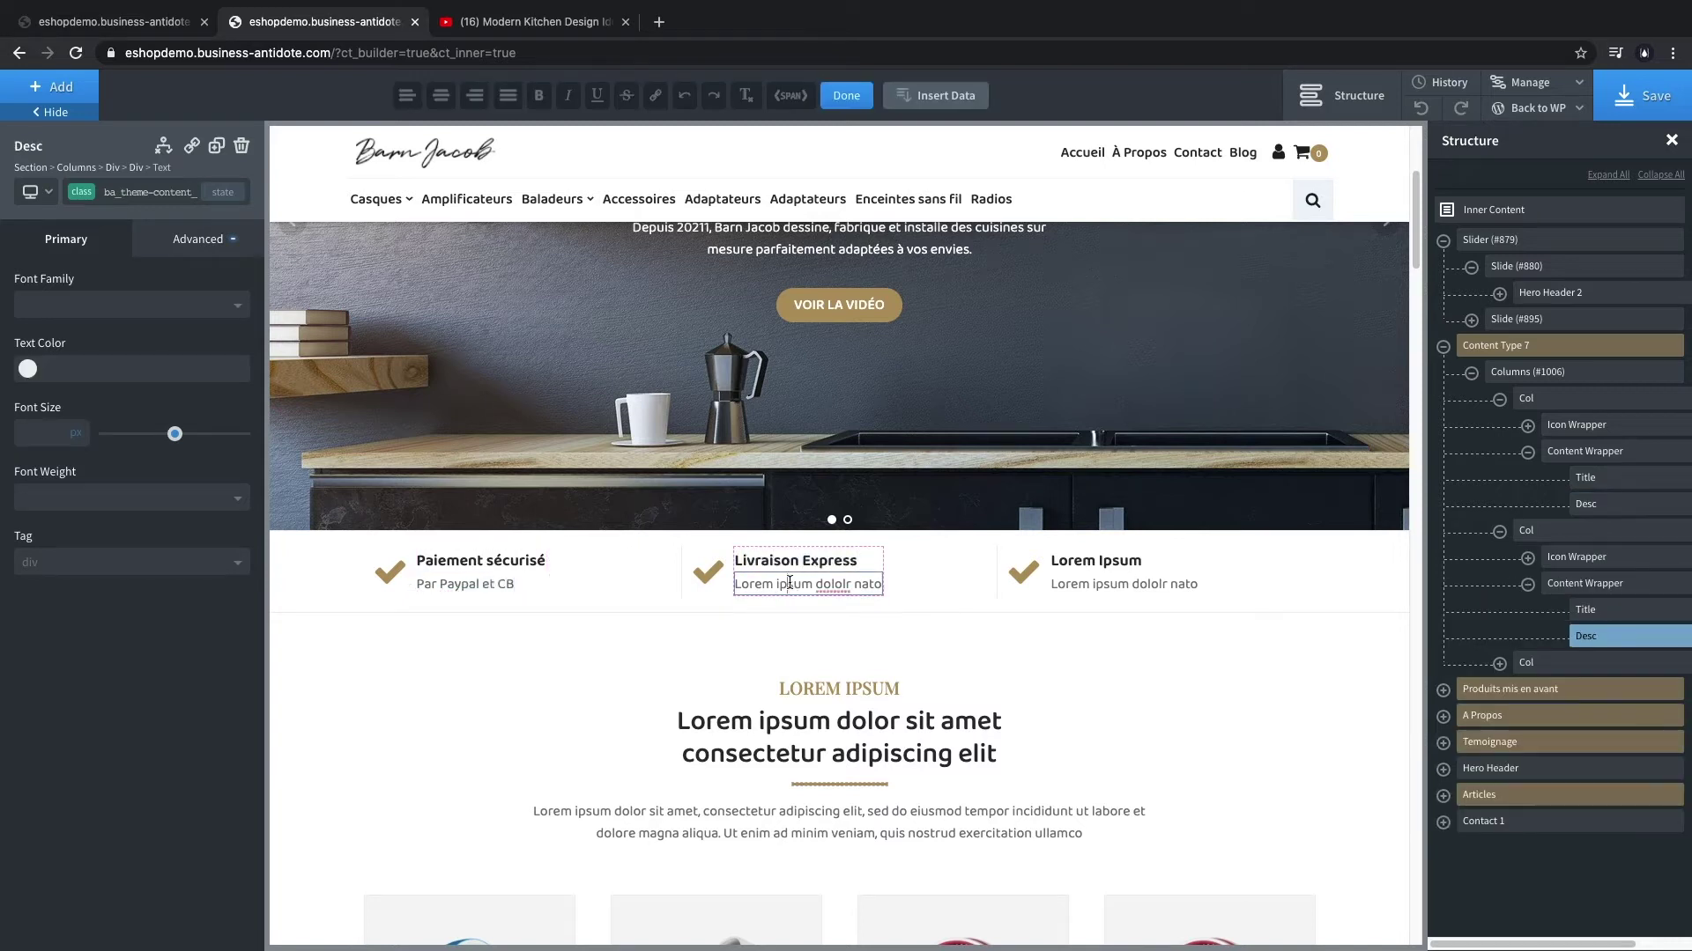
pyautogui.write('Gratuite à partir de 49€')
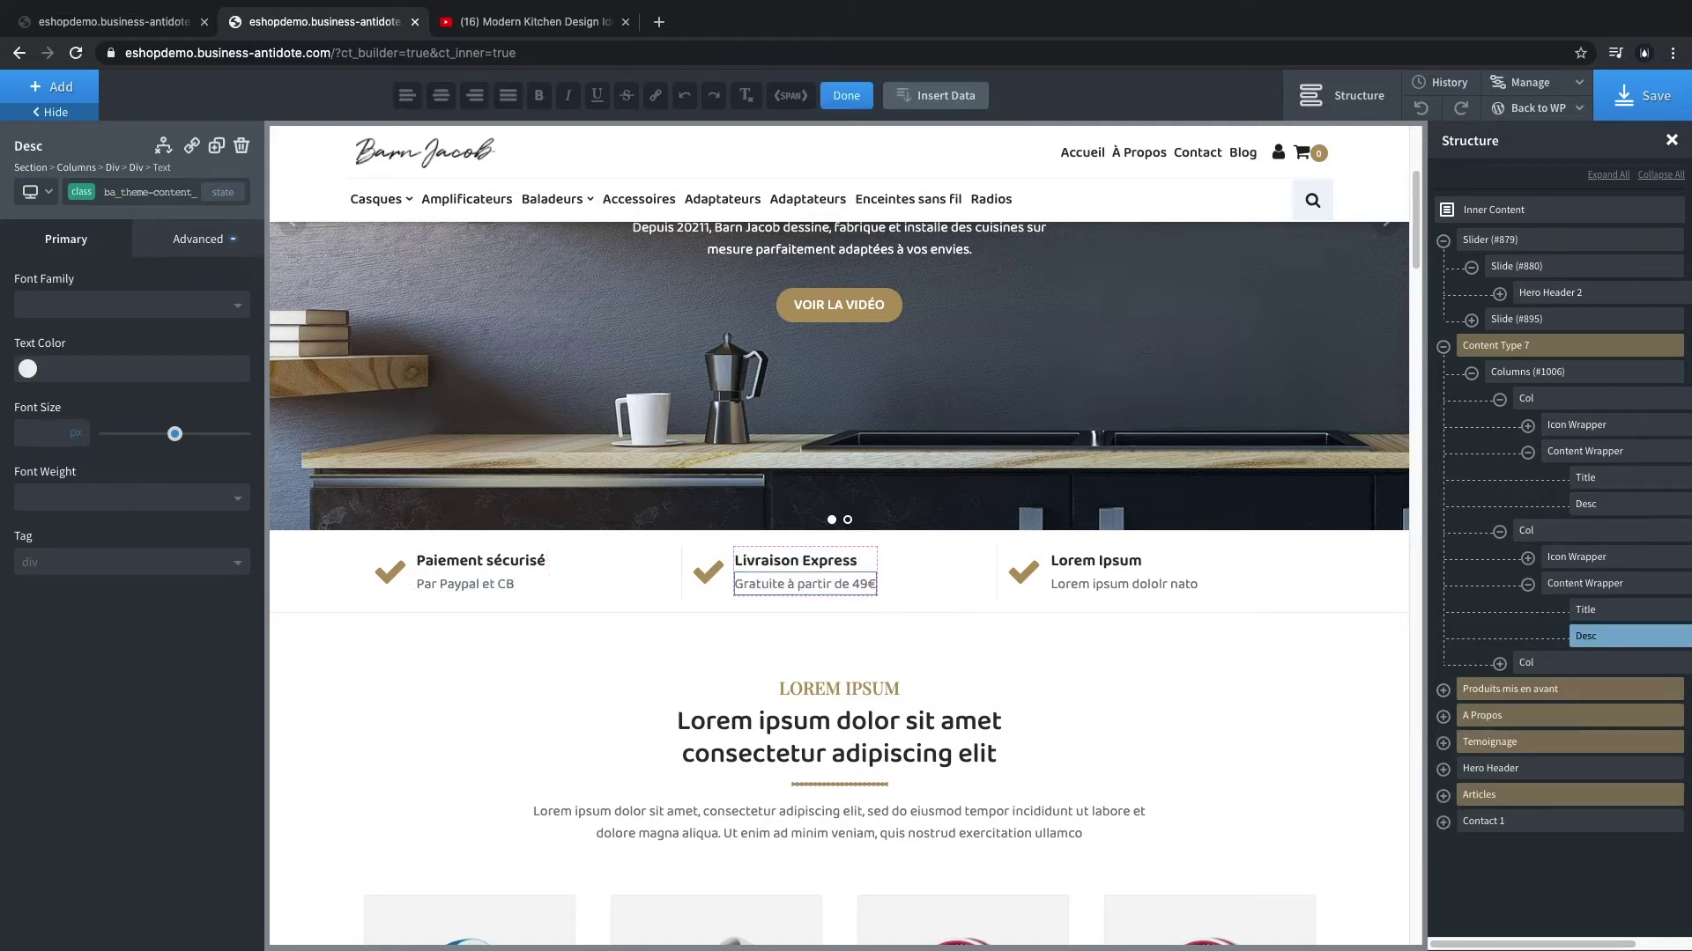
pyautogui.tripleClick(1095, 561)
pyautogui.write('Service clients 5 etoiles')
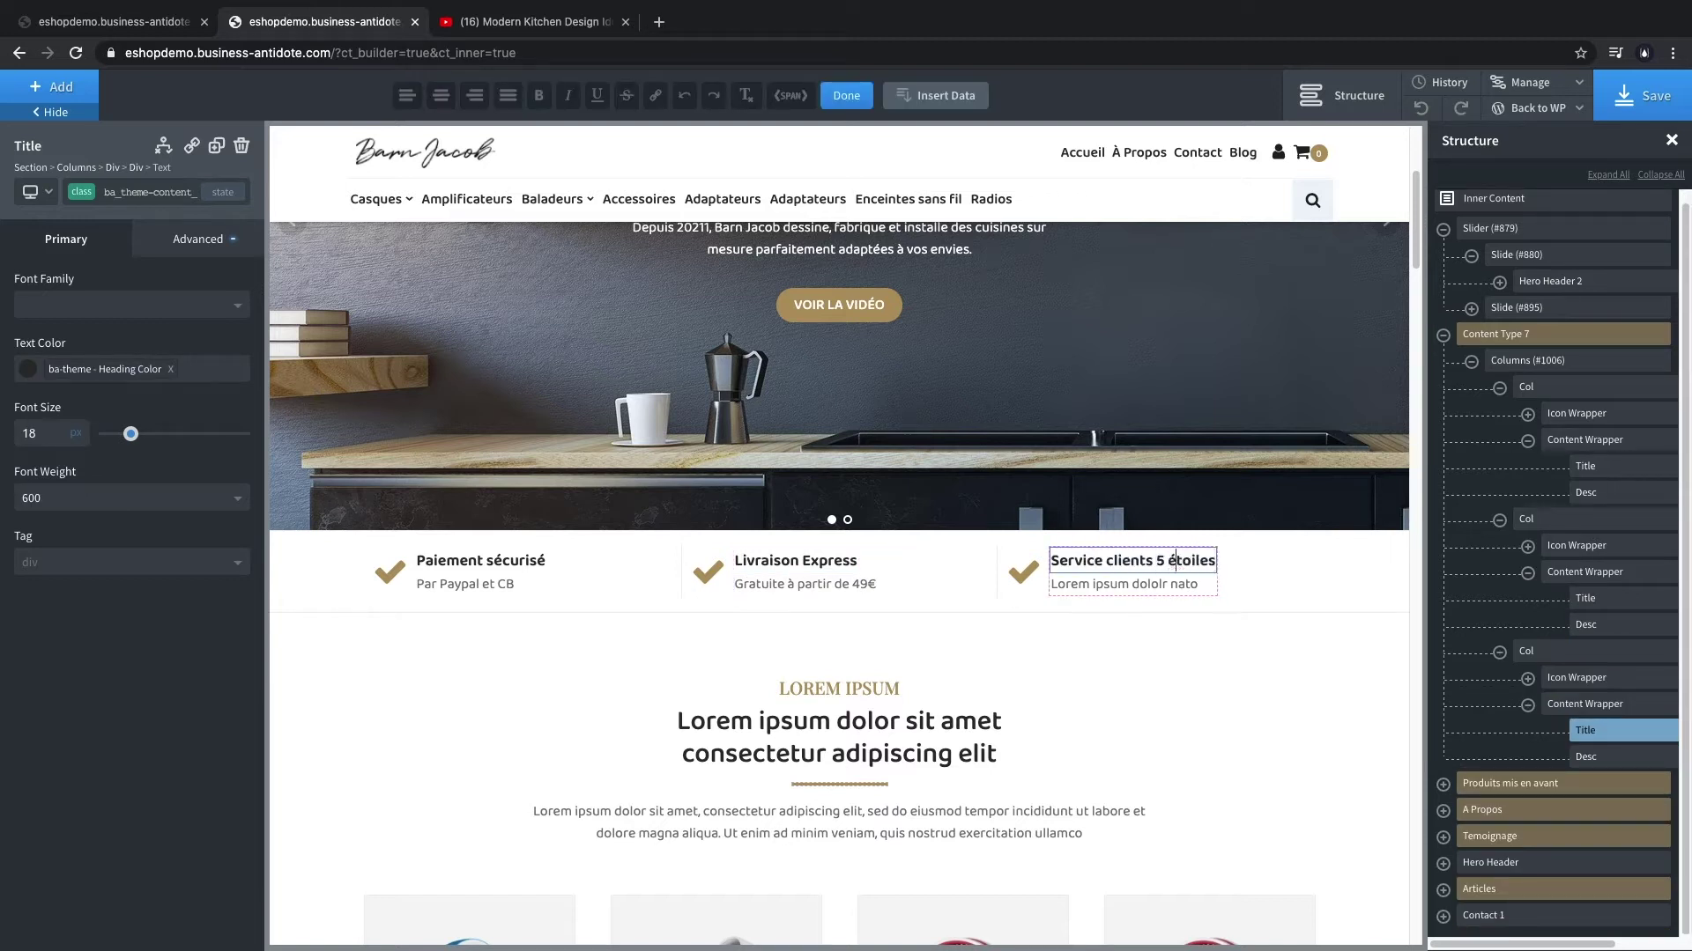
pyautogui.tripleClick(1124, 584)
pyautogui.write('Avant et après vente')
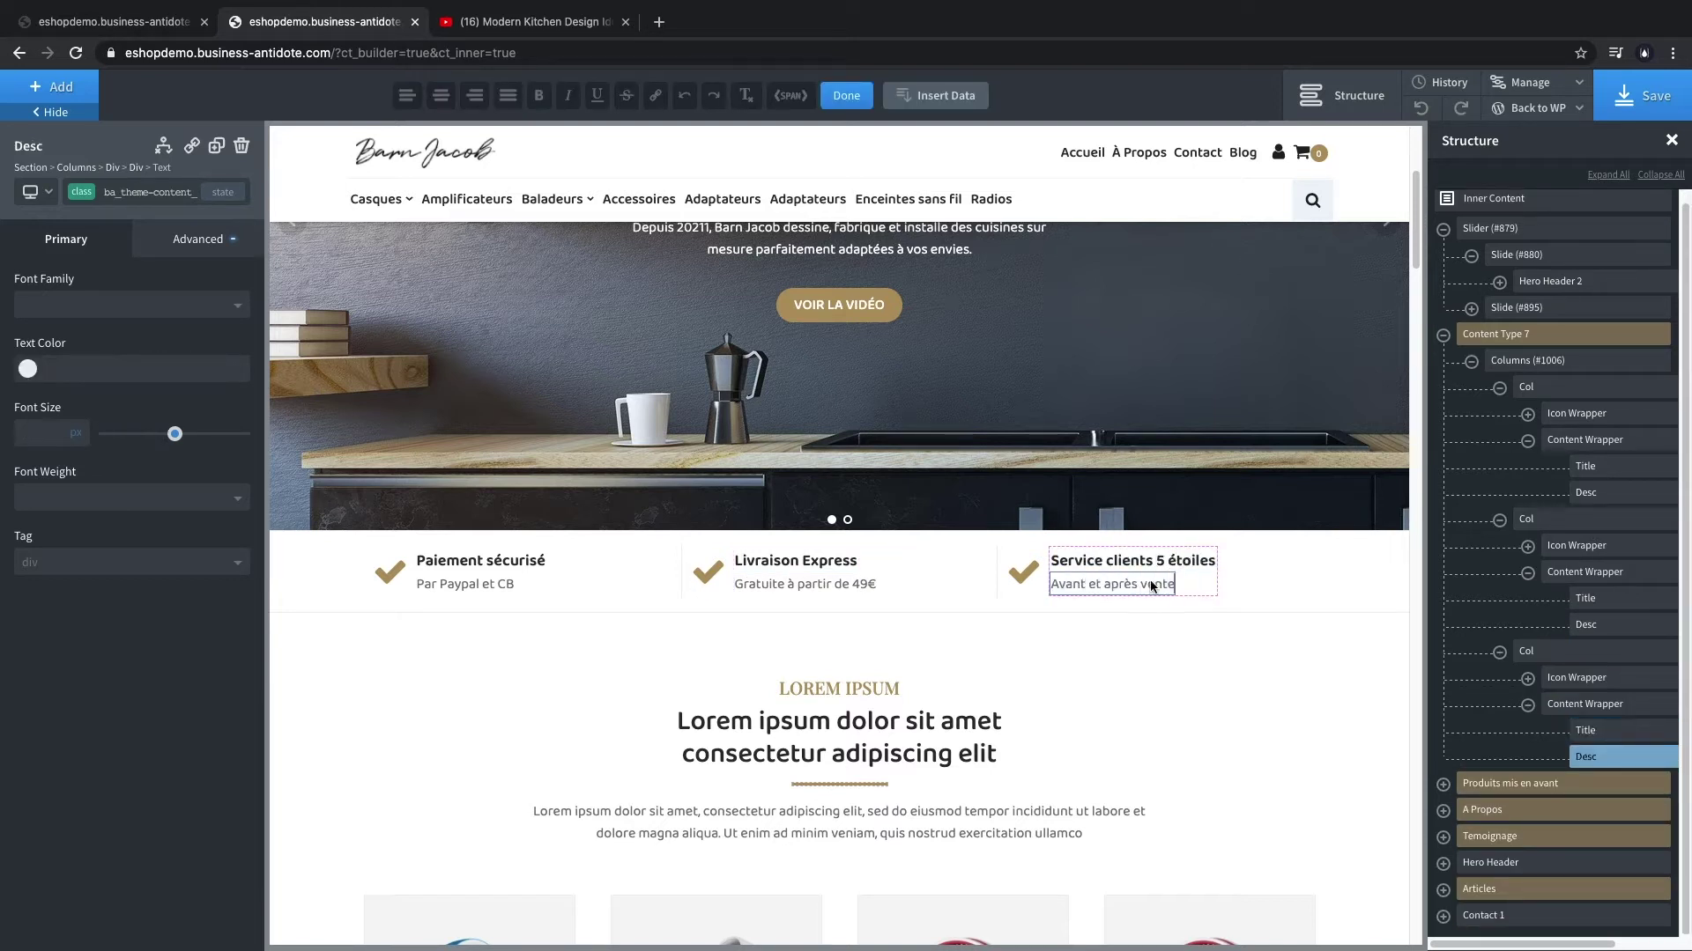
pyautogui.scroll(2, 1003, 737)
# - Swap the three check icons for credit-card, truck and headphones icons, then save
pyautogui.click(388, 728)
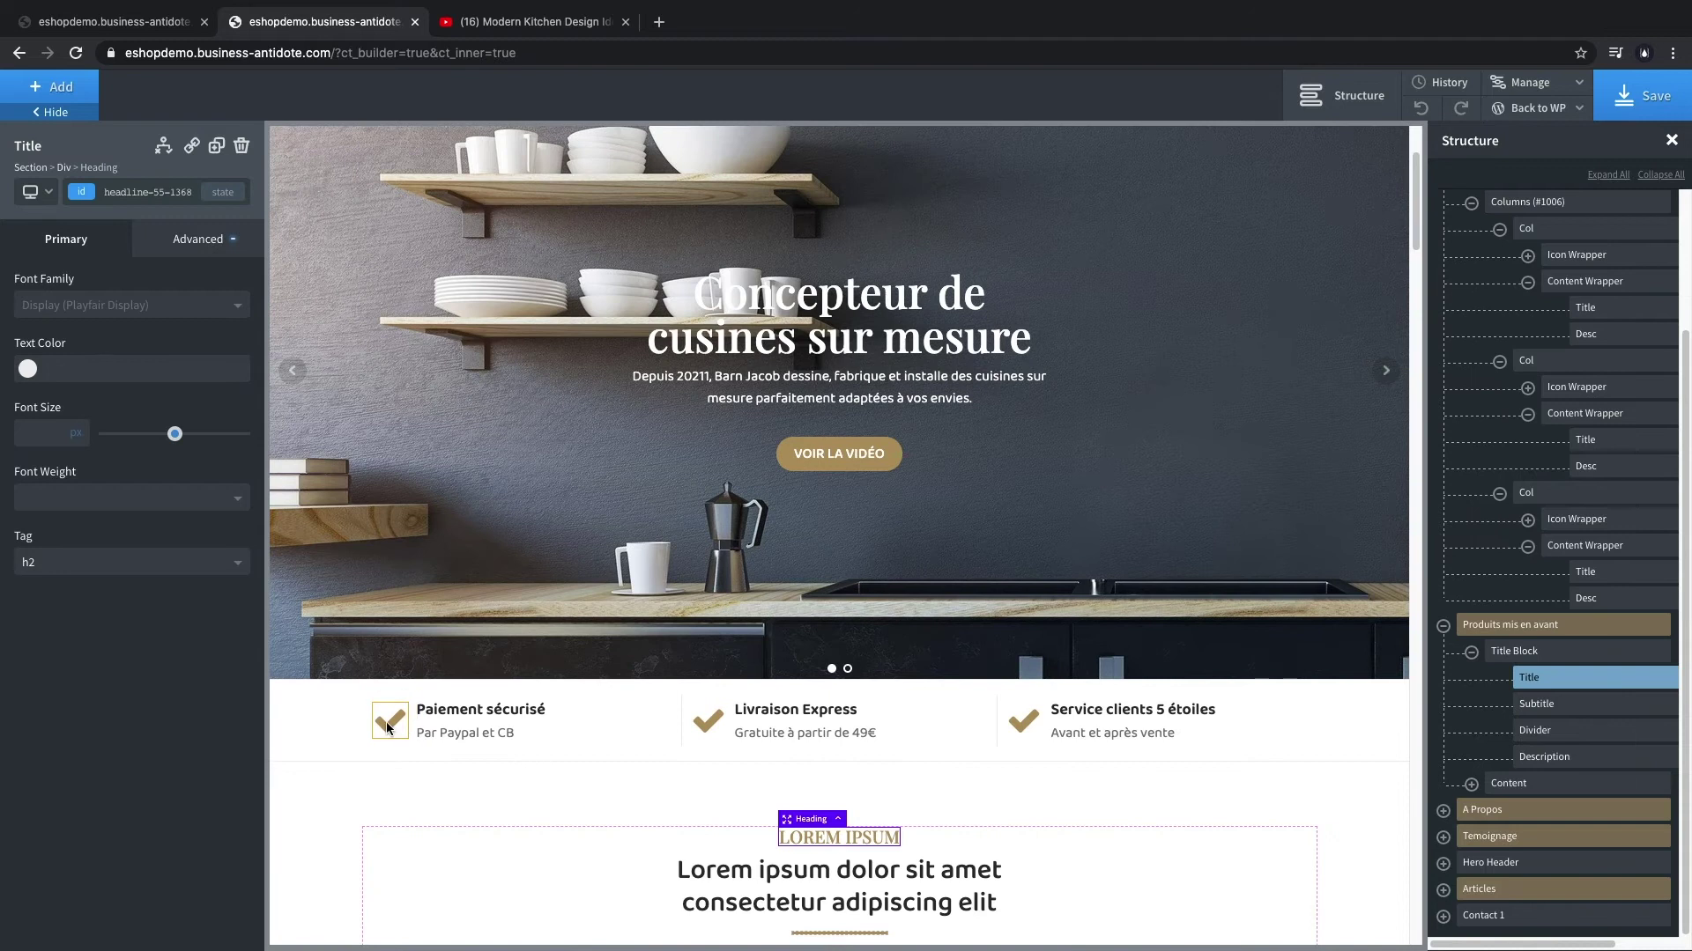
pyautogui.doubleClick(117, 635)
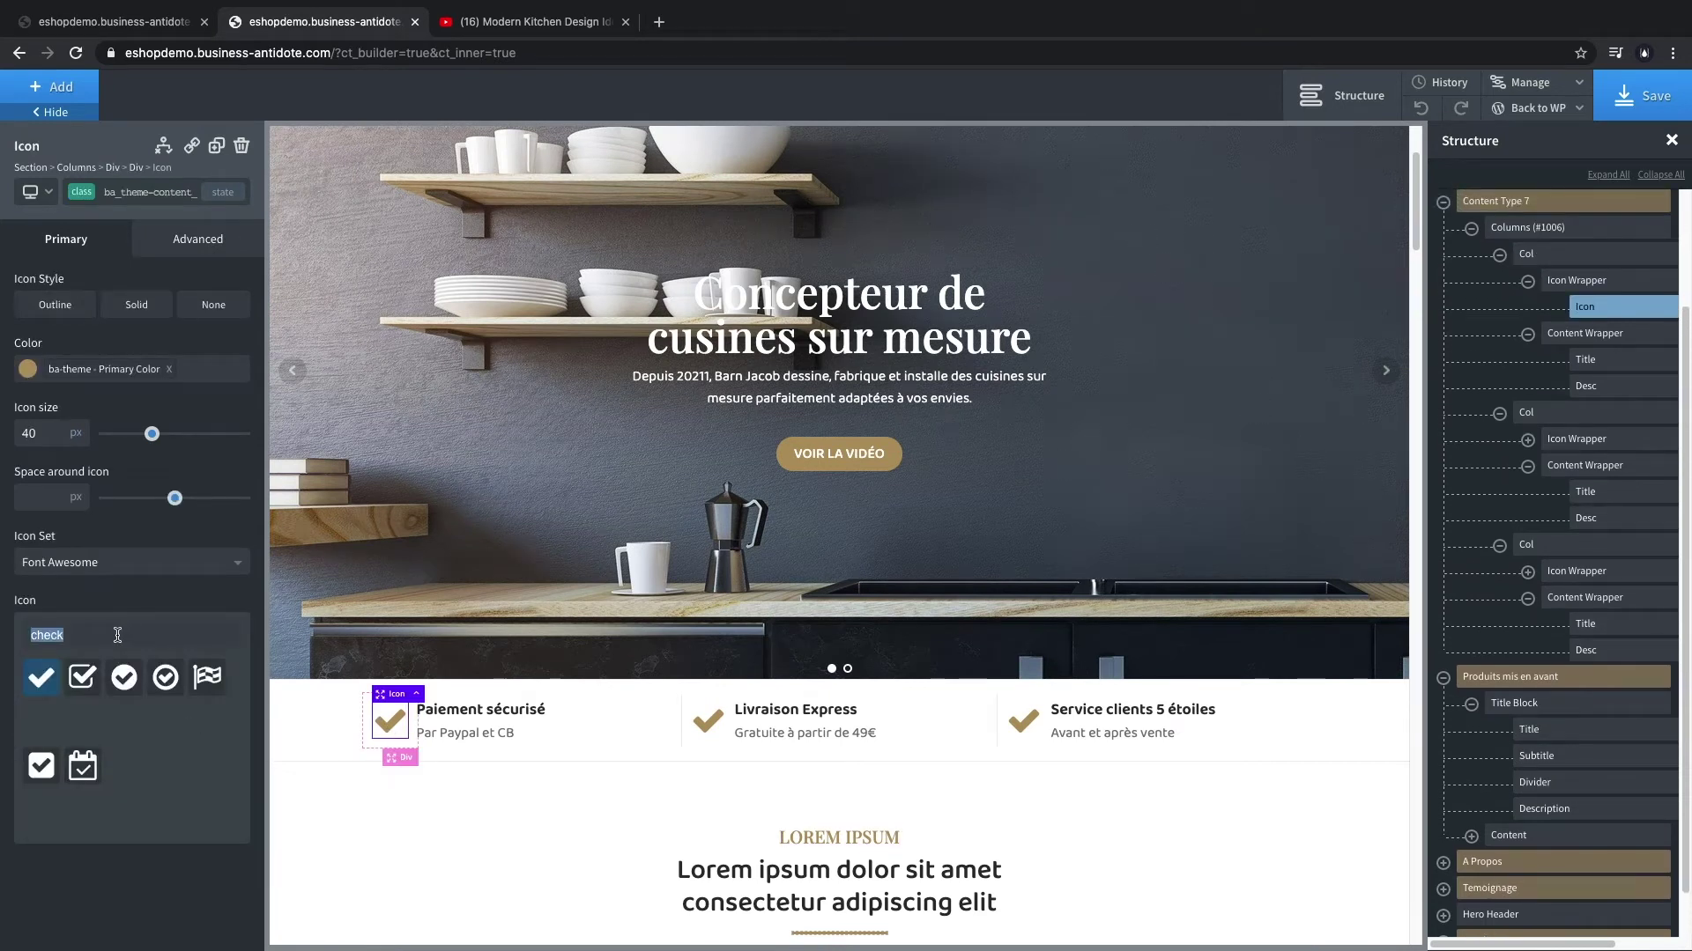
pyautogui.write('card')
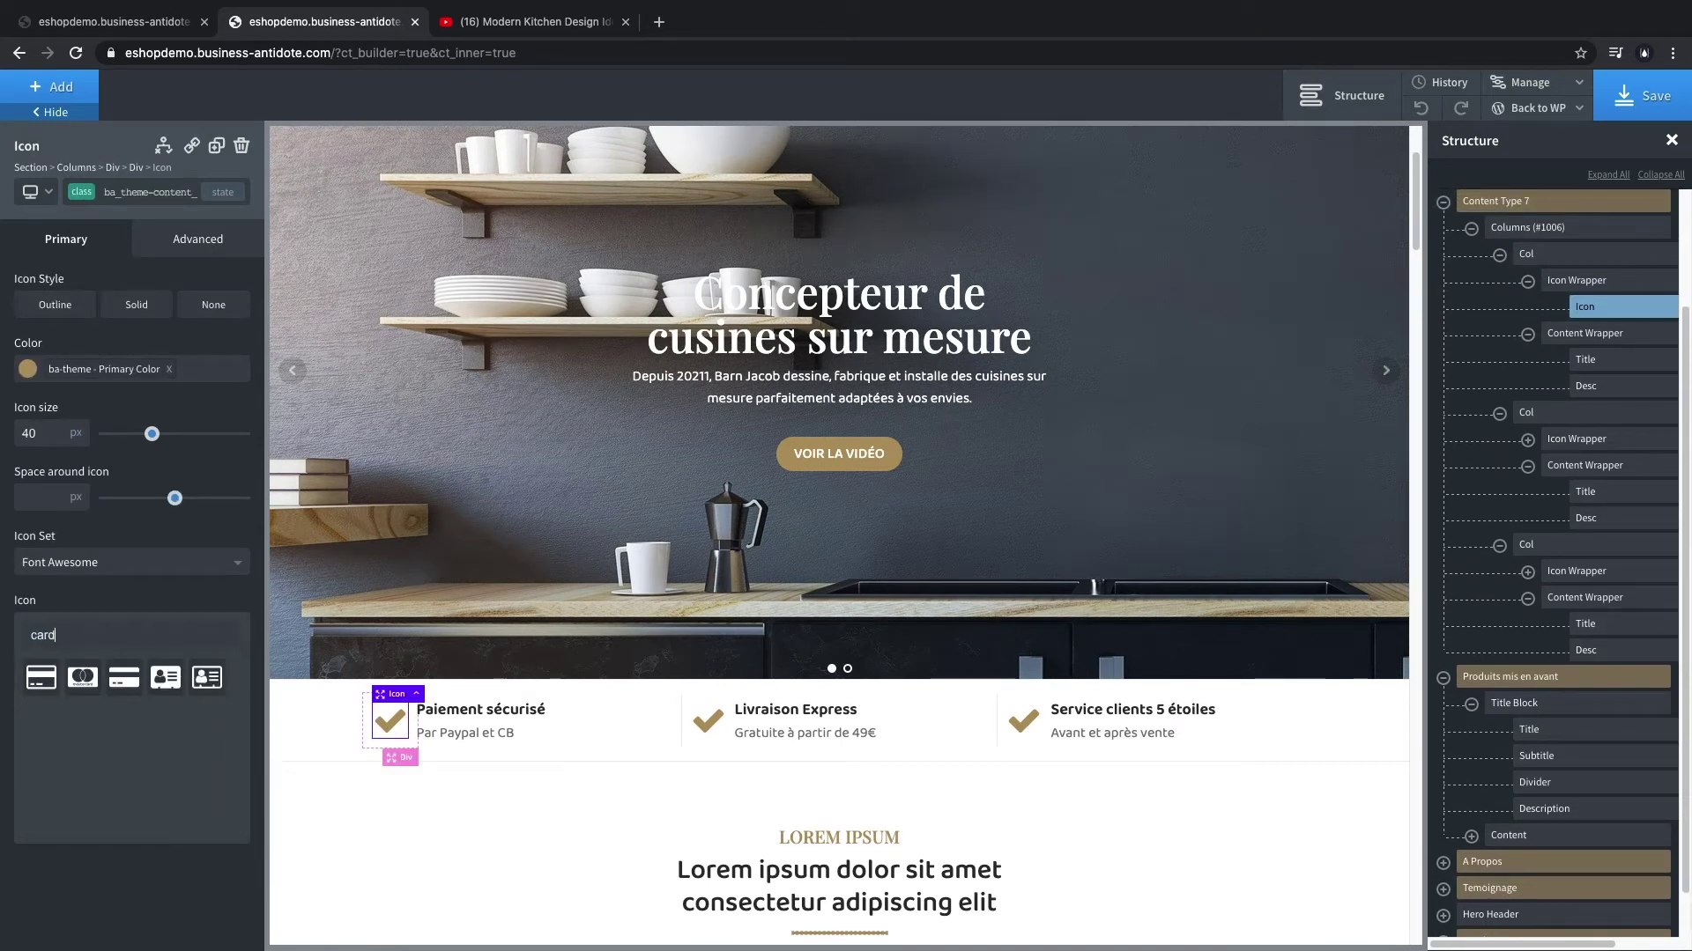
pyautogui.click(36, 680)
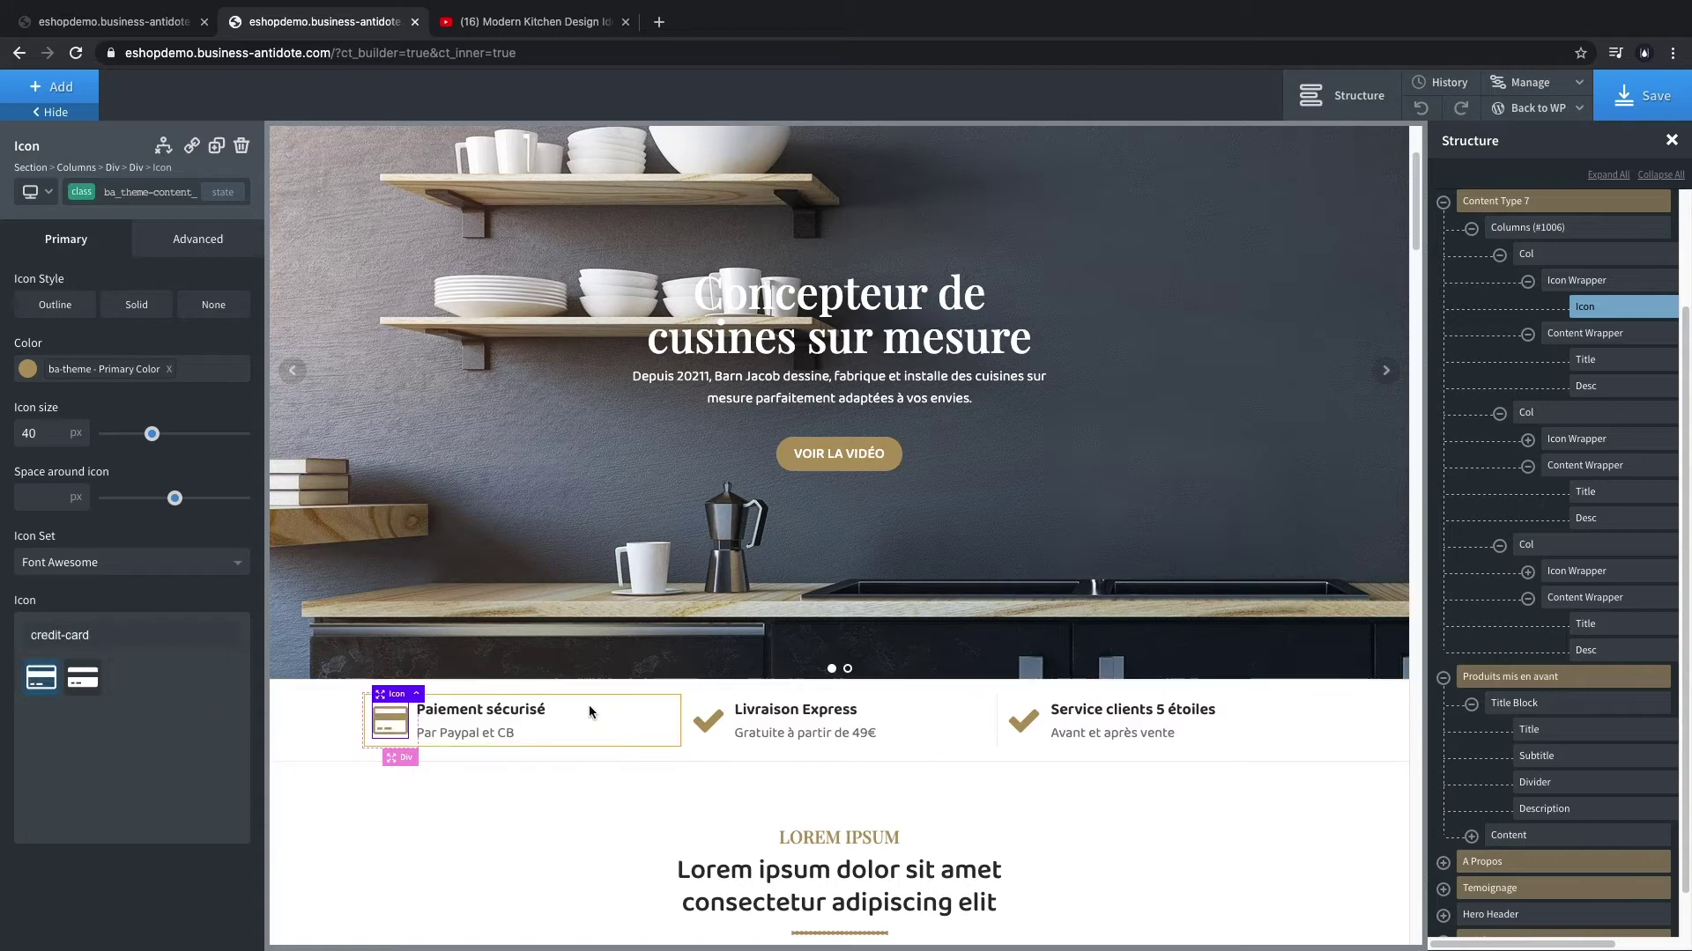
pyautogui.click(706, 719)
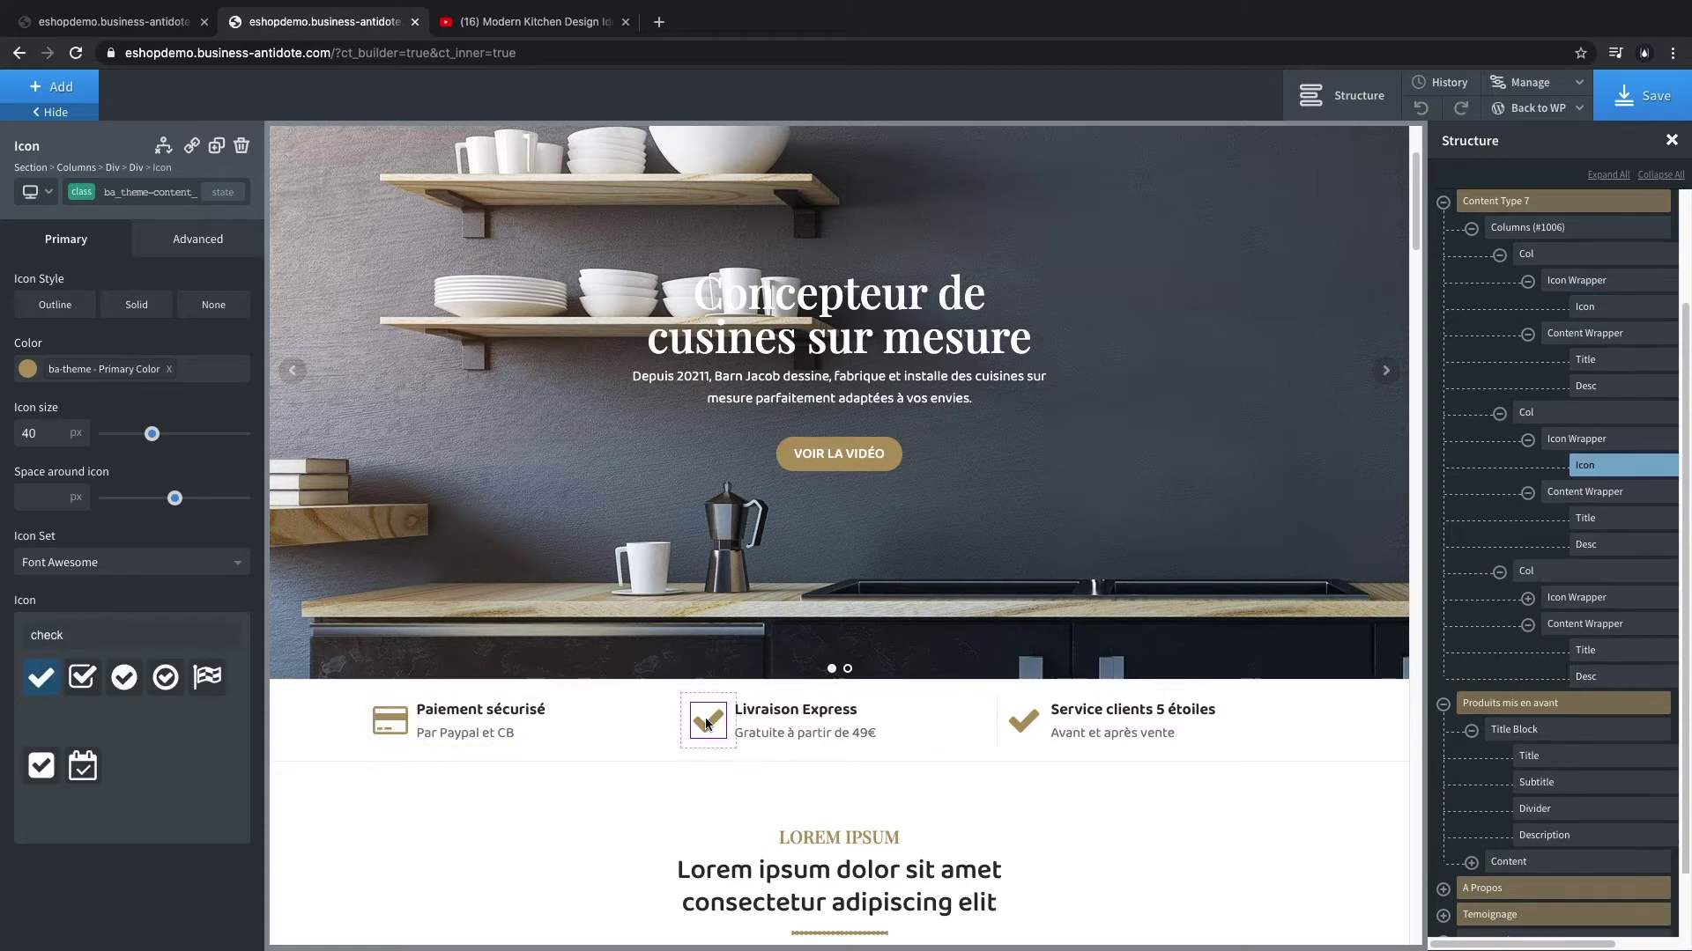
pyautogui.doubleClick(103, 635)
pyautogui.write('tru')
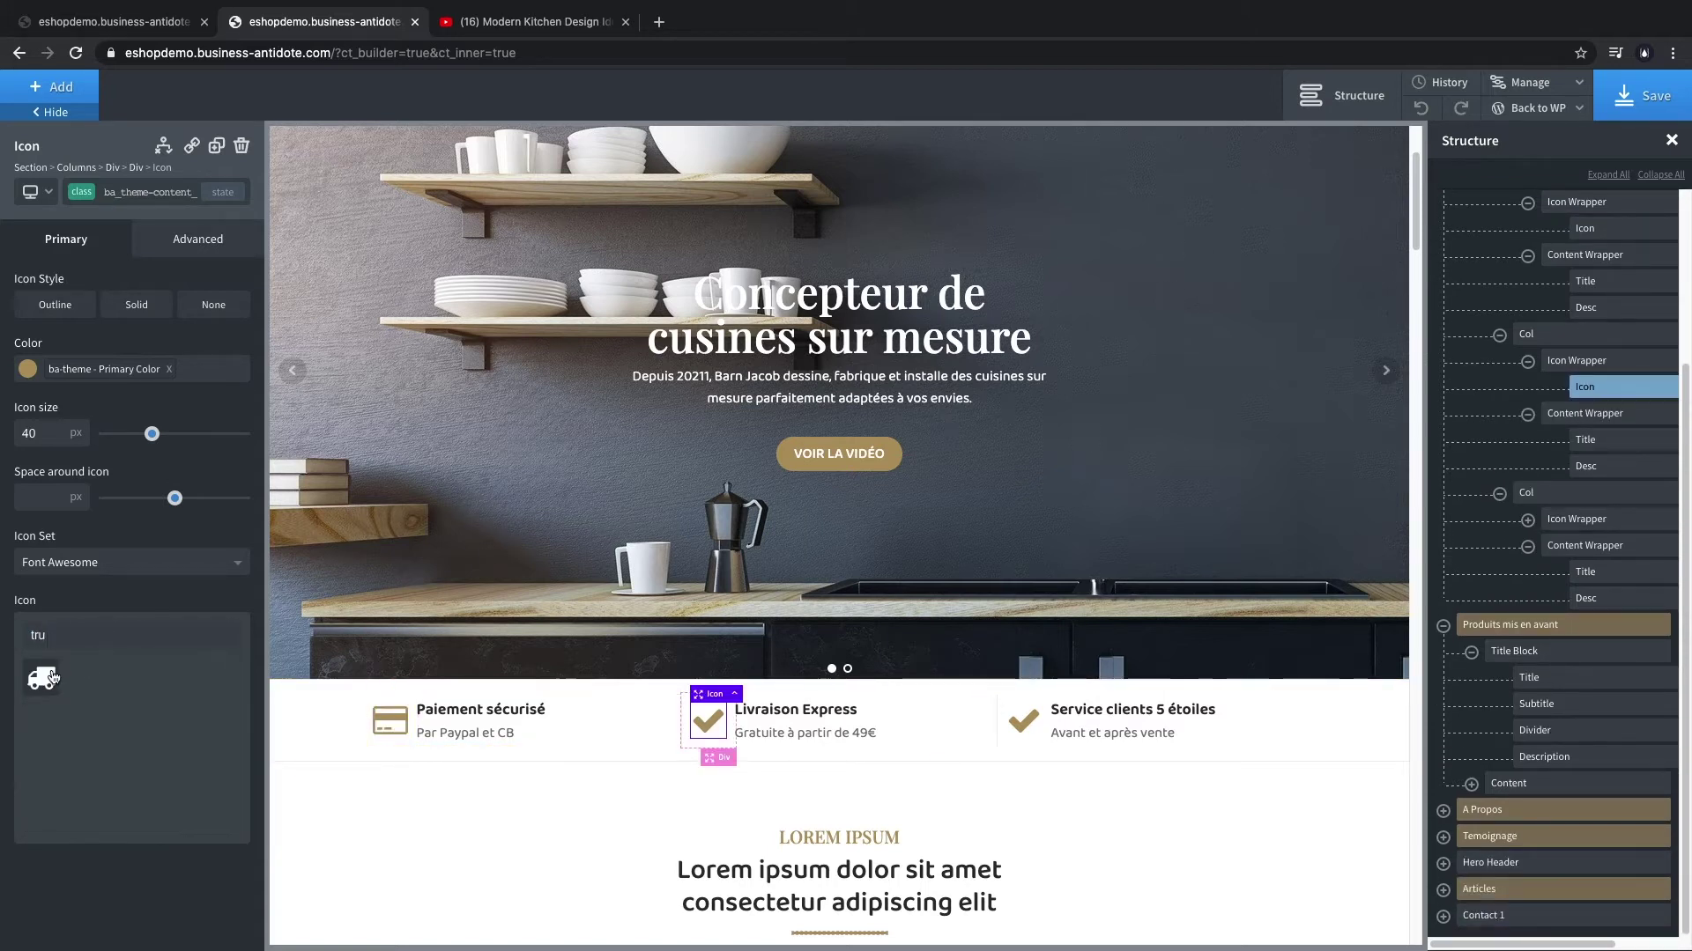
pyautogui.click(51, 678)
pyautogui.click(1033, 725)
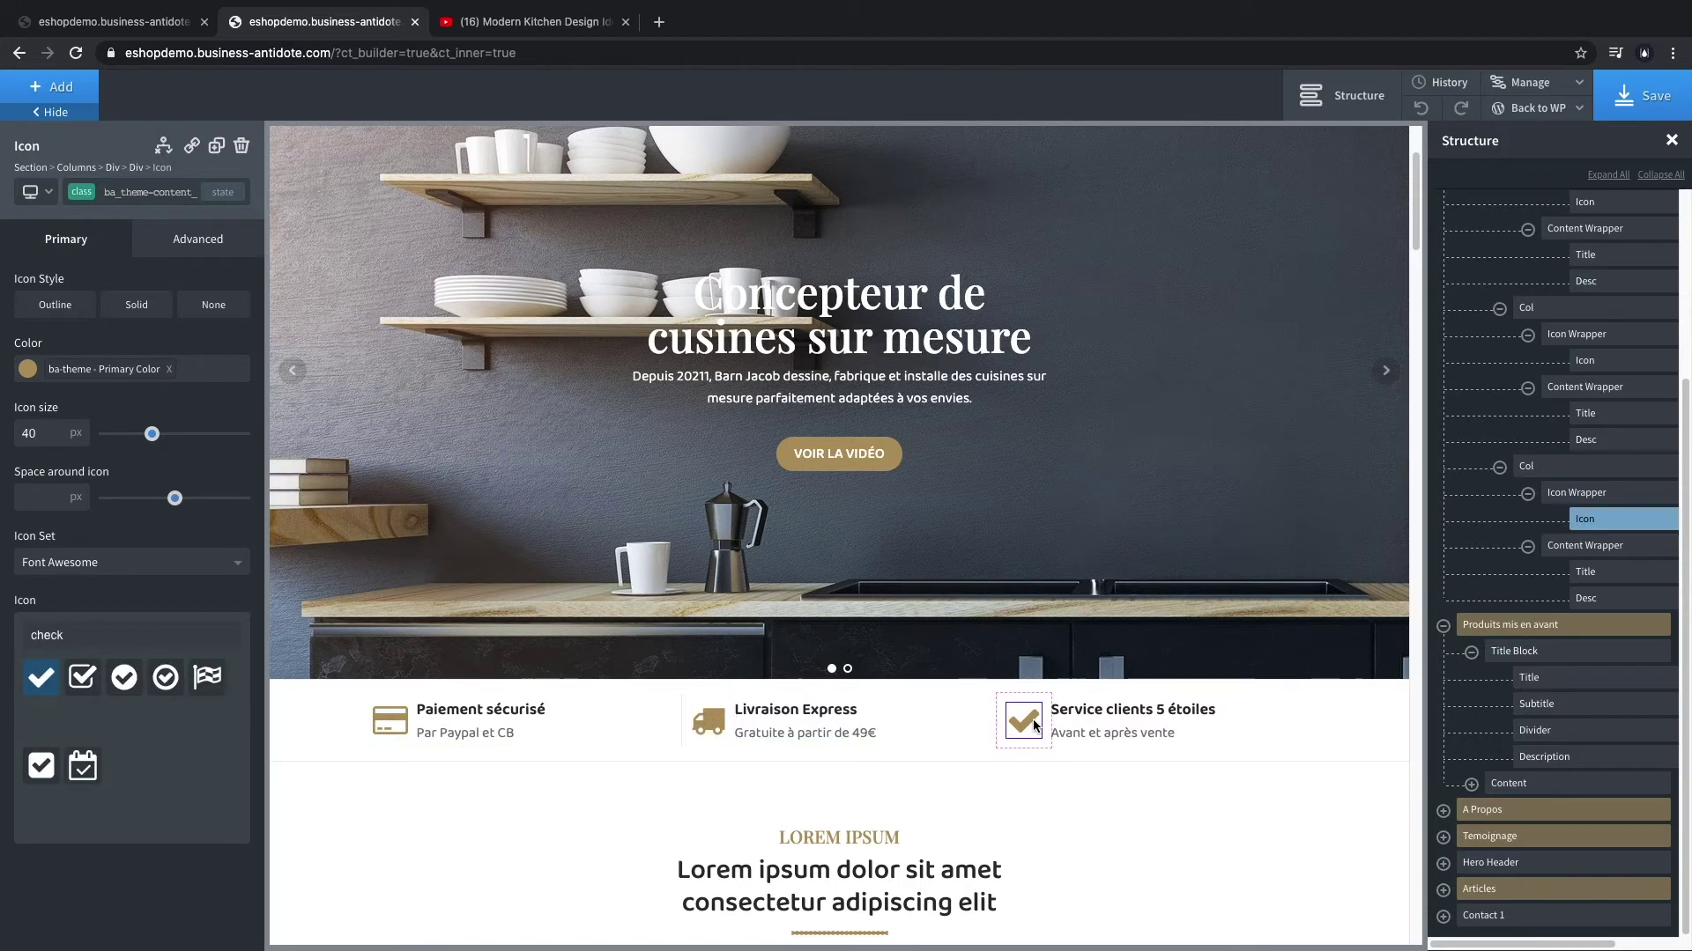
pyautogui.write('phon')
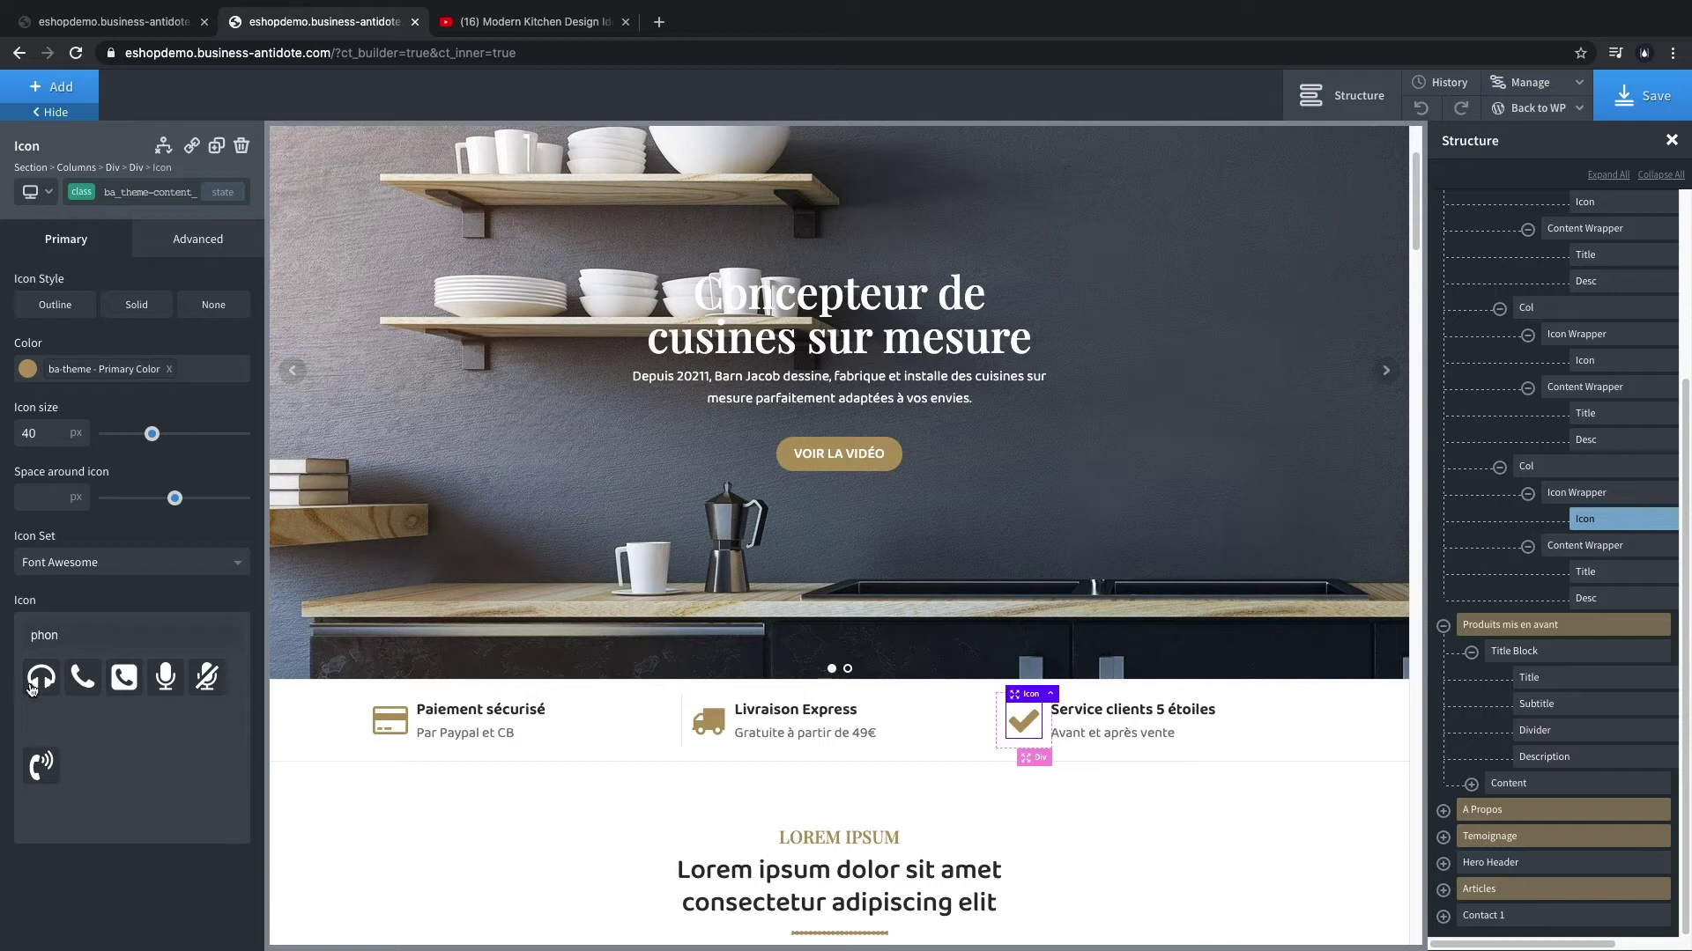
pyautogui.click(31, 686)
pyautogui.click(1638, 96)
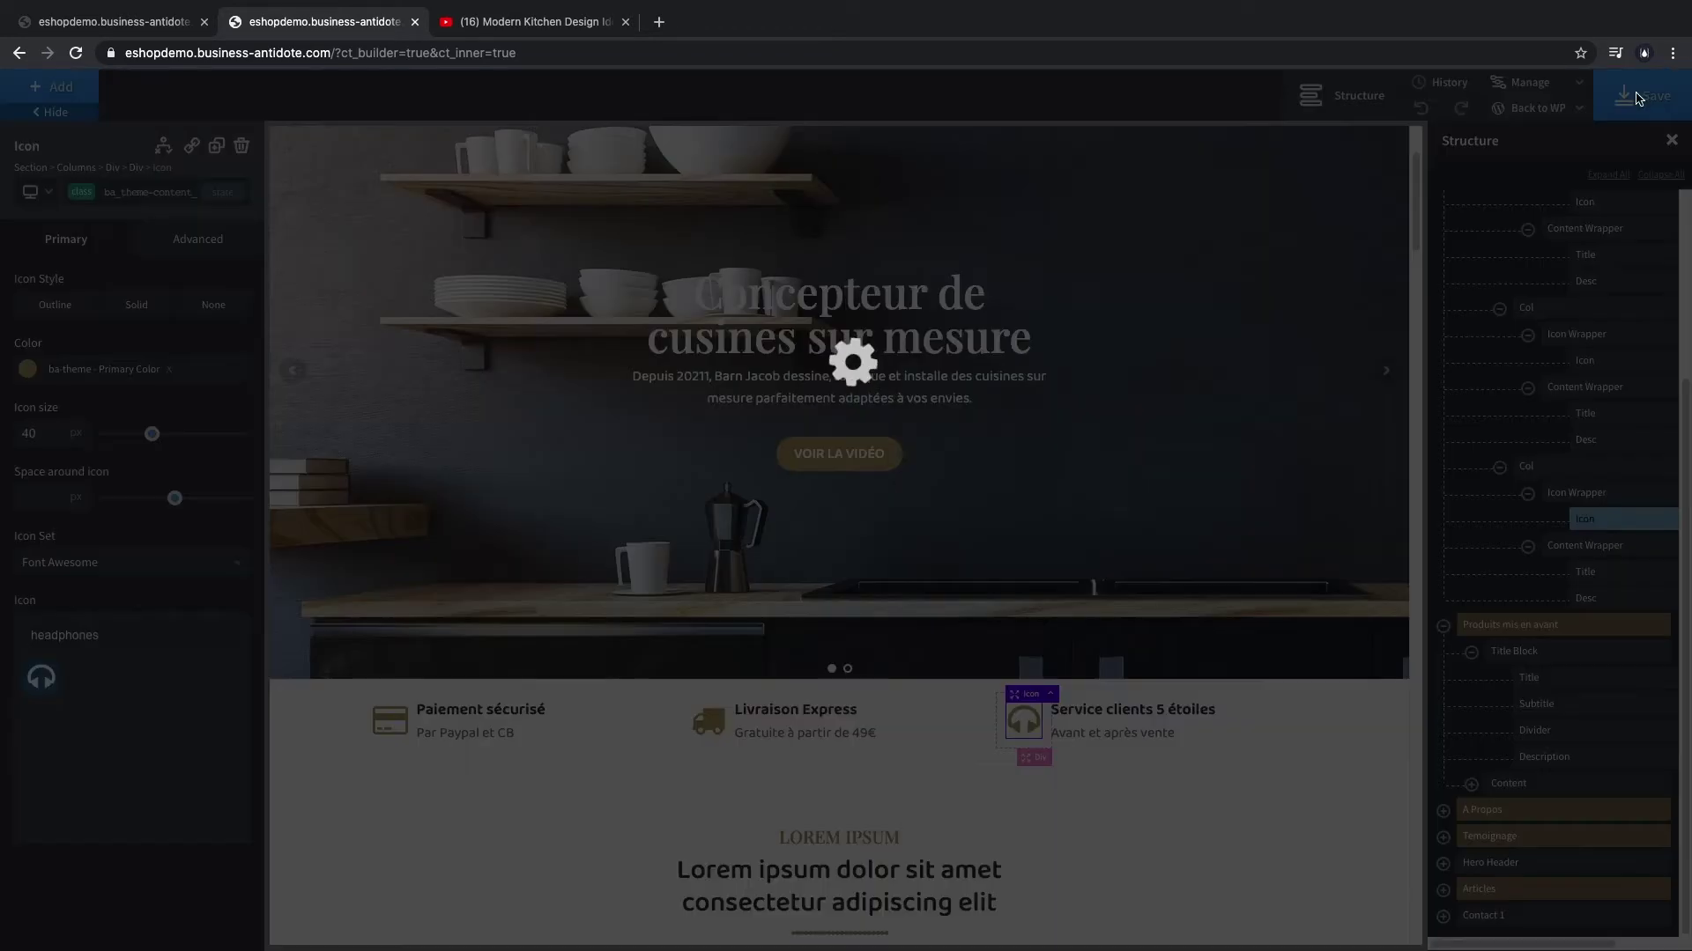
# - Review the new feature icons on the live homepage, then open the admin Produits list
pyautogui.hotkey('ctrl', 'shift', 'Tab')
pyautogui.scroll(-5, 931, 532)
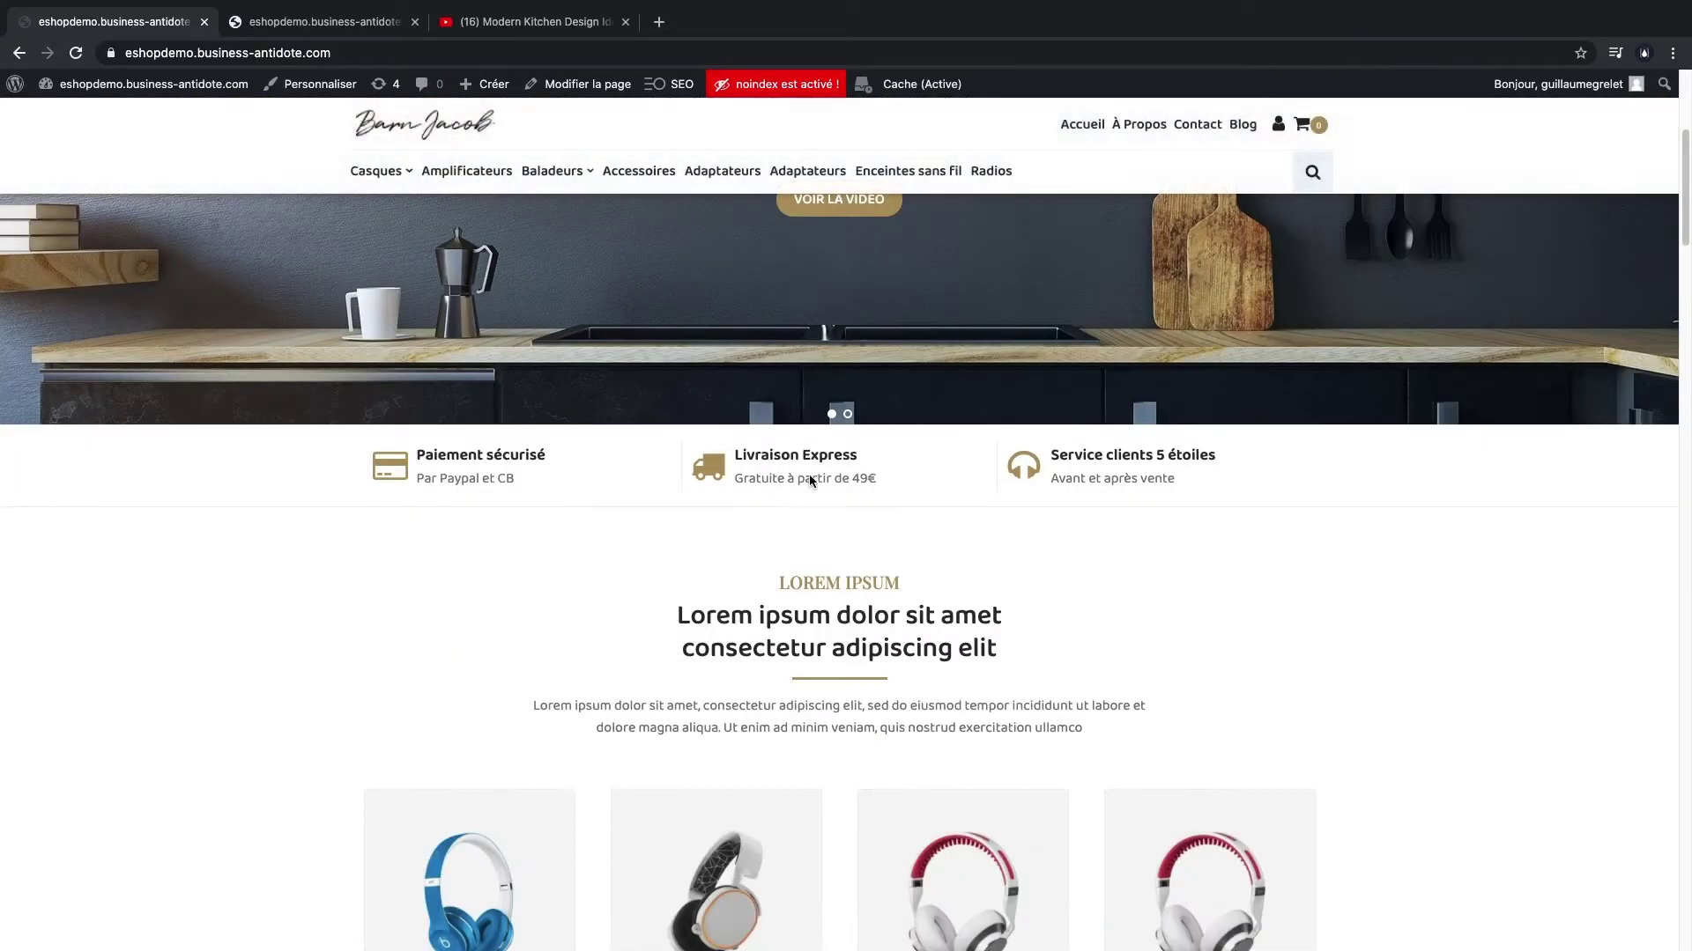
pyautogui.scroll(-5, 810, 480)
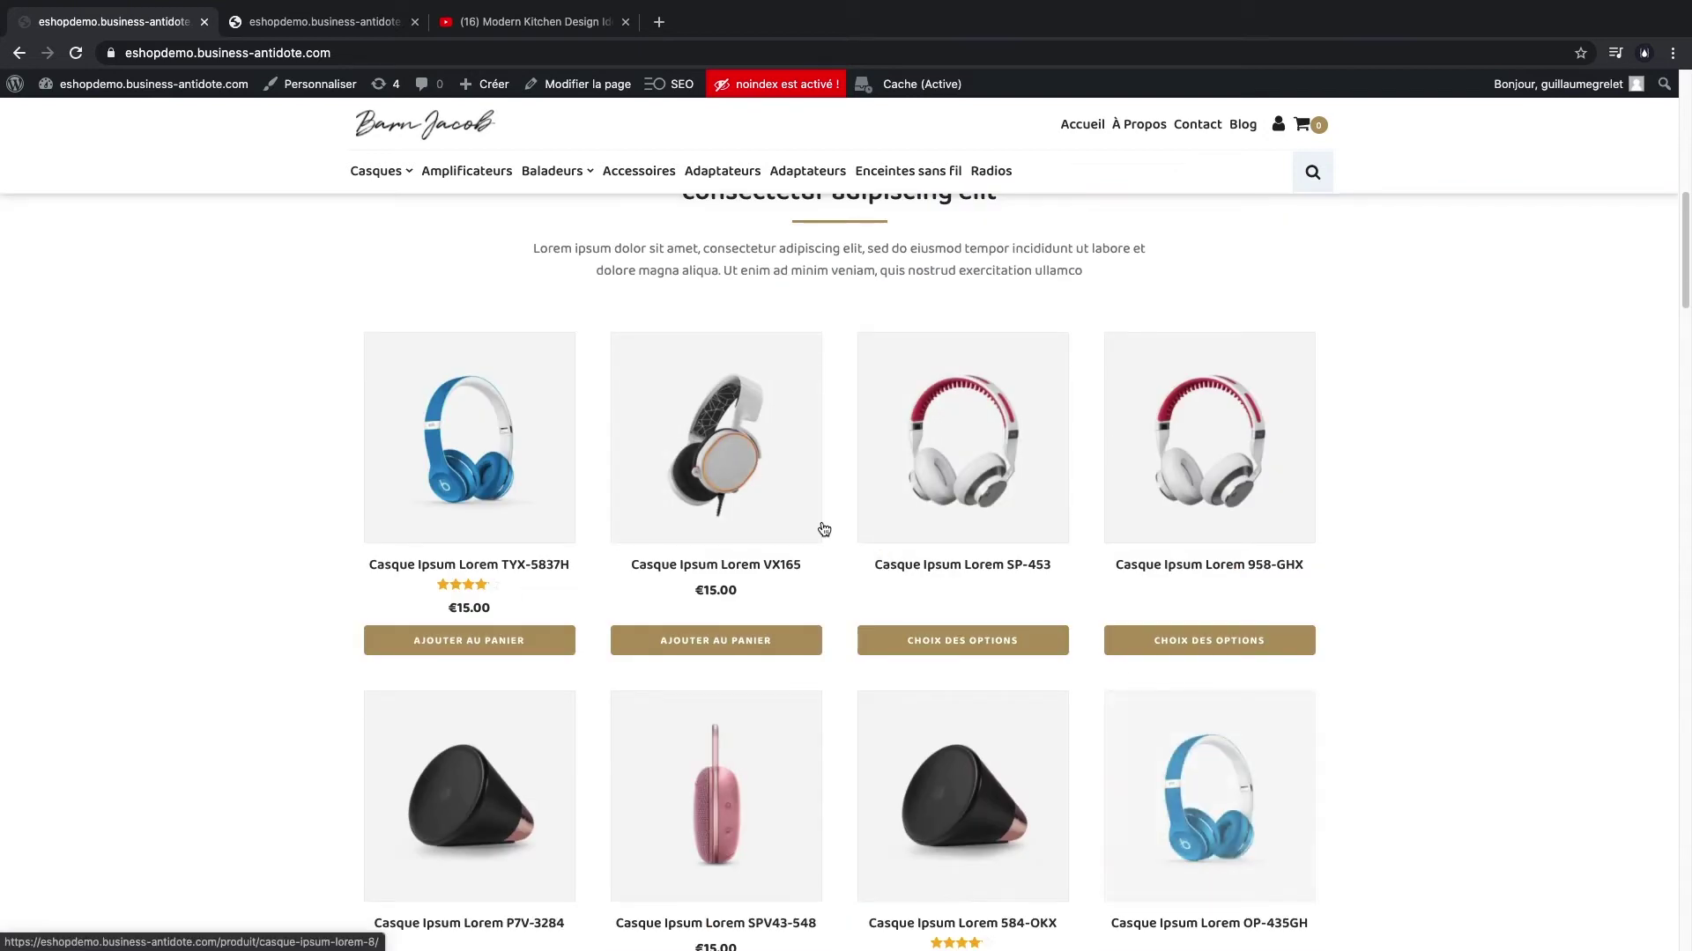
pyautogui.scroll(10, 823, 528)
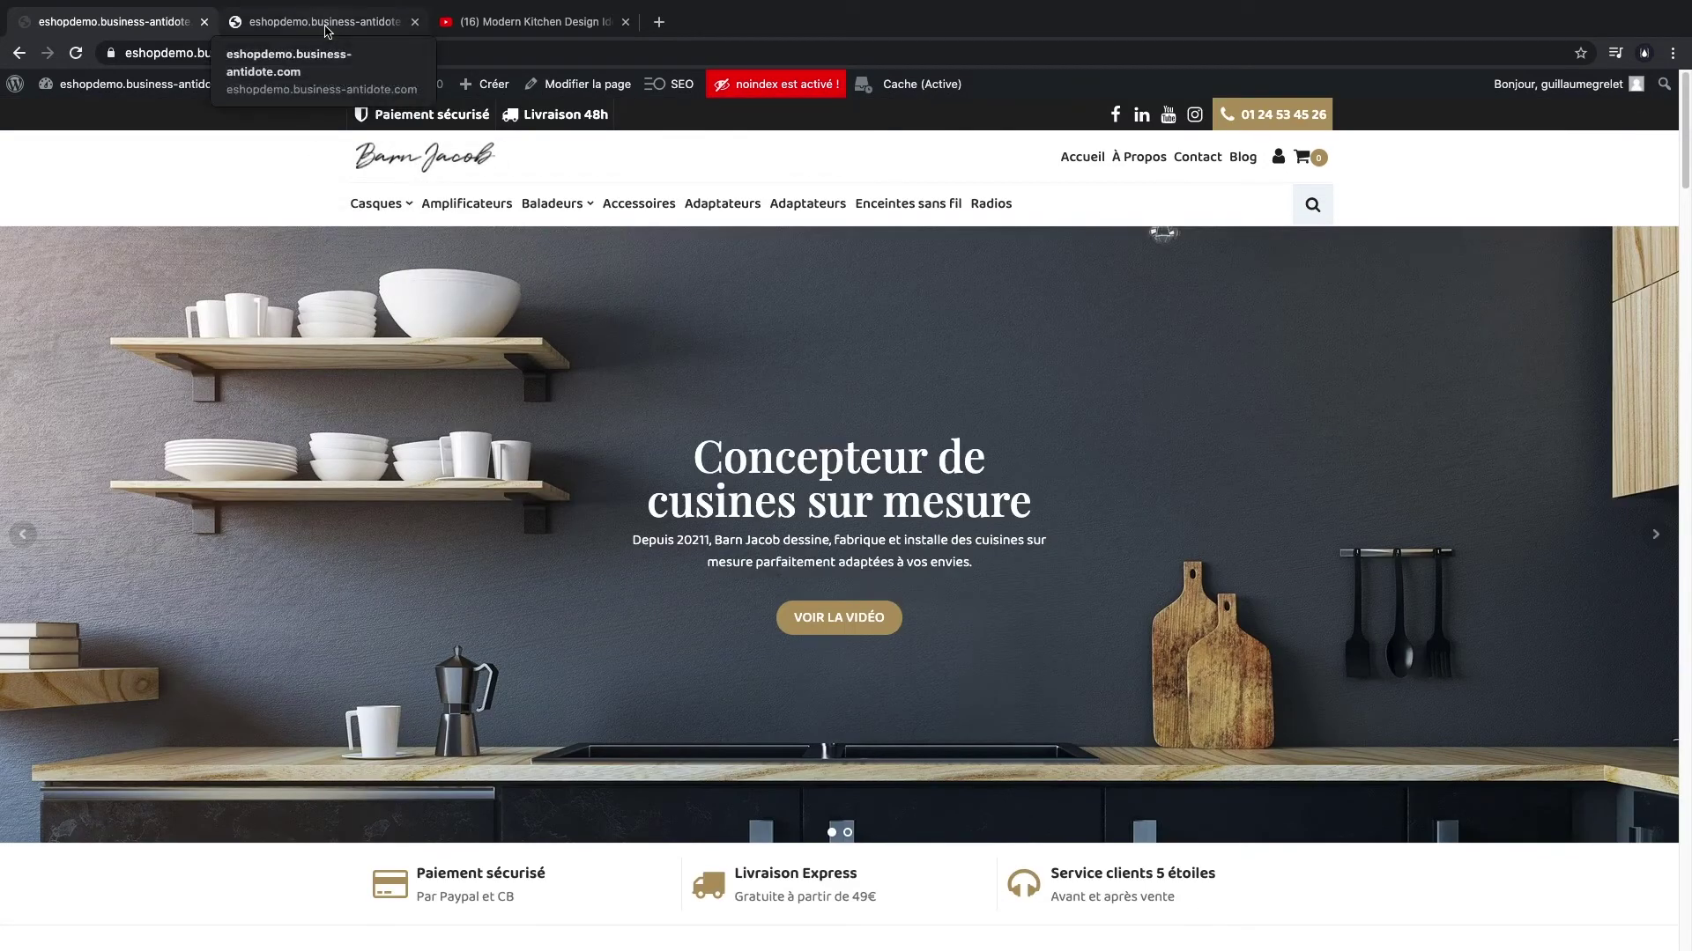
pyautogui.scroll(-5, 490, 567)
pyautogui.scroll(5, 805, 642)
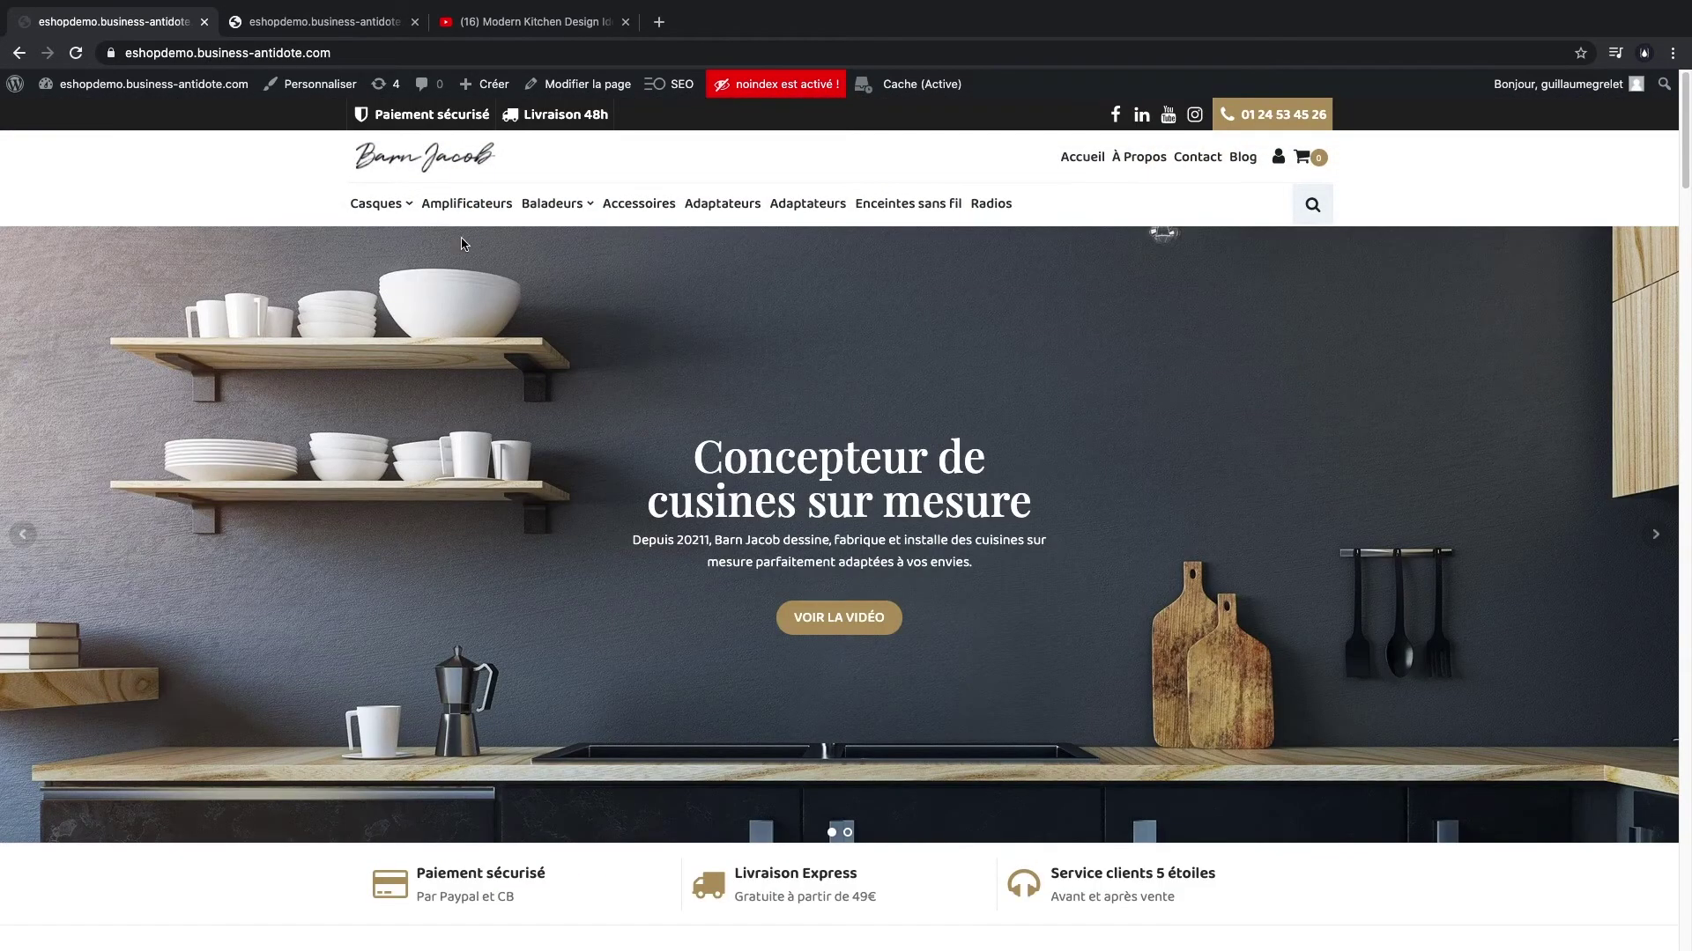
pyautogui.click(336, 20)
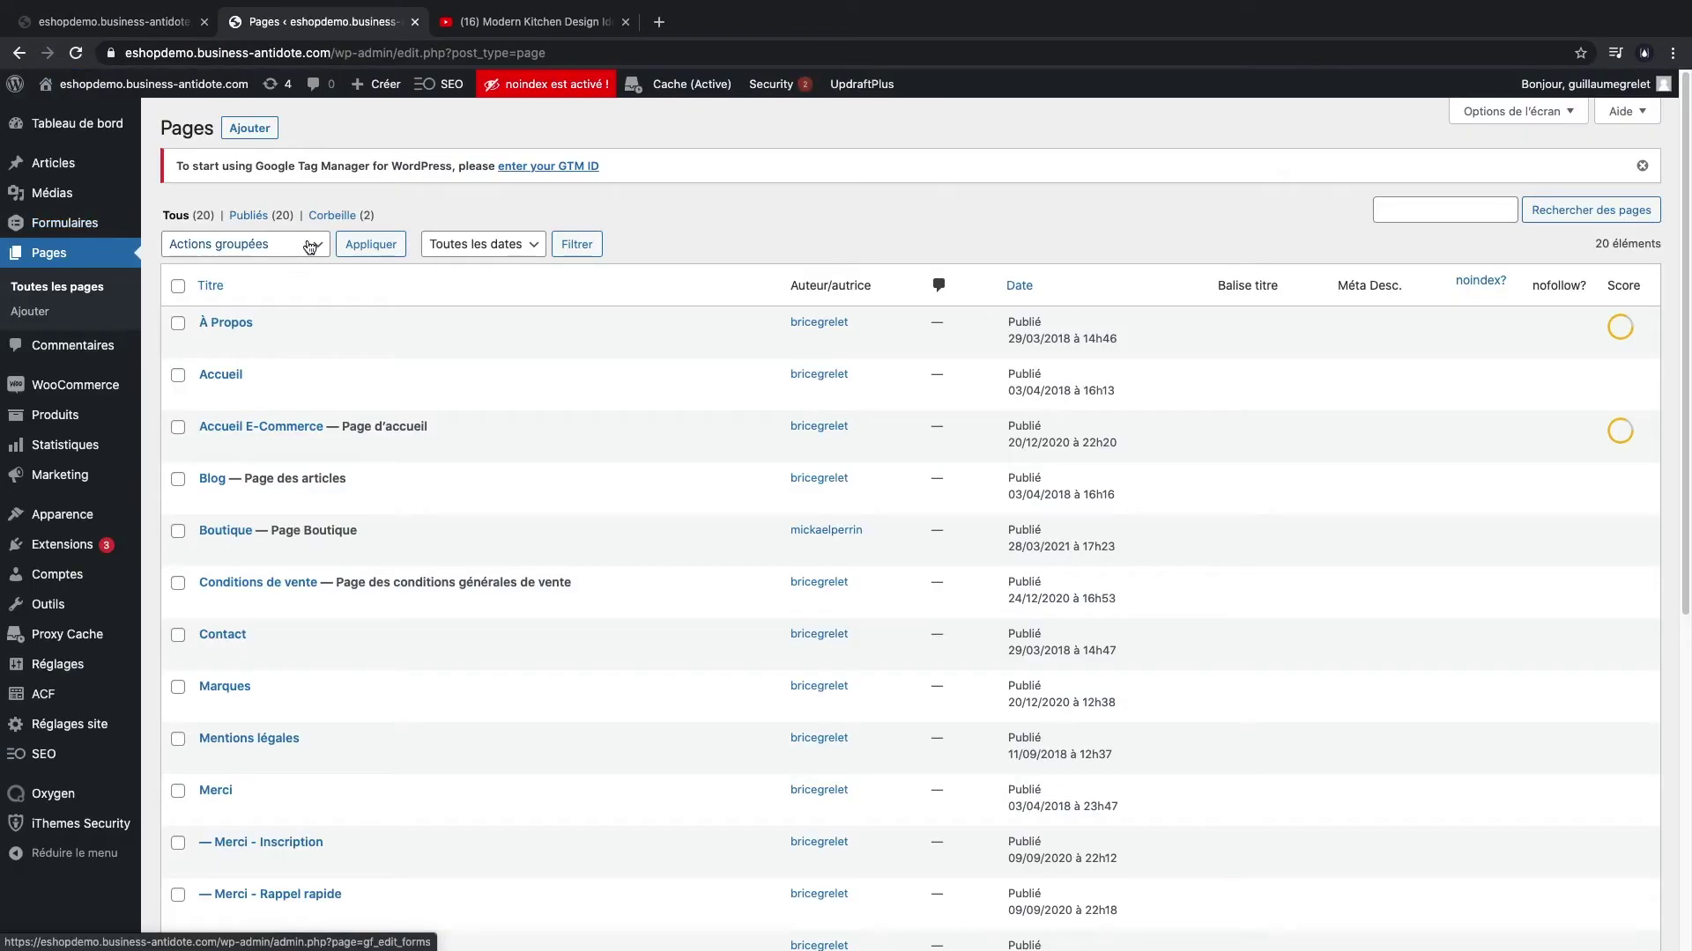
pyautogui.click(58, 422)
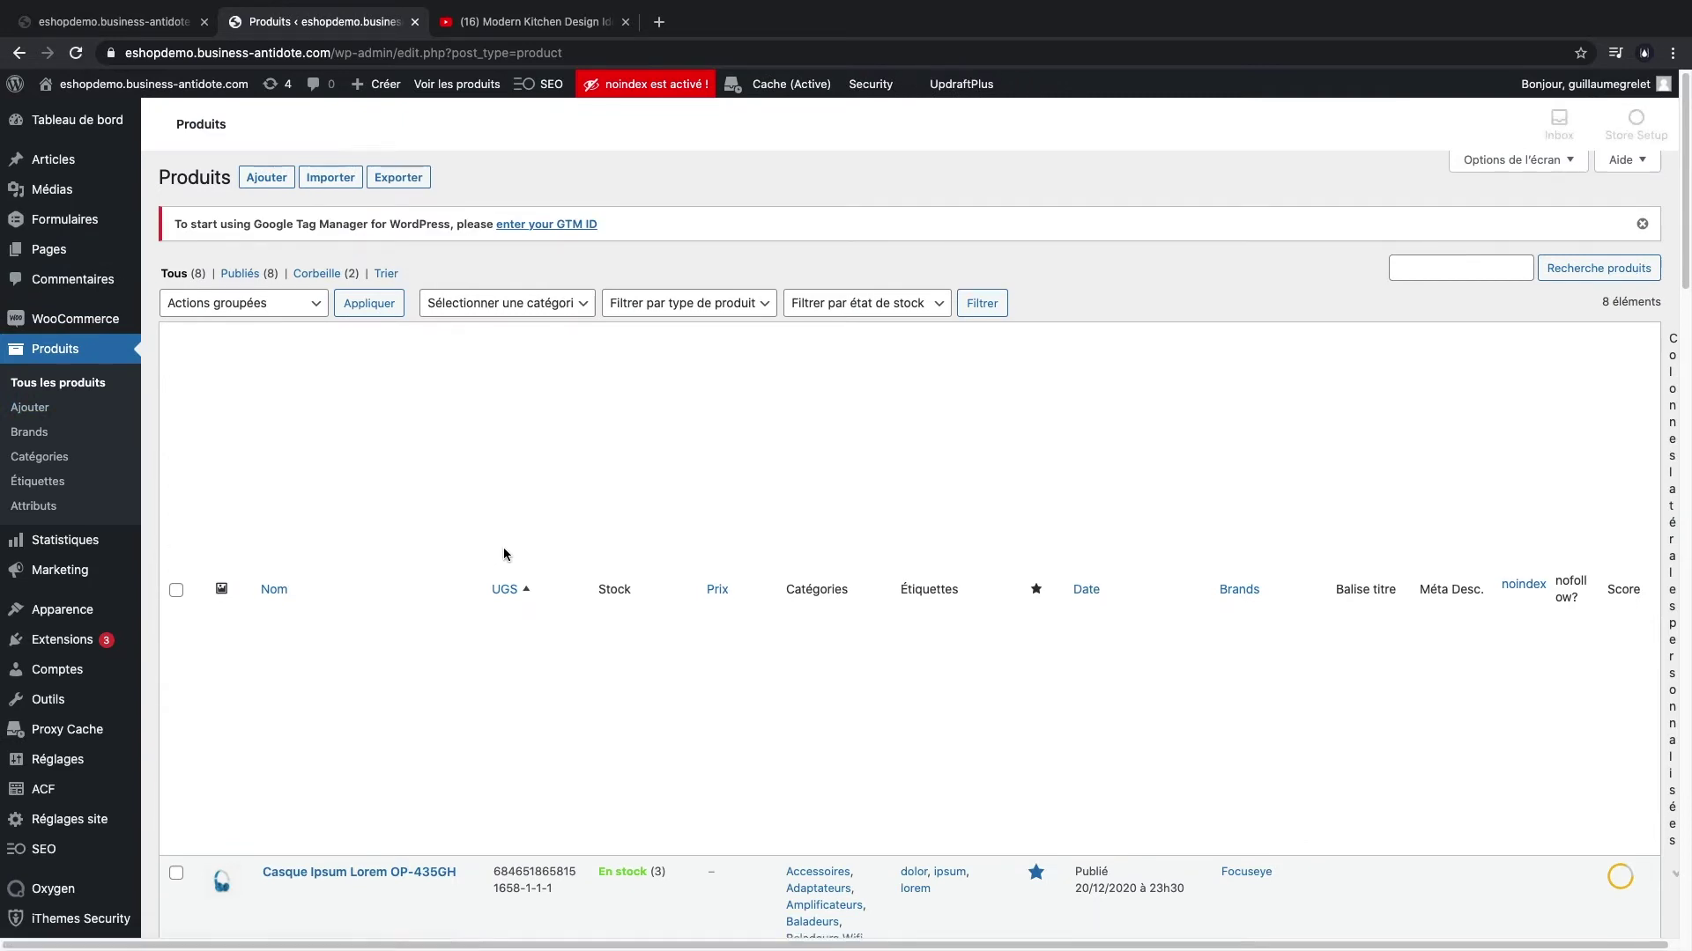
# - Open product Casque Ipsum Lorem OP-435GH and remove its current product image
pyautogui.scroll(-9, 504, 547)
pyautogui.scroll(15, 504, 541)
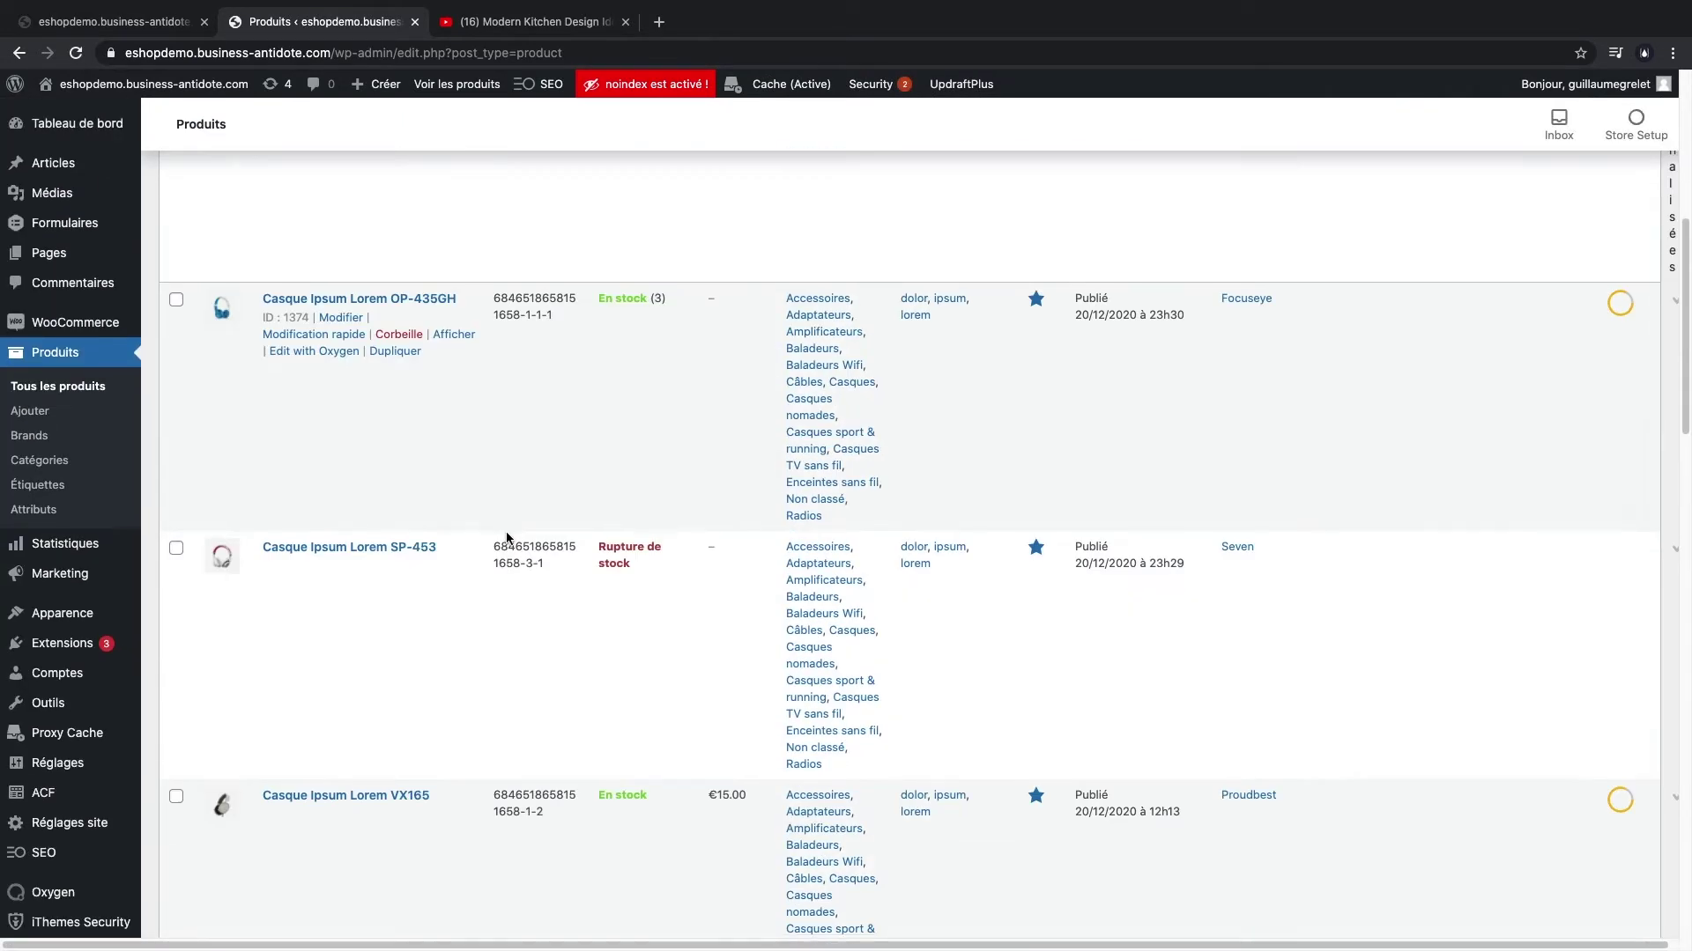
pyautogui.scroll(-6, 506, 538)
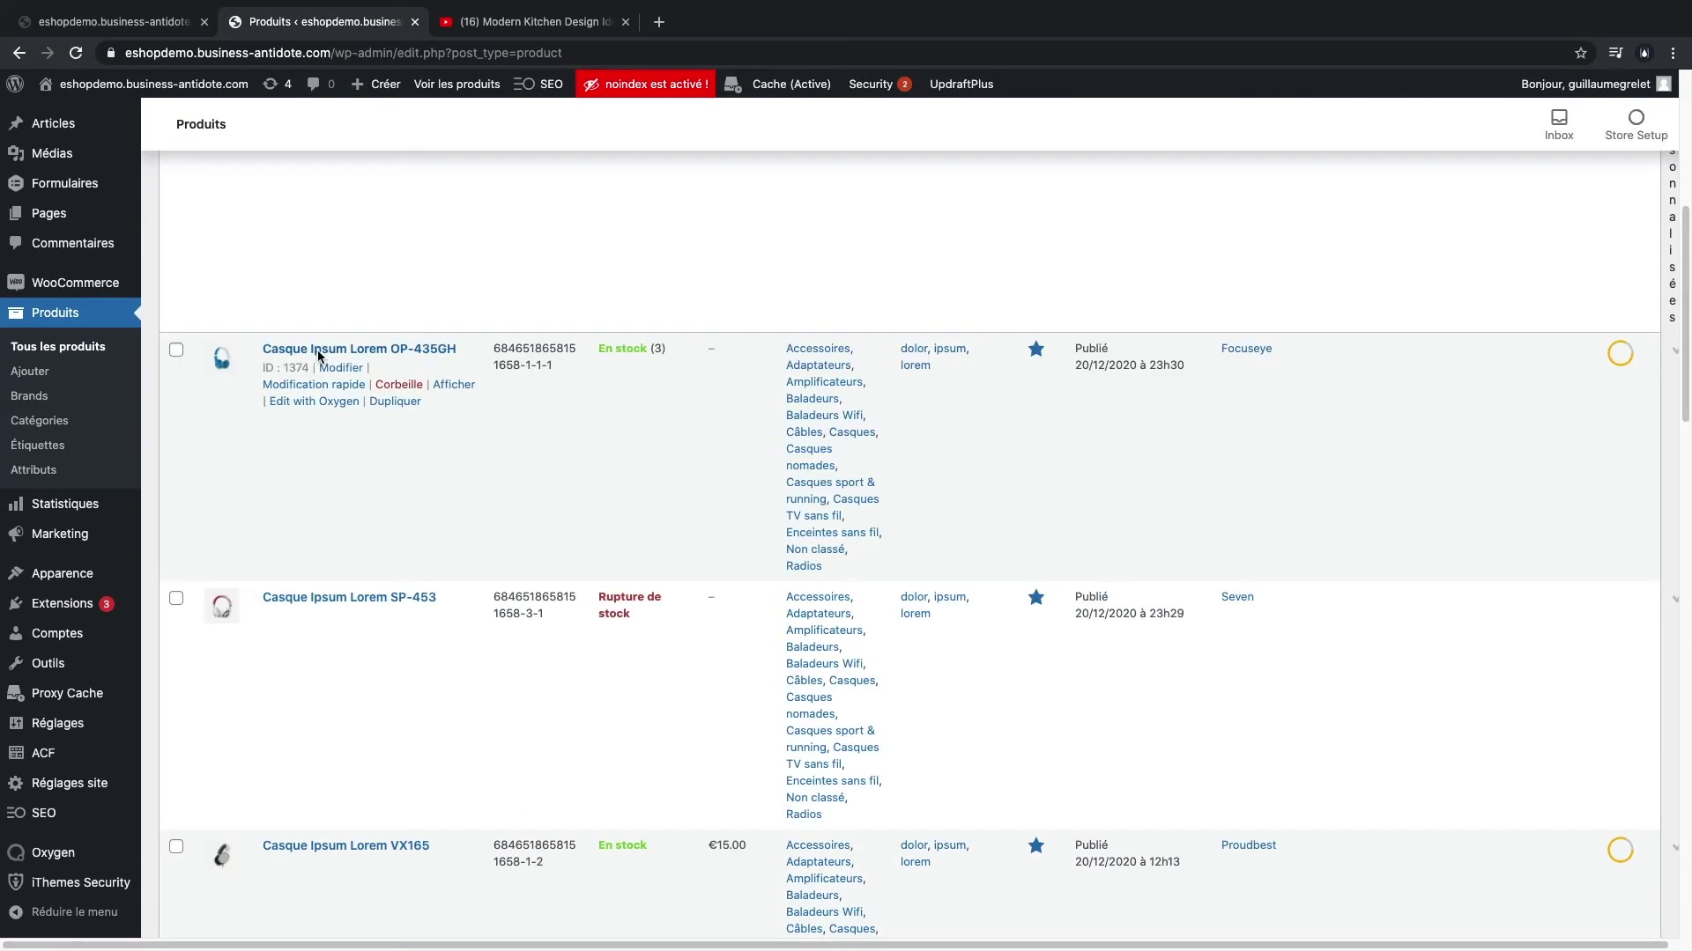
pyautogui.click(339, 368)
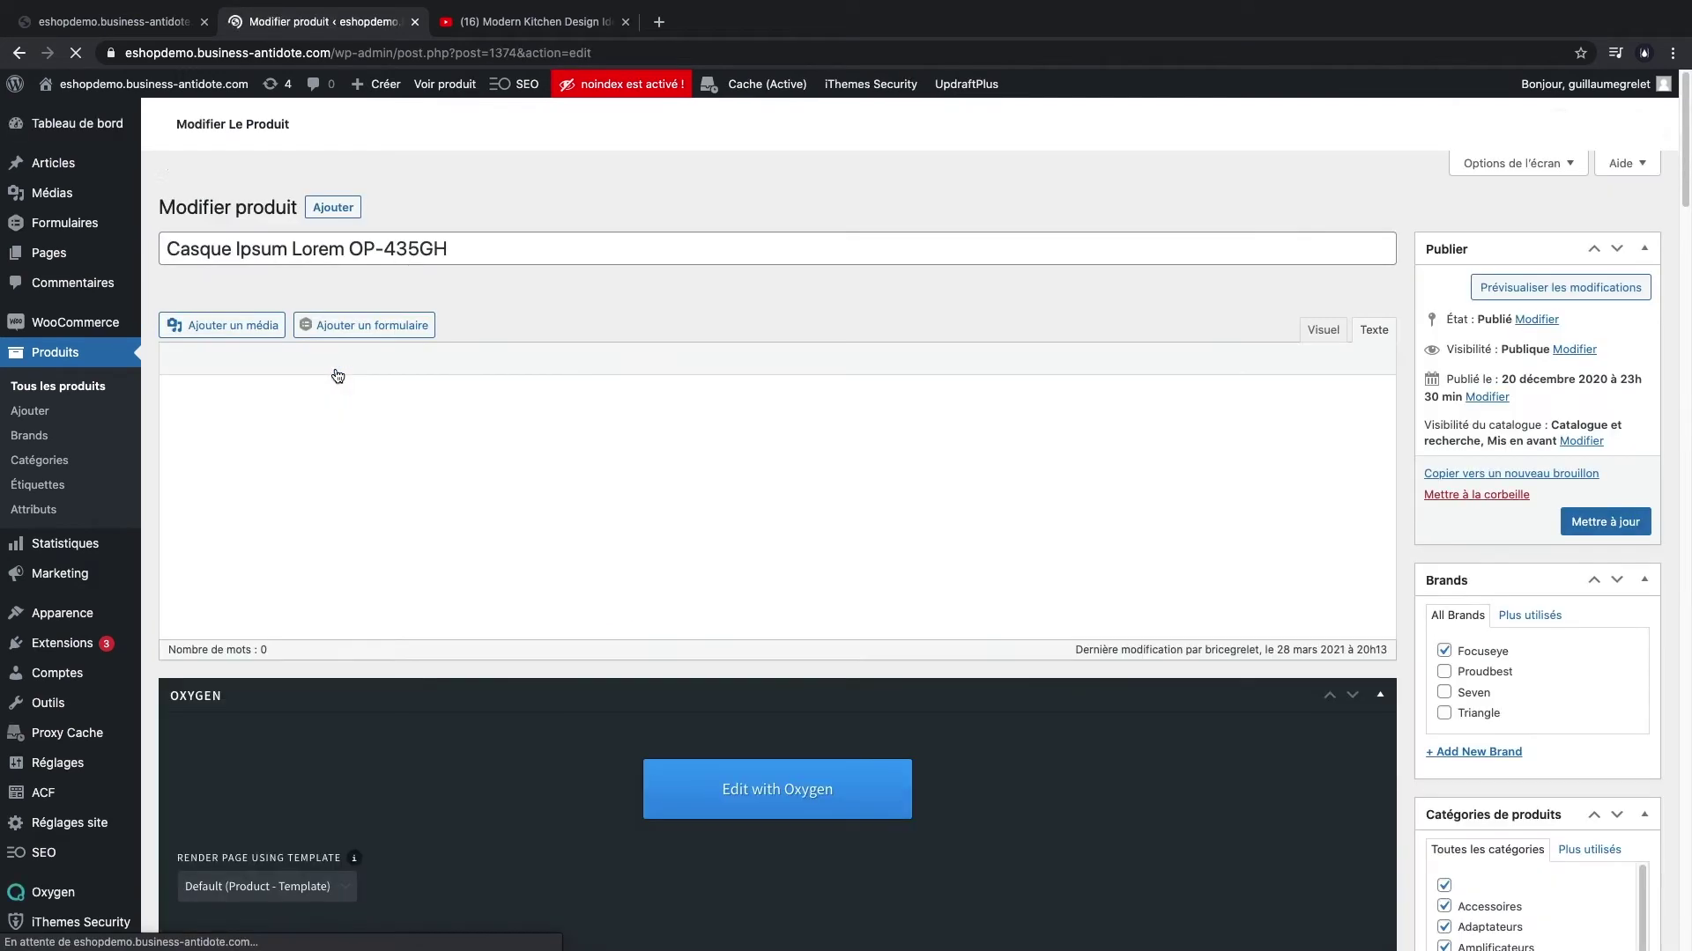
pyautogui.scroll(-12, 1455, 481)
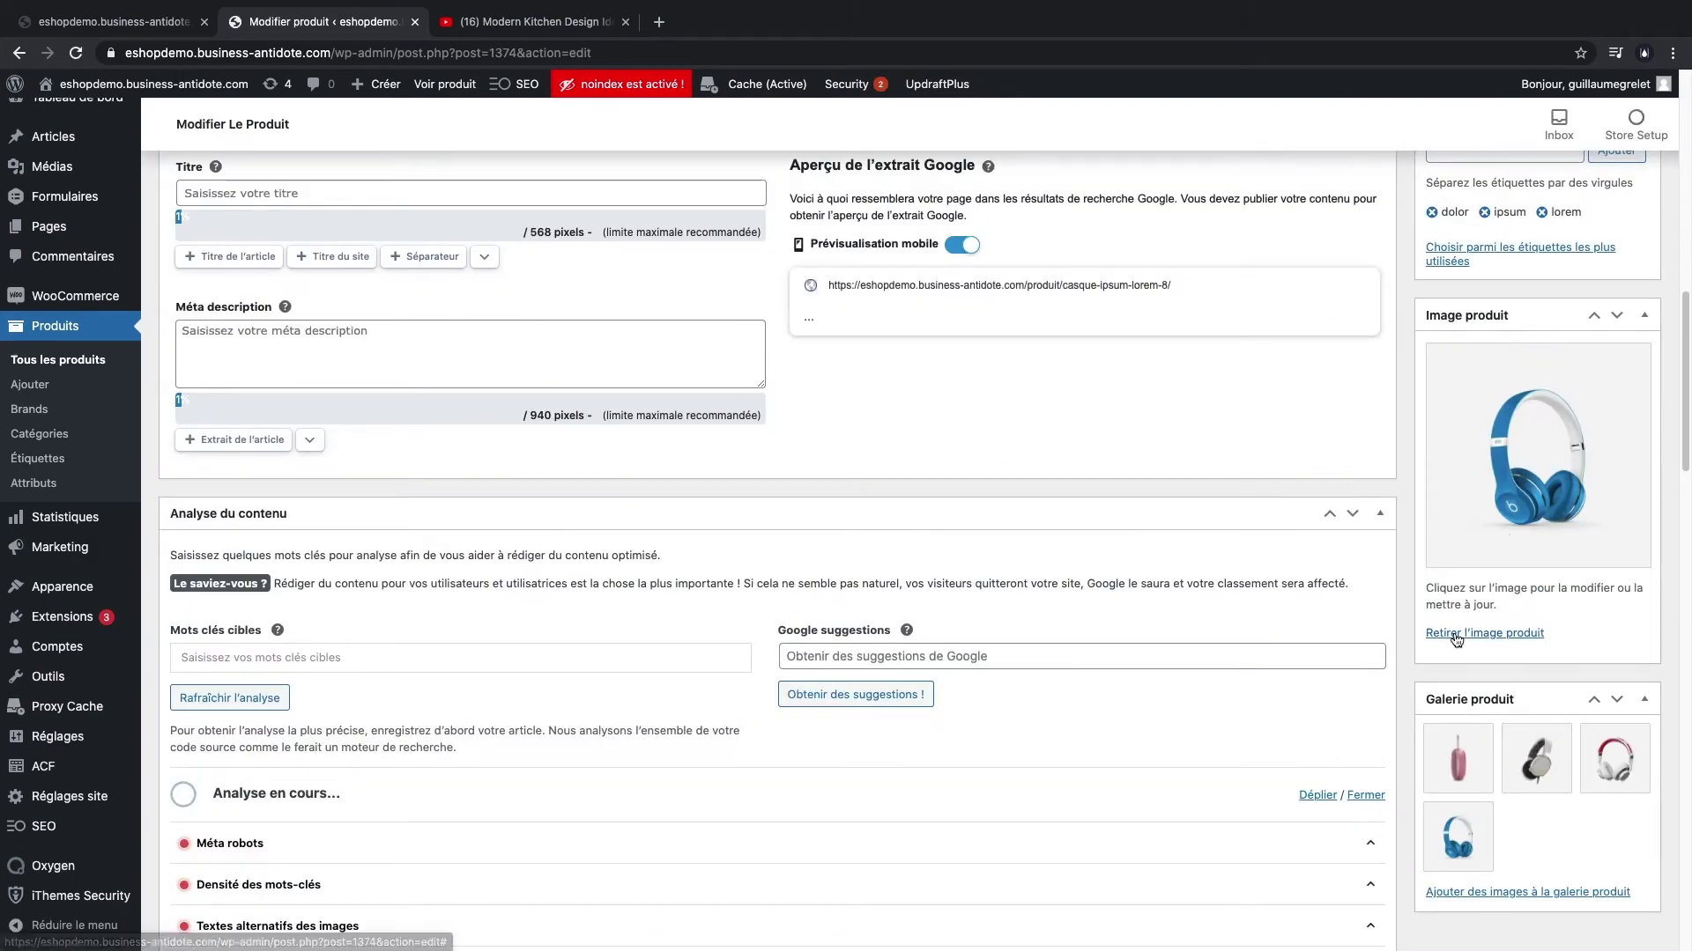
pyautogui.click(1456, 635)
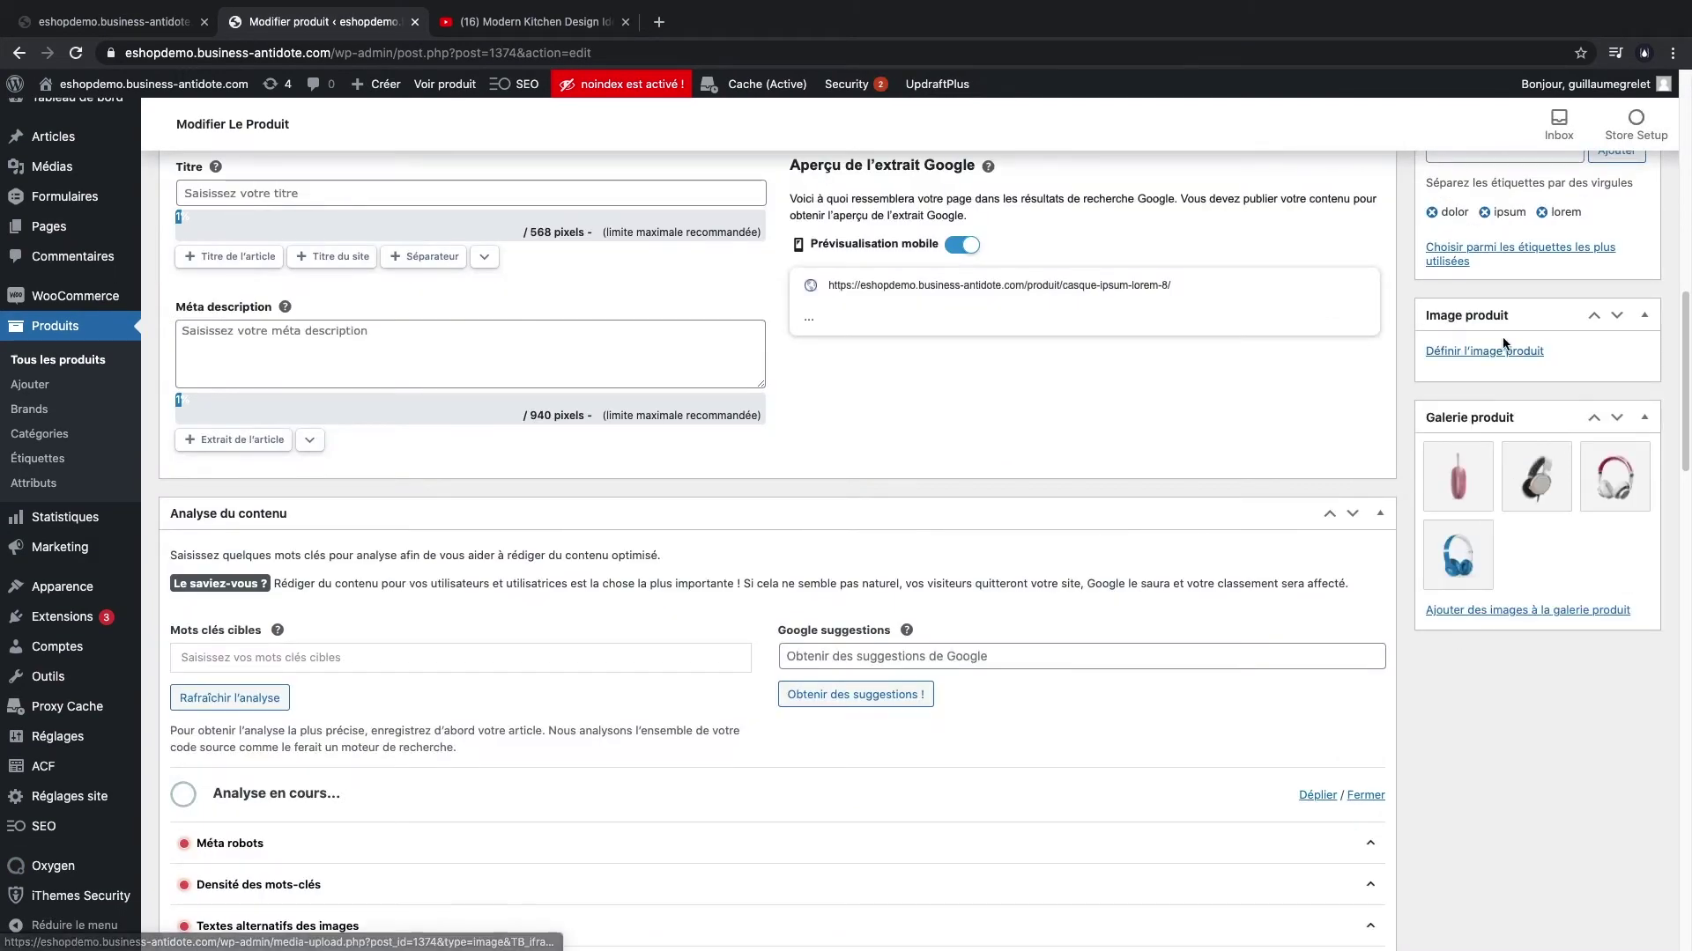
# - Upload the eight Produits folder photos and set produit-bois.jpg as the product image
pyautogui.click(1501, 342)
pyautogui.click(95, 156)
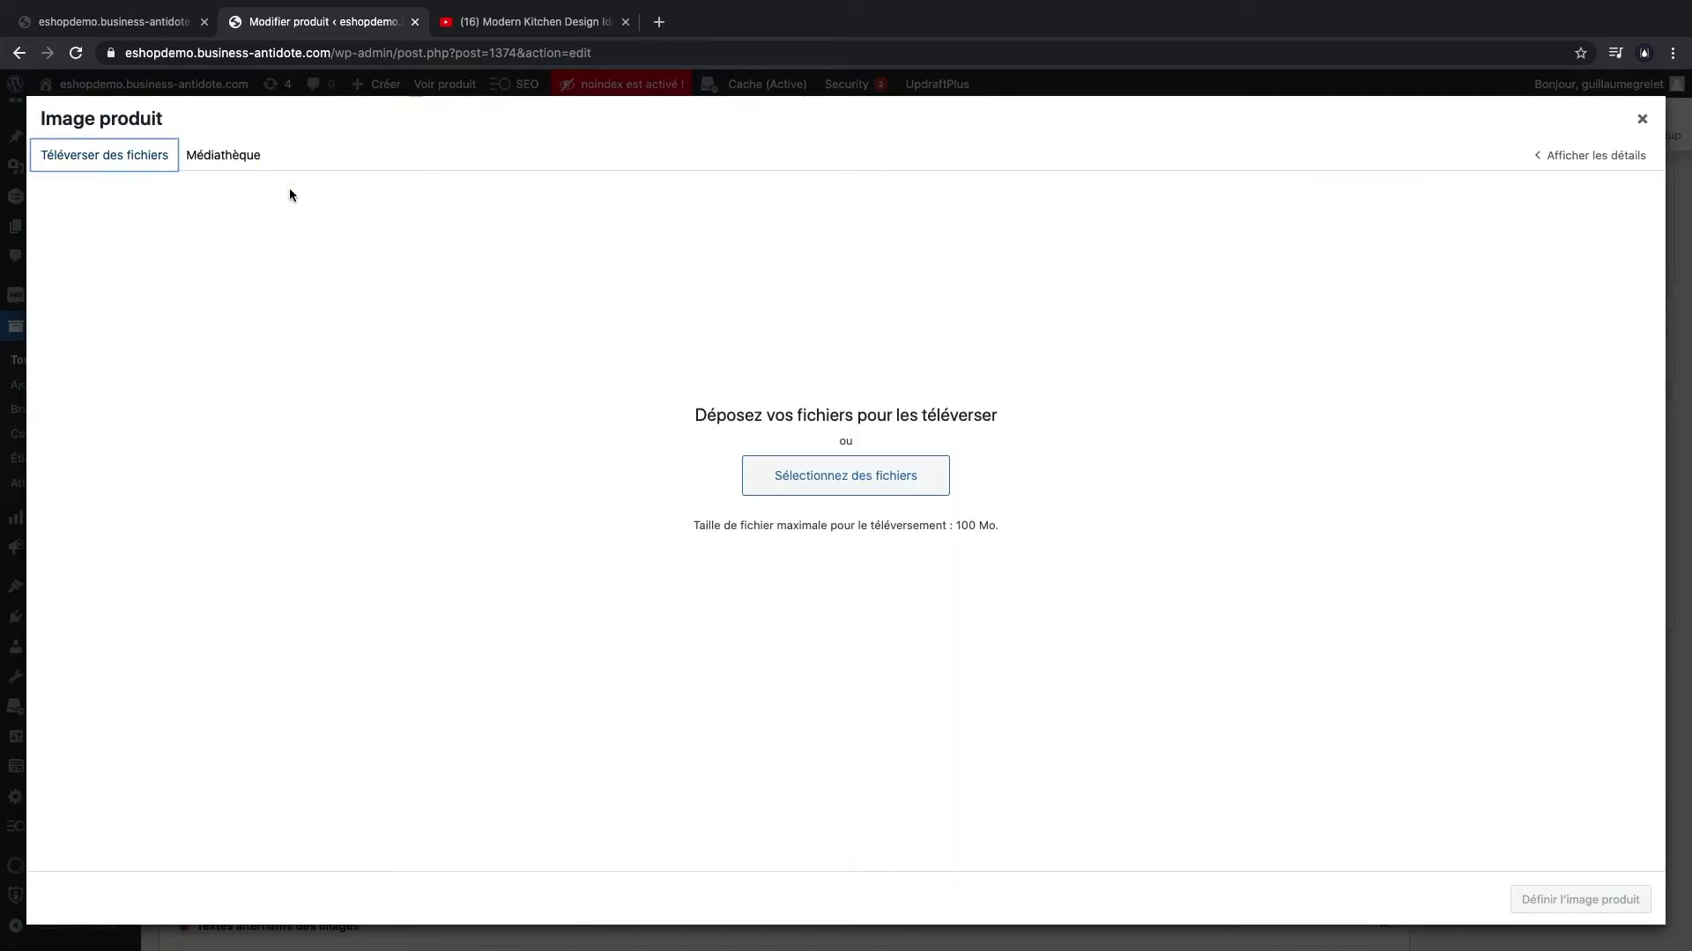
pyautogui.click(816, 477)
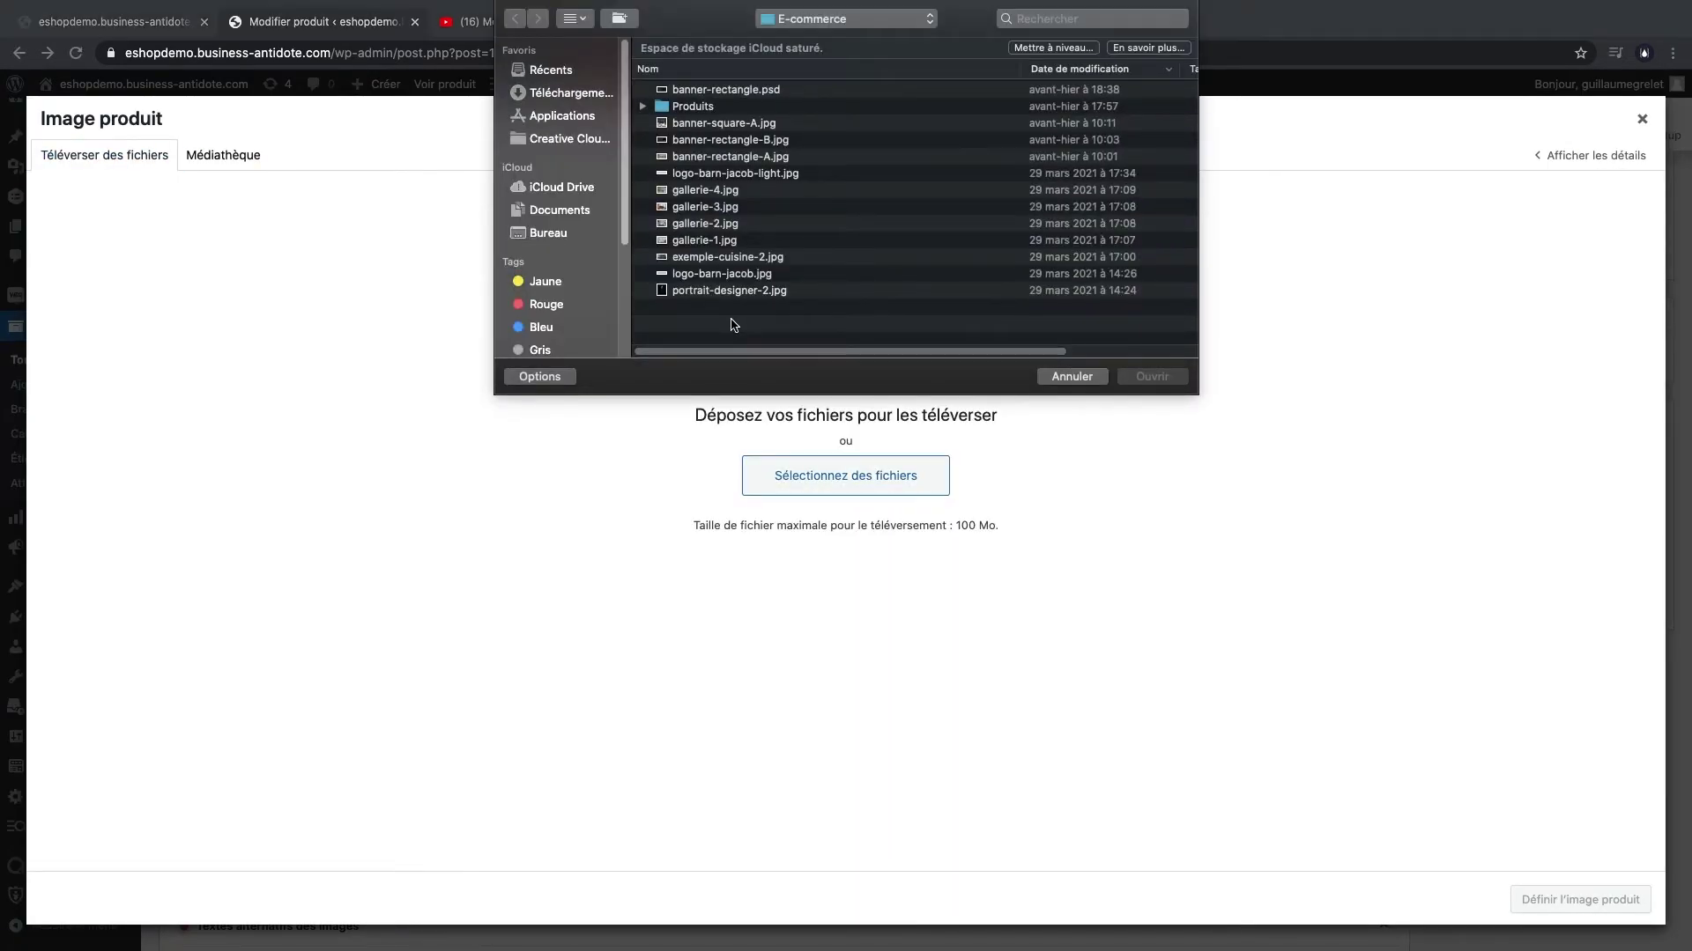
pyautogui.doubleClick(706, 105)
pyautogui.click(720, 90)
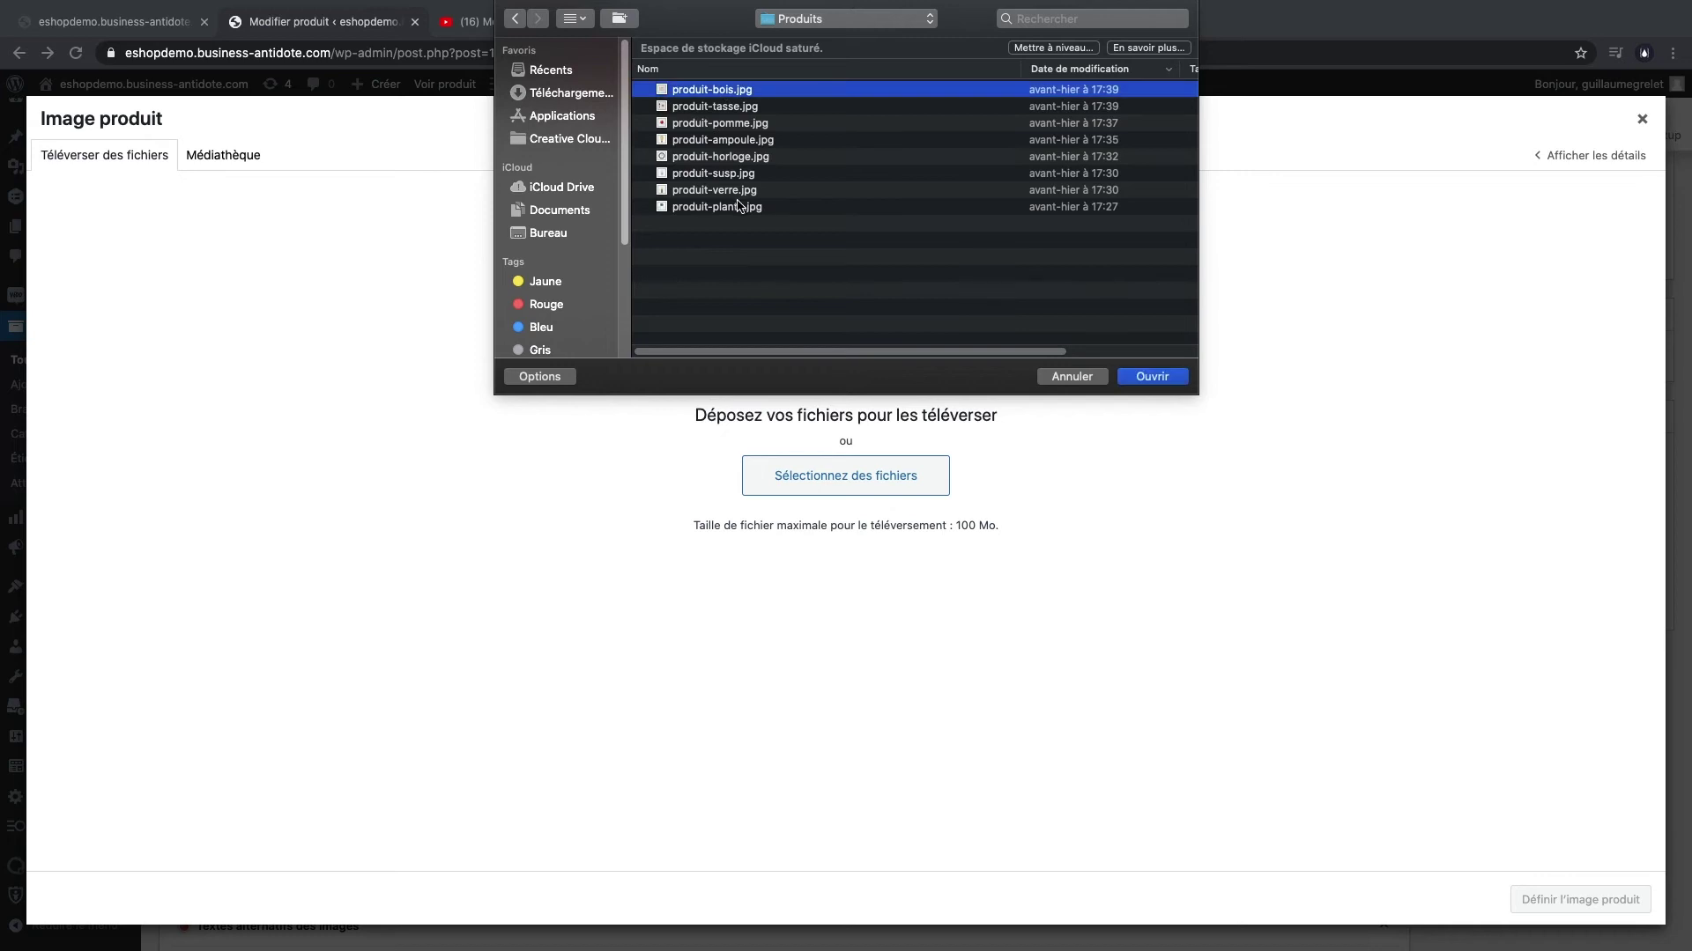
pyautogui.keyDown('shift'); pyautogui.click(738, 206); pyautogui.keyUp('shift')
pyautogui.click(1152, 376)
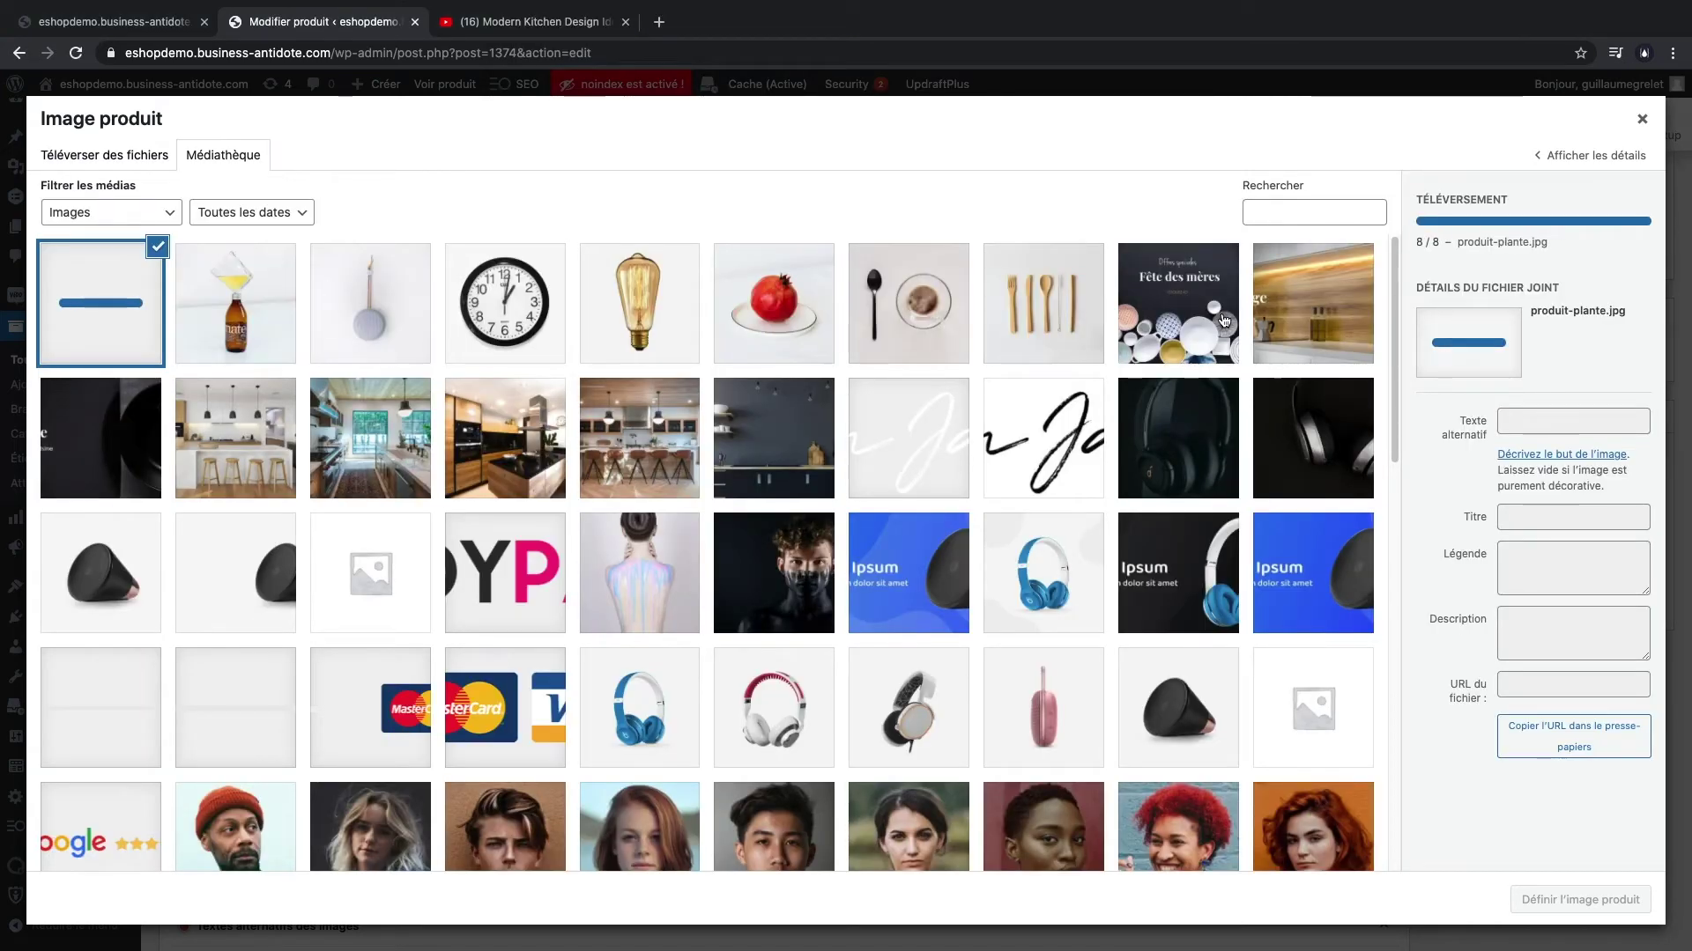
pyautogui.click(1066, 325)
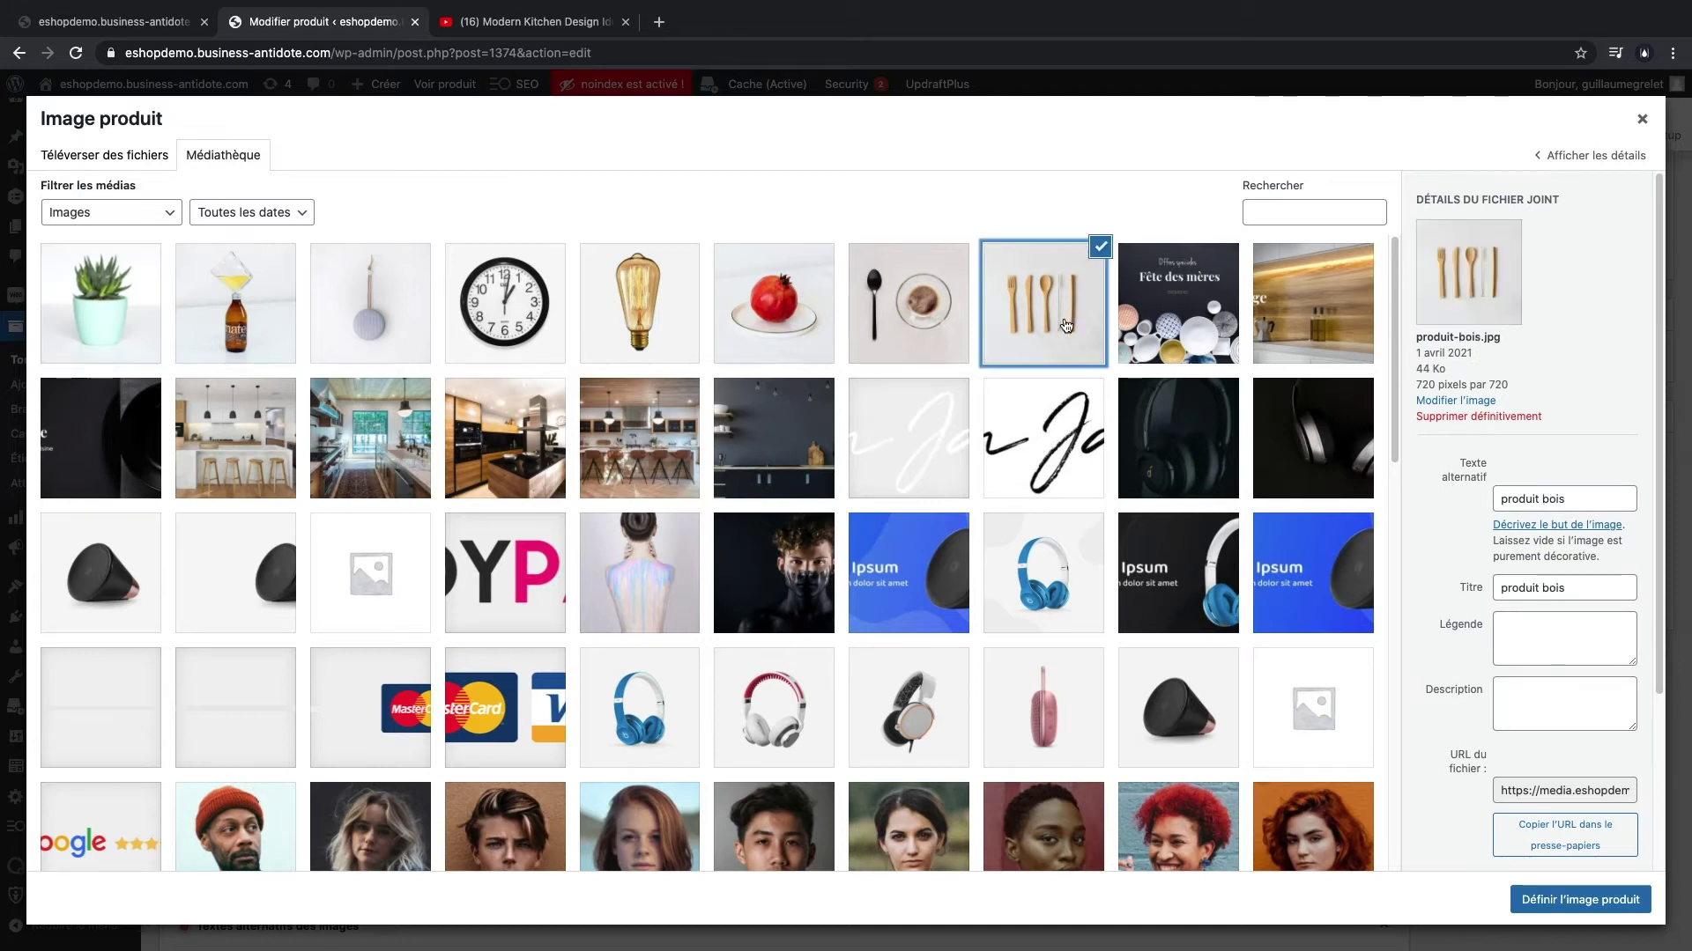
pyautogui.click(1579, 899)
# - Save the product with Mettre à jour and return to the storefront homepage
pyautogui.scroll(10, 1577, 617)
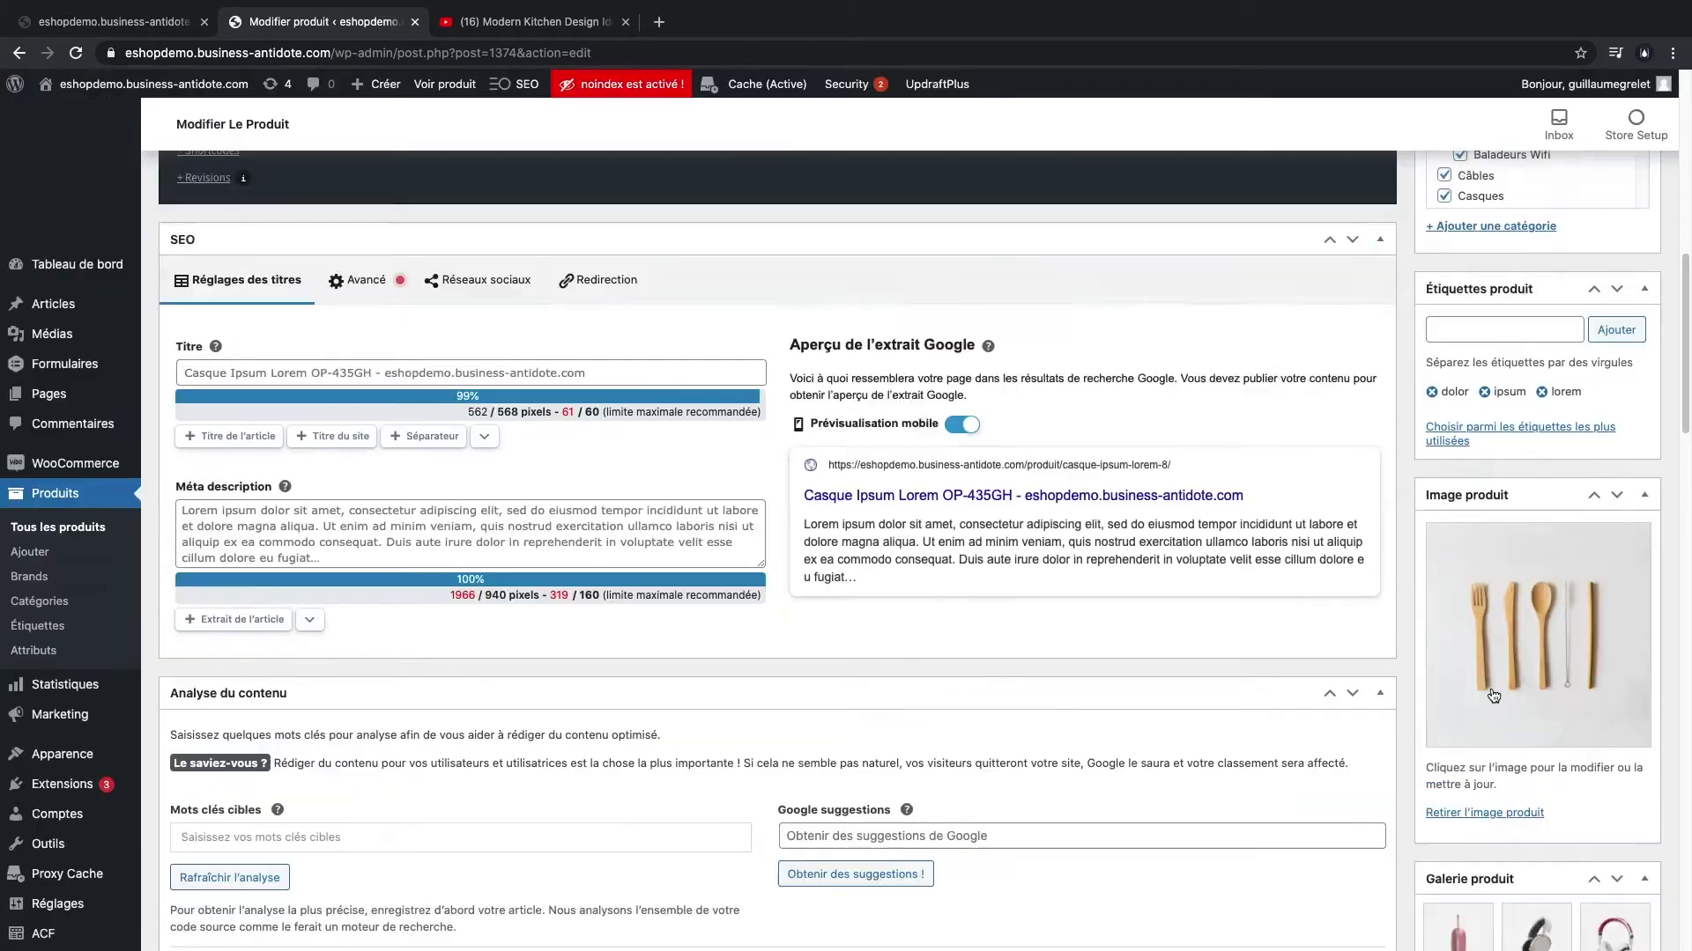
pyautogui.click(1586, 554)
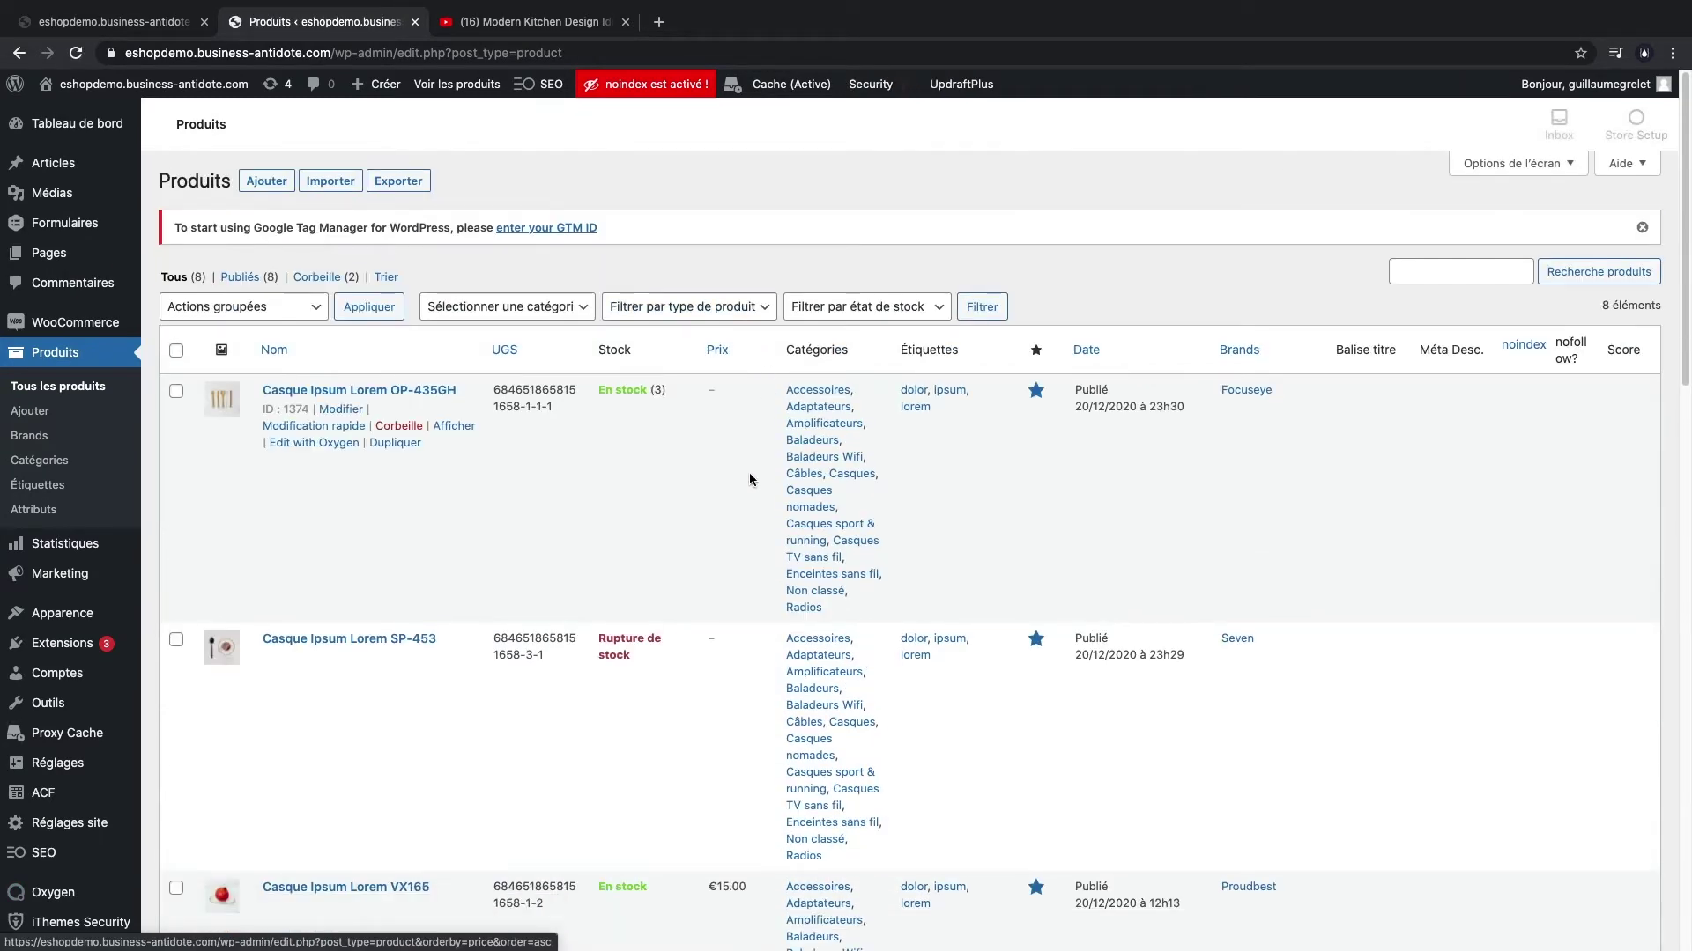
pyautogui.scroll(-5, 749, 472)
pyautogui.scroll(-5, 211, 670)
pyautogui.scroll(10, 233, 625)
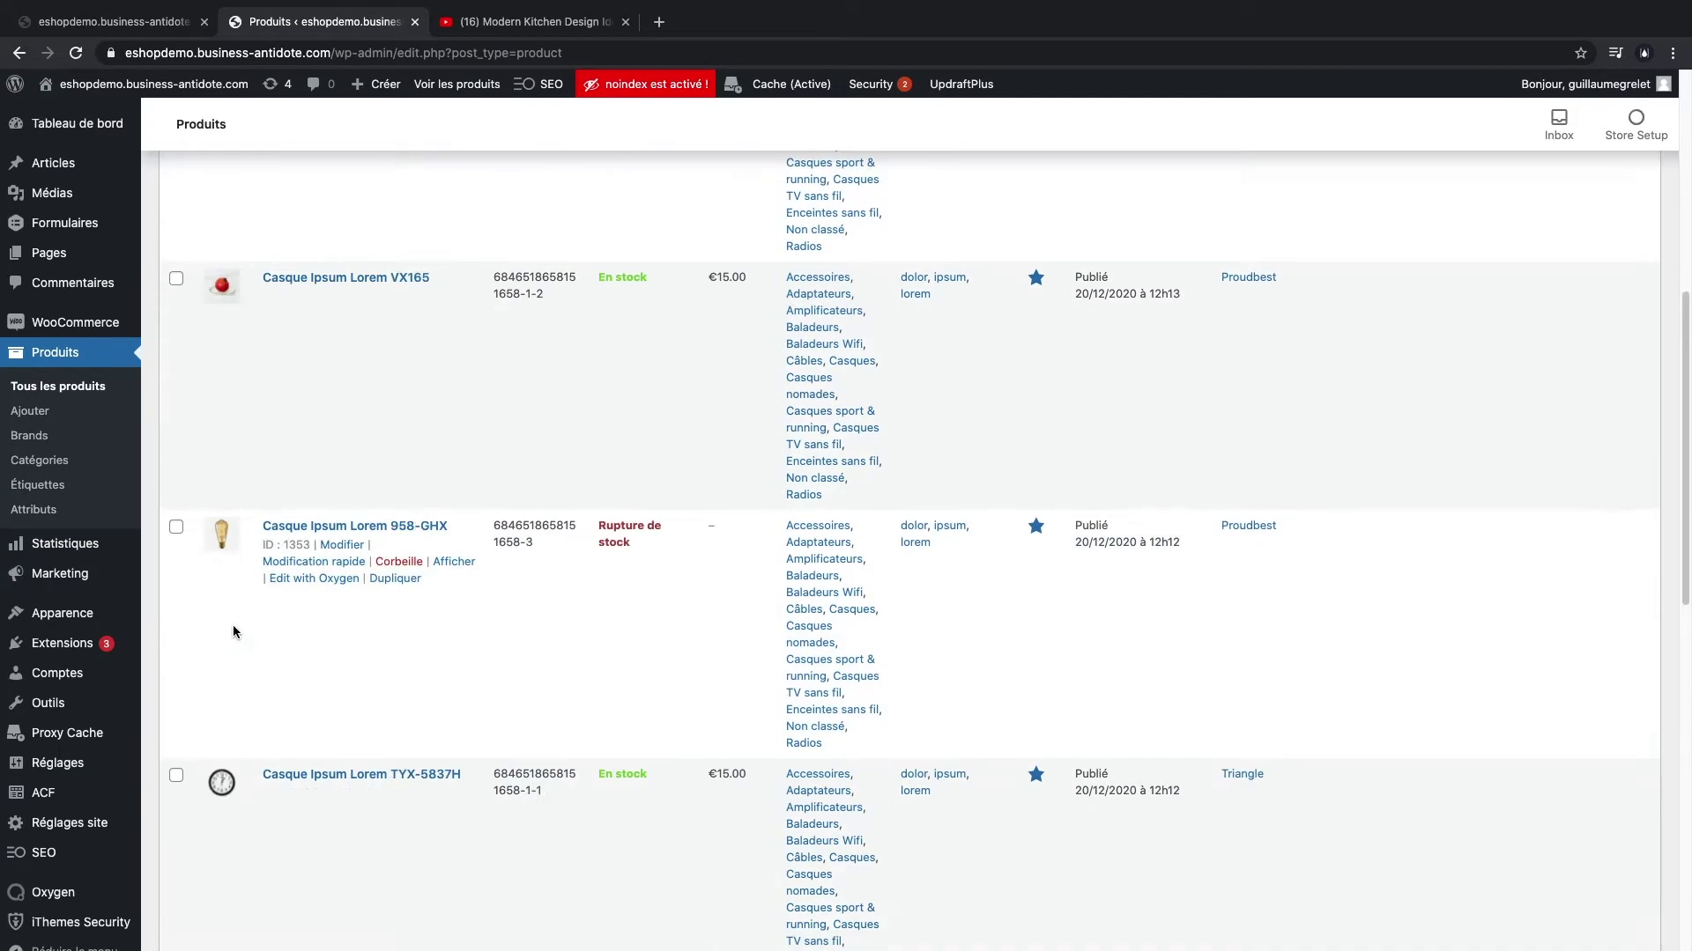
pyautogui.click(129, 24)
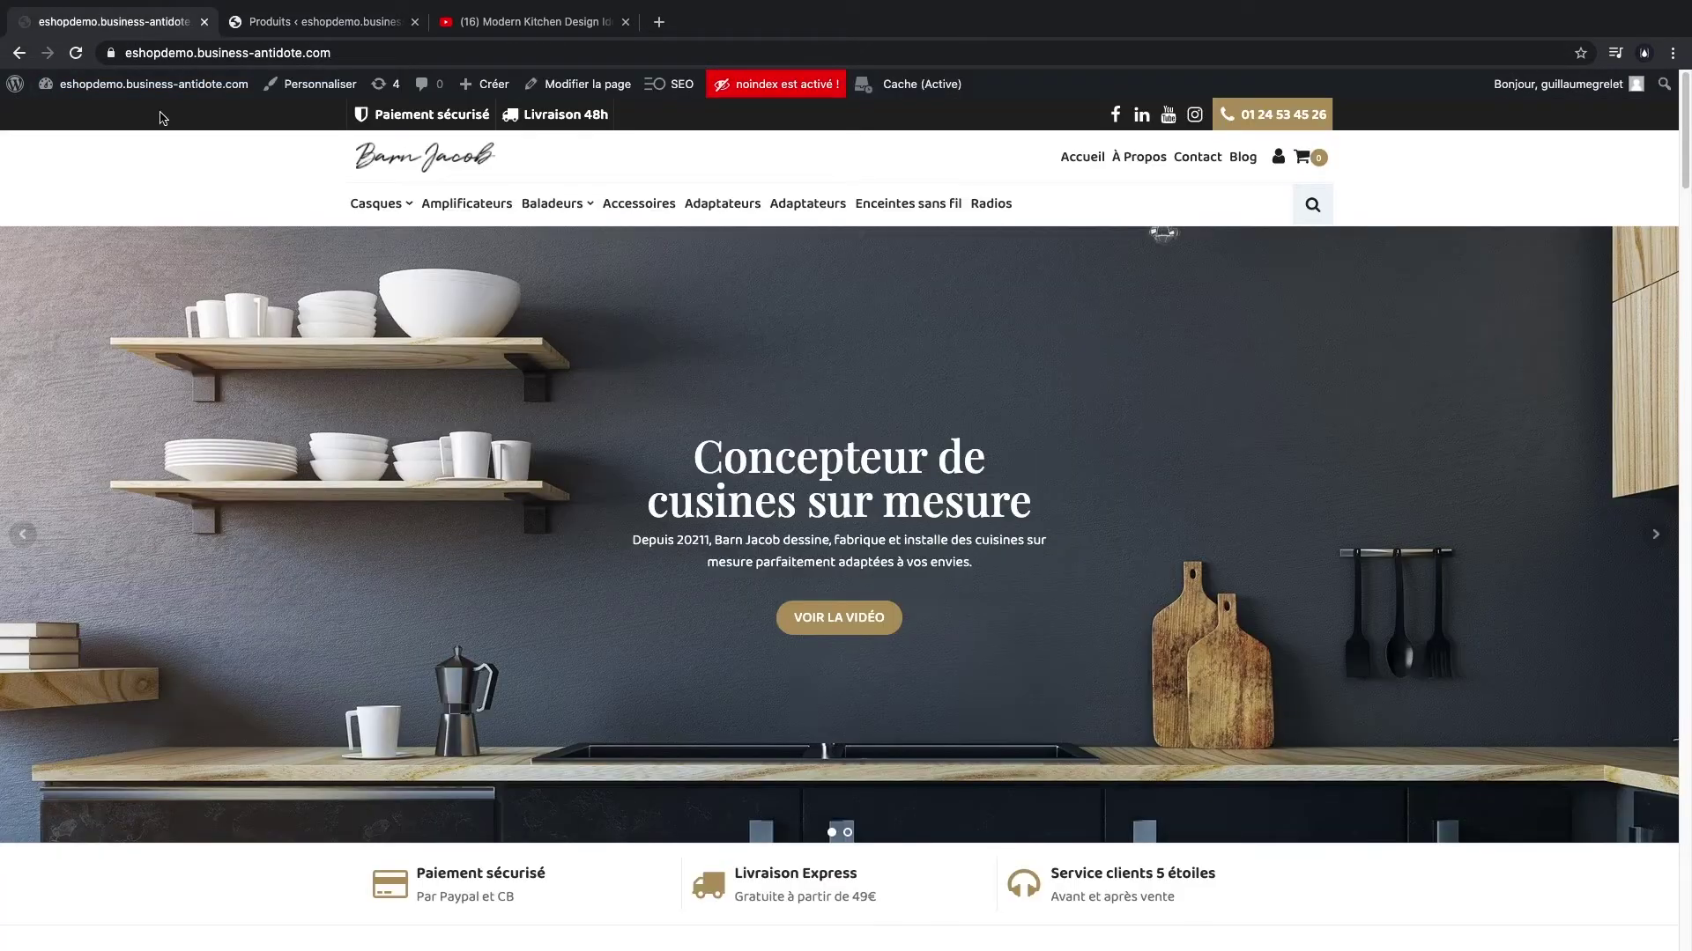
# - Reload and look over the storefront homepage, then bring up the admin Pages list
pyautogui.press('super+r')
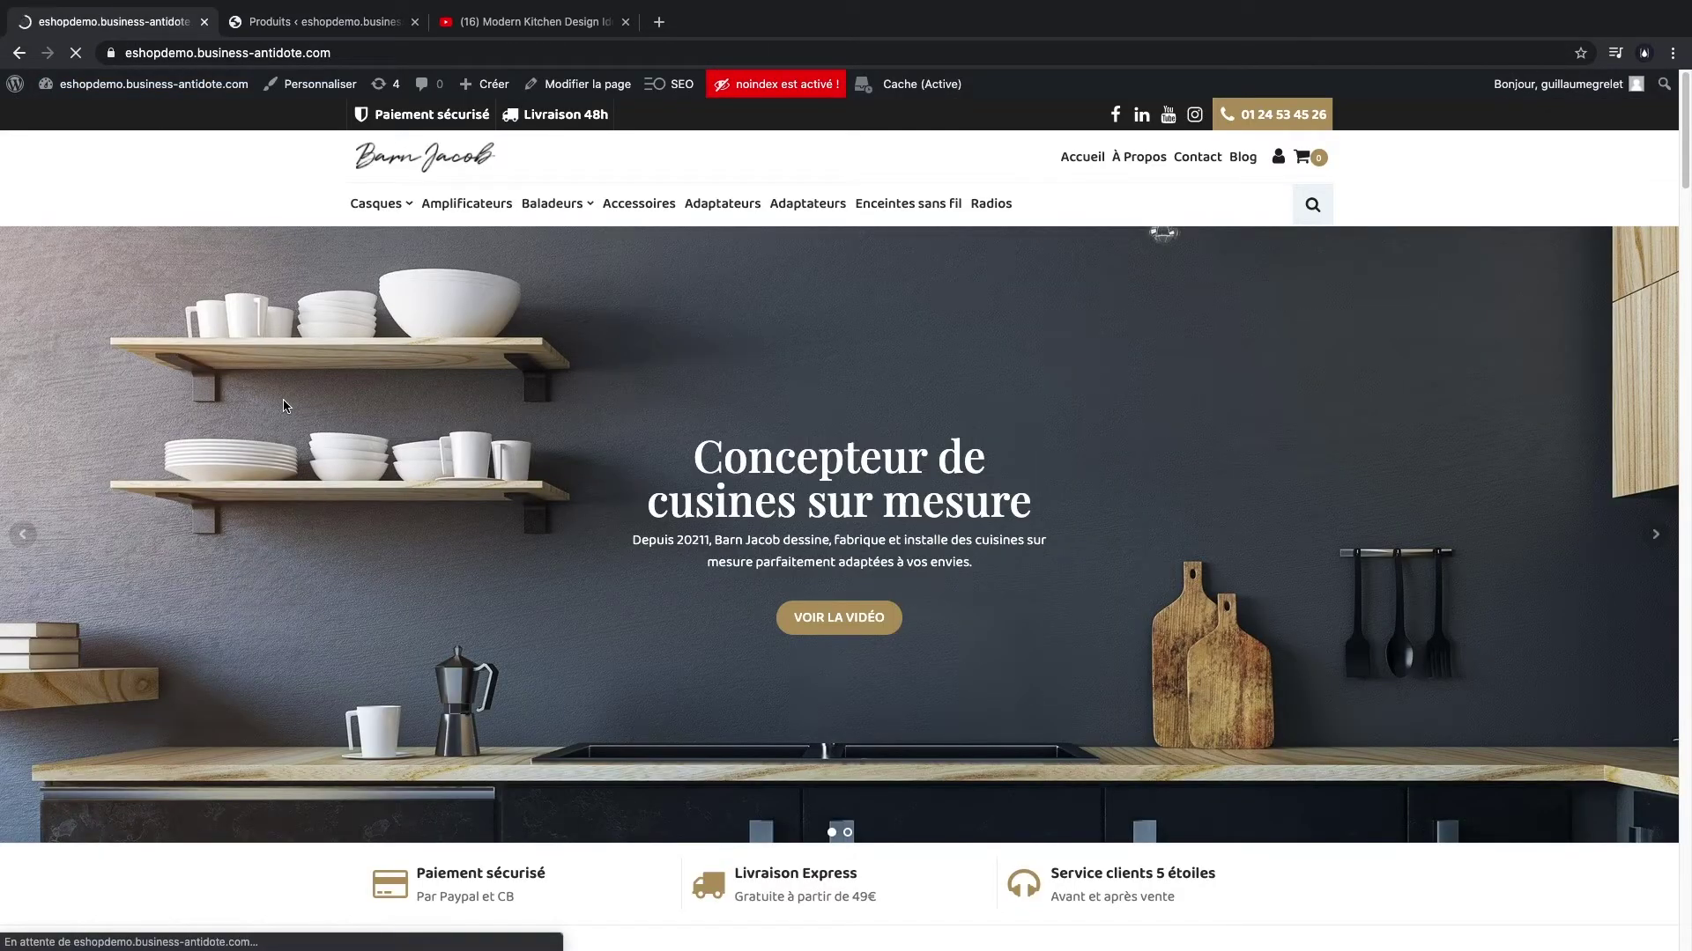
pyautogui.scroll(-9, 284, 417)
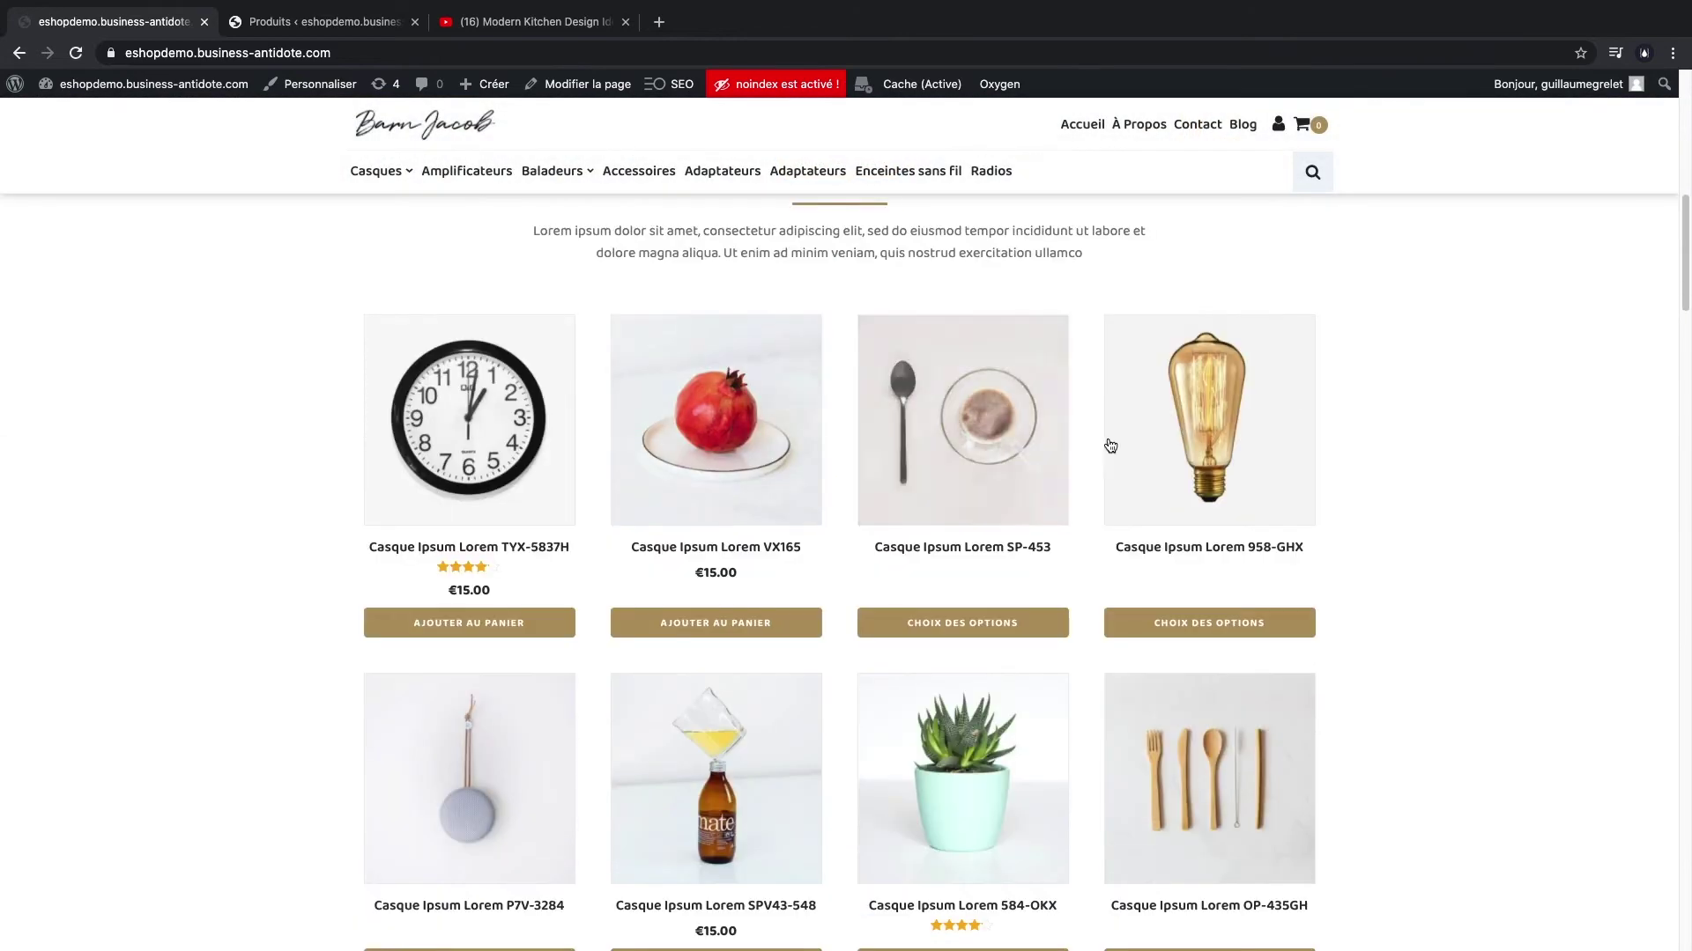
pyautogui.scroll(-3, 1110, 446)
pyautogui.scroll(8, 1189, 505)
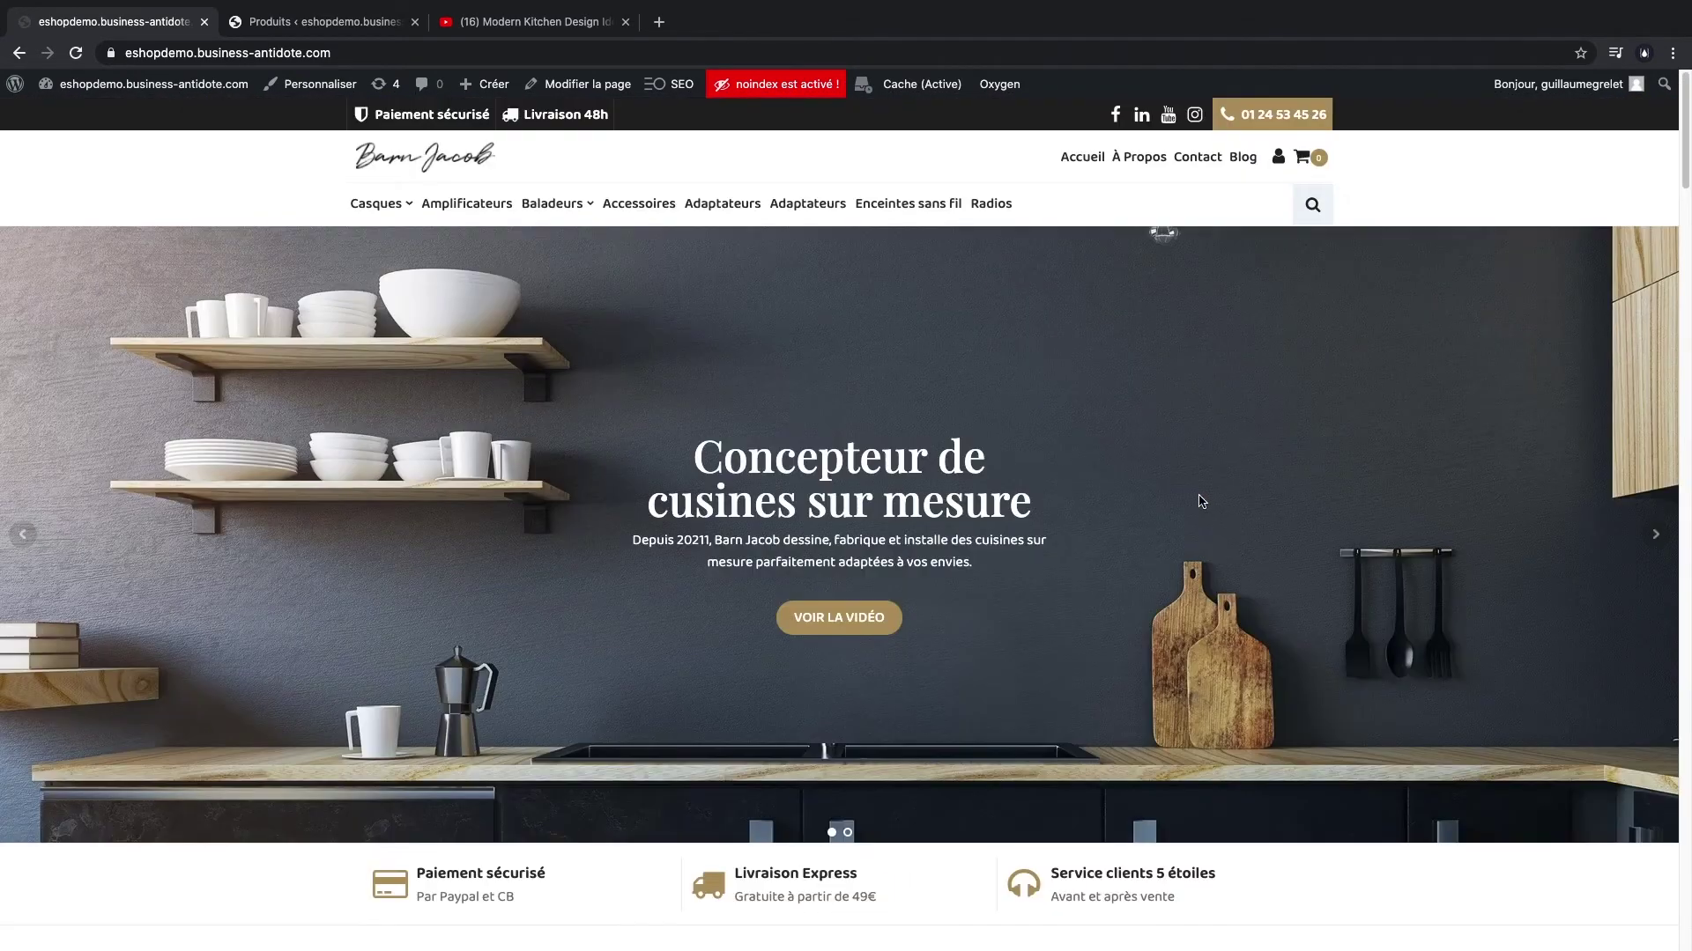
pyautogui.scroll(-8, 599, 599)
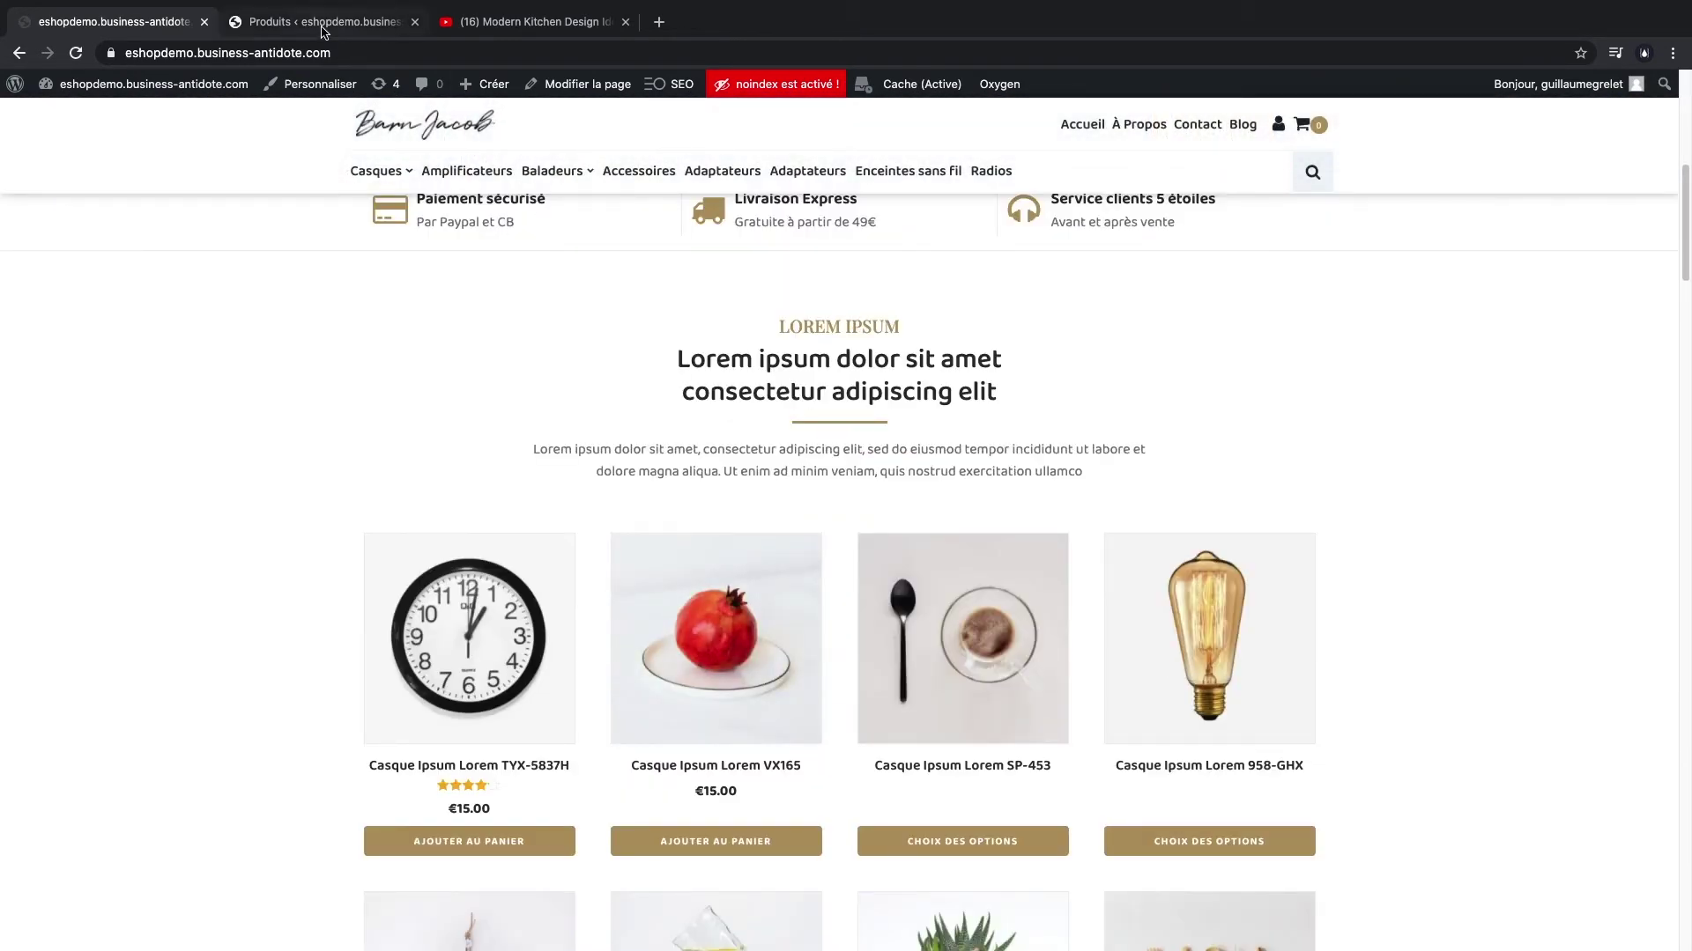
pyautogui.click(323, 27)
pyautogui.click(49, 255)
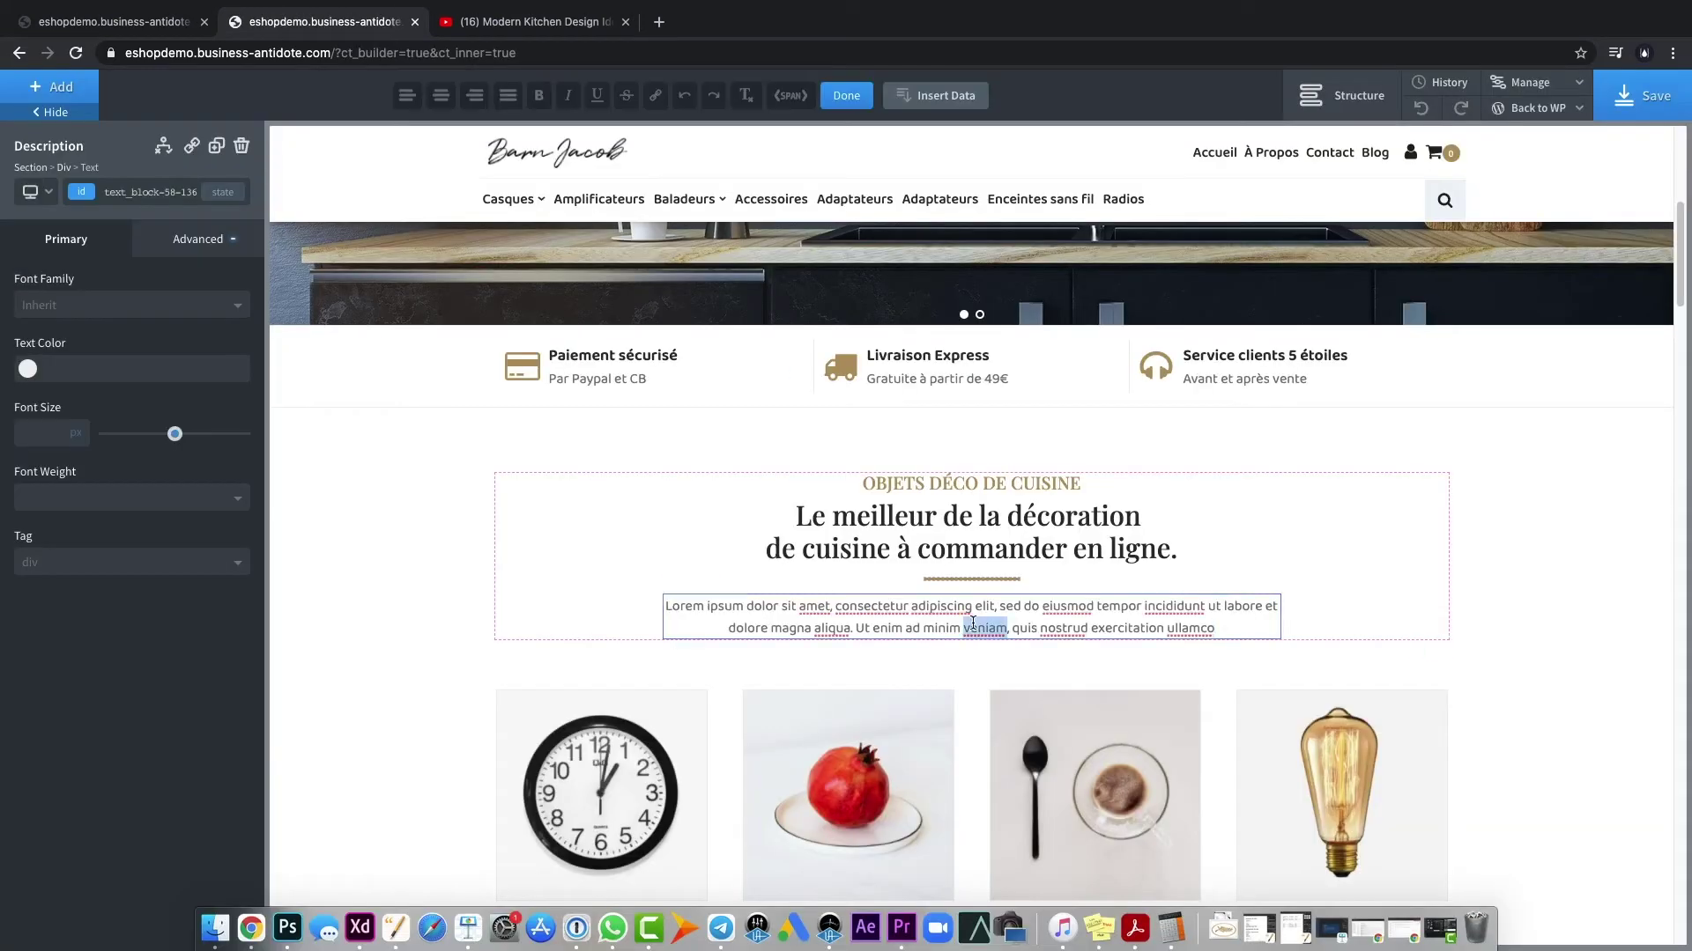
# - Replace the Lorem ipsum intro with the French 'Luminaires, vaisselle, fausses plantes…' sentence and save the page
pyautogui.press('super+a')
pyautogui.write('Luminaires, vaisselle, fausses plantes, stickers ou ustensiles, retrouvez tous les produits pour décorer votre cuisine avec un style qui vous ressemble.')
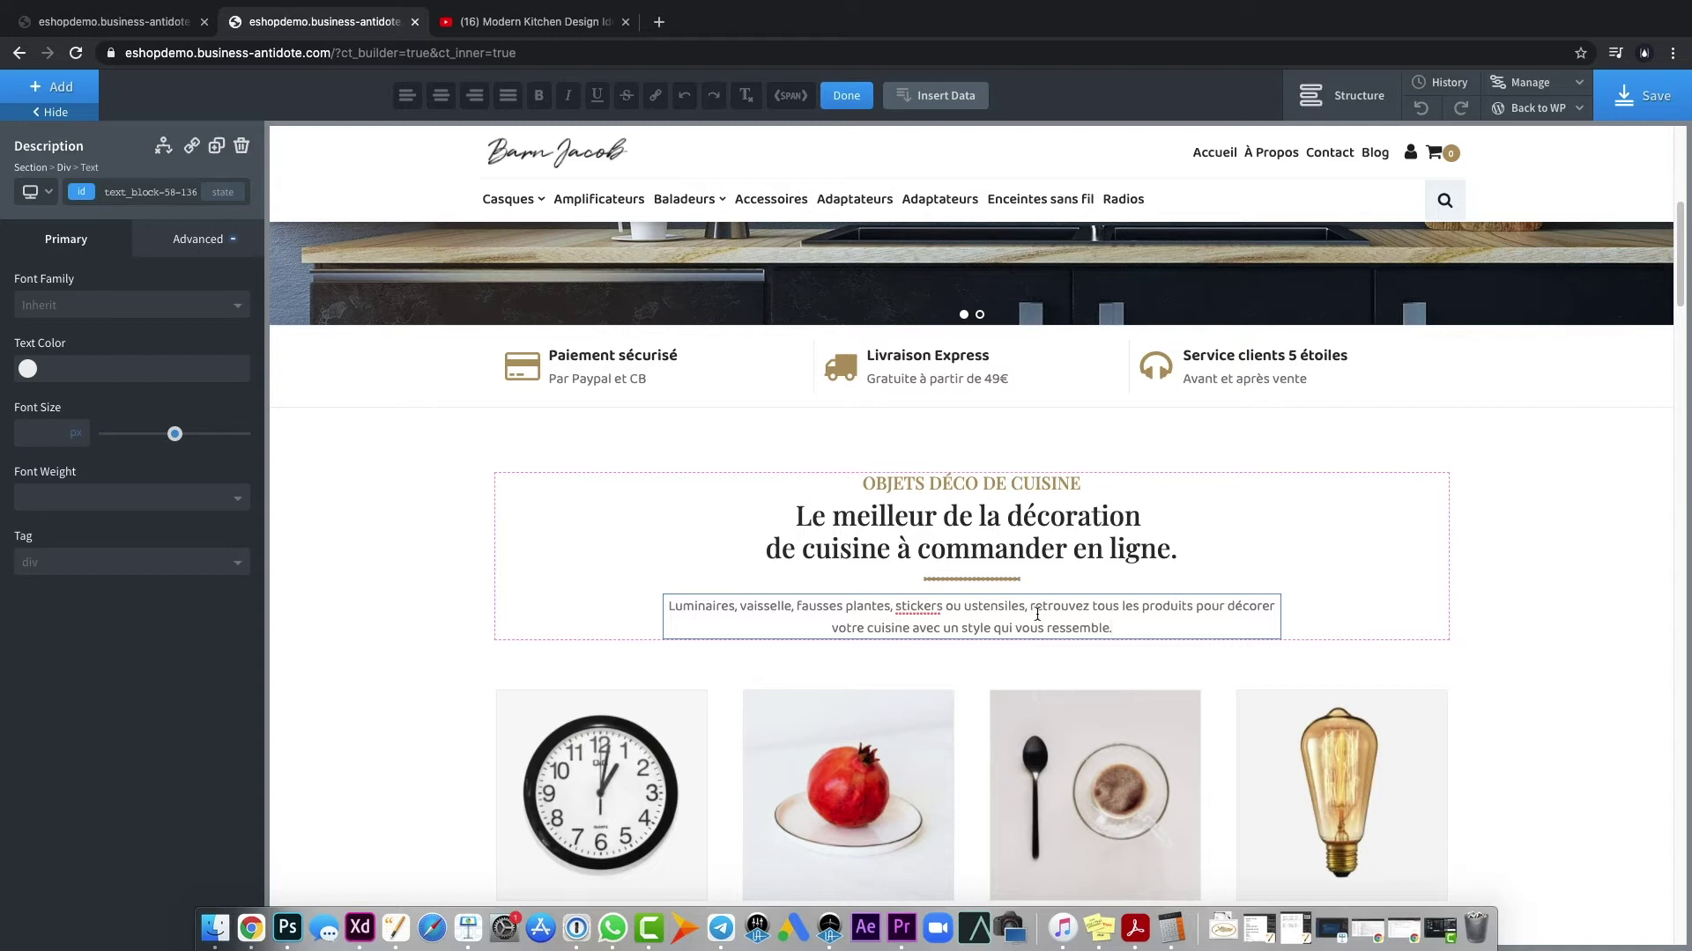
pyautogui.click(448, 574)
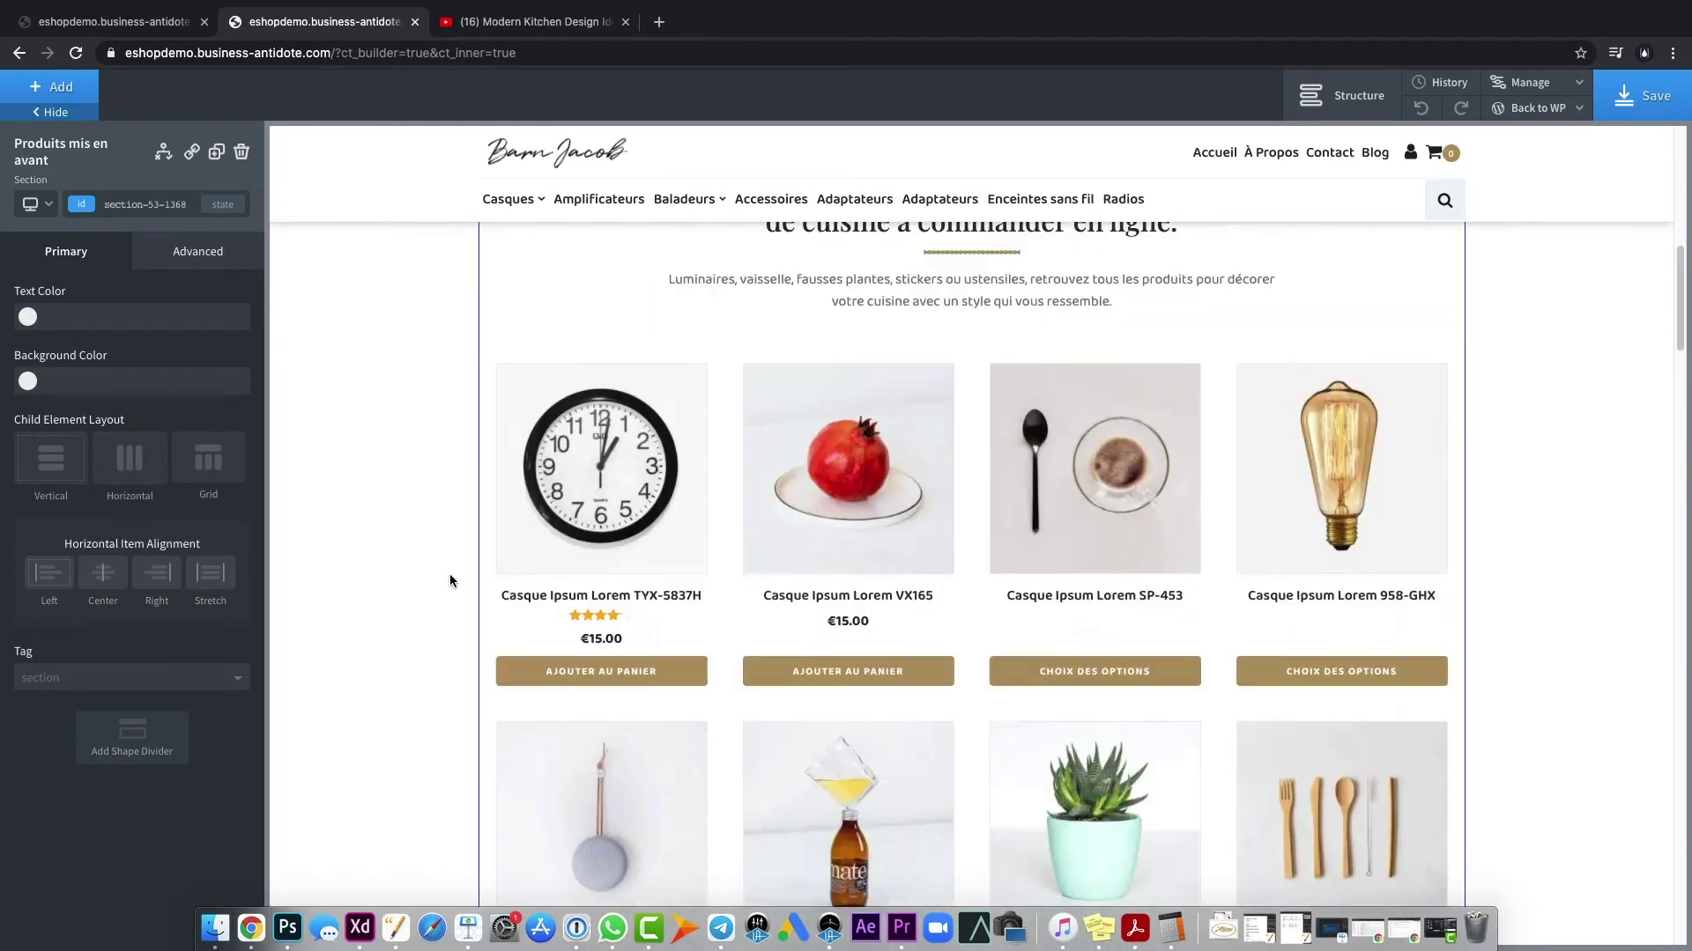
pyautogui.scroll(-5, 706, 593)
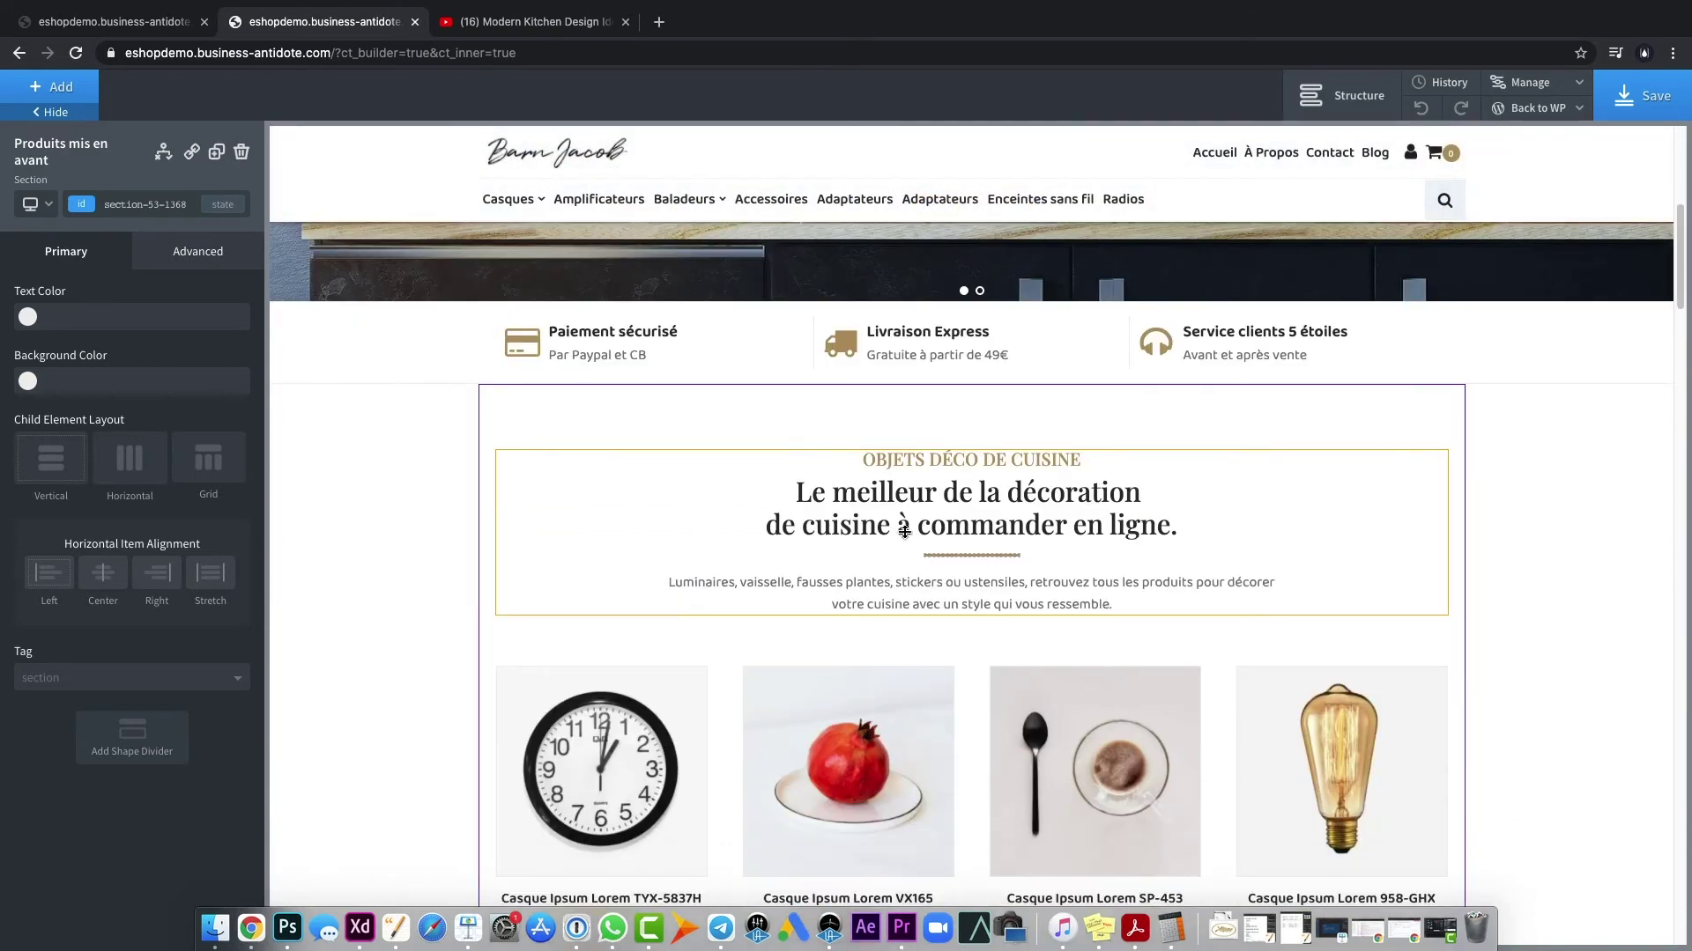
pyautogui.click(1623, 104)
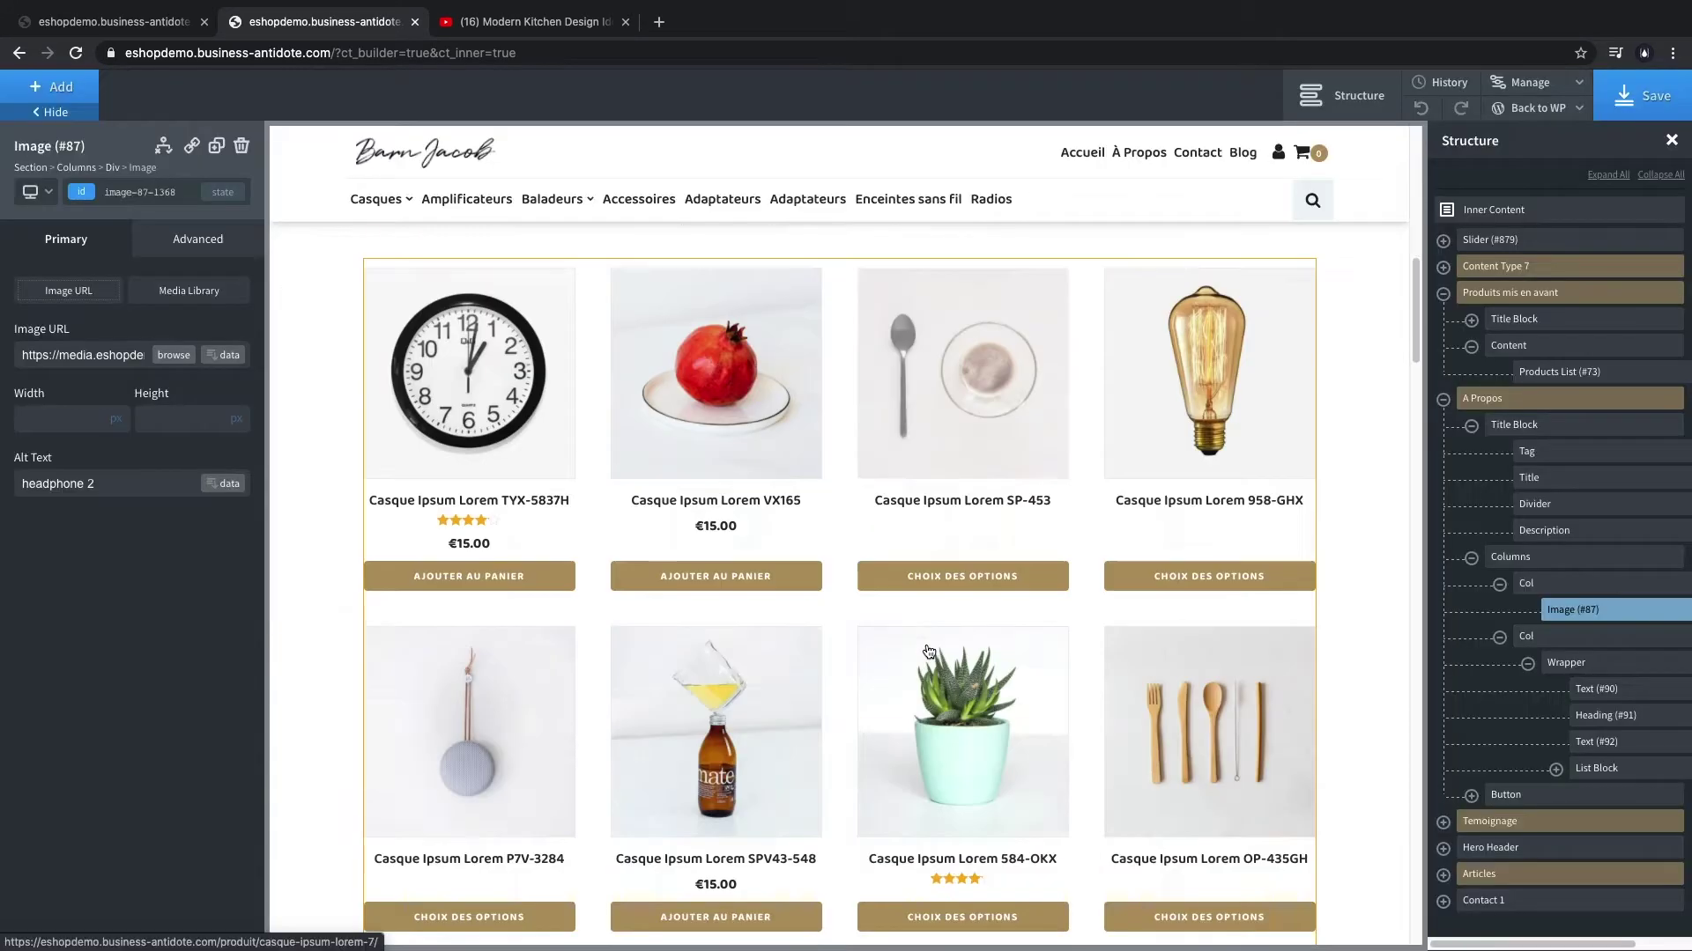
pyautogui.scroll(-8, 881, 441)
# - Retitle the À Propos heading to 'LE design au service de votre confort'
pyautogui.click(854, 340)
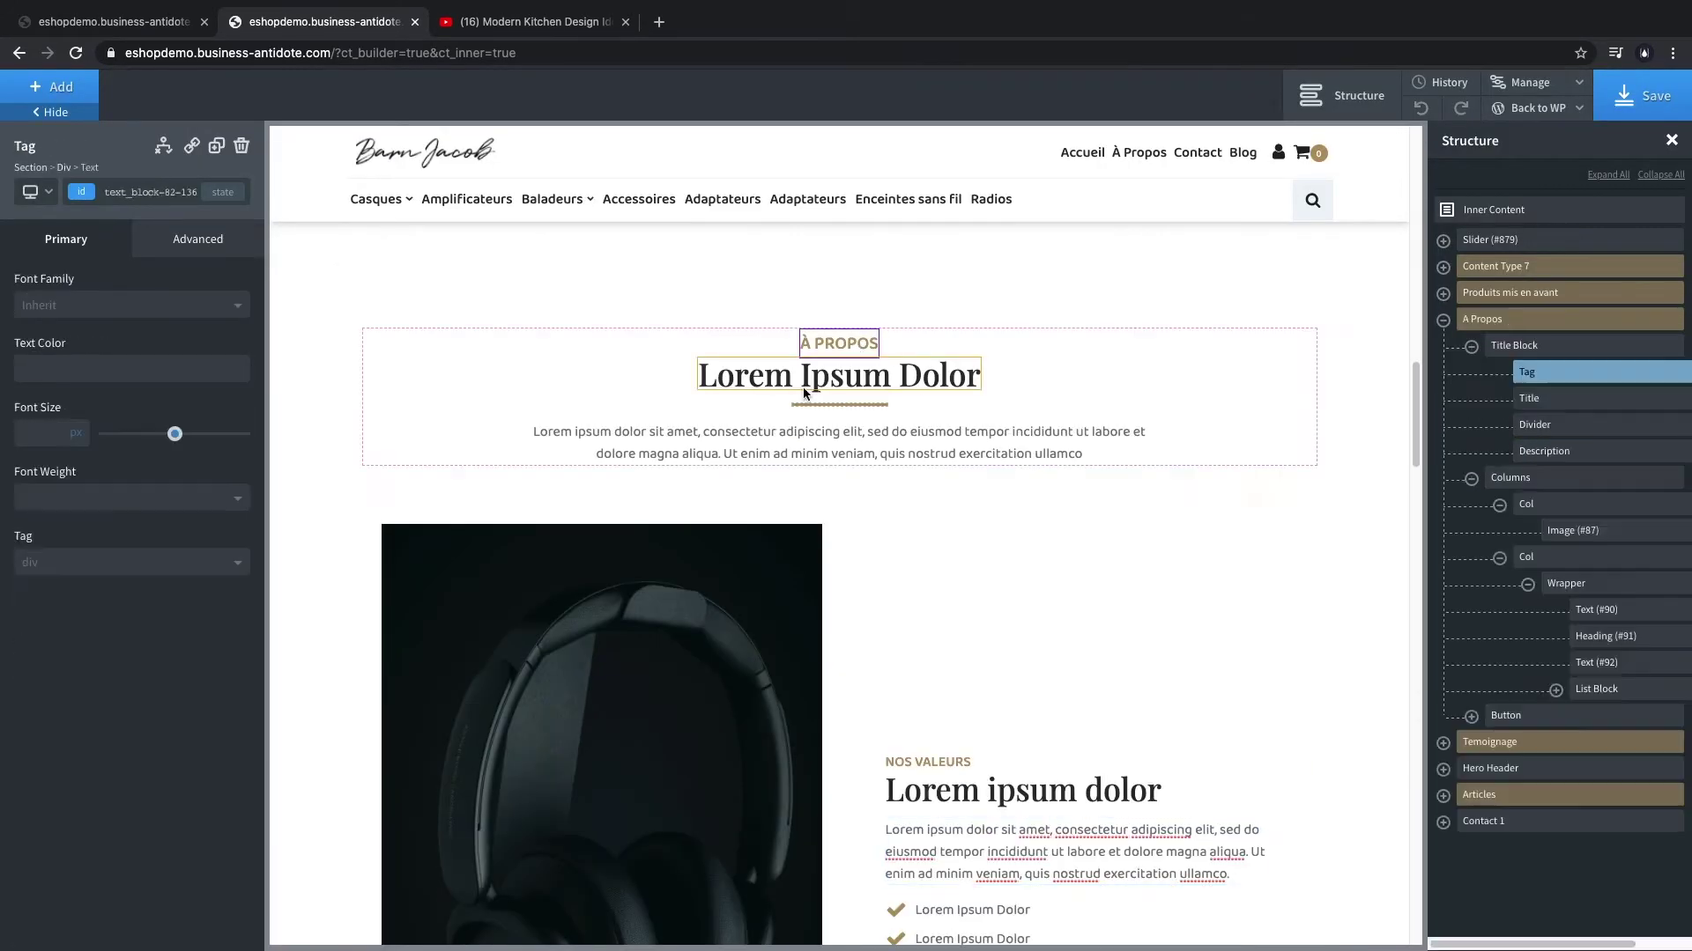
pyautogui.click(806, 386)
pyautogui.doubleClick(859, 379)
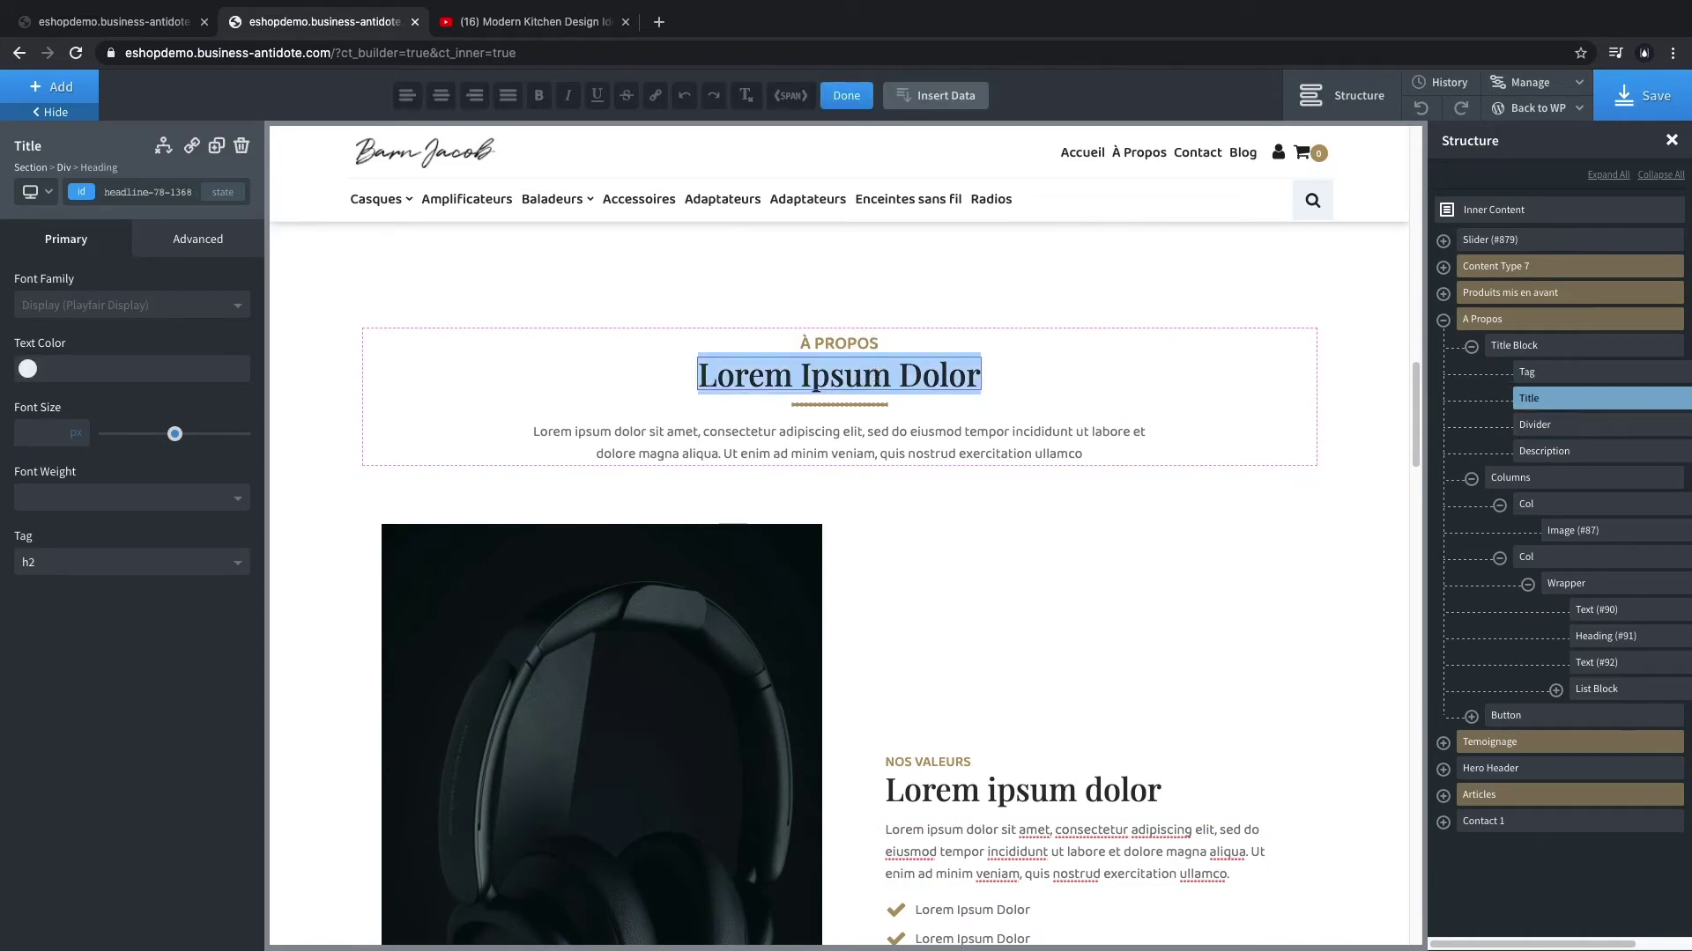
pyautogui.write('LE d')
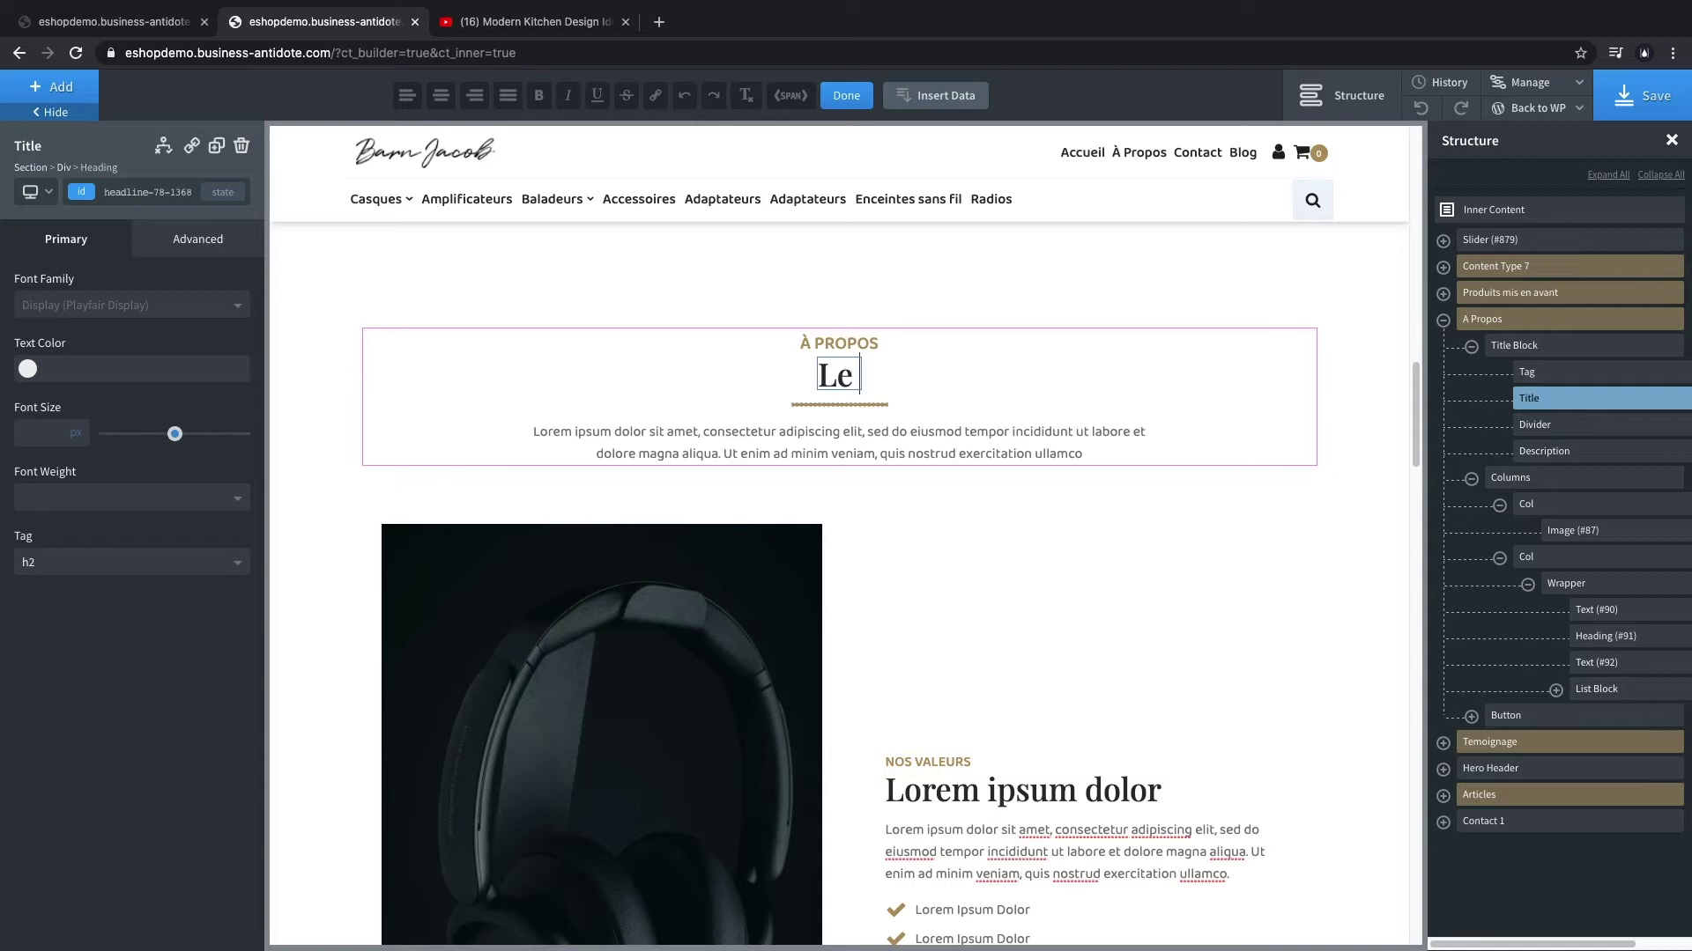
pyautogui.write('esign au se')
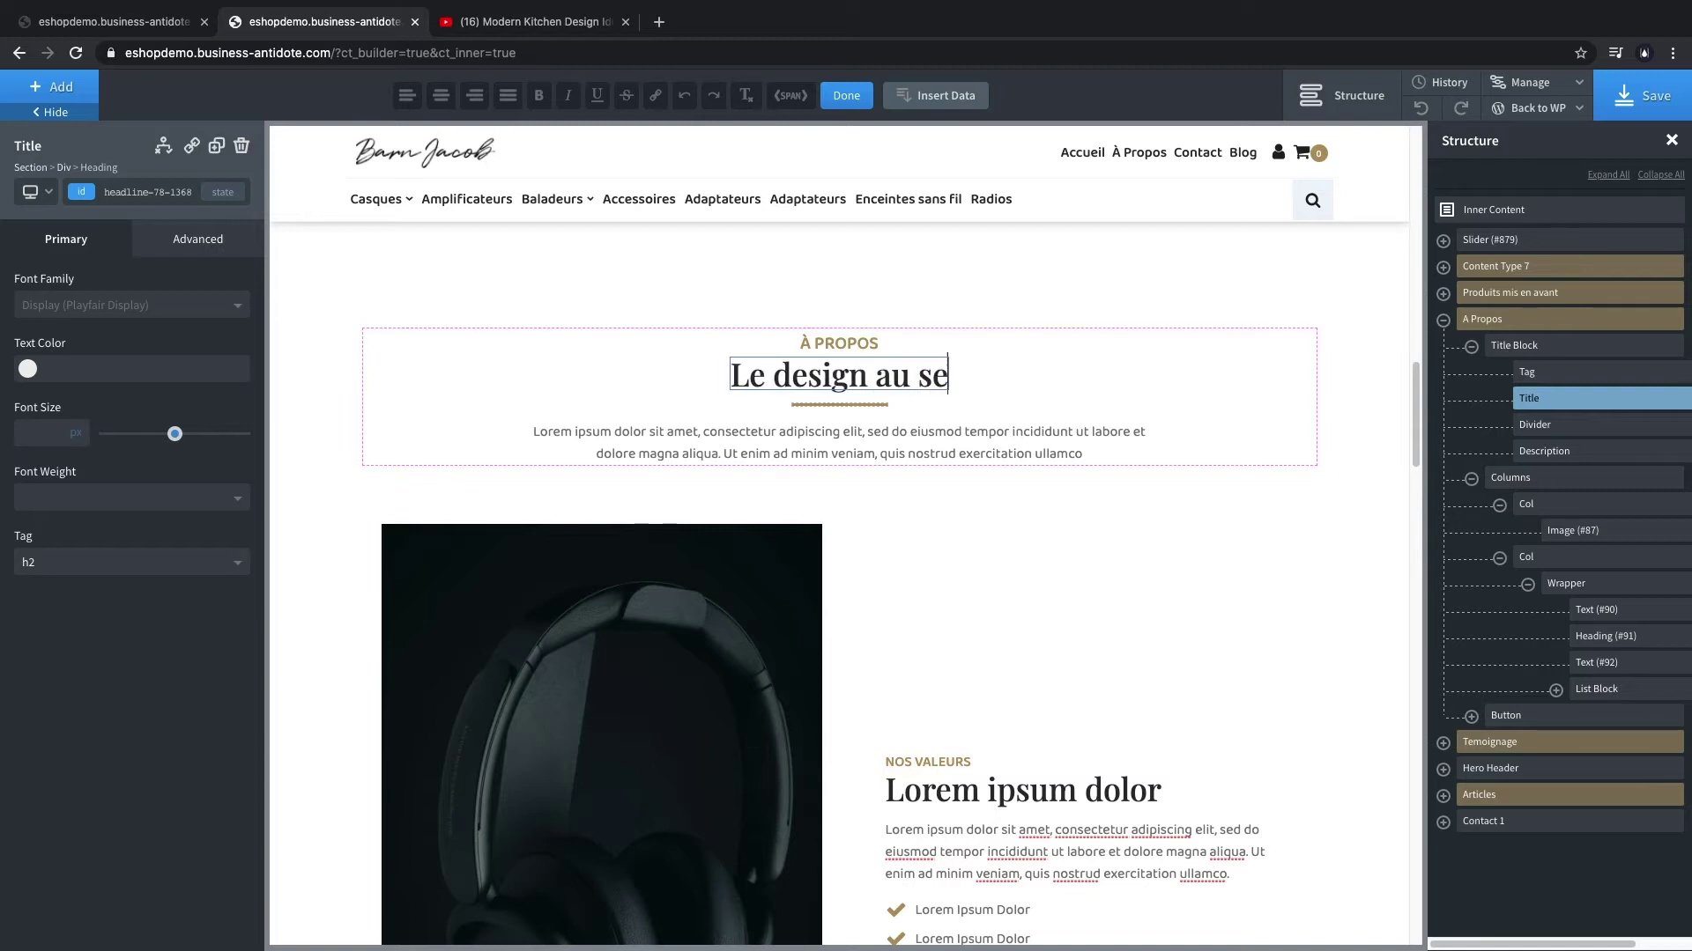
pyautogui.write('rvice de votre confort')
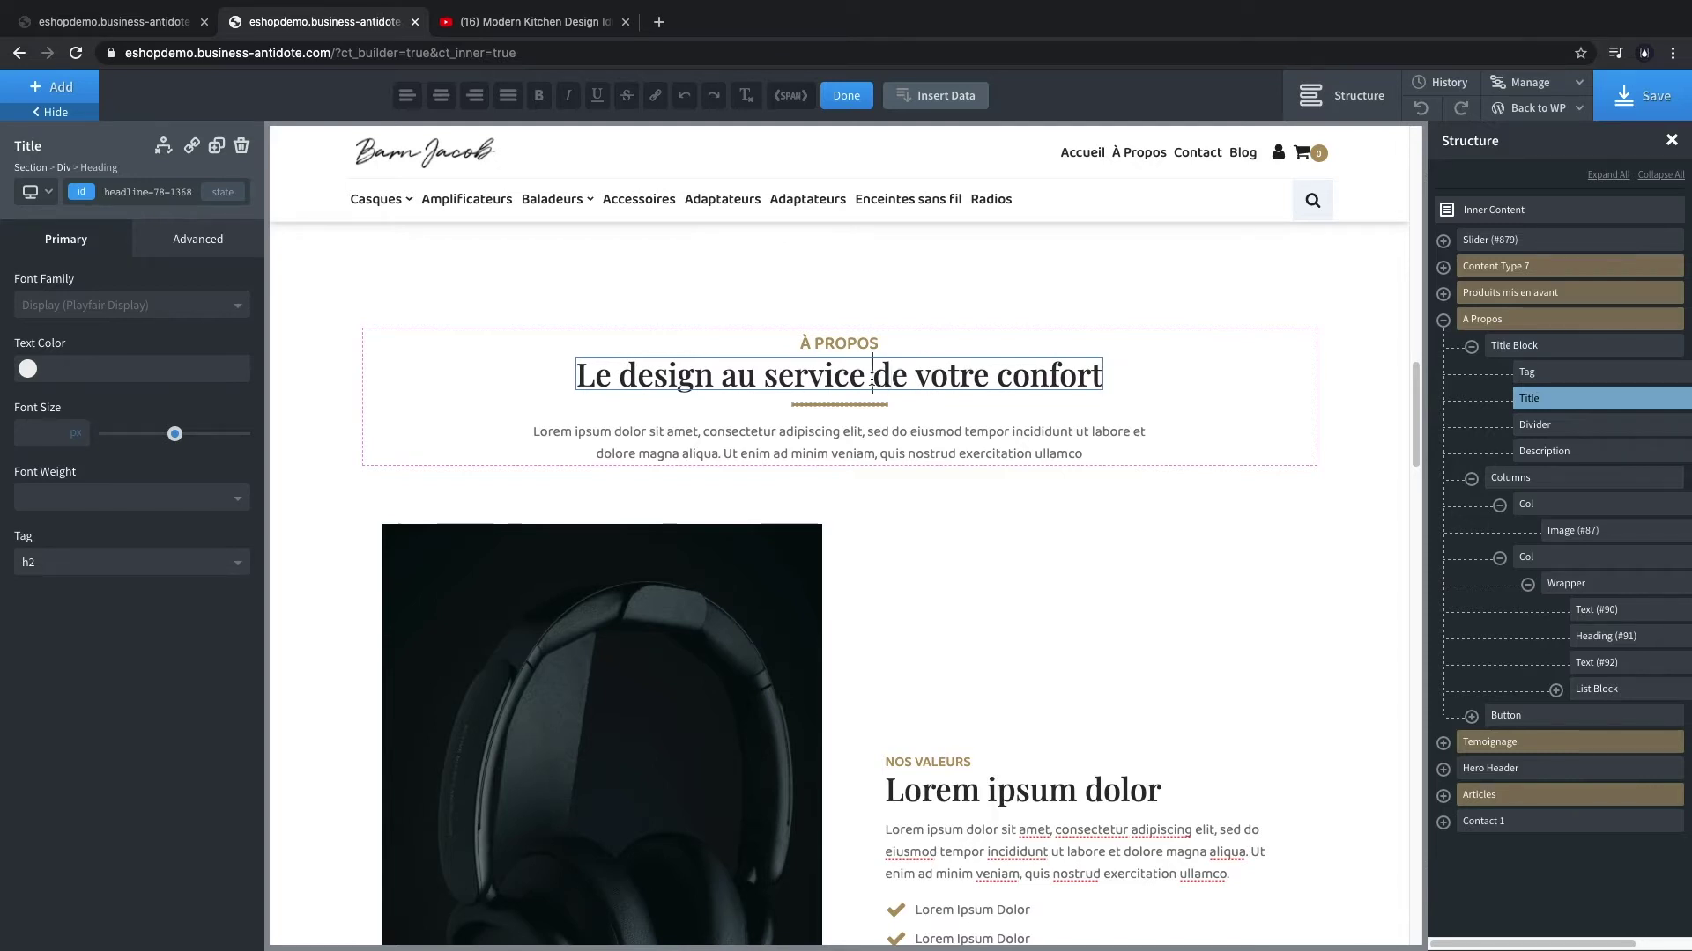
# - Paste the new Barn Jacob description and replace the headphones image with the designer portrait
pyautogui.click(842, 480)
pyautogui.write('Depuis 2011, Barn Jacob dessine, fabrique et installe des cuisines sur mesure parfaitement adaptées à vos envies.')
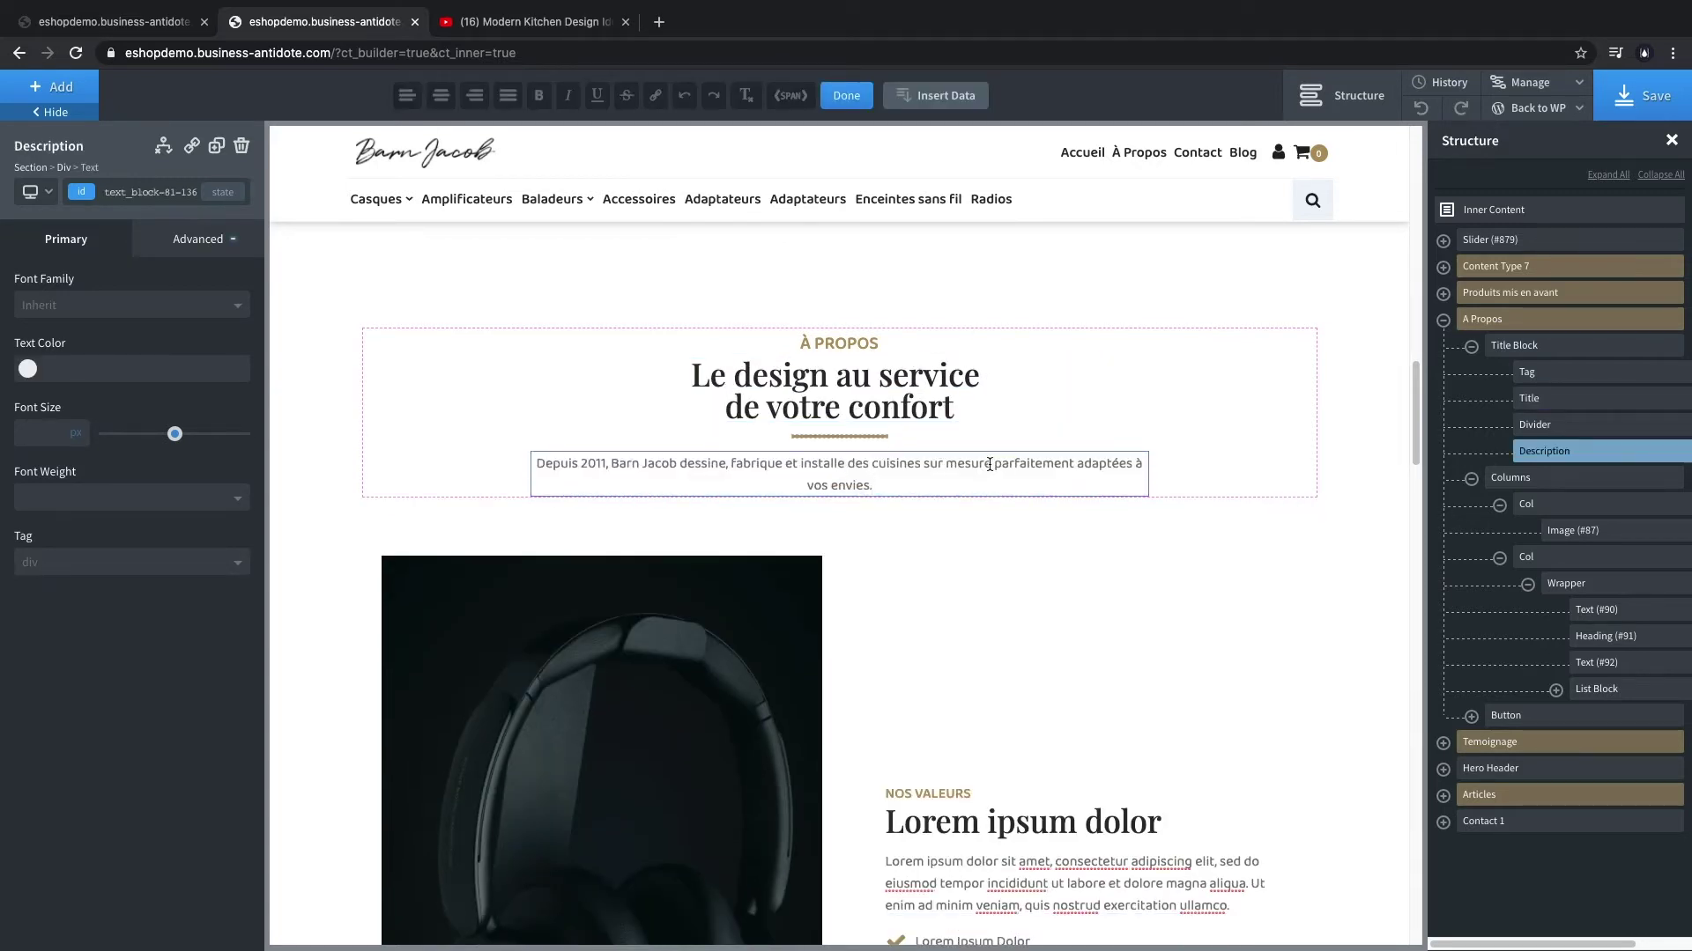
pyautogui.scroll(-5, 1025, 542)
pyautogui.doubleClick(613, 608)
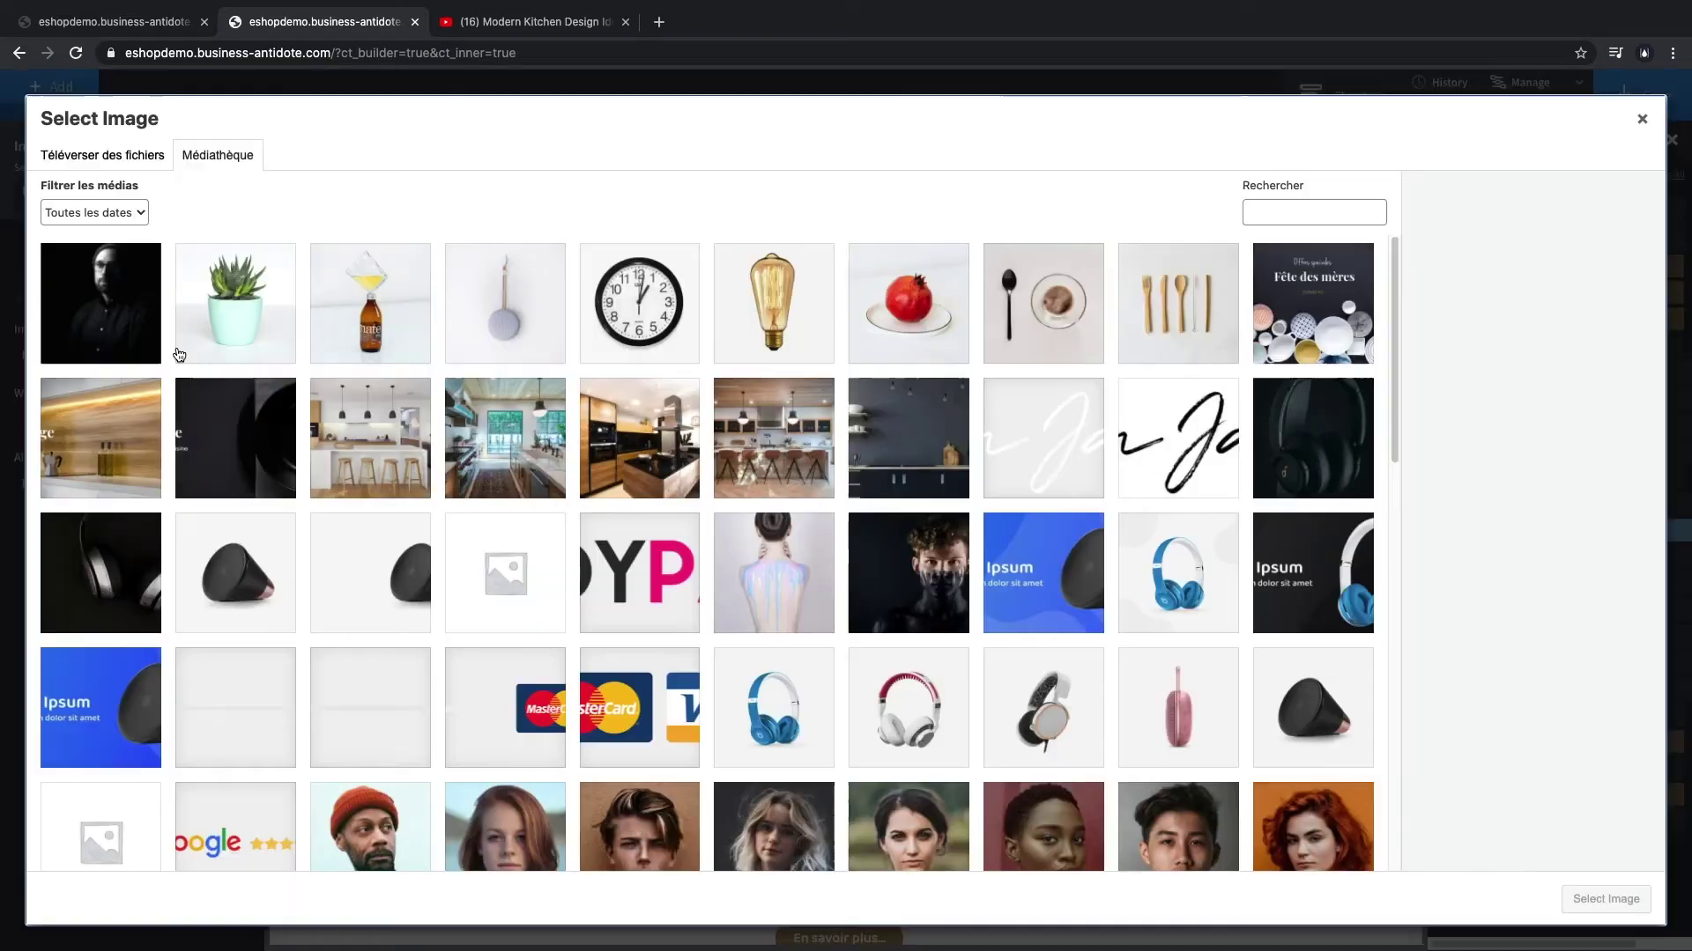
pyautogui.click(1605, 899)
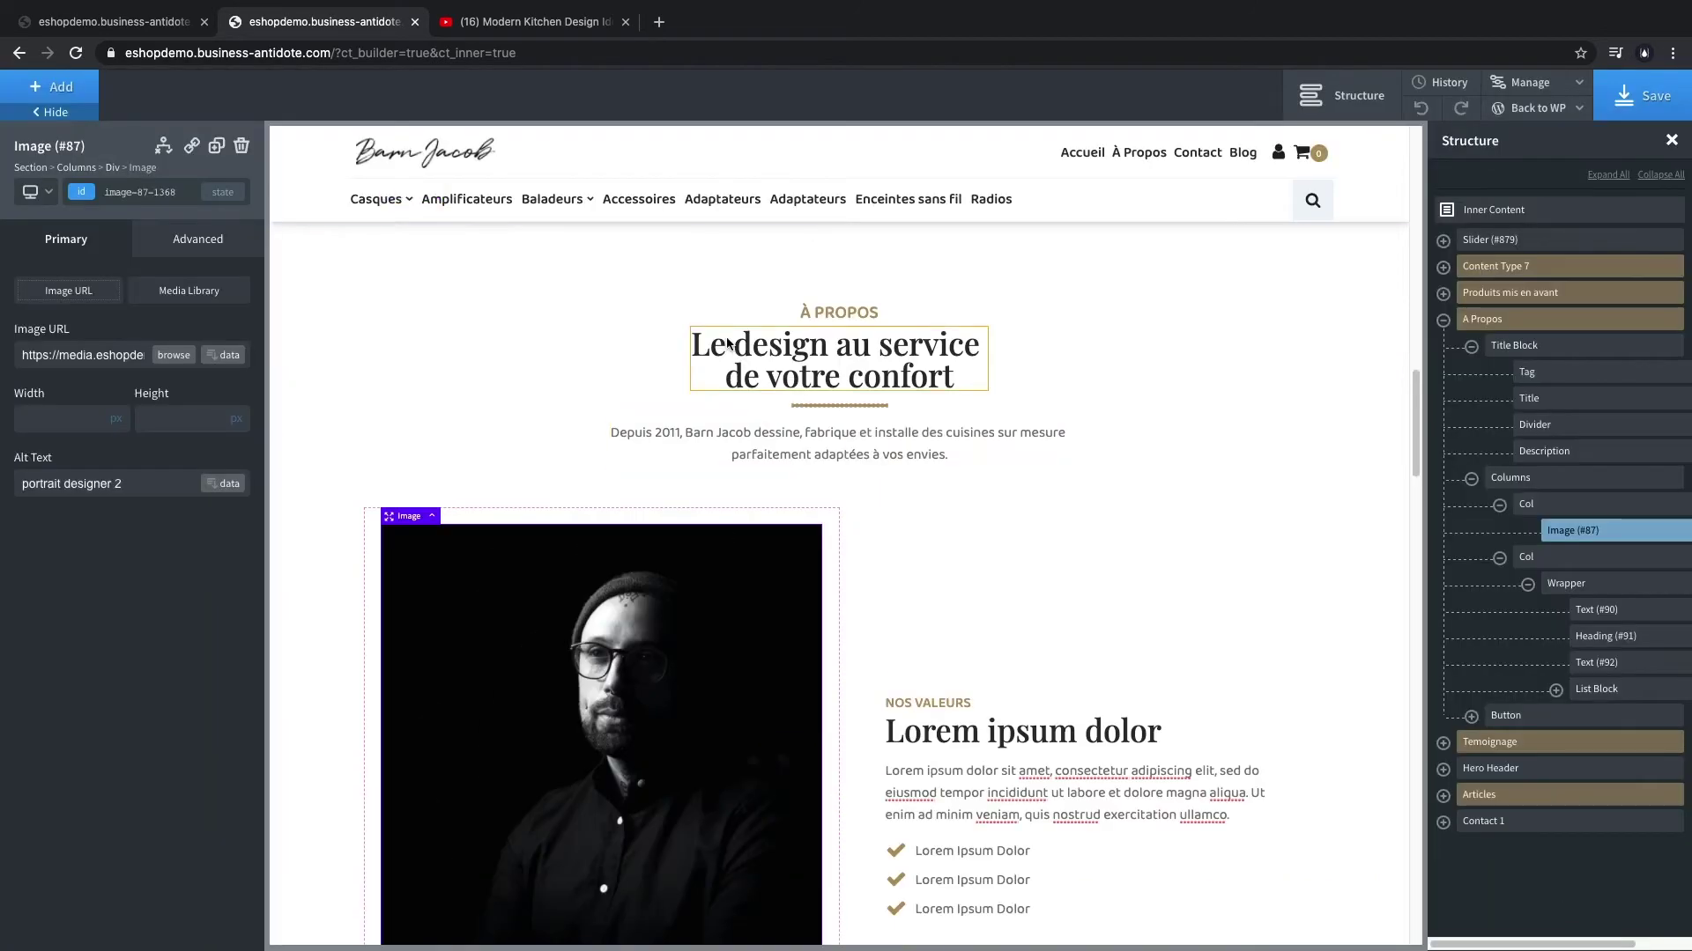
pyautogui.scroll(-1, 951, 724)
# - Replace the NOS VALEURS label, the heading below it and its paragraph with French copy
pyautogui.doubleClick(917, 577)
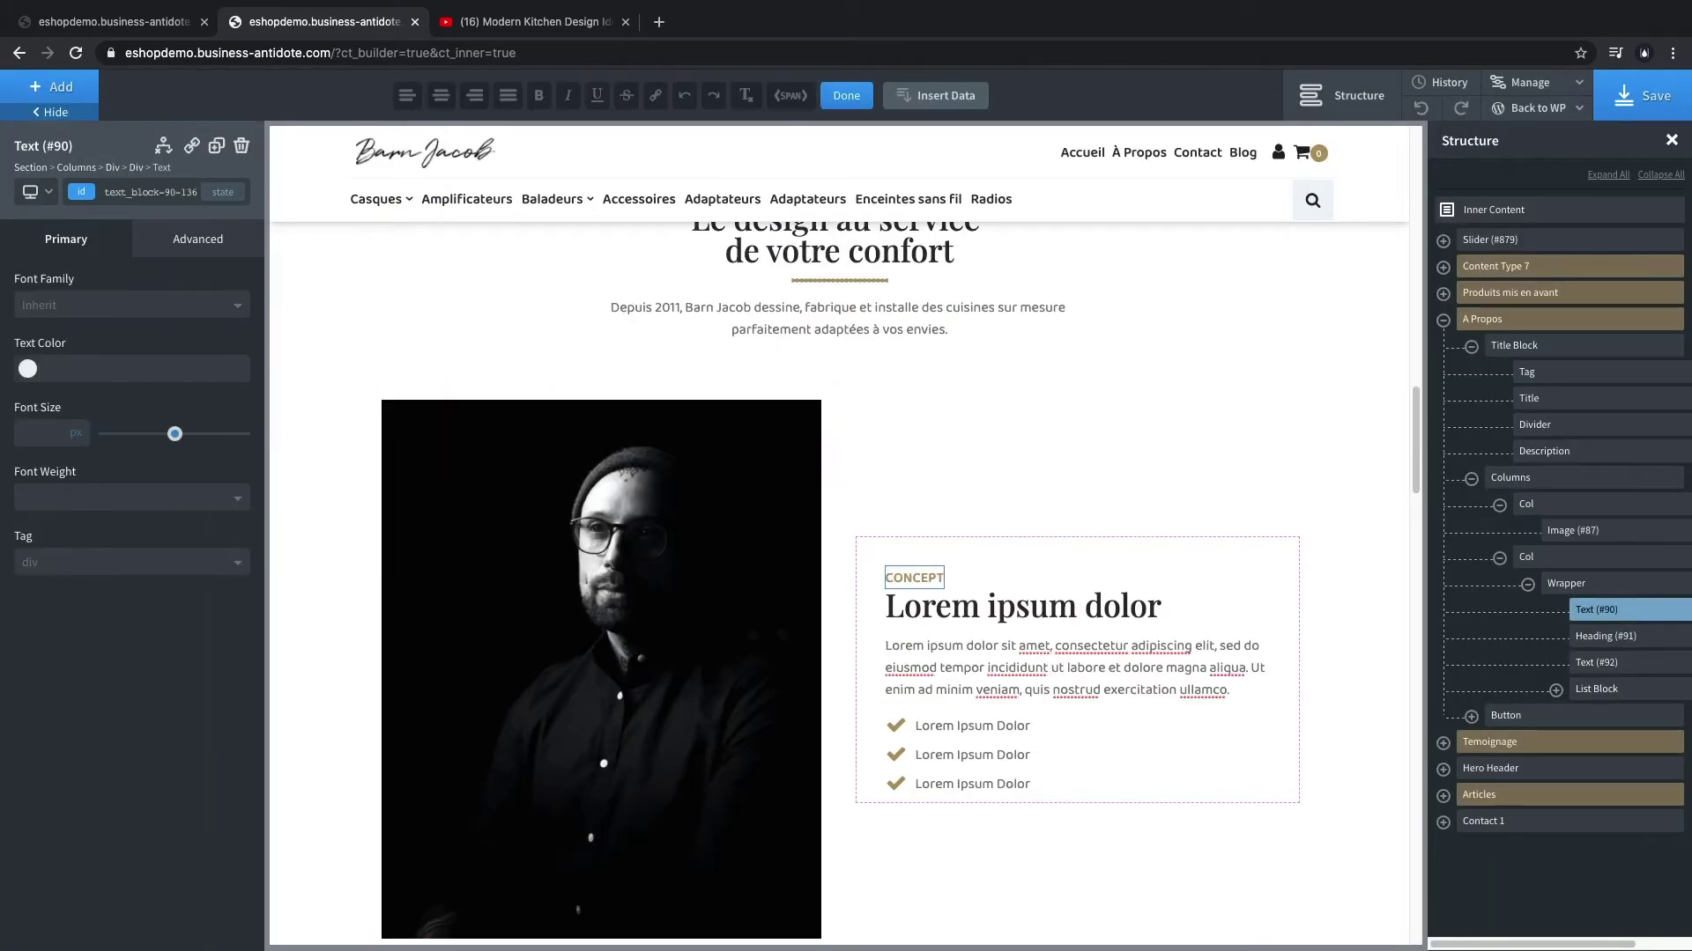
pyautogui.click(936, 609)
pyautogui.doubleClick(936, 610)
pyautogui.hotkey('ctrl', 'a')
pyautogui.write('Le style Barn Jacob à portée de clic')
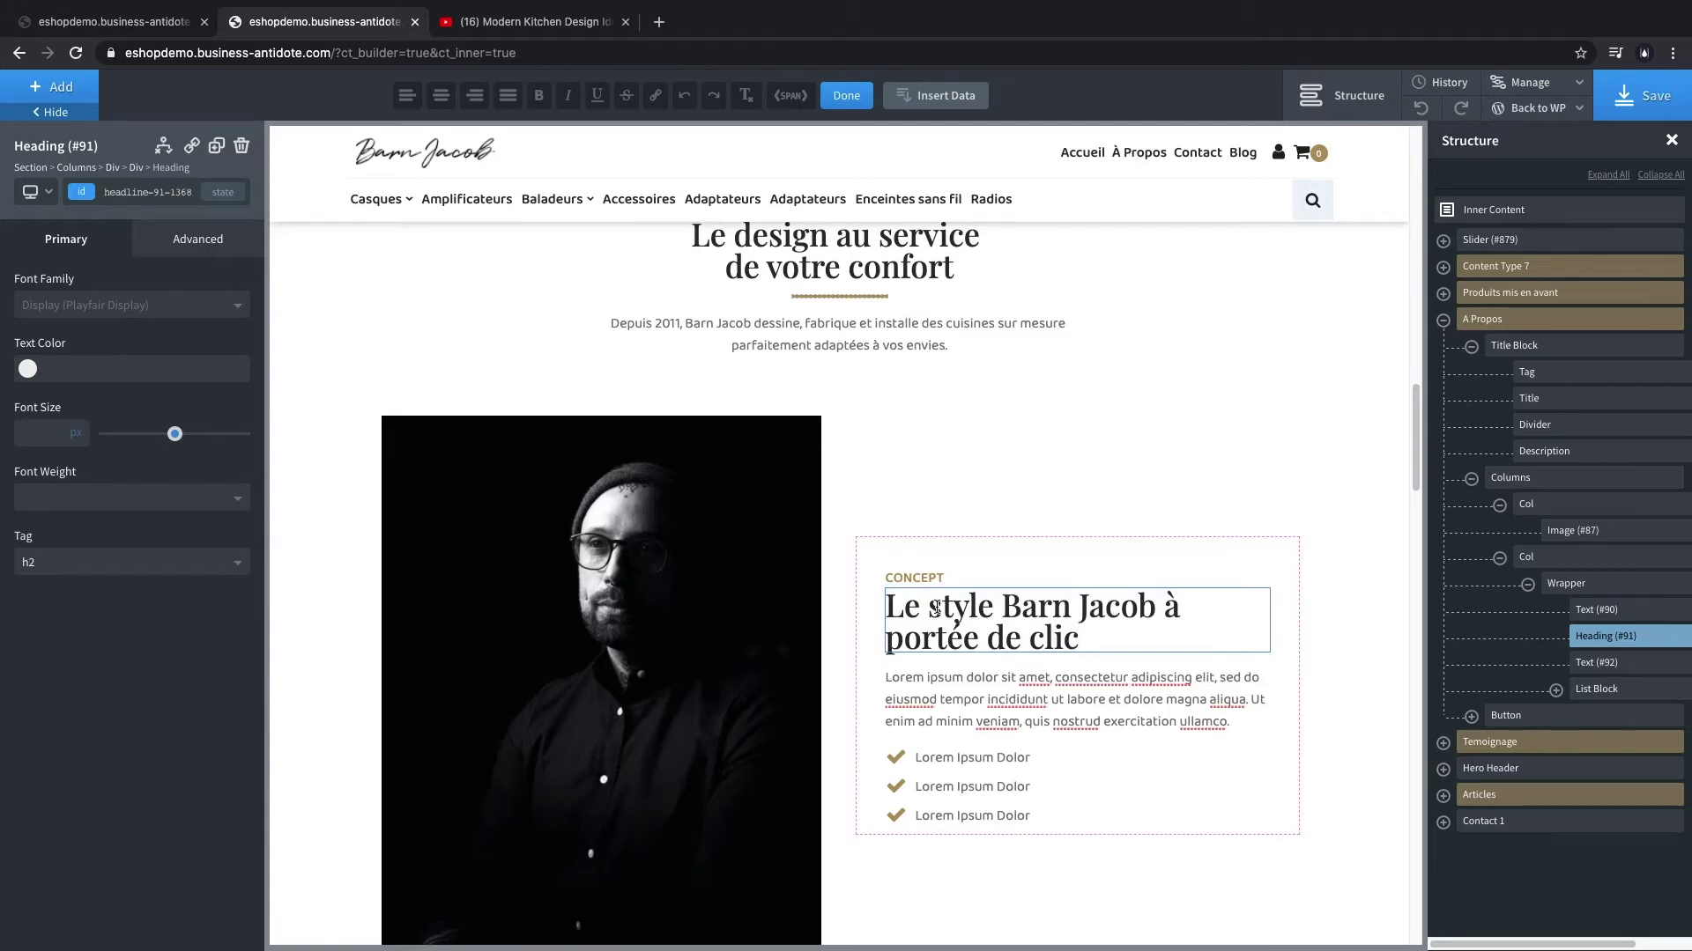
pyautogui.click(1058, 701)
pyautogui.doubleClick(1057, 700)
pyautogui.hotkey('ctrl', 'a')
pyautogui.write('Décorez votre cuisine avec une sélection de produits validé par Barn Jacob et offrez-vous une déco haut de gamme sans contraintes de coûts. Nos produits répondent à des critères de qualité stricts :')
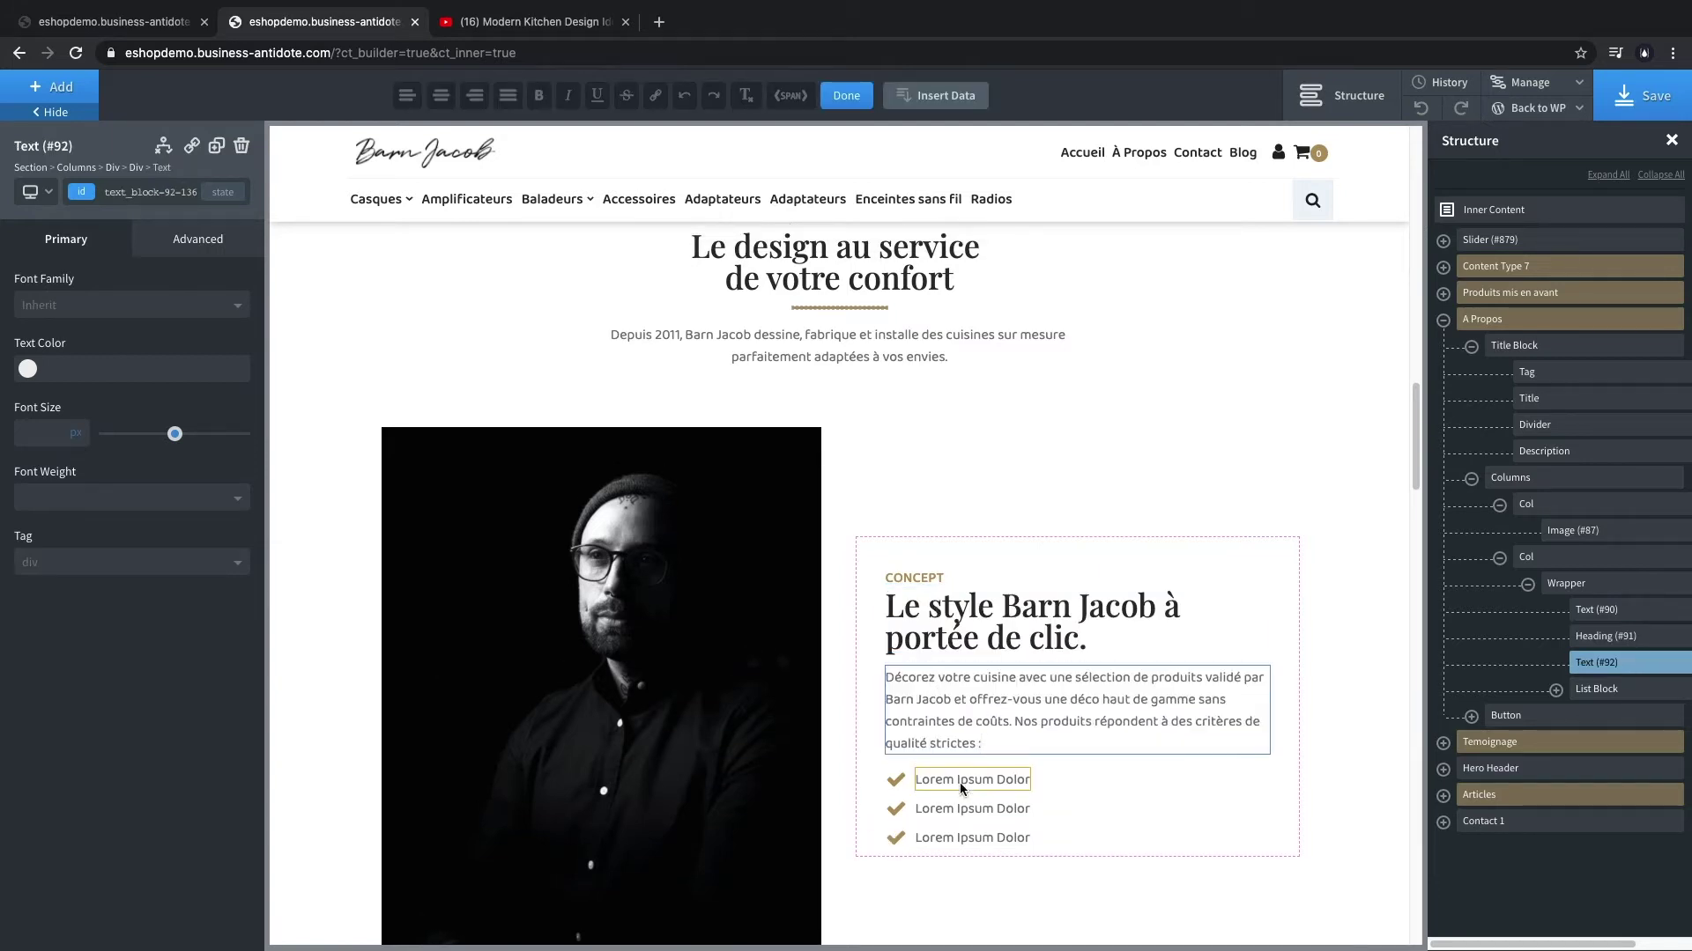
# - Rewrite the checklist as Fabrication Française, Matériaux de luxe and Garantis à vie
pyautogui.click(960, 780)
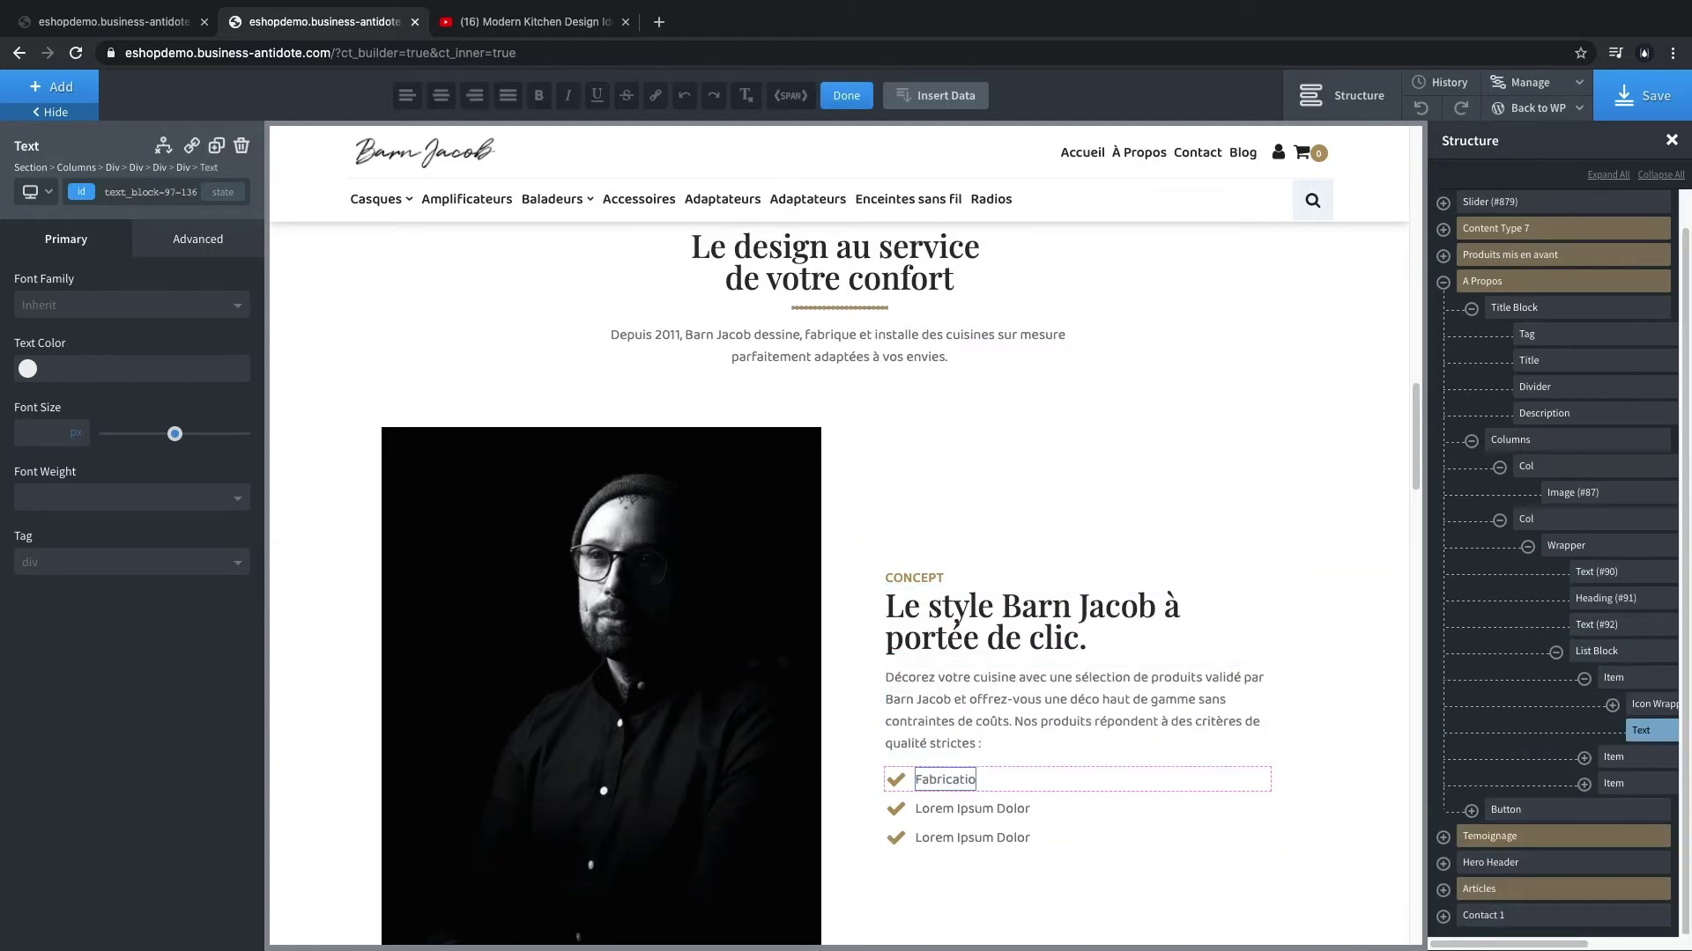
pyautogui.doubleClick(969, 809)
pyautogui.hotkey('ctrl', 'a')
pyautogui.write('Matérieu')
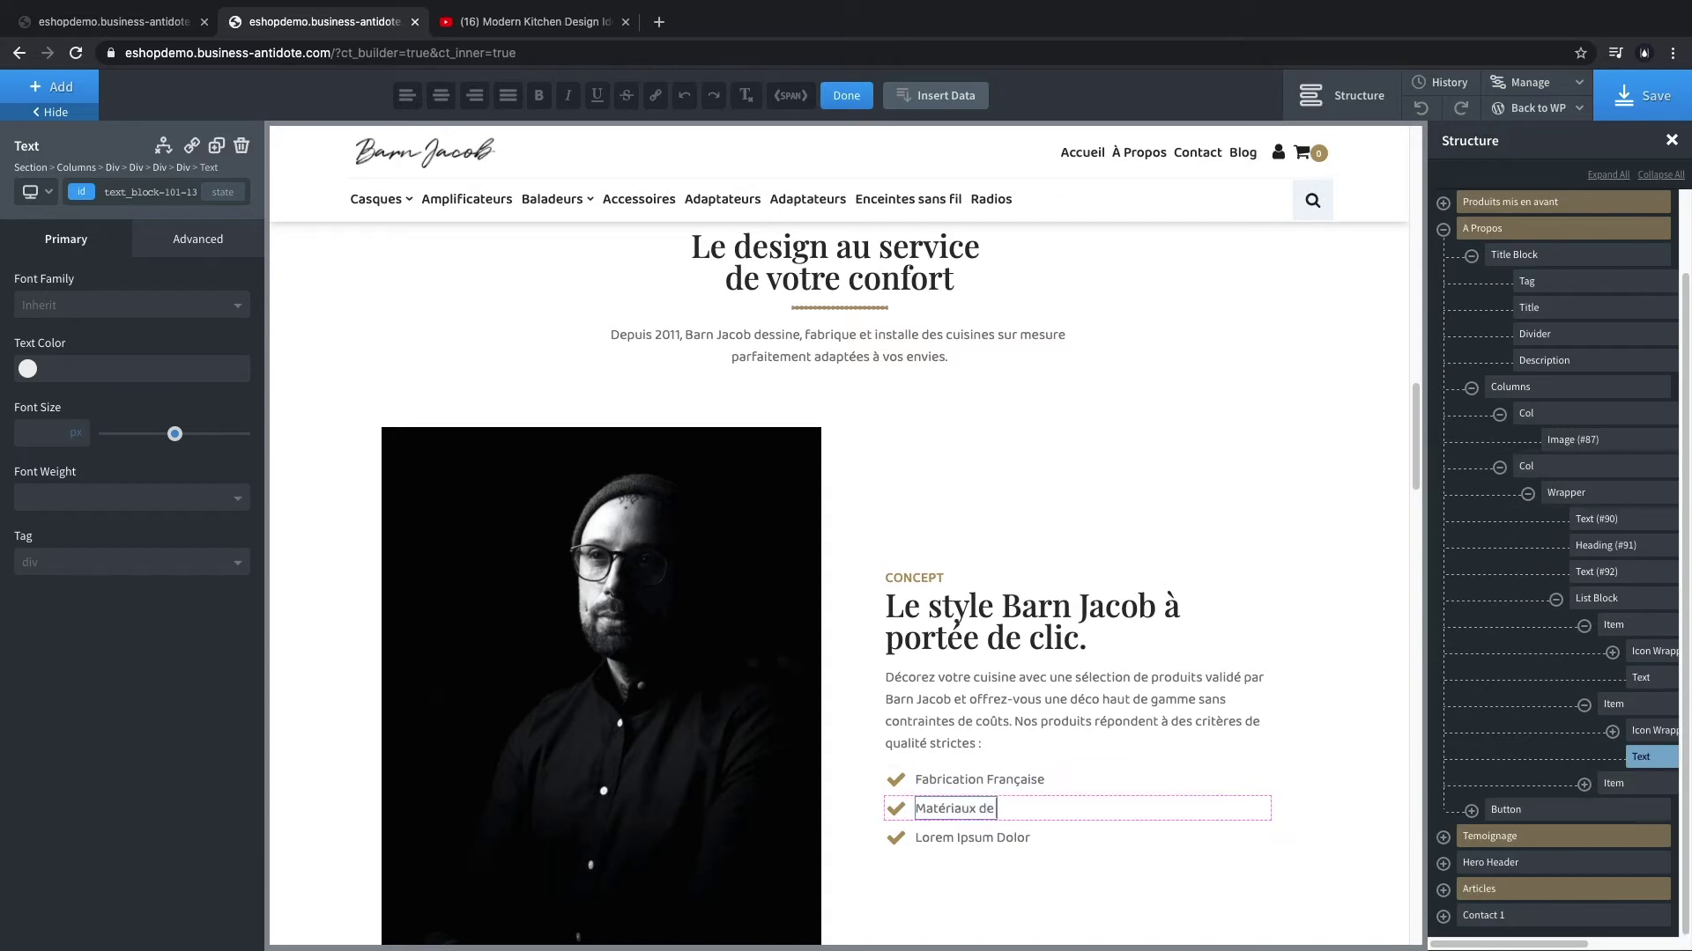
pyautogui.doubleClick(948, 838)
pyautogui.hotkey('ctrl', 'a')
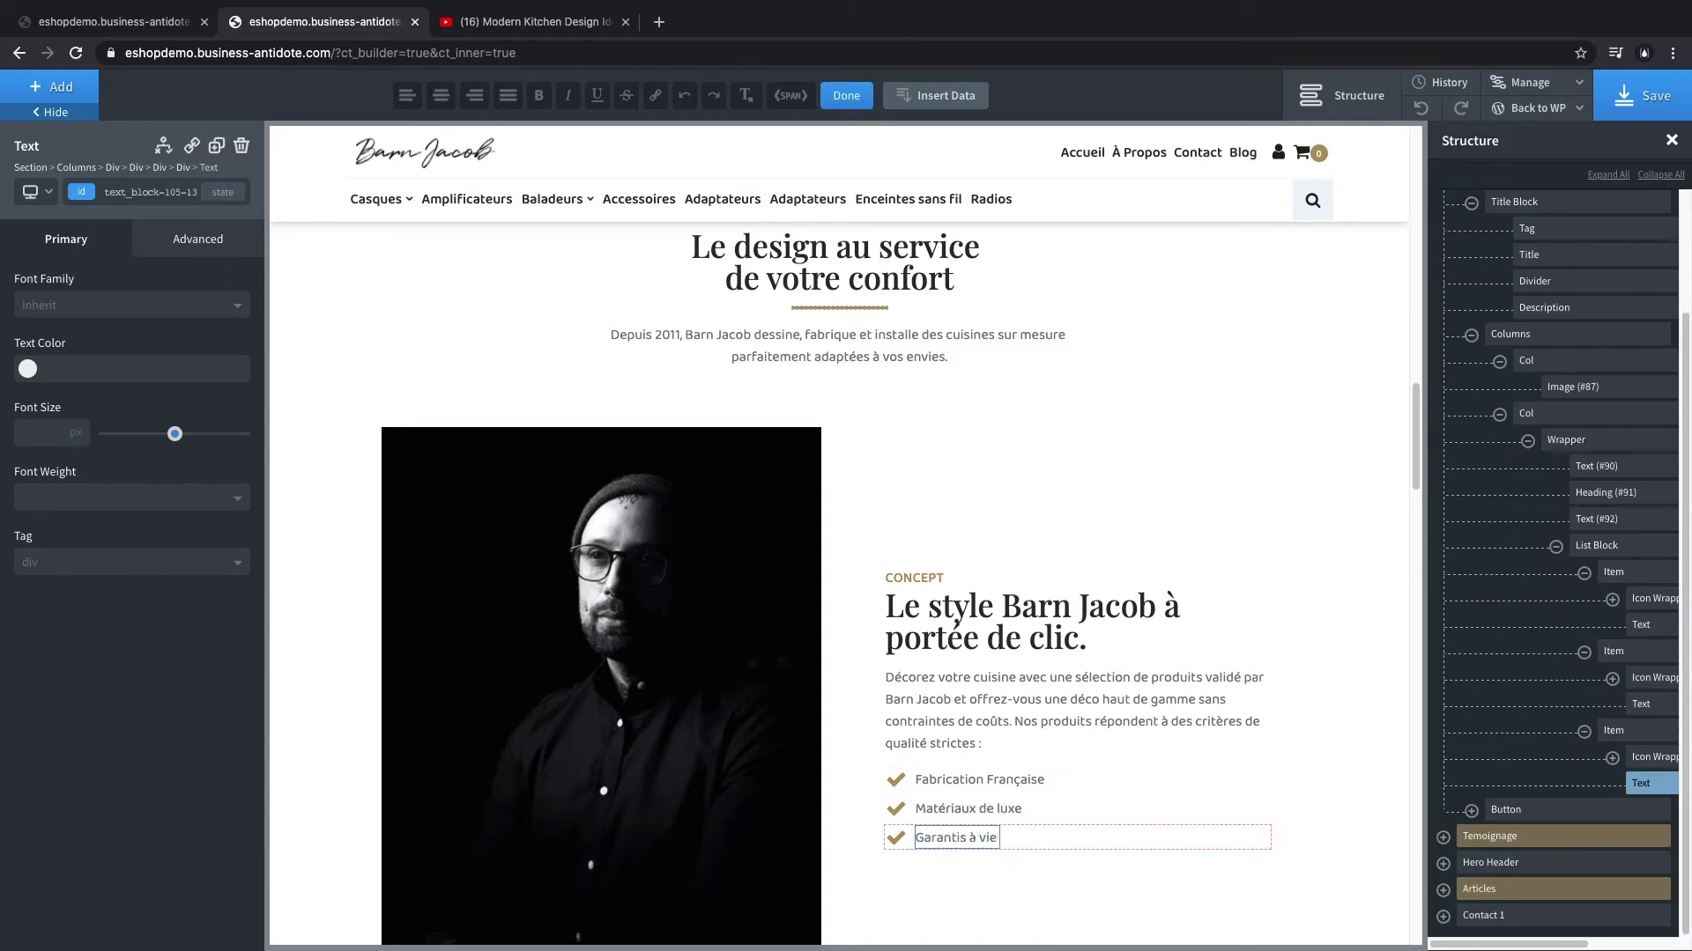
pyautogui.scroll(-4, 1074, 691)
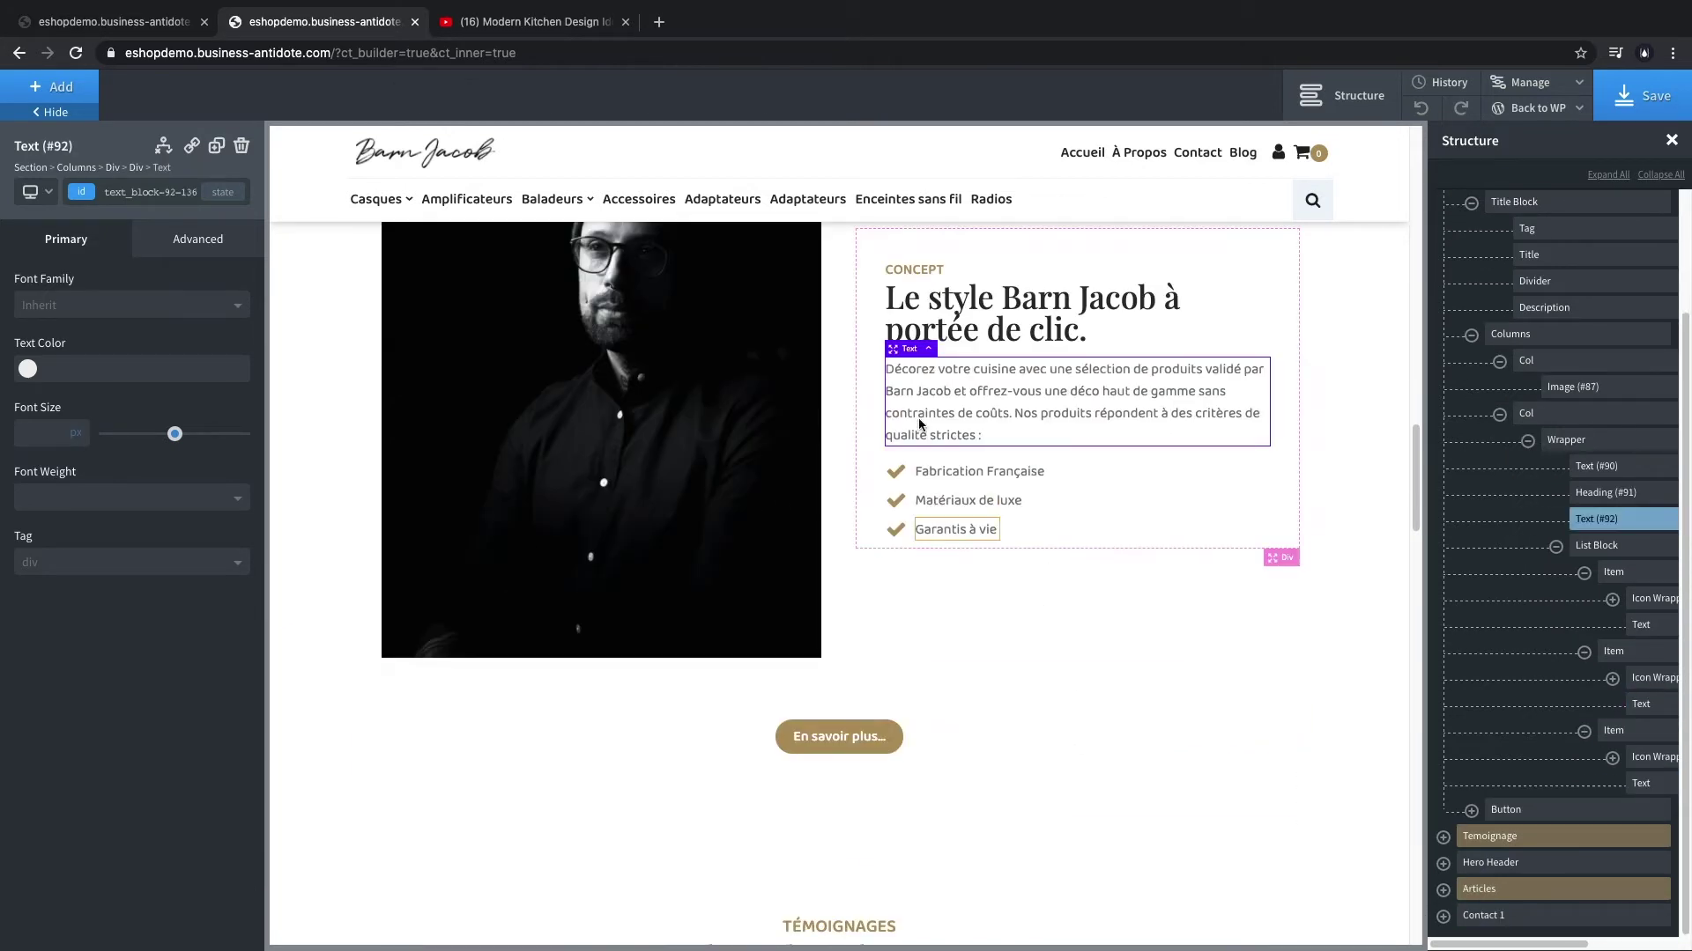
pyautogui.click(872, 742)
pyautogui.click(117, 21)
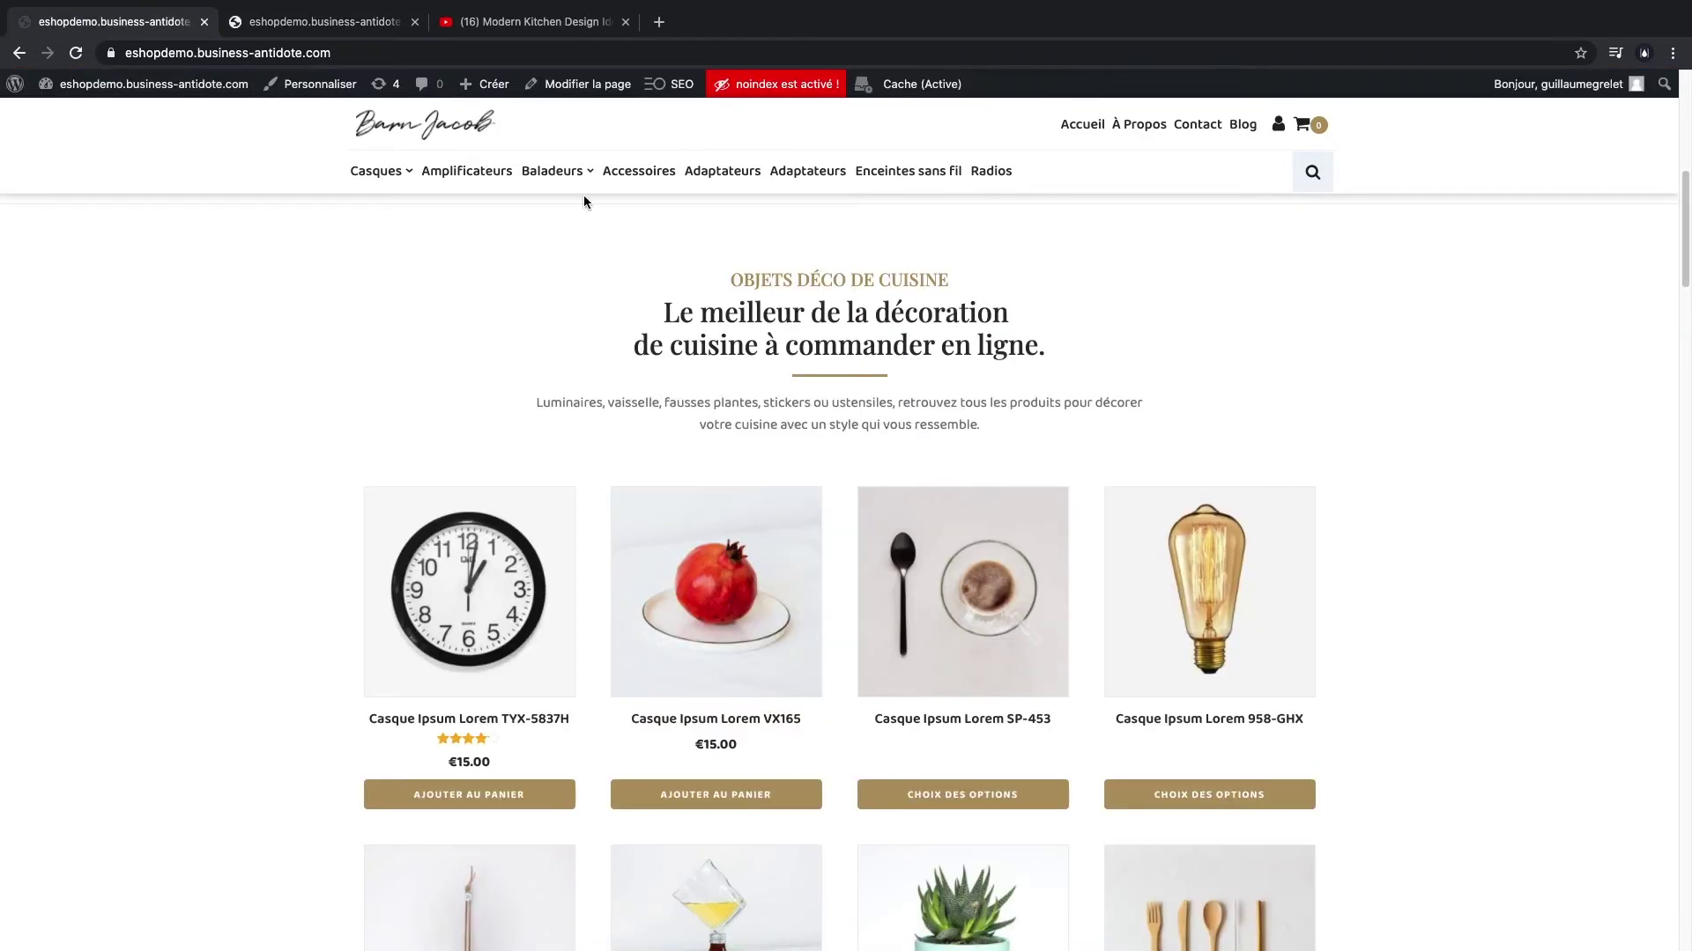
pyautogui.click(1129, 165)
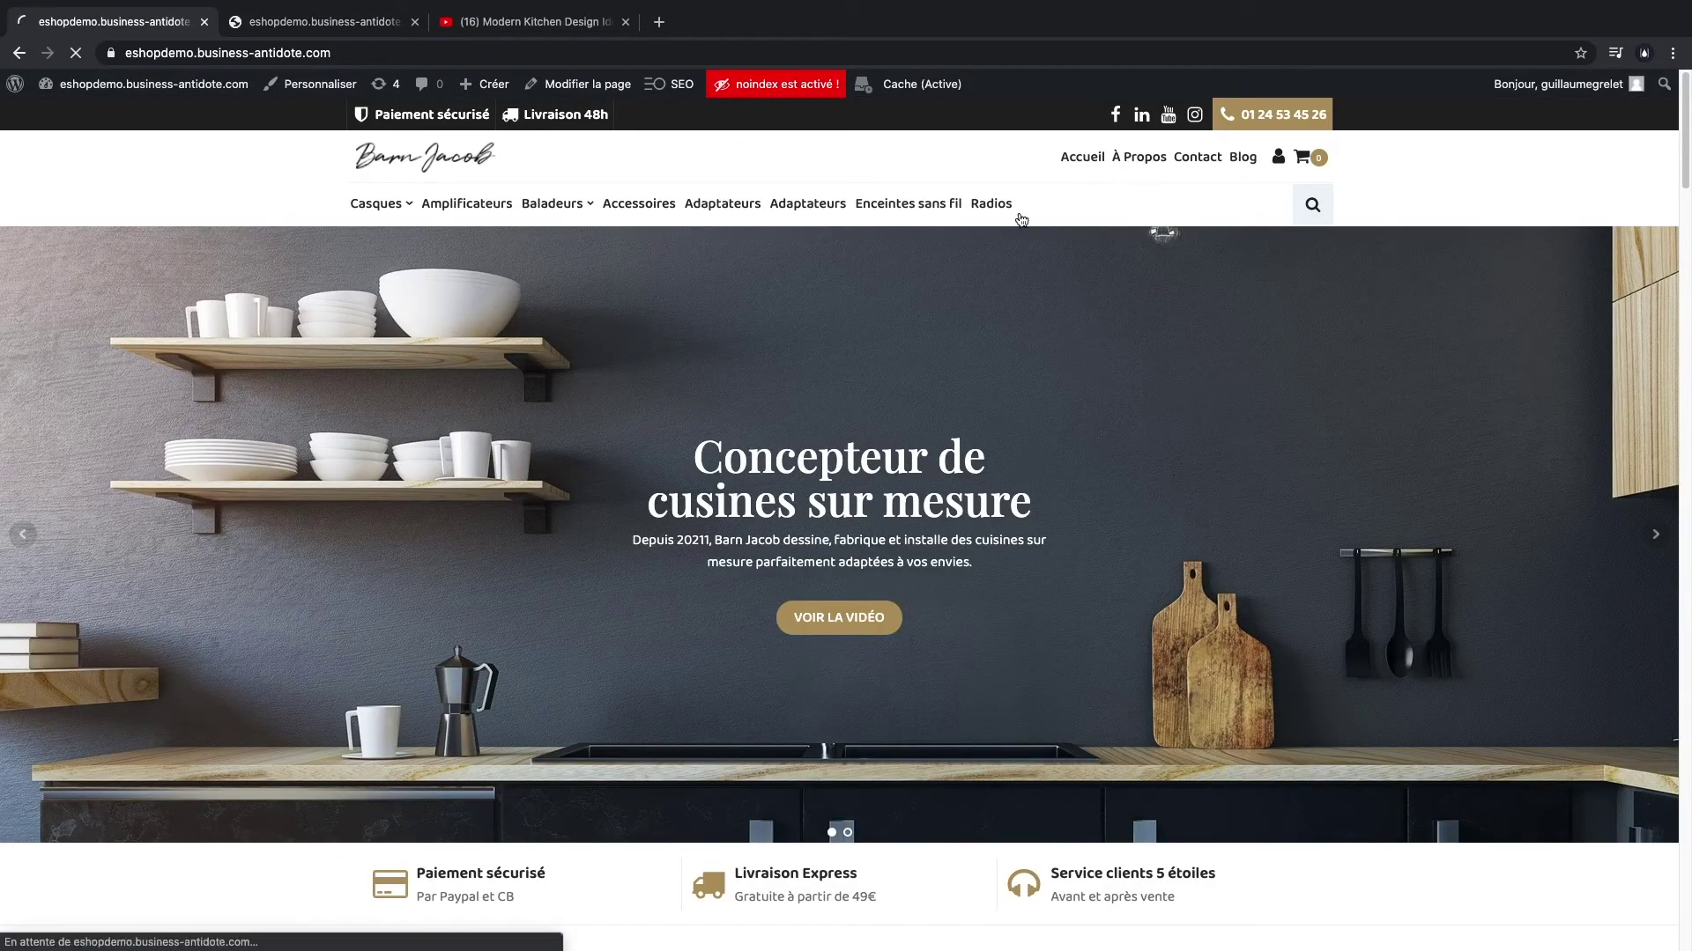
pyautogui.scroll(-5, 828, 481)
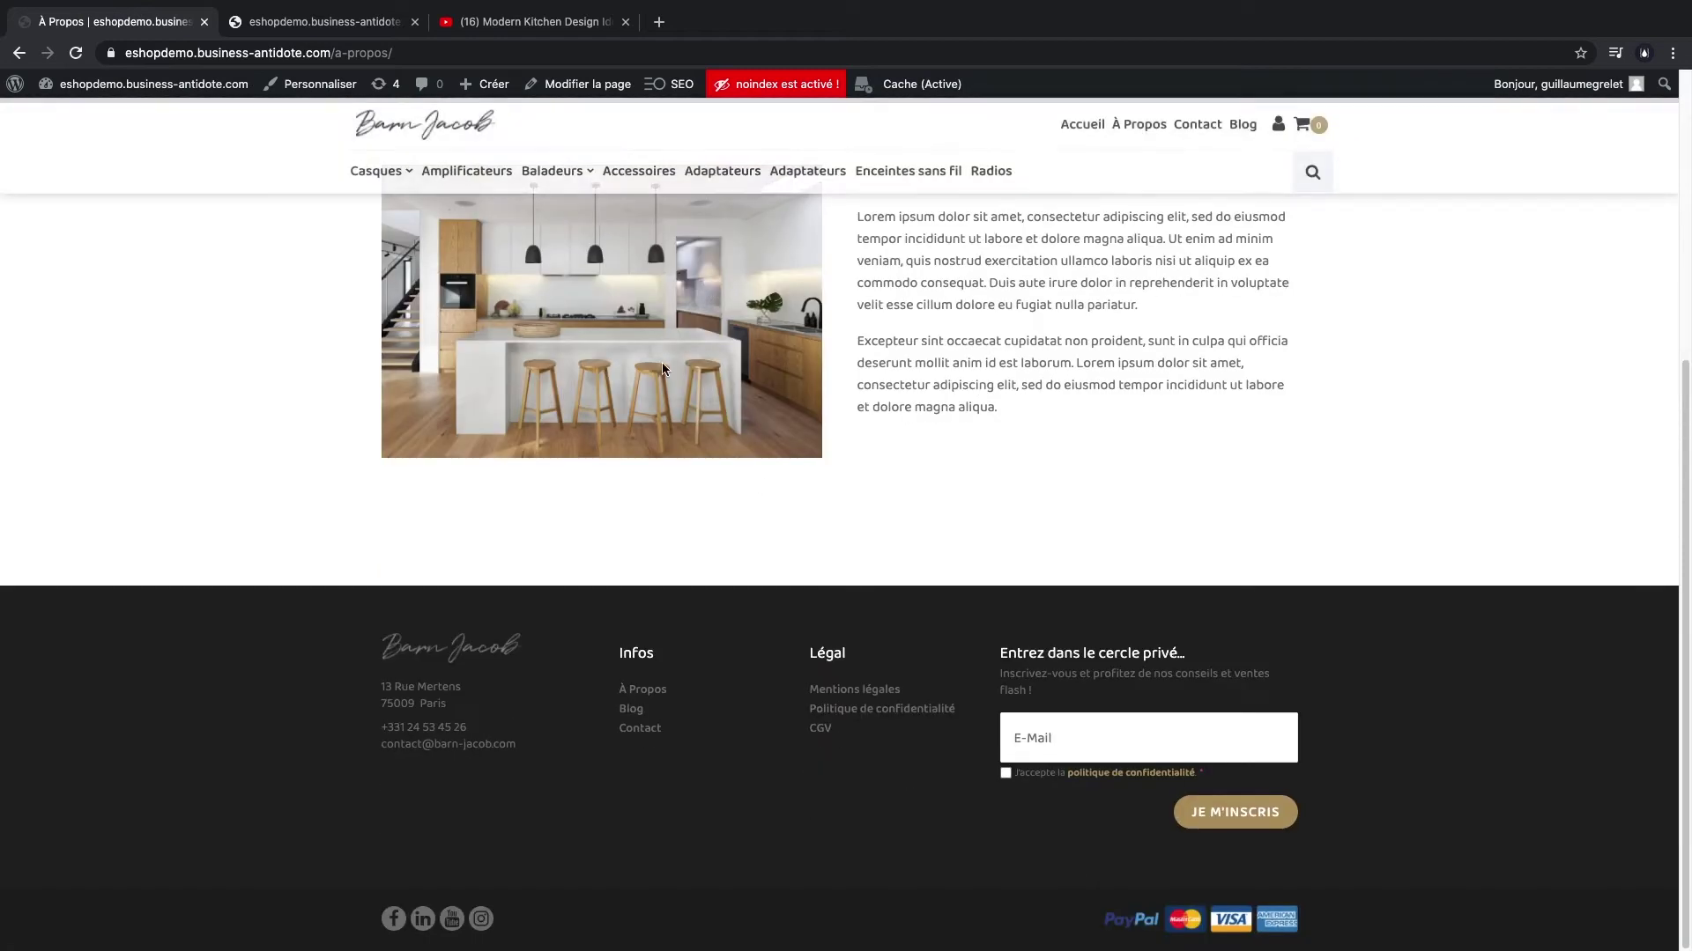
pyautogui.scroll(5, 958, 473)
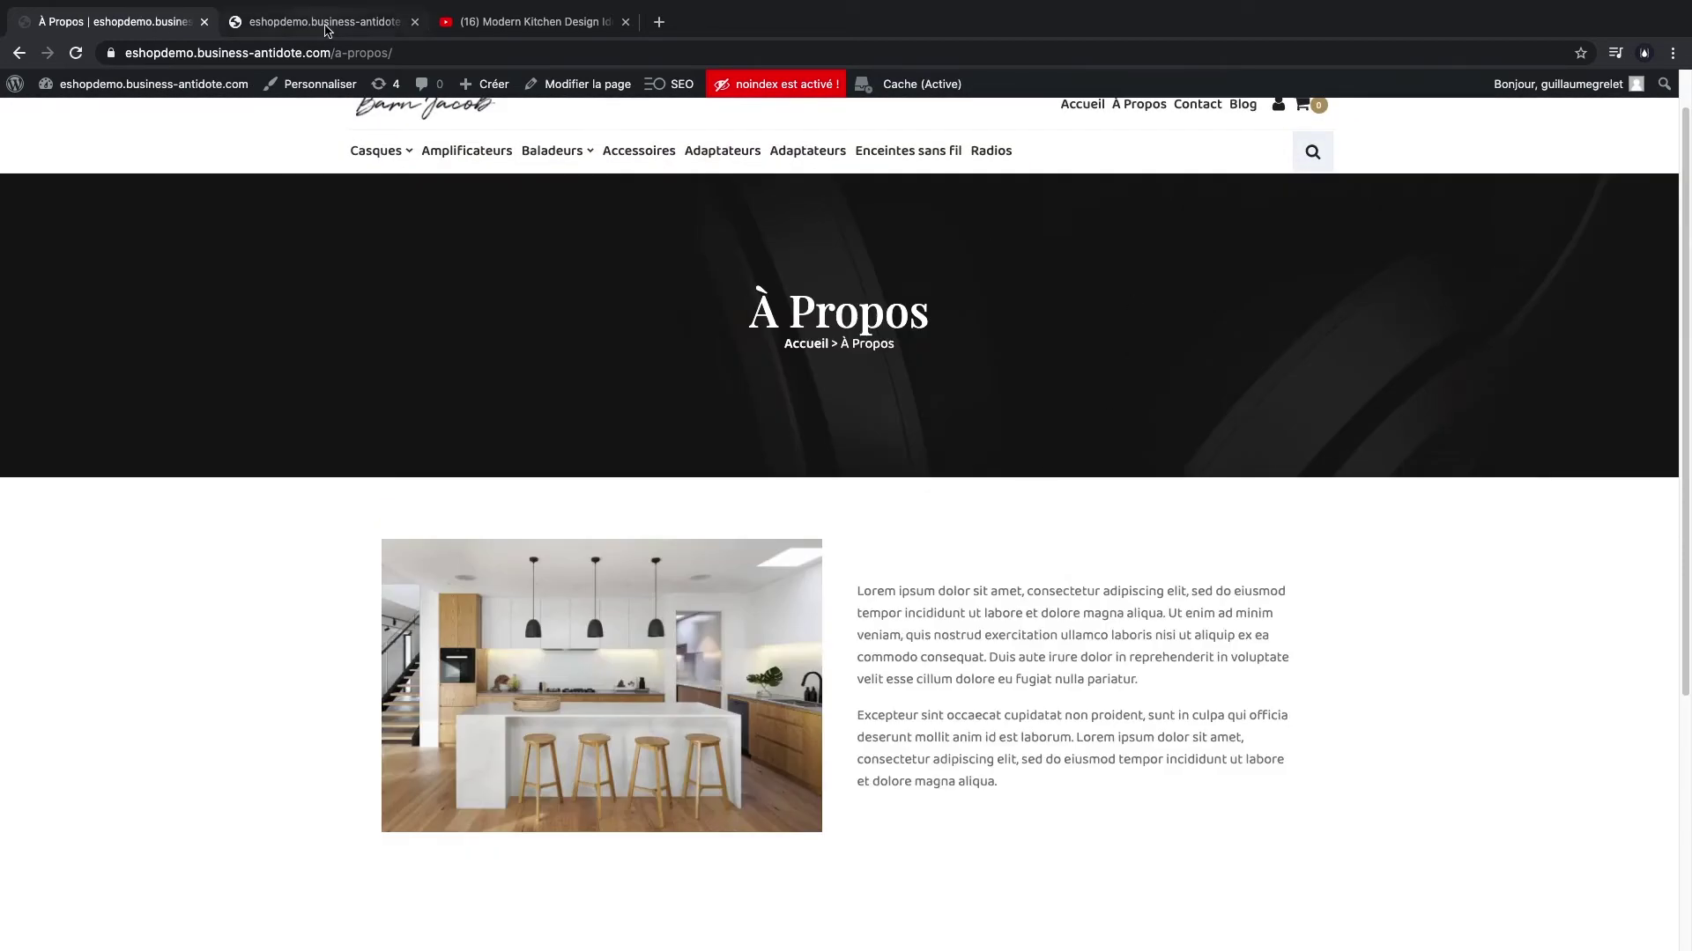
pyautogui.click(325, 22)
pyautogui.scroll(5, 957, 583)
pyautogui.scroll(-5, 957, 583)
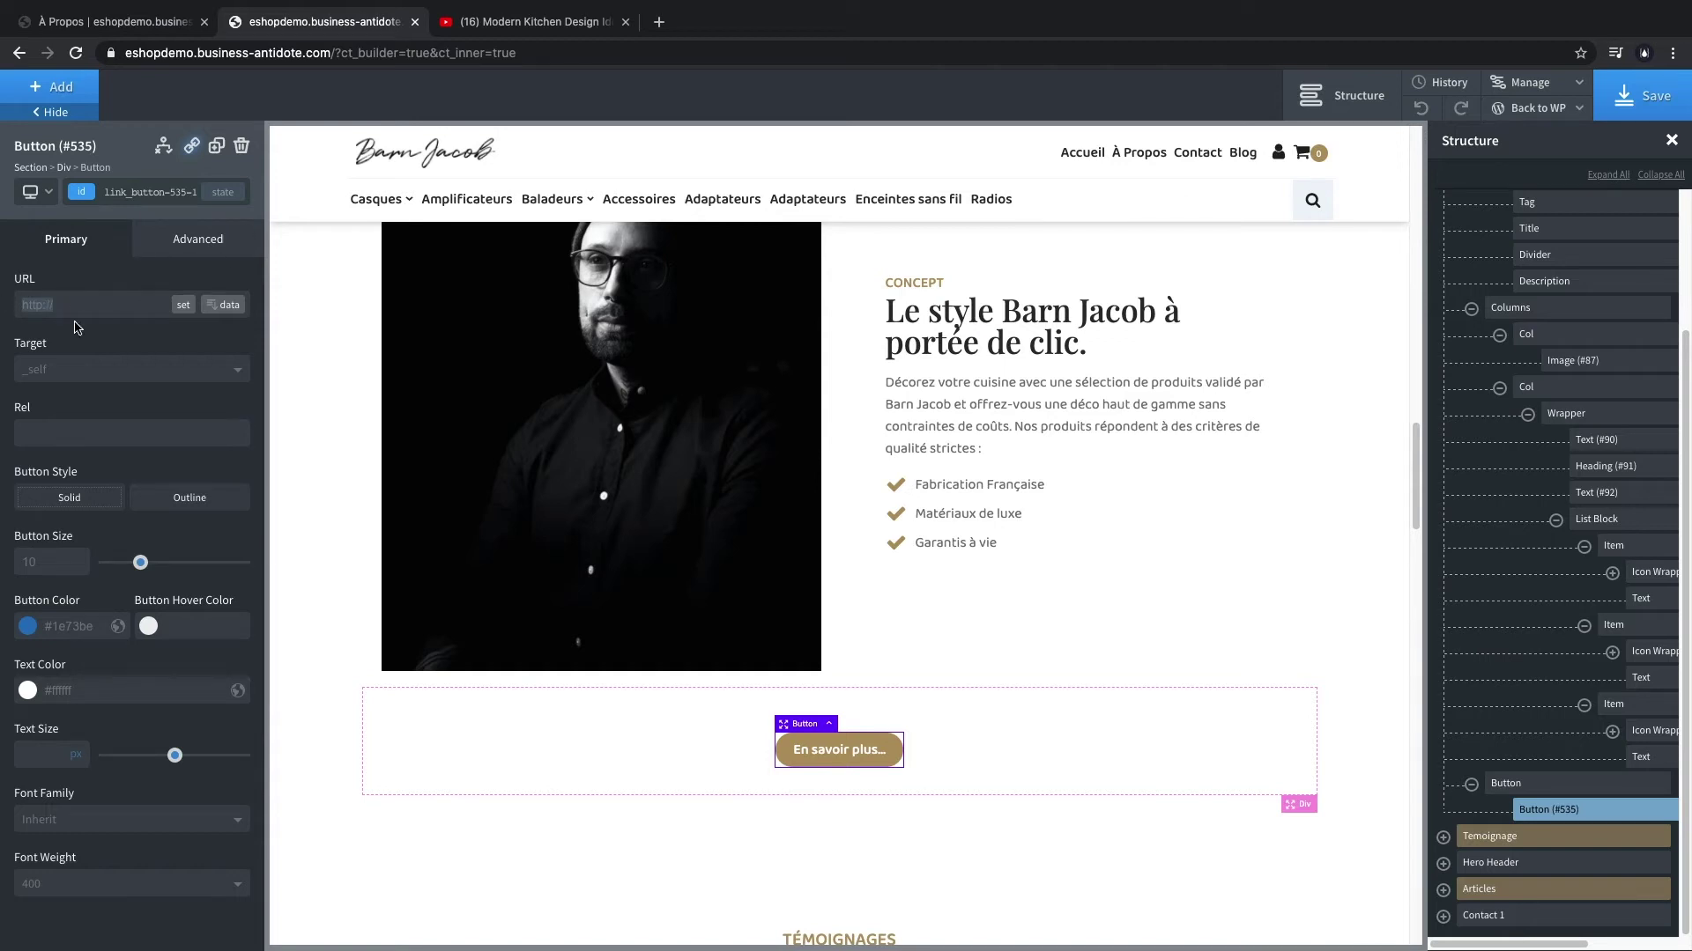
# - Insert the BA Theme Content Type 6 section below the À Propos section
pyautogui.click(30, 168)
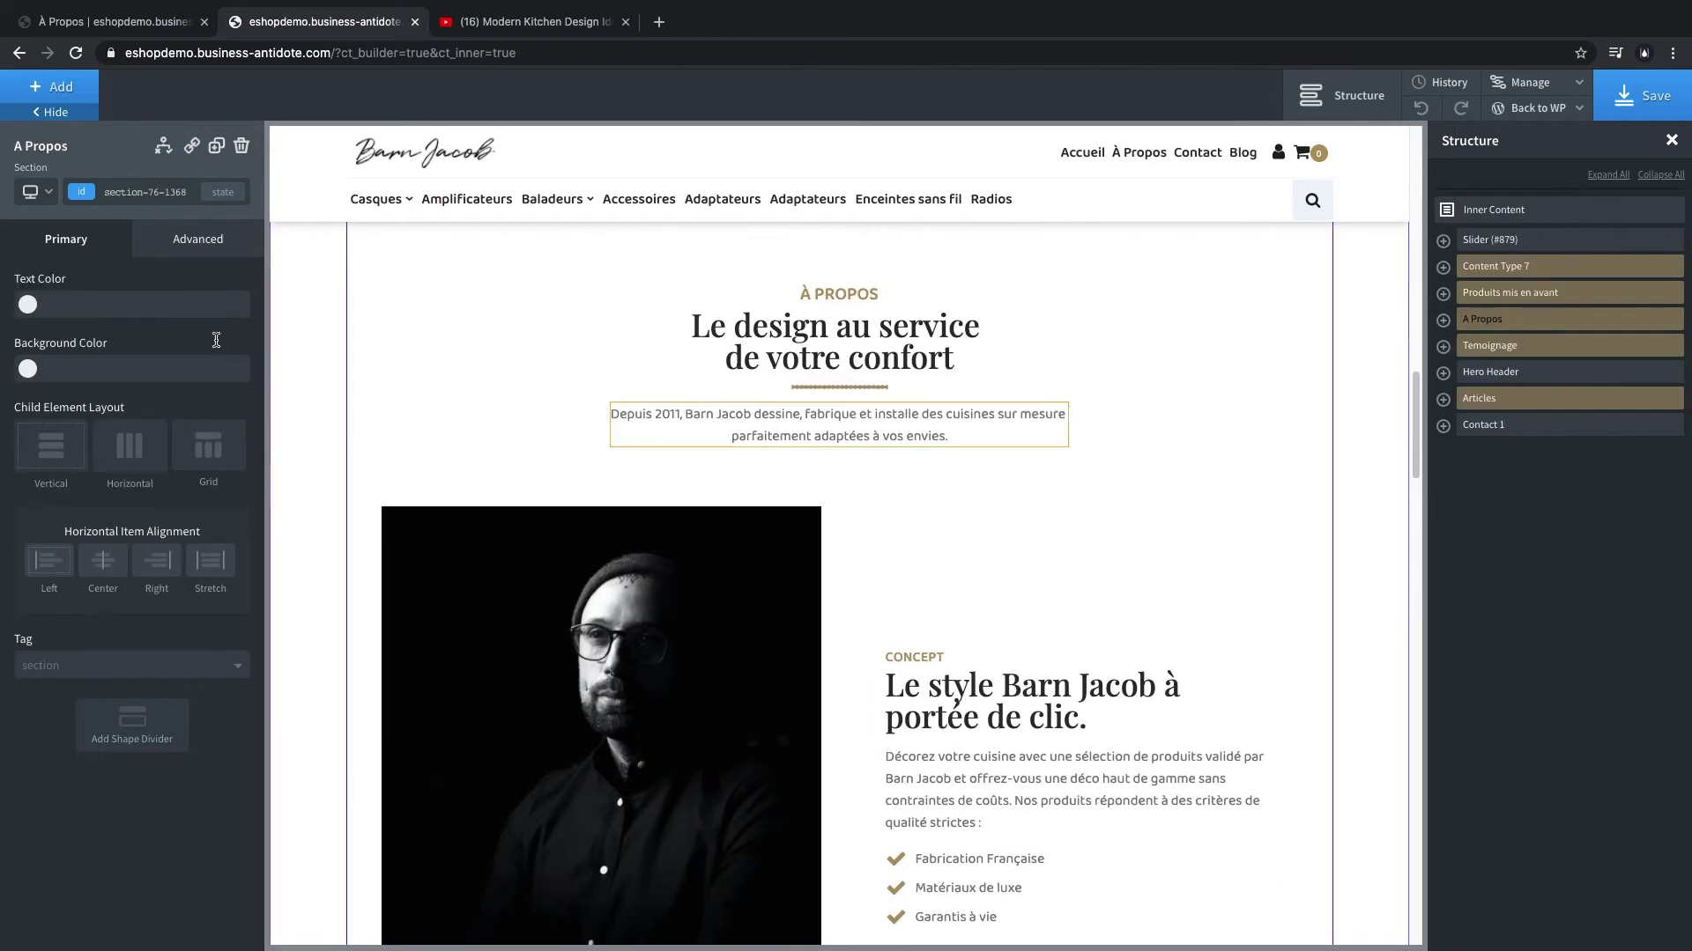
pyautogui.click(57, 84)
pyautogui.click(88, 887)
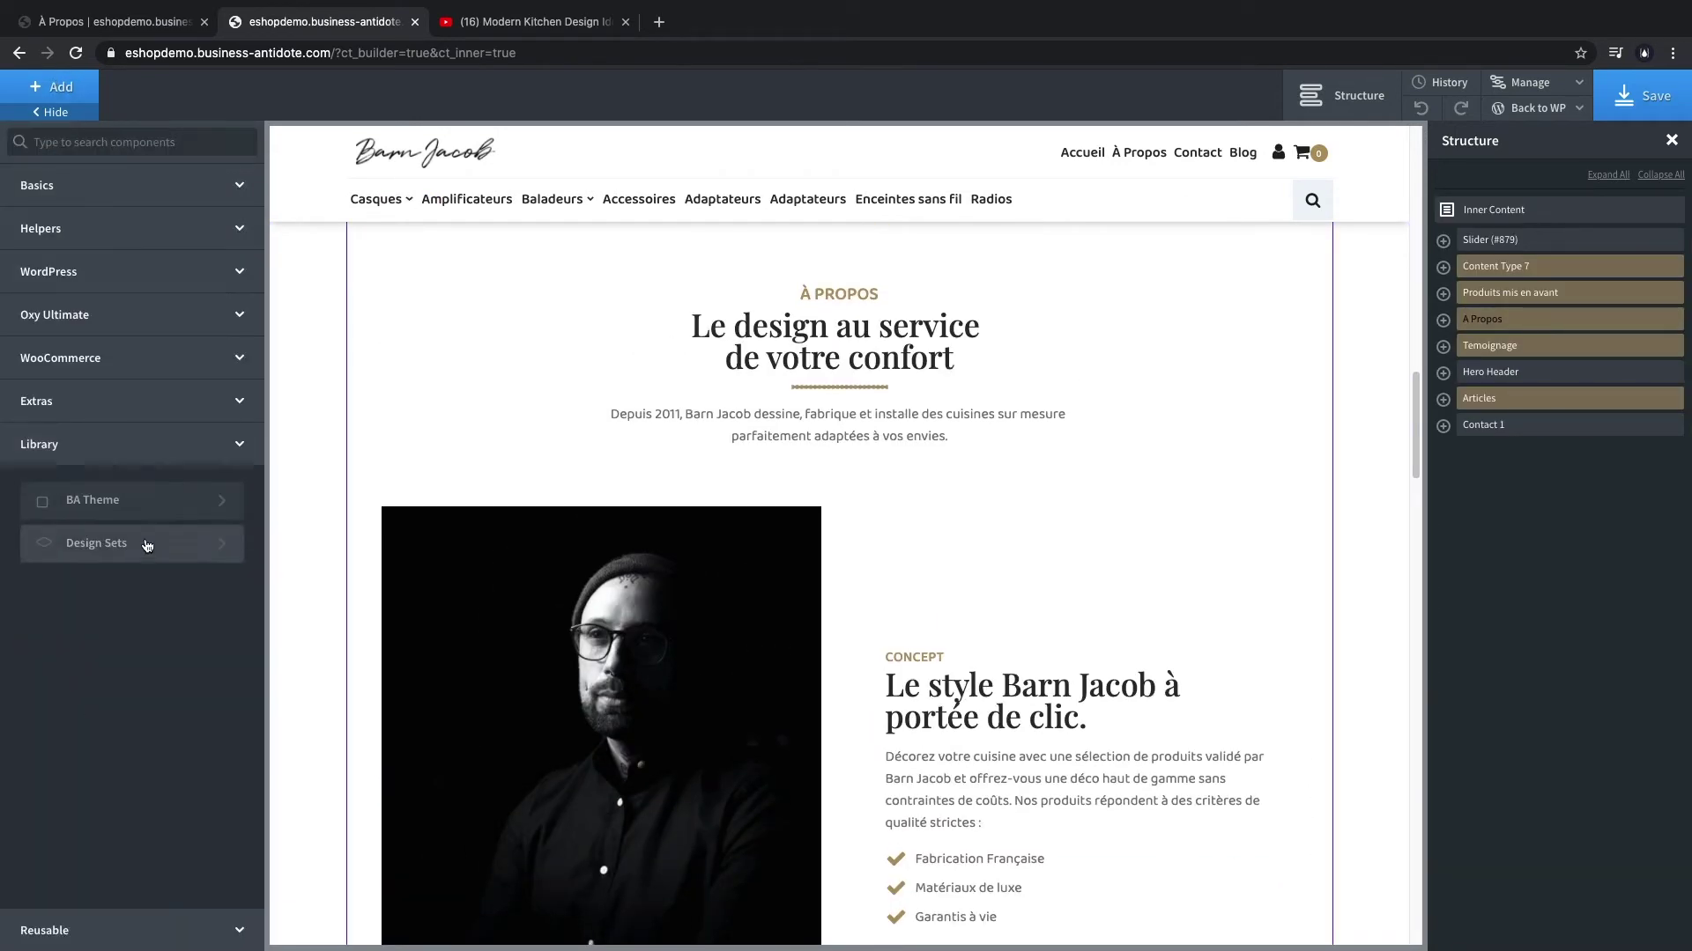
pyautogui.click(141, 545)
pyautogui.click(168, 304)
pyautogui.click(159, 304)
pyautogui.moveTo(151, 361)
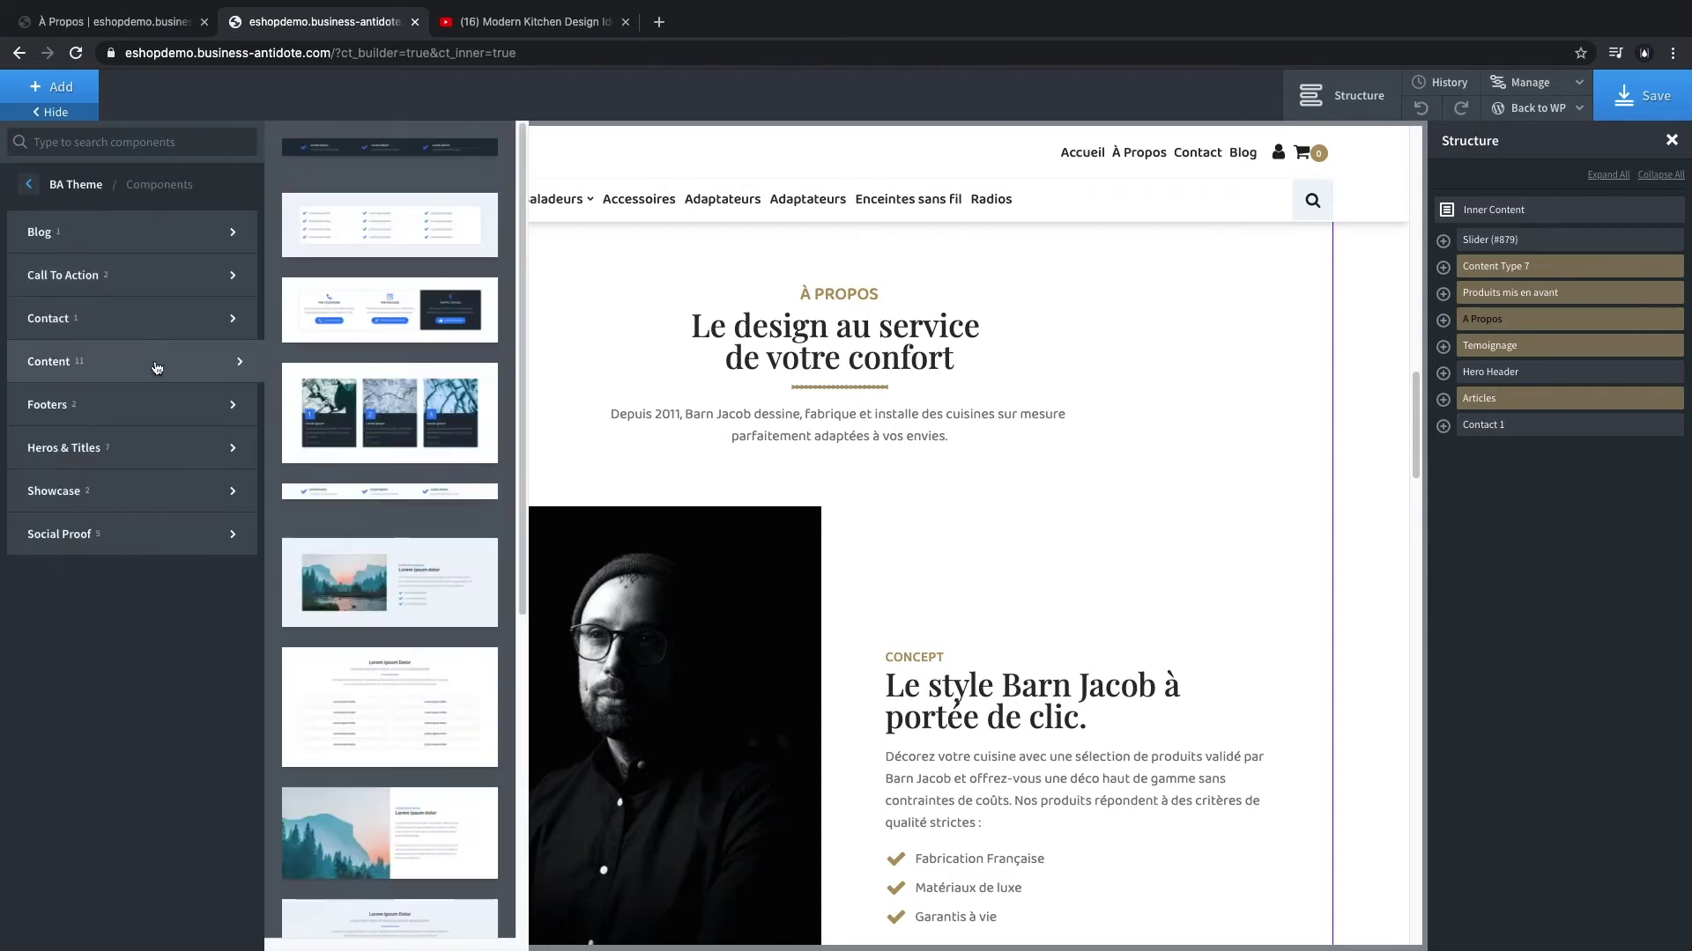
pyautogui.click(353, 594)
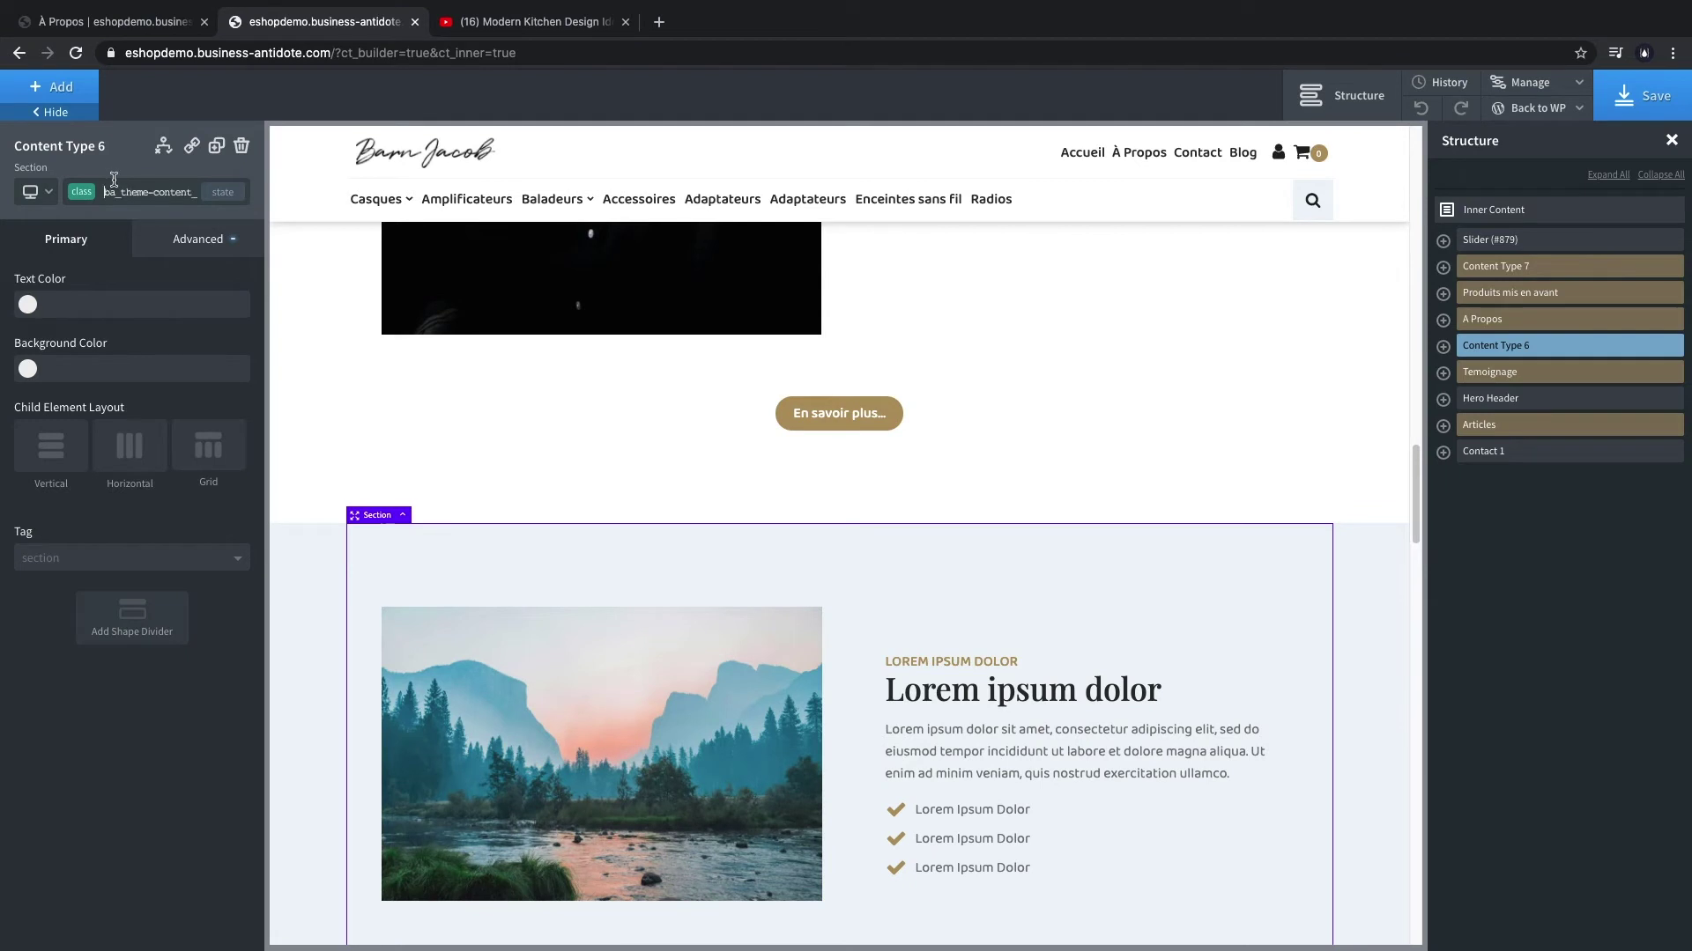
# - Give the new section a white background and add a Video element to it
pyautogui.click(27, 369)
pyautogui.moveTo(53, 458); pyautogui.dragTo(10, 404)
pyautogui.click(458, 669)
pyautogui.click(58, 86)
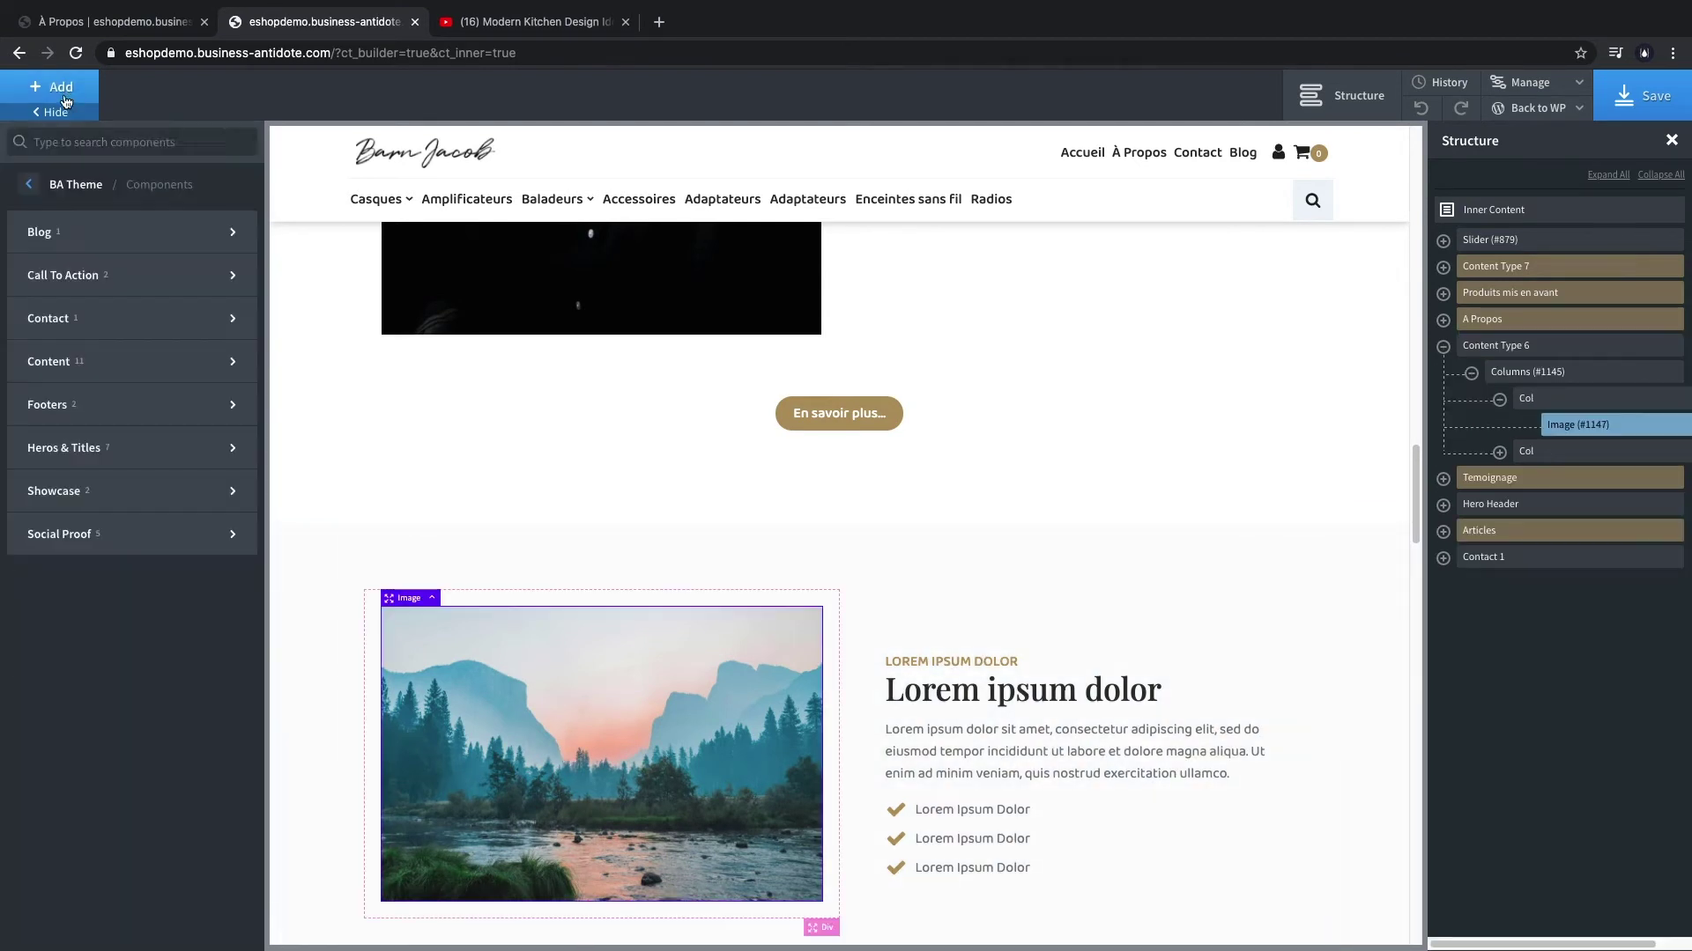
pyautogui.write('video')
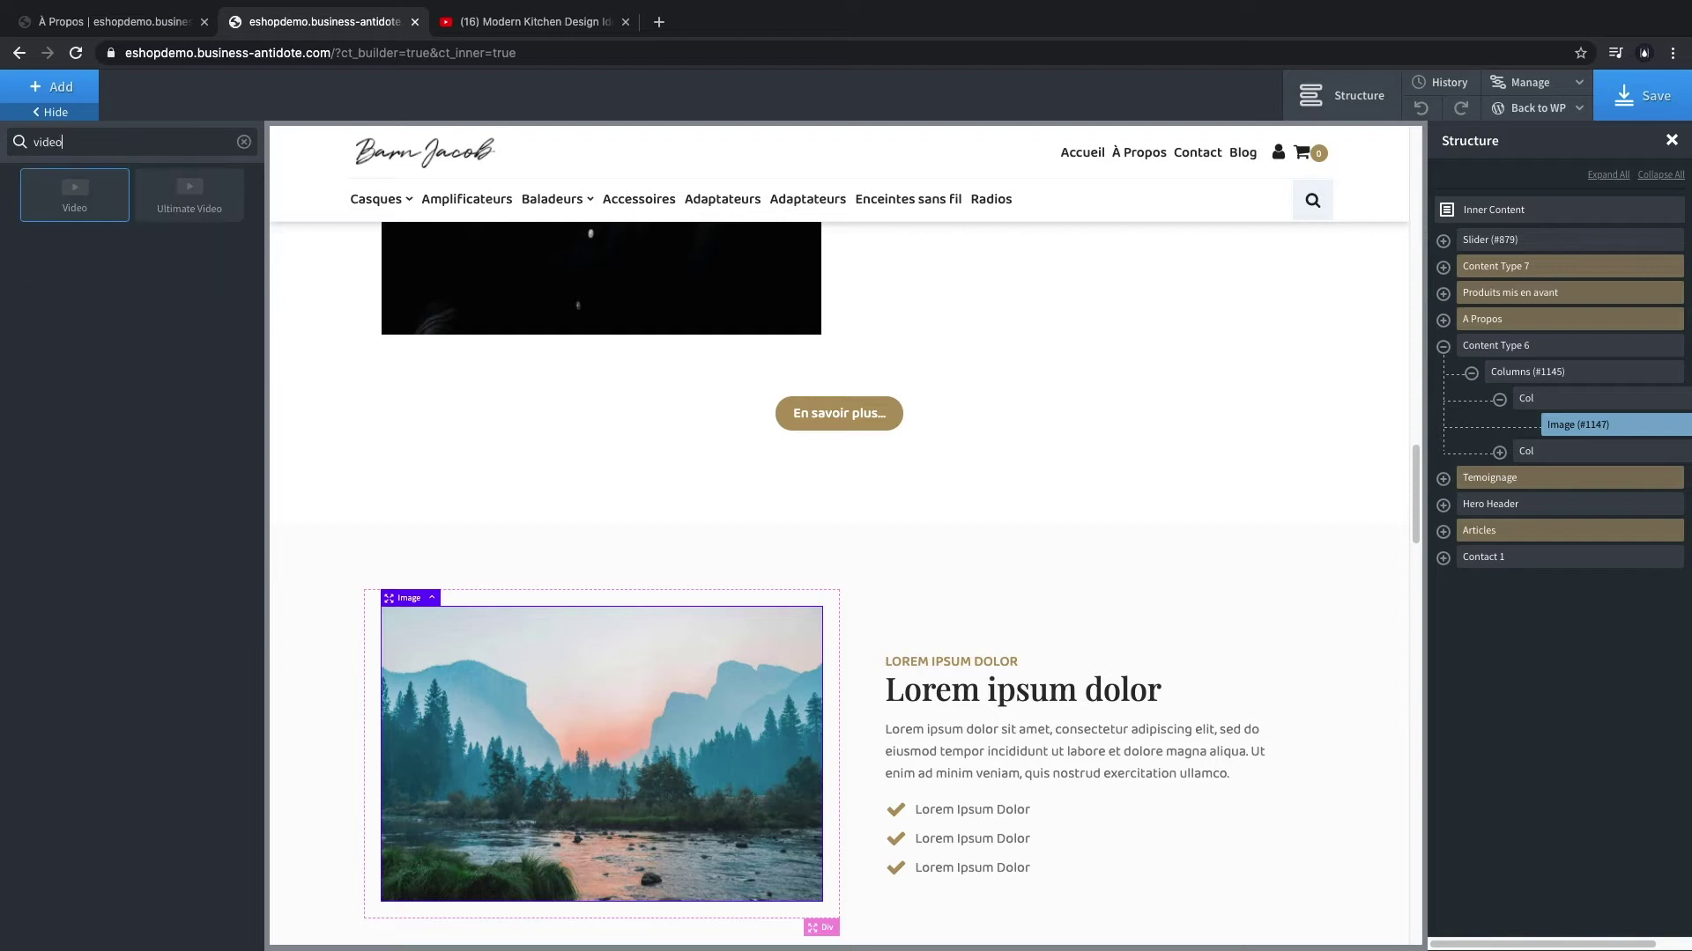
pyautogui.click(75, 194)
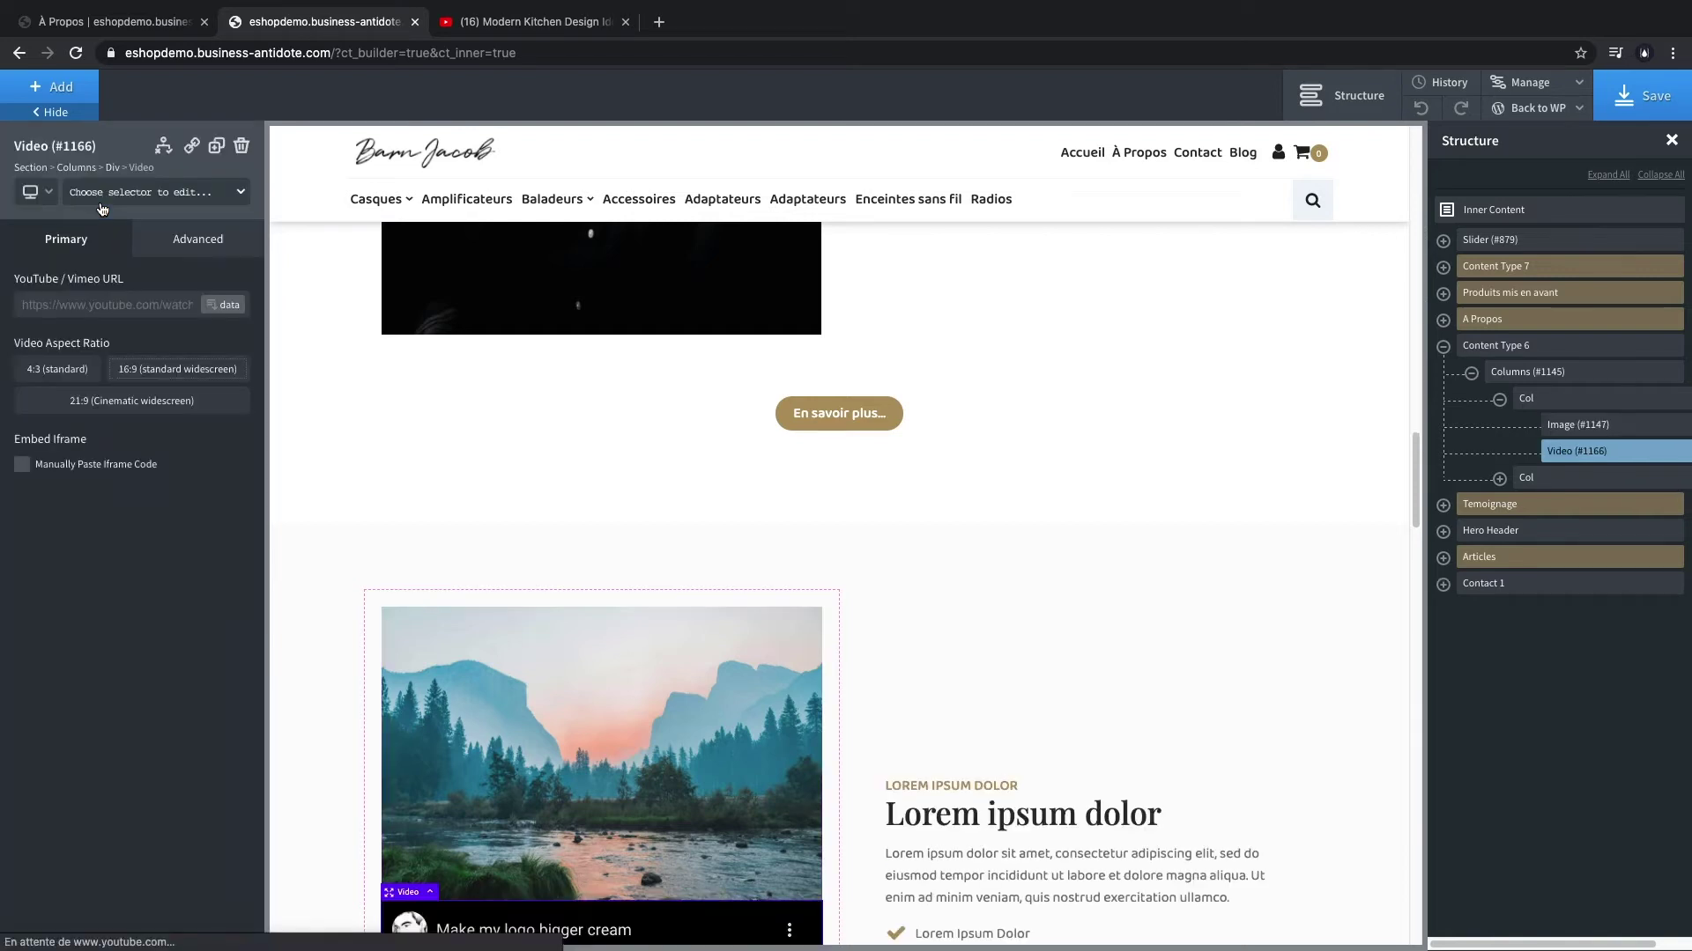
# - Delete the placeholder landscape image from the new section
pyautogui.click(656, 721)
pyautogui.click(1681, 944)
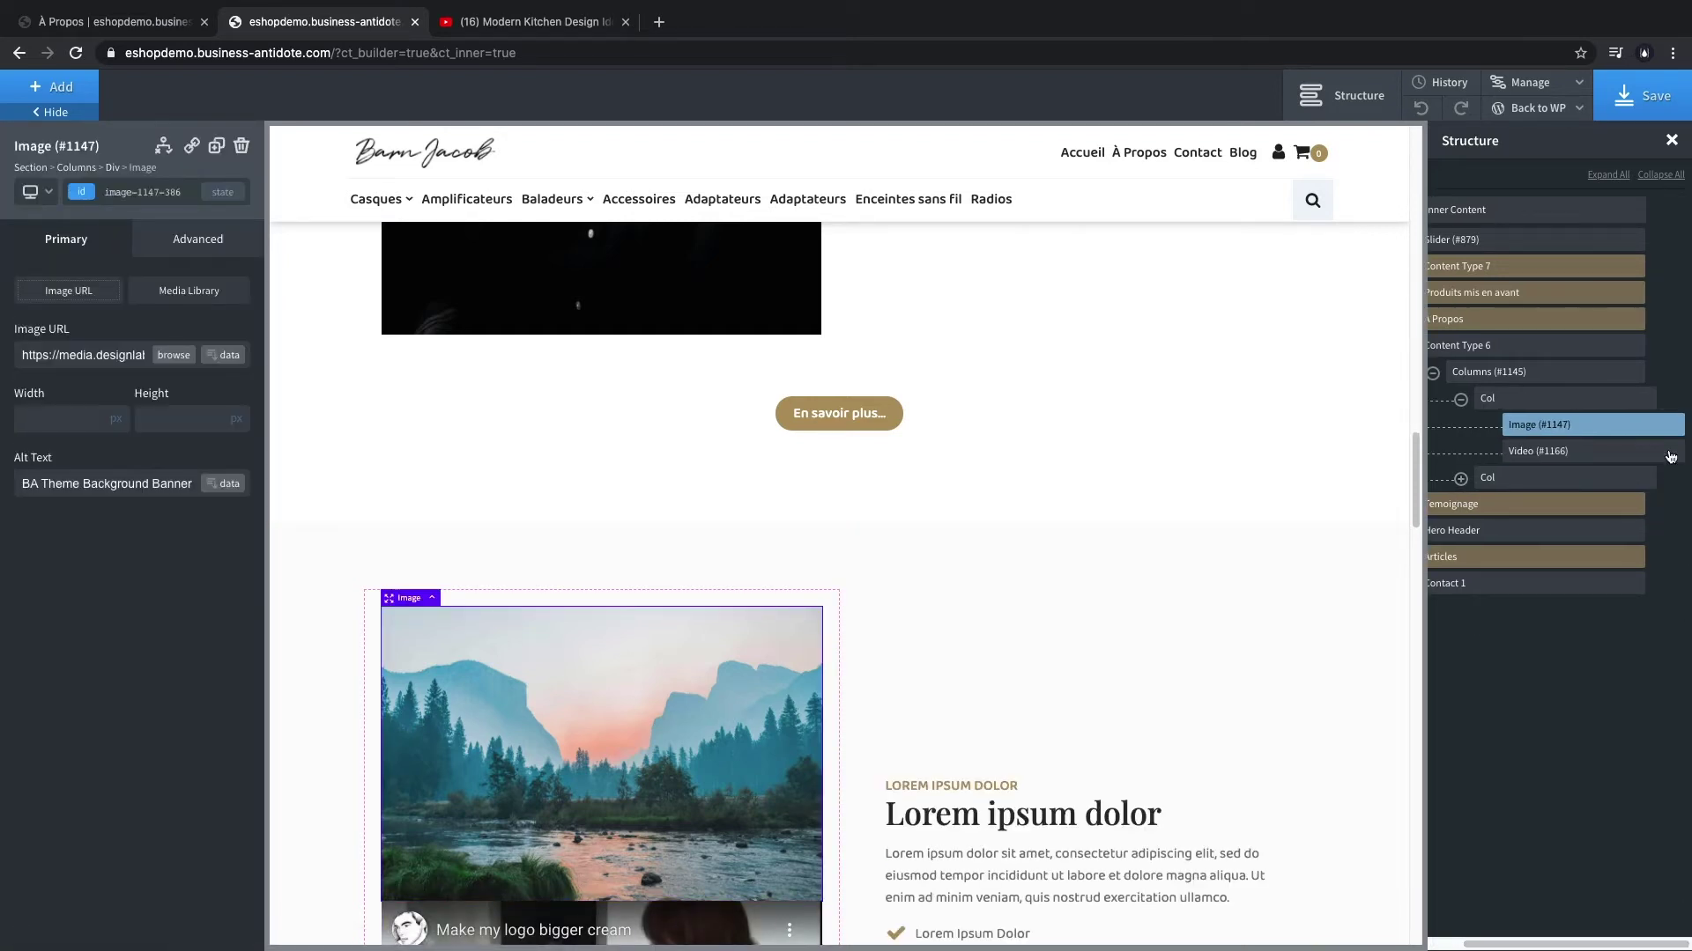
pyautogui.click(1673, 424)
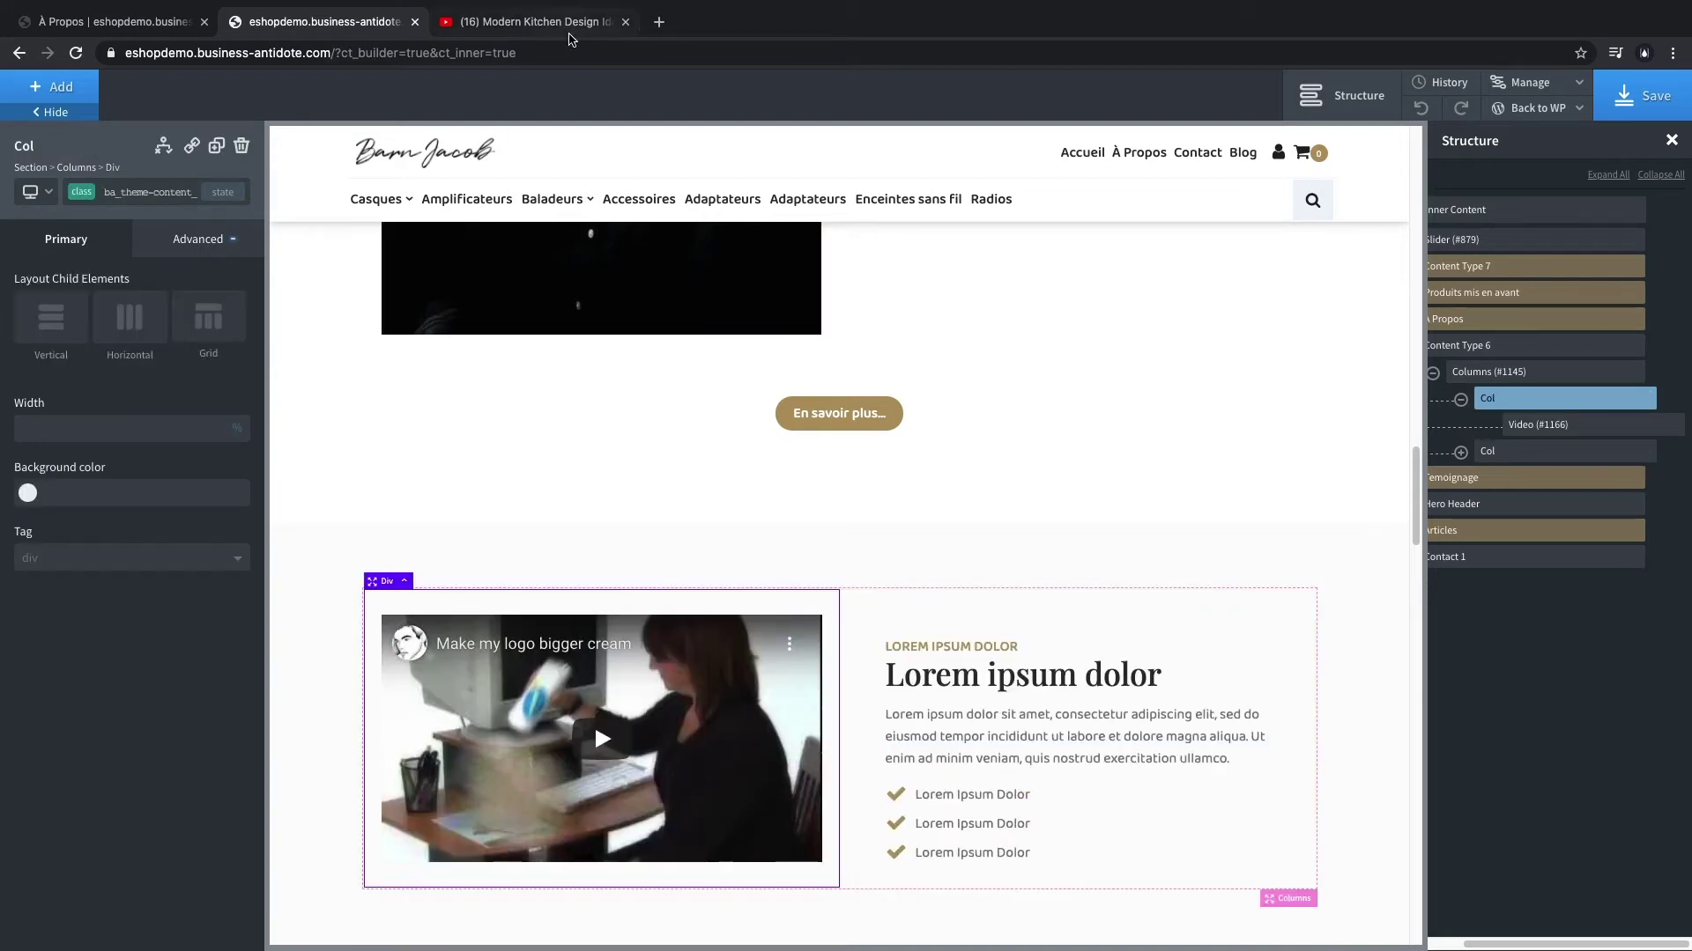
# - Copy the modern kitchen design YouTube URL into the Video element's source
pyautogui.click(547, 22)
pyautogui.click(517, 52)
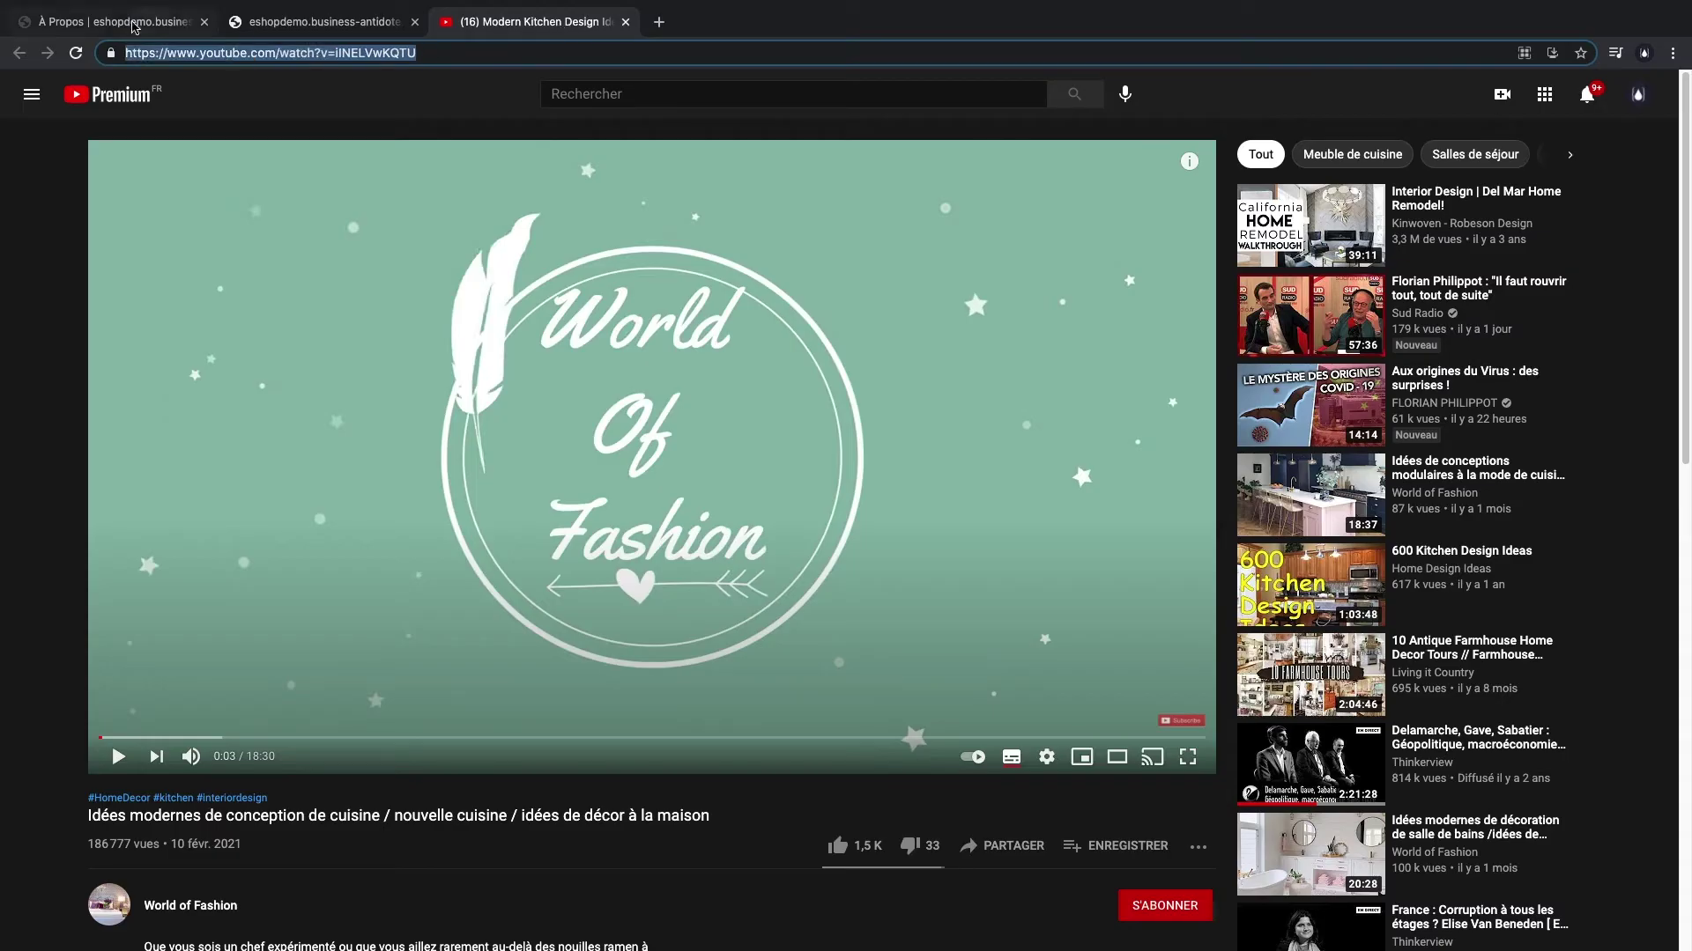
pyautogui.click(134, 26)
pyautogui.click(308, 12)
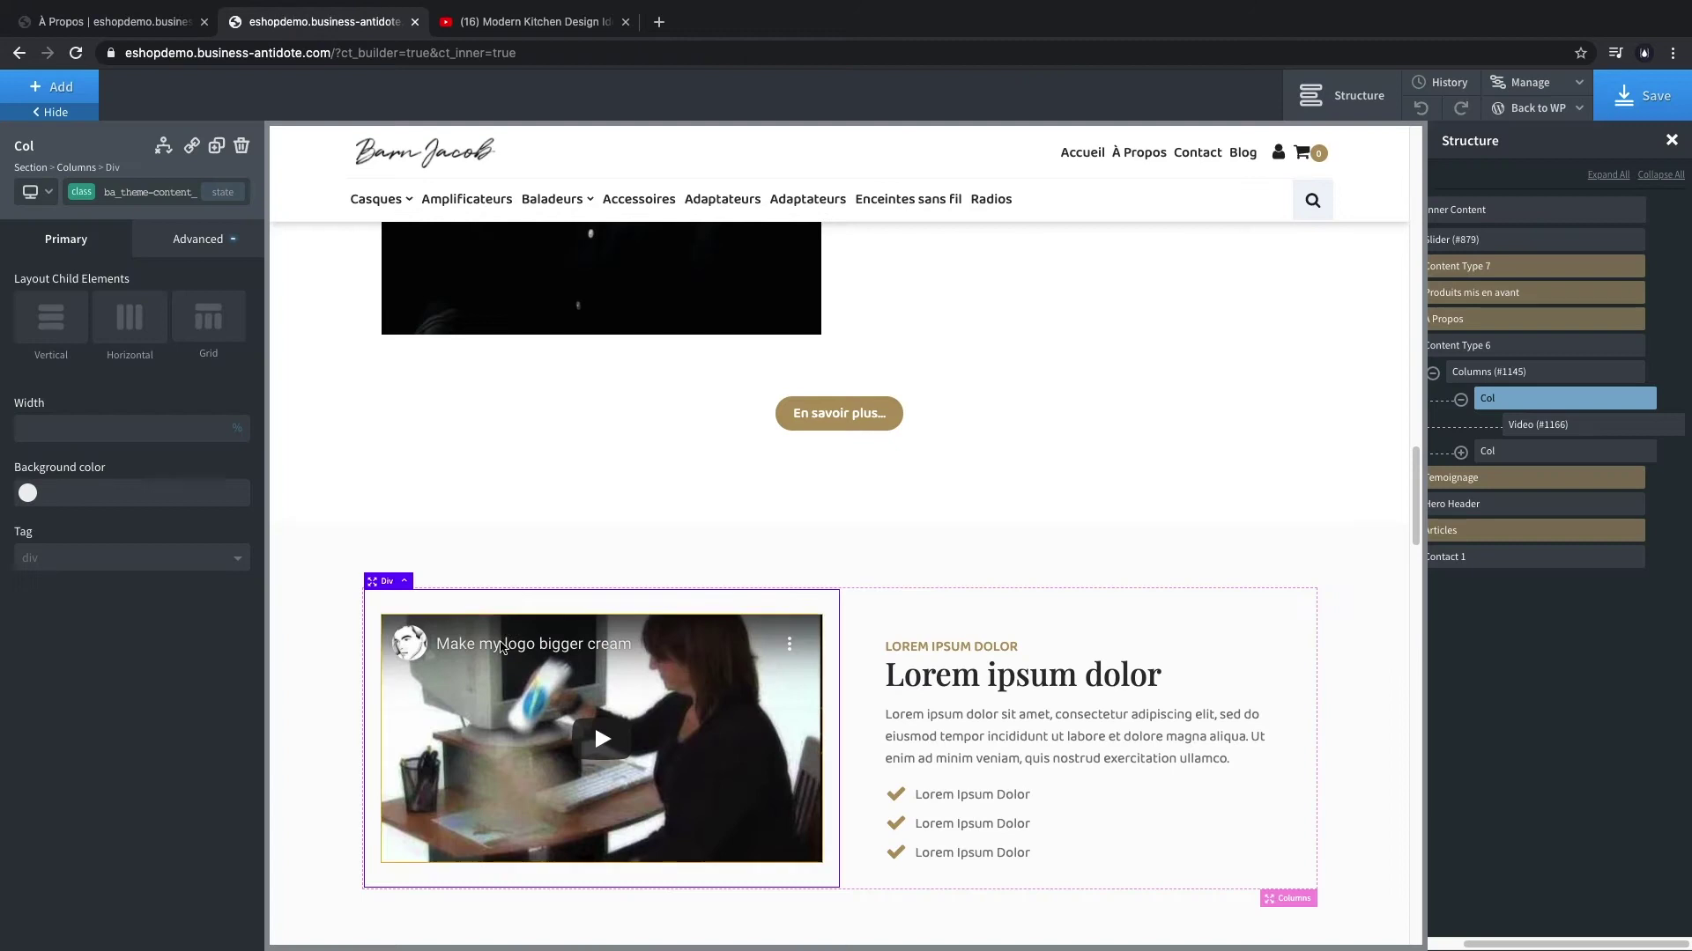
pyautogui.click(431, 731)
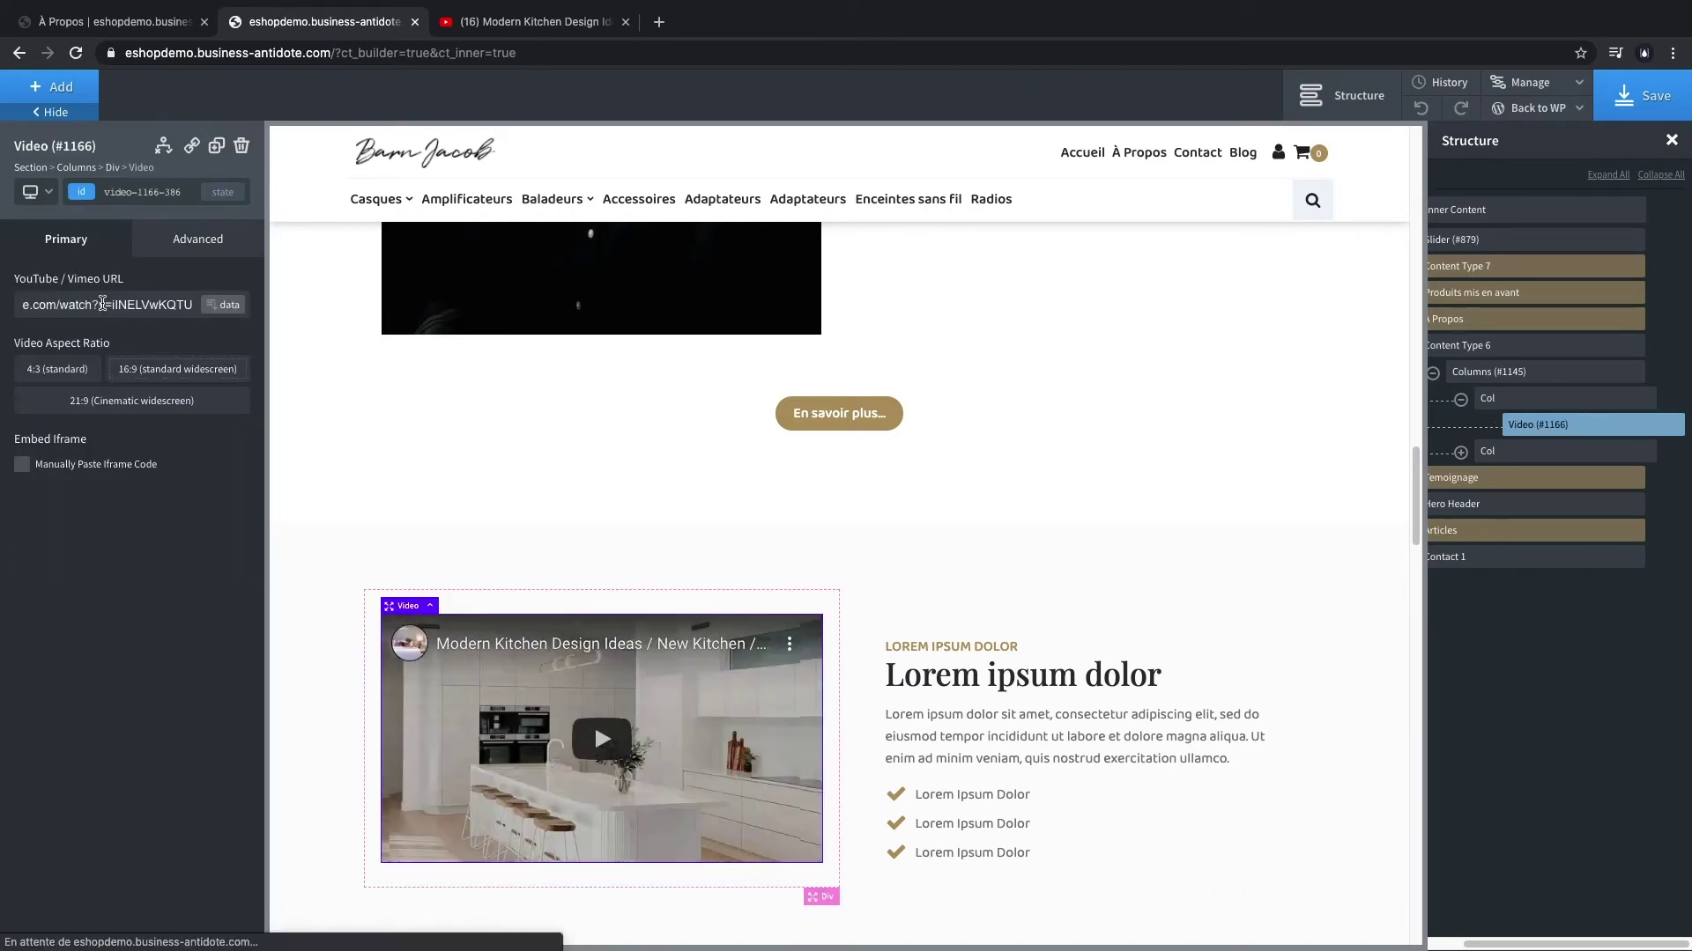
pyautogui.click(985, 647)
# - Paste the French 'L'univers Barn Jacob…' heading and introduction paragraph into the video section
pyautogui.doubleClick(985, 532)
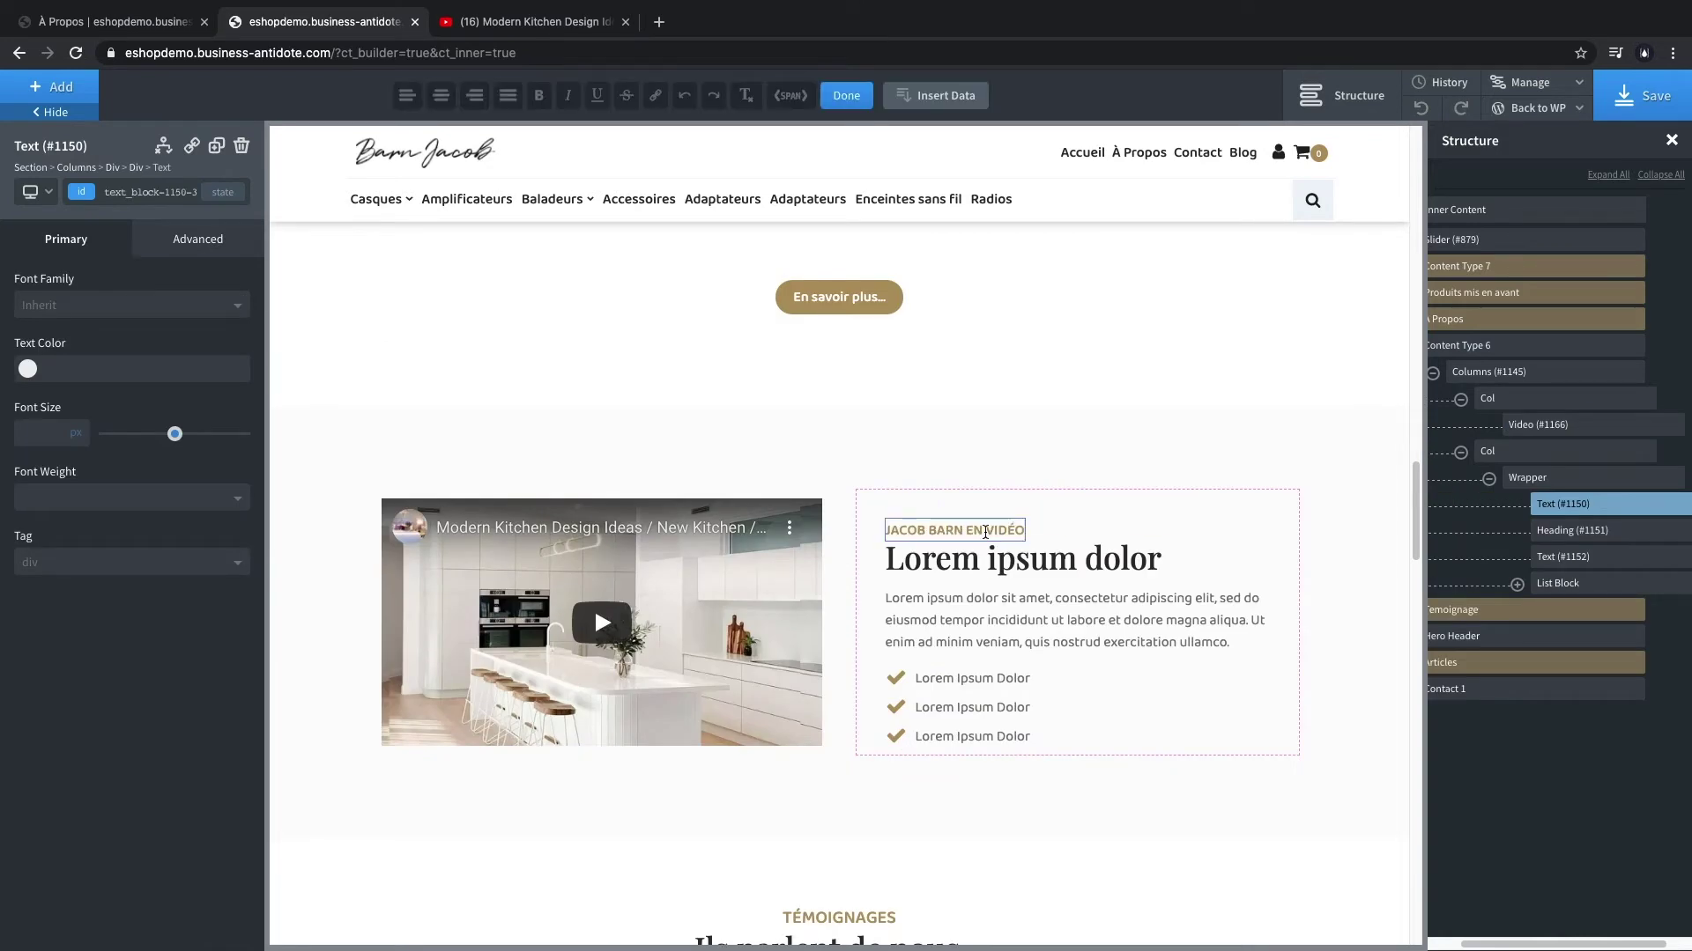
pyautogui.doubleClick(1022, 558)
pyautogui.write("L'univers Jacob Barn ...")
pyautogui.doubleClick(1061, 557)
pyautogui.write('Bar')
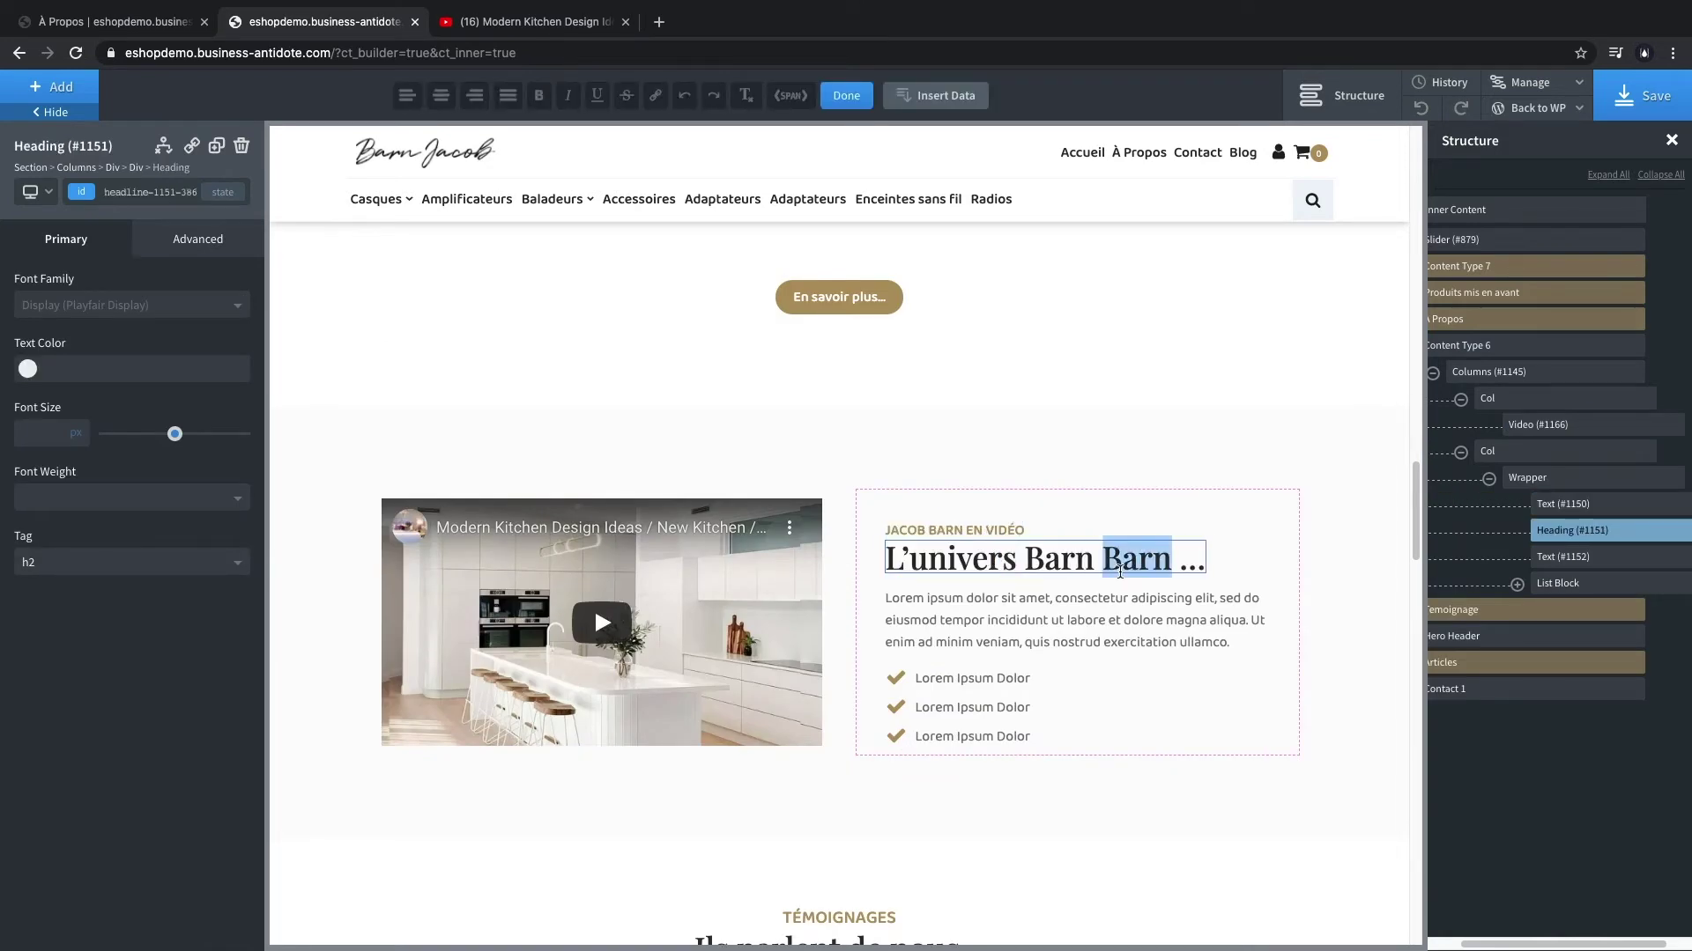
pyautogui.doubleClick(1084, 624)
pyautogui.write('Jacob Barn intervient sur toute la France et peut réaliser votre cuisine de A à Z. De la simple installation, en passant par la décoration d’intérieur, aux travaux d’aménagement, nos services sont :')
# - Rename the list items to Travaux d'aménagement, Installation sur mesure and Décoration d'intérieur
pyautogui.click(960, 705)
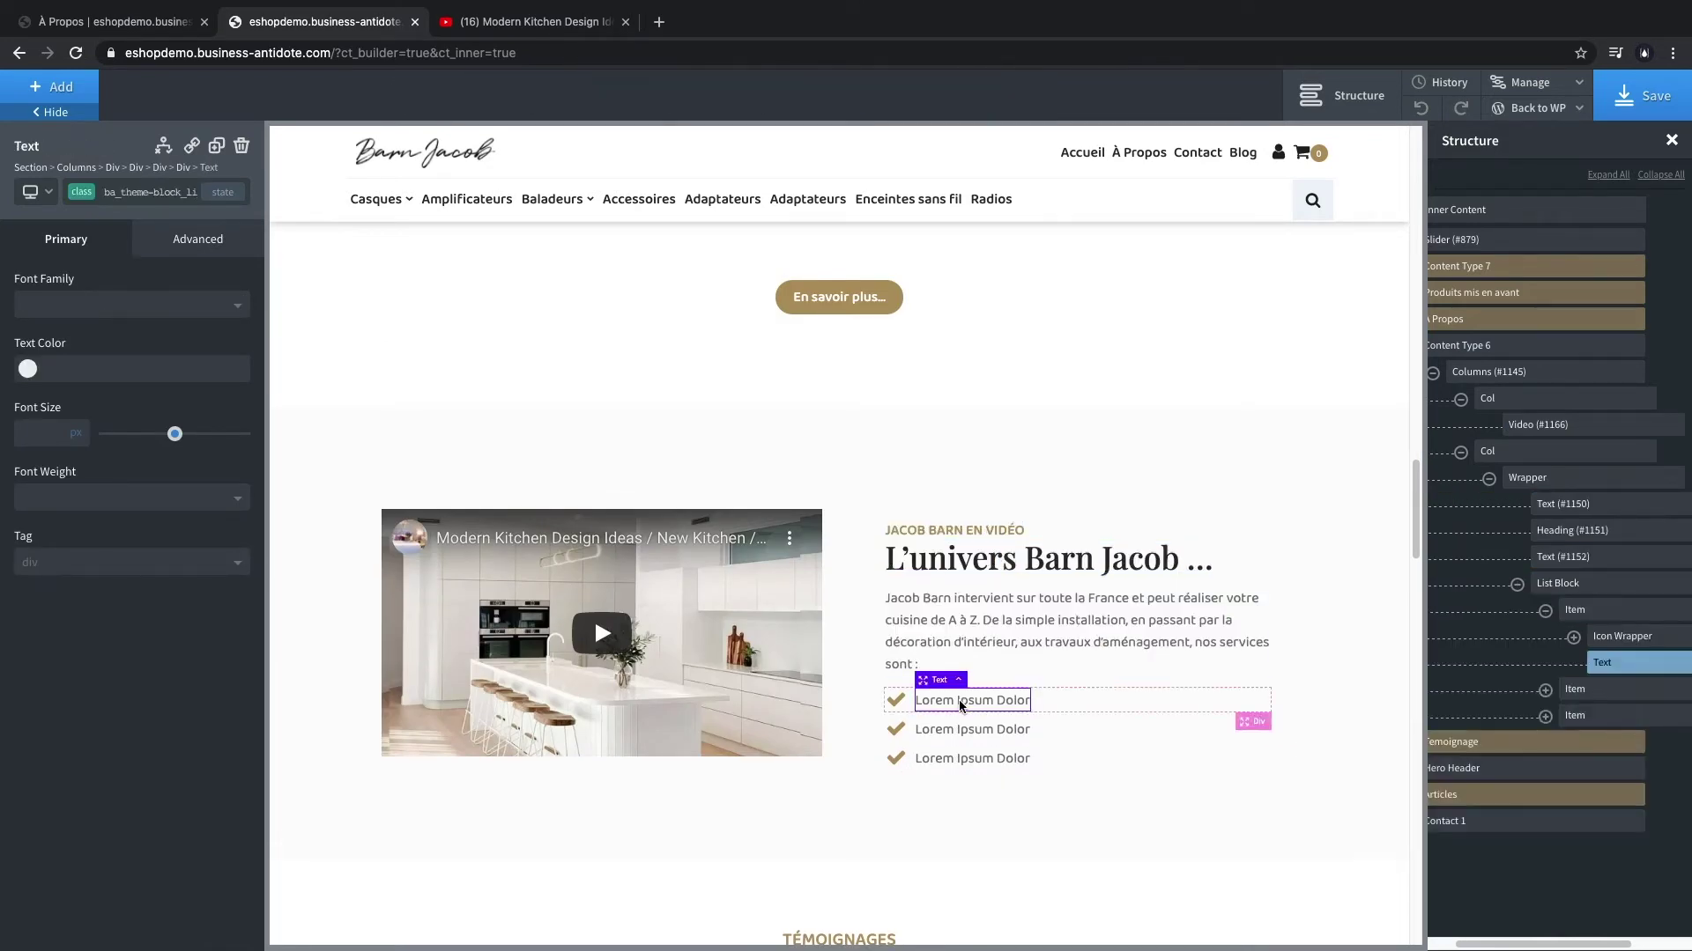
pyautogui.doubleClick(960, 703)
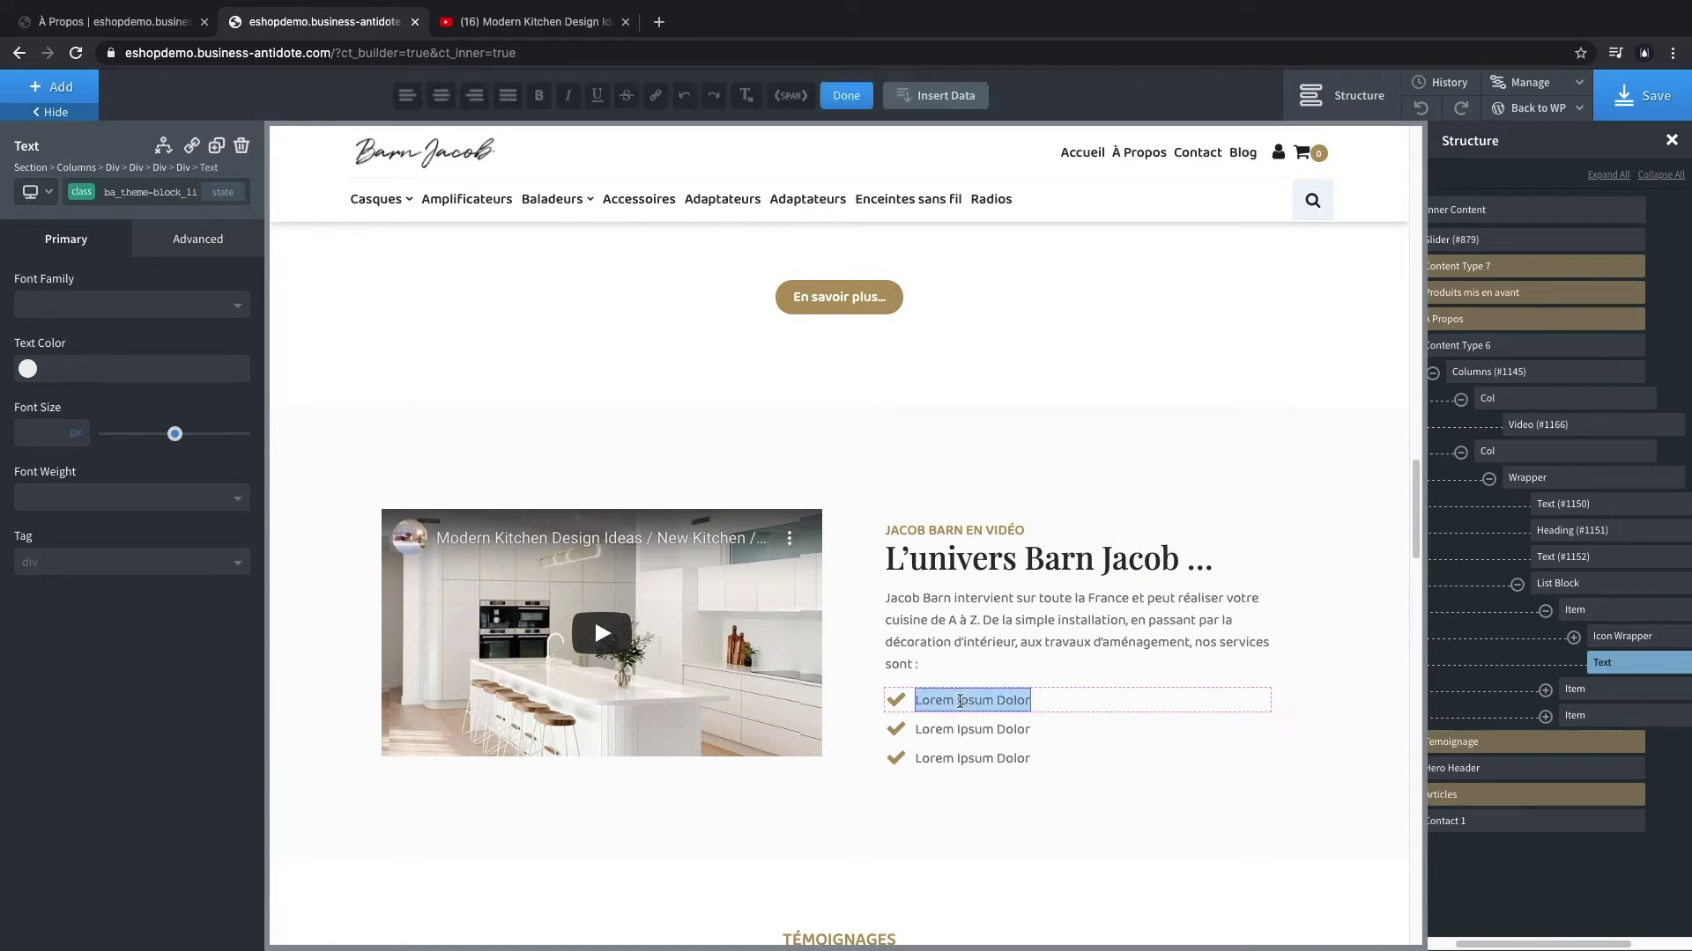
pyautogui.doubleClick(996, 729)
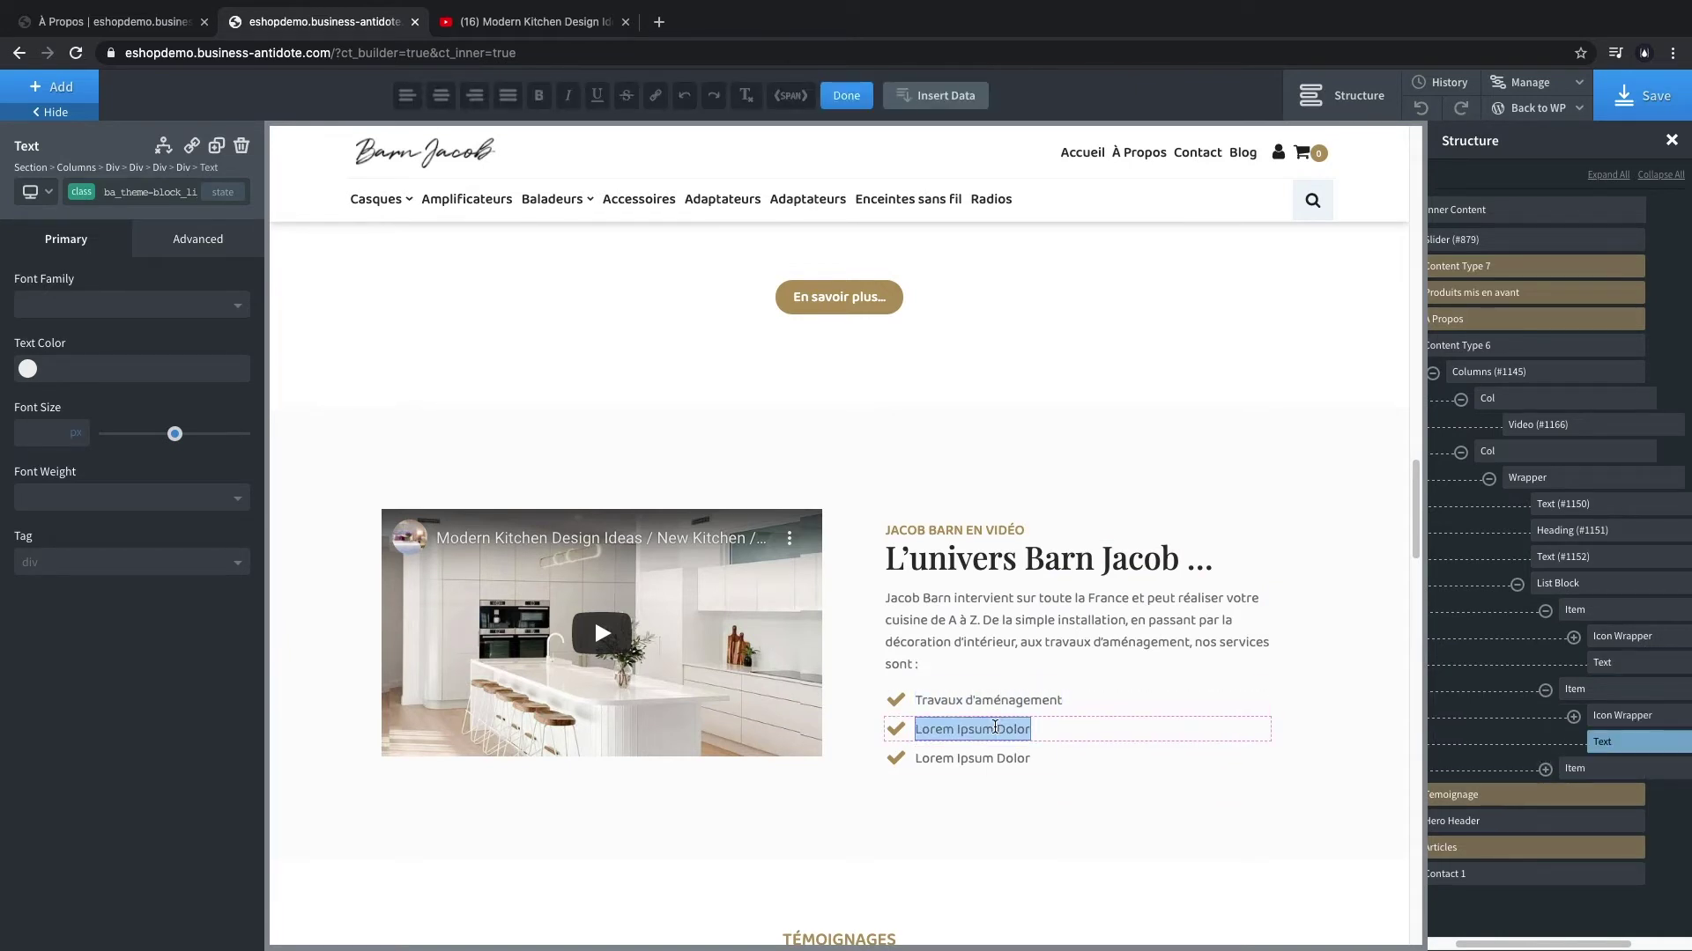
pyautogui.doubleClick(972, 756)
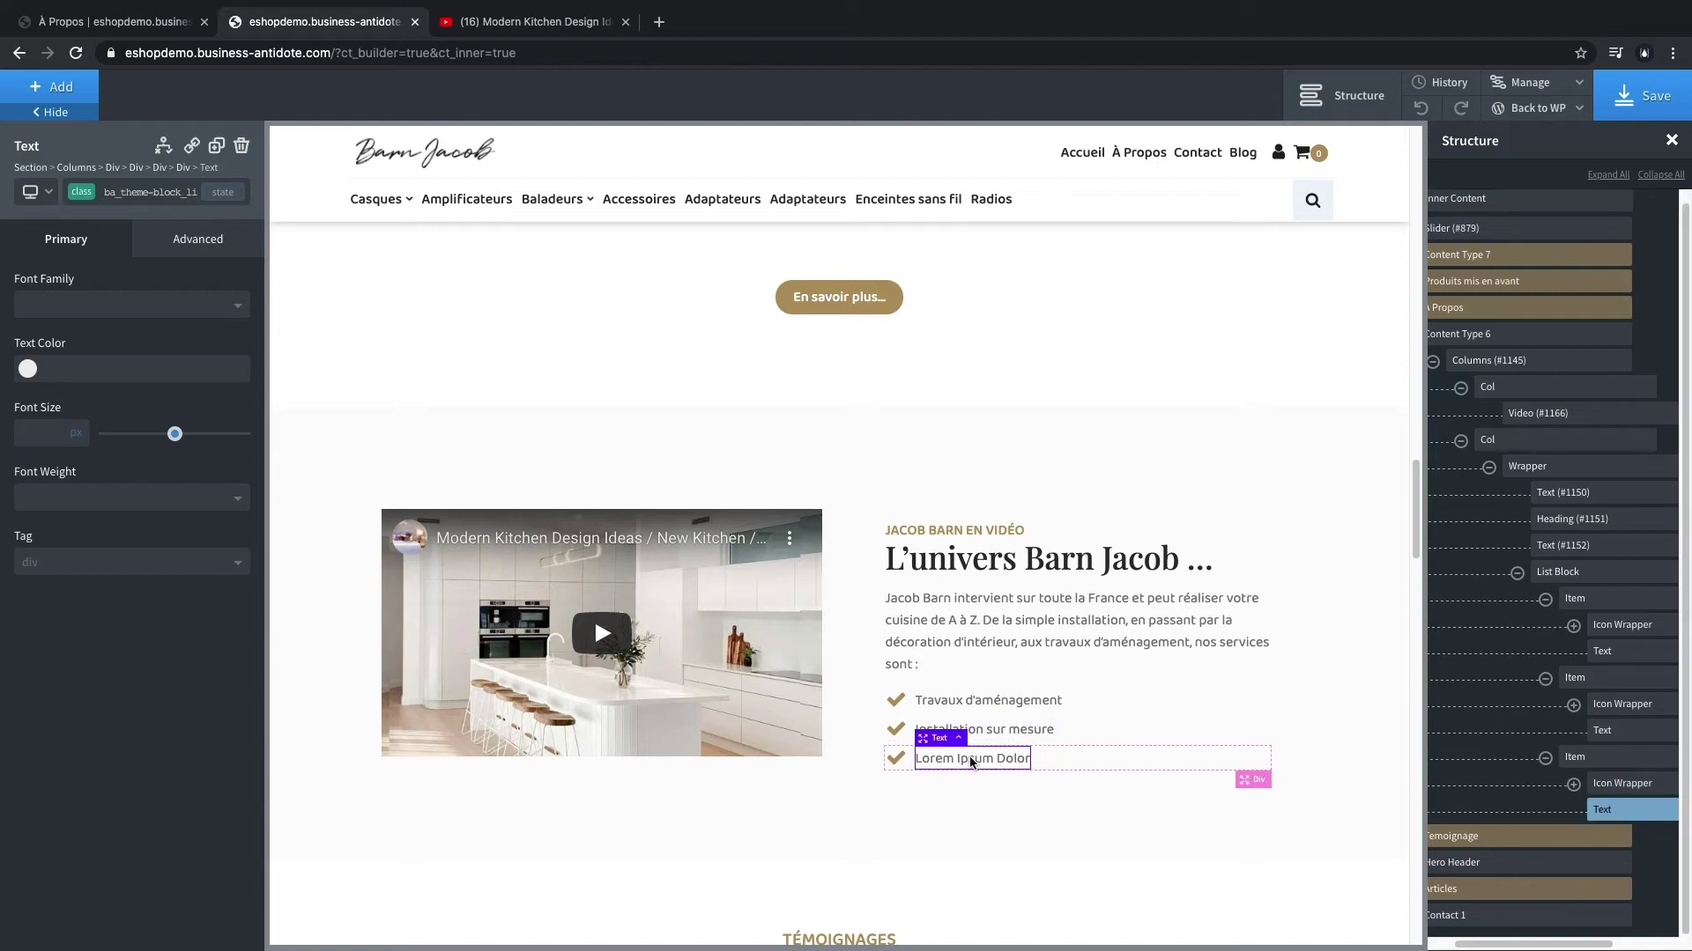
pyautogui.scroll(-6, 594, 617)
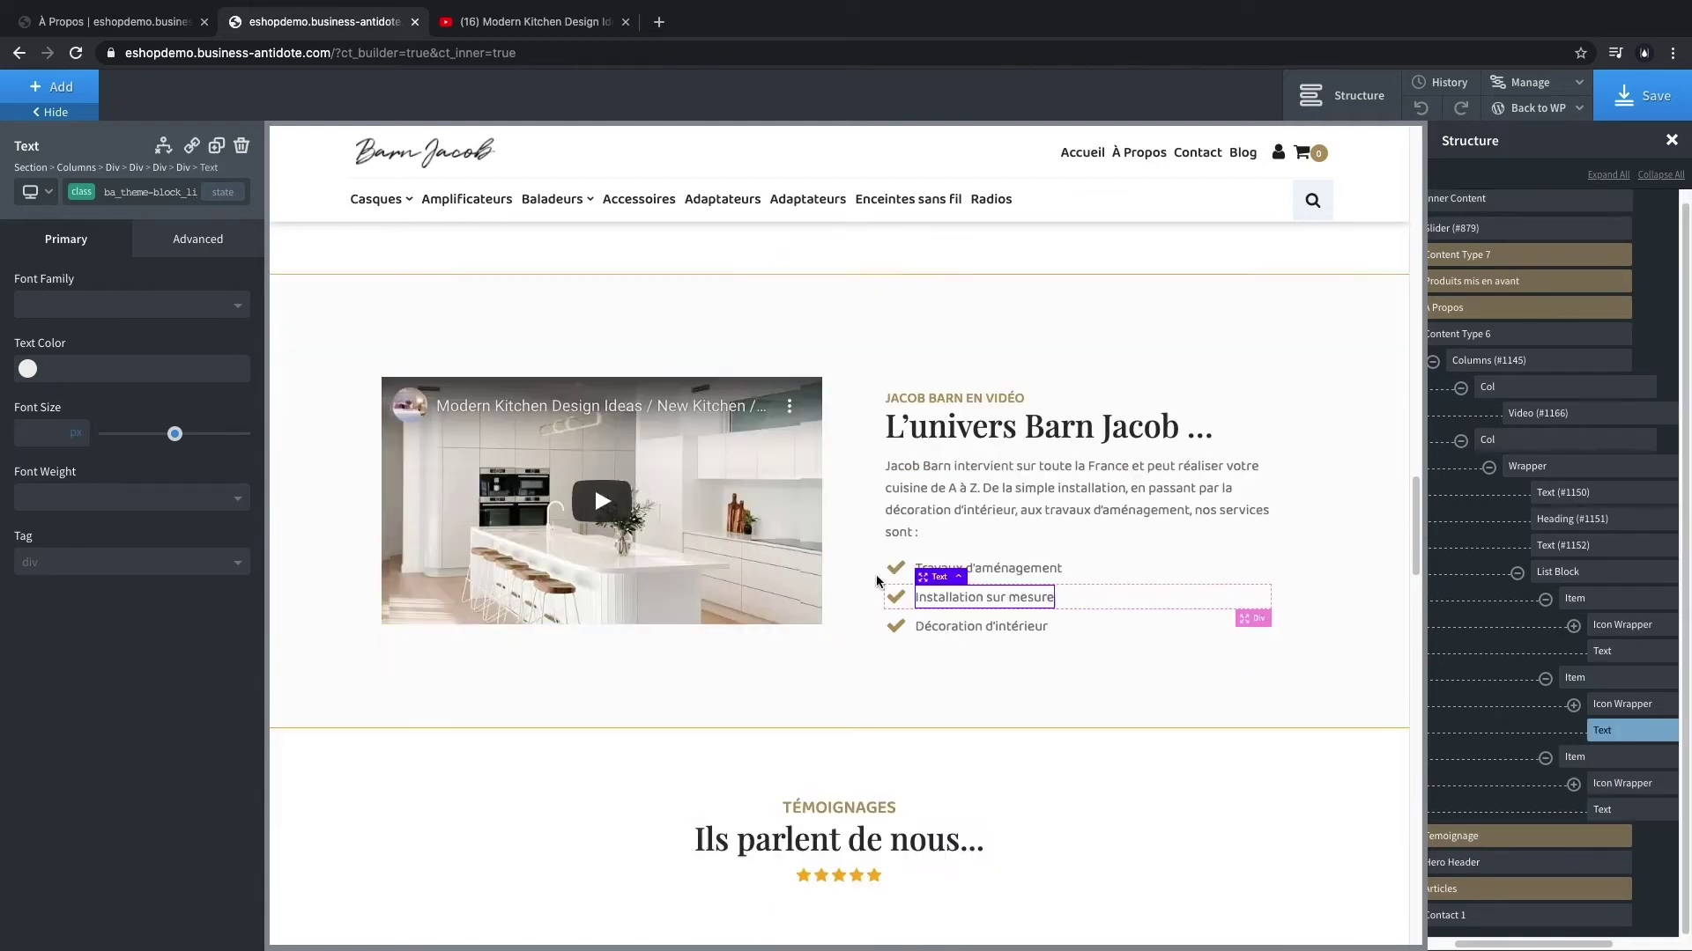
pyautogui.click(838, 544)
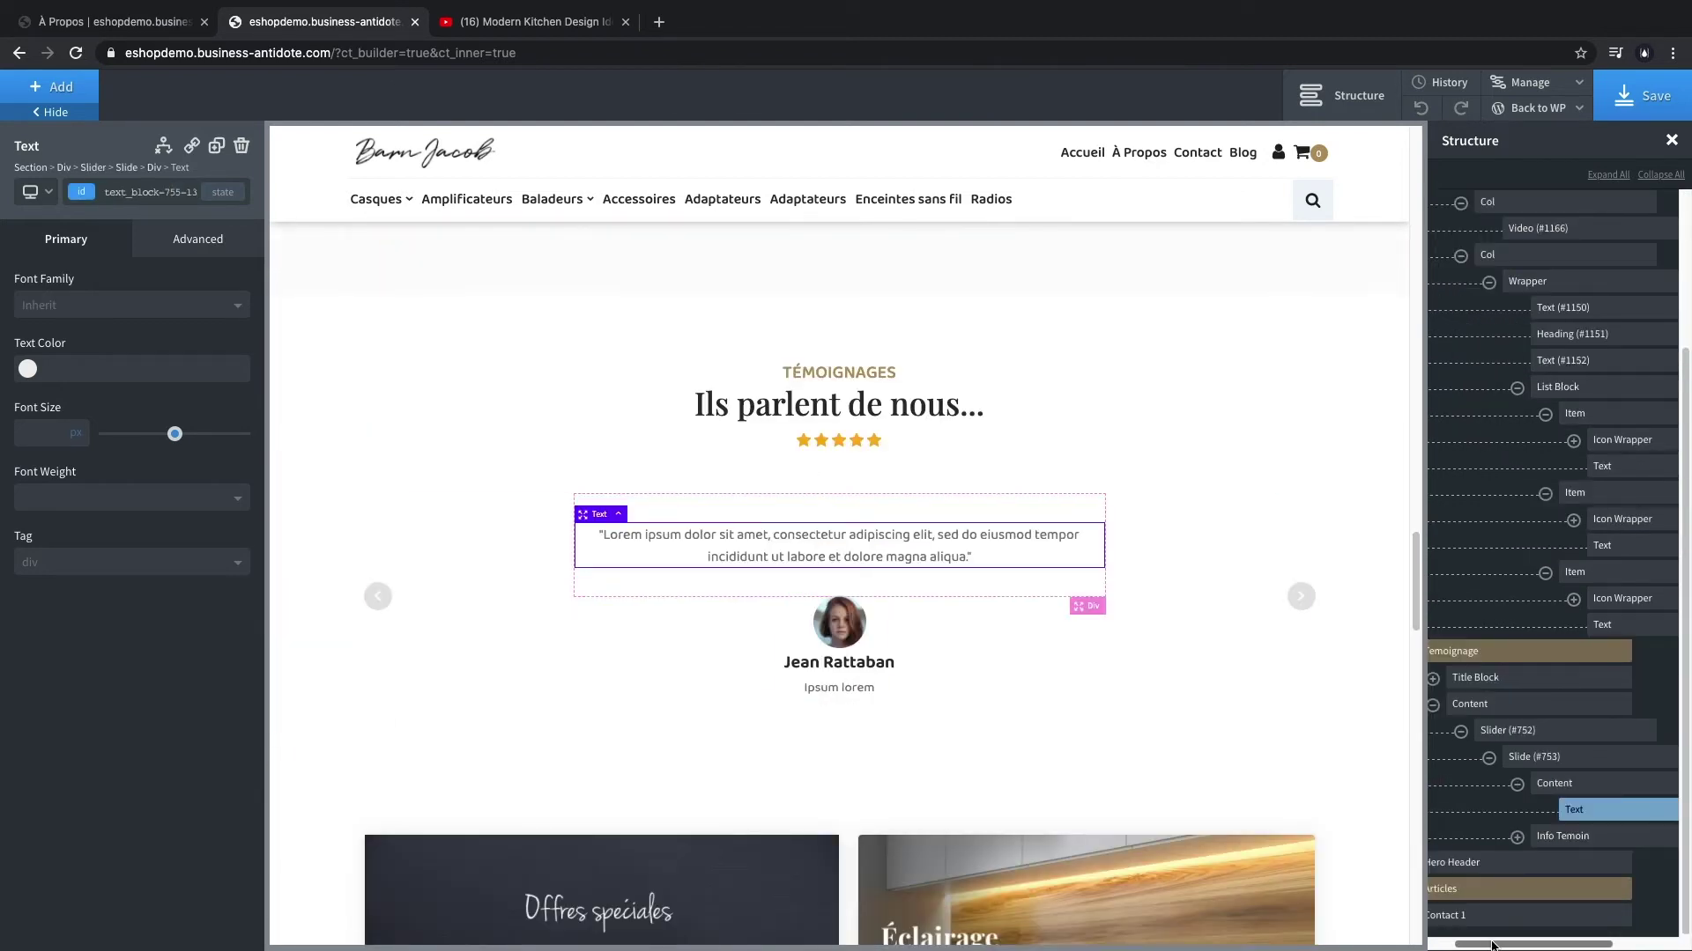
# - Locate the Témoignage section in the Structure panel and expand its contents
pyautogui.moveTo(1492, 945); pyautogui.dragTo(1470, 944)
pyautogui.scroll(3, 1560, 846)
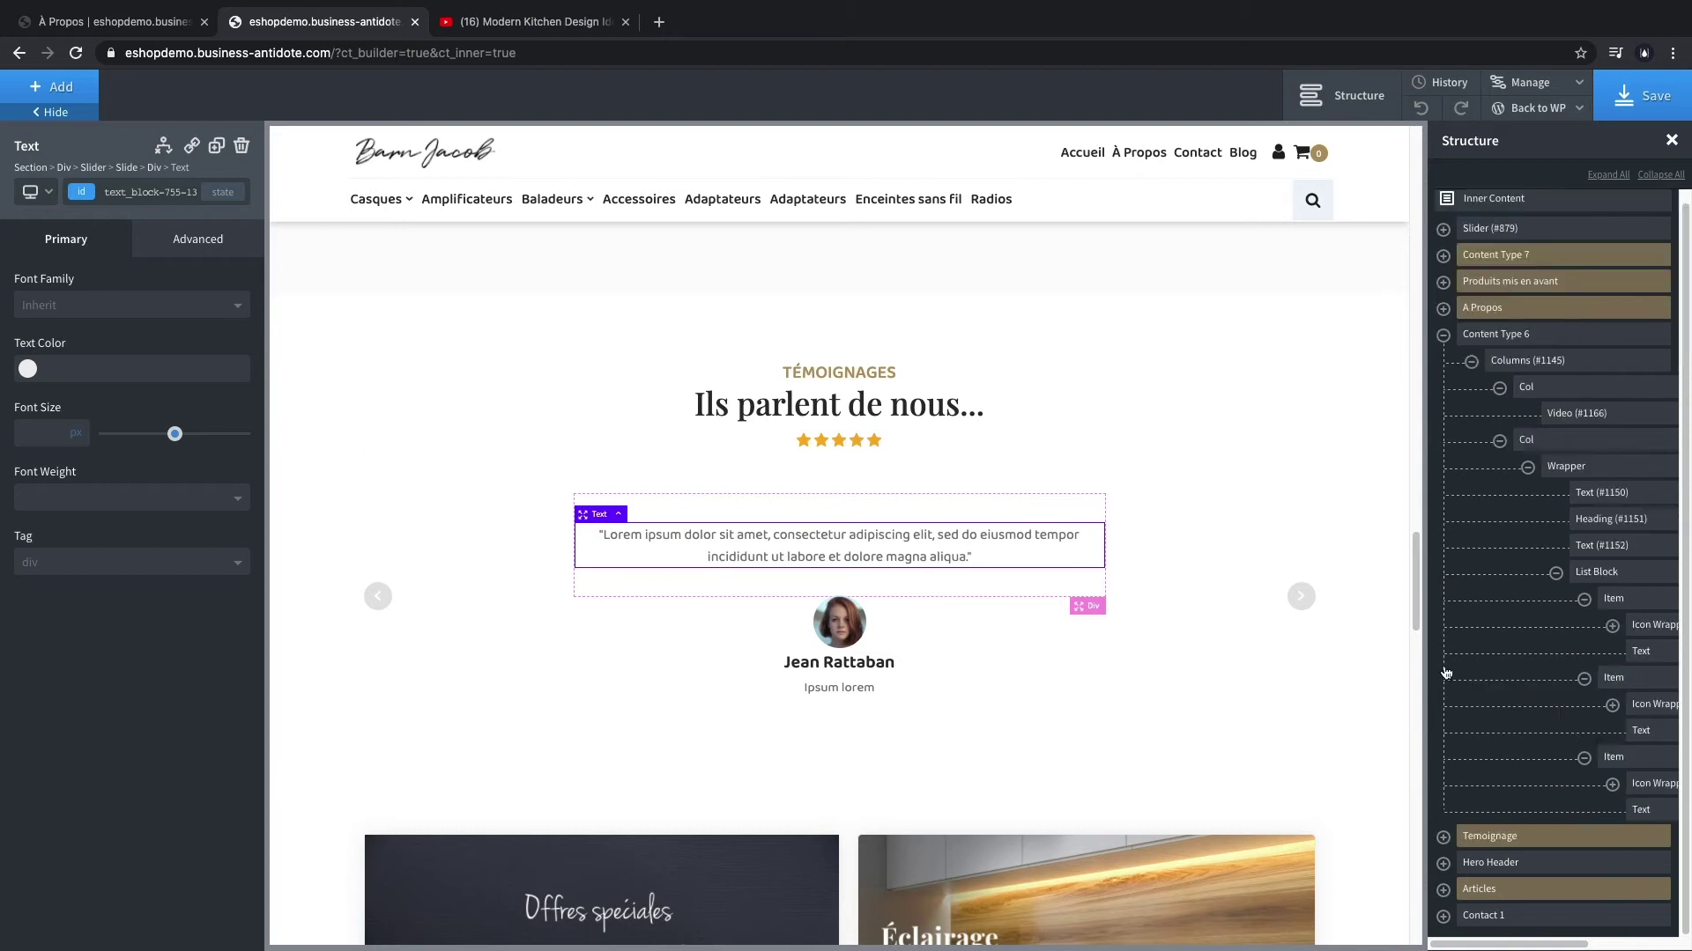
pyautogui.click(1560, 842)
pyautogui.click(1629, 836)
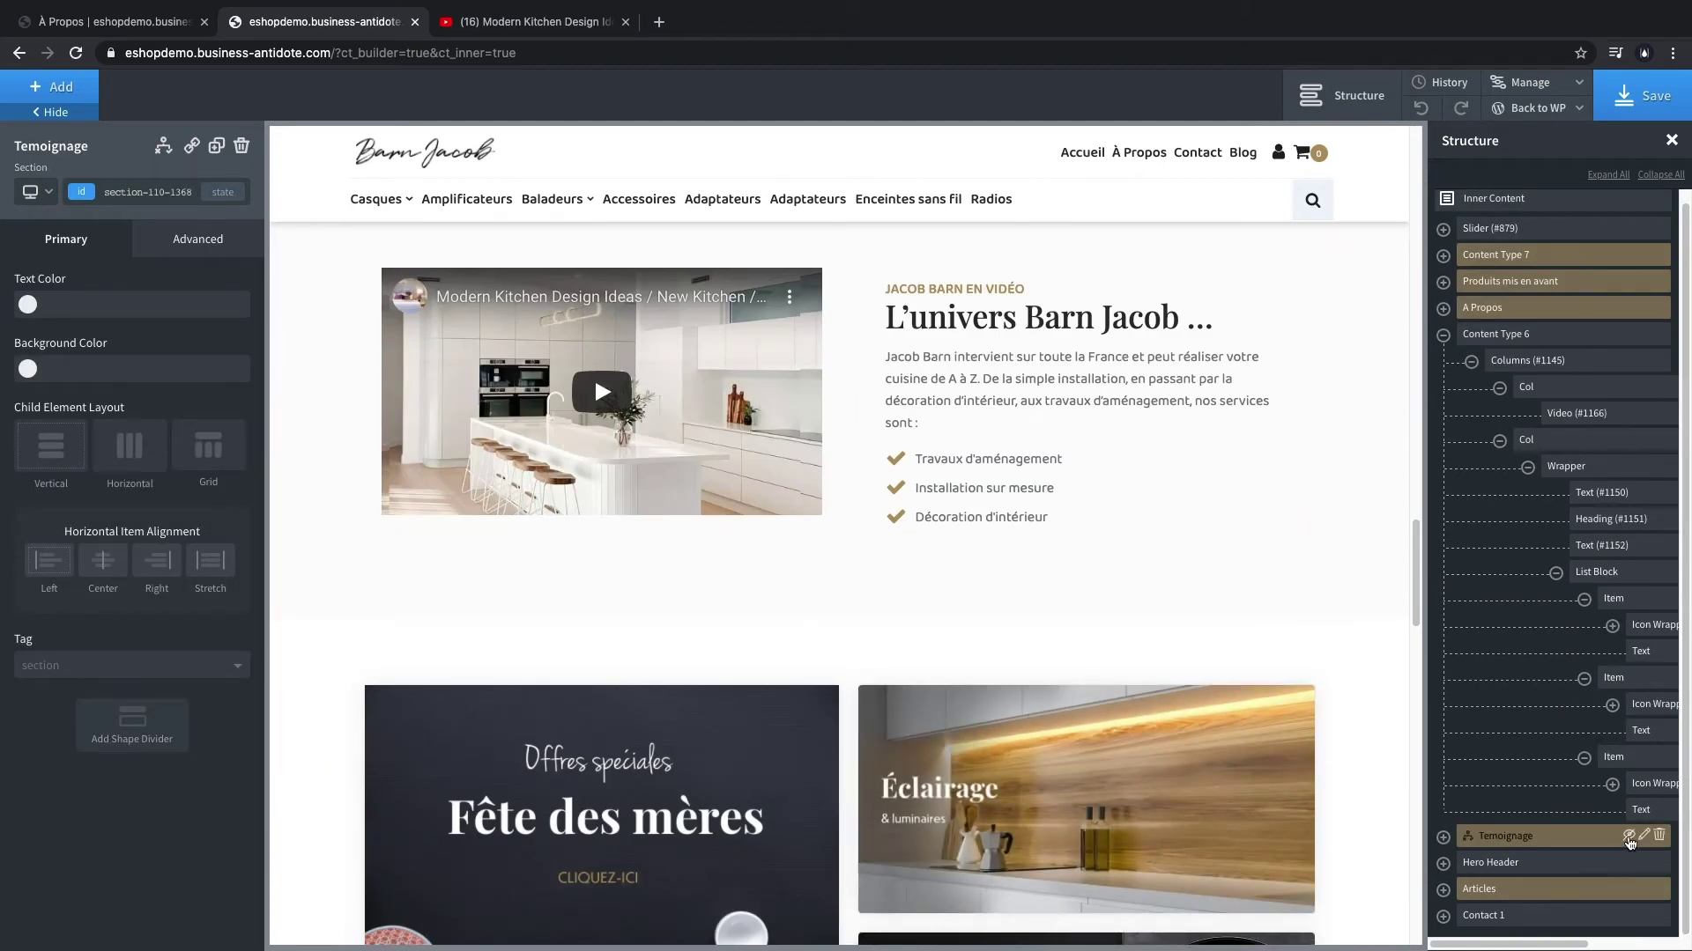
pyautogui.click(1628, 837)
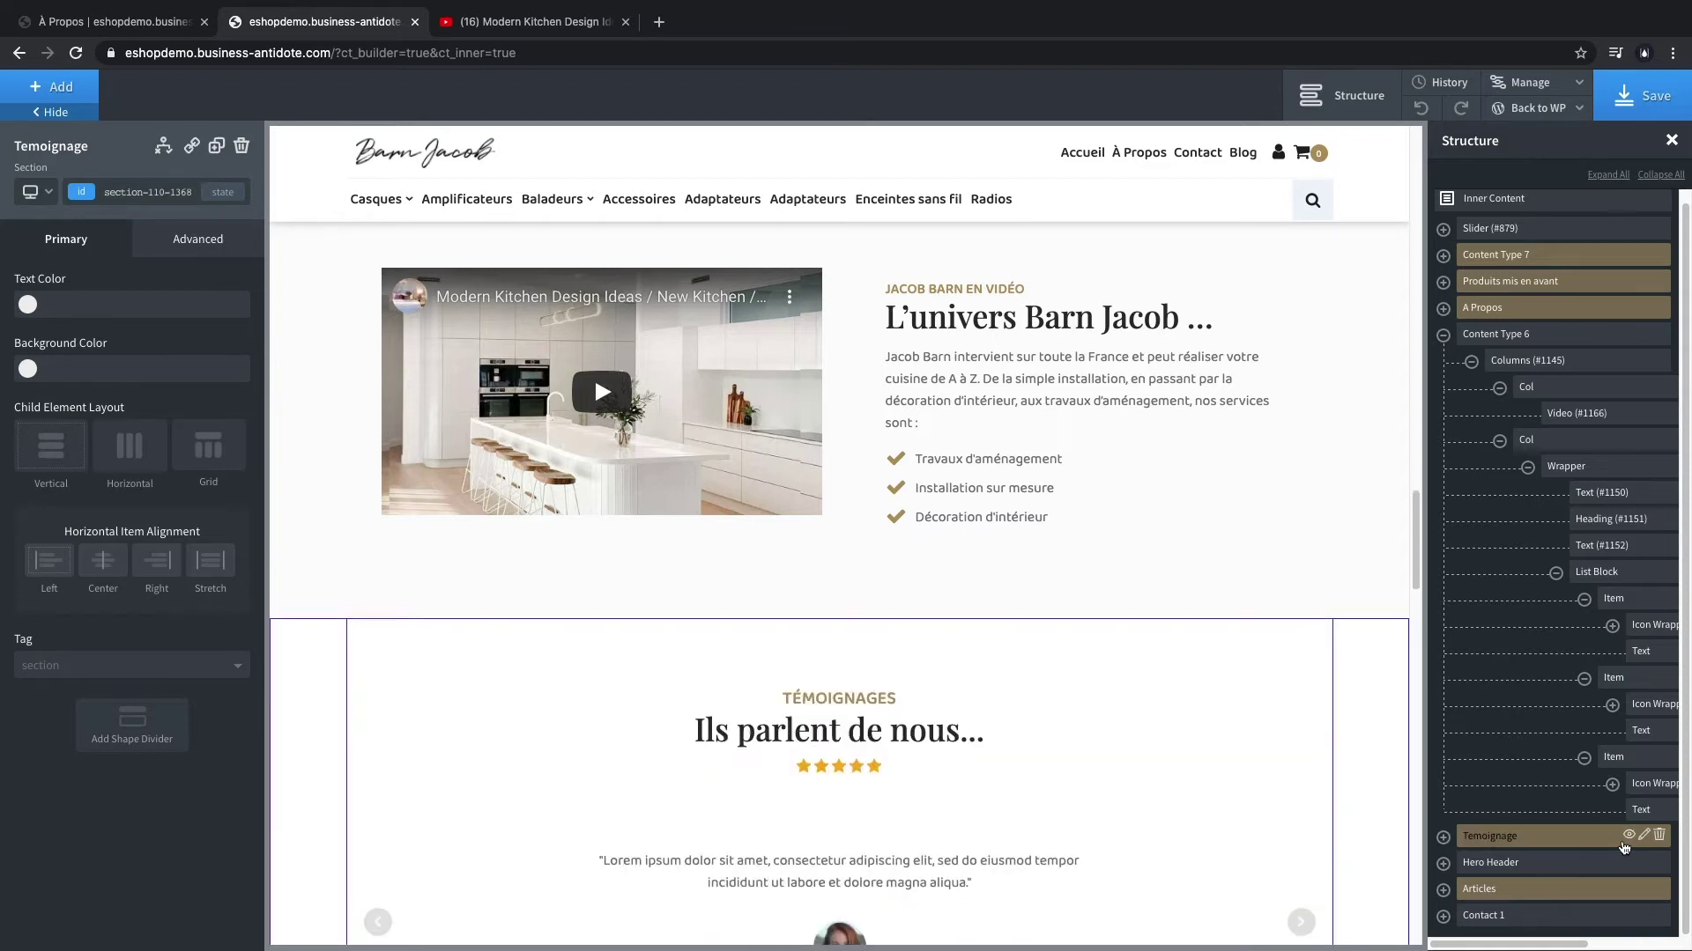
pyautogui.click(1446, 840)
pyautogui.scroll(-3, 939, 835)
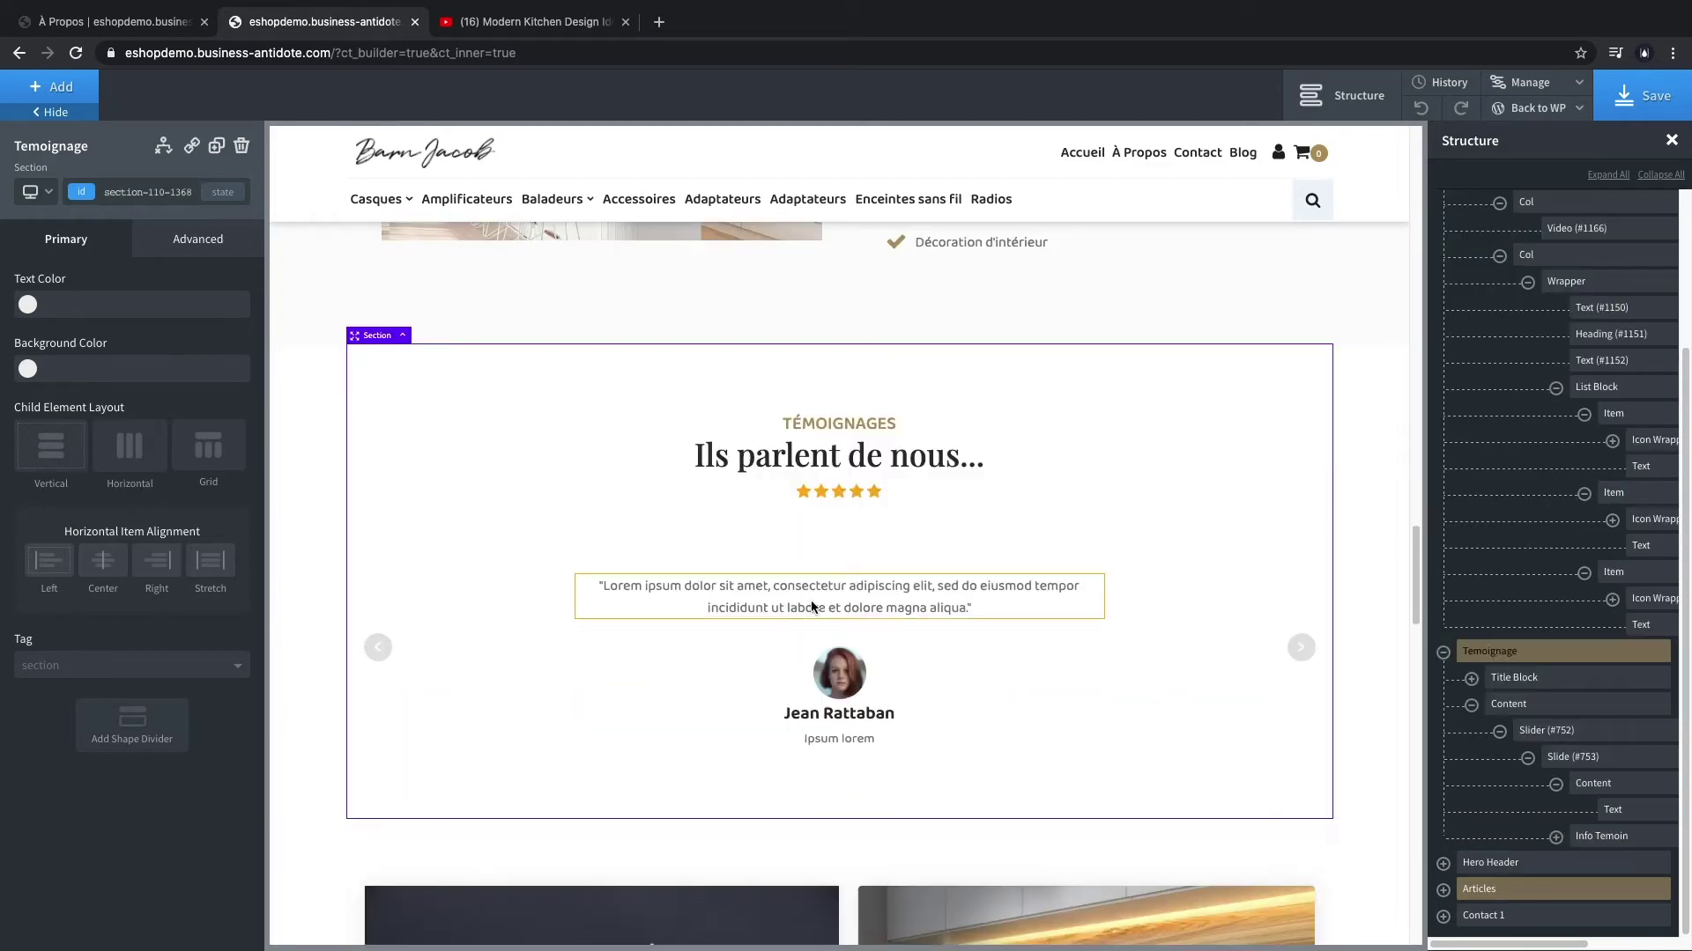
# - Replace the quote with a French customer quote, enter the reviewer's name and role 'Particulier'
pyautogui.doubleClick(813, 607)
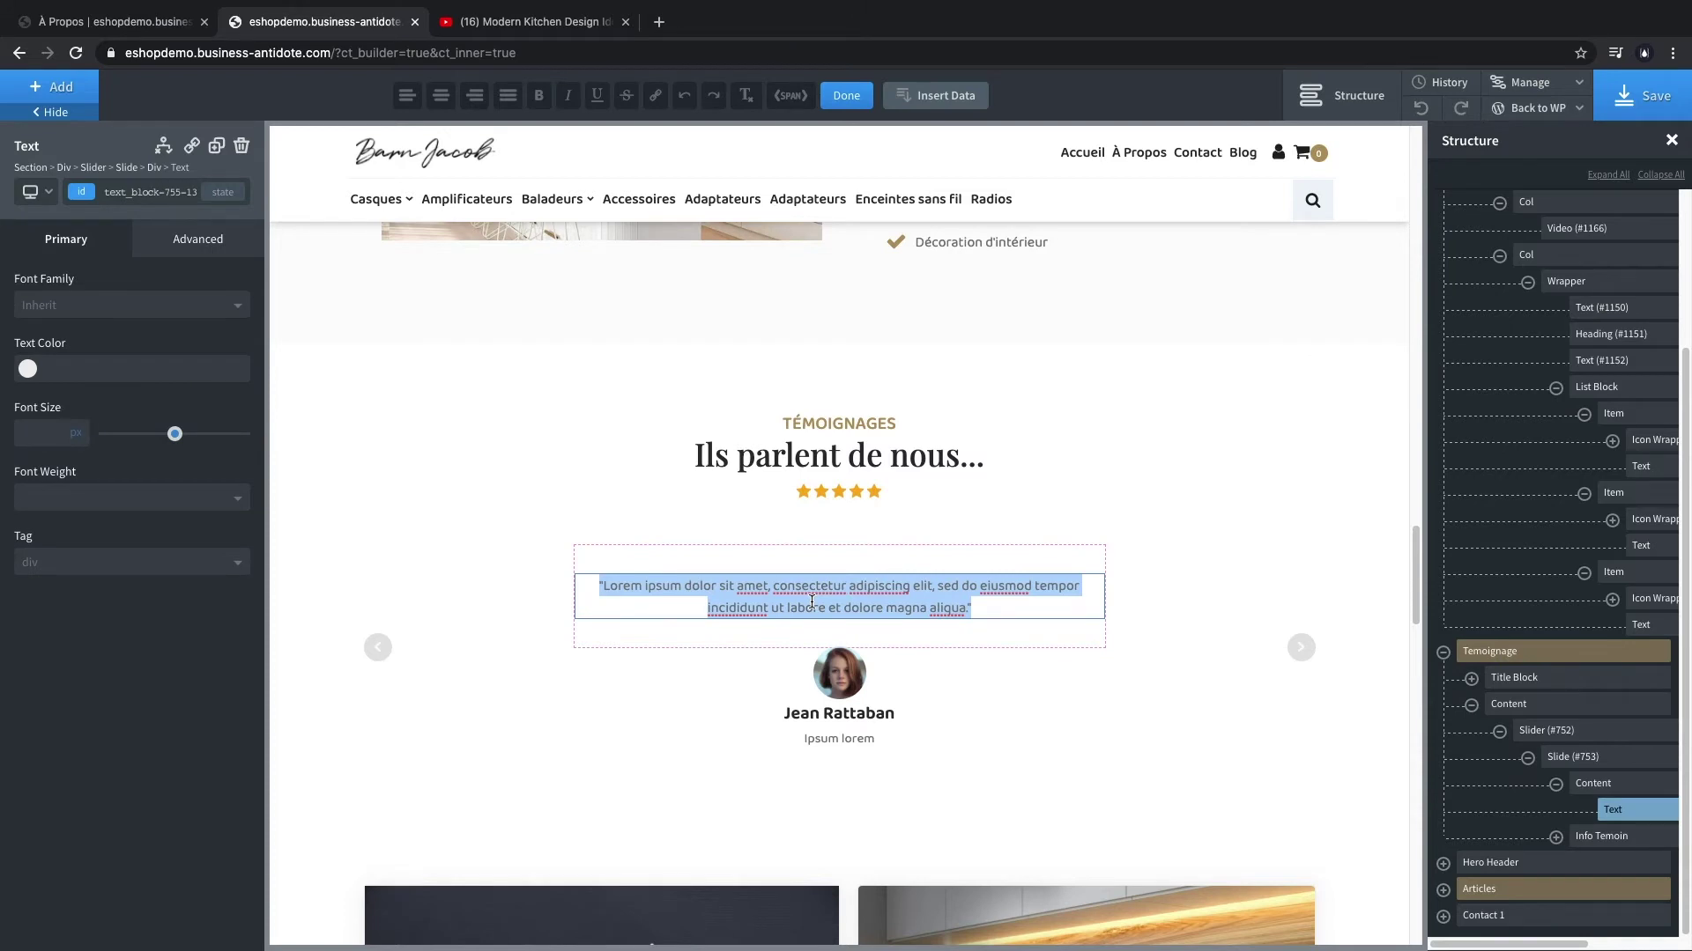
pyautogui.write('"J\'ai vu une Cuisine Jacob Barn chez une amie, celle-ci était équipée de luminaire que j\'ai retrouvé sur la boutique en ligne. Magnifique !"')
pyautogui.doubleClick(838, 712)
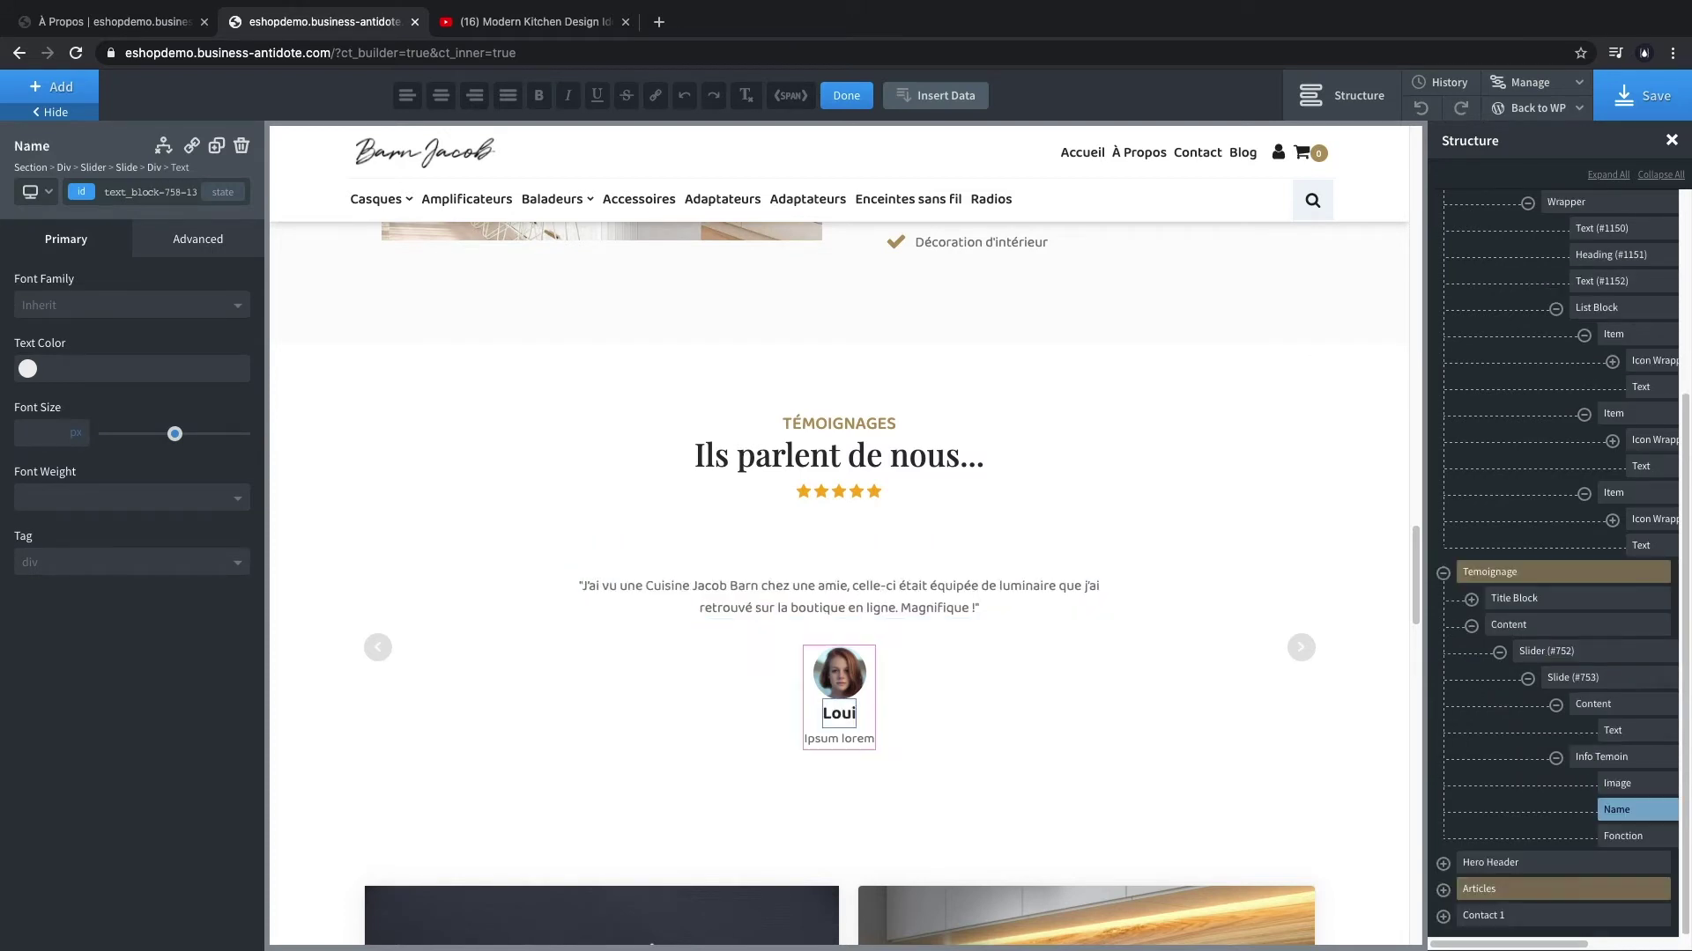
pyautogui.doubleClick(847, 739)
pyautogui.write('Particulier')
# - Swap the reviewer's portrait for a new Media Library image and save the homepage
pyautogui.click(839, 673)
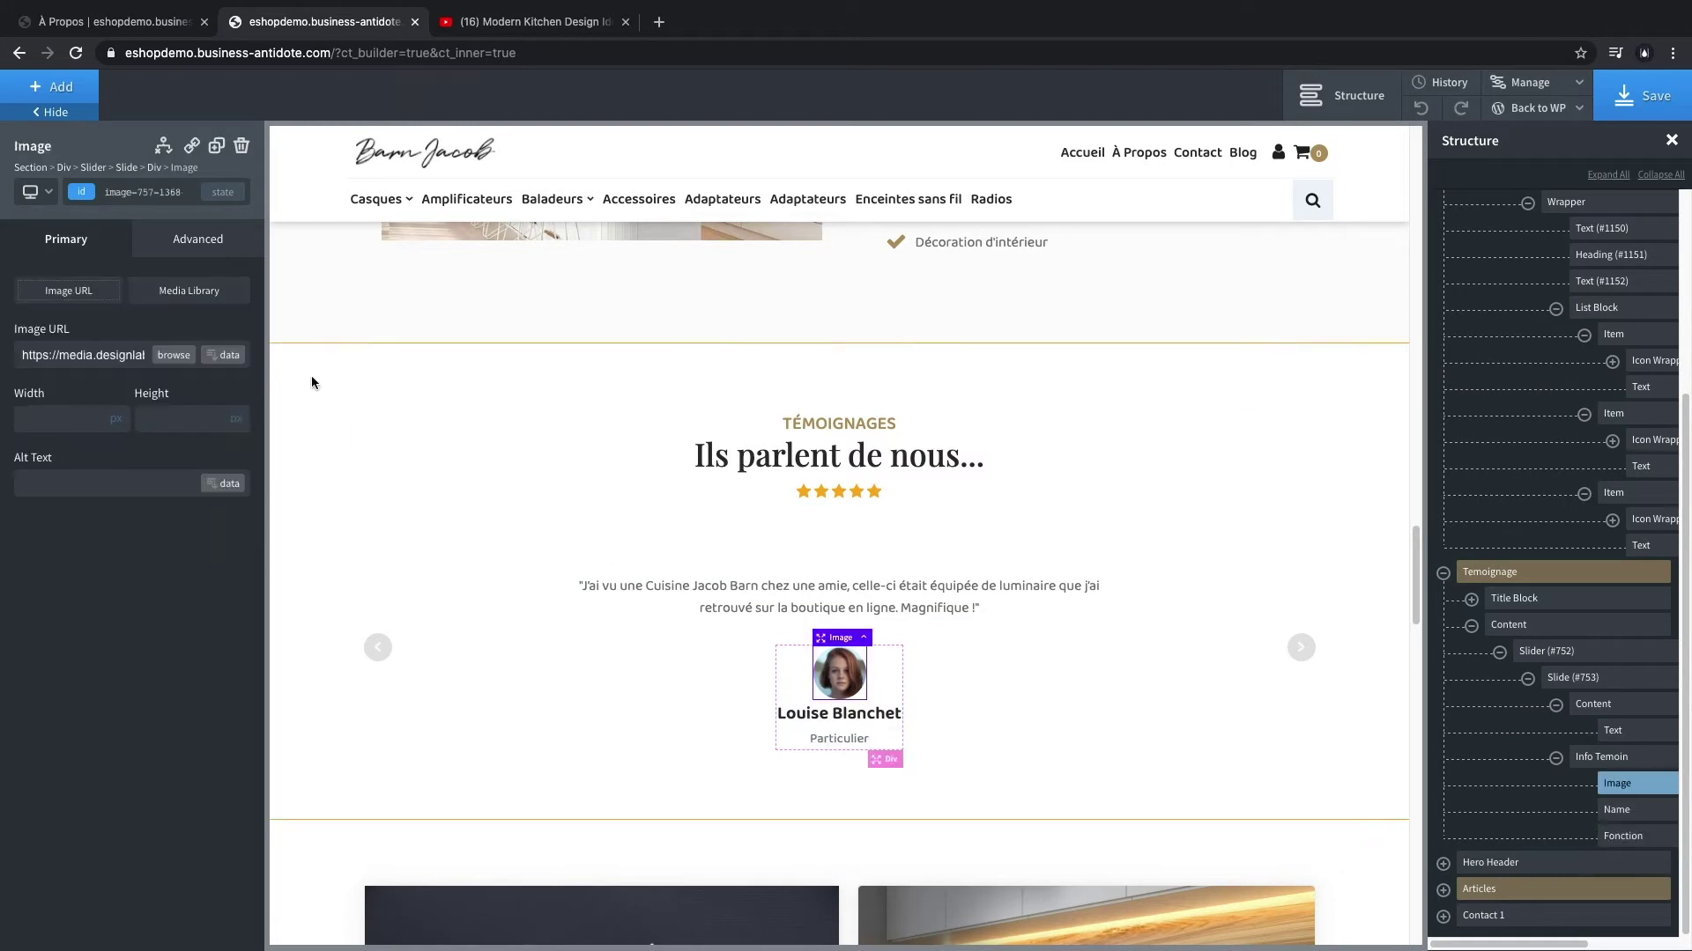
pyautogui.click(173, 355)
pyautogui.click(908, 494)
pyautogui.click(1599, 898)
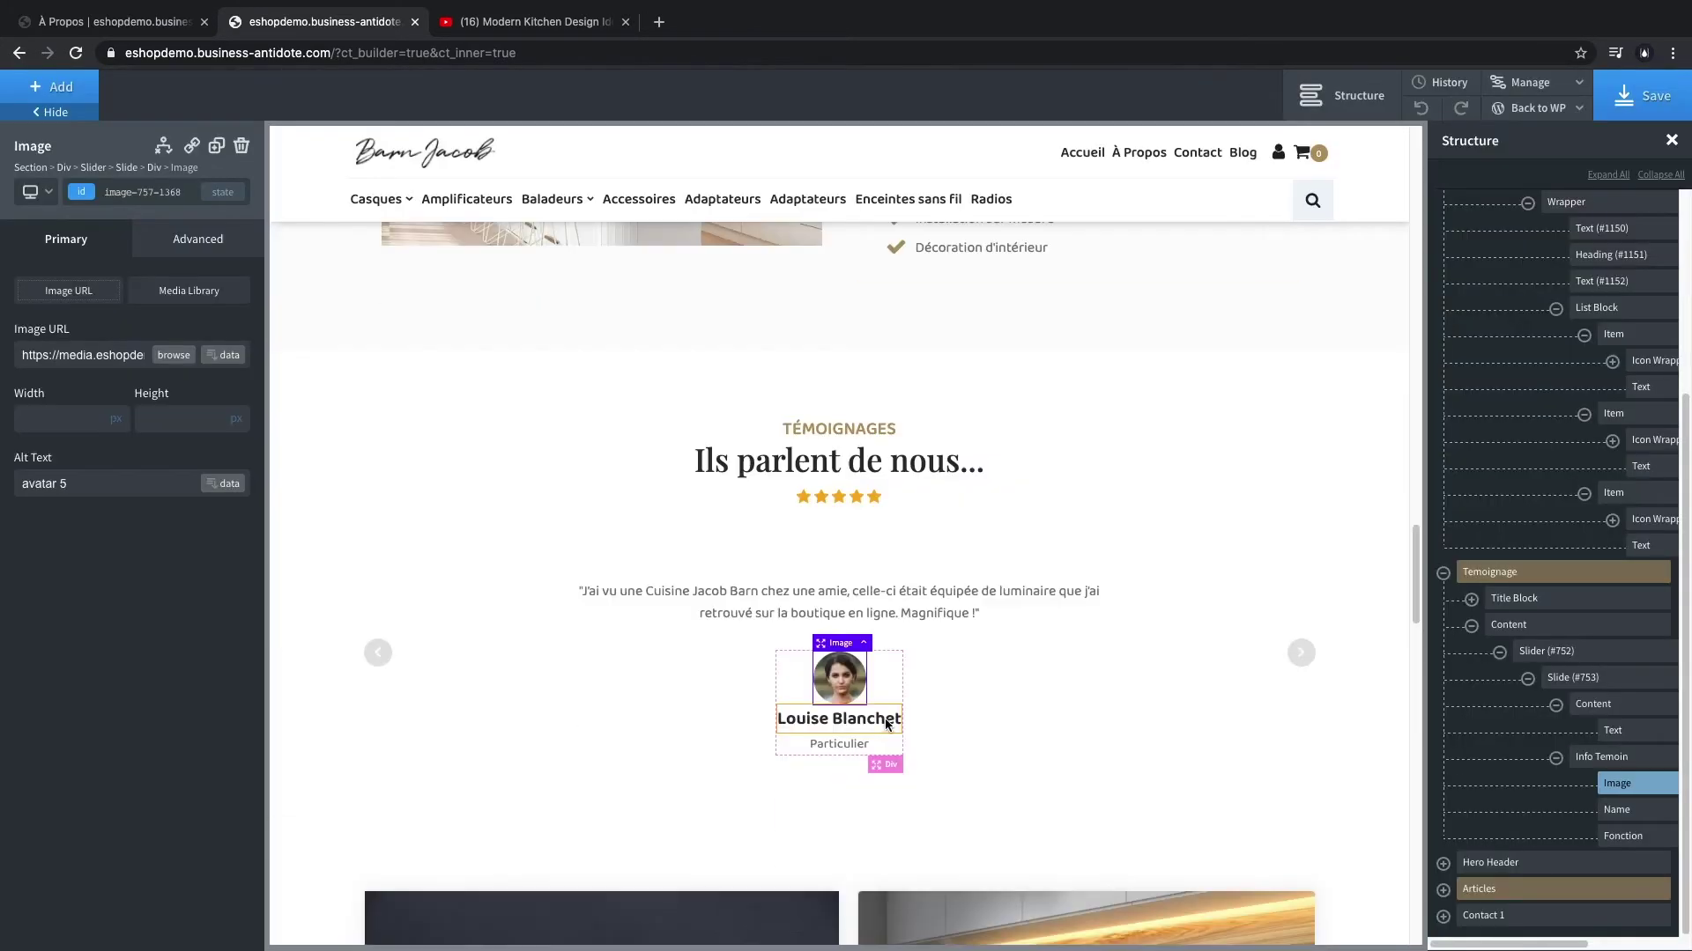
pyautogui.scroll(-1, 884, 717)
pyautogui.click(1644, 97)
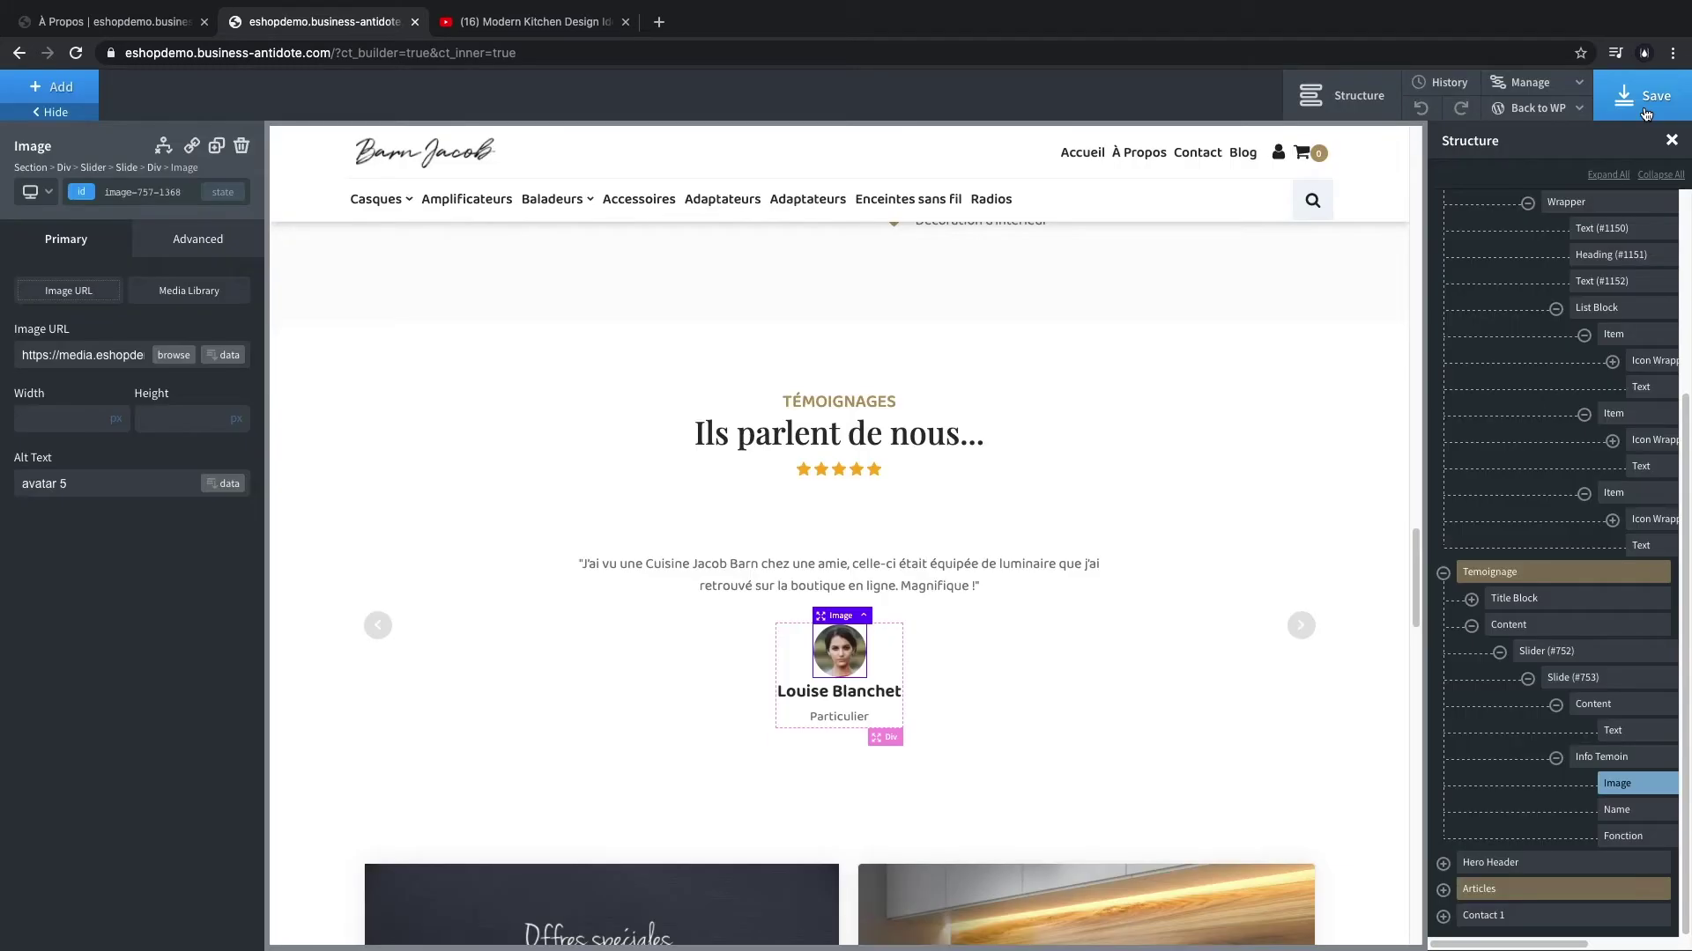
pyautogui.click(1443, 572)
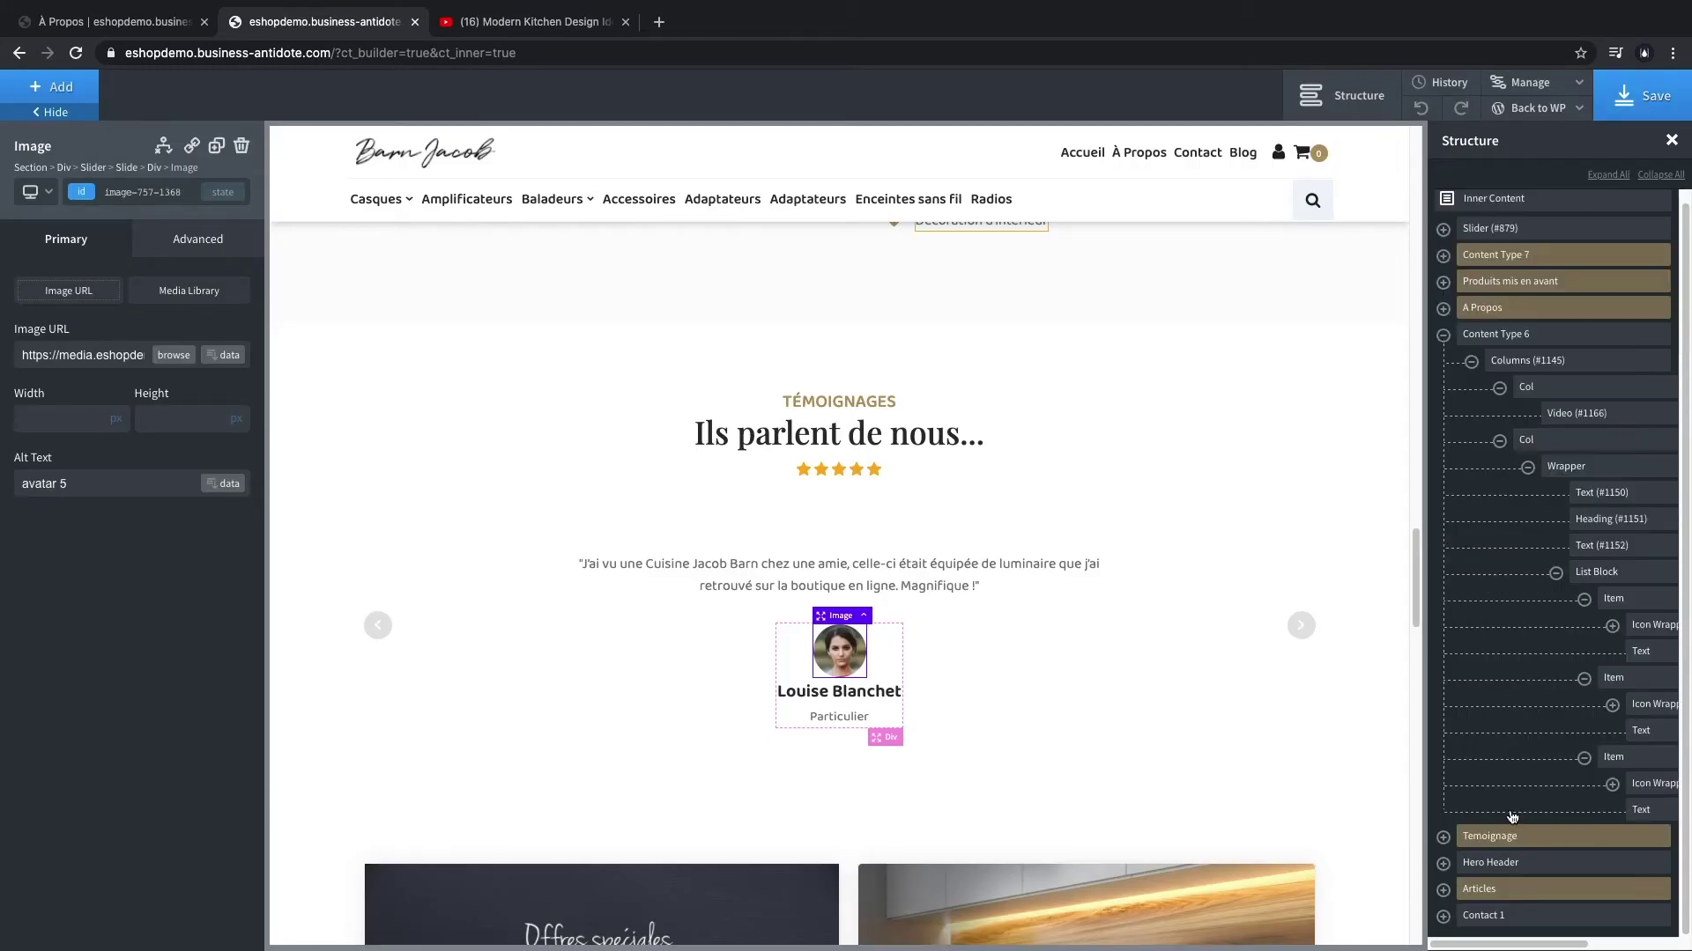
pyautogui.click(1498, 836)
pyautogui.click(1498, 863)
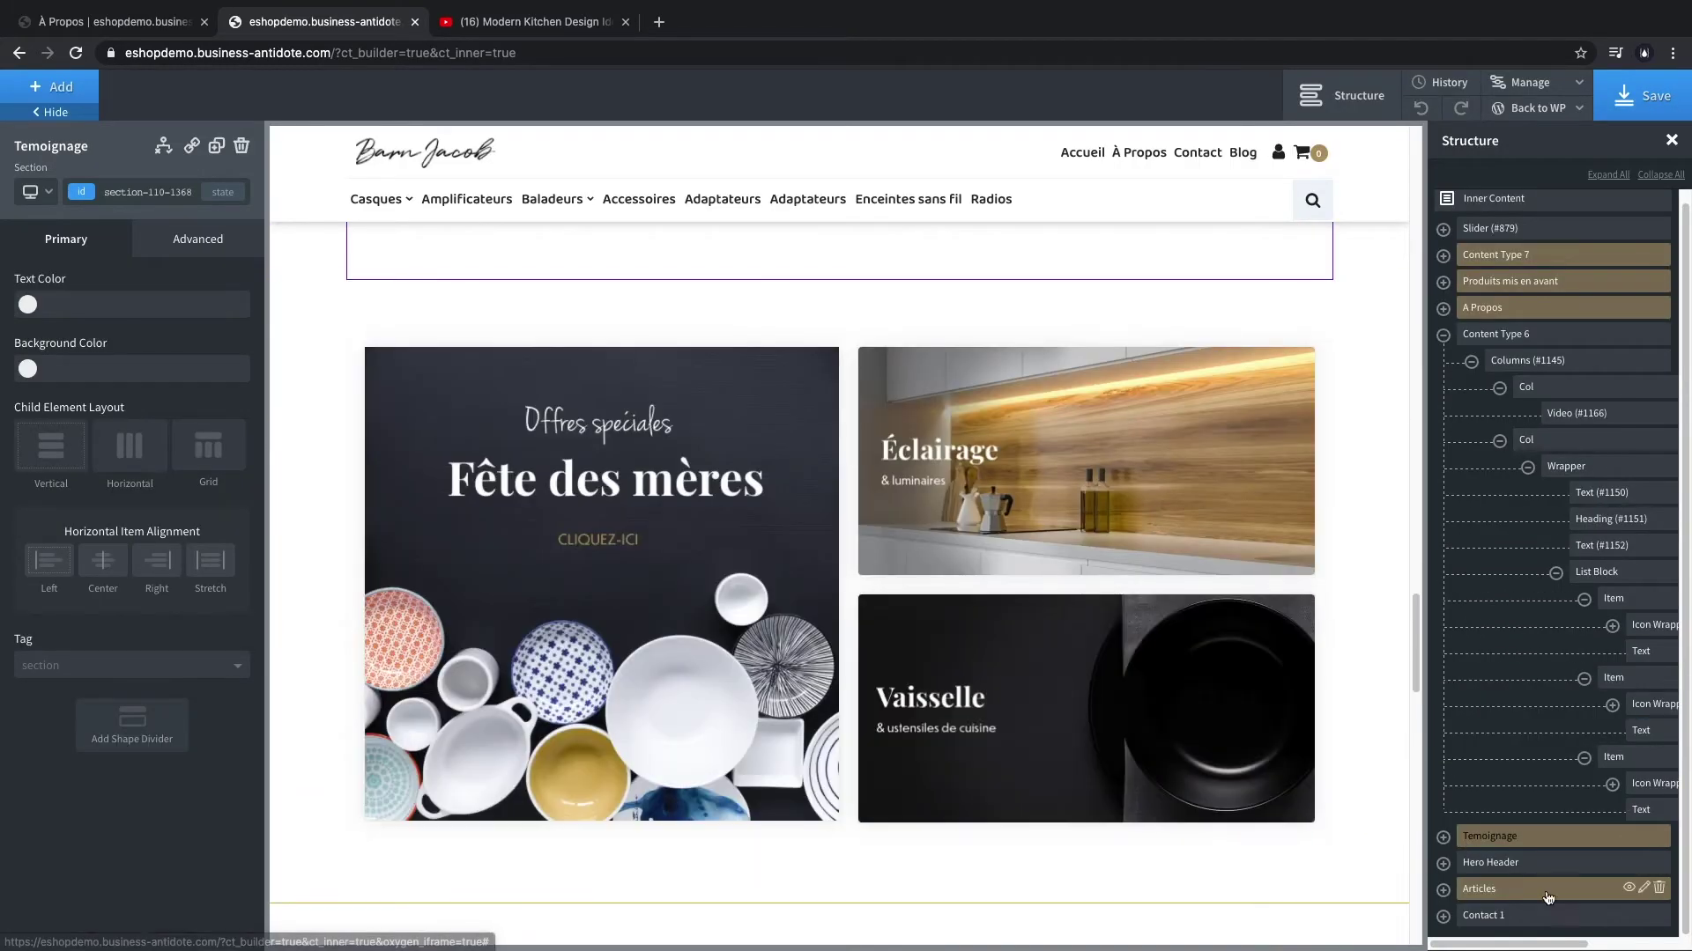
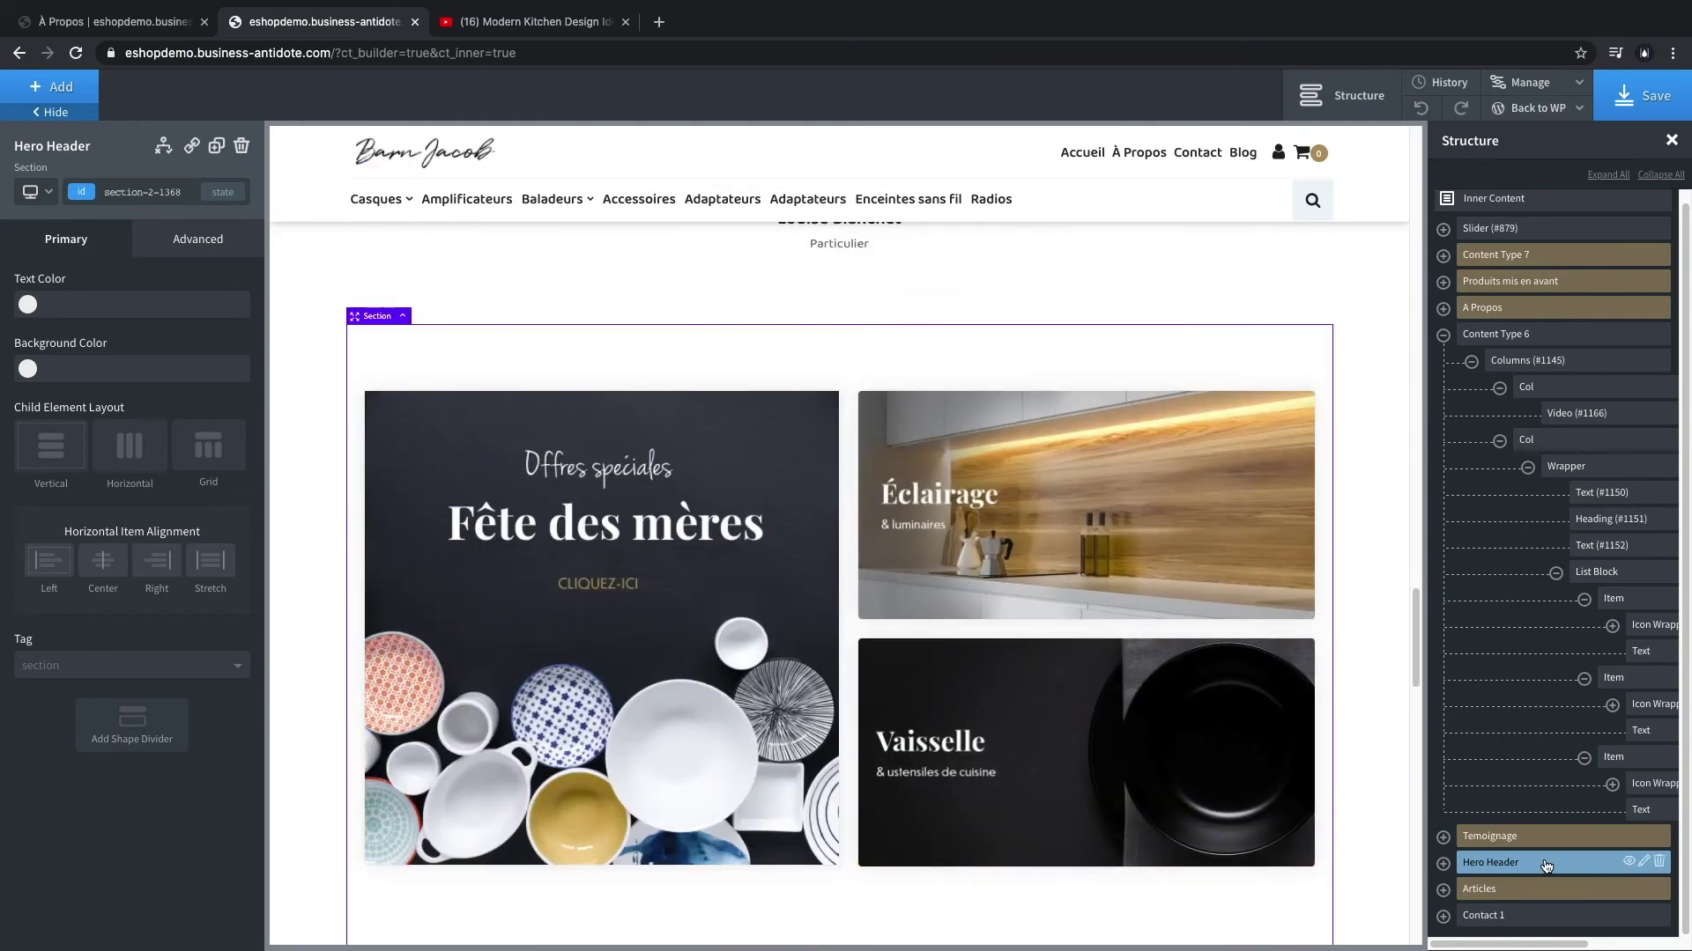
# - Insert a Hero Header 2 section from BA Theme components below the Temoignage testimonials
pyautogui.click(1498, 836)
pyautogui.click(53, 87)
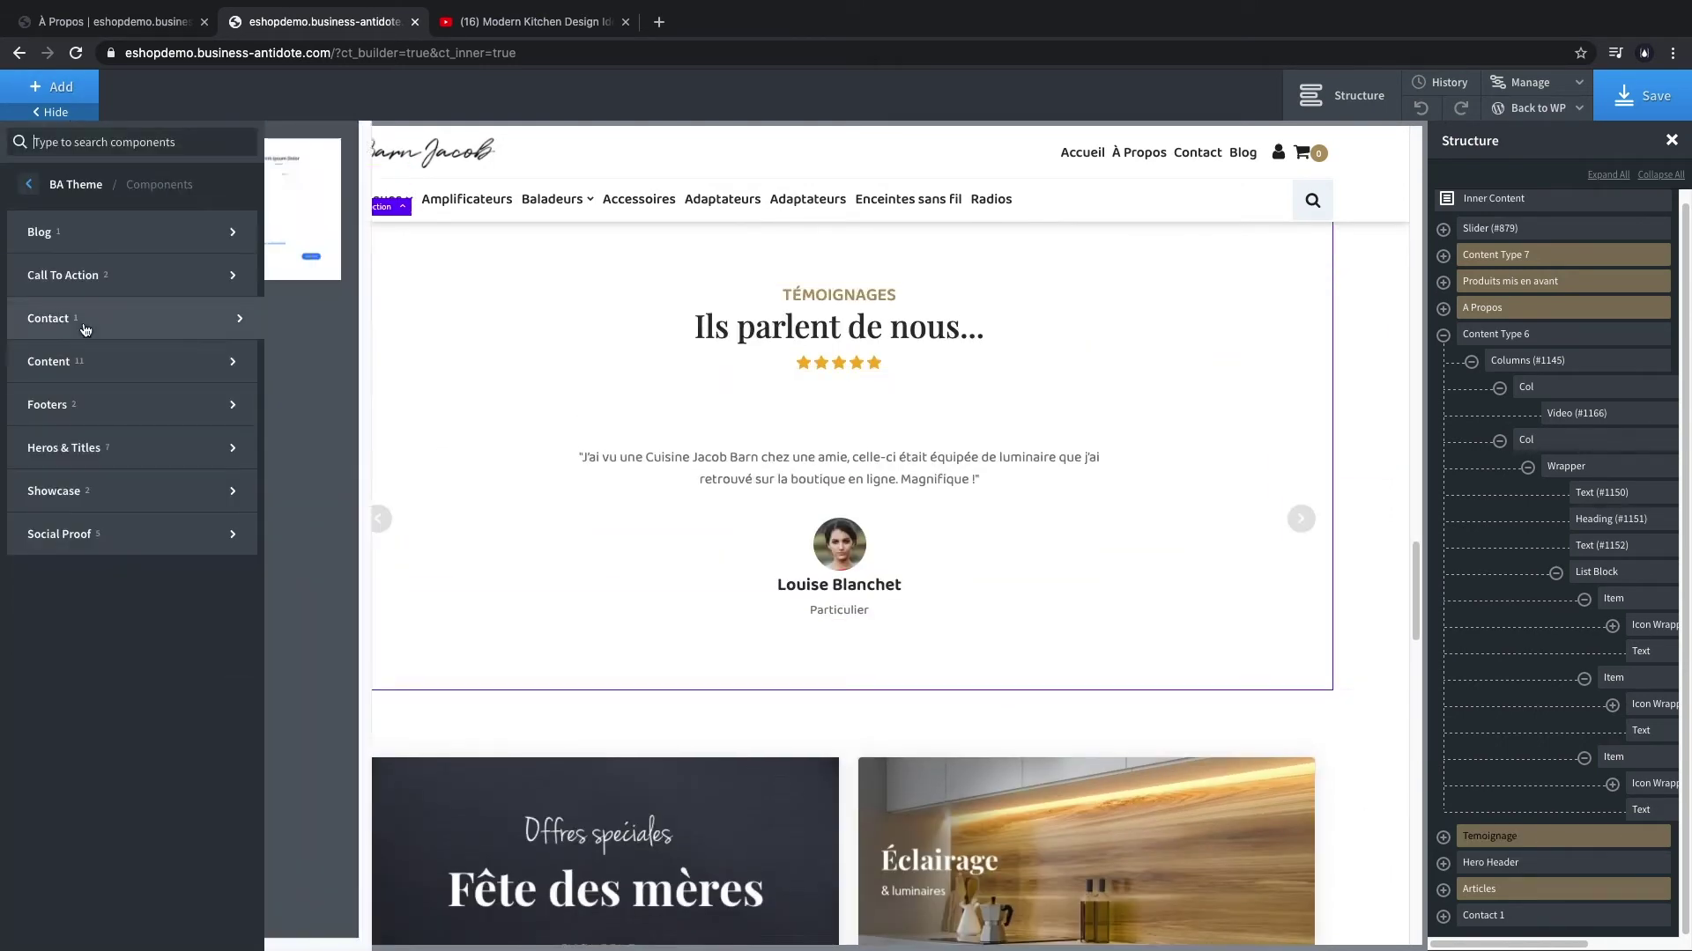
pyautogui.moveTo(147, 452)
pyautogui.click(367, 721)
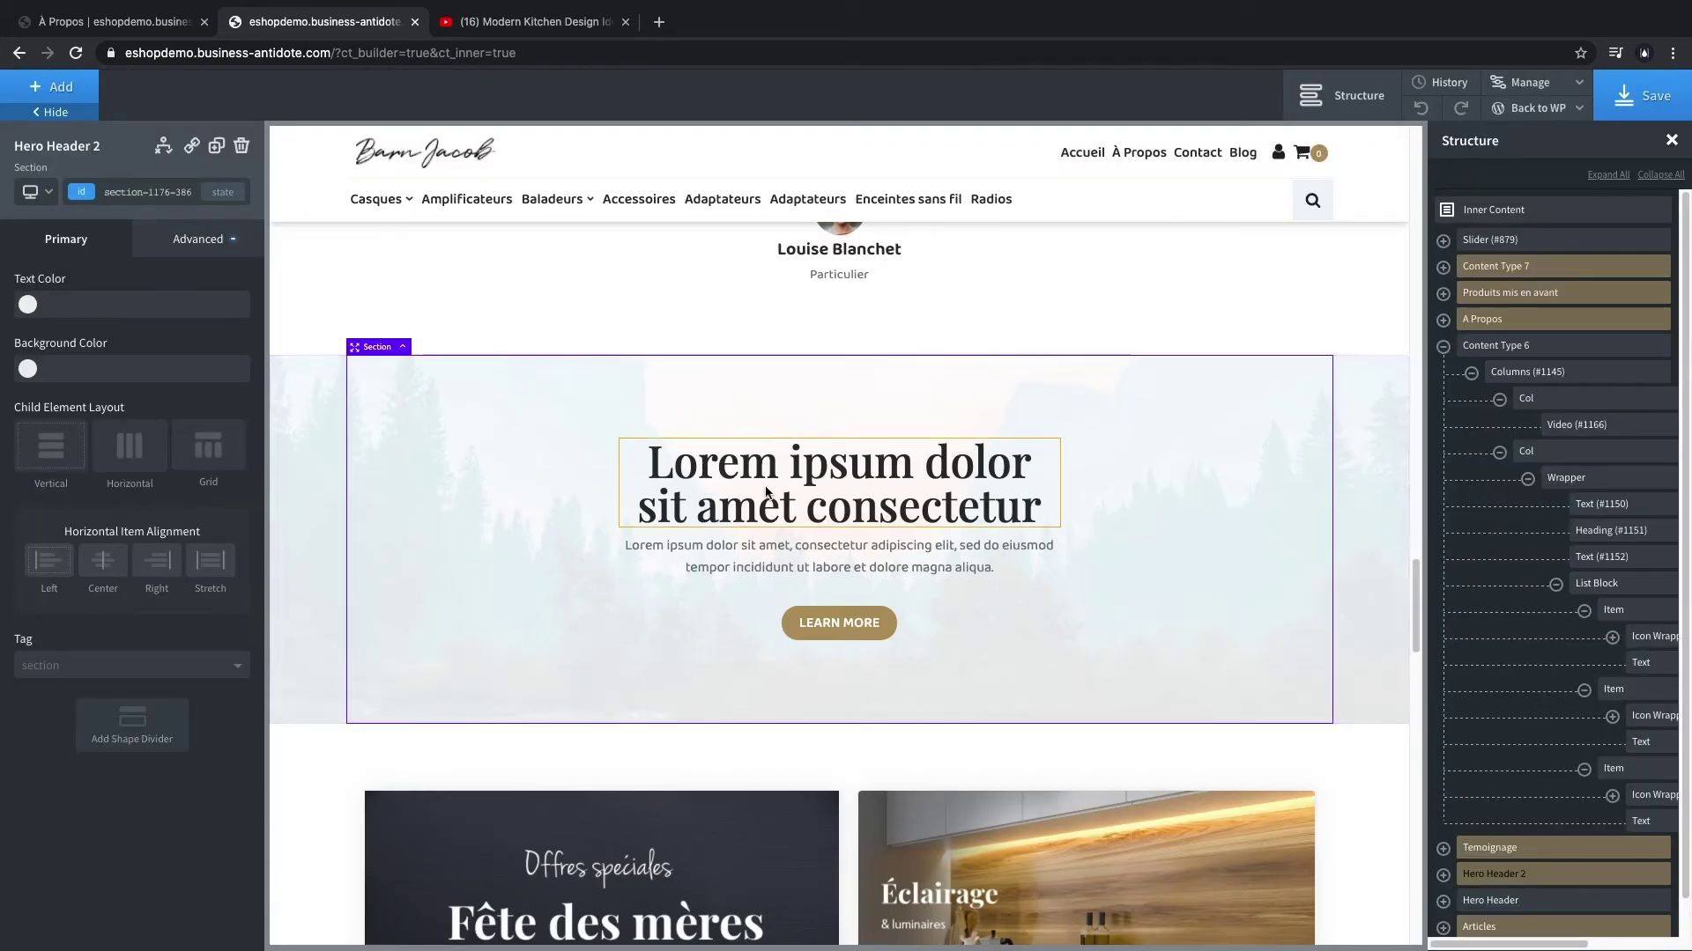
# - Retitle the new section 'Visitez notre showroom' and paste in the showroom description
pyautogui.doubleClick(839, 485)
pyautogui.write('Visitez notre showroom')
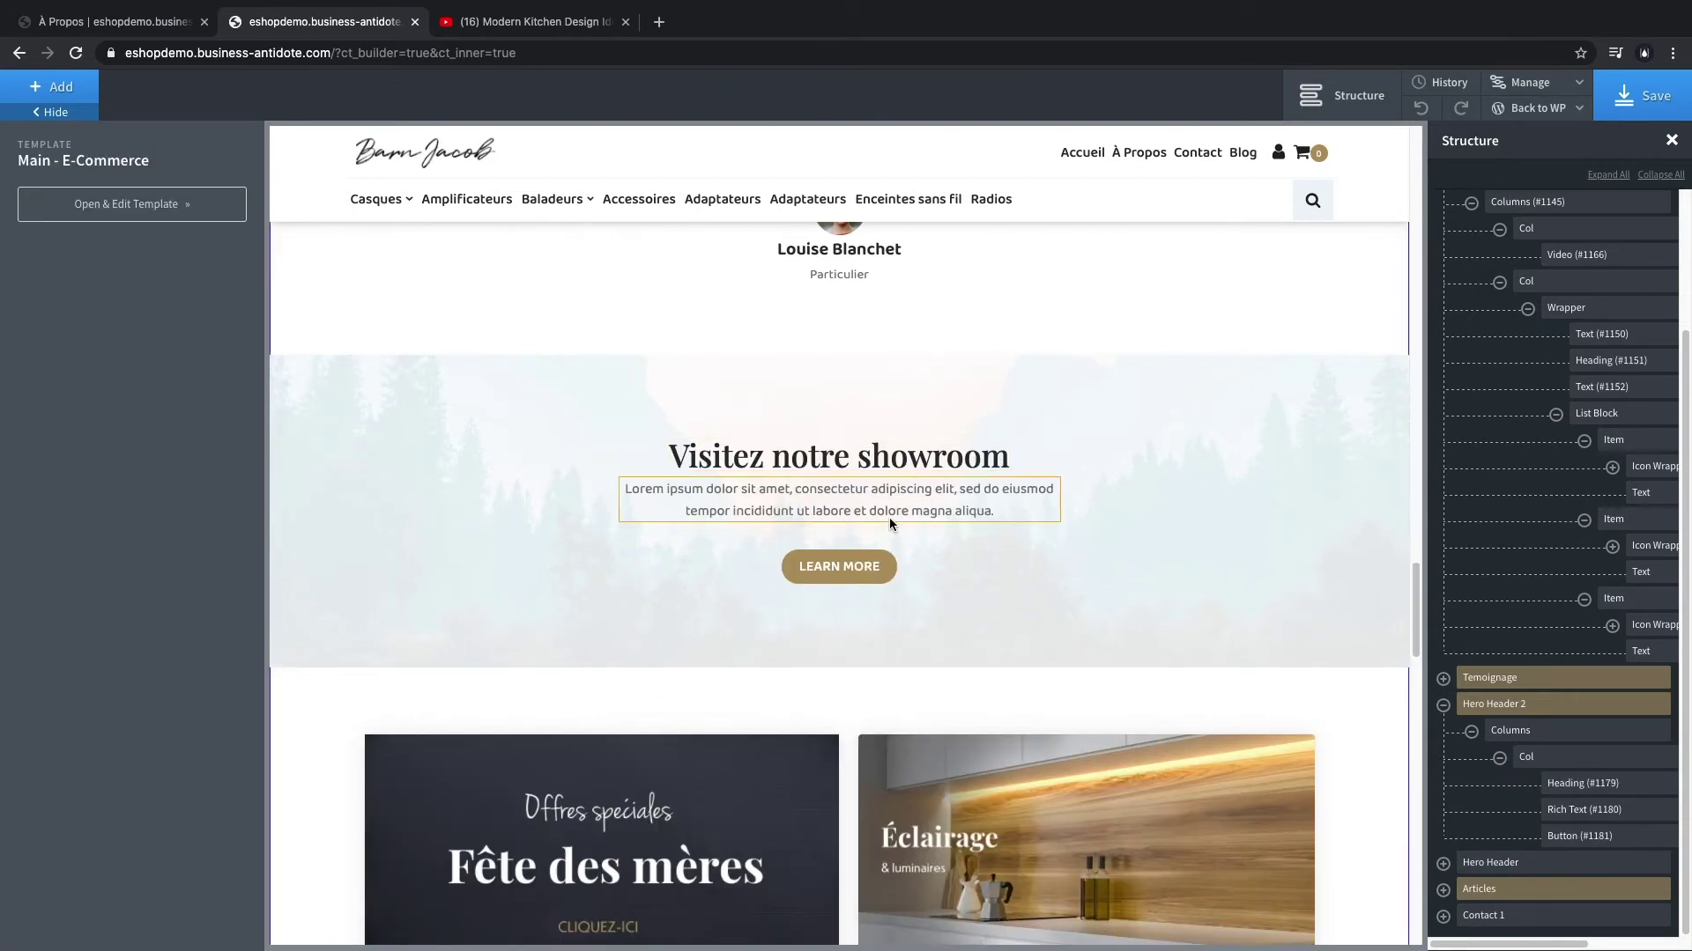
pyautogui.click(845, 493)
pyautogui.doubleClick(846, 493)
pyautogui.hotkey('ctrl', 'a')
pyautogui.click(400, 654)
# - Relabel the section's button 'PRENDRE RENDEZ-VOUS' and review the result
pyautogui.click(838, 567)
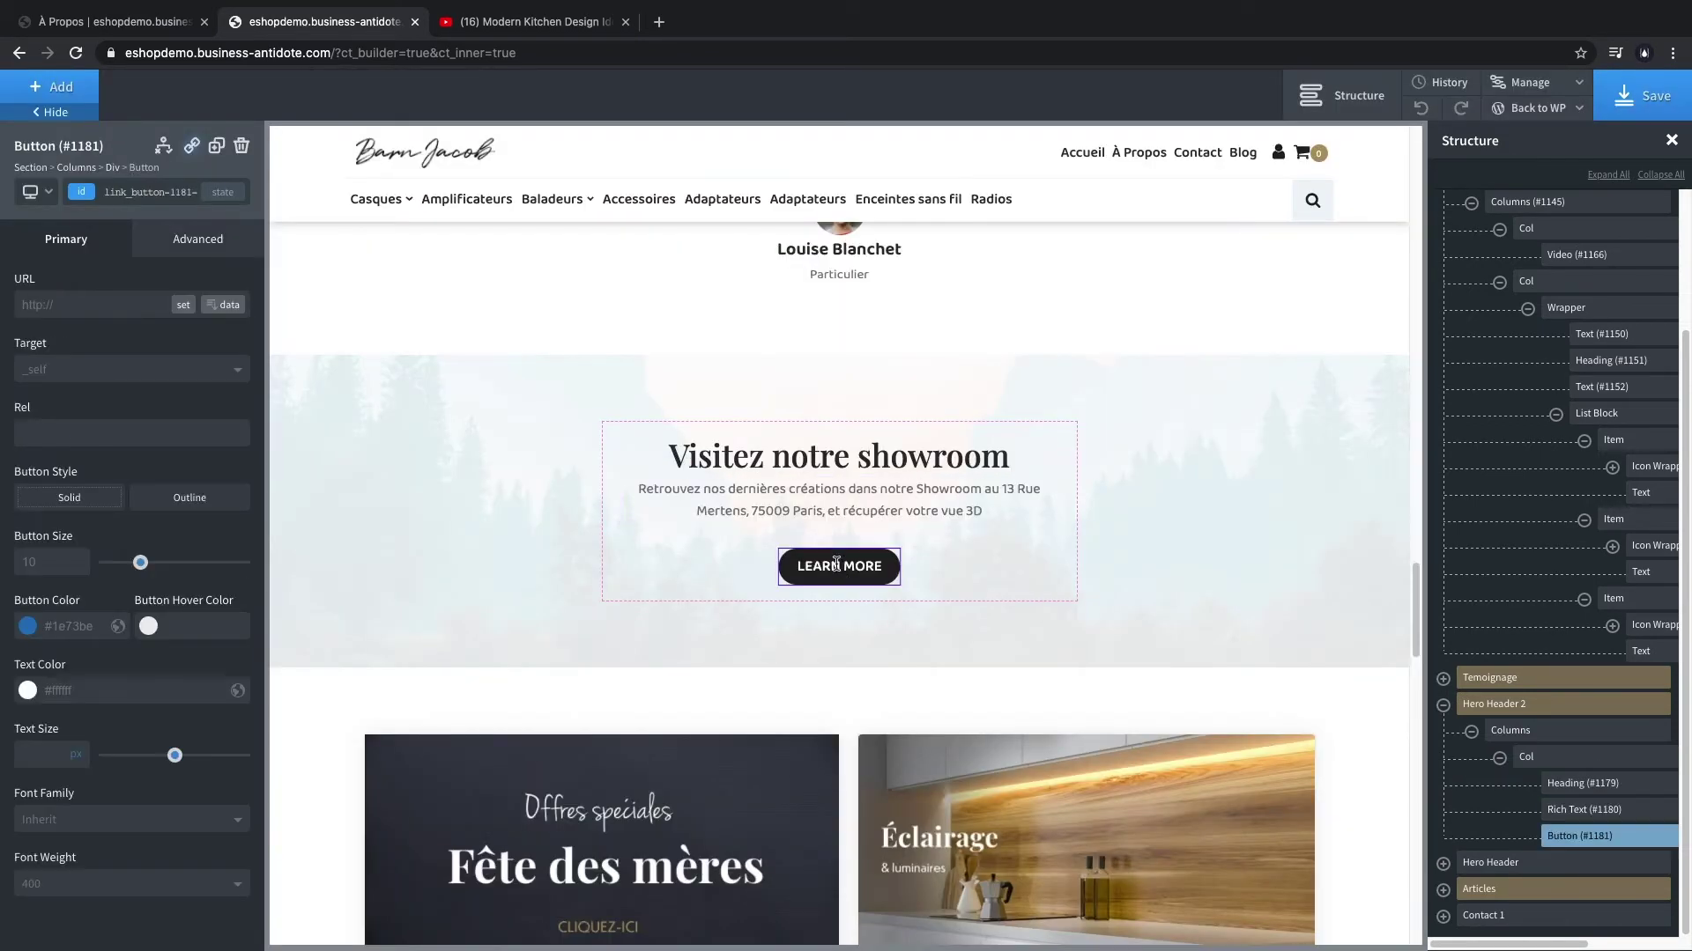
pyautogui.doubleClick(839, 566)
pyautogui.write('PRENDRE RENDEZ-VOUS')
pyautogui.click(817, 687)
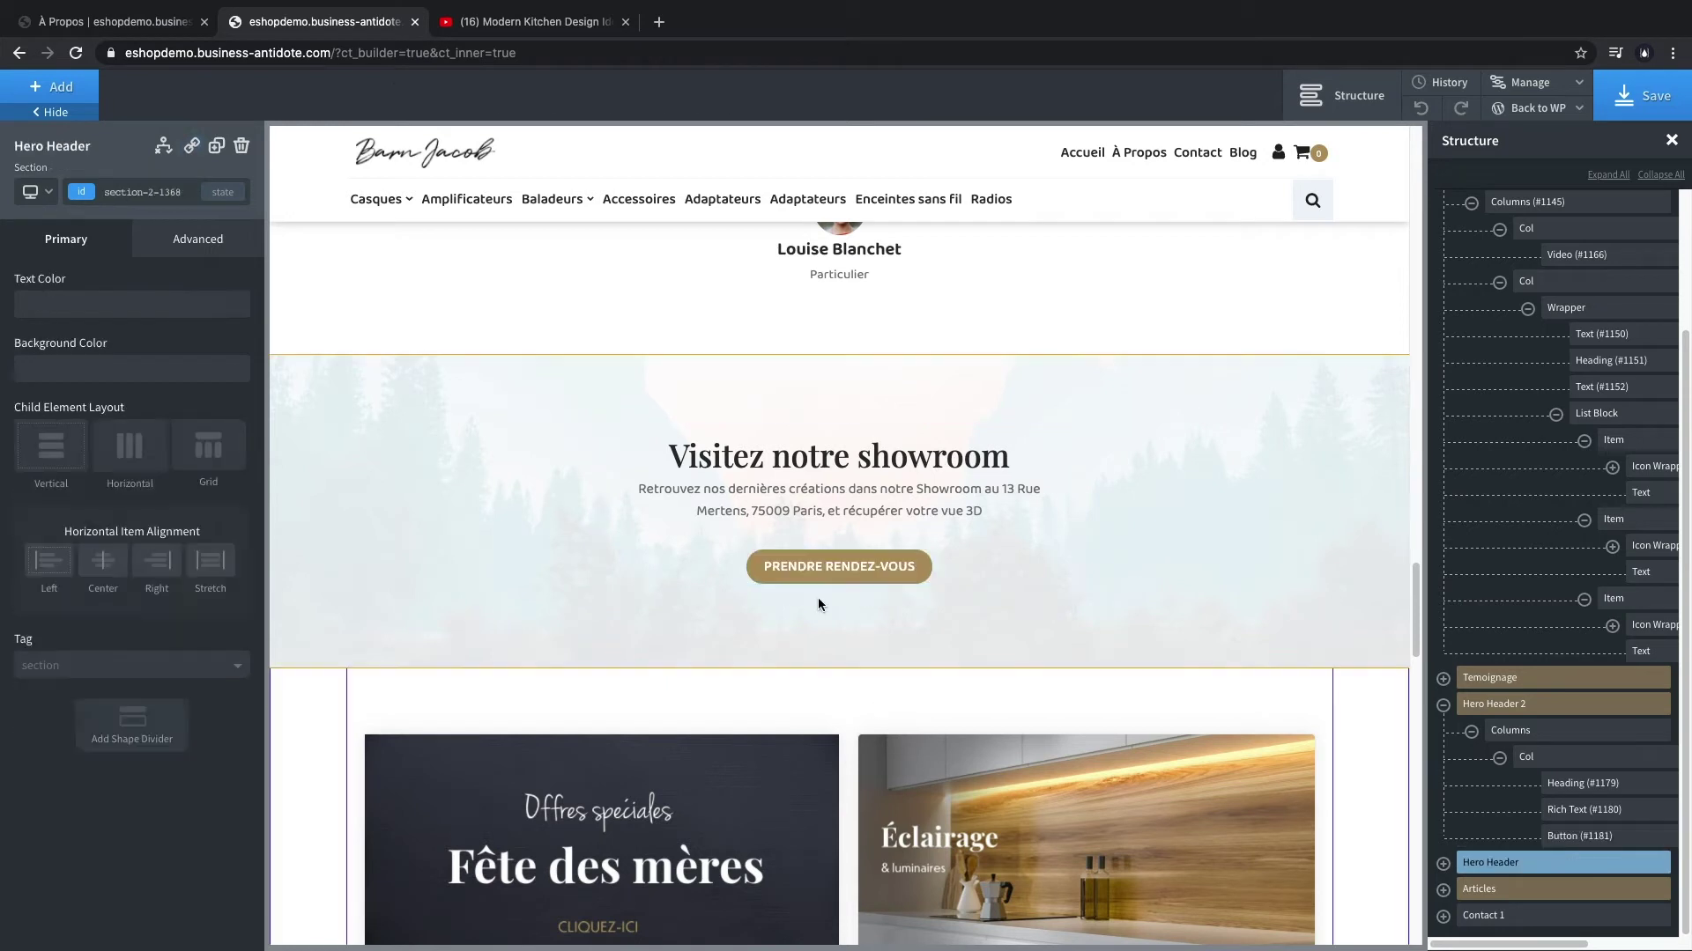
pyautogui.scroll(-3, 814, 636)
pyautogui.scroll(-4, 845, 533)
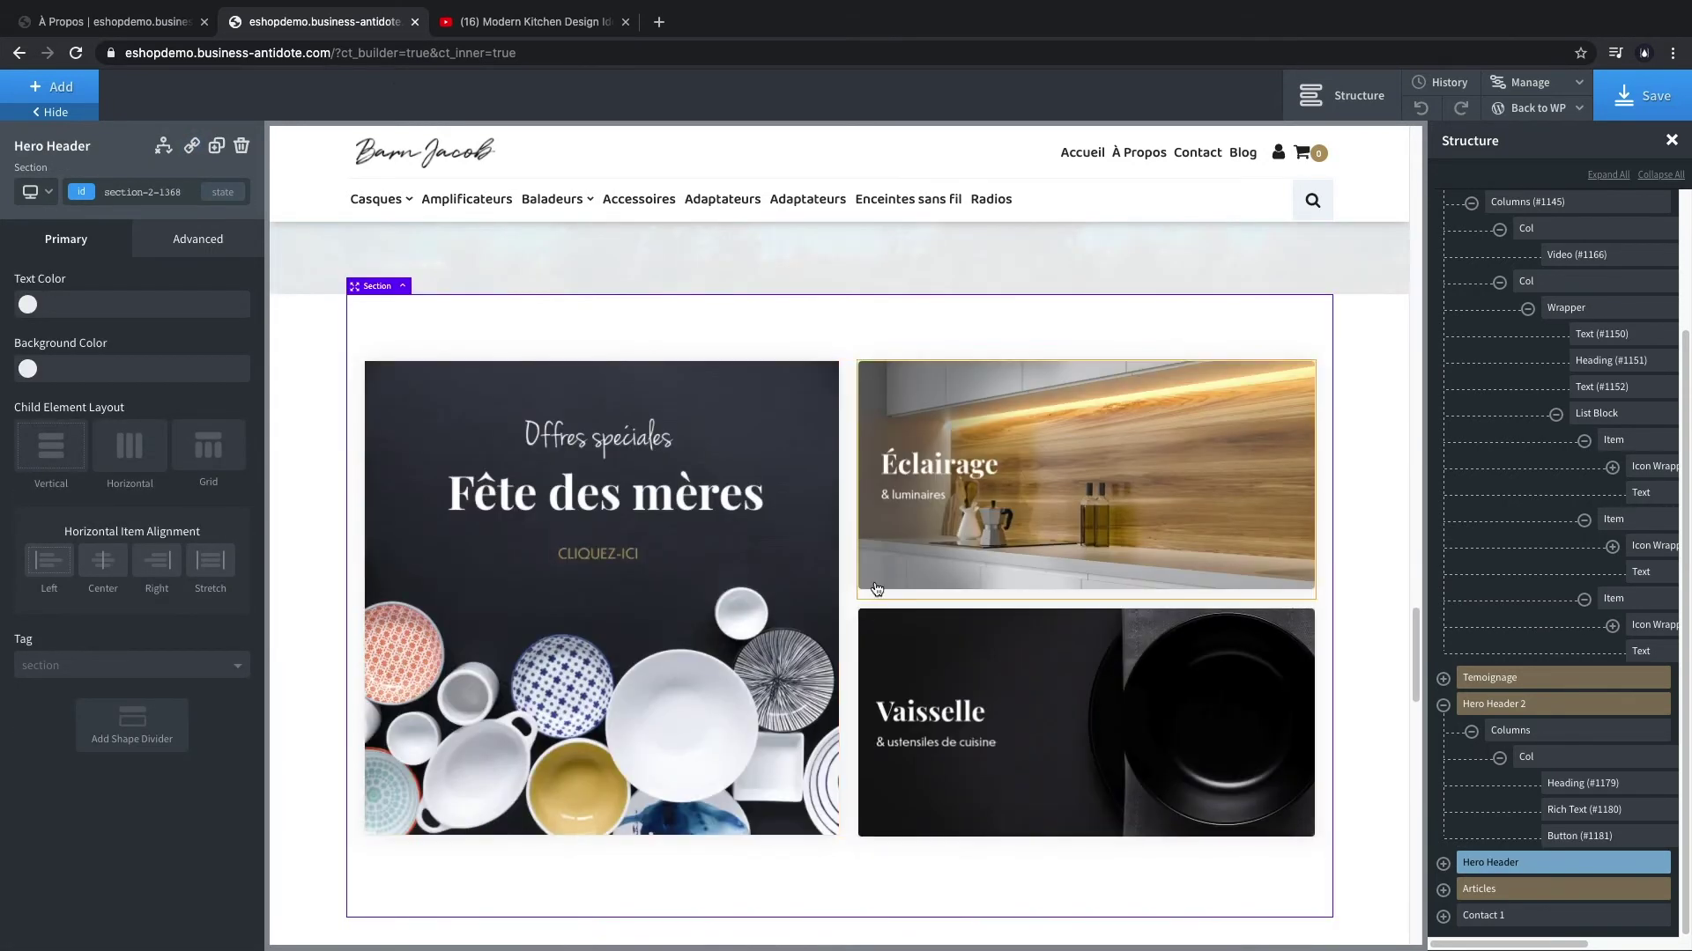
pyautogui.scroll(10, 869, 553)
pyautogui.scroll(15, 869, 553)
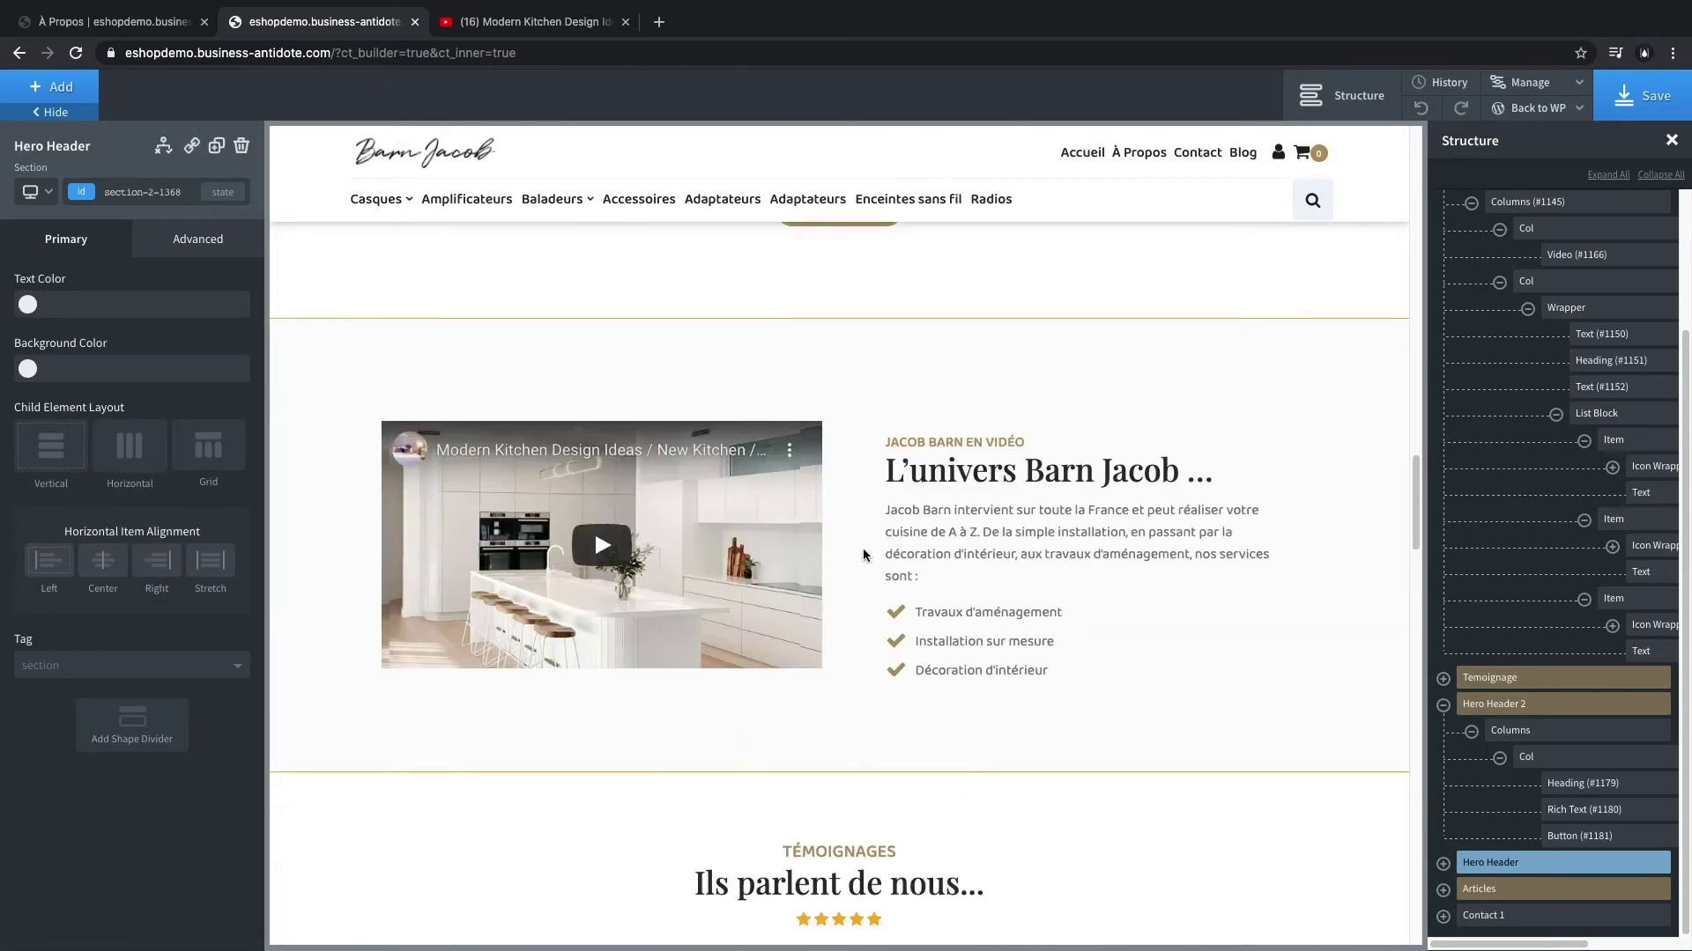
pyautogui.scroll(3, 859, 553)
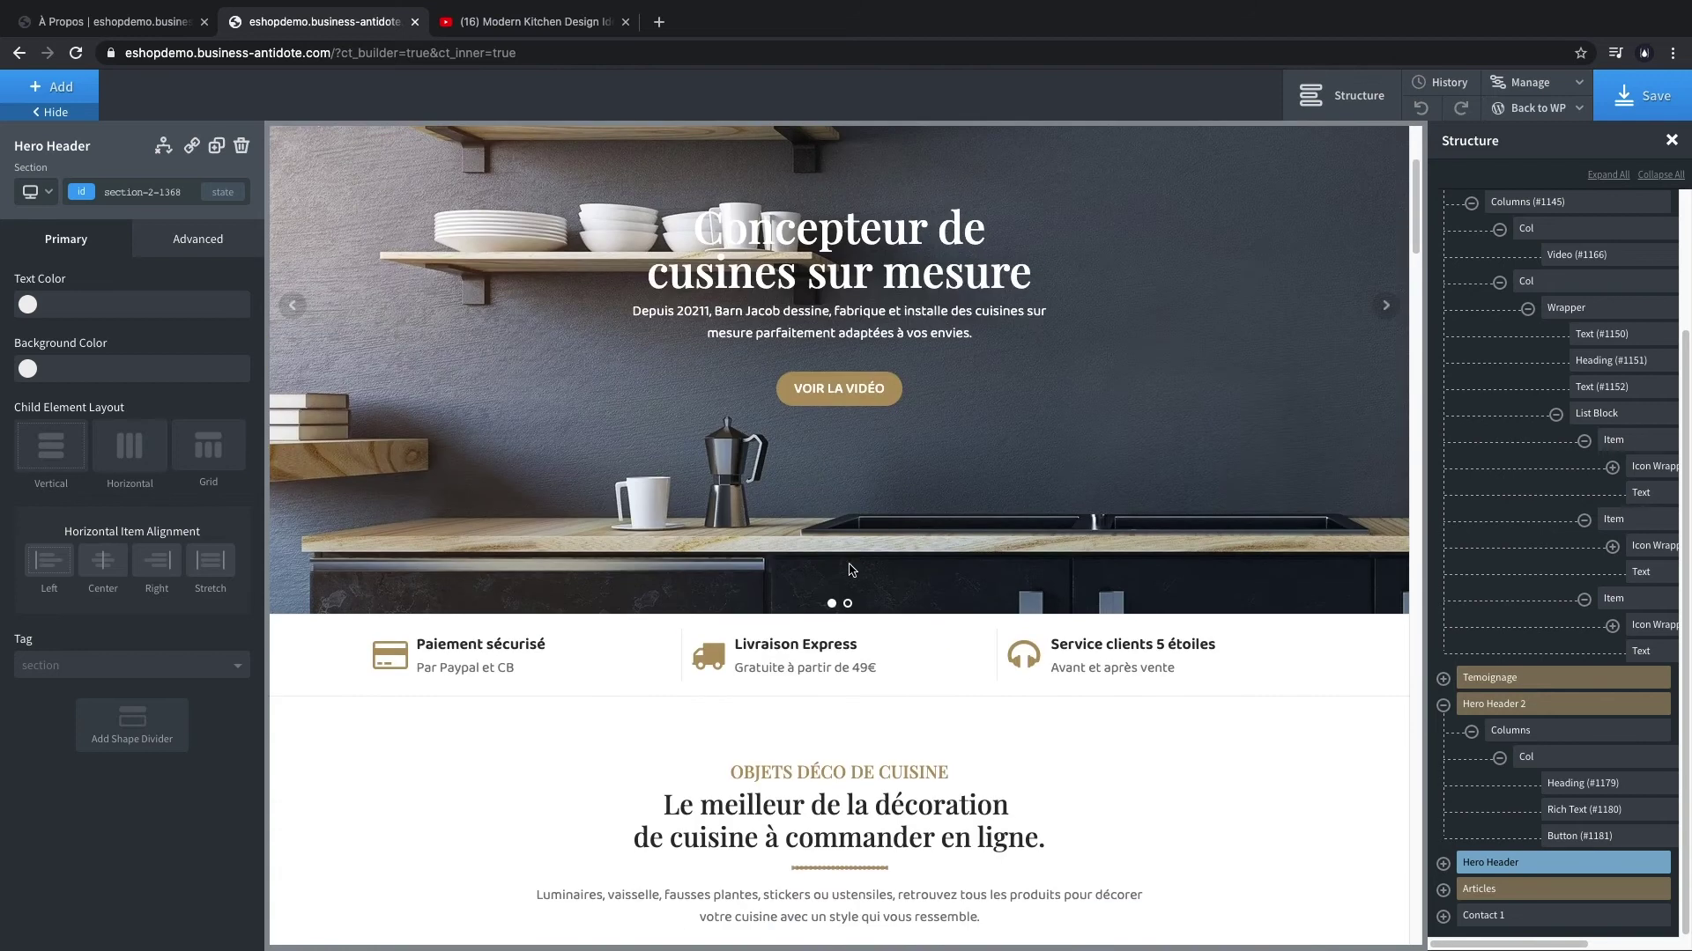
pyautogui.scroll(-11, 828, 493)
pyautogui.scroll(-8, 828, 495)
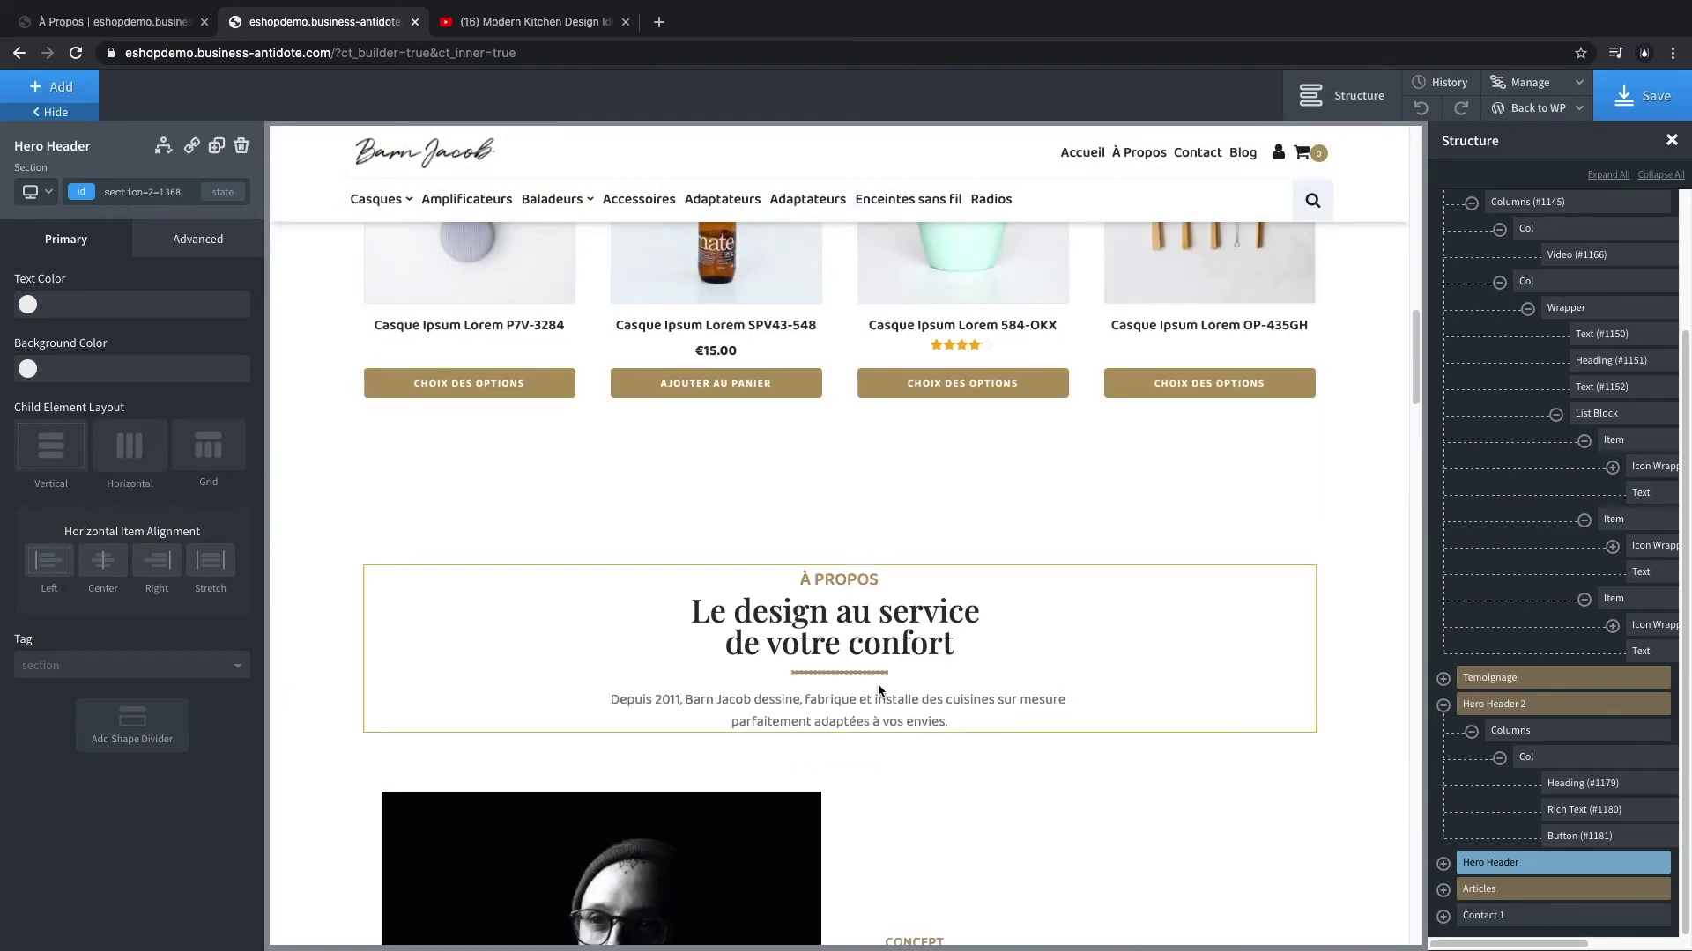
# - Move the Fête des mères banners below Produits mis en avant in the Structure tree
pyautogui.click(1443, 705)
pyautogui.scroll(1, 1449, 429)
pyautogui.click(1442, 347)
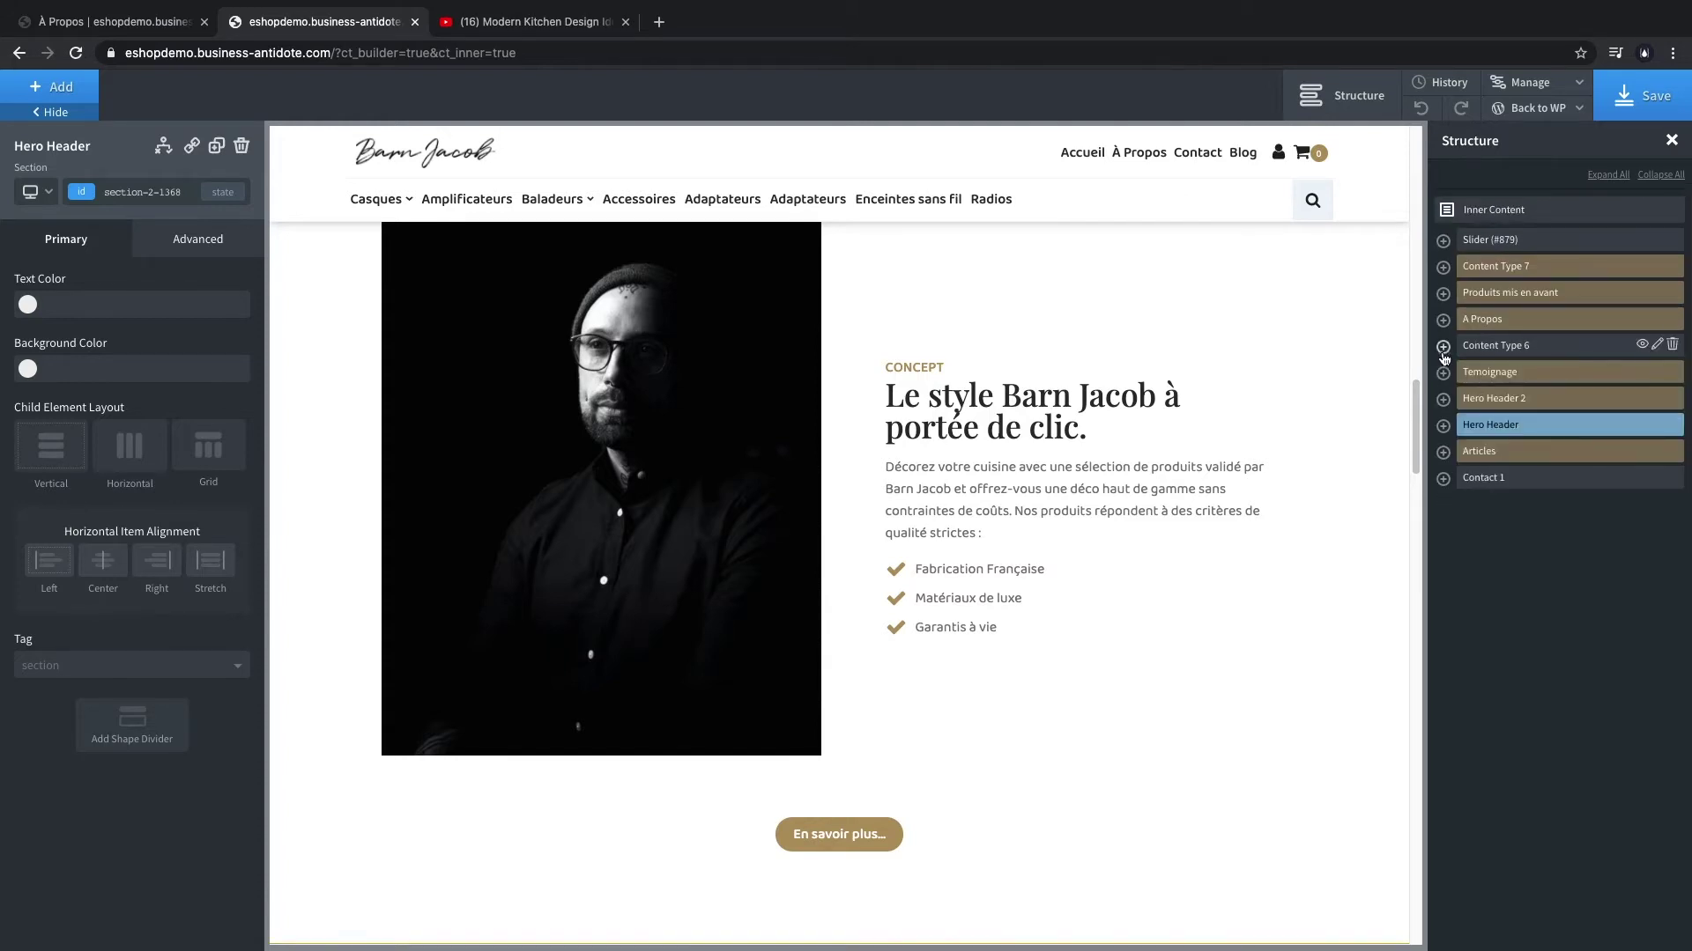
pyautogui.moveTo(1534, 430); pyautogui.dragTo(1552, 340)
# - Rename the contact heading 'Contactez-nous', save the page, and view the live À Propos page
pyautogui.scroll(15, 1004, 552)
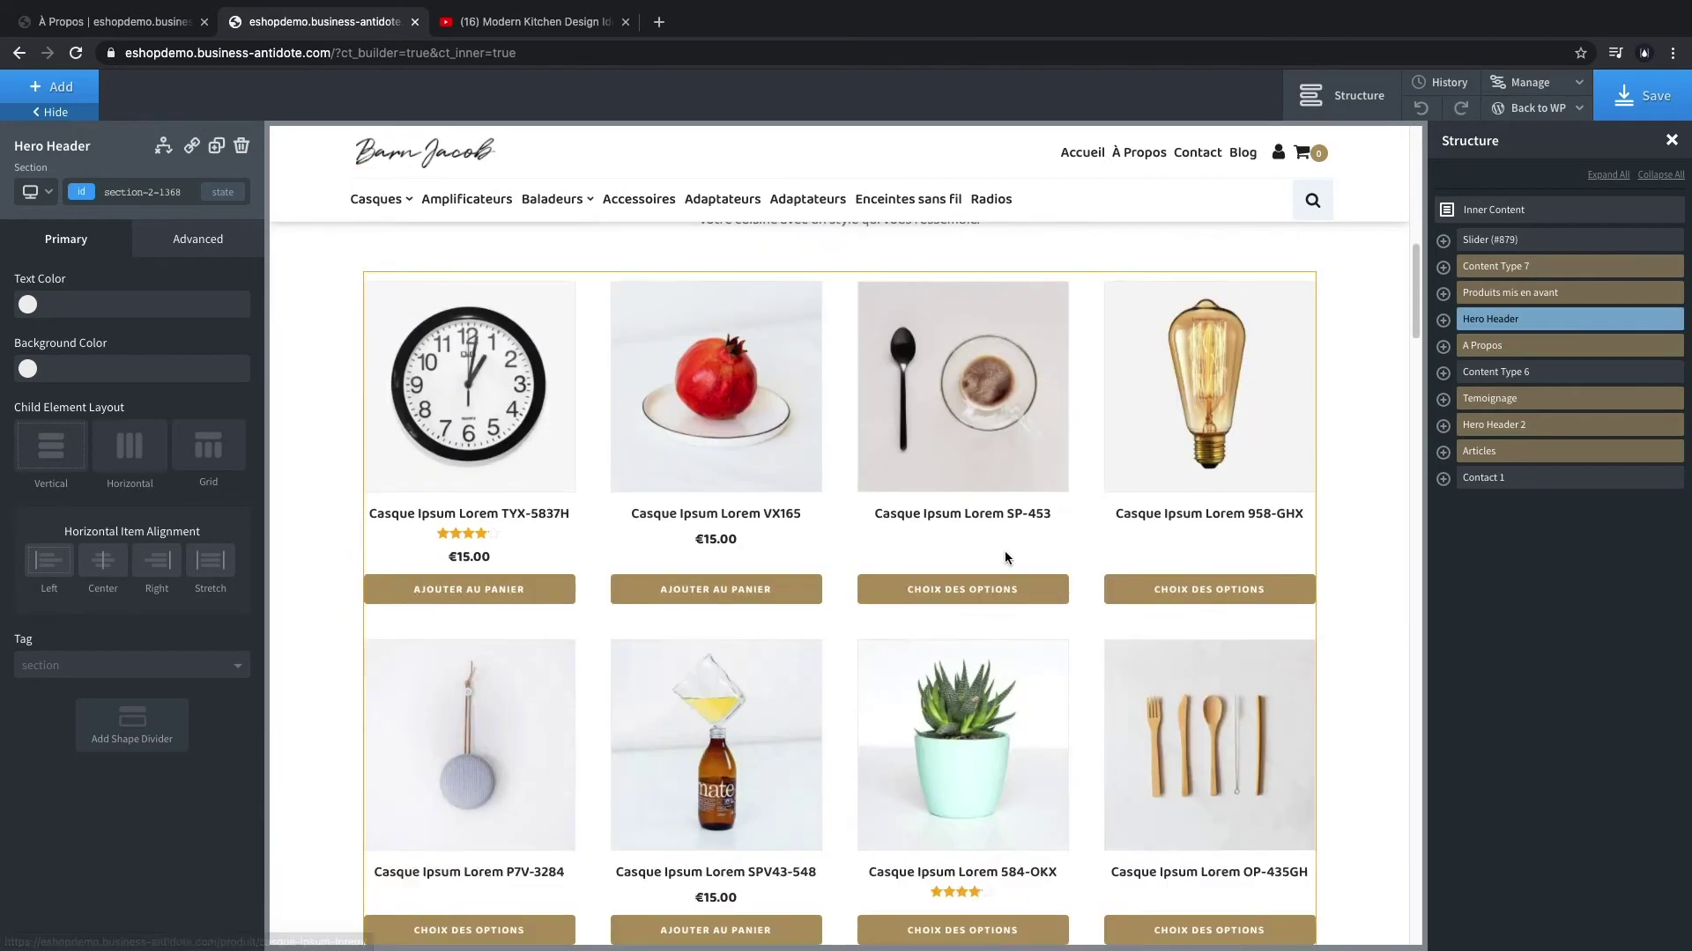
pyautogui.scroll(-20, 1183, 576)
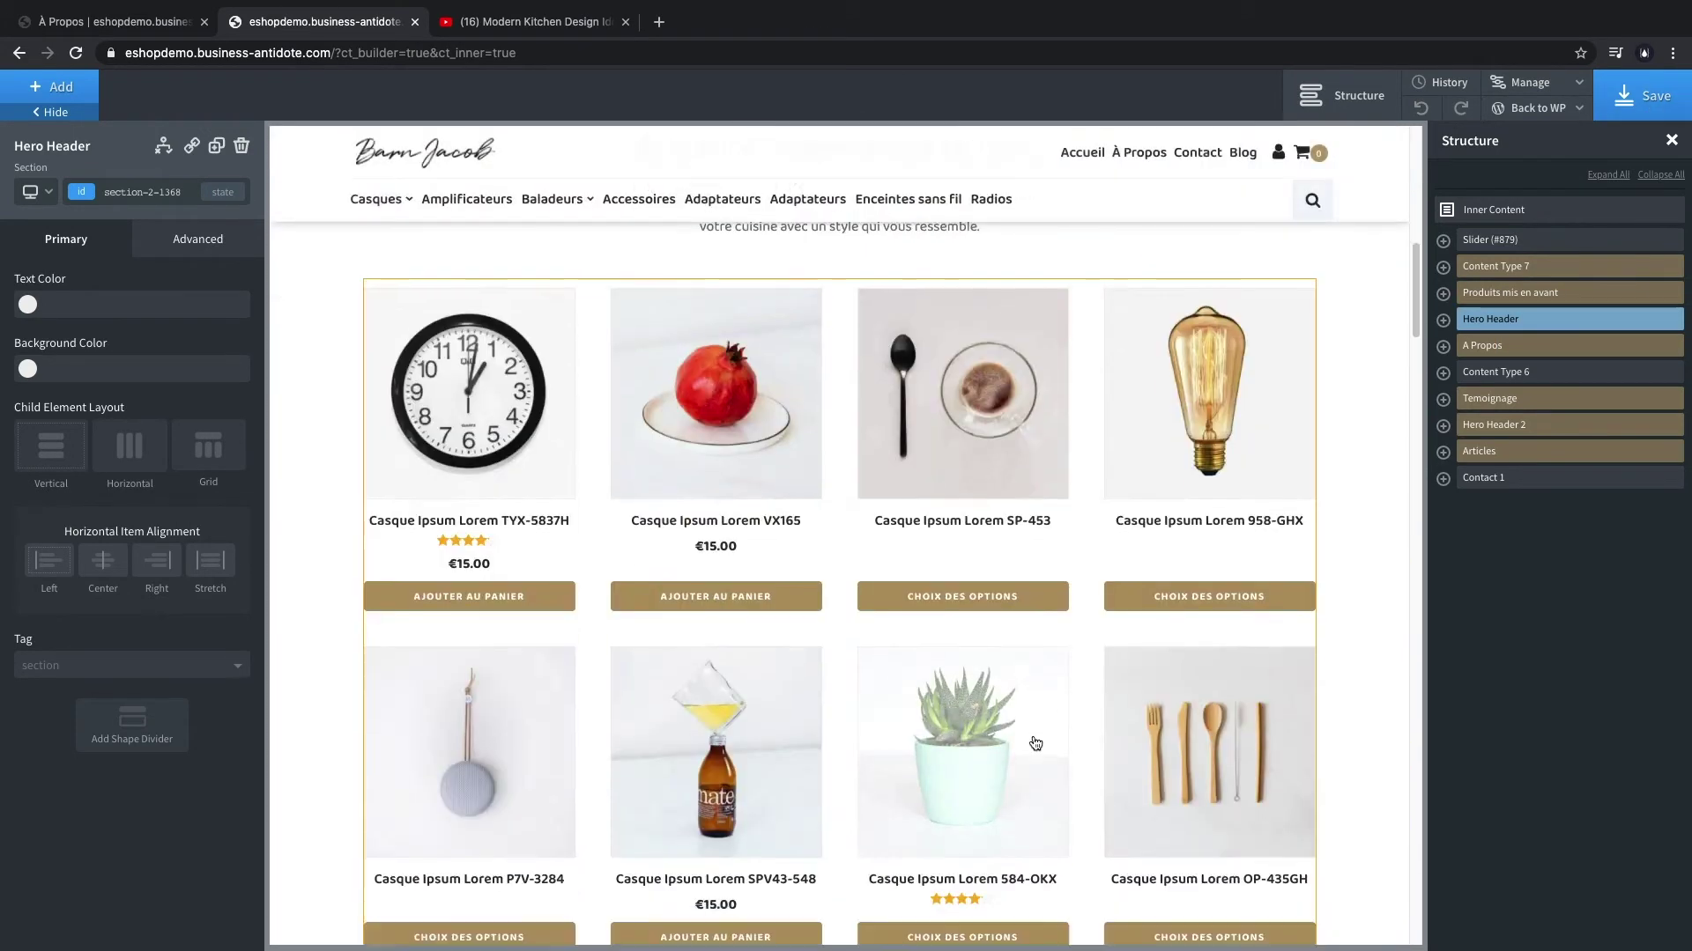
pyautogui.scroll(-14, 850, 415)
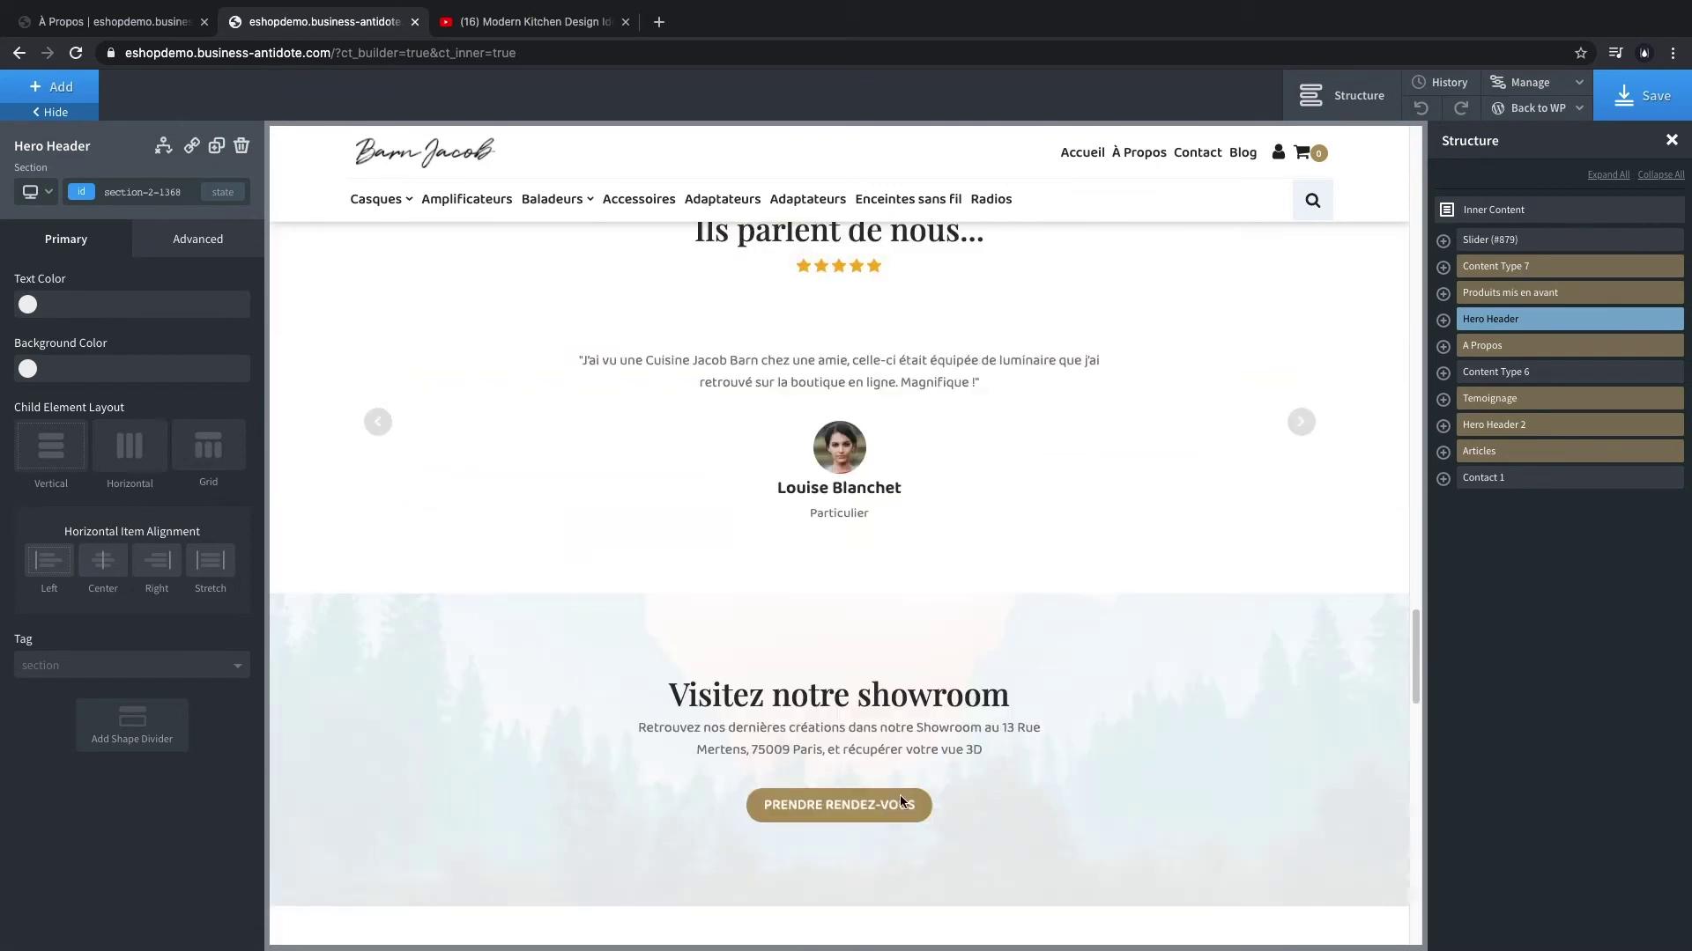
pyautogui.scroll(4, 890, 633)
pyautogui.scroll(-10, 890, 632)
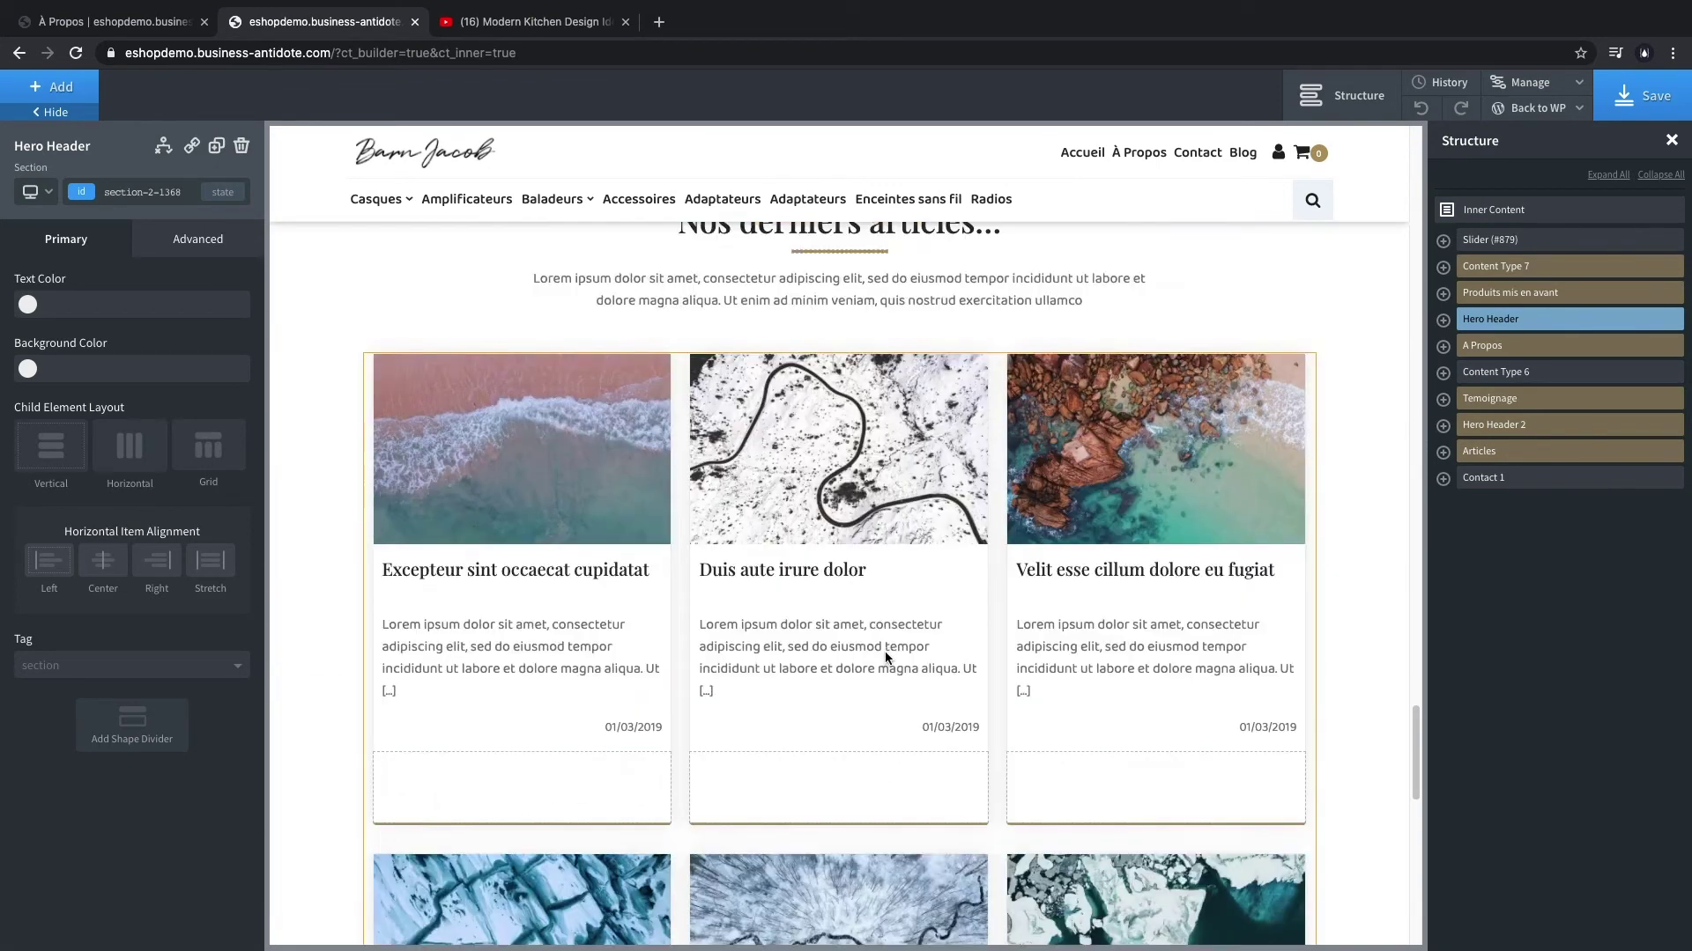
pyautogui.scroll(5, 826, 288)
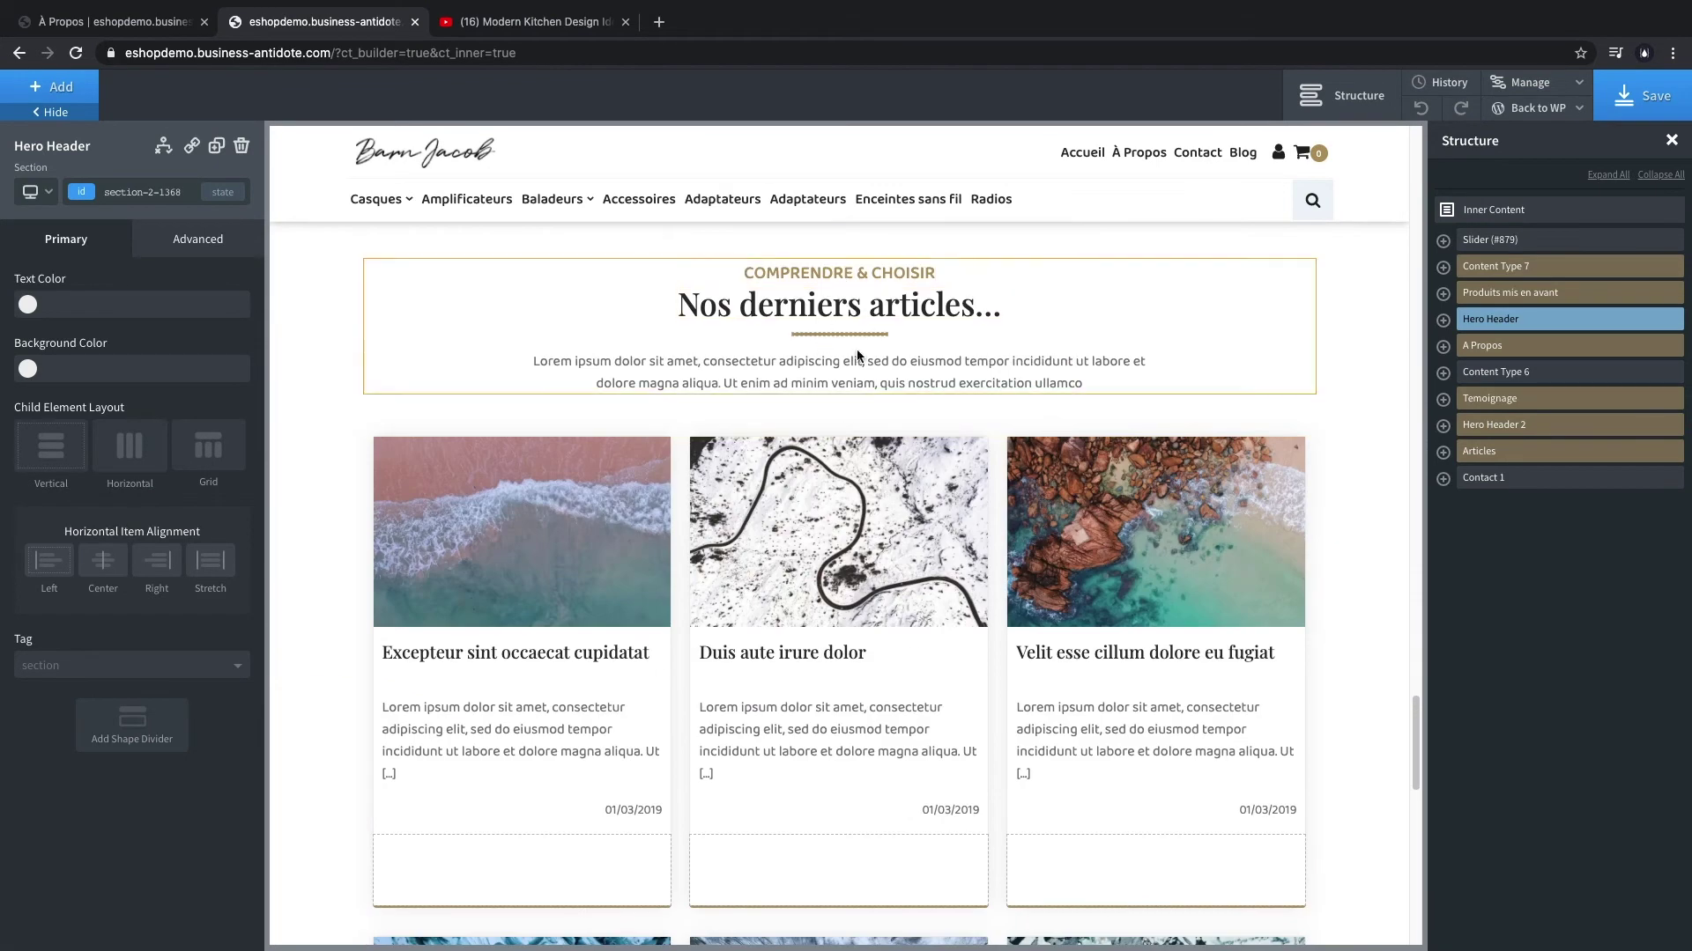
pyautogui.scroll(1, 881, 397)
pyautogui.scroll(-4, 979, 764)
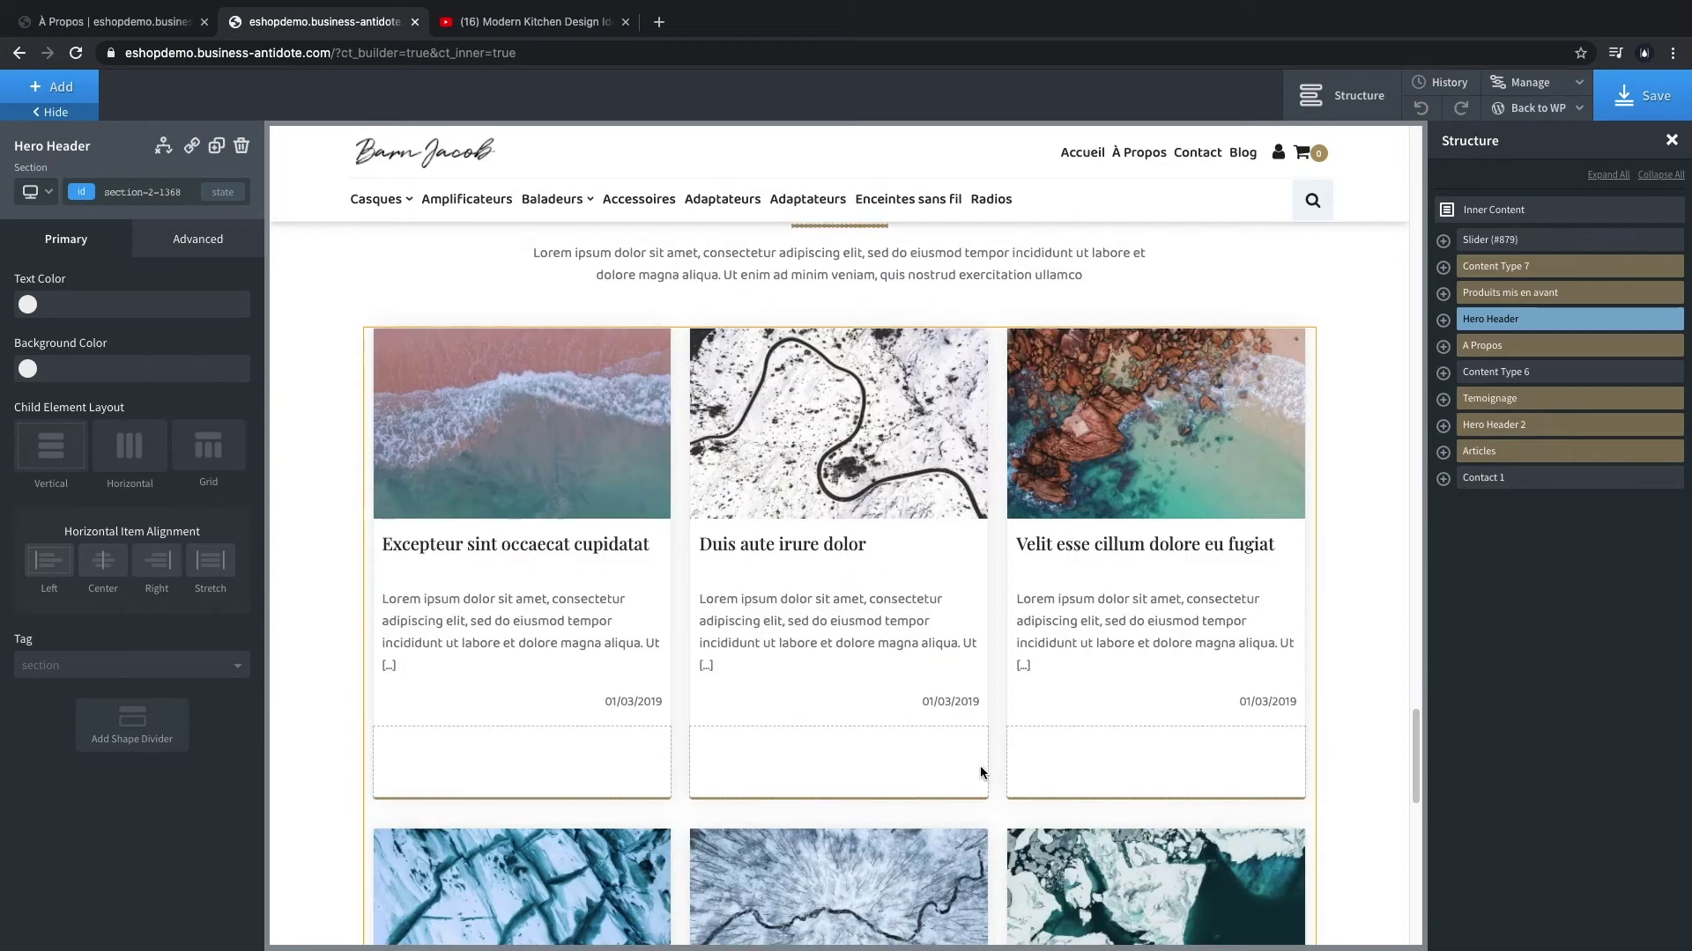
pyautogui.scroll(4, 980, 763)
pyautogui.scroll(-12, 952, 754)
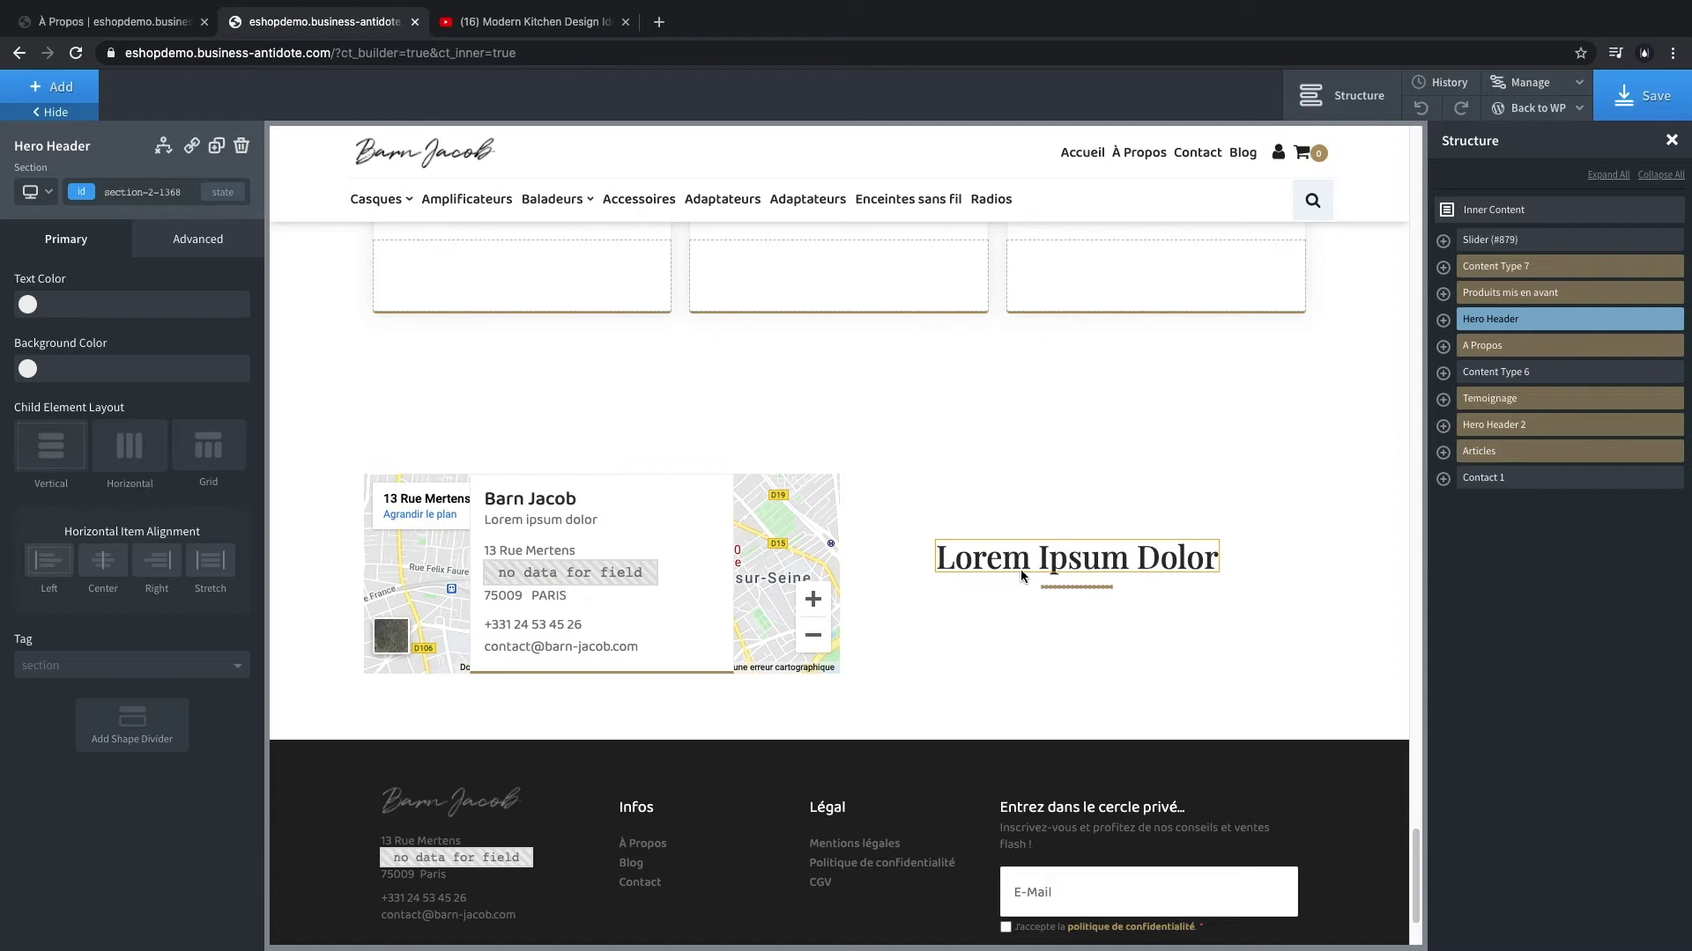
pyautogui.doubleClick(1043, 561)
pyautogui.write('Co')
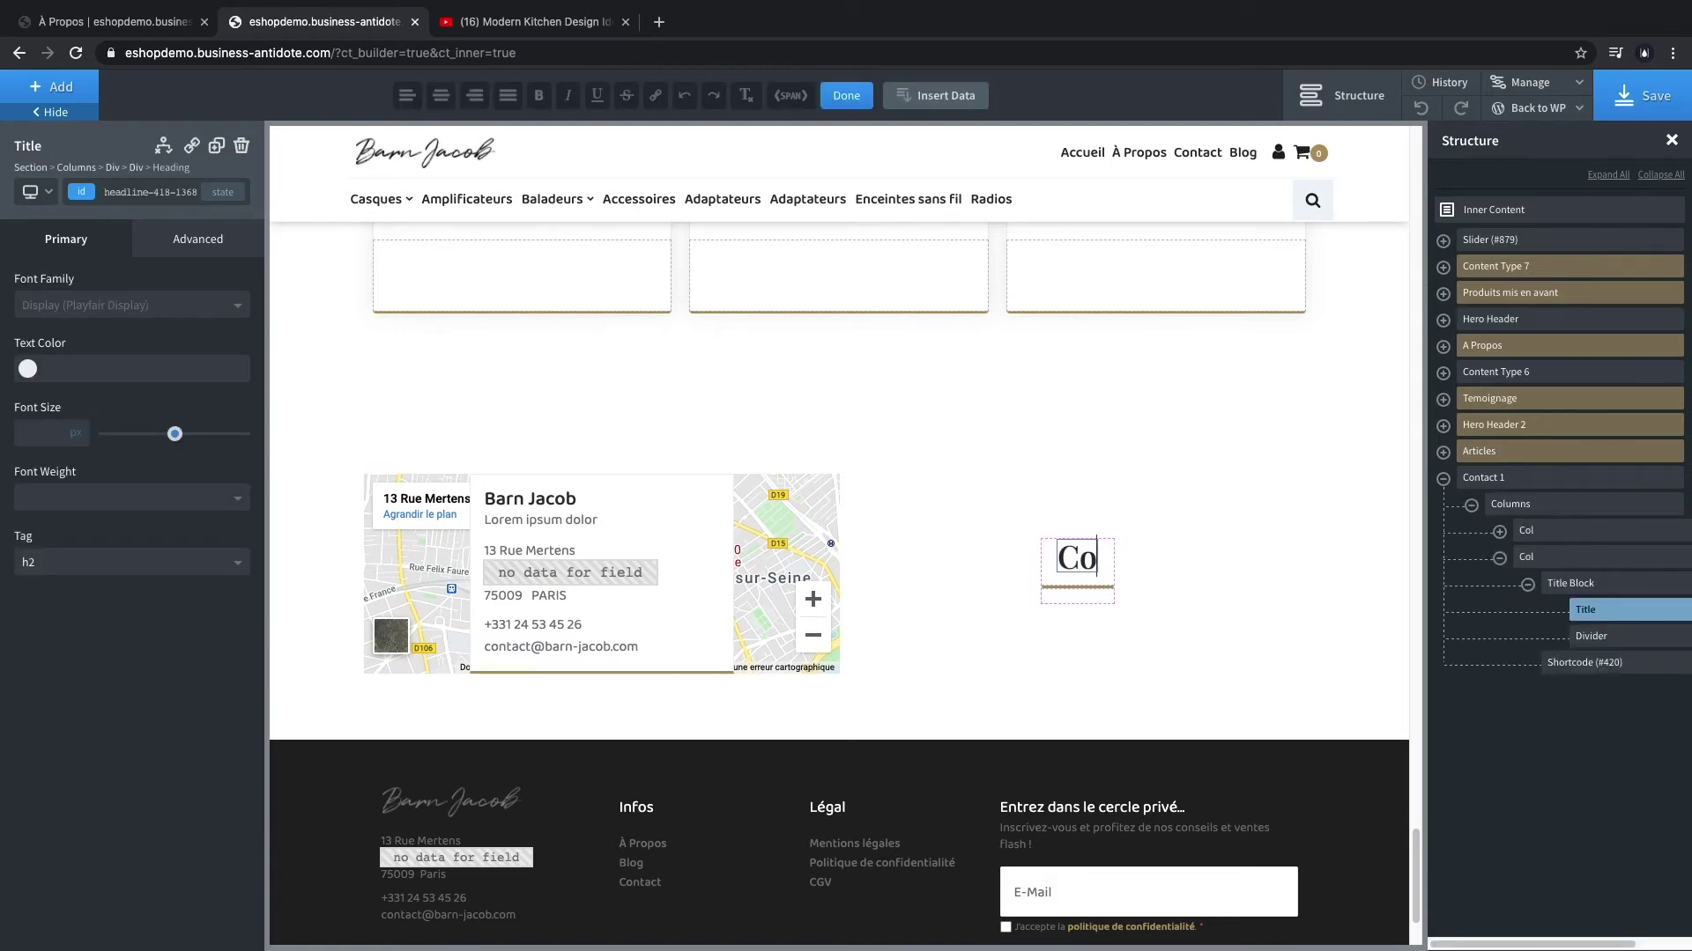
pyautogui.write(',tactez-nous')
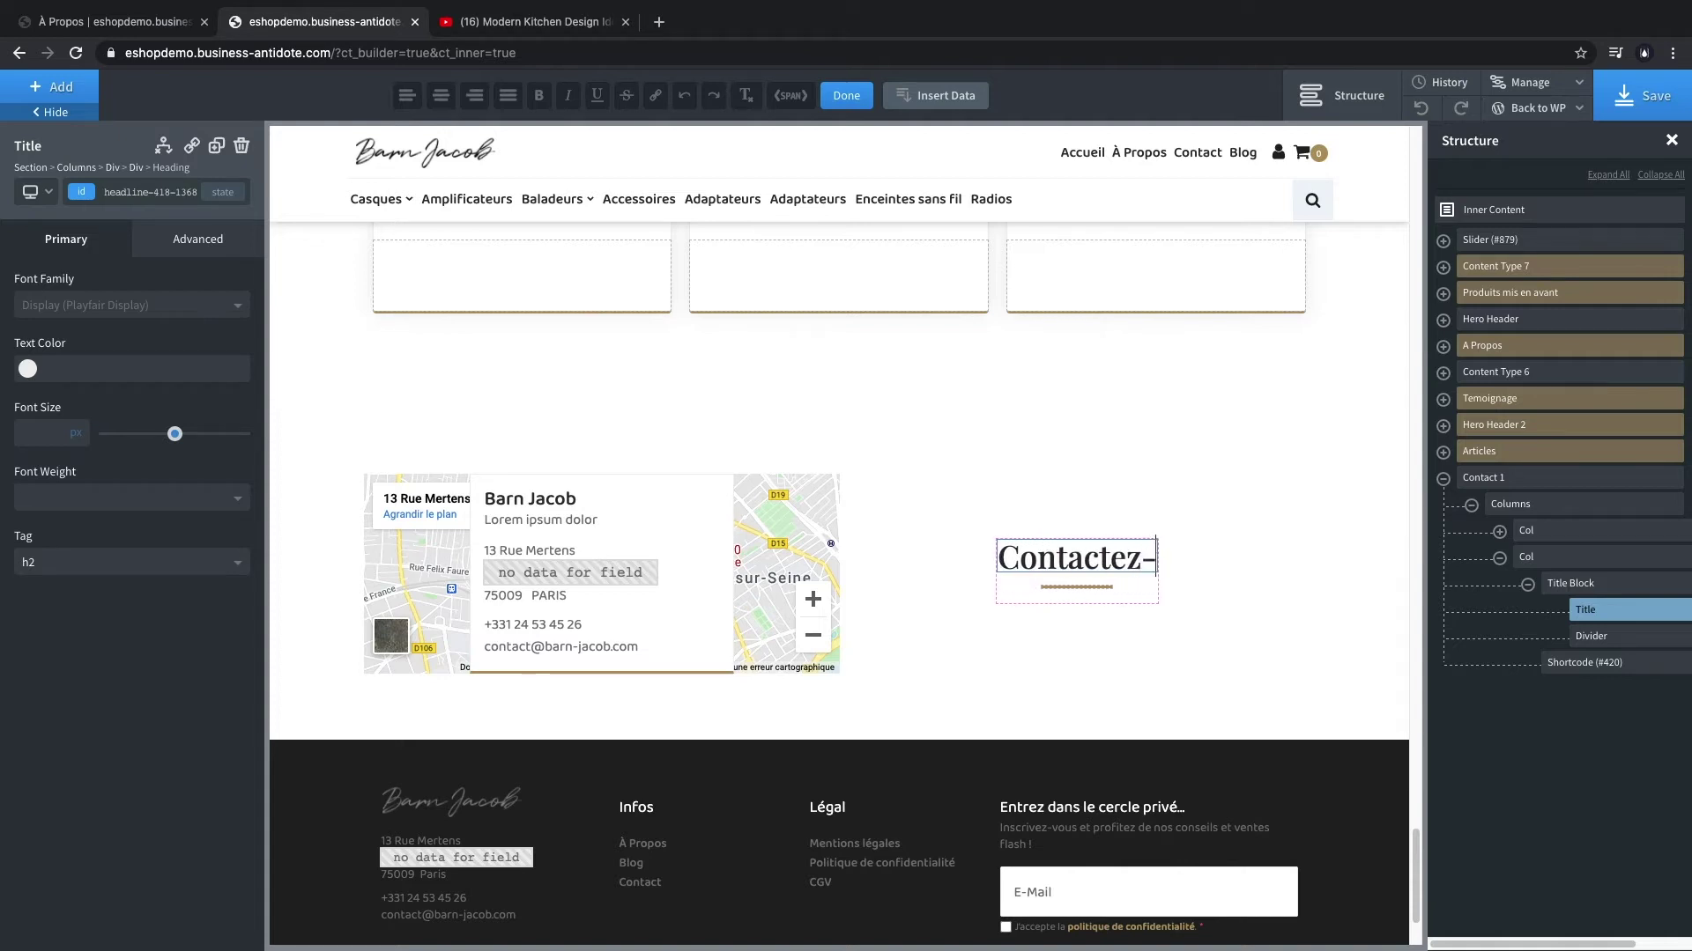
pyautogui.click(1681, 104)
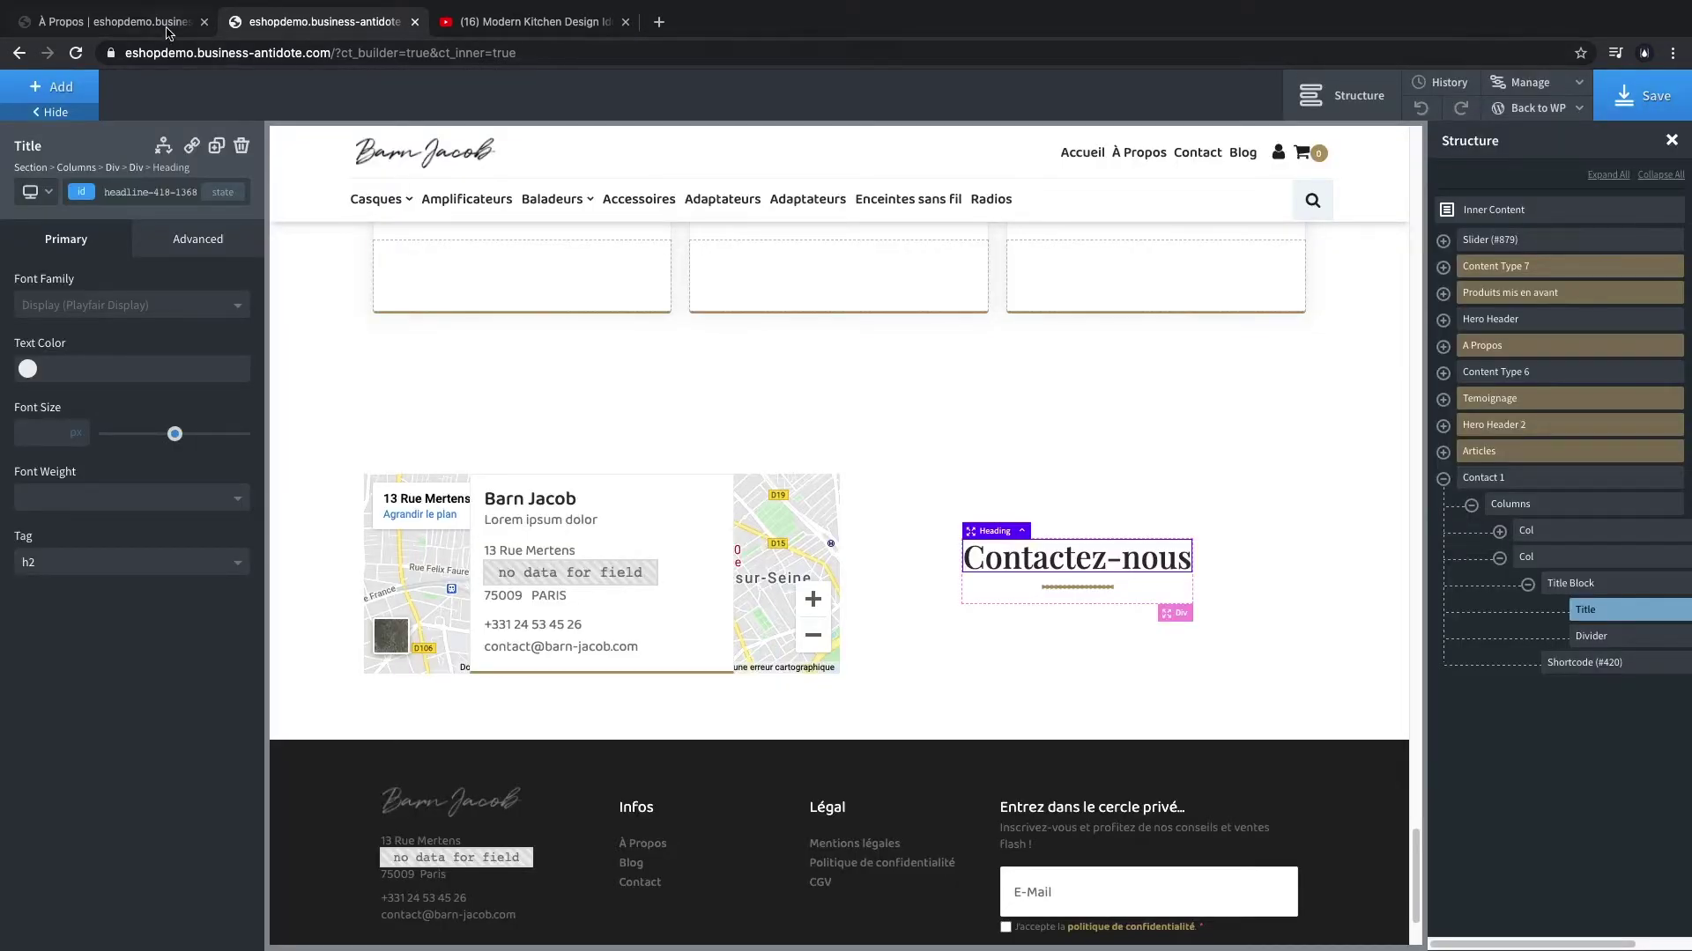
pyautogui.click(163, 25)
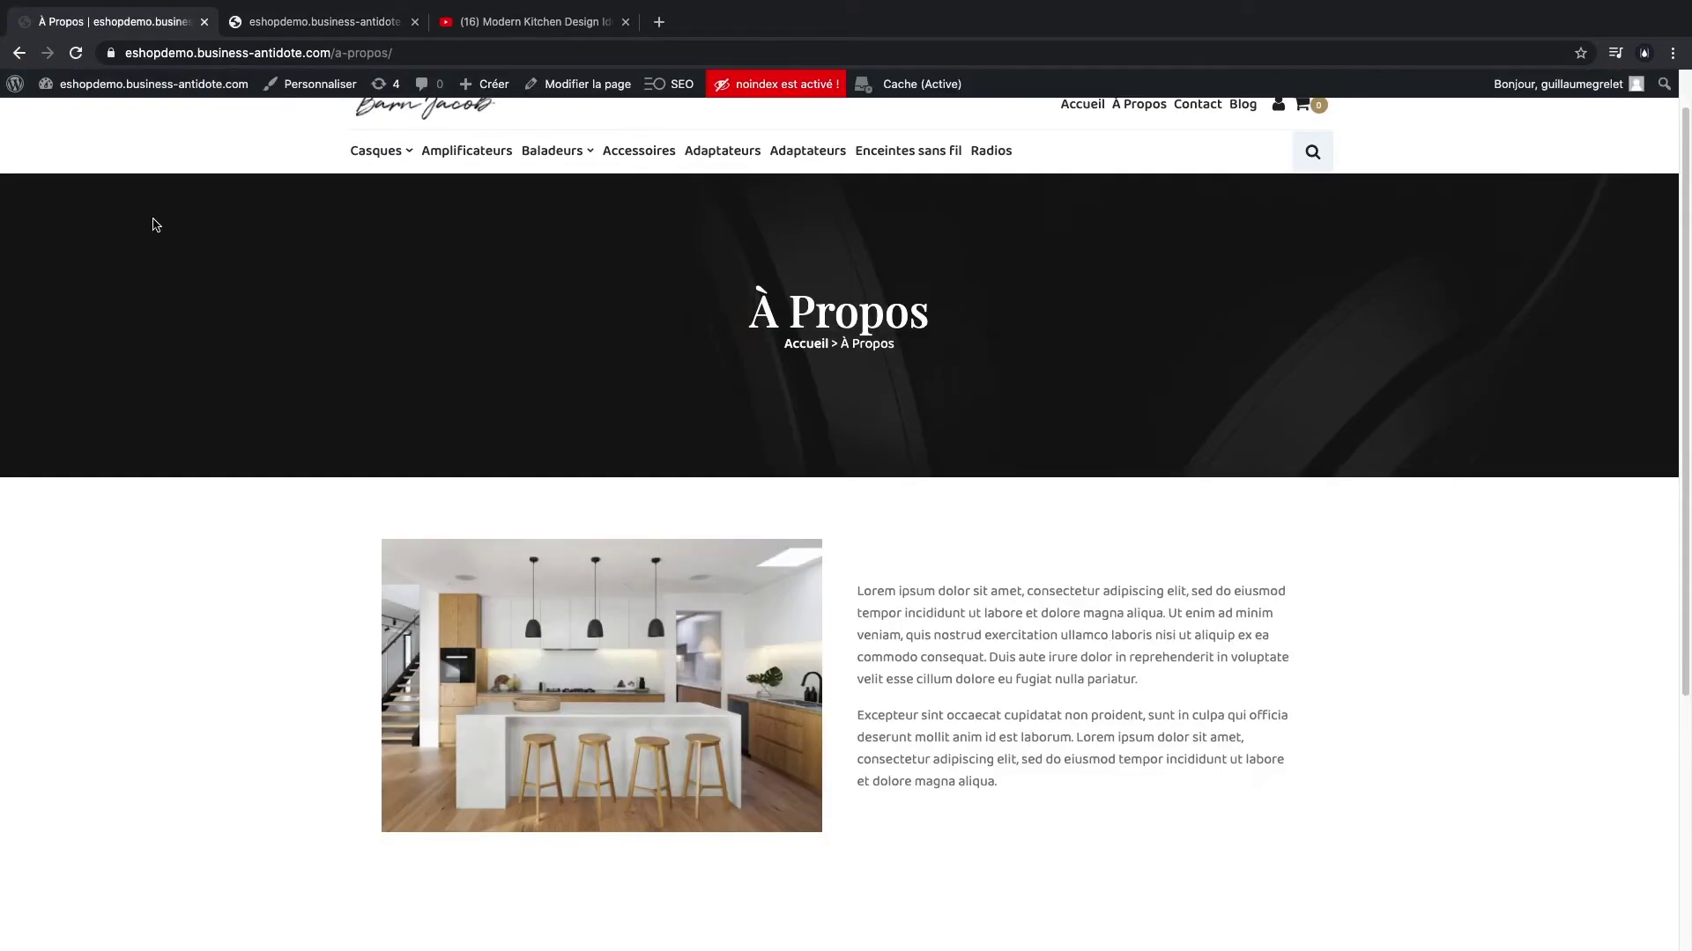
# - Browse the live home page's showroom and Contactez-nous sections, then return to the Oxygen builder tab
pyautogui.click(406, 117)
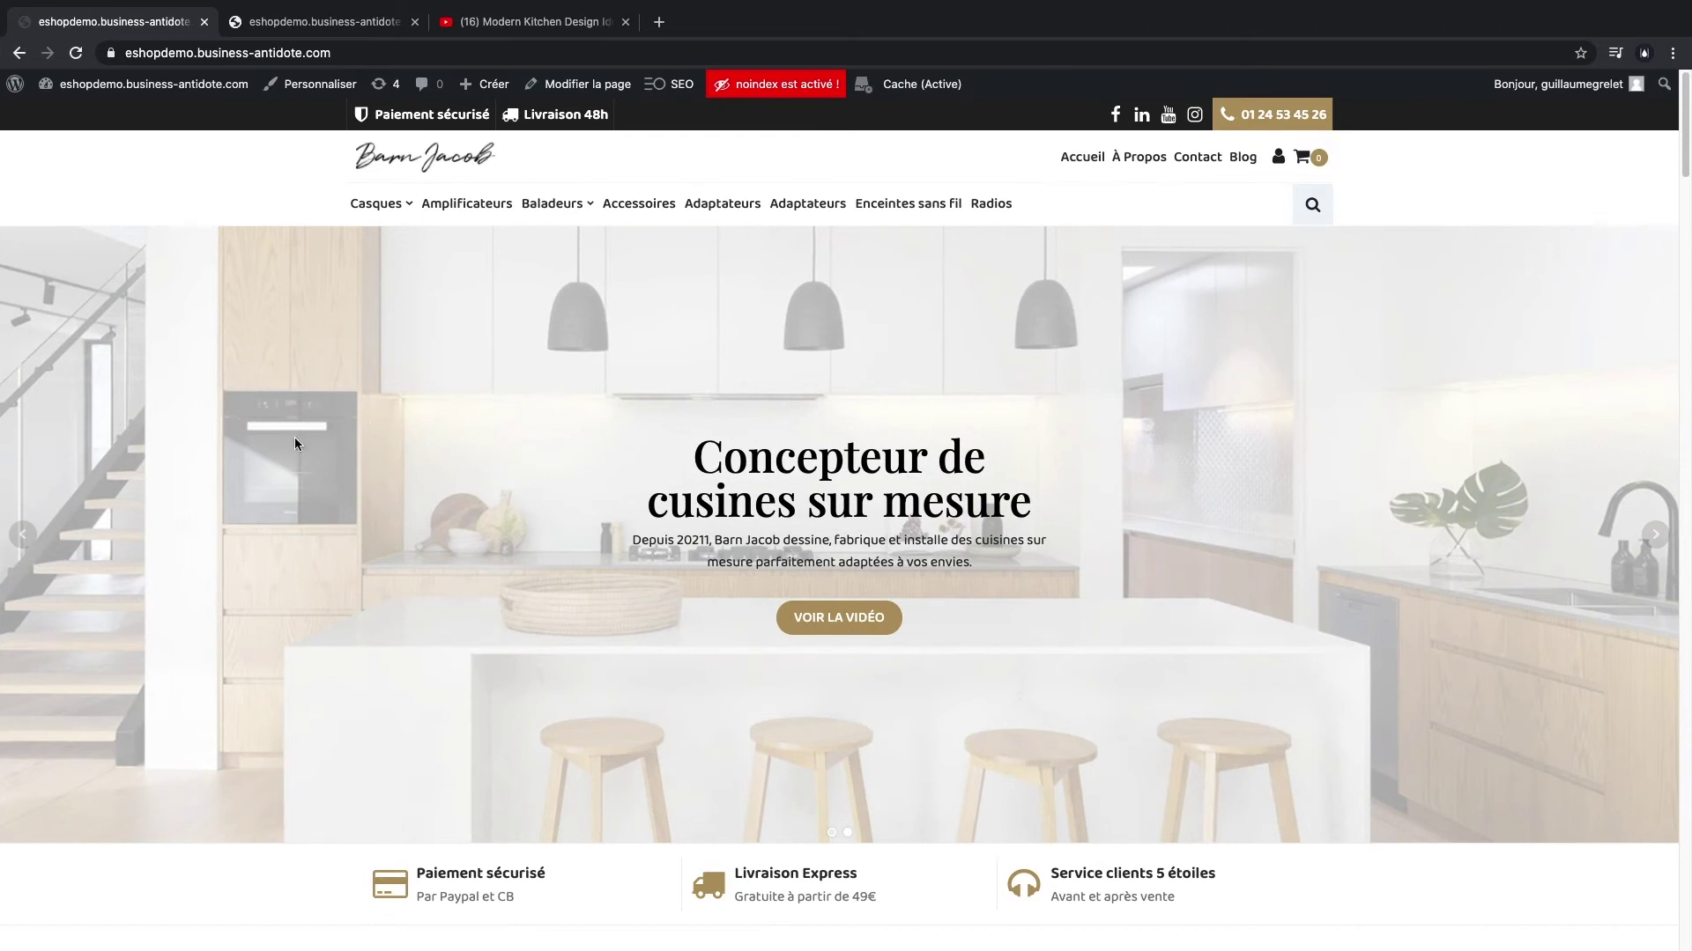
pyautogui.scroll(-6, 273, 451)
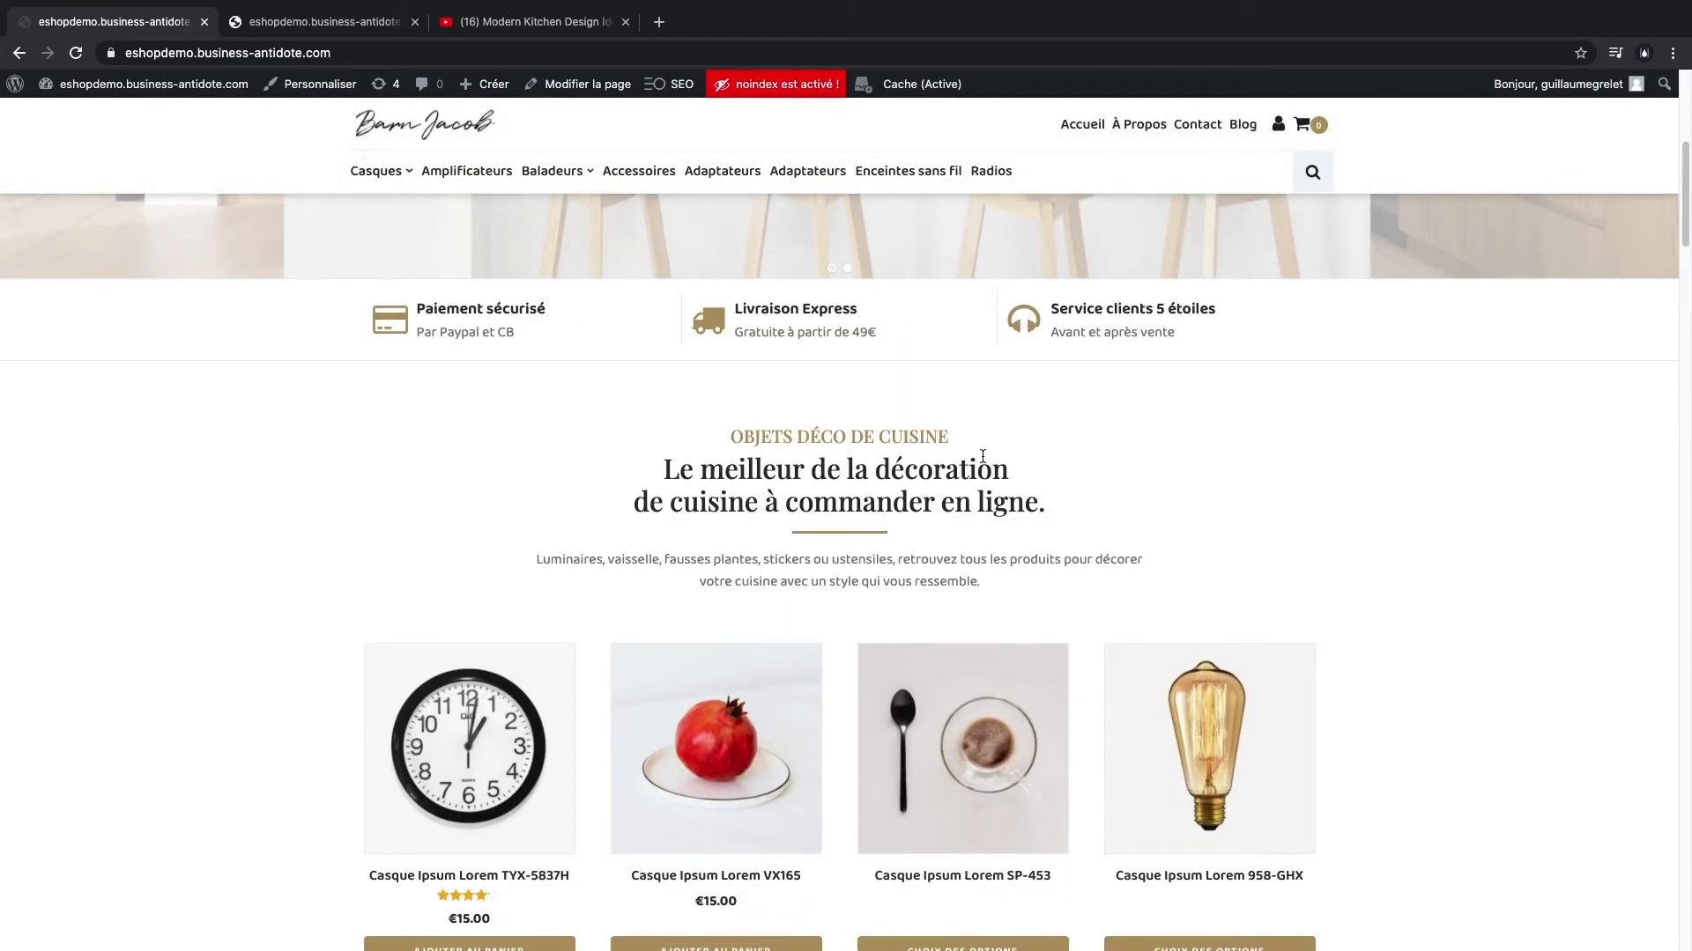
pyautogui.scroll(-3, 283, 488)
pyautogui.scroll(4, 285, 490)
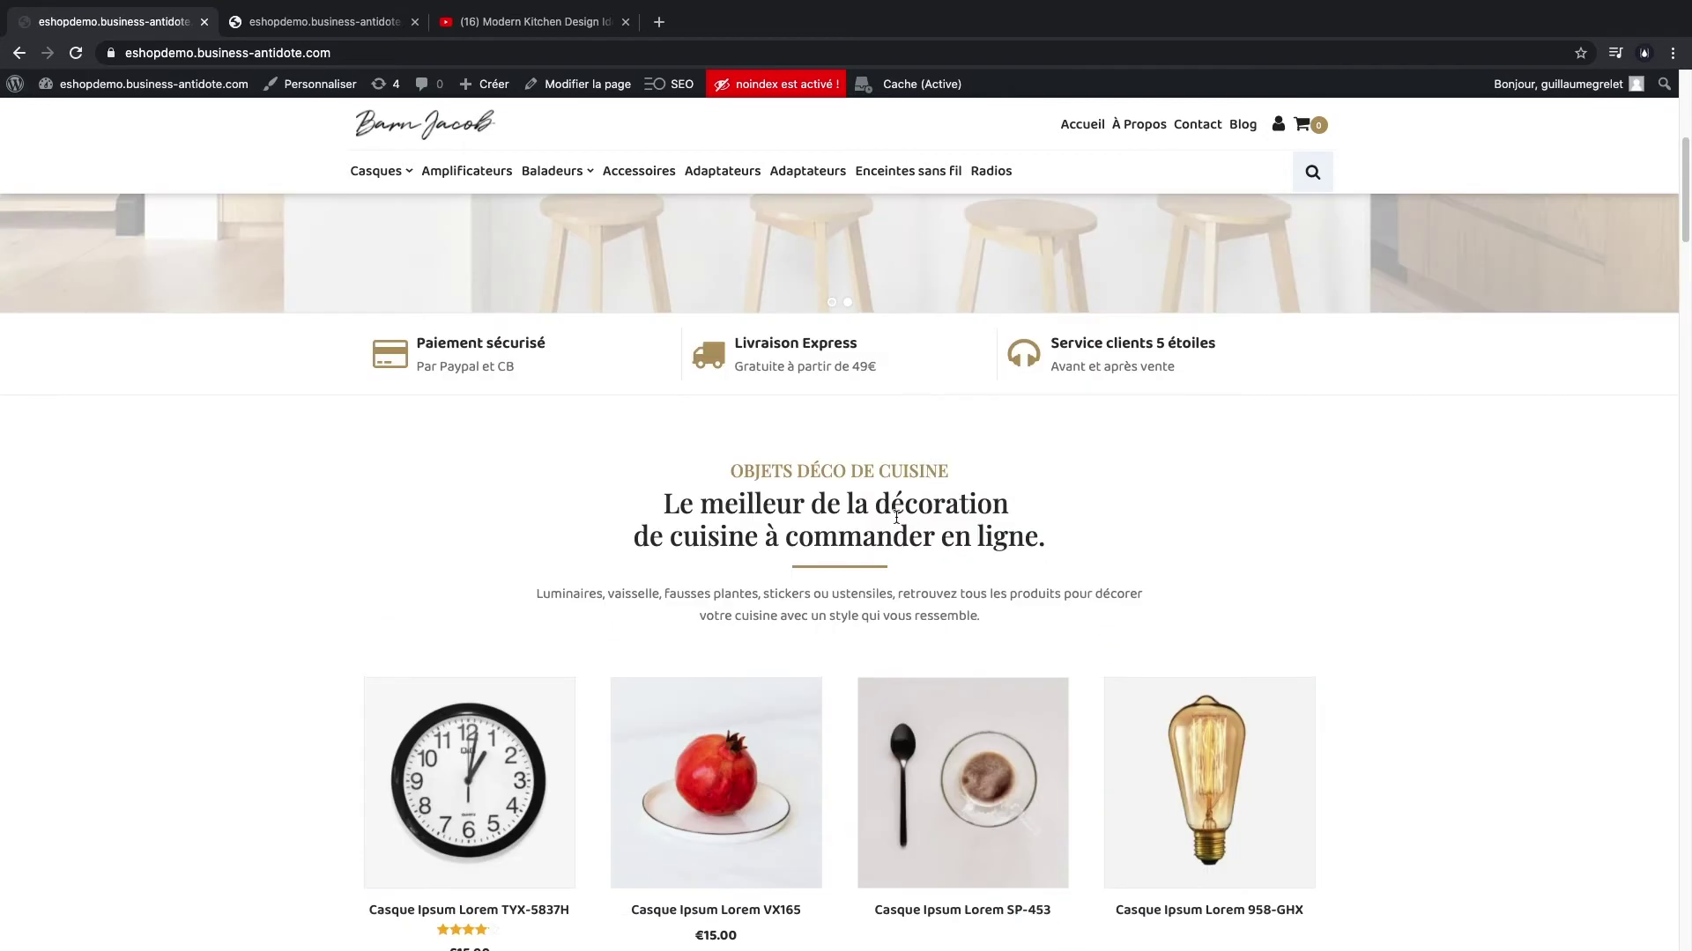
pyautogui.scroll(-12, 896, 518)
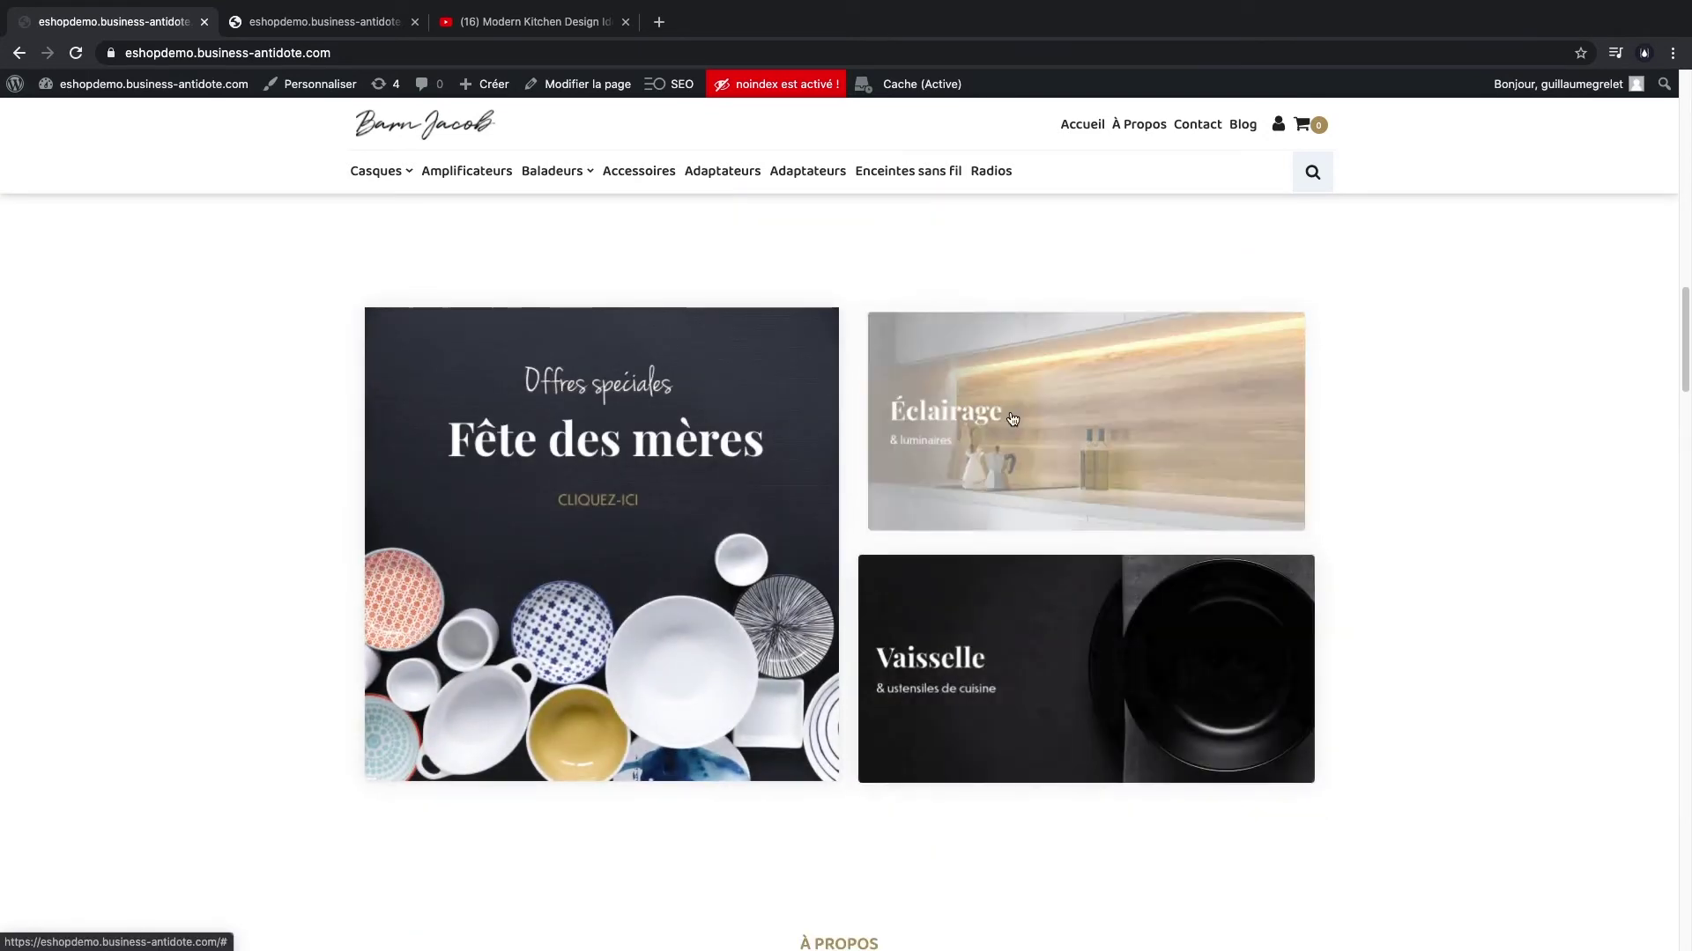
pyautogui.scroll(3, 304, 430)
pyautogui.scroll(-5, 794, 519)
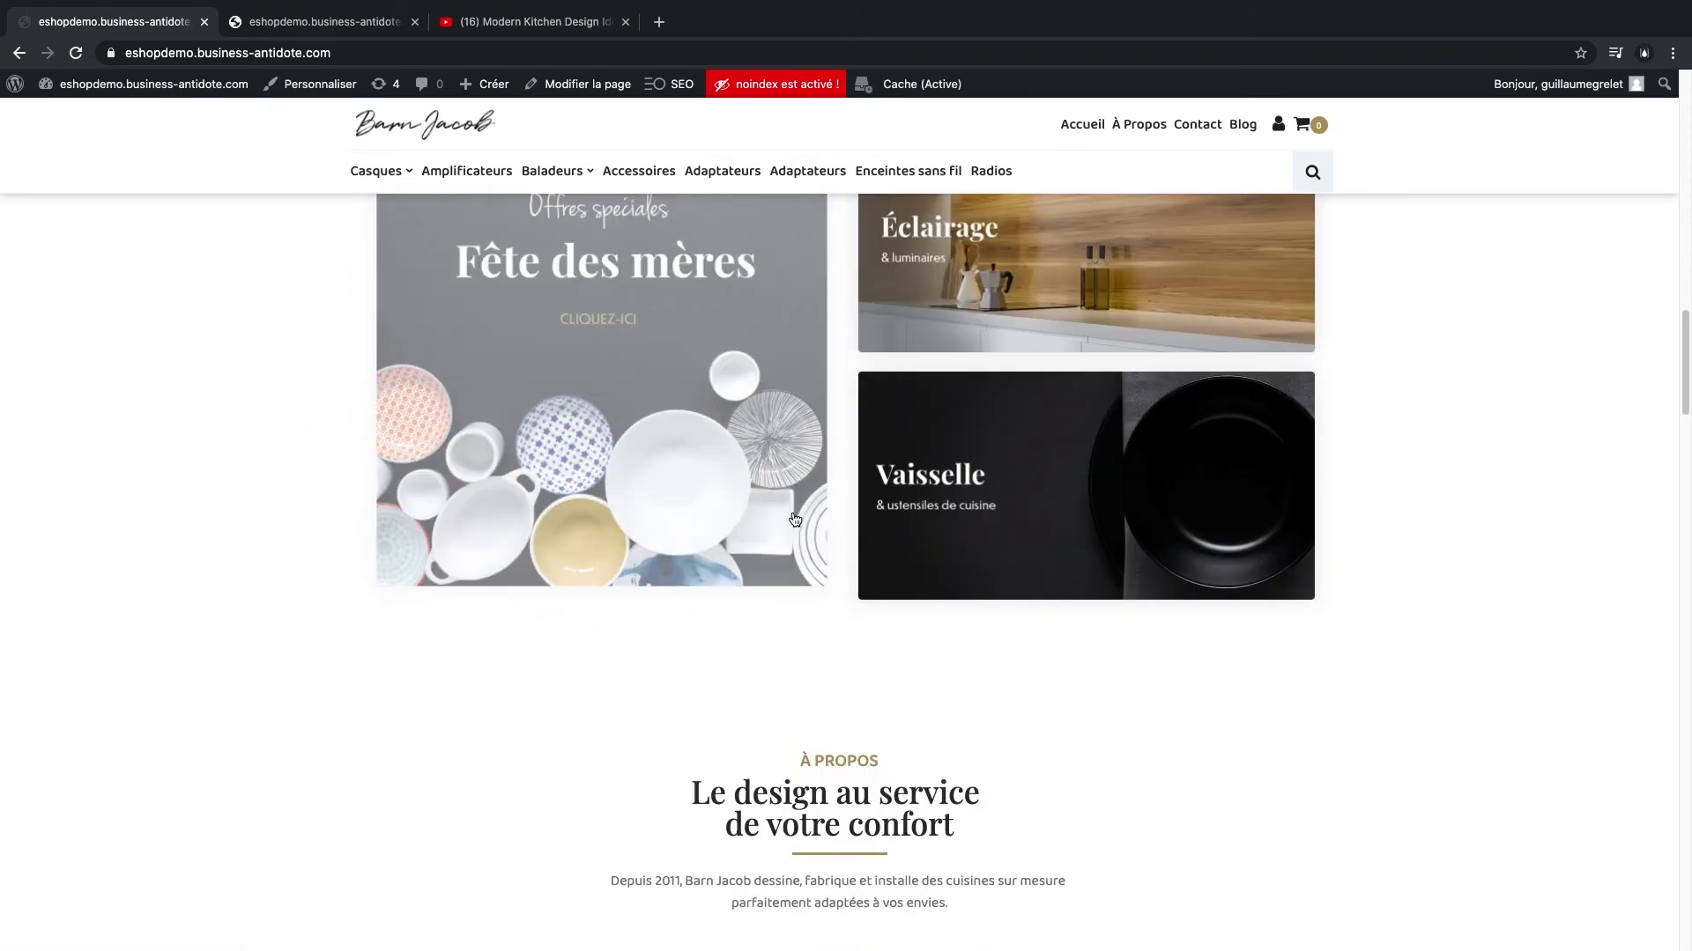
pyautogui.scroll(-8, 354, 516)
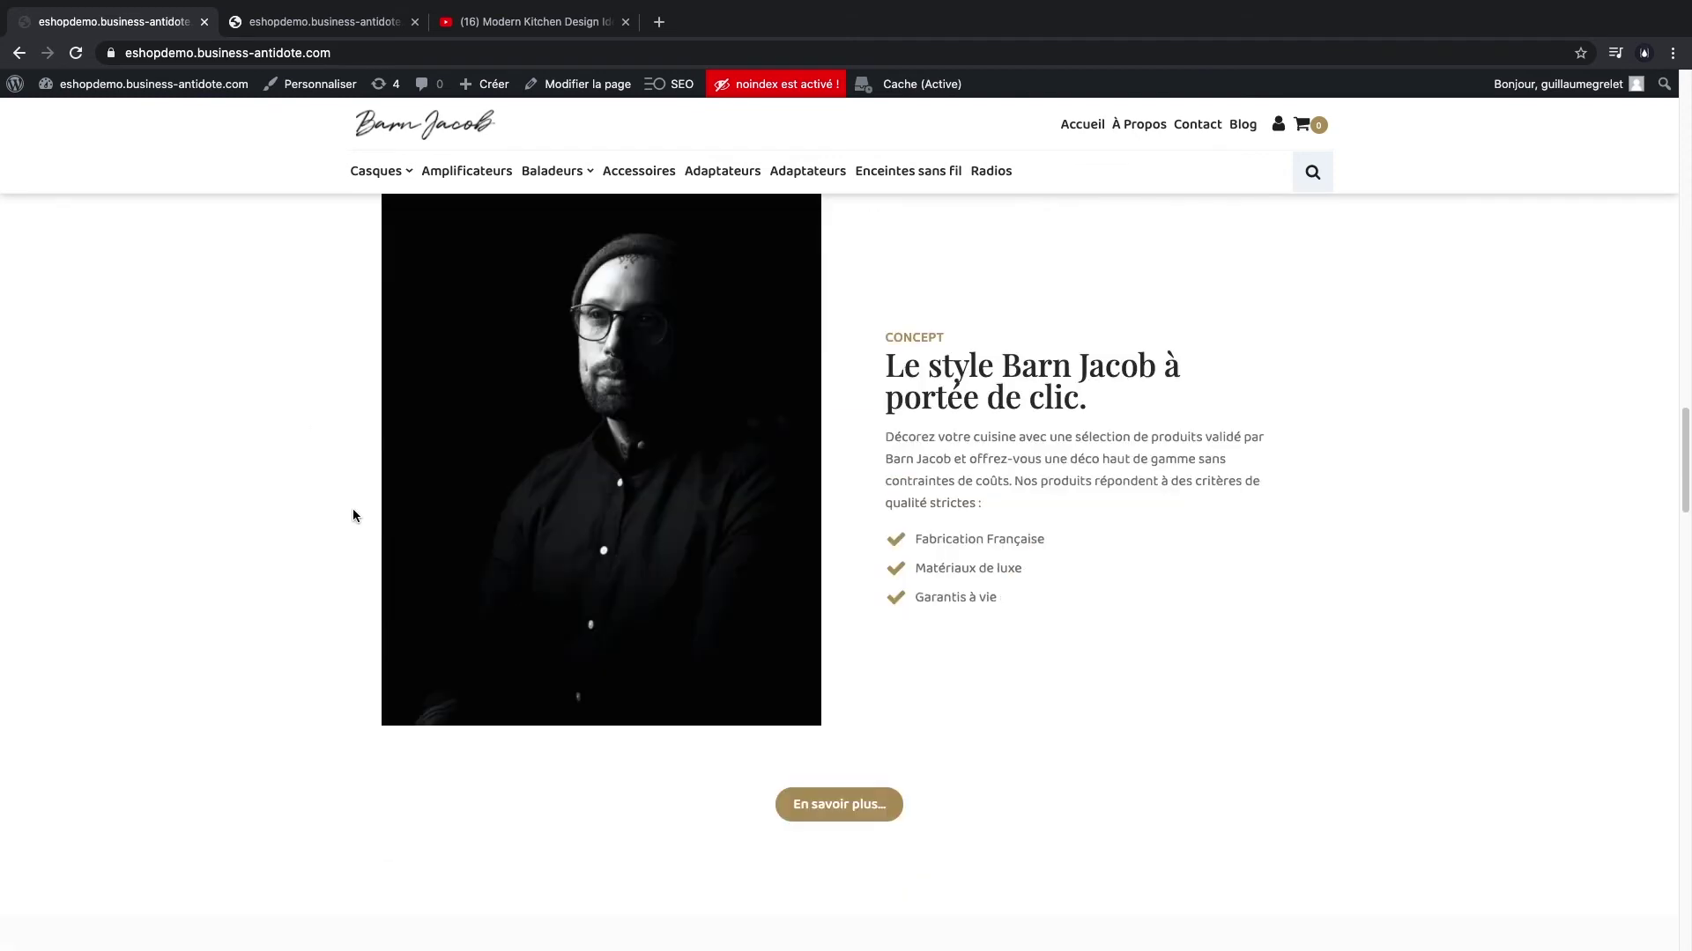
pyautogui.scroll(-6, 1049, 714)
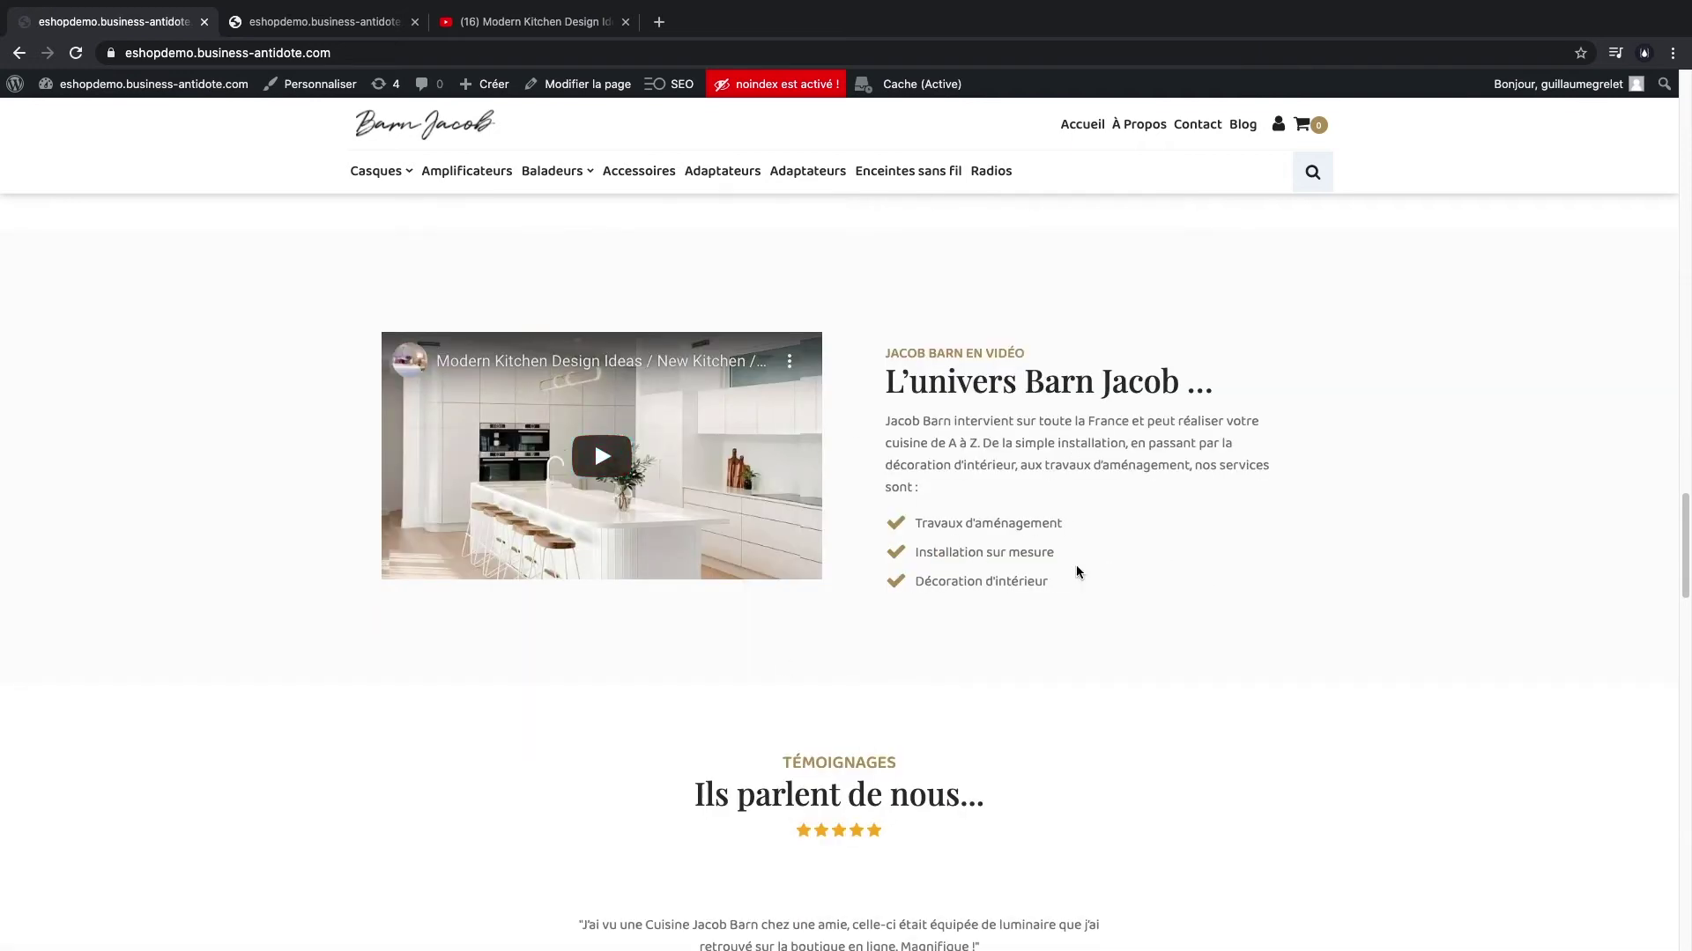
pyautogui.scroll(-4, 695, 690)
pyautogui.scroll(-7, 435, 626)
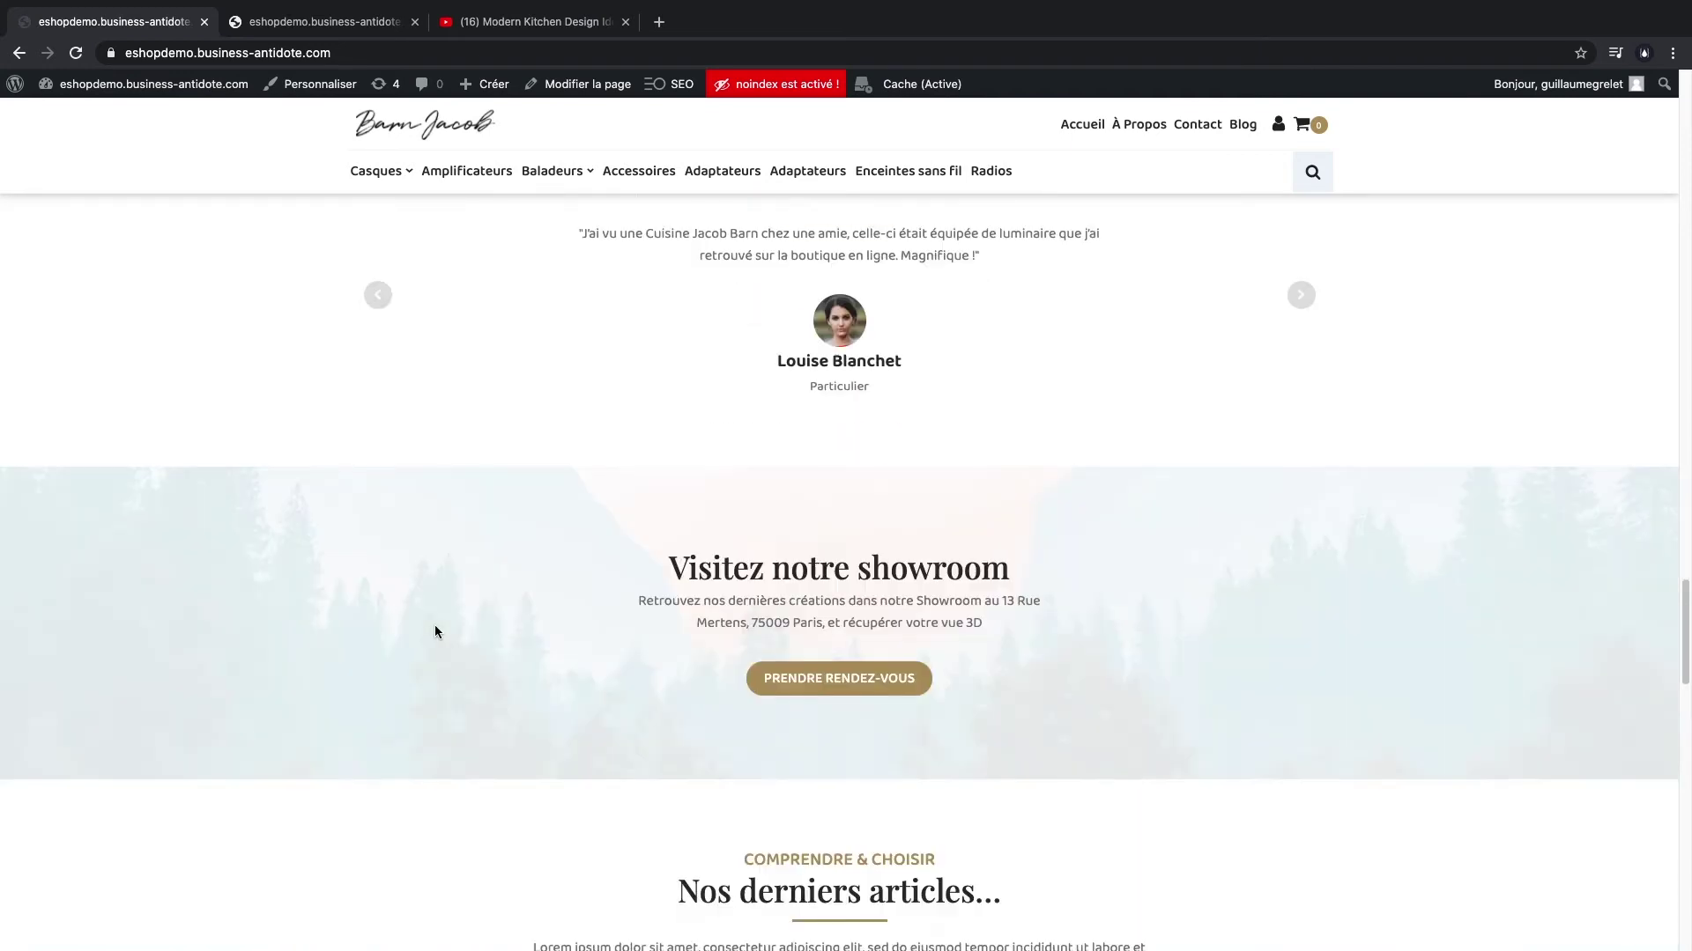
pyautogui.scroll(2, 435, 626)
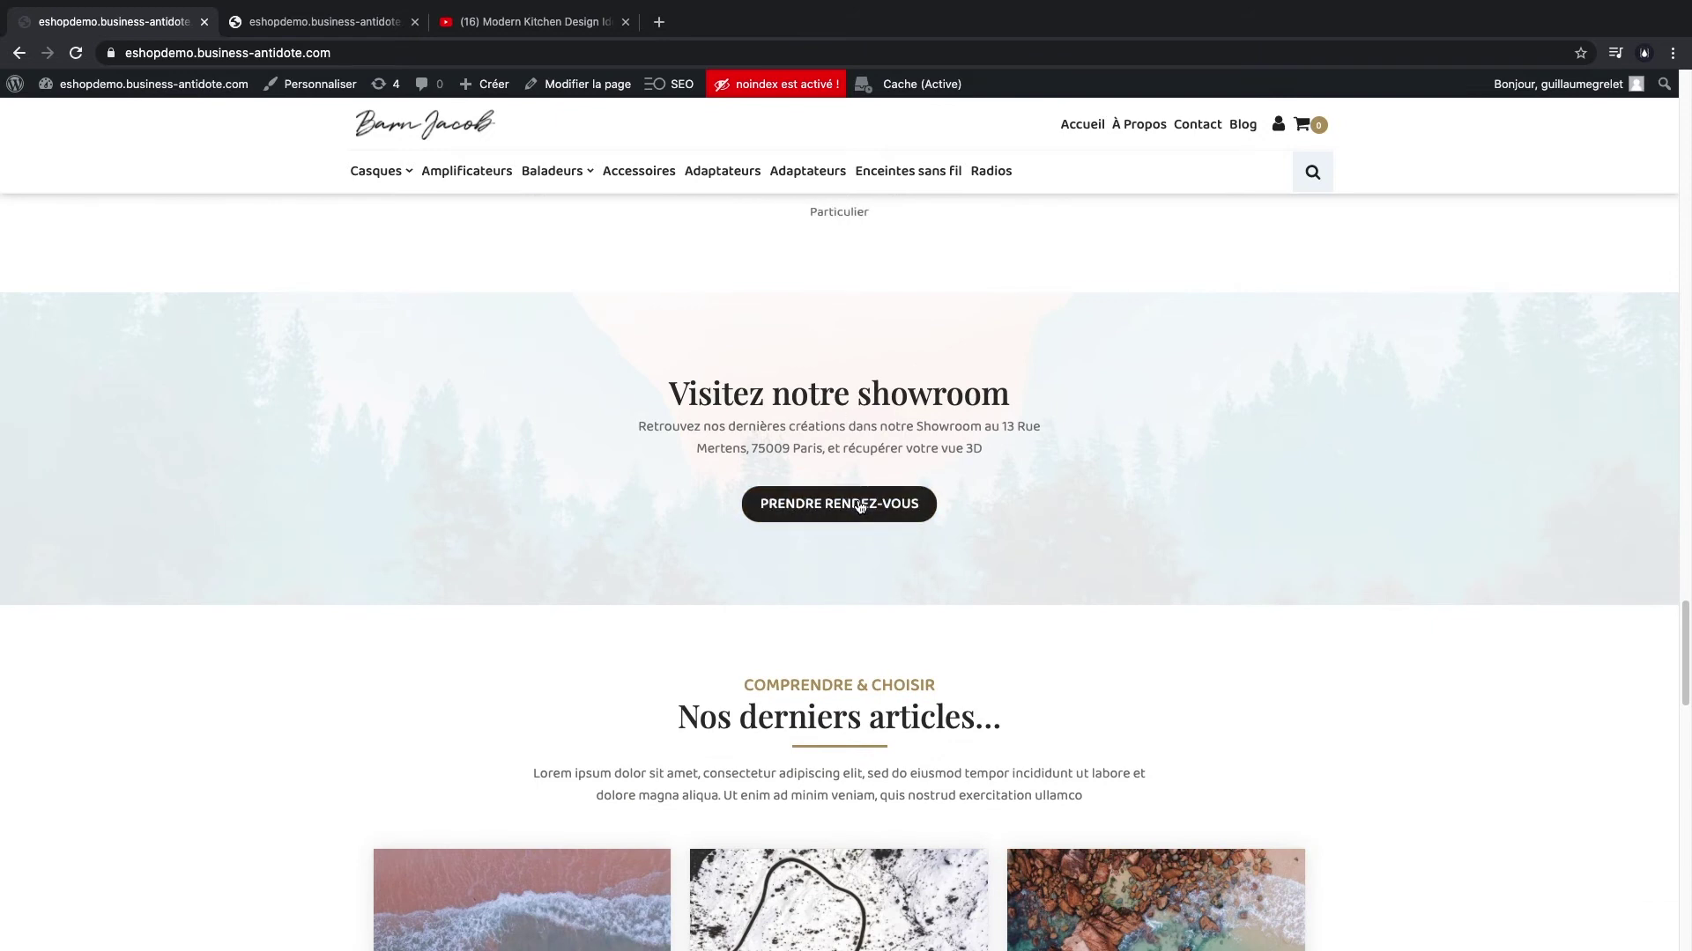
pyautogui.scroll(-10, 319, 522)
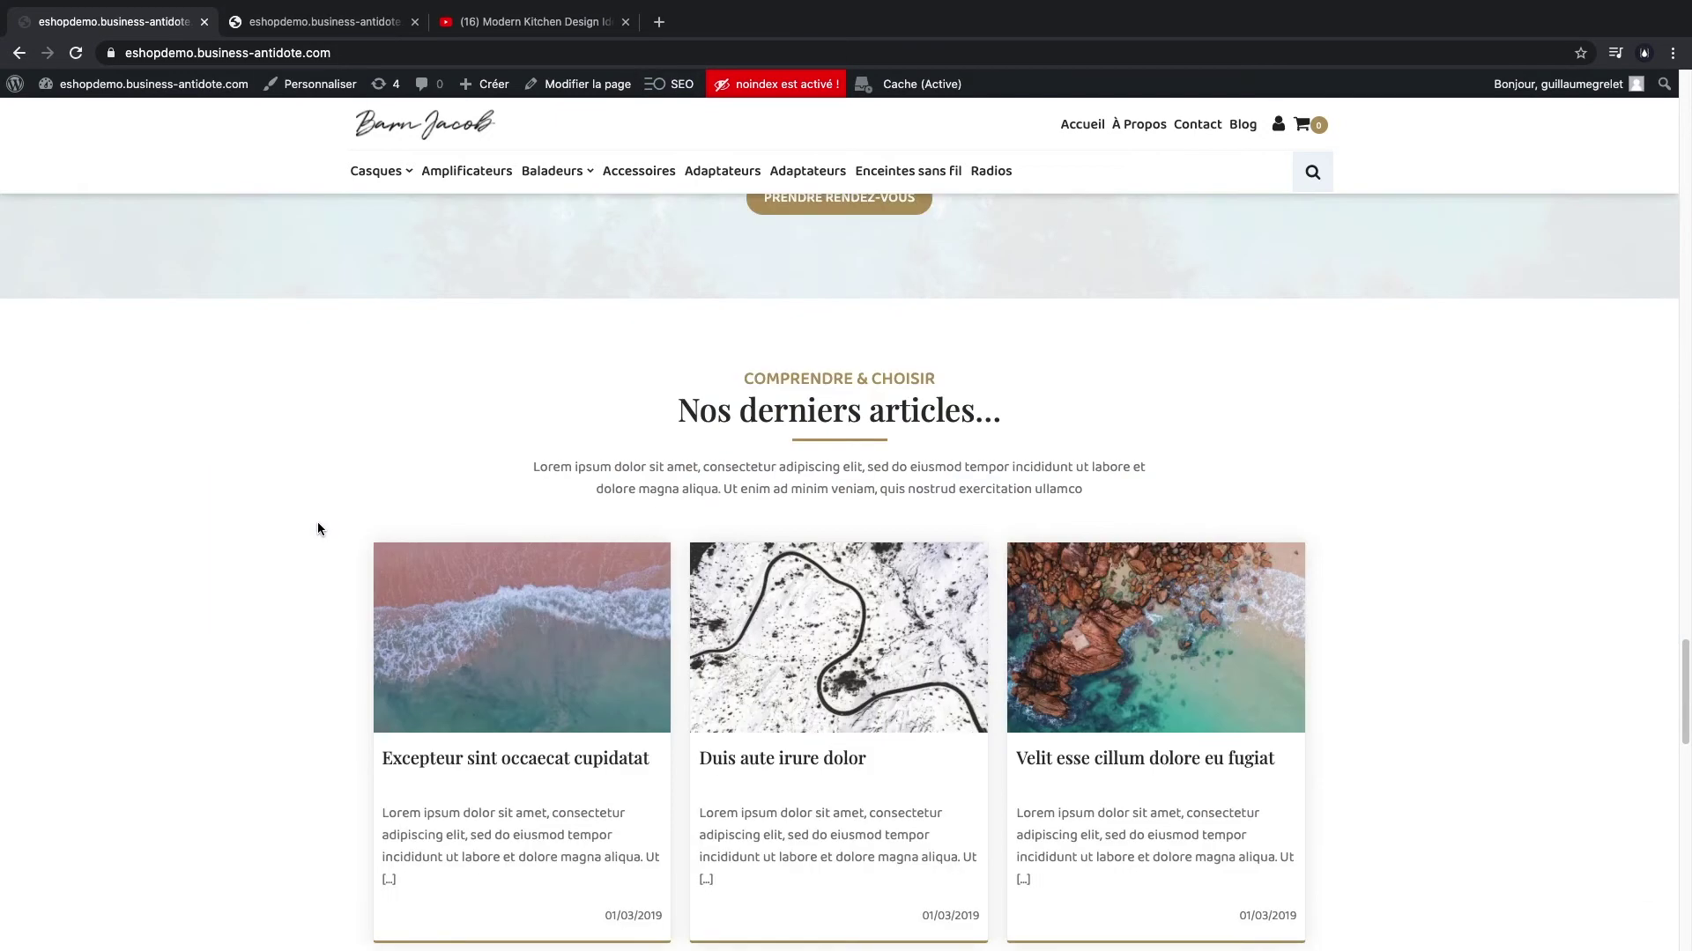
pyautogui.scroll(-11, 320, 529)
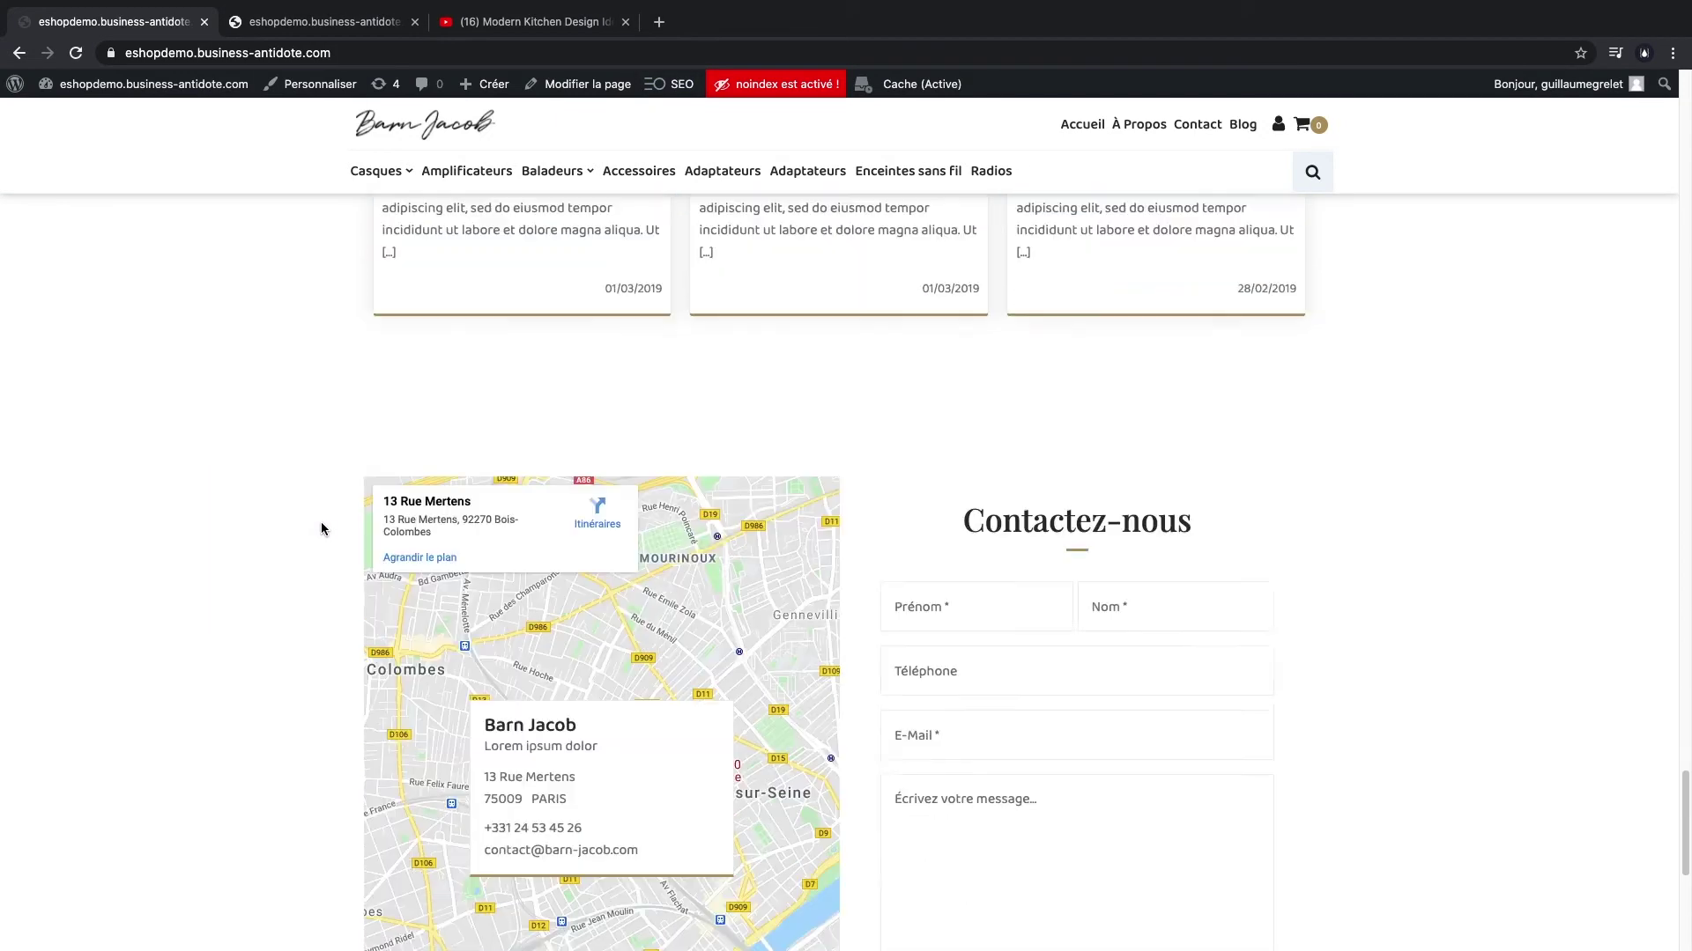
pyautogui.scroll(20, 323, 528)
pyautogui.scroll(20, 324, 526)
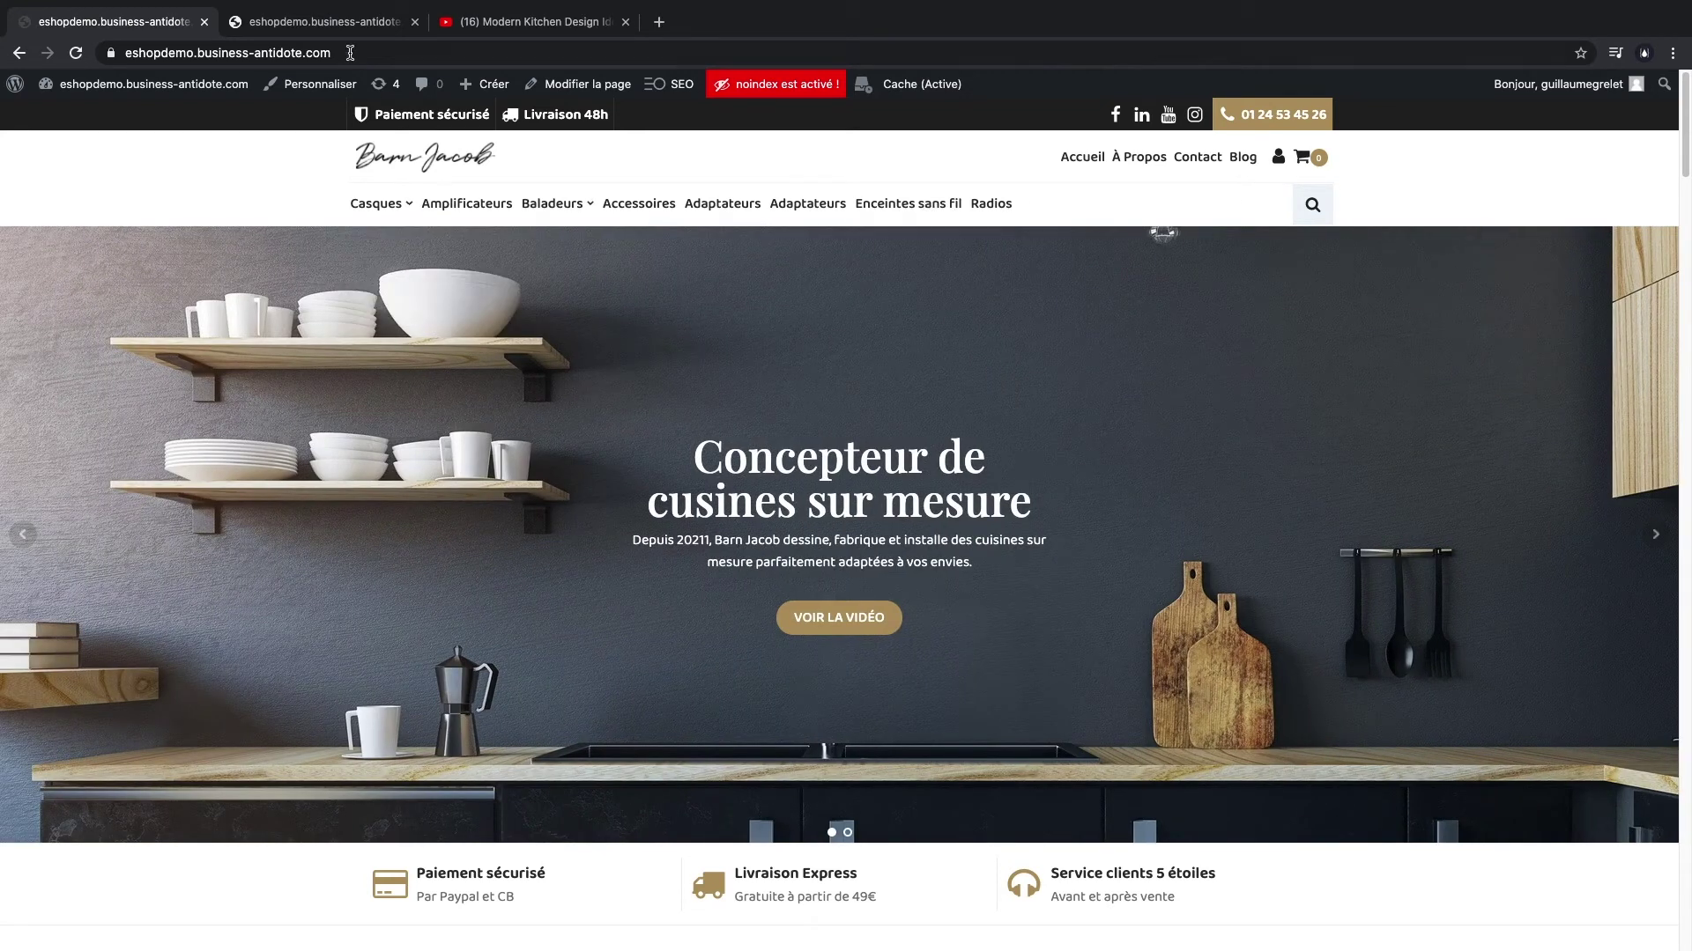
pyautogui.click(330, 22)
# - Bulk-delete all existing product categories under Produits > Catégories
pyautogui.click(1537, 108)
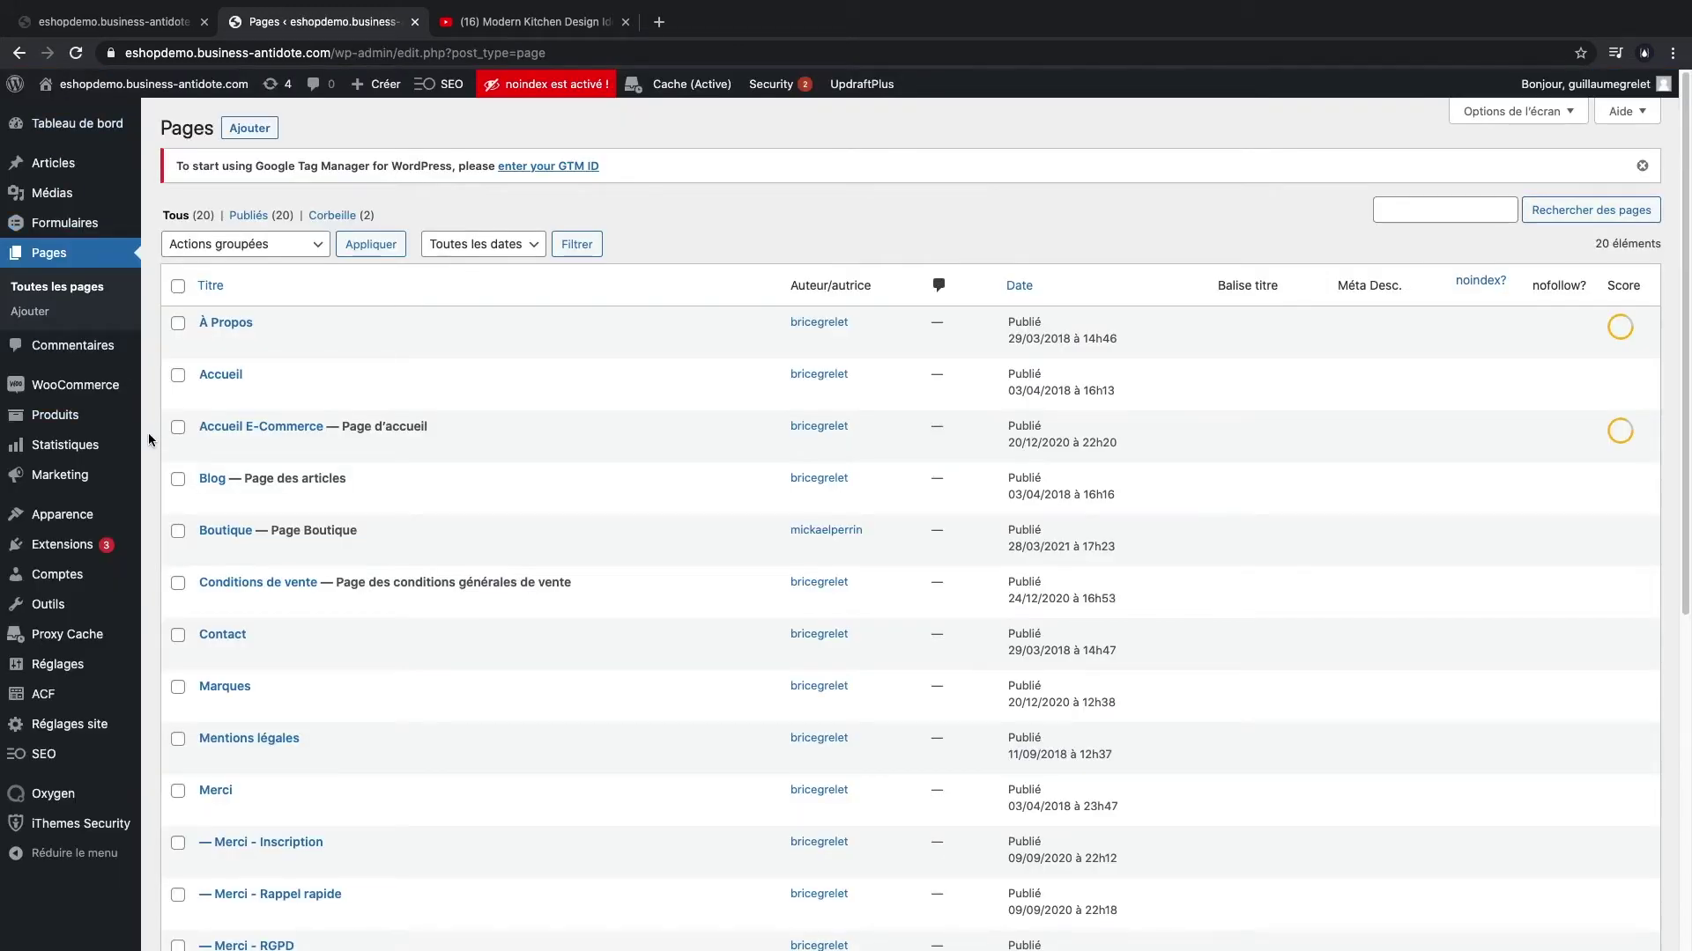
pyautogui.moveTo(75, 417)
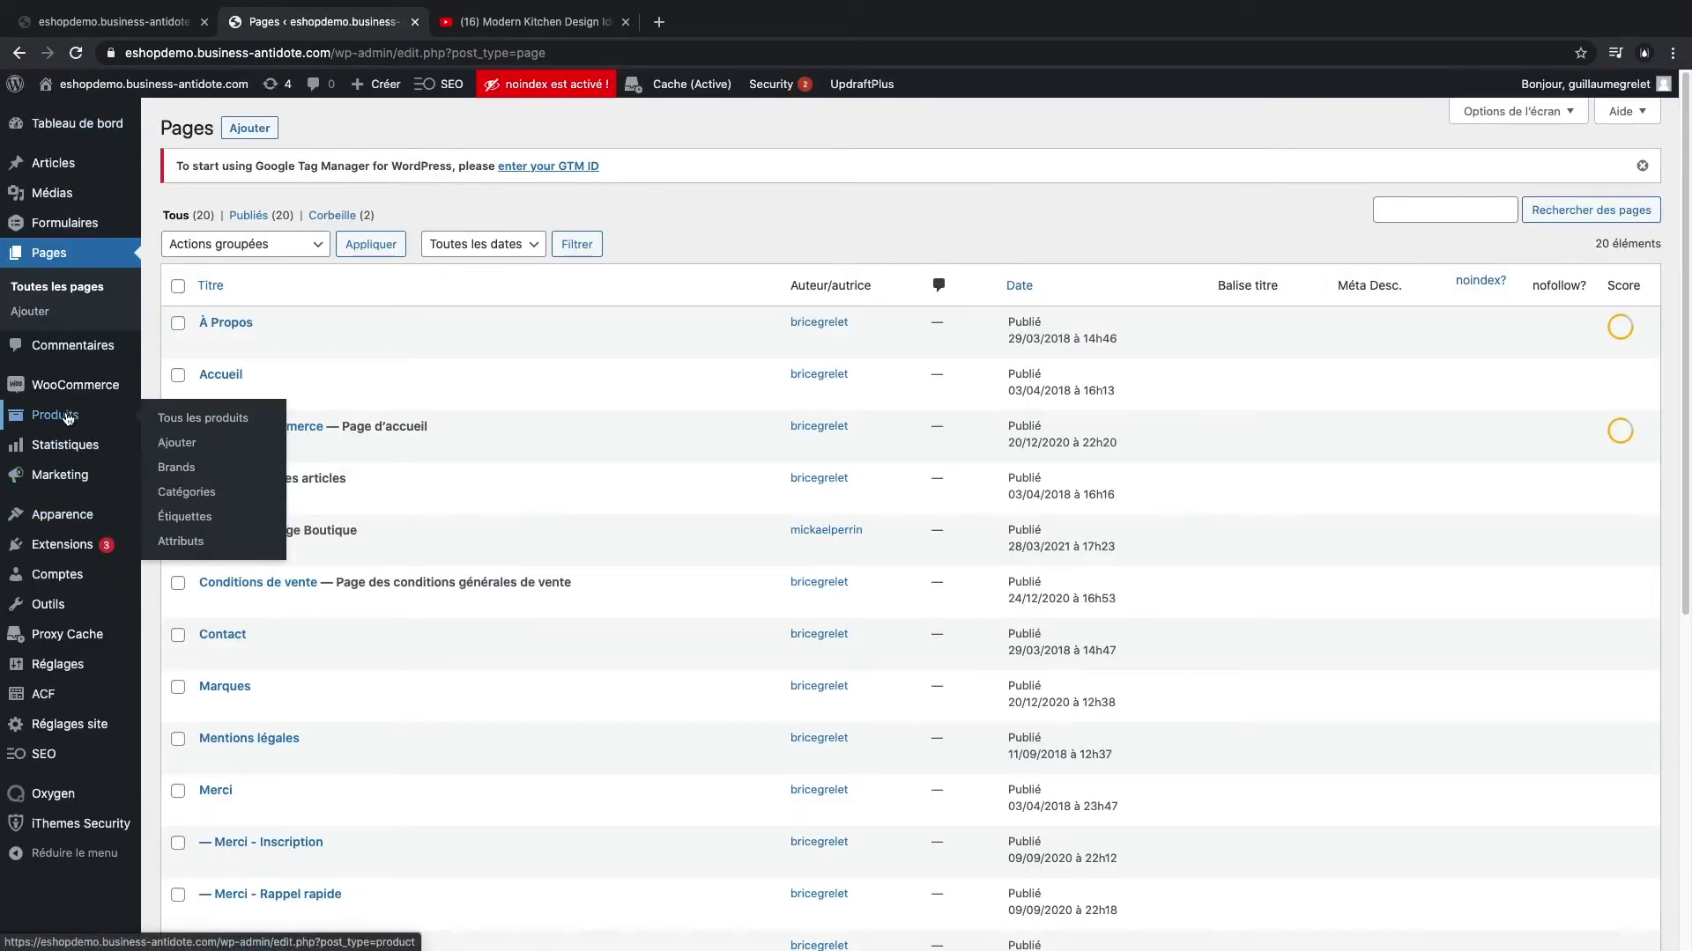
pyautogui.click(199, 493)
pyautogui.click(707, 344)
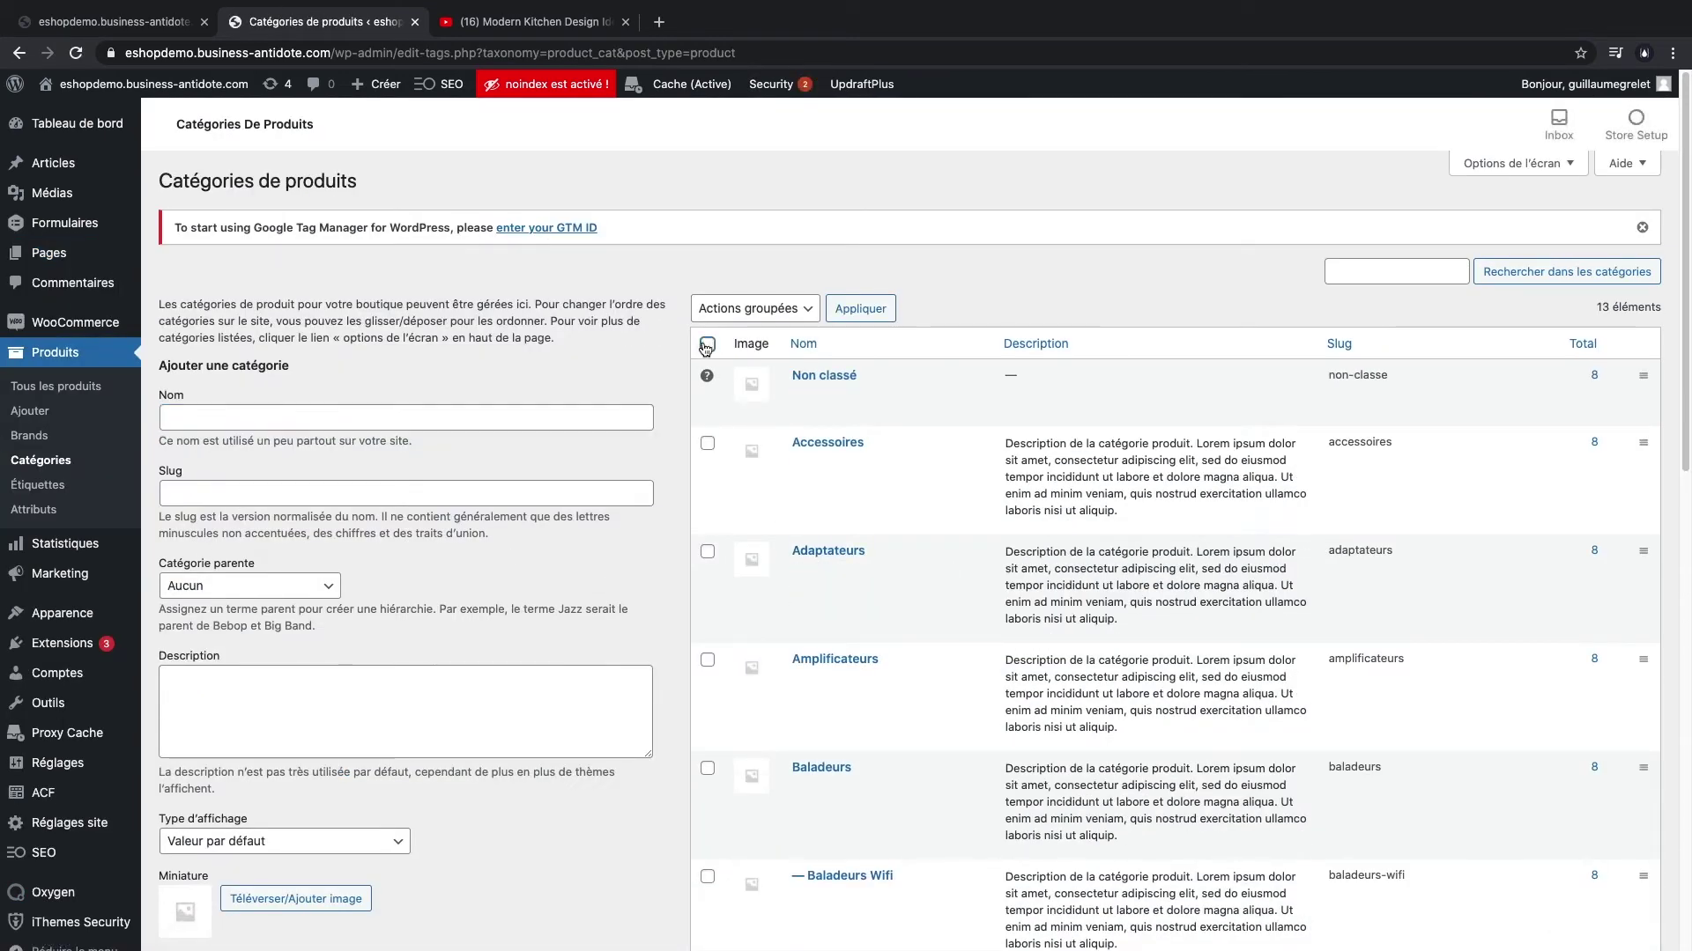
pyautogui.click(766, 308)
pyautogui.click(796, 331)
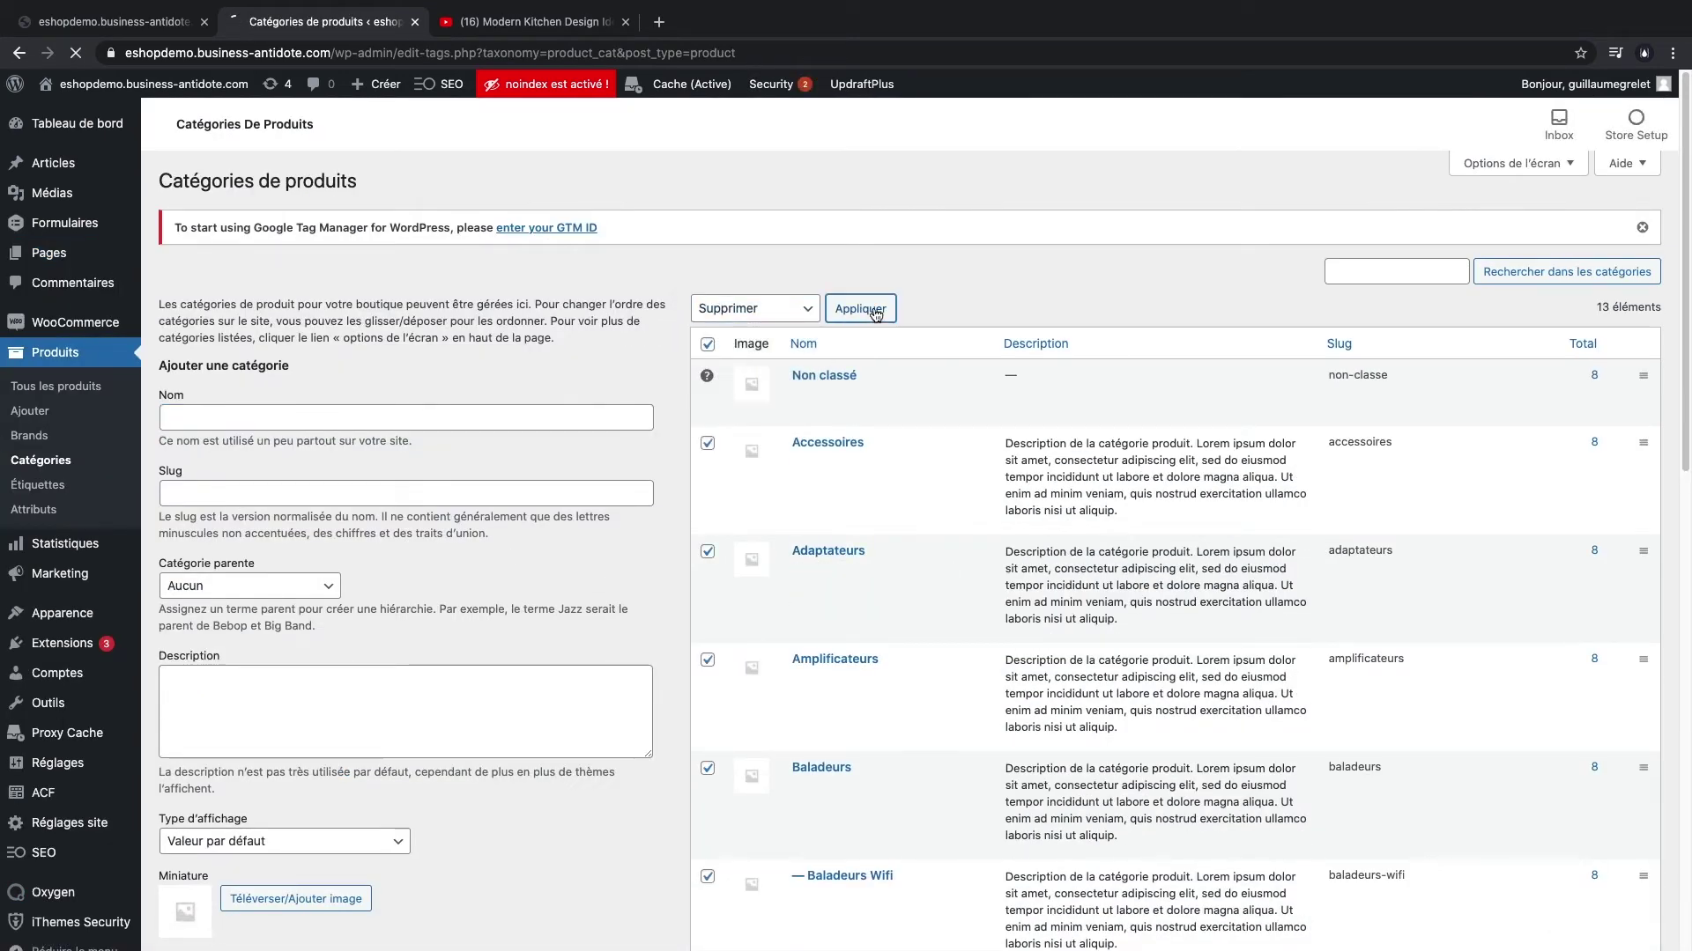
pyautogui.click(876, 314)
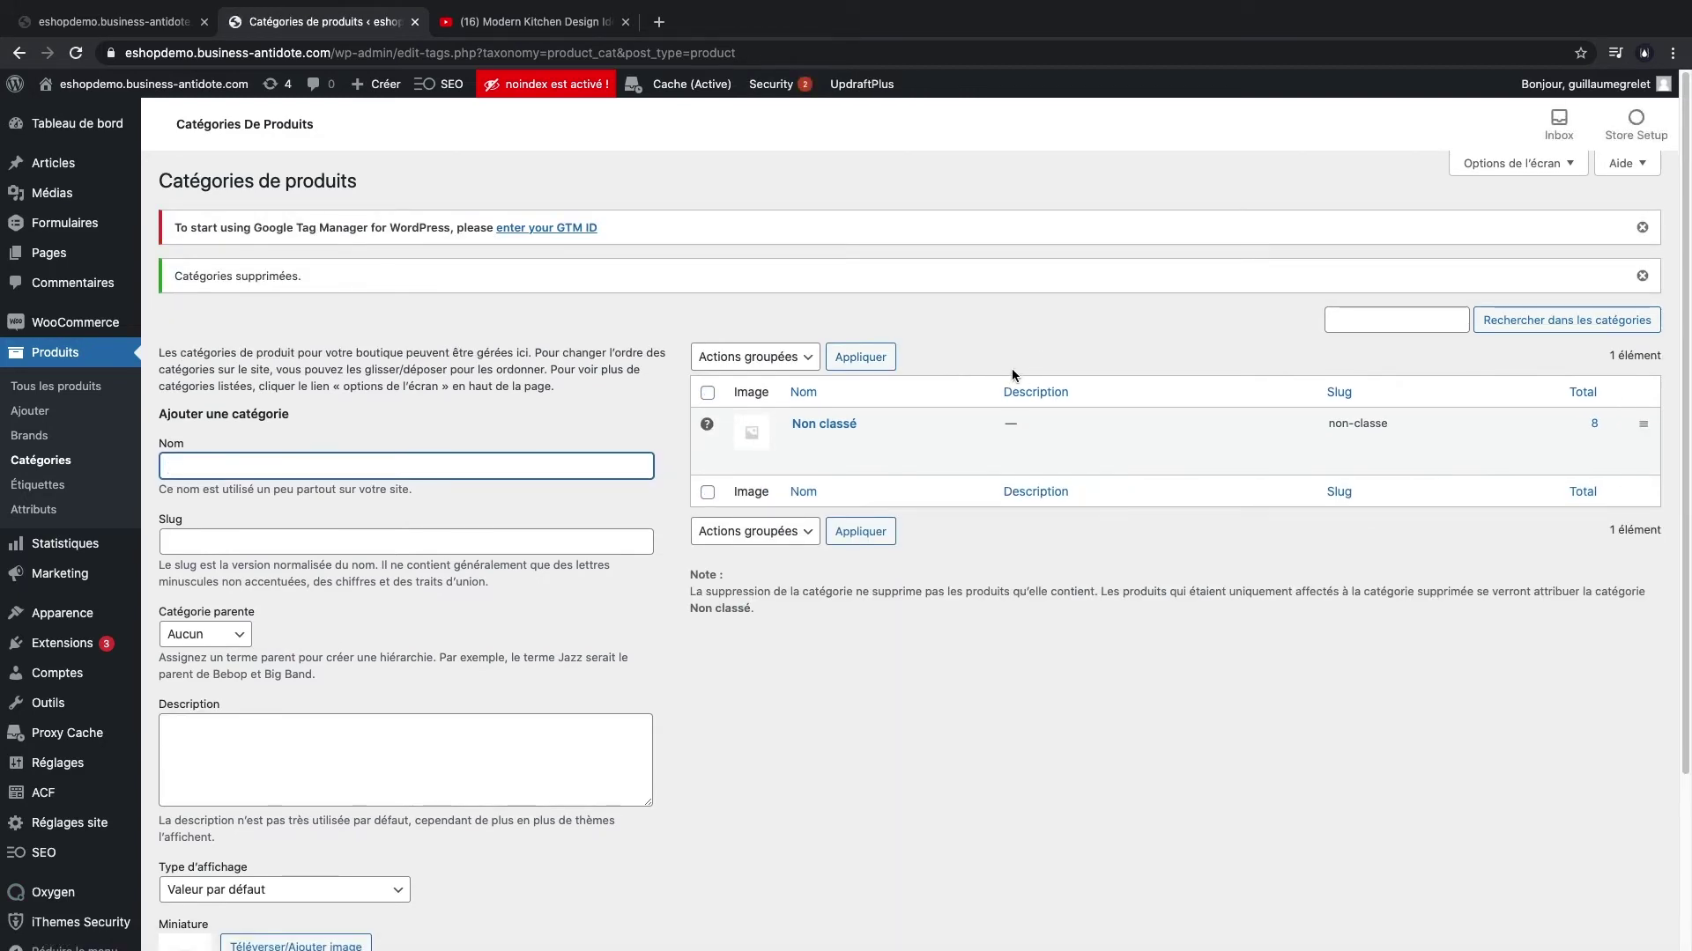
# - Add the top-level product categories Luminaires and Vaisselle
pyautogui.write('Luminaires')
pyautogui.click(357, 521)
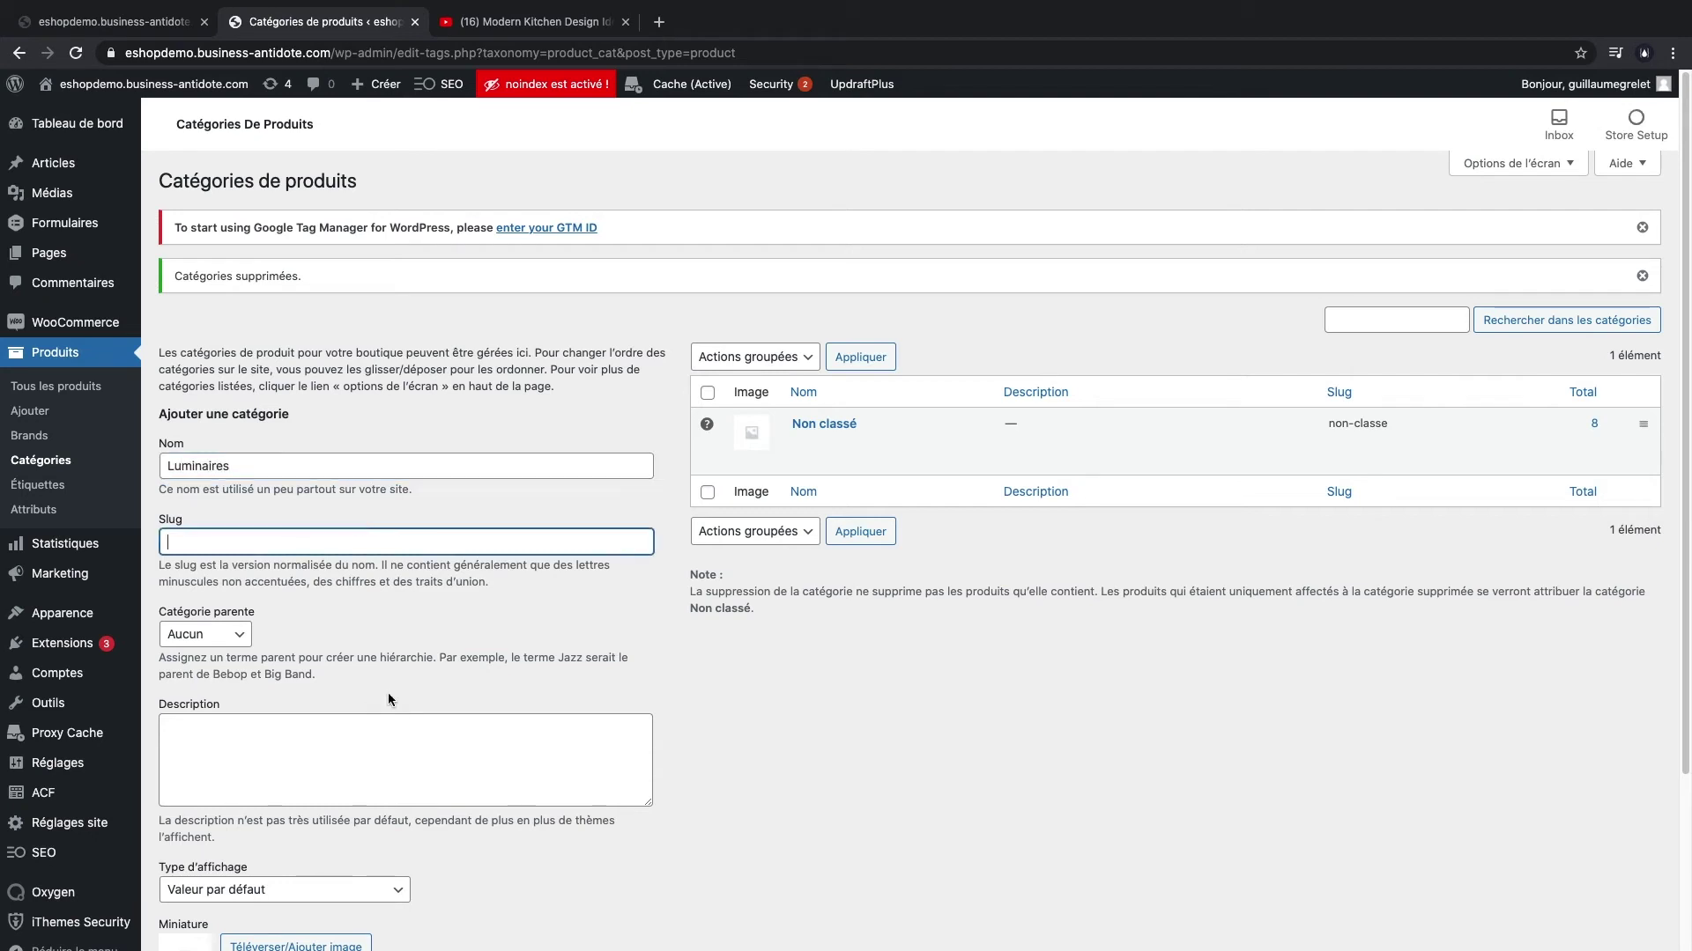
pyautogui.scroll(-3, 388, 693)
pyautogui.click(248, 881)
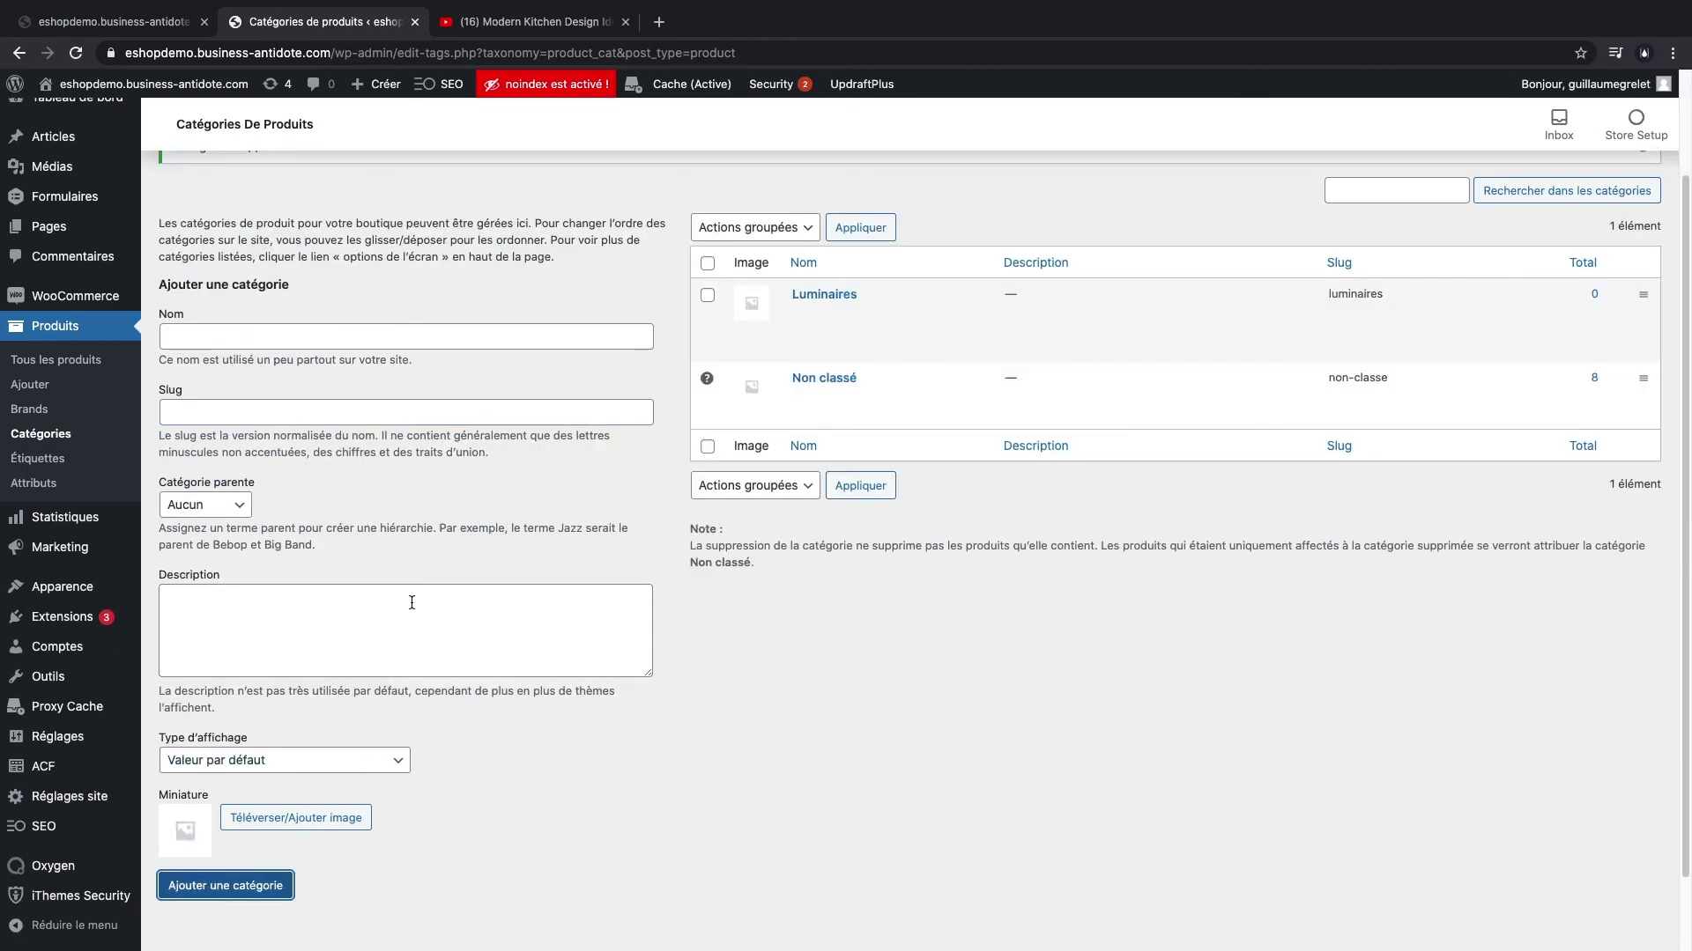
pyautogui.click(278, 339)
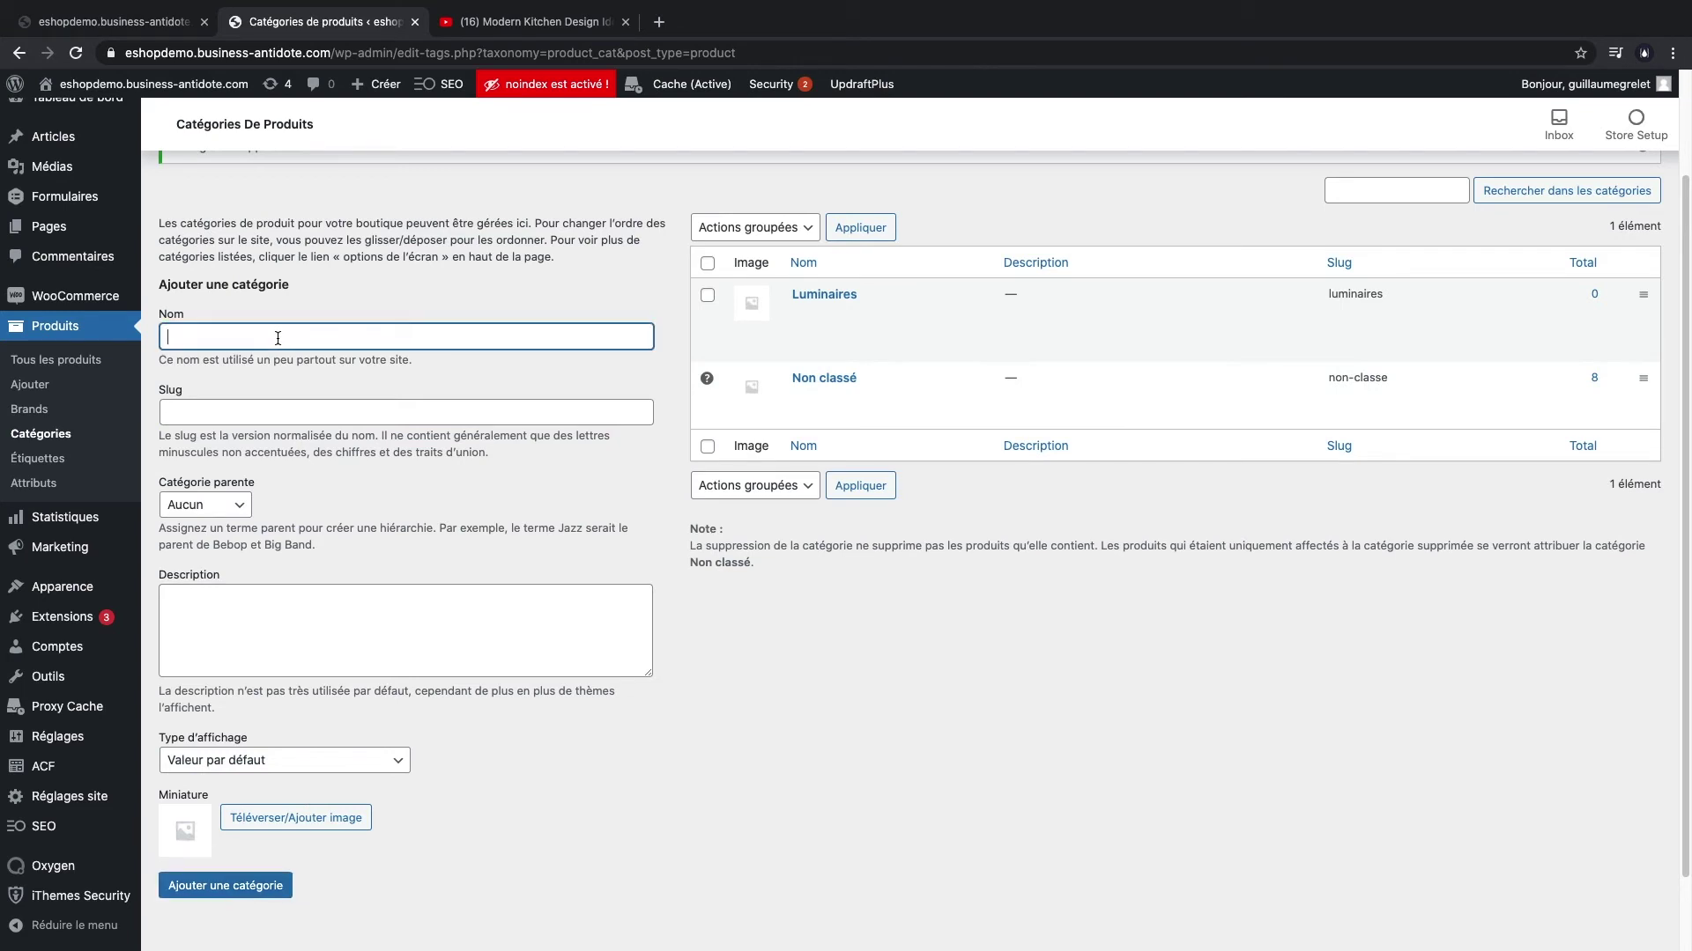
pyautogui.write('VA')
pyautogui.click(231, 886)
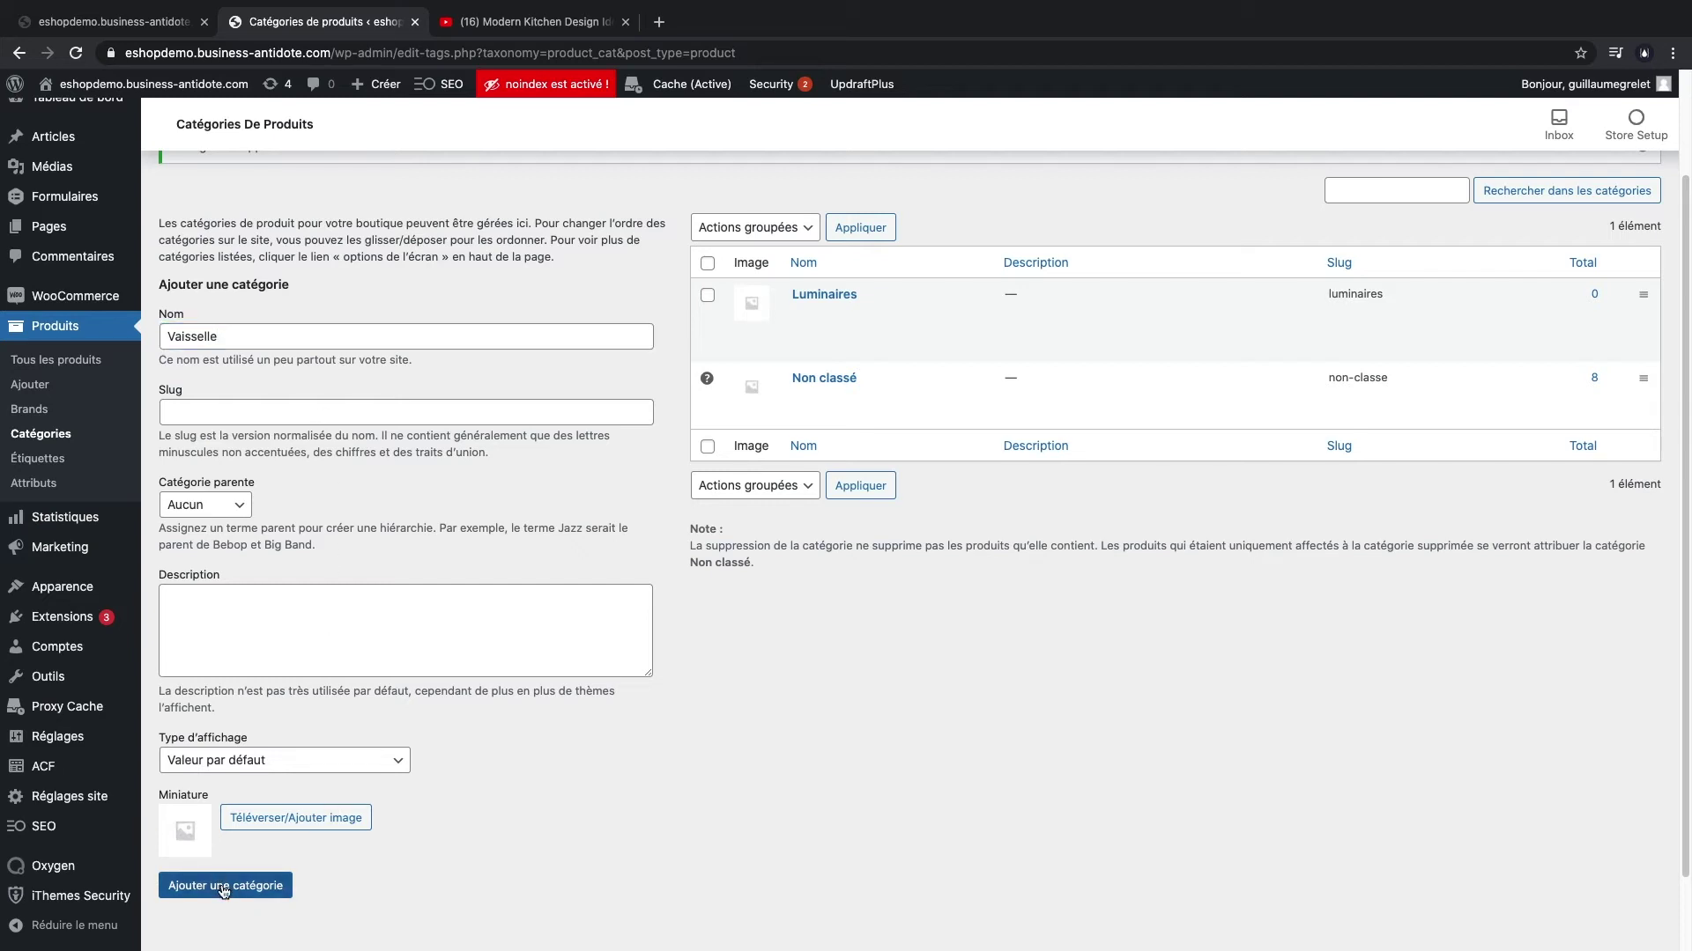
# - Add Assiettes, Tasses and Couverts as subcategories of Vaisselle
pyautogui.click(283, 336)
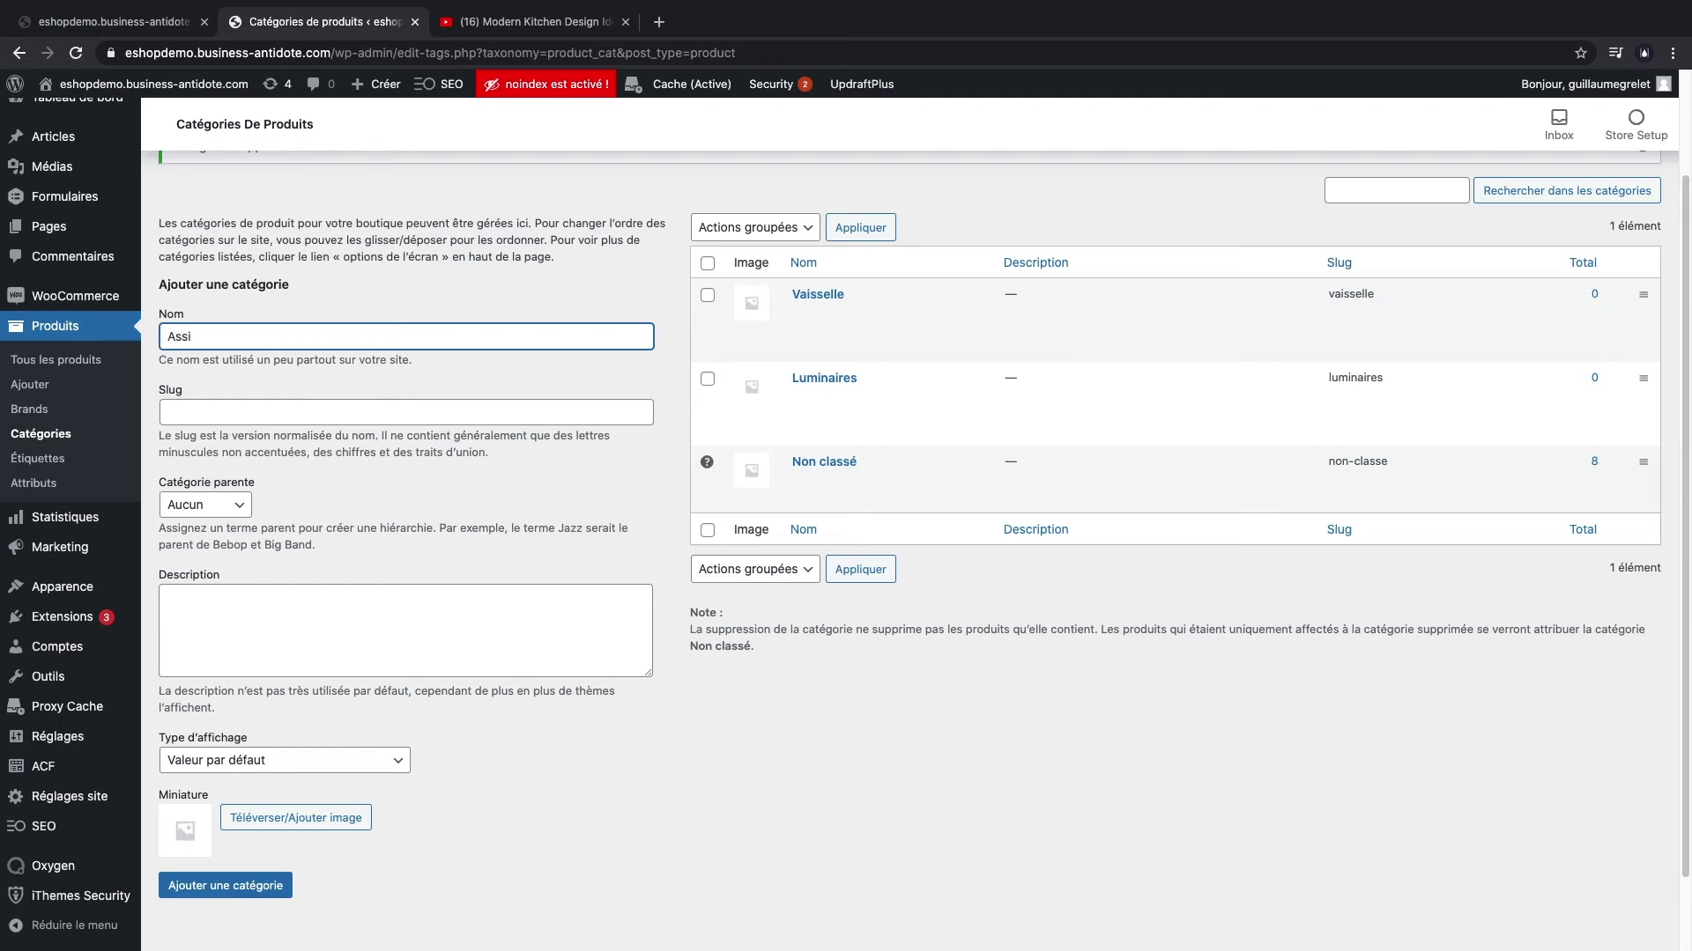
pyautogui.write('Assiettes')
pyautogui.click(205, 504)
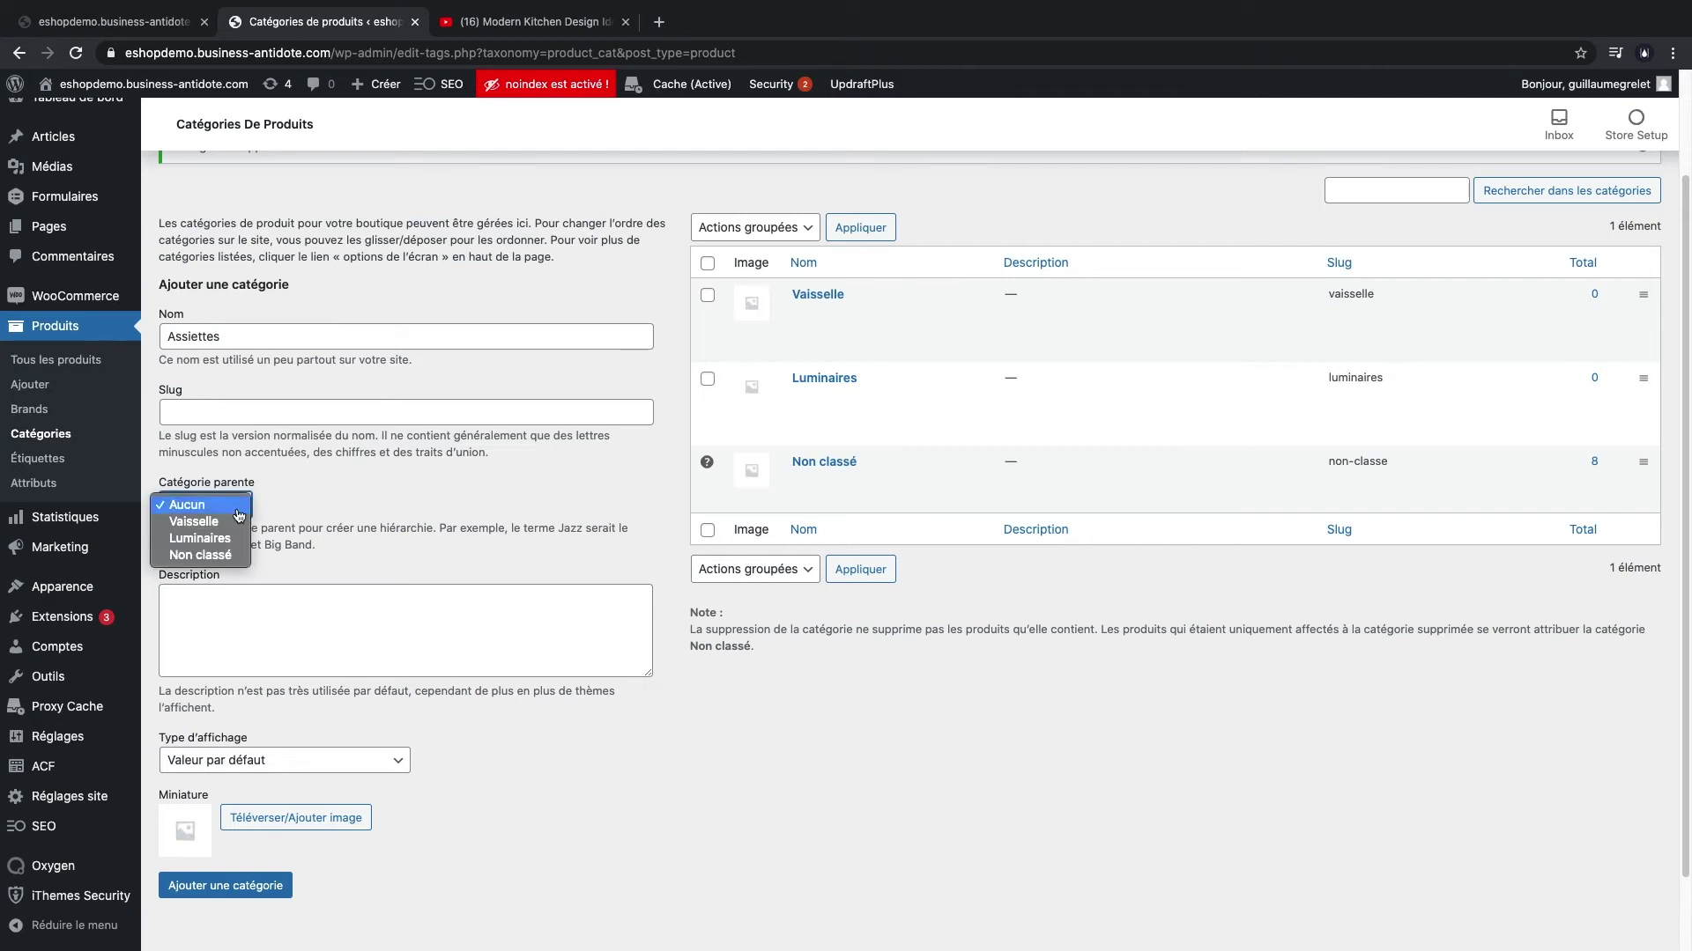
pyautogui.click(222, 524)
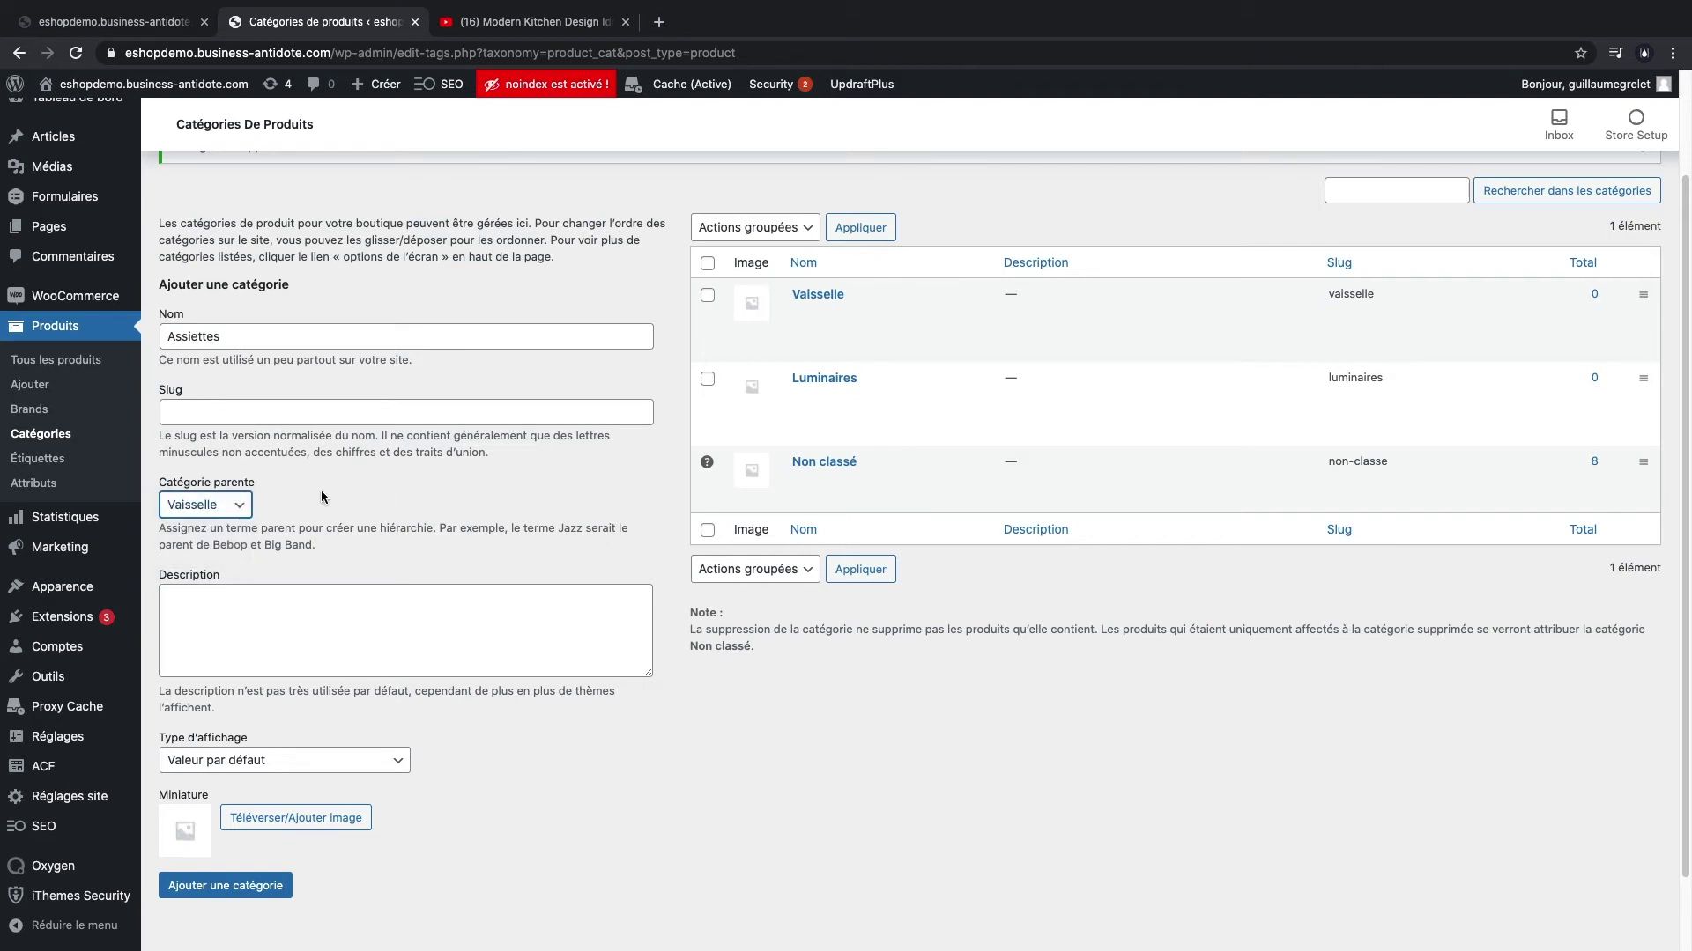
pyautogui.click(251, 879)
pyautogui.click(260, 339)
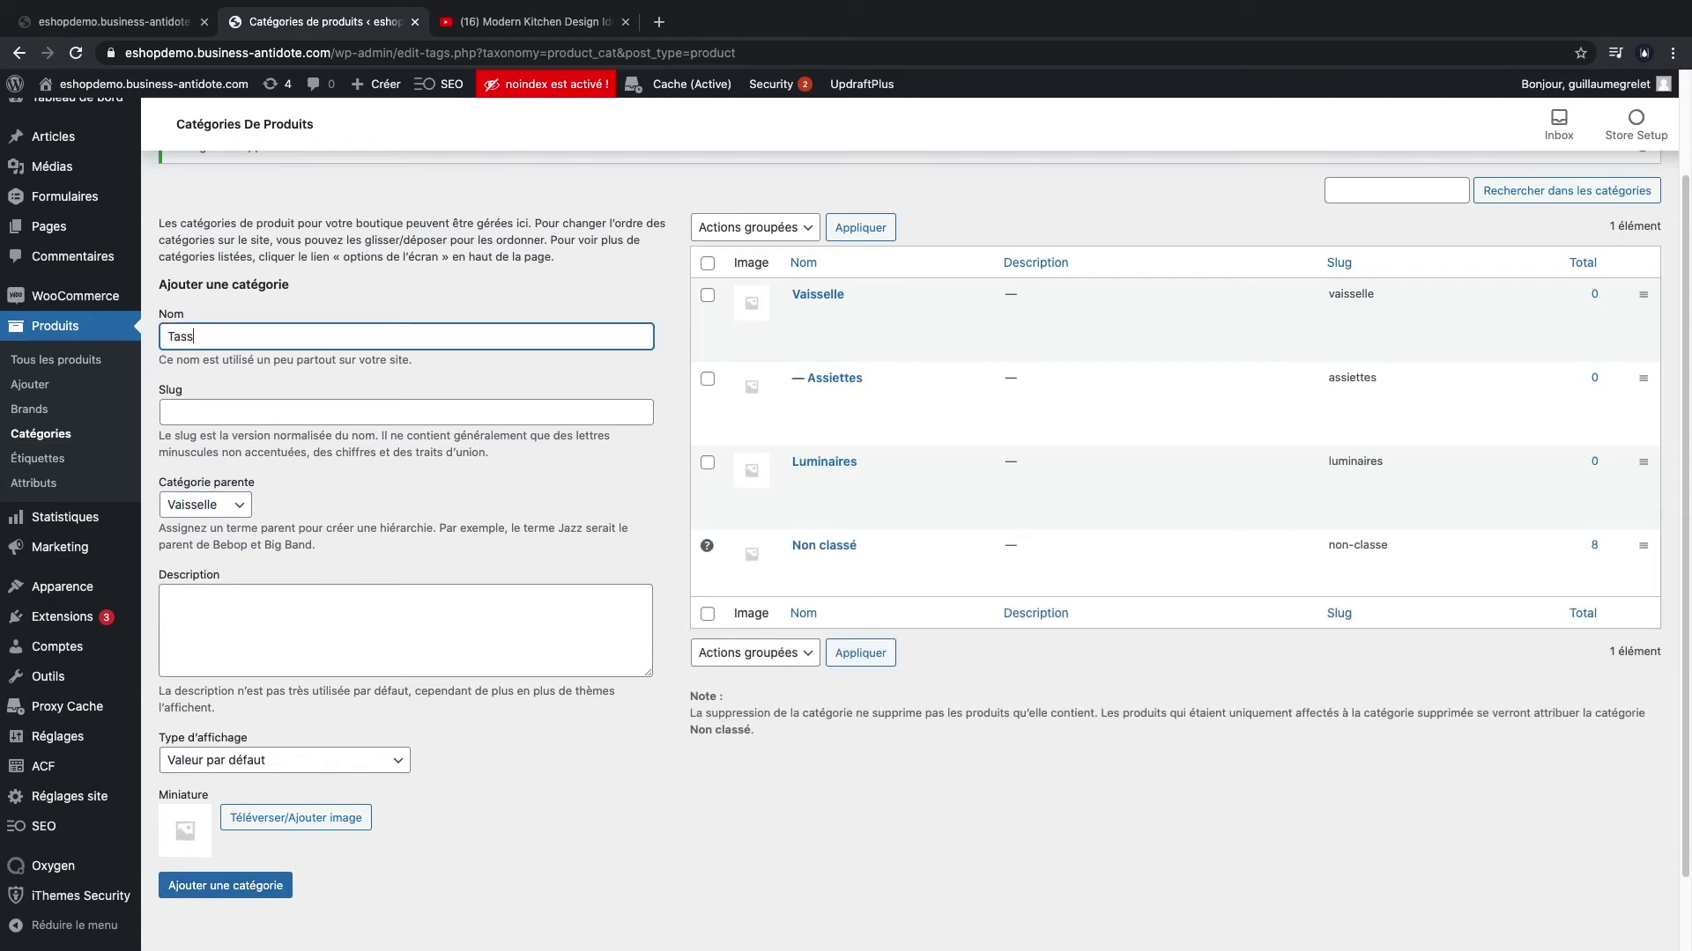
pyautogui.click(226, 884)
pyautogui.click(233, 341)
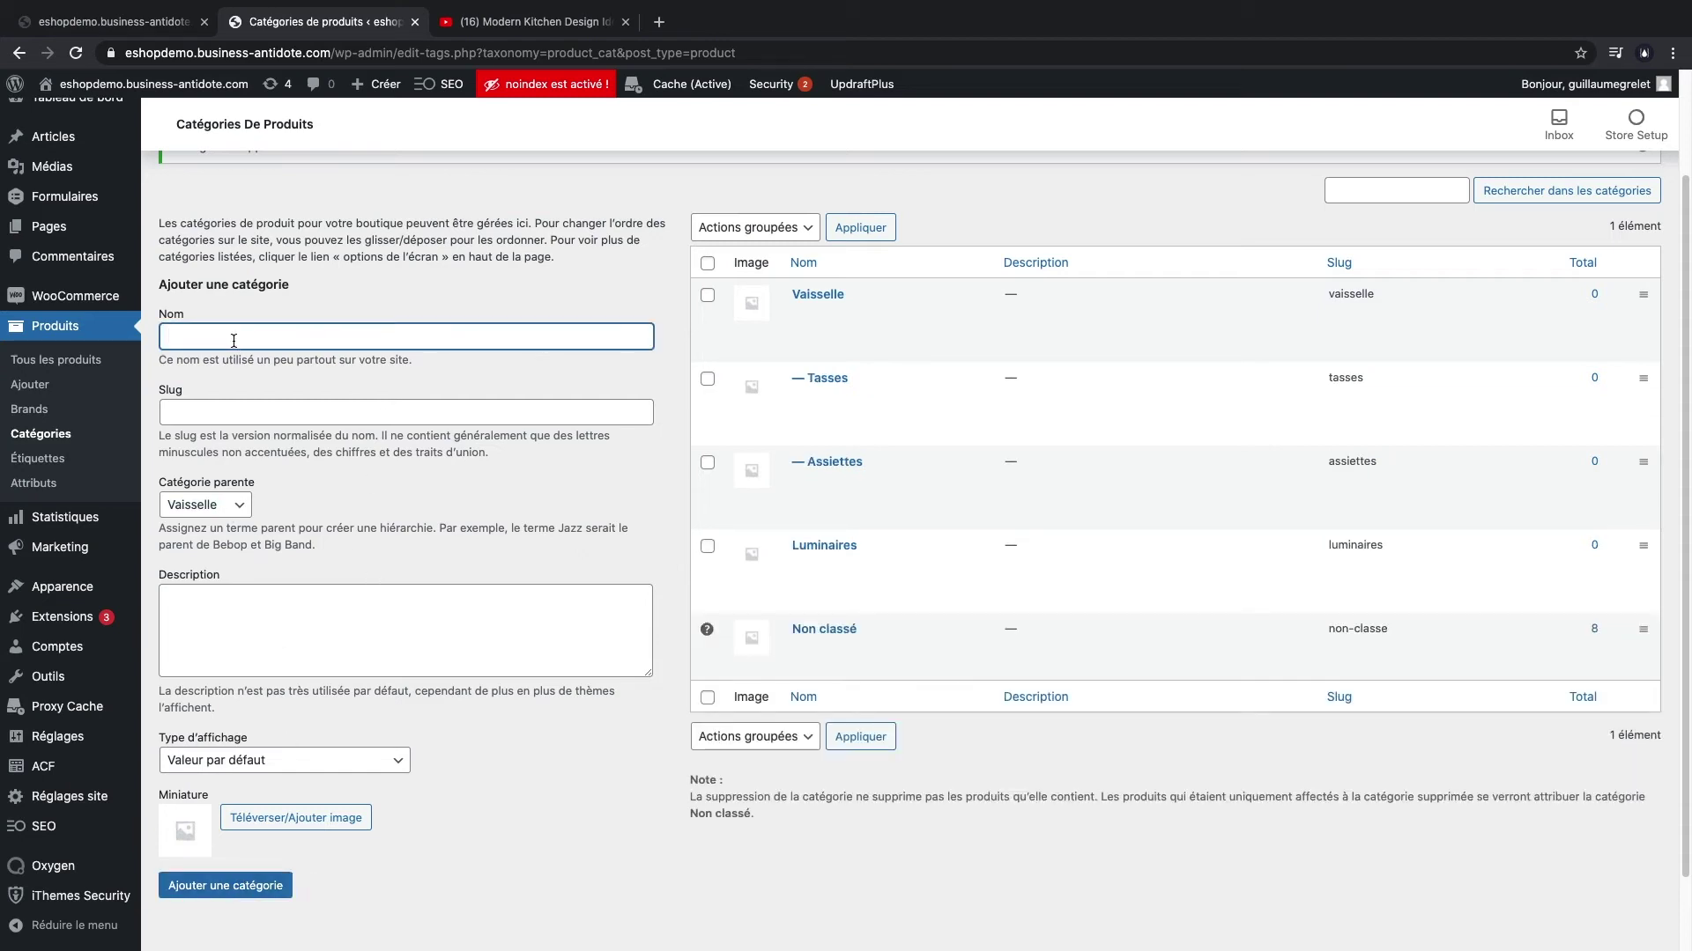
pyautogui.write('Couverts')
pyautogui.click(238, 881)
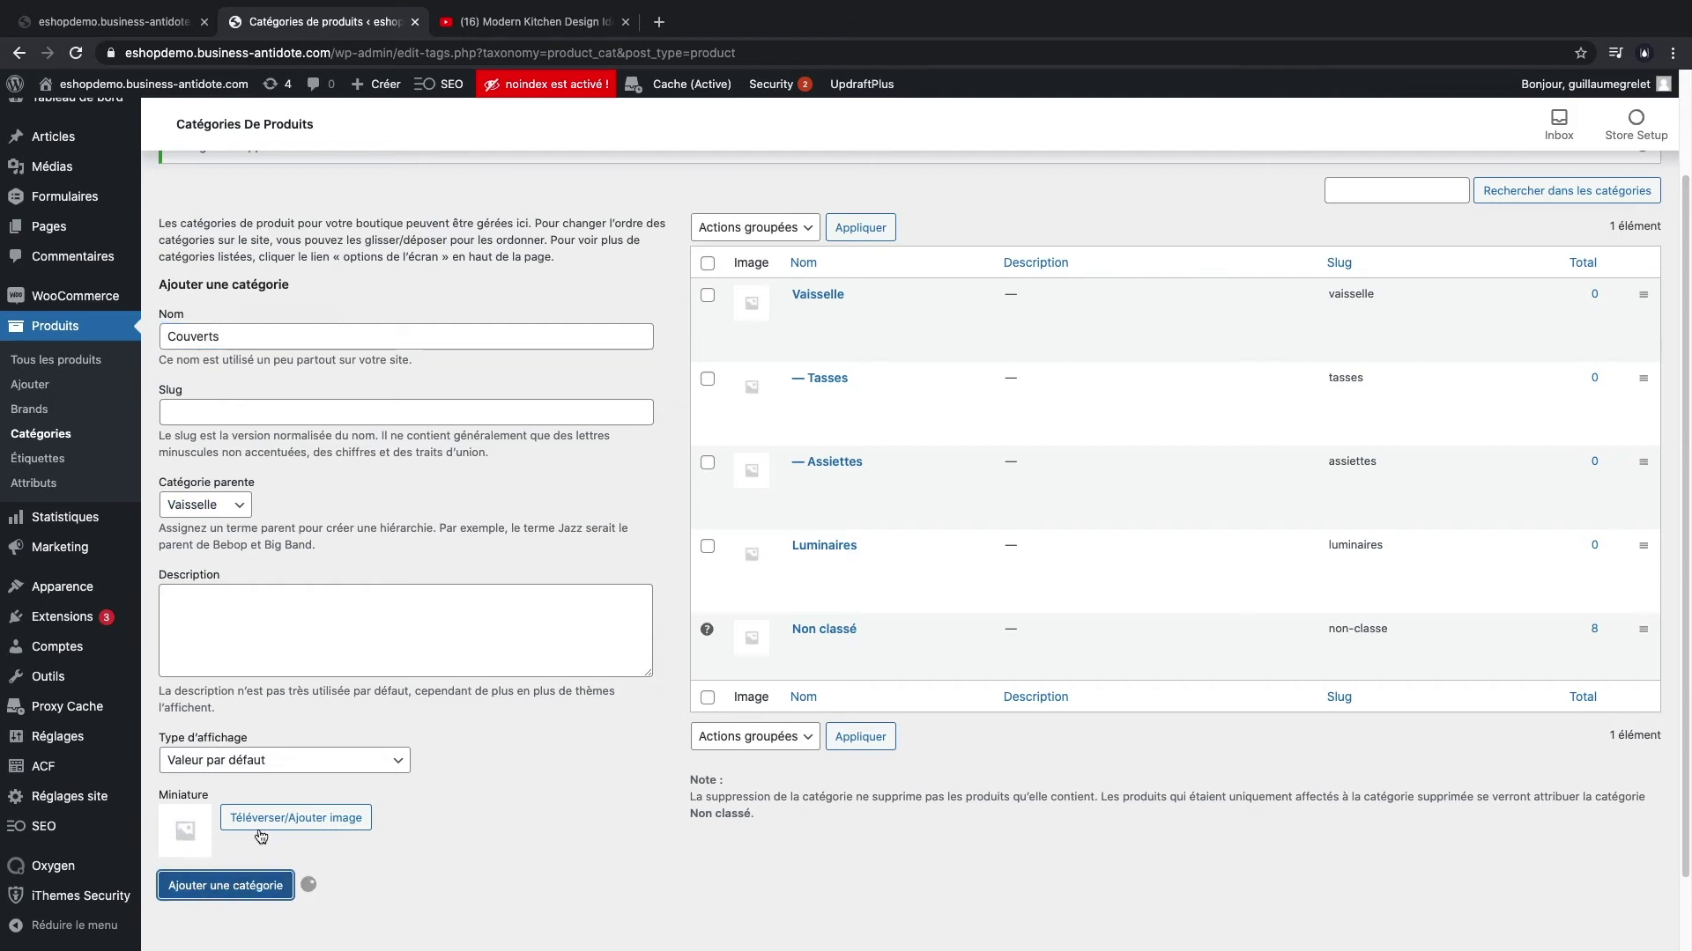
# - Add top-level categories Plantes, Ustensiles and Stickers, fixing the Stickers typo
pyautogui.click(245, 342)
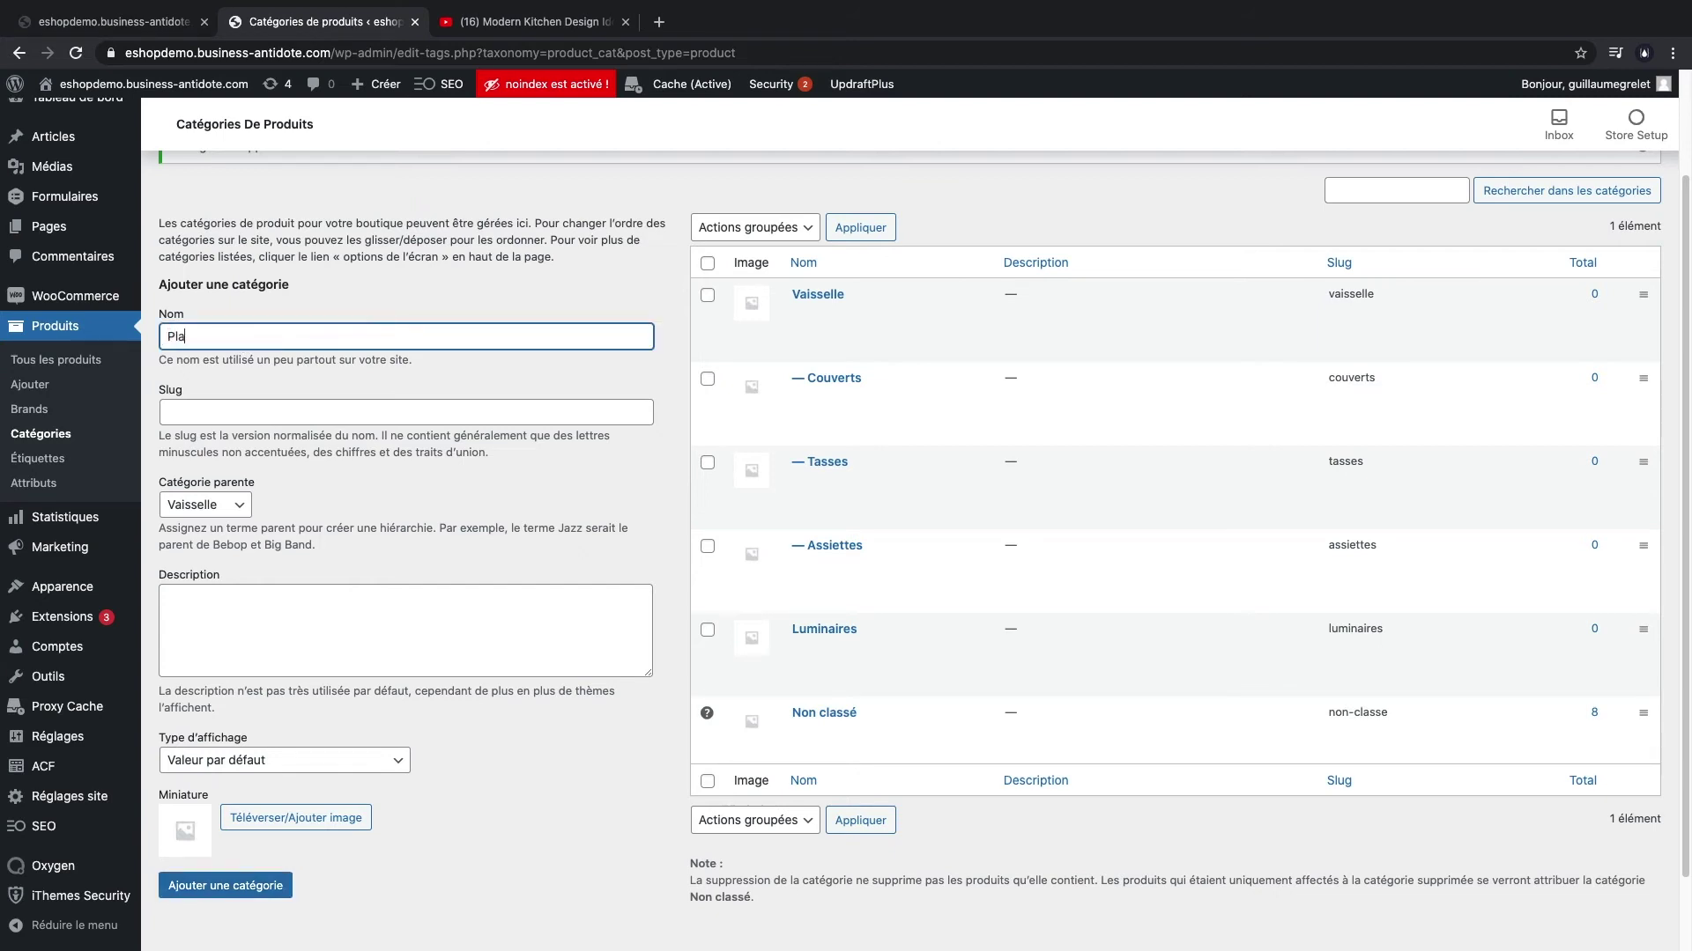
pyautogui.click(204, 505)
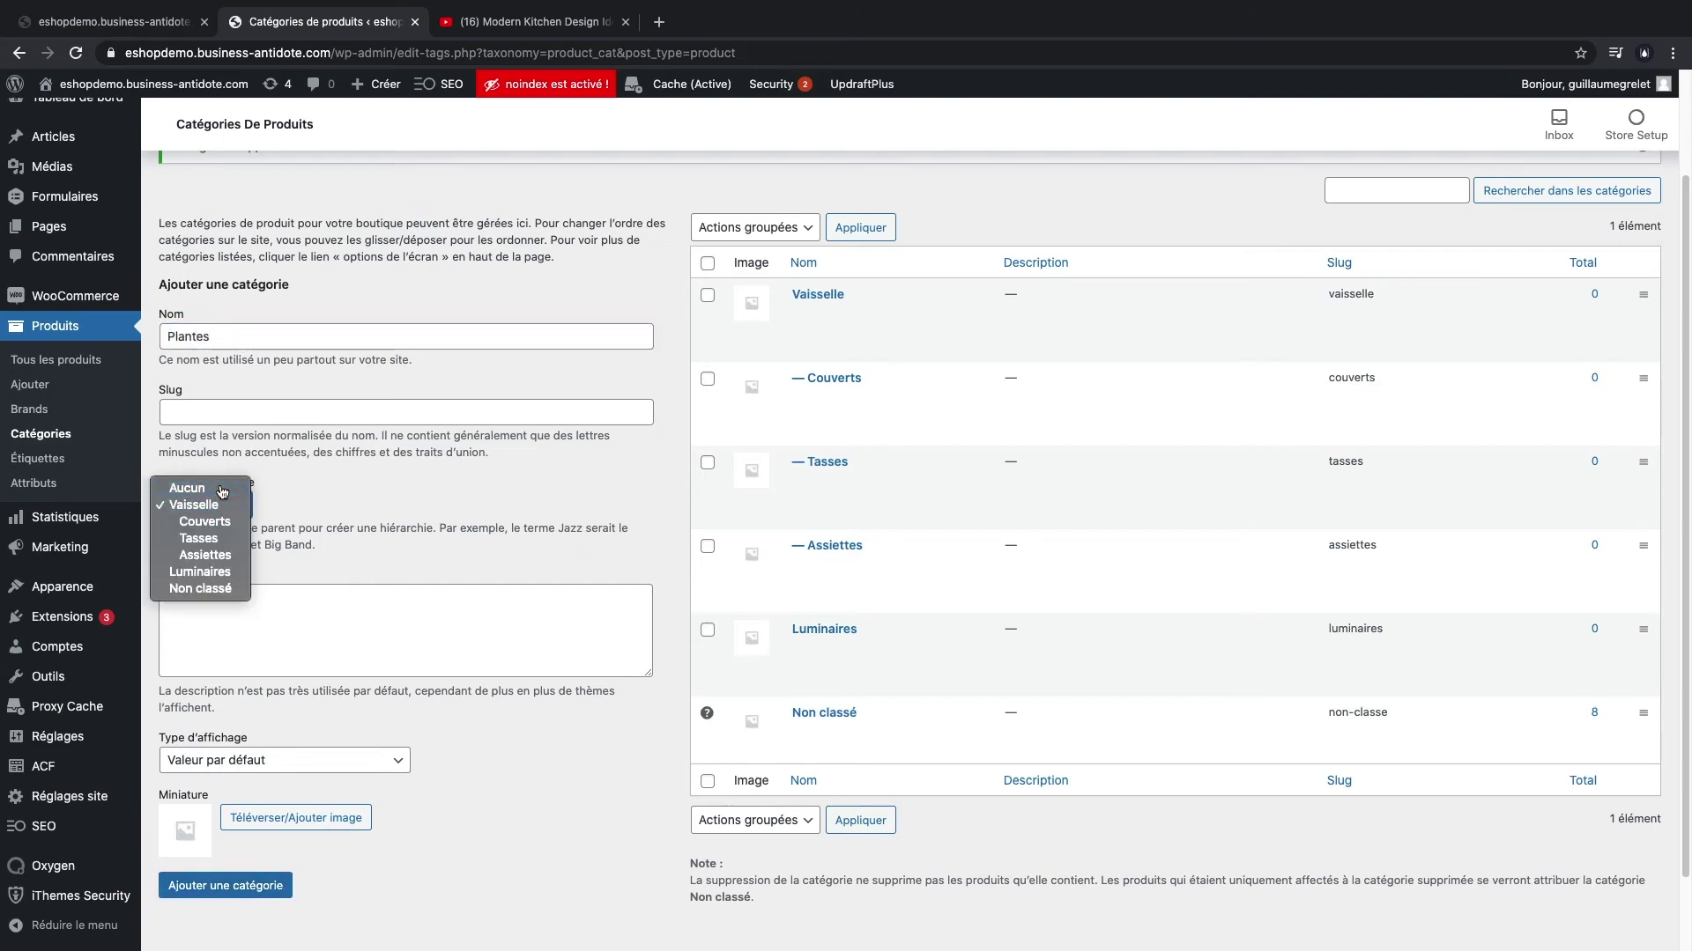
pyautogui.click(186, 484)
pyautogui.click(239, 885)
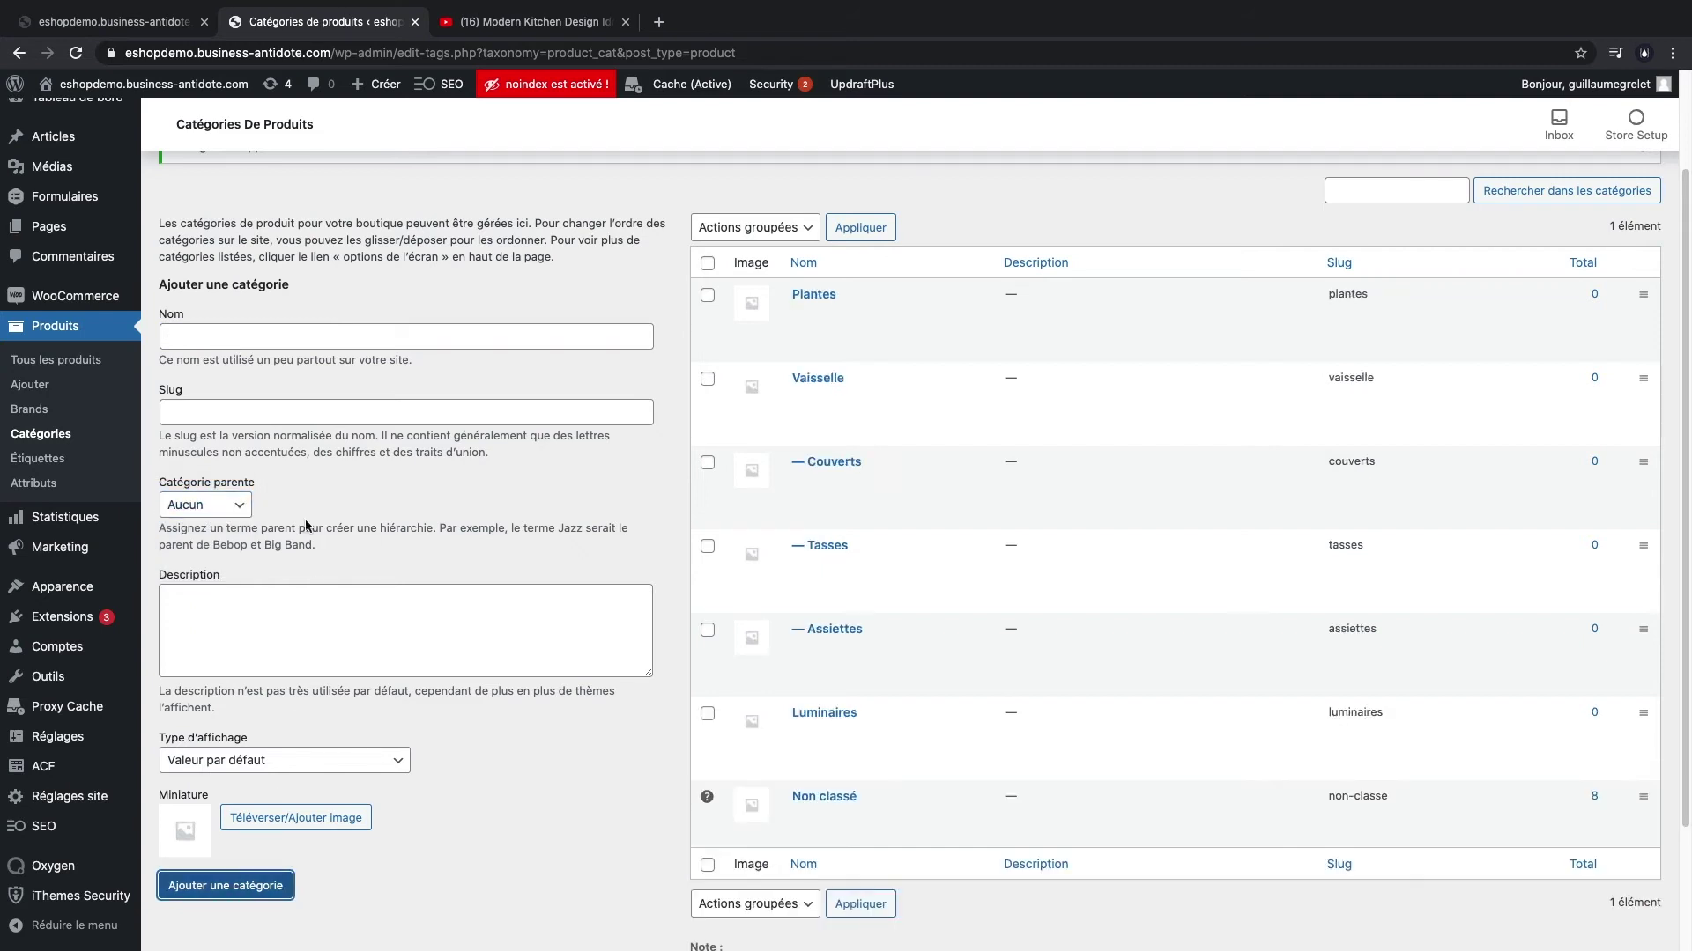
pyautogui.click(254, 341)
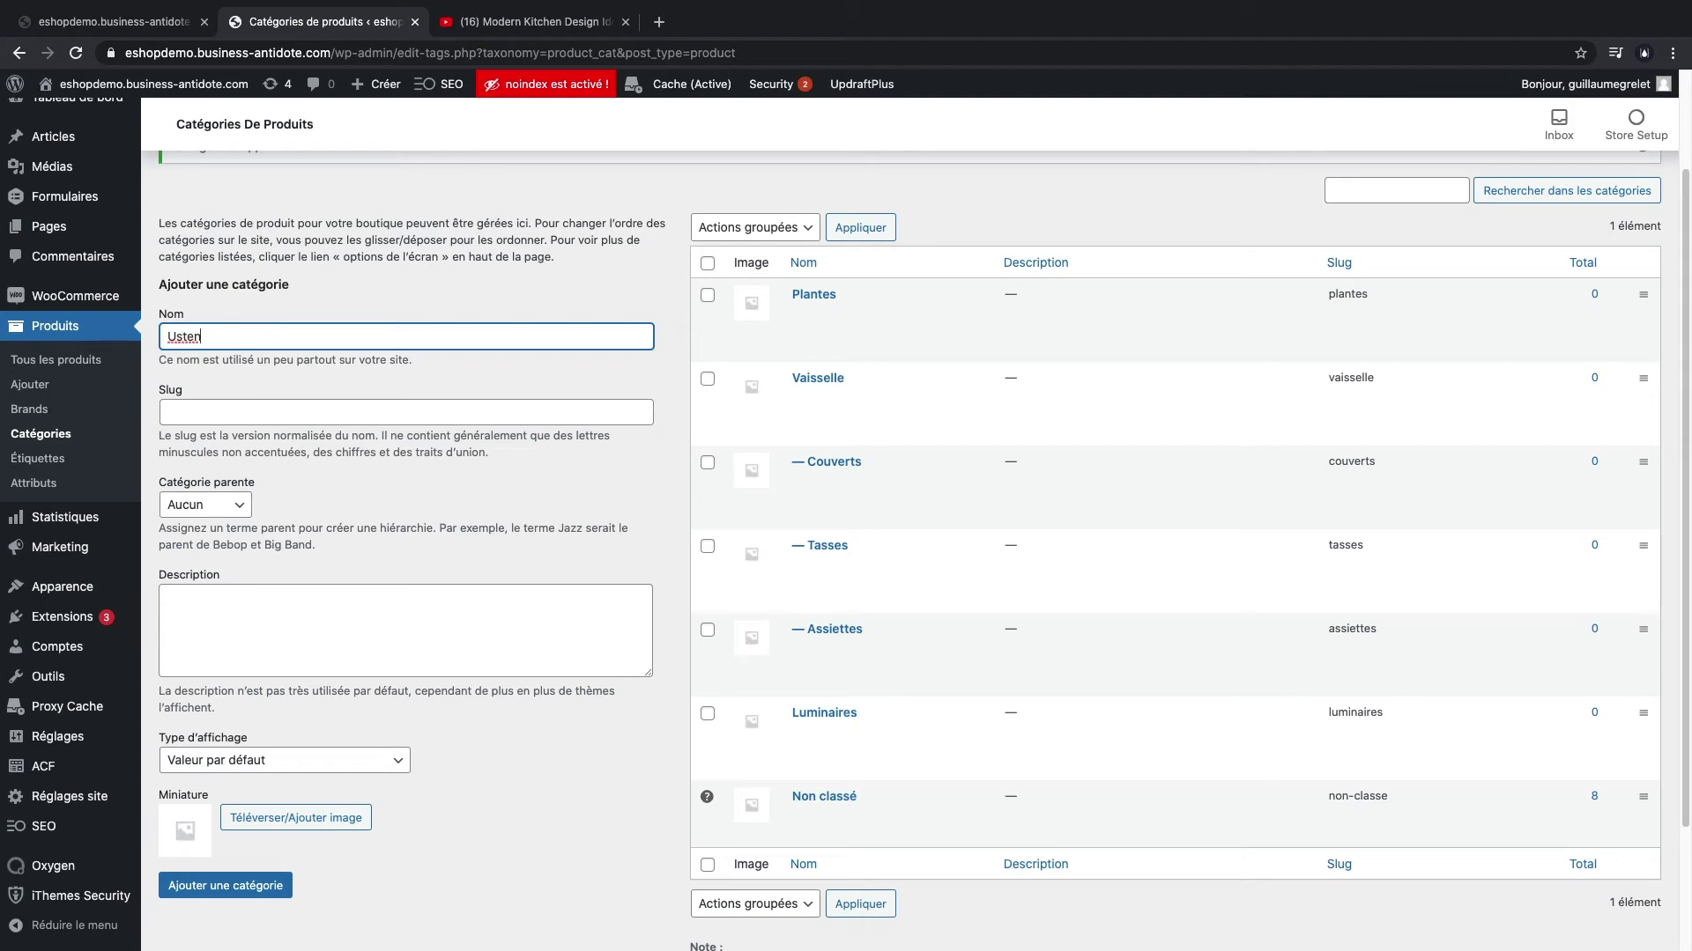
pyautogui.click(290, 405)
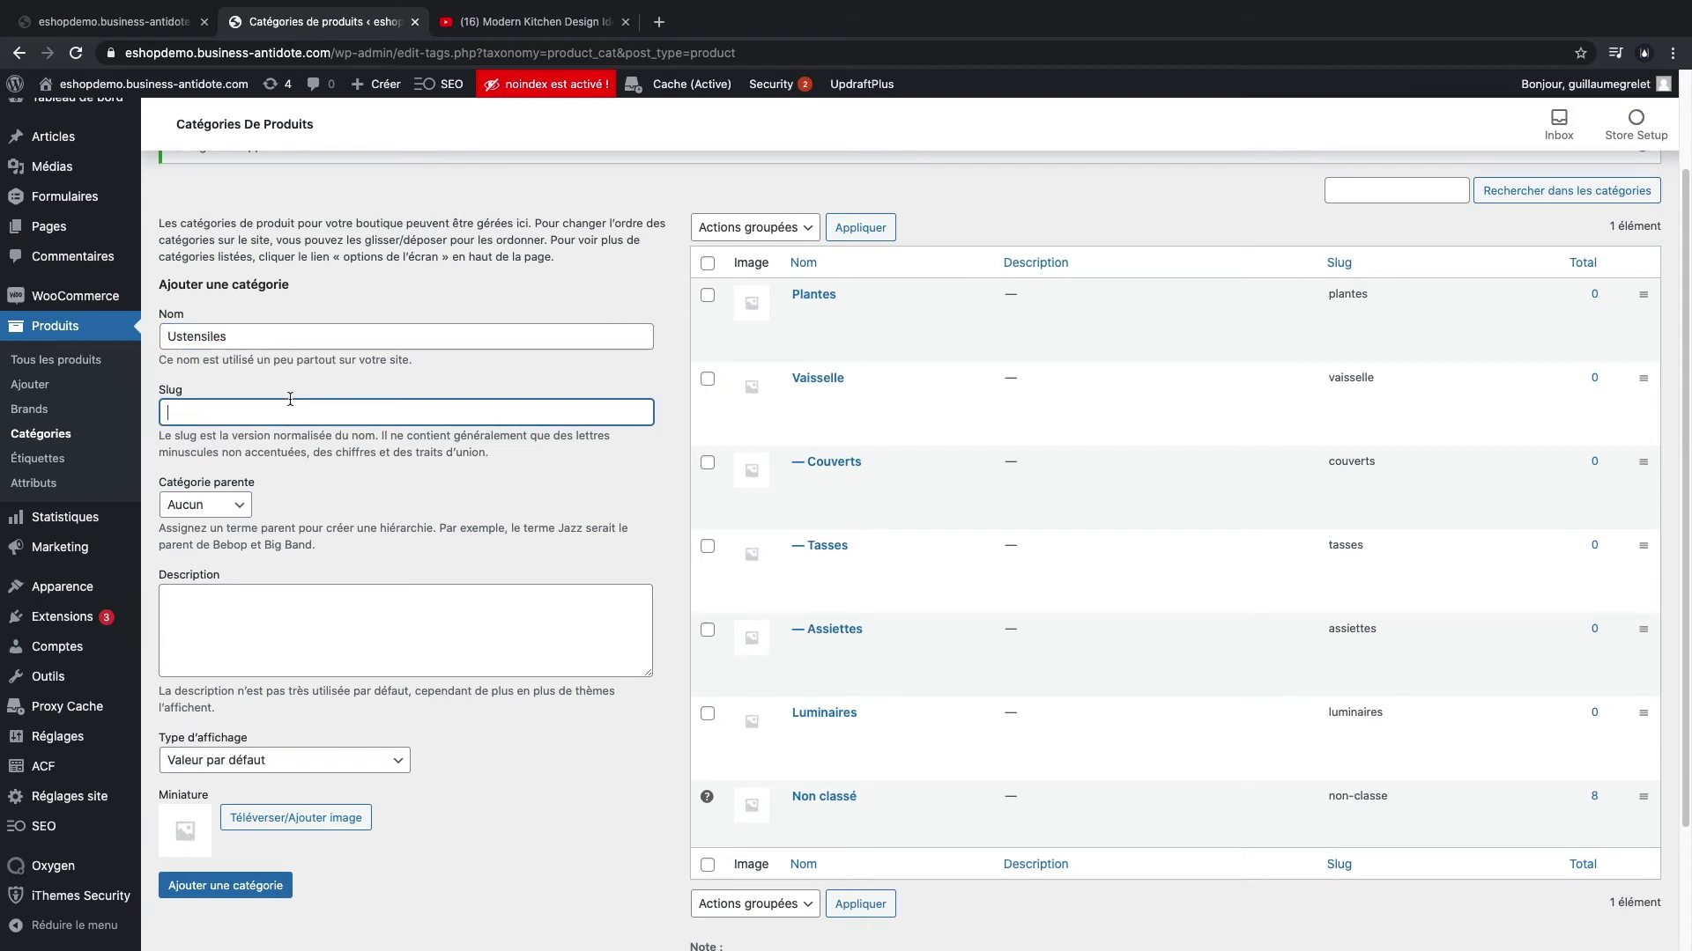
pyautogui.click(226, 885)
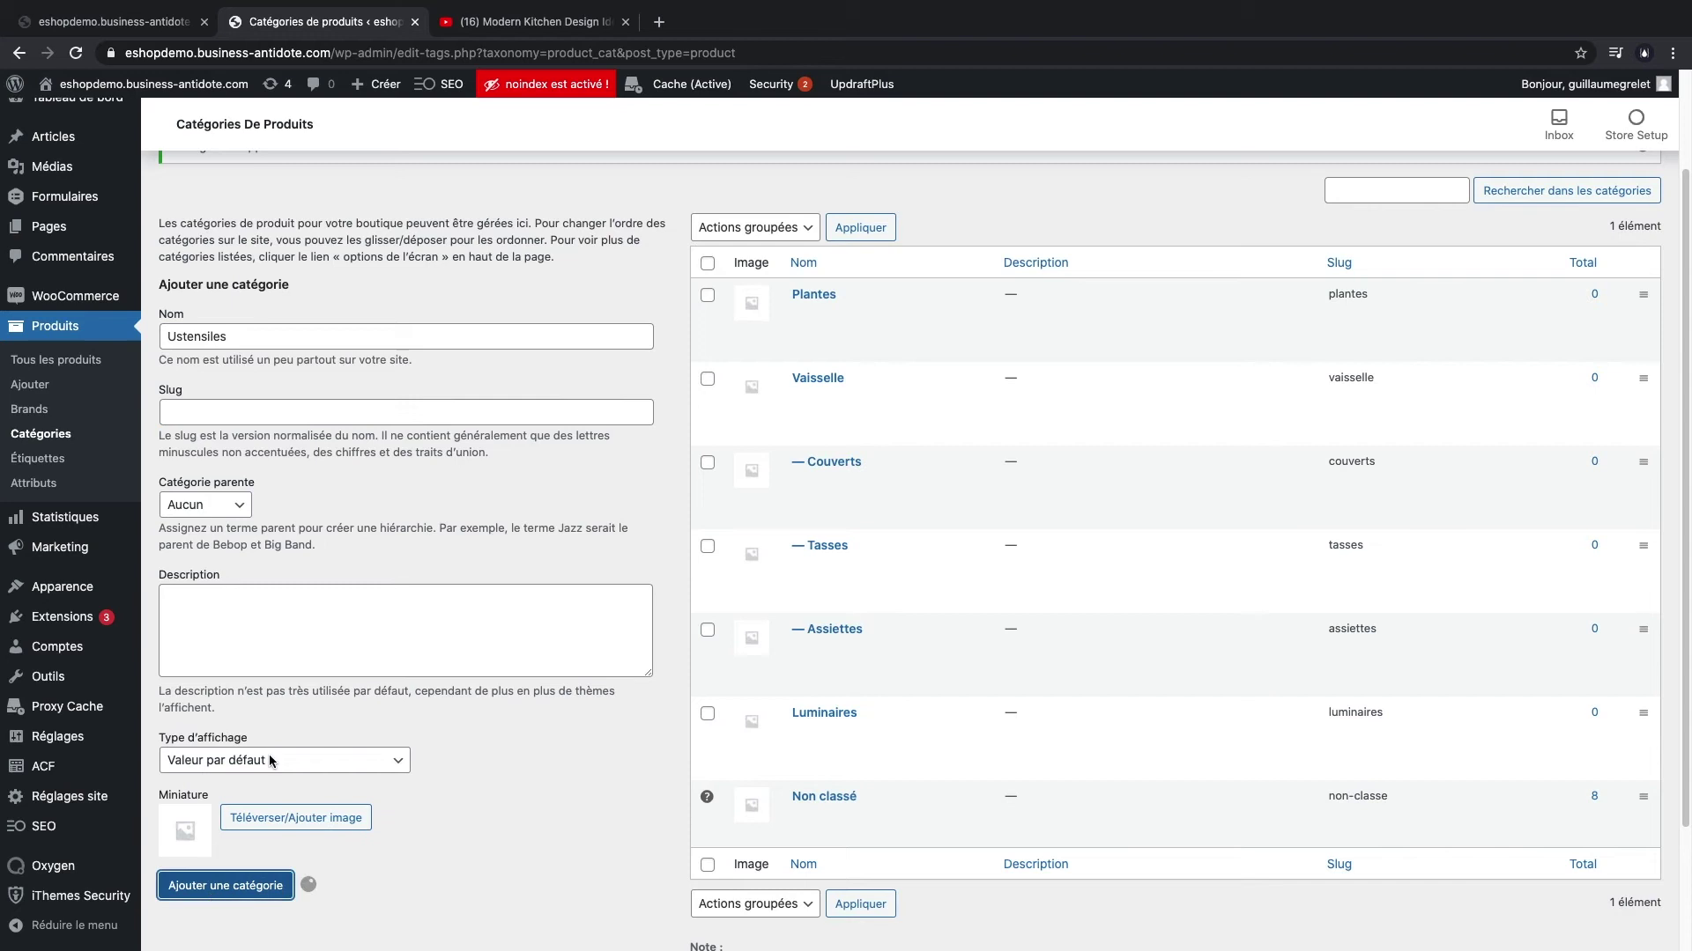
pyautogui.click(232, 334)
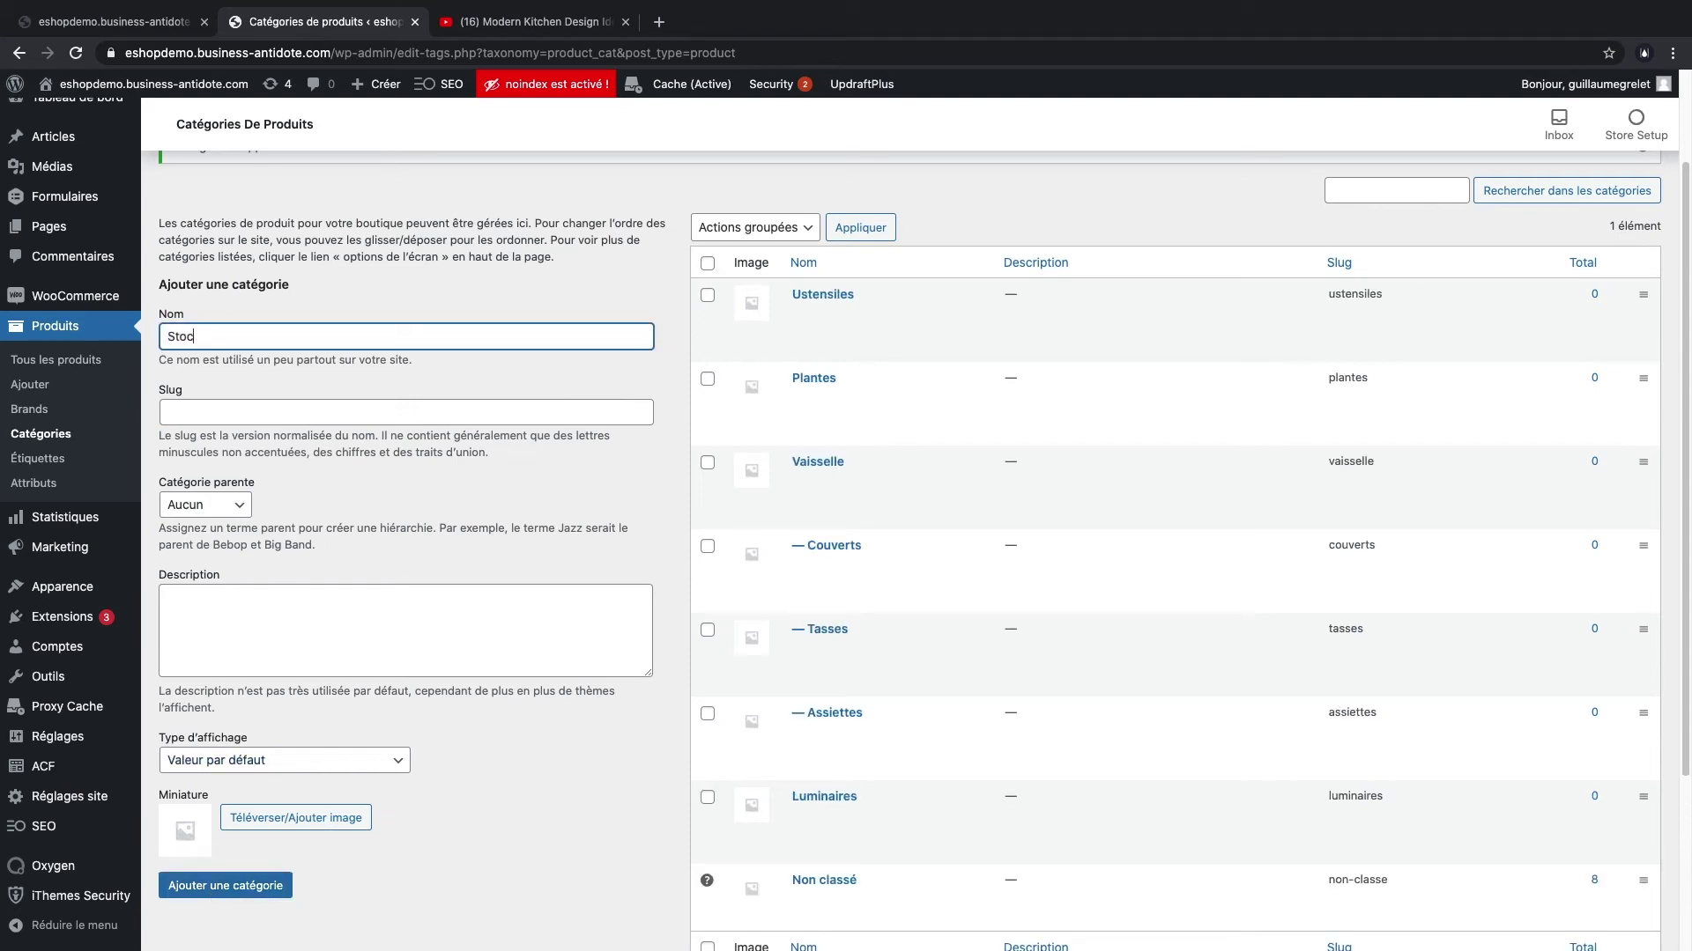
pyautogui.write('Stockers')
pyautogui.click(186, 338)
pyautogui.press('BackSpace')
pyautogui.write('i')
pyautogui.click(247, 892)
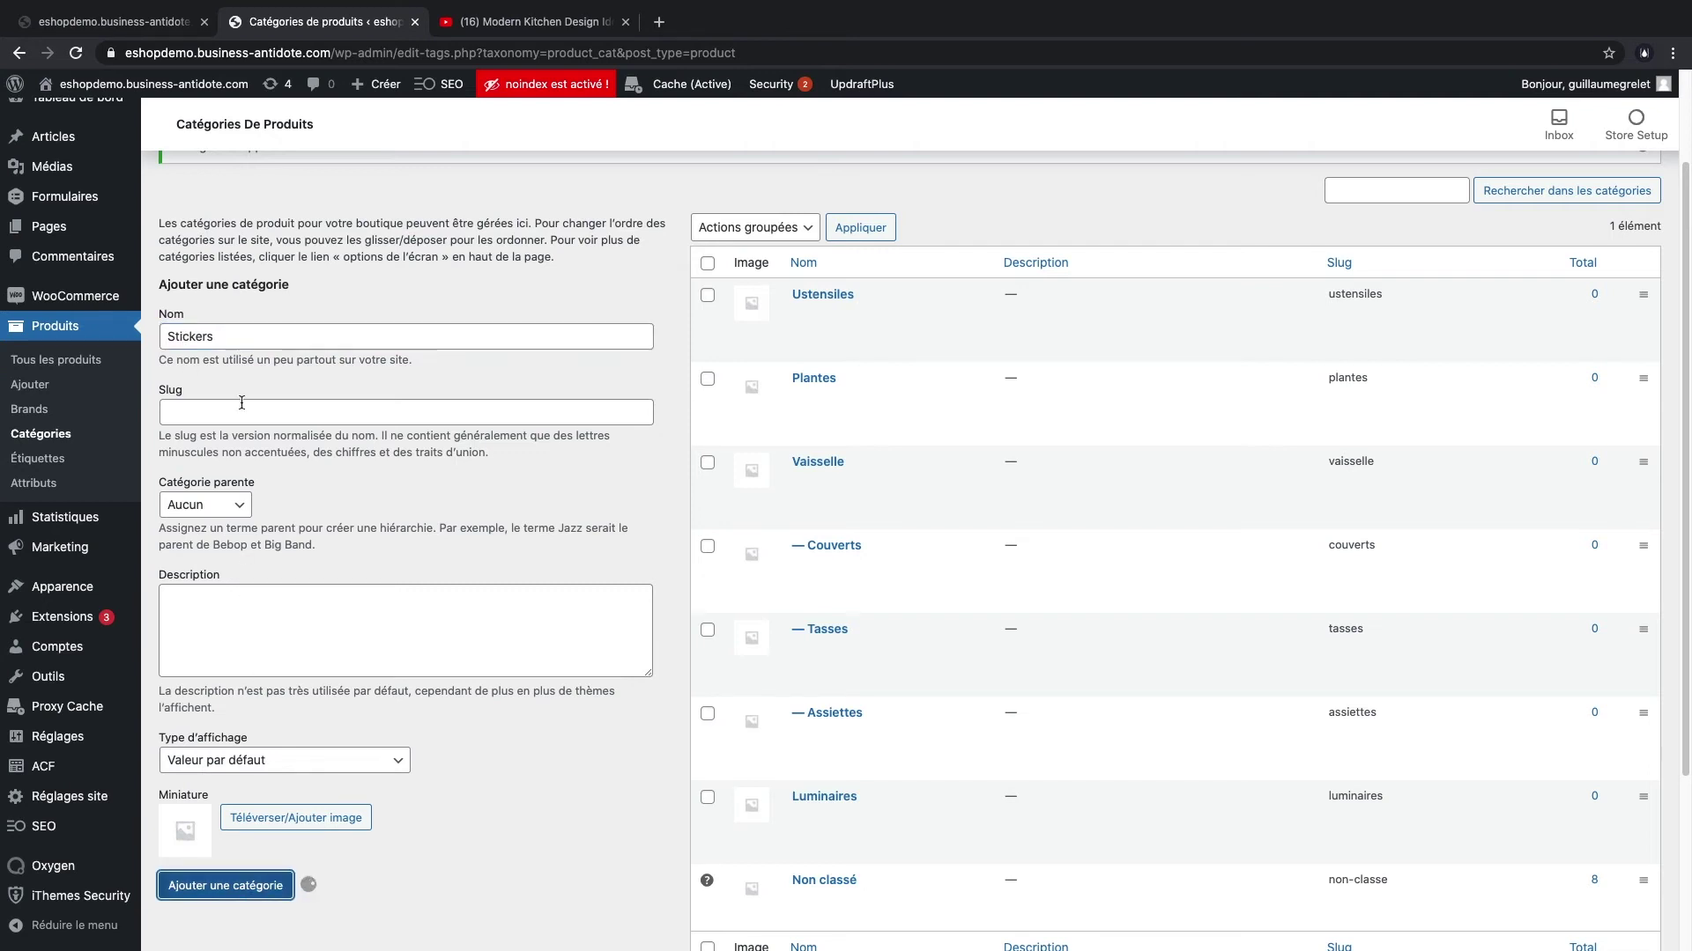
# - Add the categories Carrelage, Objets and Promotions
pyautogui.click(235, 341)
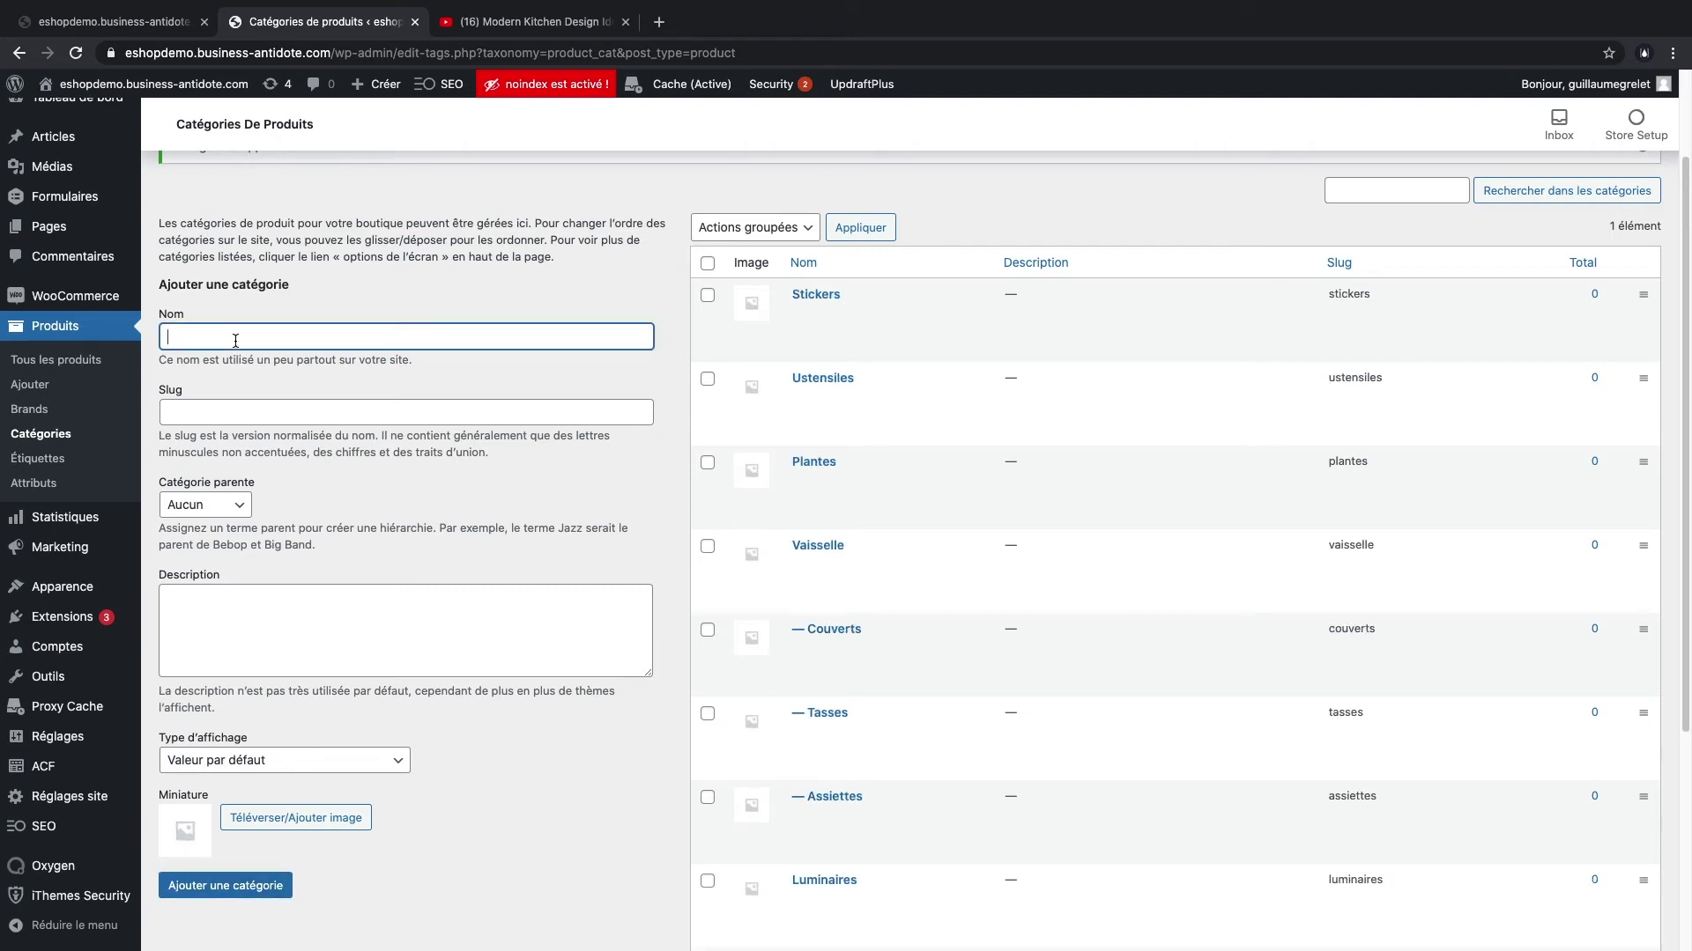
pyautogui.write('Carrelage')
pyautogui.click(216, 340)
pyautogui.press('Delete')
pyautogui.click(308, 404)
pyautogui.click(262, 370)
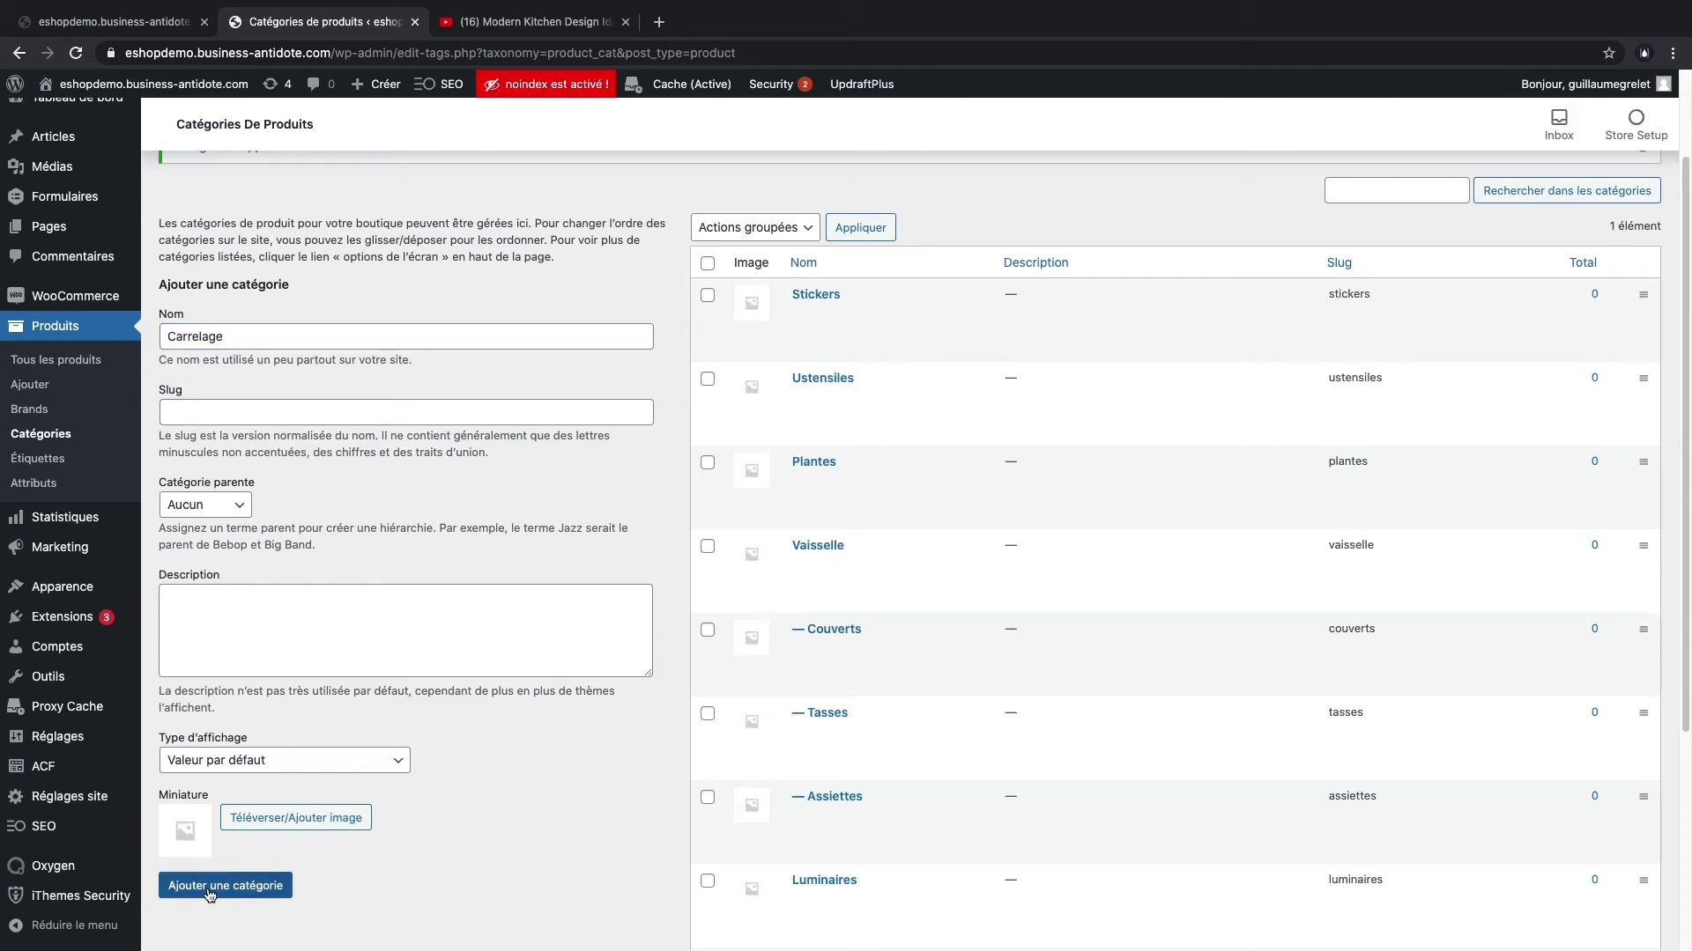
pyautogui.click(210, 890)
pyautogui.click(245, 342)
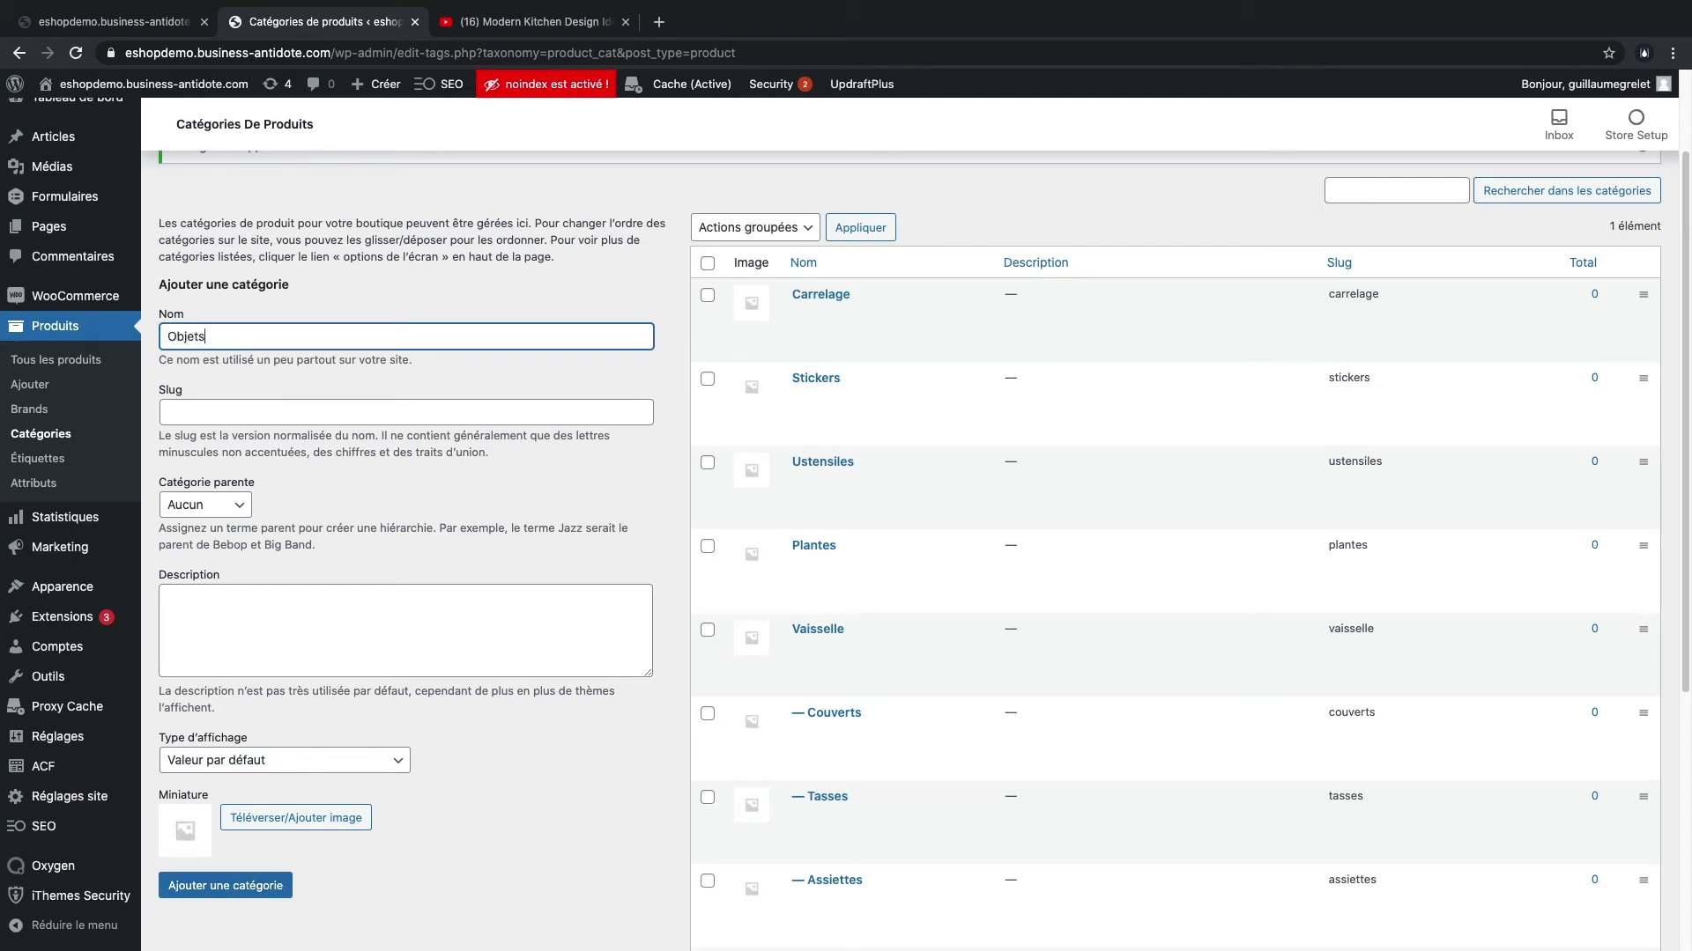
pyautogui.click(246, 888)
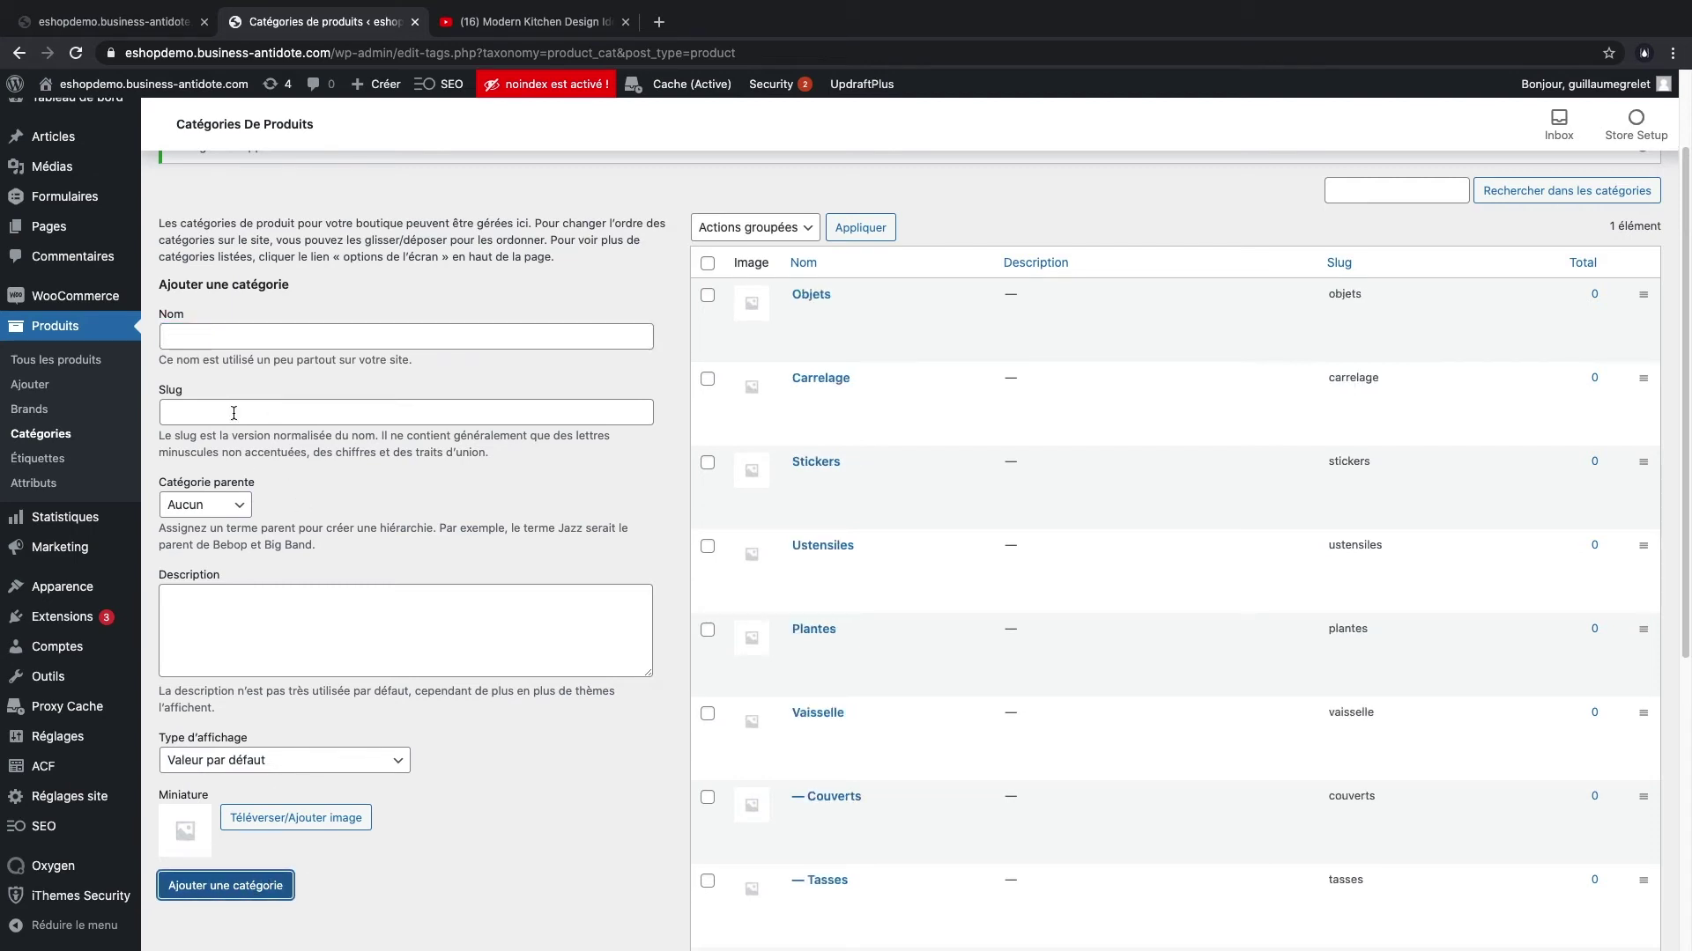
pyautogui.click(213, 328)
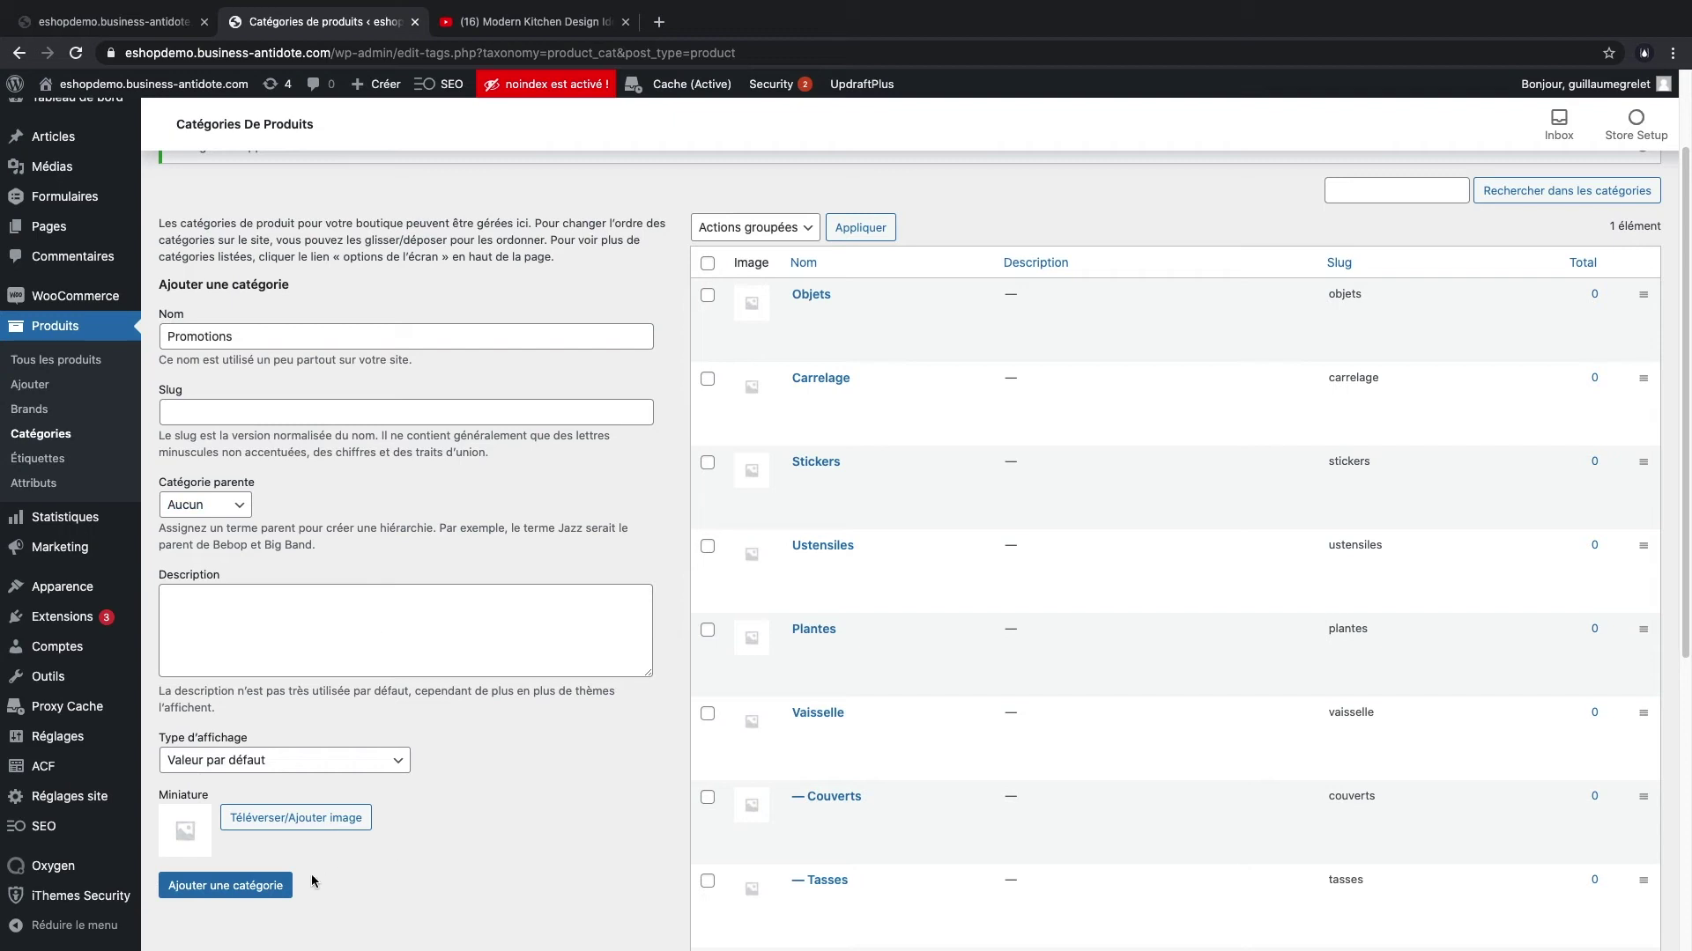
pyautogui.click(265, 885)
pyautogui.scroll(-2, 829, 494)
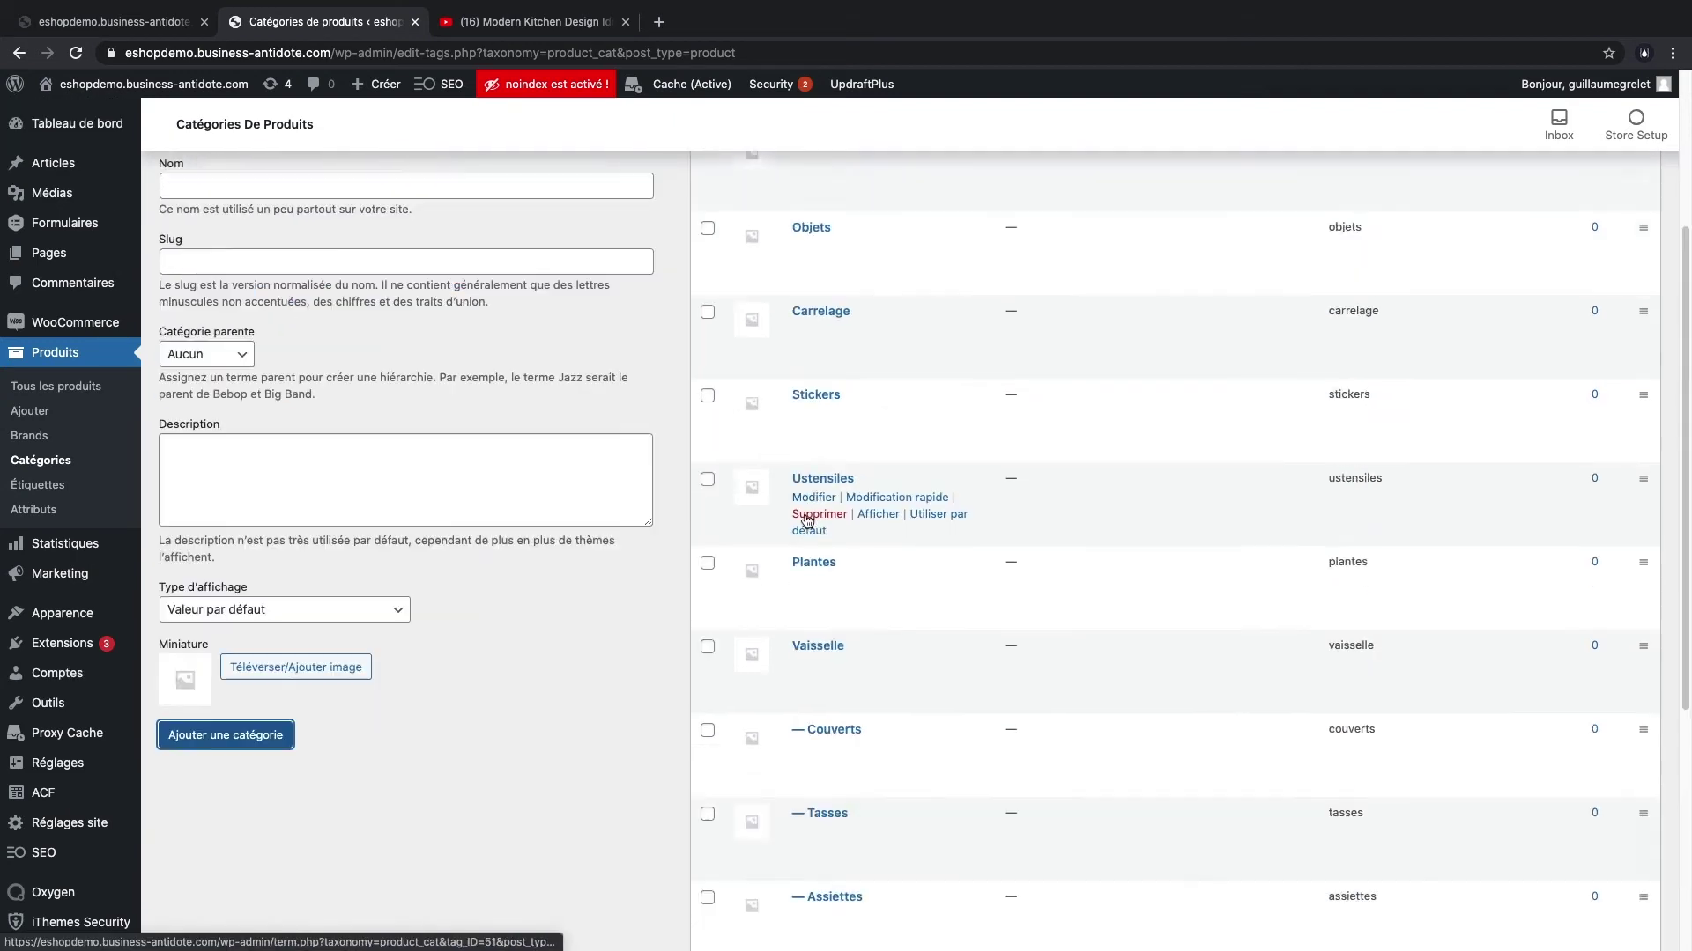
pyautogui.scroll(4, 216, 455)
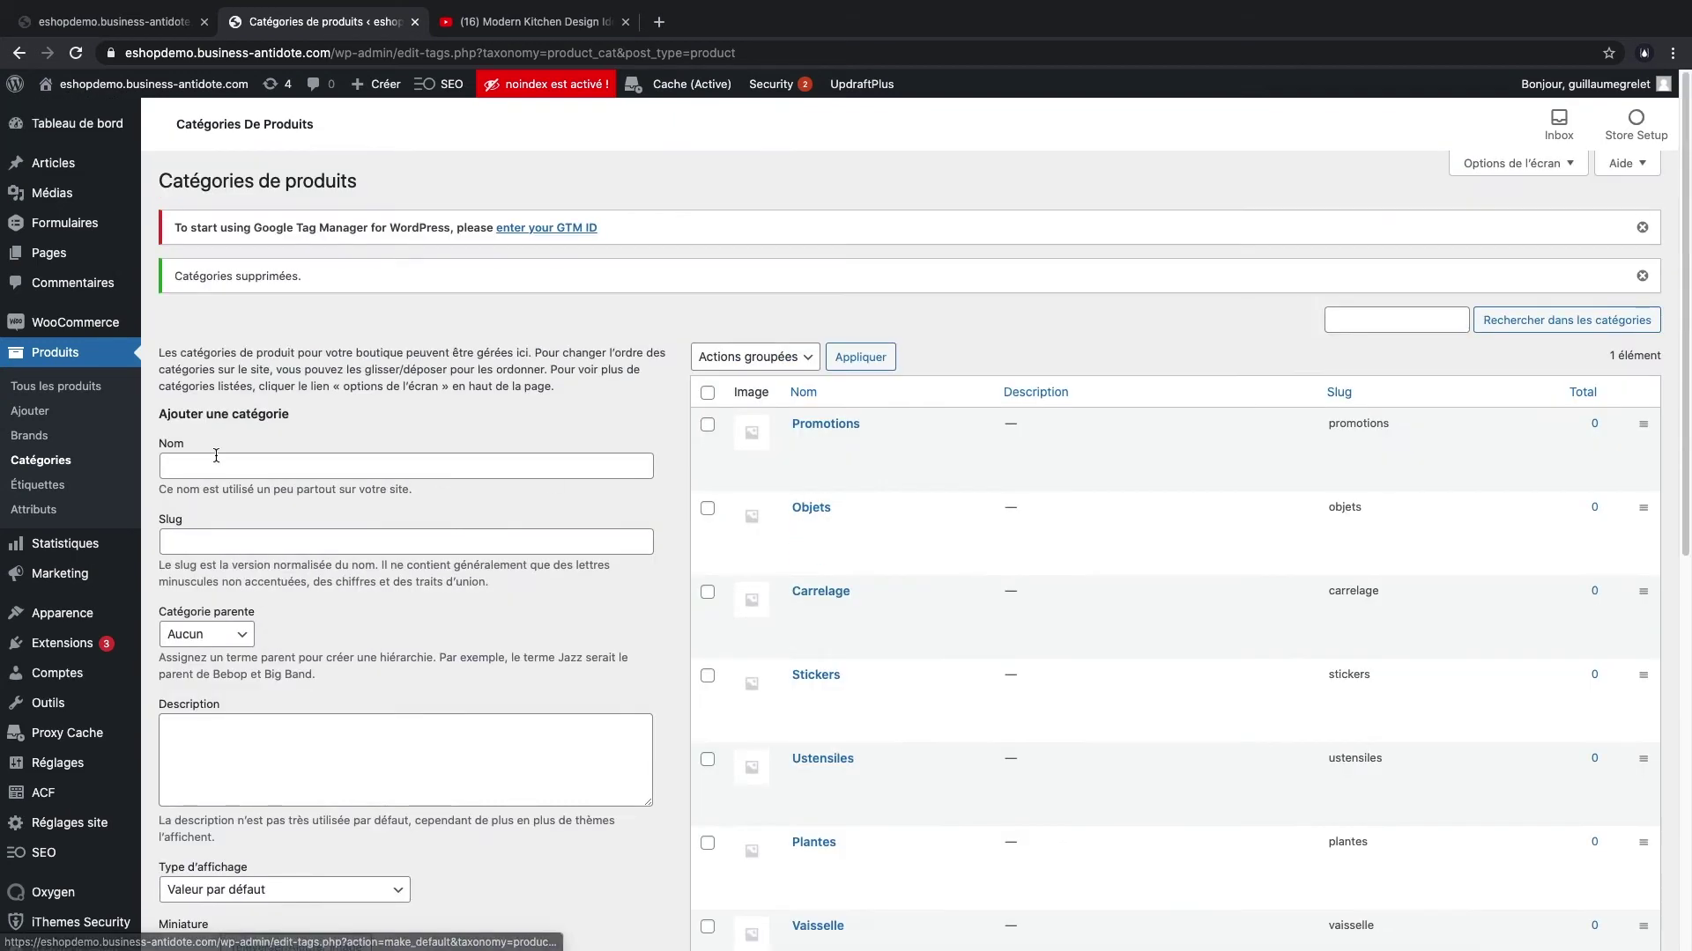
pyautogui.click(26, 438)
# - Bulk-delete the four existing demo brands
pyautogui.click(707, 282)
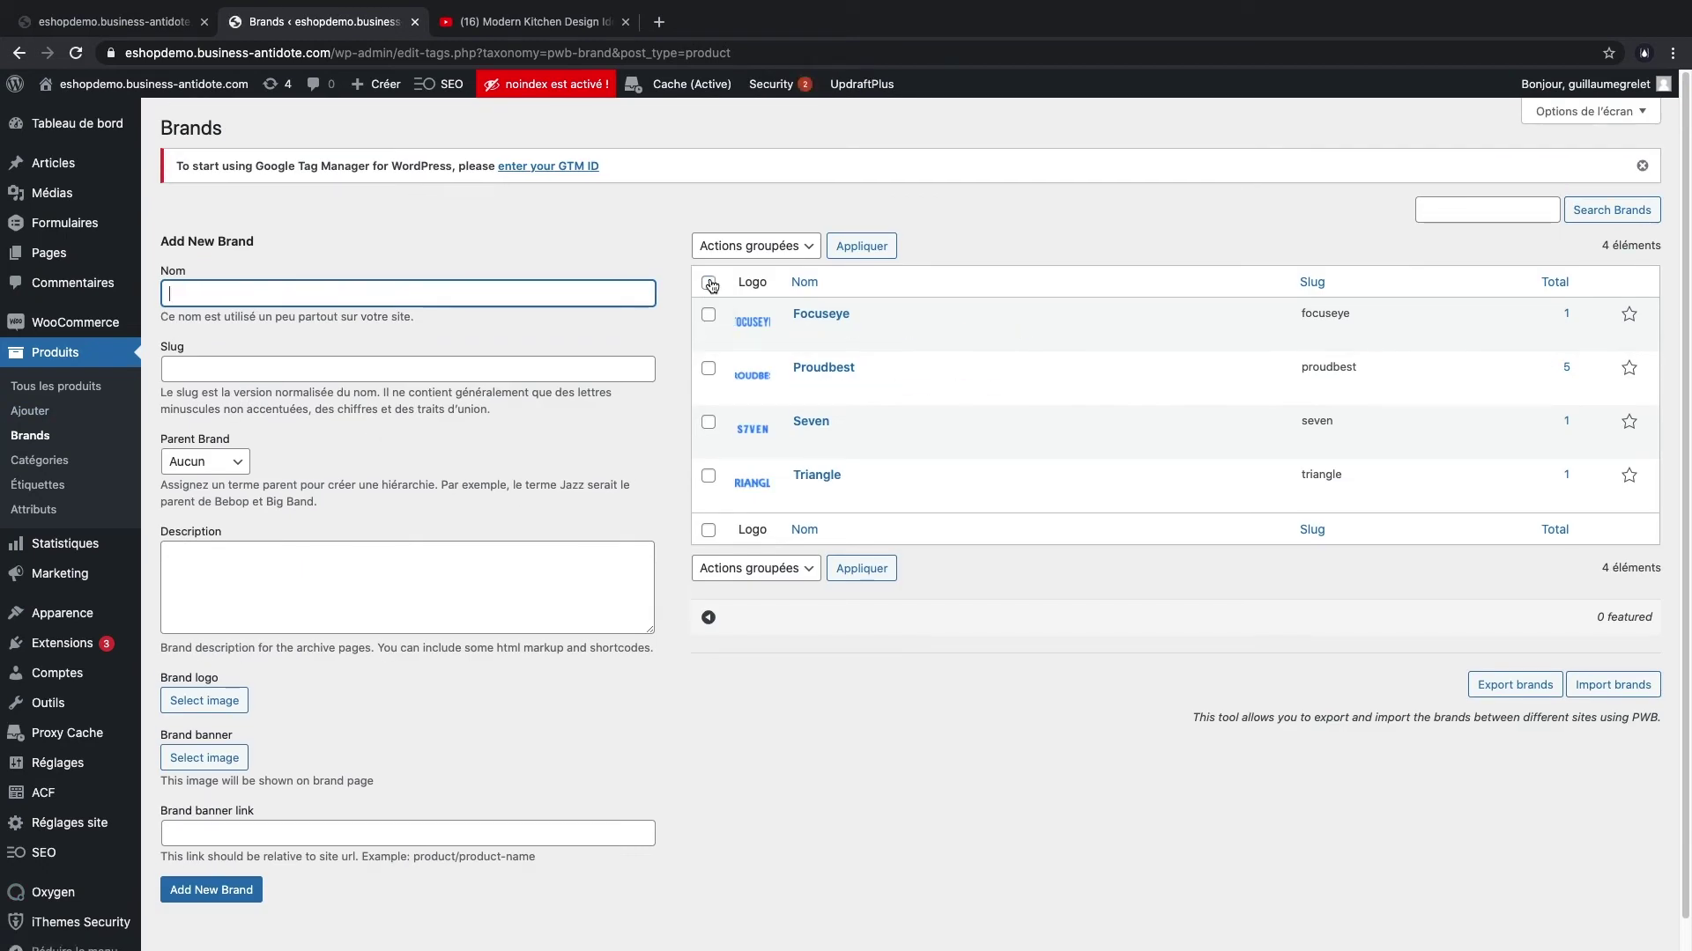
pyautogui.click(764, 248)
pyautogui.click(765, 261)
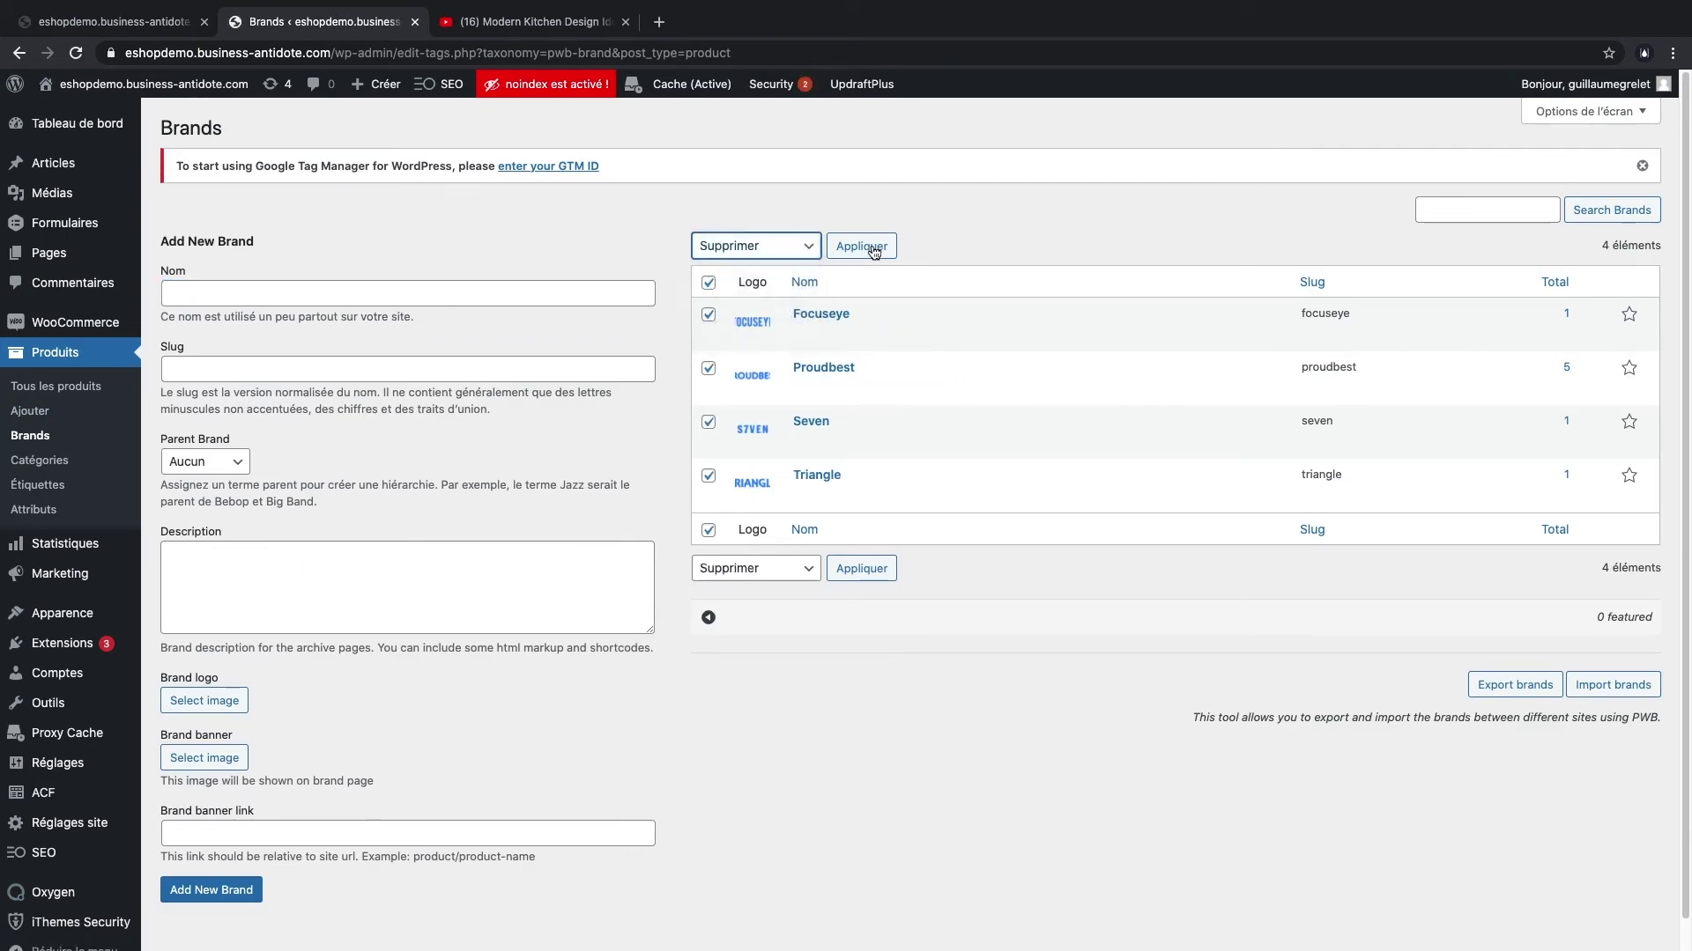
pyautogui.click(873, 249)
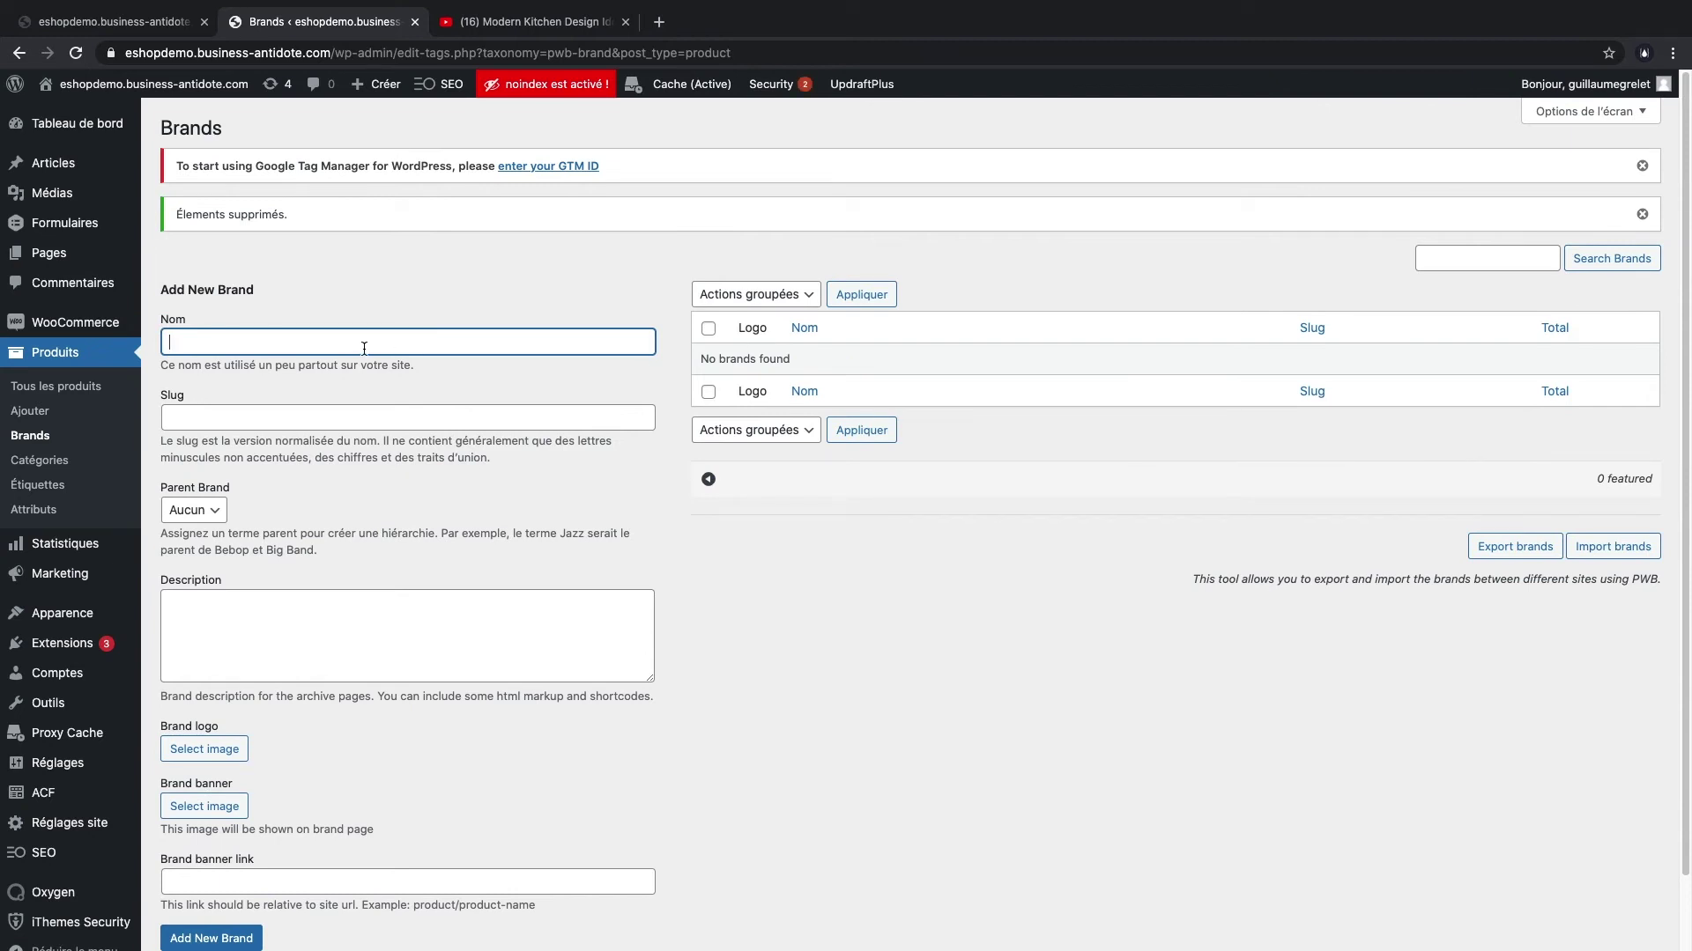
# - Create a new brand named 'Barn Jacob'
pyautogui.click(115, 23)
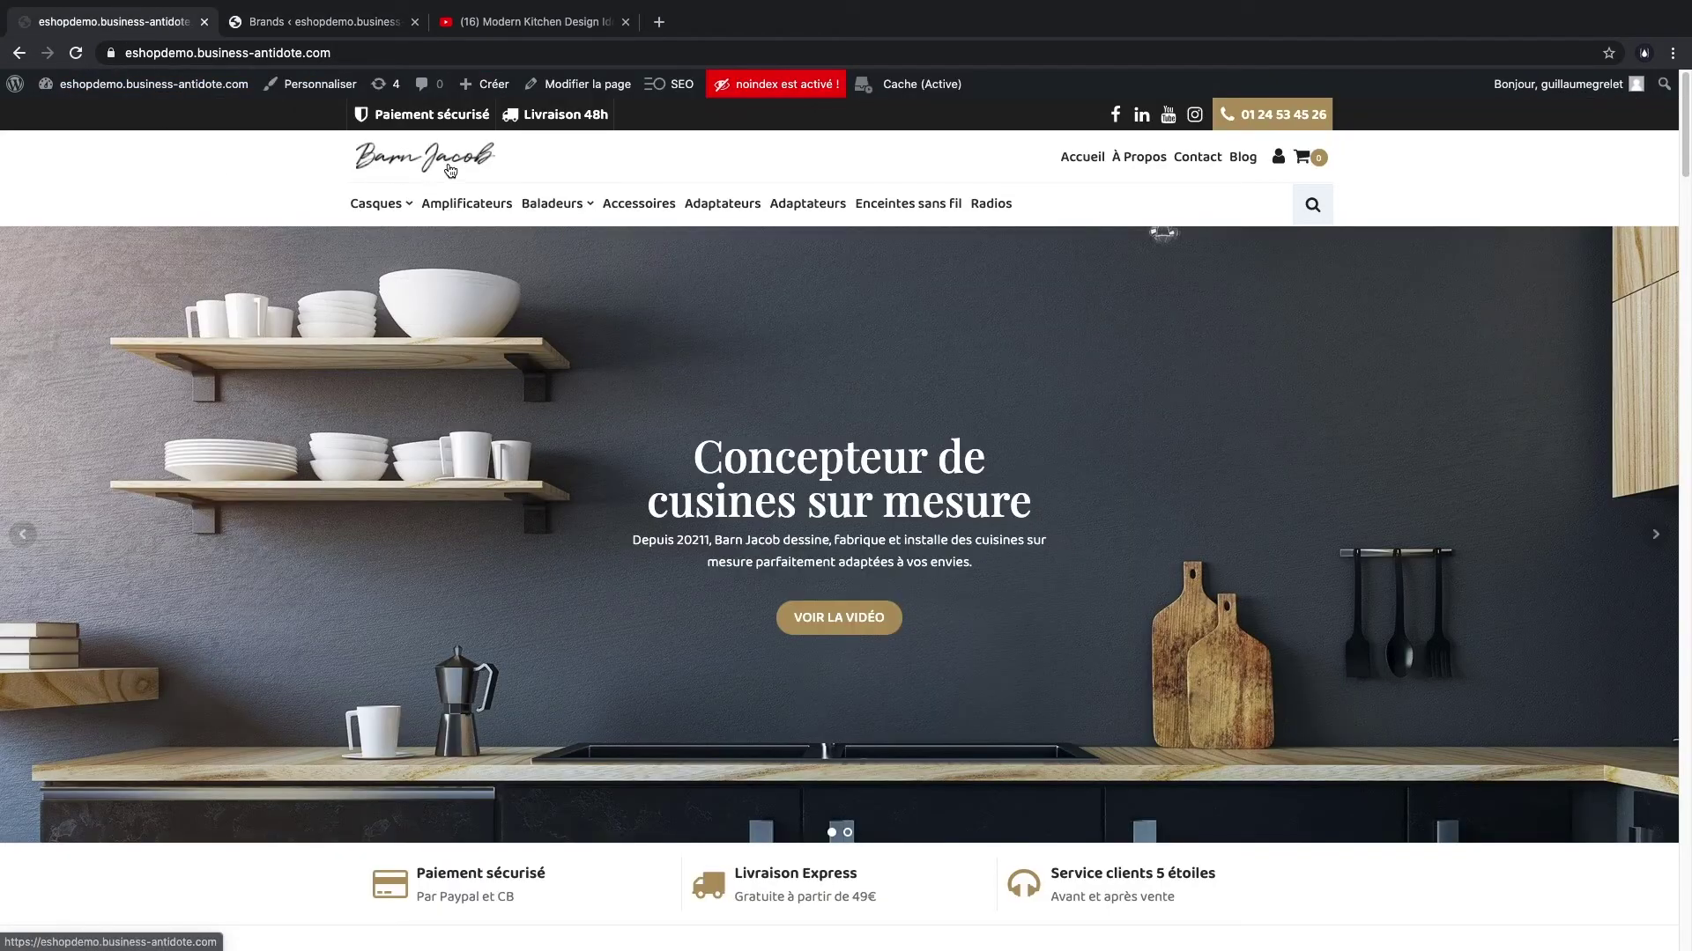
pyautogui.click(291, 23)
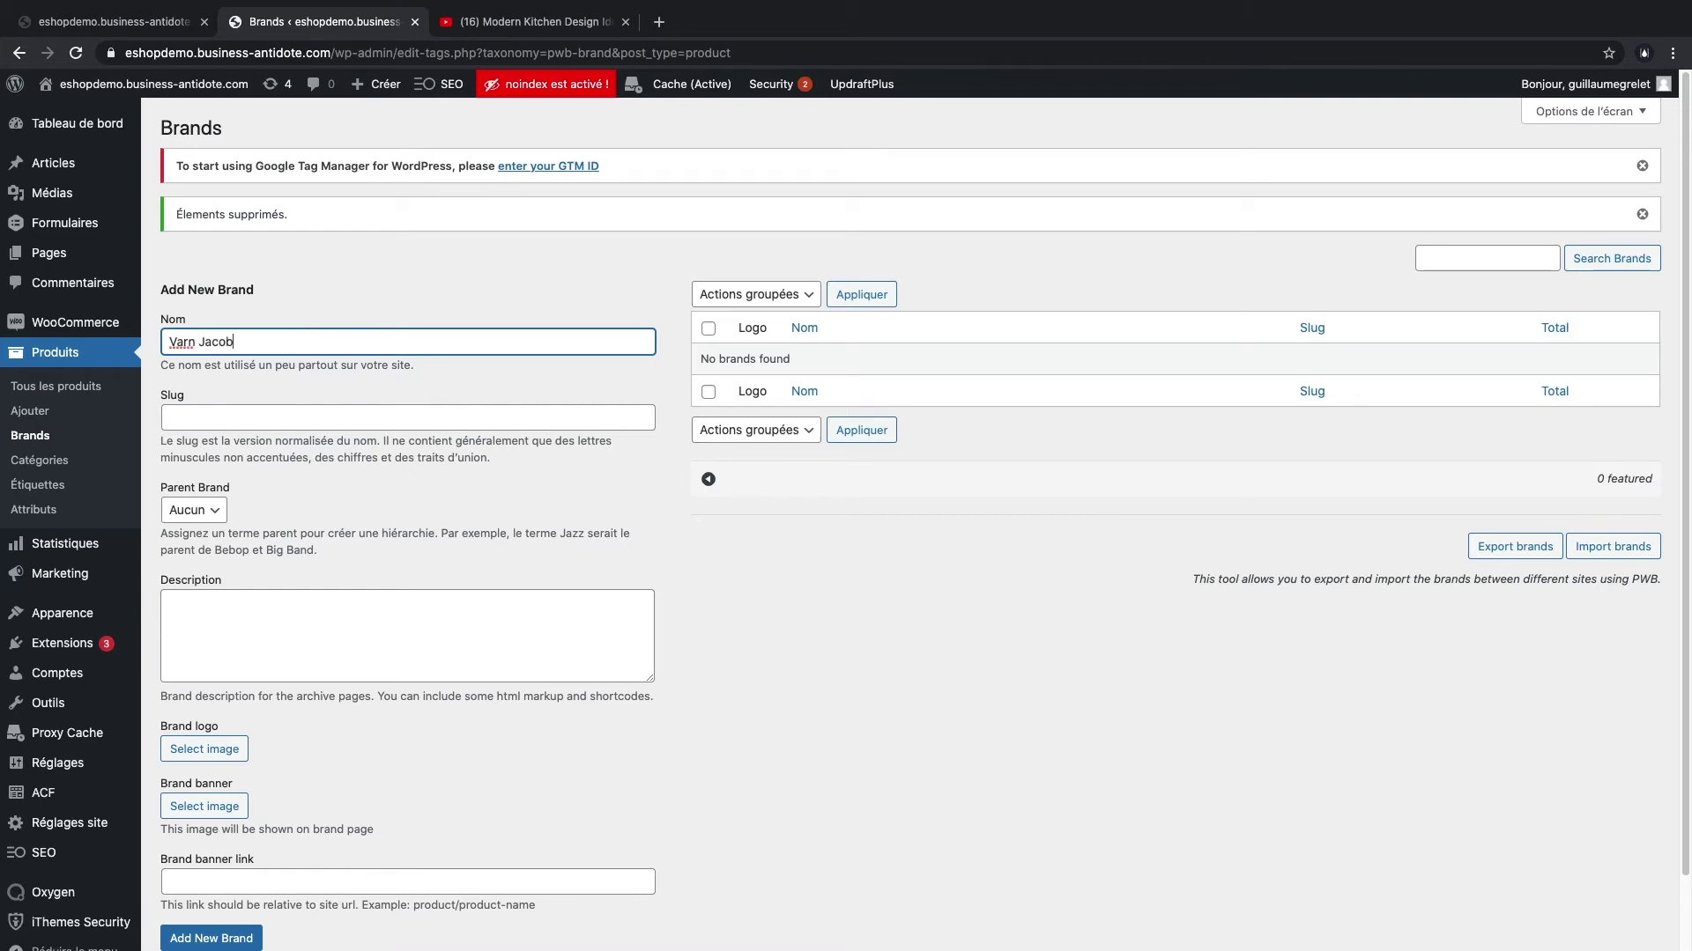
pyautogui.hotkey('ctrl', 'a')
pyautogui.write('Barn Jacob')
pyautogui.click(395, 286)
pyautogui.scroll(-1, 436, 566)
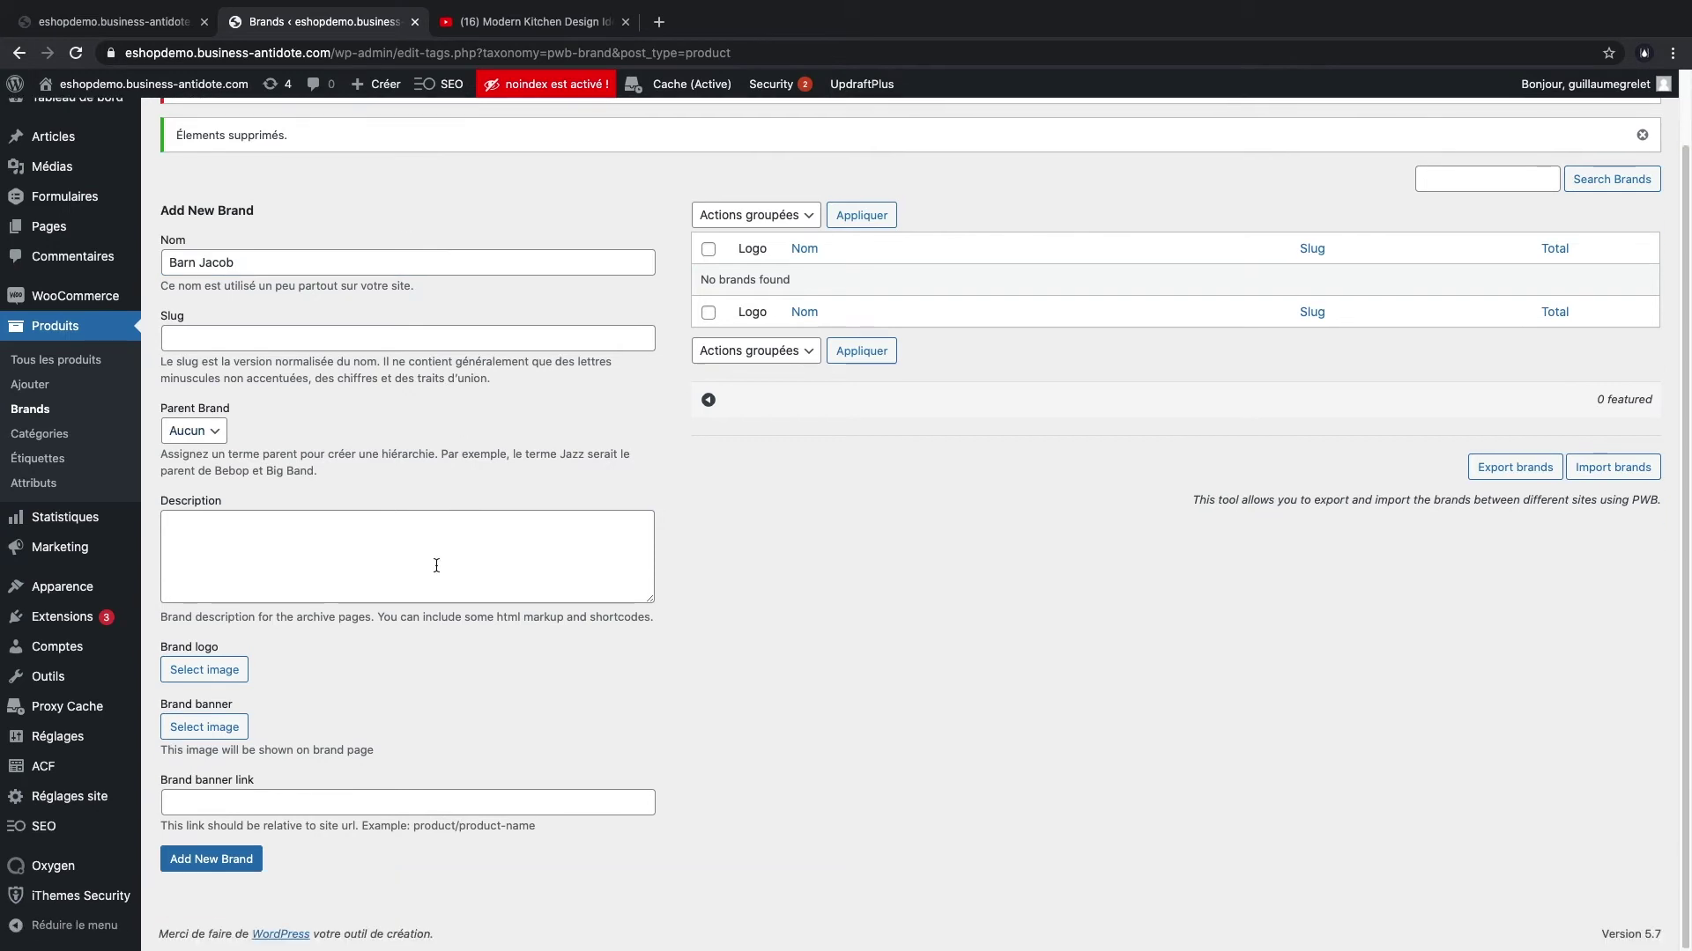
pyautogui.click(231, 859)
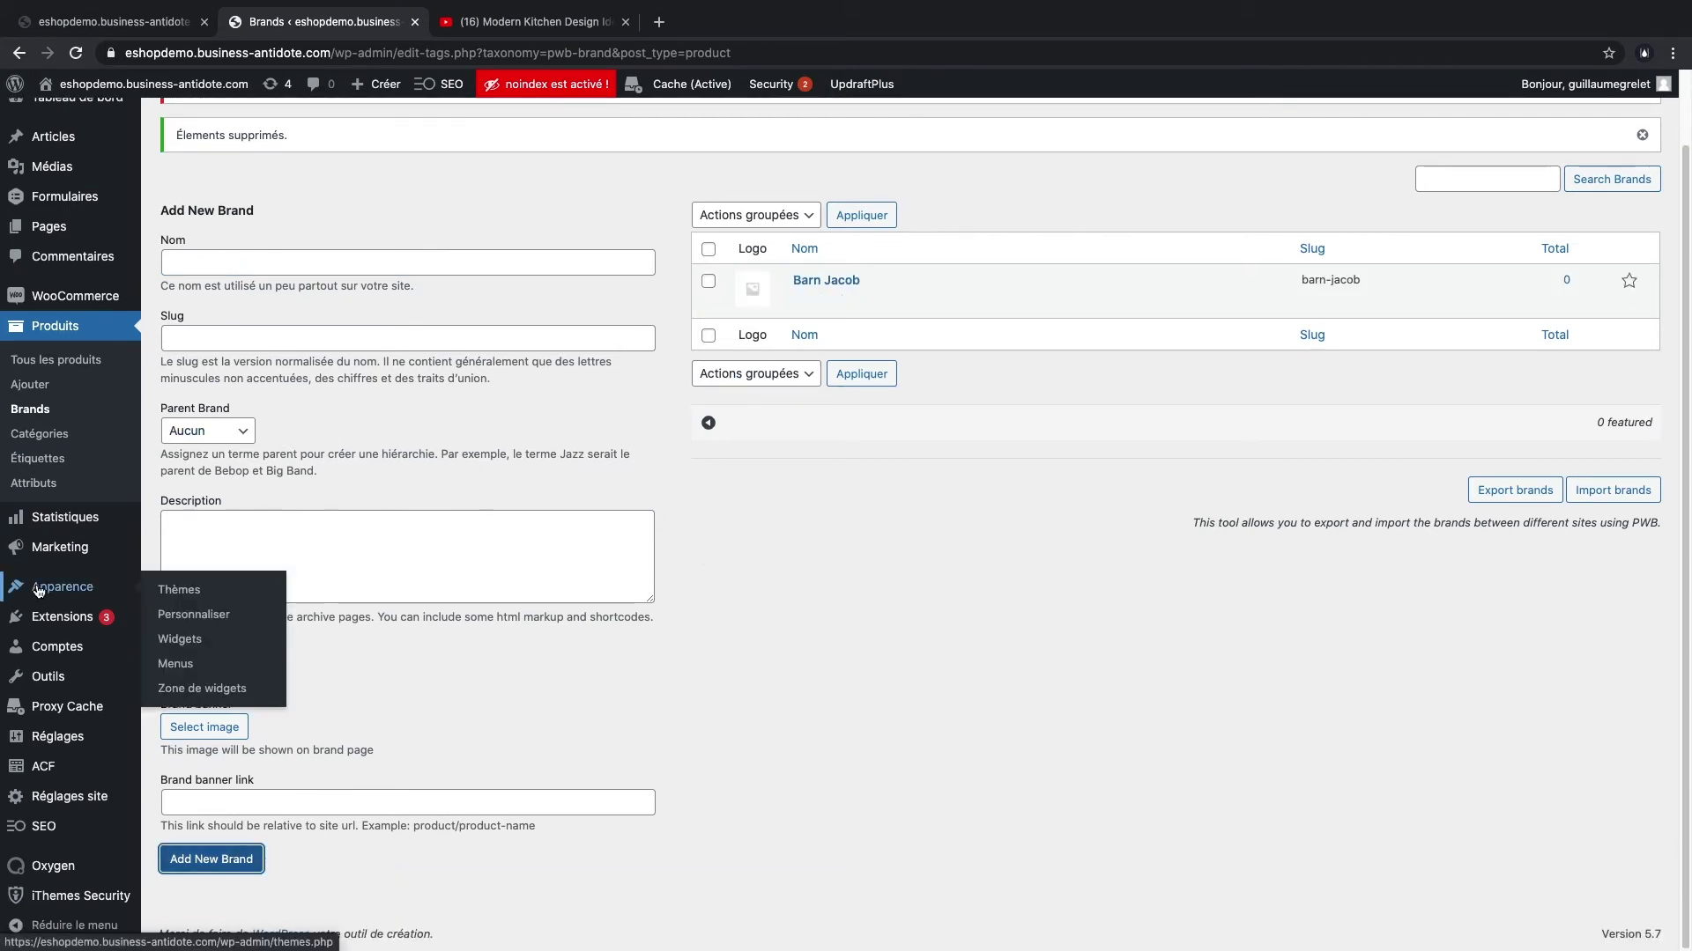
# - Load Menu - Catégories Produits in Apparence > Menus and list all product categories
pyautogui.moveTo(60, 593)
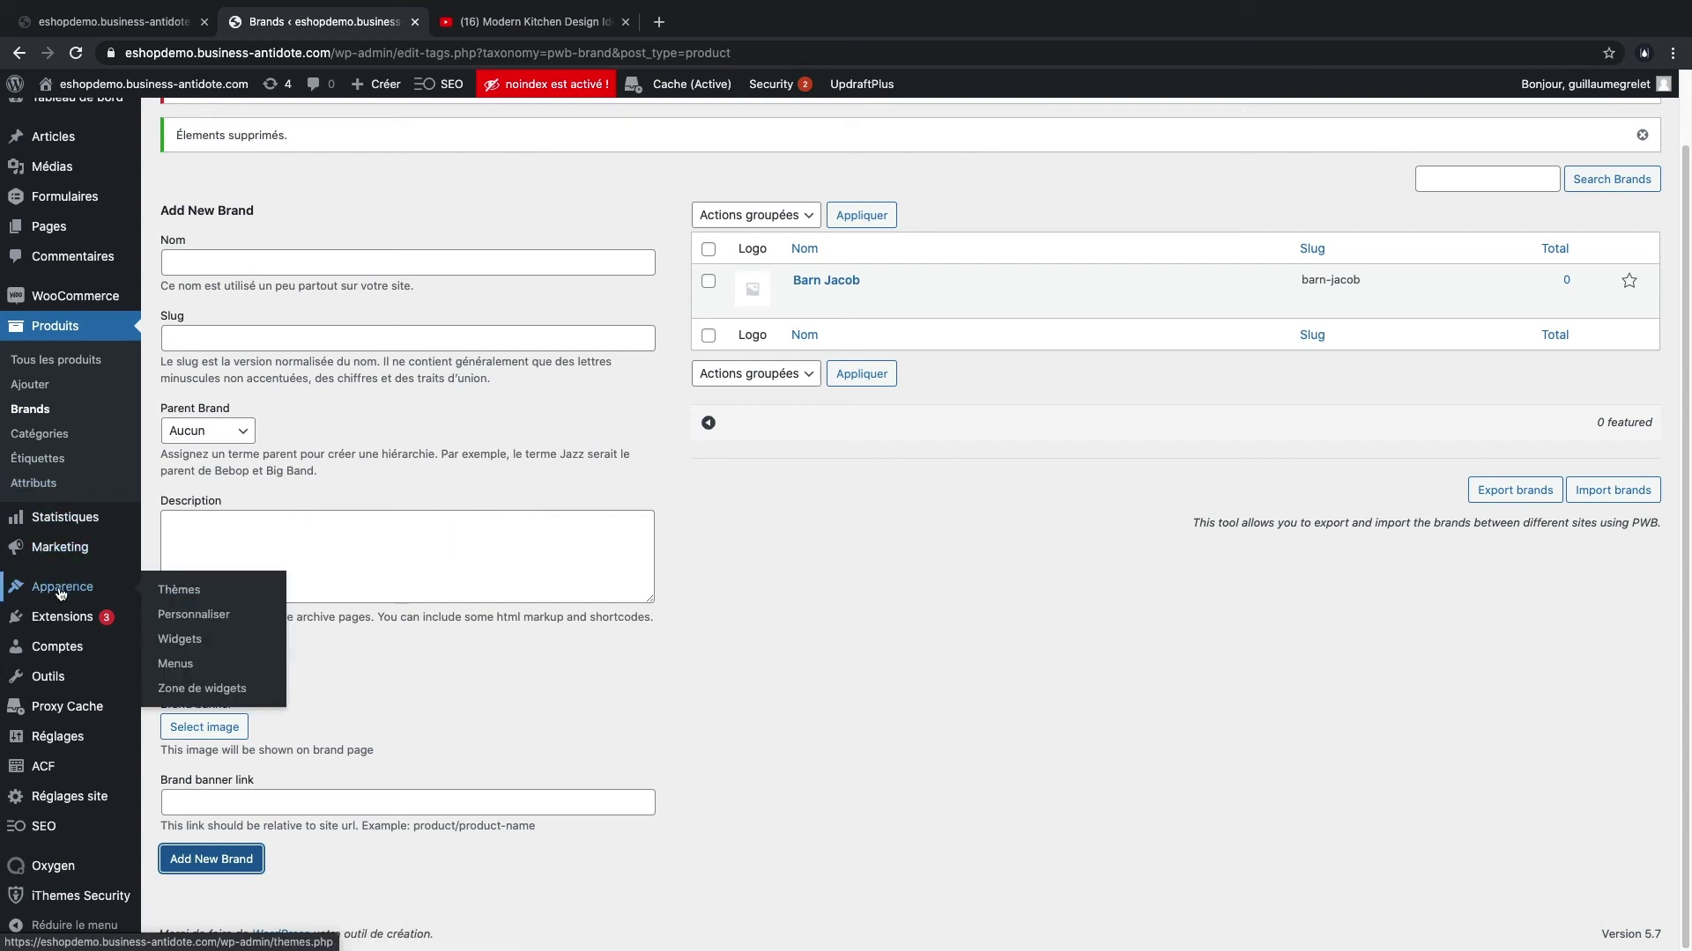
pyautogui.click(177, 663)
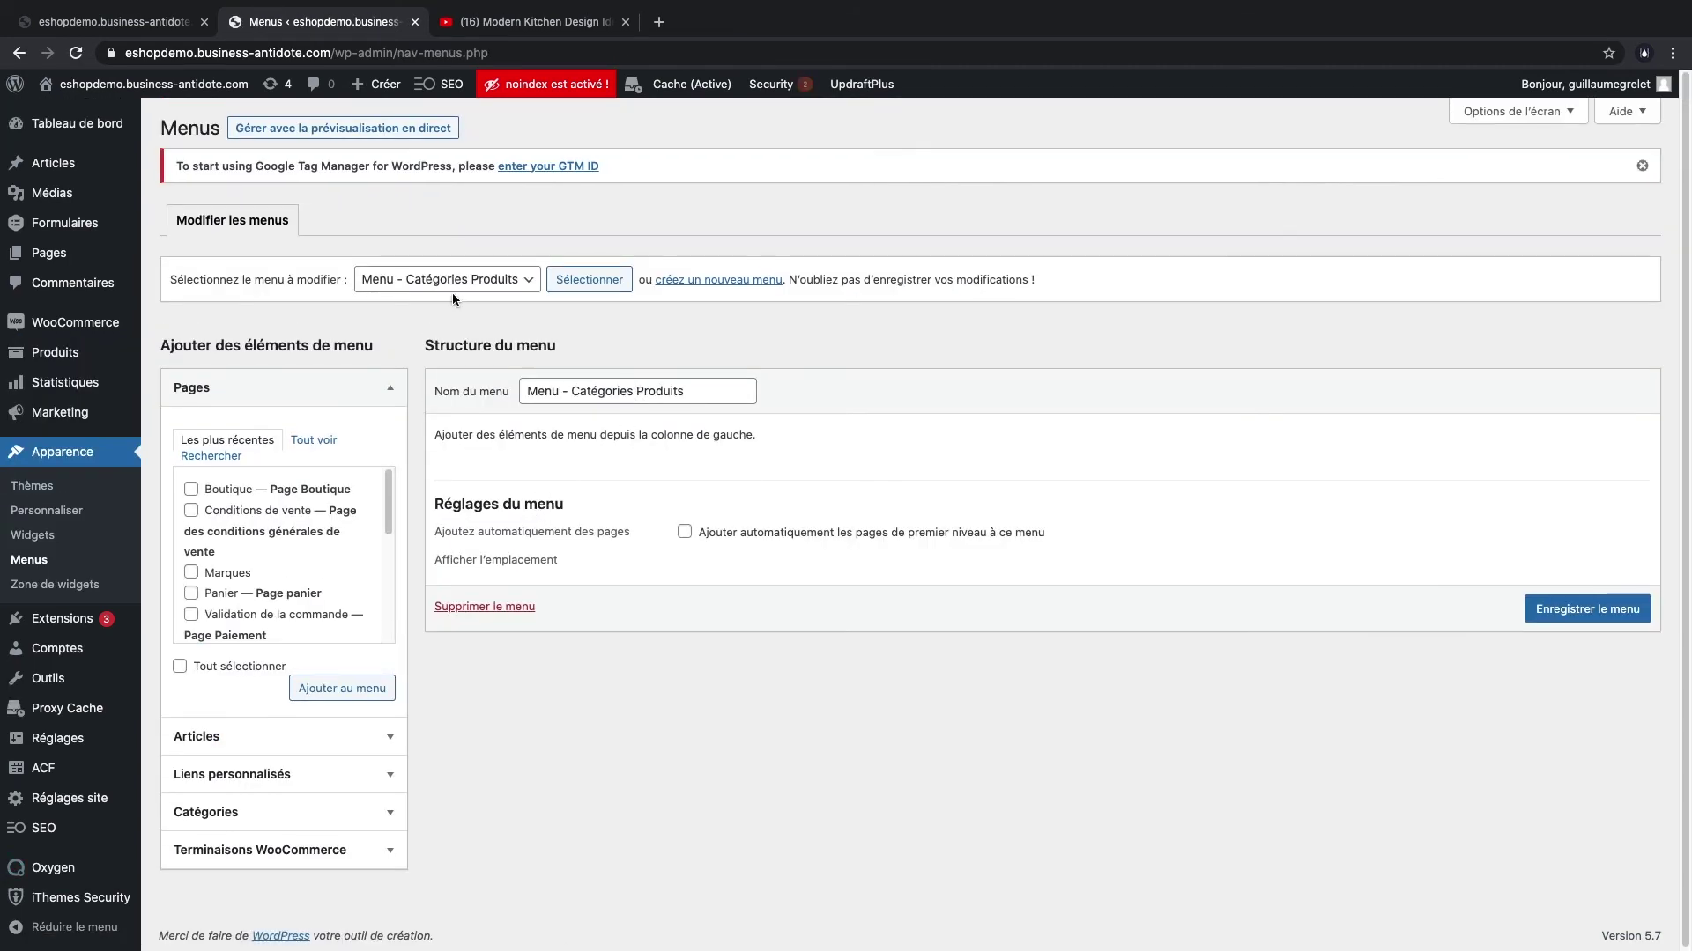
pyautogui.click(459, 287)
pyautogui.click(589, 285)
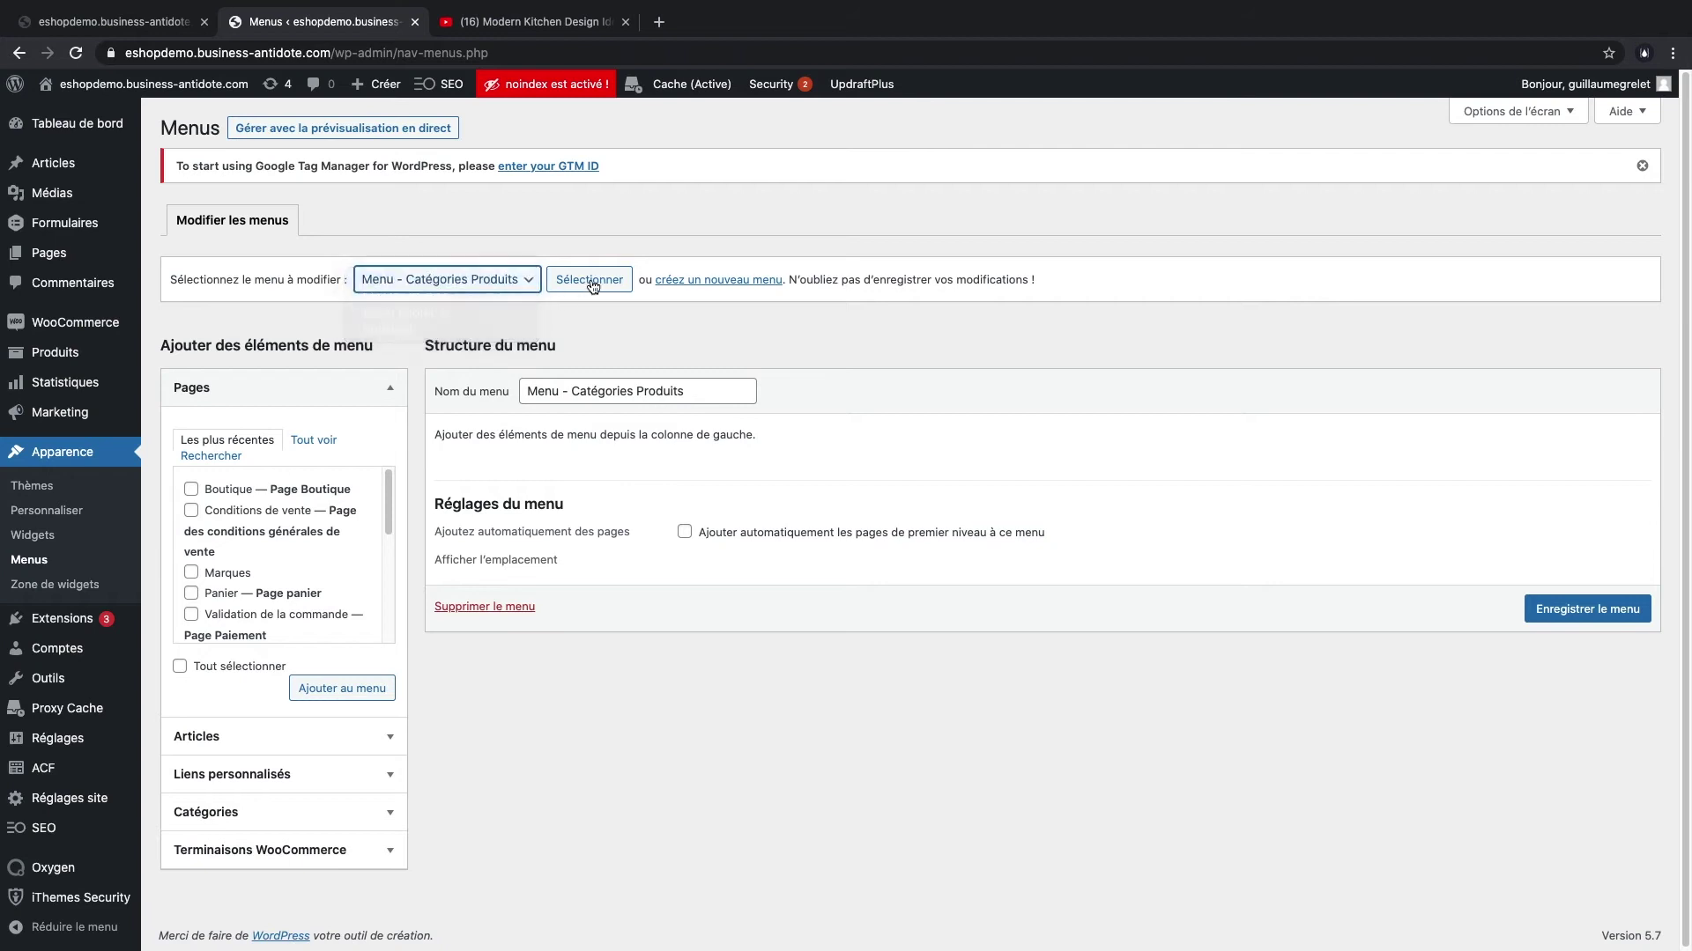
pyautogui.click(359, 851)
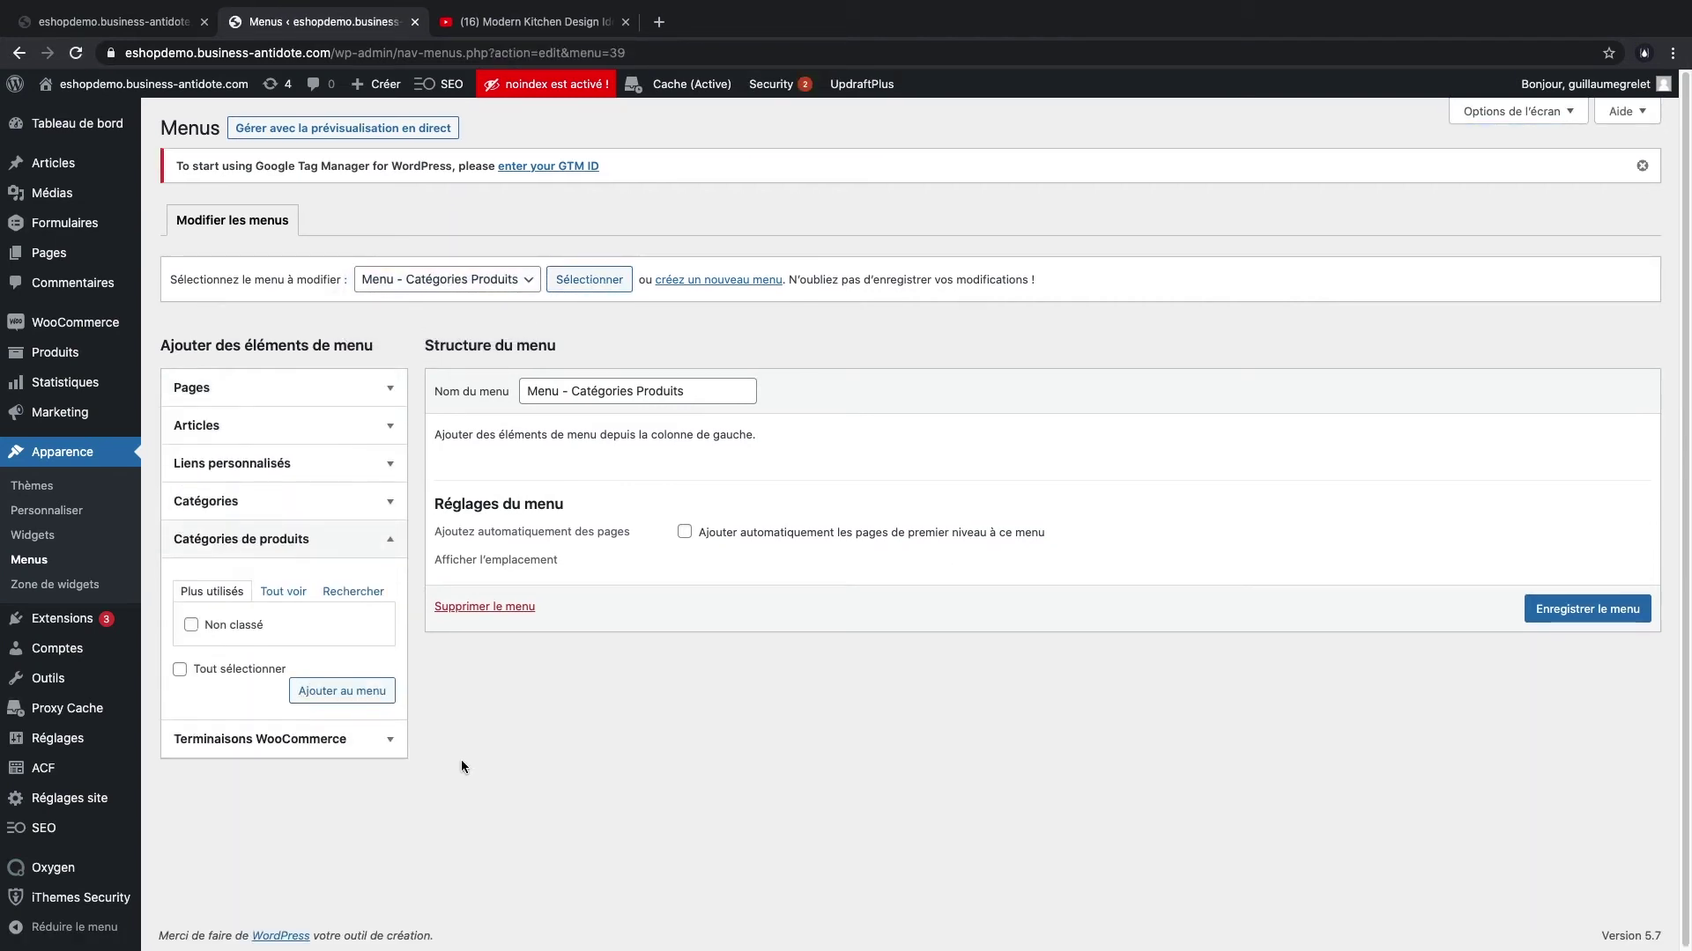
pyautogui.click(282, 591)
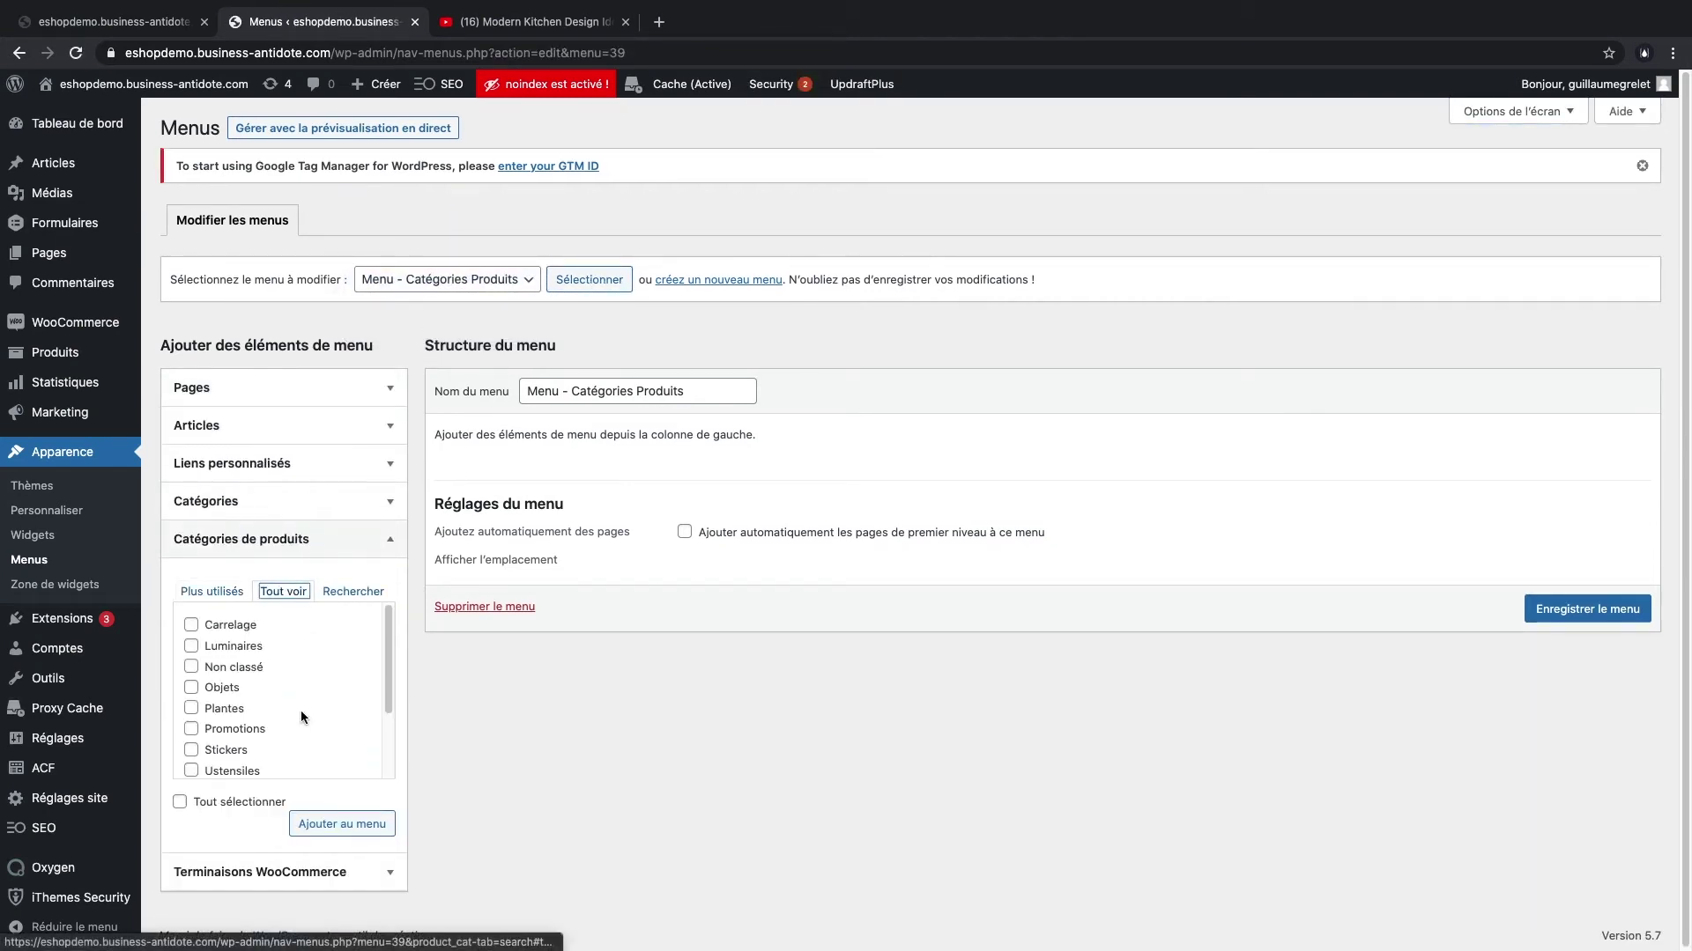
# - Add all eleven product categories, Carrelage through Tasses, to the menu
pyautogui.click(191, 625)
pyautogui.click(191, 646)
pyautogui.click(190, 677)
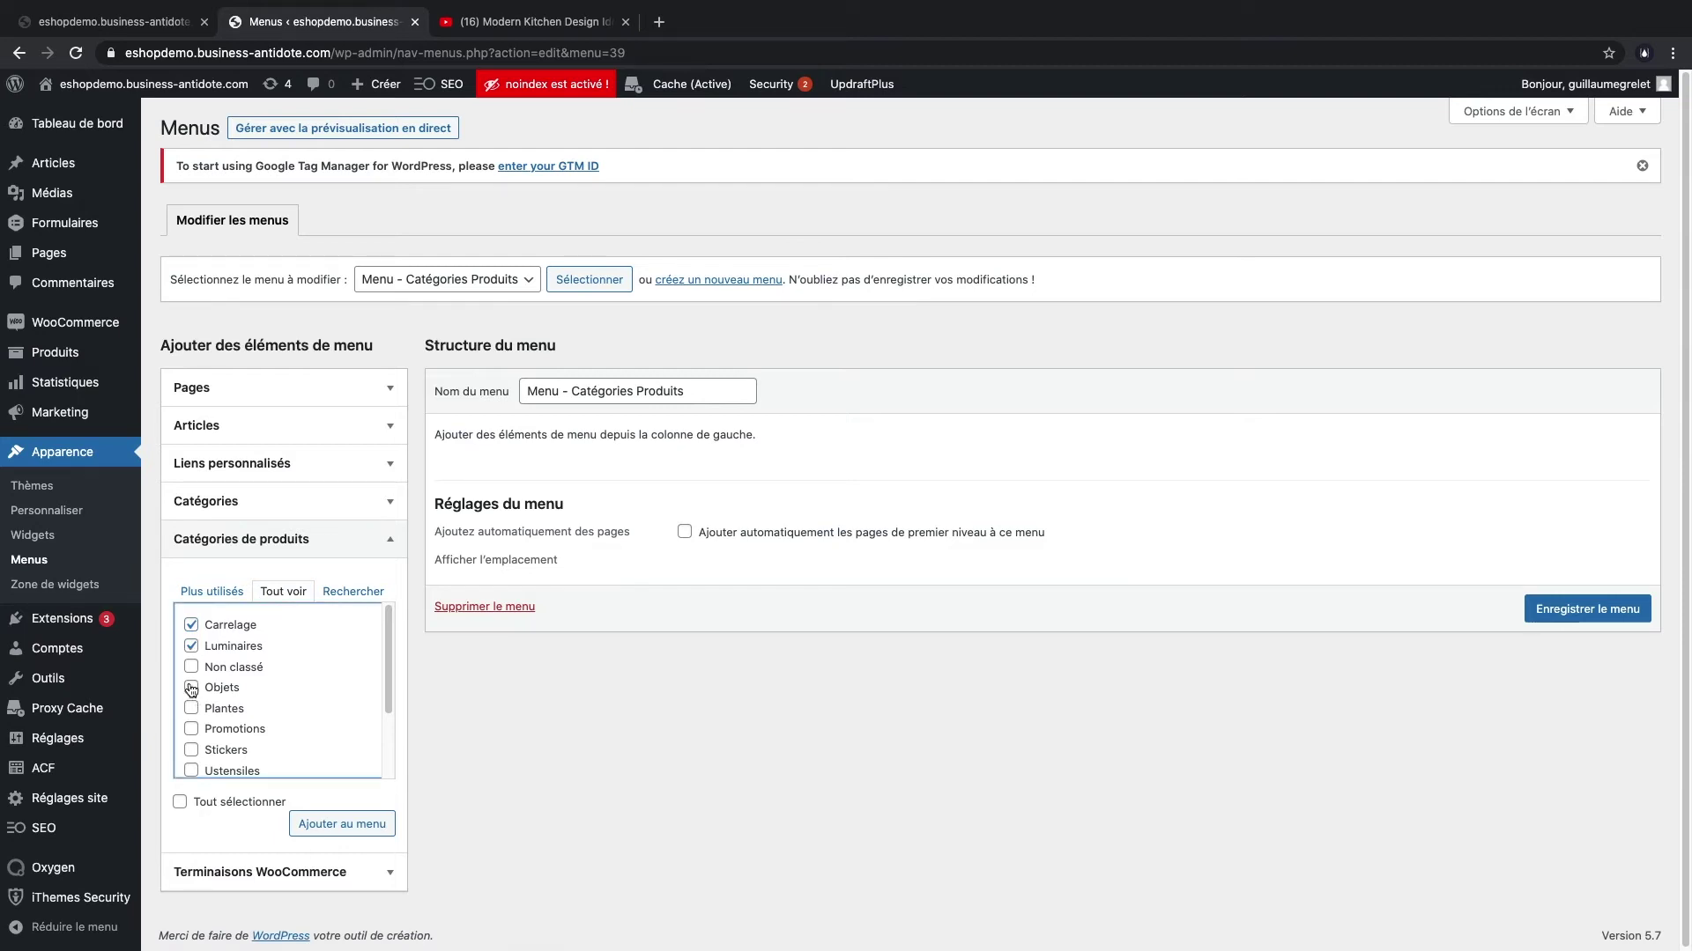
pyautogui.click(191, 688)
pyautogui.click(191, 708)
pyautogui.click(191, 729)
pyautogui.click(191, 749)
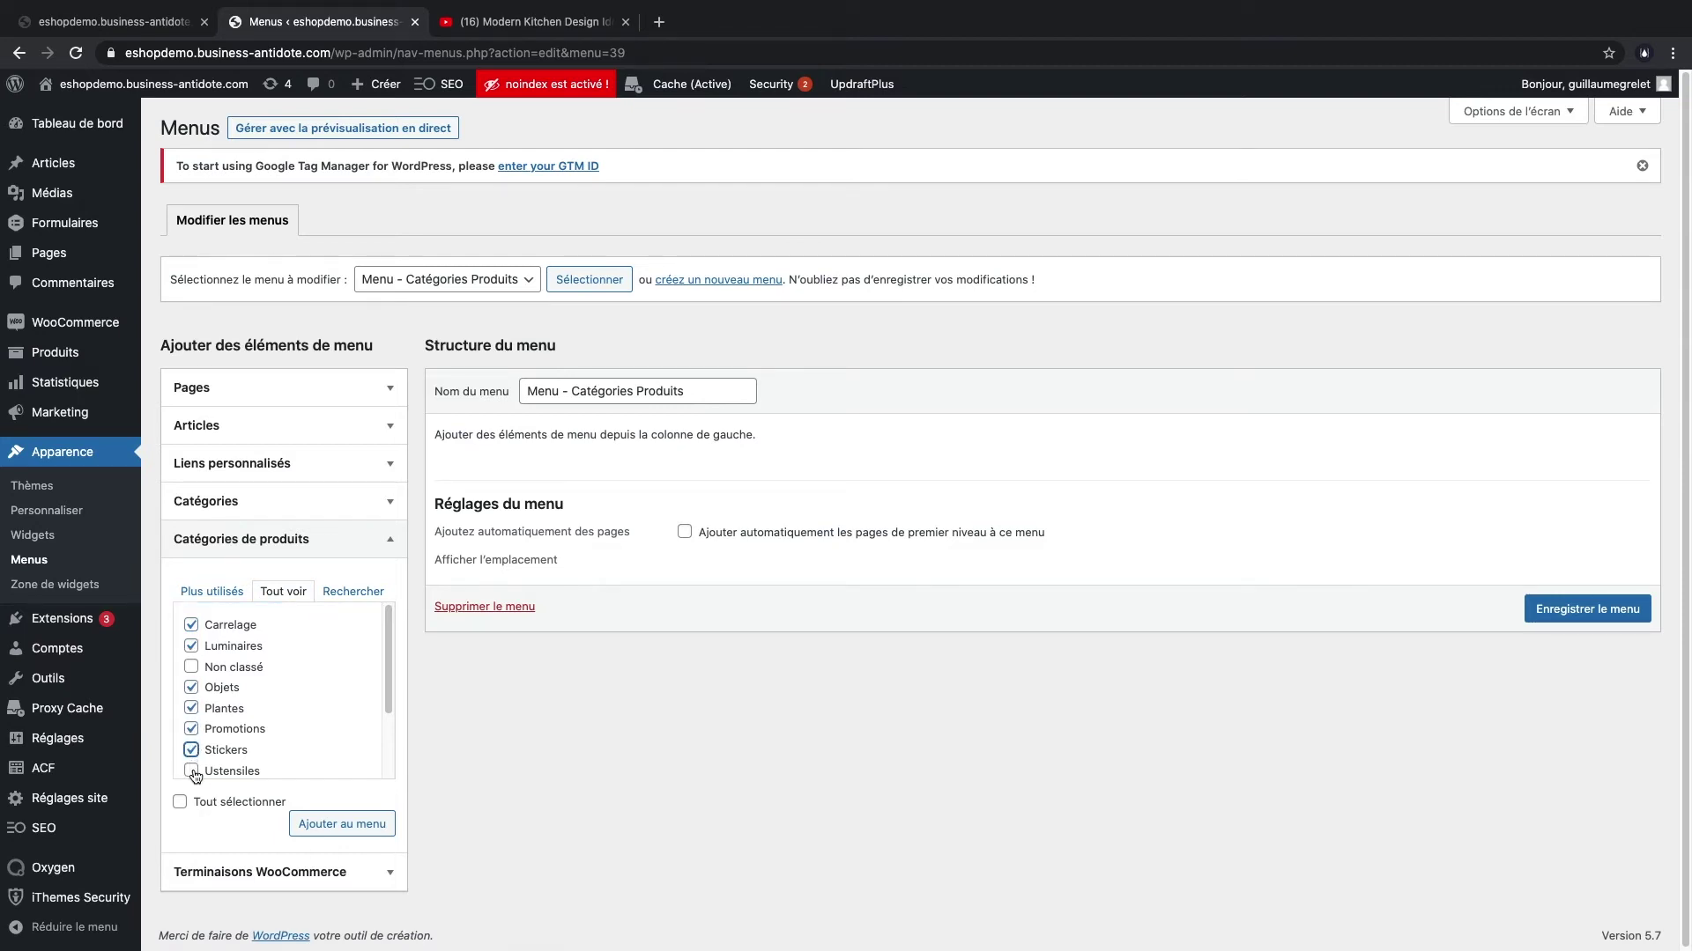
pyautogui.click(192, 772)
pyautogui.scroll(-2, 192, 731)
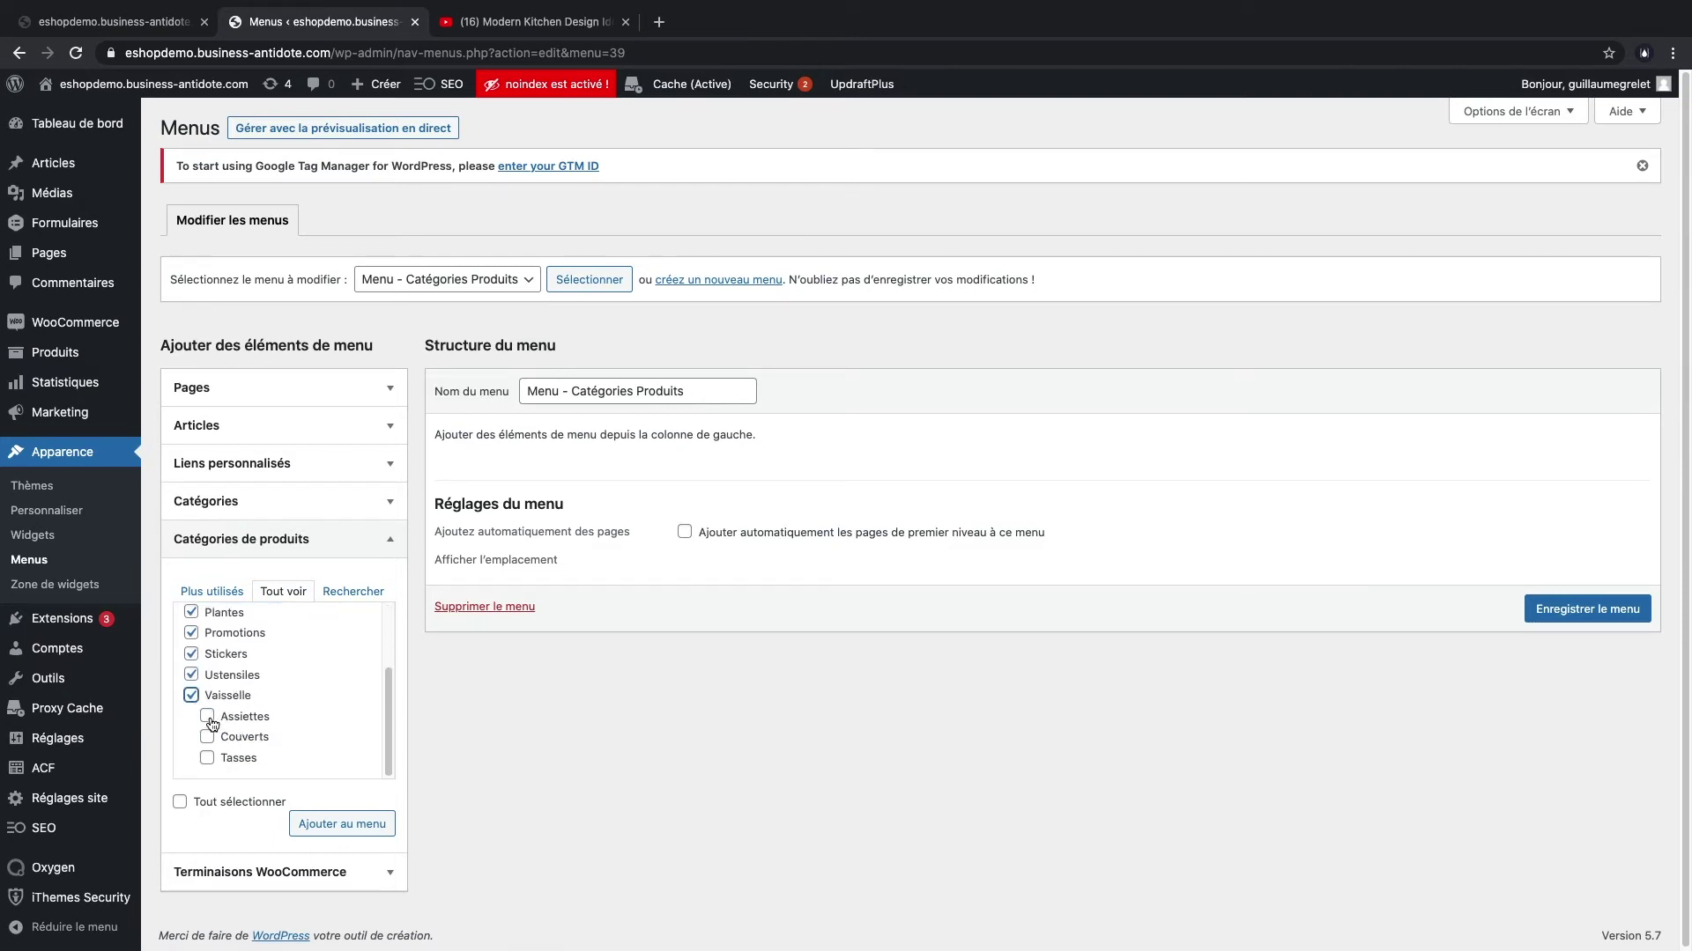
pyautogui.click(207, 736)
pyautogui.click(207, 758)
pyautogui.click(342, 824)
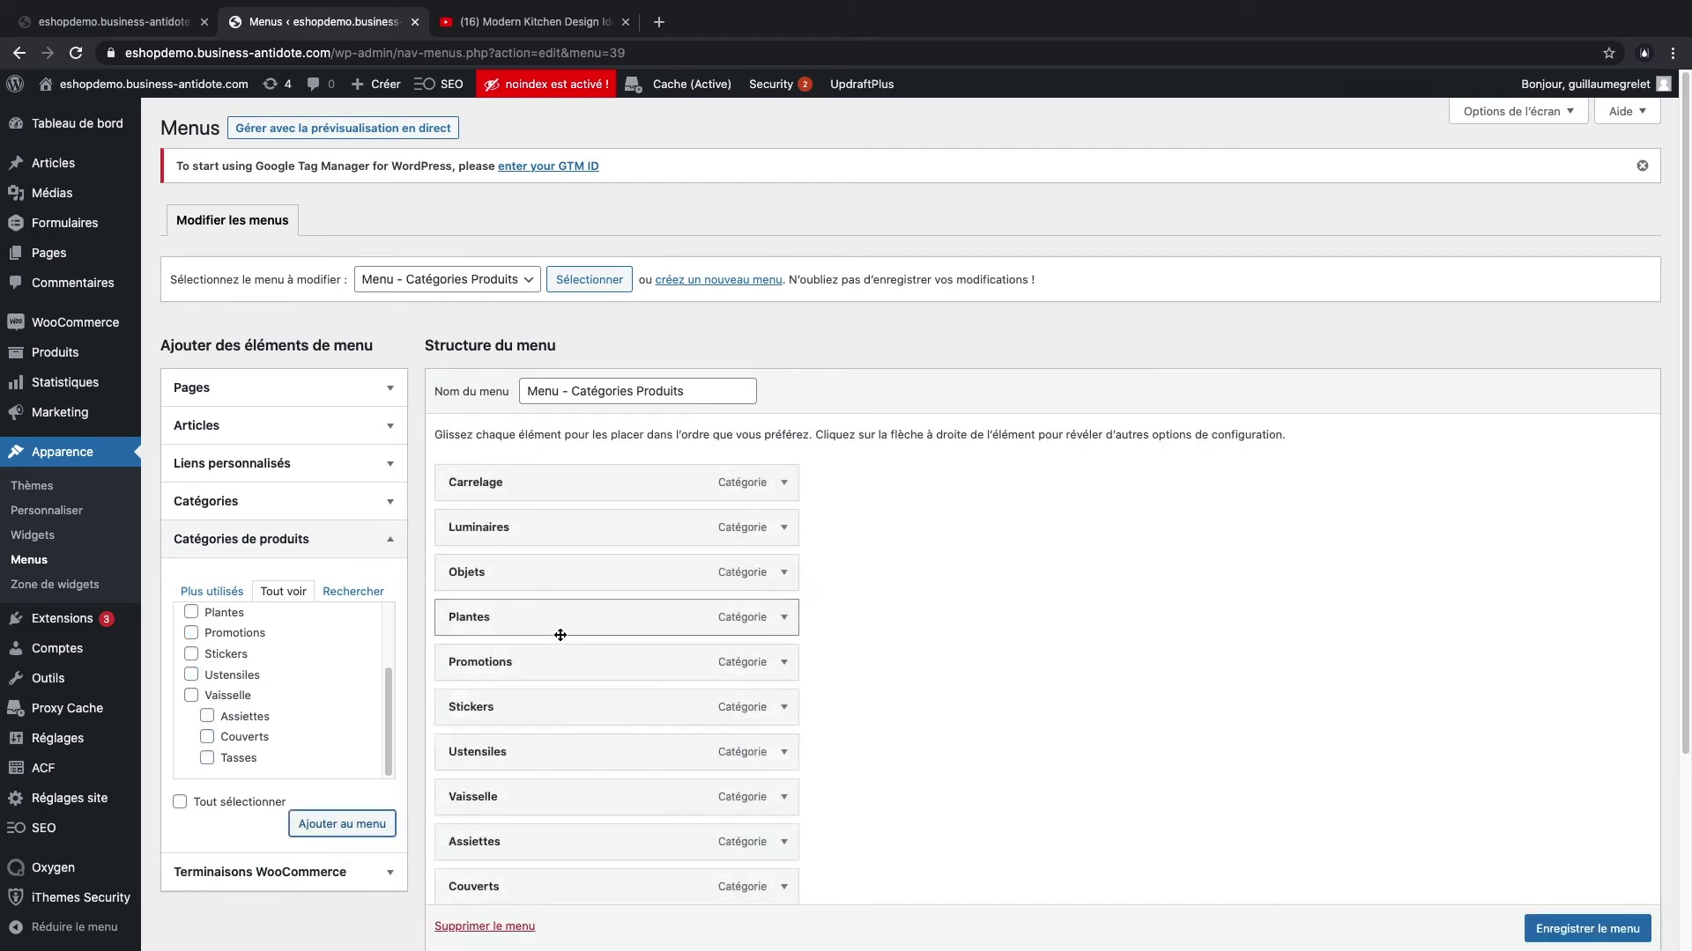
pyautogui.scroll(-2, 833, 615)
pyautogui.scroll(-1, 835, 621)
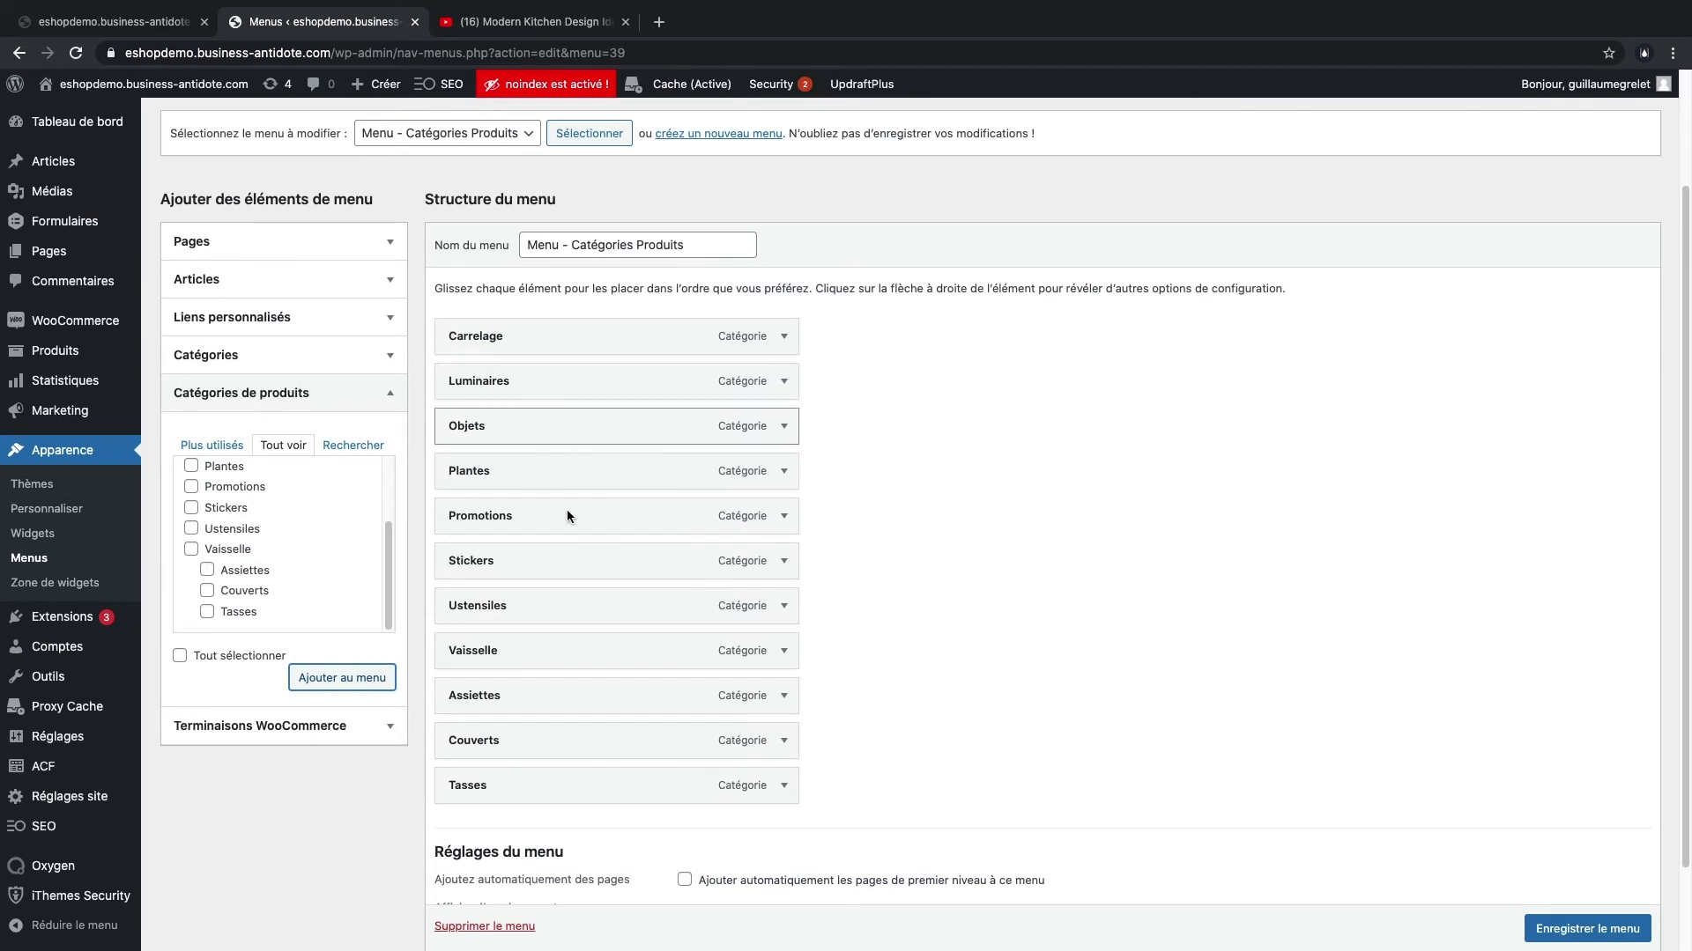
# - Move Luminaires to the top, Vaisselle second, with Assiettes, Couverts and Tasses nested beneath it
pyautogui.moveTo(532, 387); pyautogui.dragTo(539, 339)
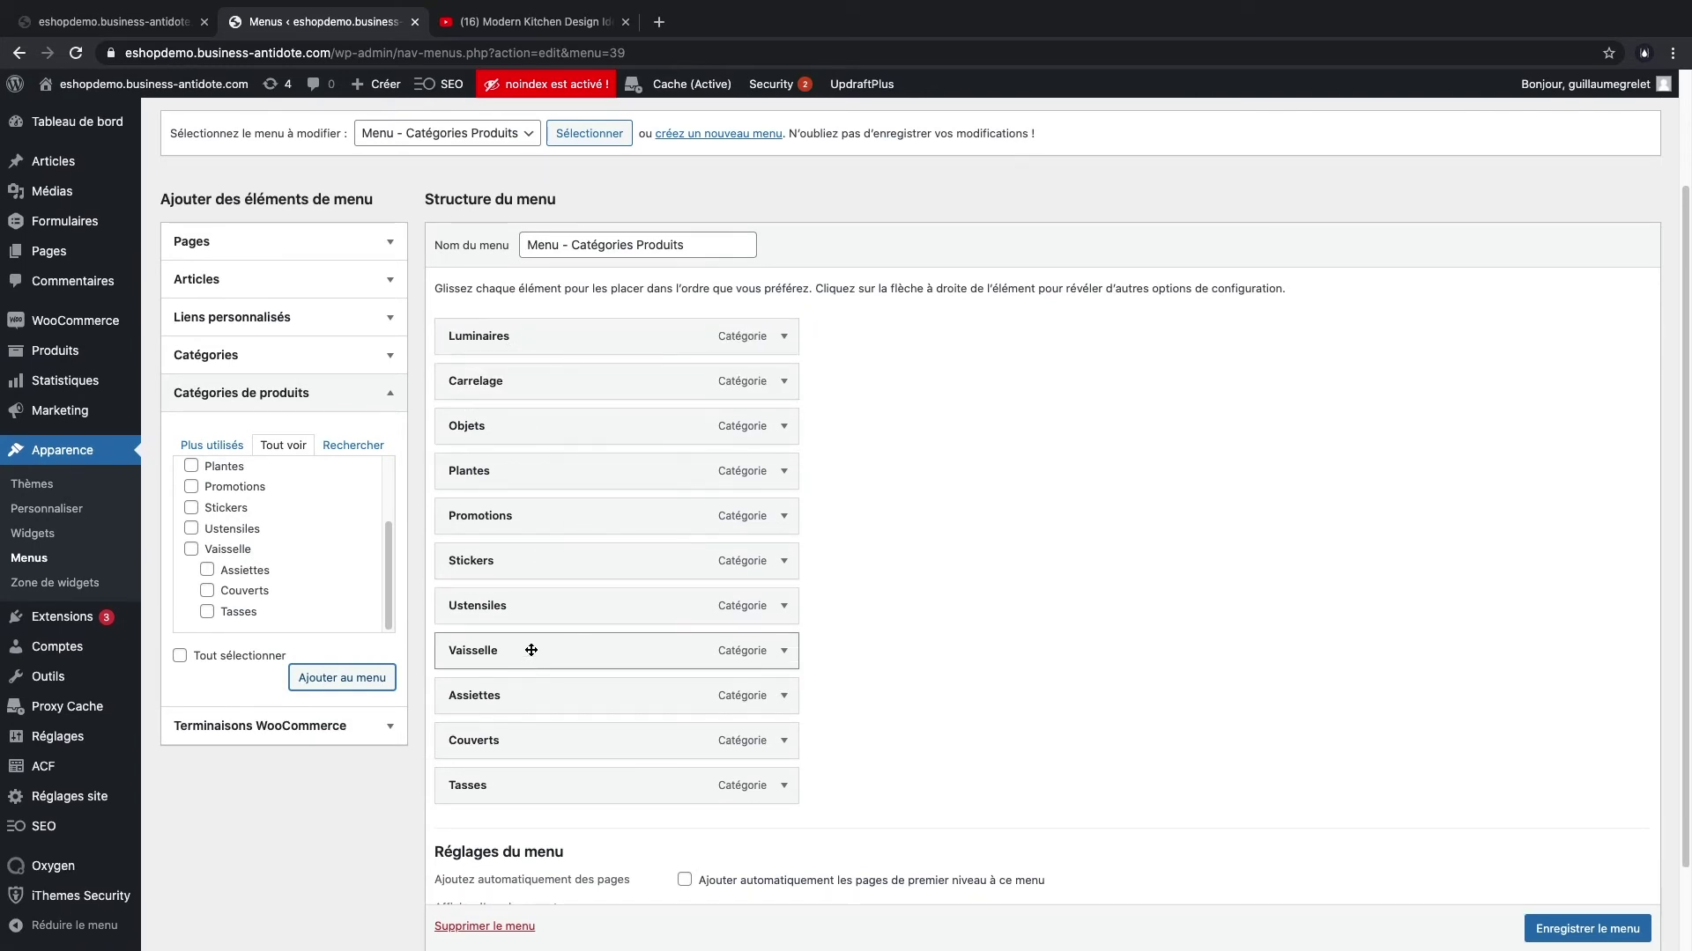
pyautogui.moveTo(530, 655); pyautogui.dragTo(529, 382)
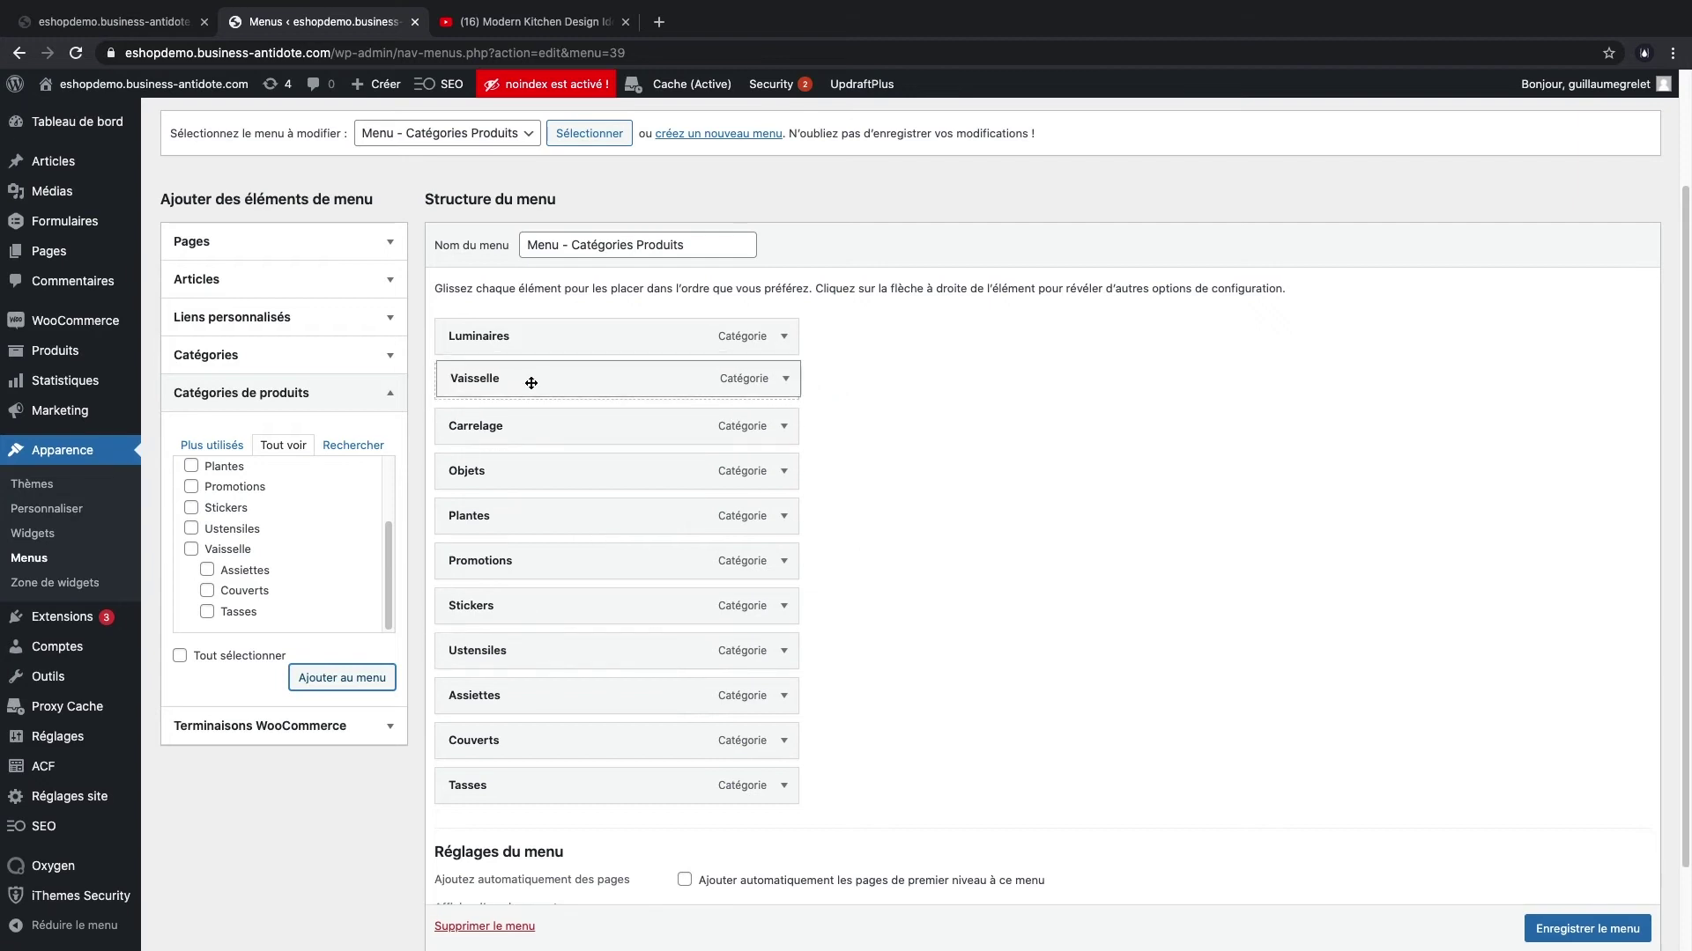
pyautogui.moveTo(620, 635); pyautogui.dragTo(560, 426)
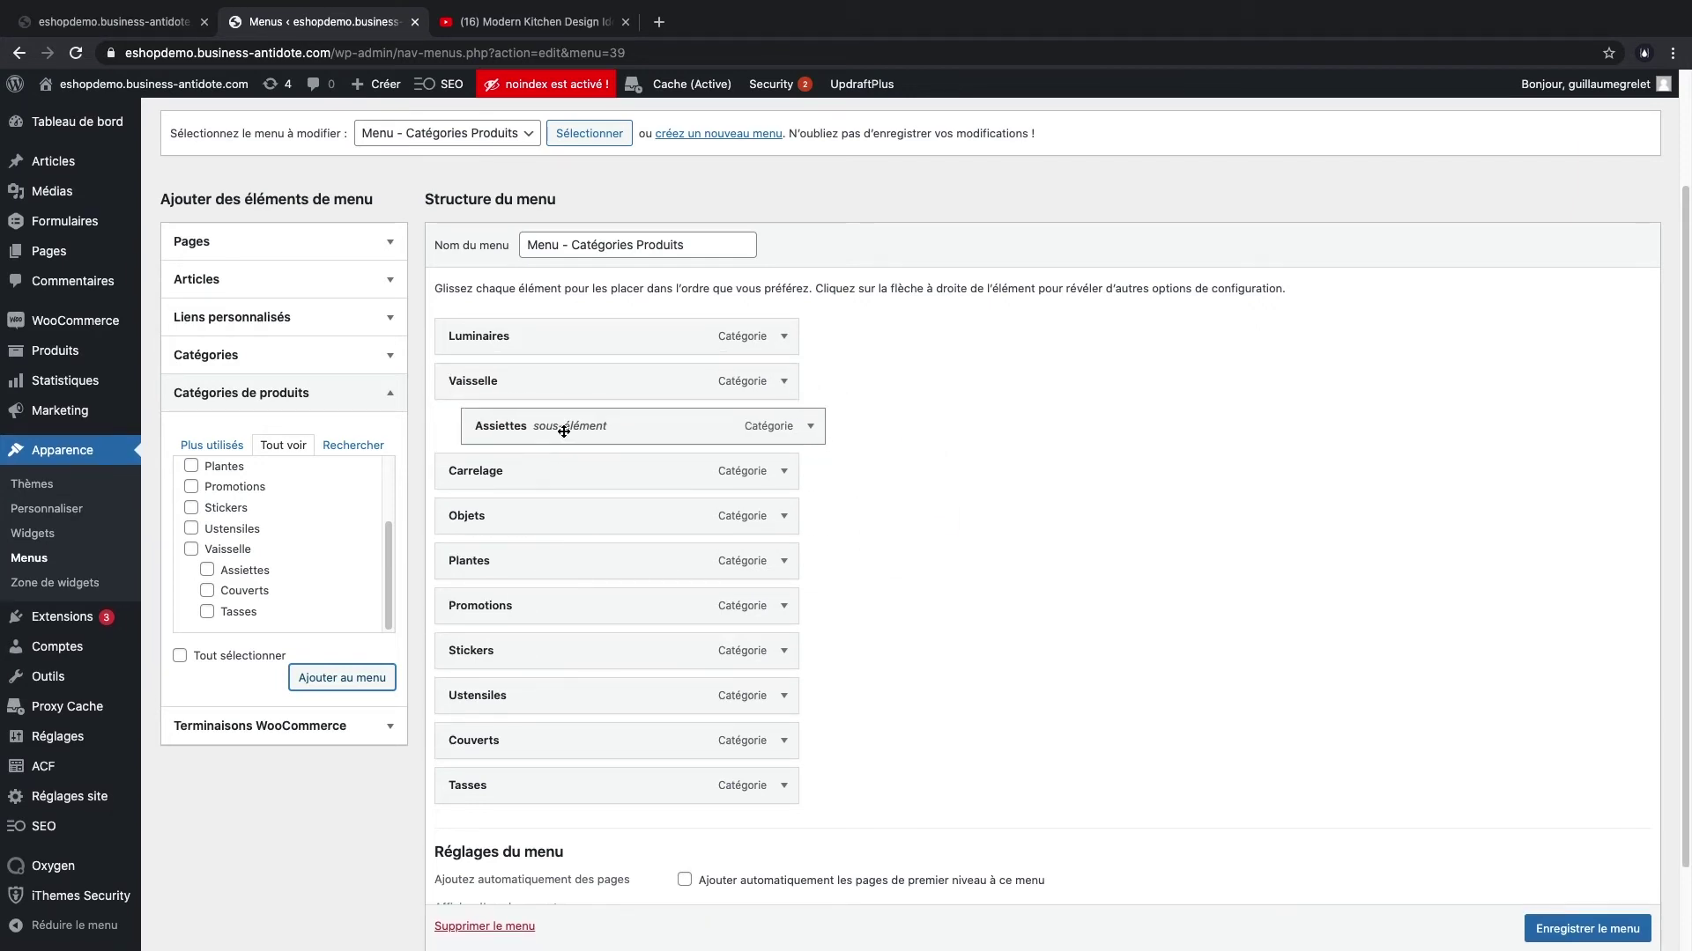
pyautogui.moveTo(529, 743); pyautogui.dragTo(564, 472)
pyautogui.moveTo(554, 783); pyautogui.dragTo(564, 521)
# - Place Plantes after the Vaisselle group and Promotions last, save the menu, and view the storefront
pyautogui.moveTo(527, 656); pyautogui.dragTo(522, 610)
pyautogui.moveTo(529, 693); pyautogui.dragTo(540, 786)
pyautogui.click(1586, 929)
pyautogui.scroll(-1, 1549, 804)
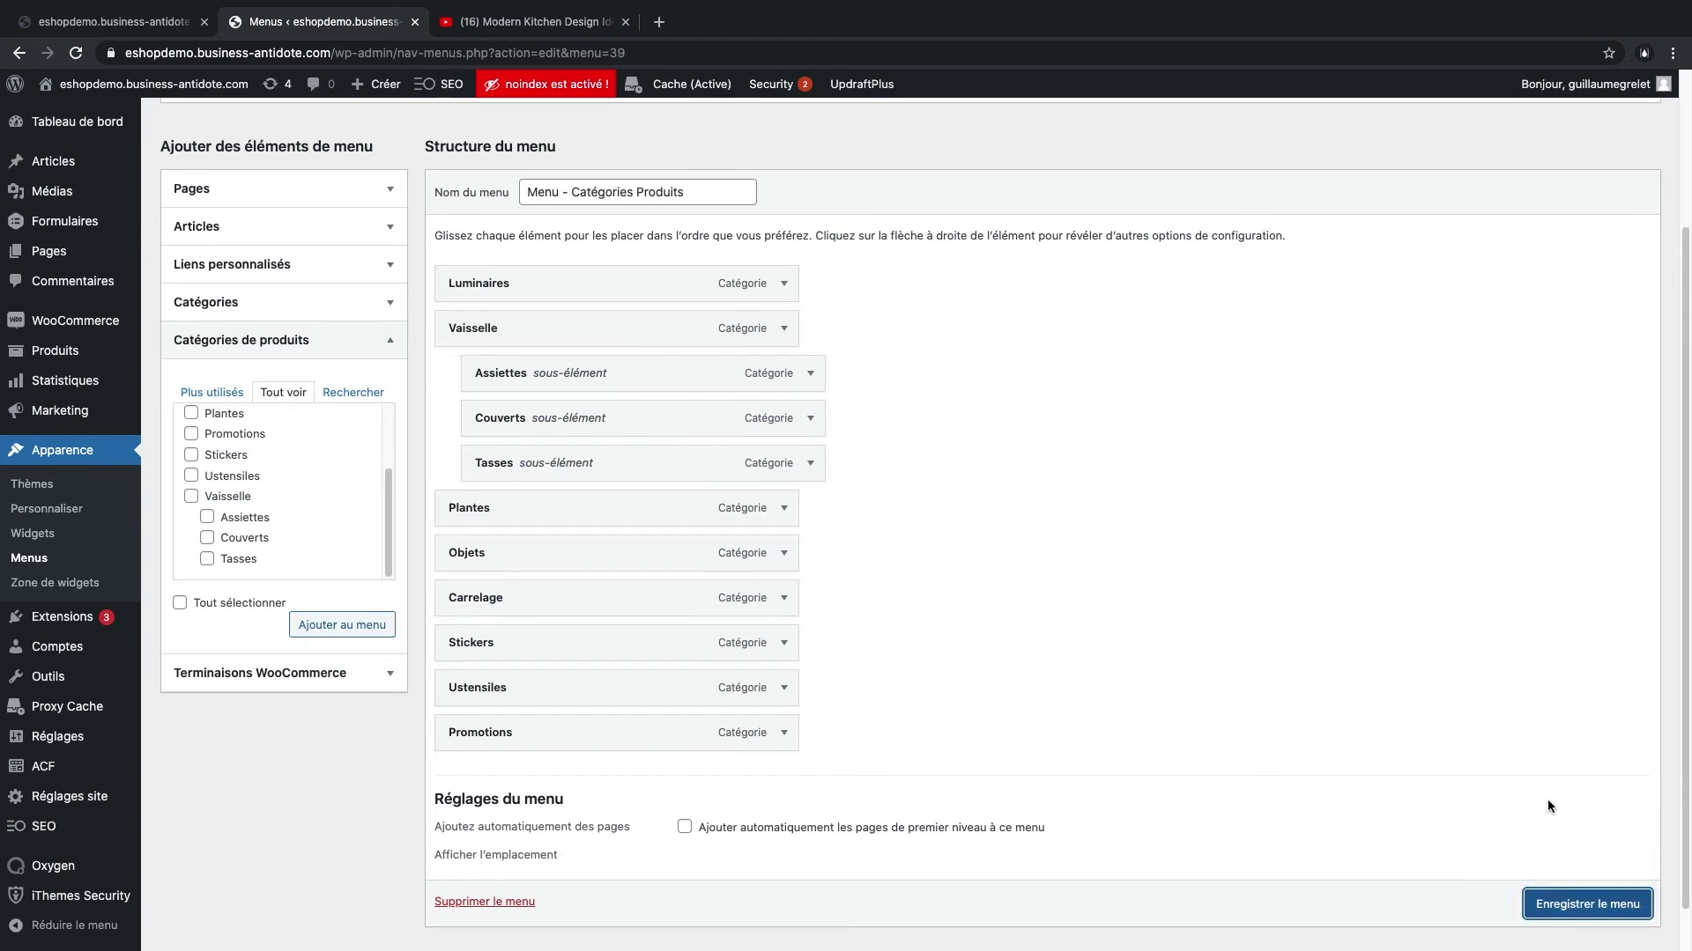
pyautogui.click(1550, 902)
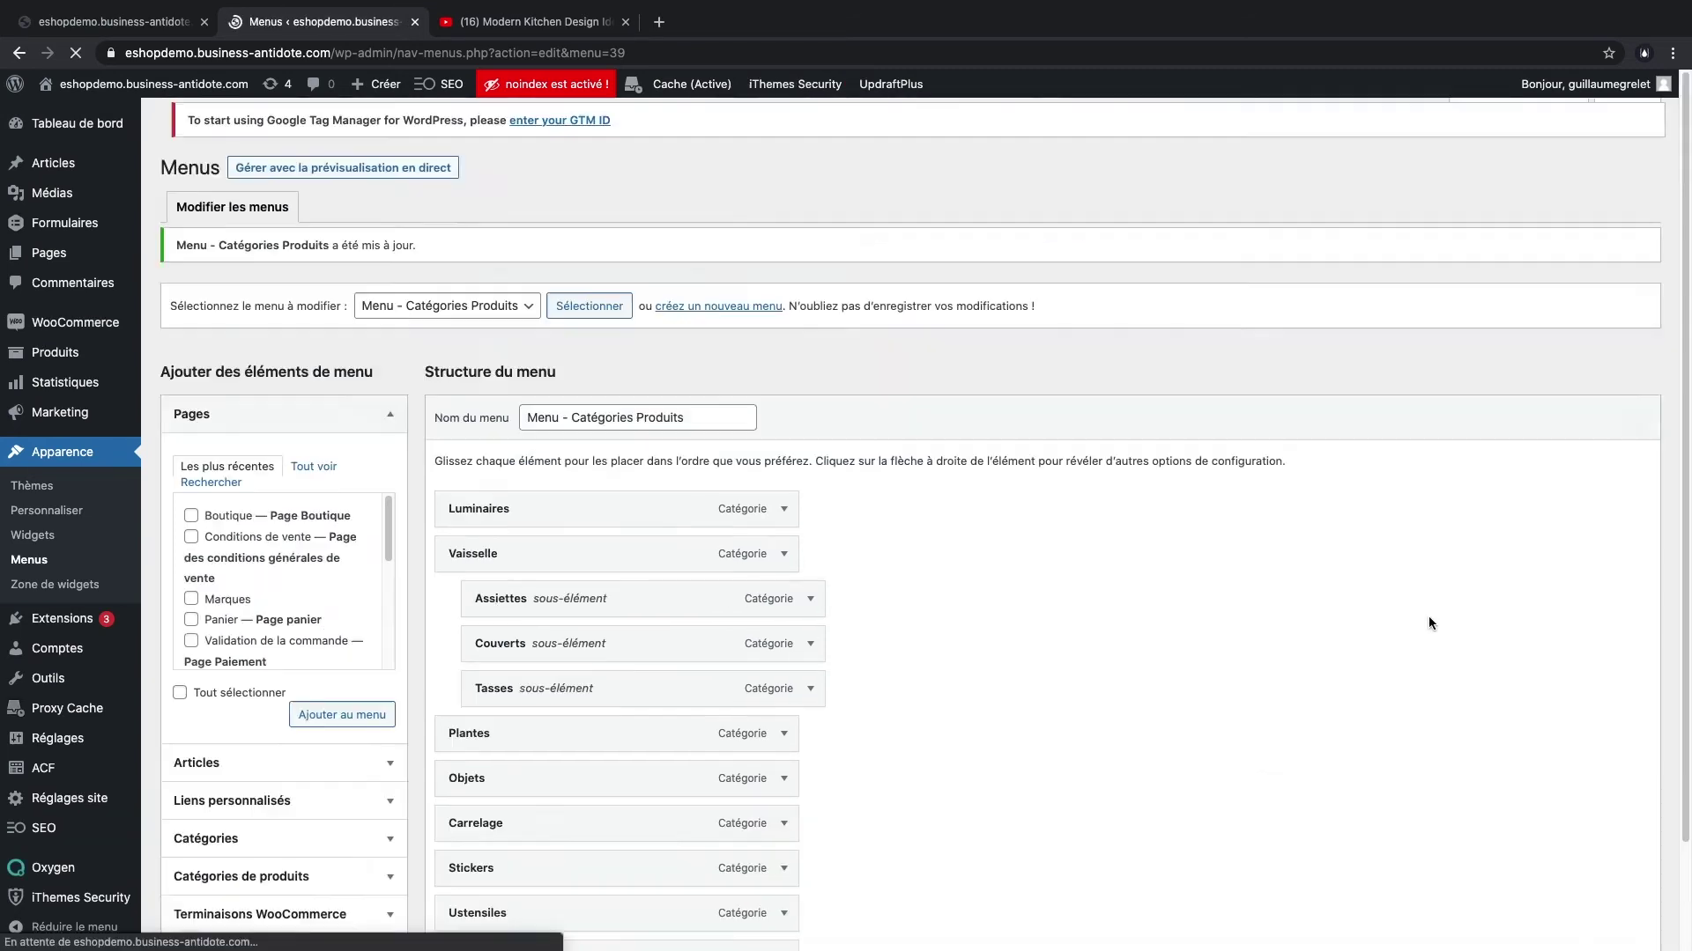
pyautogui.click(114, 21)
pyautogui.press('super+r')
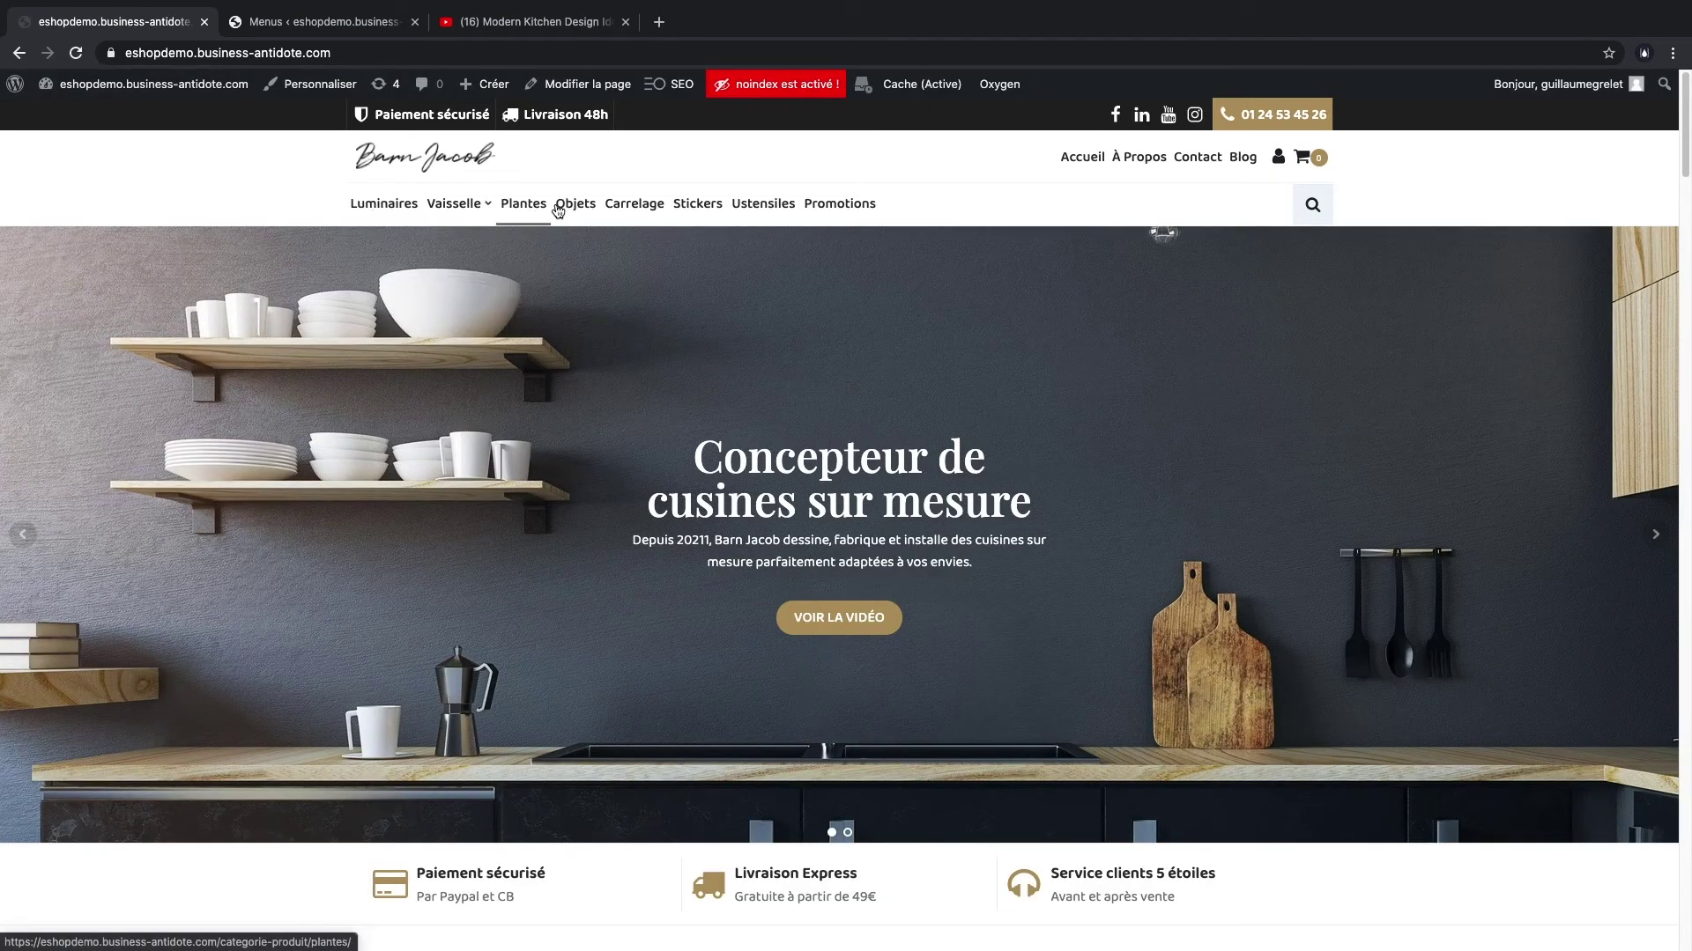
pyautogui.click(382, 208)
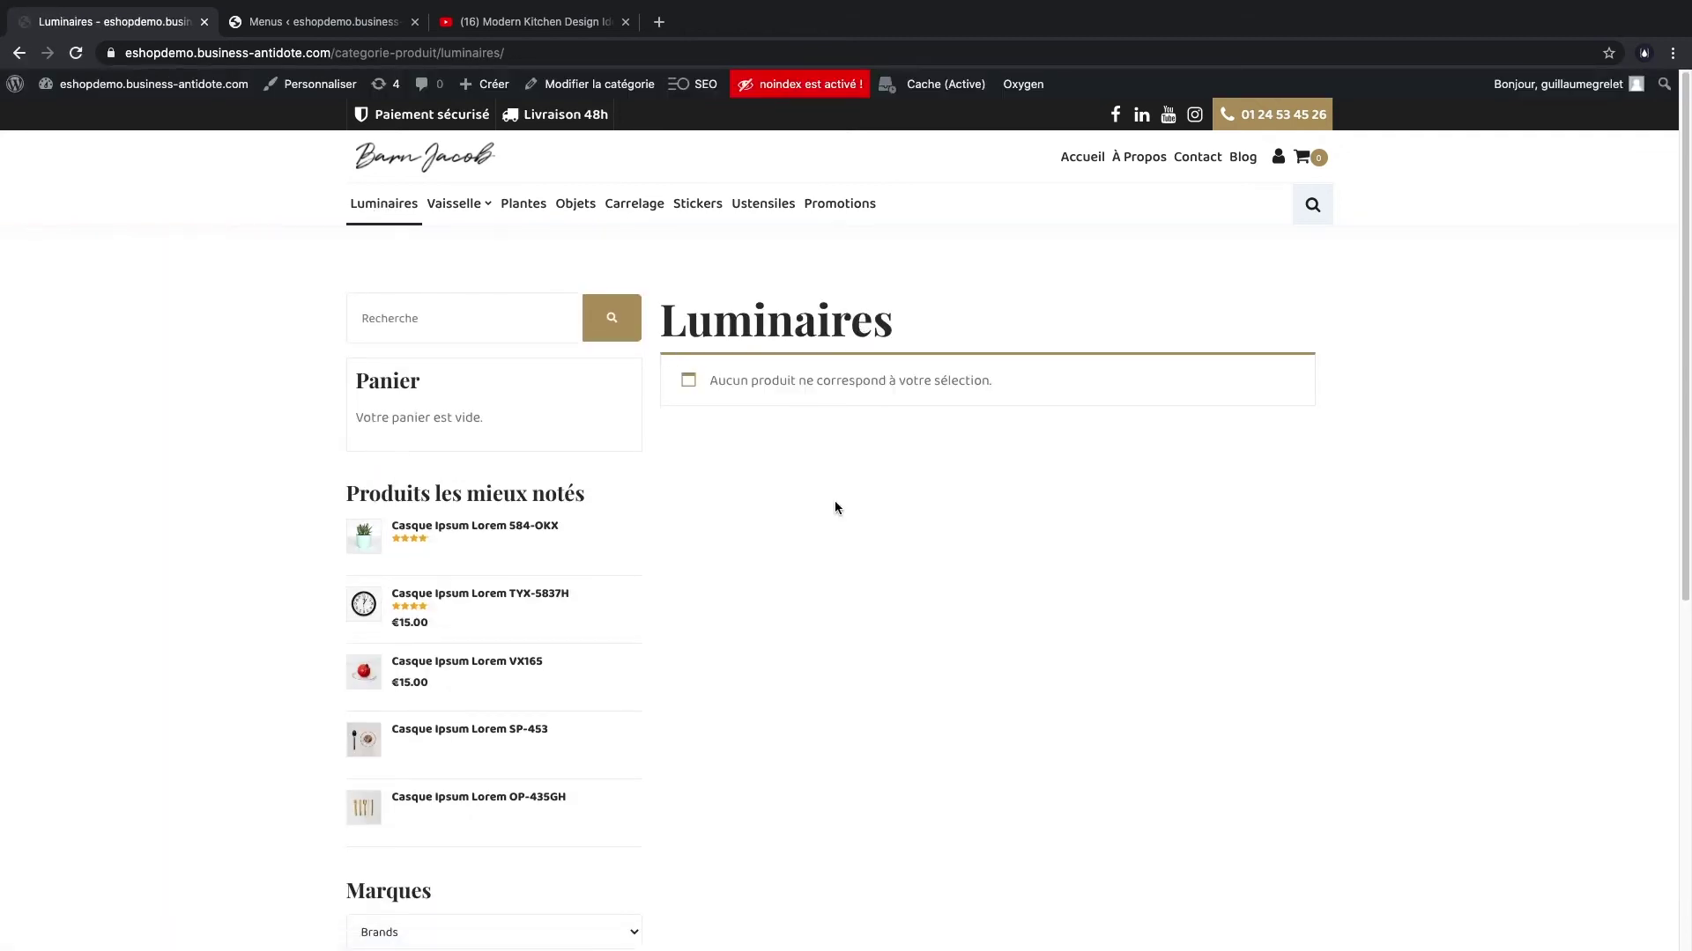
pyautogui.scroll(-4, 755, 571)
pyautogui.scroll(4, 756, 528)
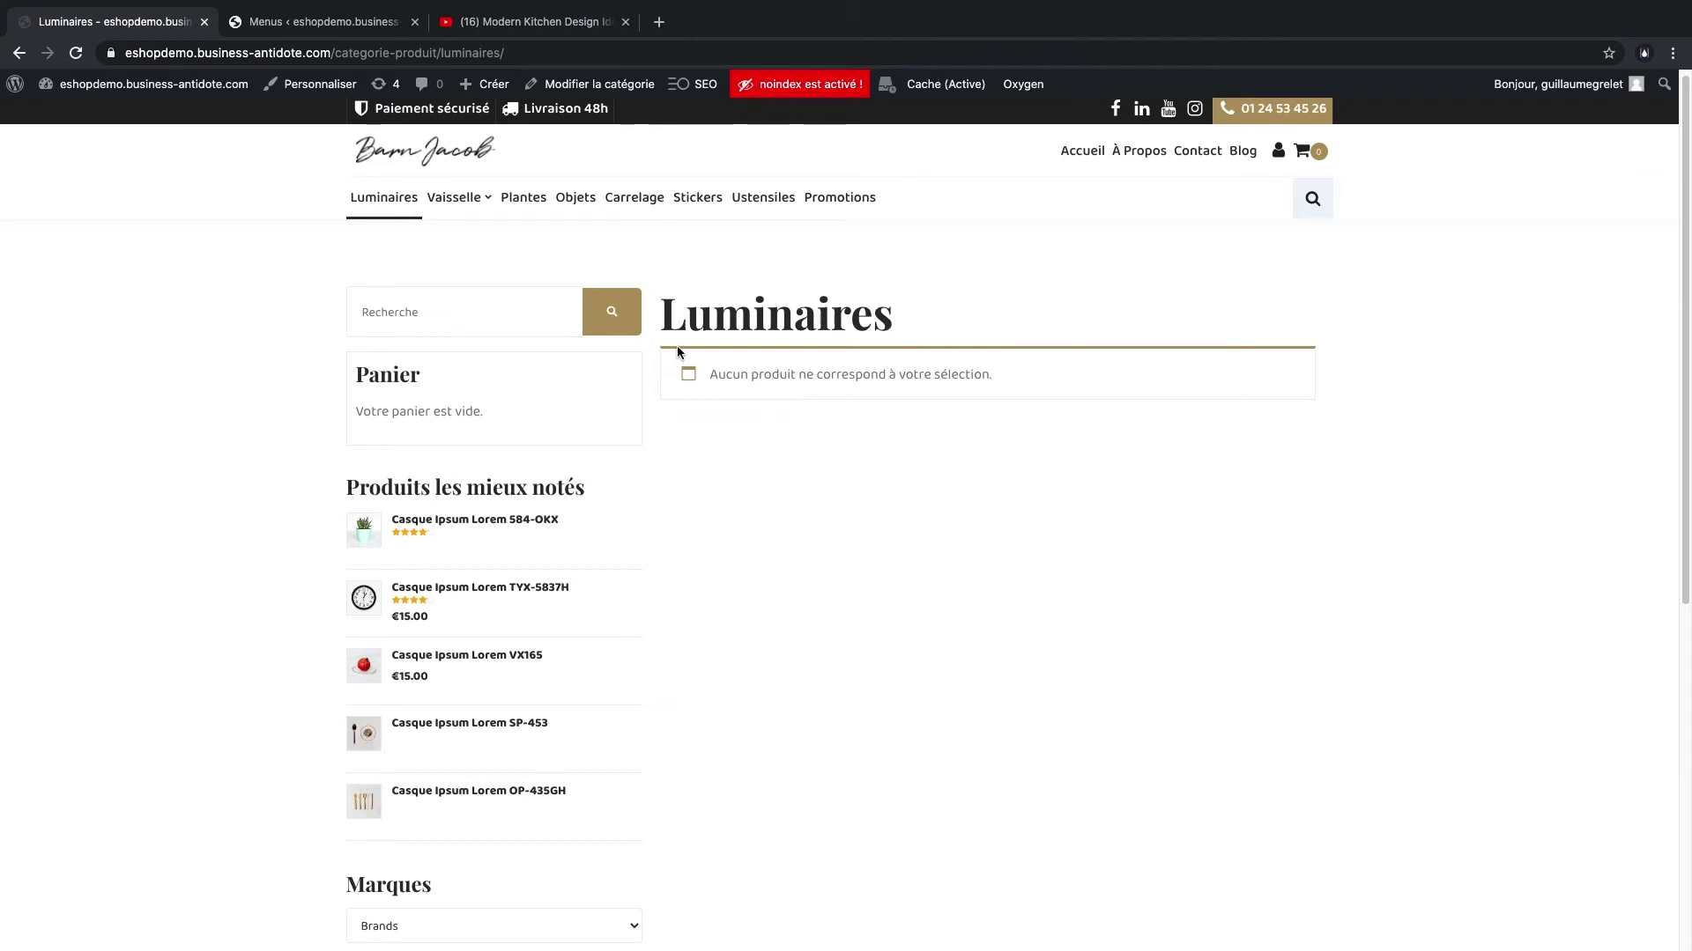
pyautogui.click(274, 26)
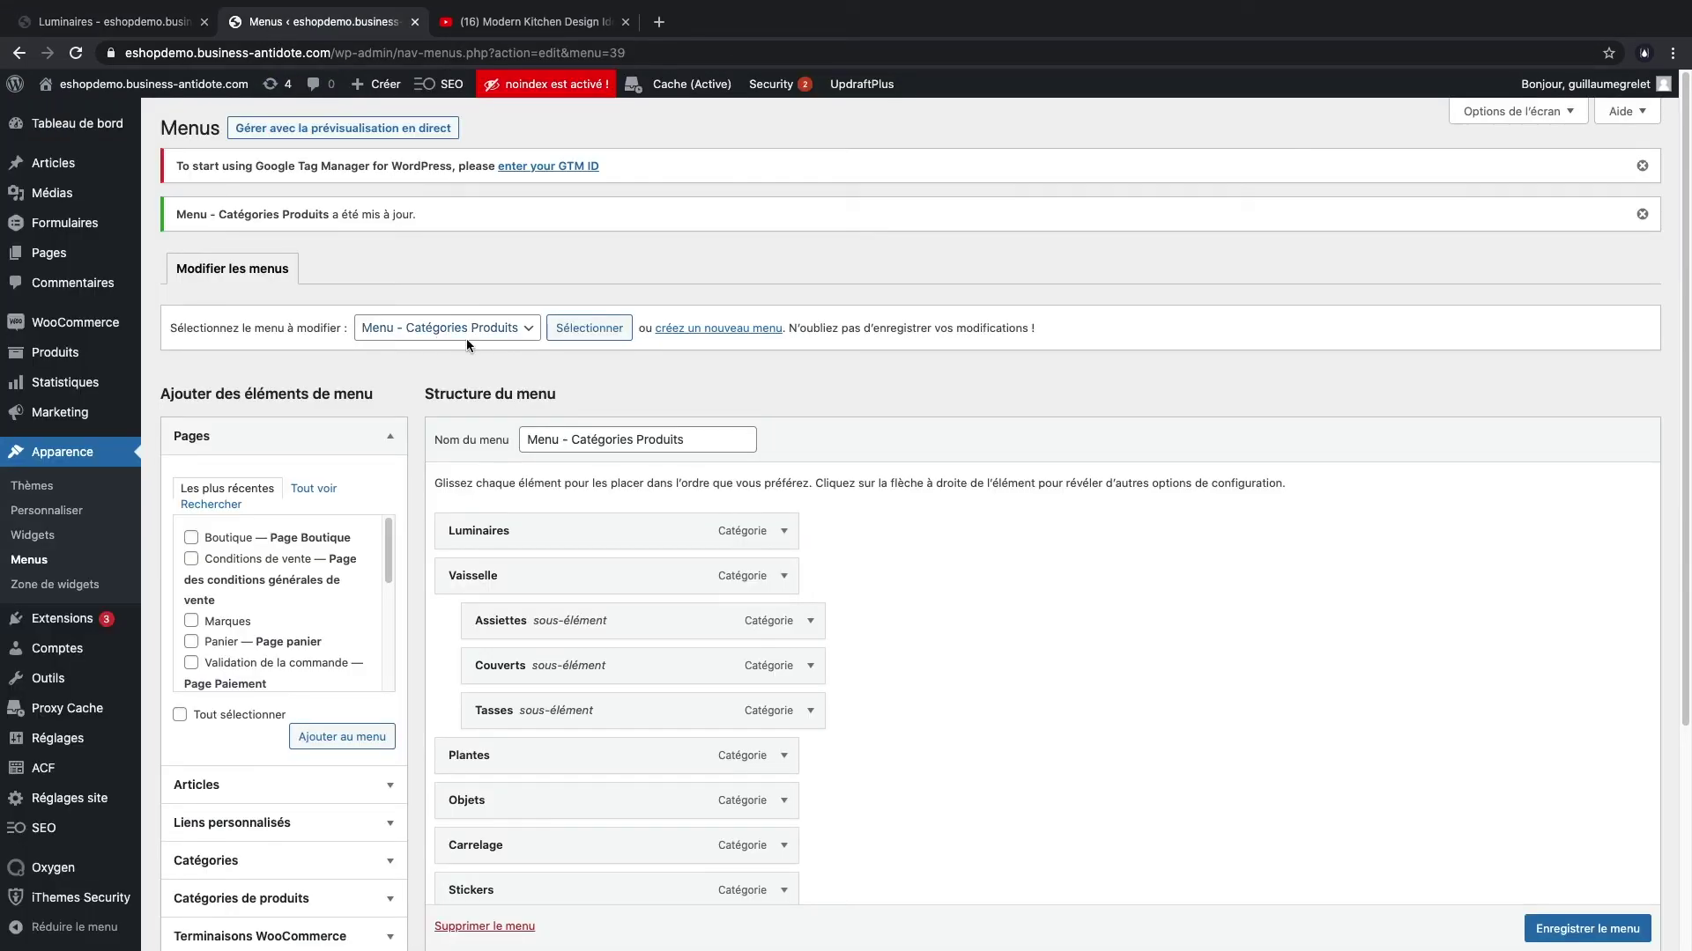
# - Open the Luminaires product category for editing
pyautogui.moveTo(95, 327)
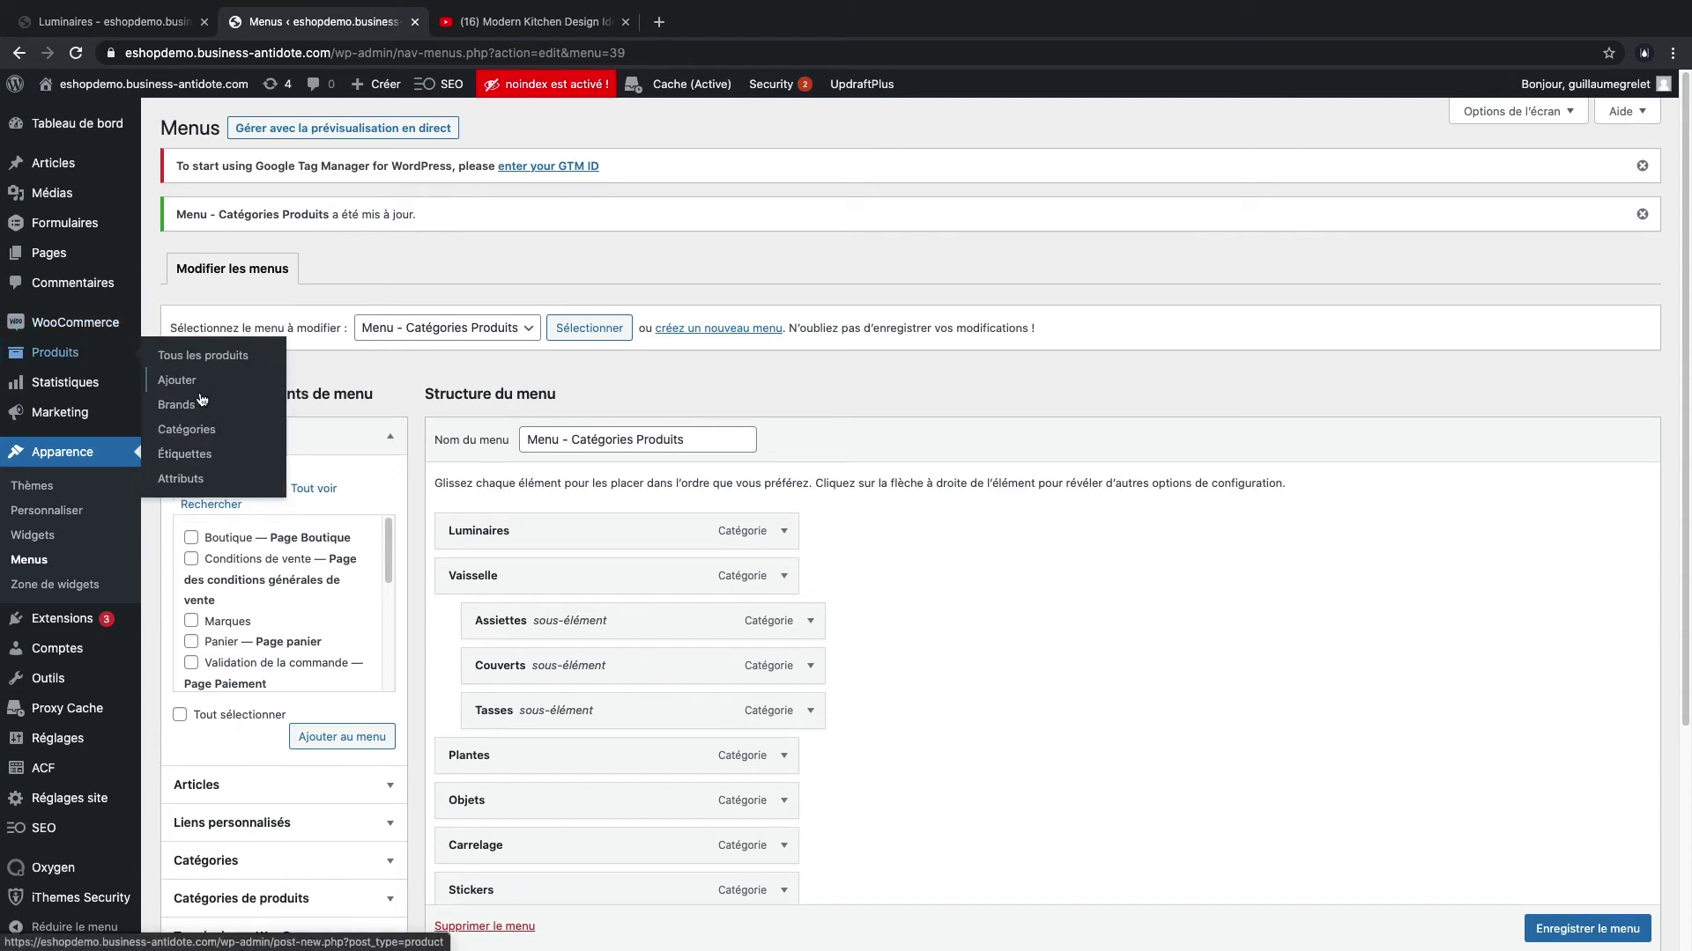
pyautogui.click(191, 430)
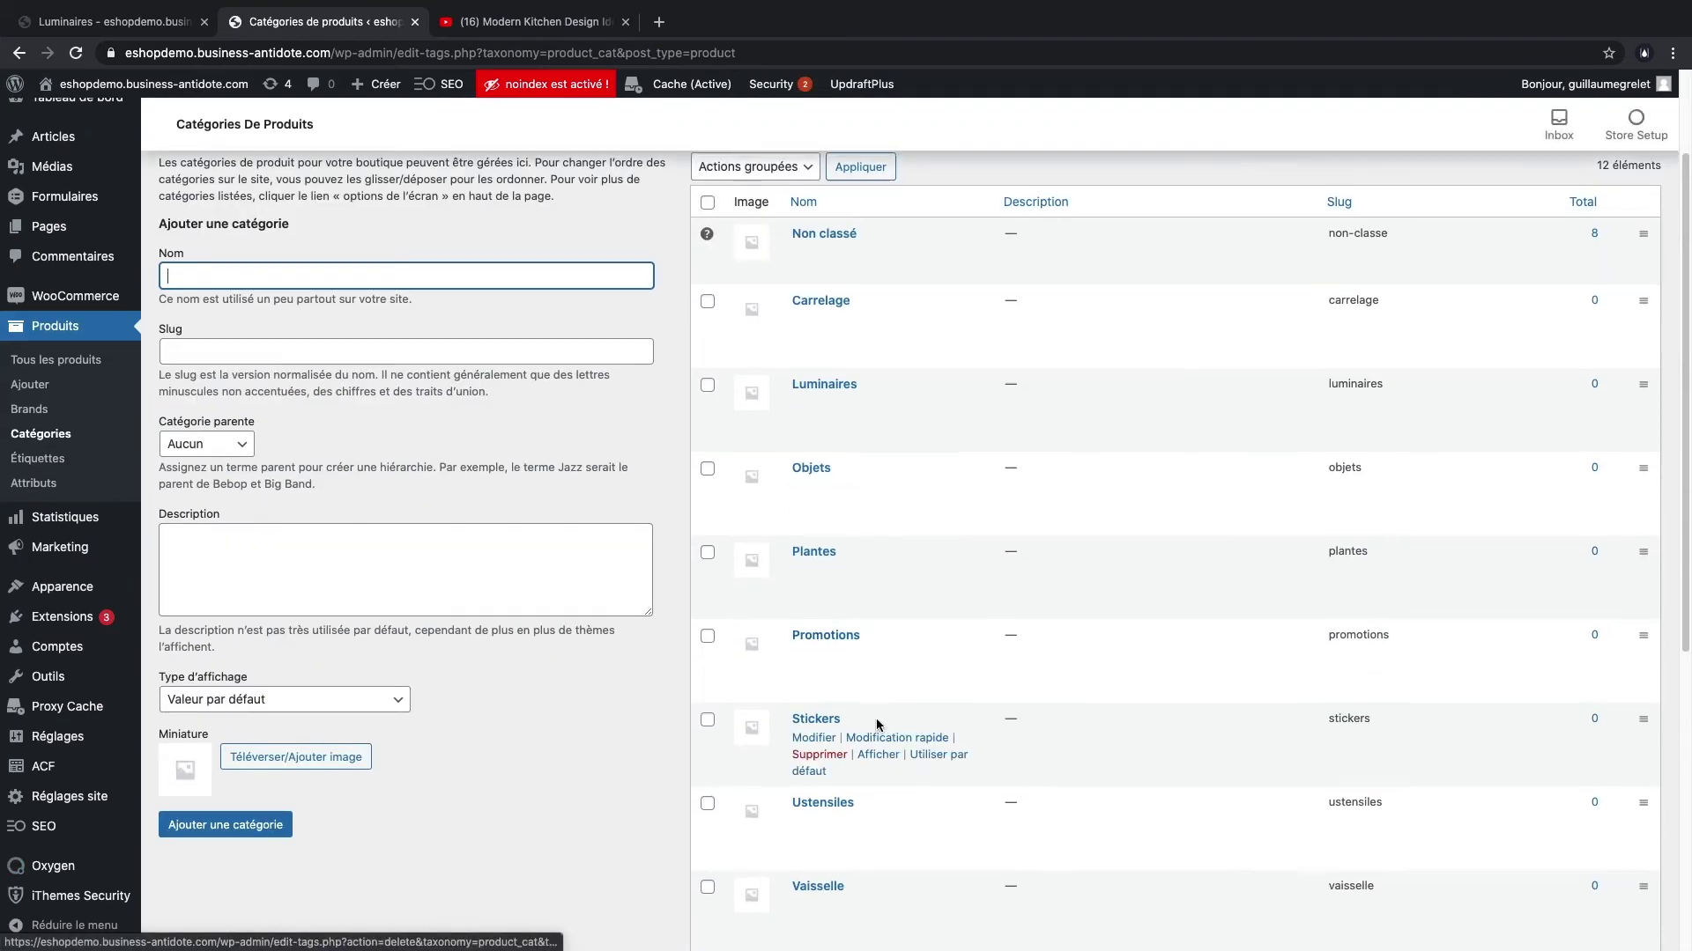
pyautogui.scroll(-5, 883, 736)
pyautogui.scroll(6, 884, 737)
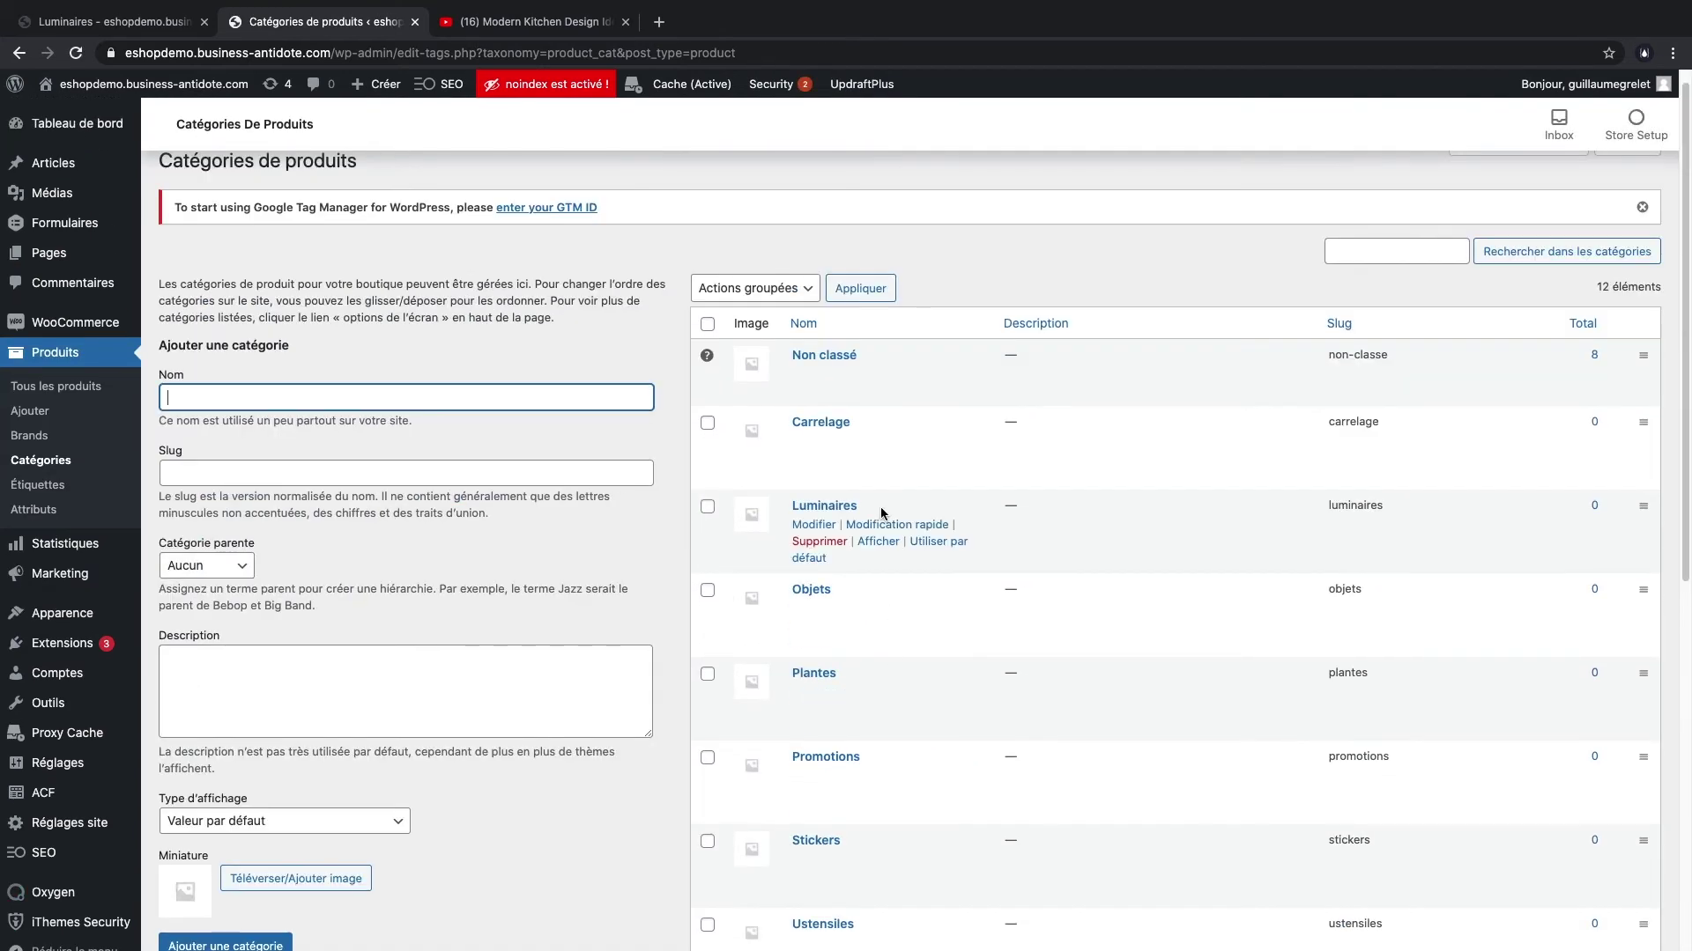
pyautogui.click(815, 525)
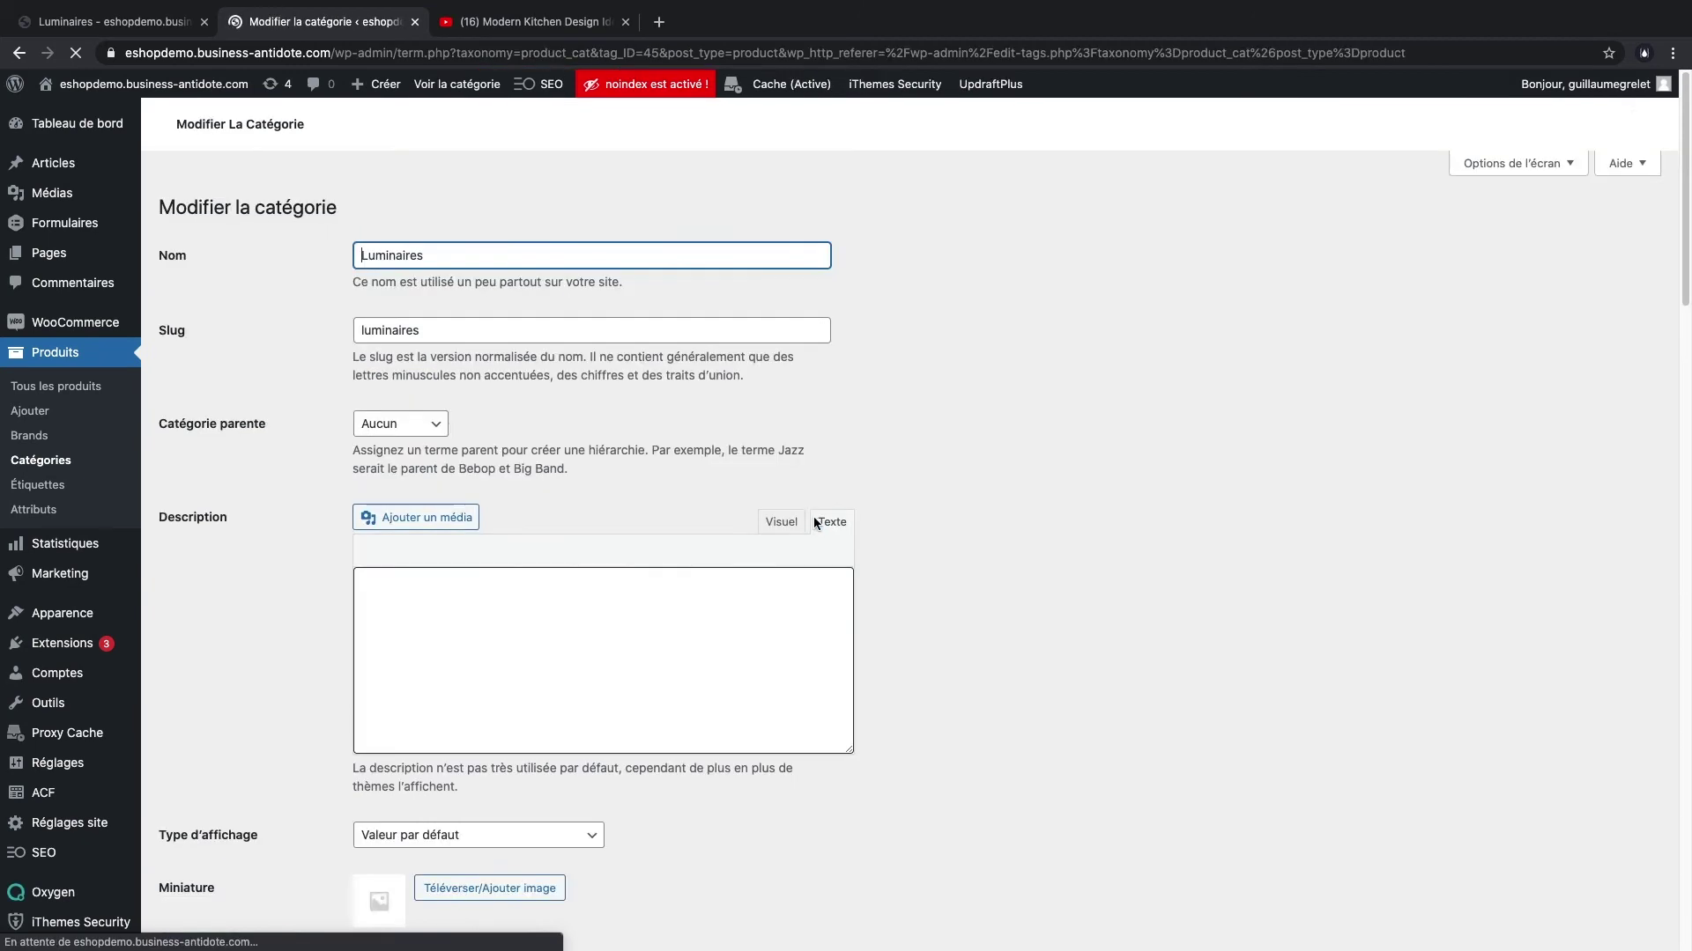
# - Write the description 'Retrouvez ici l'ensemble de nos luminaires de décoration de cuisine'
pyautogui.click(503, 665)
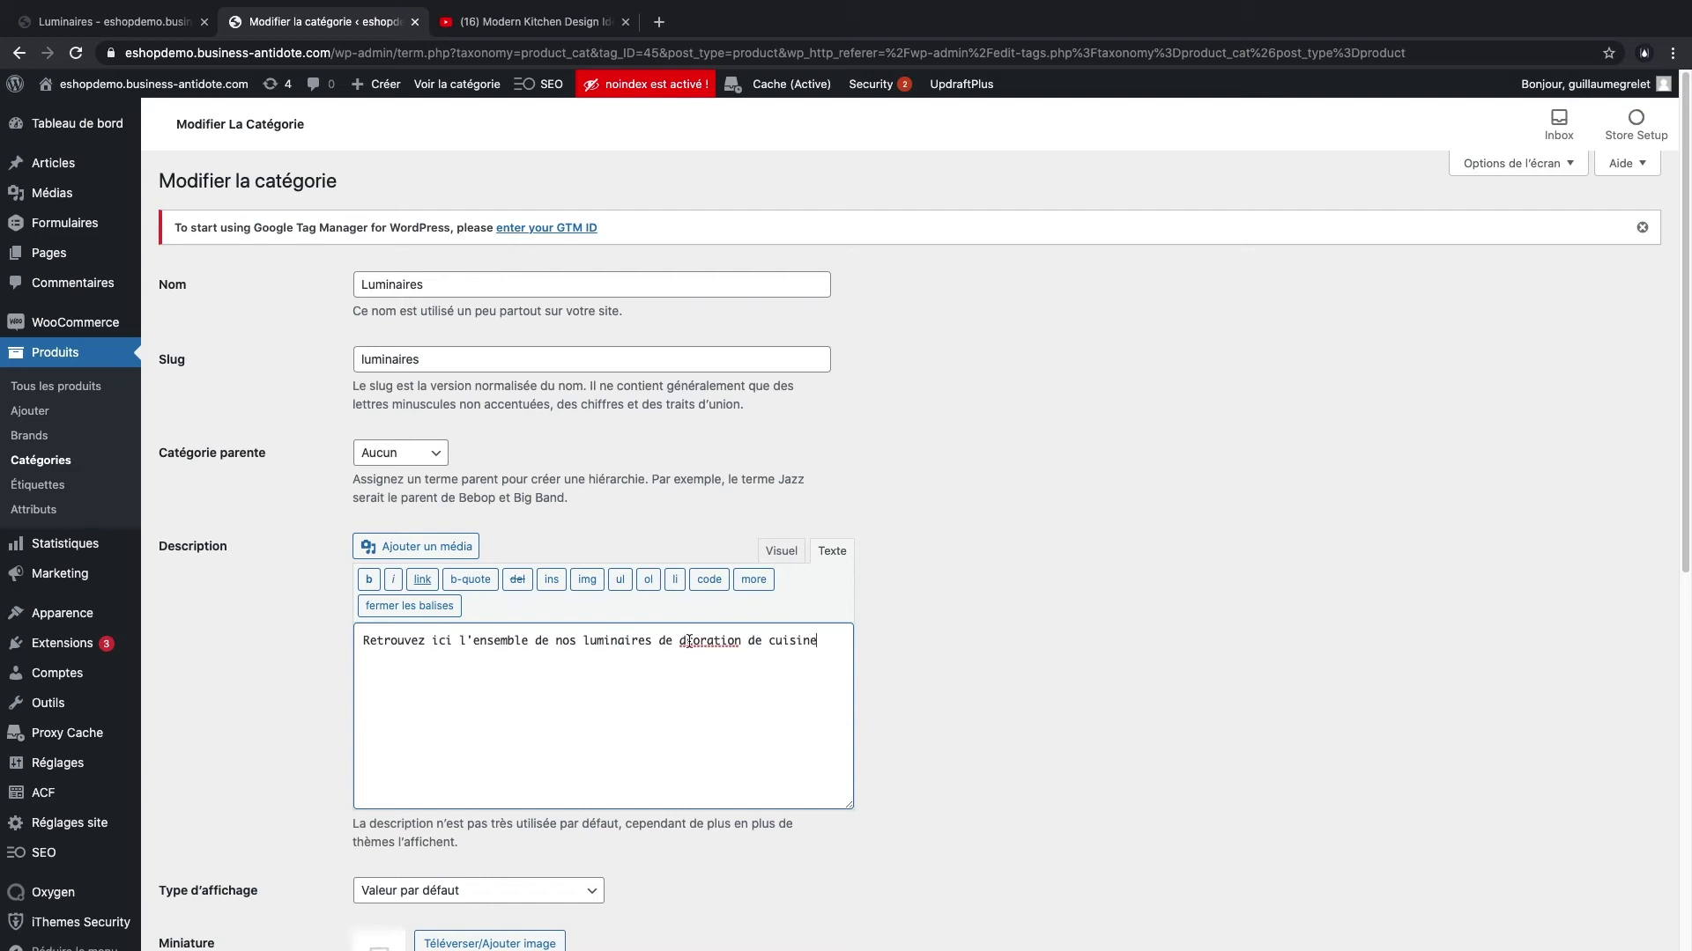
pyautogui.click(689, 641)
pyautogui.write('c')
pyautogui.scroll(-8, 996, 695)
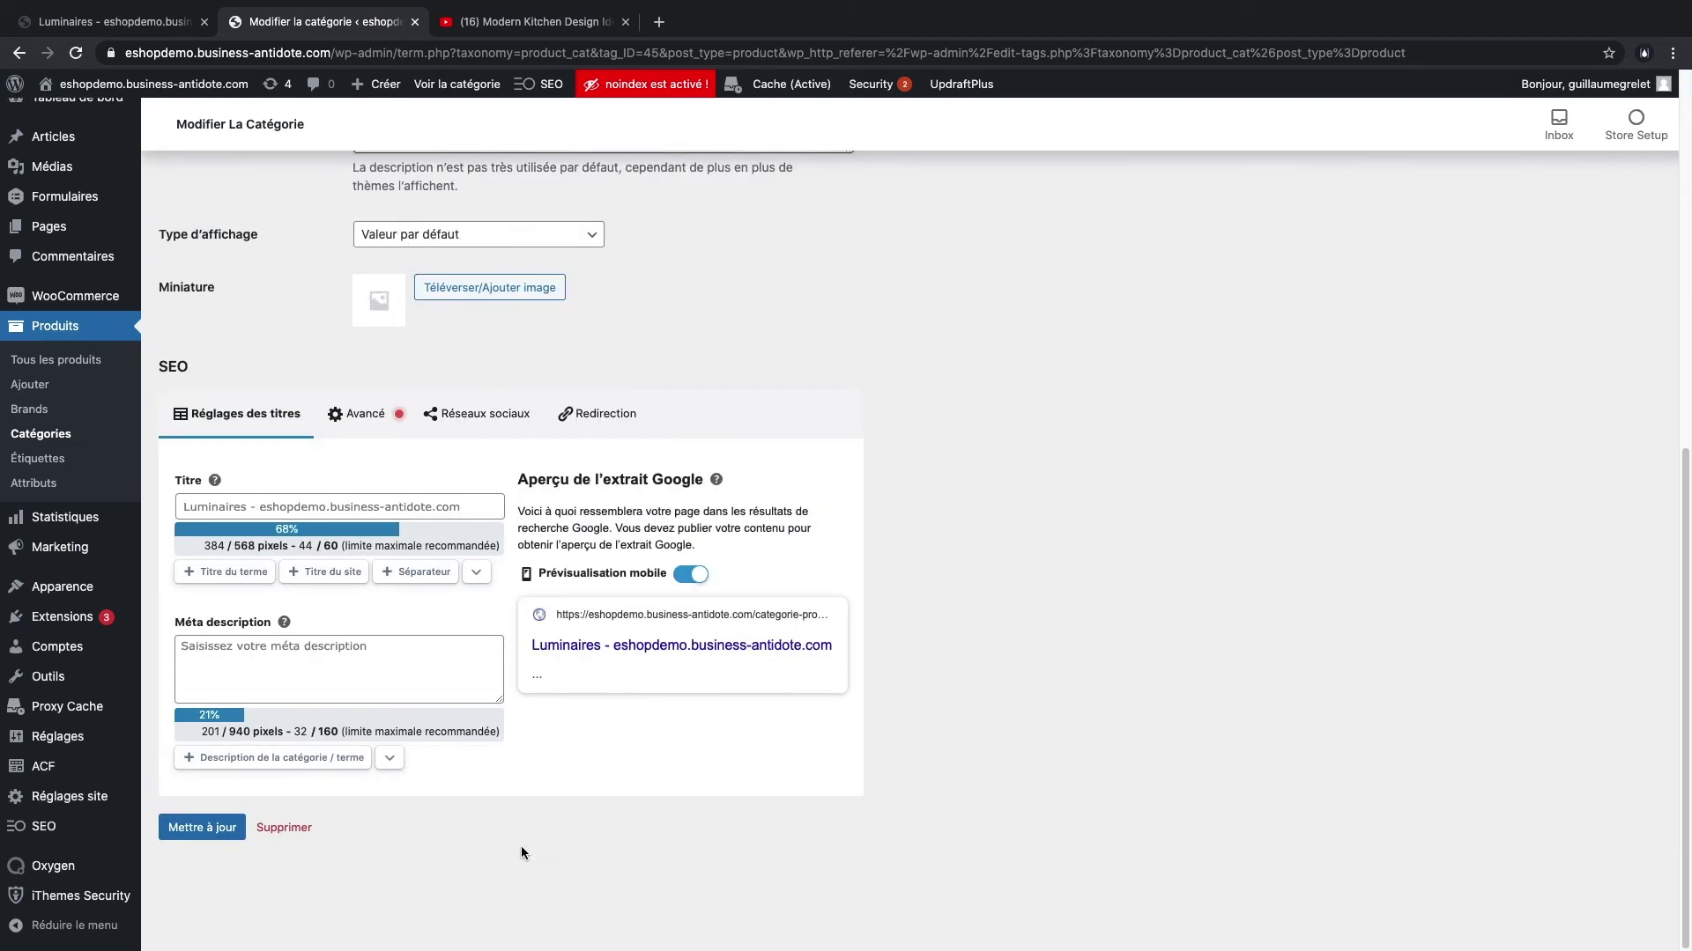
# - Set the SEO title to 'Luminaires - Décoration de cuisine - Barn JAcob'
pyautogui.click(273, 507)
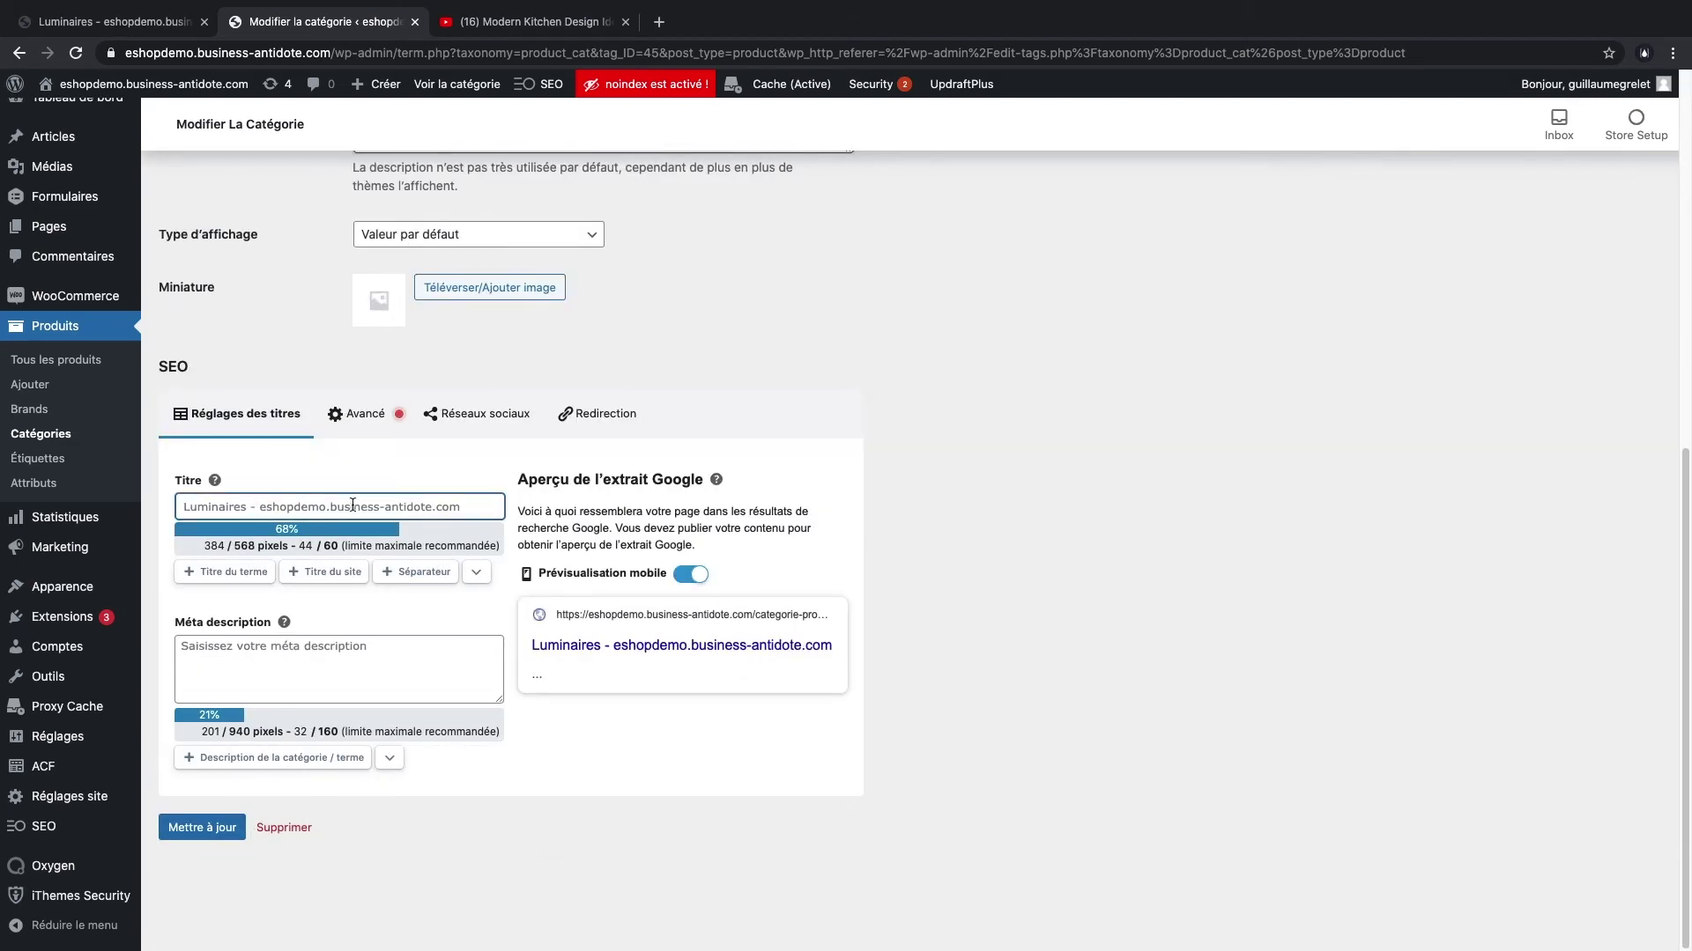
pyautogui.scroll(8, 491, 491)
pyautogui.click(441, 279)
pyautogui.doubleClick(406, 280)
pyautogui.hotkey('ctrl', 'c')
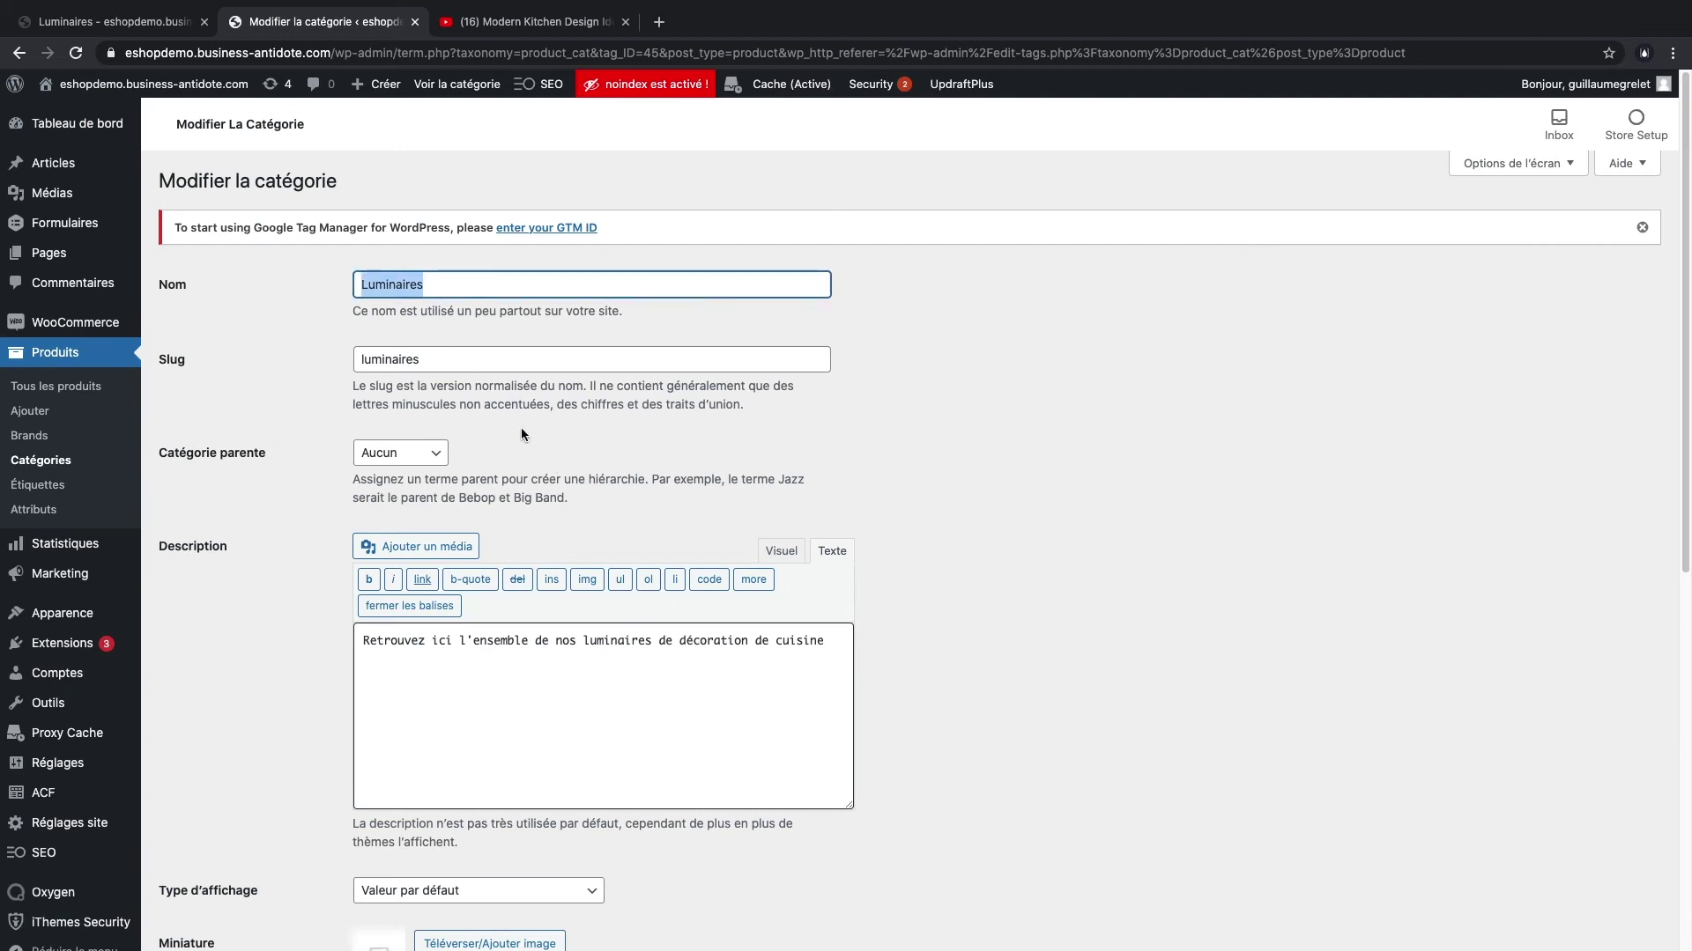
pyautogui.scroll(-8, 521, 427)
pyautogui.click(263, 506)
pyautogui.hotkey('ctrl', 'v')
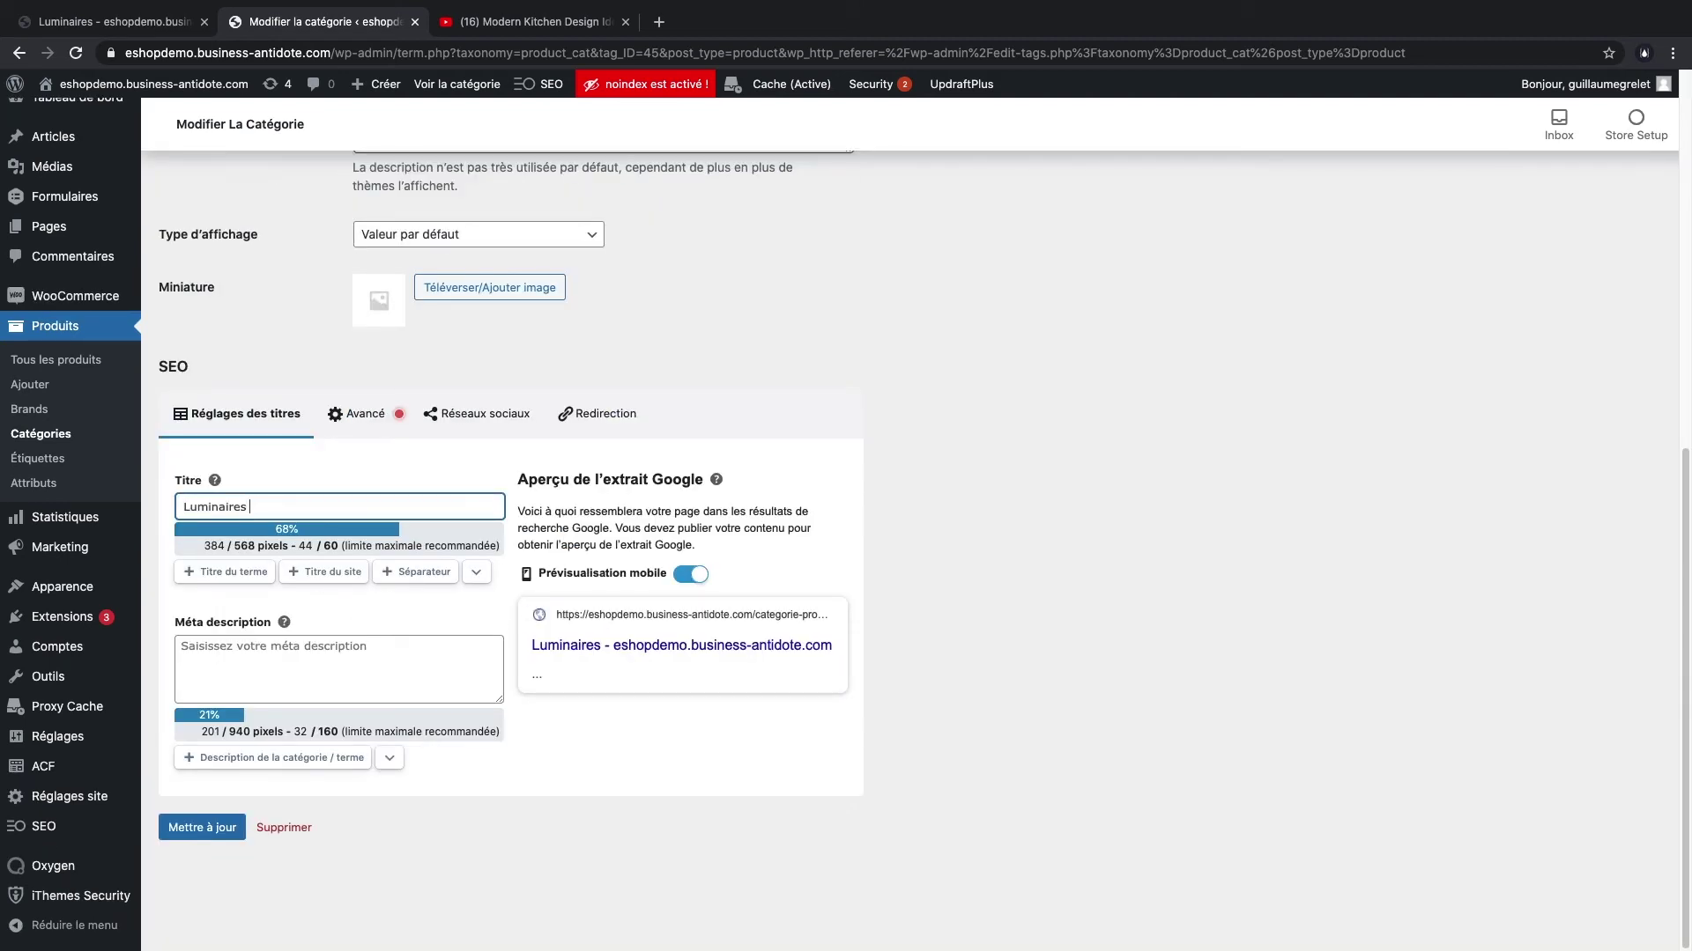
pyautogui.write('- Décoration')
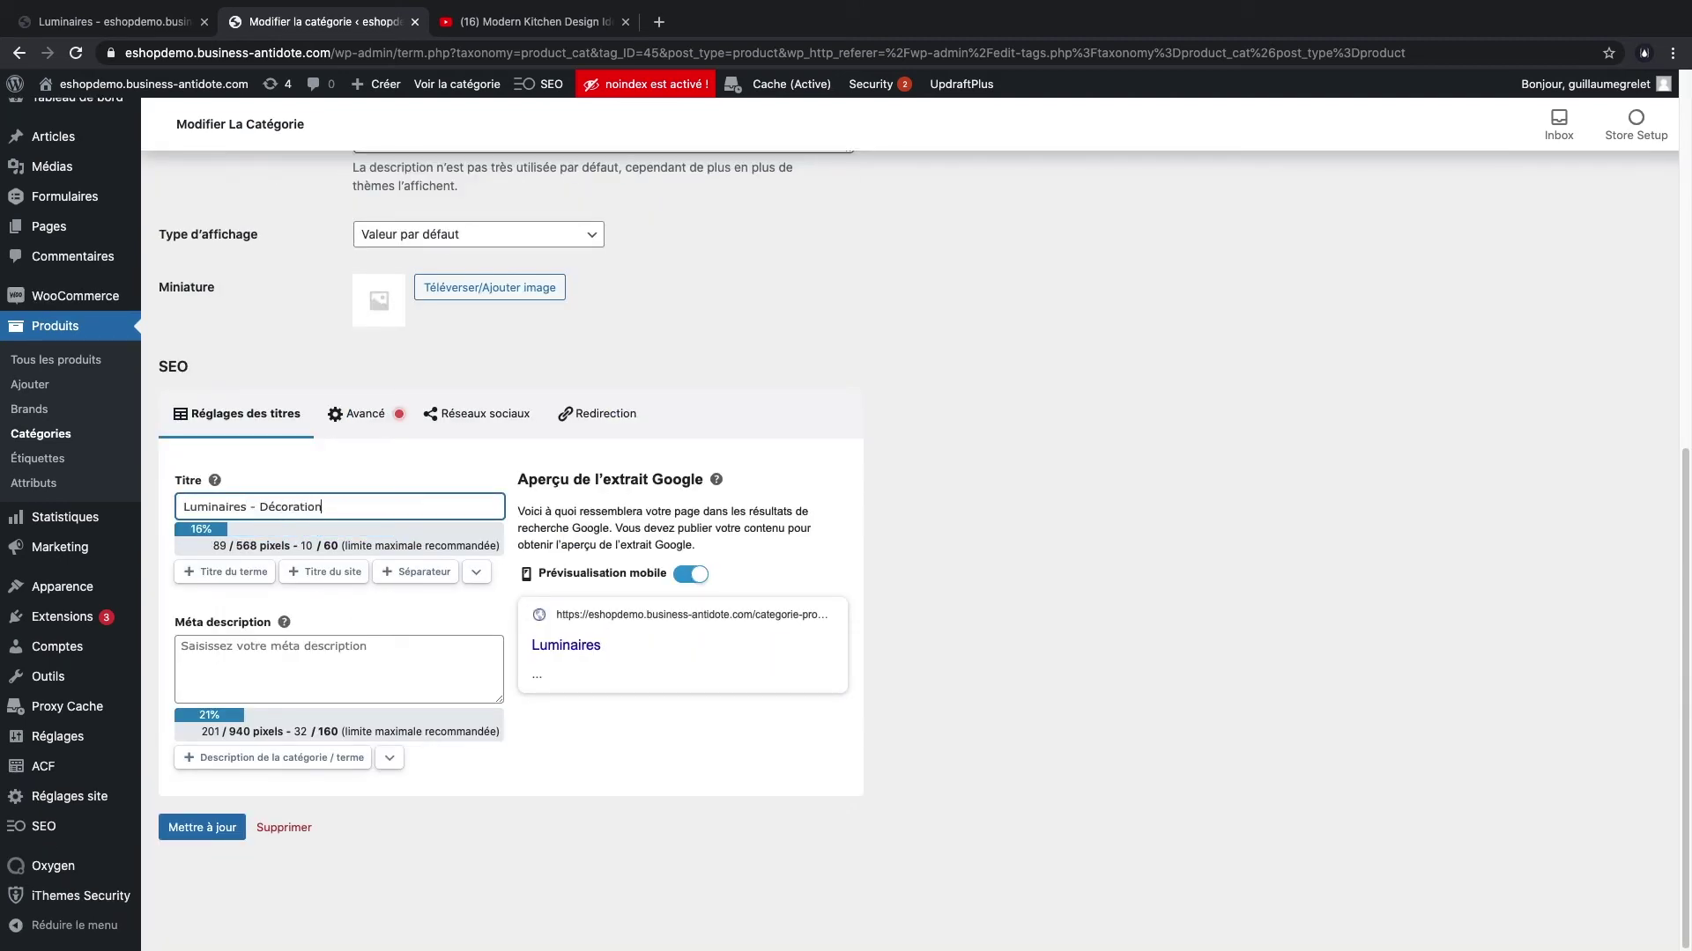
pyautogui.write(' de cuisine')
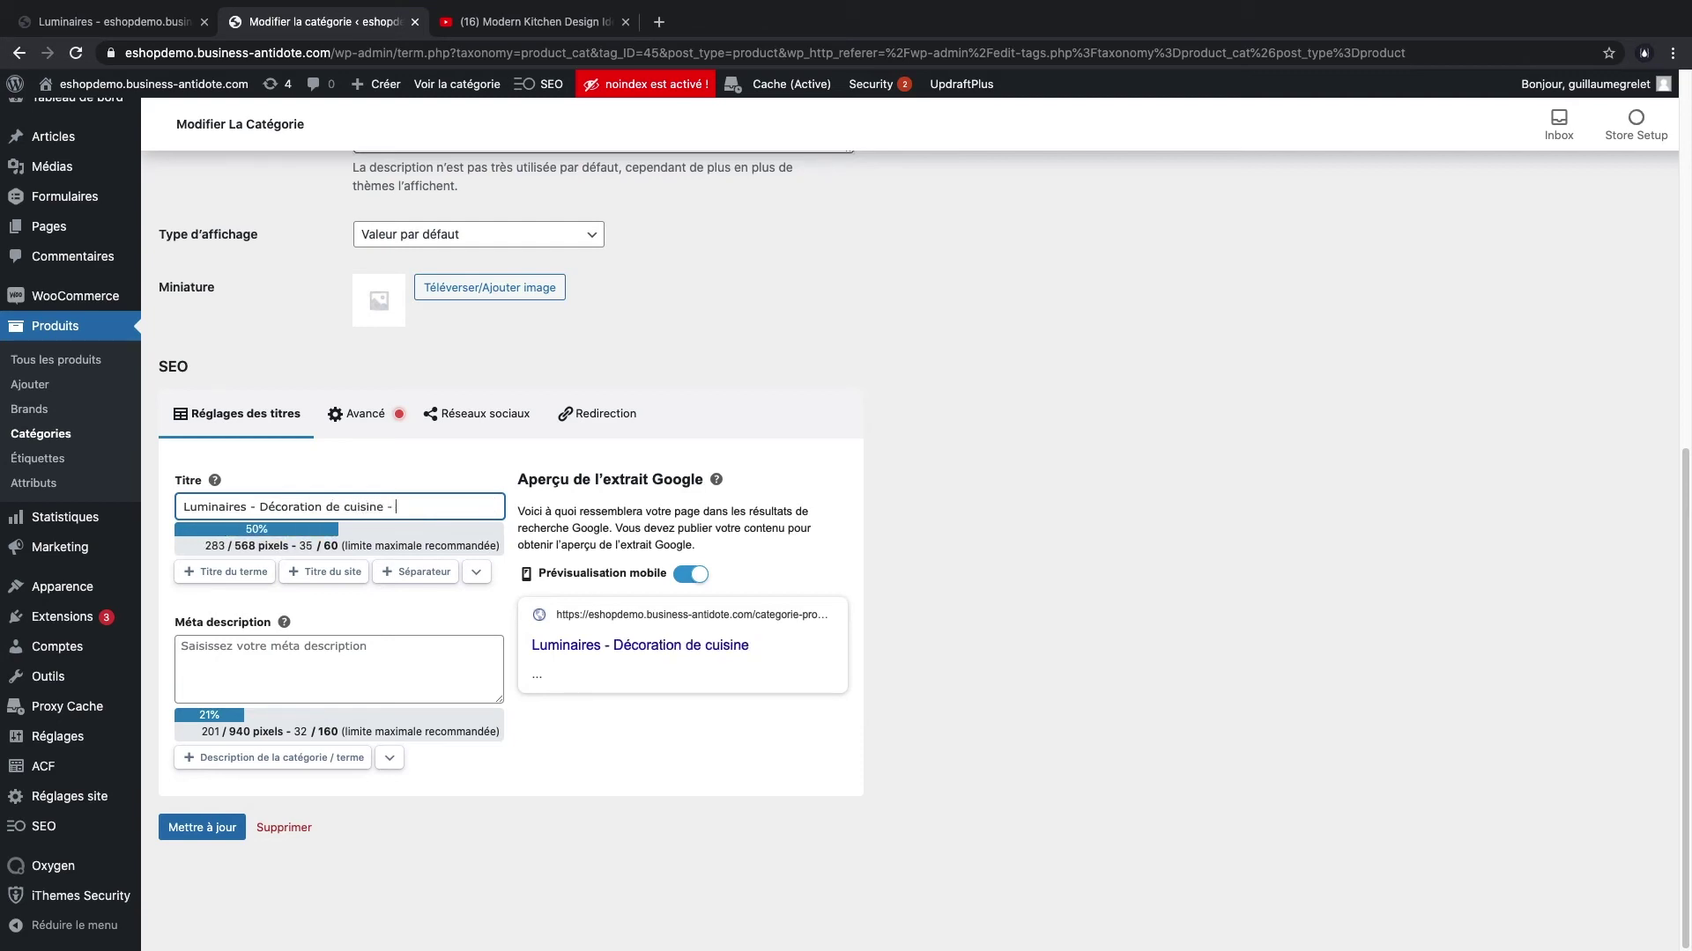
pyautogui.write(' - Barn JAcob')
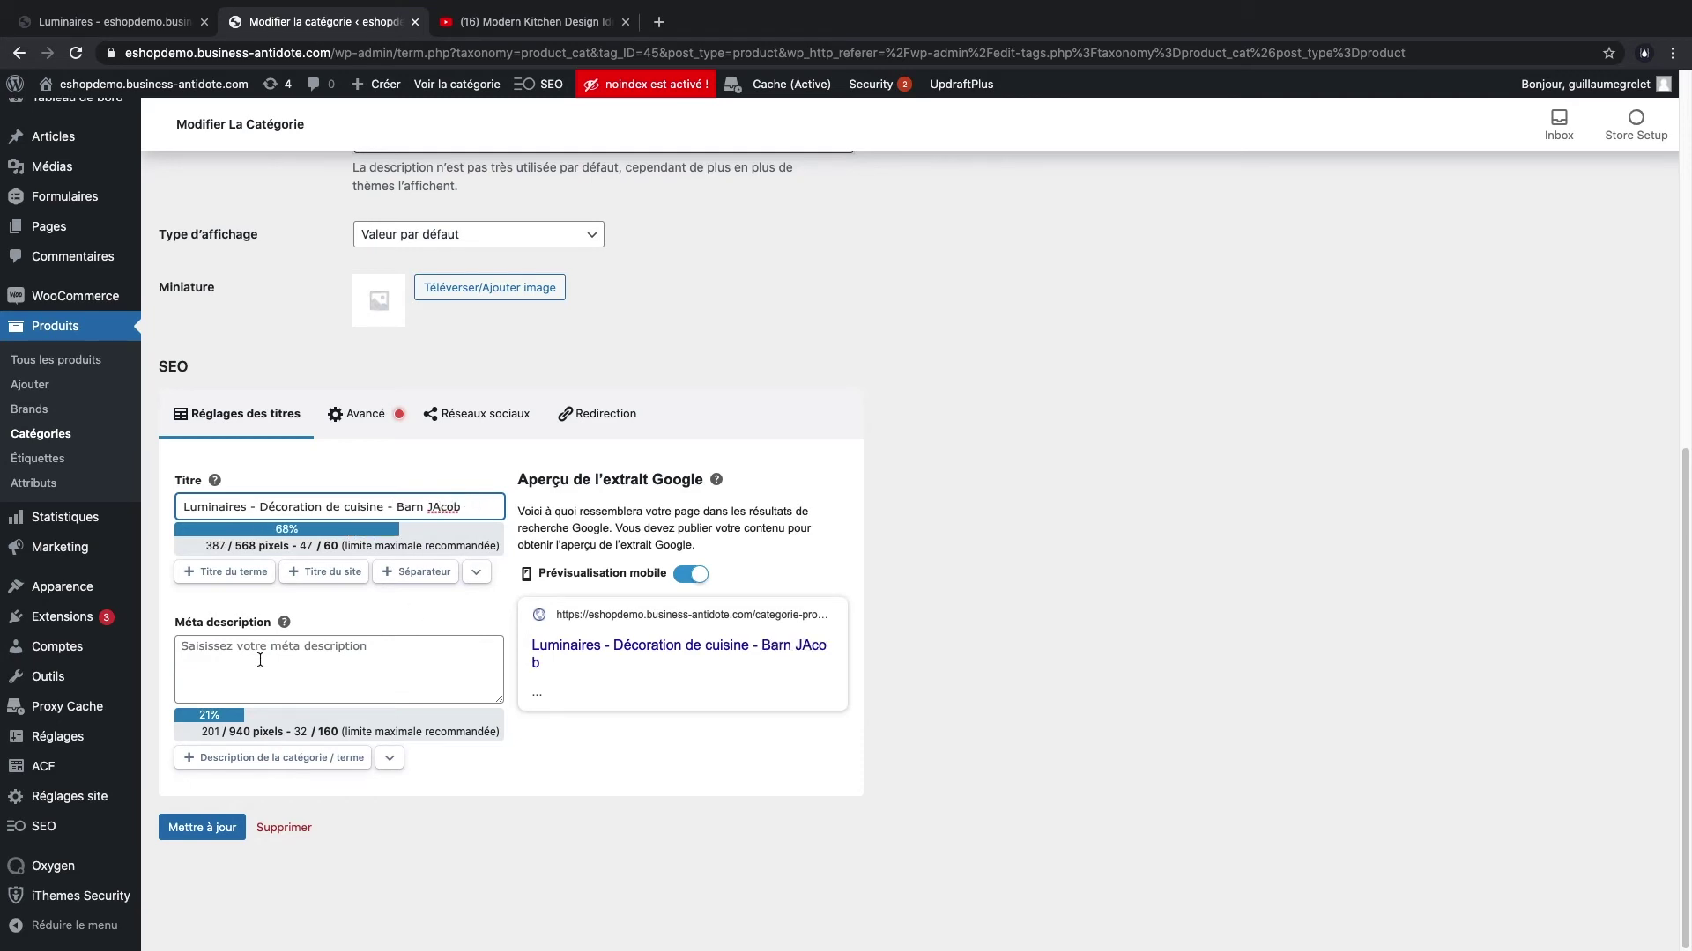
# - Reuse the category description plus 'Barn' as the meta description and update the category
pyautogui.scroll(8, 651, 535)
pyautogui.tripleClick(492, 655)
pyautogui.press('super+c')
pyautogui.click(1006, 638)
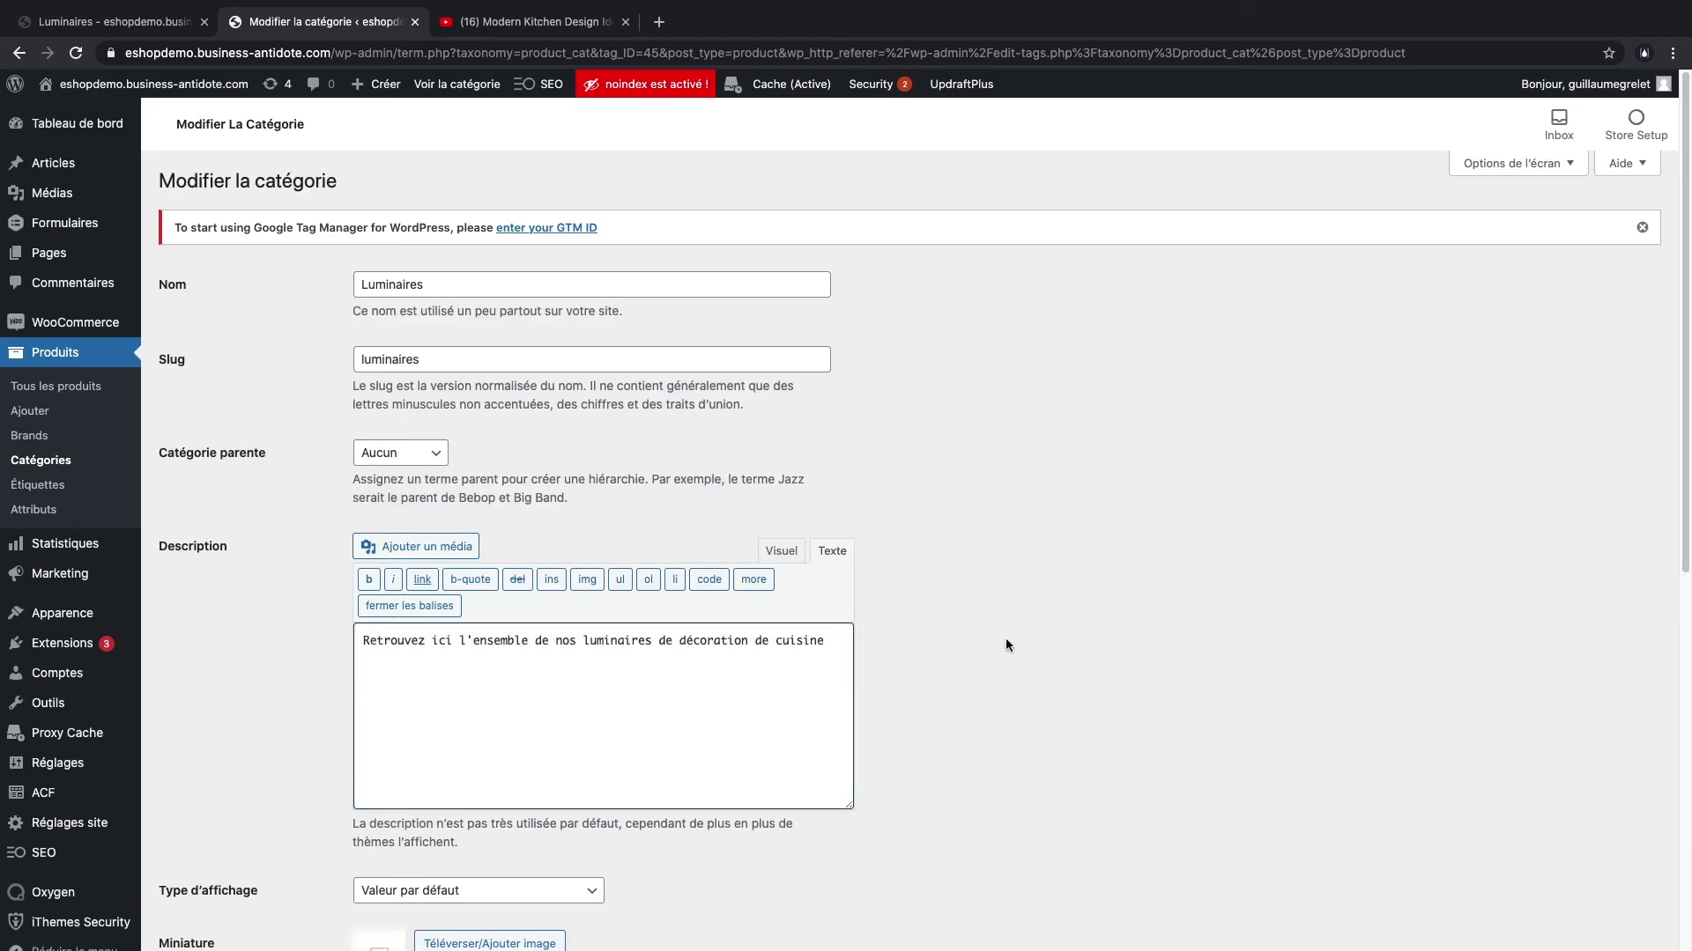
pyautogui.scroll(-8, 1006, 637)
pyautogui.click(285, 685)
pyautogui.press('super+v')
pyautogui.write('Barn')
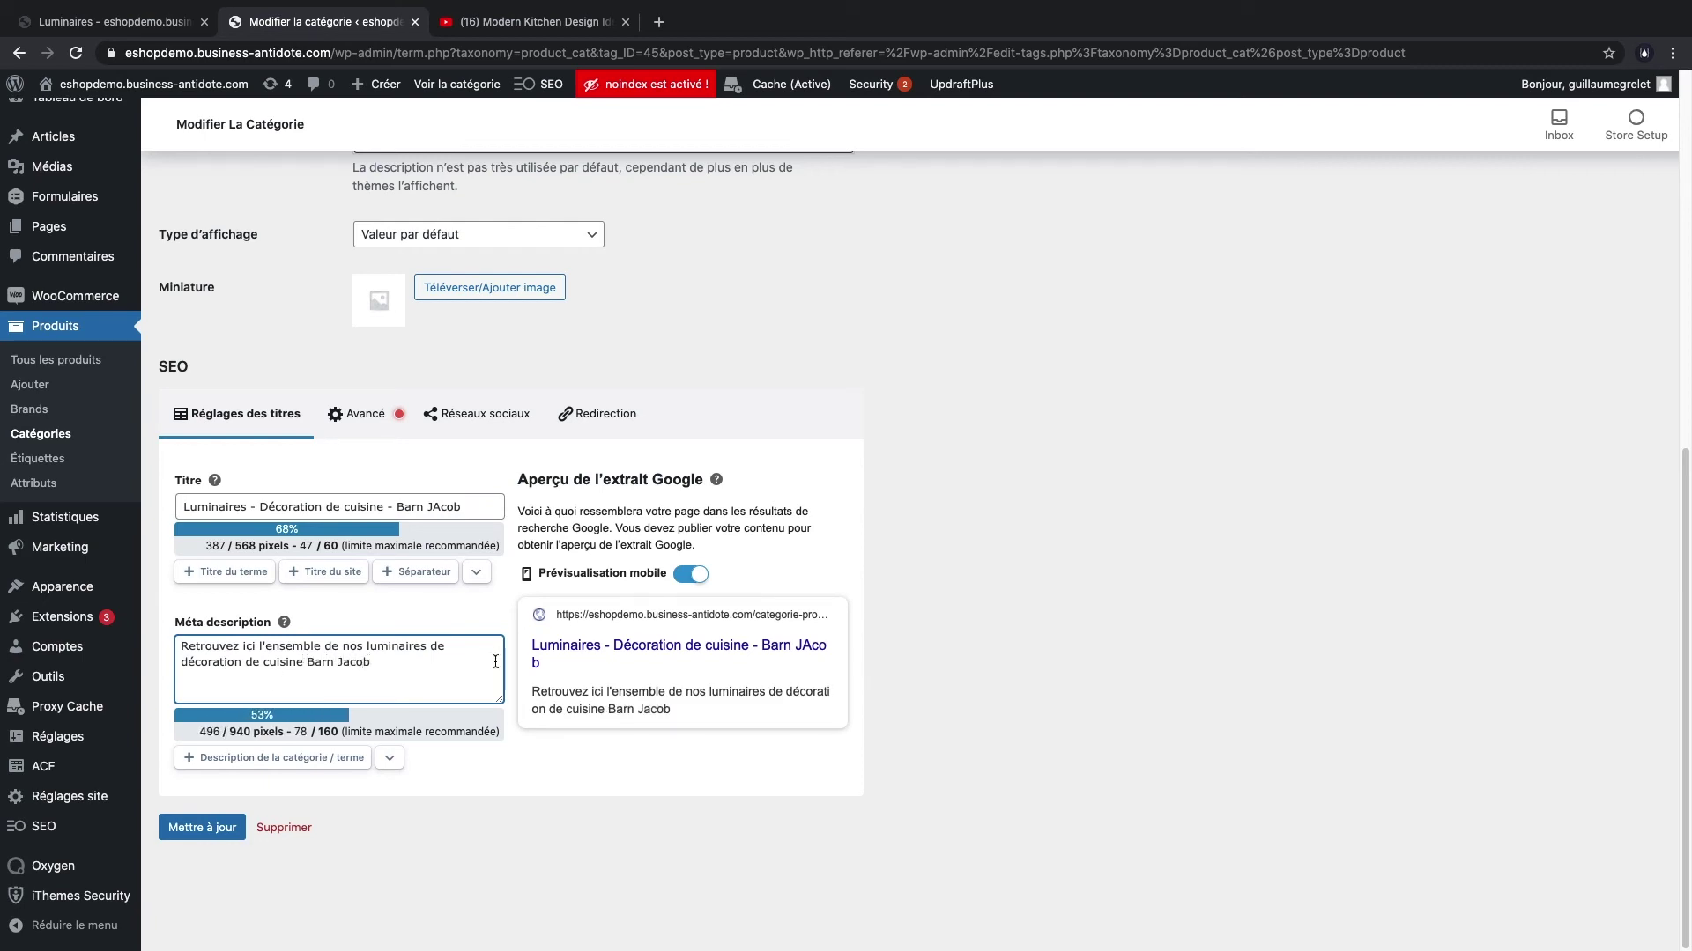
pyautogui.click(1083, 725)
pyautogui.click(202, 827)
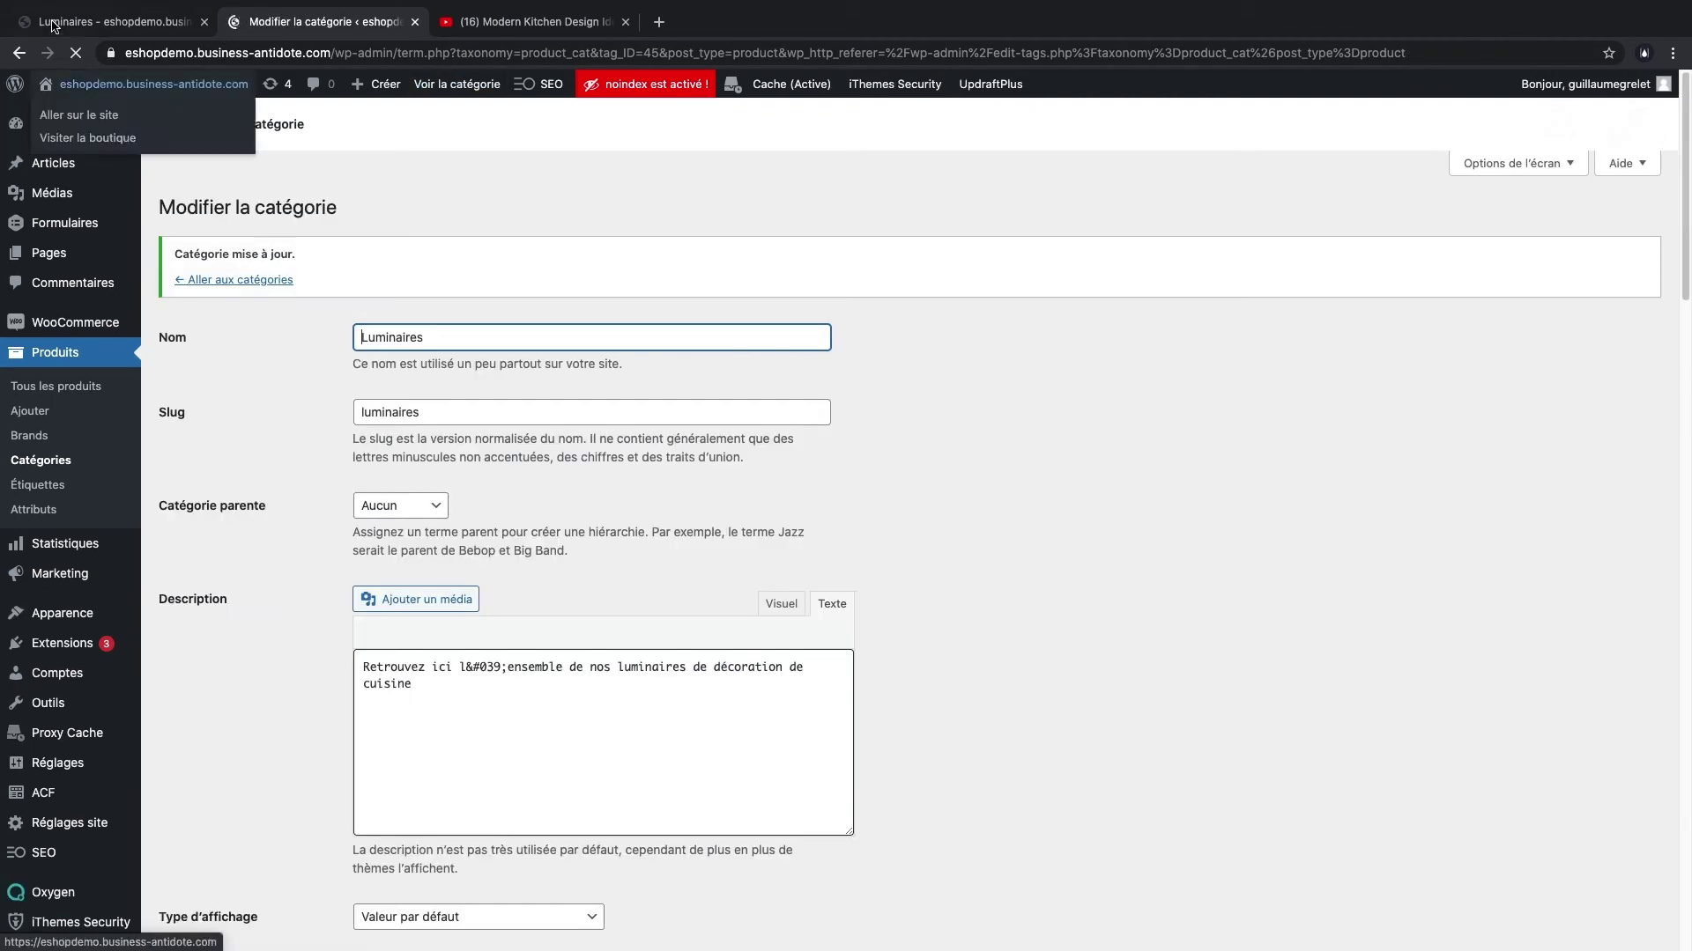
# - Reload the Luminaires storefront page to see the new description, then list all products
pyautogui.click(115, 21)
pyautogui.press('super+r')
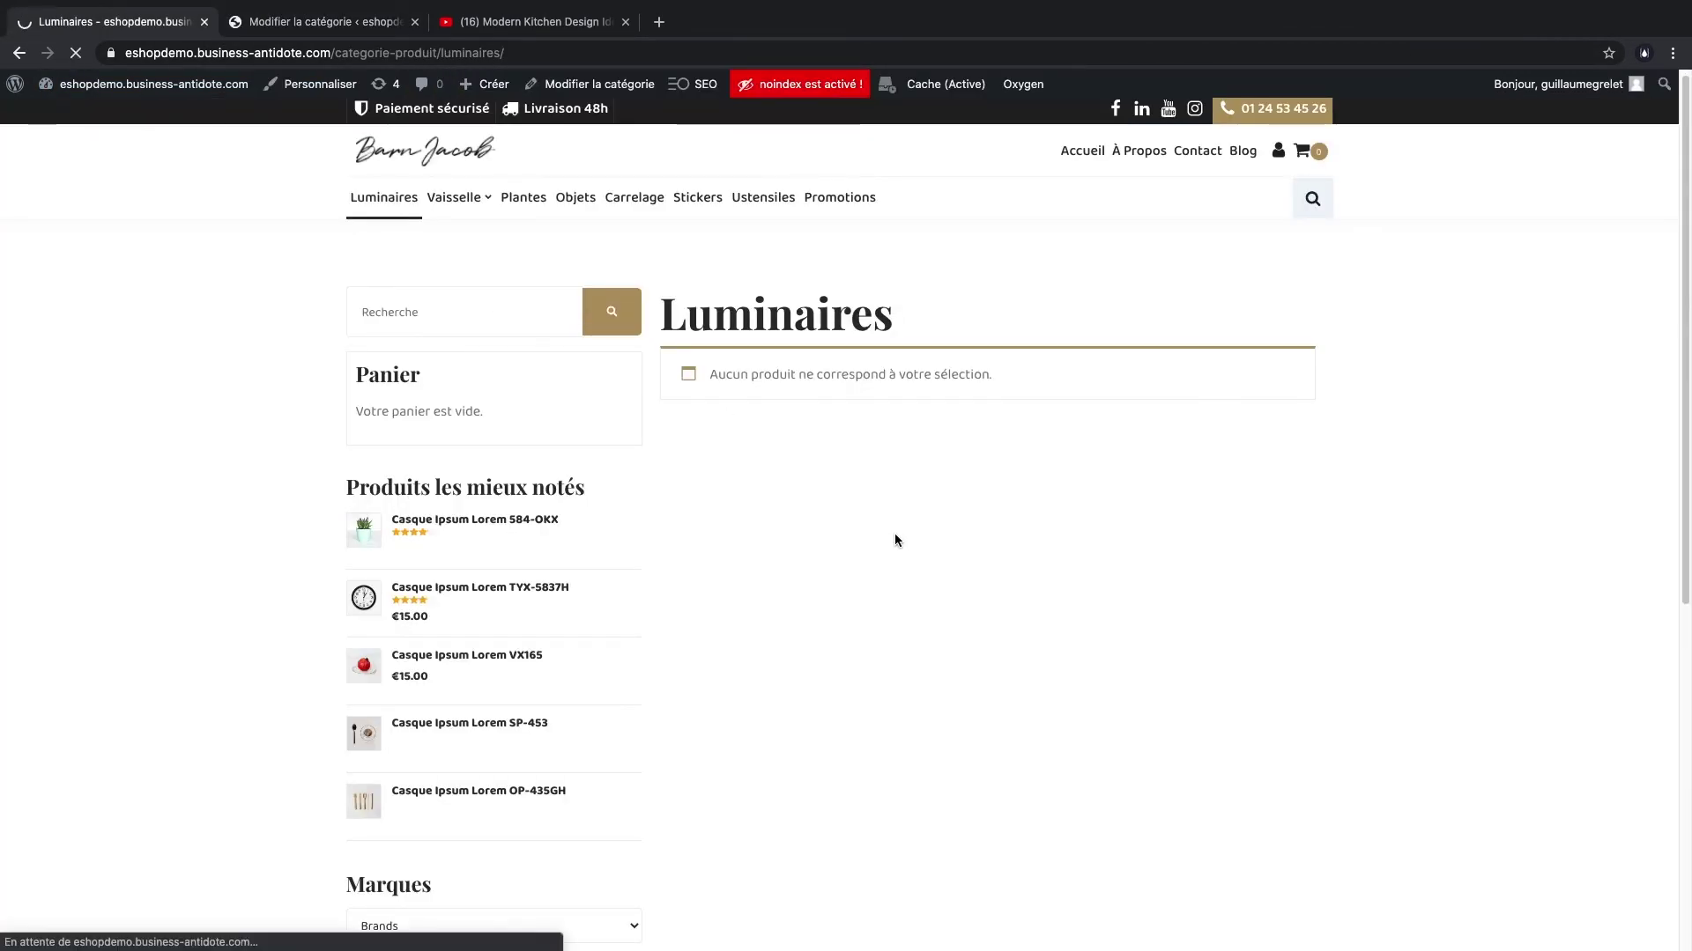
pyautogui.moveTo(667, 364); pyautogui.dragTo(1126, 394)
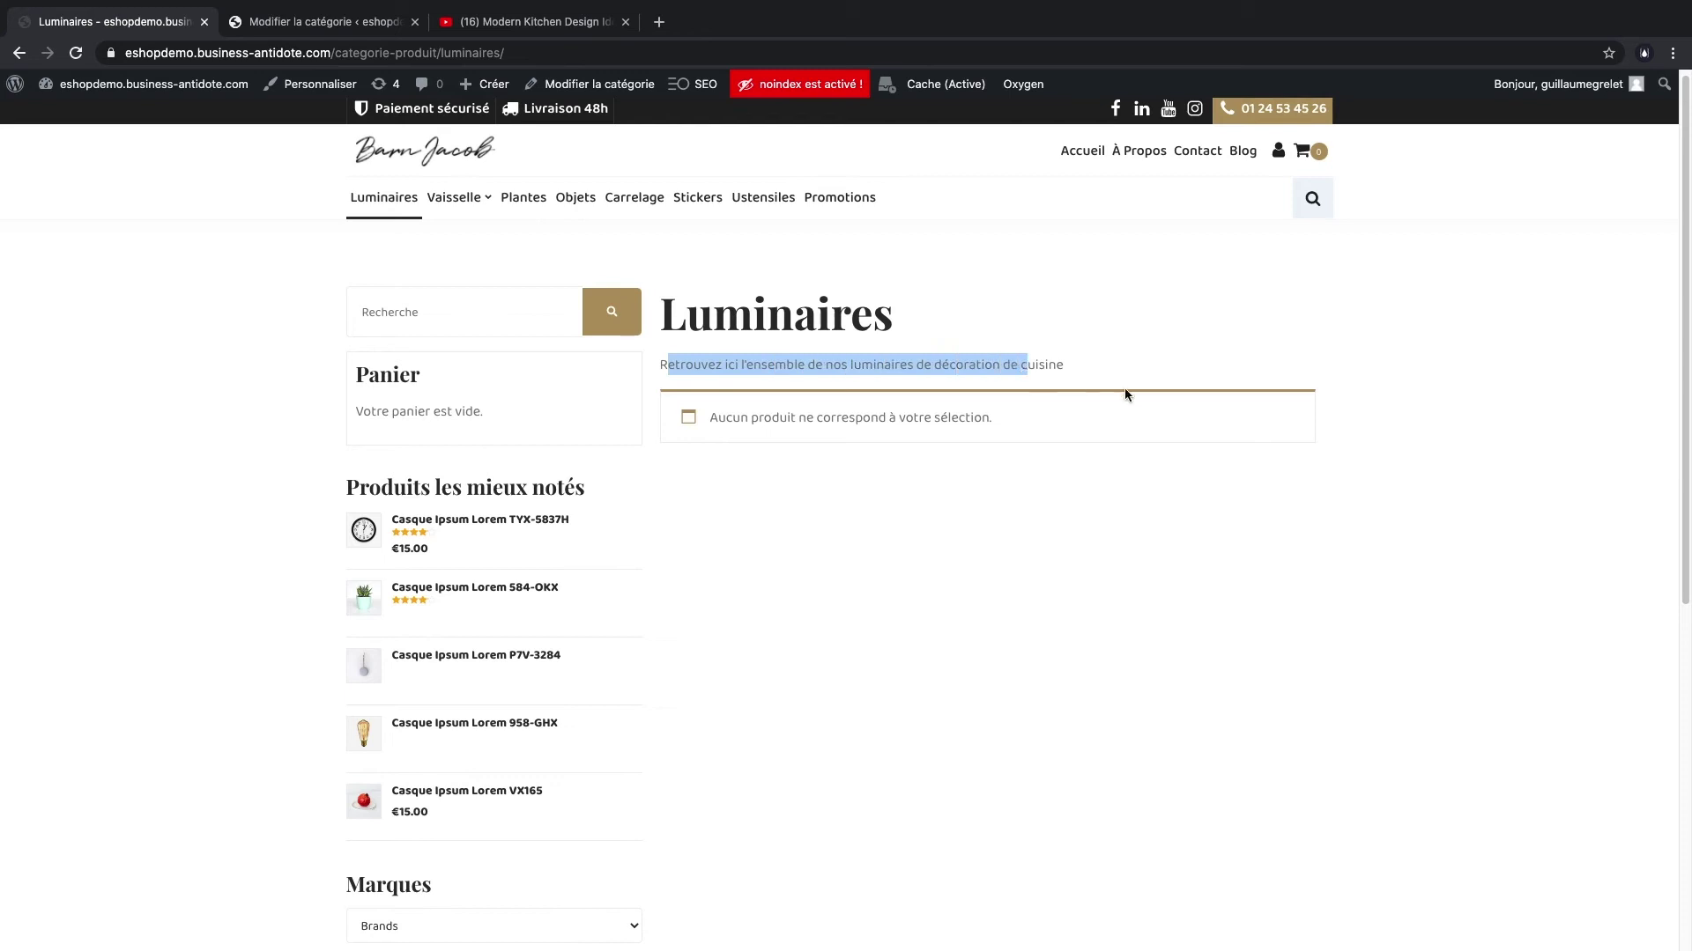
pyautogui.hotkey('ctrl', 'Tab')
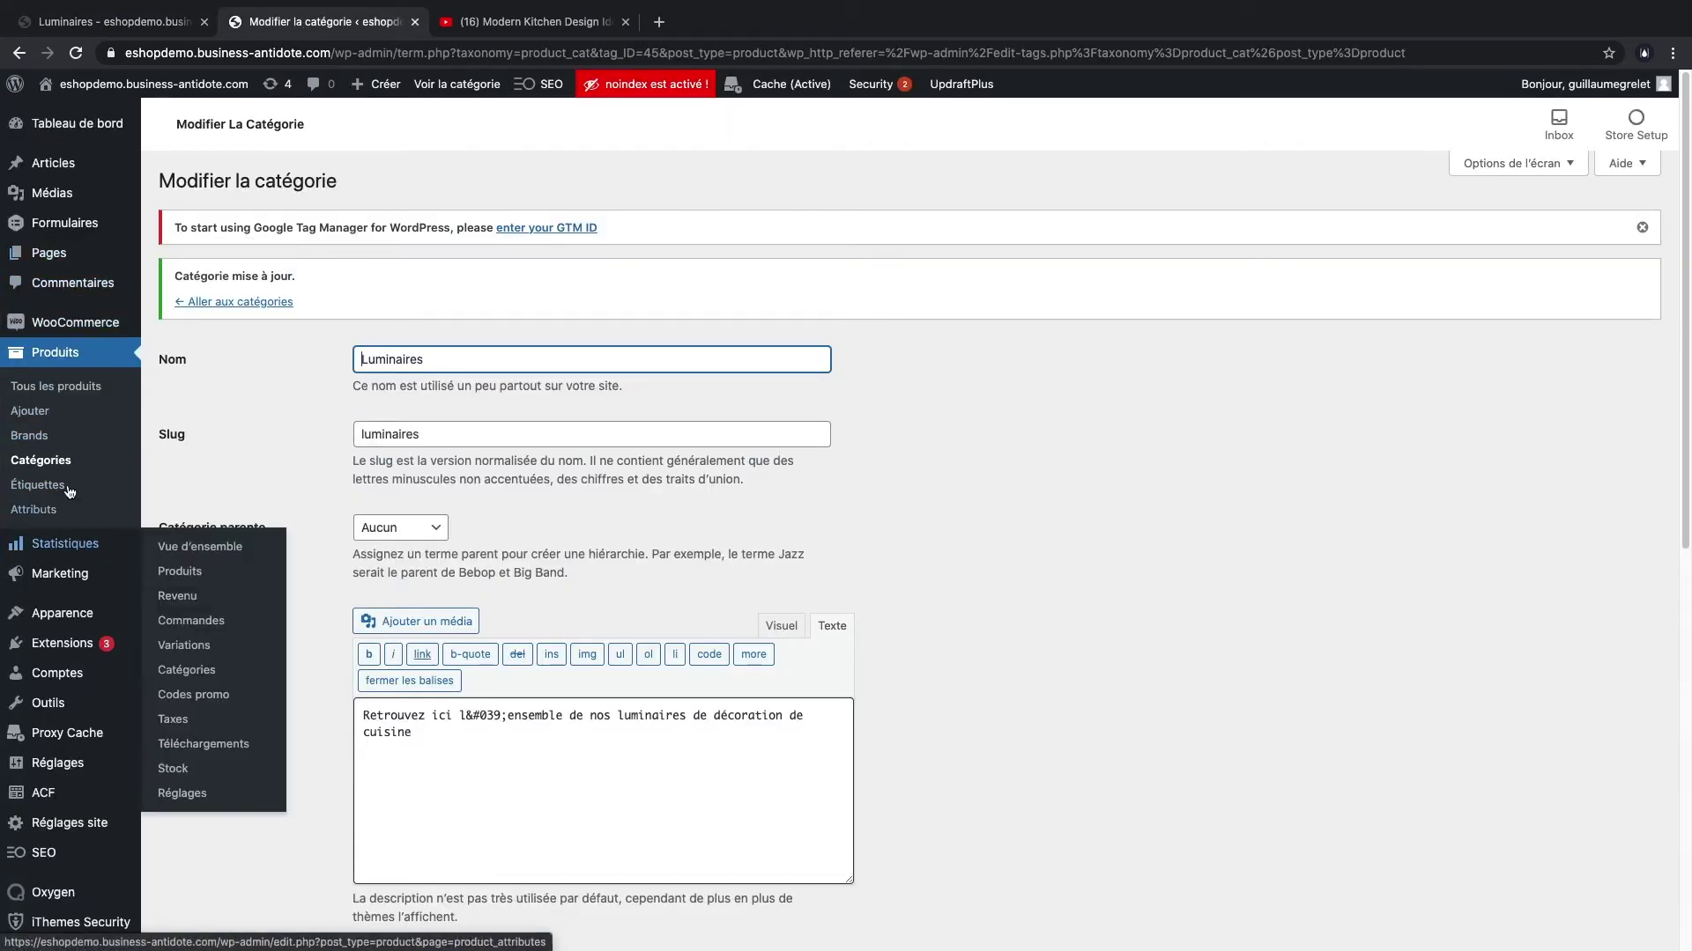
pyautogui.click(59, 357)
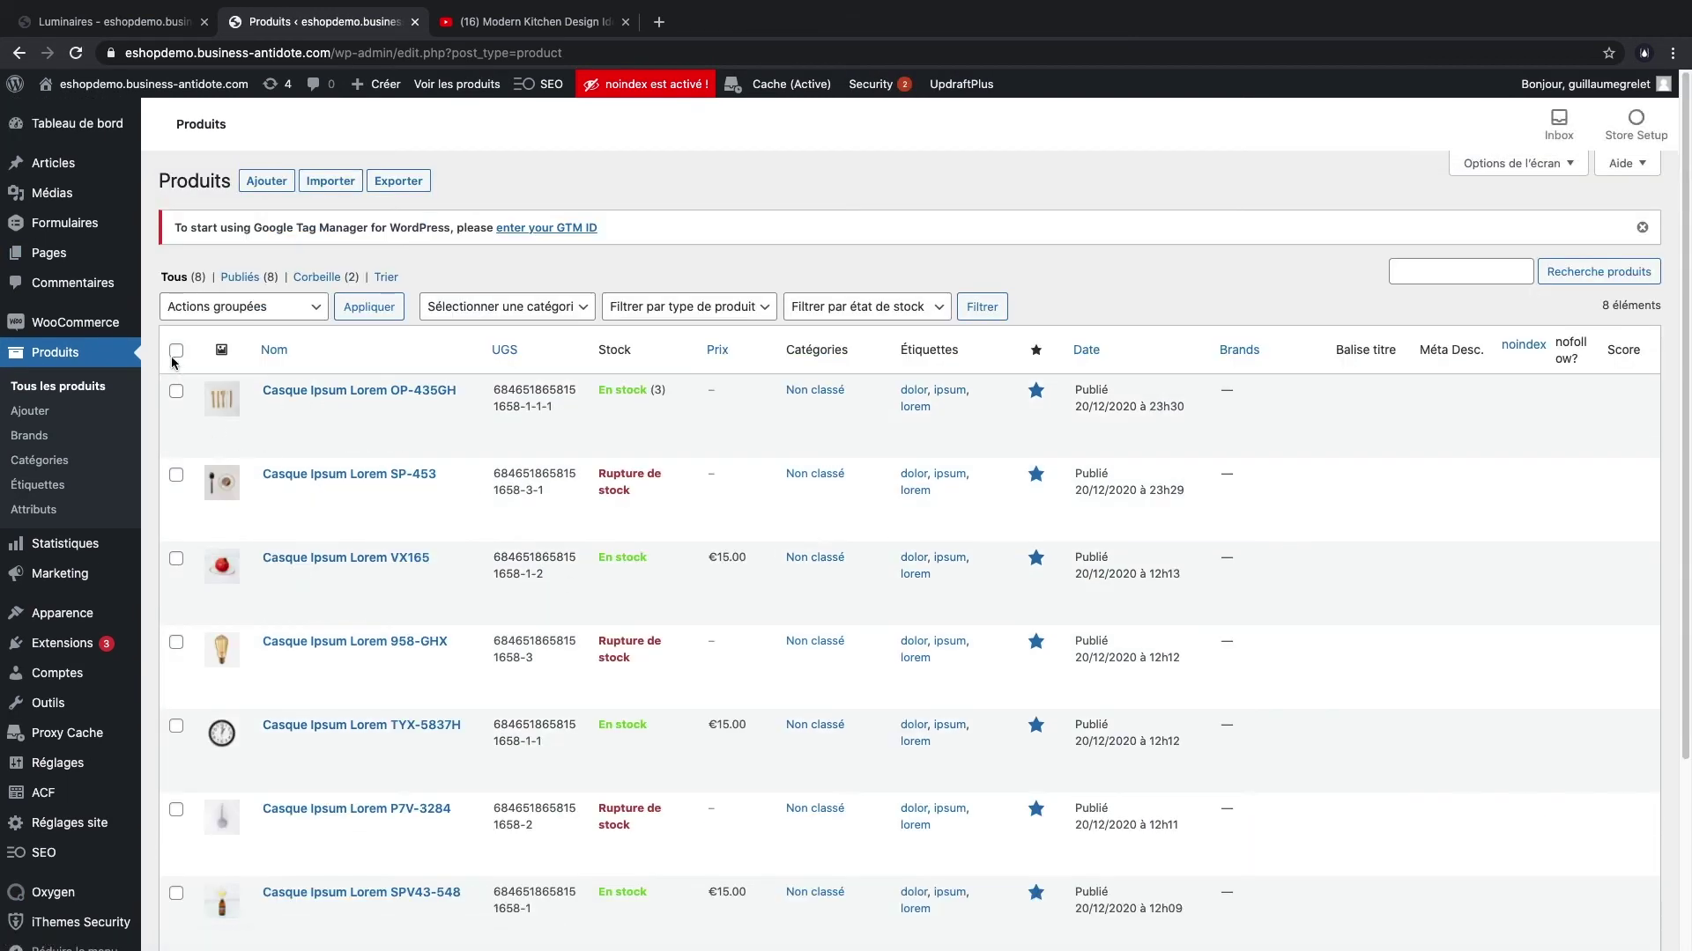
# - Bulk-edit all eight products to add them to the Luminaires category
pyautogui.click(292, 310)
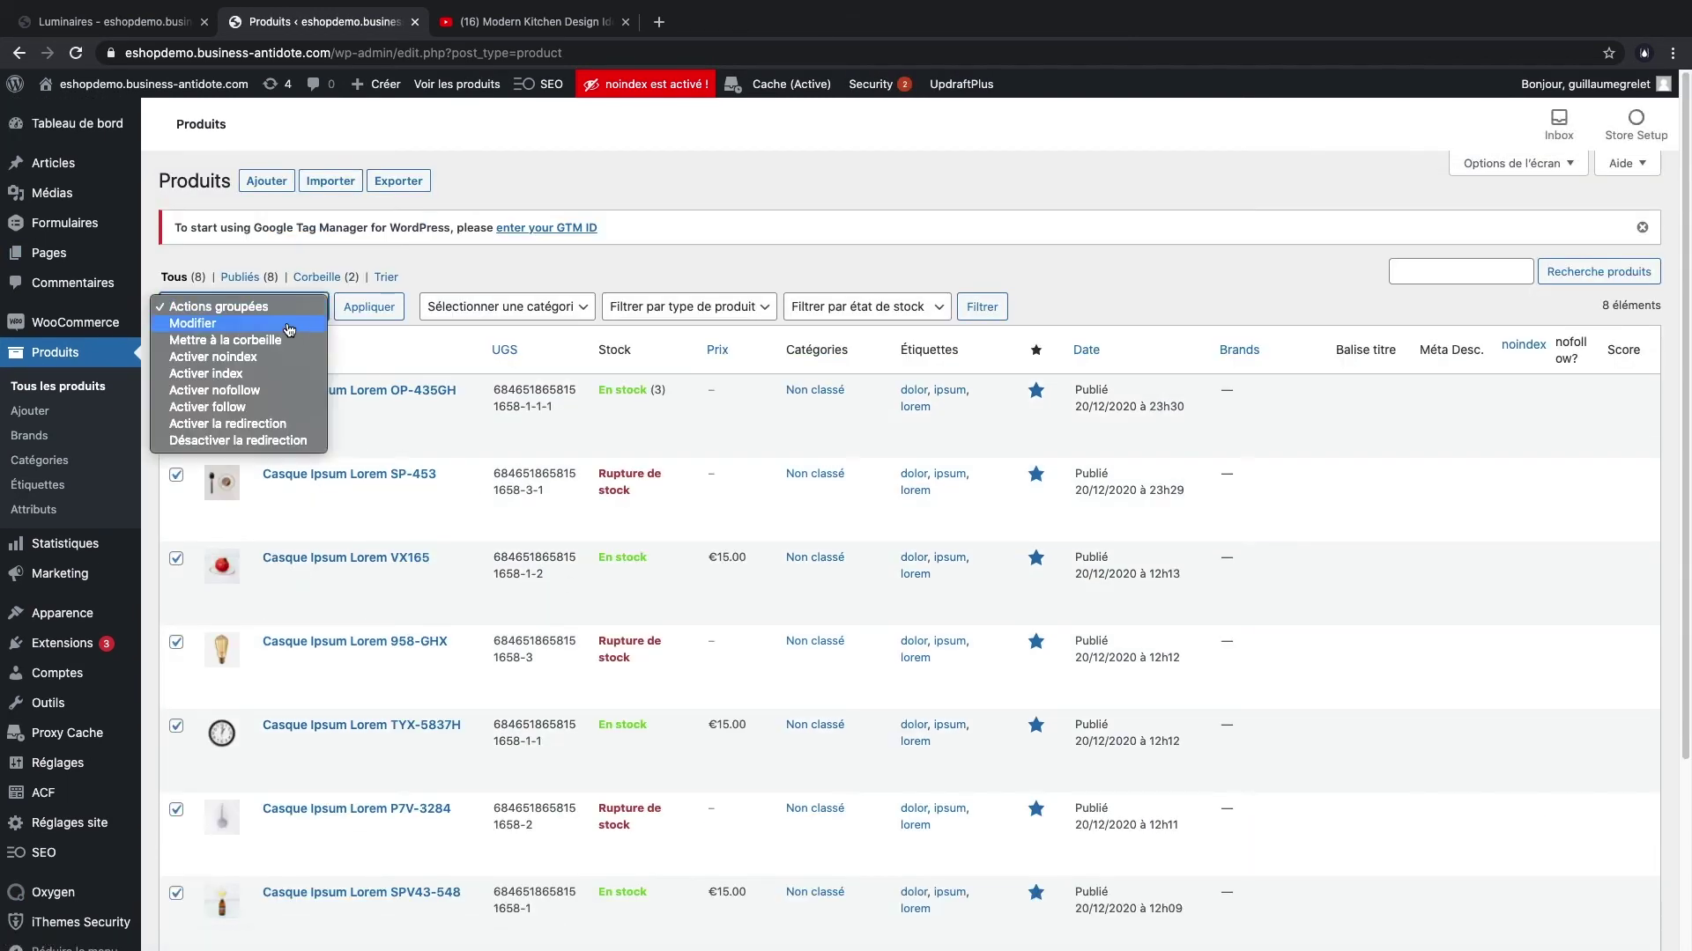
pyautogui.click(291, 326)
pyautogui.click(370, 309)
pyautogui.scroll(-1, 1059, 485)
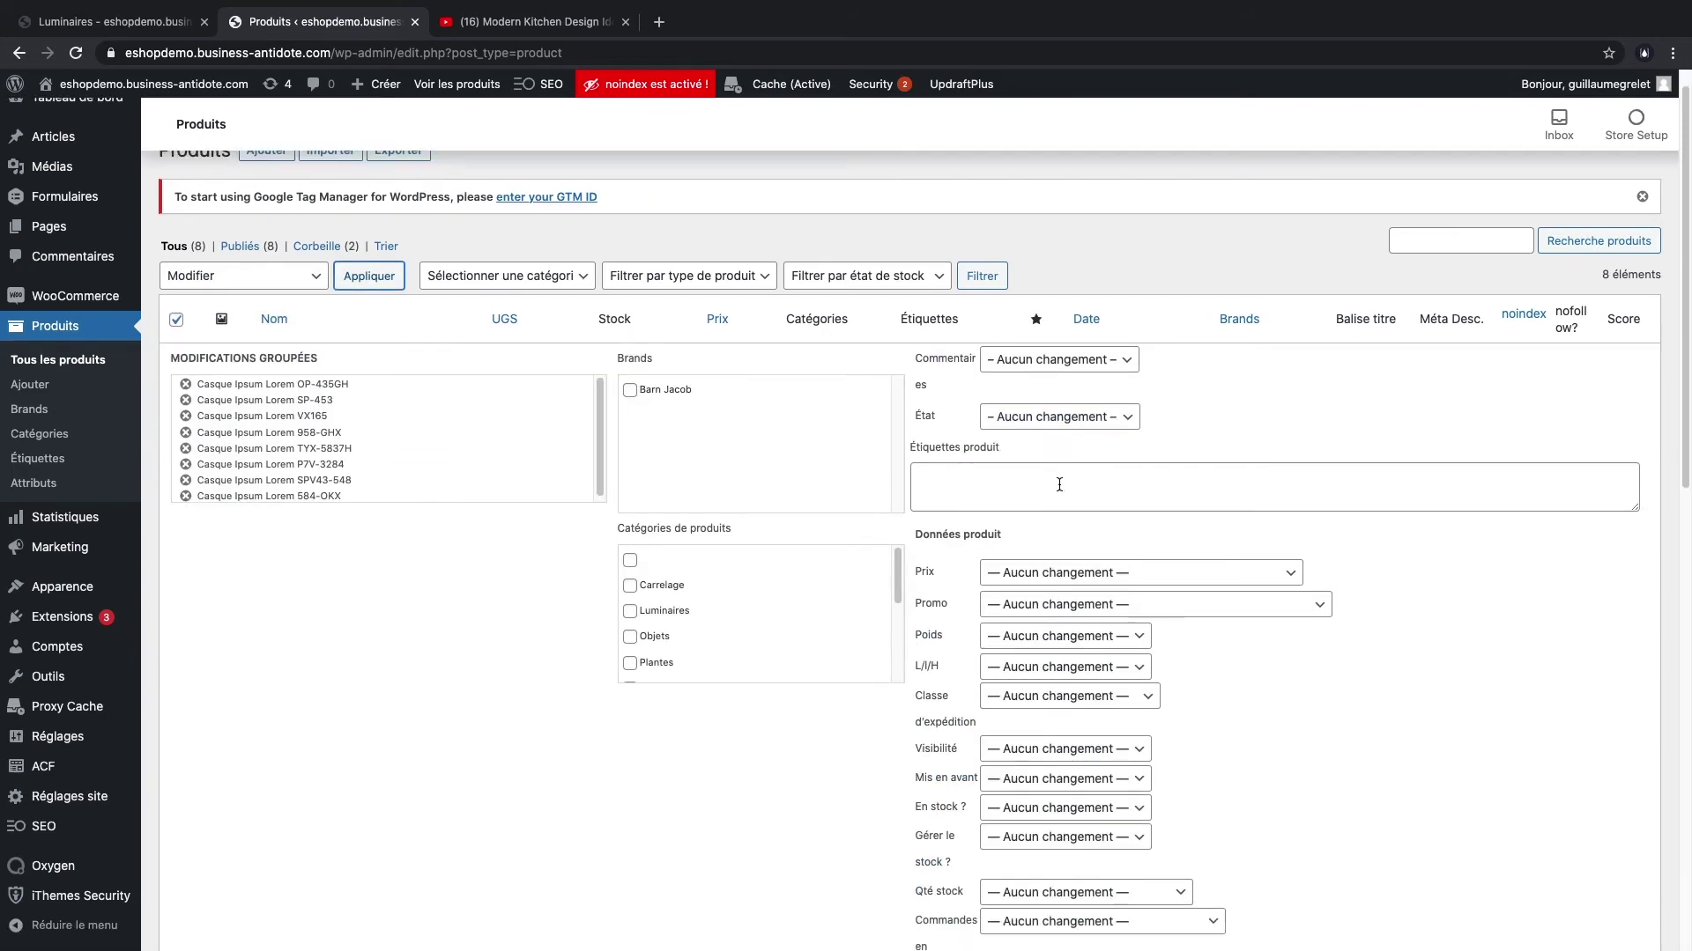
pyautogui.scroll(-1, 696, 609)
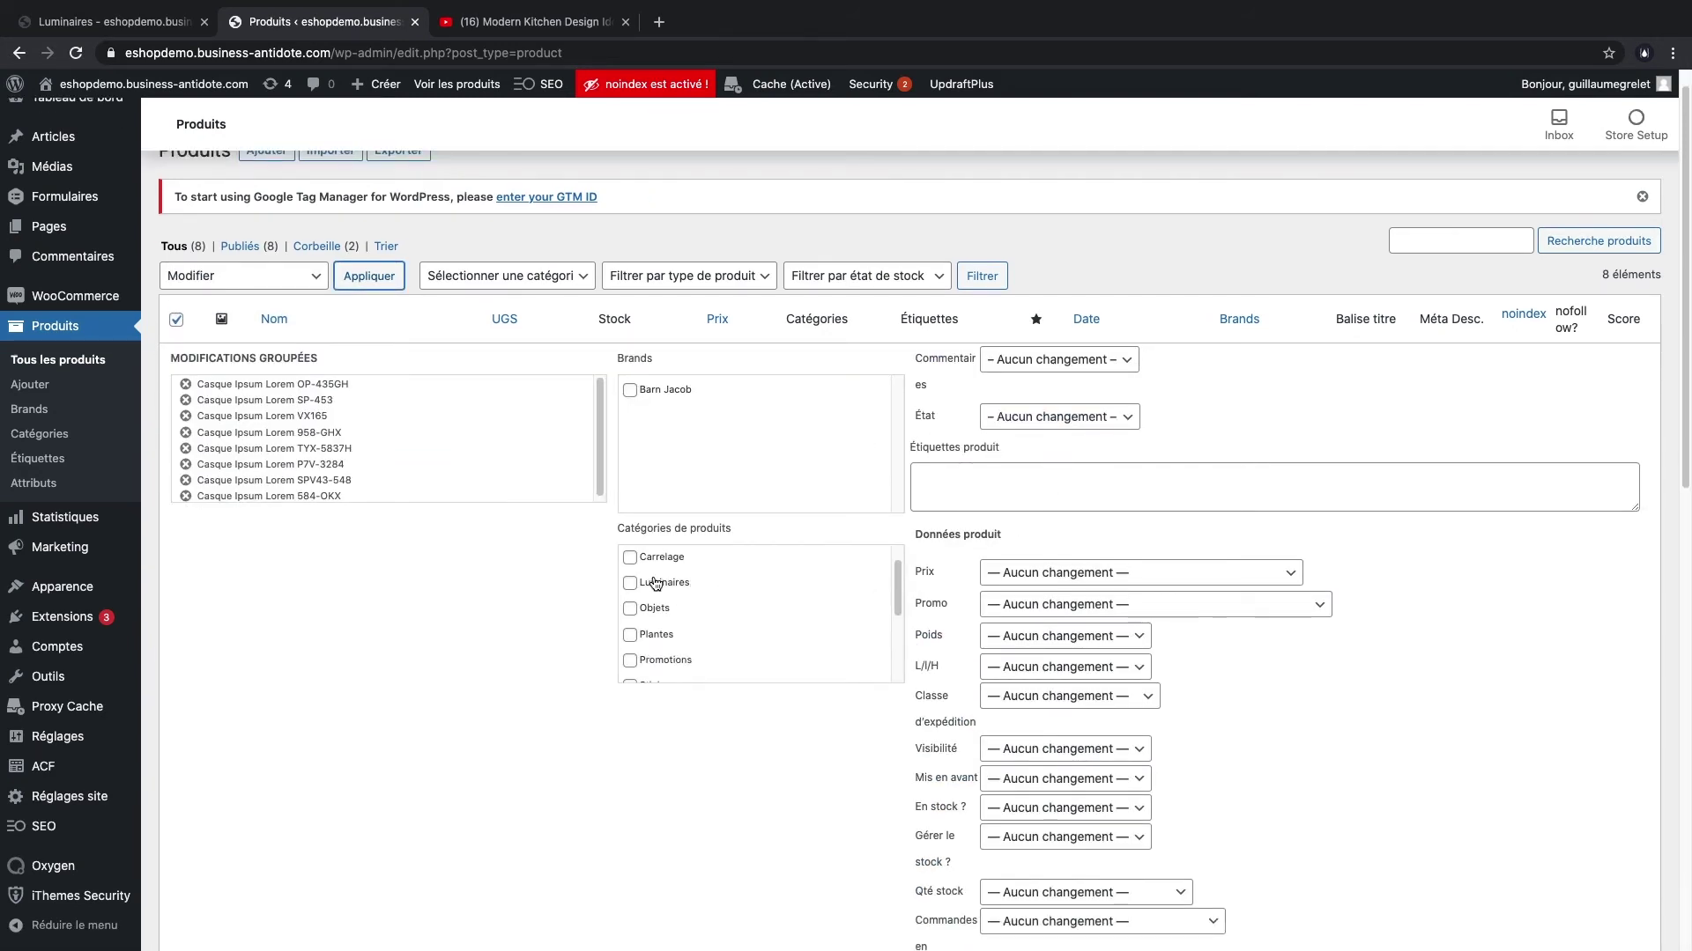
pyautogui.scroll(-5, 674, 707)
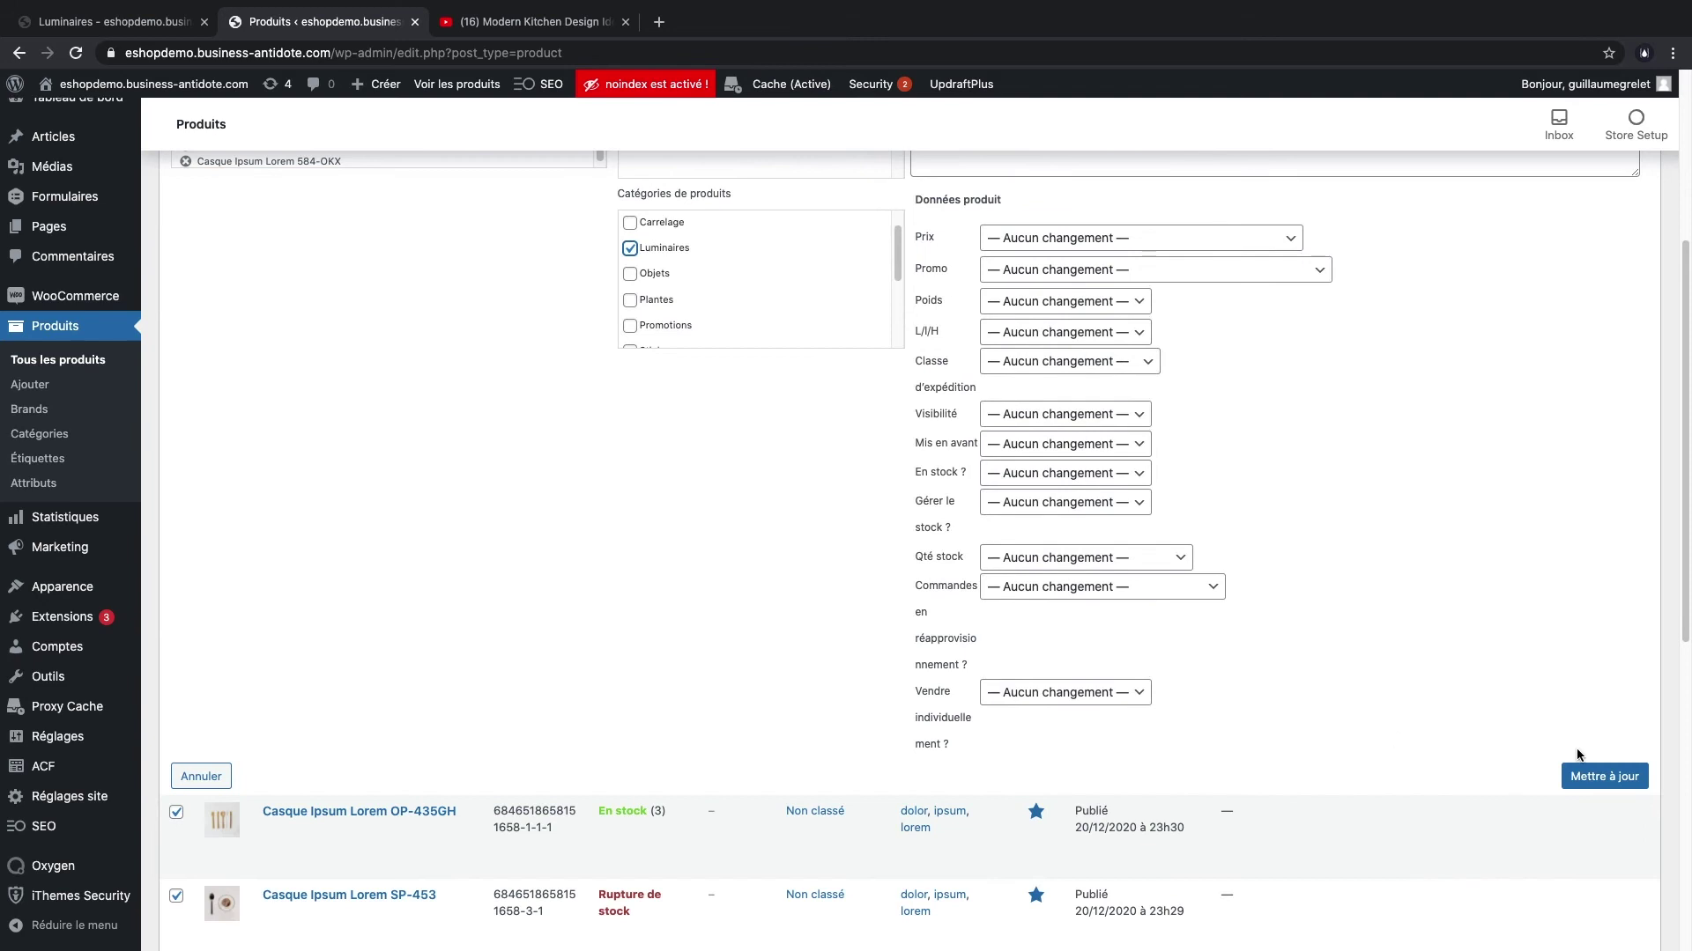
pyautogui.scroll(2, 768, 547)
pyautogui.click(1605, 871)
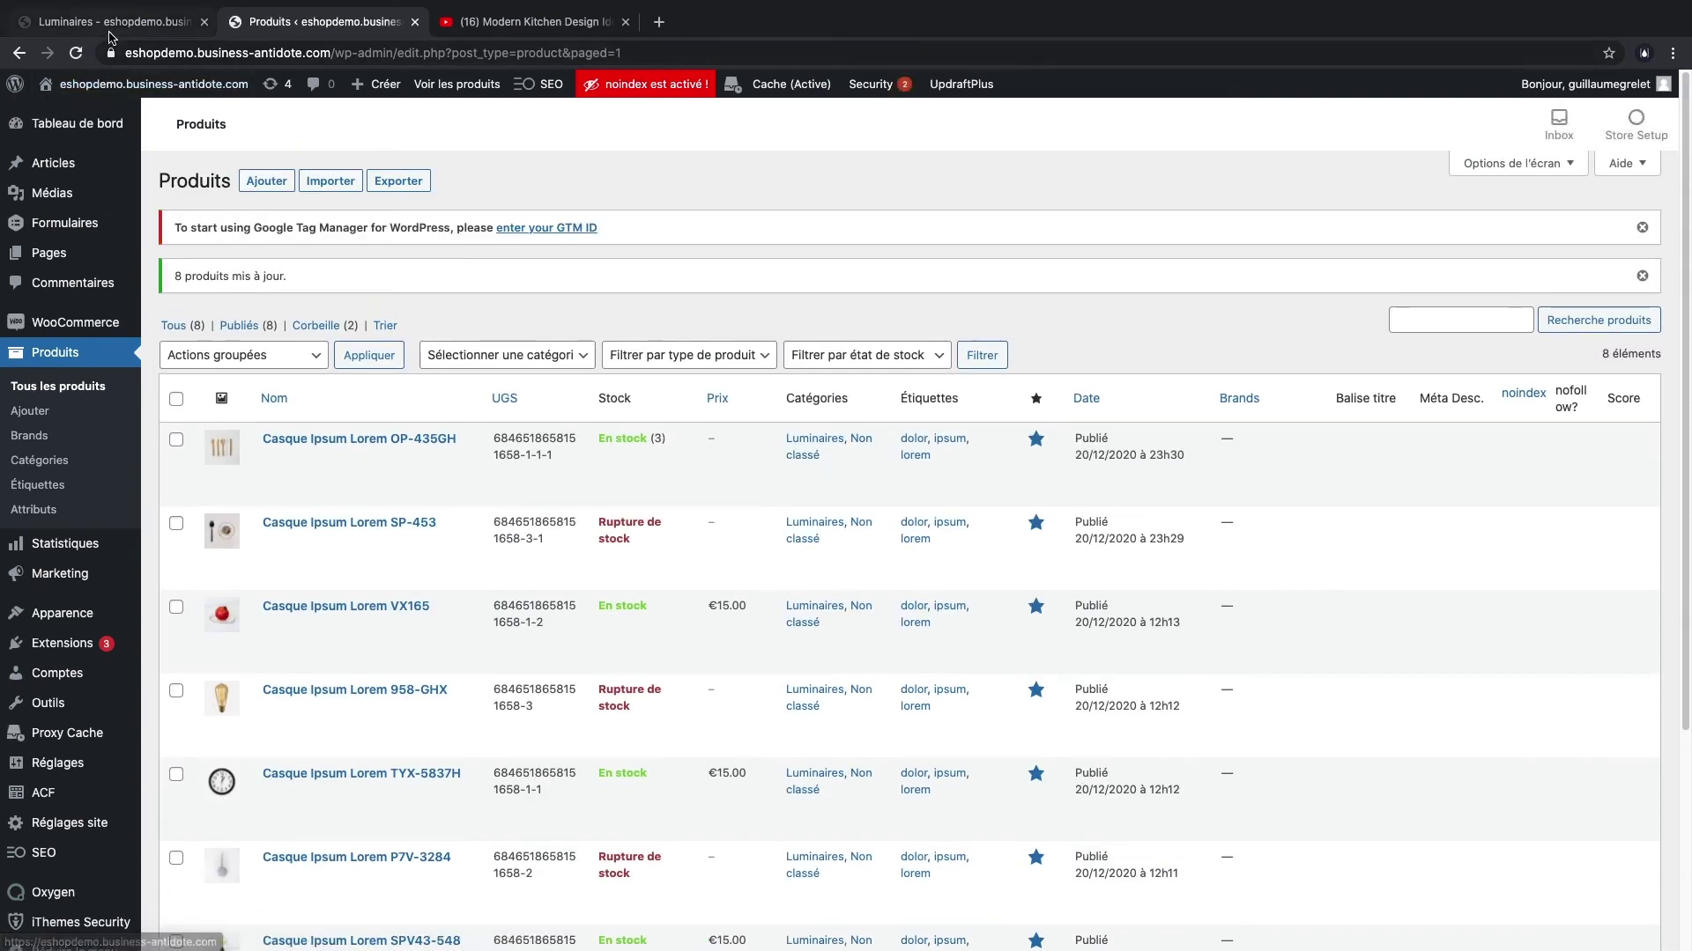
# - Confirm the Luminaires storefront page lists 8 results, then return to the products list
pyautogui.hotkey('ctrl', 'shift', 'Tab')
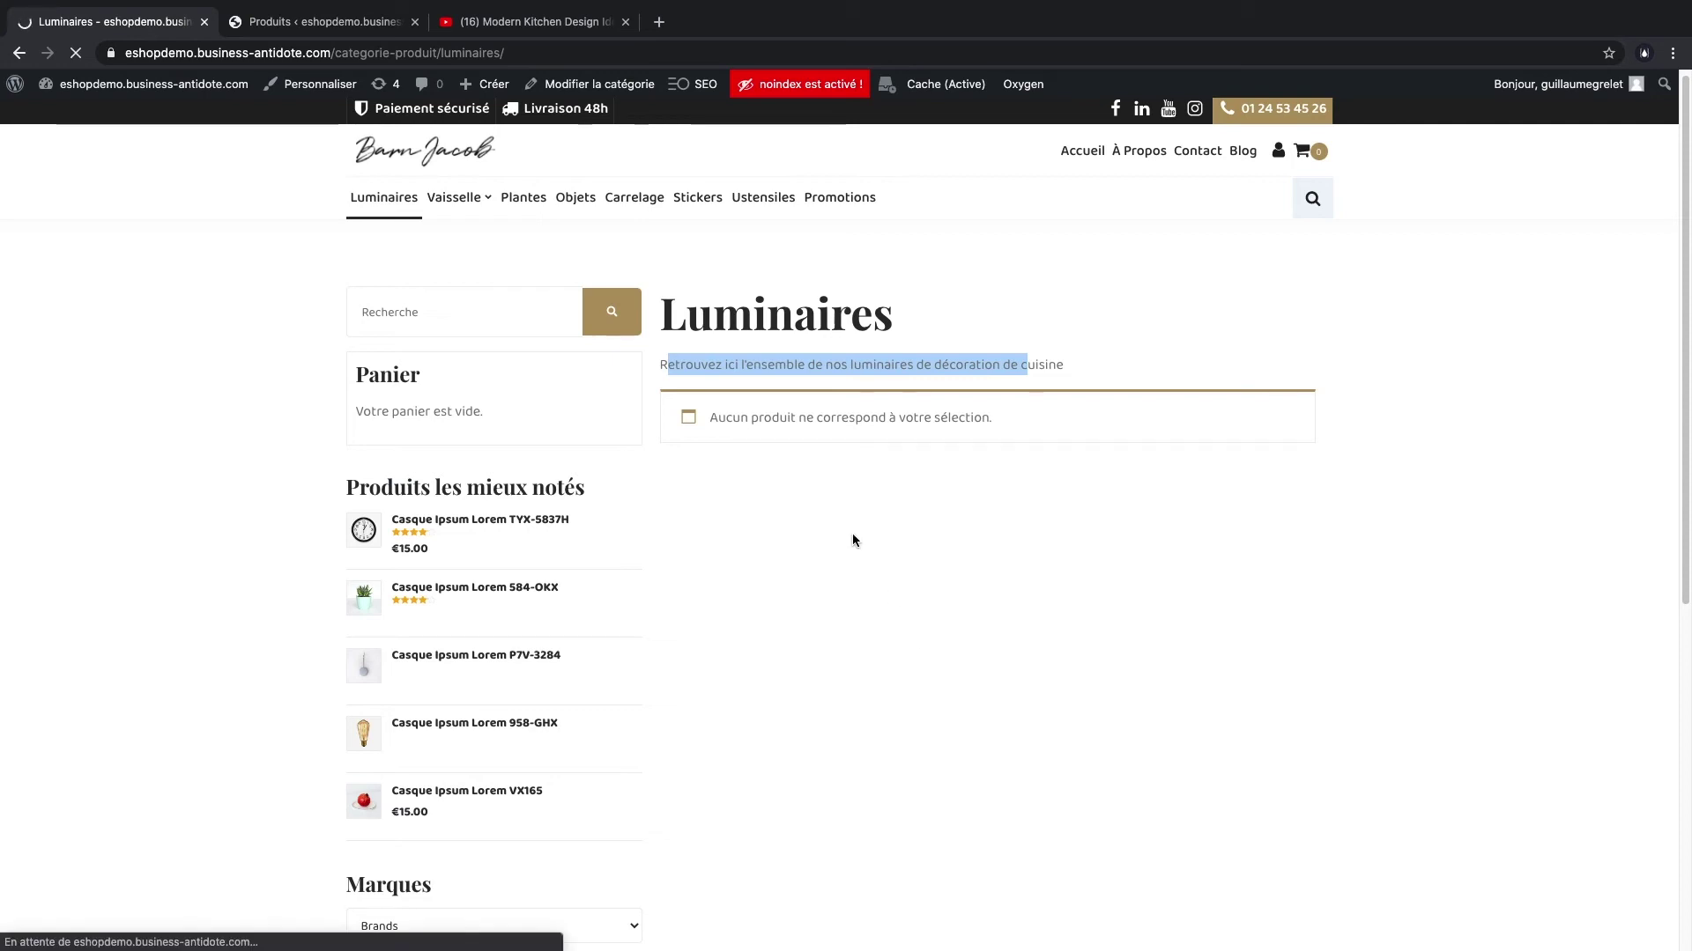
pyautogui.scroll(-8, 1344, 562)
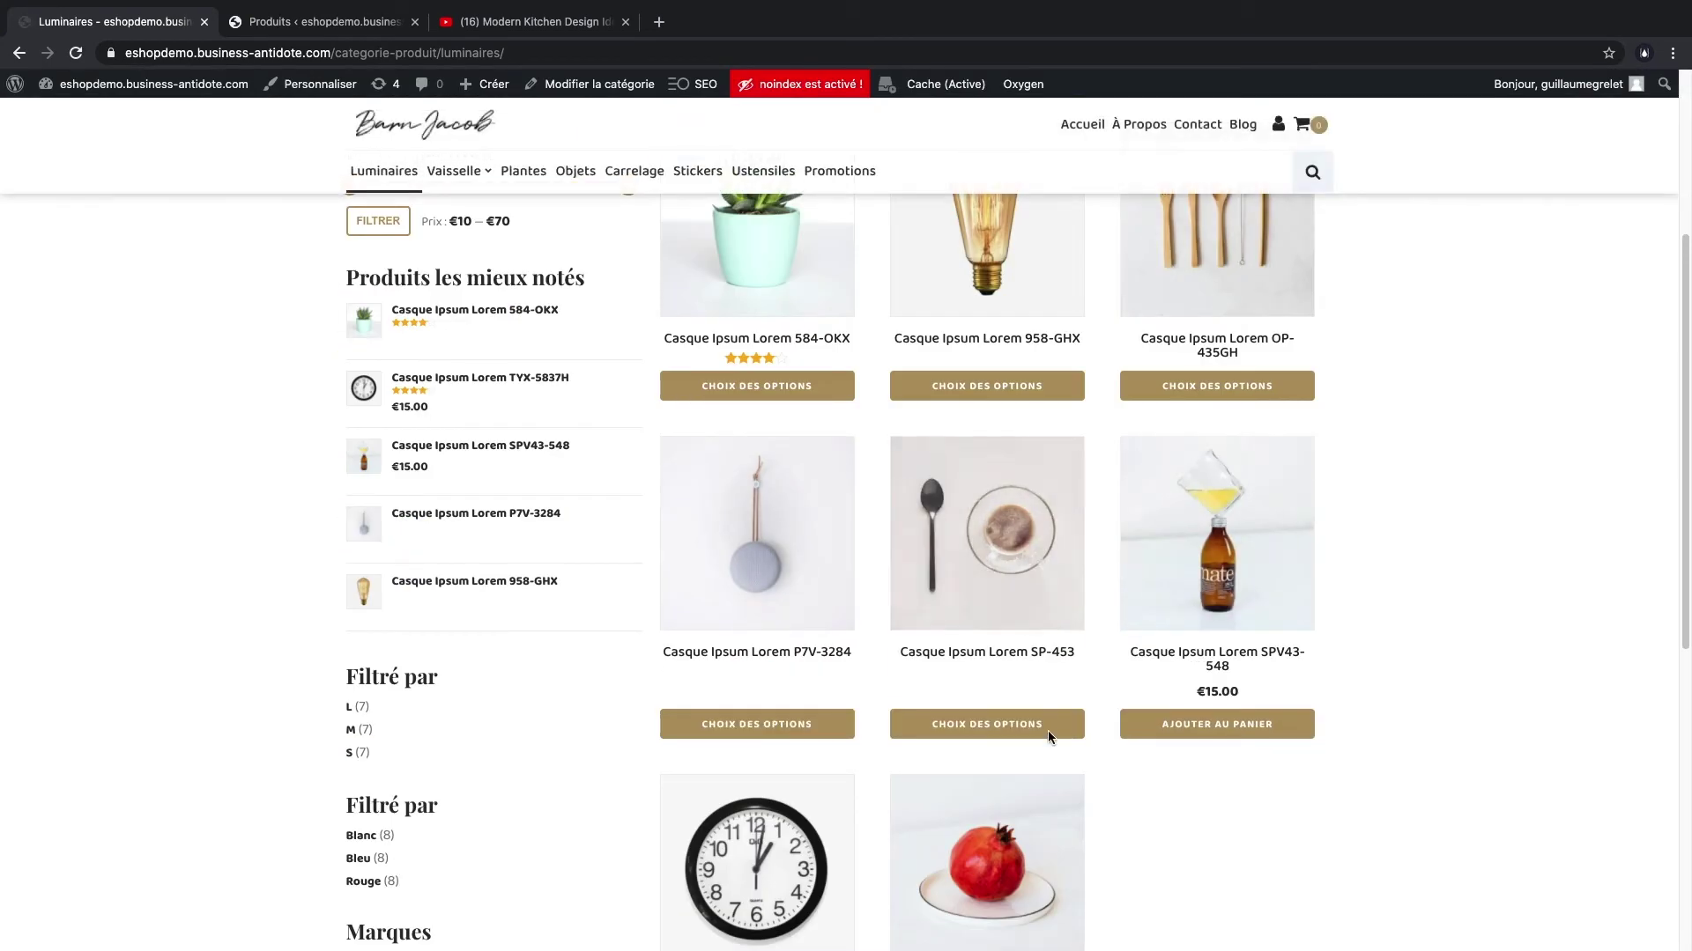
pyautogui.scroll(8, 1083, 599)
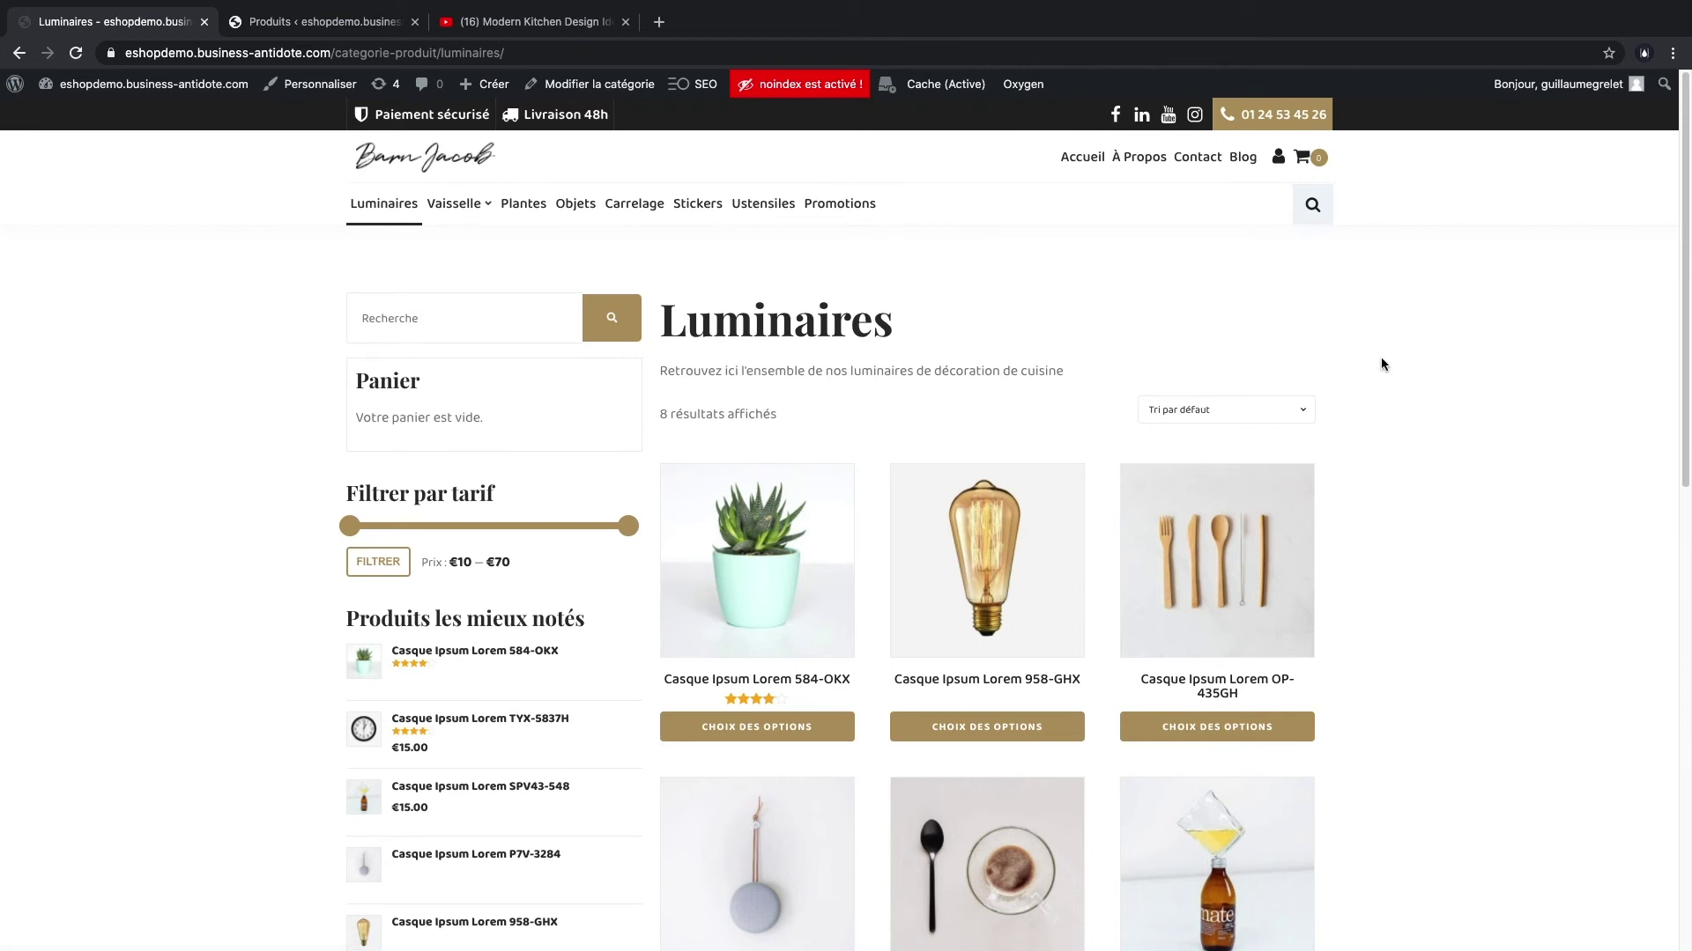
pyautogui.scroll(-1, 1385, 489)
pyautogui.scroll(1, 1383, 486)
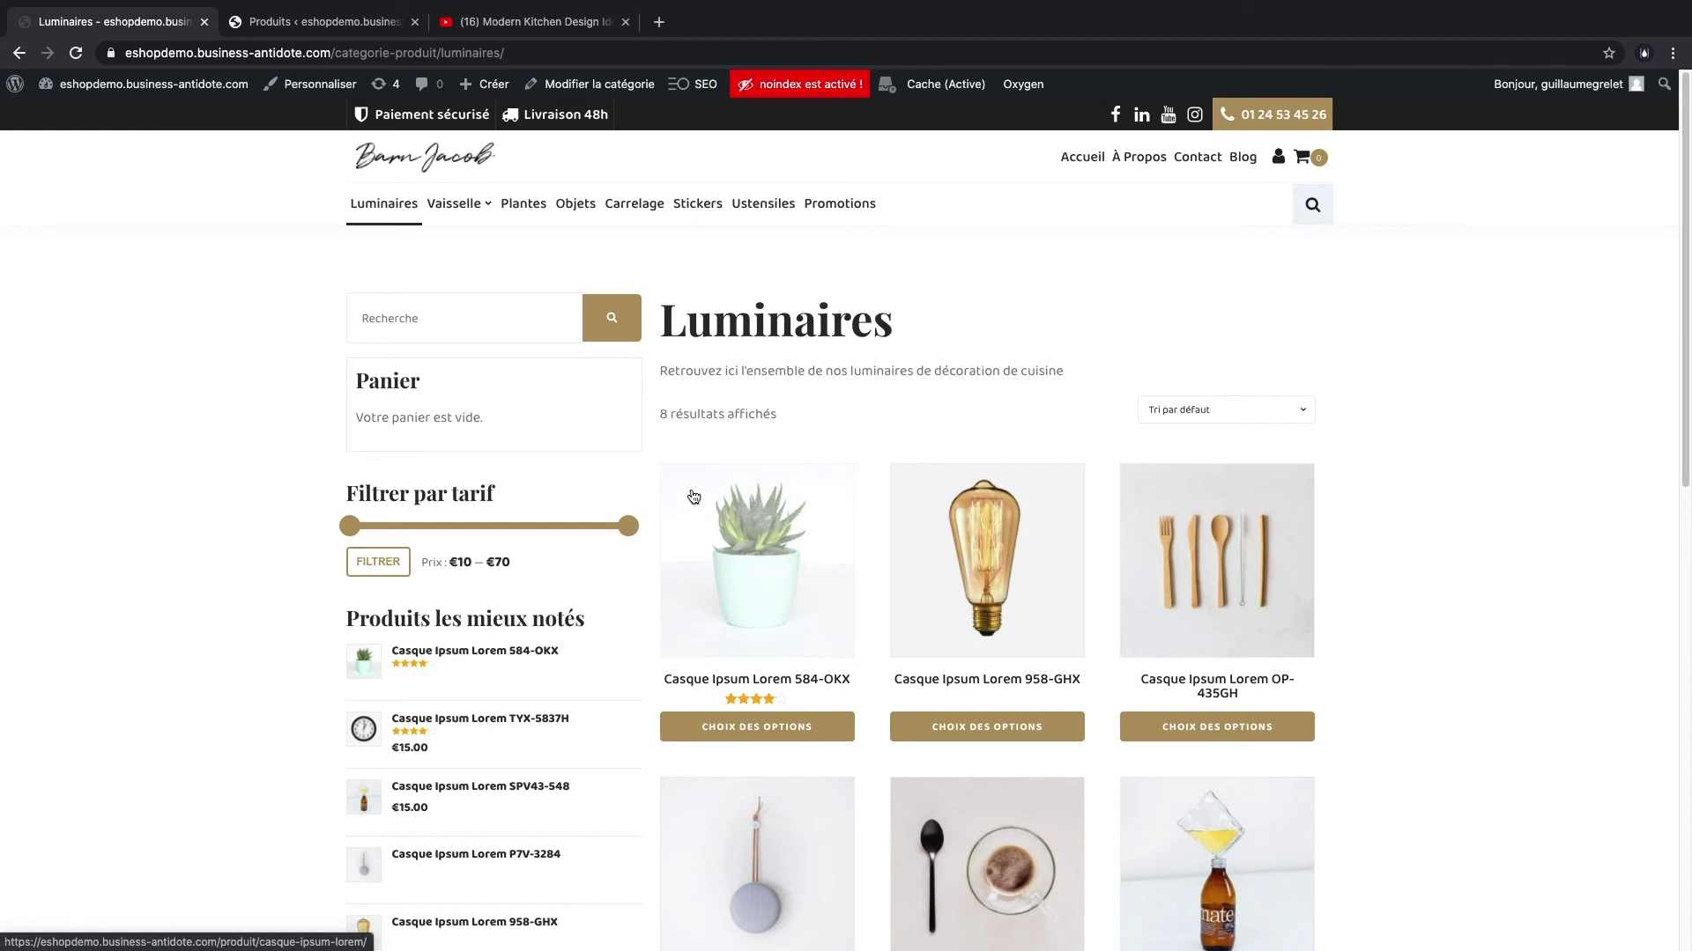
pyautogui.click(294, 27)
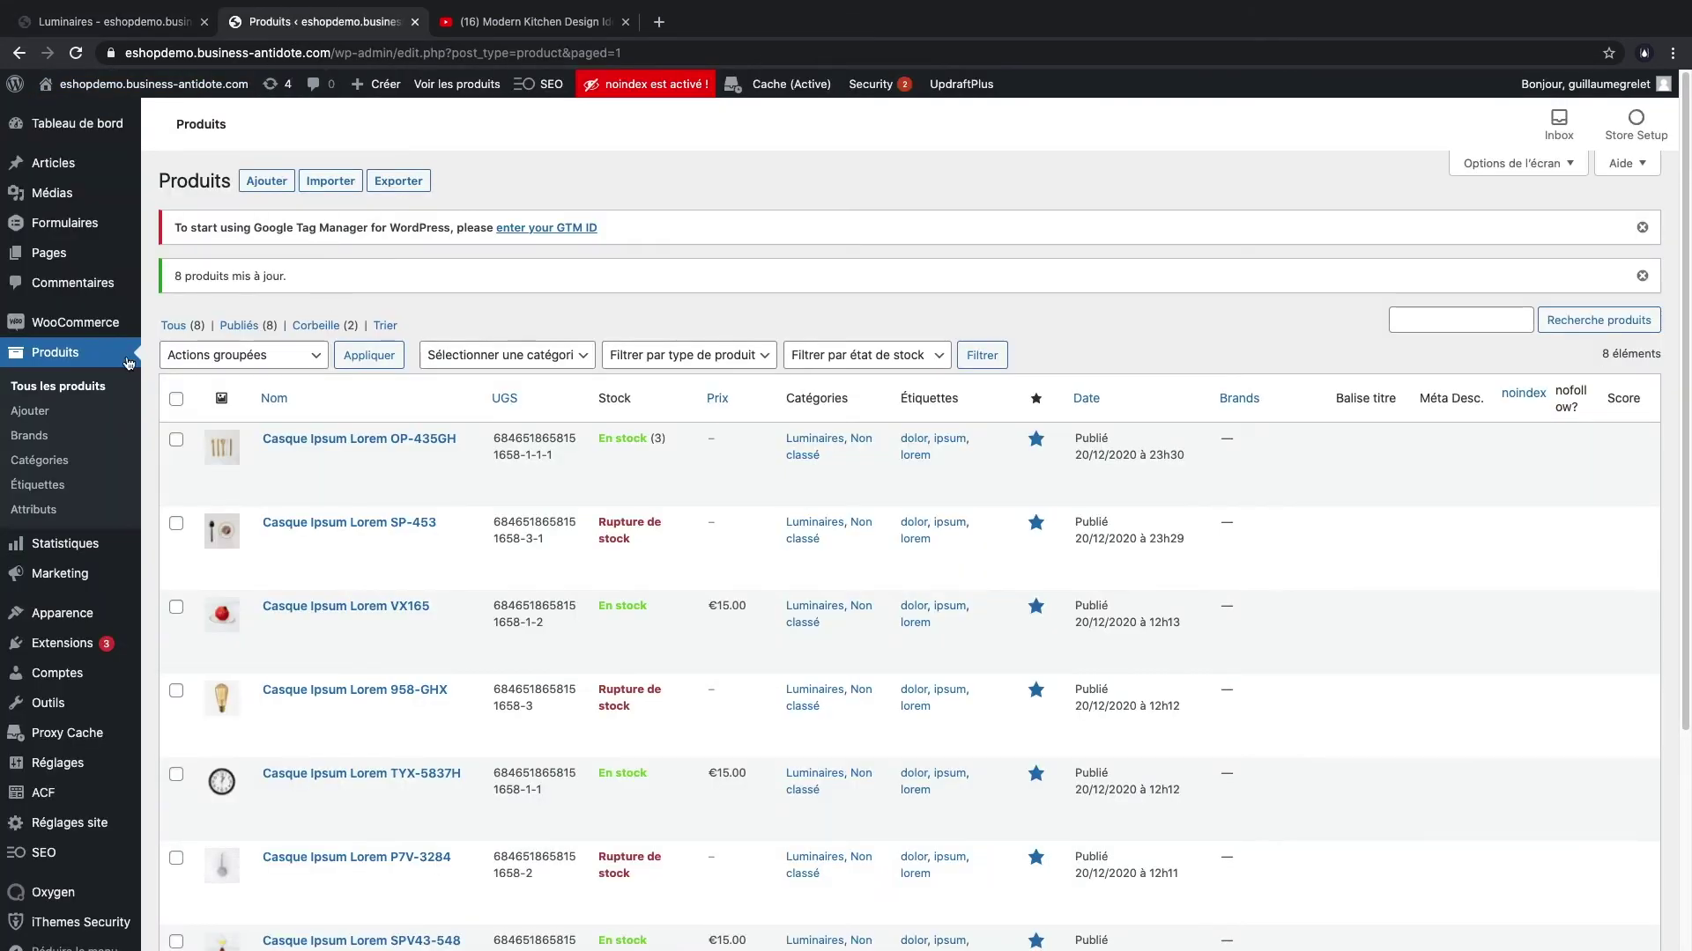
# - Open product OP-435GH and rename it to 'Fourchettes en bois'
pyautogui.click(55, 363)
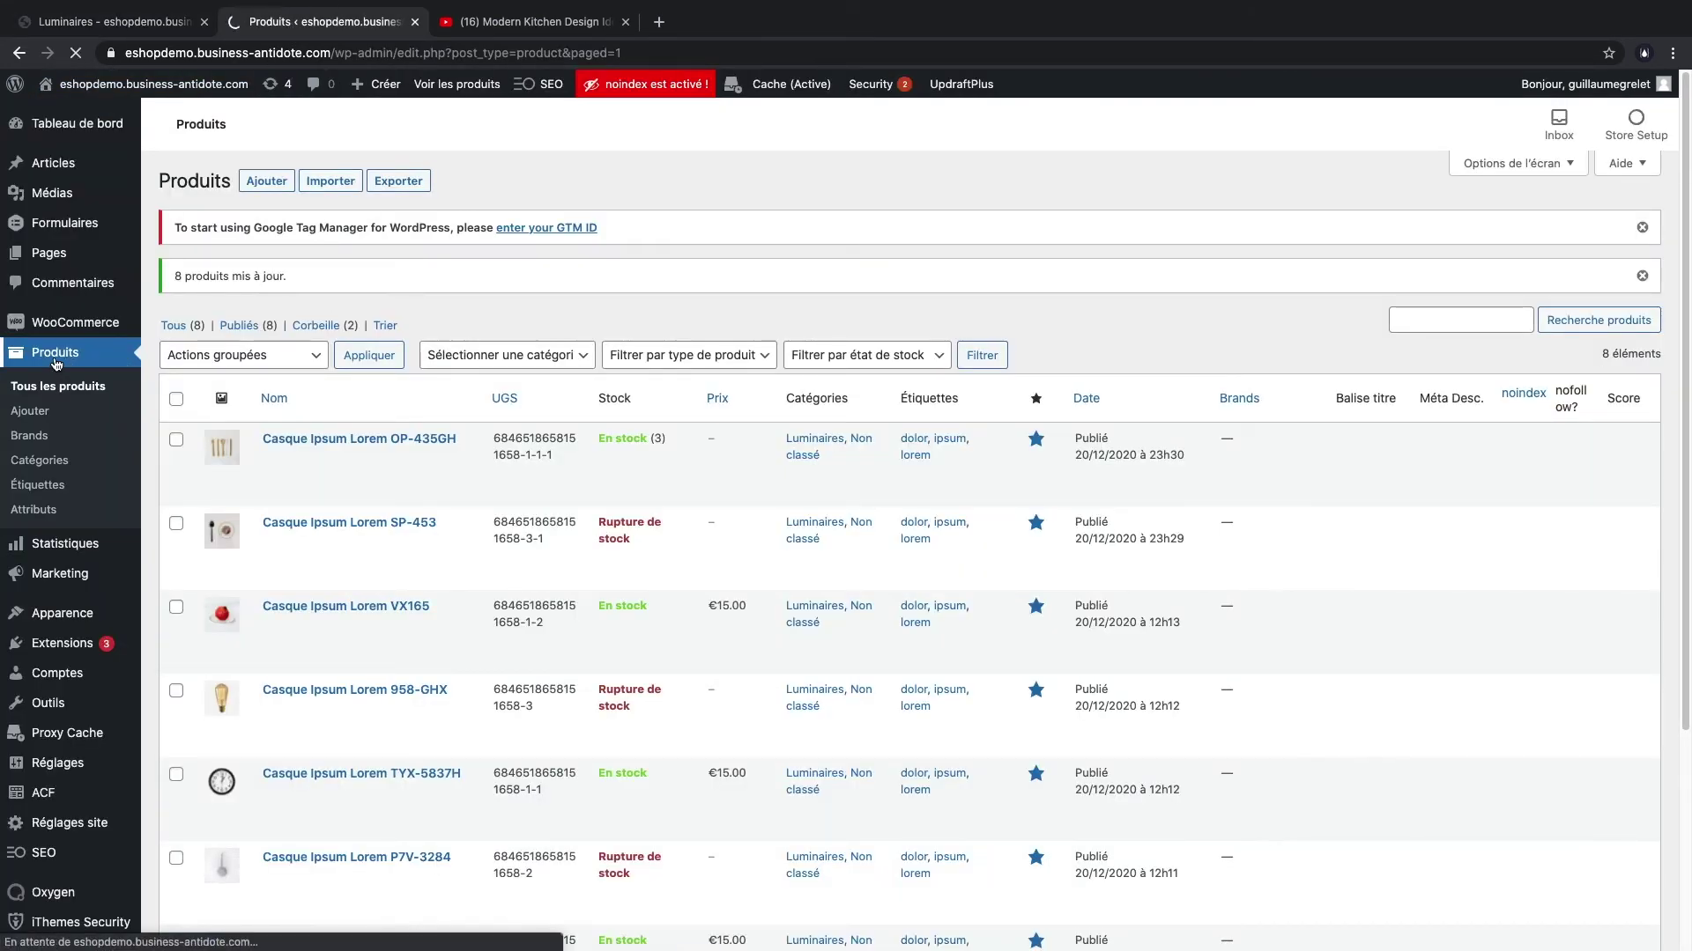
pyautogui.scroll(-1, 279, 479)
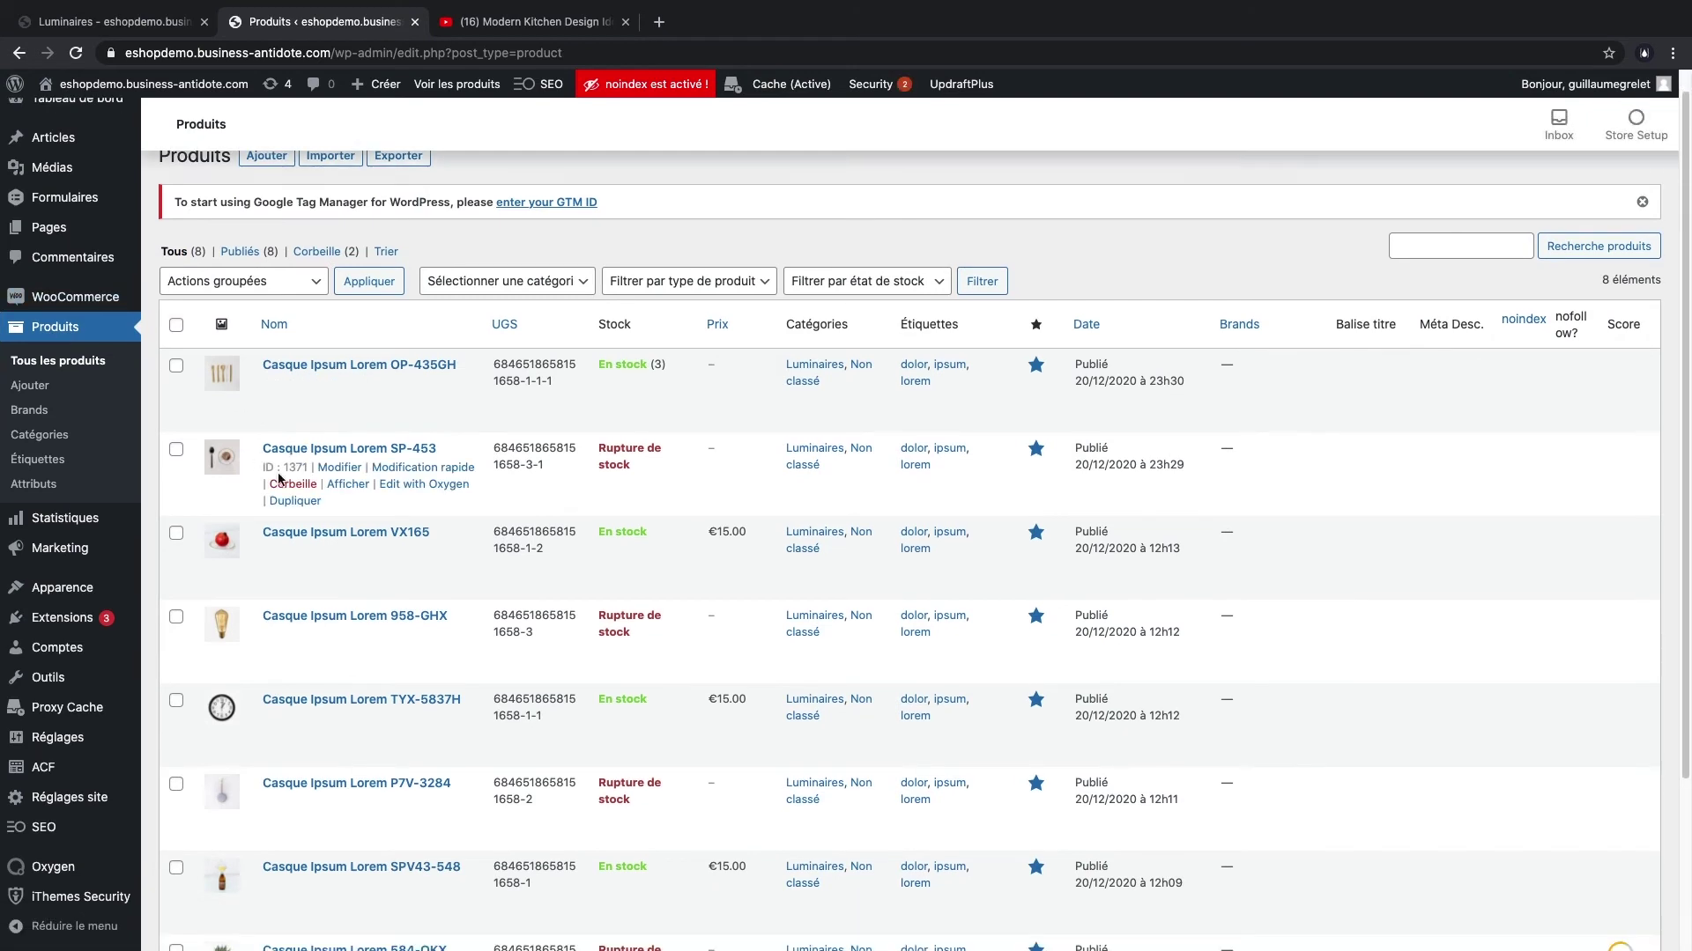
pyautogui.click(338, 384)
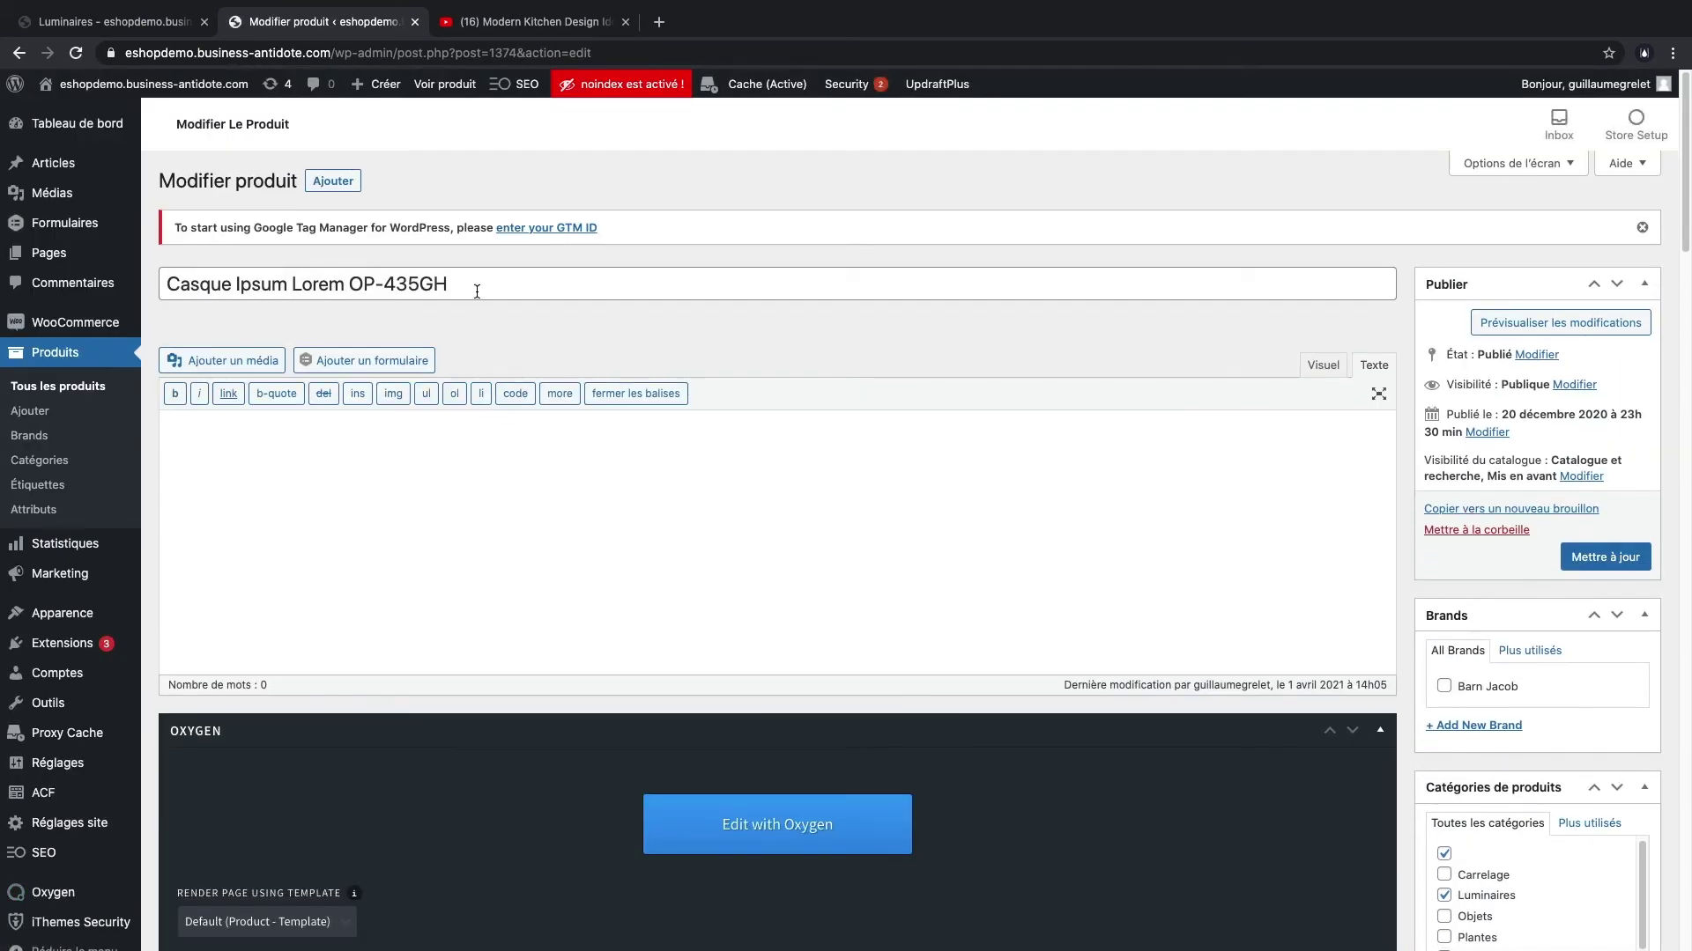
pyautogui.click(477, 292)
pyautogui.scroll(-9, 1133, 479)
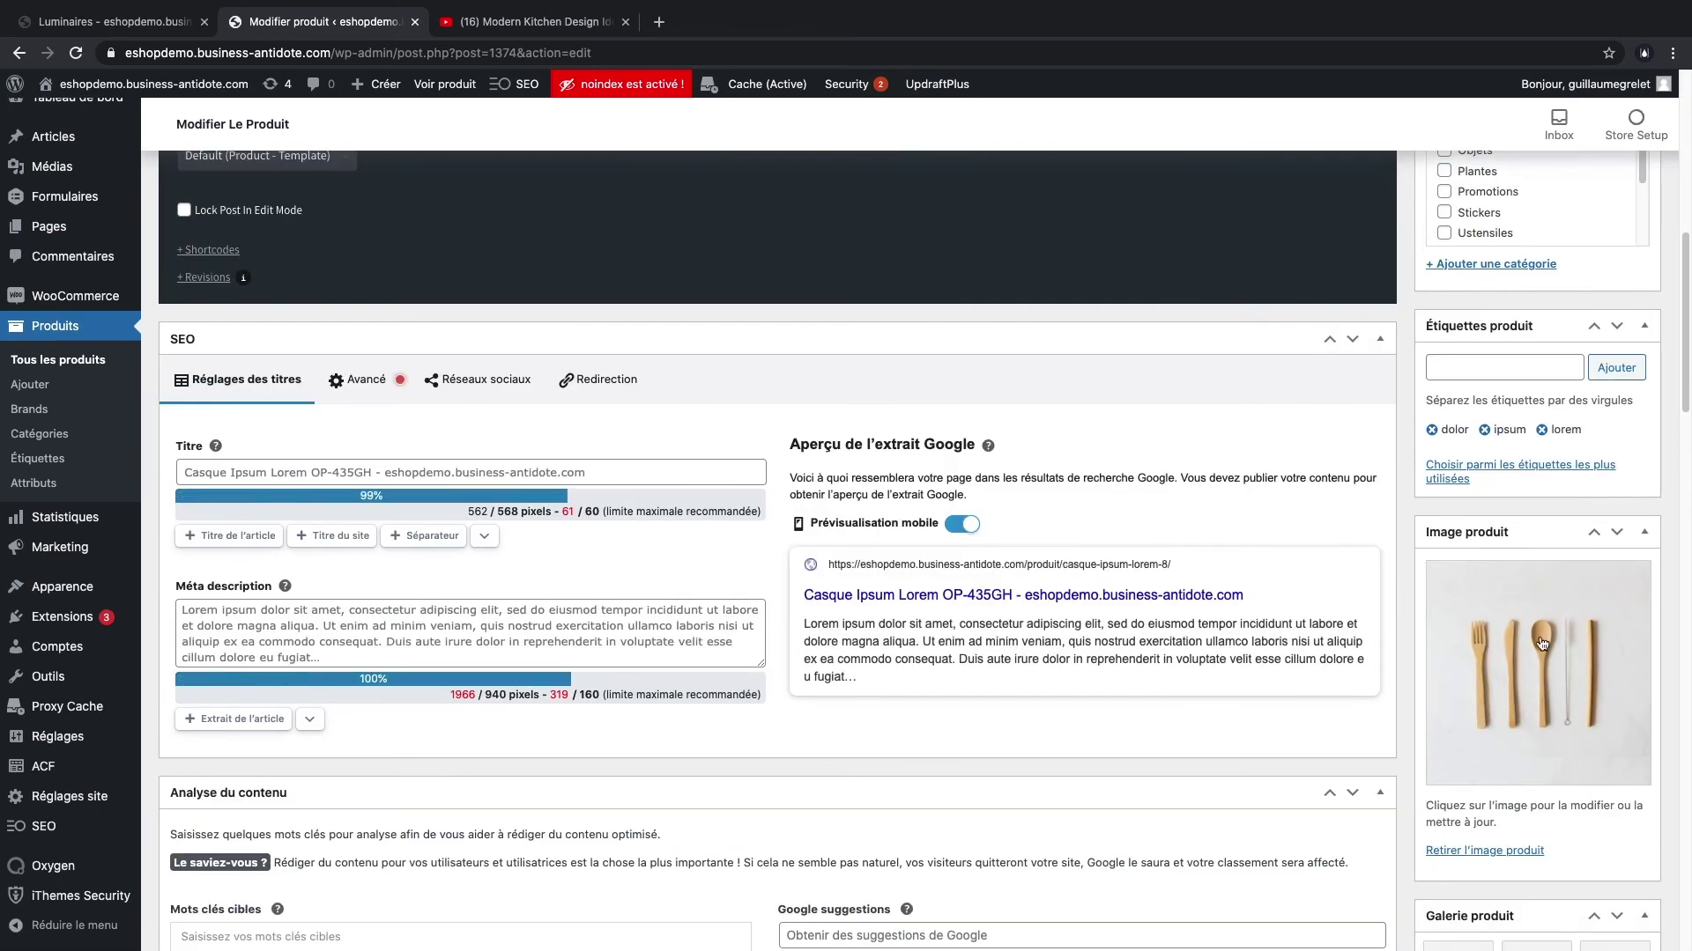
pyautogui.scroll(9, 1311, 585)
pyautogui.tripleClick(491, 279)
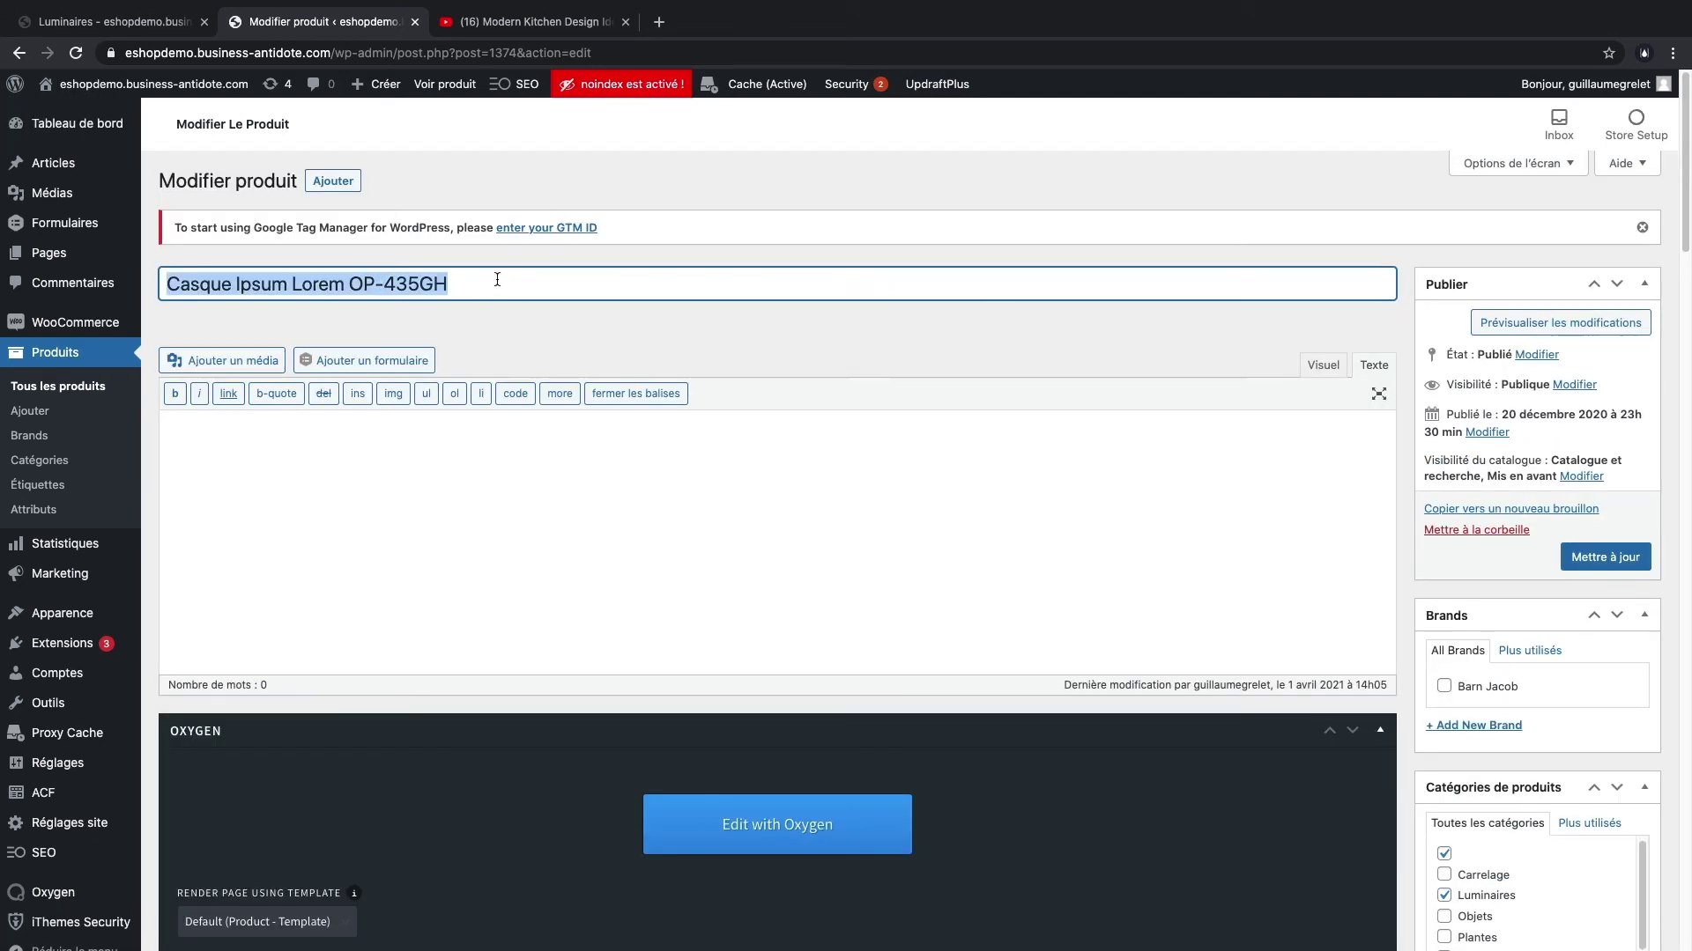
pyautogui.write('Fourchettes en bois')
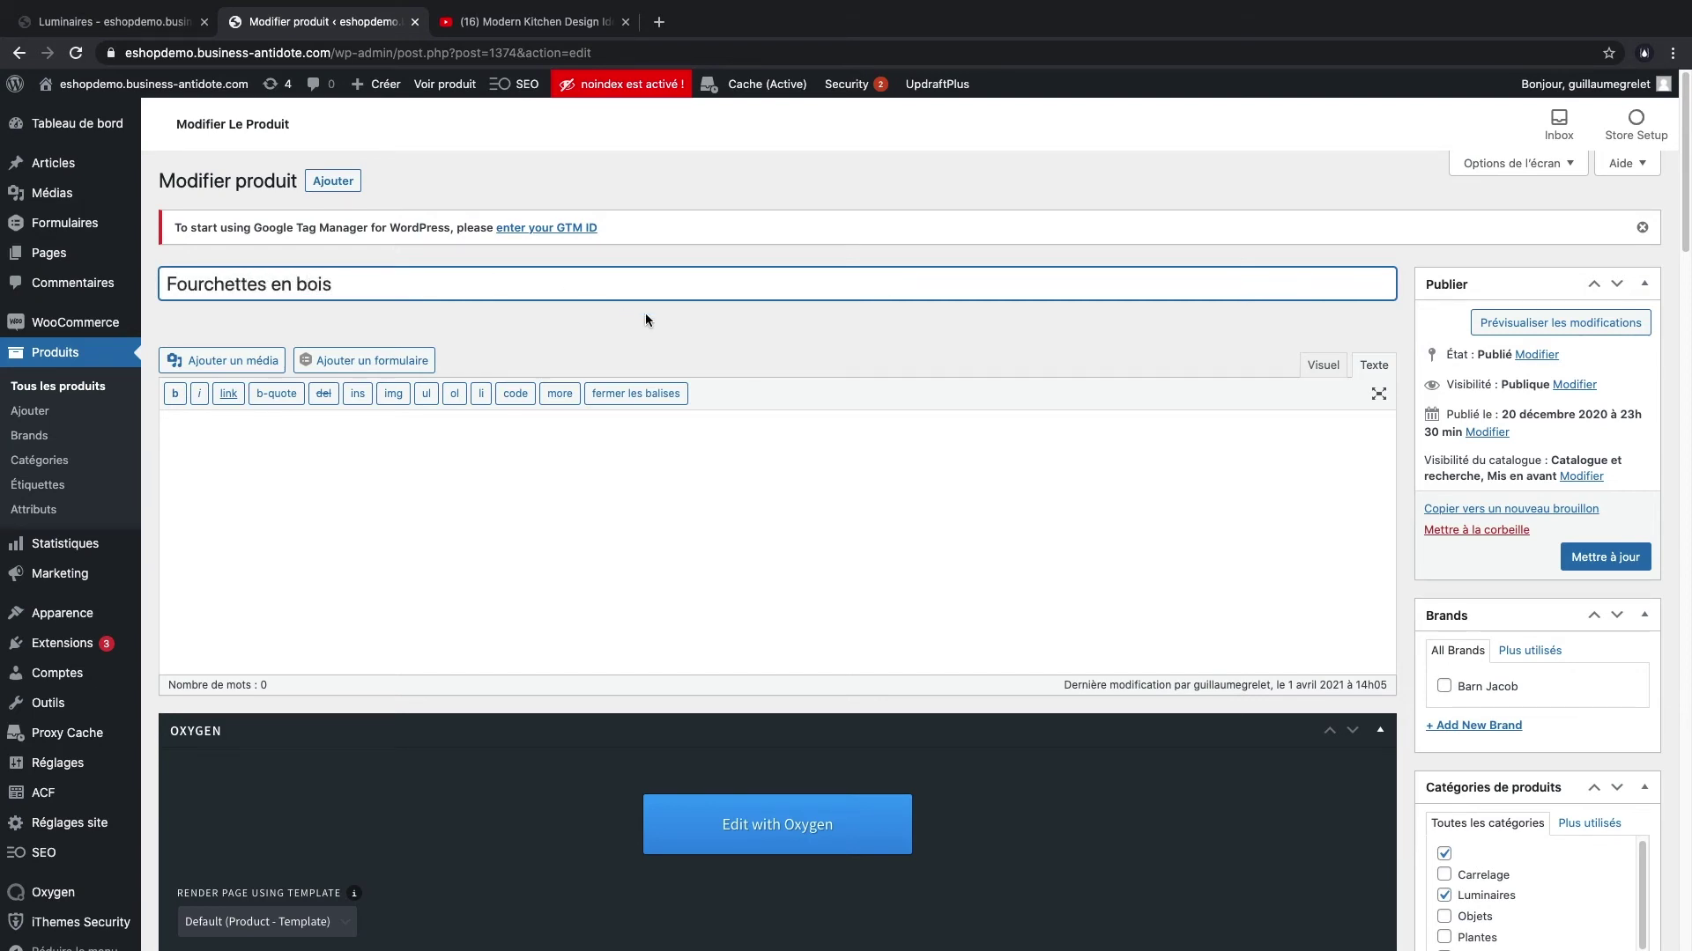
pyautogui.click(645, 319)
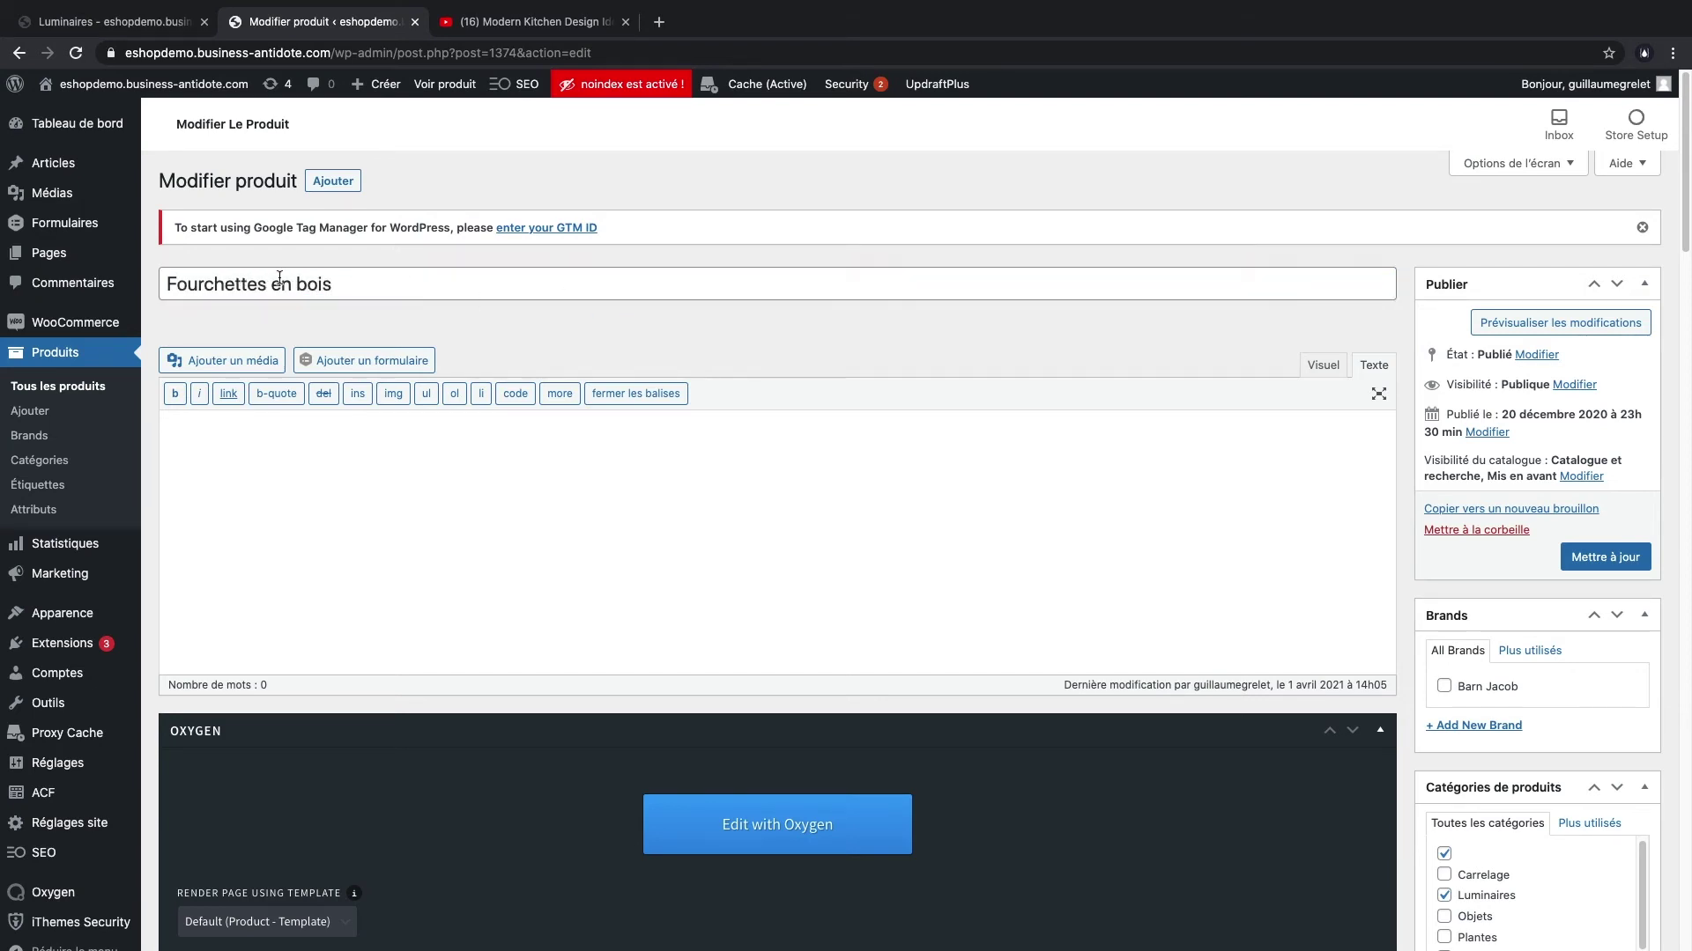
# - Scroll down past the product categories to the Image produit box
pyautogui.scroll(-5, 1220, 420)
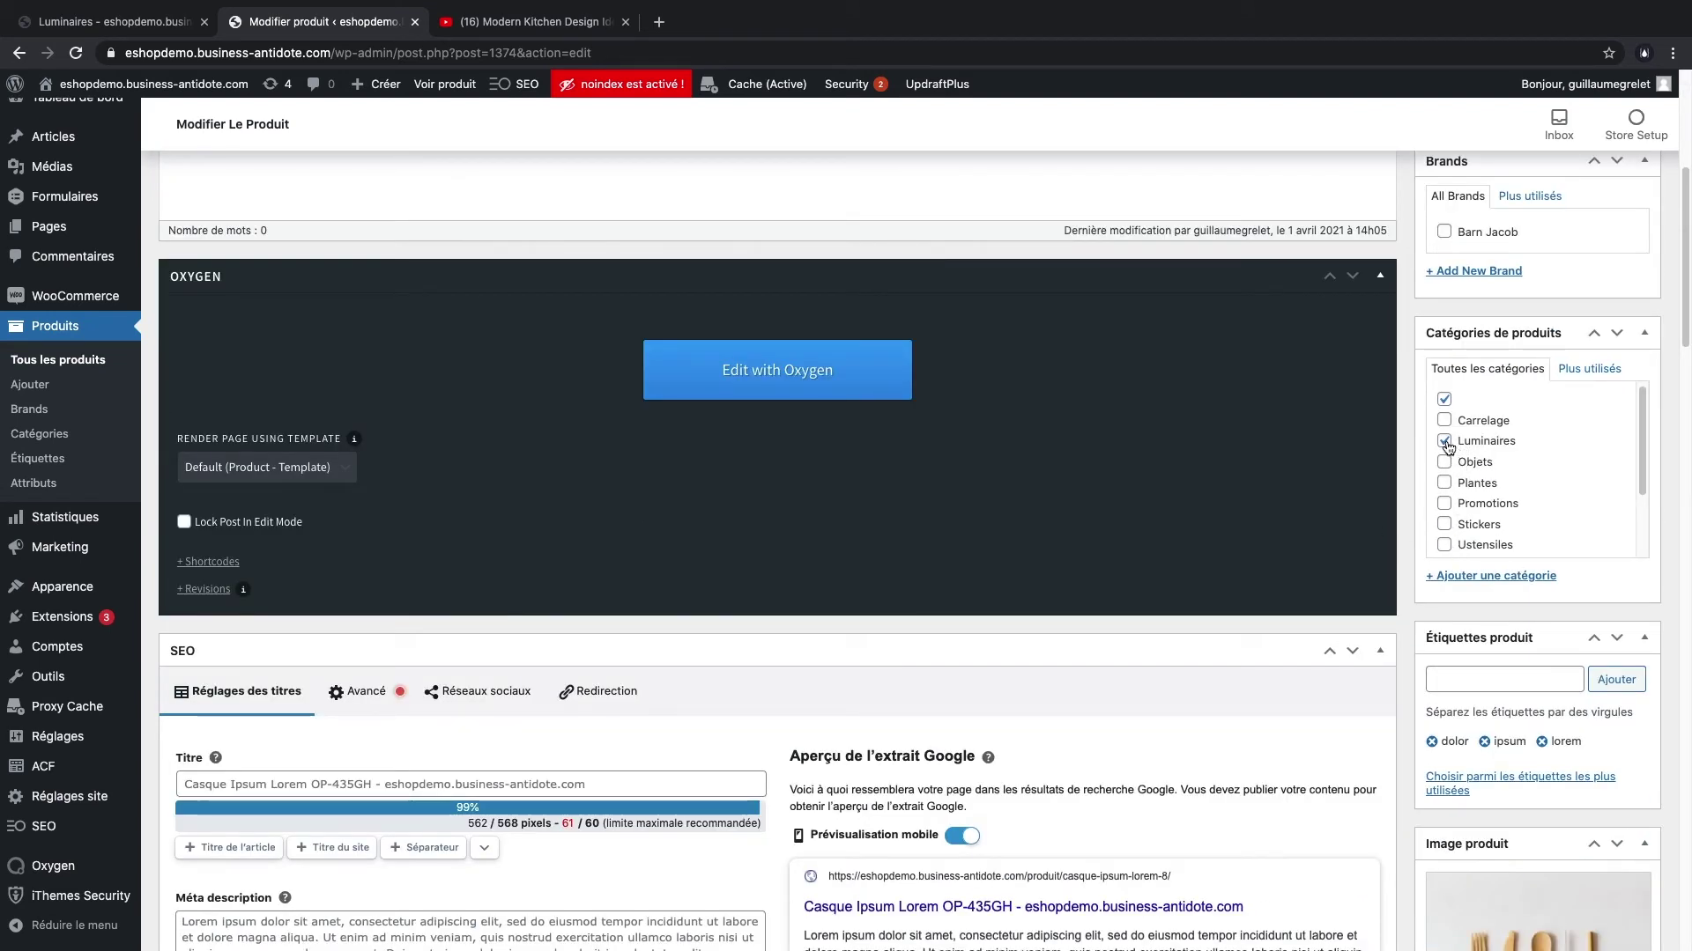
pyautogui.scroll(-2, 1453, 517)
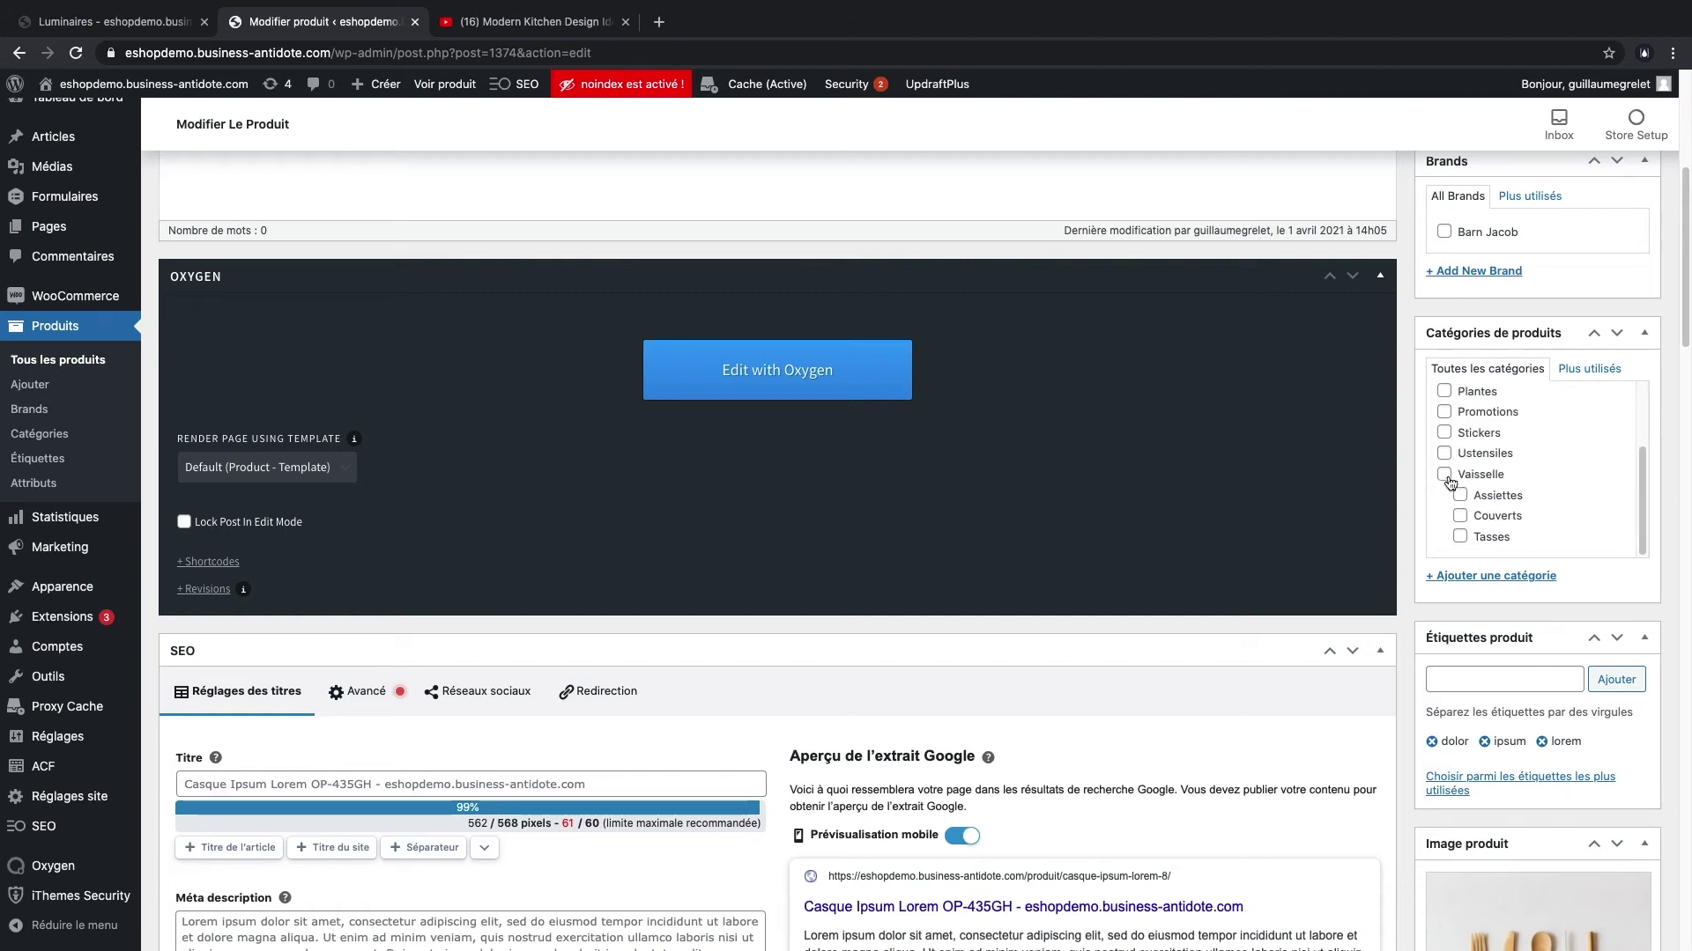
pyautogui.scroll(3, 1498, 476)
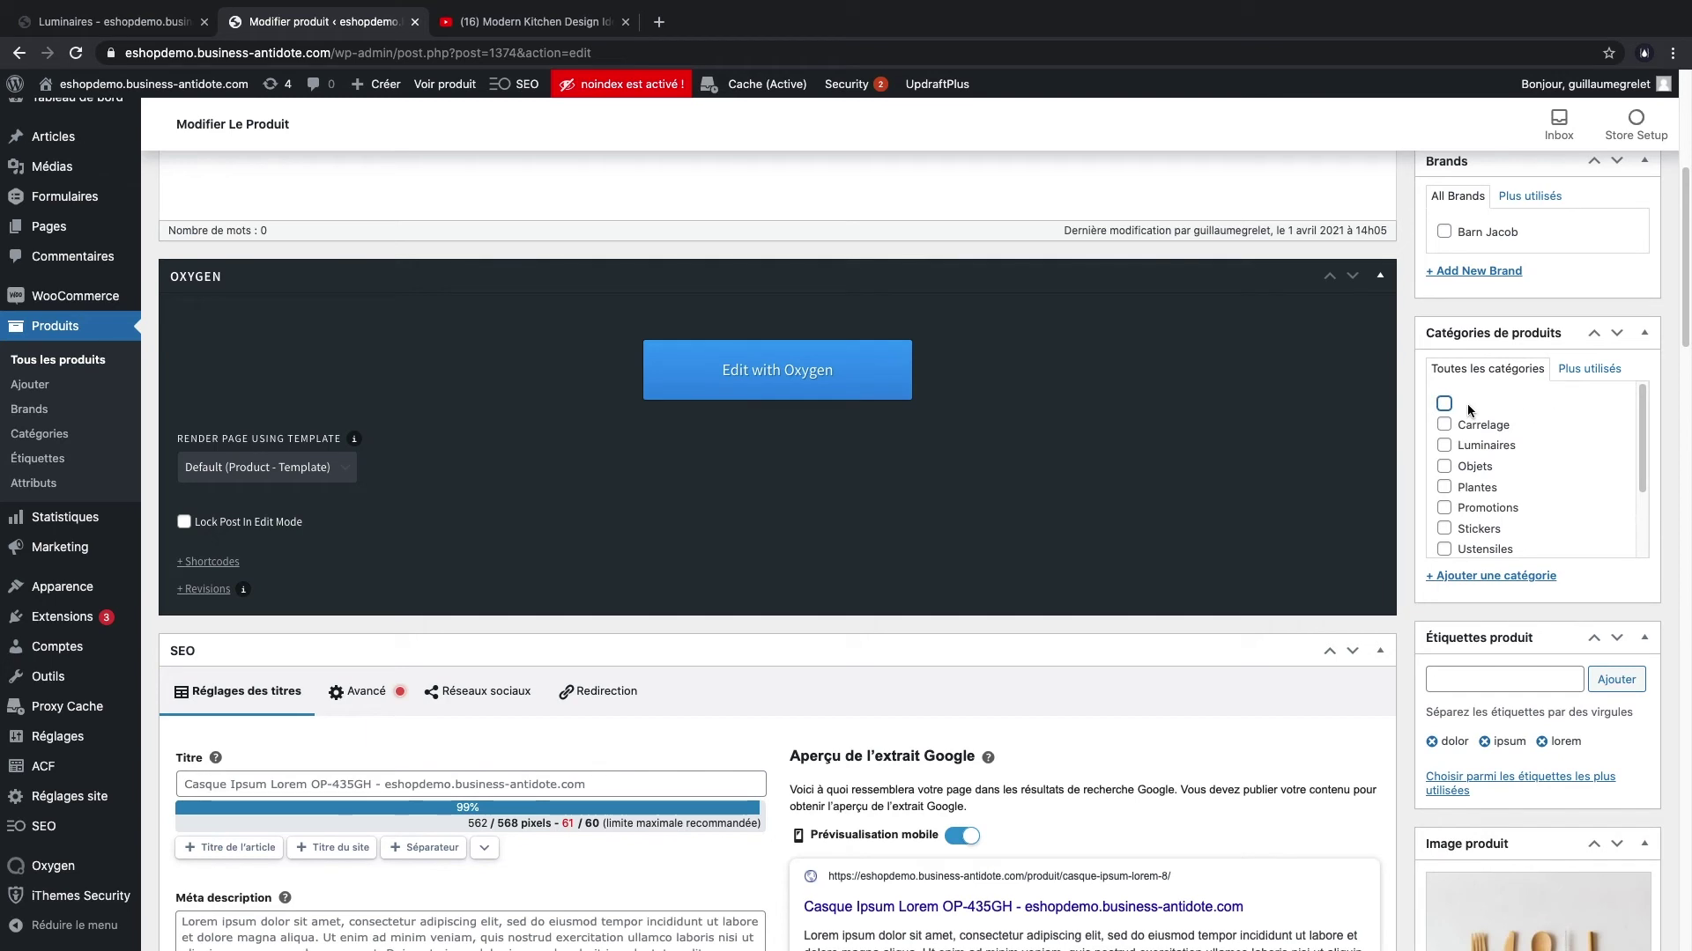
pyautogui.scroll(-3, 1573, 494)
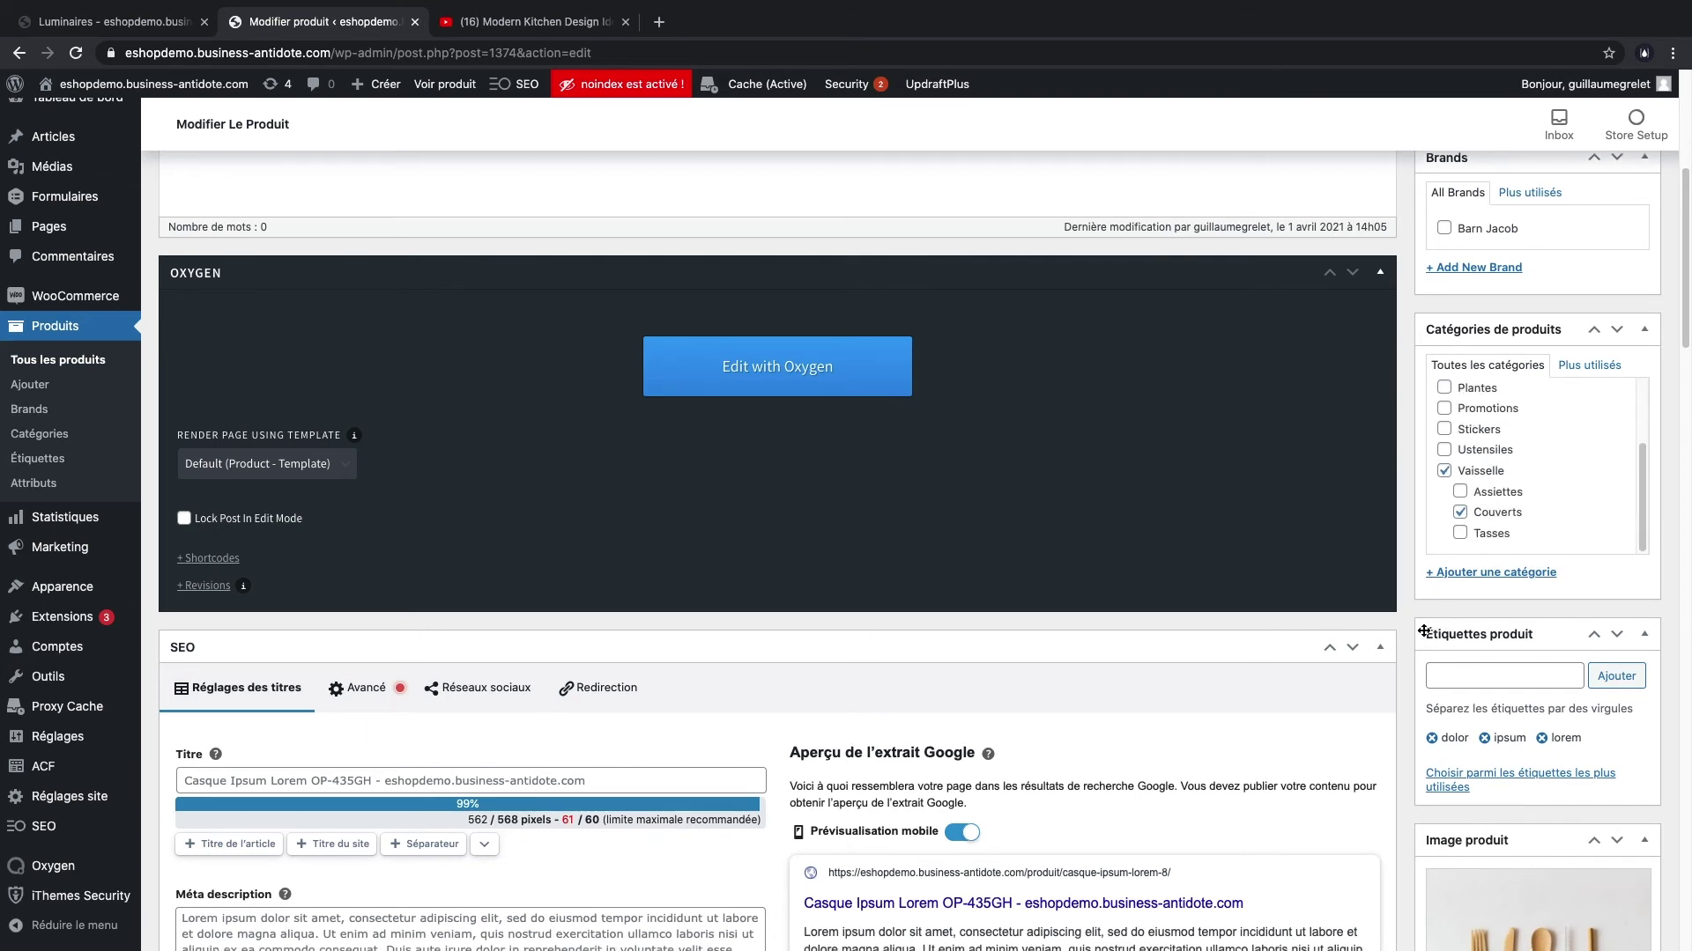
pyautogui.scroll(-5, 1411, 633)
pyautogui.scroll(-2, 1409, 633)
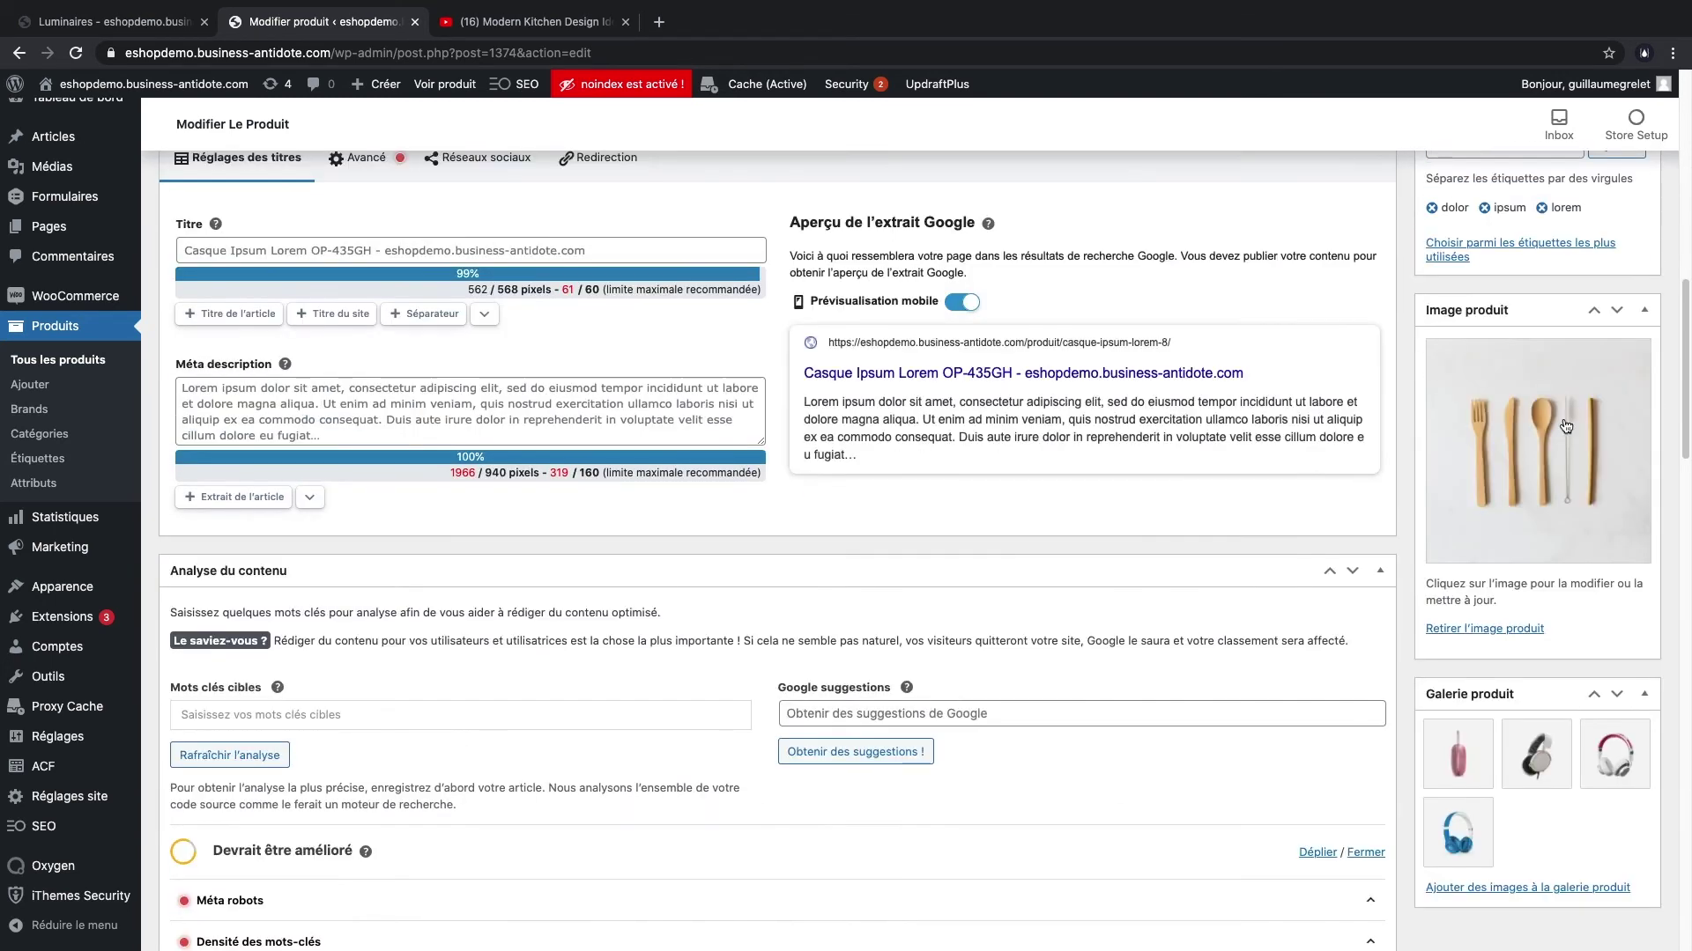
# - Set the wooden cutlery photo as the product image
pyautogui.click(1564, 473)
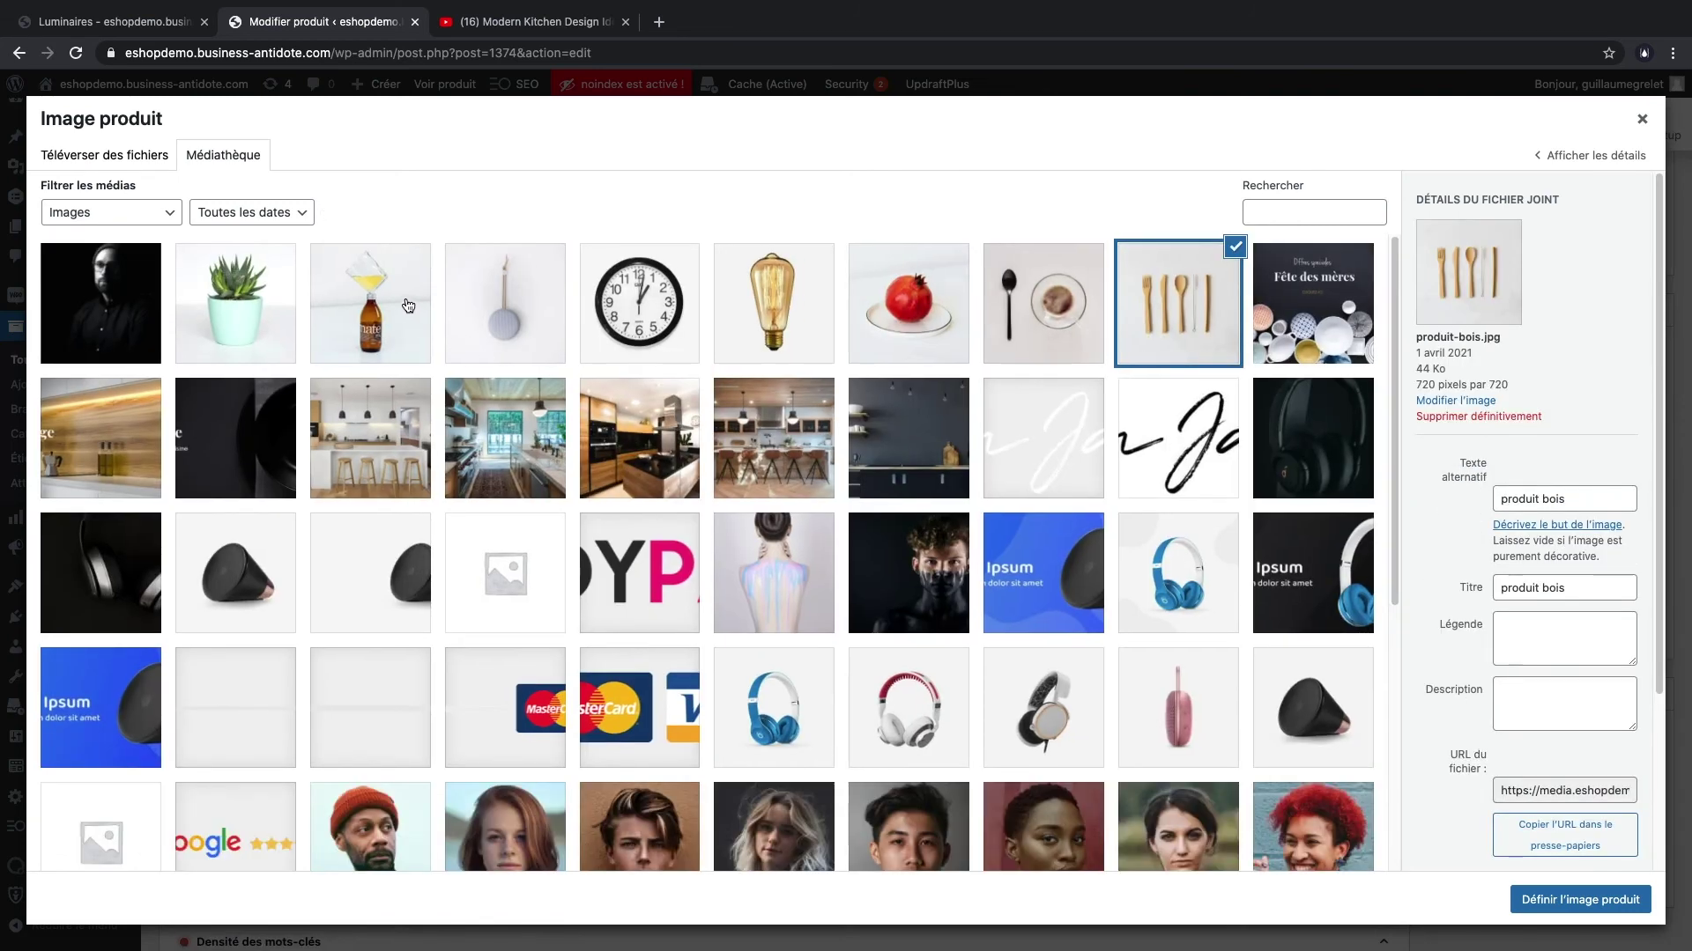
pyautogui.click(370, 302)
pyautogui.click(786, 302)
pyautogui.click(1018, 304)
pyautogui.click(1152, 305)
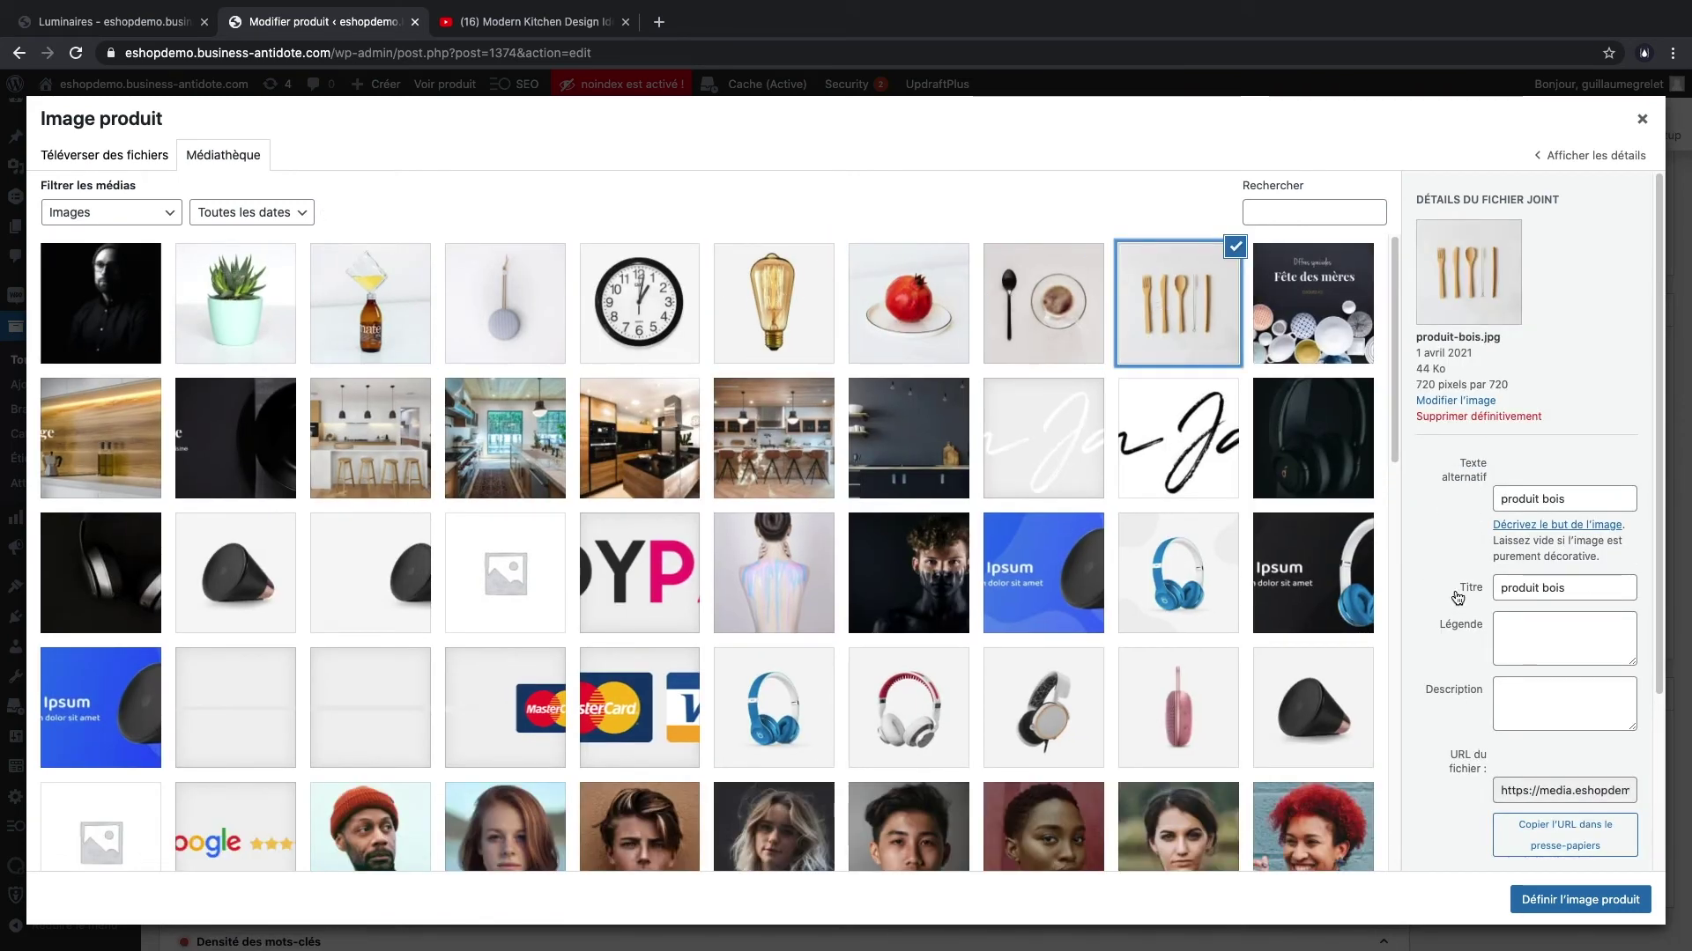
pyautogui.click(1562, 897)
# - Remove the old speaker and headphone images from the product gallery
pyautogui.scroll(-2, 1446, 624)
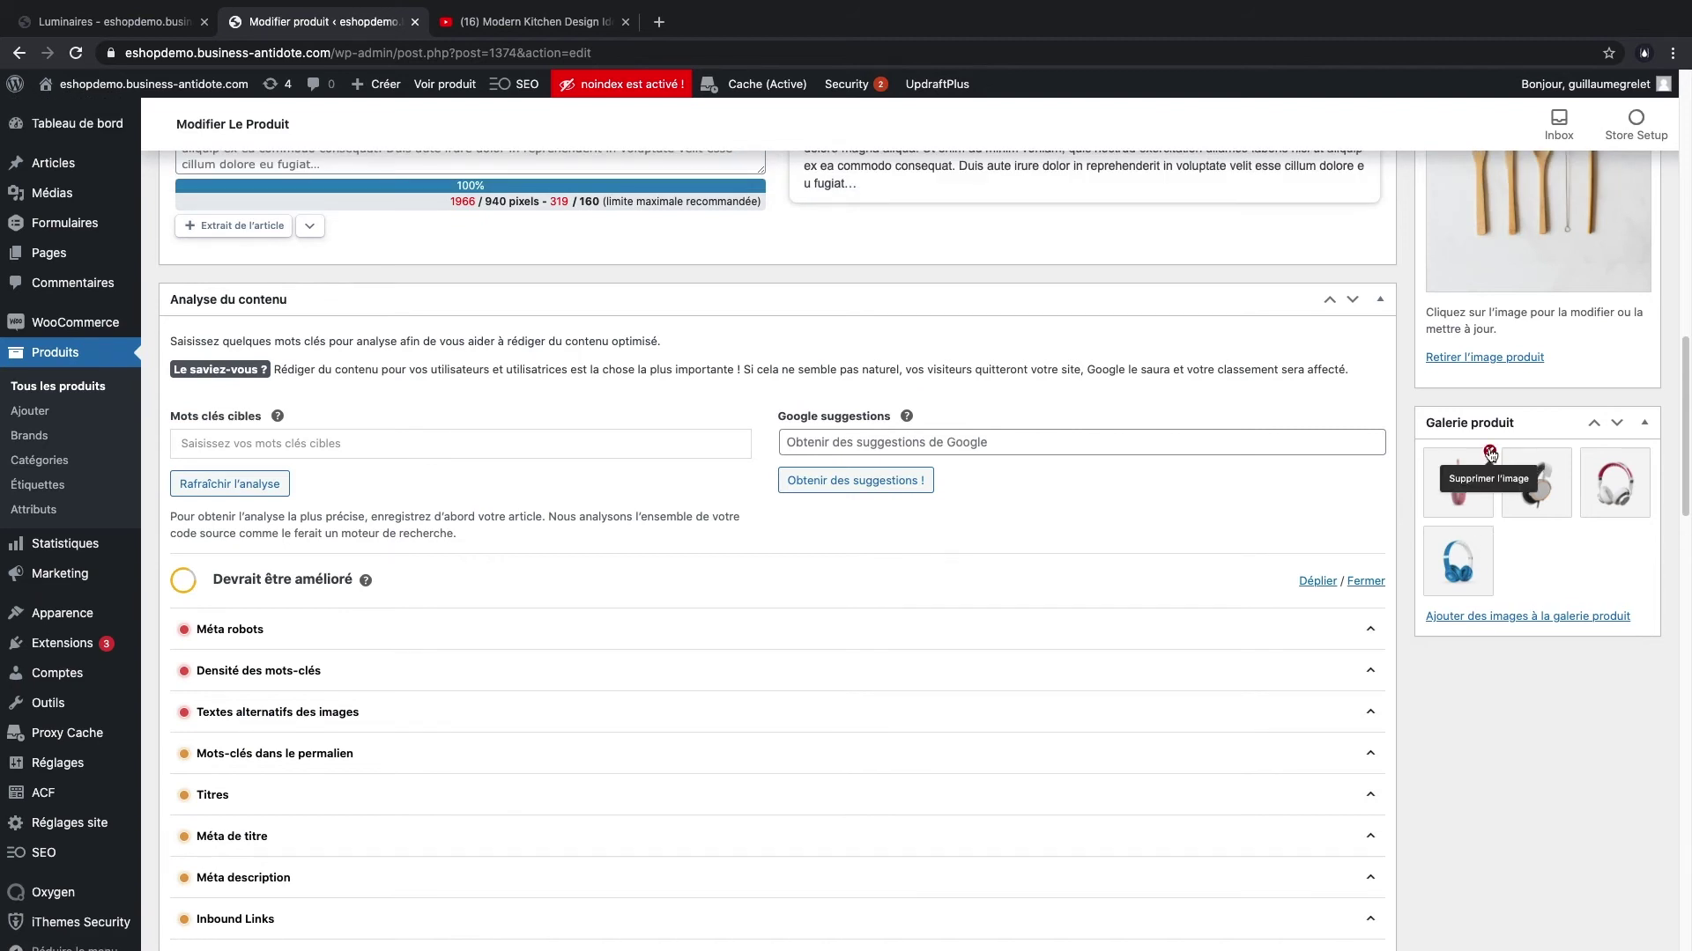
pyautogui.click(1488, 452)
pyautogui.click(1489, 453)
pyautogui.click(1488, 453)
pyautogui.click(1489, 453)
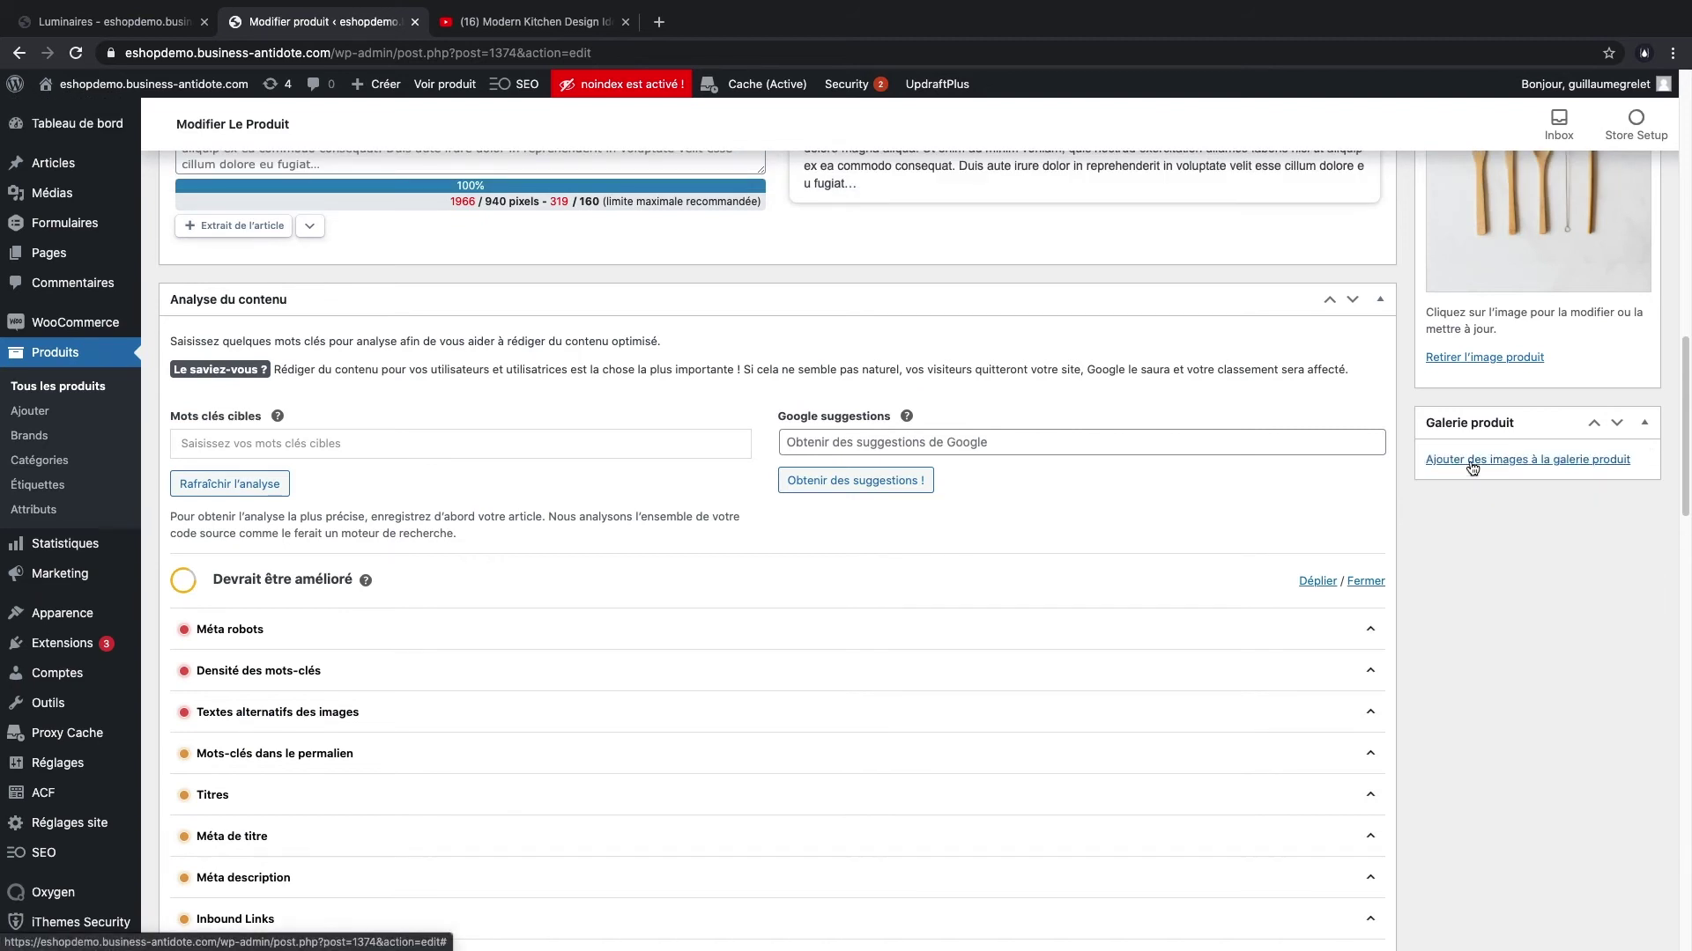
# - Add seven photos to the gallery, from the plant to the spoon and cup, and update the product
pyautogui.click(1473, 468)
pyautogui.click(294, 315)
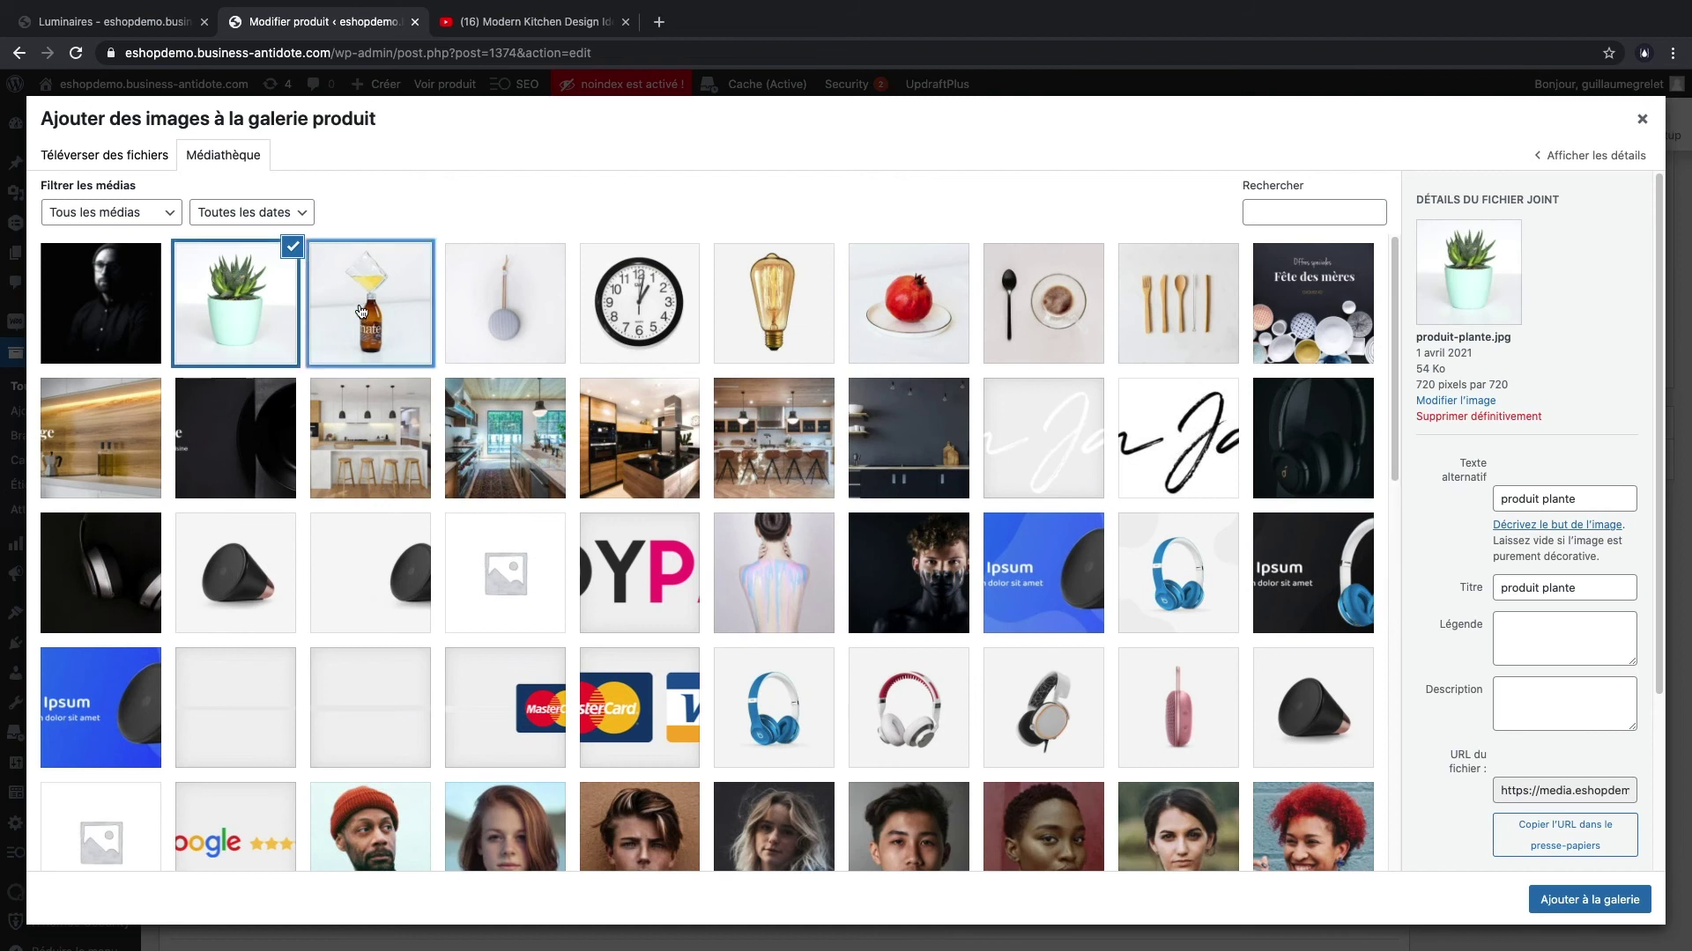
pyautogui.click(509, 313)
pyautogui.keyDown('shift'); pyautogui.click(362, 314); pyautogui.keyUp('shift')
pyautogui.keyDown('shift'); pyautogui.click(640, 313); pyautogui.keyUp('shift')
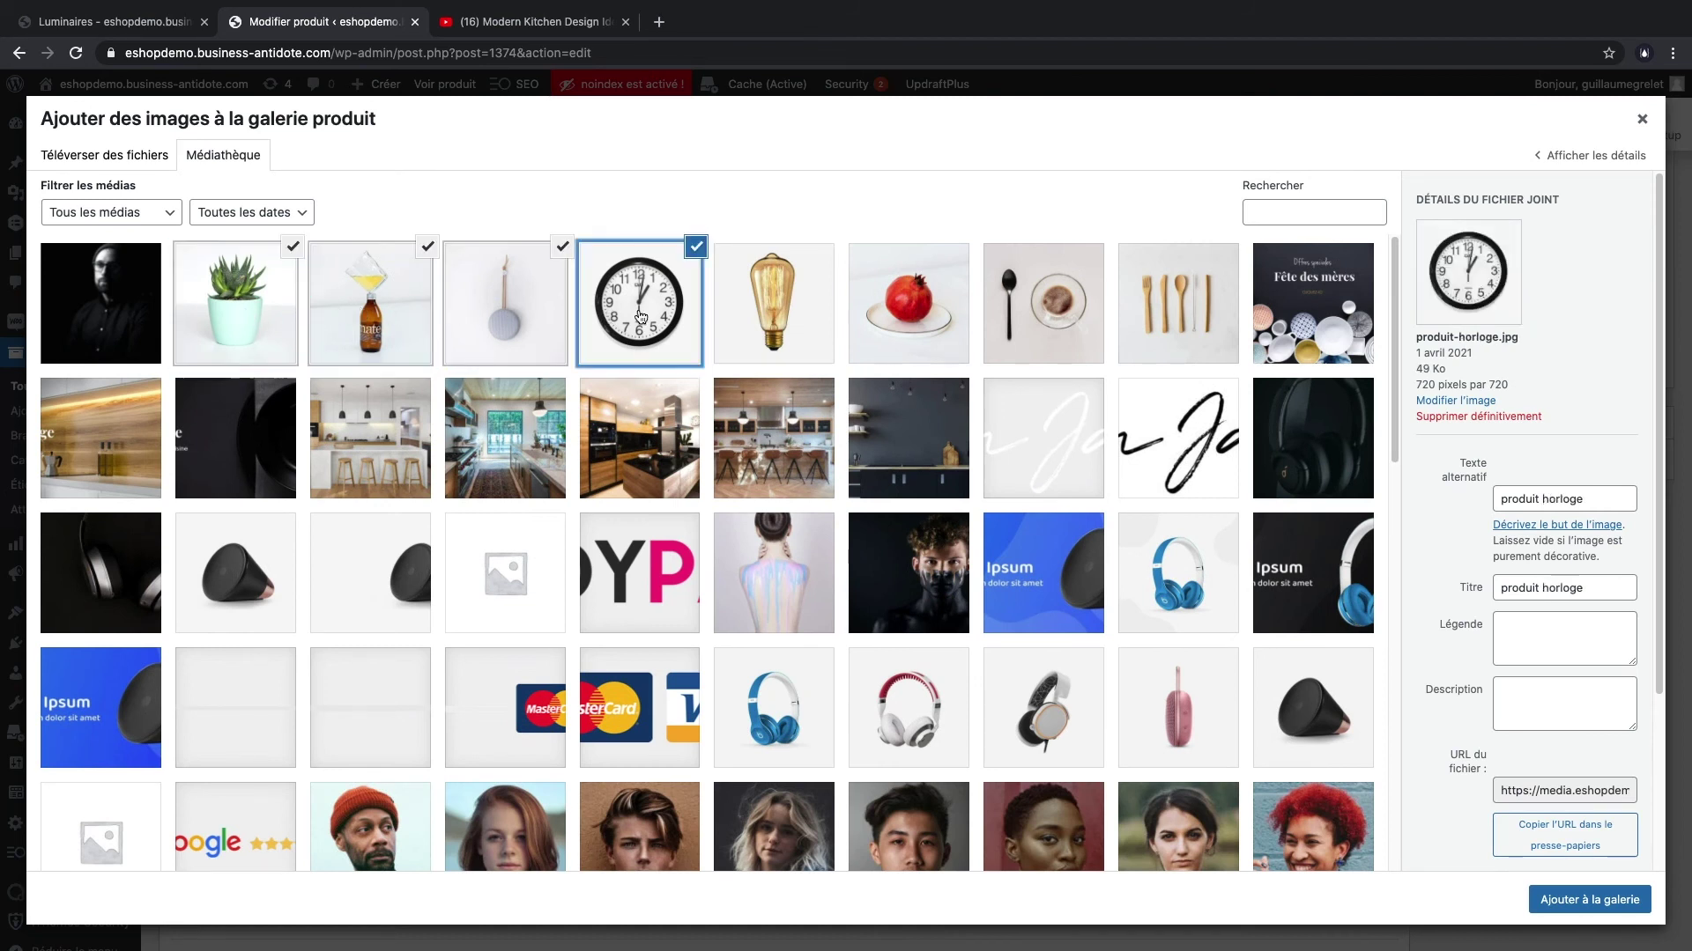
pyautogui.keyDown('shift'); pyautogui.click(773, 313); pyautogui.keyUp('shift')
pyautogui.keyDown('shift'); pyautogui.click(908, 312); pyautogui.keyUp('shift')
pyautogui.keyDown('shift'); pyautogui.click(1025, 315); pyautogui.keyUp('shift')
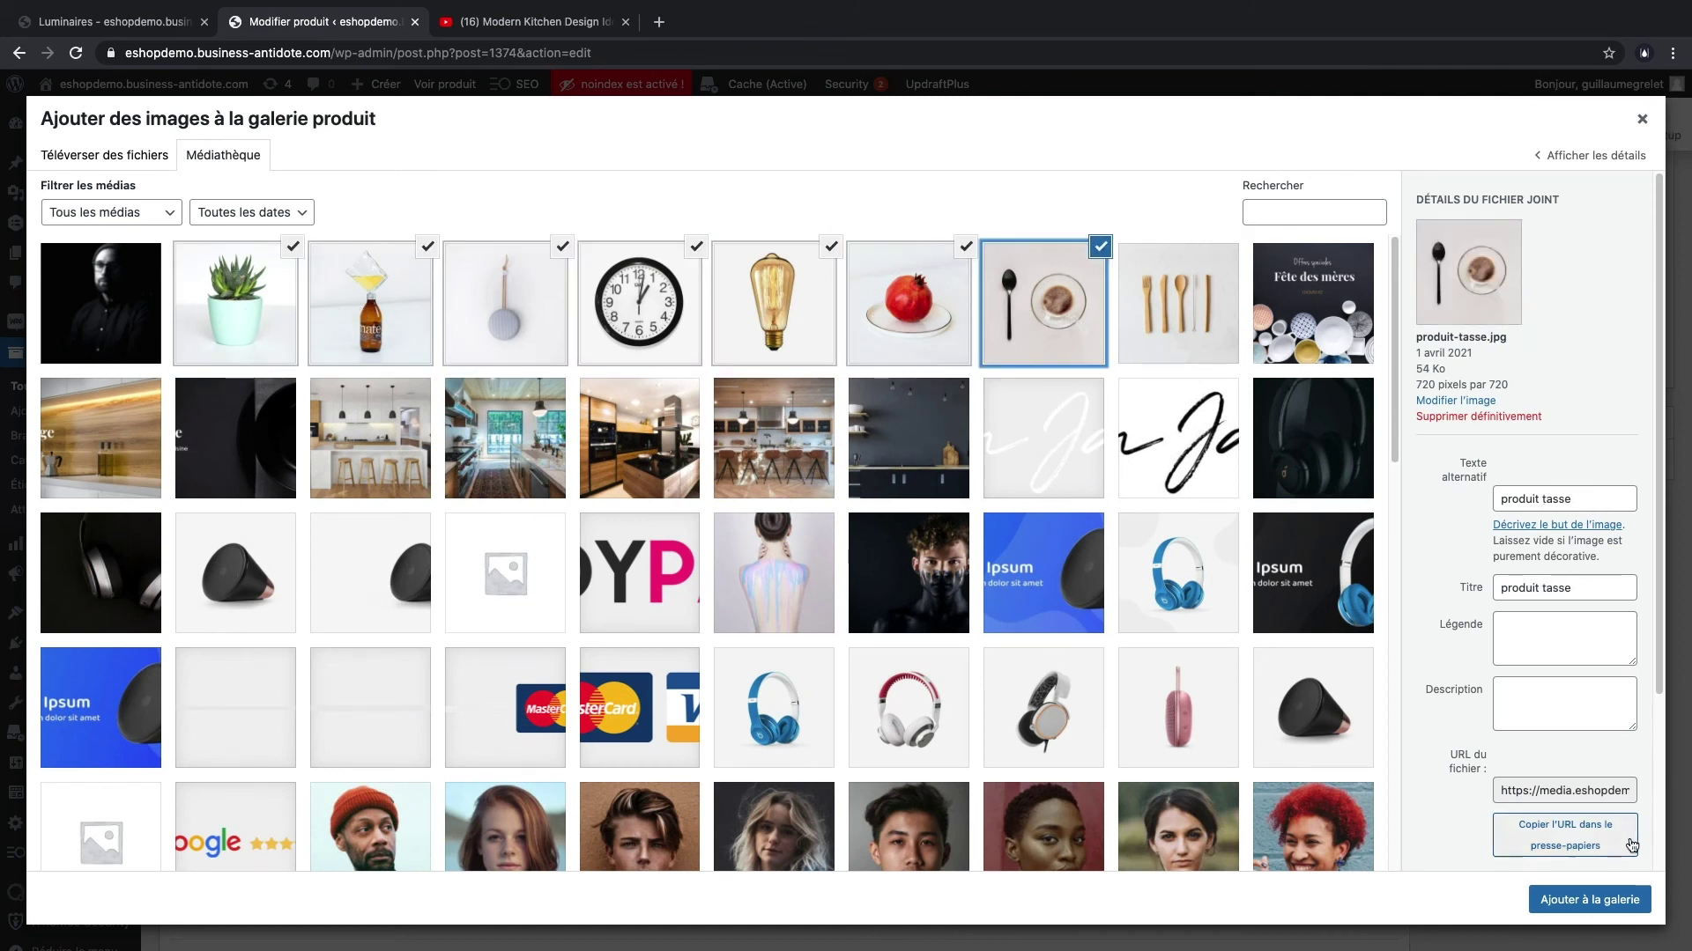
pyautogui.click(1603, 900)
pyautogui.scroll(15, 1524, 620)
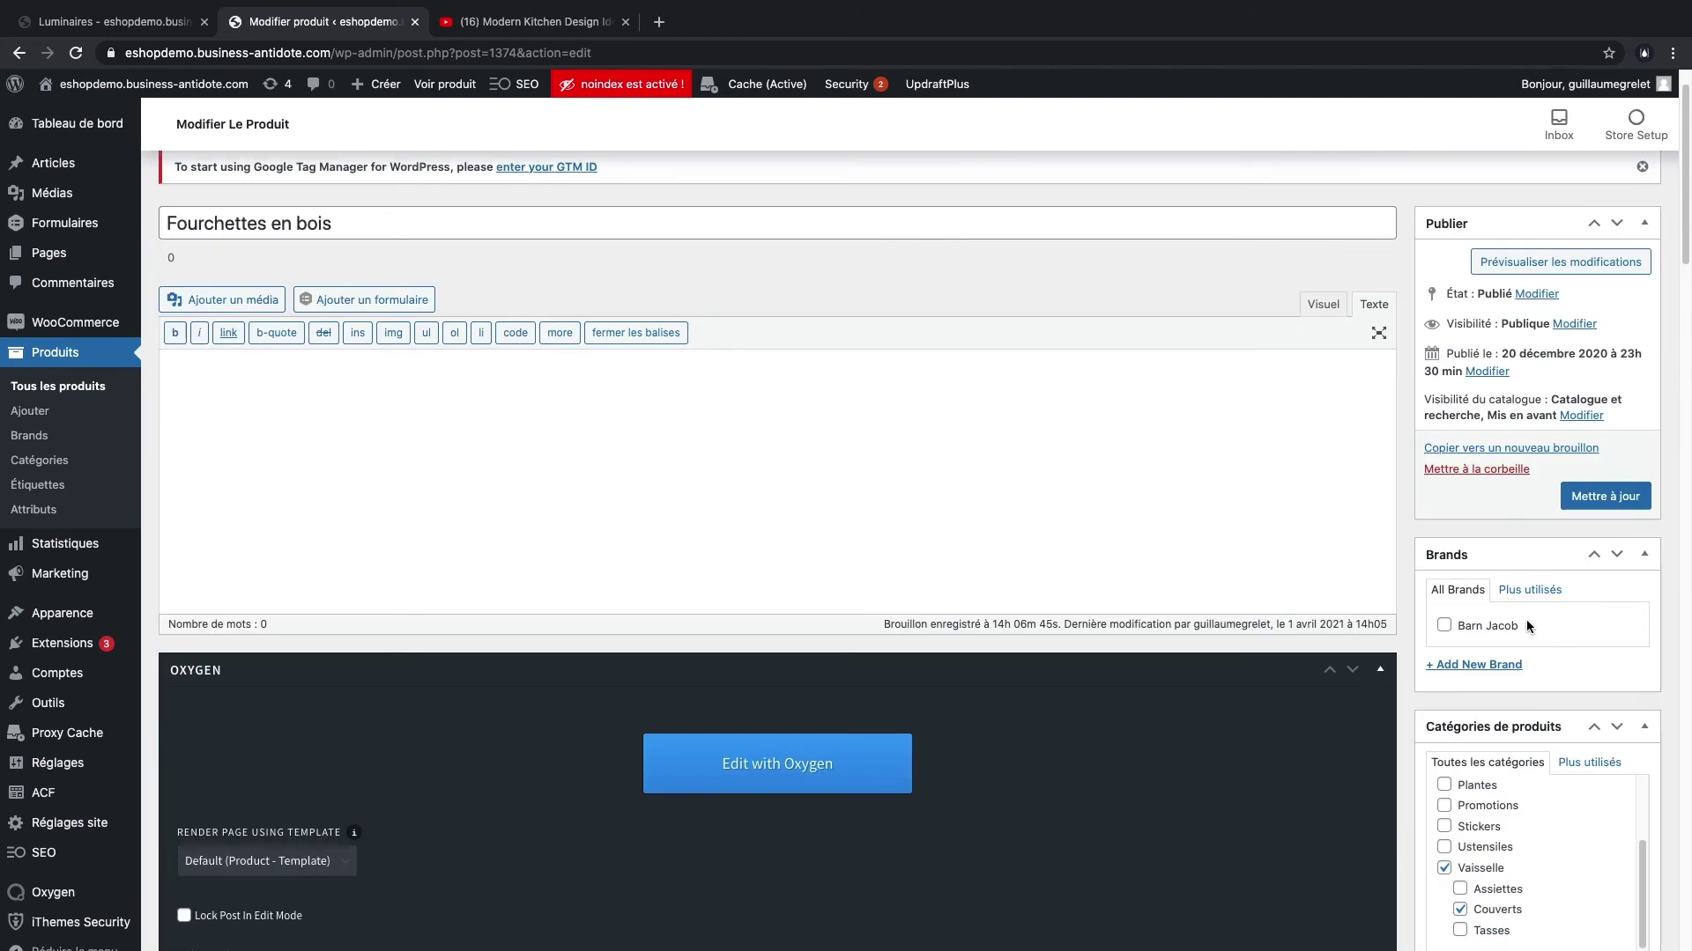
pyautogui.click(1606, 494)
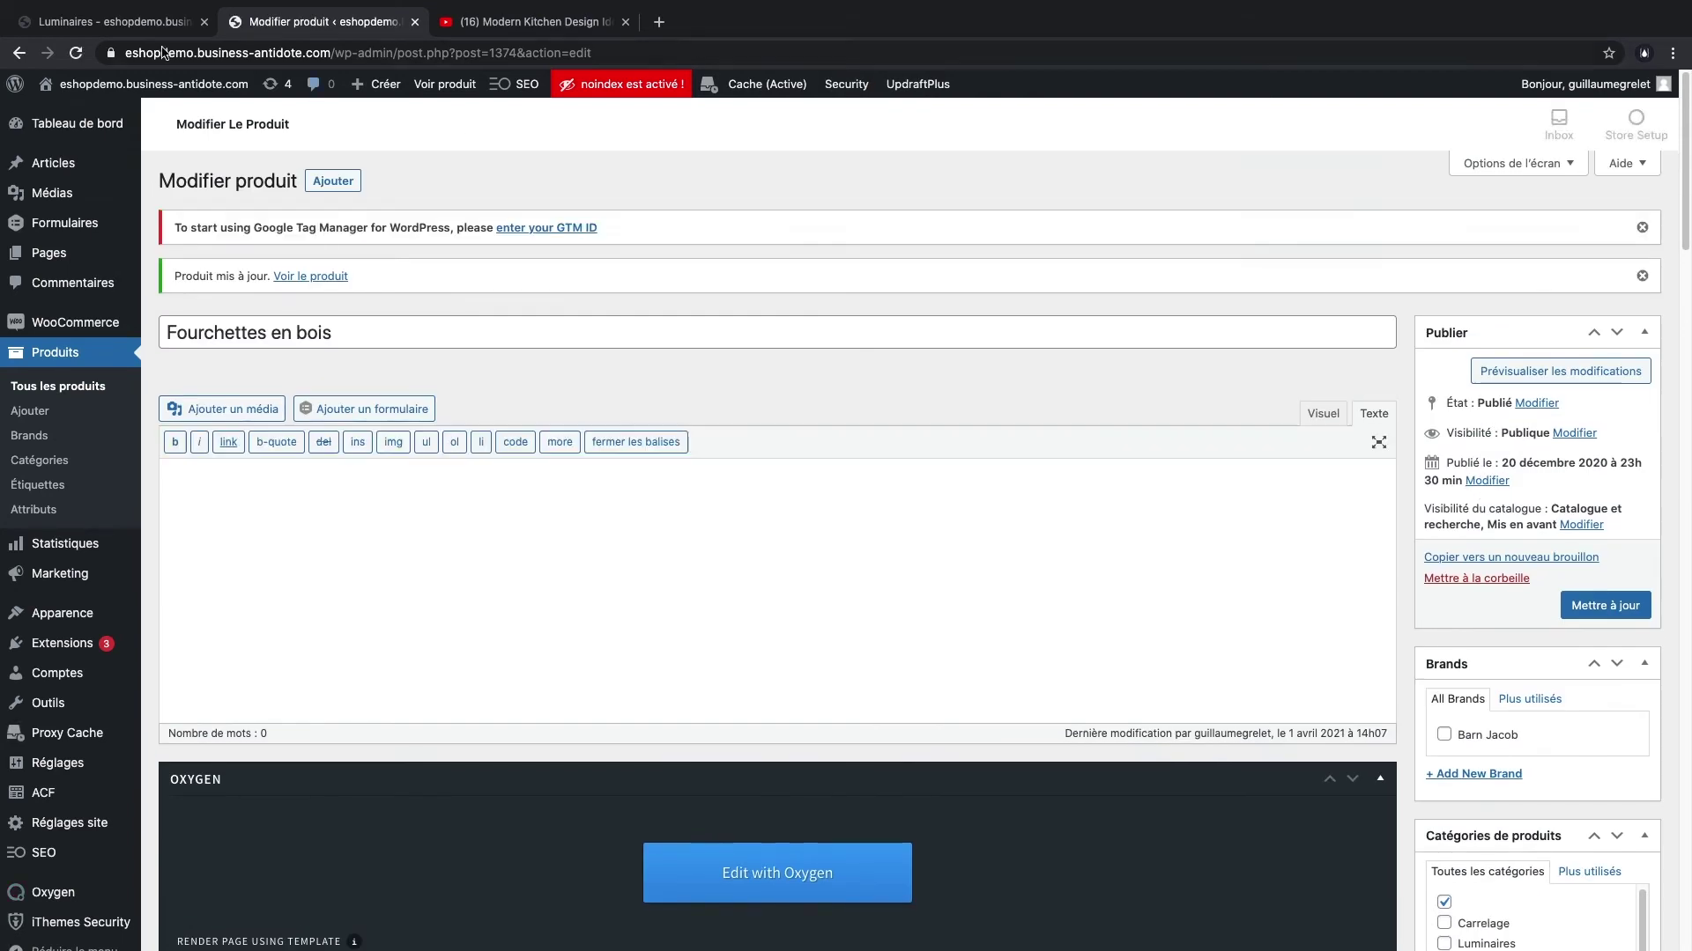
pyautogui.hotkey('ctrl', 'shift', 'Tab')
pyautogui.moveTo(441, 206)
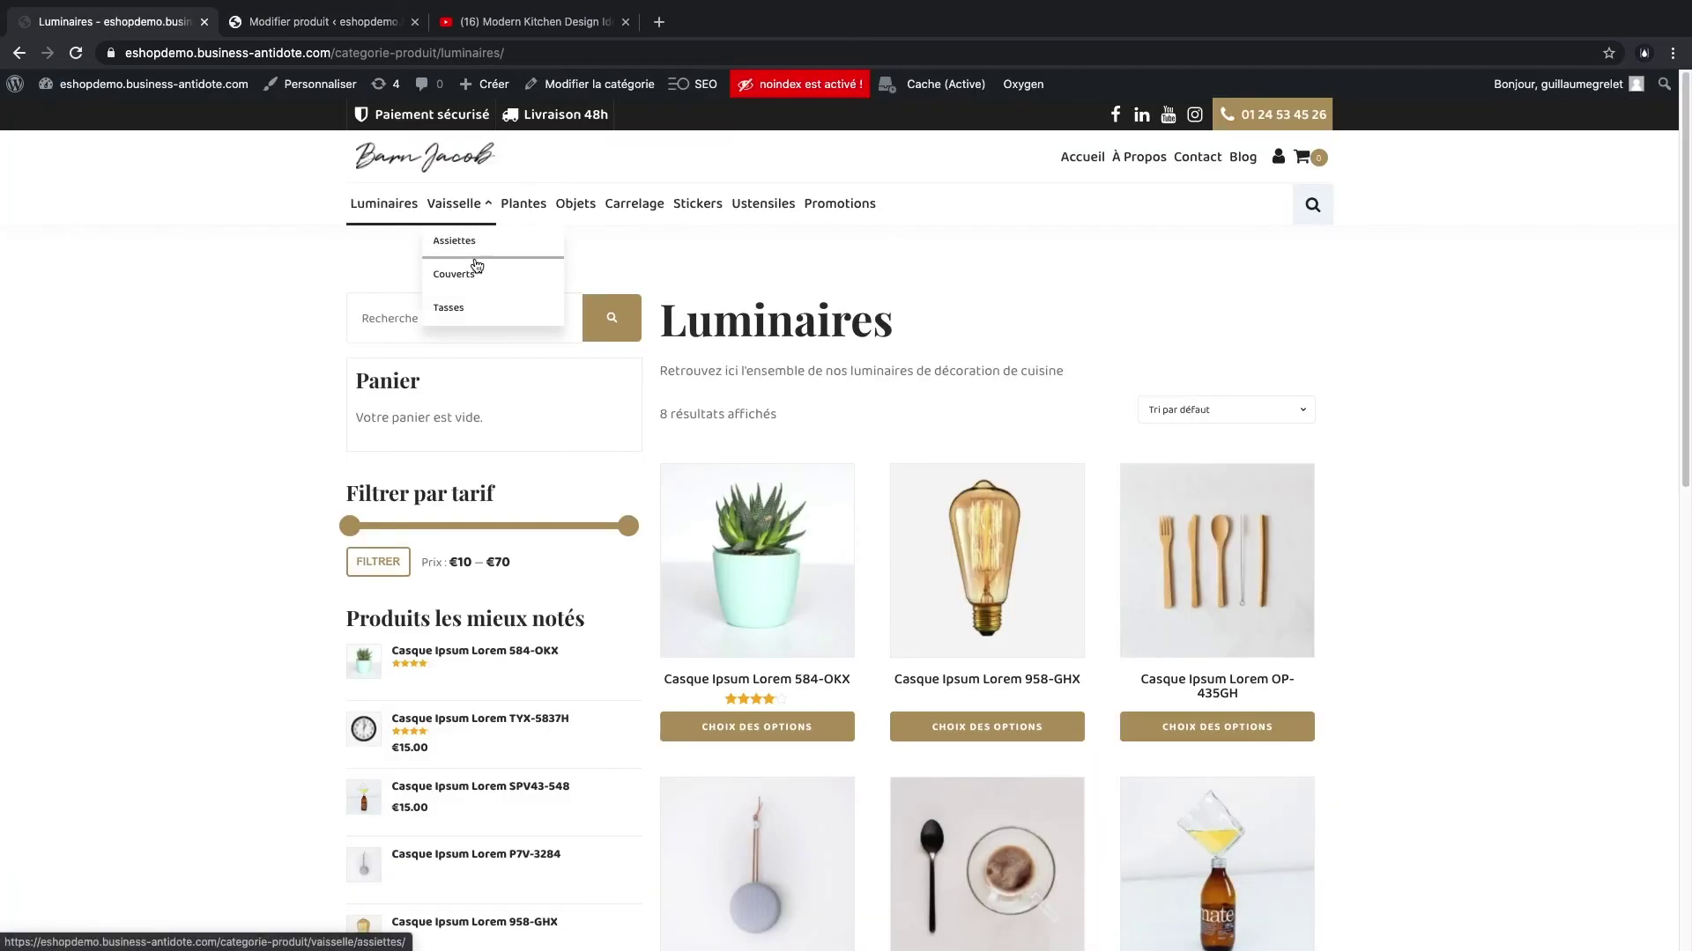
pyautogui.click(470, 278)
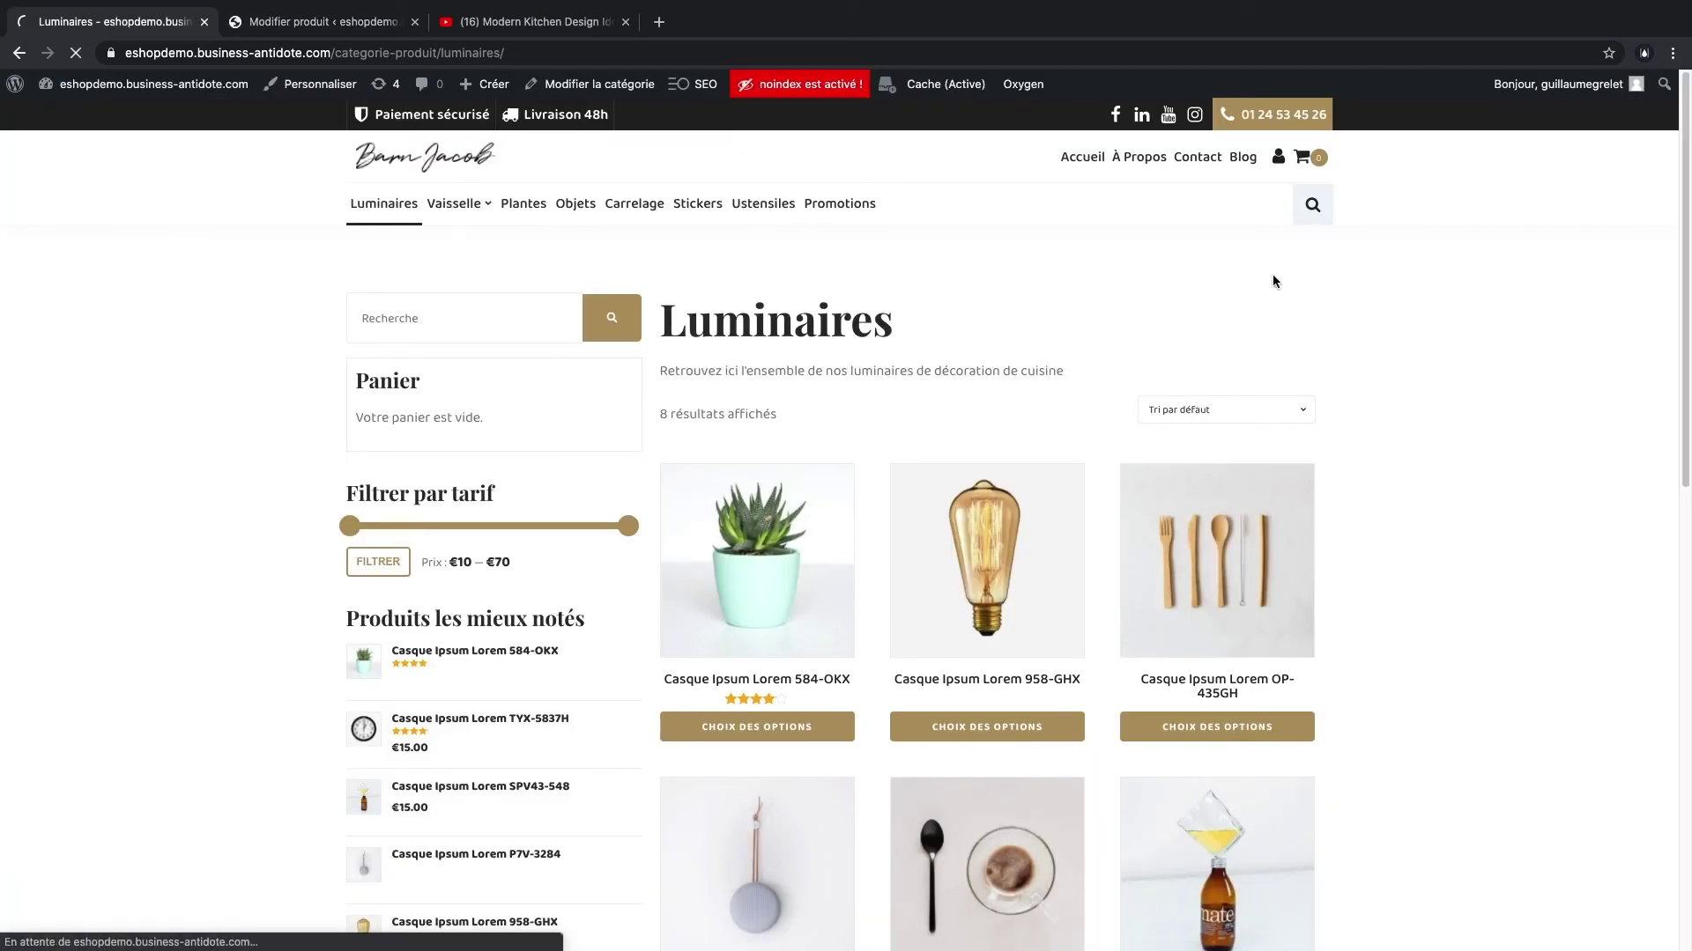
pyautogui.click(830, 535)
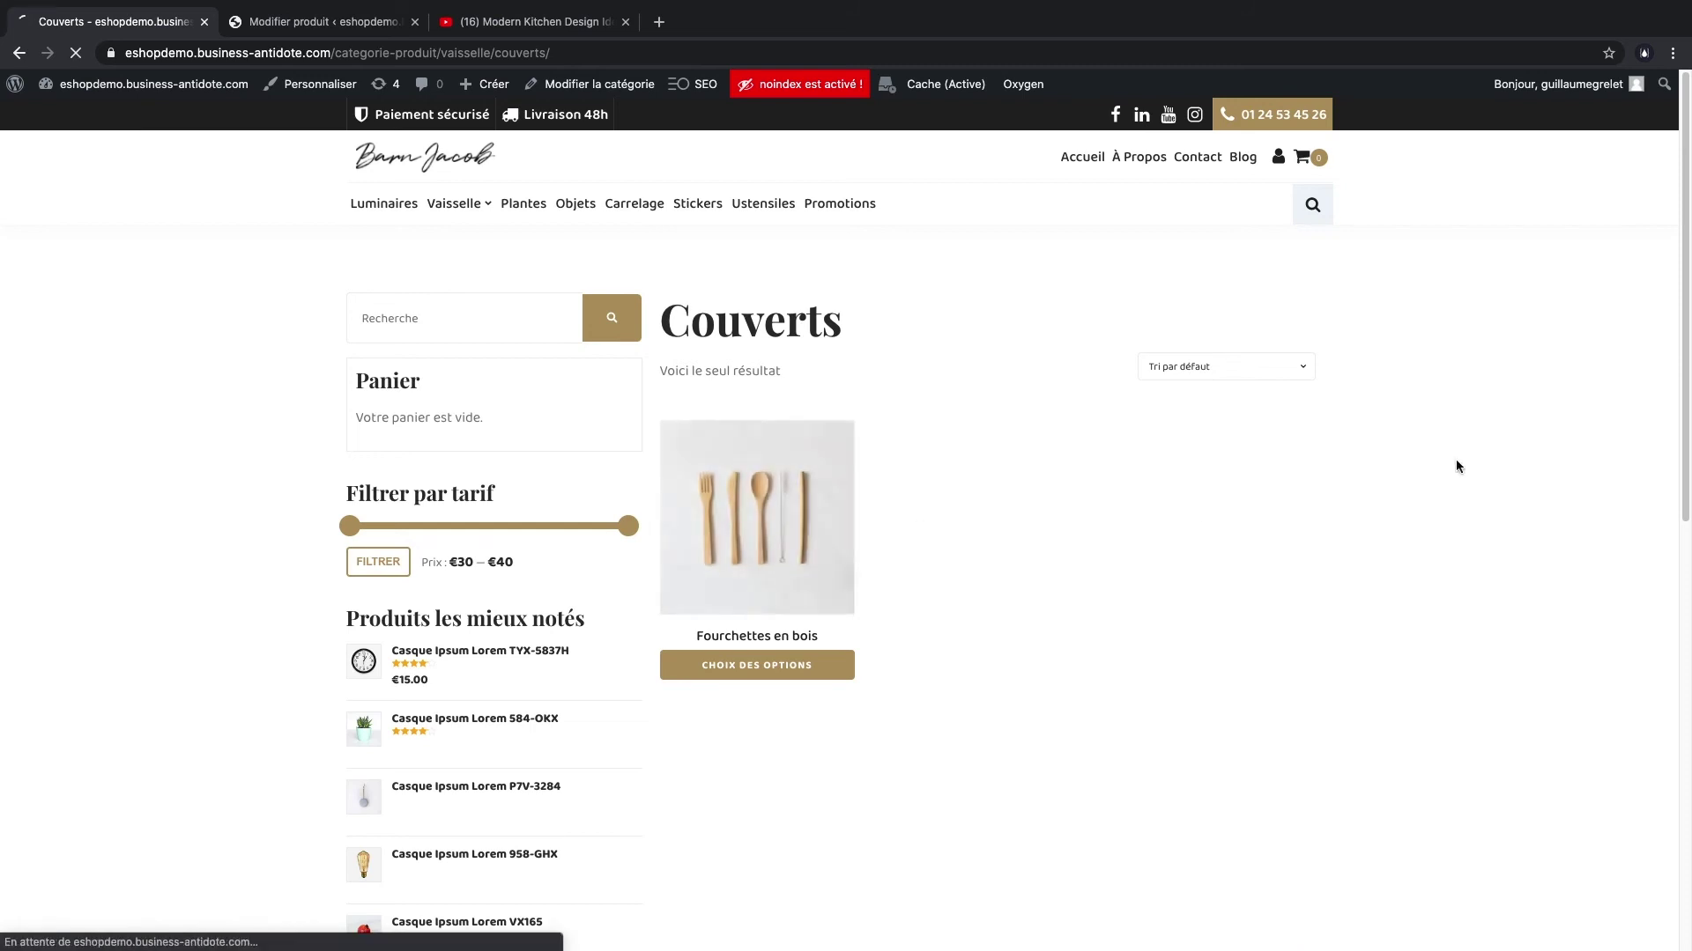
pyautogui.scroll(-1, 1455, 460)
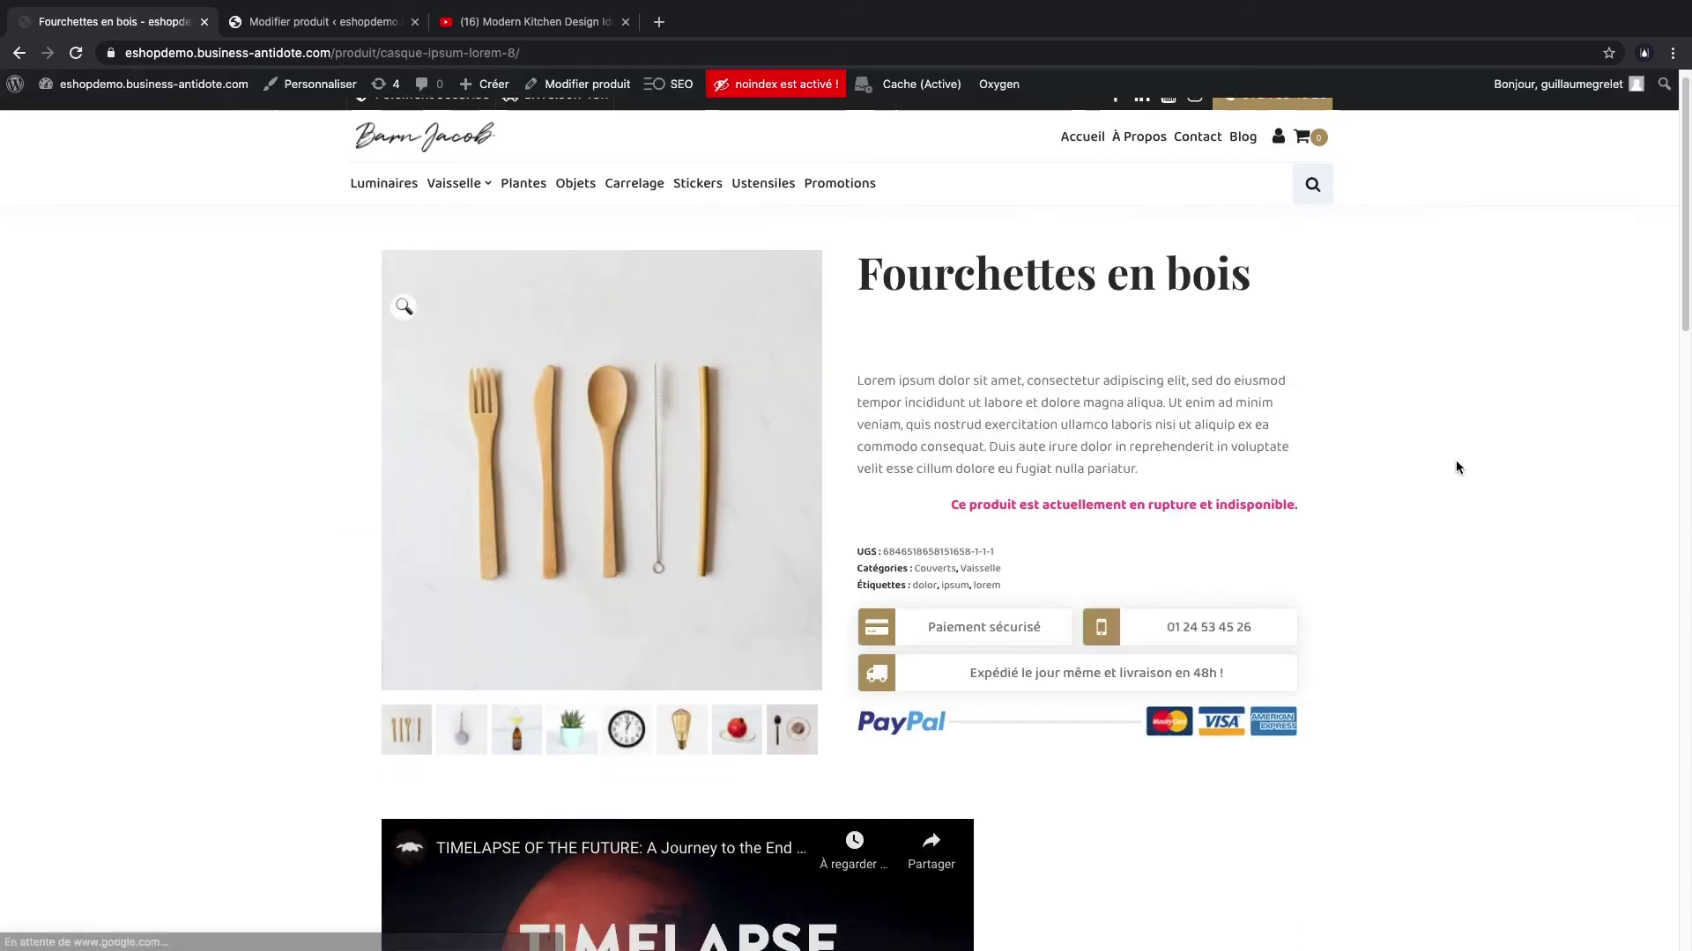
pyautogui.moveTo(884, 275); pyautogui.dragTo(1260, 277)
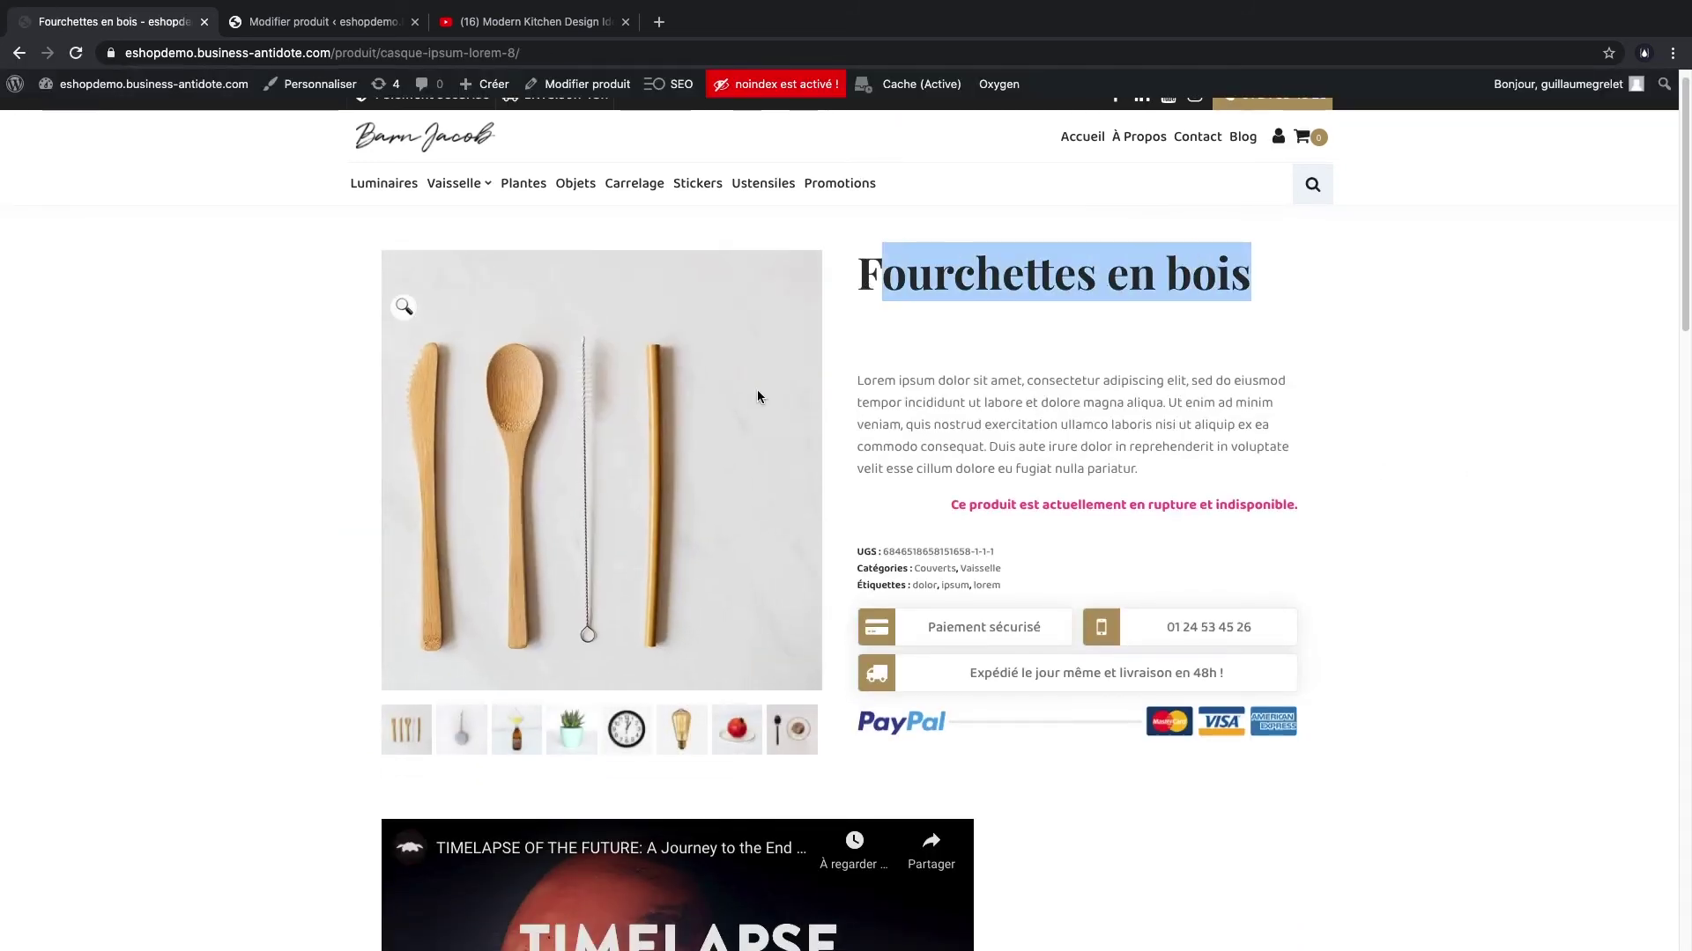
pyautogui.click(405, 308)
pyautogui.click(1657, 527)
pyautogui.click(1656, 527)
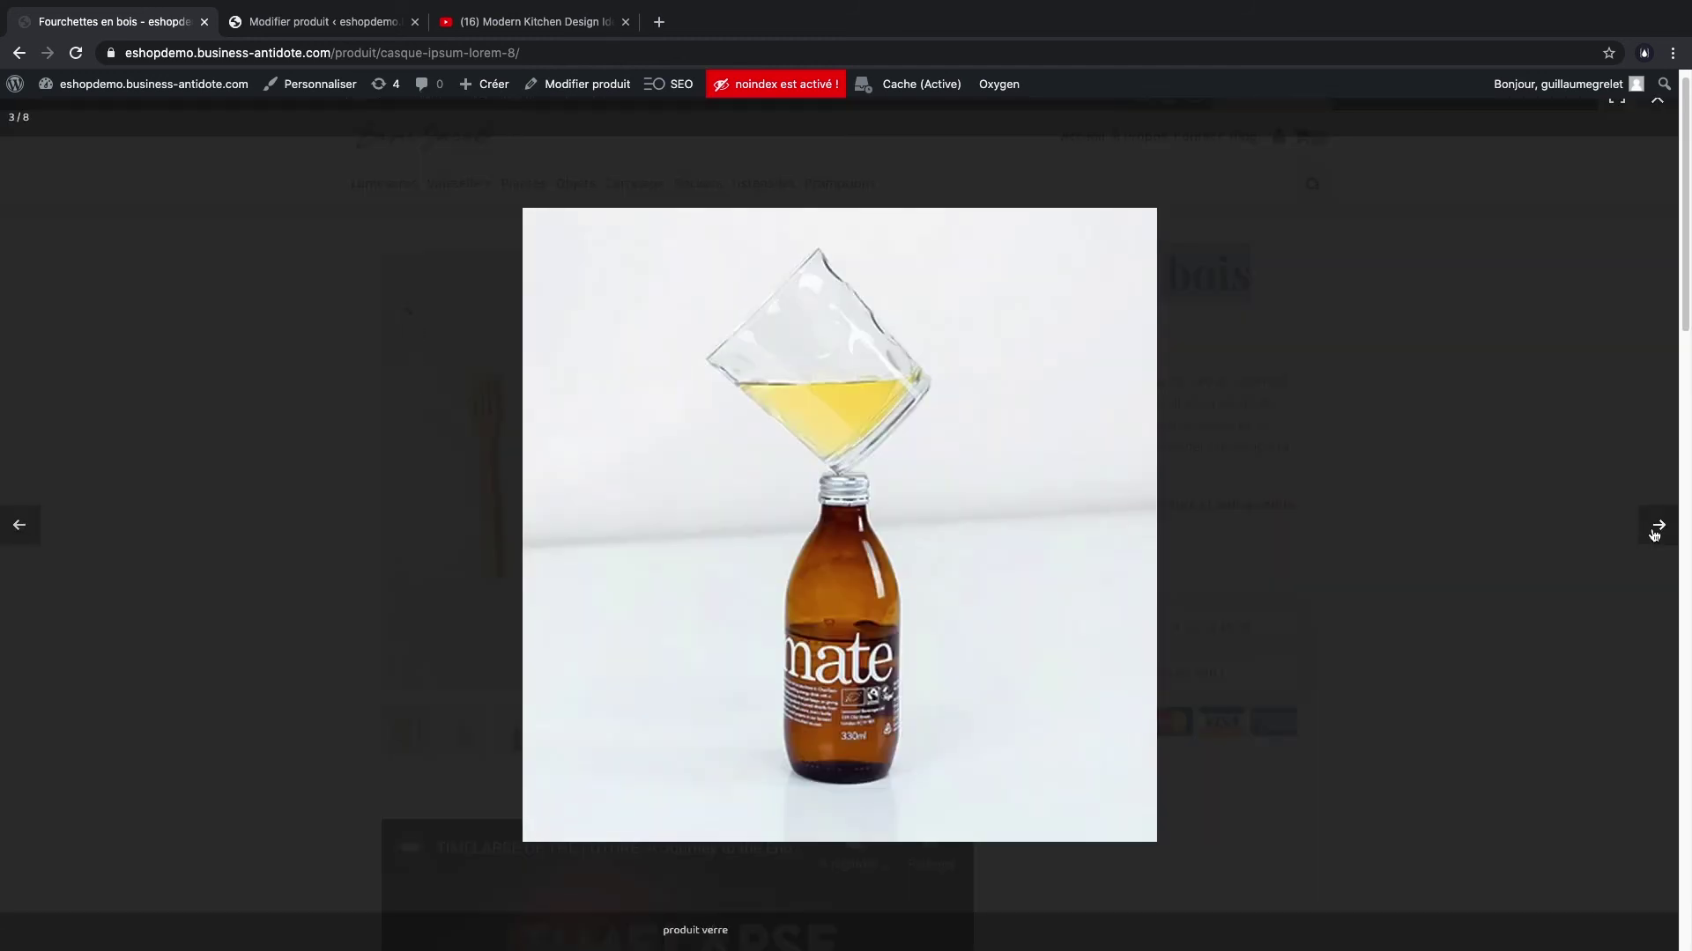
pyautogui.click(1657, 527)
pyautogui.click(1657, 527)
pyautogui.click(1442, 460)
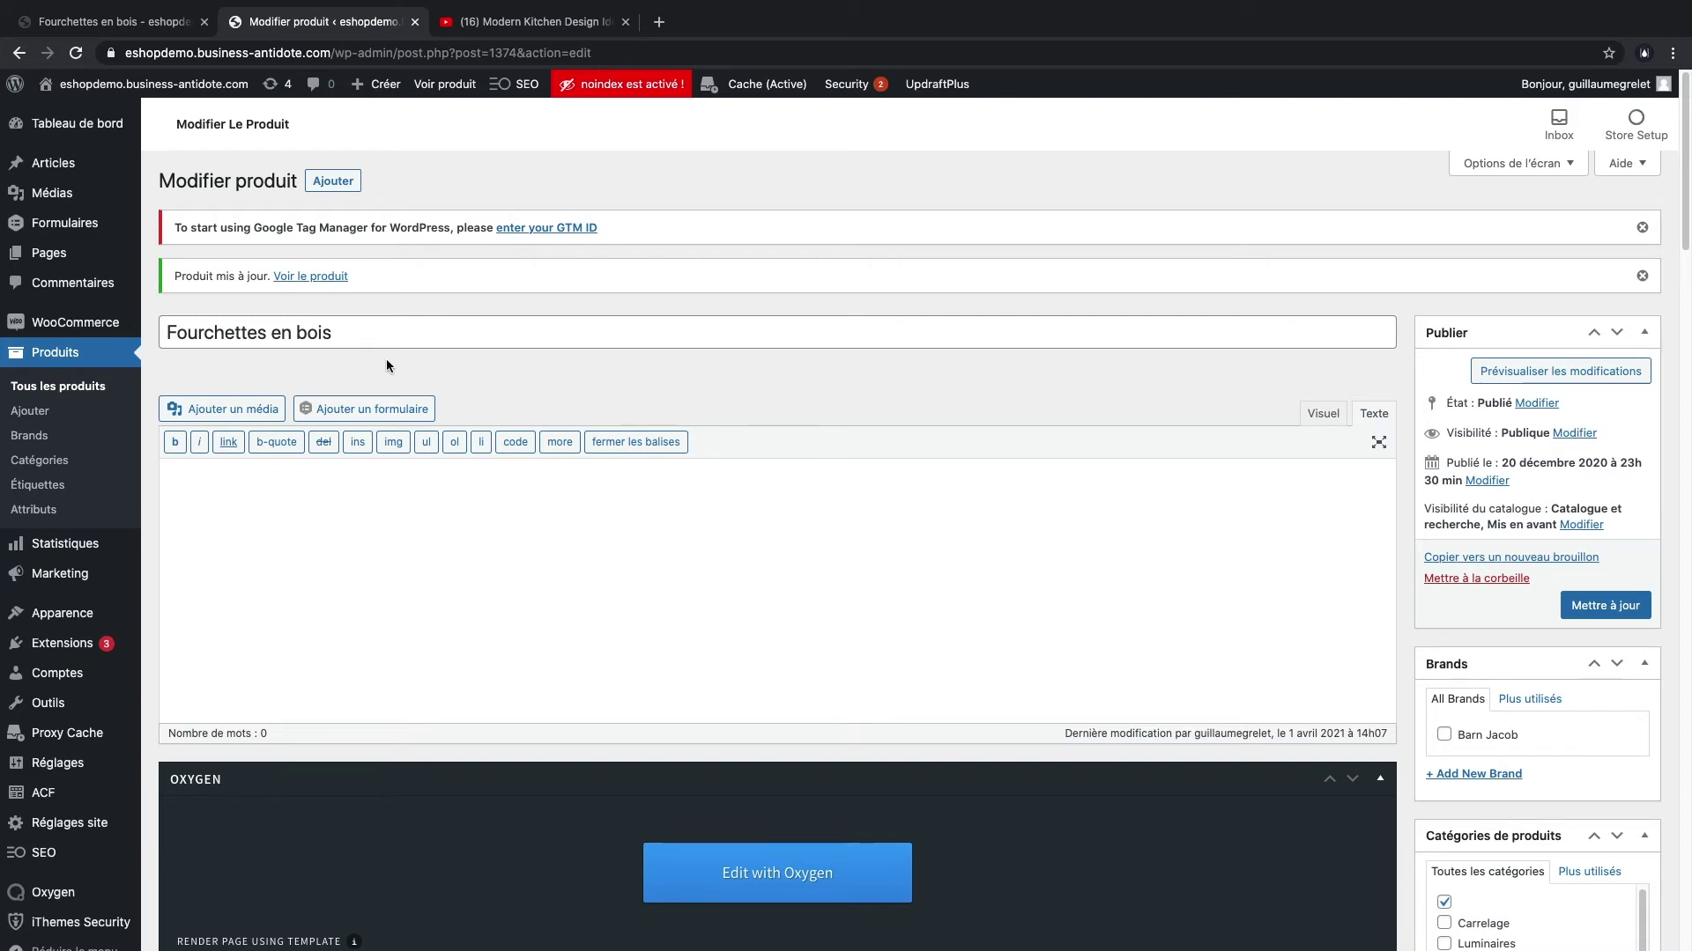
# - Append 'premium' to the product title and save the product
pyautogui.click(364, 336)
pyautogui.write('premium')
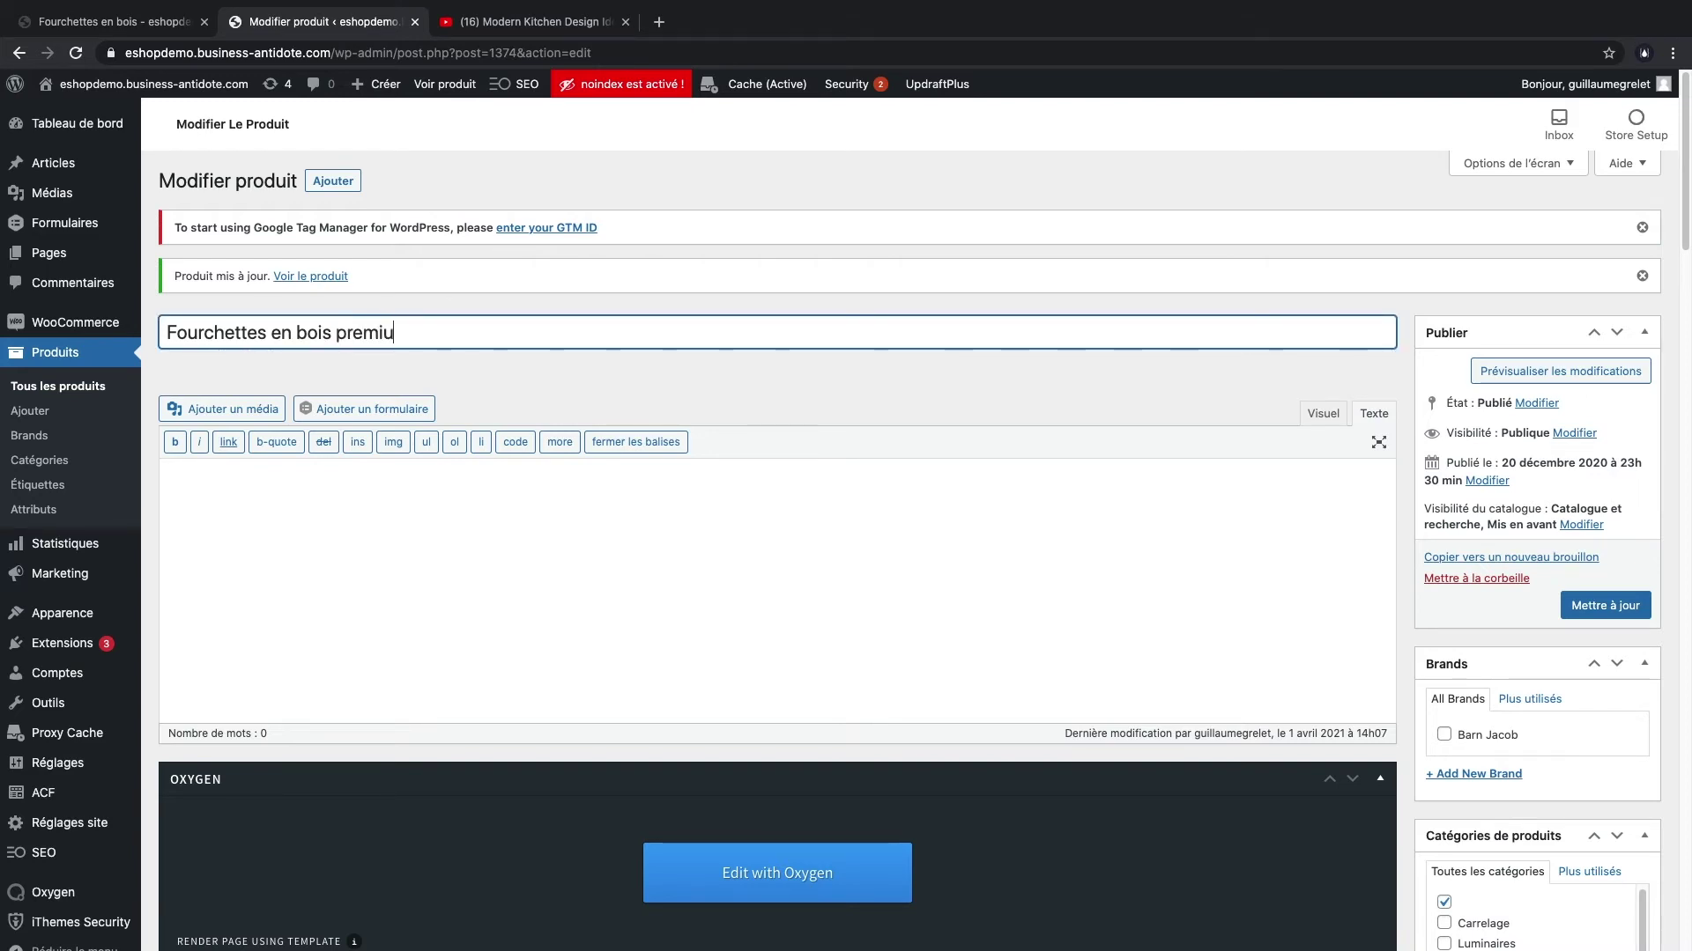
pyautogui.click(1571, 610)
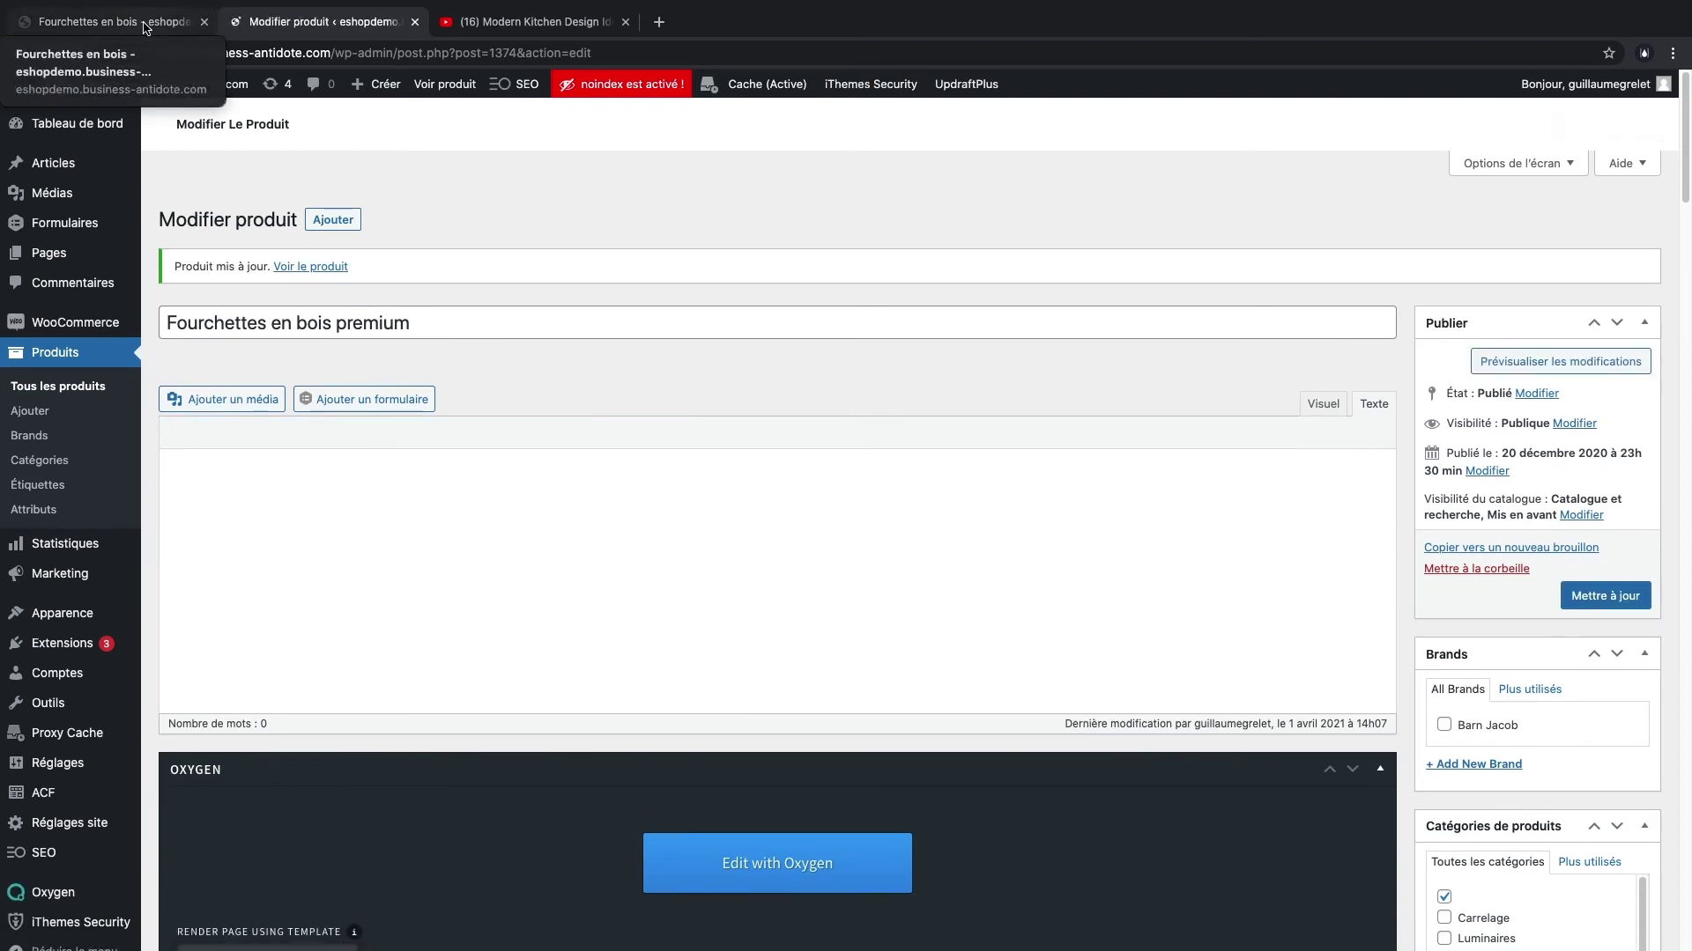
# - Check the renamed product on the storefront, then return to the editor
pyautogui.click(145, 23)
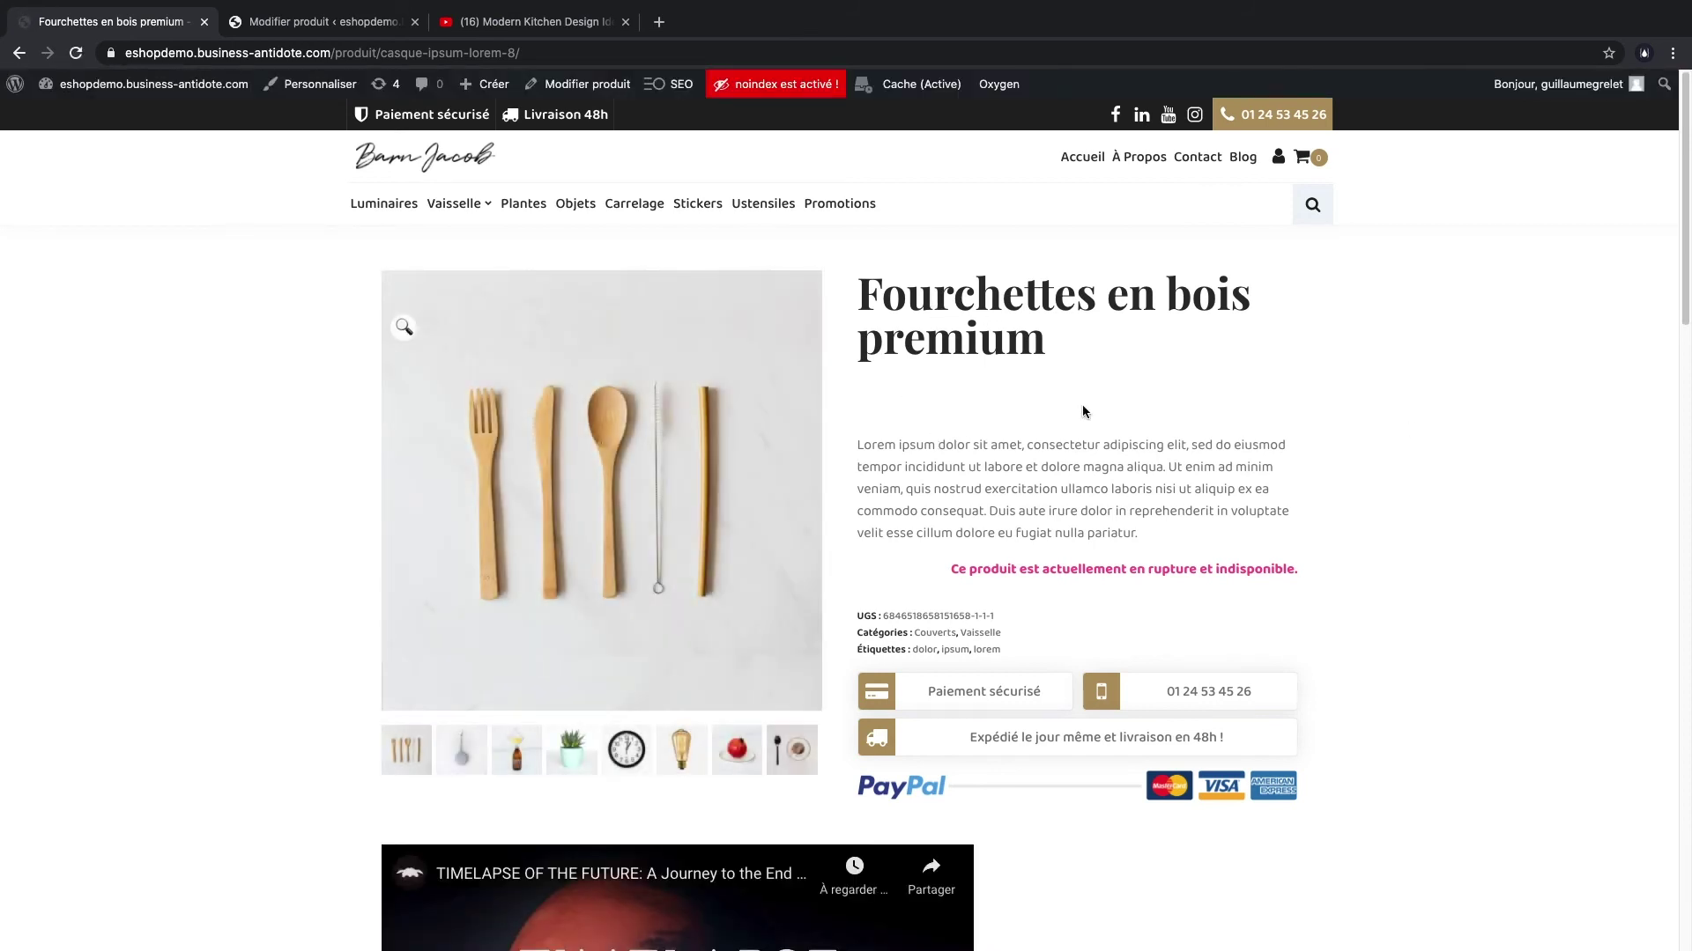
pyautogui.hotkey('ctrl', 'Tab')
pyautogui.scroll(-20, 875, 446)
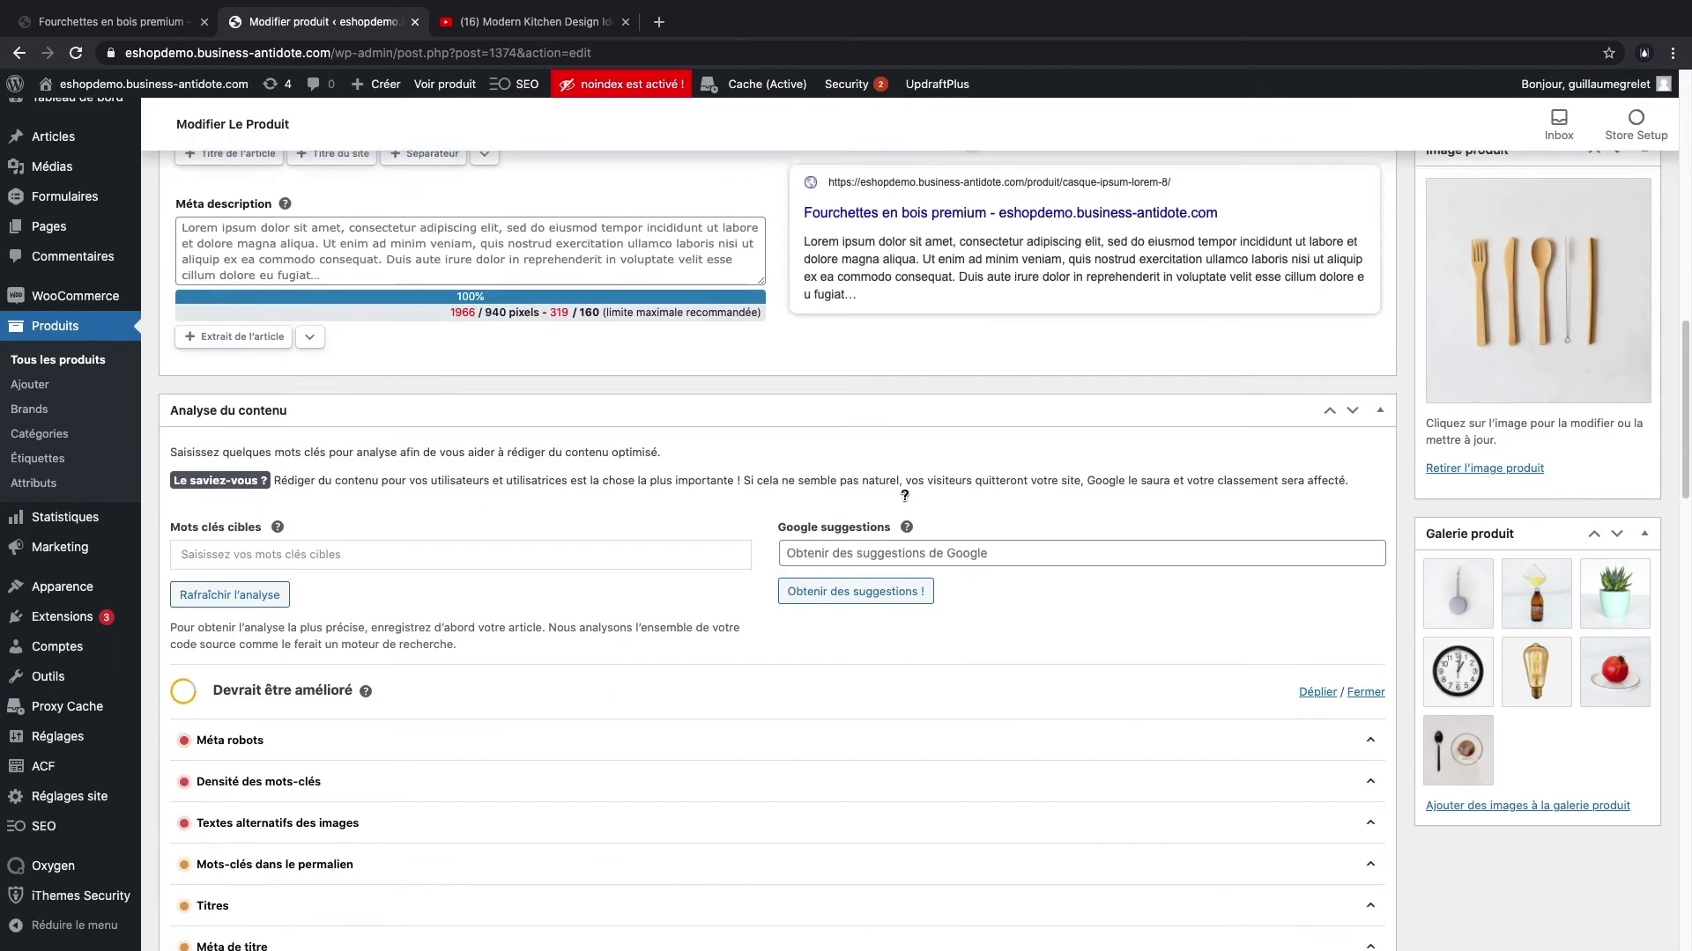
pyautogui.click(140, 22)
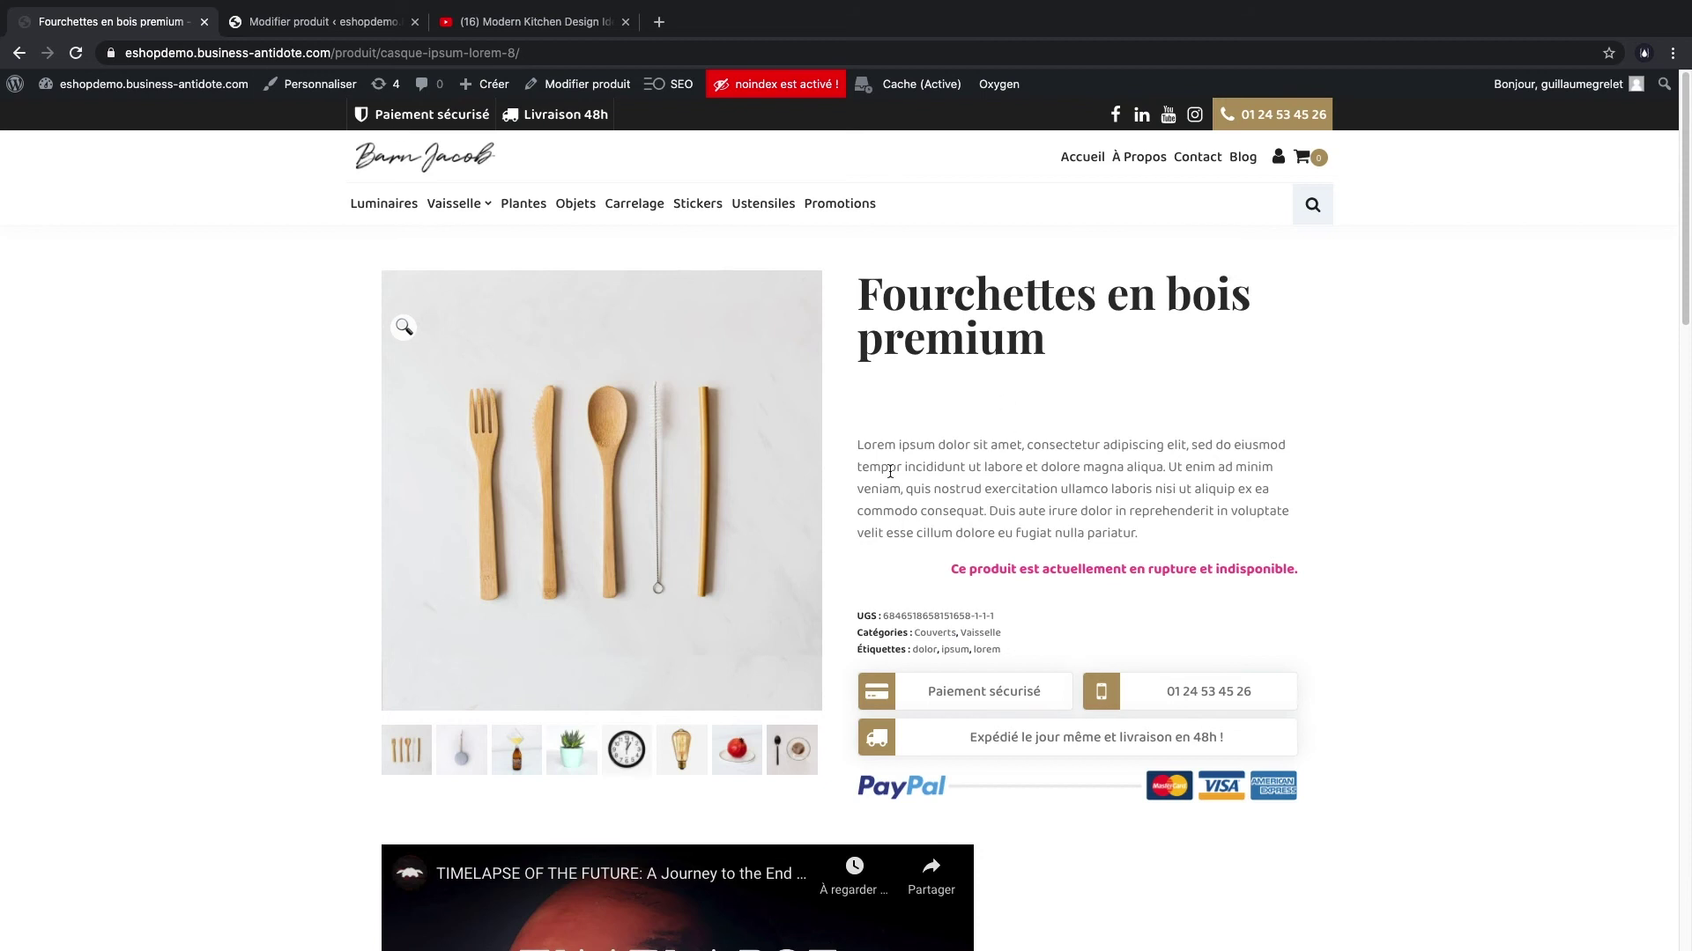
pyautogui.moveTo(851, 443); pyautogui.dragTo(1101, 513)
pyautogui.click(326, 21)
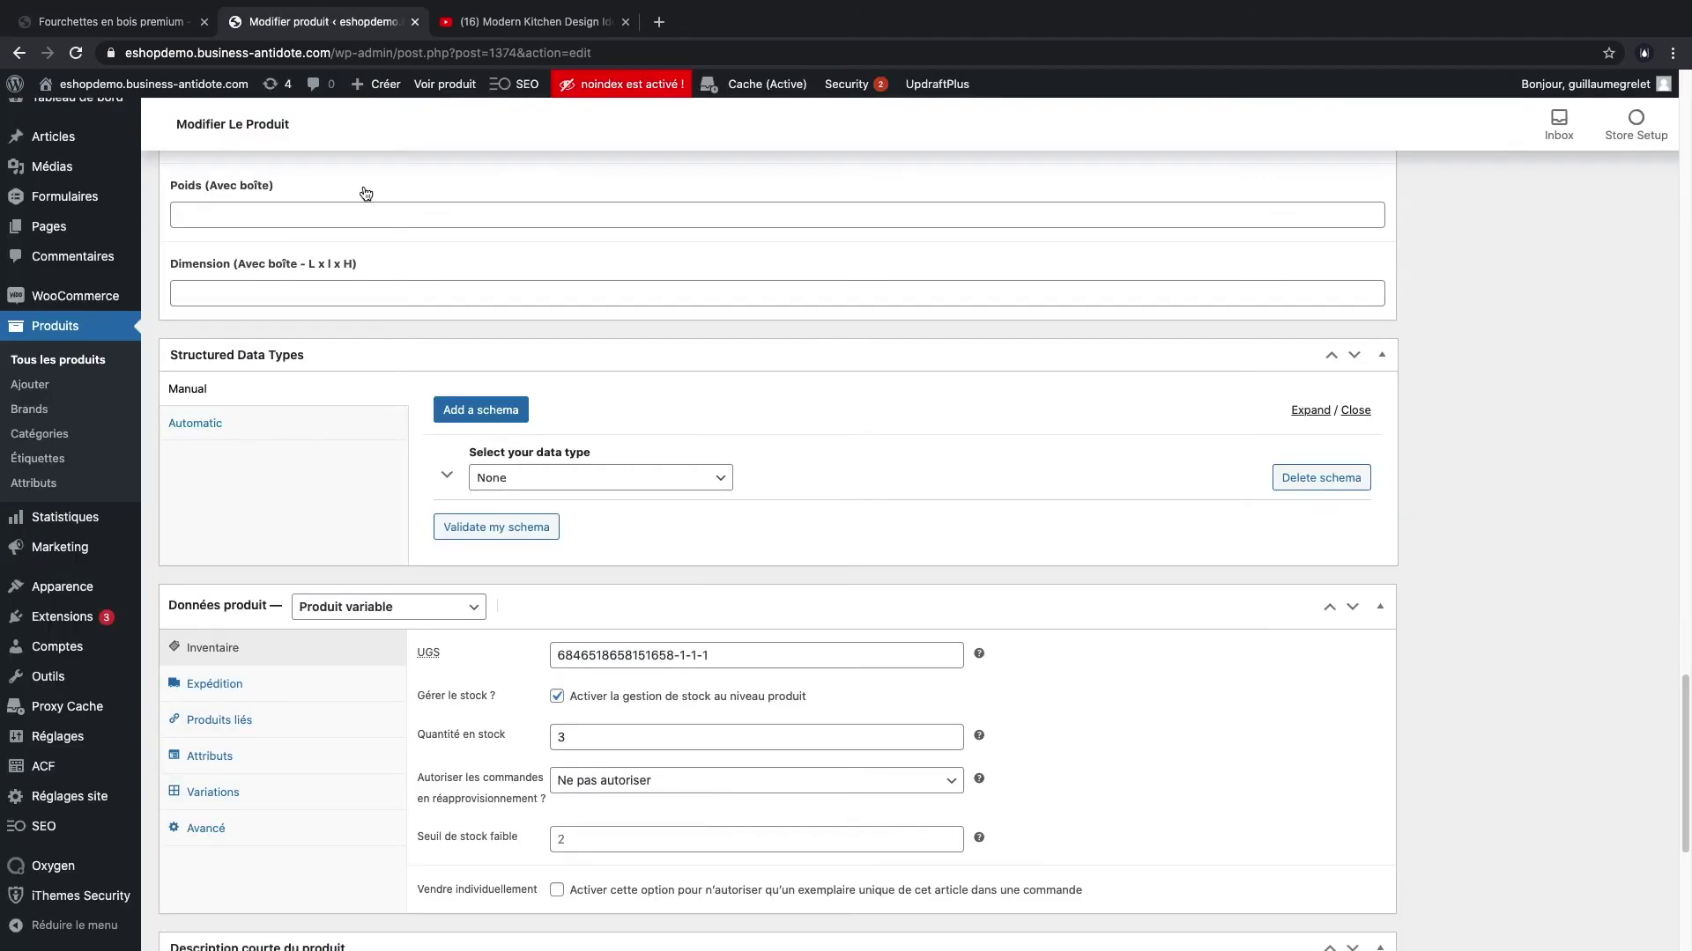
# - Replace the short description with 'Lot de fourchettes en bois Premium typique de la décoration de cuisines Scandinave'
pyautogui.scroll(-5, 539, 440)
pyautogui.tripleClick(415, 625)
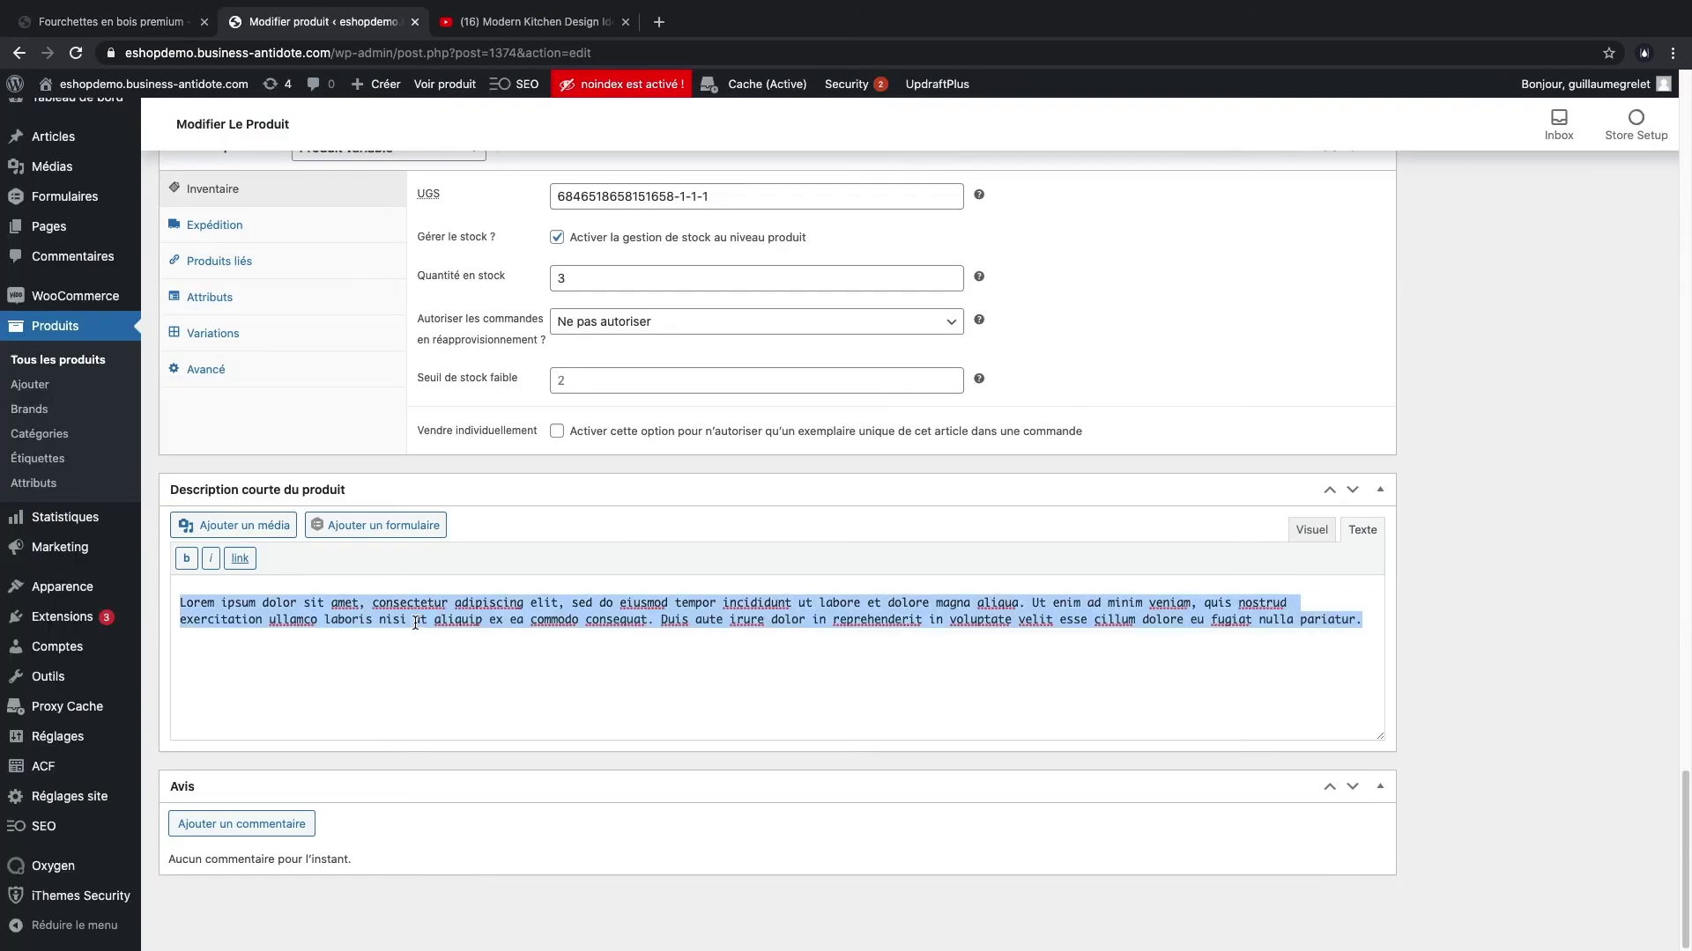
pyautogui.write('Lo')
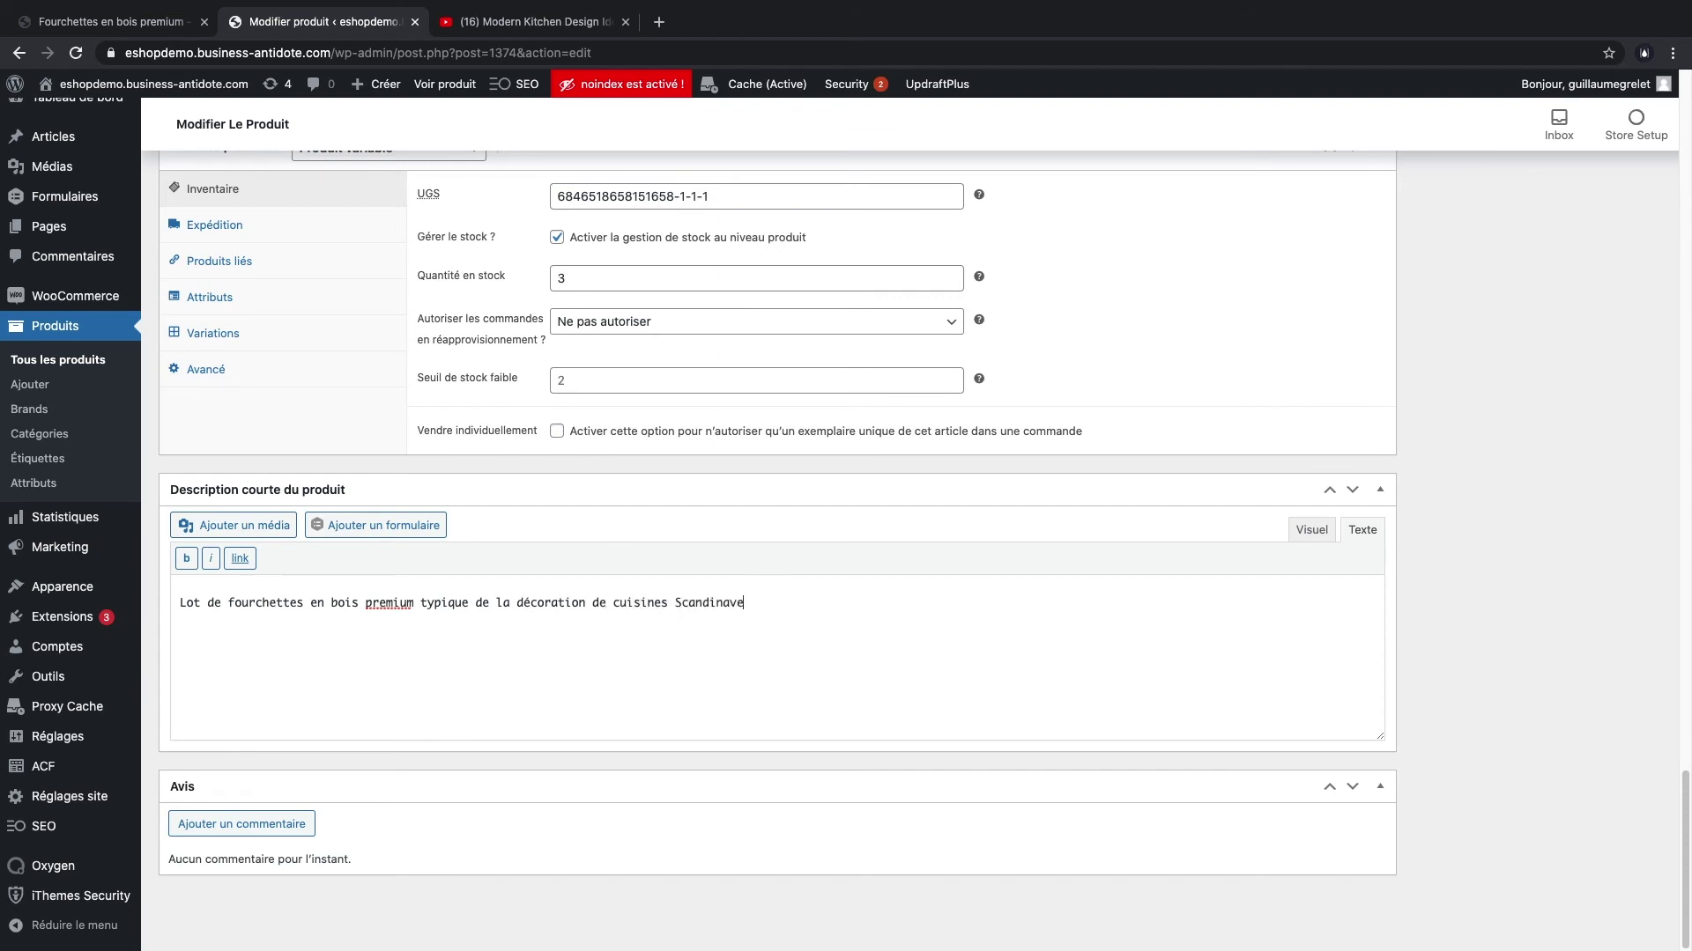
pyautogui.click(372, 603)
pyautogui.press('BackSpace')
pyautogui.write('P')
pyautogui.scroll(4, 1396, 440)
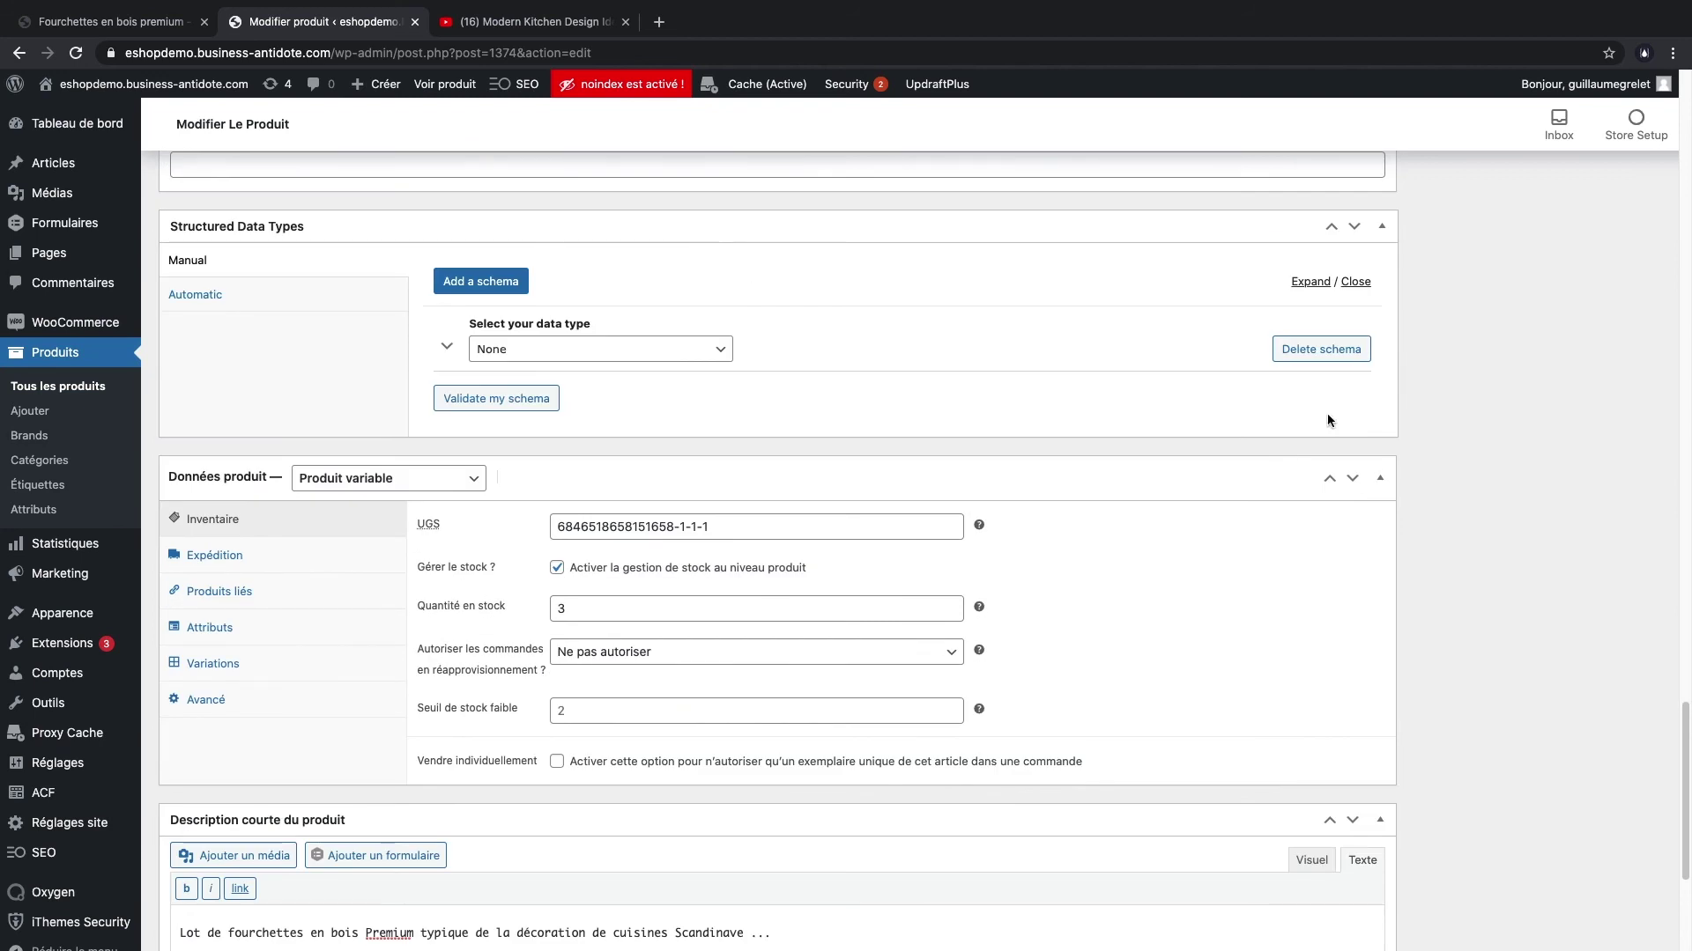
pyautogui.scroll(20, 1410, 412)
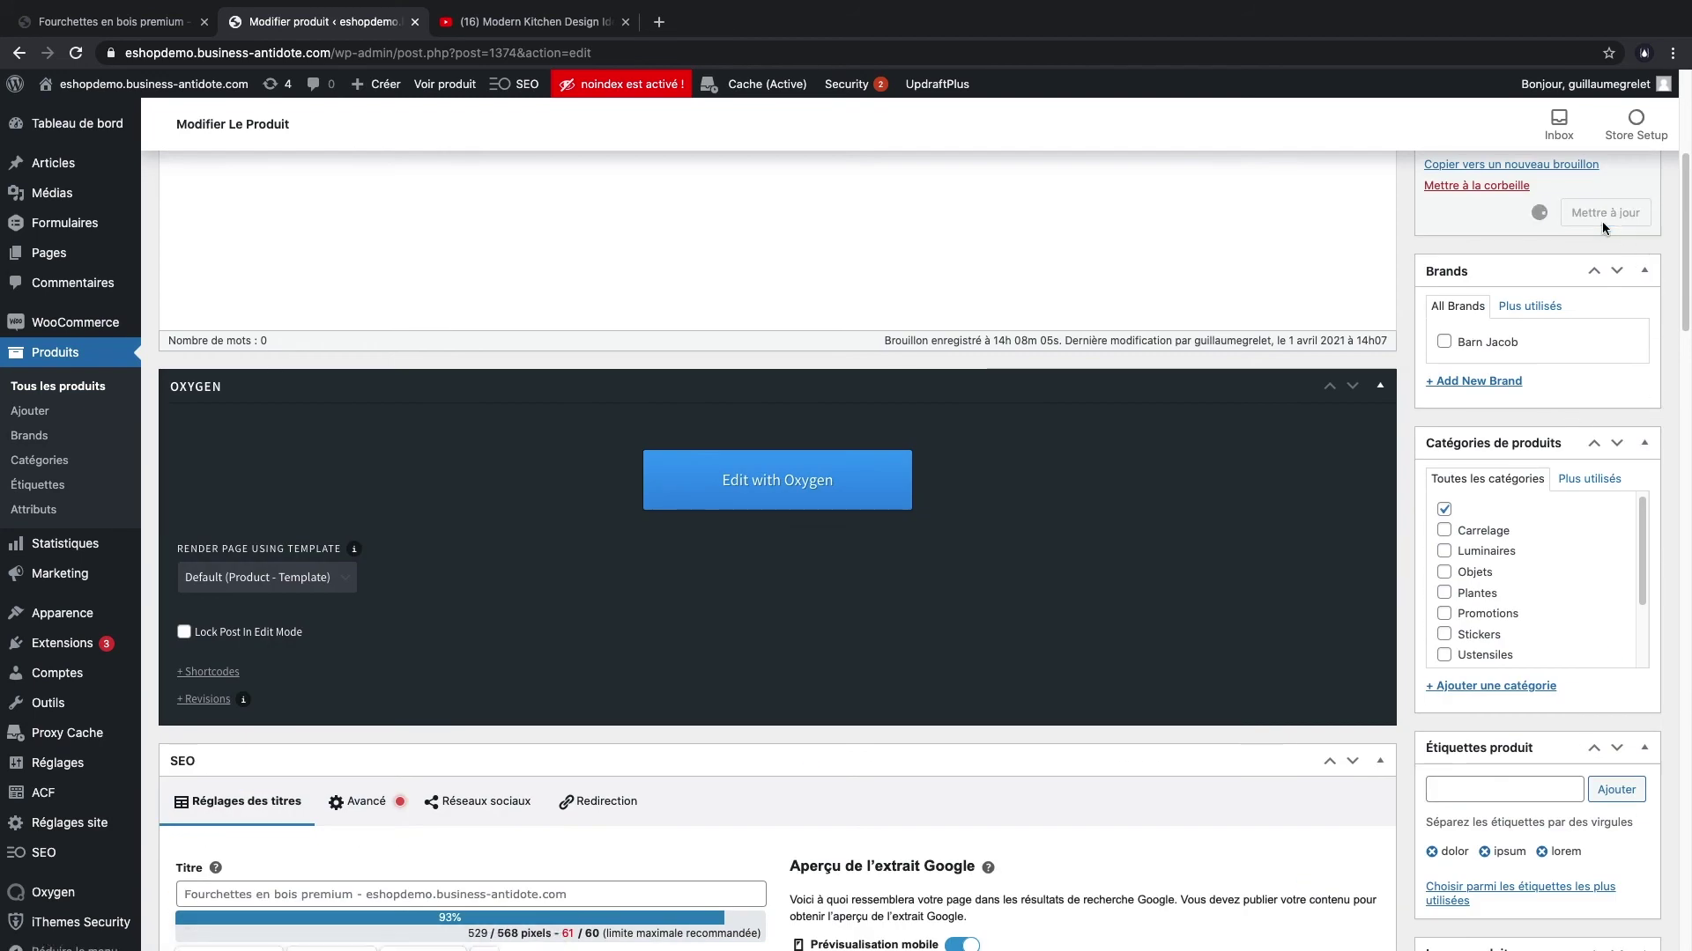
# - Check the updated short description on the storefront, then scroll the editor to Données produit
pyautogui.click(85, 23)
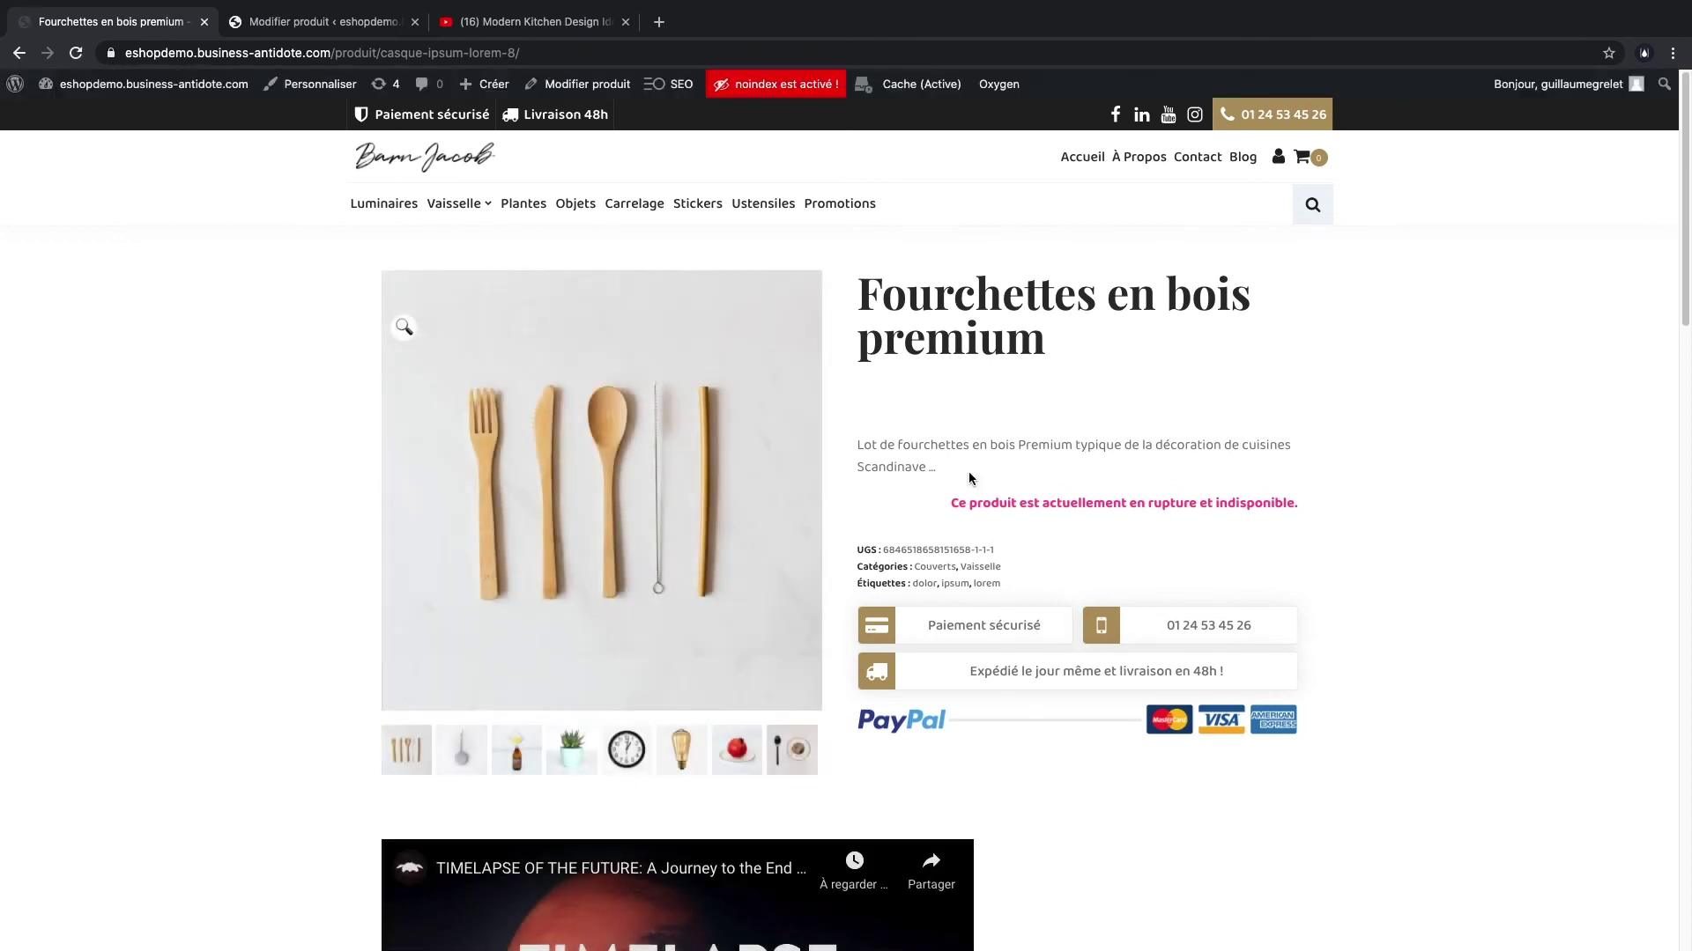
pyautogui.click(317, 21)
pyautogui.scroll(-6, 849, 599)
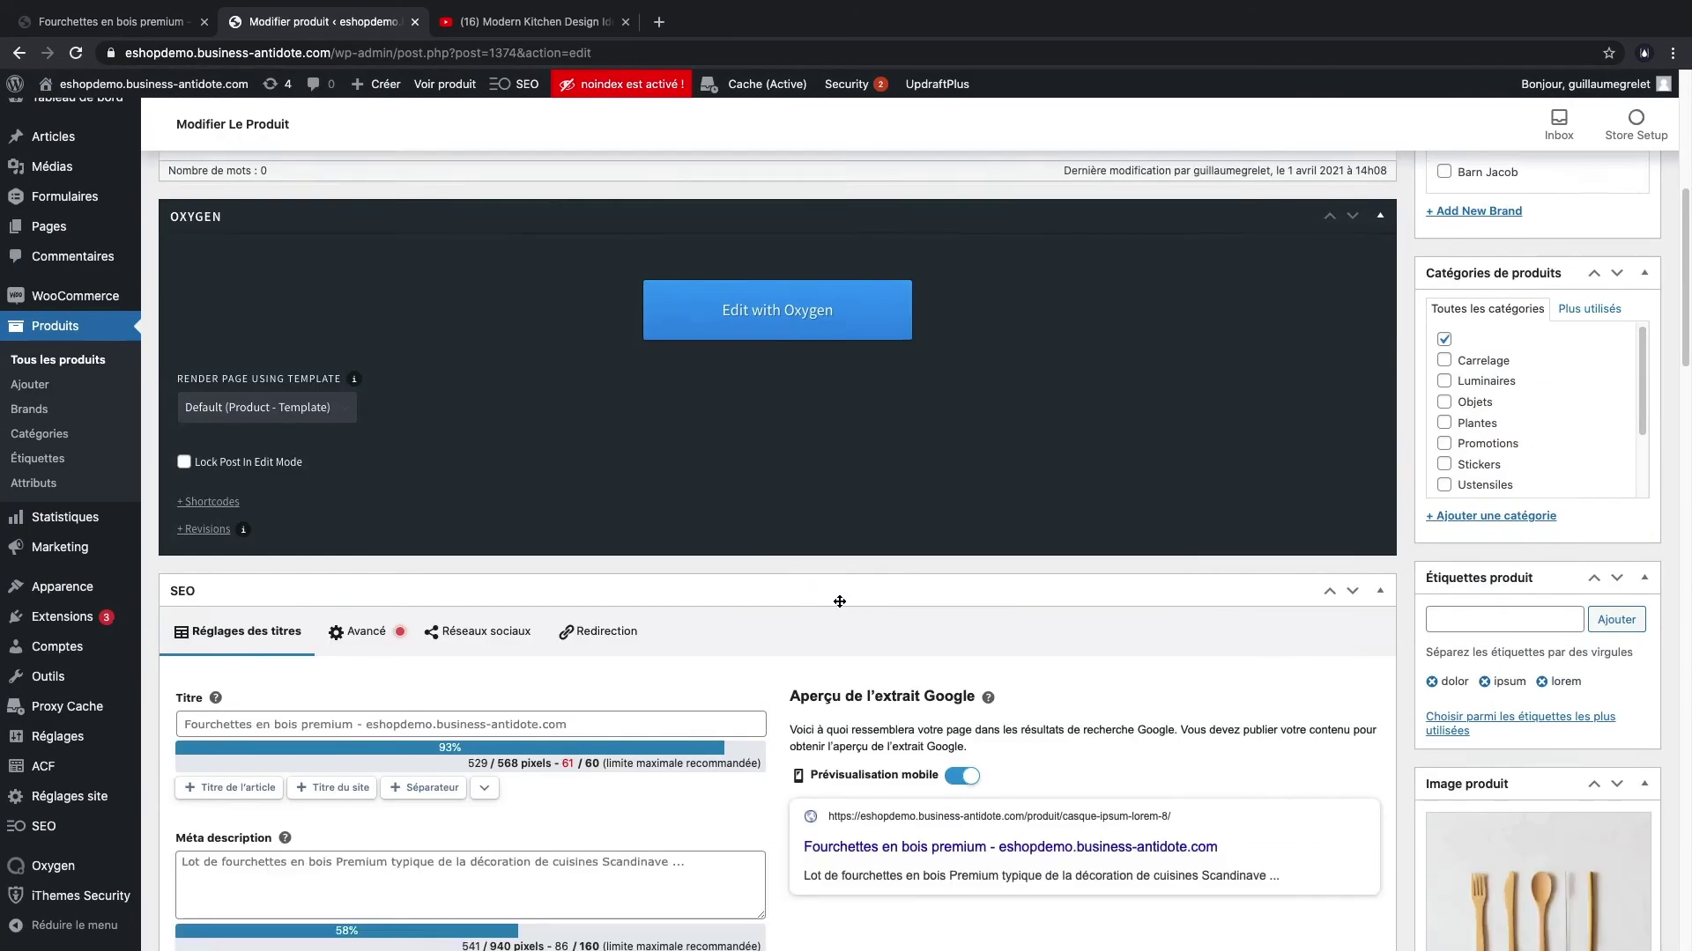
pyautogui.scroll(-15, 839, 602)
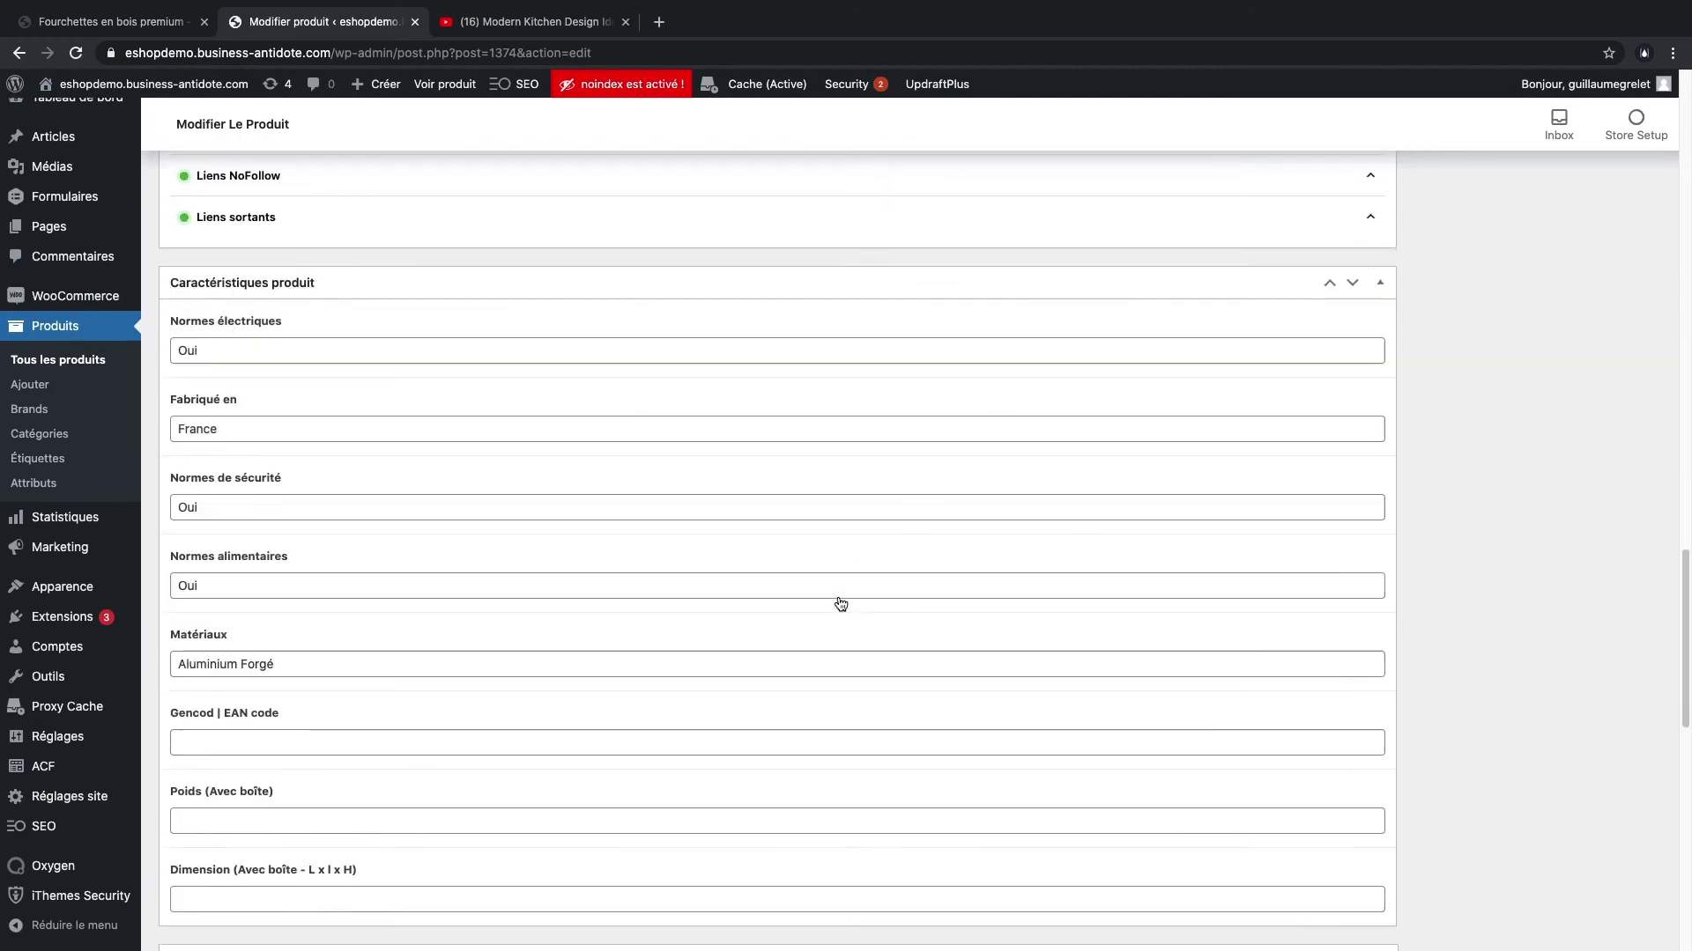
pyautogui.scroll(-3, 839, 596)
pyautogui.scroll(3, 838, 593)
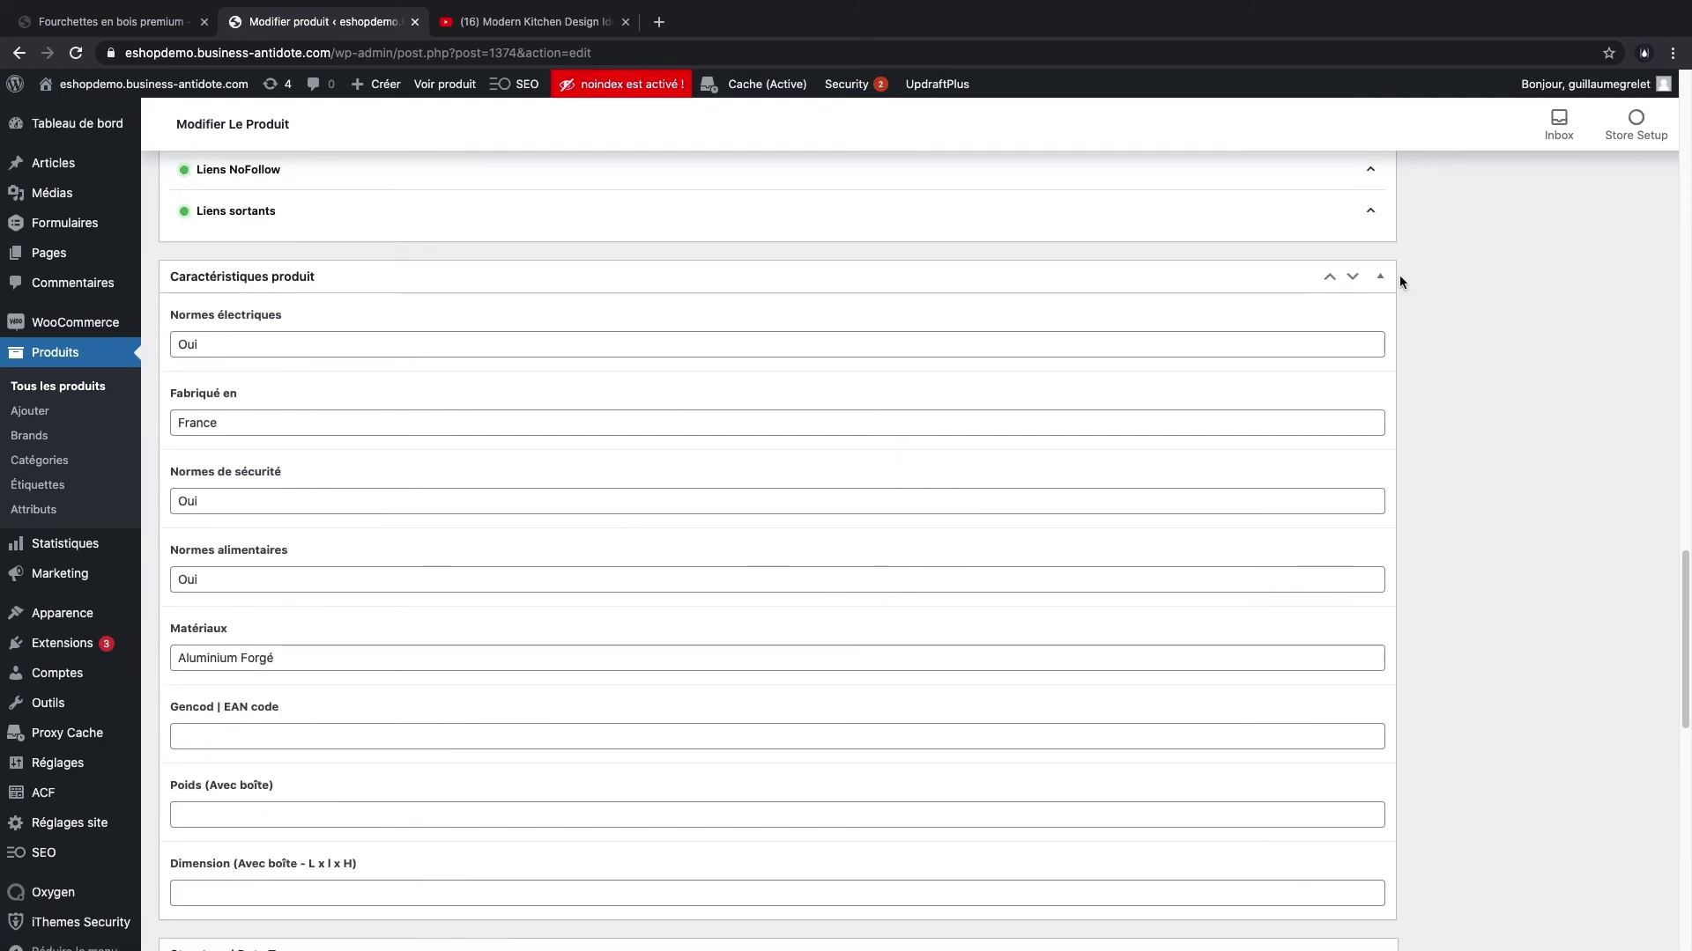
pyautogui.scroll(-8, 1254, 522)
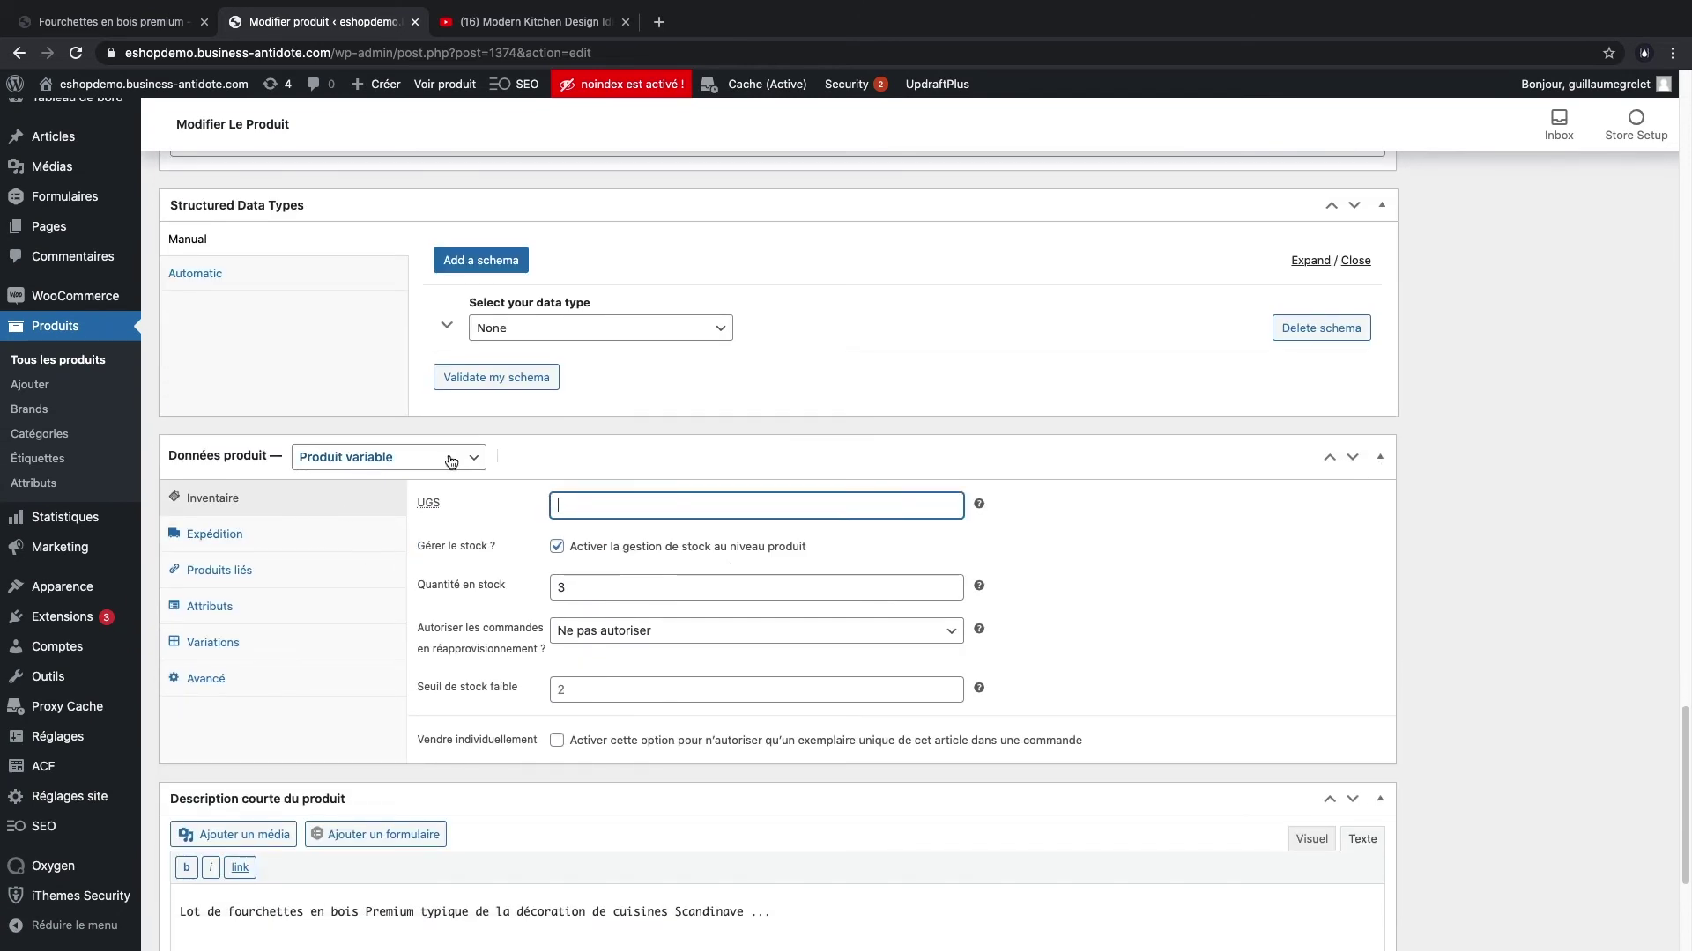
# - Make the forks a simple product with a regular price of 20
pyautogui.click(456, 462)
pyautogui.click(388, 402)
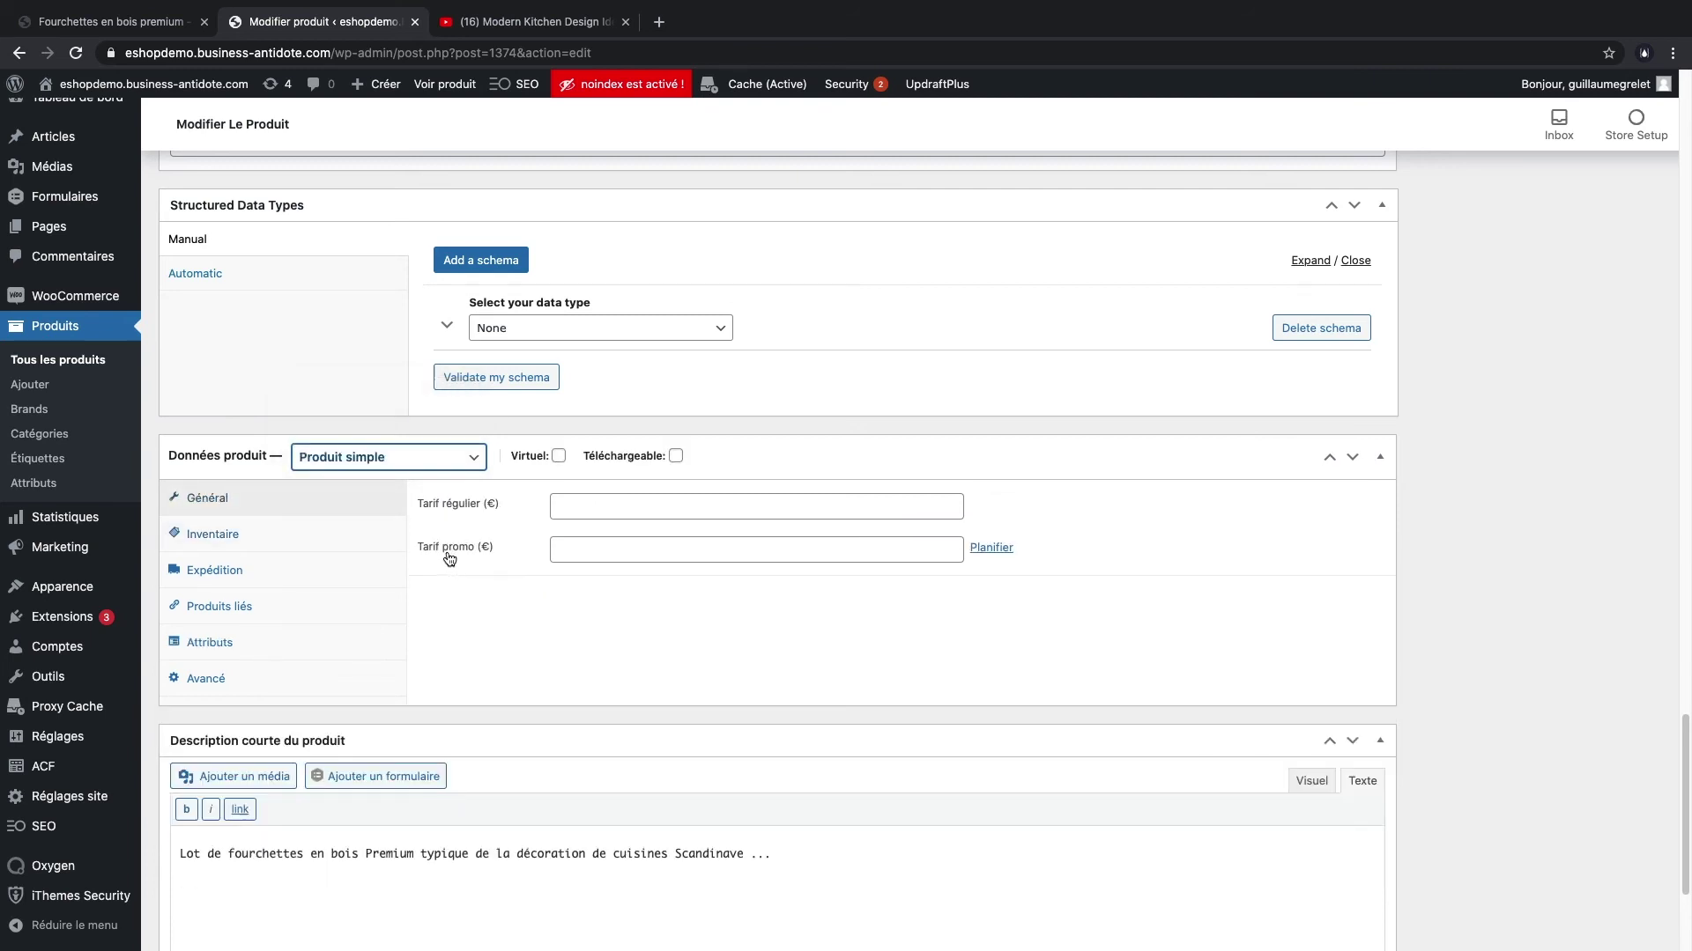
pyautogui.click(629, 504)
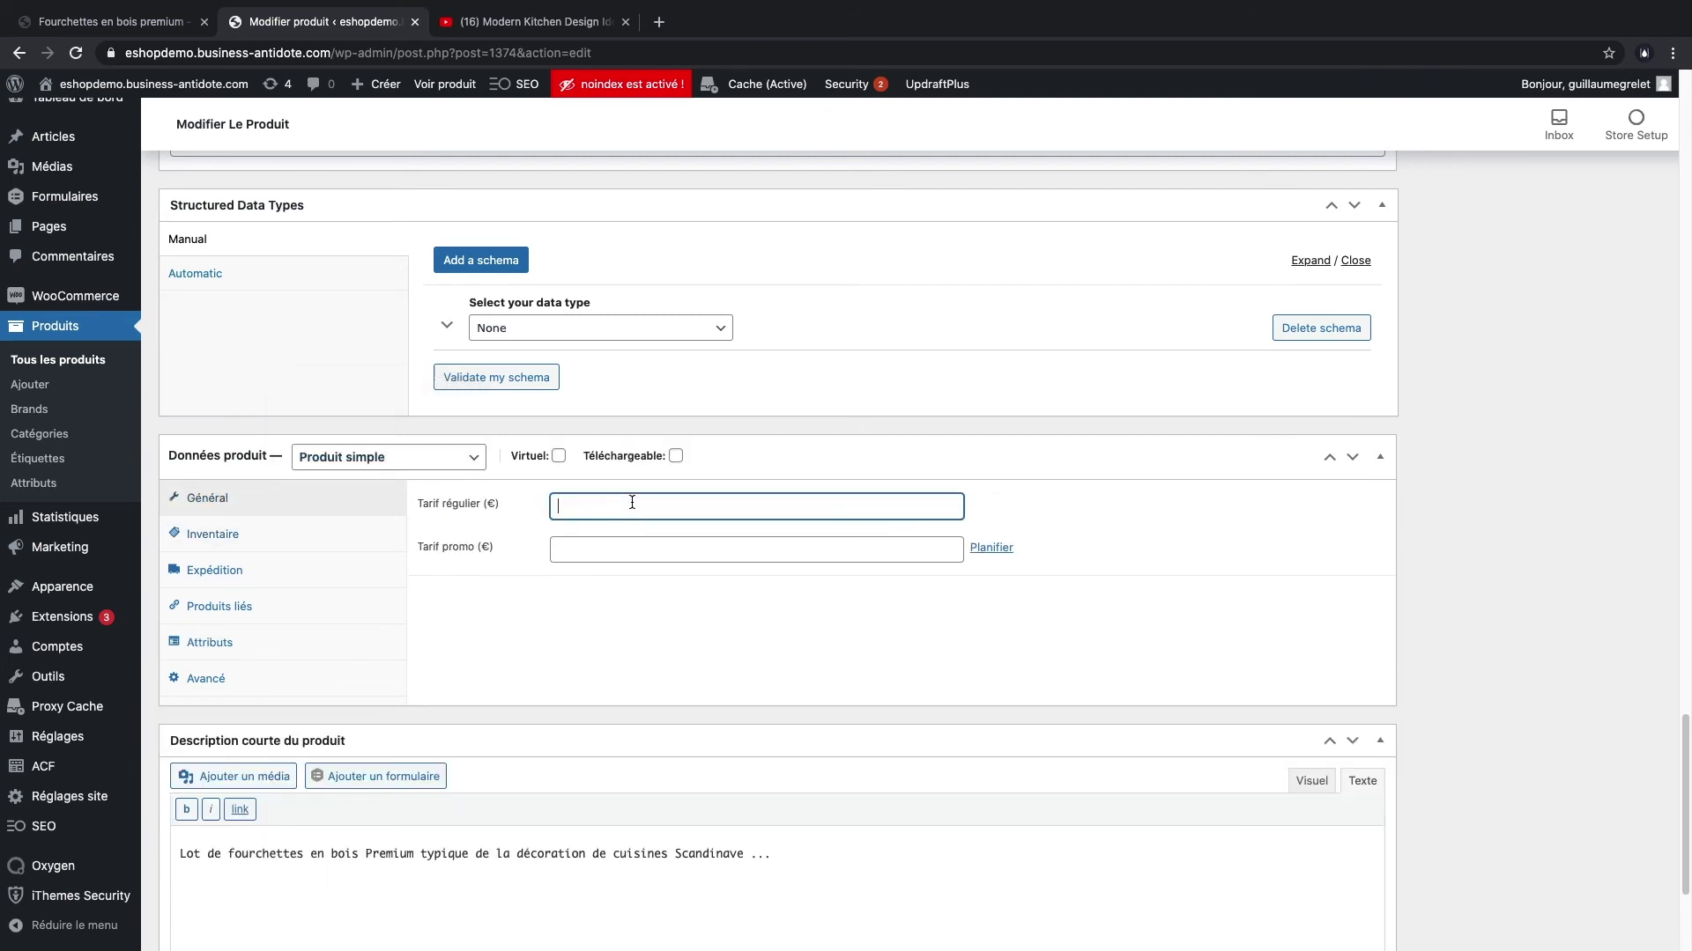
pyautogui.write('20')
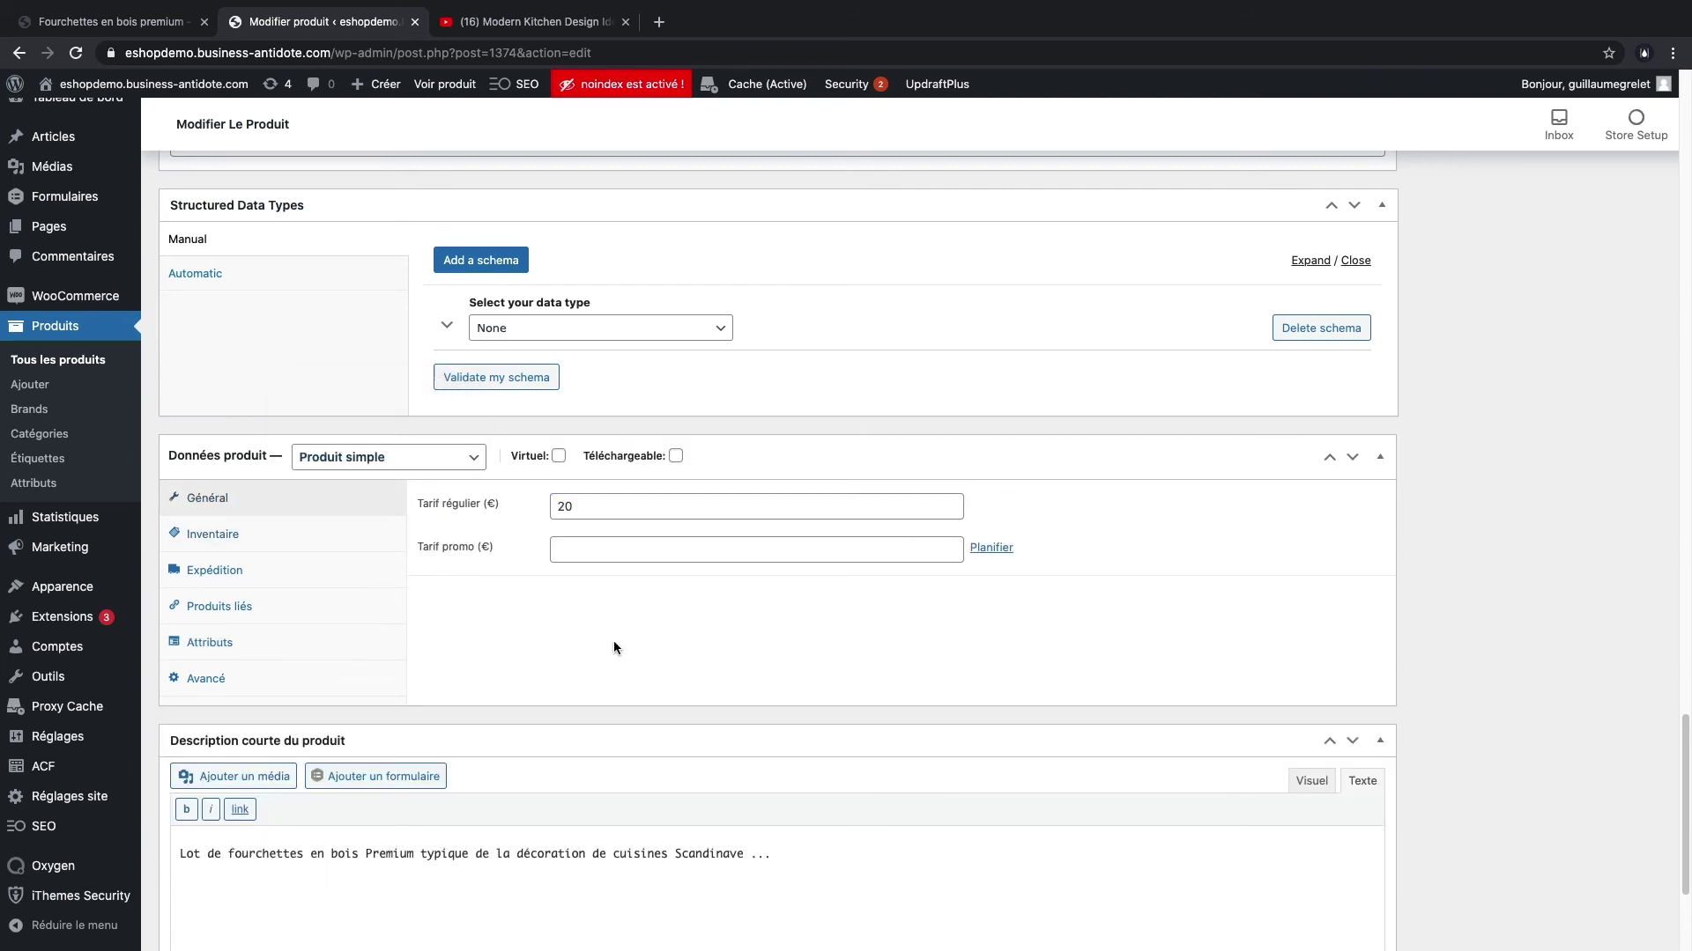
# - Change the product's stock quantity from 3 to 10
pyautogui.click(280, 536)
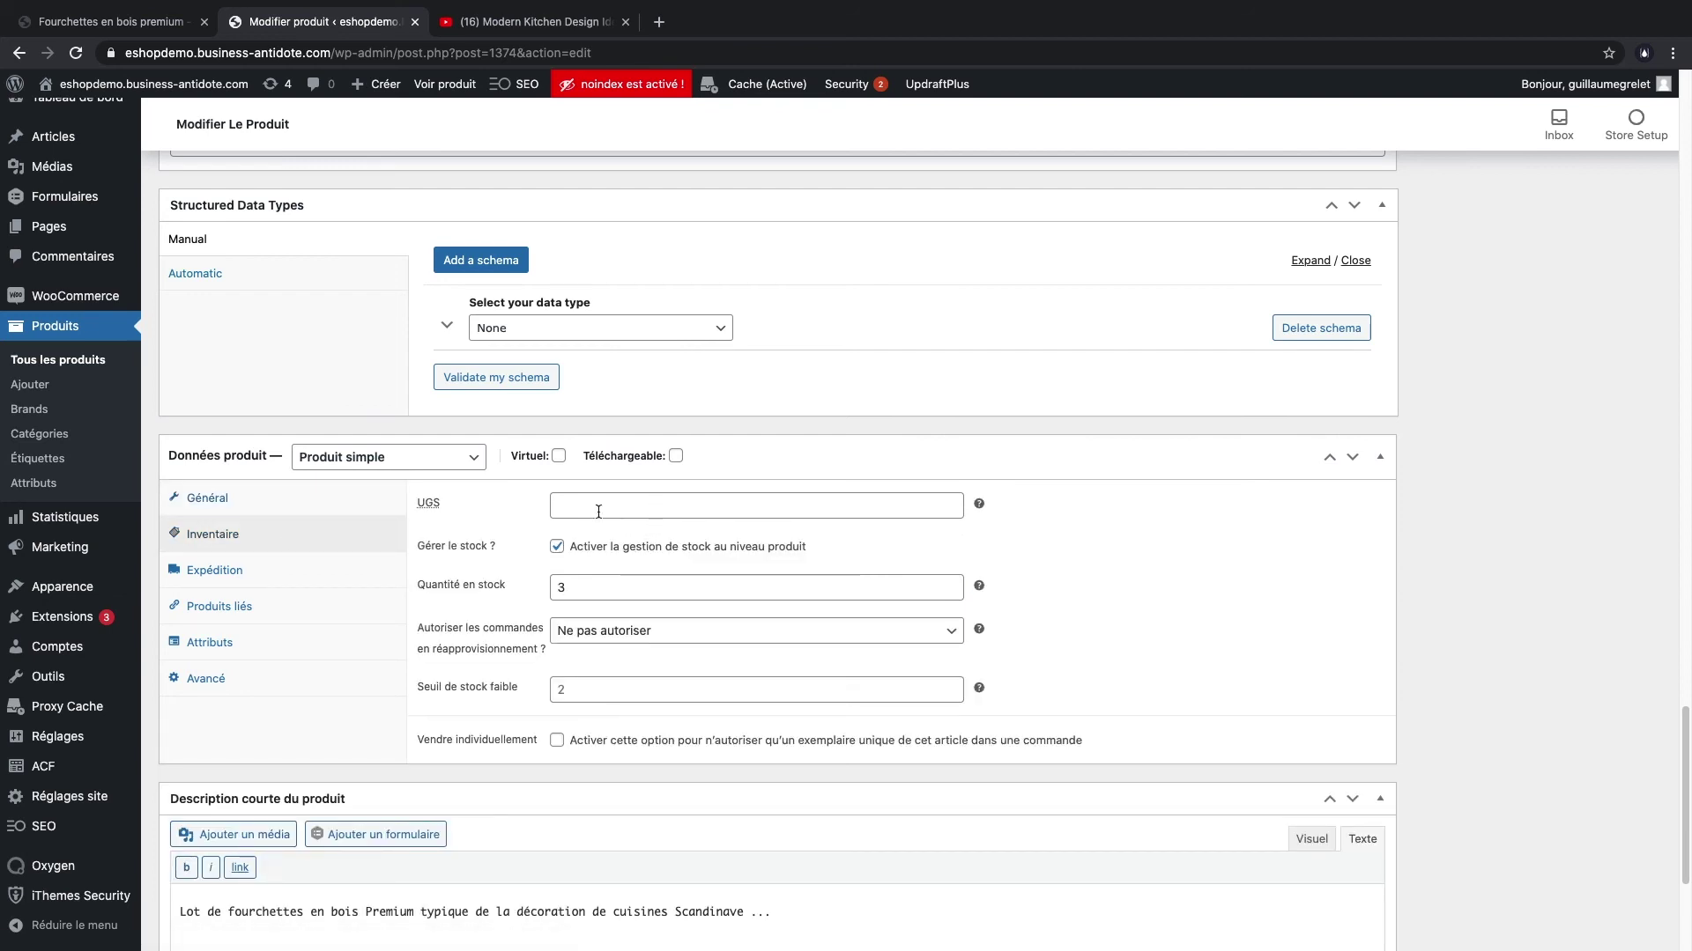
pyautogui.click(667, 509)
pyautogui.doubleClick(594, 587)
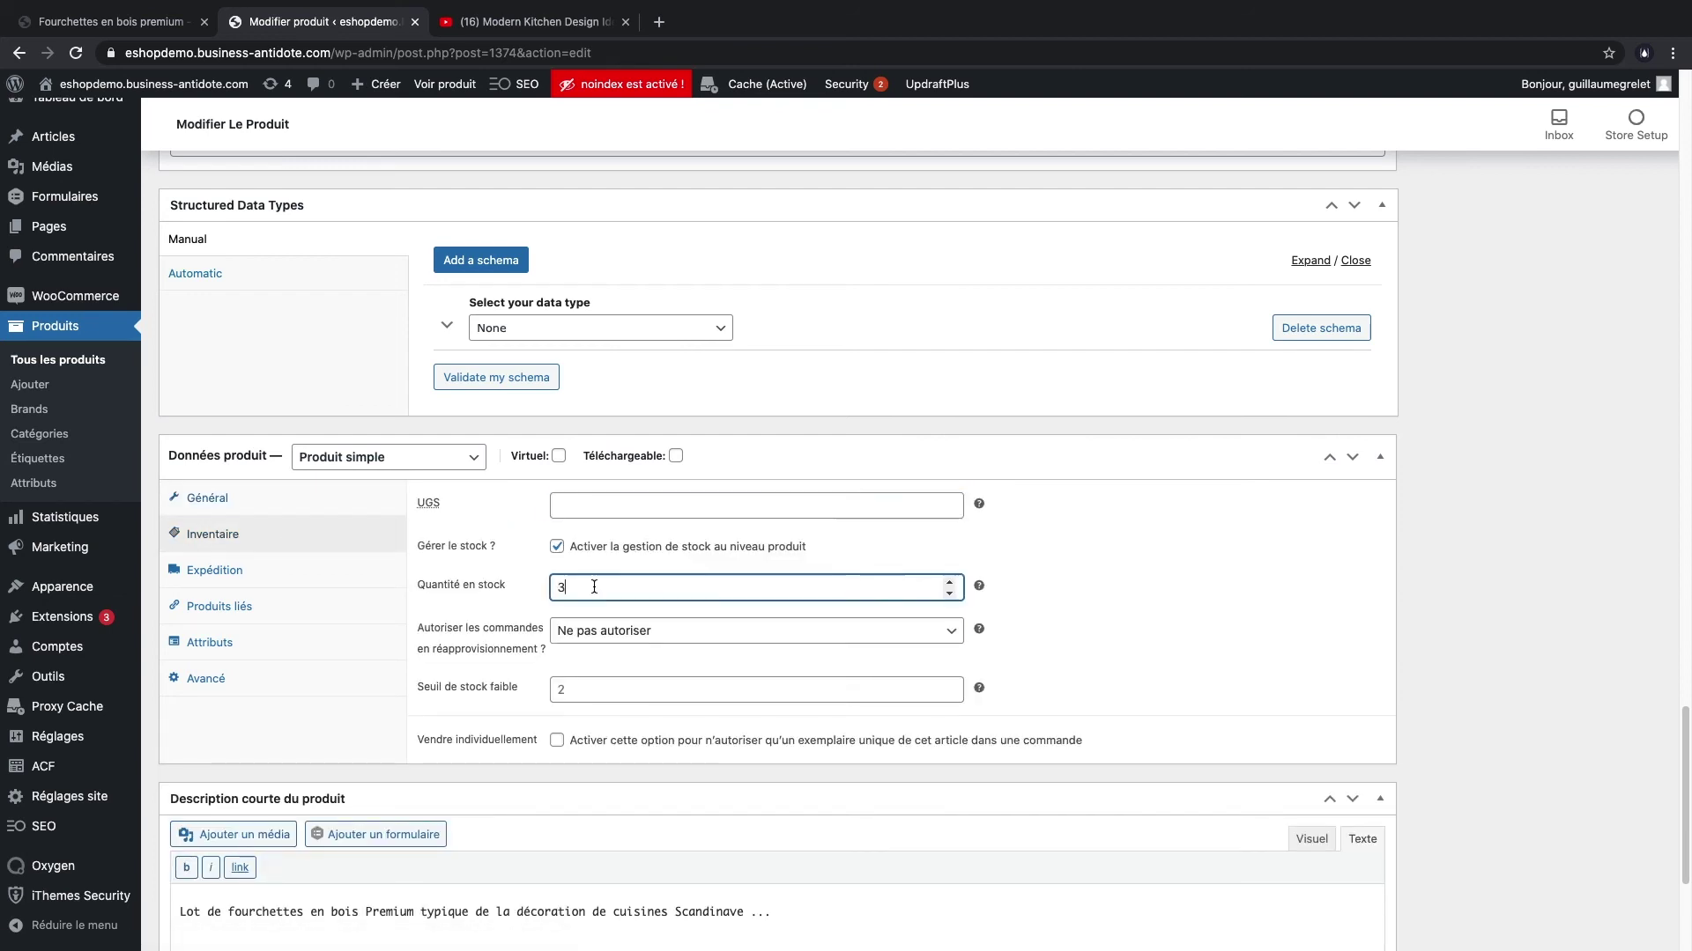
pyautogui.write('10')
pyautogui.scroll(-1, 698, 585)
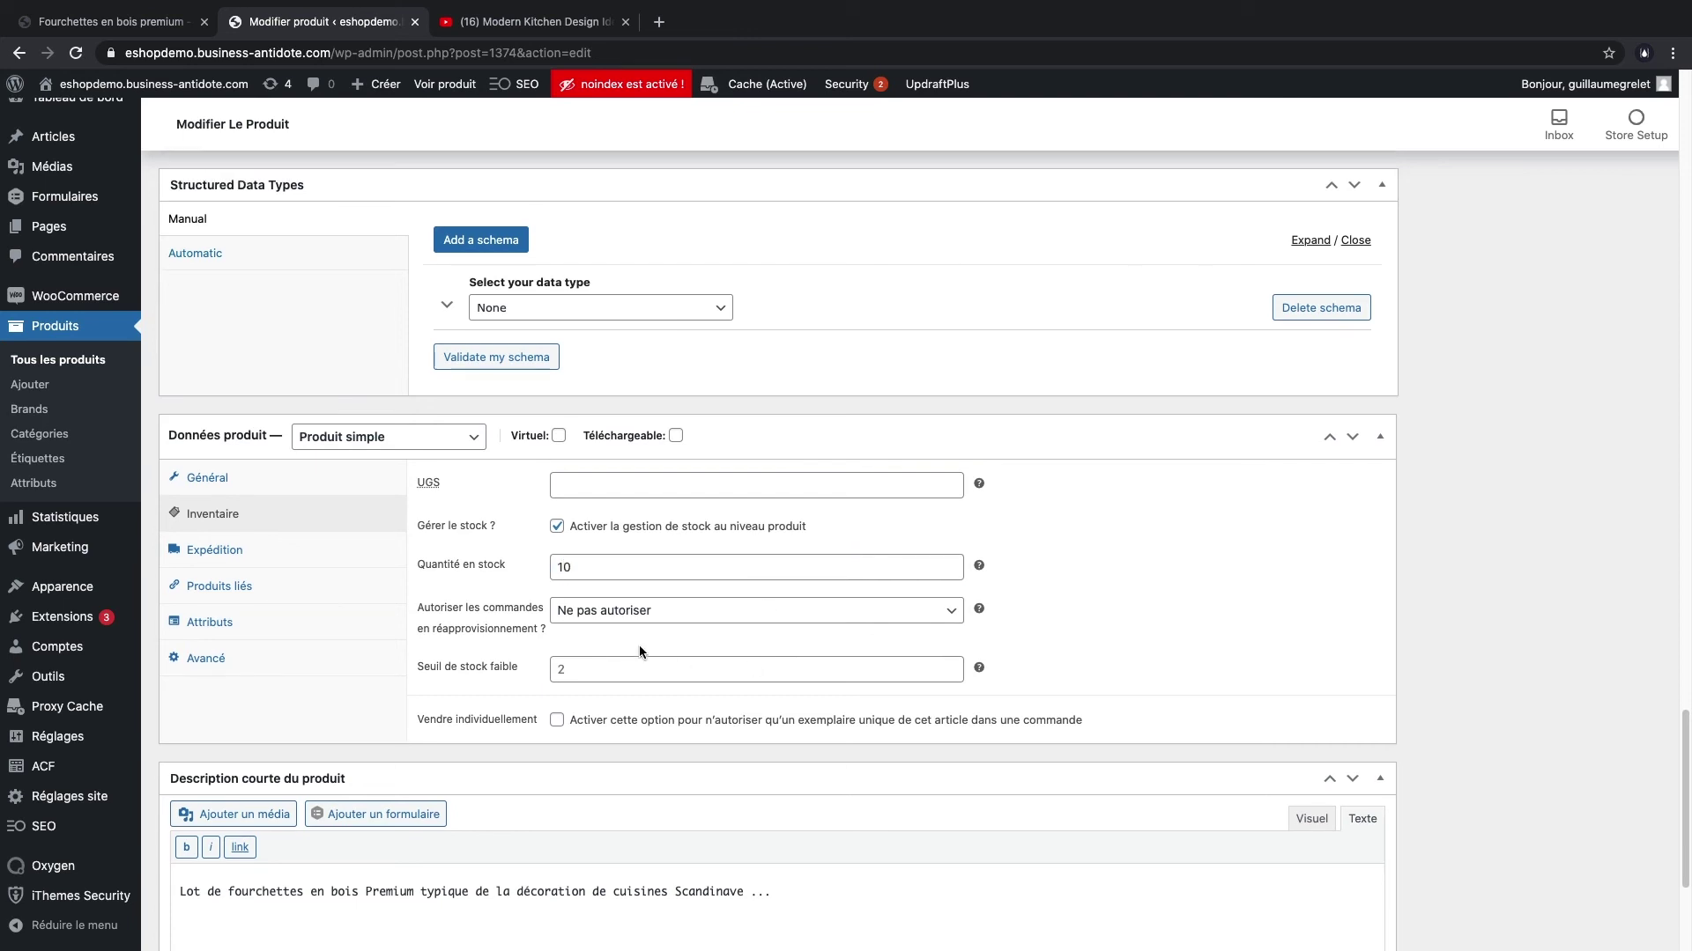
# - Review the shipping weight of 100 kg and package dimensions of 10 × 10 × 2 cm
pyautogui.click(290, 556)
pyautogui.click(599, 485)
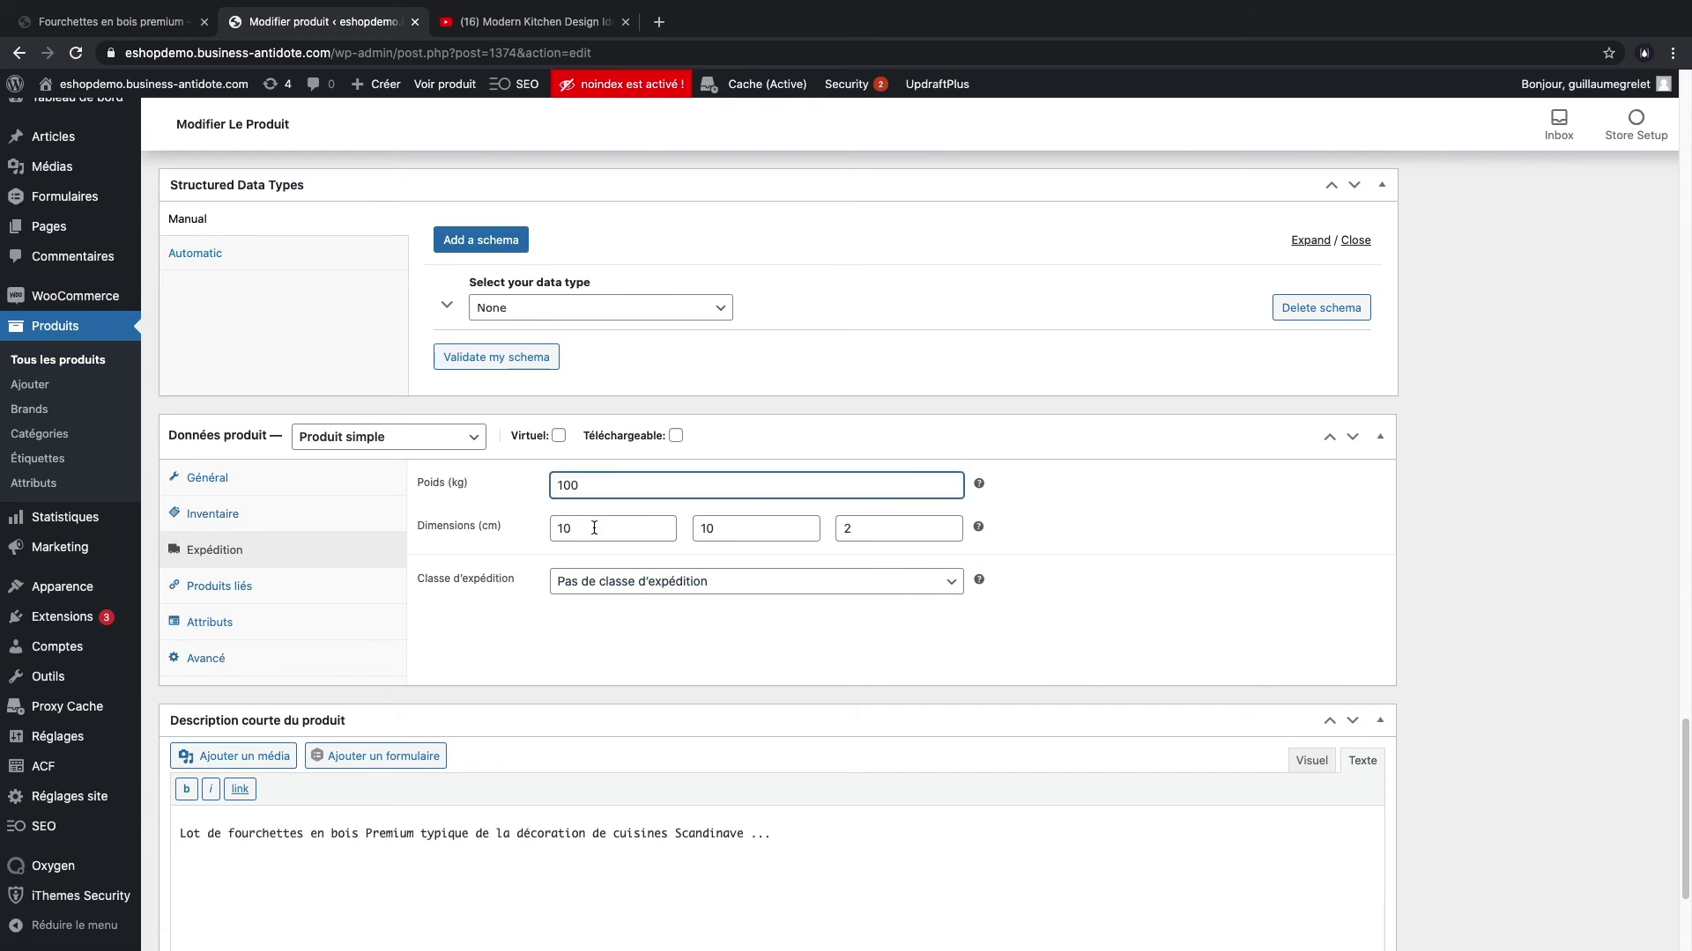
pyautogui.click(594, 528)
pyautogui.click(747, 528)
pyautogui.click(883, 531)
pyautogui.click(743, 483)
pyautogui.click(619, 531)
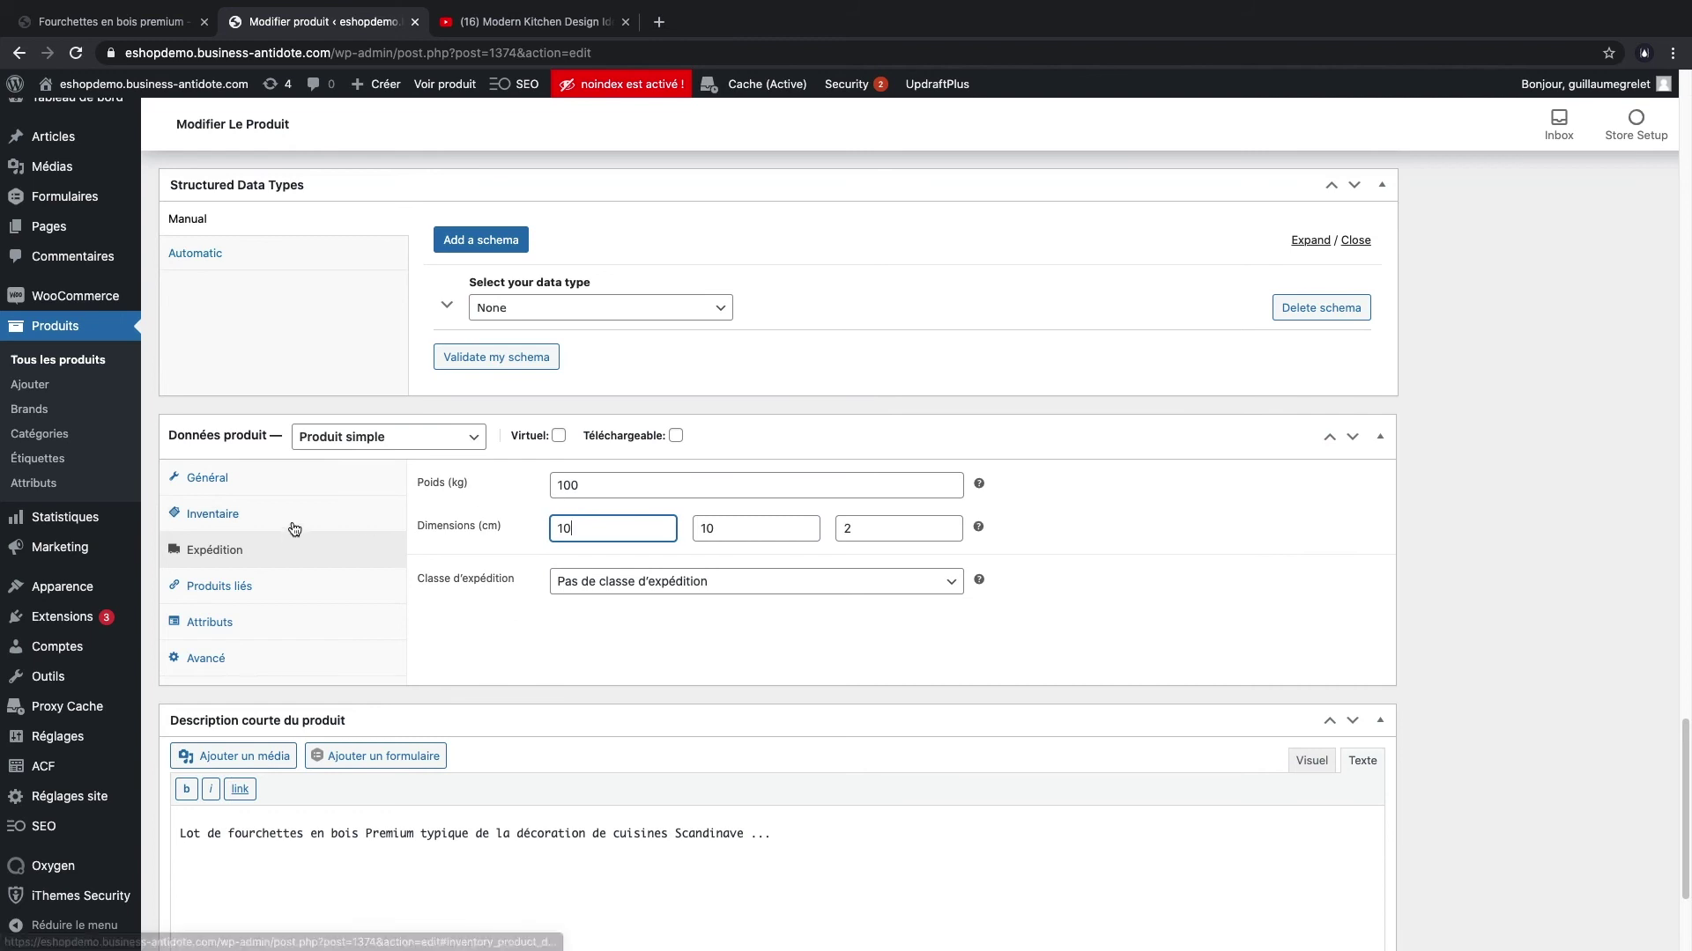
# - Recheck the stock and €20 price, then save the product with Mettre à jour
pyautogui.click(213, 515)
pyautogui.click(207, 479)
pyautogui.scroll(20, 1388, 582)
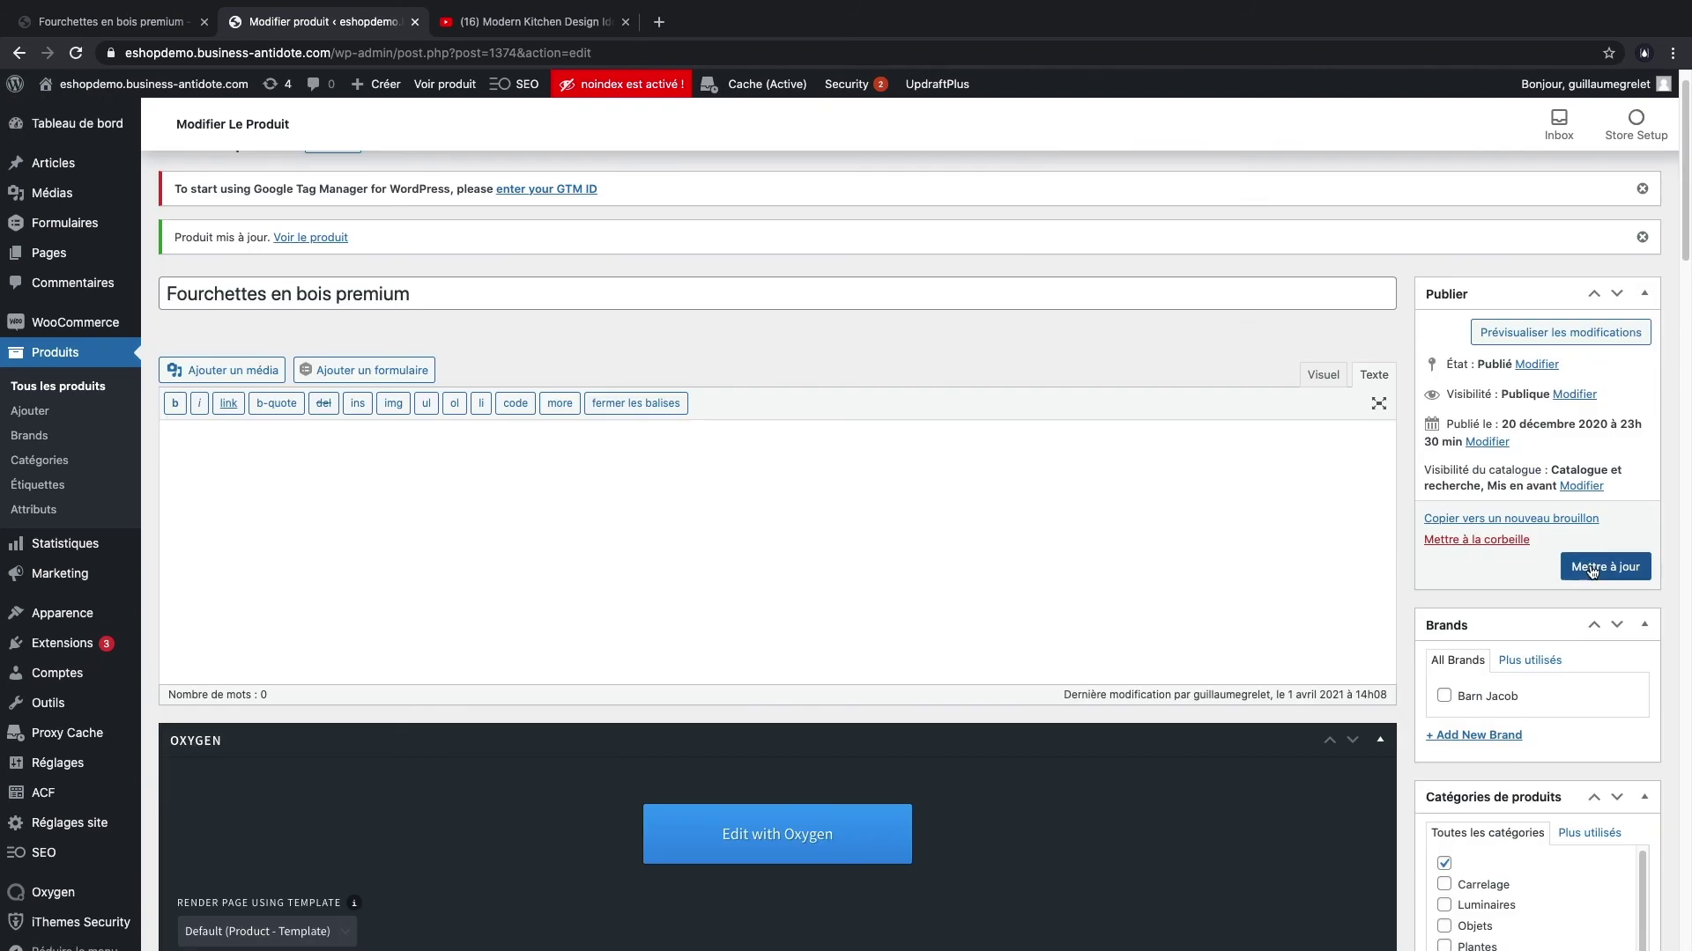
pyautogui.click(1590, 568)
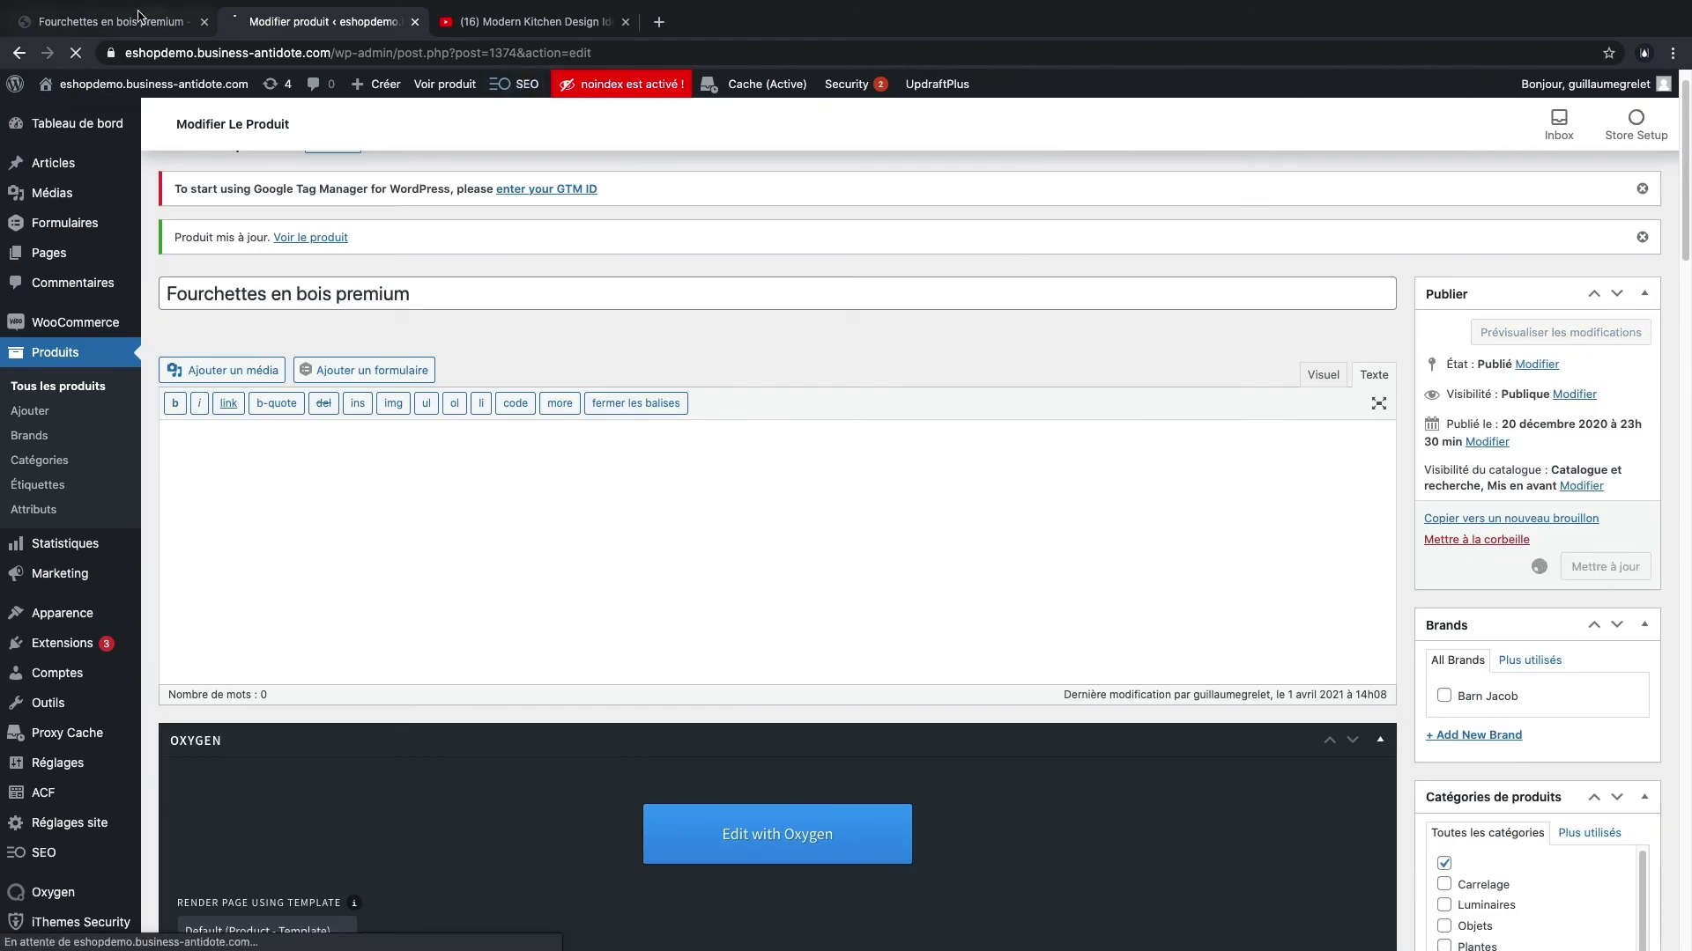
# - Reload the live forks page to confirm €20.00 and '10 en stock', then go back to the product editor
pyautogui.click(114, 21)
pyautogui.press('super+r')
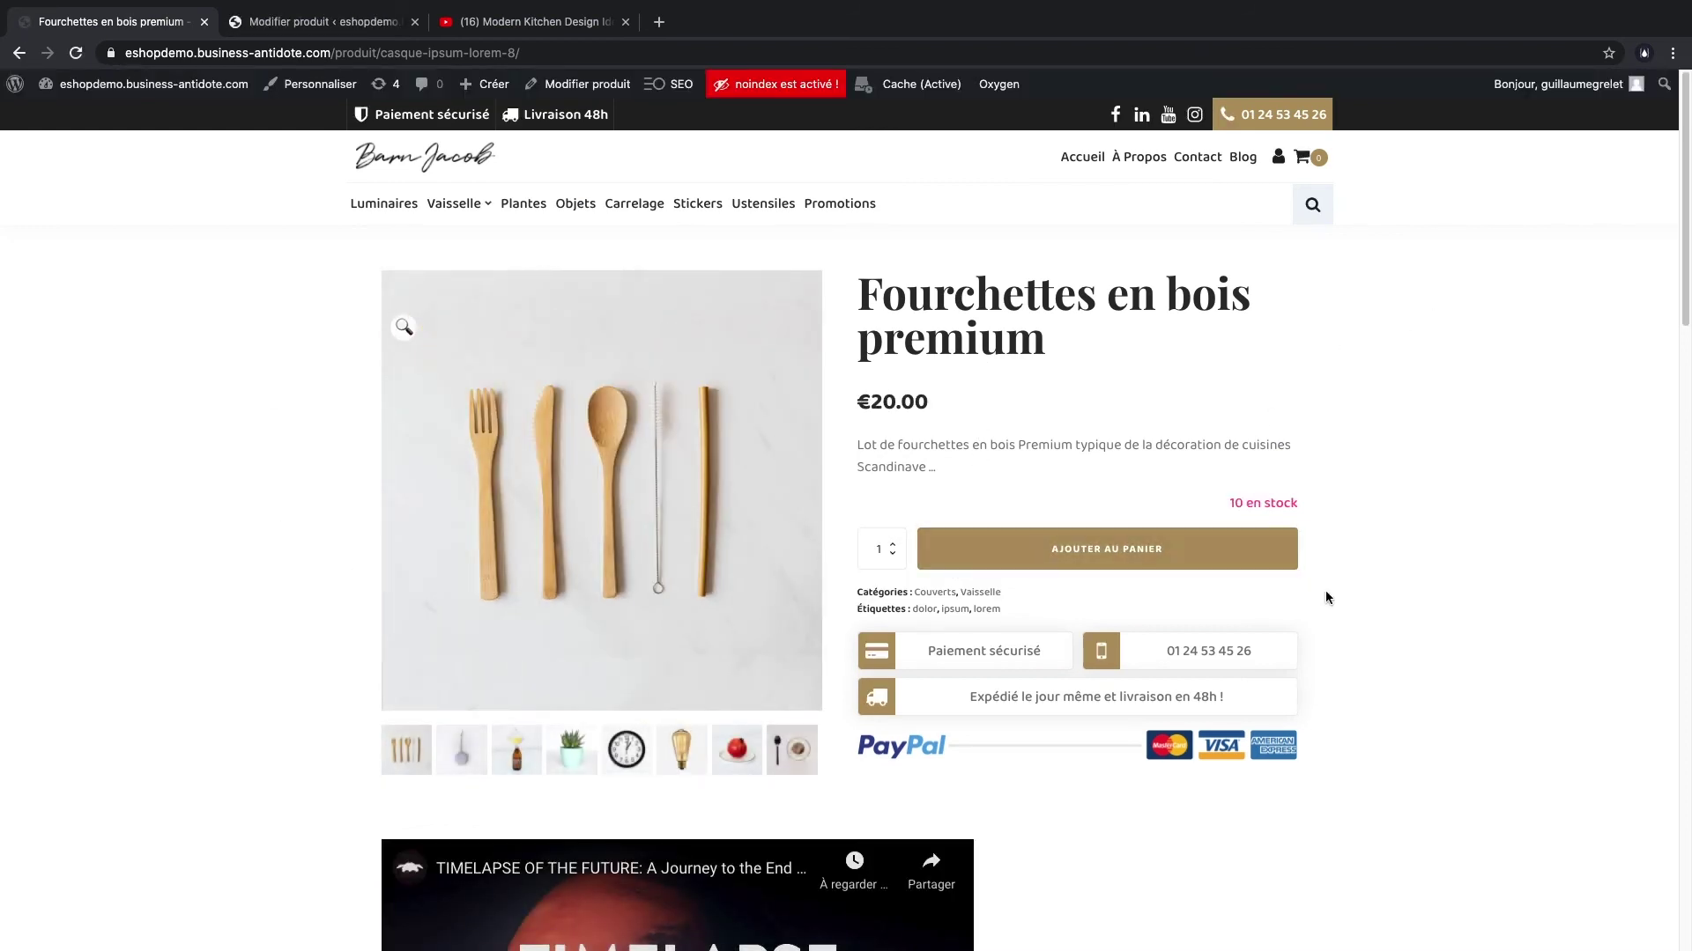
pyautogui.scroll(-1, 1324, 604)
pyautogui.scroll(-15, 985, 582)
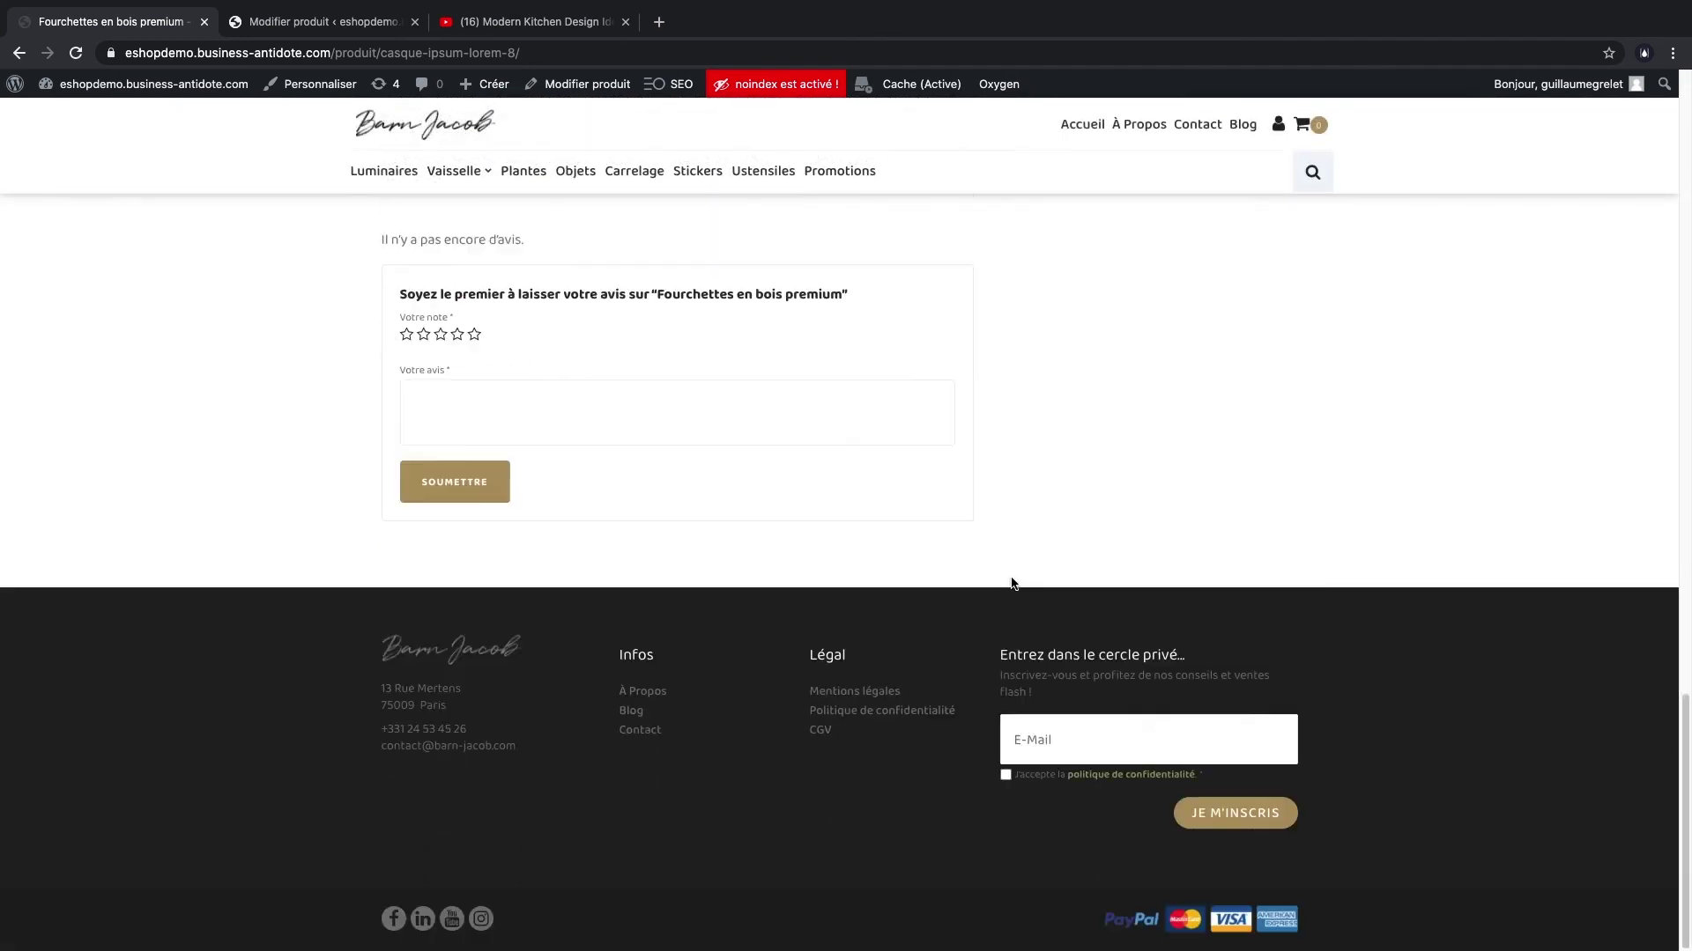
pyautogui.scroll(6, 1005, 568)
pyautogui.scroll(-1, 1001, 558)
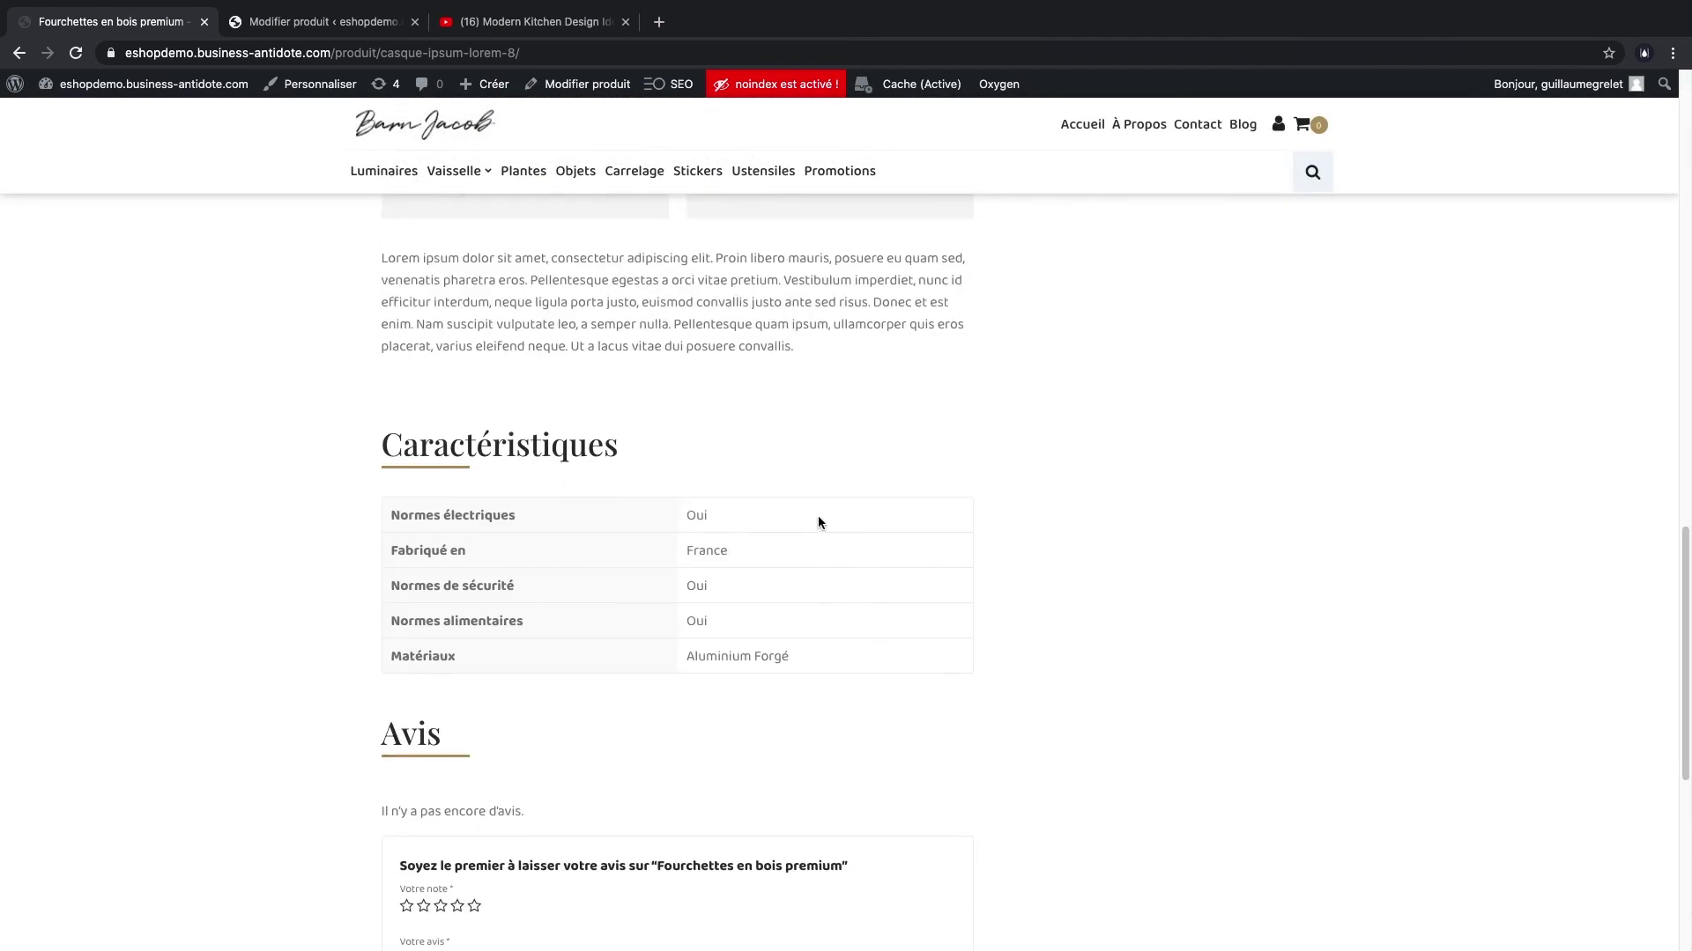
pyautogui.scroll(-3, 1079, 610)
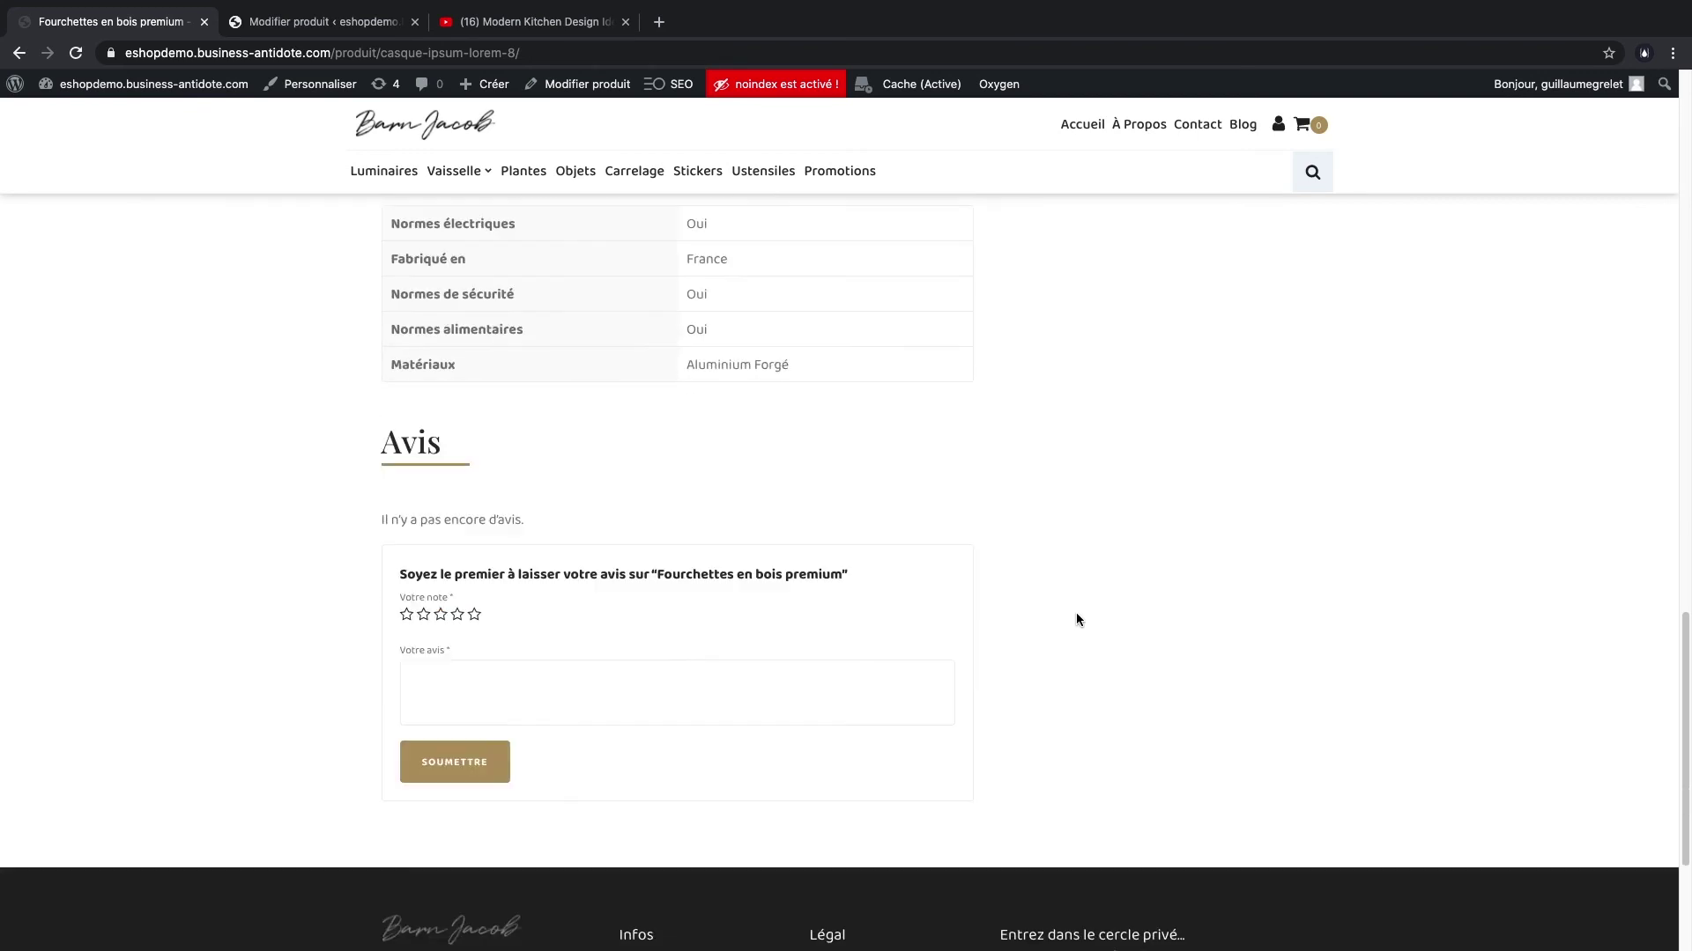
pyautogui.scroll(7, 721, 521)
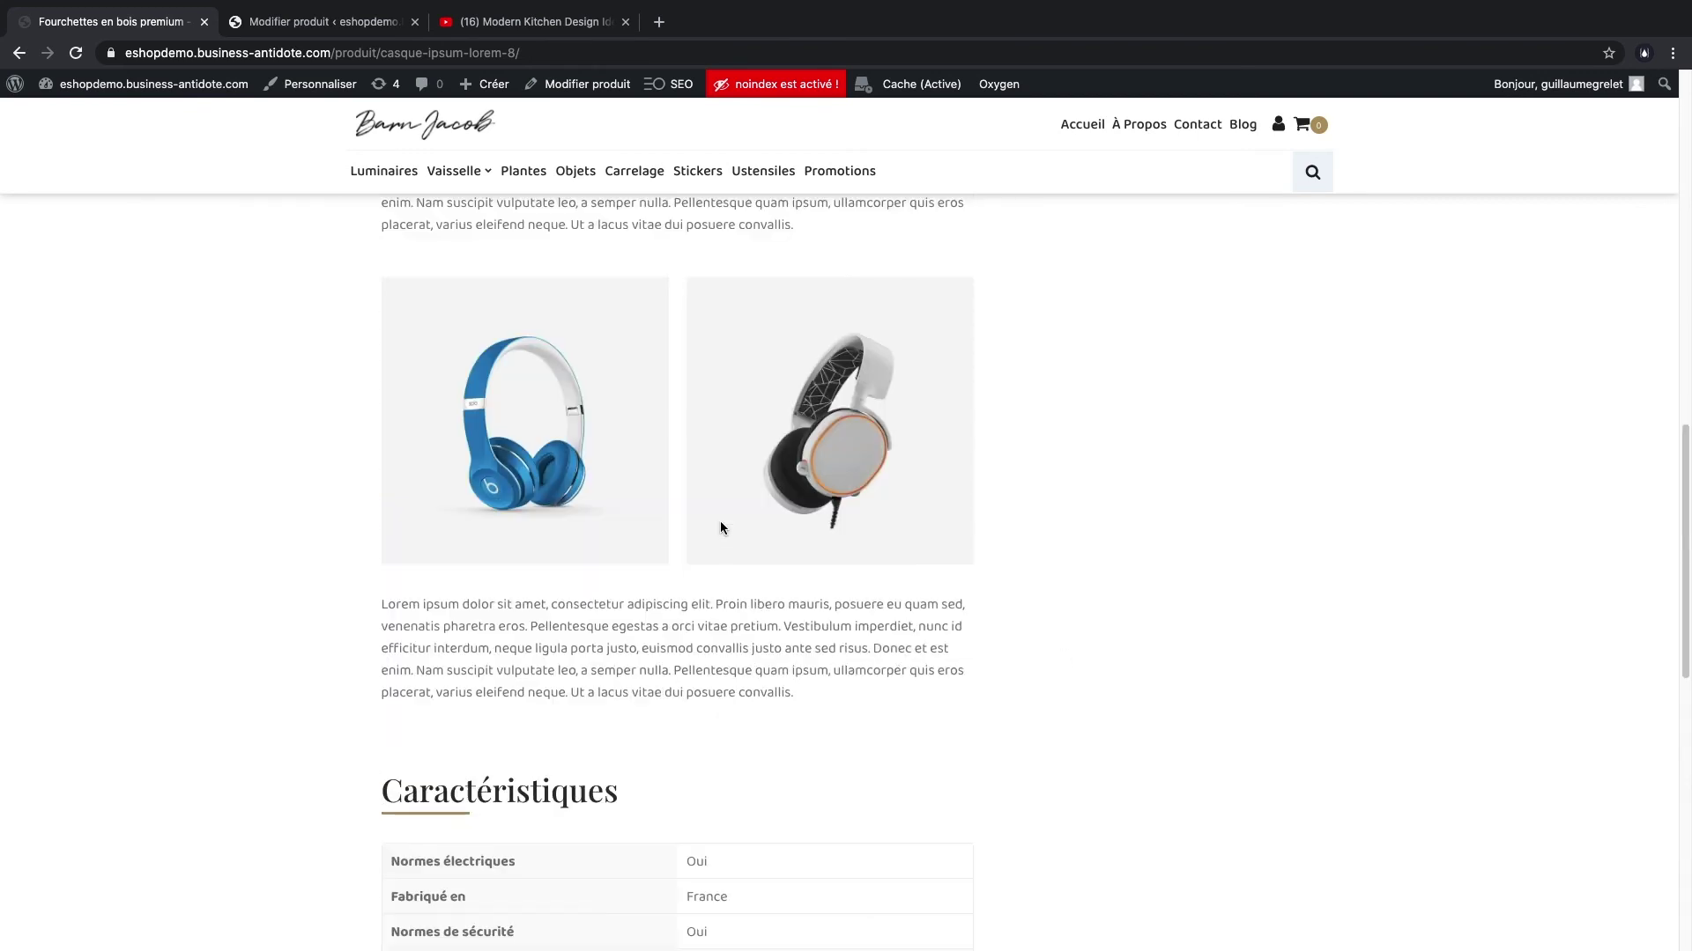
pyautogui.scroll(-4, 717, 525)
pyautogui.scroll(2, 711, 529)
pyautogui.click(317, 21)
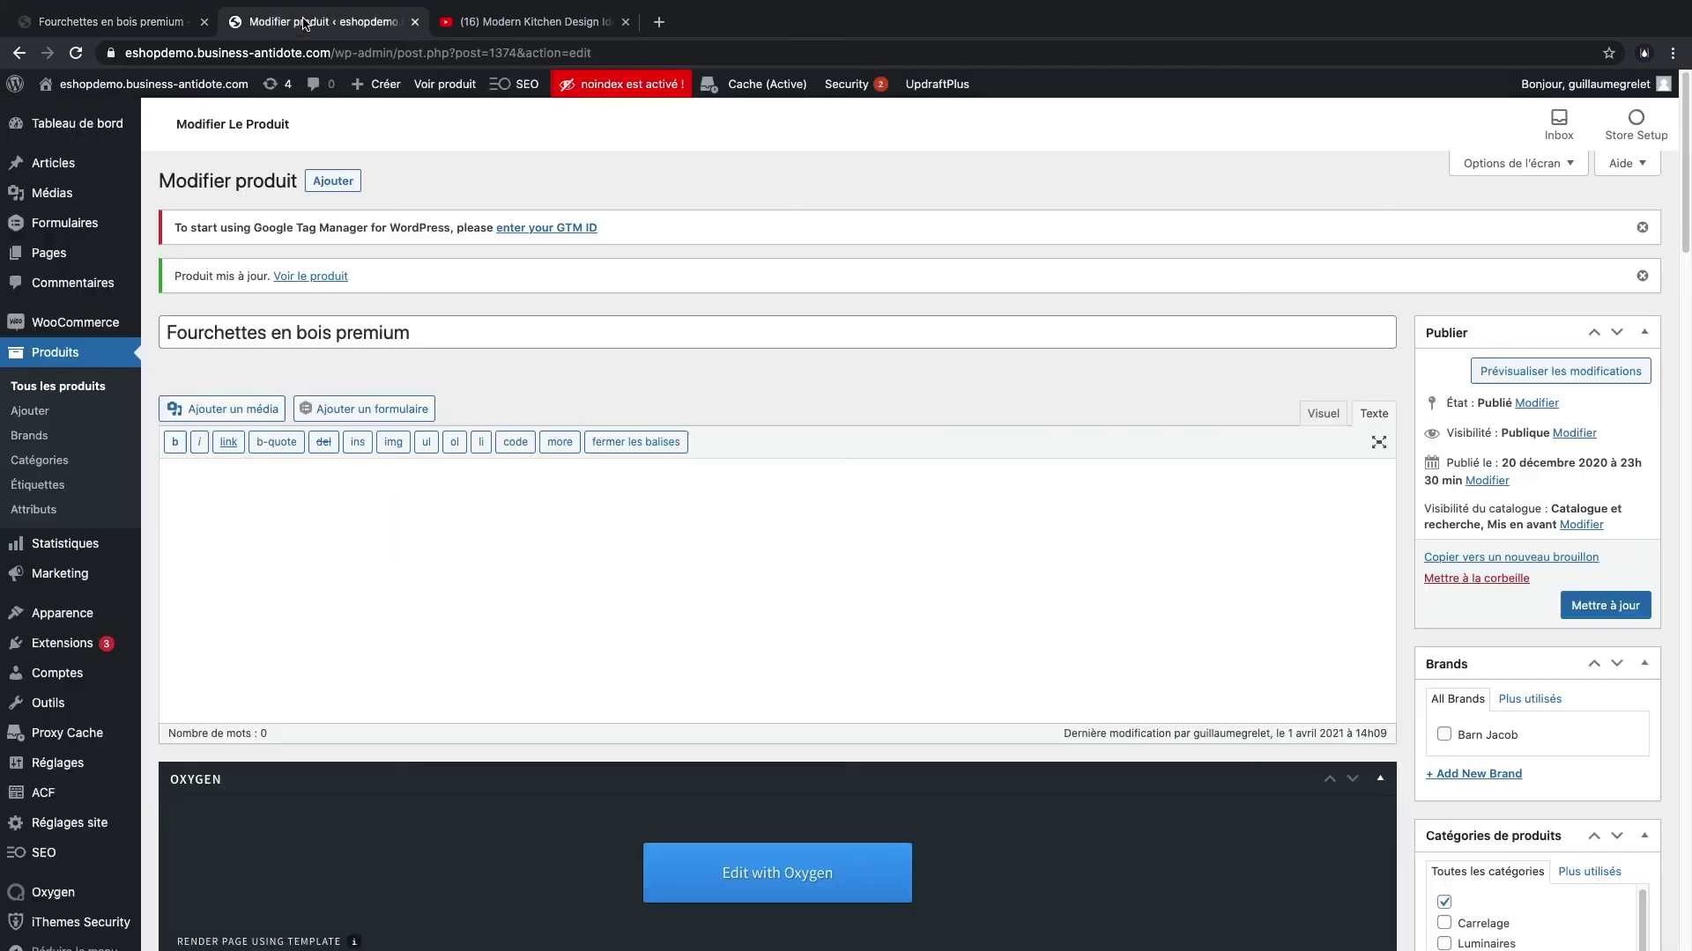
# - Clear Normes électriques and Normes alimentaires, and set Normes de sécurité to UE
pyautogui.scroll(-20, 755, 521)
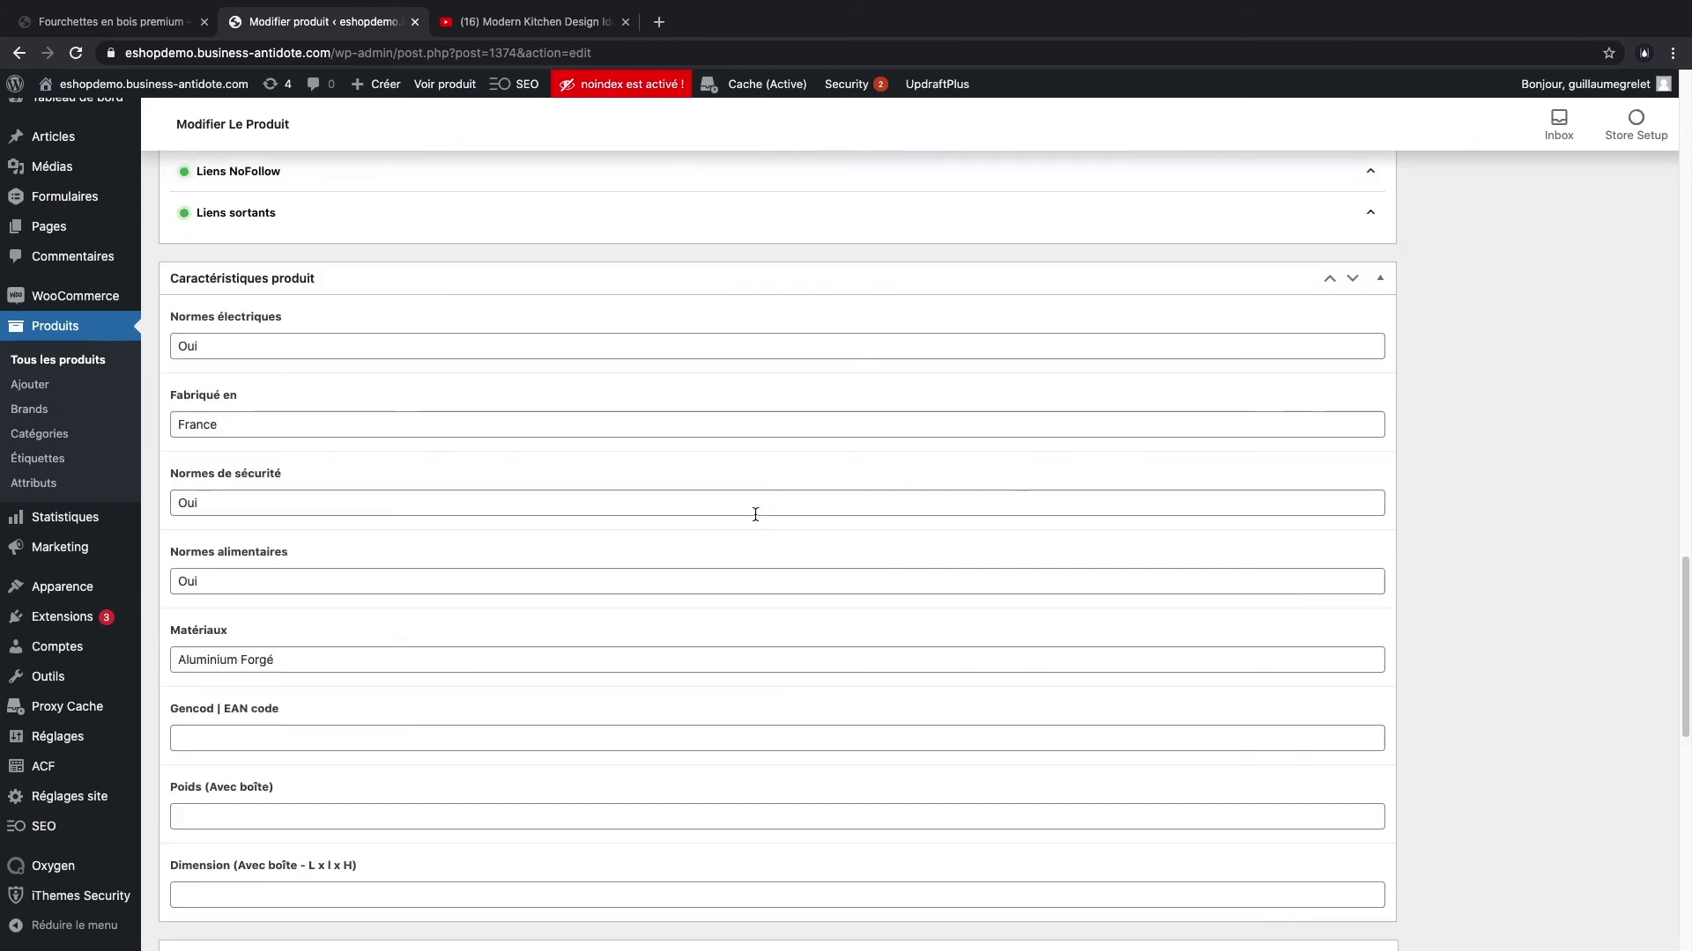
pyautogui.scroll(3, 403, 503)
pyautogui.scroll(-3, 388, 538)
pyautogui.doubleClick(229, 311)
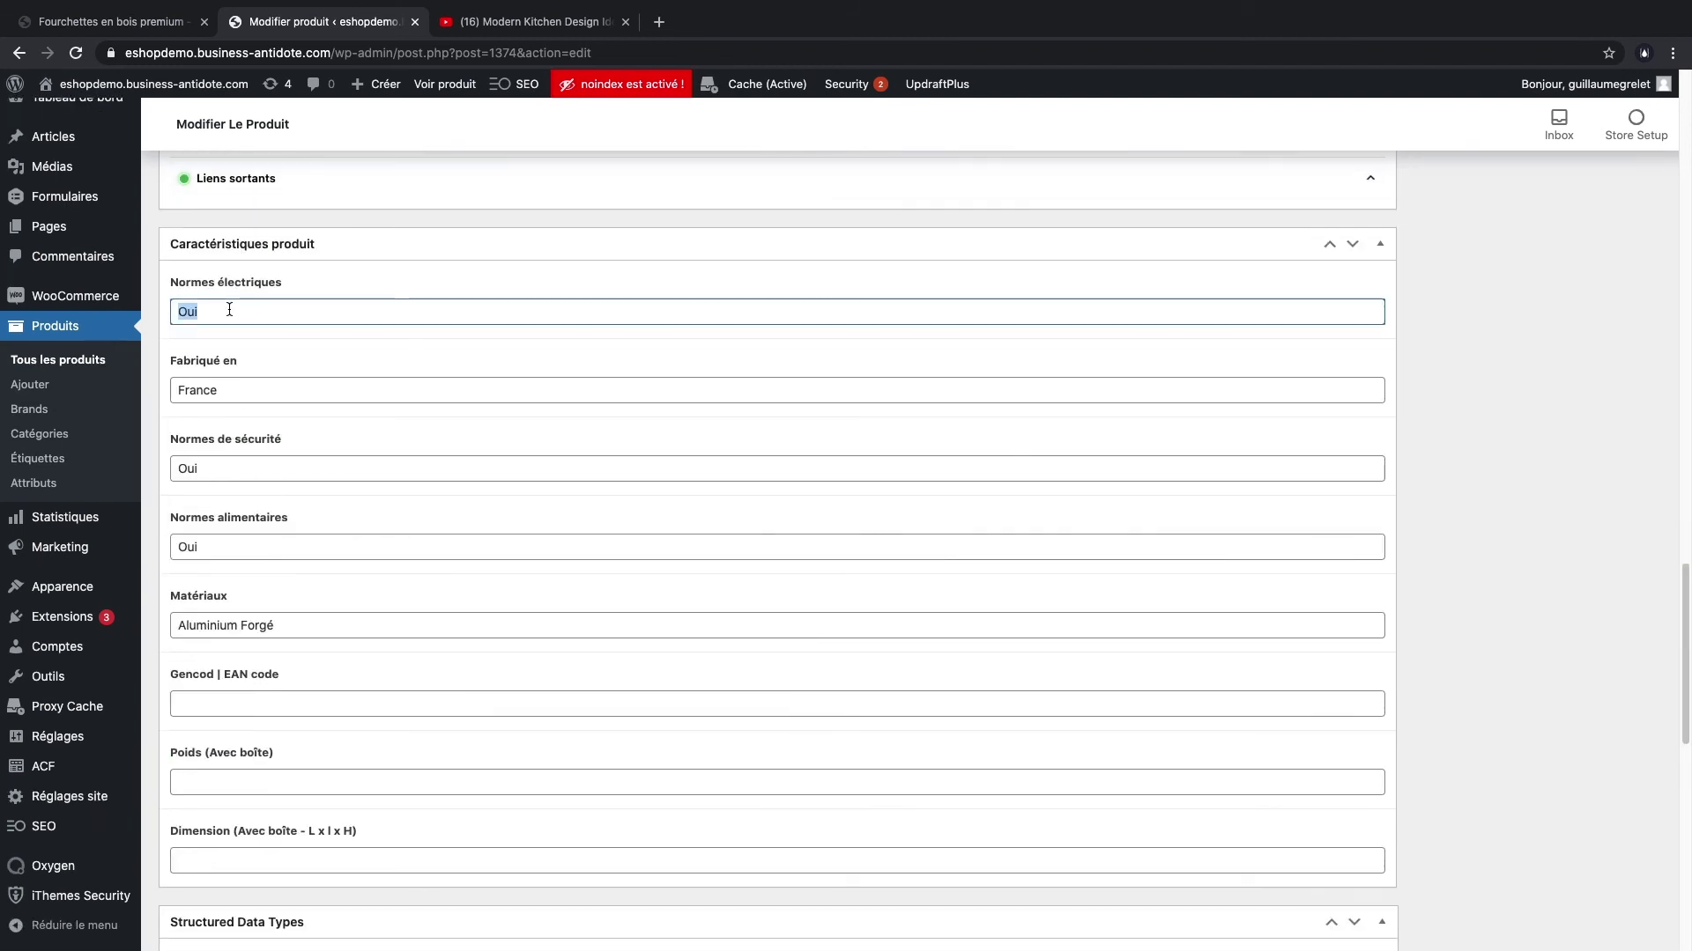
pyautogui.press('BackSpace')
pyautogui.click(268, 468)
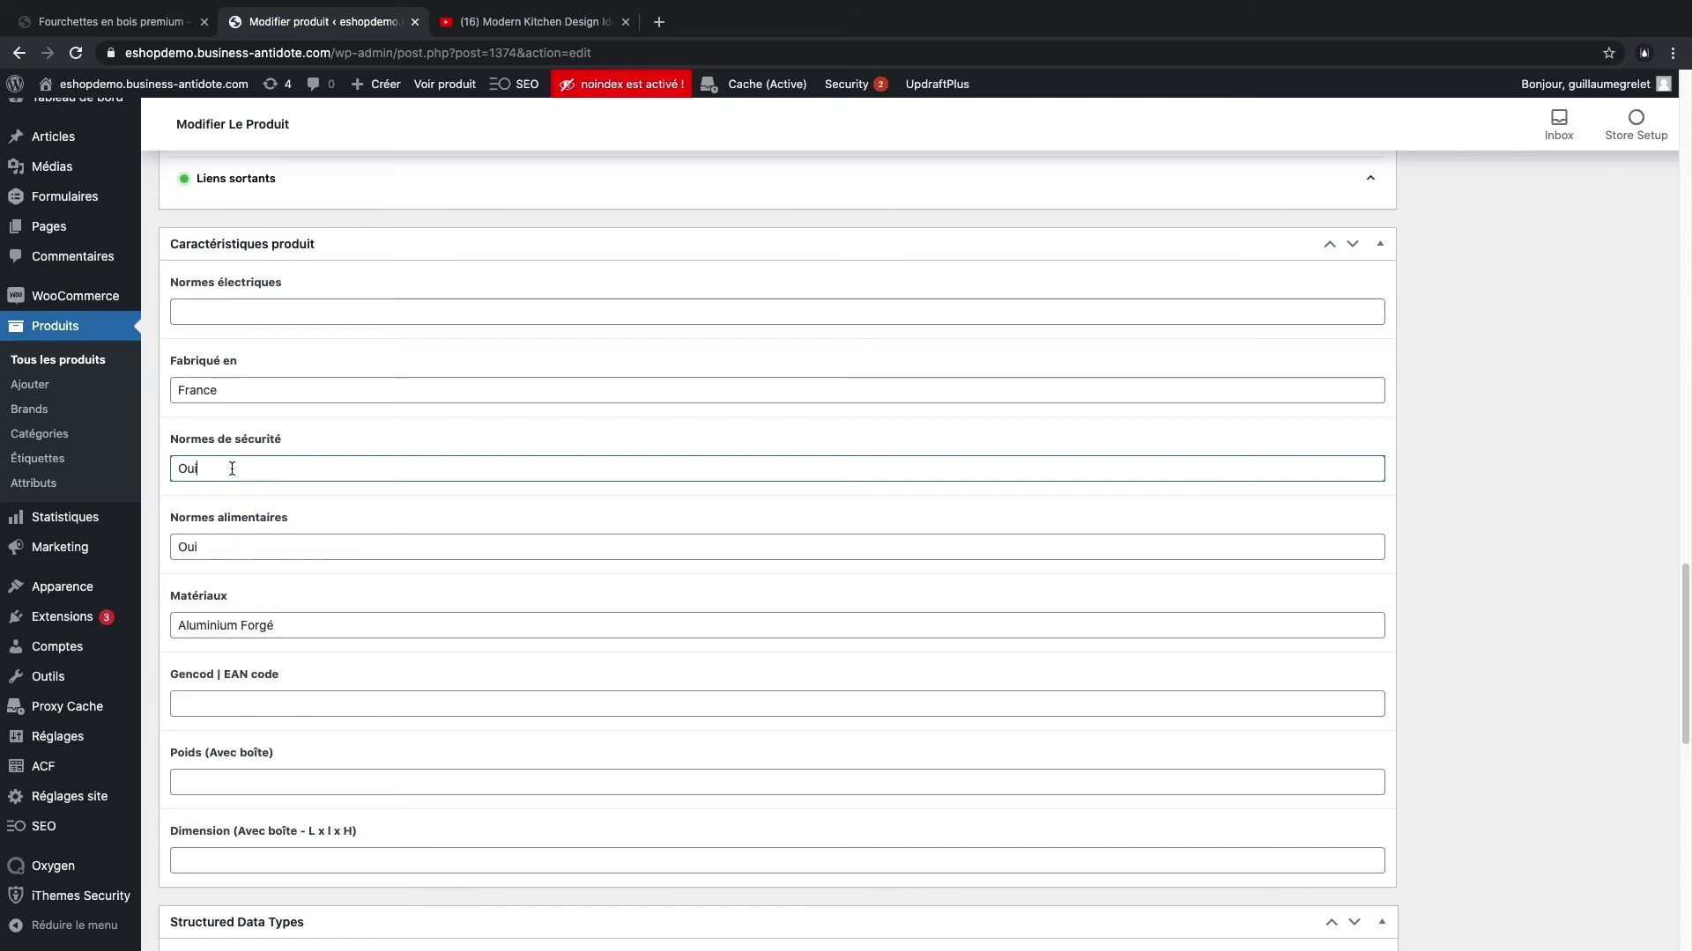
pyautogui.doubleClick(232, 469)
pyautogui.write('UE')
pyautogui.click(326, 541)
pyautogui.doubleClick(324, 550)
pyautogui.press('BackSpace')
# - Replace Aluminium Forgé with Bois Premium as the material and set the boxed weight to 10 kg
pyautogui.click(339, 605)
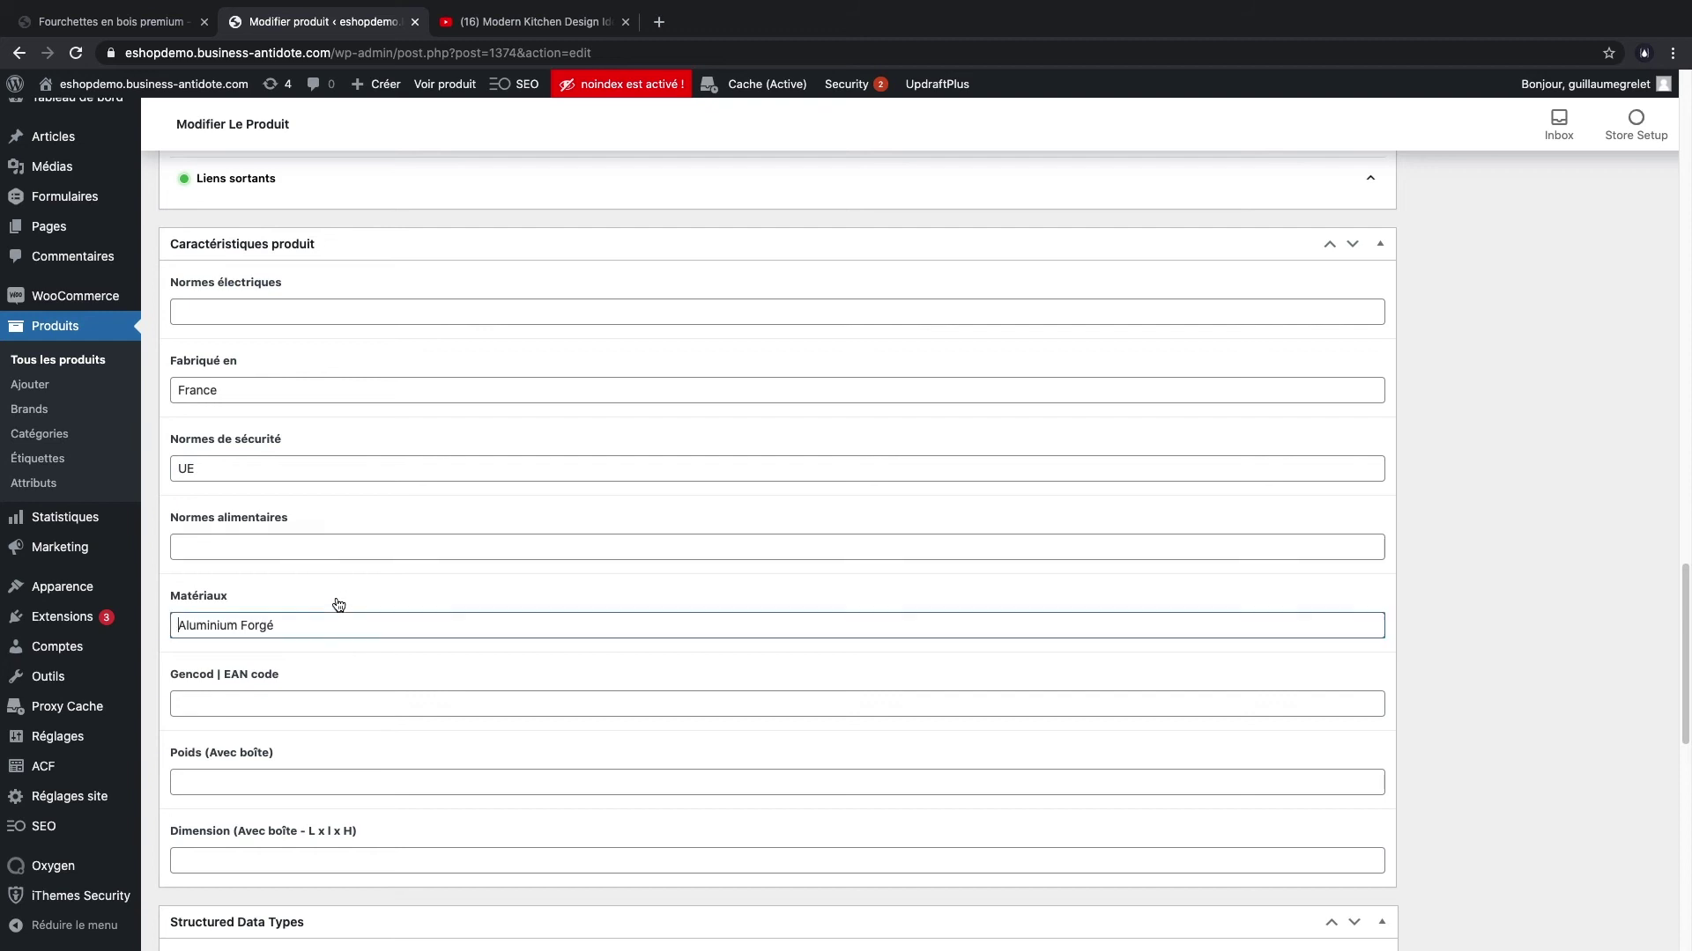
pyautogui.tripleClick(315, 626)
pyautogui.write('Bois Premium')
pyautogui.click(276, 710)
pyautogui.click(259, 783)
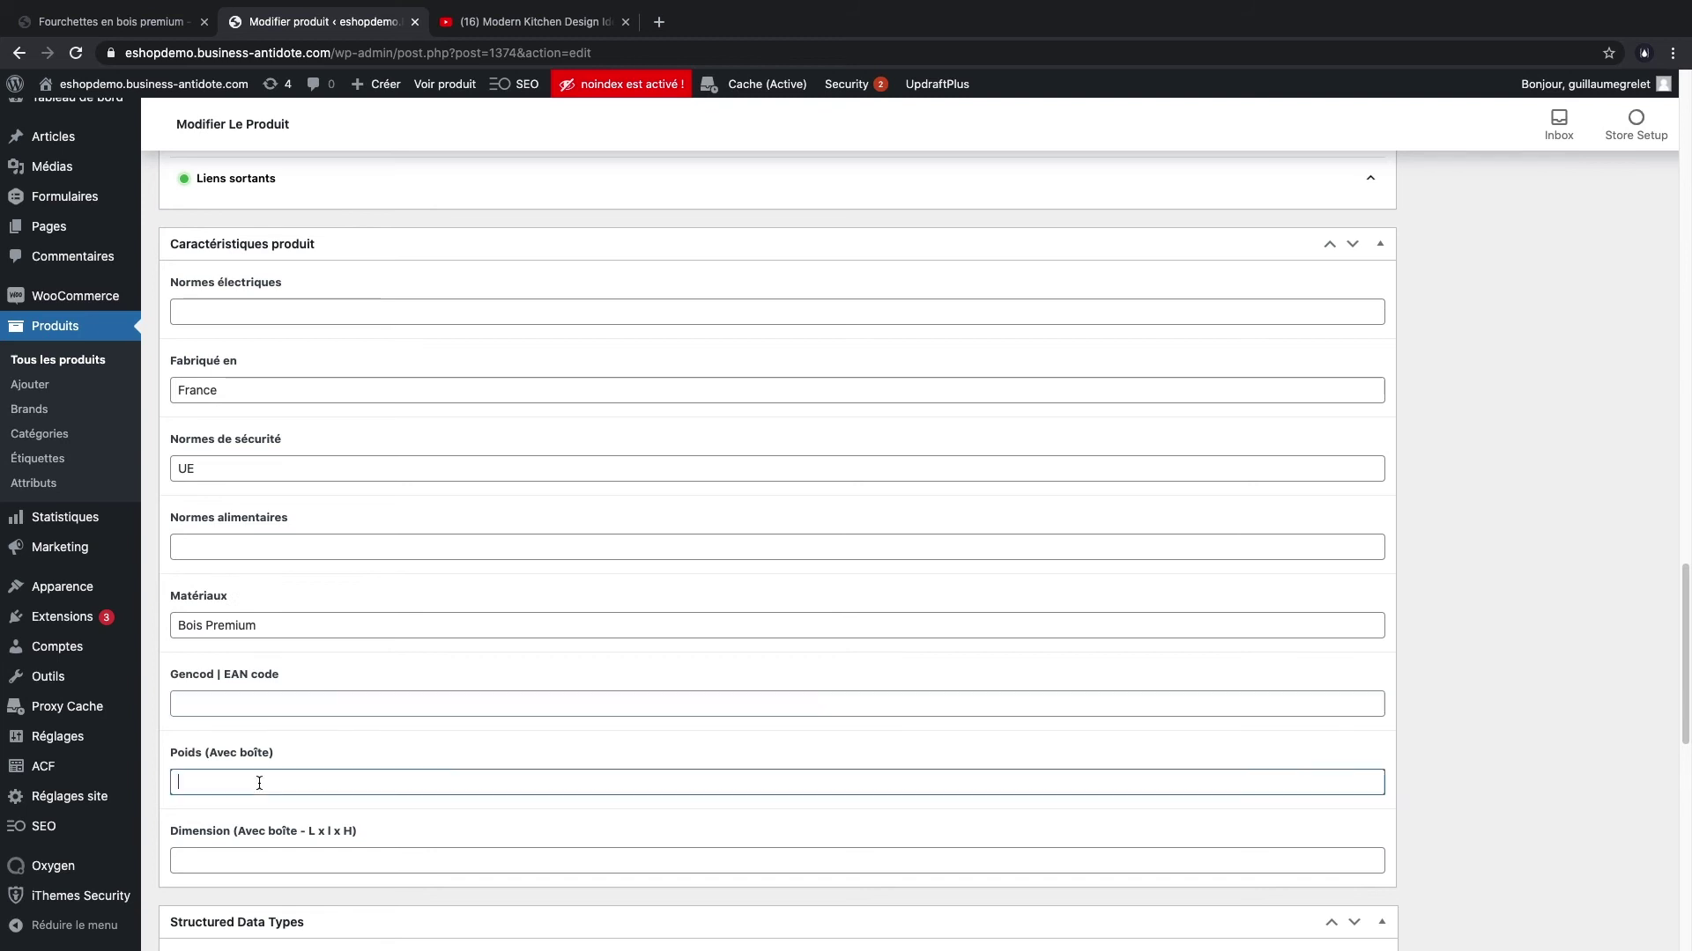
pyautogui.click(276, 861)
pyautogui.scroll(10, 1134, 476)
pyautogui.scroll(-15, 827, 663)
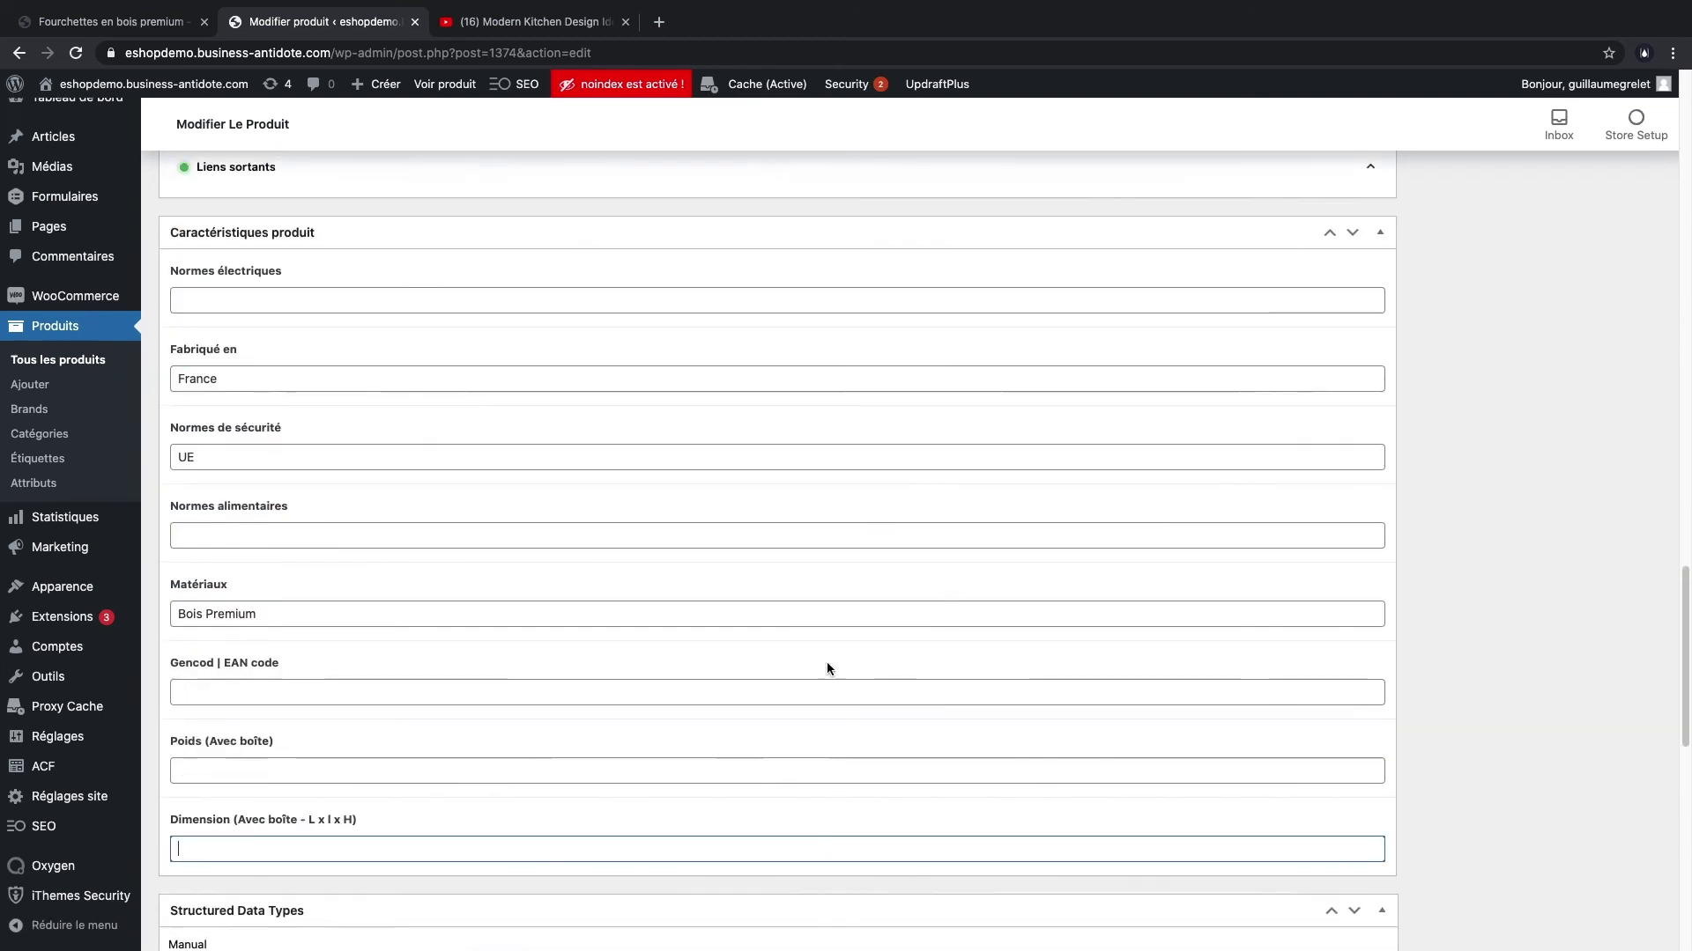
pyautogui.scroll(7, 518, 626)
pyautogui.scroll(-1, 363, 736)
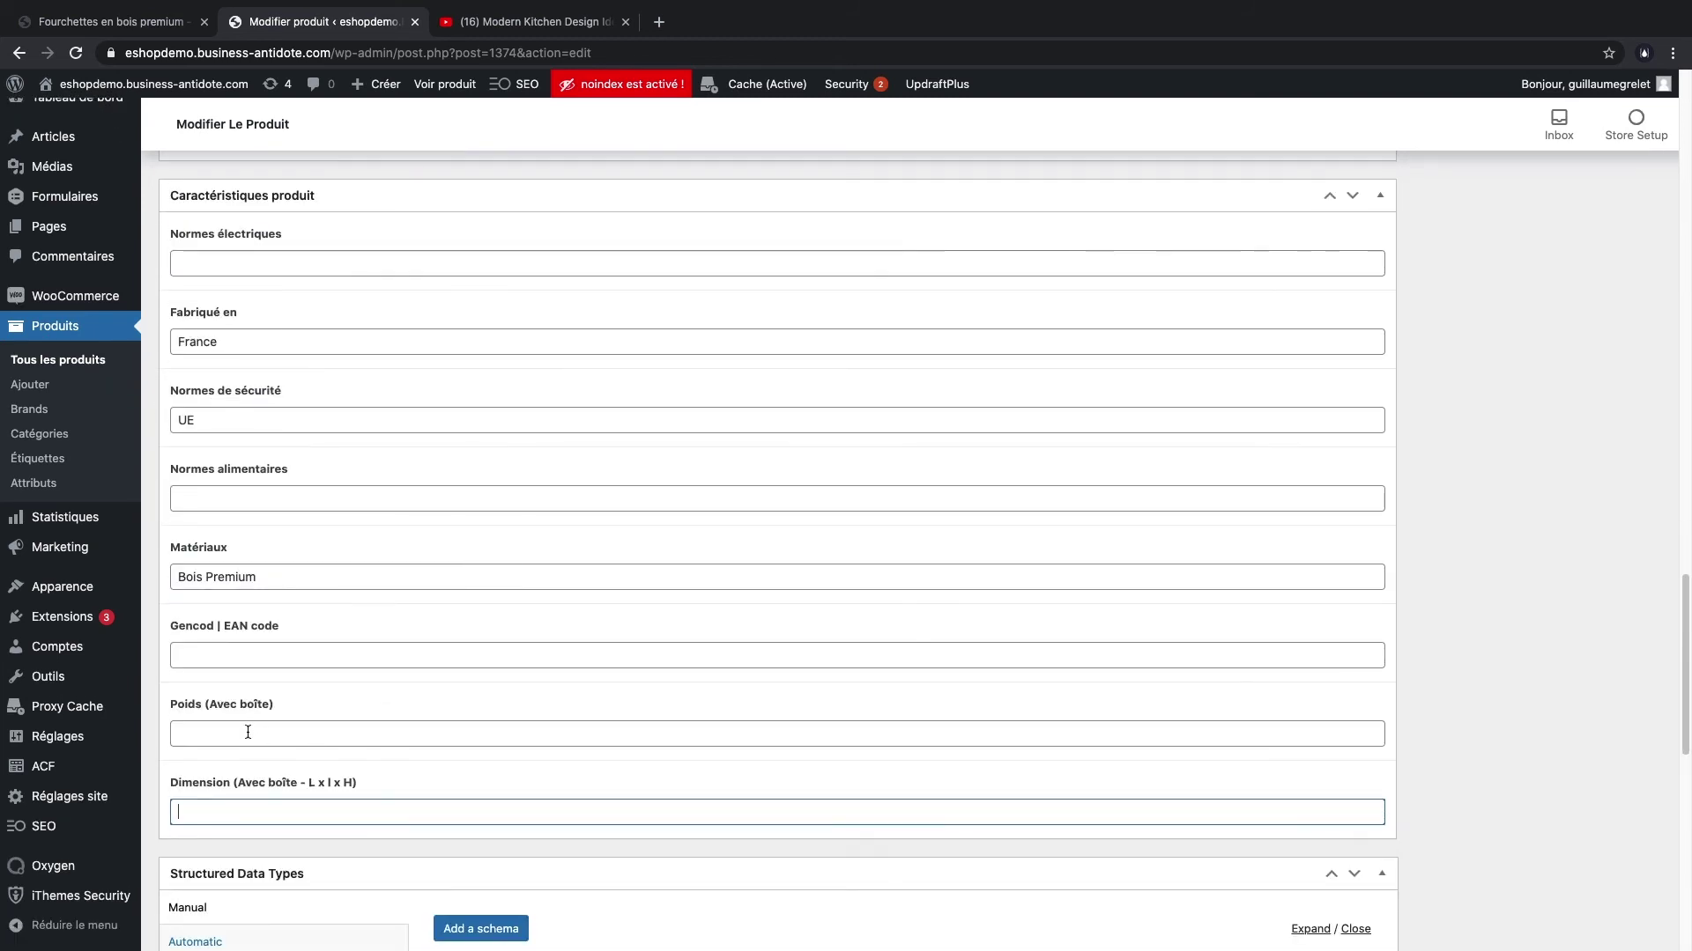
pyautogui.click(250, 734)
pyautogui.write('10 kG')
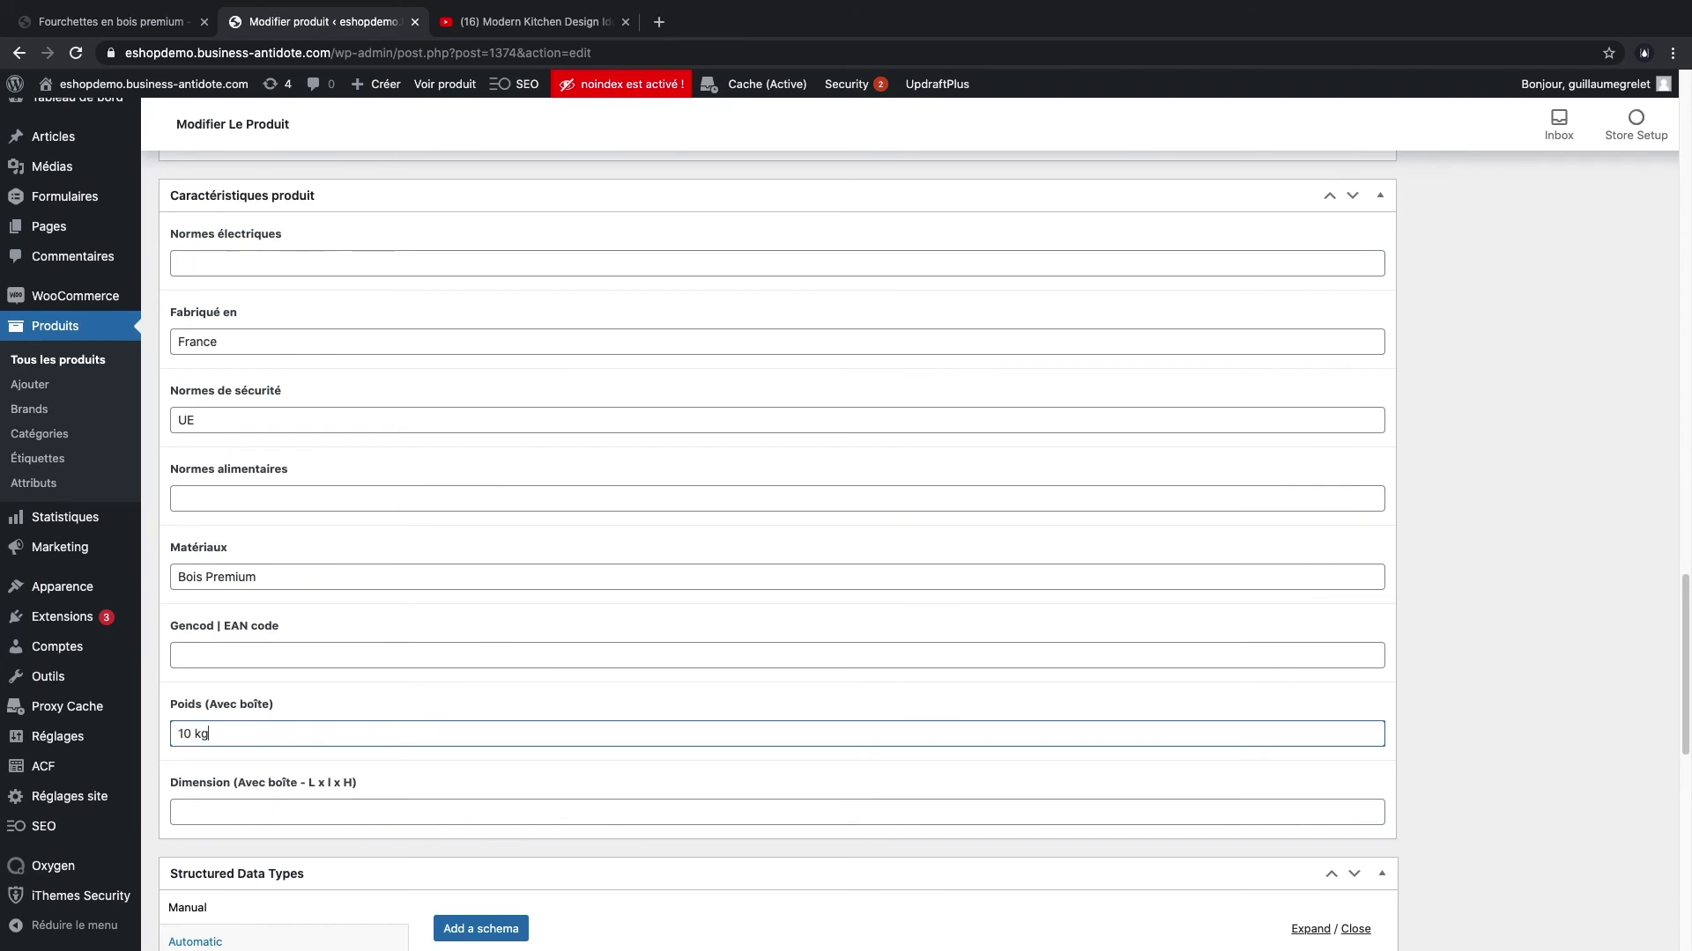
pyautogui.scroll(20, 1462, 583)
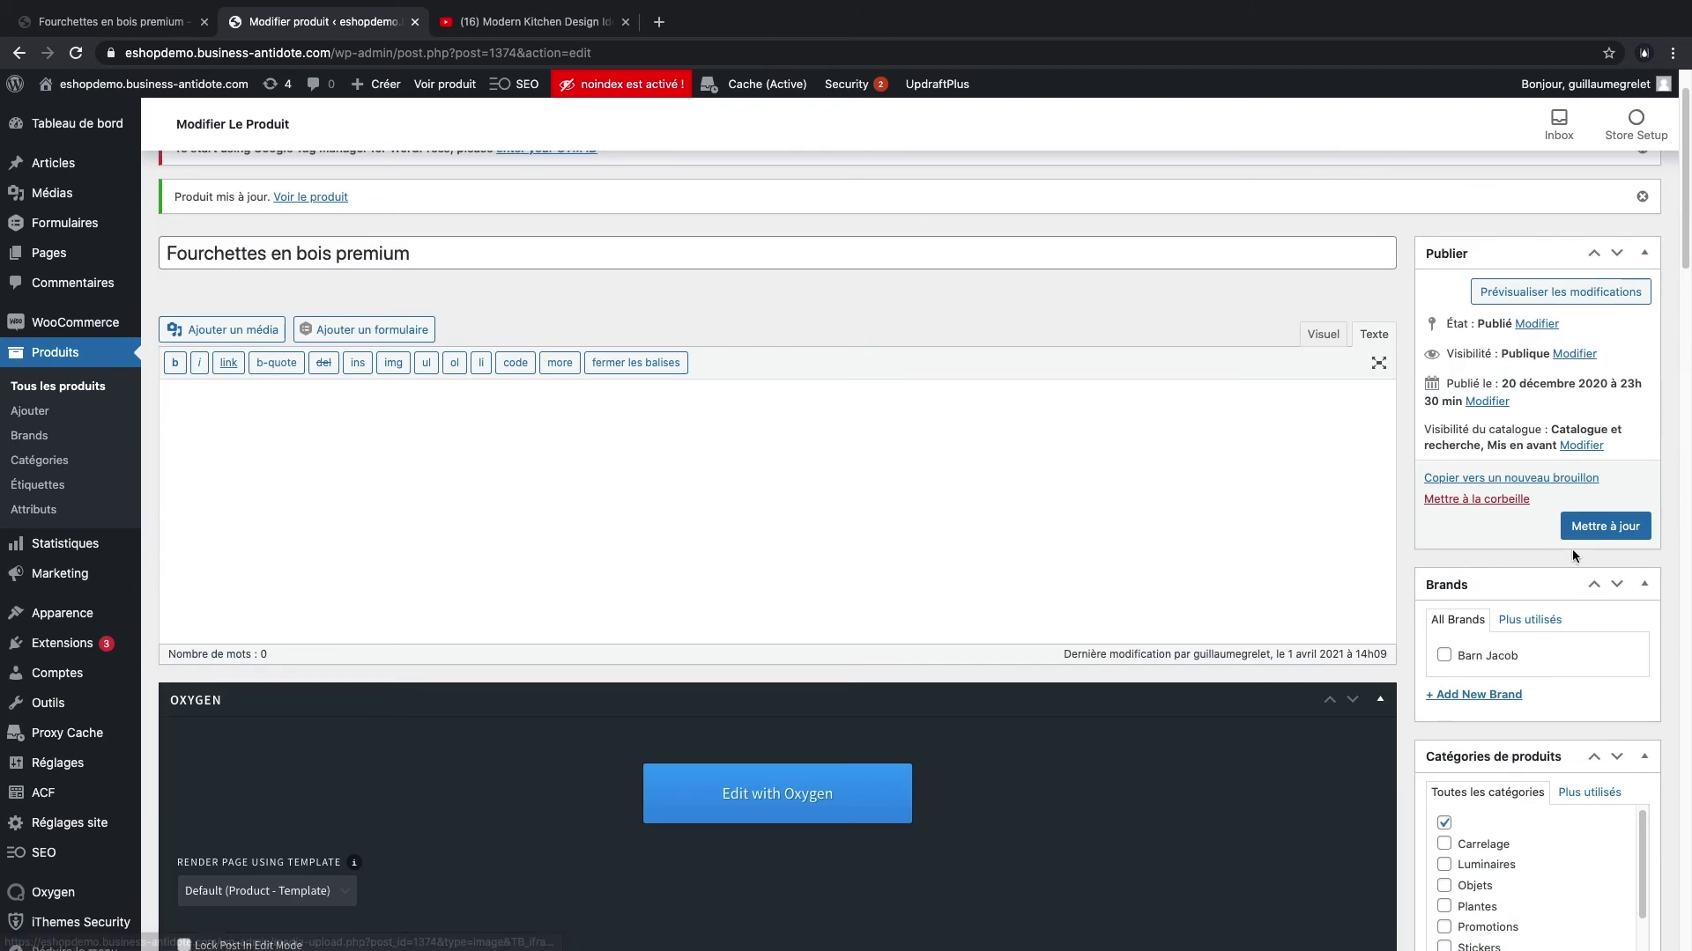
# - Save the characteristics and reload the live page to confirm France, UE and Bois Premium
pyautogui.click(1577, 527)
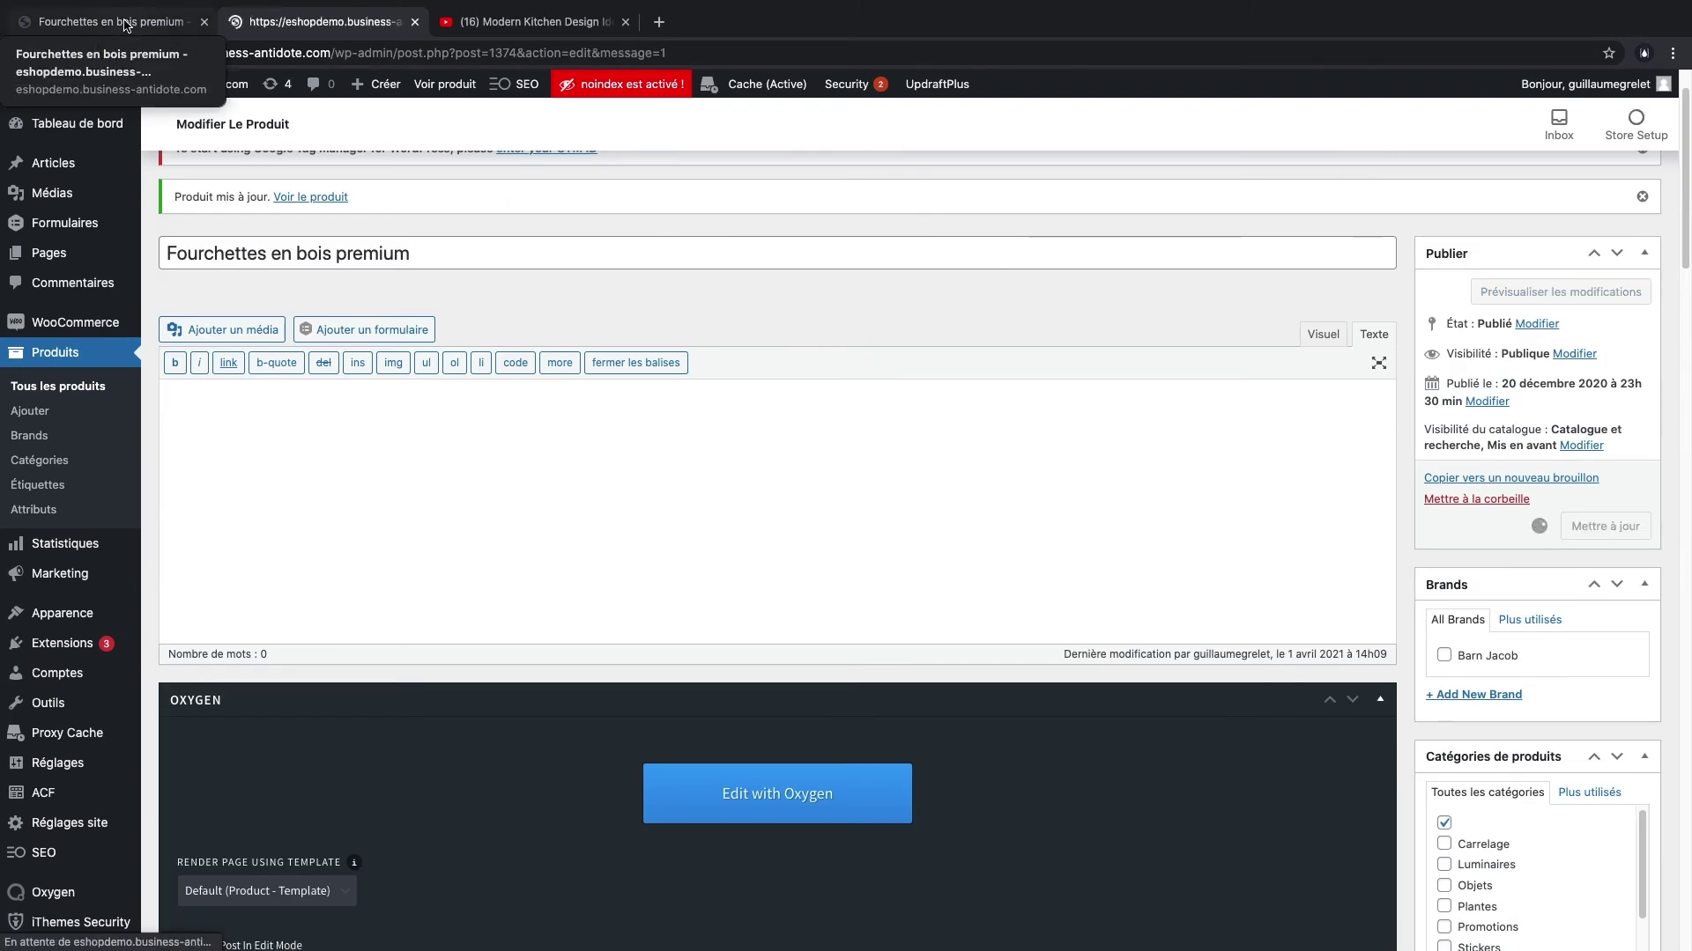
pyautogui.click(126, 27)
pyautogui.press('super+r')
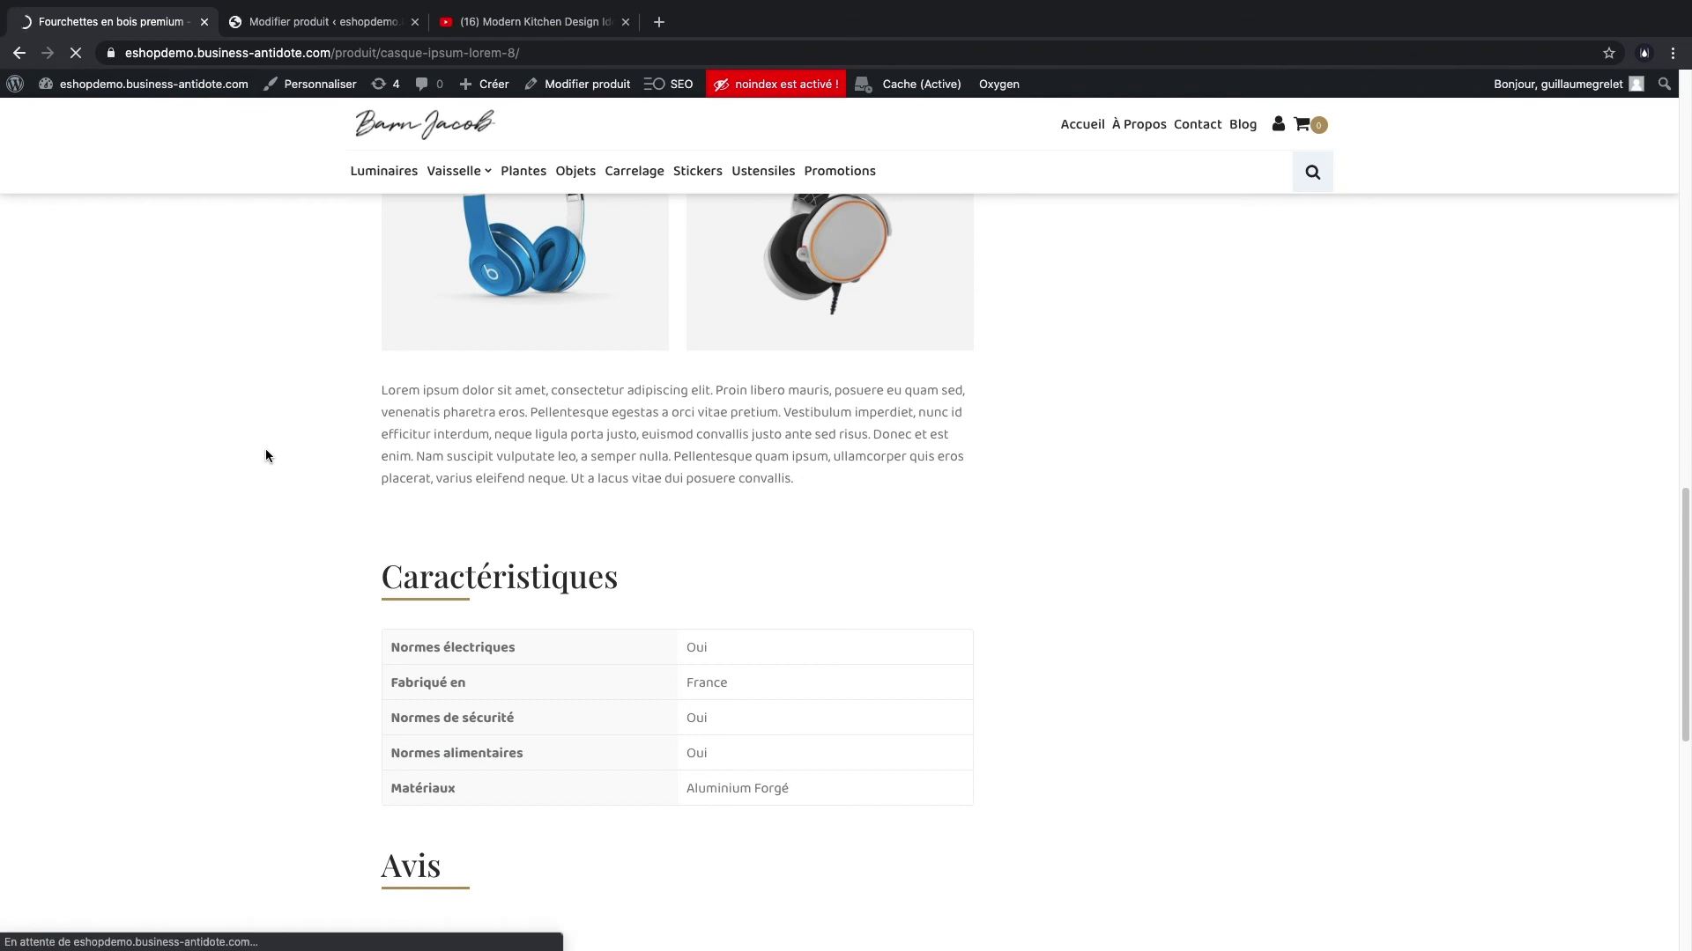
pyautogui.scroll(-3, 312, 590)
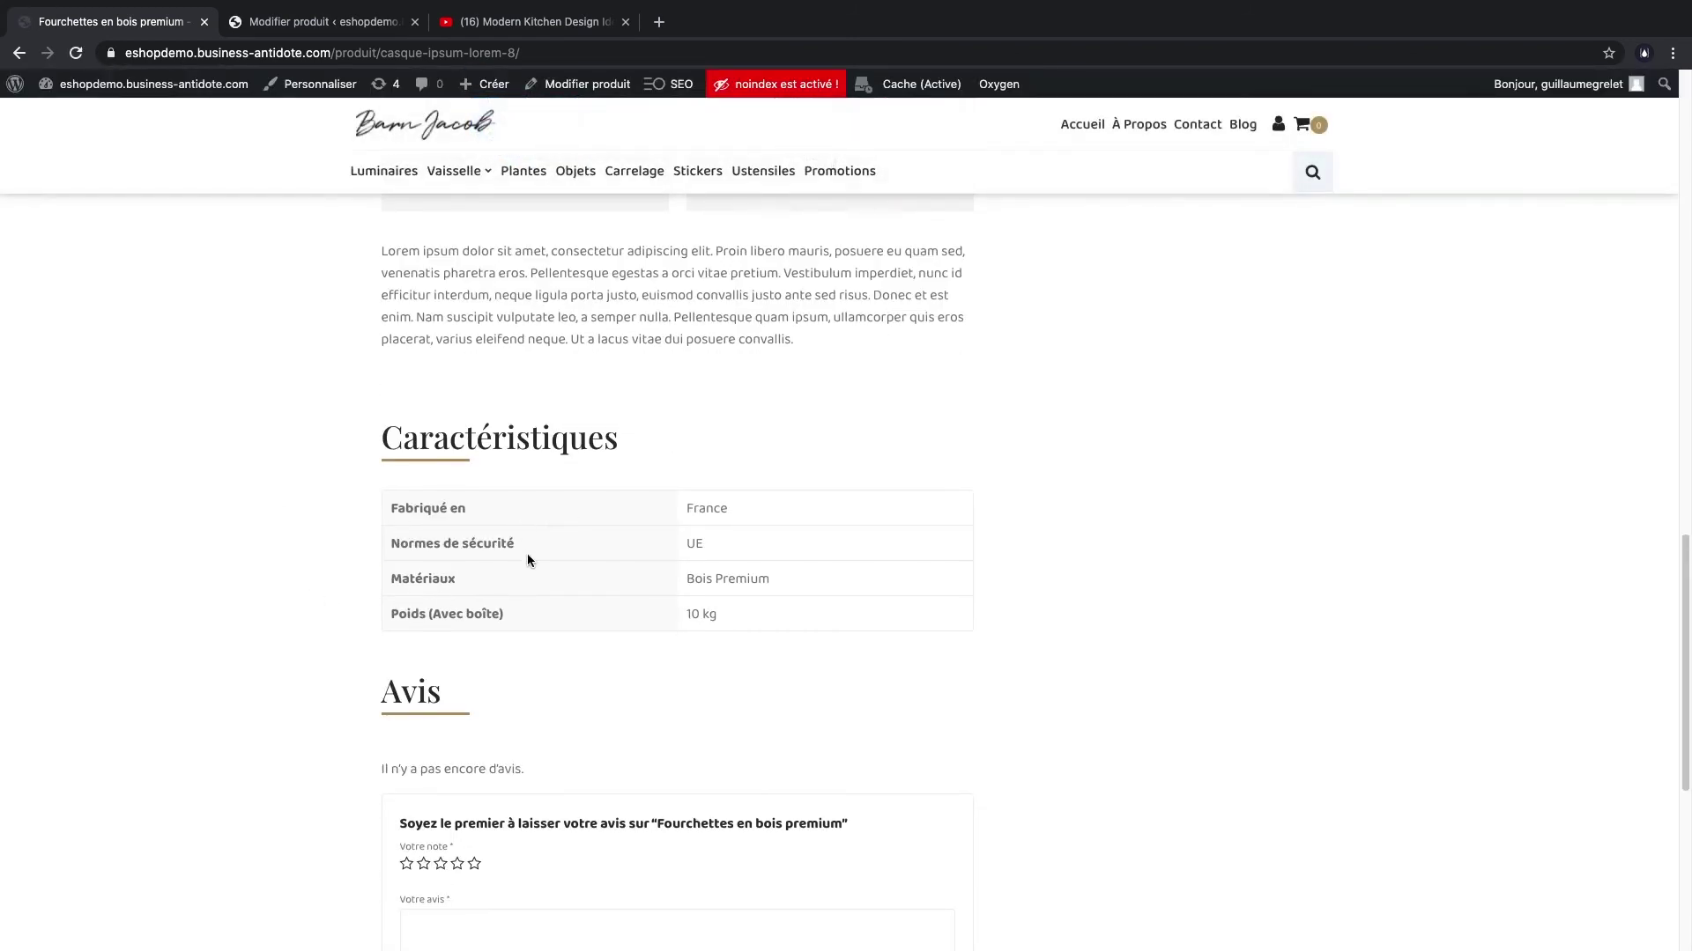
pyautogui.scroll(10, 529, 597)
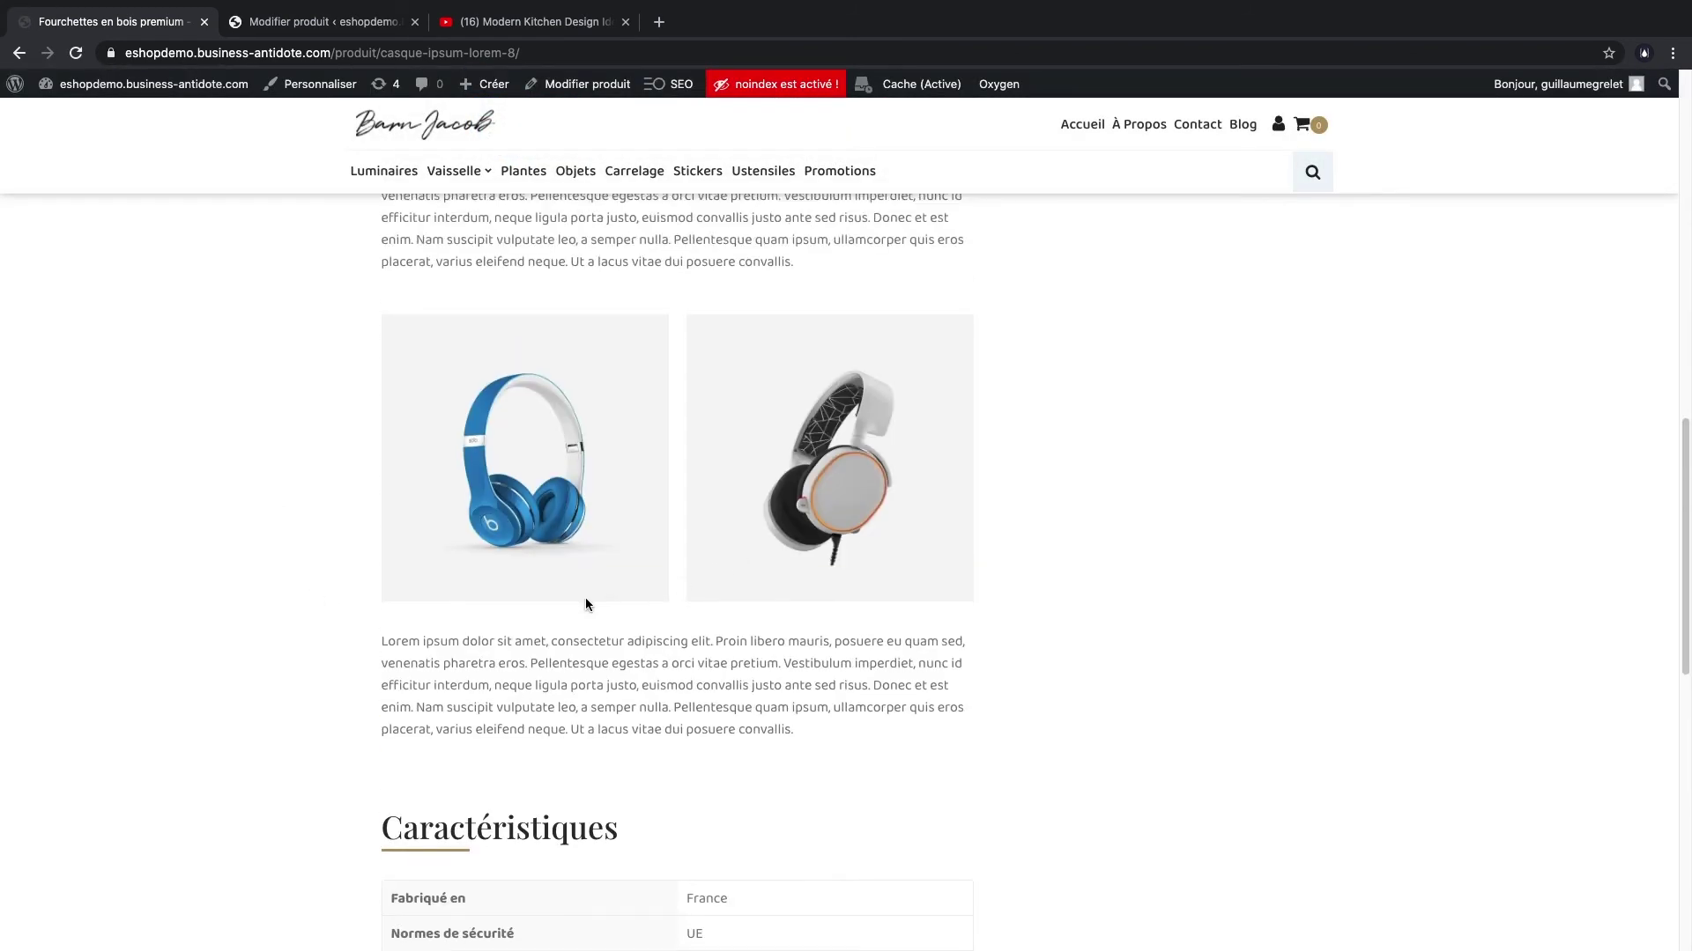
pyautogui.scroll(-2, 578, 607)
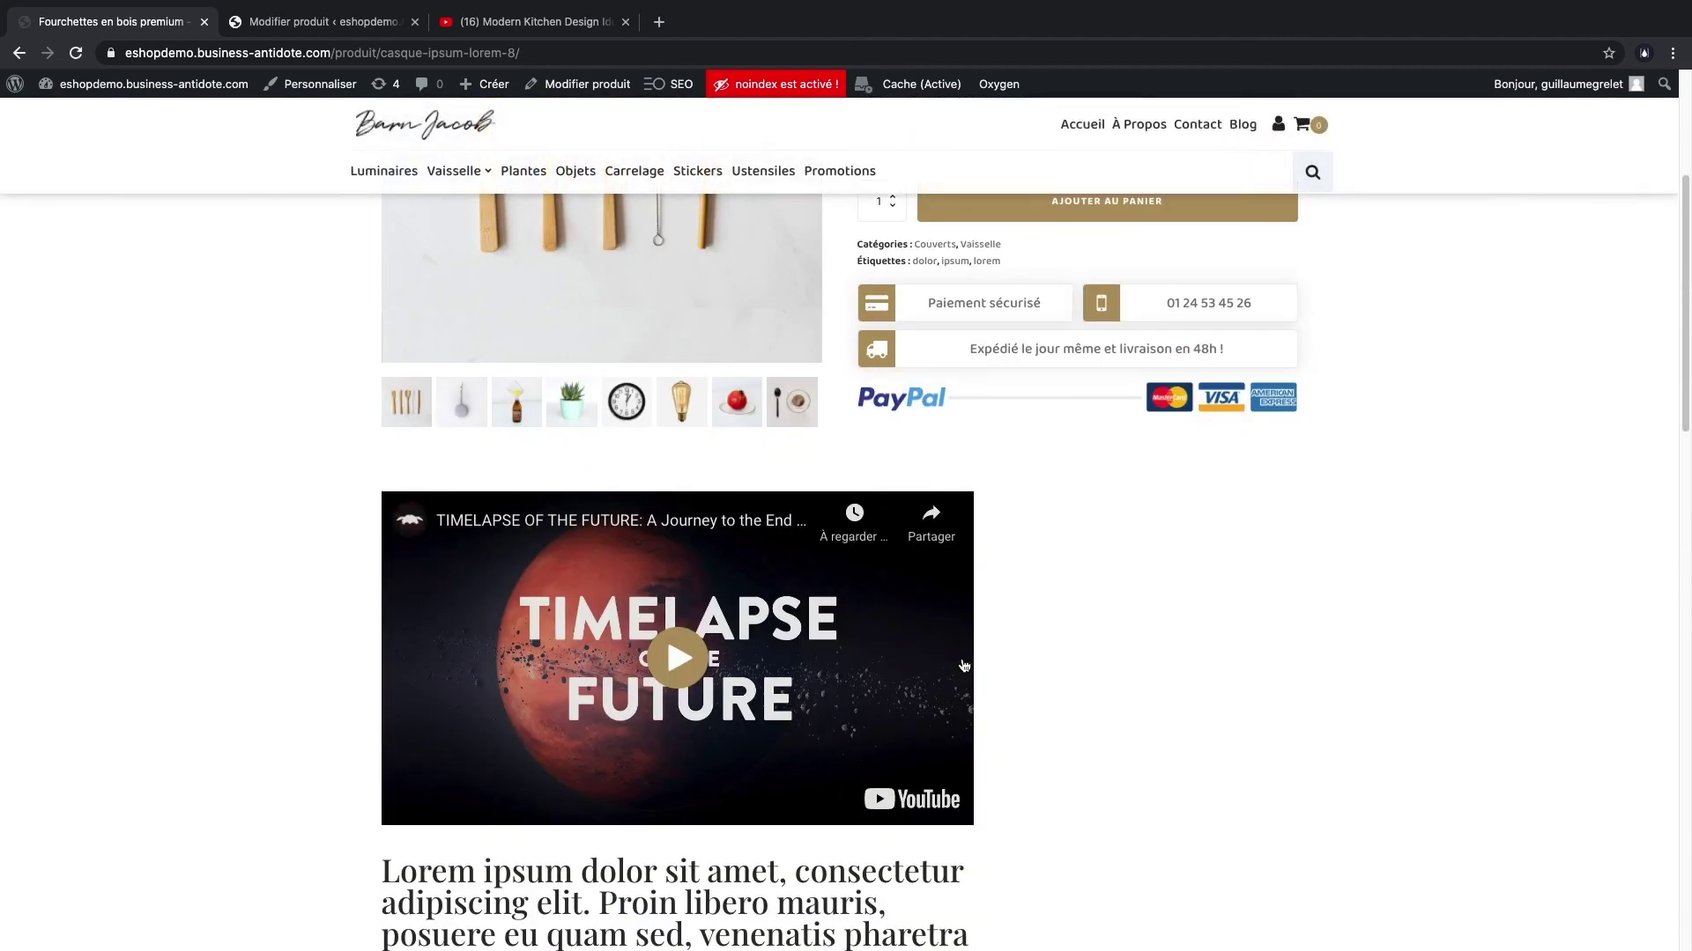
pyautogui.scroll(-12, 963, 665)
pyautogui.scroll(12, 607, 728)
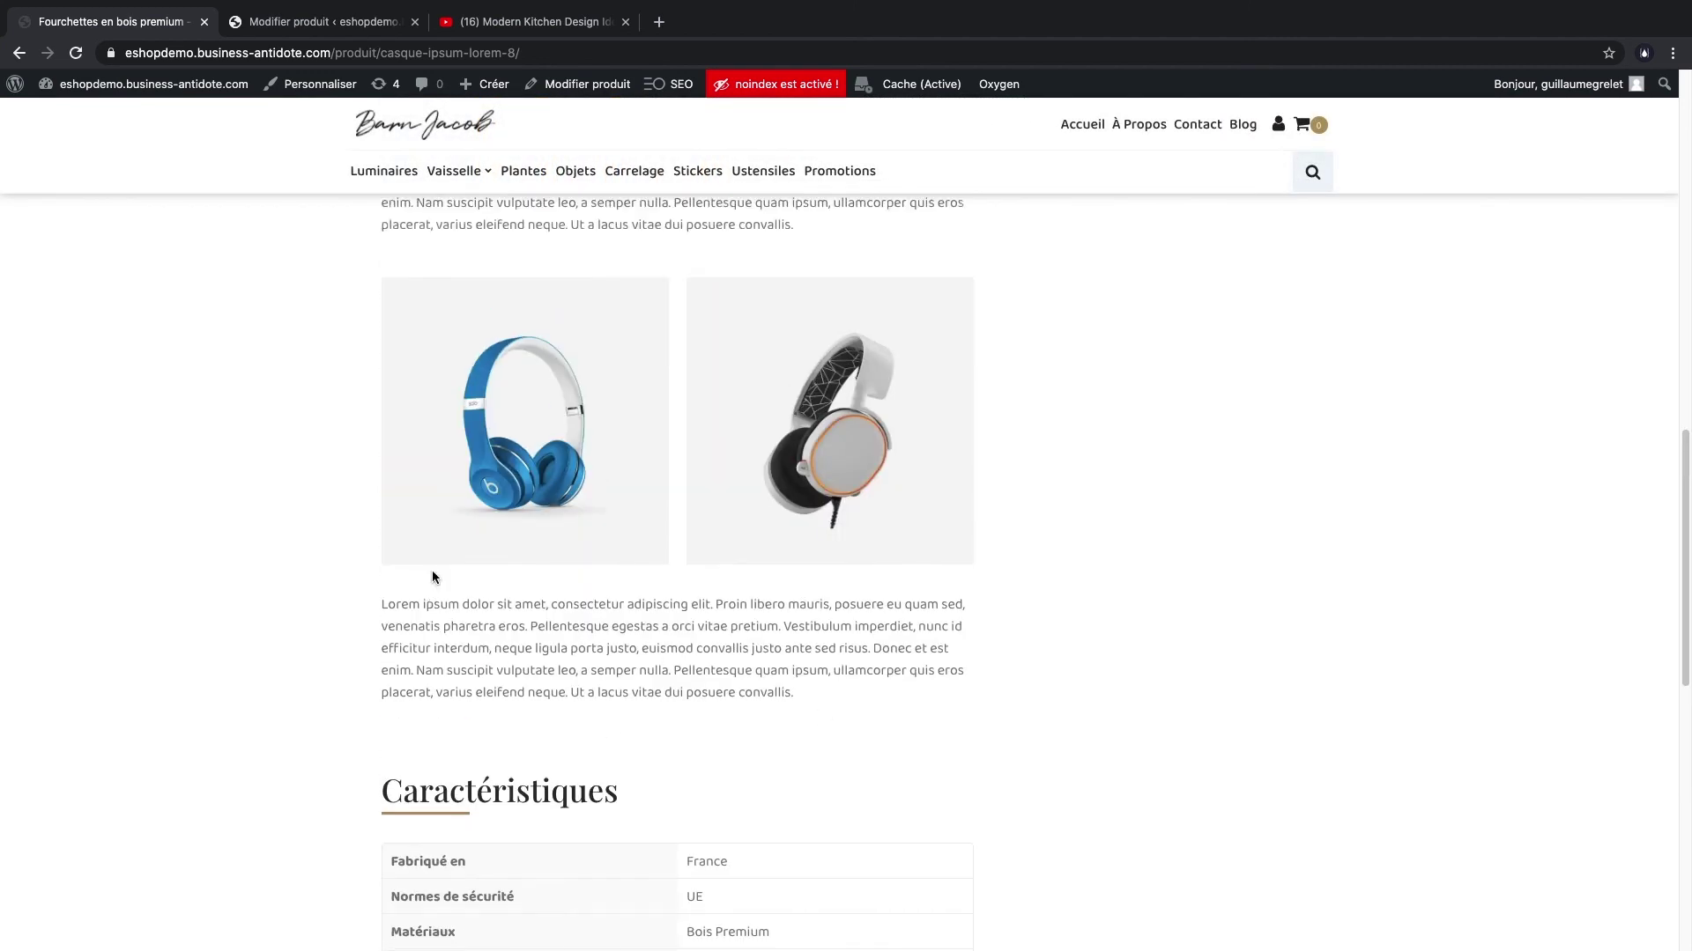
pyautogui.scroll(6, 547, 352)
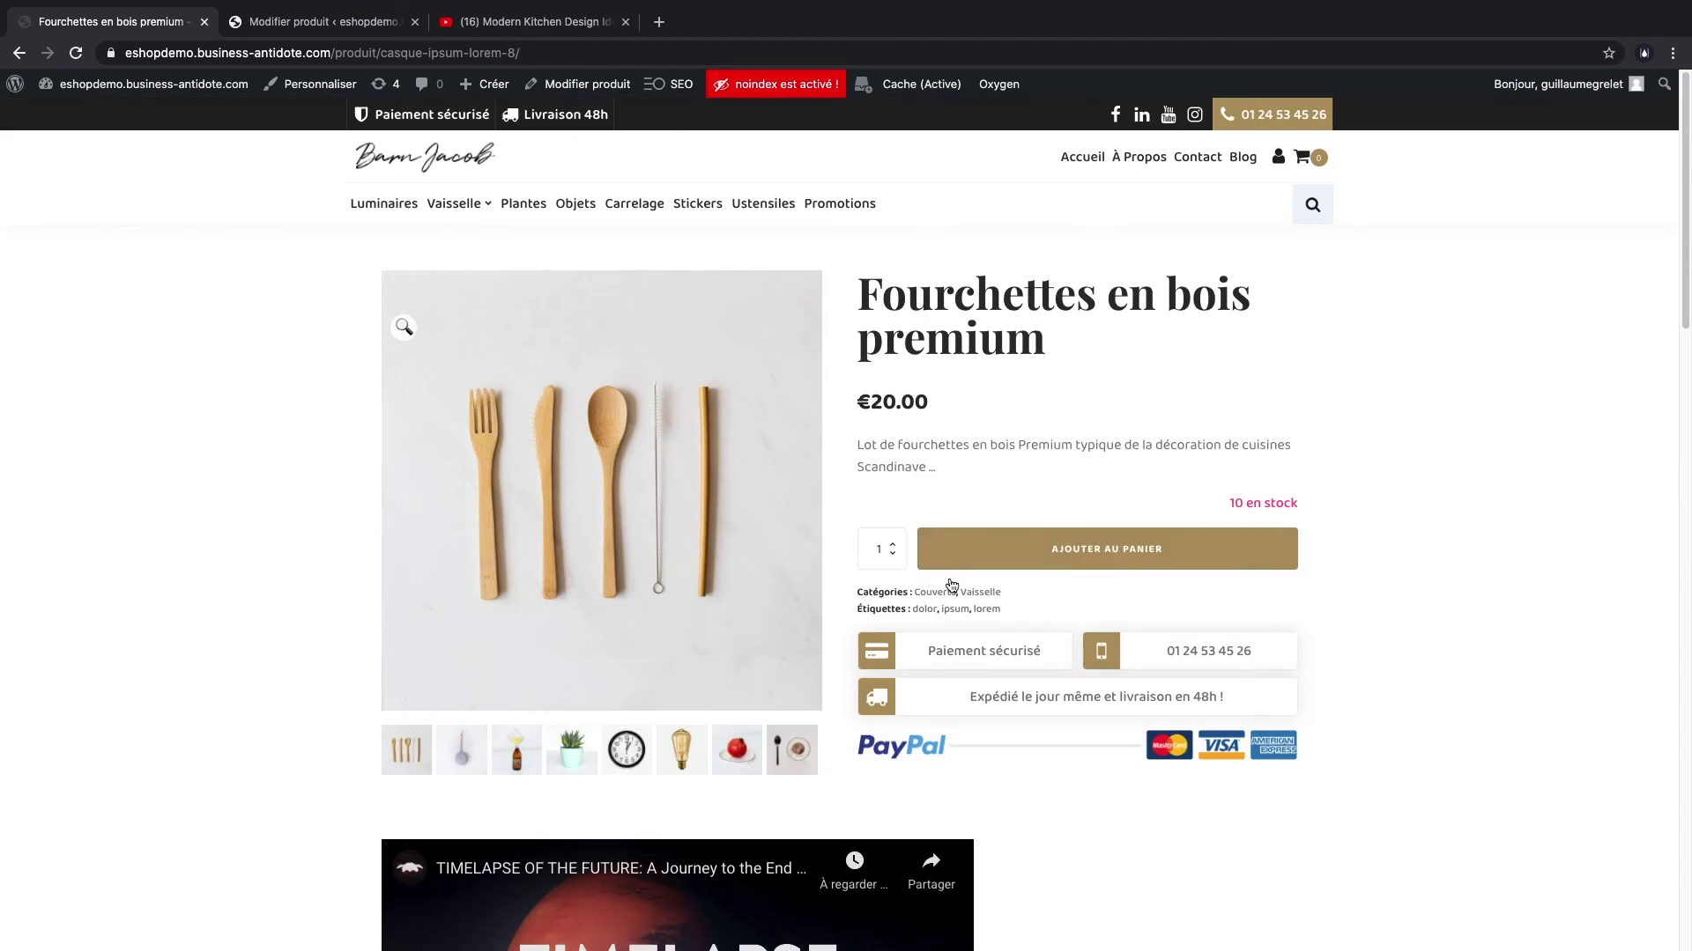
# - Open the forks product in the Oxygen visual editor from its admin page
pyautogui.click(352, 26)
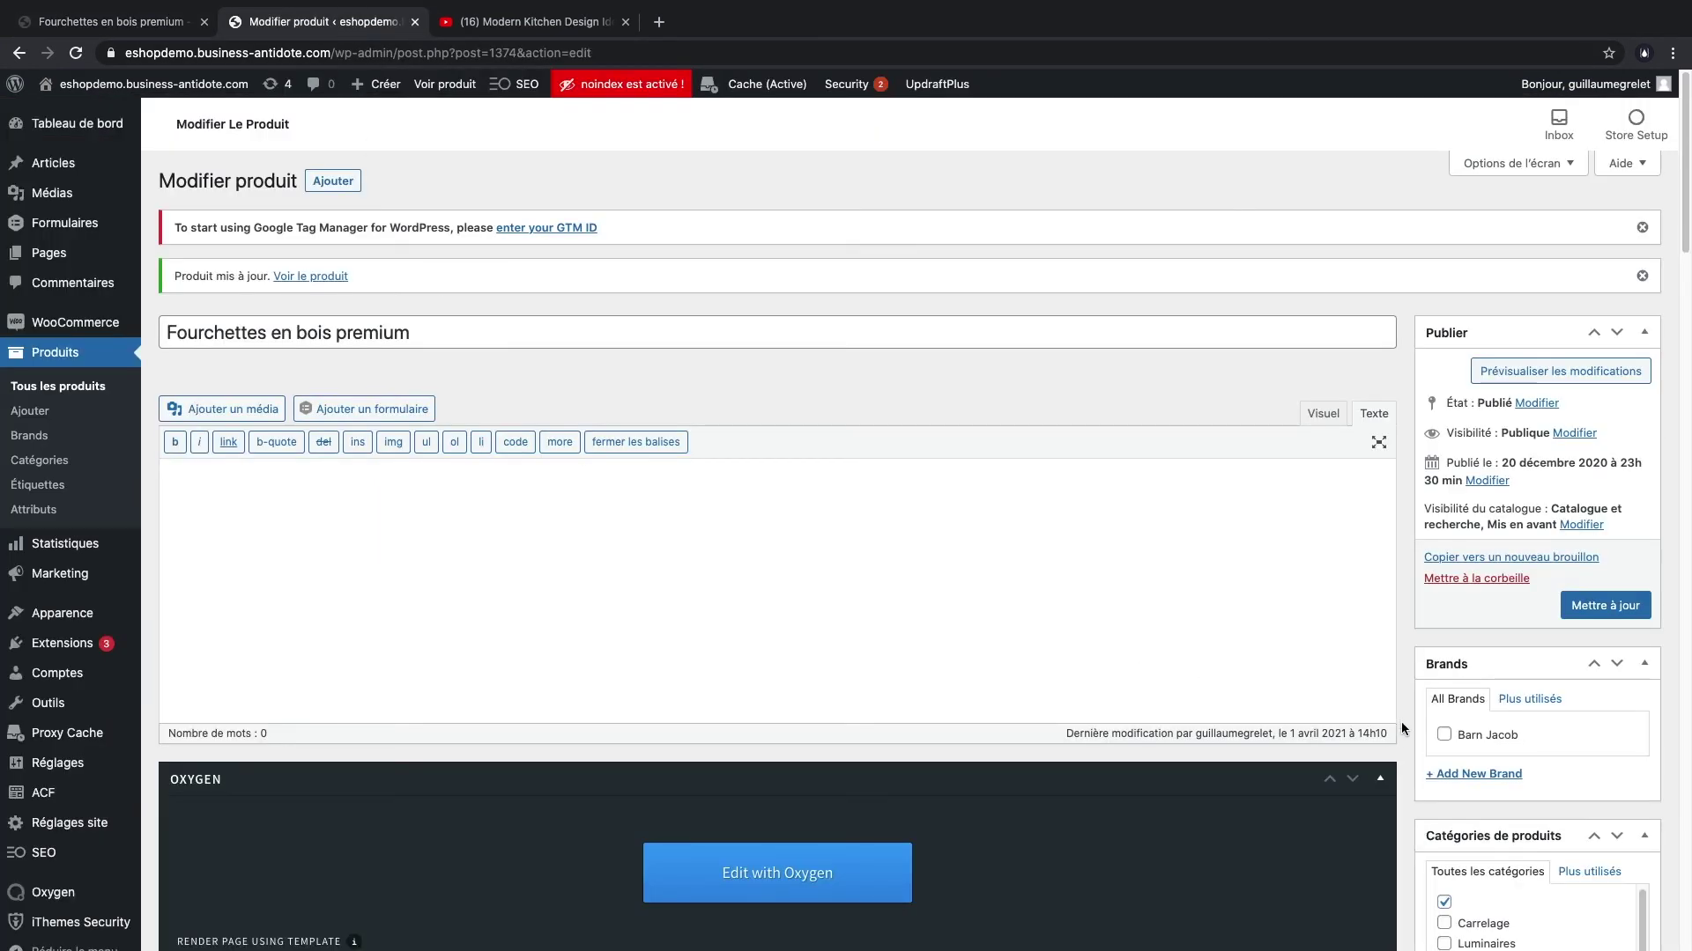
pyautogui.scroll(-3, 1313, 686)
pyautogui.scroll(3, 1312, 686)
pyautogui.scroll(-6, 1313, 686)
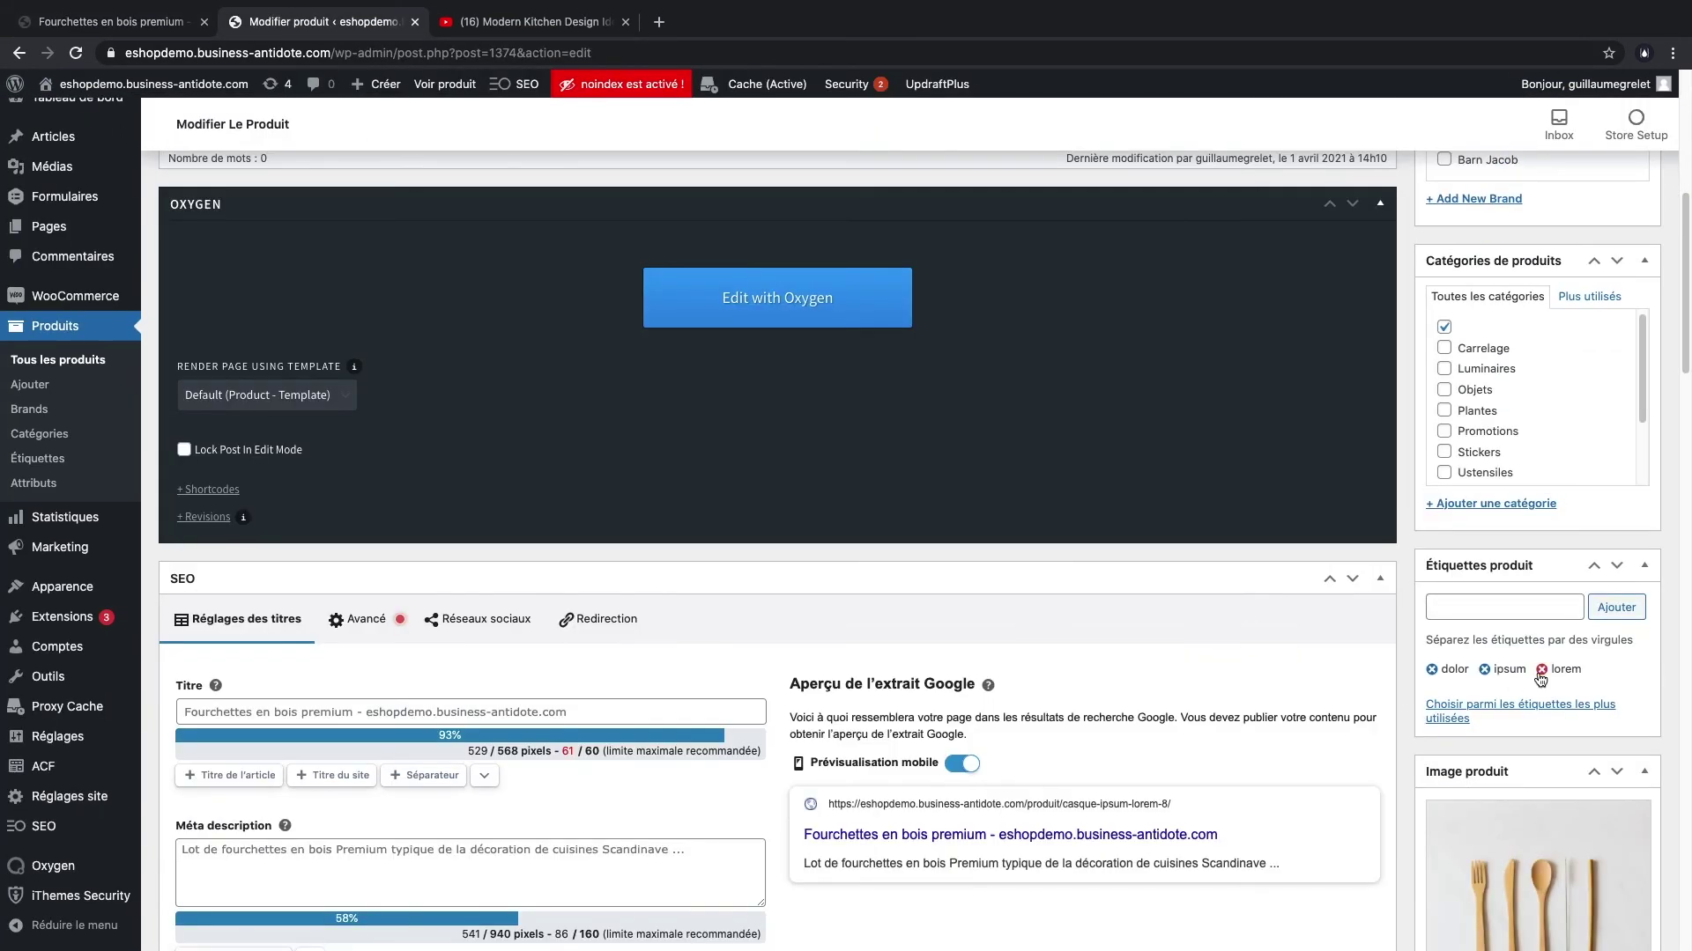
pyautogui.click(739, 312)
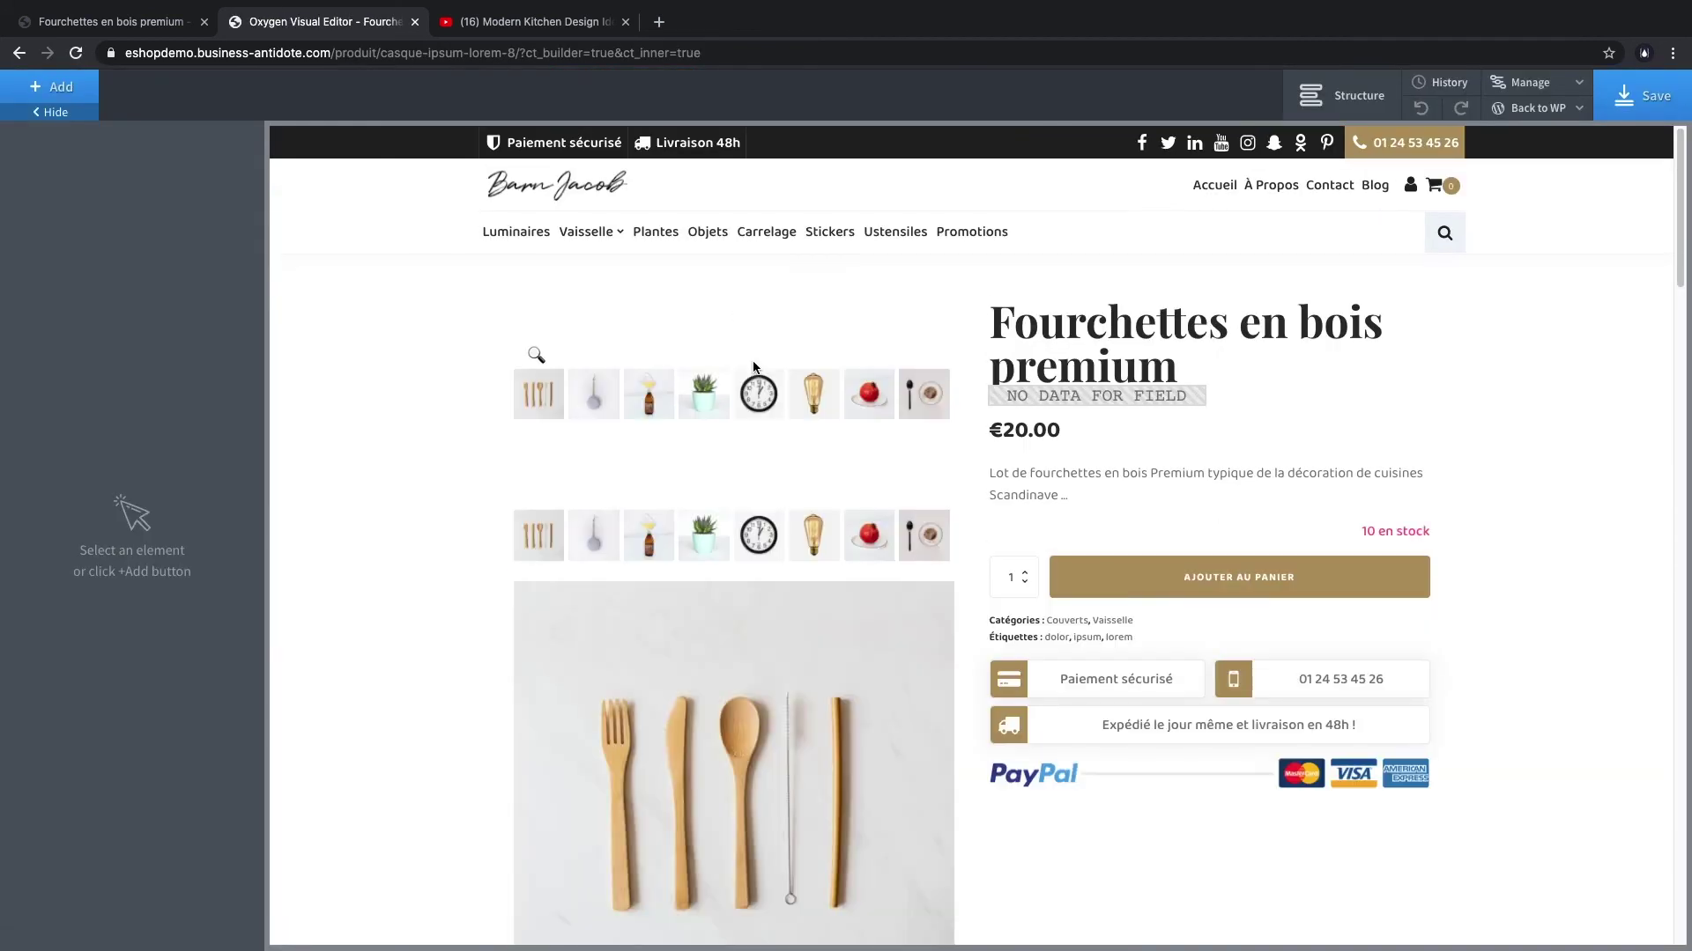
# - Add a rich text block below the lorem description containing placeholder text 'sdfsfsdq'
pyautogui.scroll(-7, 793, 379)
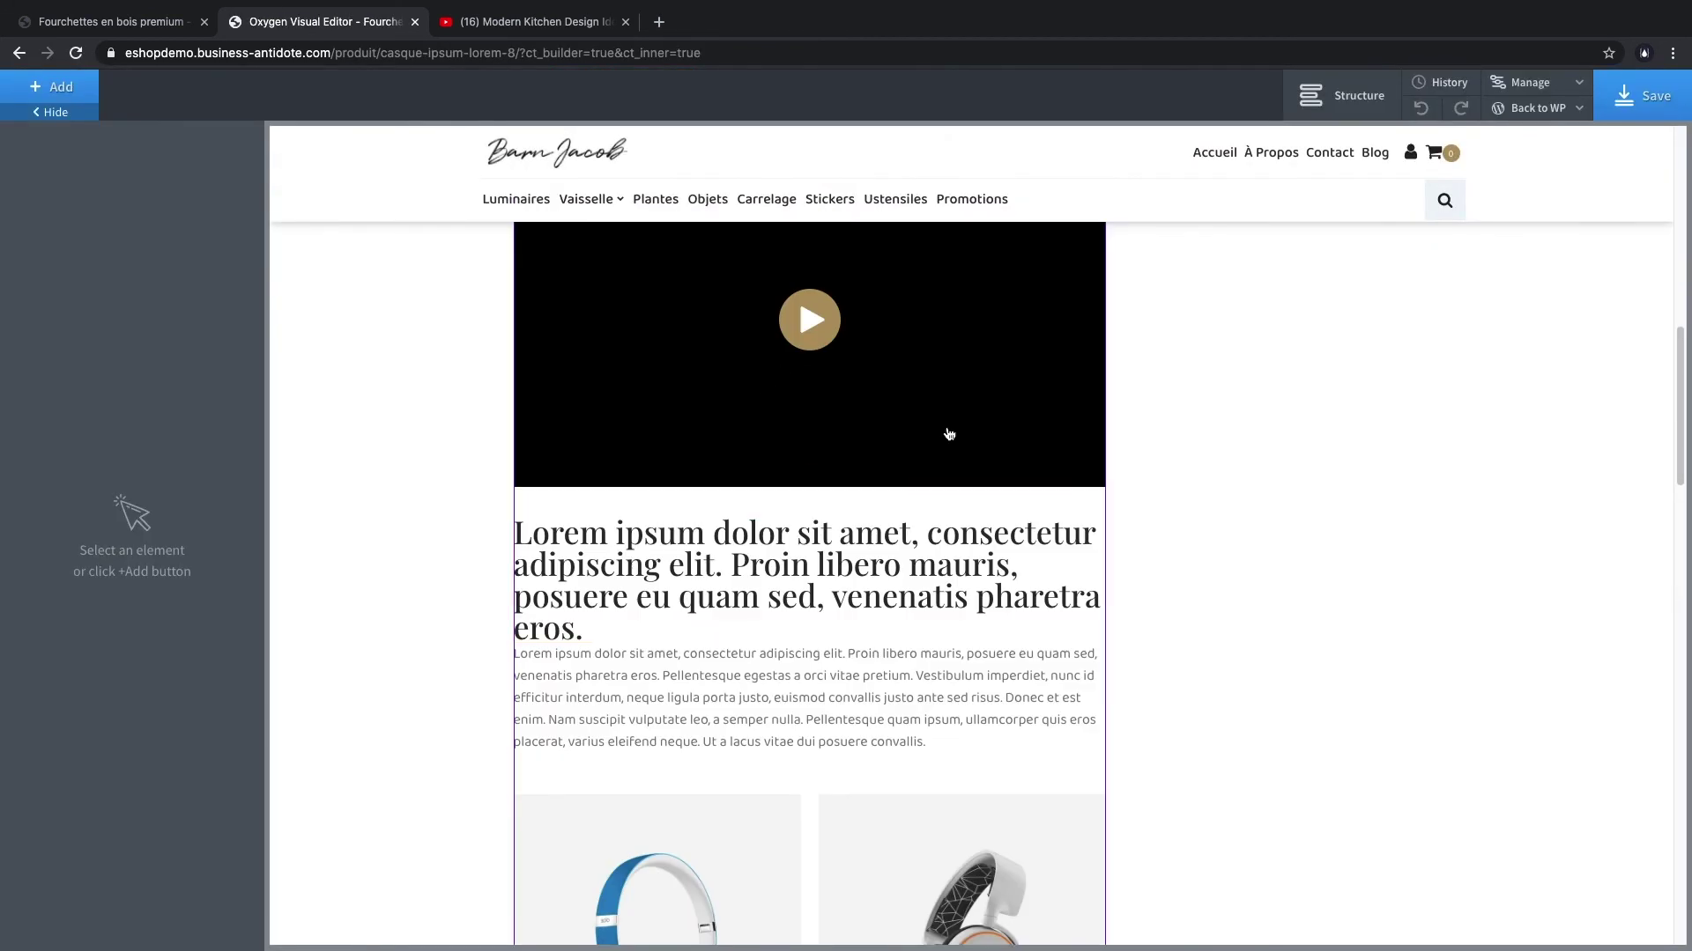
pyautogui.scroll(7, 597, 457)
pyautogui.scroll(-10, 744, 678)
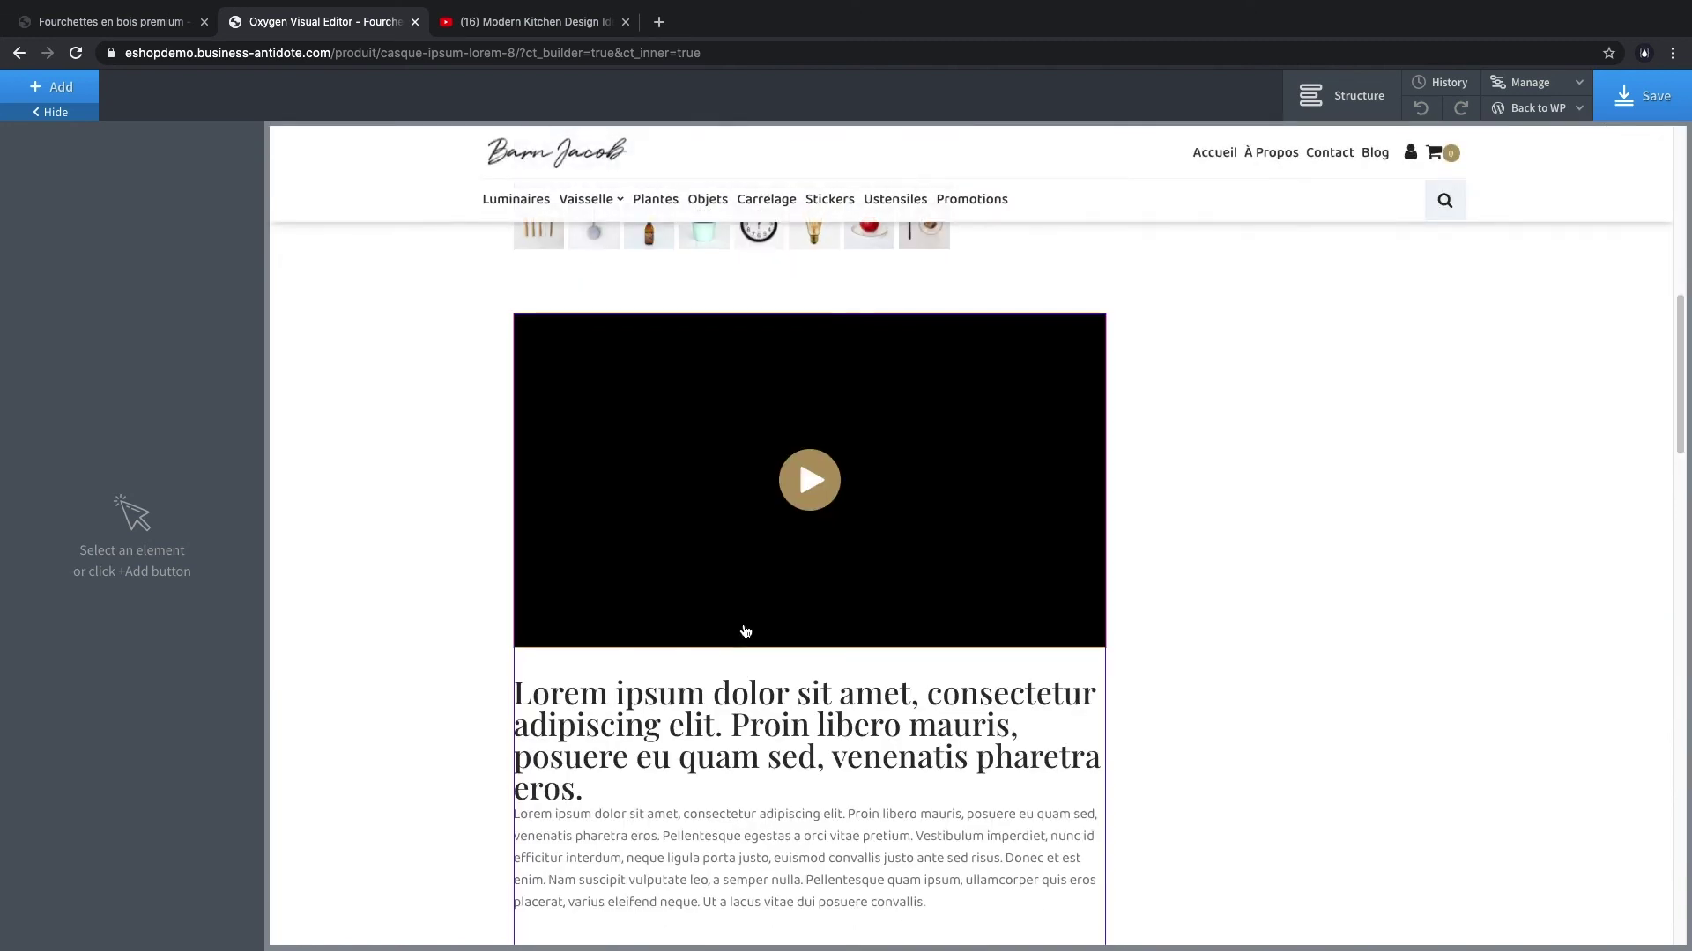
pyautogui.click(748, 623)
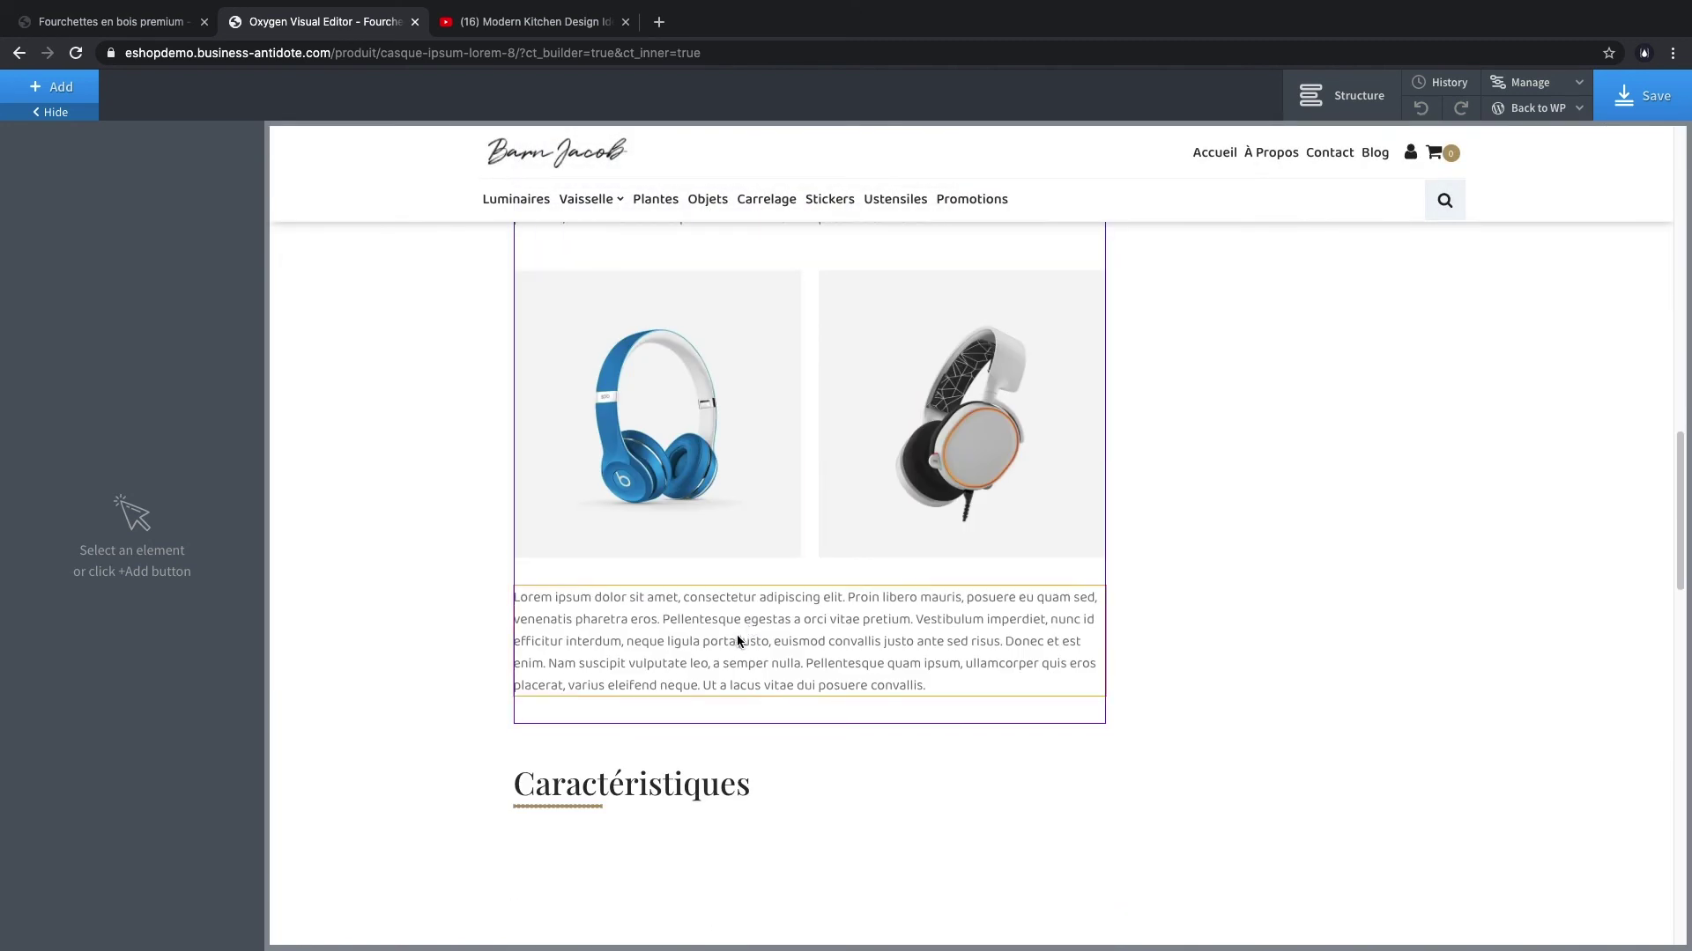
pyautogui.click(60, 102)
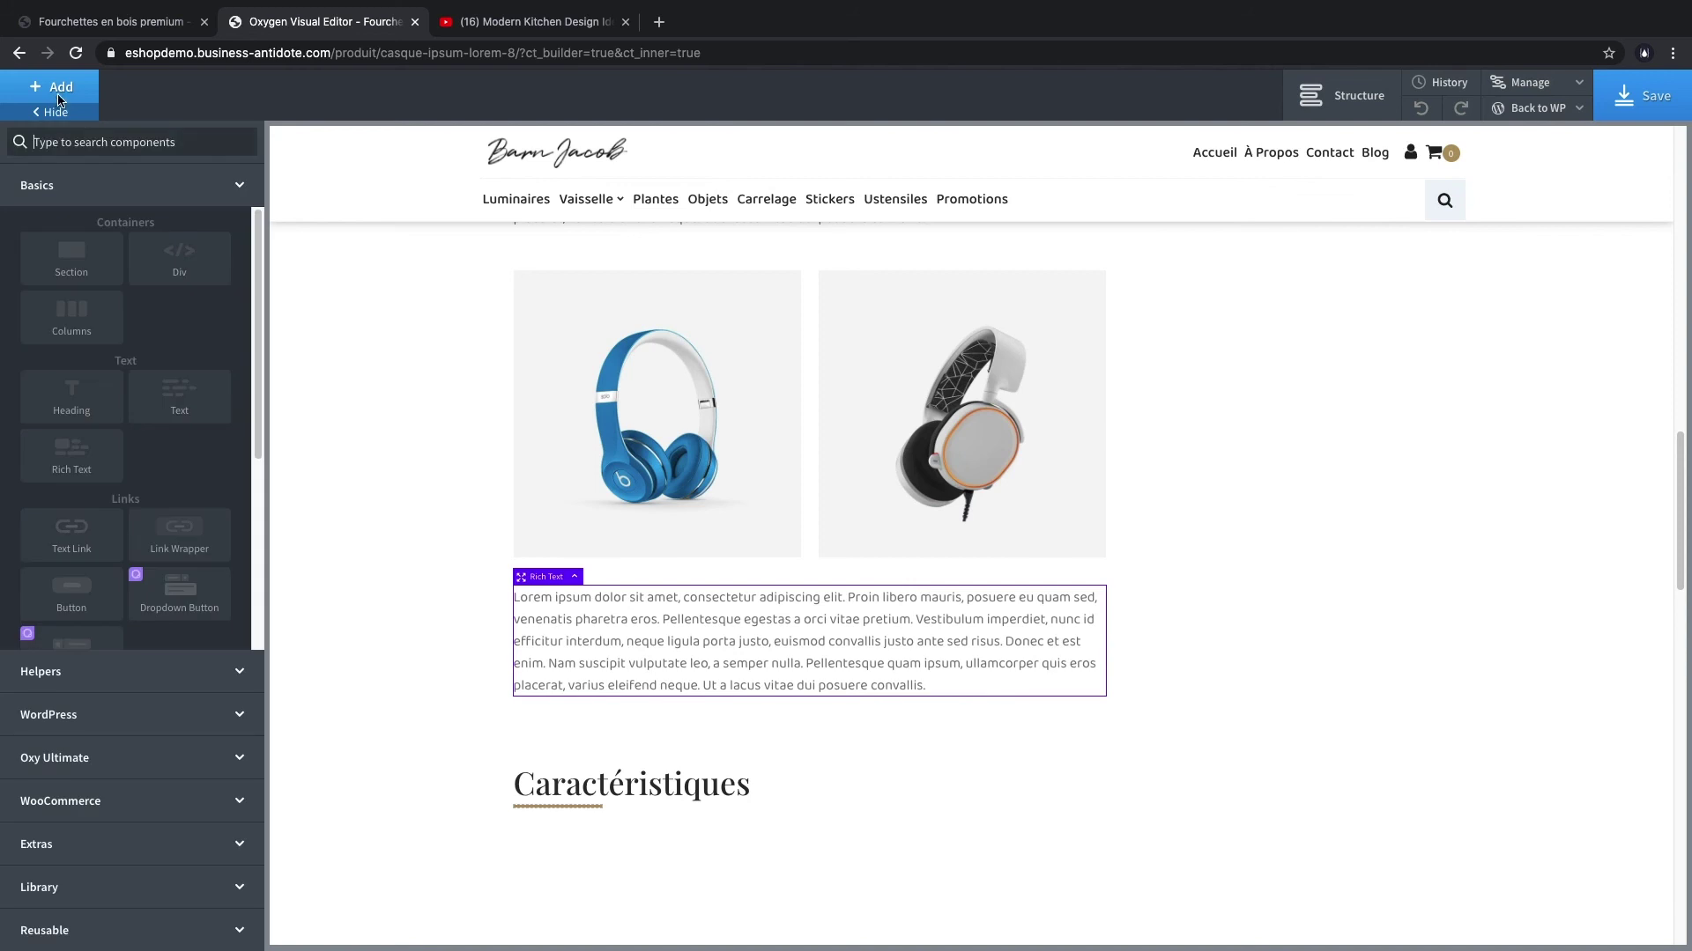
pyautogui.click(76, 451)
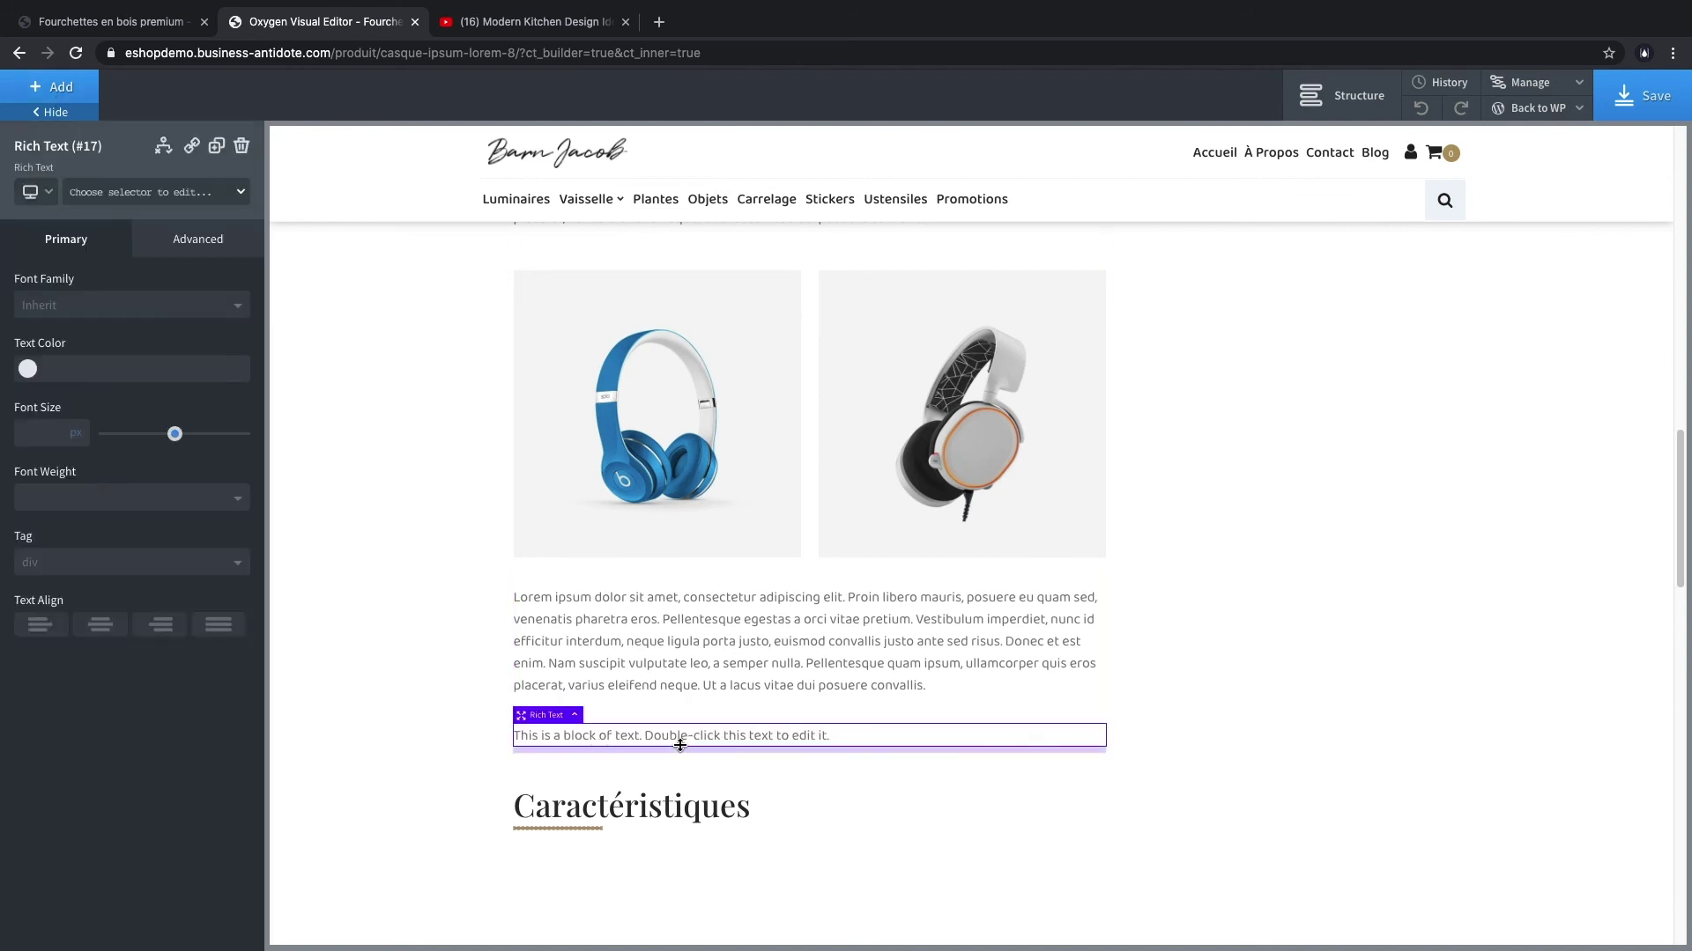
pyautogui.doubleClick(650, 736)
pyautogui.hotkey('ctrl', 'a')
pyautogui.write('sdfsfsdq')
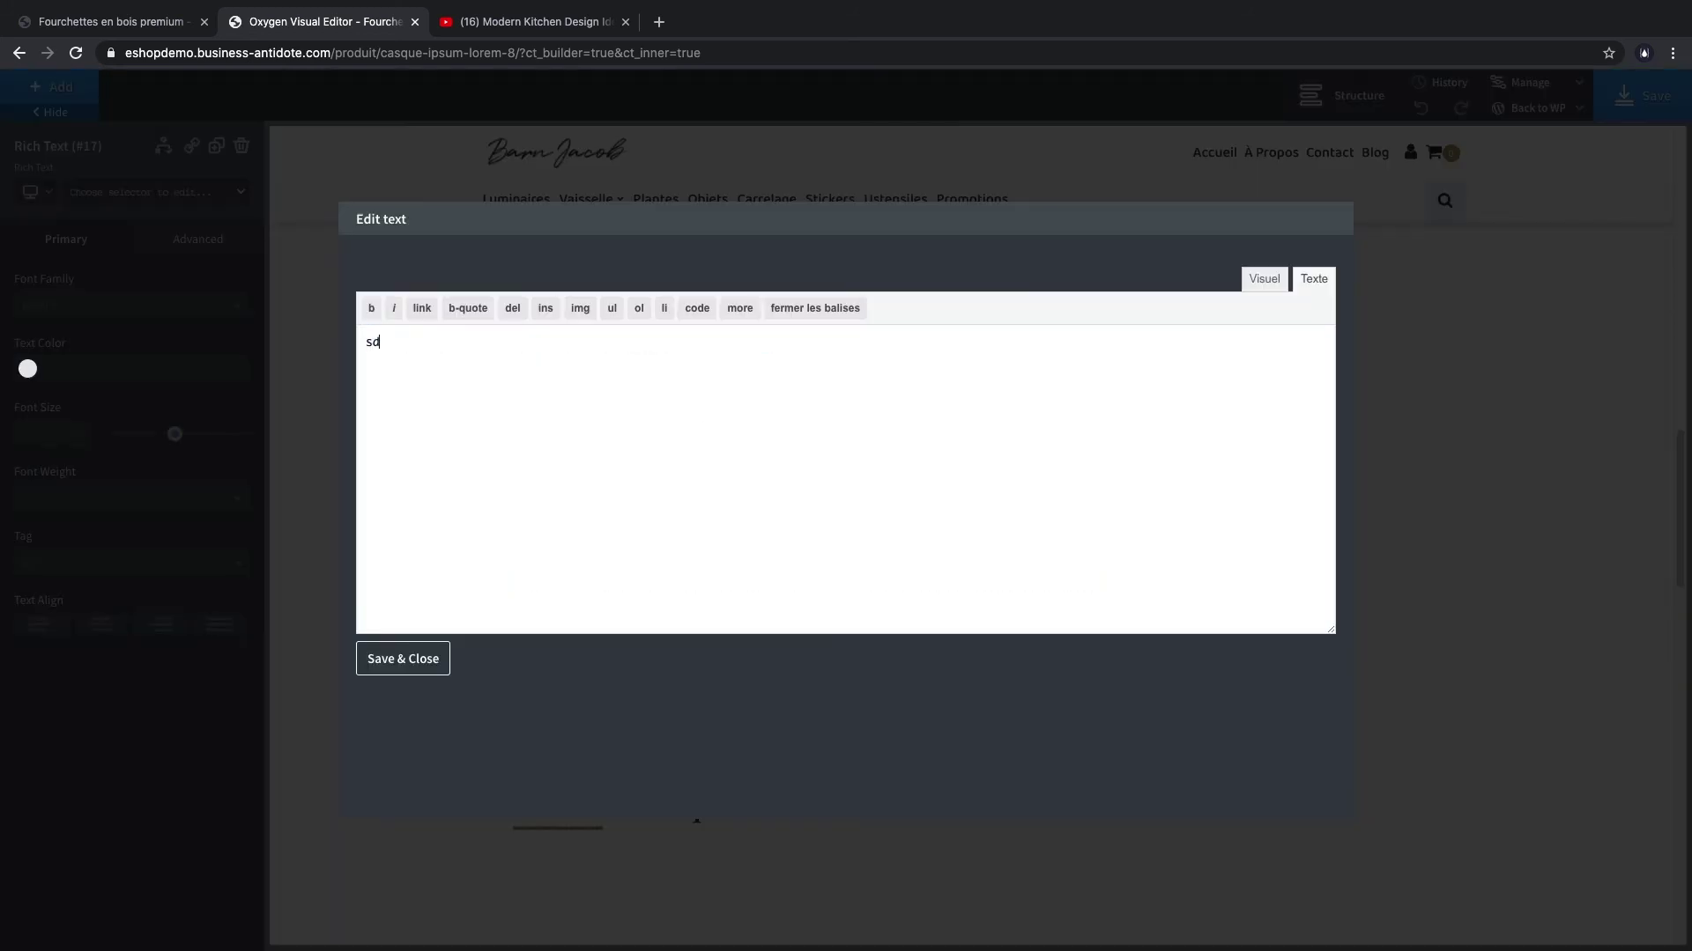
pyautogui.click(431, 665)
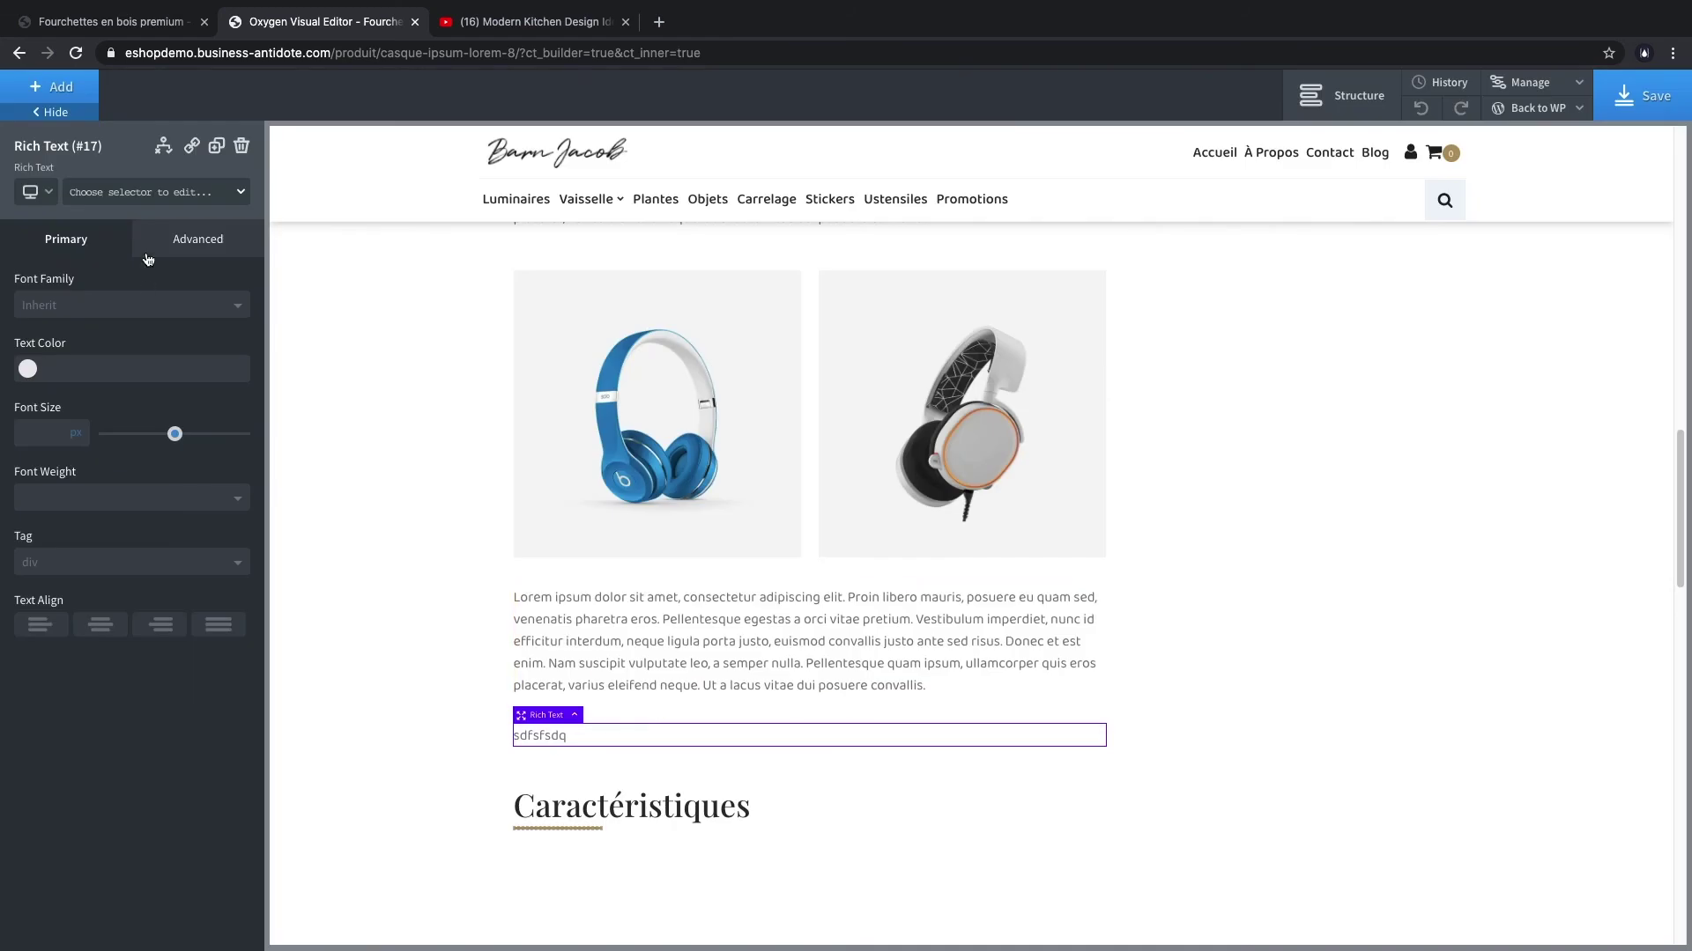
# - Add a video element with the kitchen design YouTube link, then search components for 'gal'
pyautogui.click(54, 87)
pyautogui.click(88, 142)
pyautogui.write('video')
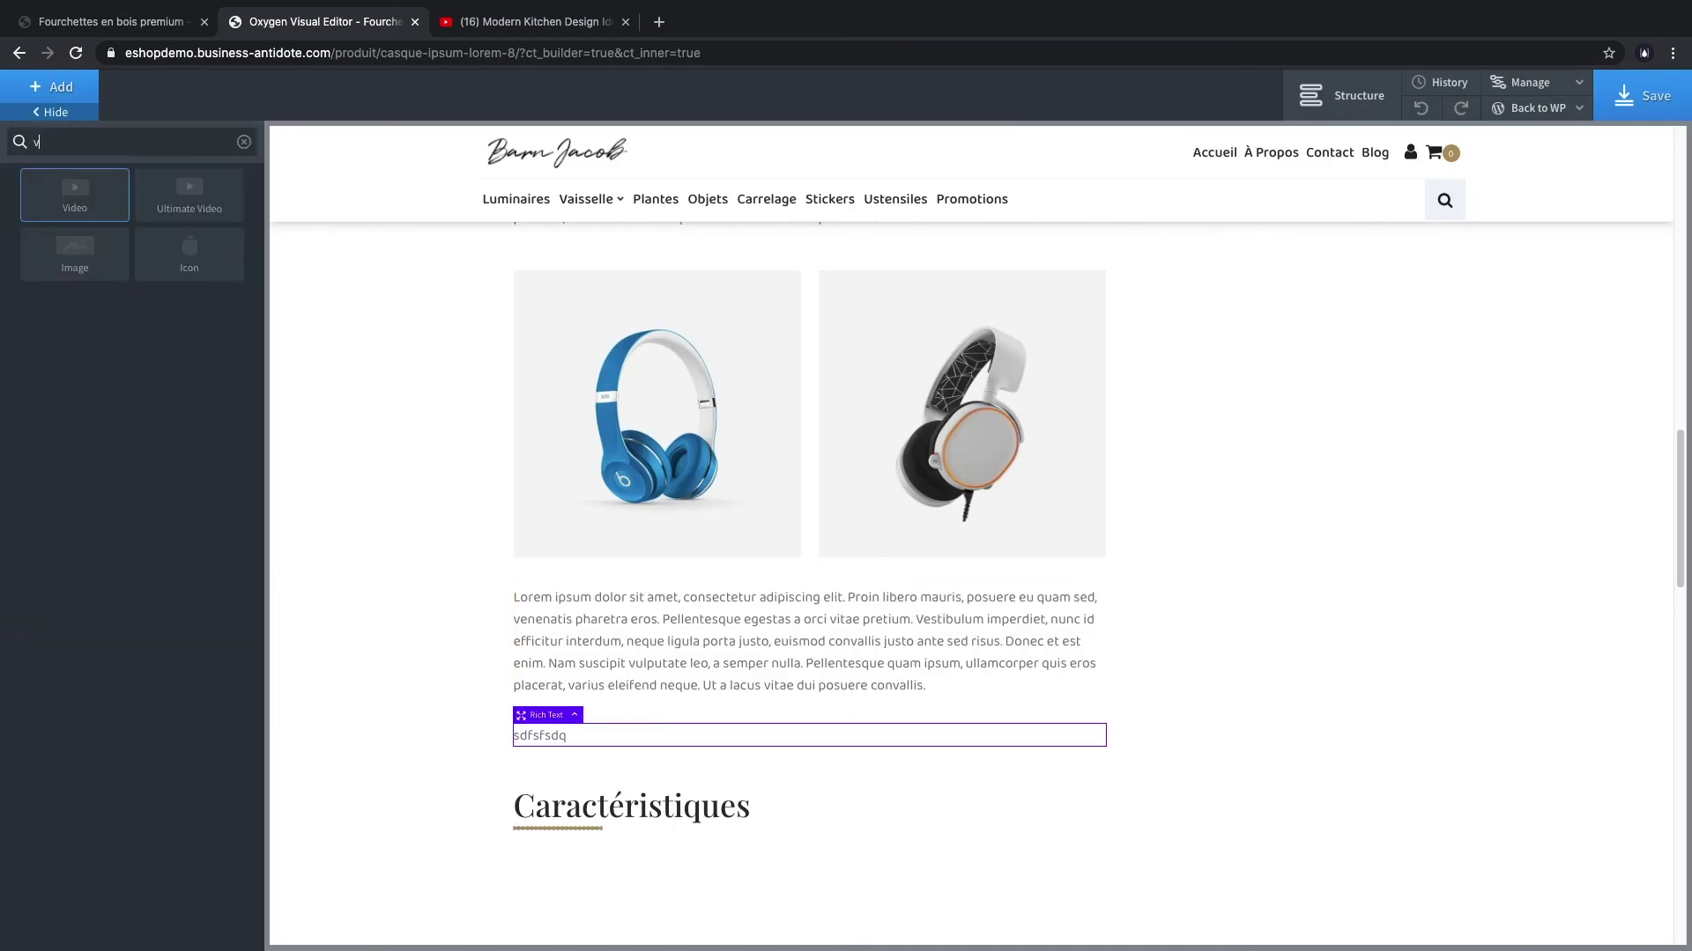
pyautogui.click(100, 207)
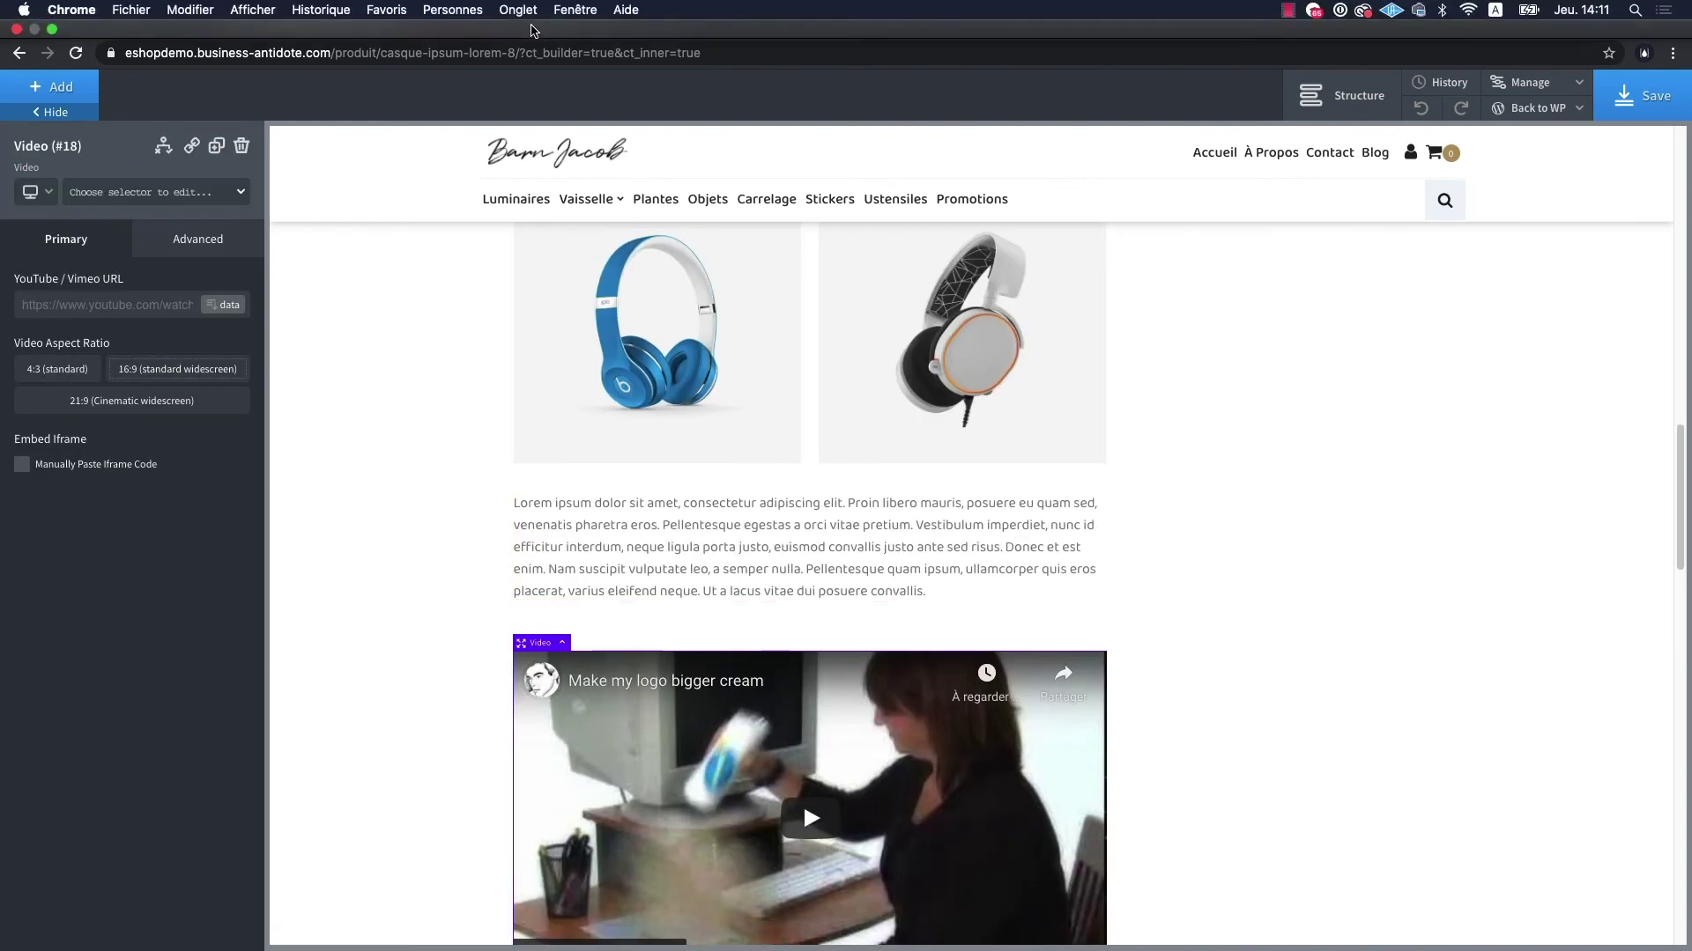
pyautogui.click(529, 60)
pyautogui.click(451, 90)
pyautogui.hotkey('ctrl', 'c')
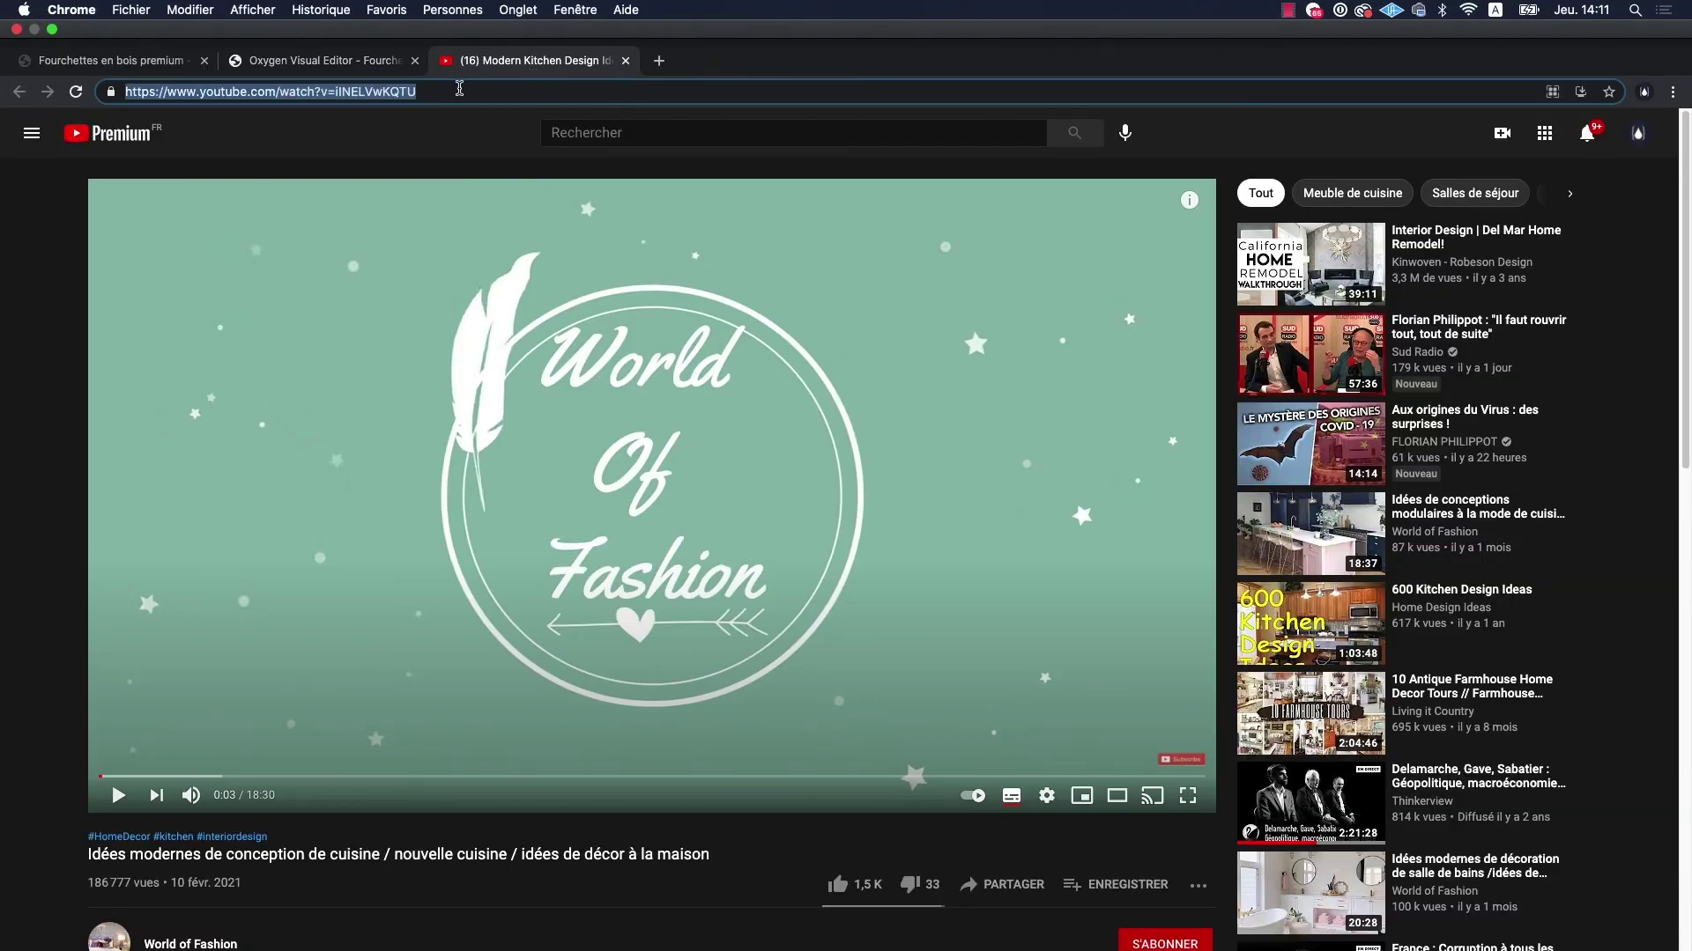
pyautogui.click(108, 61)
pyautogui.scroll(-5, 845, 529)
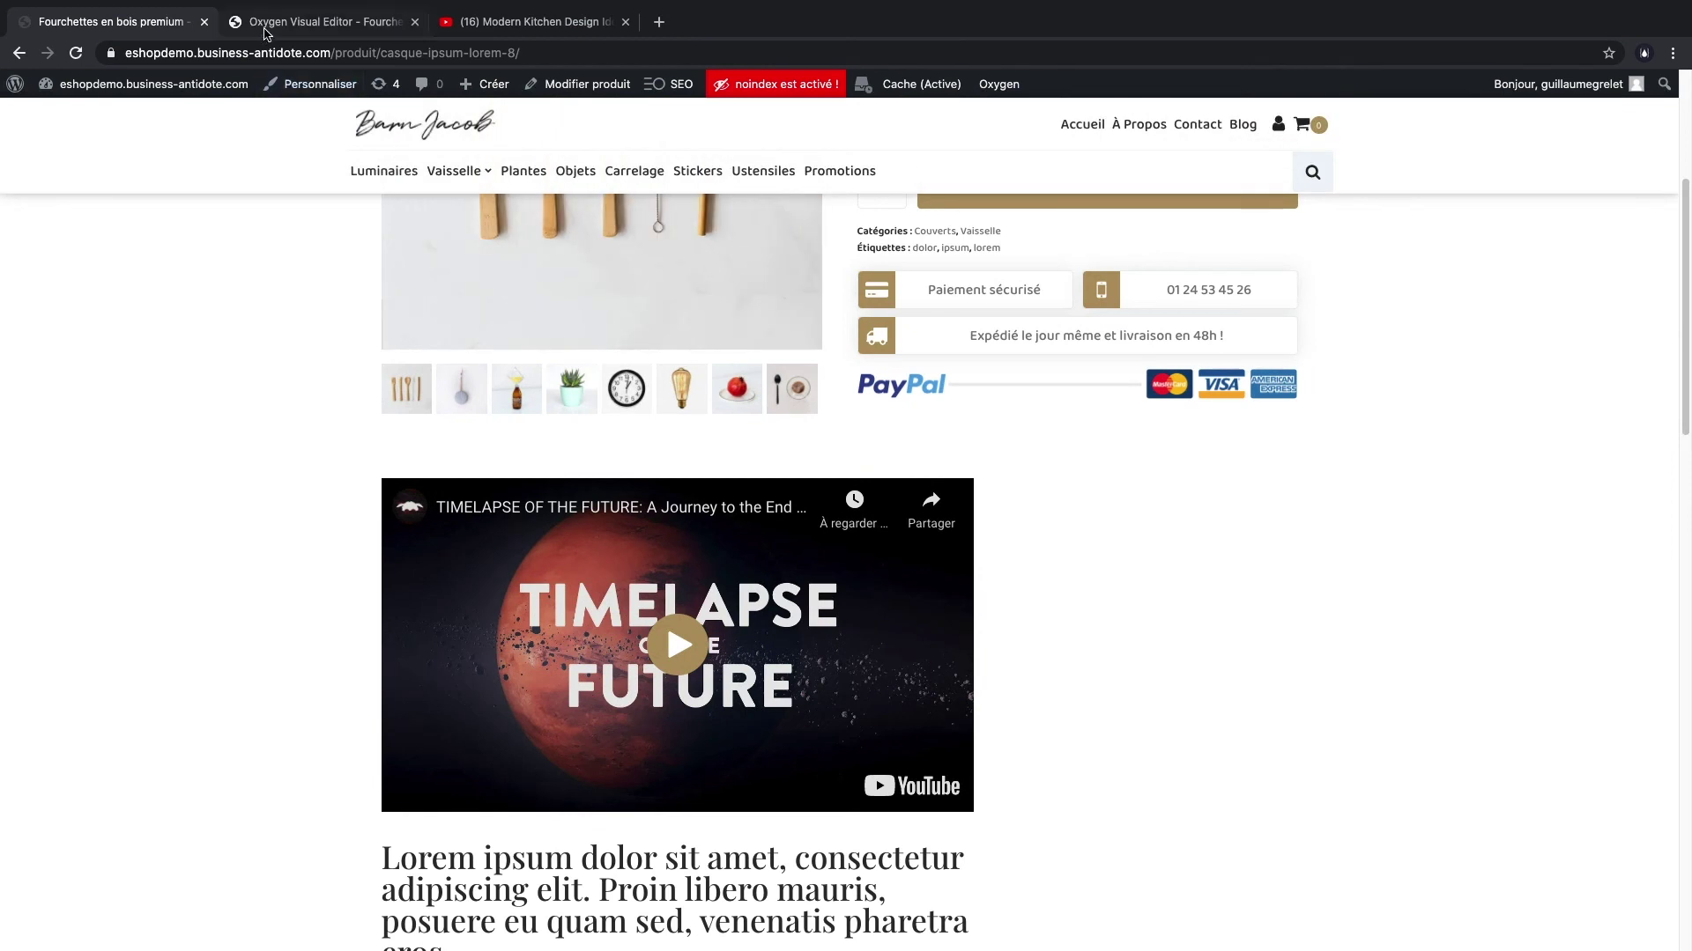
pyautogui.hotkey('ctrl', 'Tab')
pyautogui.click(111, 304)
pyautogui.hotkey('ctrl', 'v')
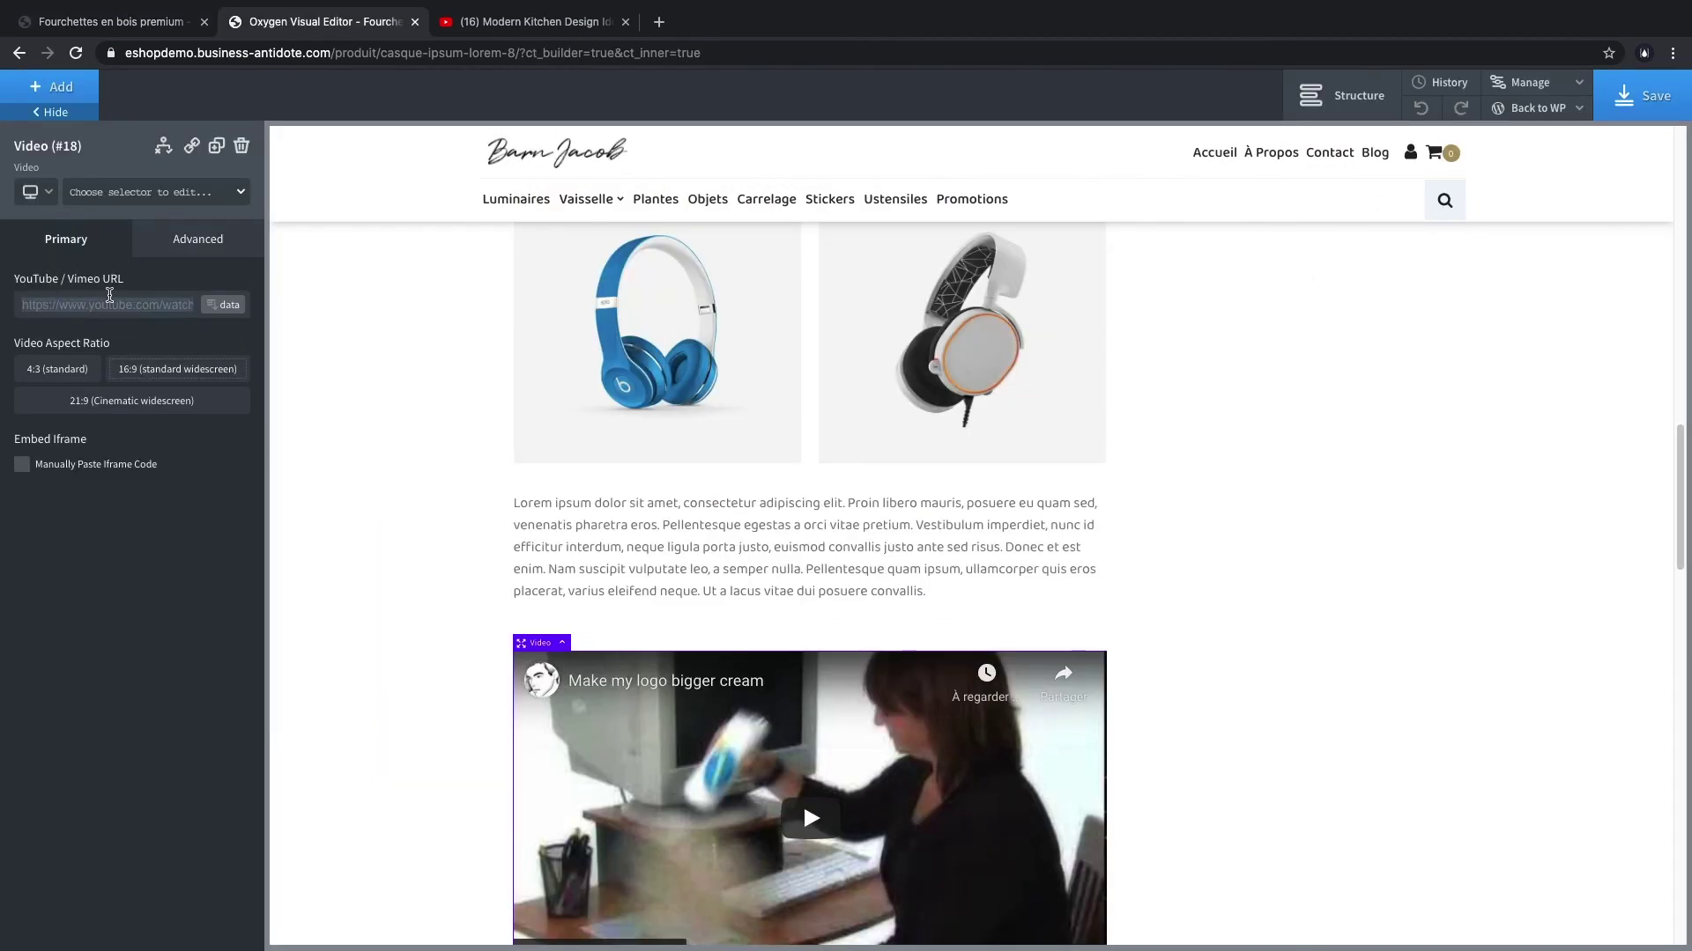
pyautogui.scroll(-2, 620, 643)
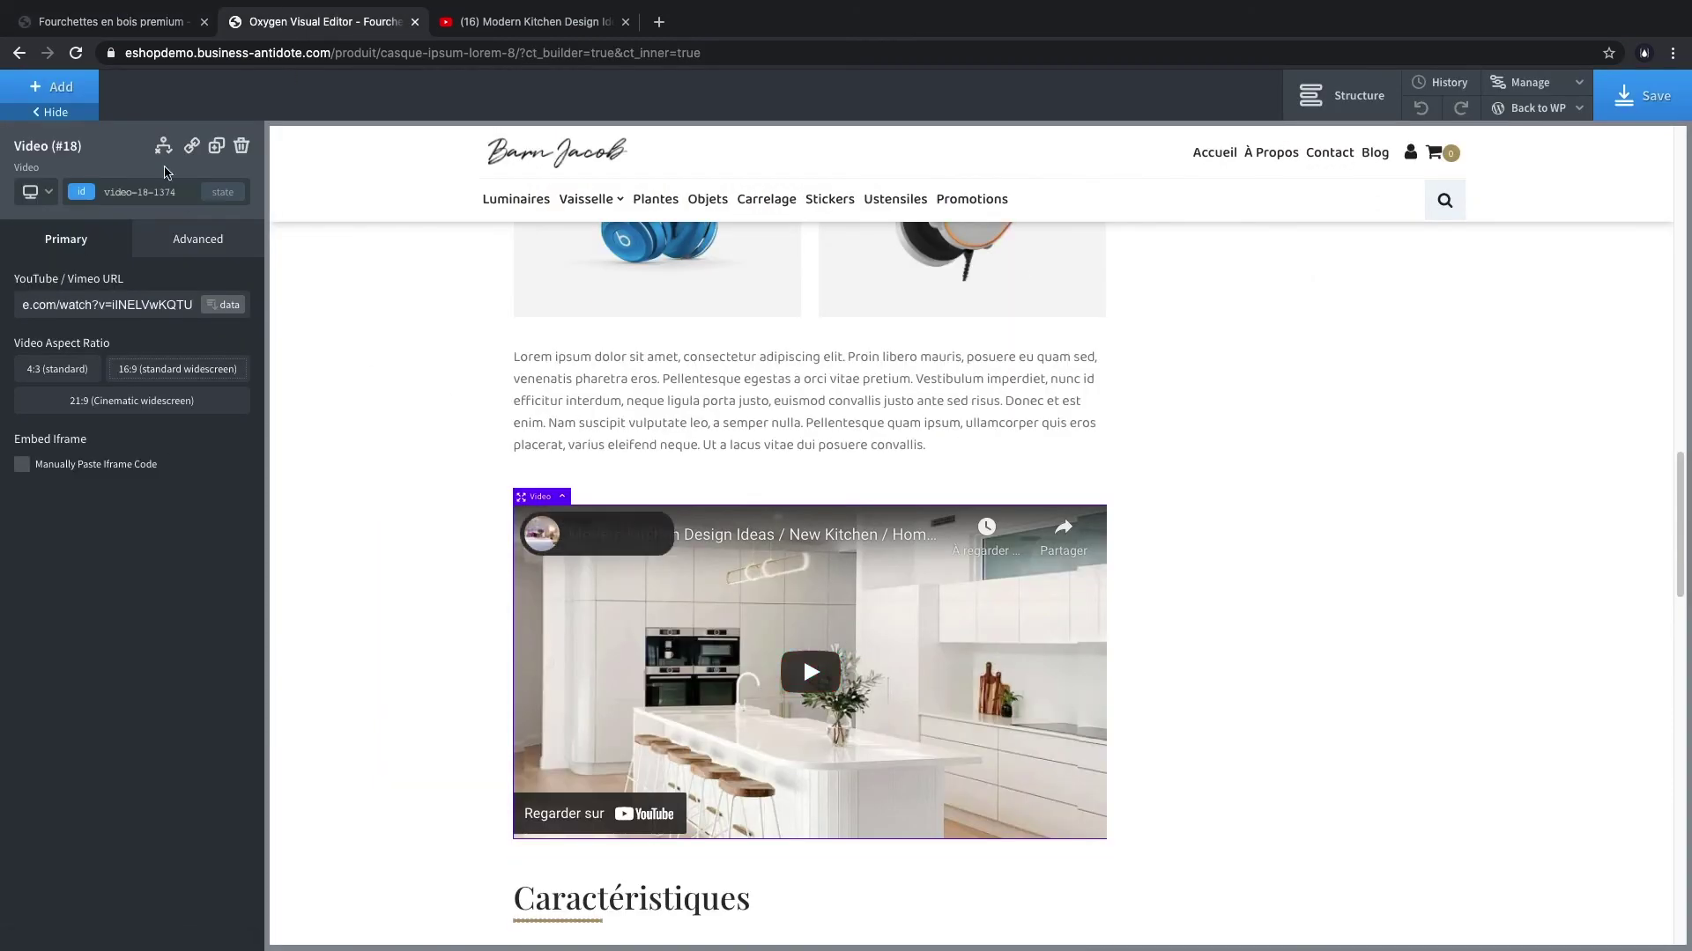
pyautogui.click(57, 86)
pyautogui.write('gal')
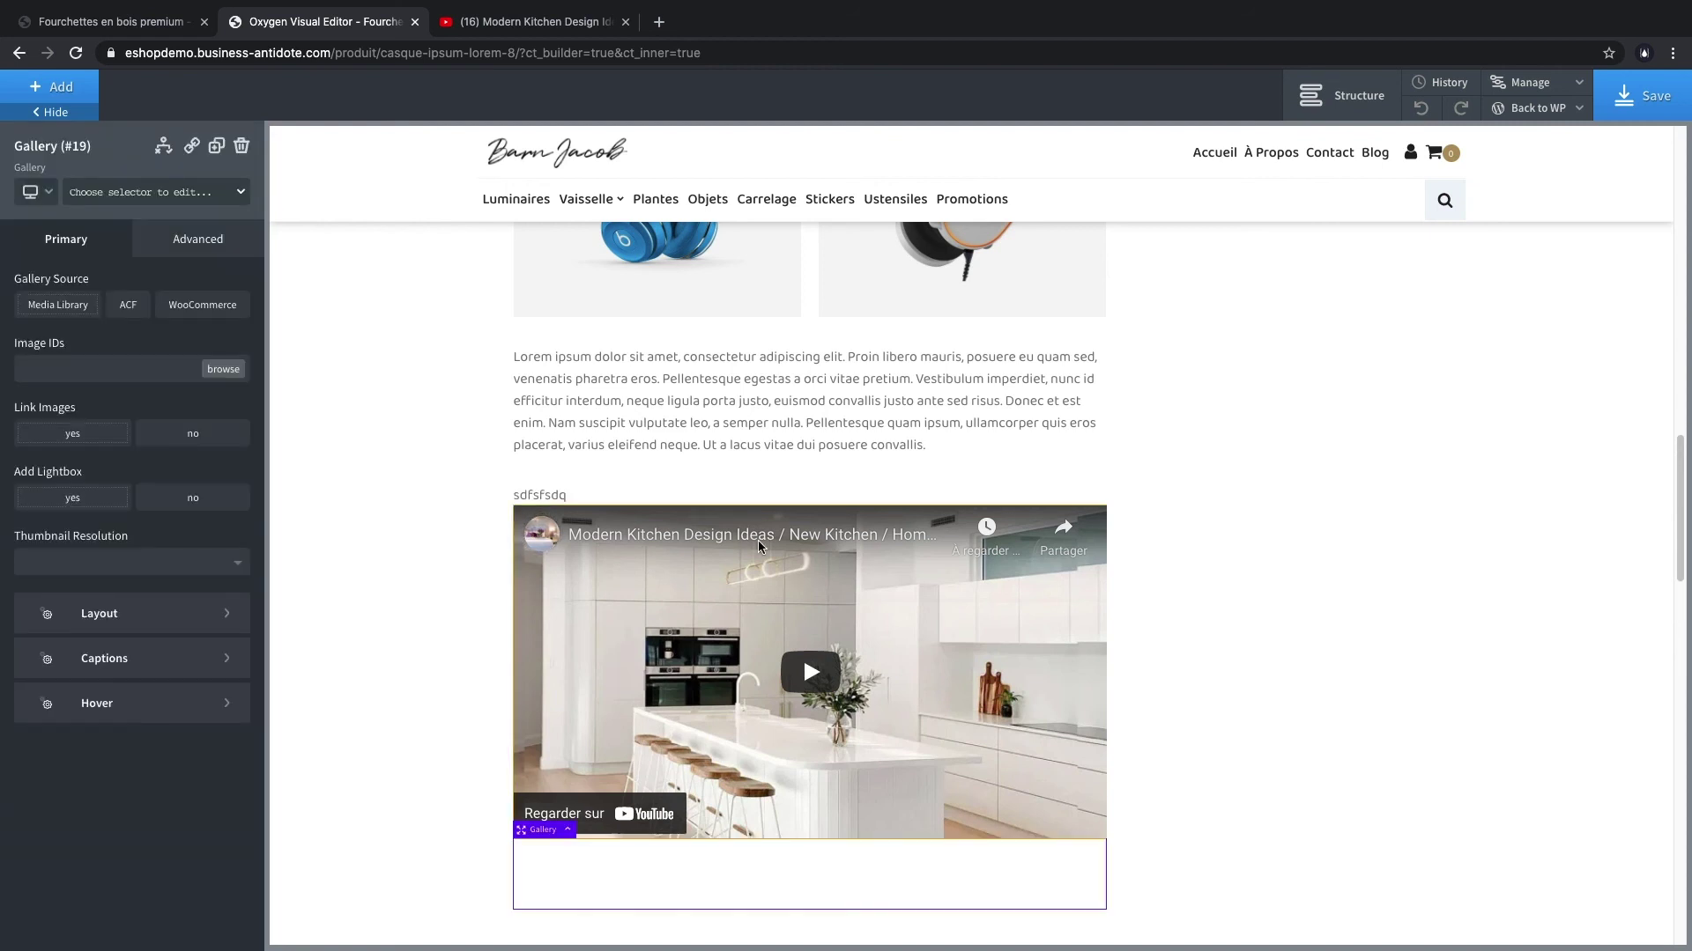
# - Fill the gallery with three kitchen photos (IDs 1508, 1507, 1506) from the media library
pyautogui.scroll(-4, 684, 529)
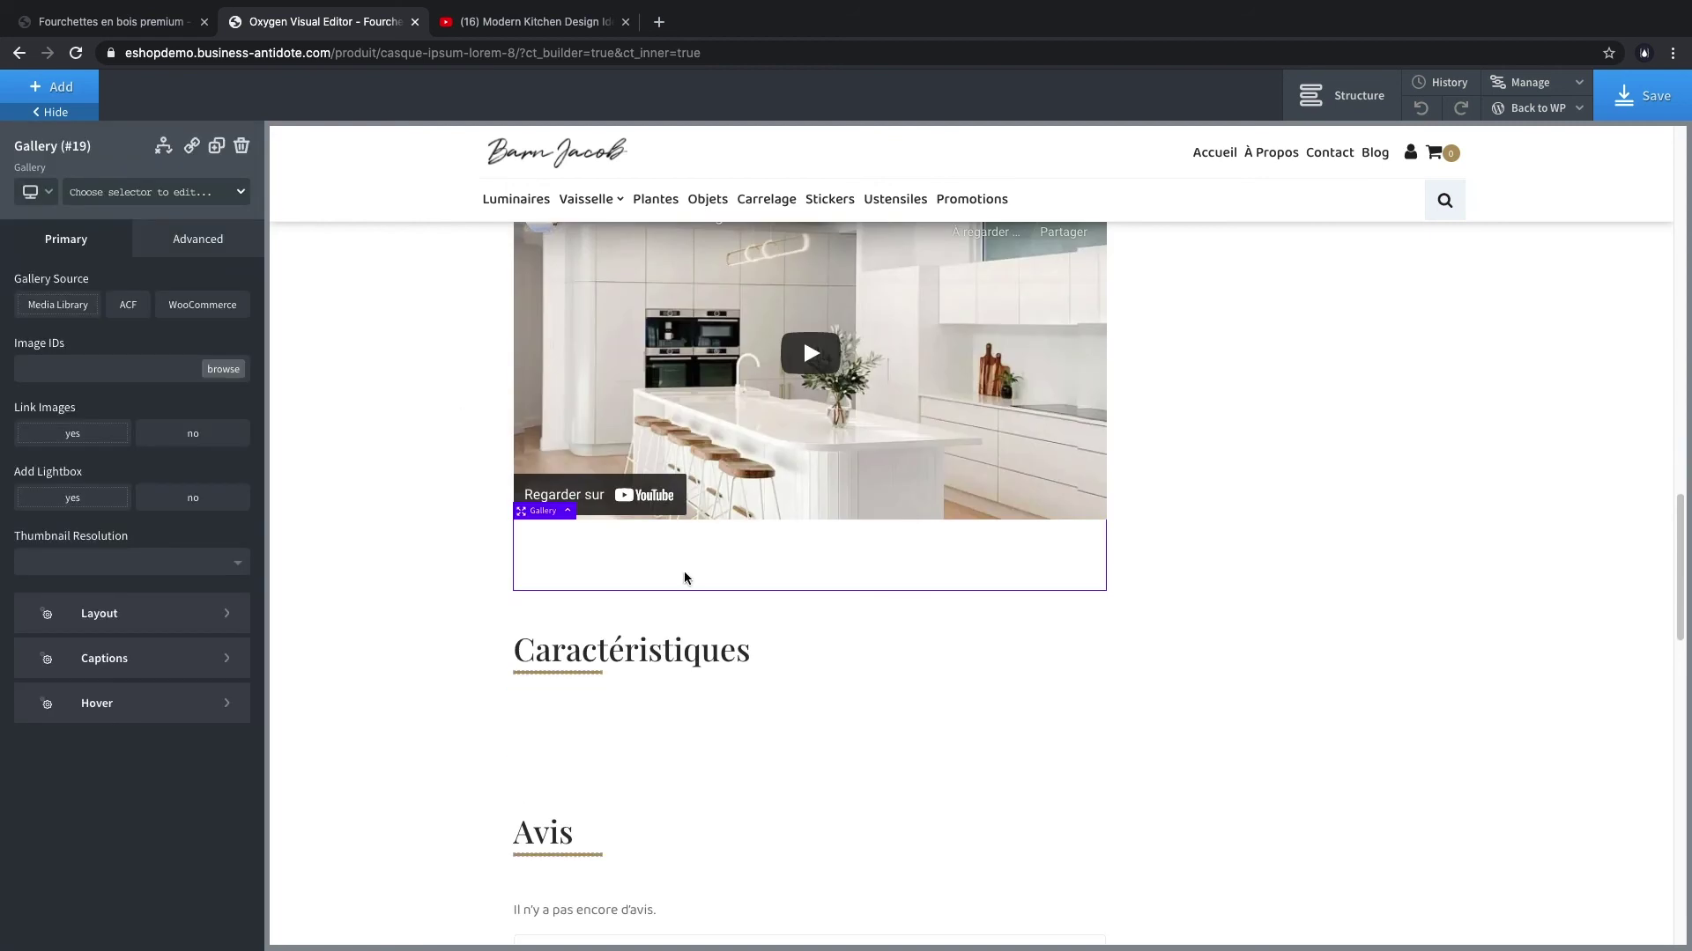
pyautogui.click(222, 372)
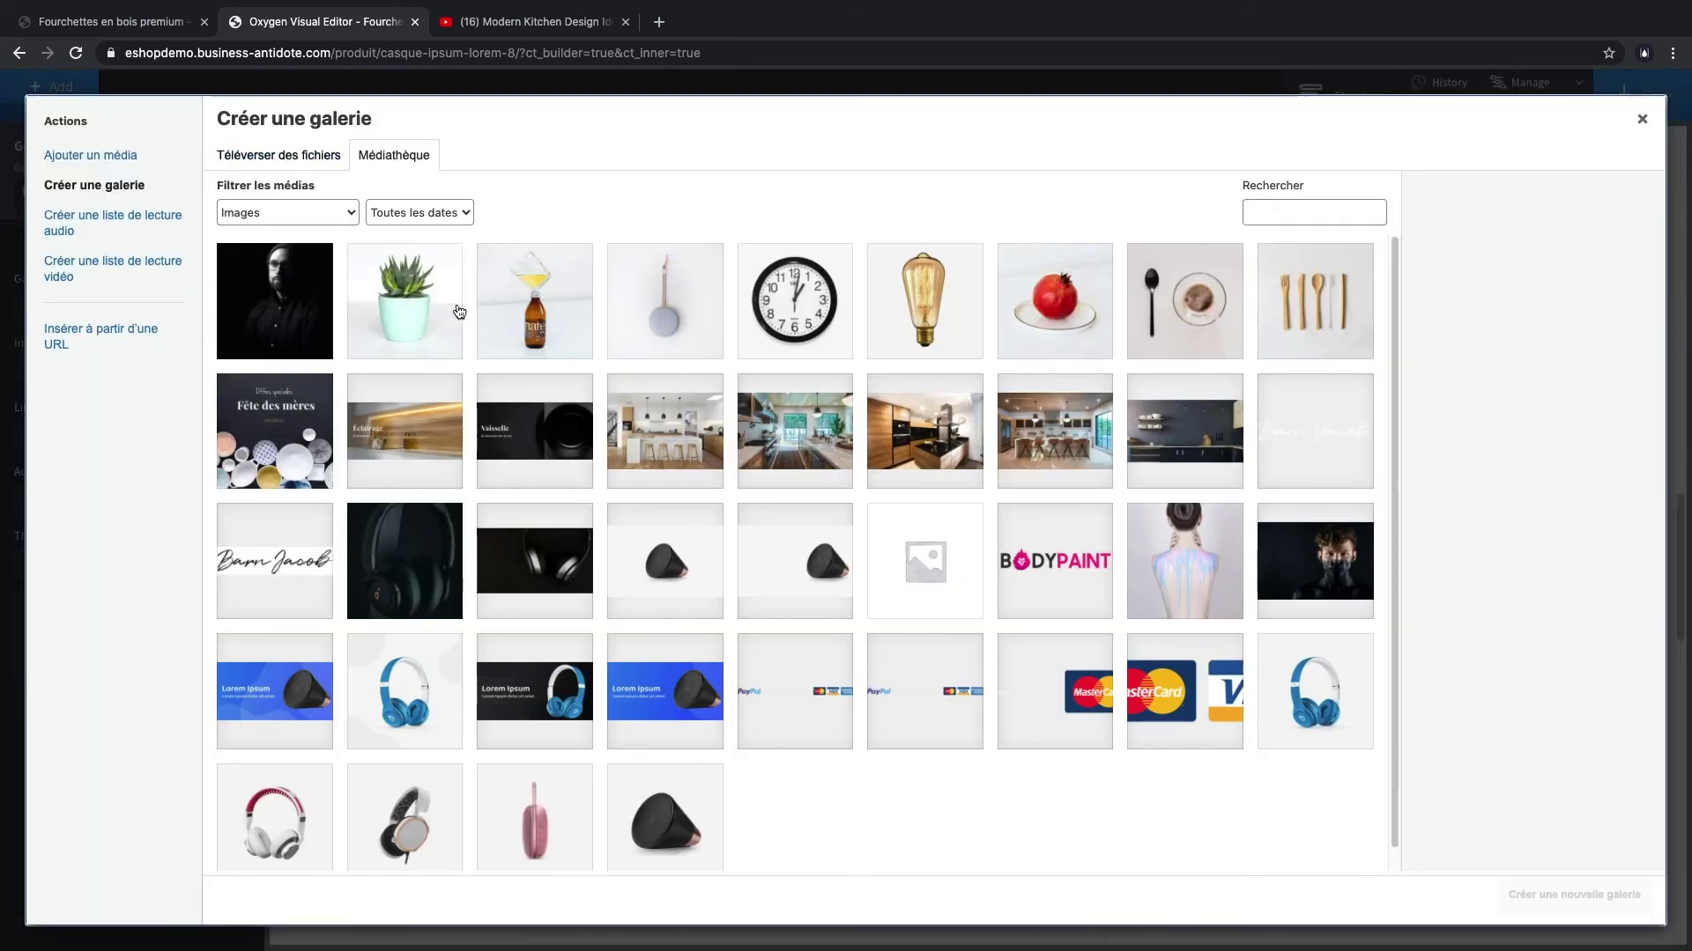
pyautogui.click(666, 432)
pyautogui.click(794, 432)
pyautogui.click(941, 449)
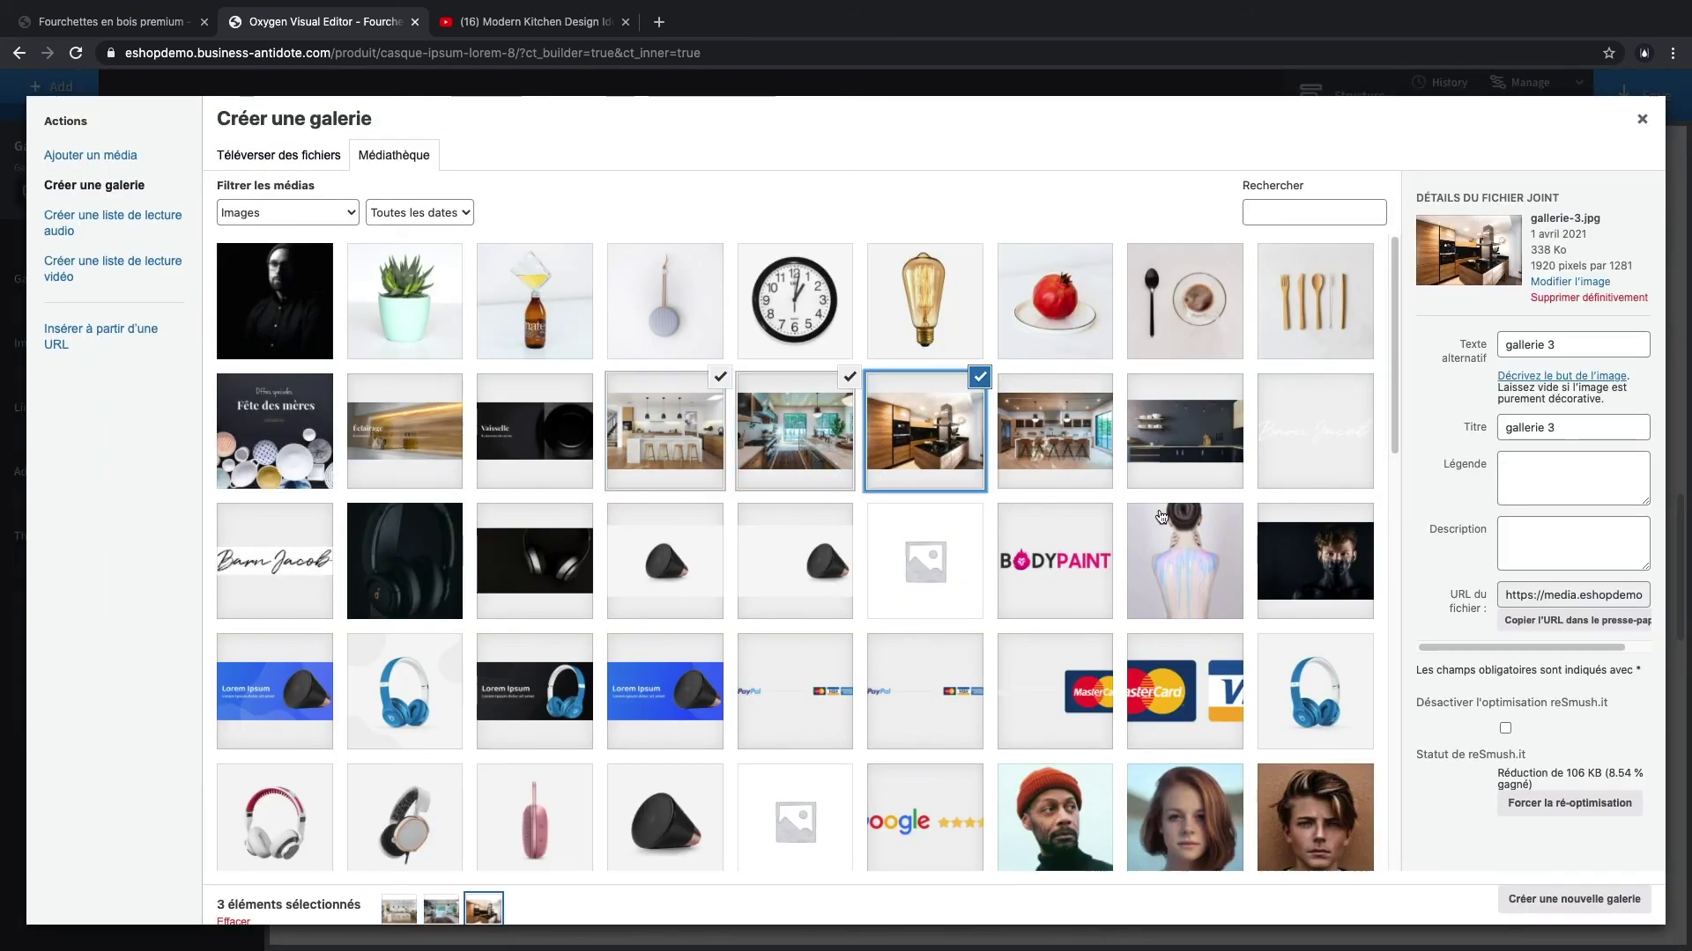
pyautogui.click(1527, 897)
pyautogui.click(1599, 898)
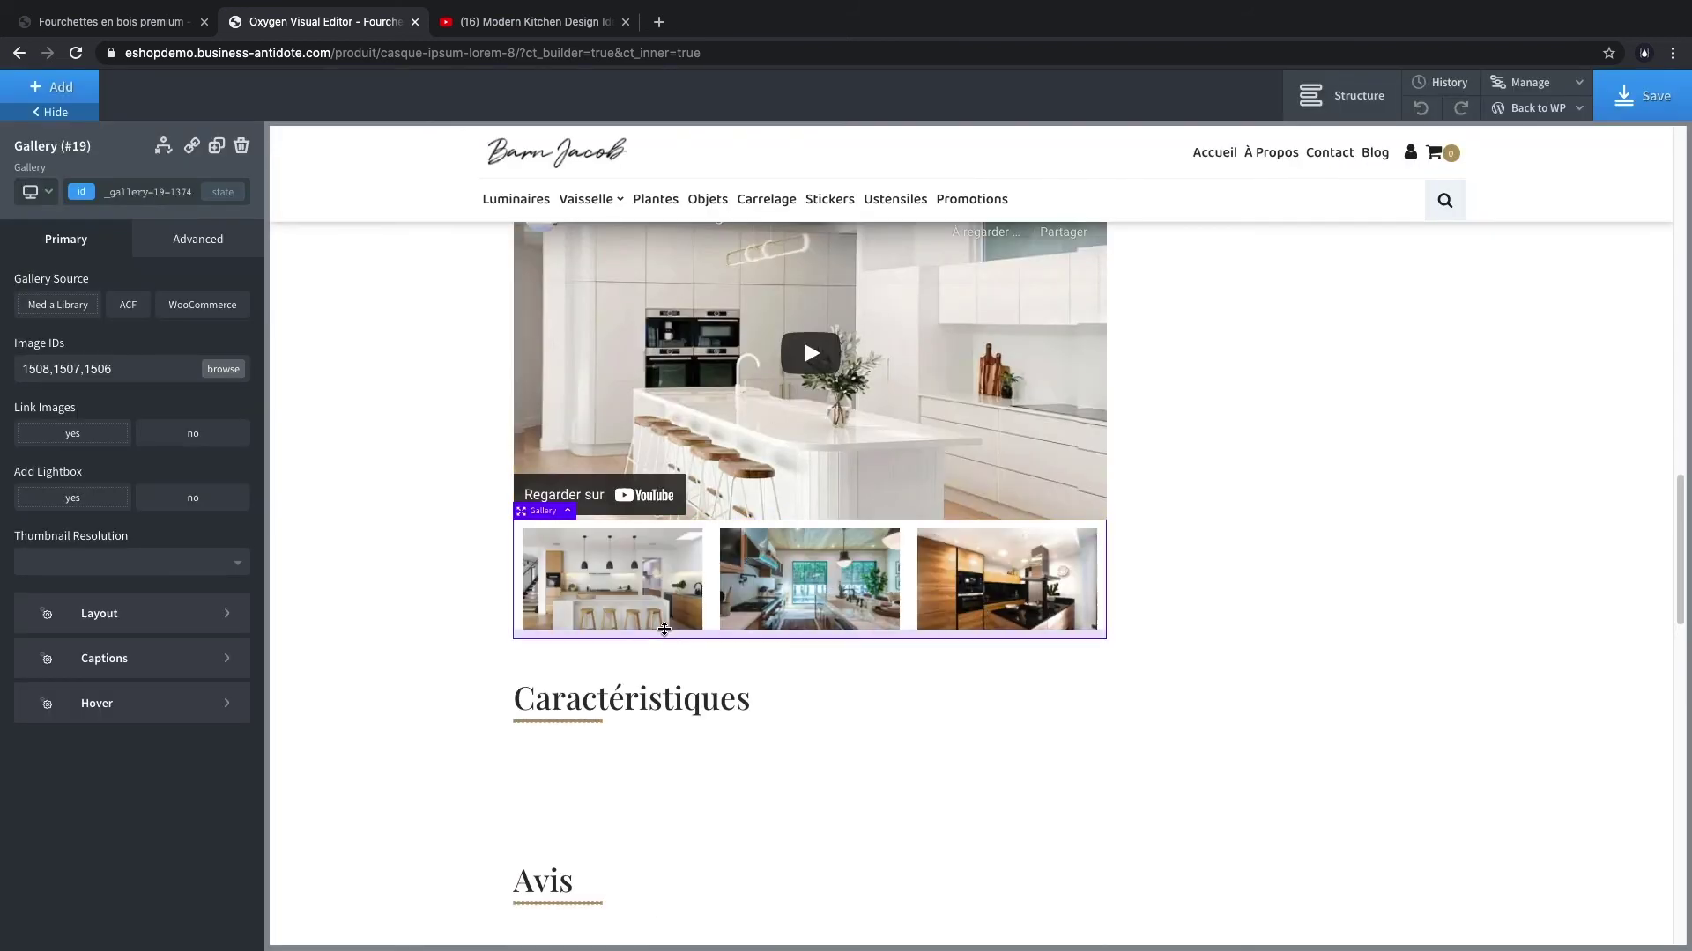
pyautogui.click(53, 86)
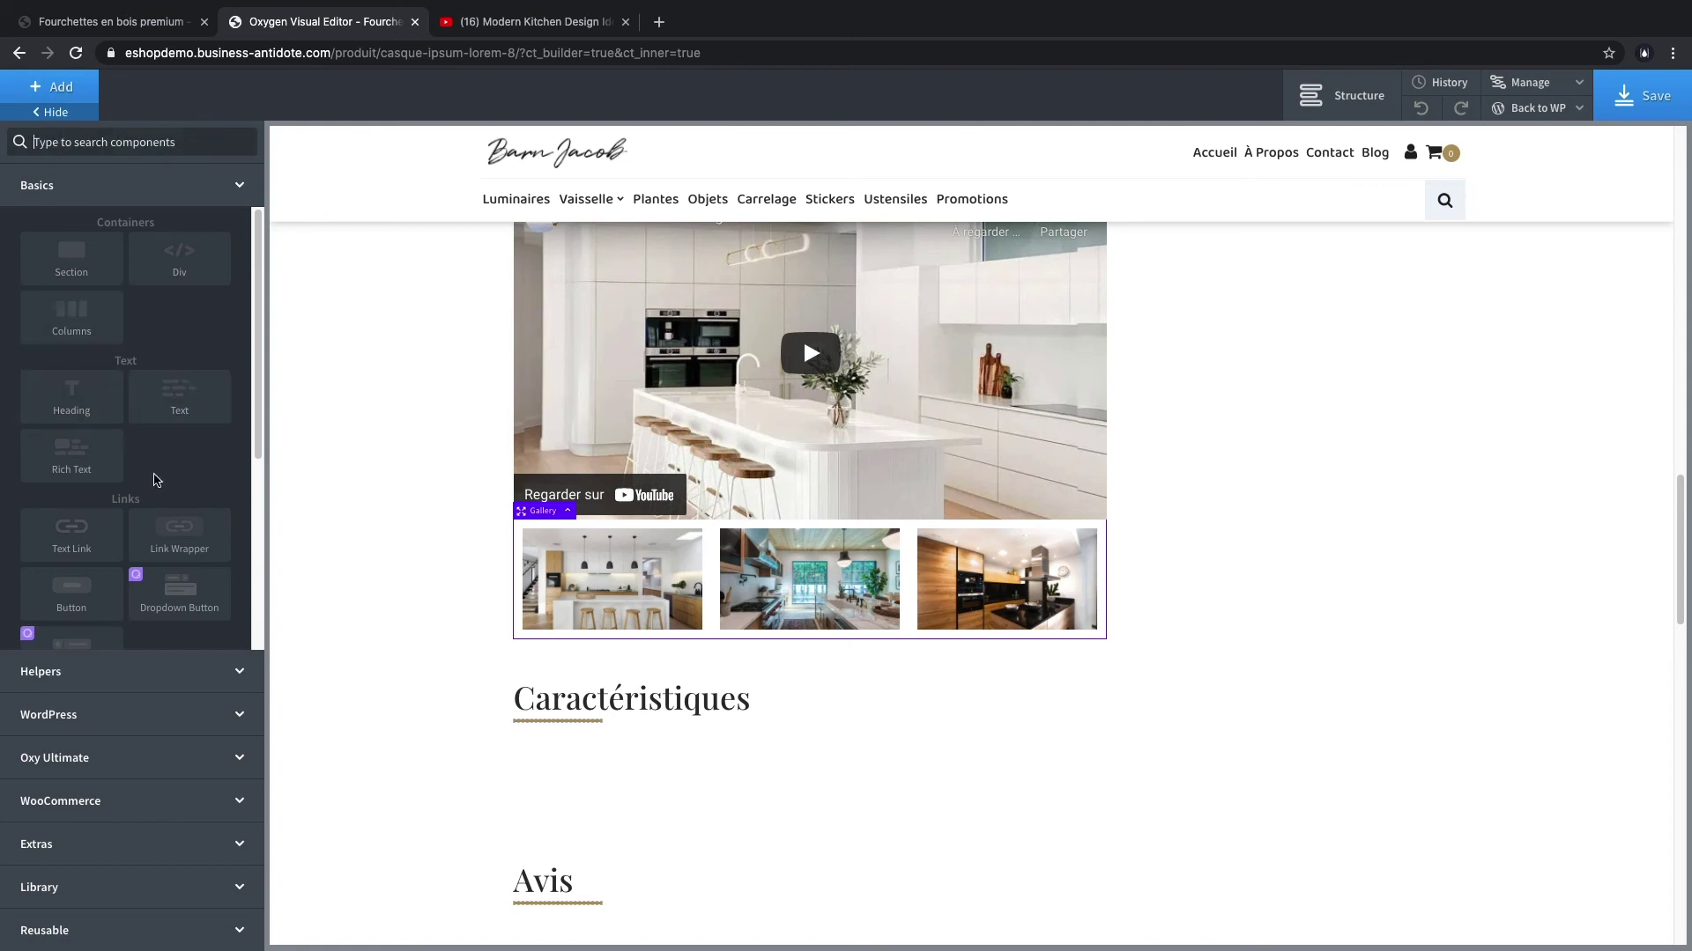
# - Add an equal two-column layout under the gallery with an image element in the left column
pyautogui.scroll(-2, 157, 480)
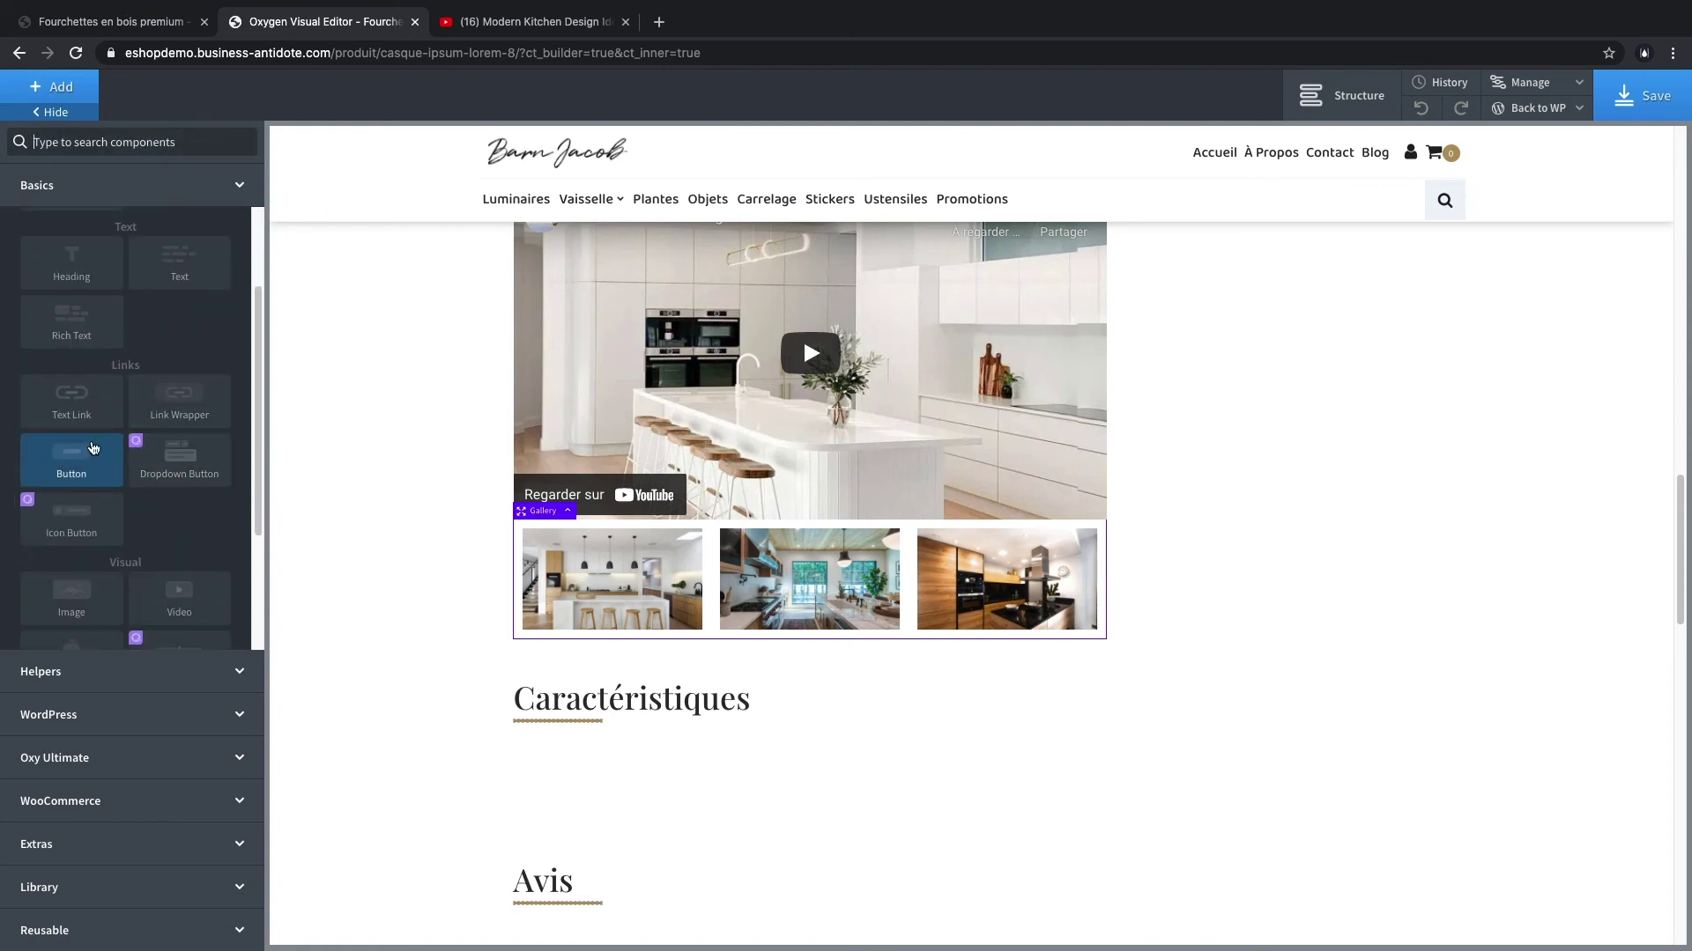
pyautogui.scroll(2, 92, 447)
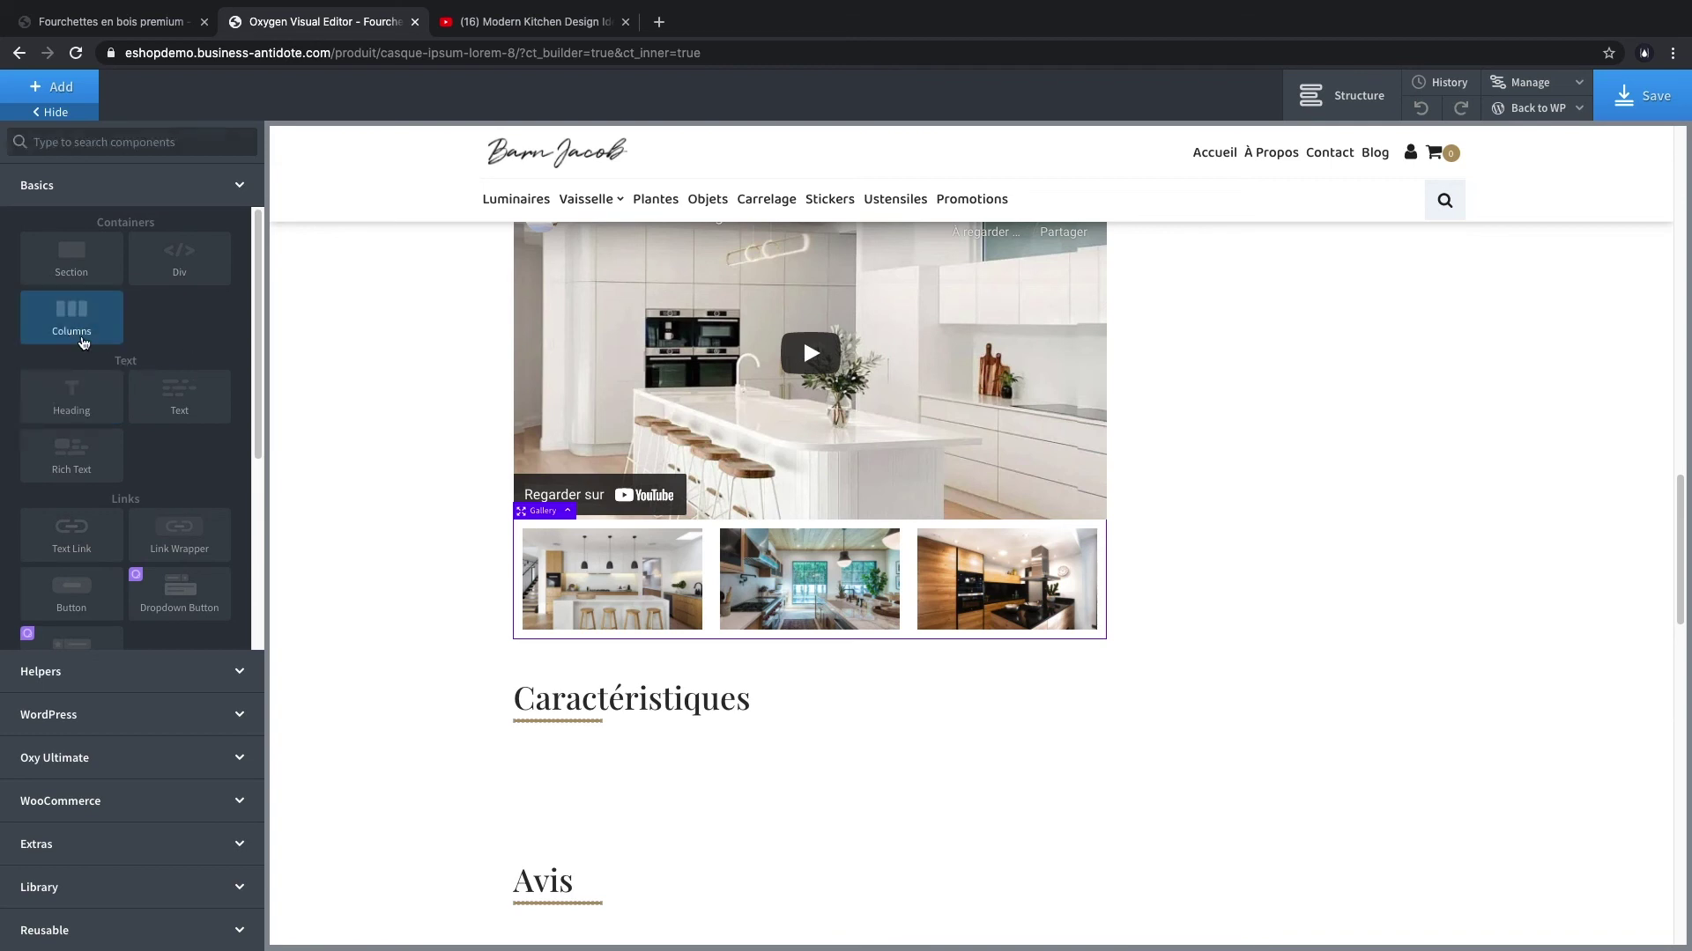
pyautogui.click(84, 342)
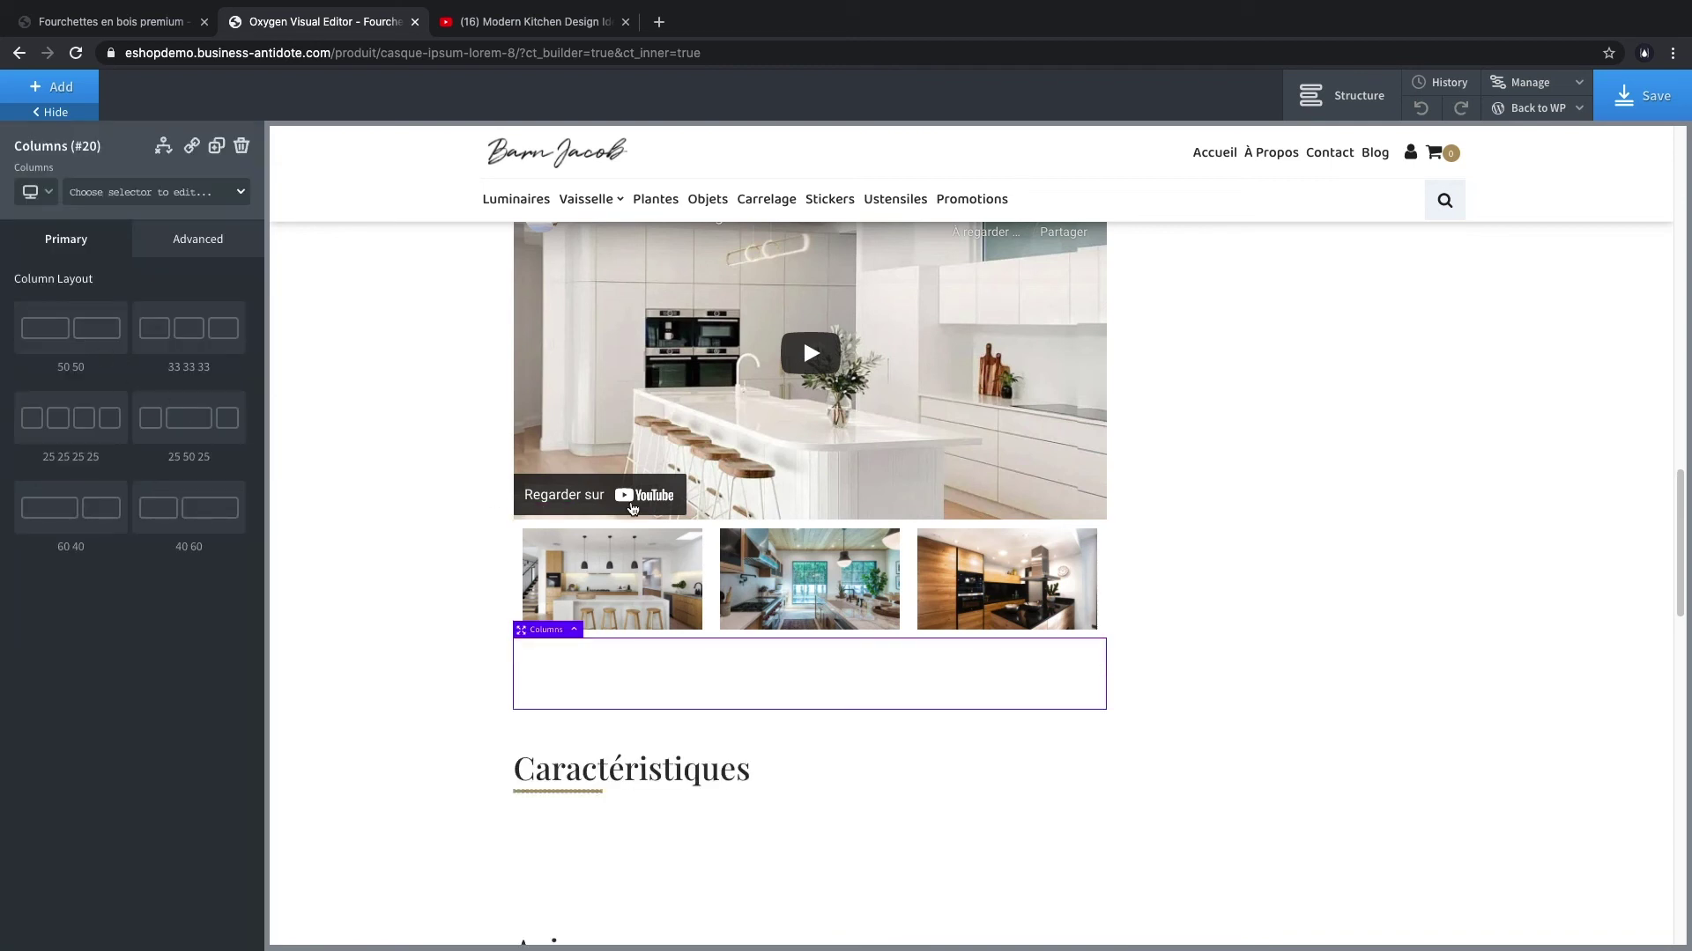
pyautogui.click(79, 337)
pyautogui.click(661, 687)
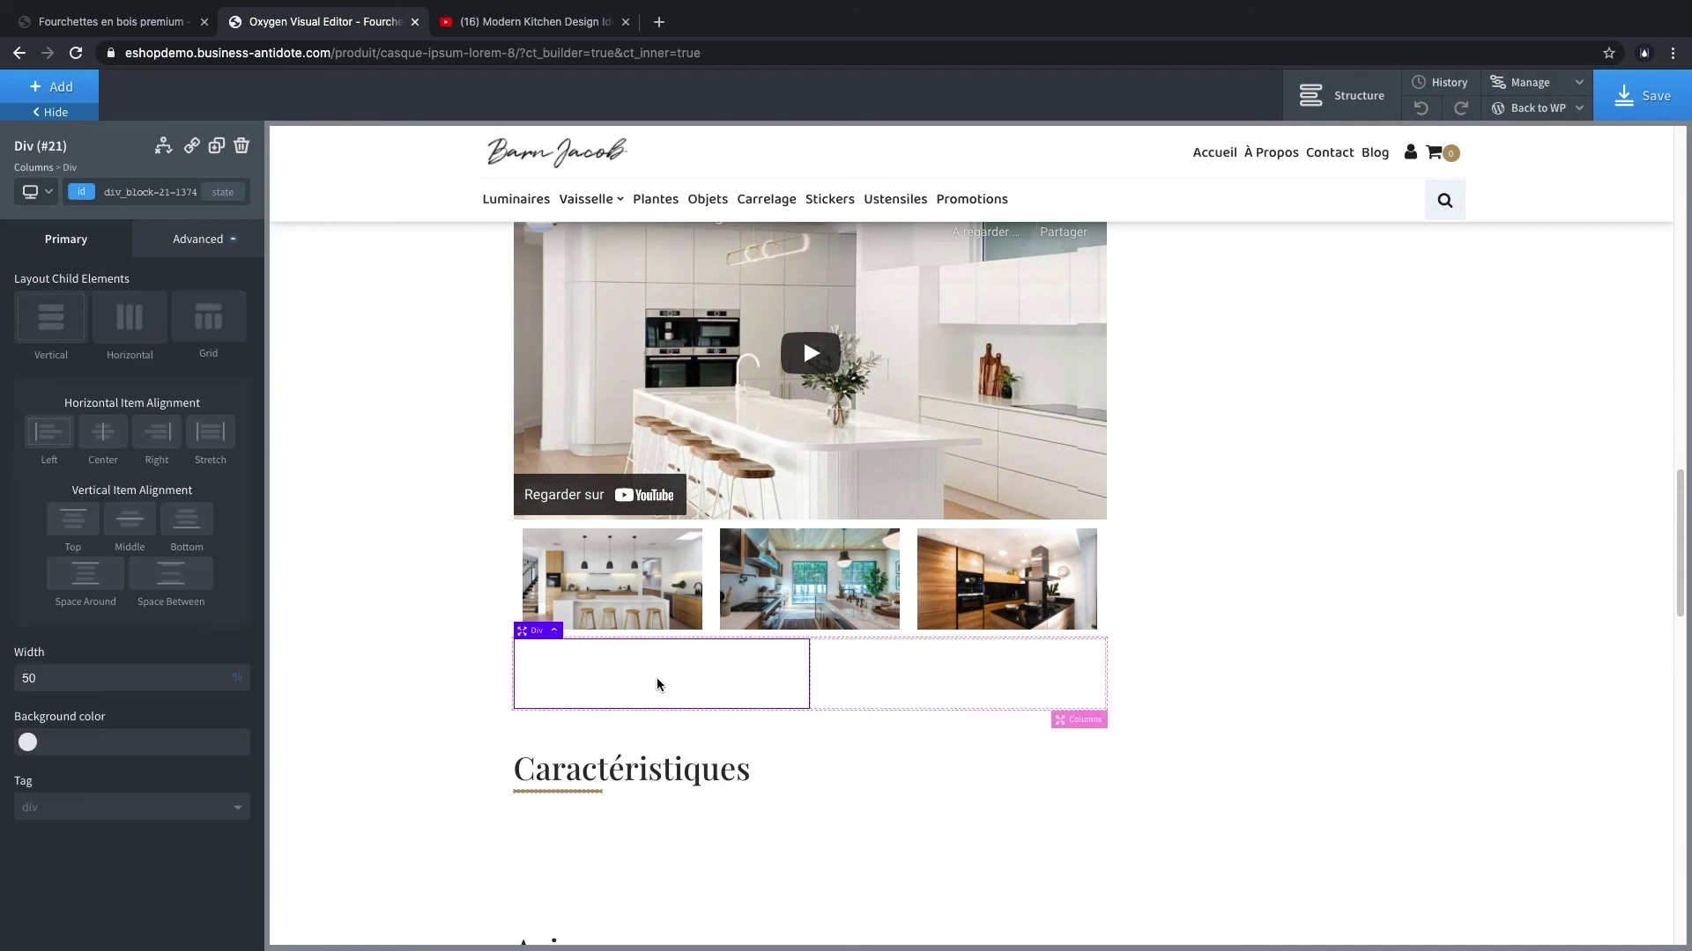
pyautogui.click(54, 87)
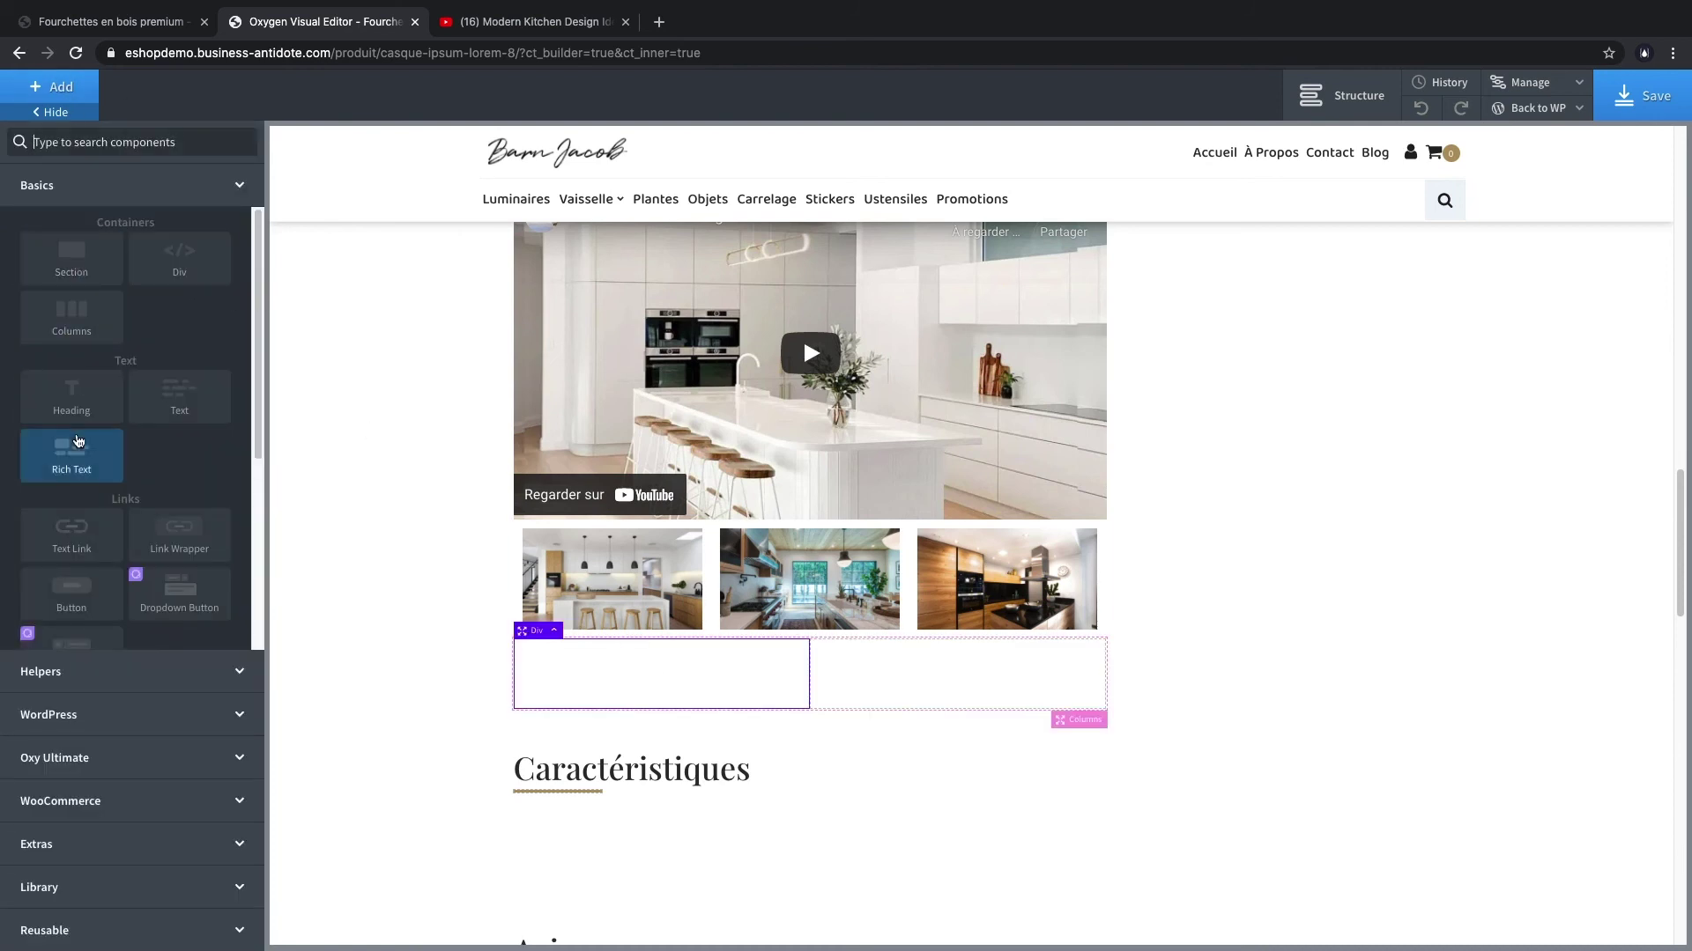
pyautogui.scroll(-1, 111, 465)
pyautogui.scroll(-1, 102, 546)
pyautogui.click(99, 578)
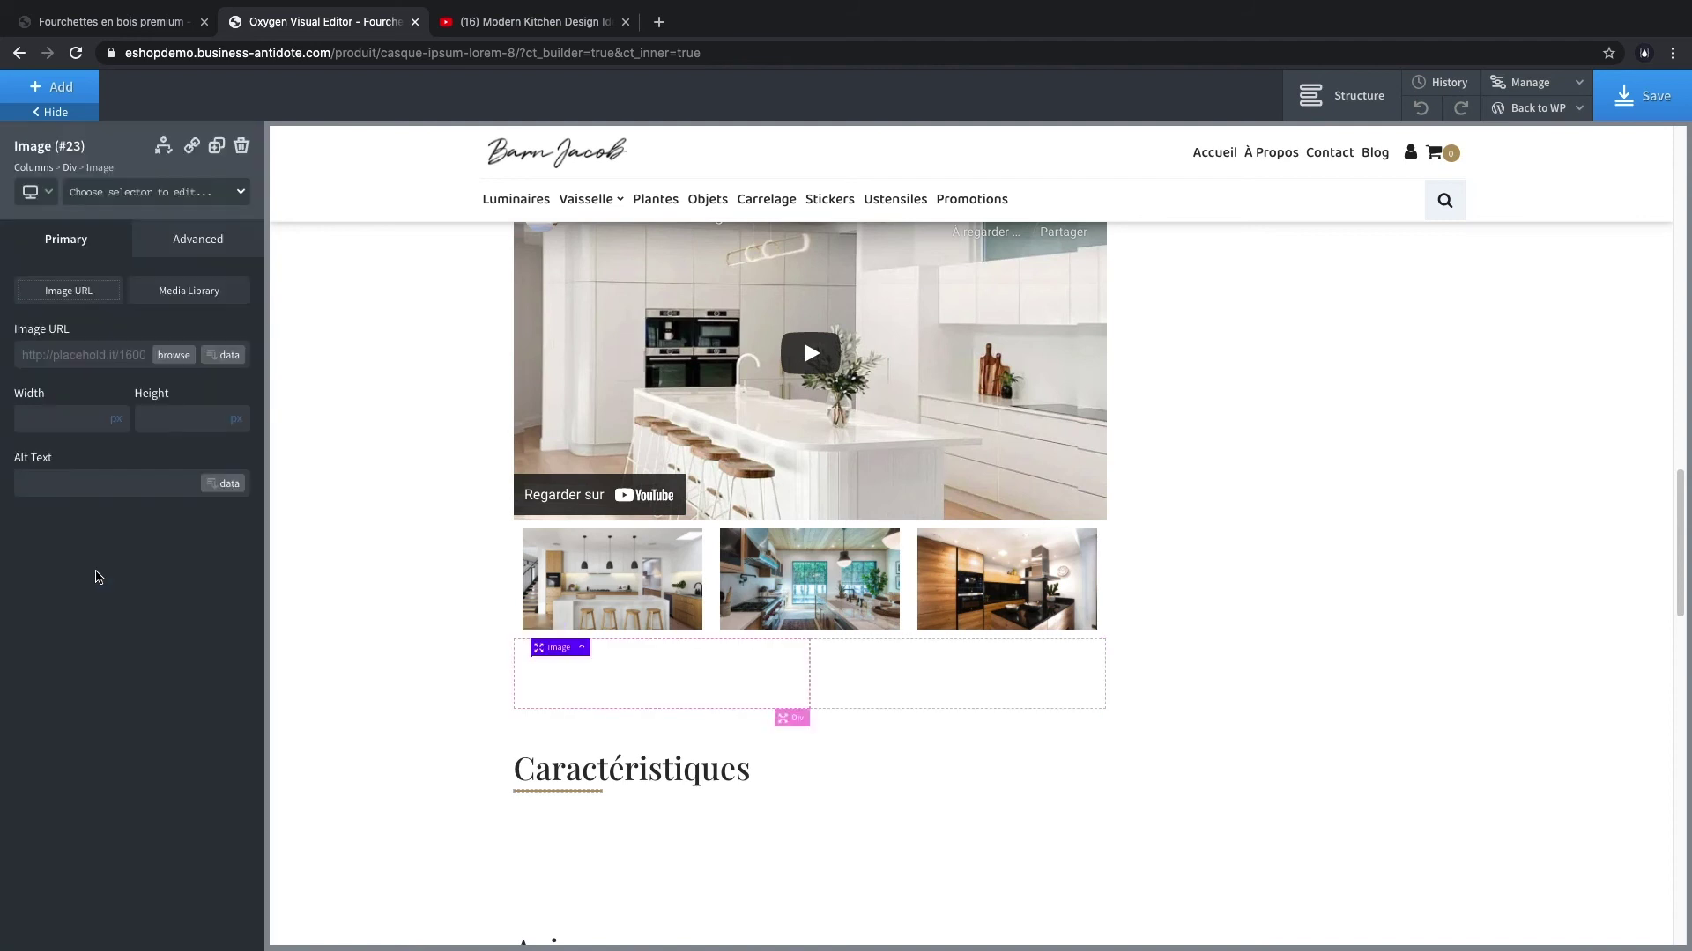
# - Add a rich text block to the right column
pyautogui.click(971, 689)
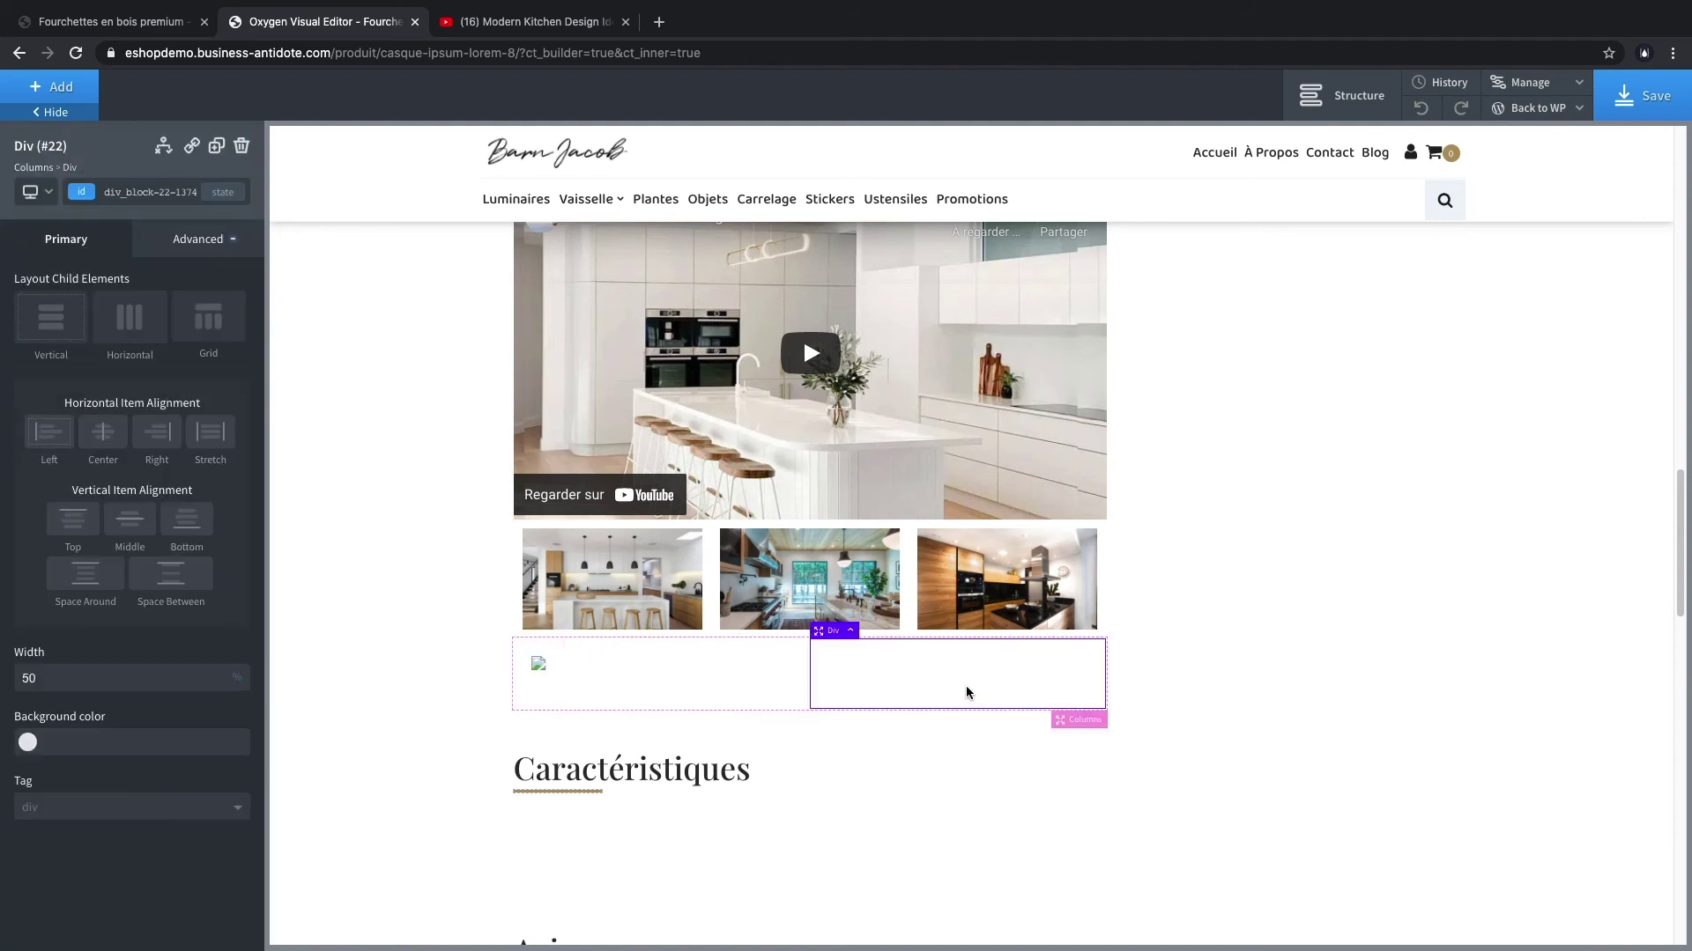
pyautogui.click(52, 85)
pyautogui.scroll(-1, 163, 430)
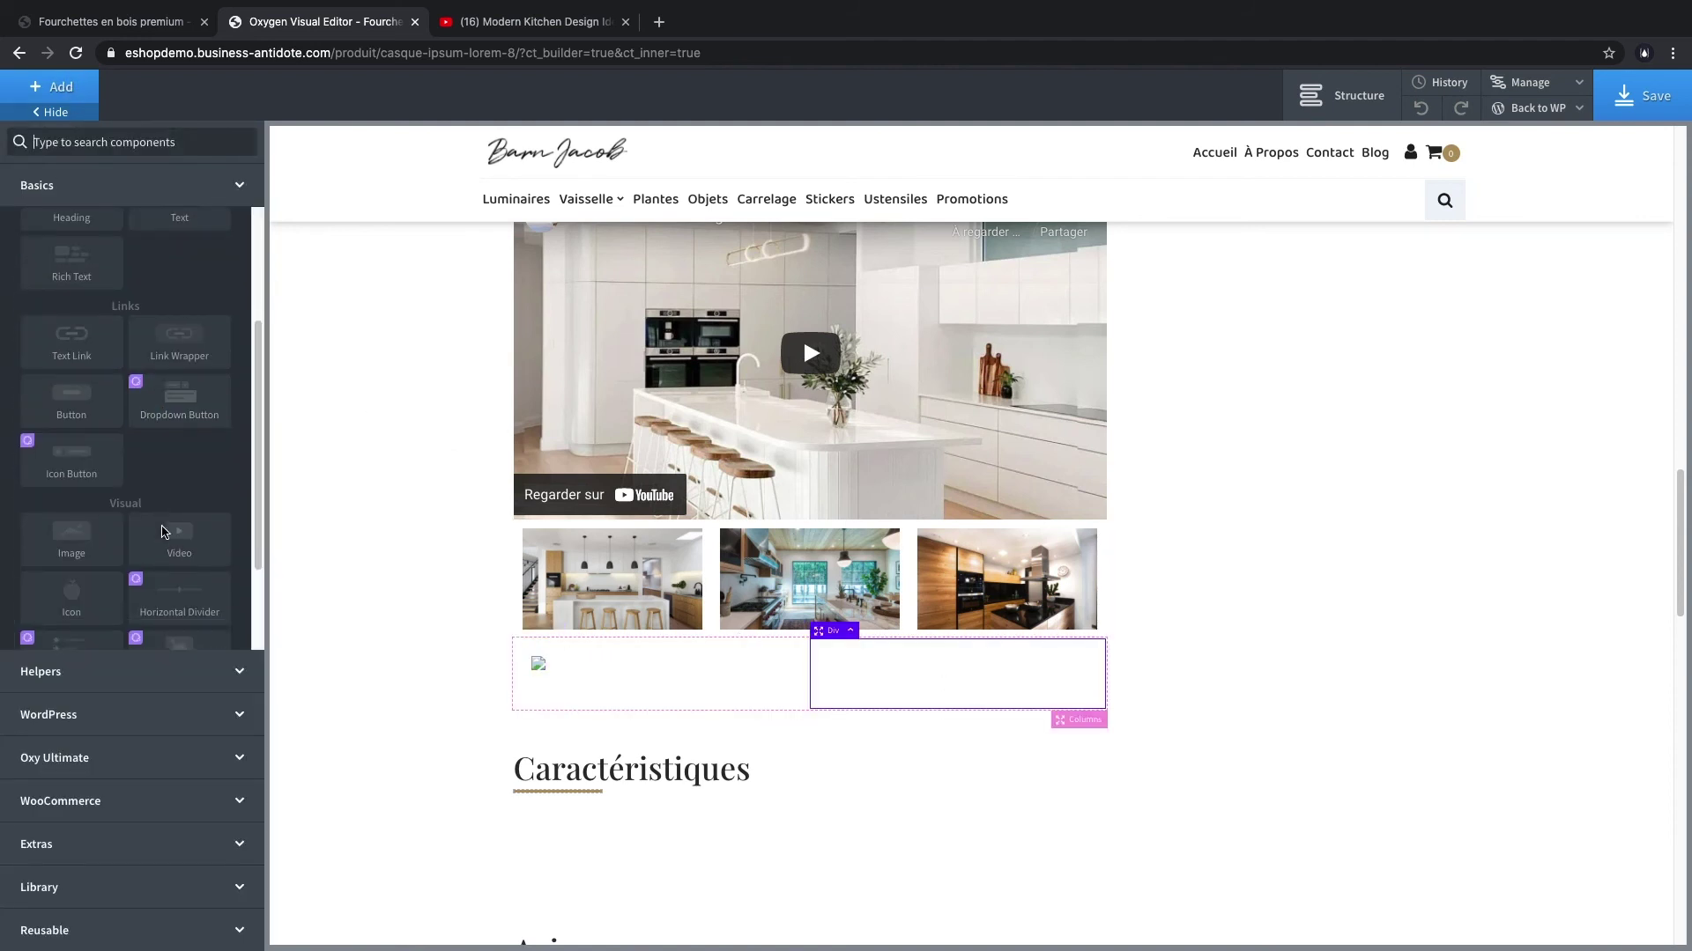
pyautogui.scroll(2, 115, 436)
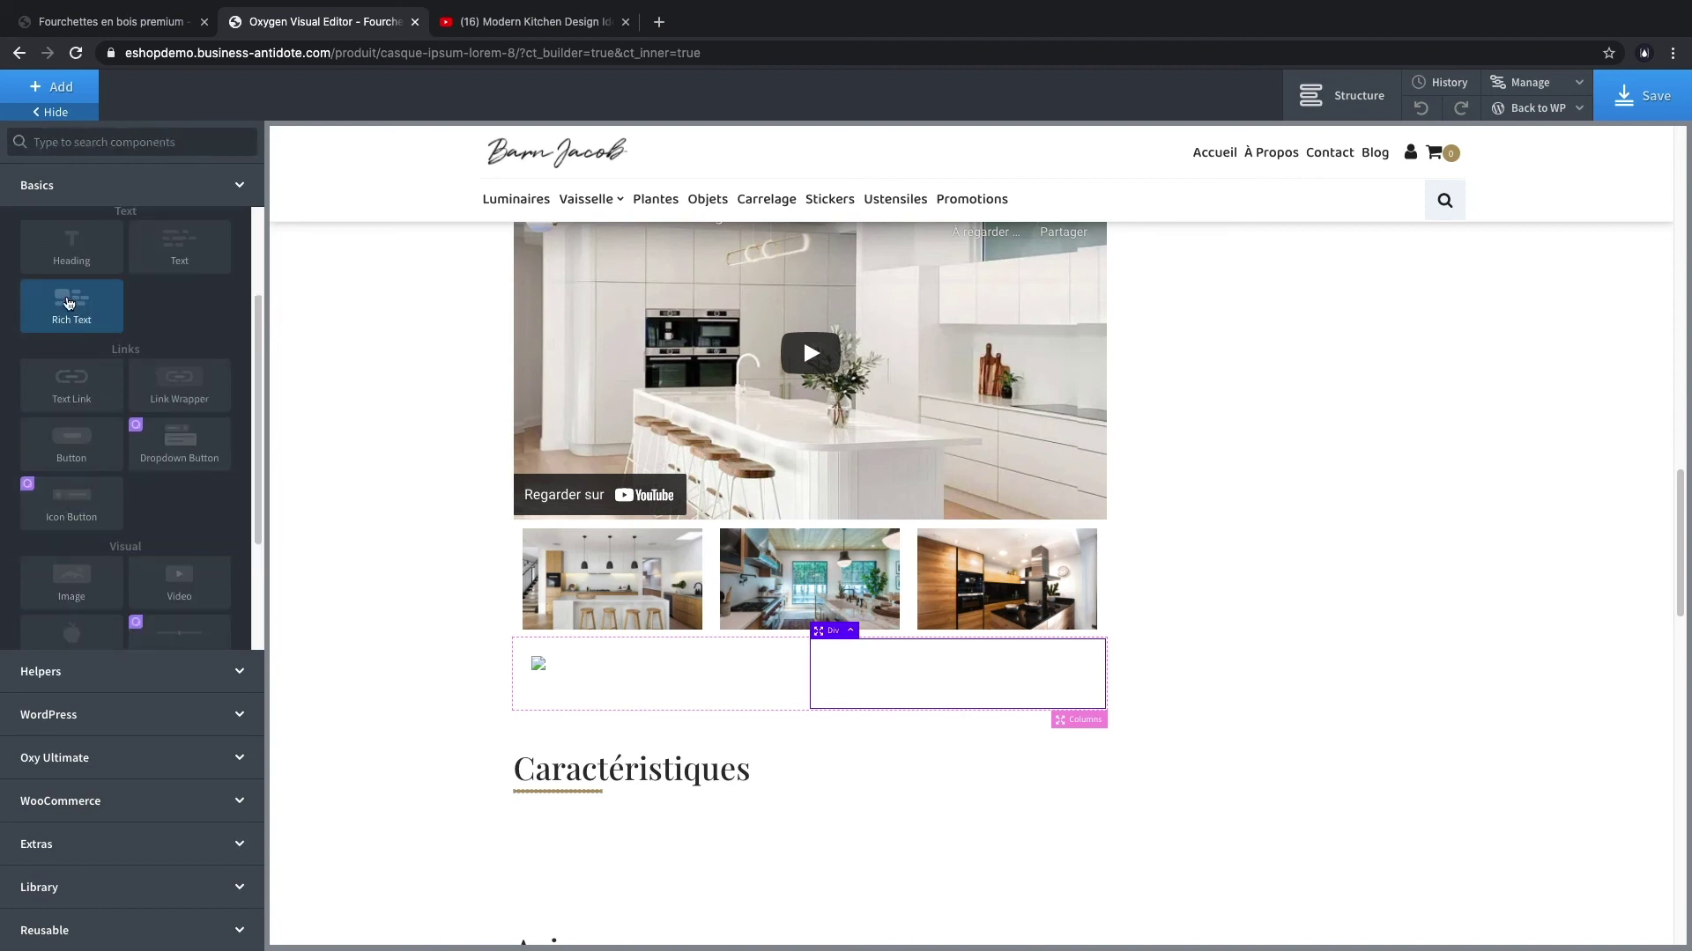
pyautogui.click(71, 304)
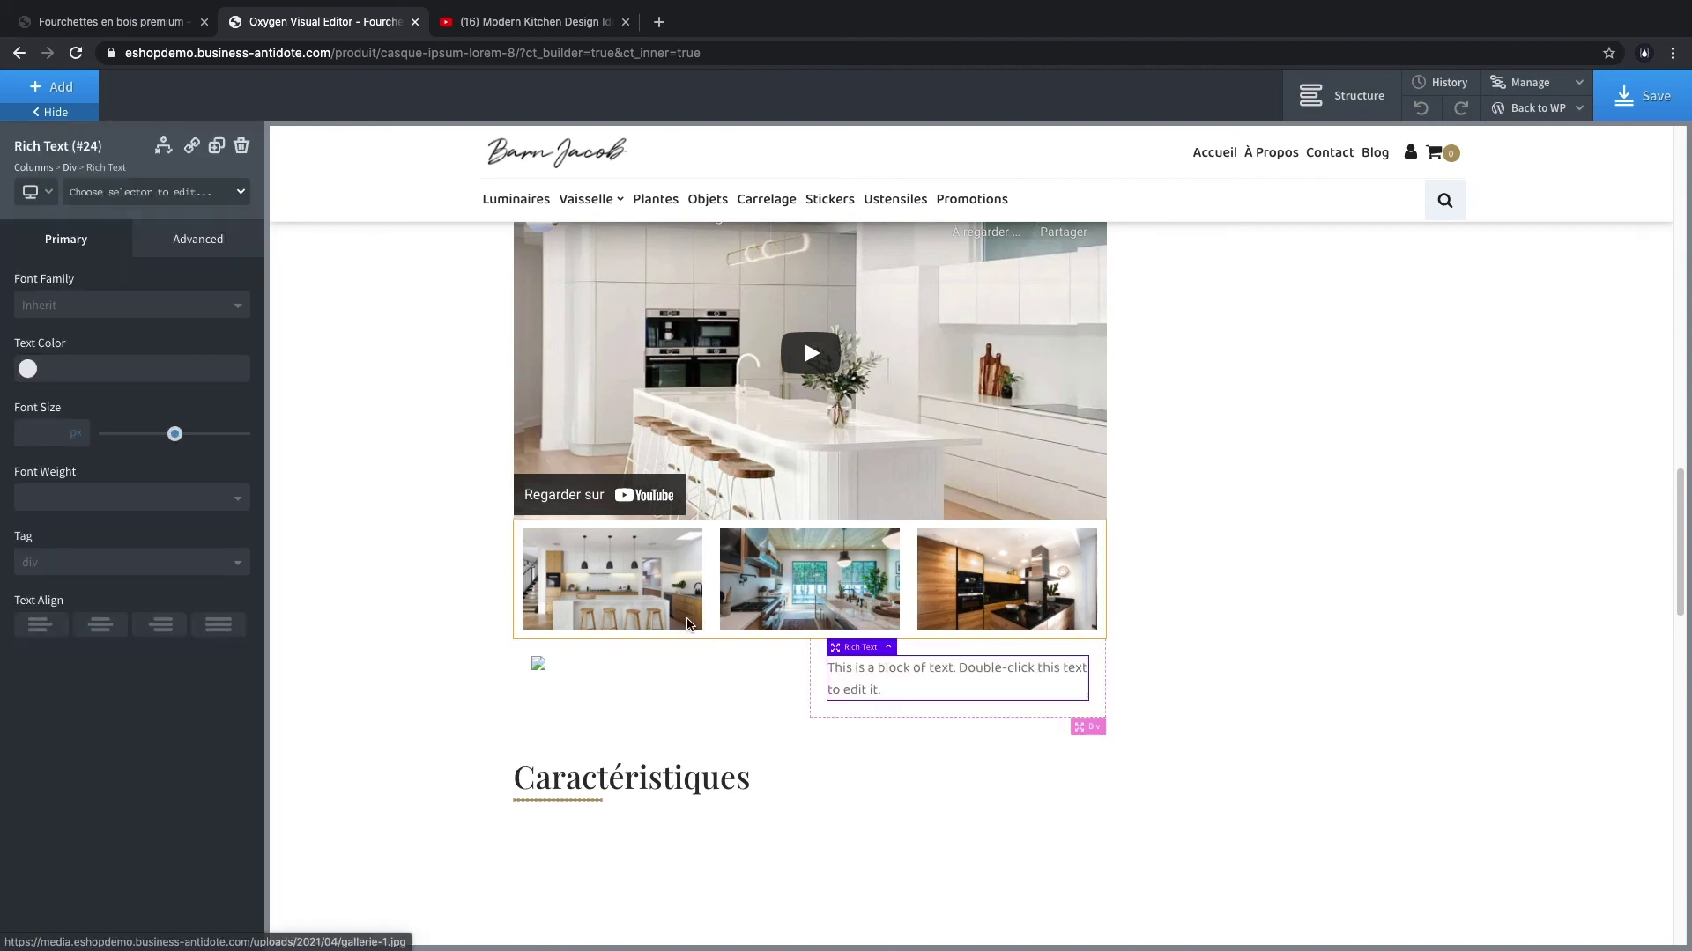
# - Set the left image to the potted plant from the media library and save the page
pyautogui.click(573, 664)
pyautogui.click(539, 663)
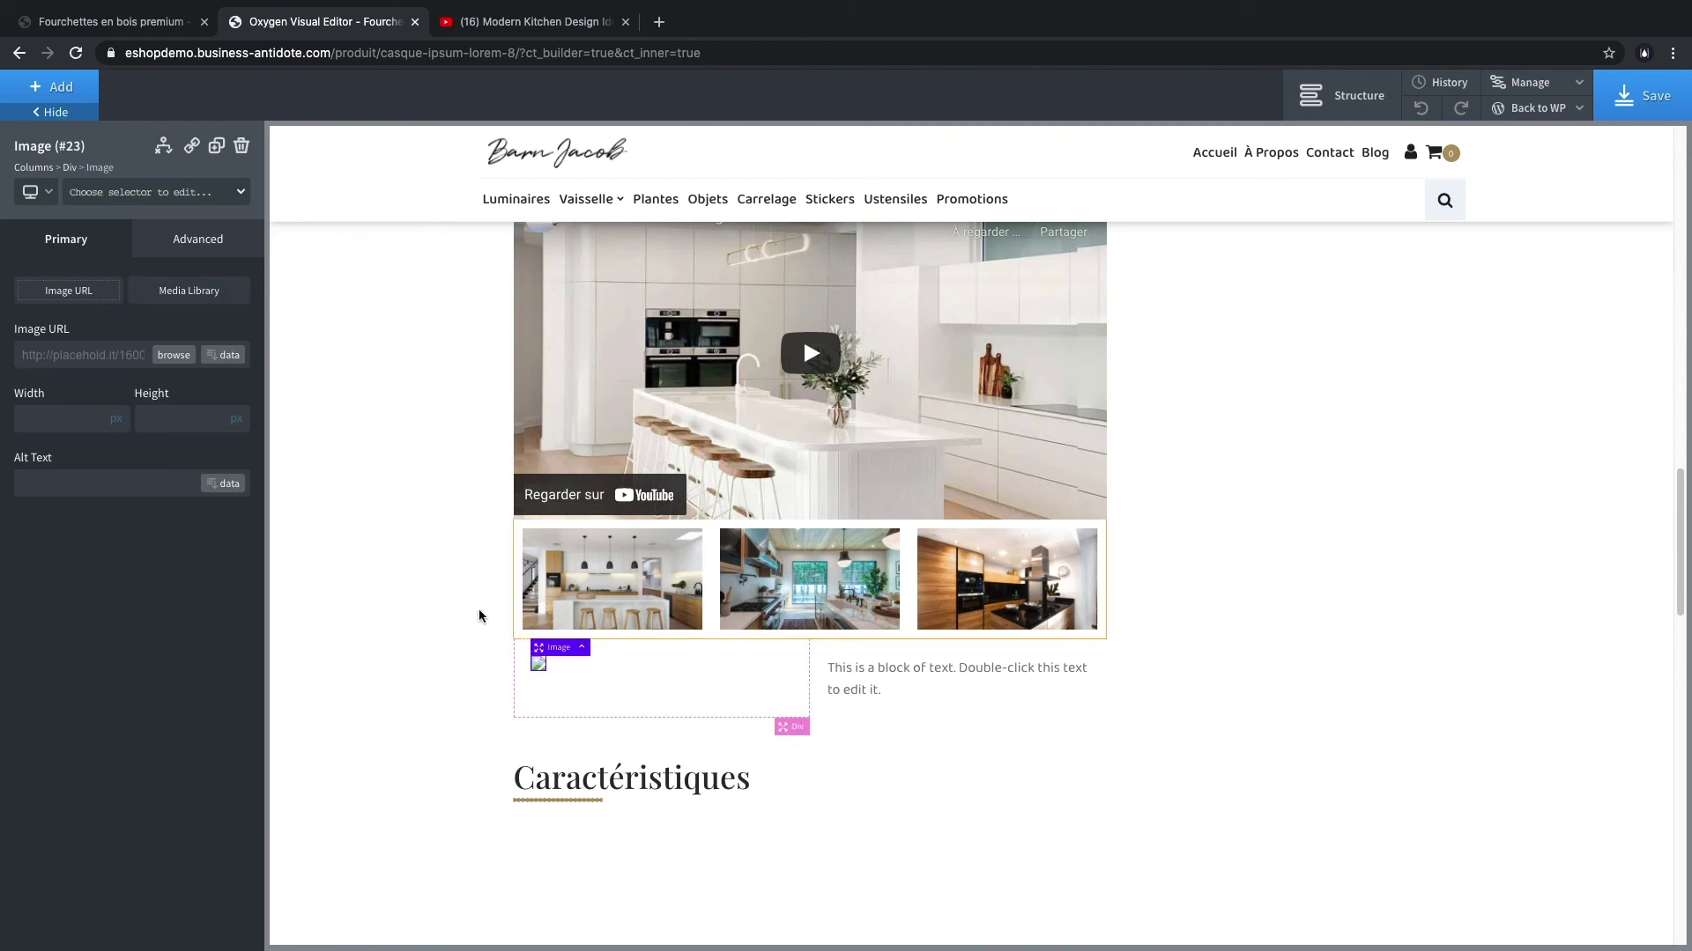
pyautogui.click(183, 353)
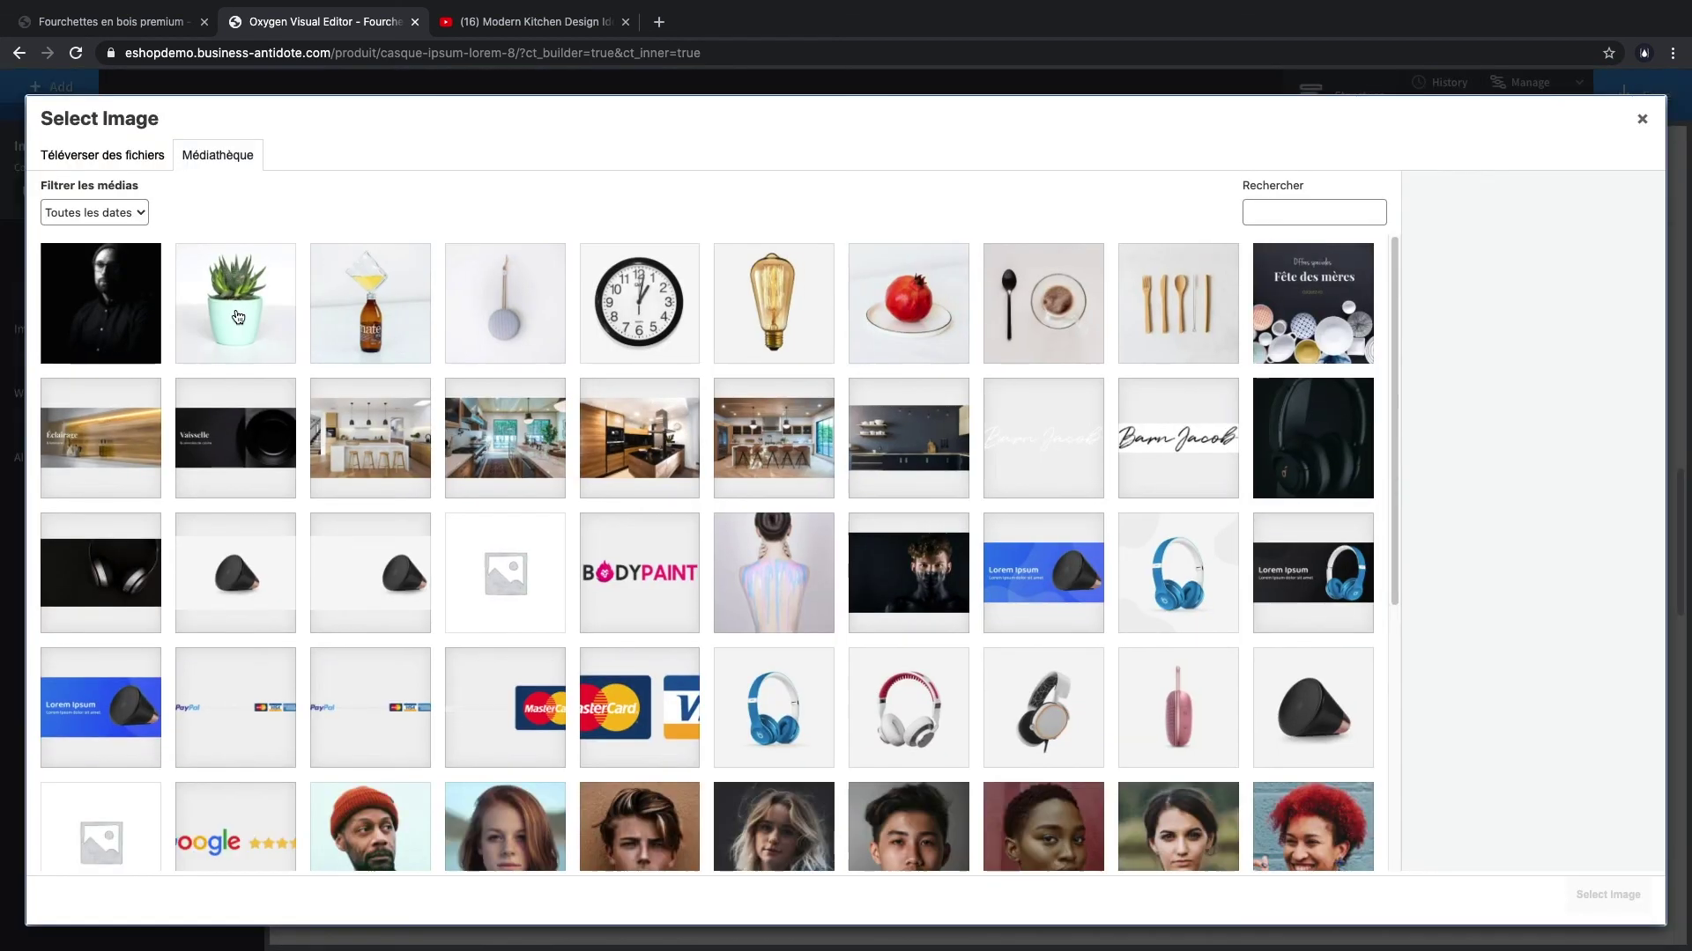
pyautogui.click(264, 353)
pyautogui.press('Return')
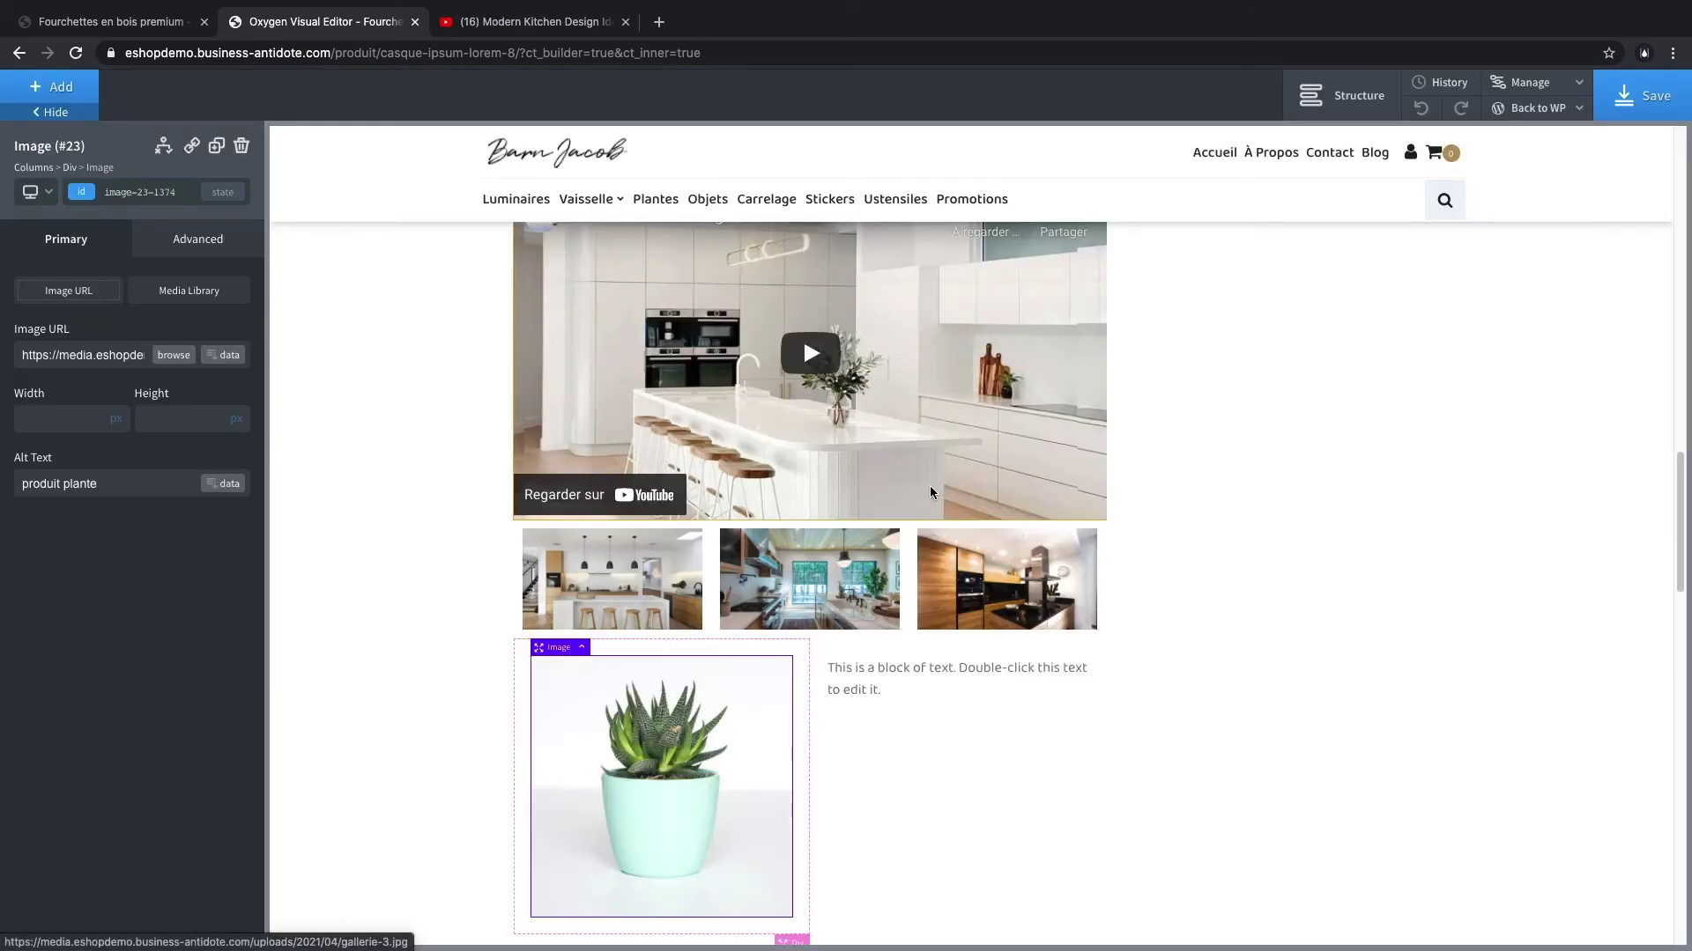
pyautogui.scroll(6, 692, 627)
pyautogui.scroll(-10, 692, 627)
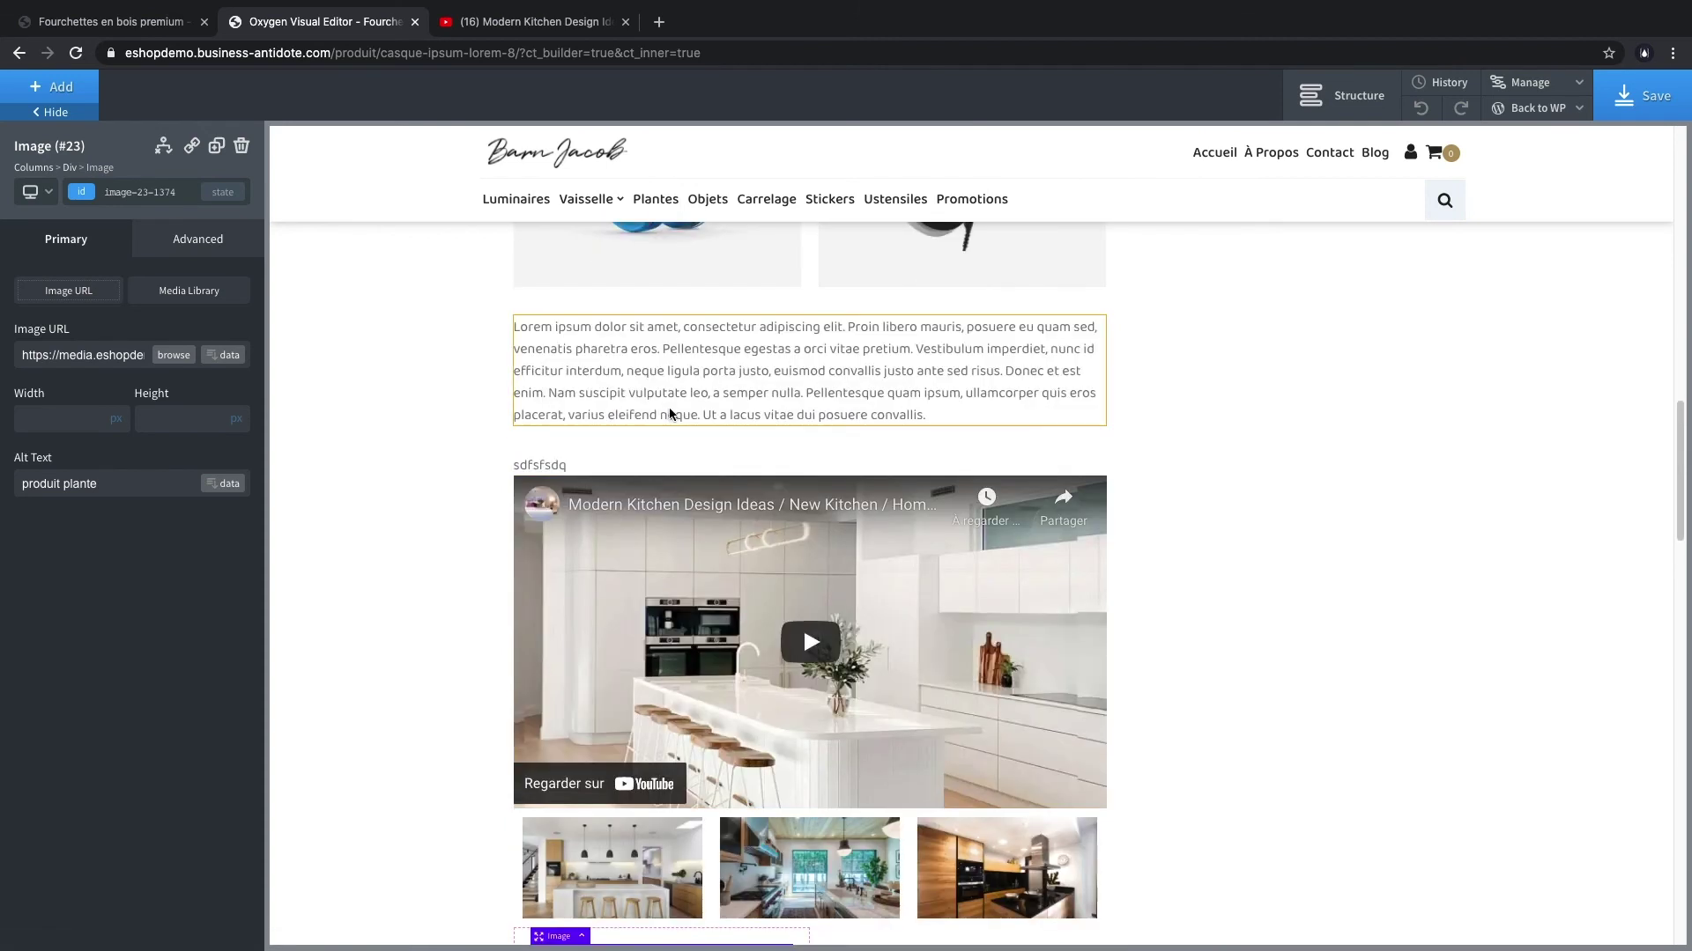
pyautogui.scroll(12, 881, 616)
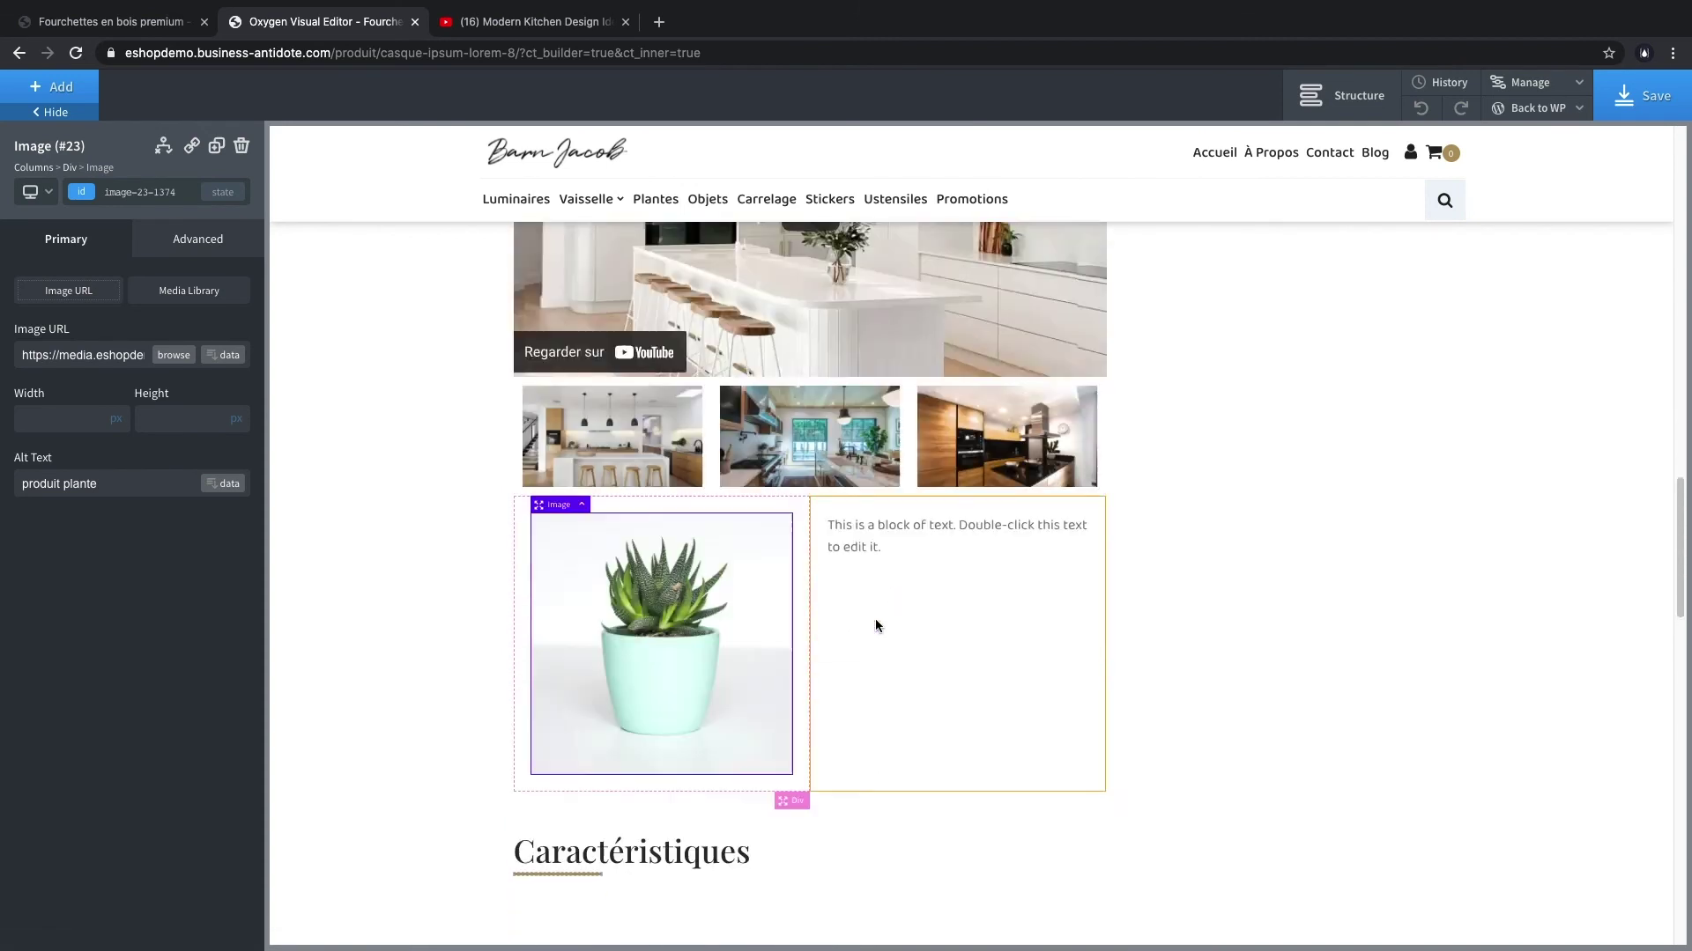
pyautogui.click(1614, 109)
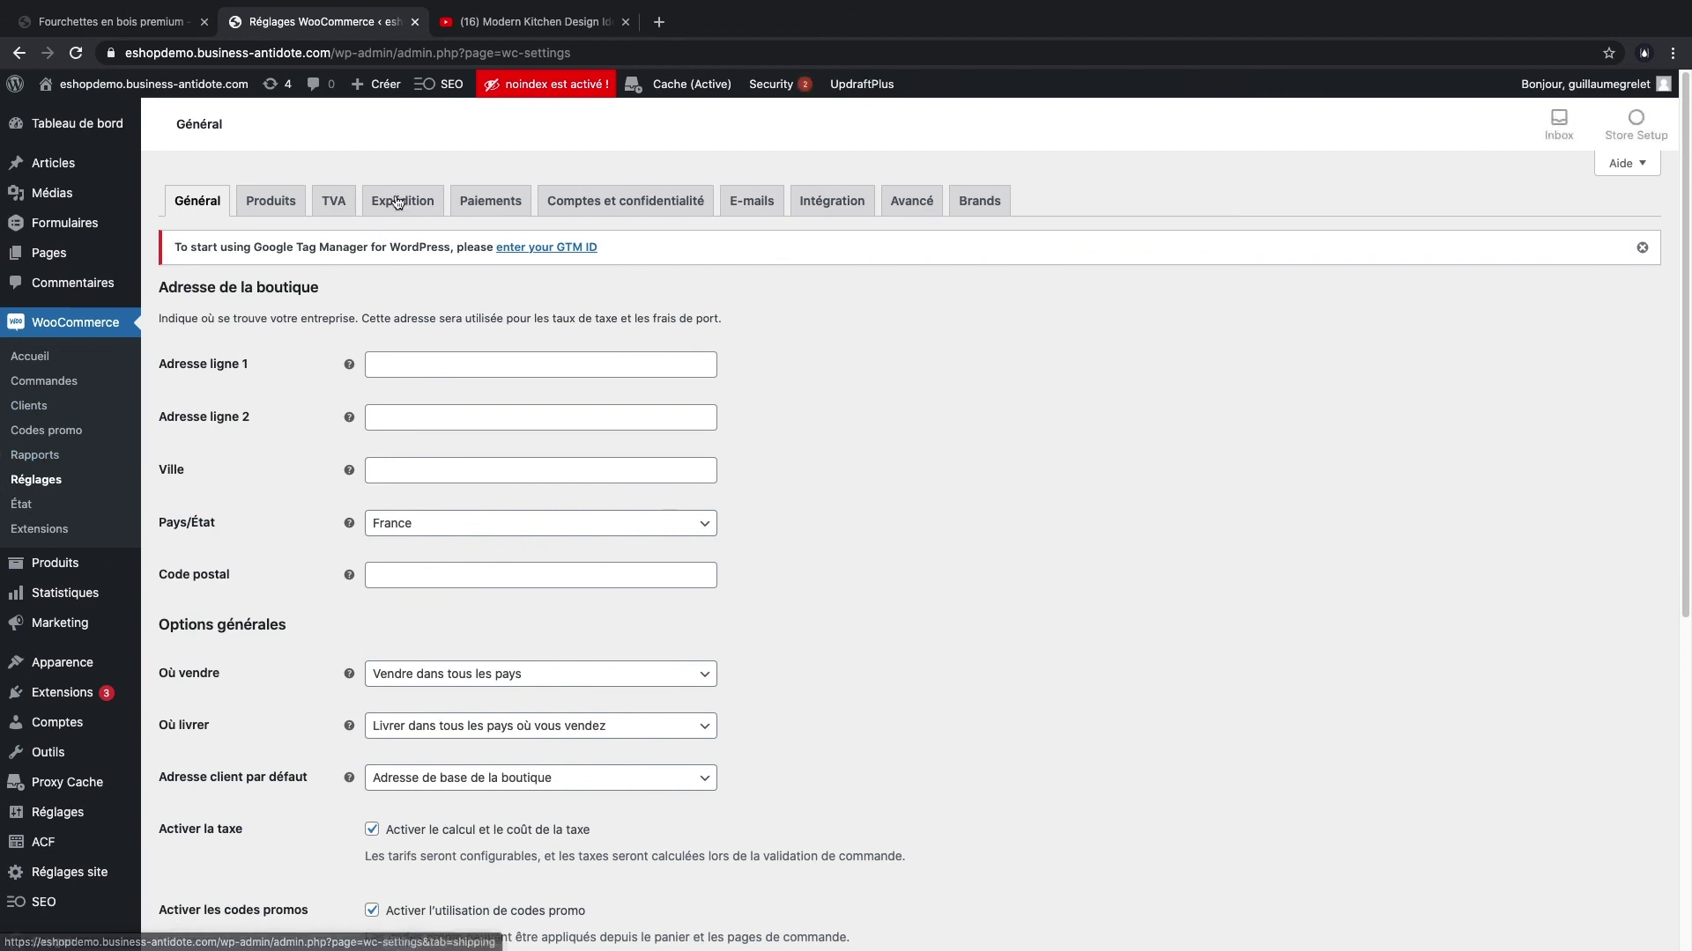
# - Create a new shipping zone named France with France as its region
pyautogui.click(403, 201)
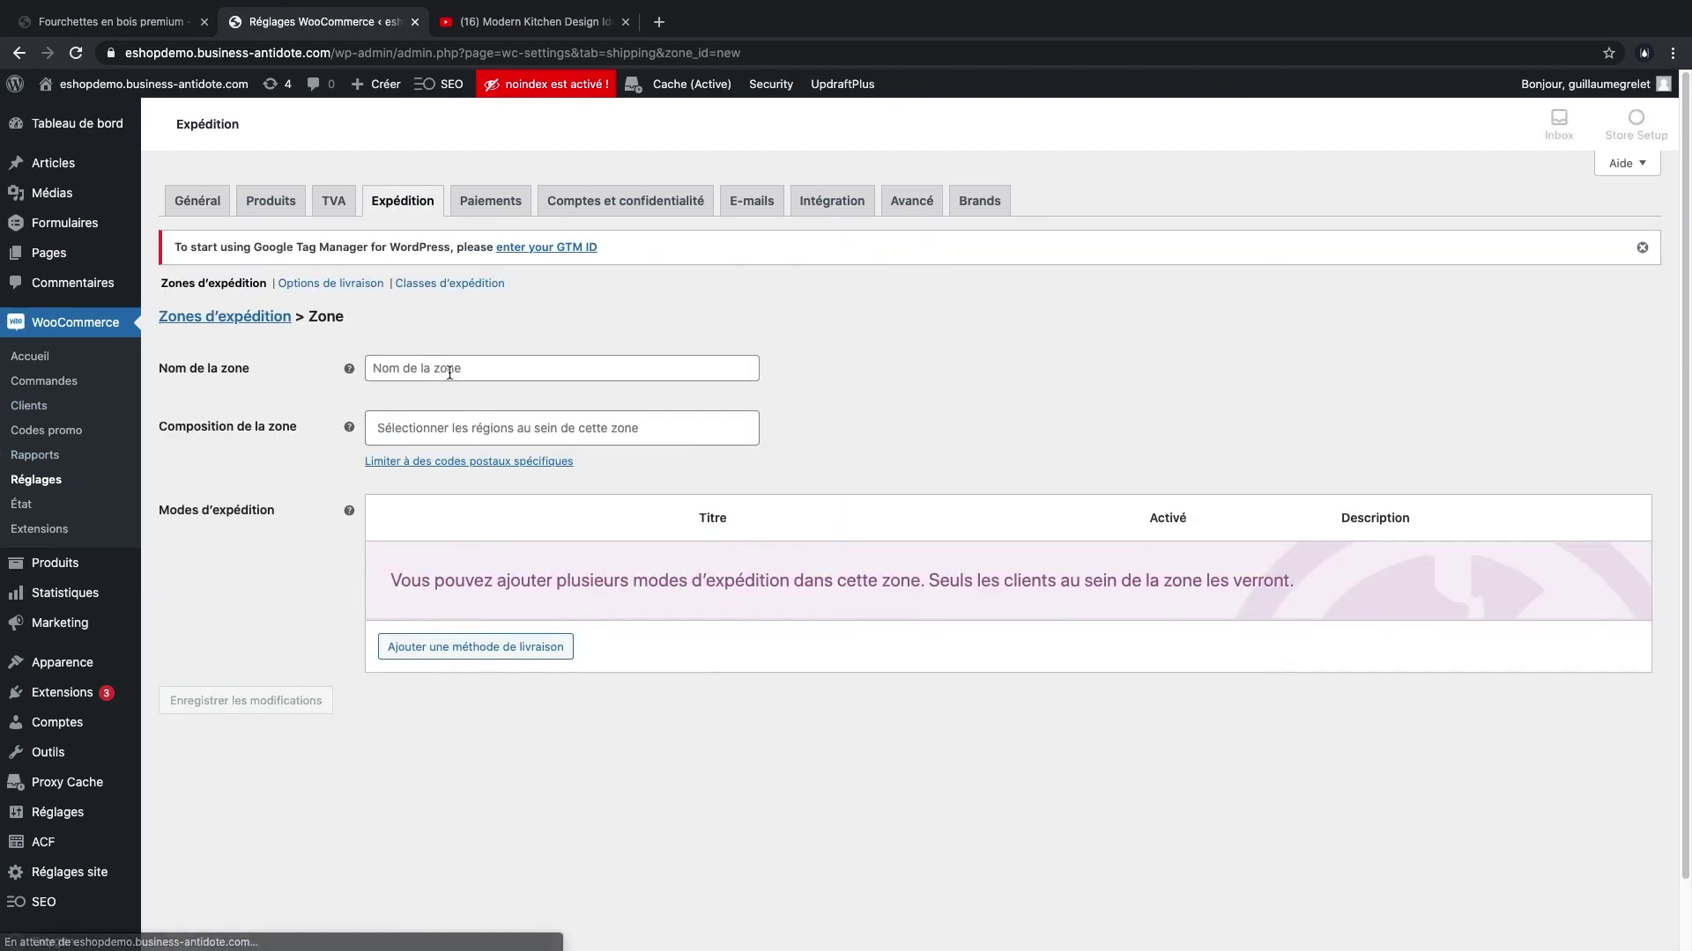
pyautogui.click(442, 368)
pyautogui.write('F')
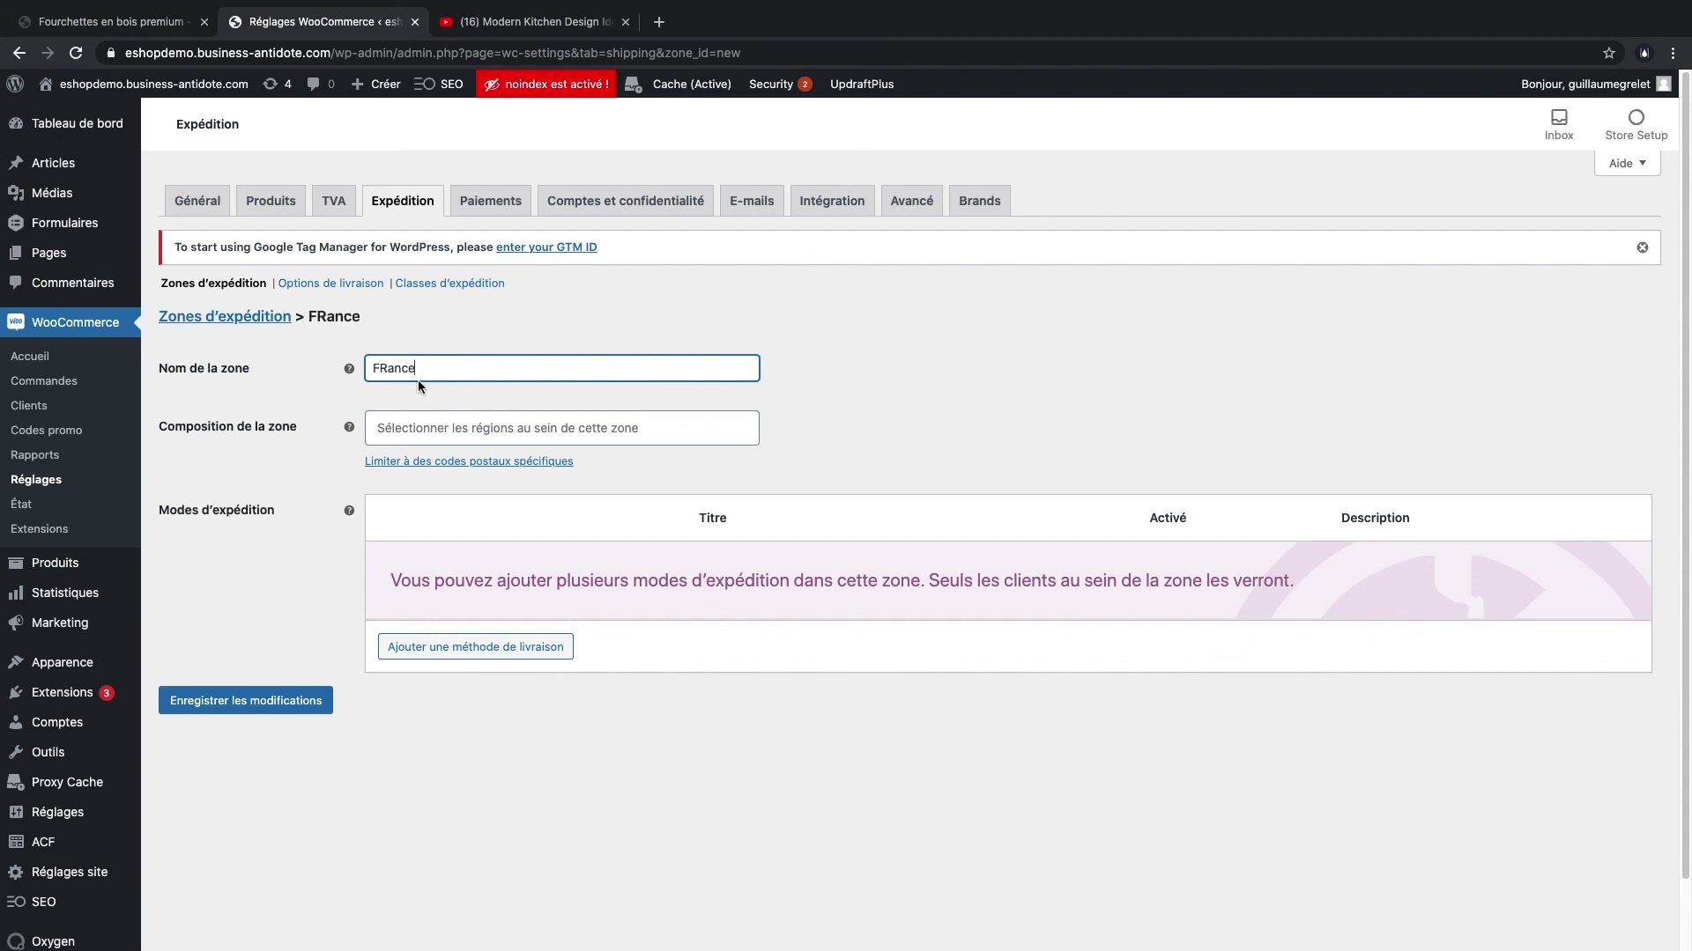
pyautogui.write('Rance')
pyautogui.press('super+a')
pyautogui.write('France')
pyautogui.click(943, 369)
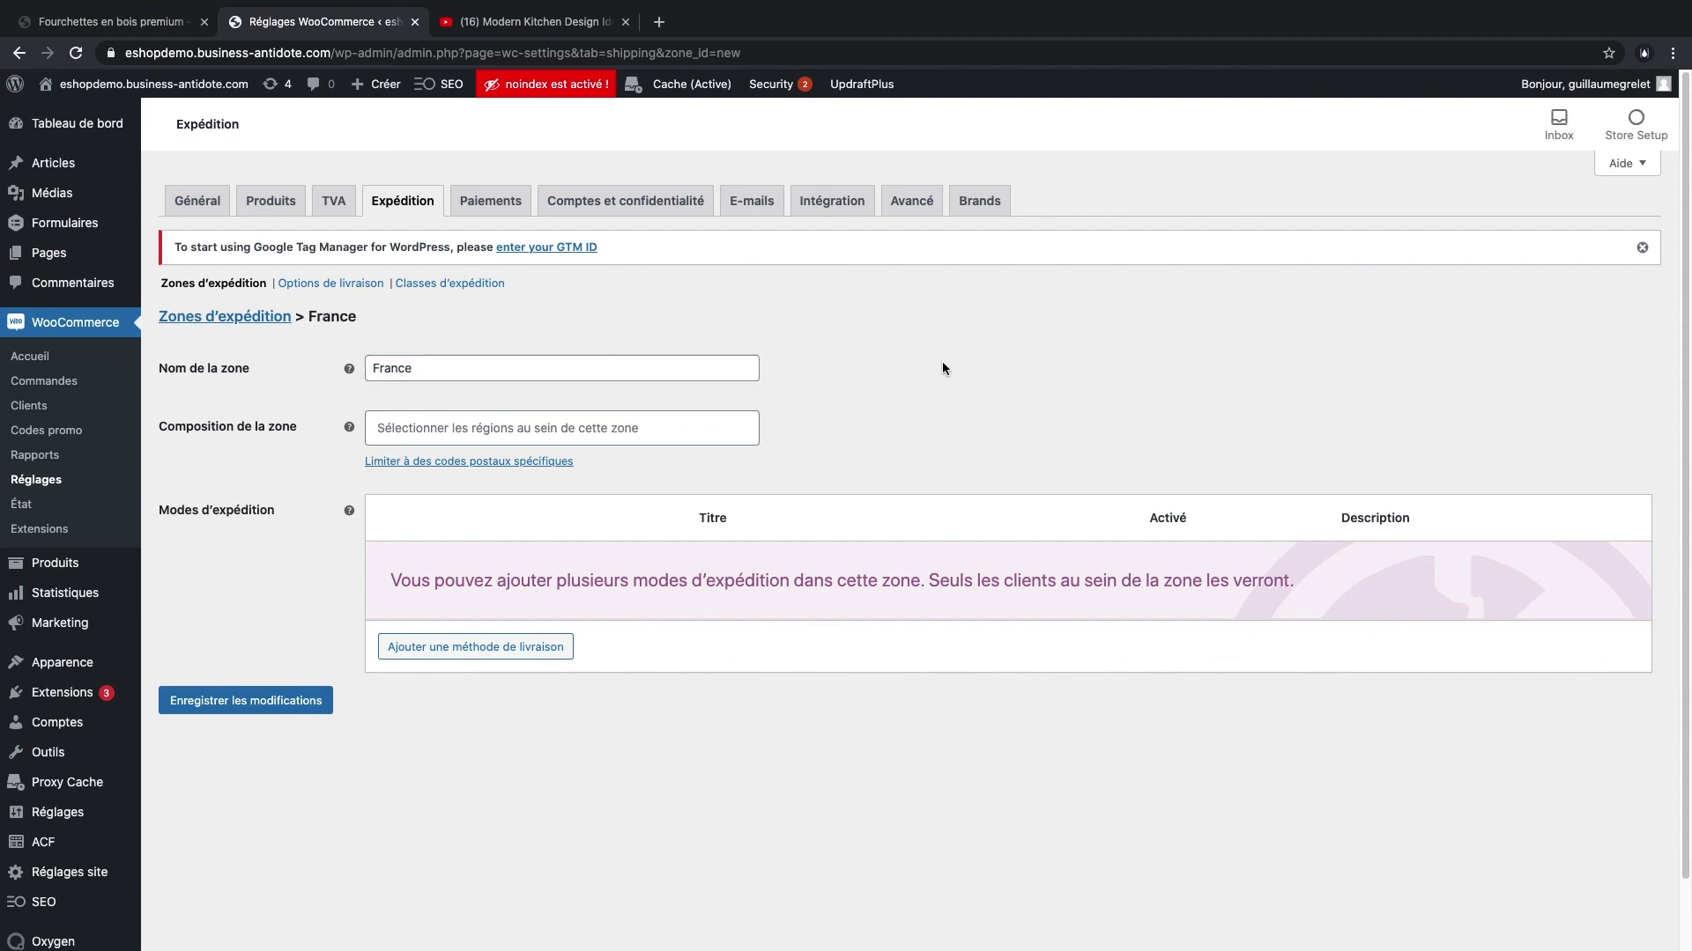
pyautogui.click(571, 434)
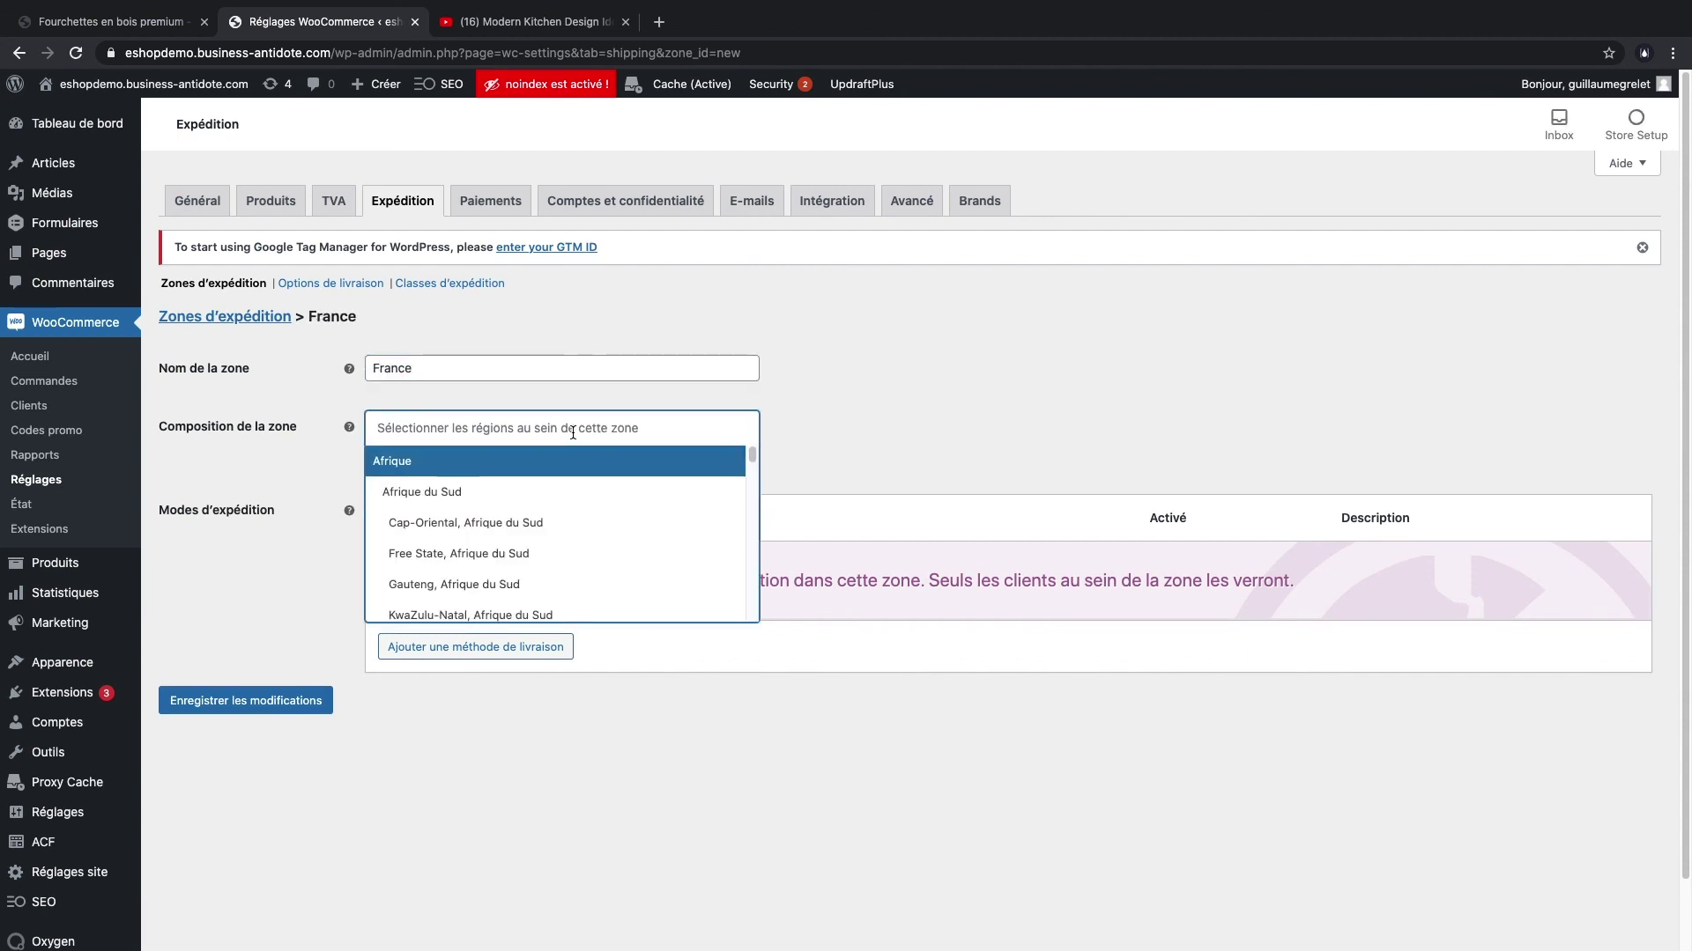
pyautogui.write('fra')
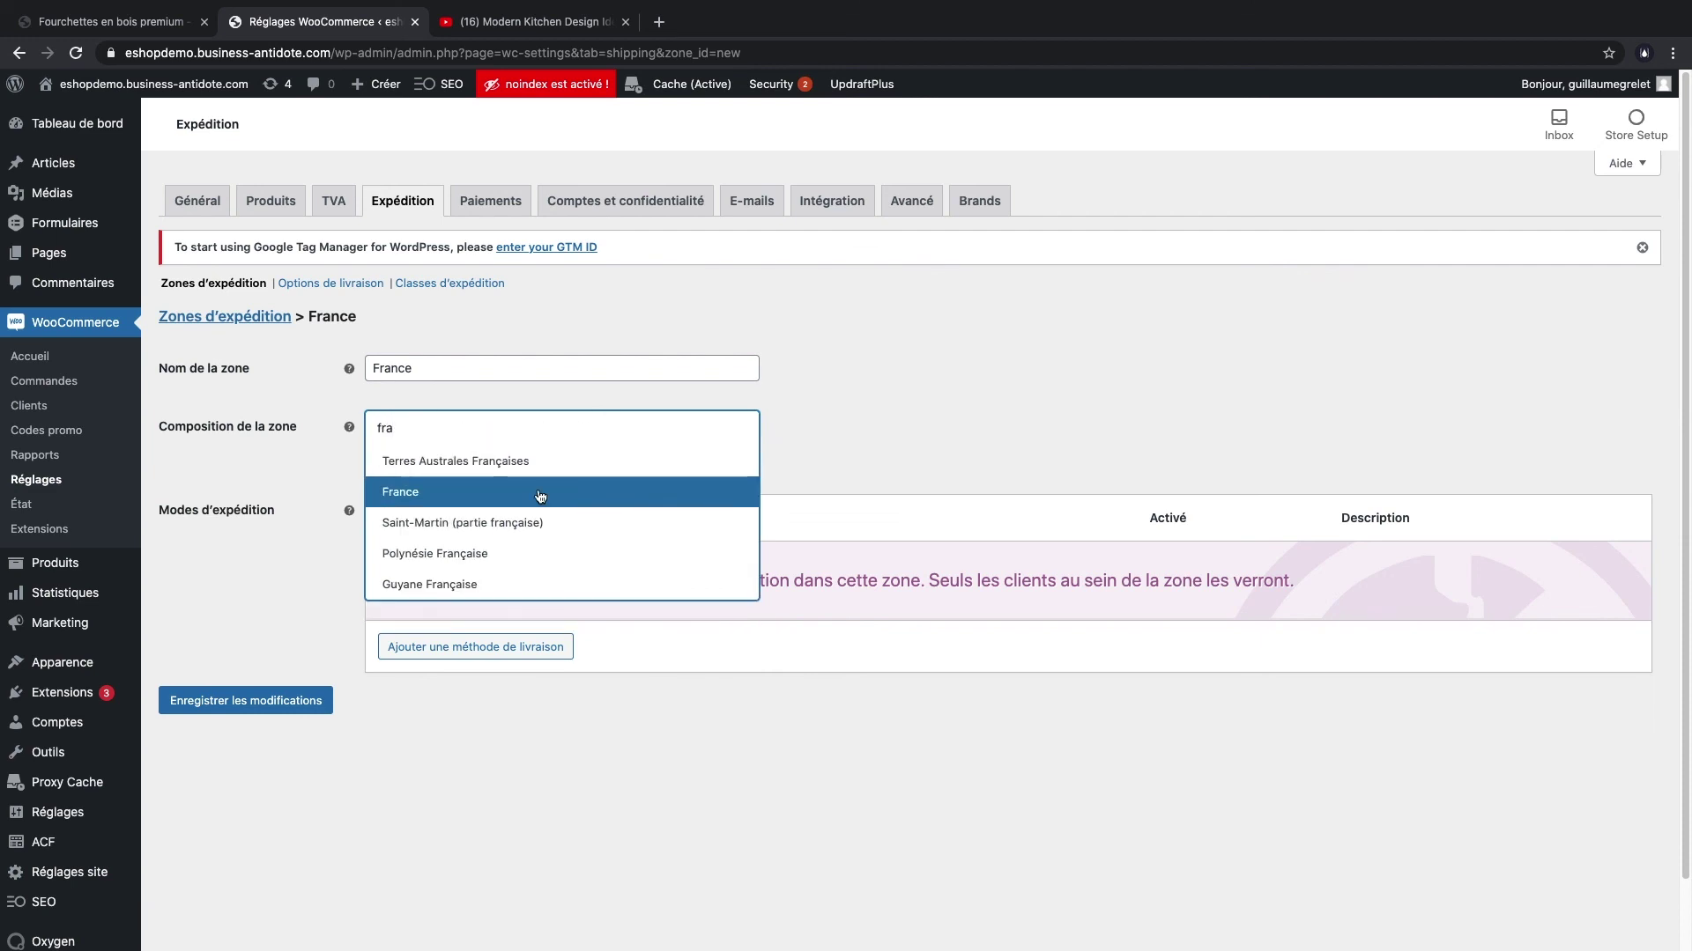
pyautogui.click(446, 493)
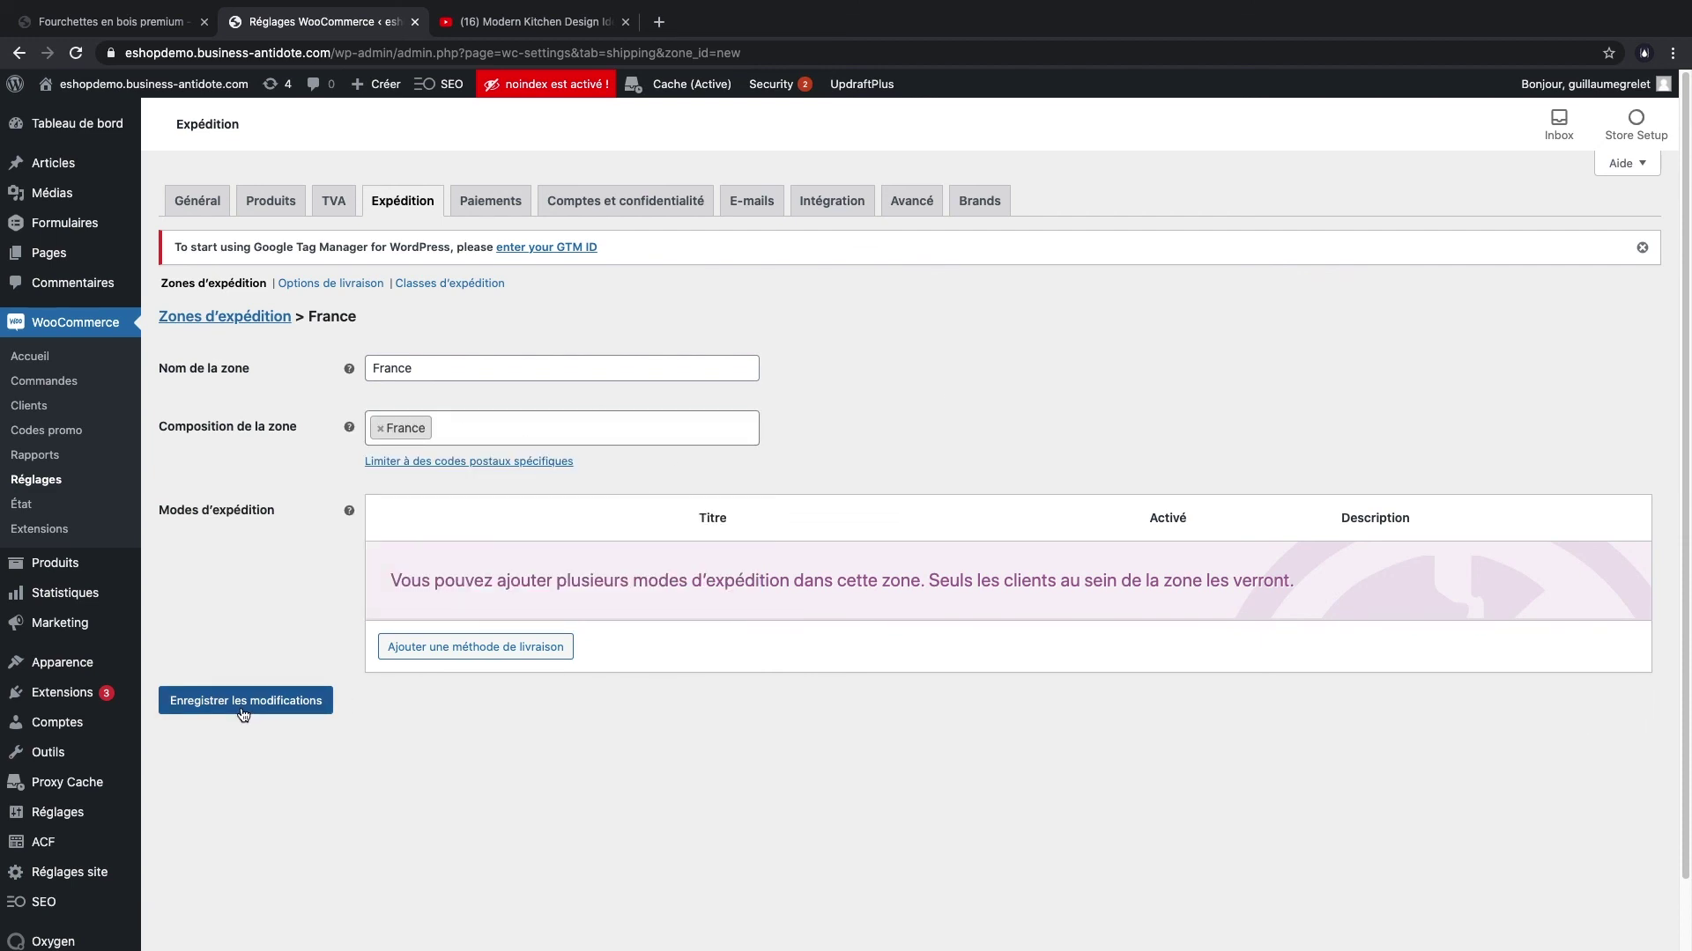
# - Add a Forfait (flat rate) method to the France zone with a cost of 9
pyautogui.click(419, 656)
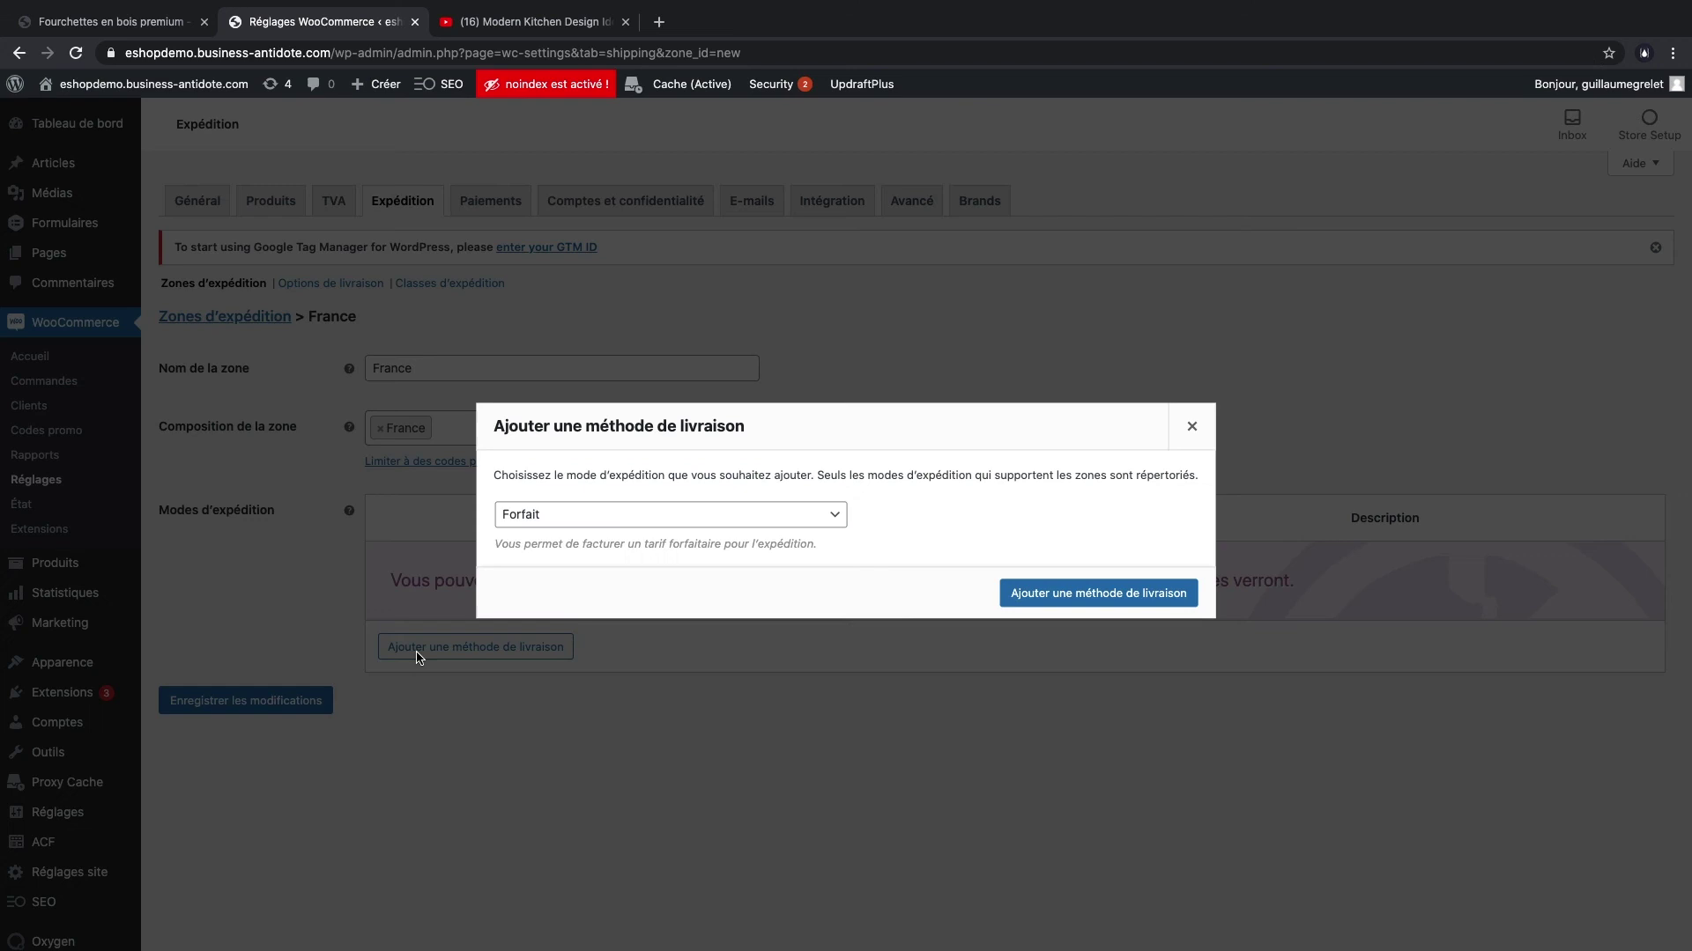
pyautogui.click(610, 525)
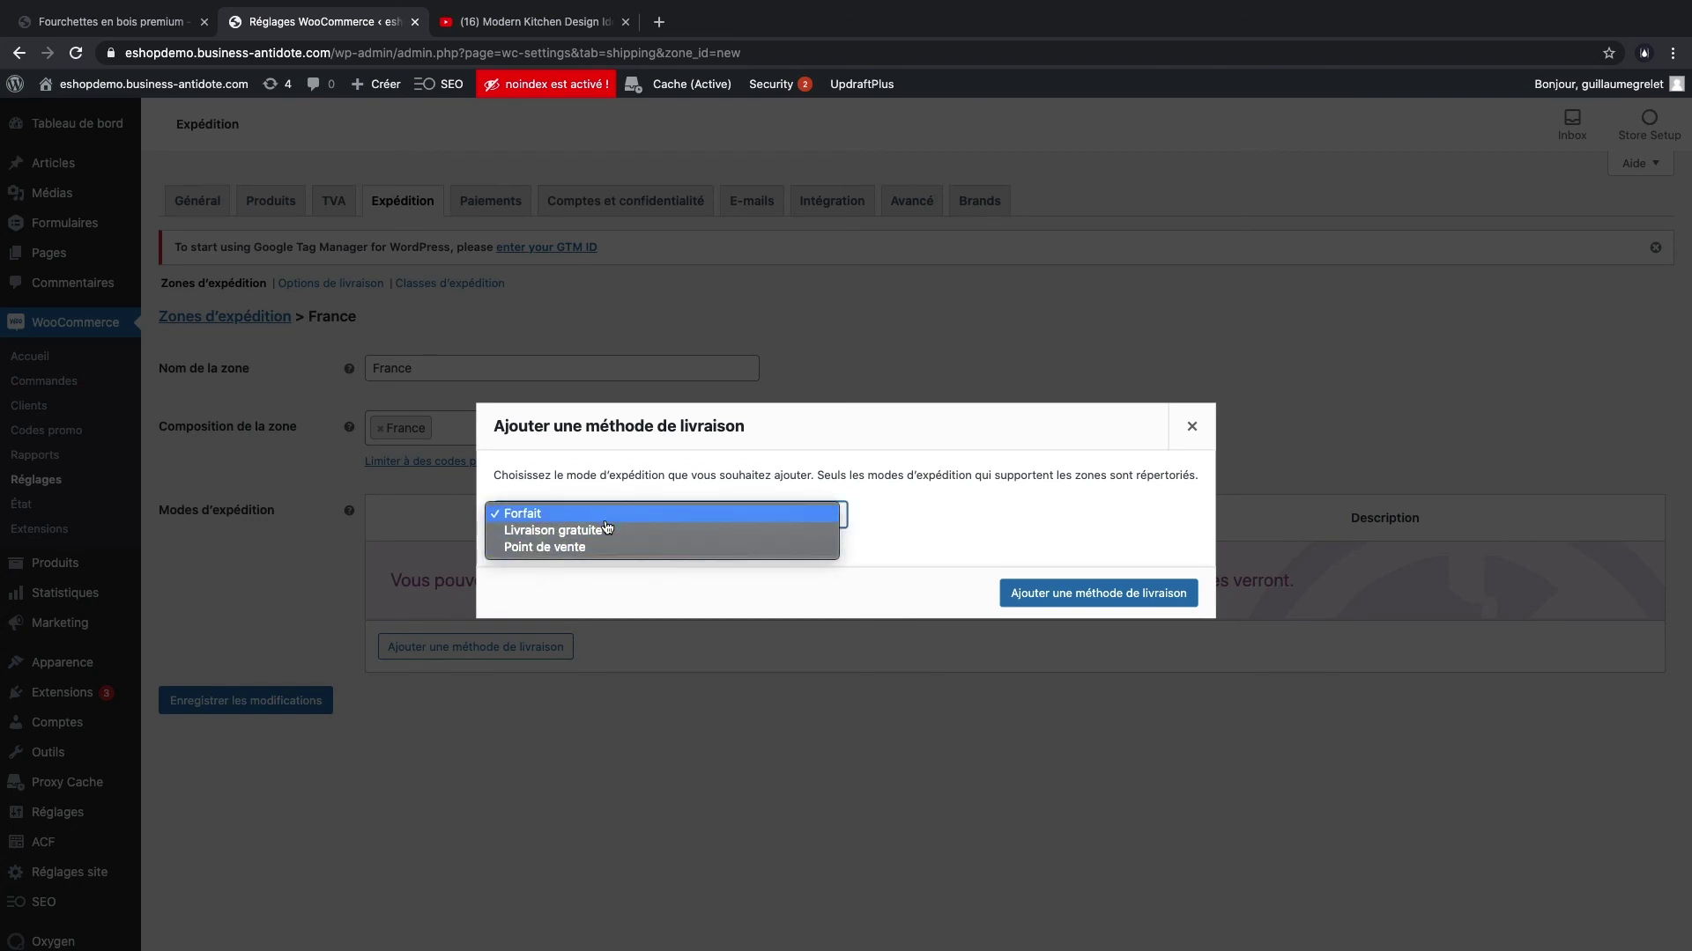
pyautogui.click(573, 514)
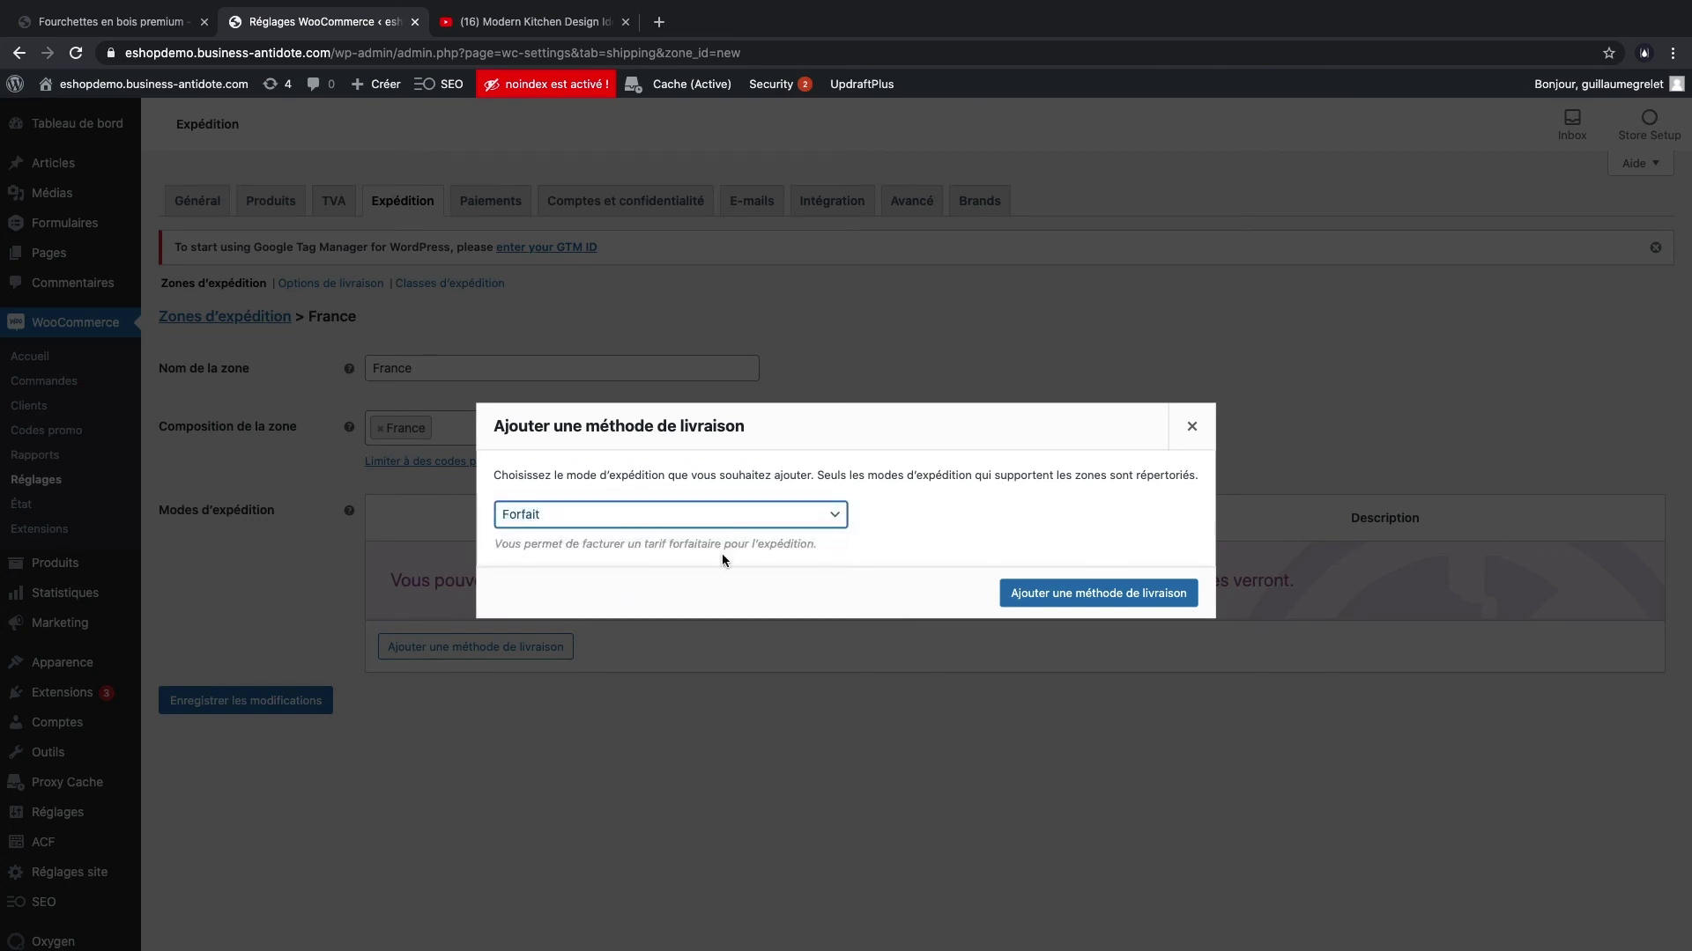
pyautogui.click(1058, 600)
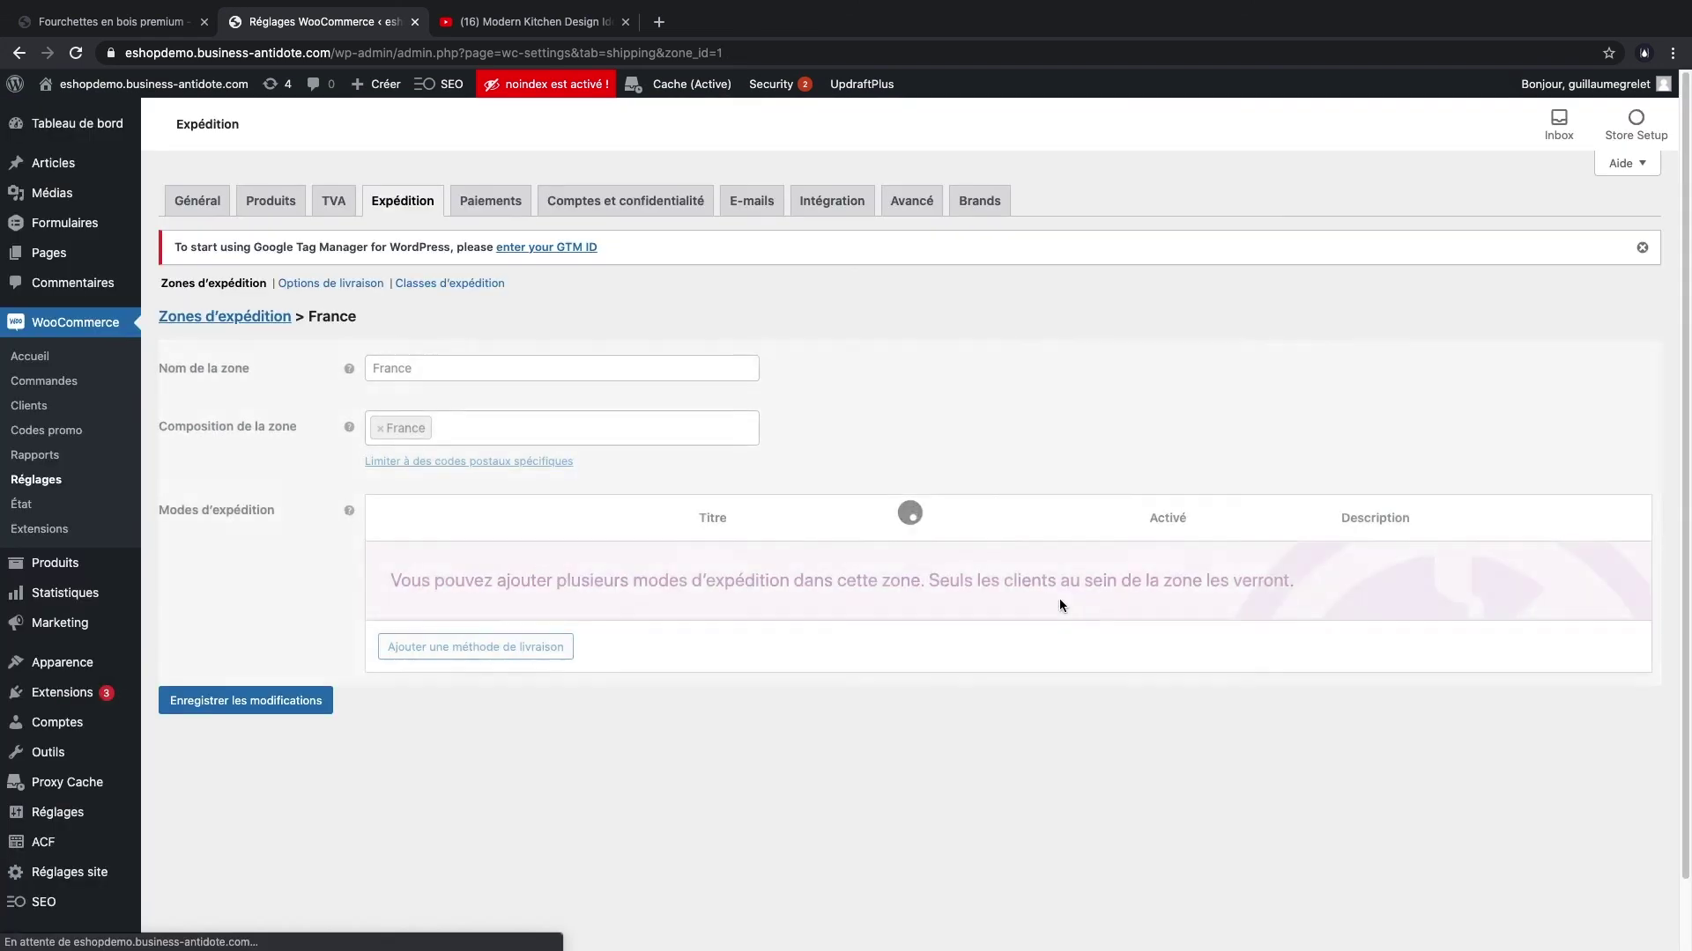
pyautogui.click(442, 589)
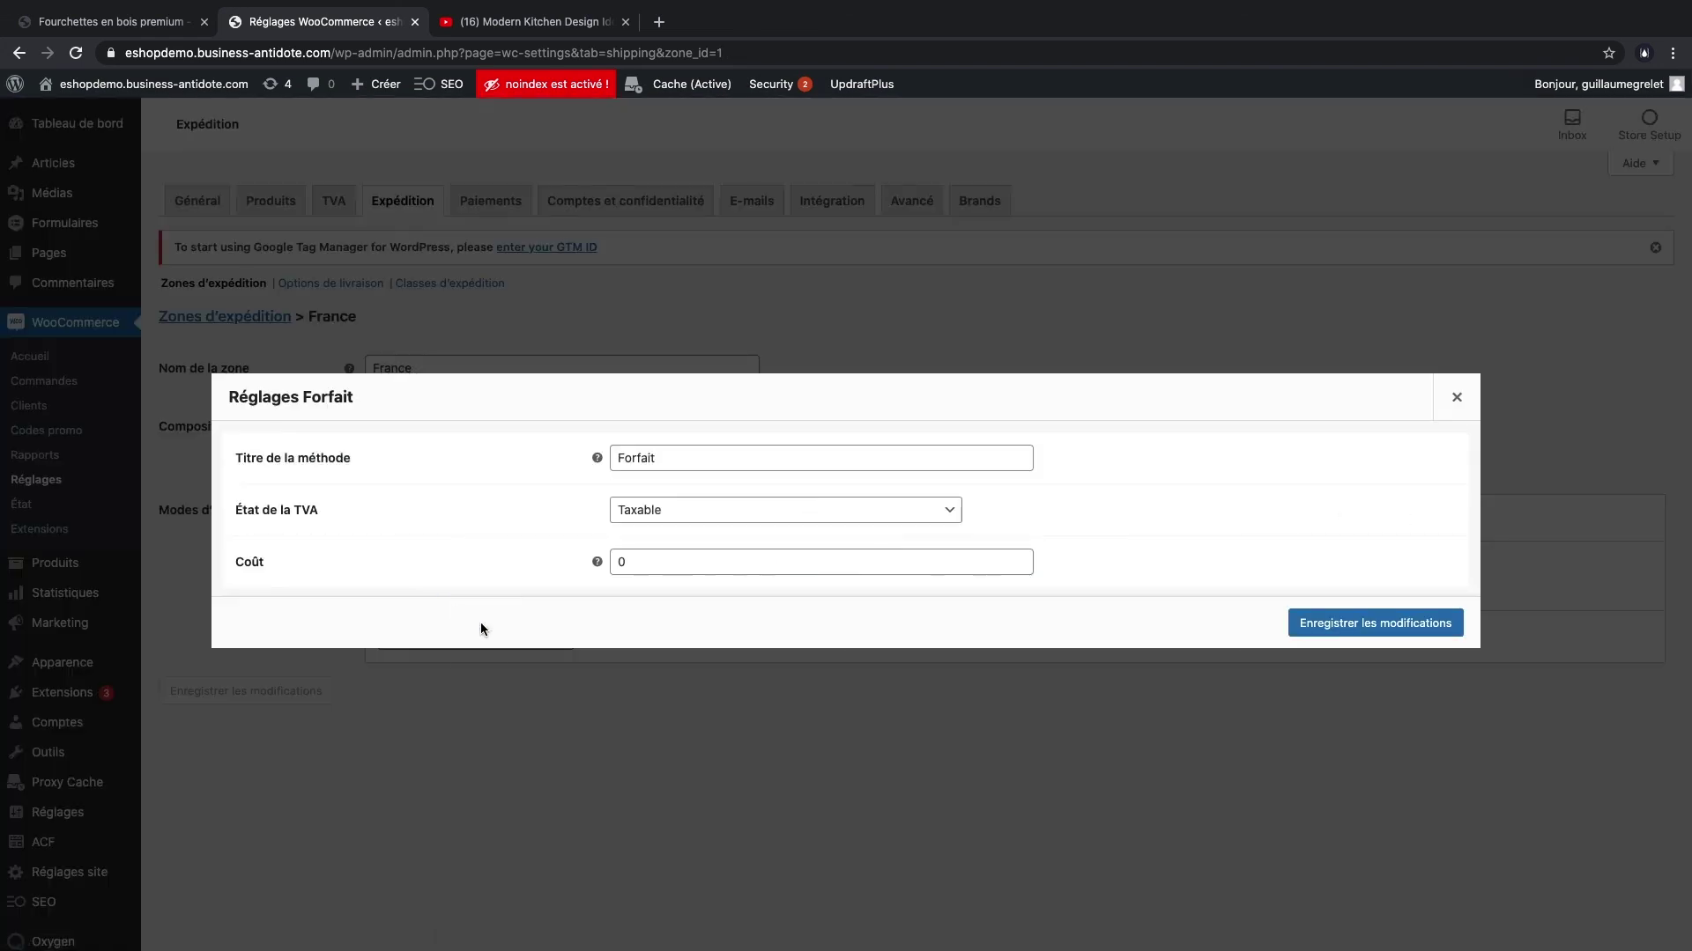
pyautogui.doubleClick(673, 565)
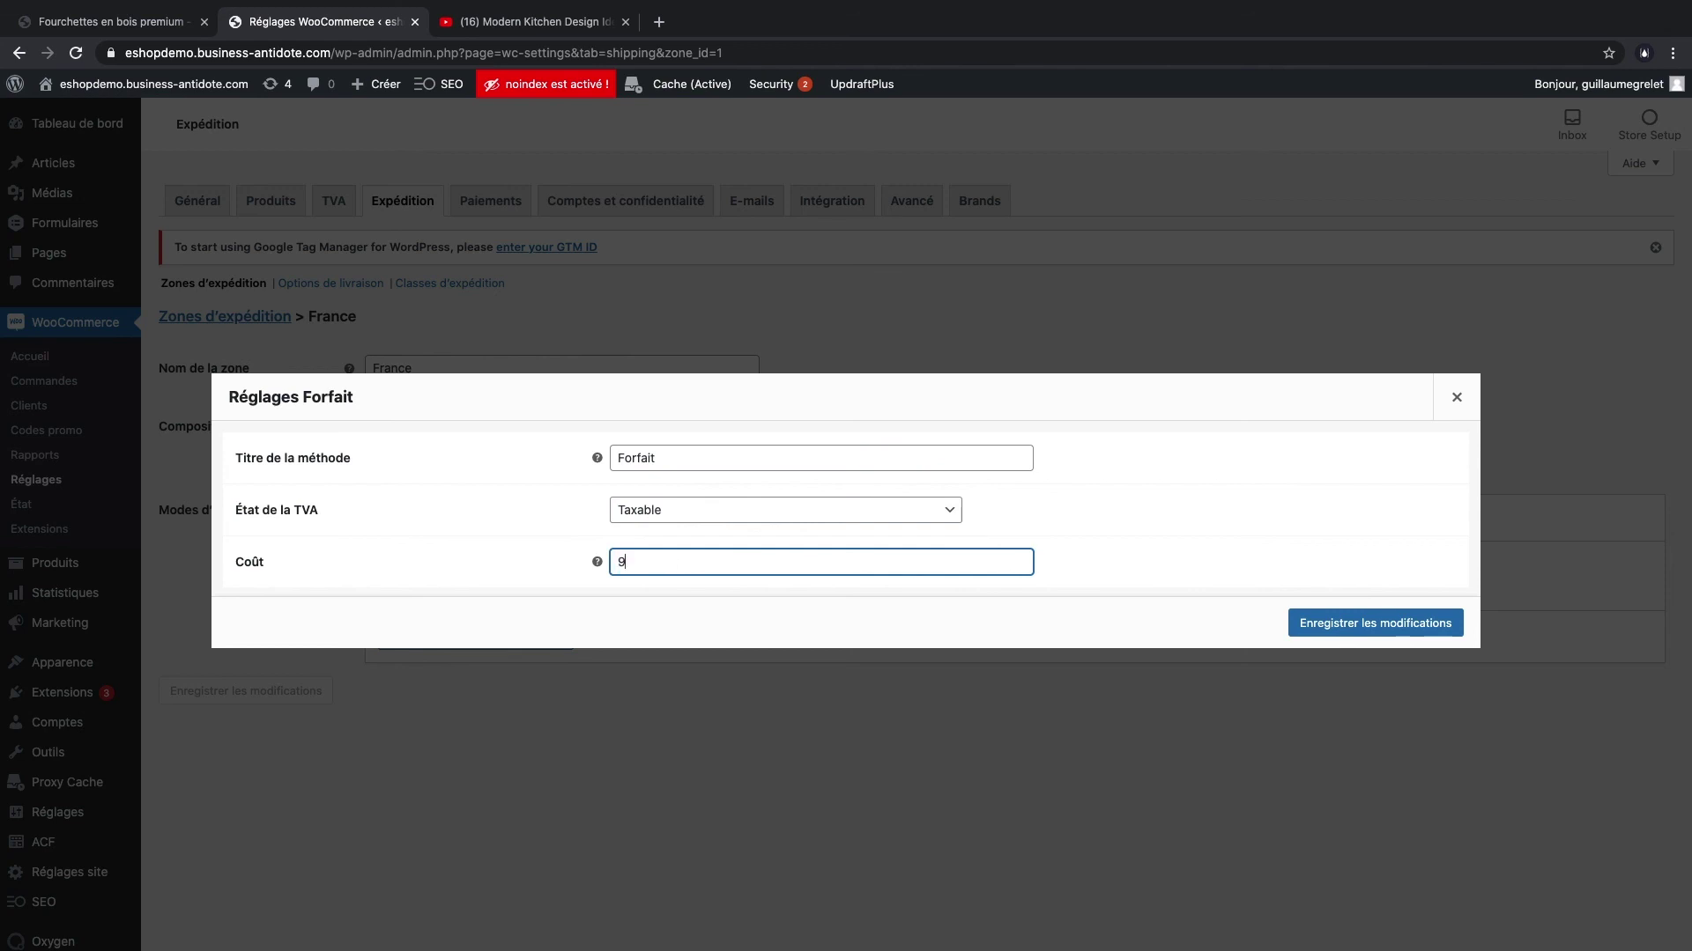
pyautogui.click(1337, 623)
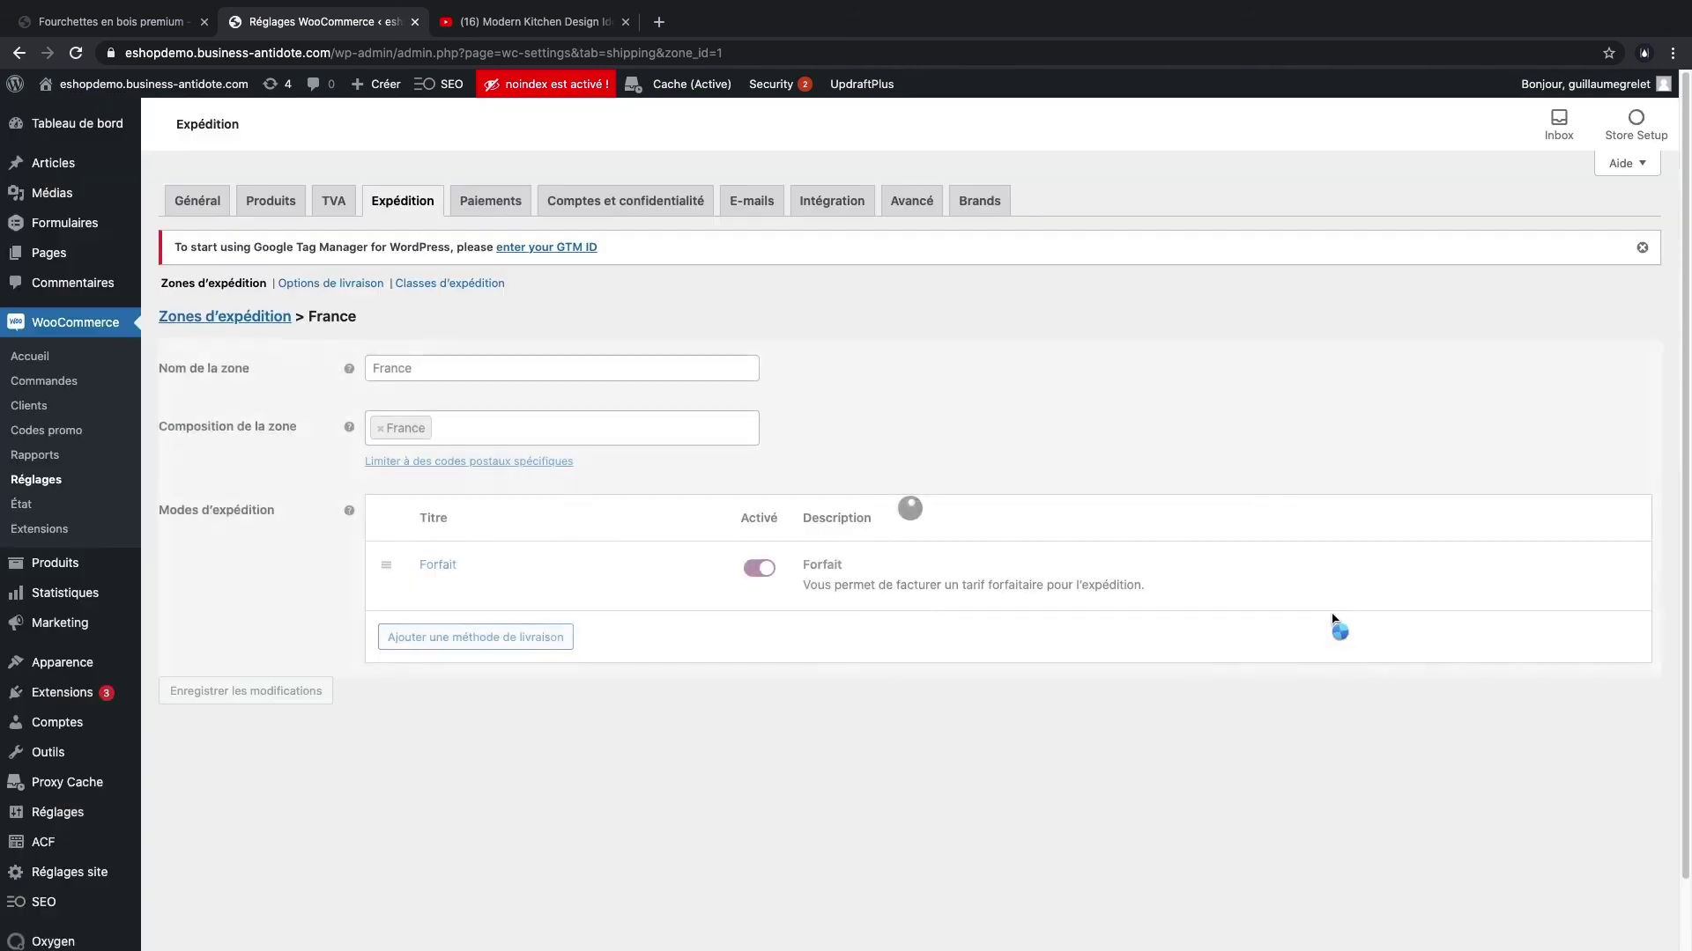
# - Add Livraison gratuite to the zone, requiring a minimum order amount of 49
pyautogui.click(458, 636)
pyautogui.click(617, 518)
pyautogui.click(610, 531)
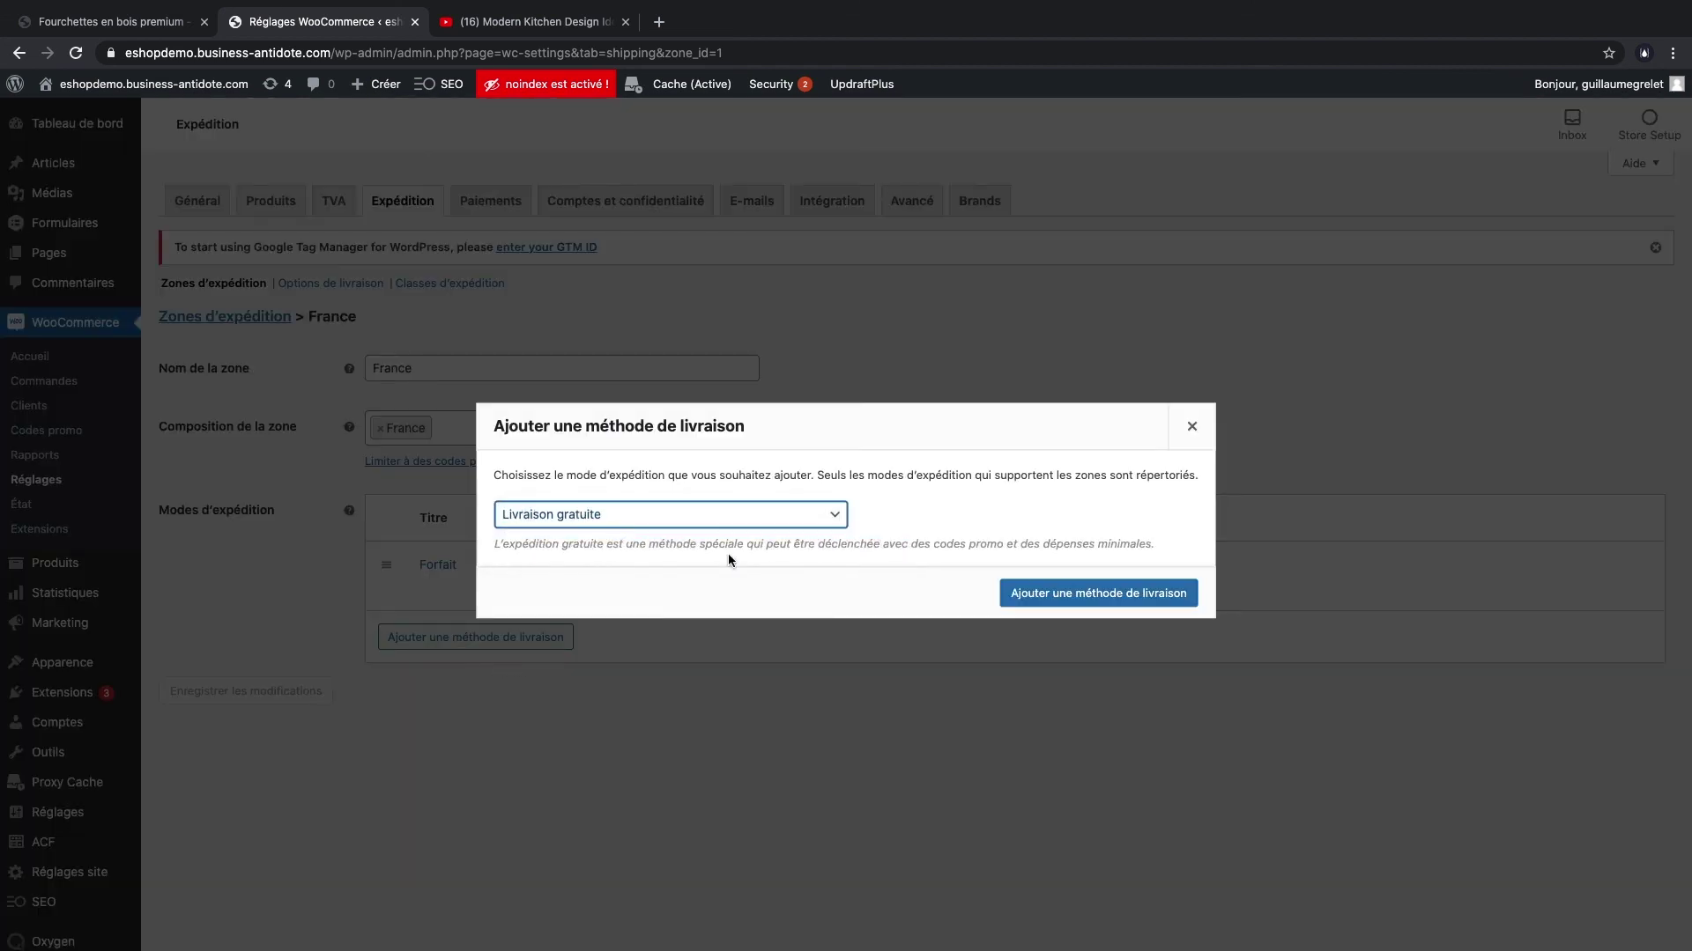
pyautogui.click(1097, 593)
pyautogui.click(440, 656)
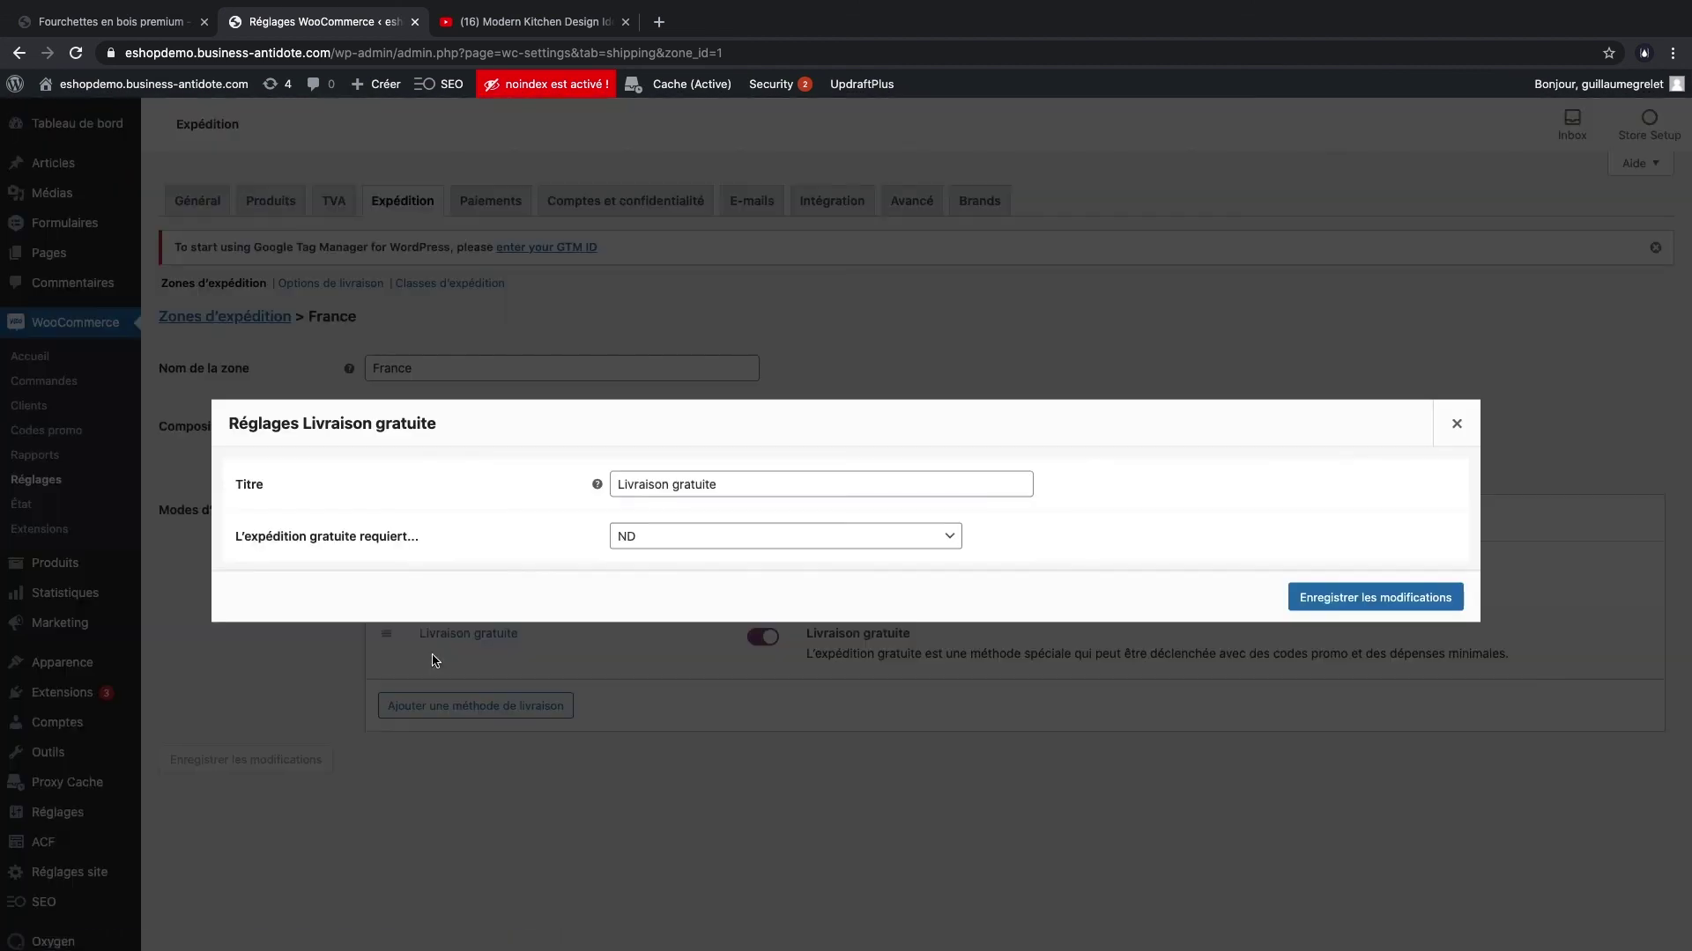
pyautogui.click(695, 537)
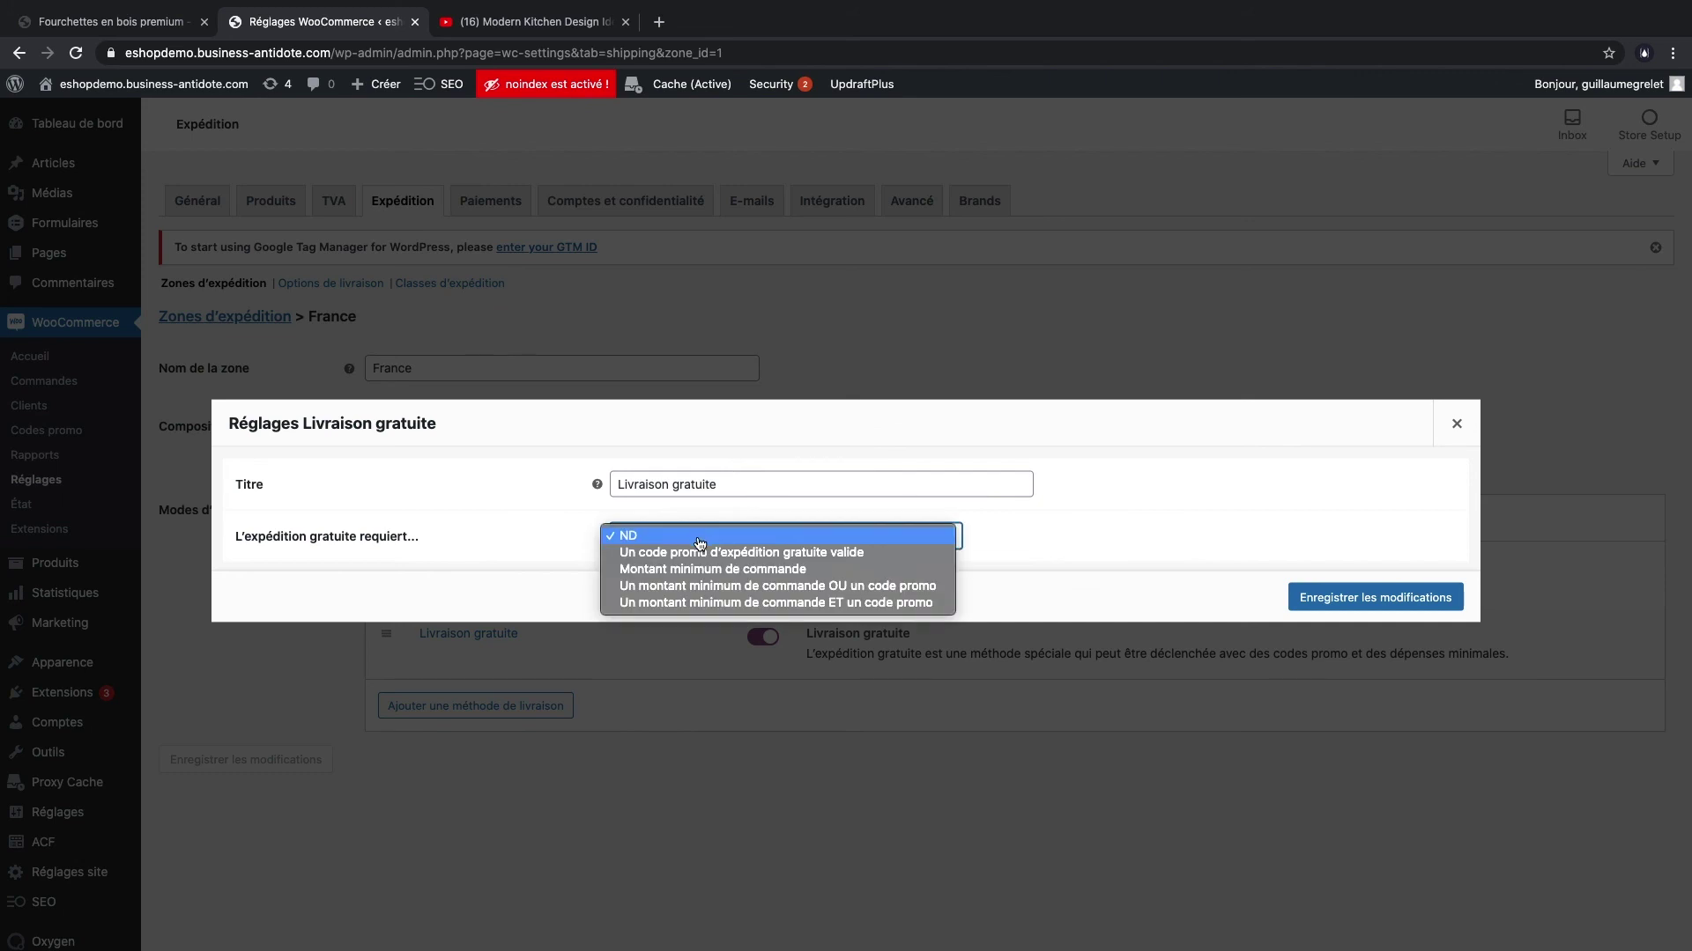
pyautogui.click(784, 570)
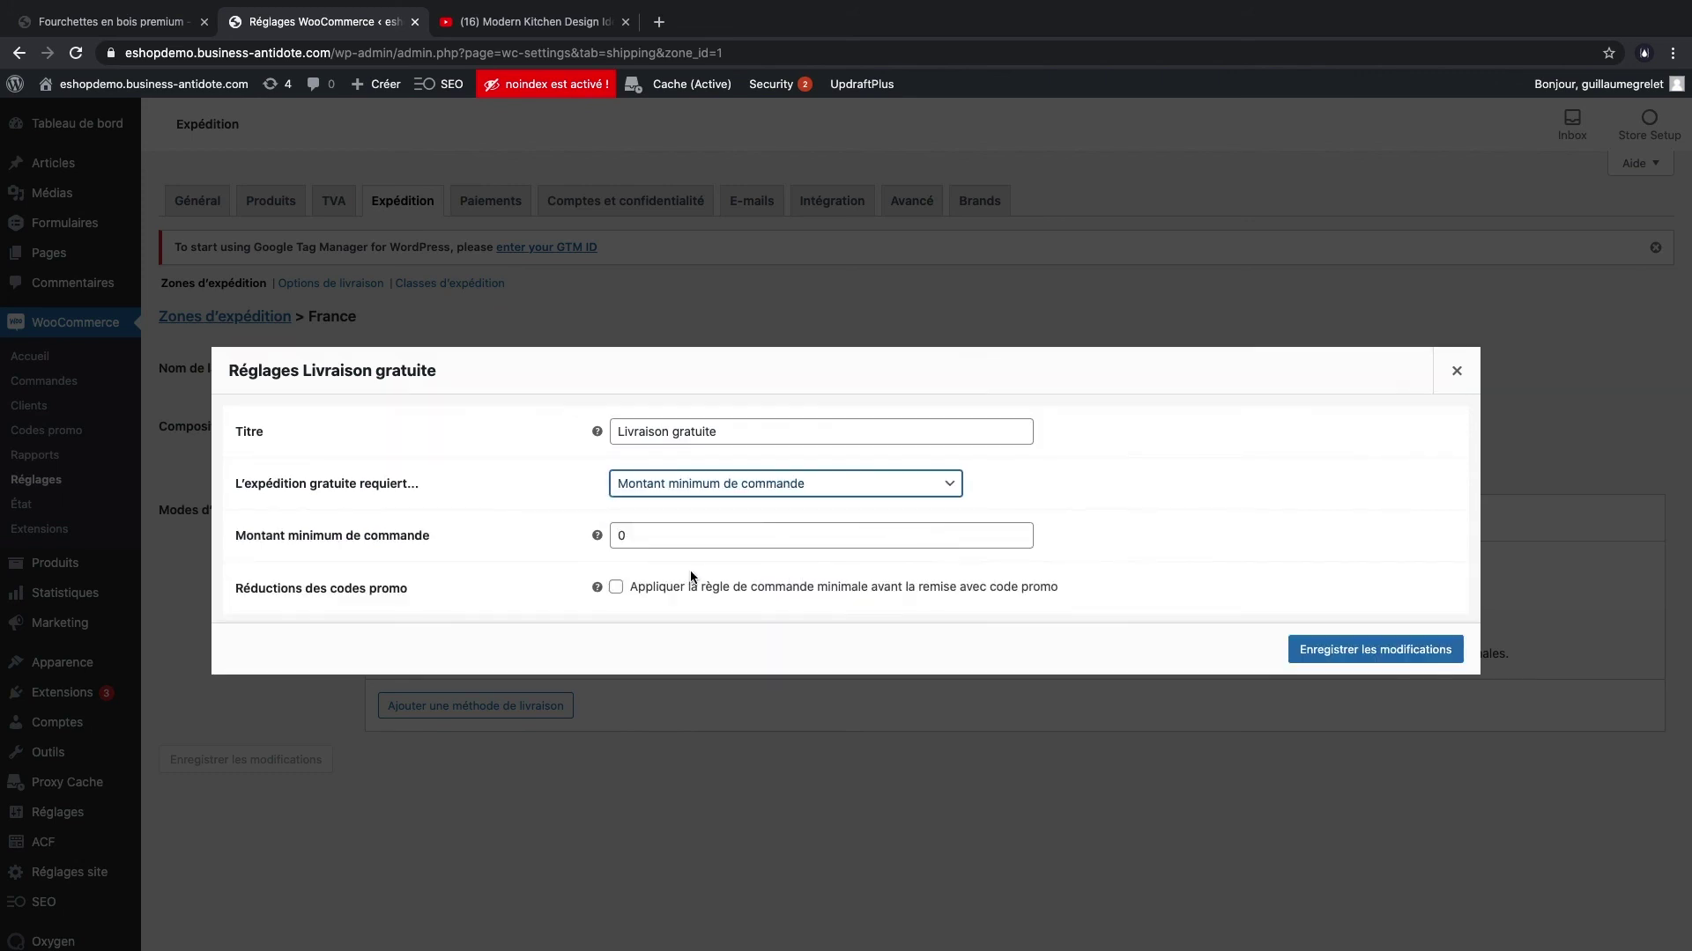
pyautogui.click(690, 539)
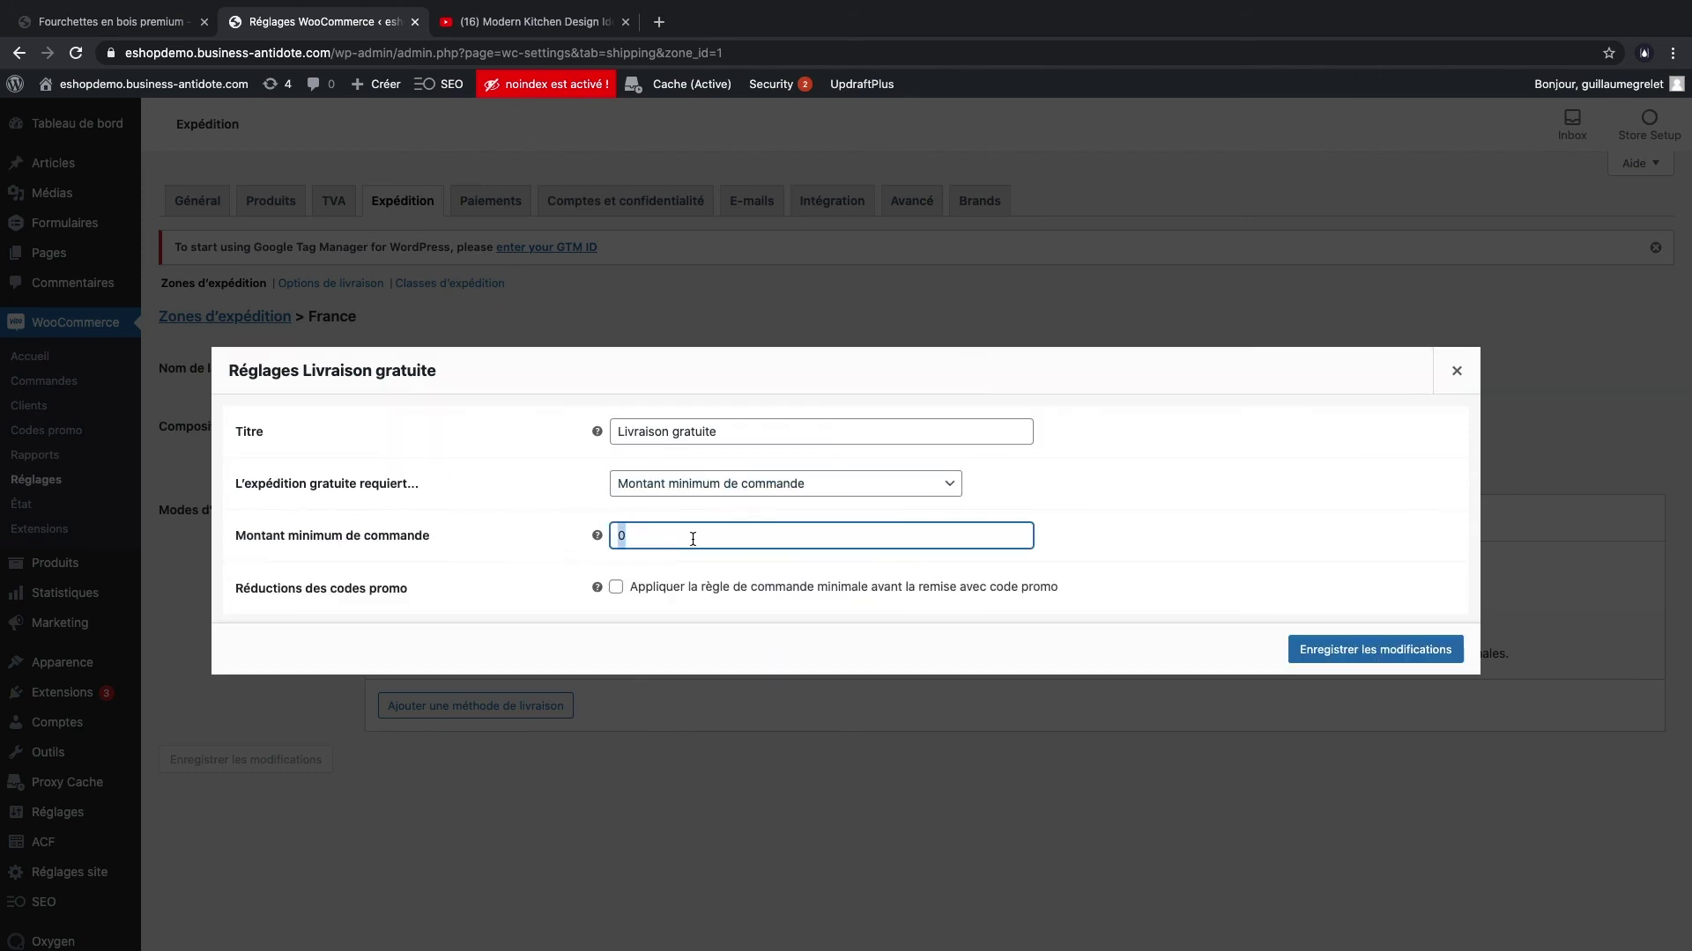
pyautogui.write('49')
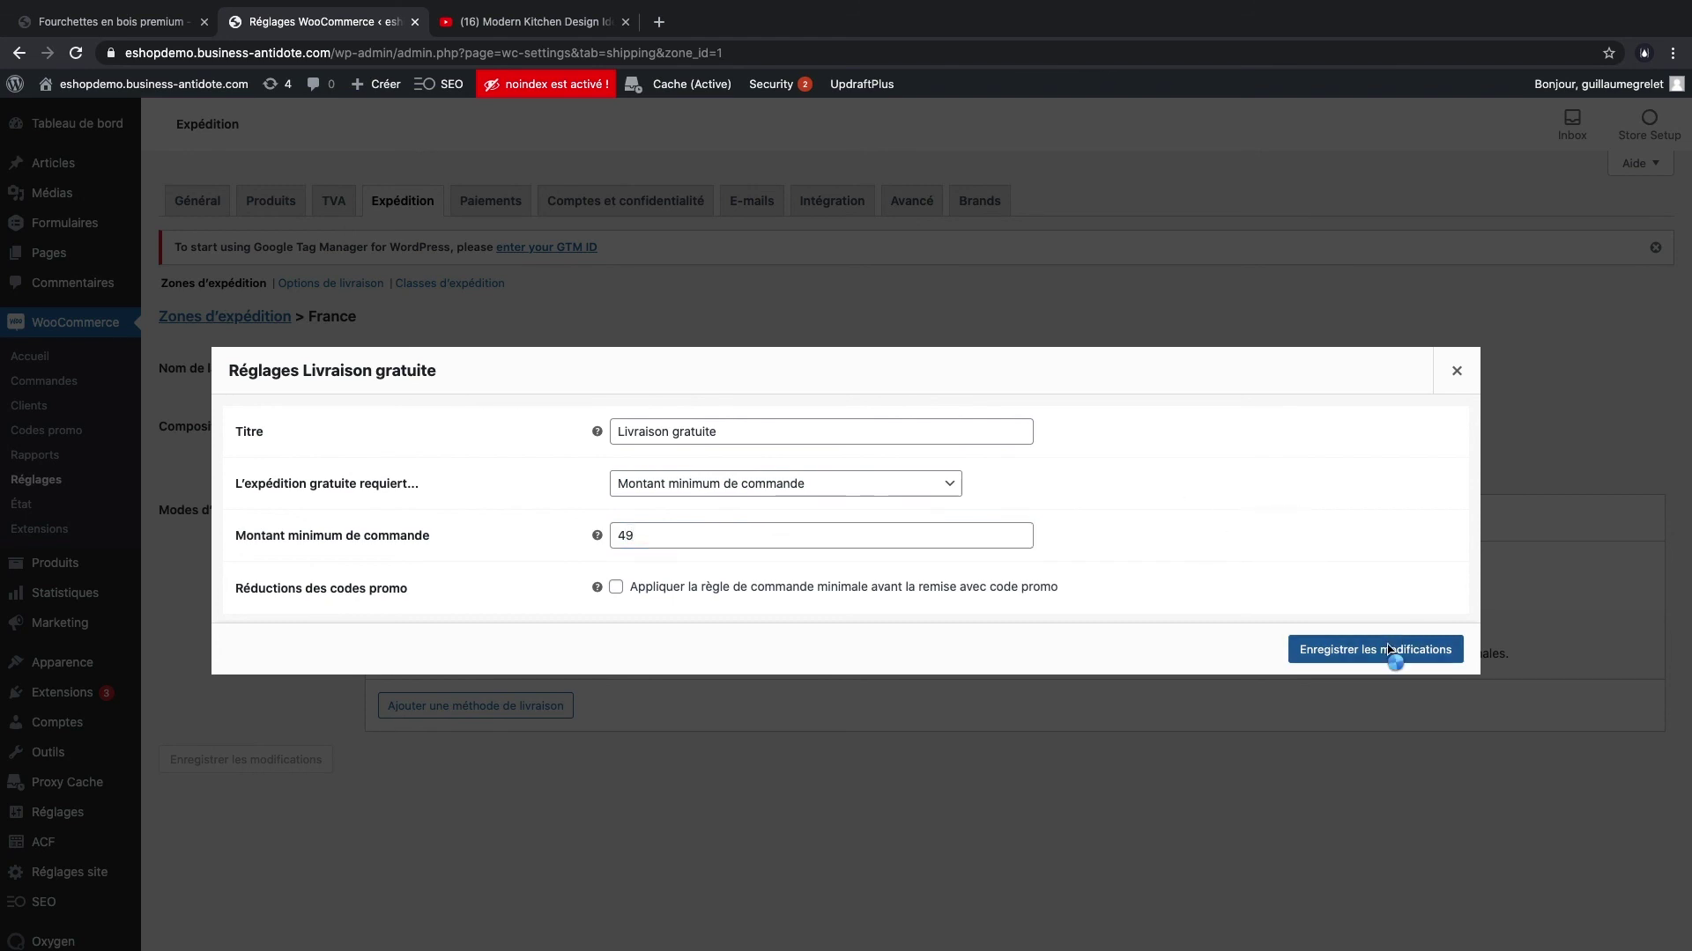
pyautogui.click(1392, 650)
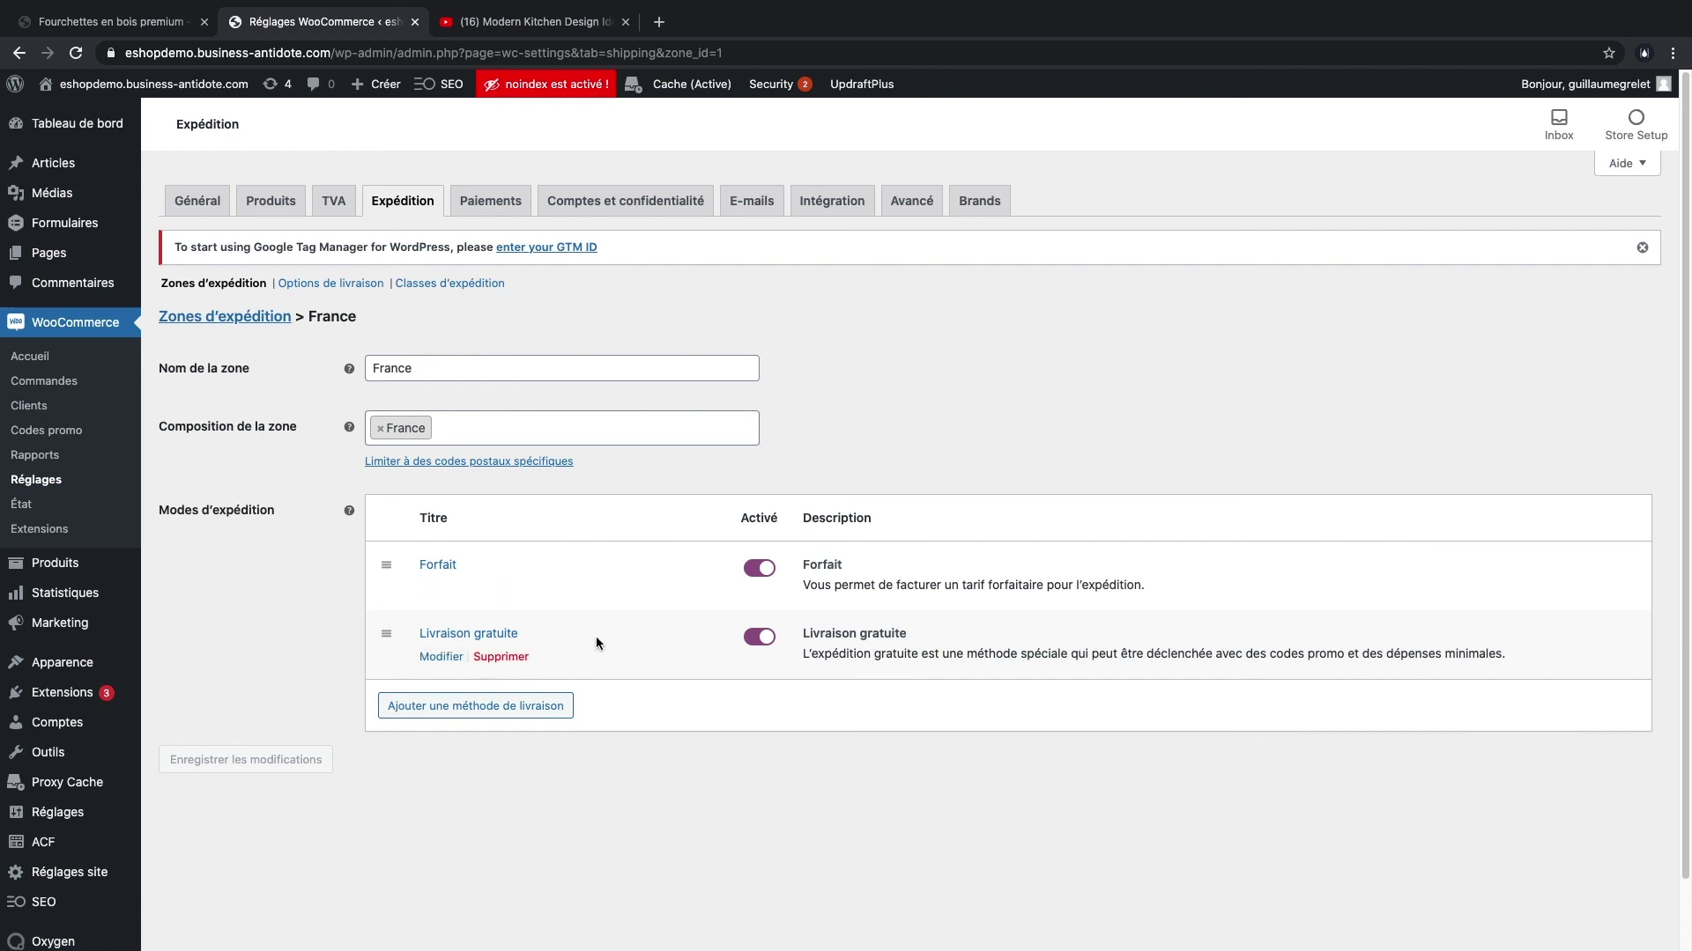
pyautogui.click(491, 201)
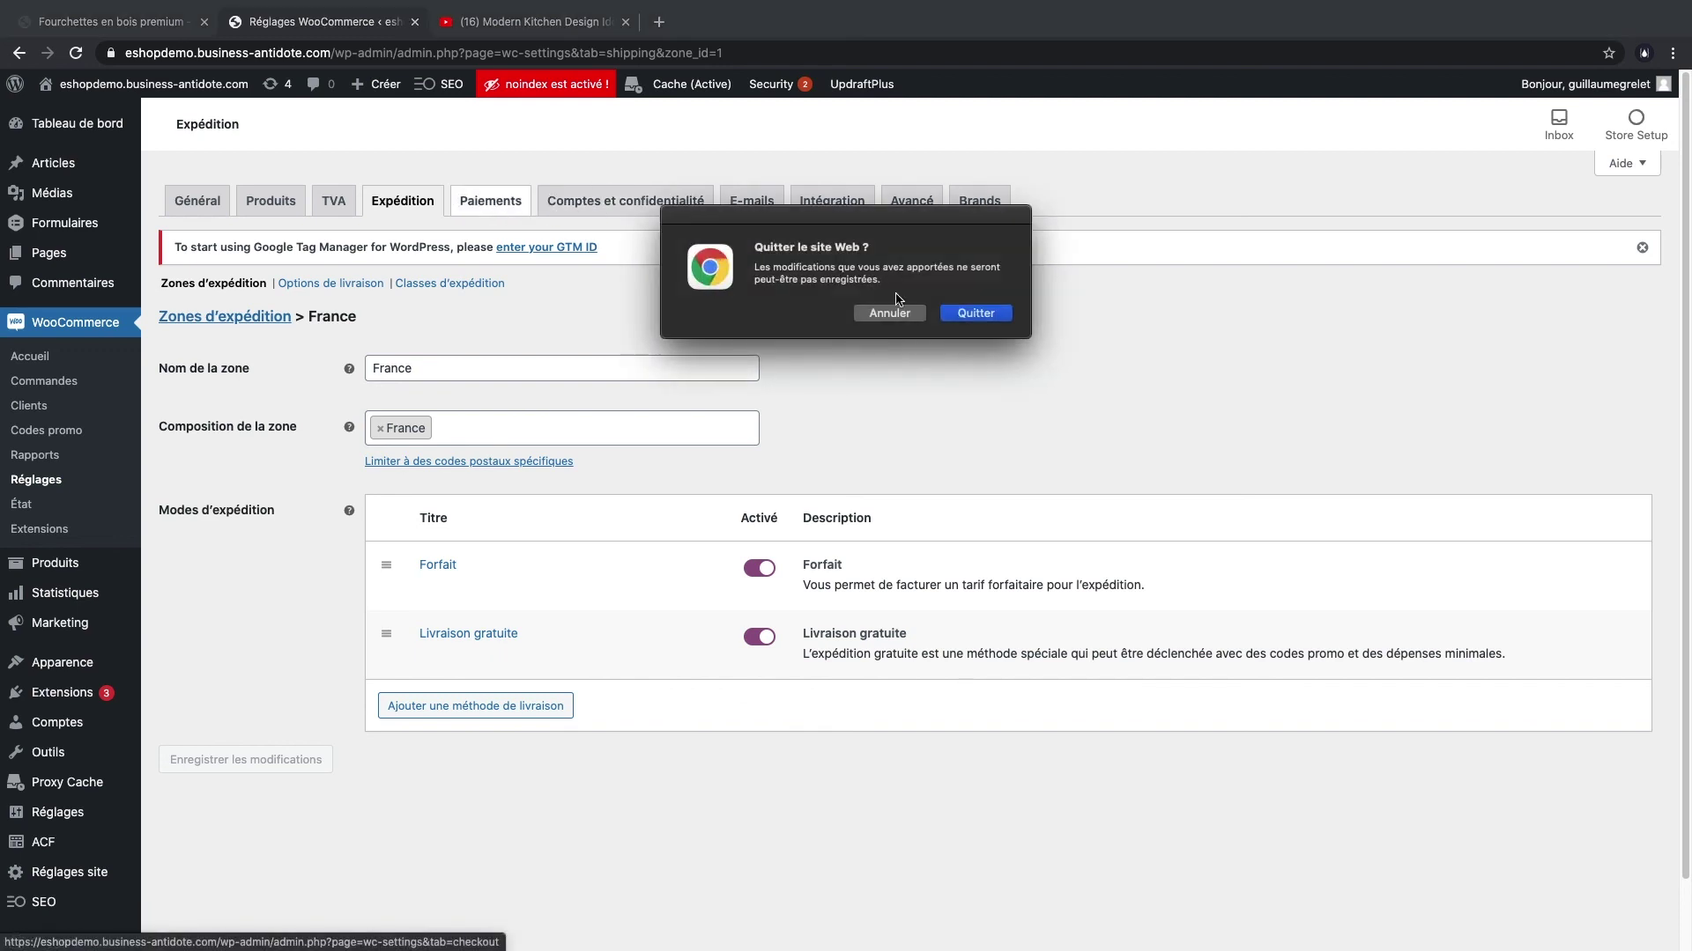
# - Review PayPal Standard's live API identifier, password and signature fields, leave them empty, then return to the product tab
pyautogui.click(977, 314)
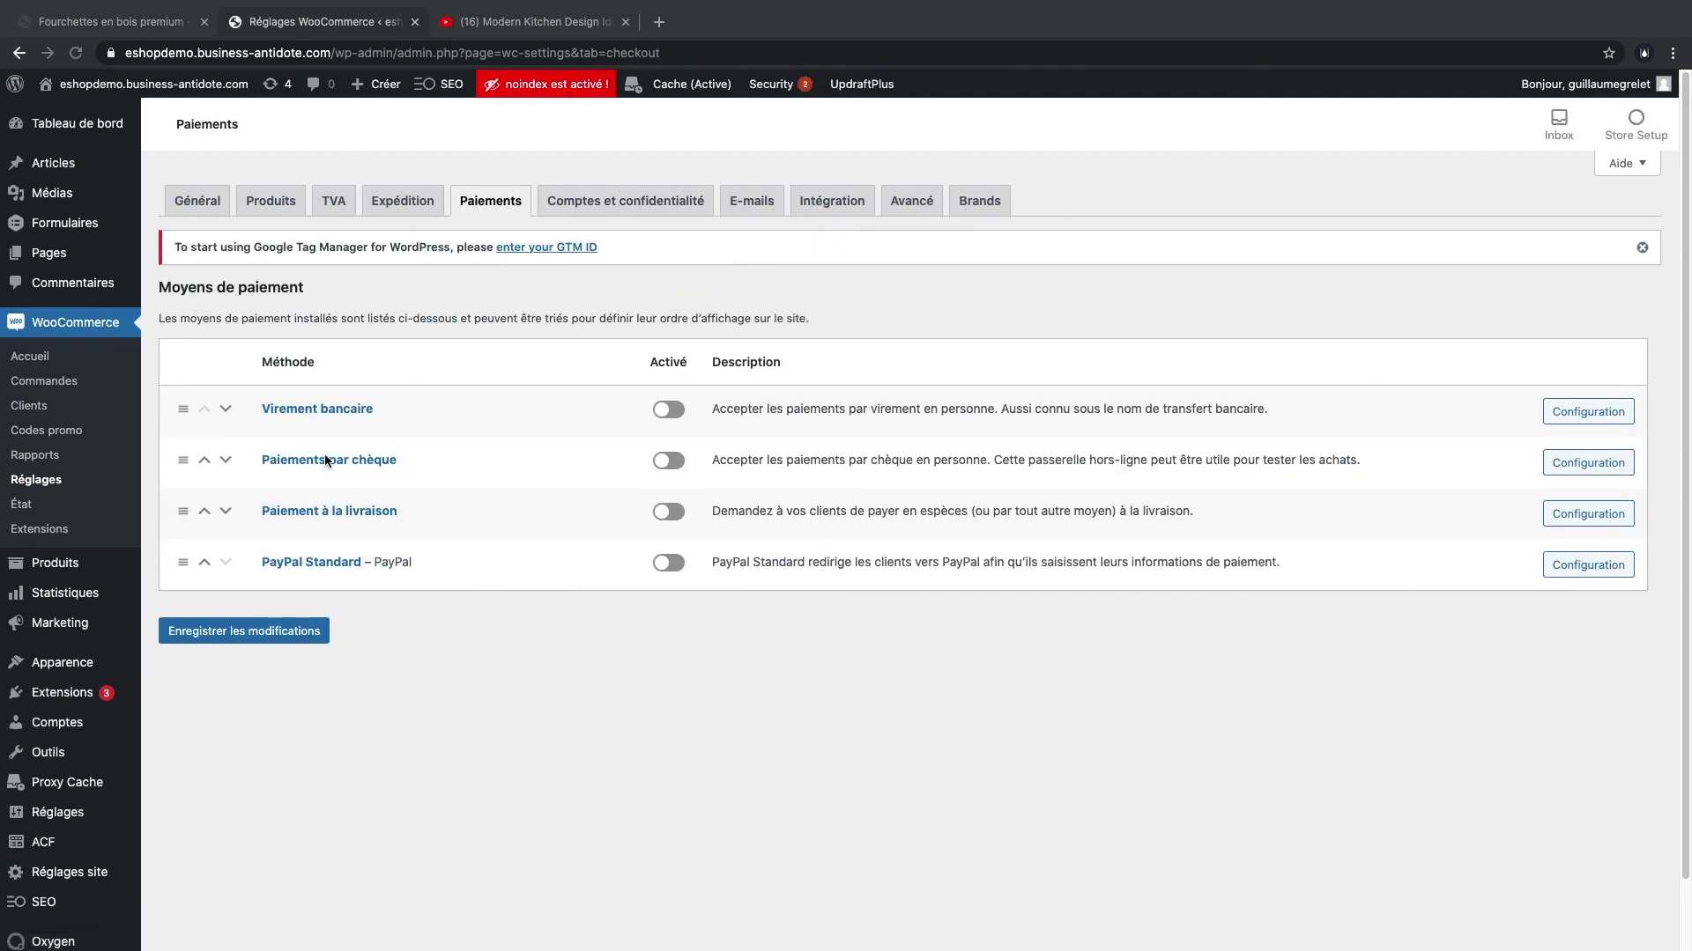
pyautogui.click(319, 563)
pyautogui.scroll(-2, 457, 388)
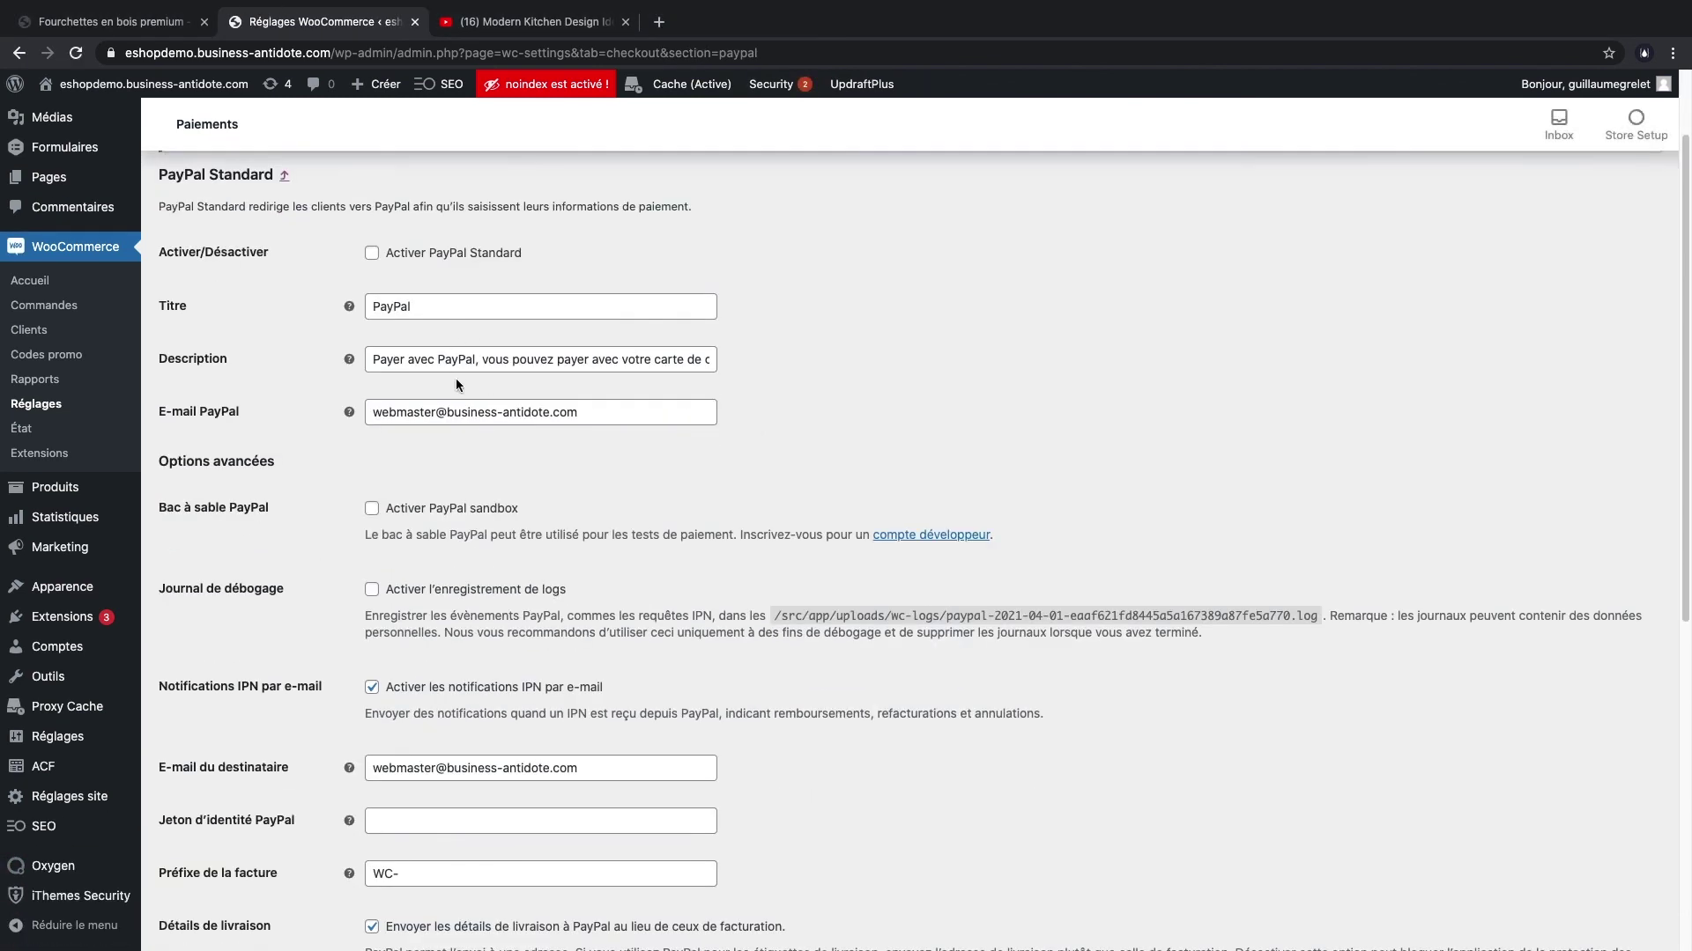
pyautogui.scroll(-7, 746, 528)
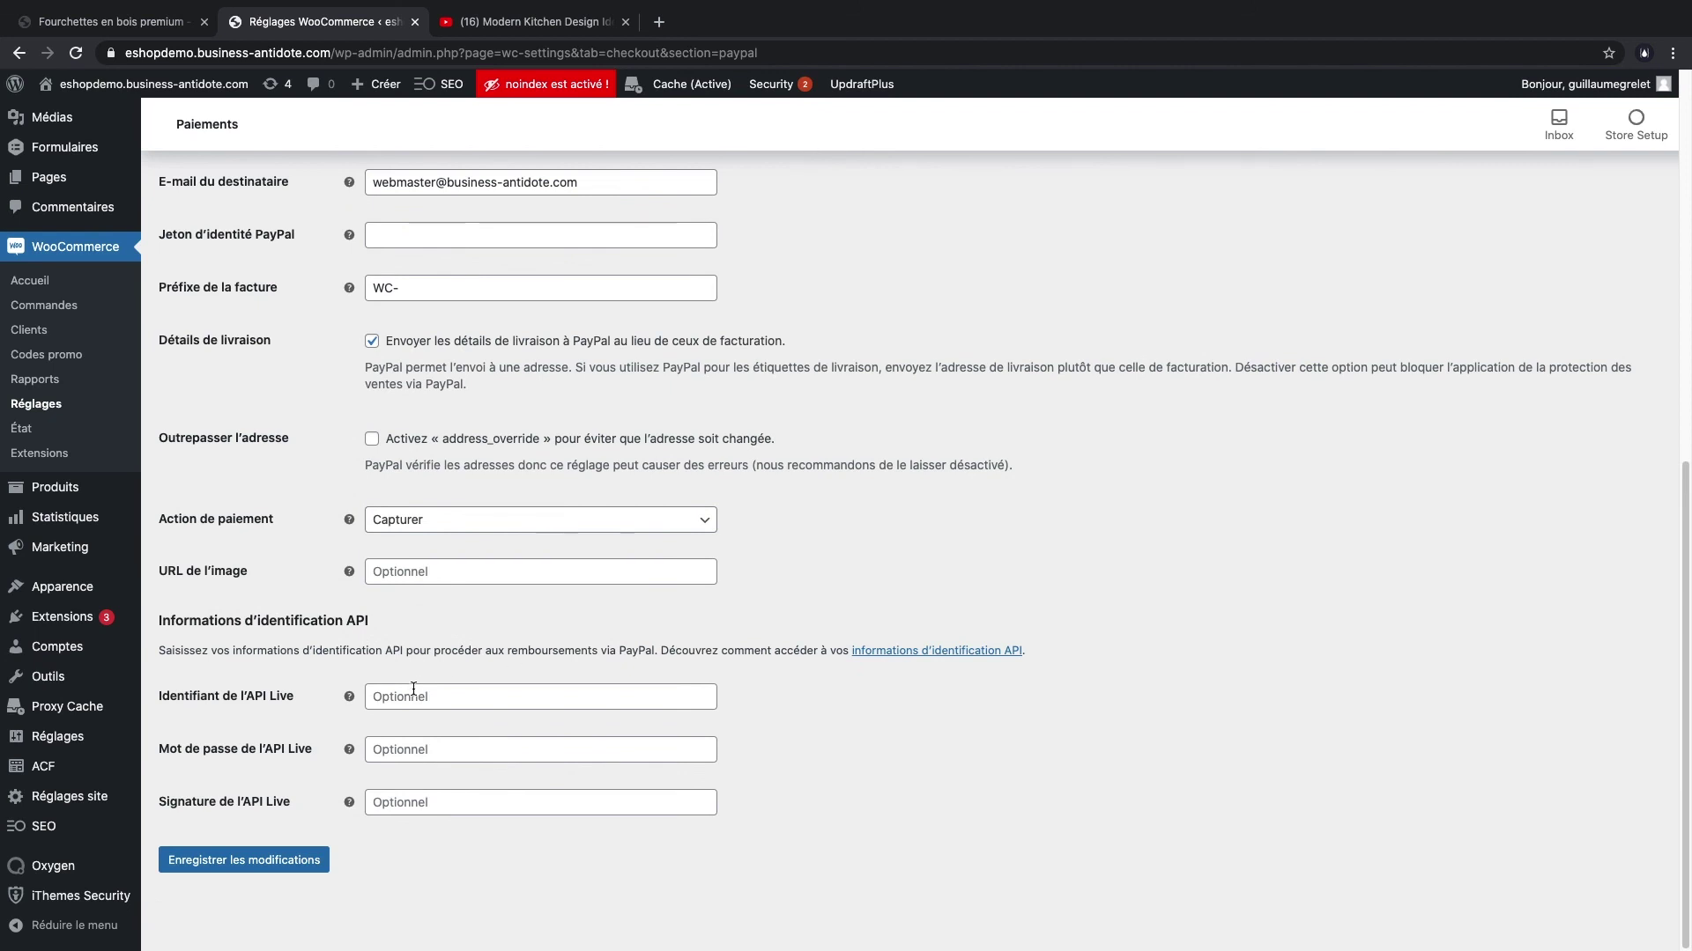
pyautogui.click(412, 694)
pyautogui.click(412, 749)
pyautogui.click(414, 798)
pyautogui.click(767, 782)
pyautogui.hotkey('ctrl', 'shift', 'Tab')
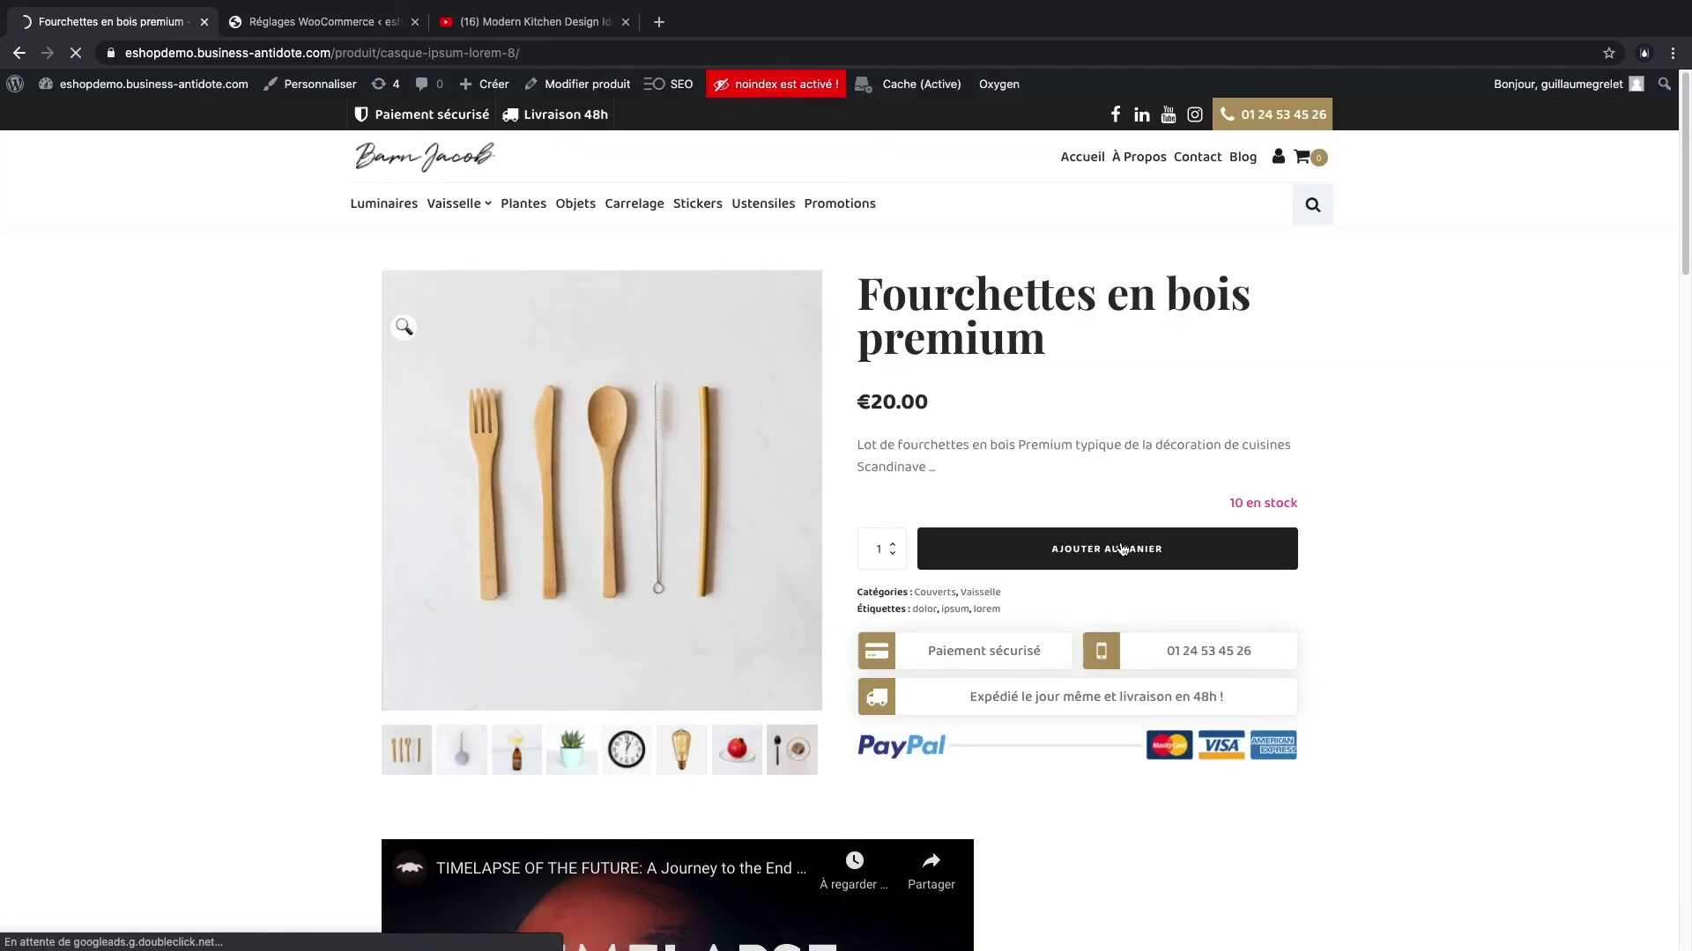
# - Add Fourchettes en bois premium to the cart and review it on the full cart page
pyautogui.click(1114, 552)
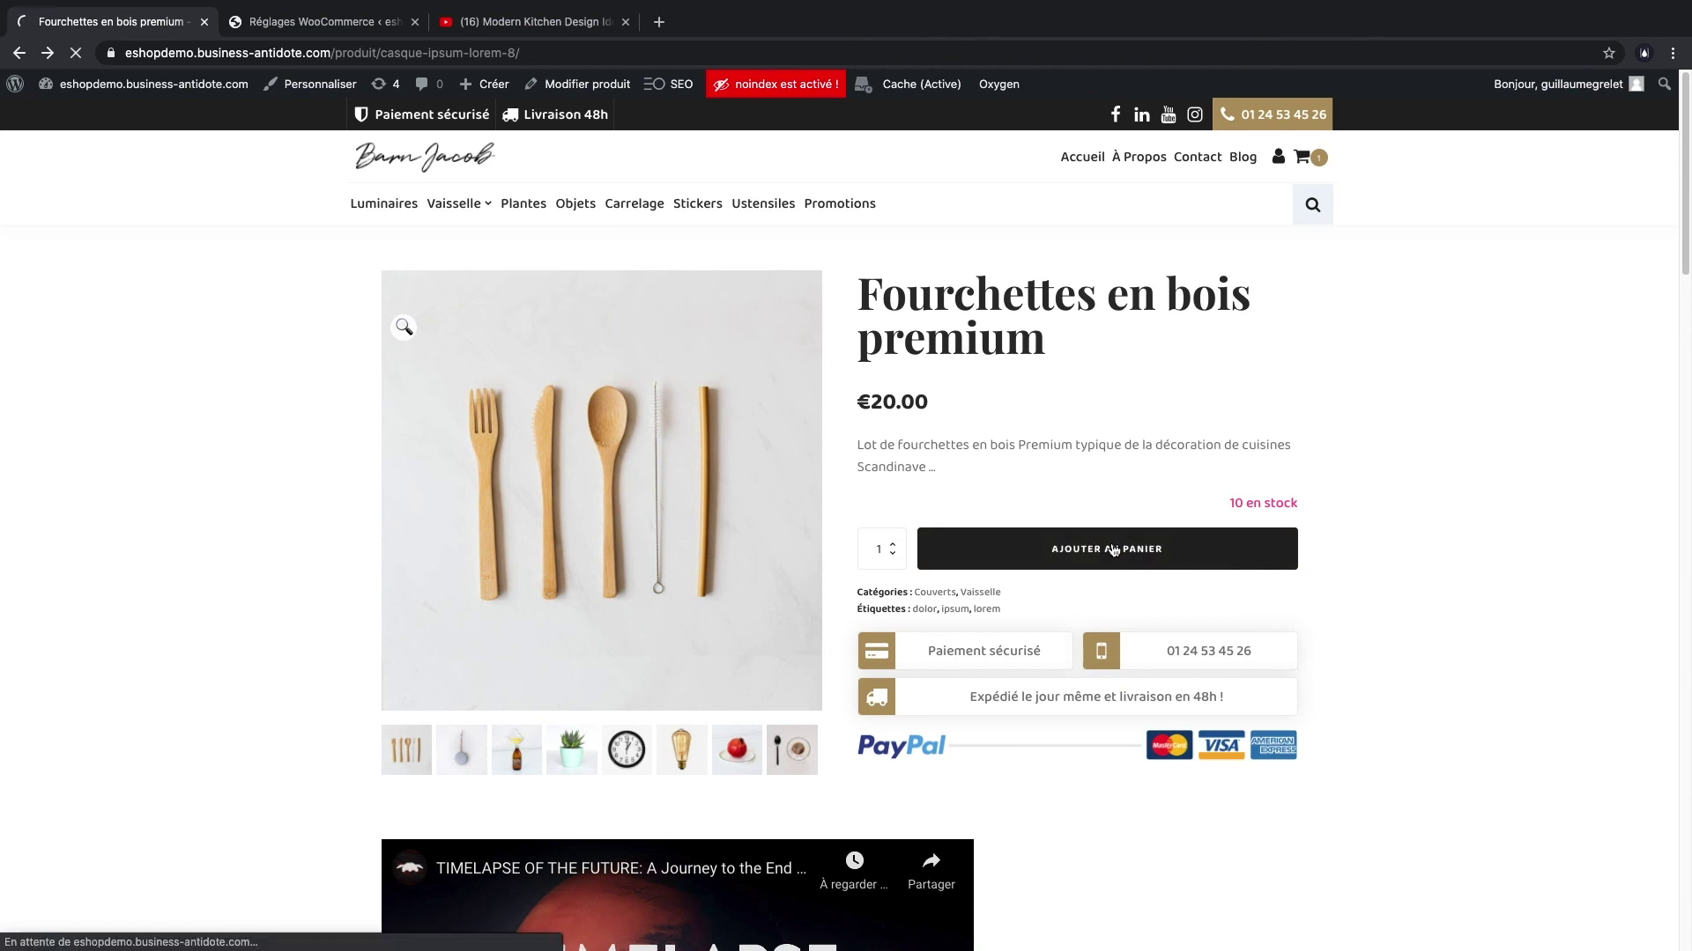
pyautogui.click(1301, 157)
pyautogui.click(1597, 540)
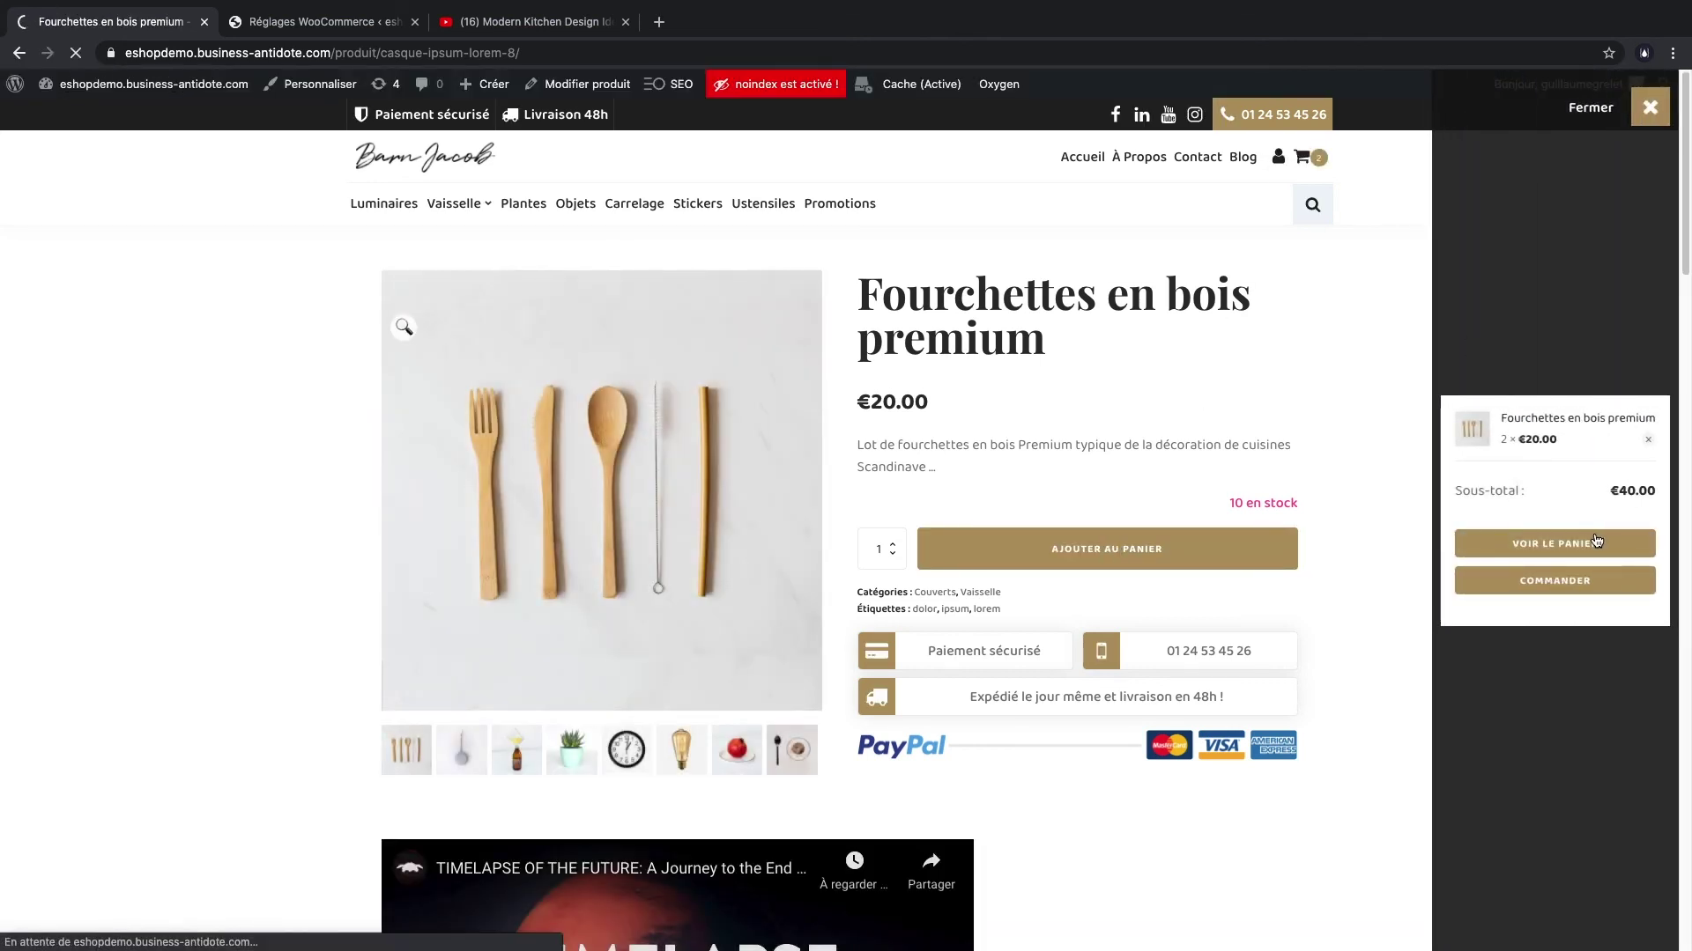
pyautogui.scroll(-2, 718, 643)
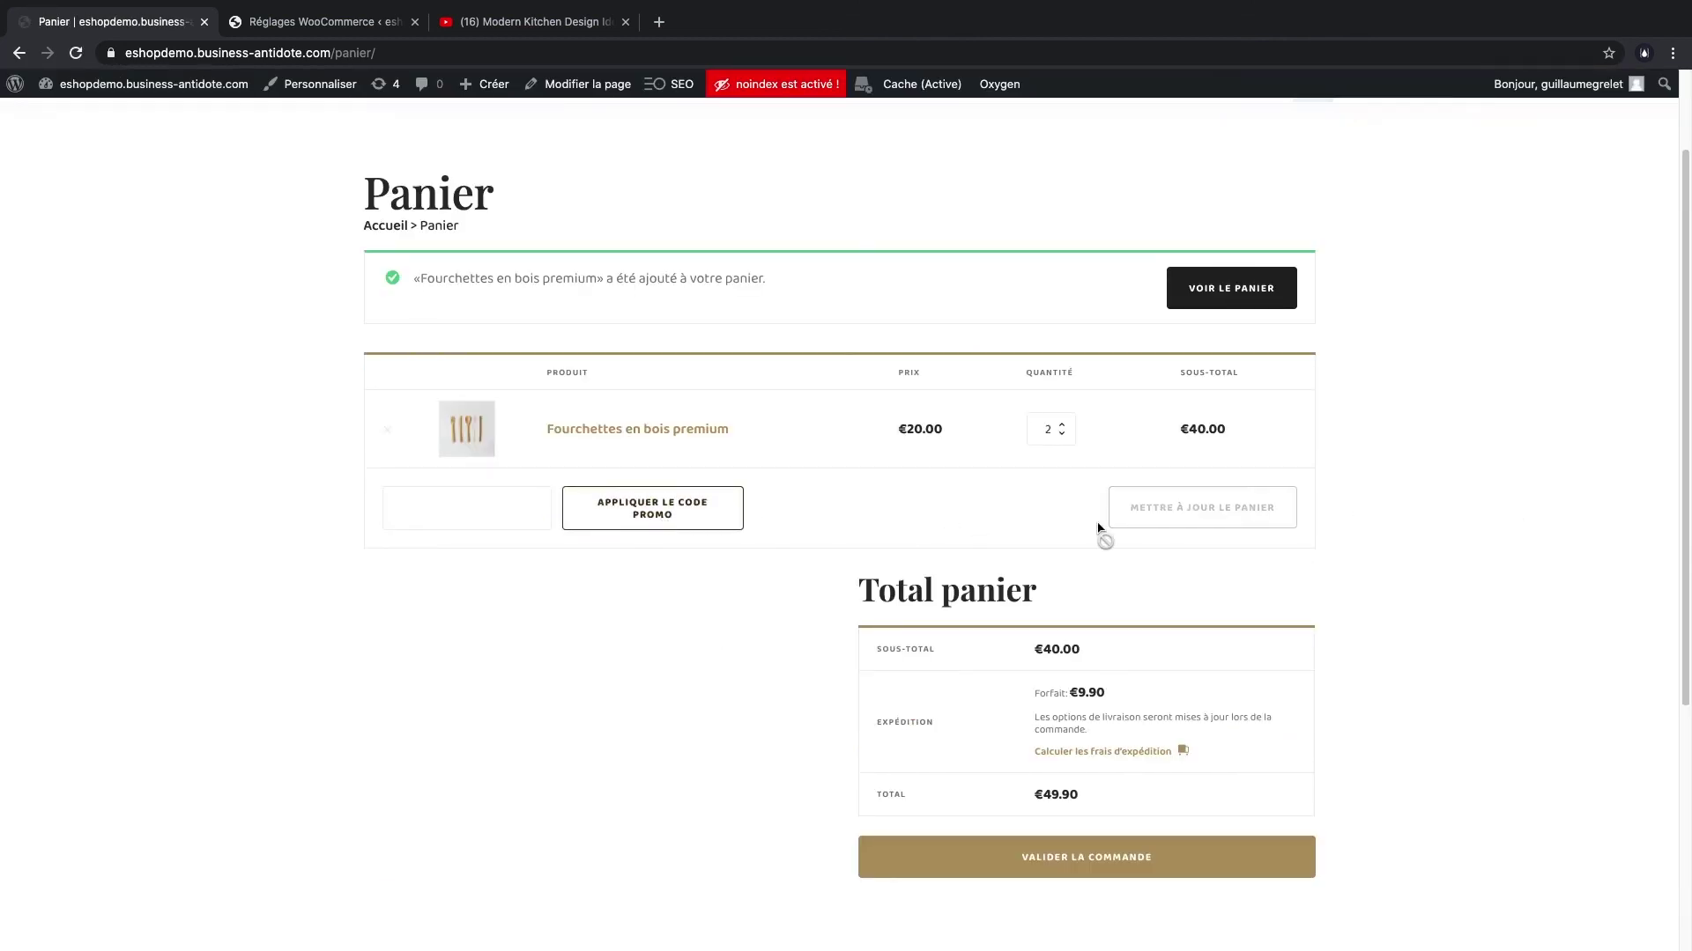
pyautogui.scroll(-2, 1091, 740)
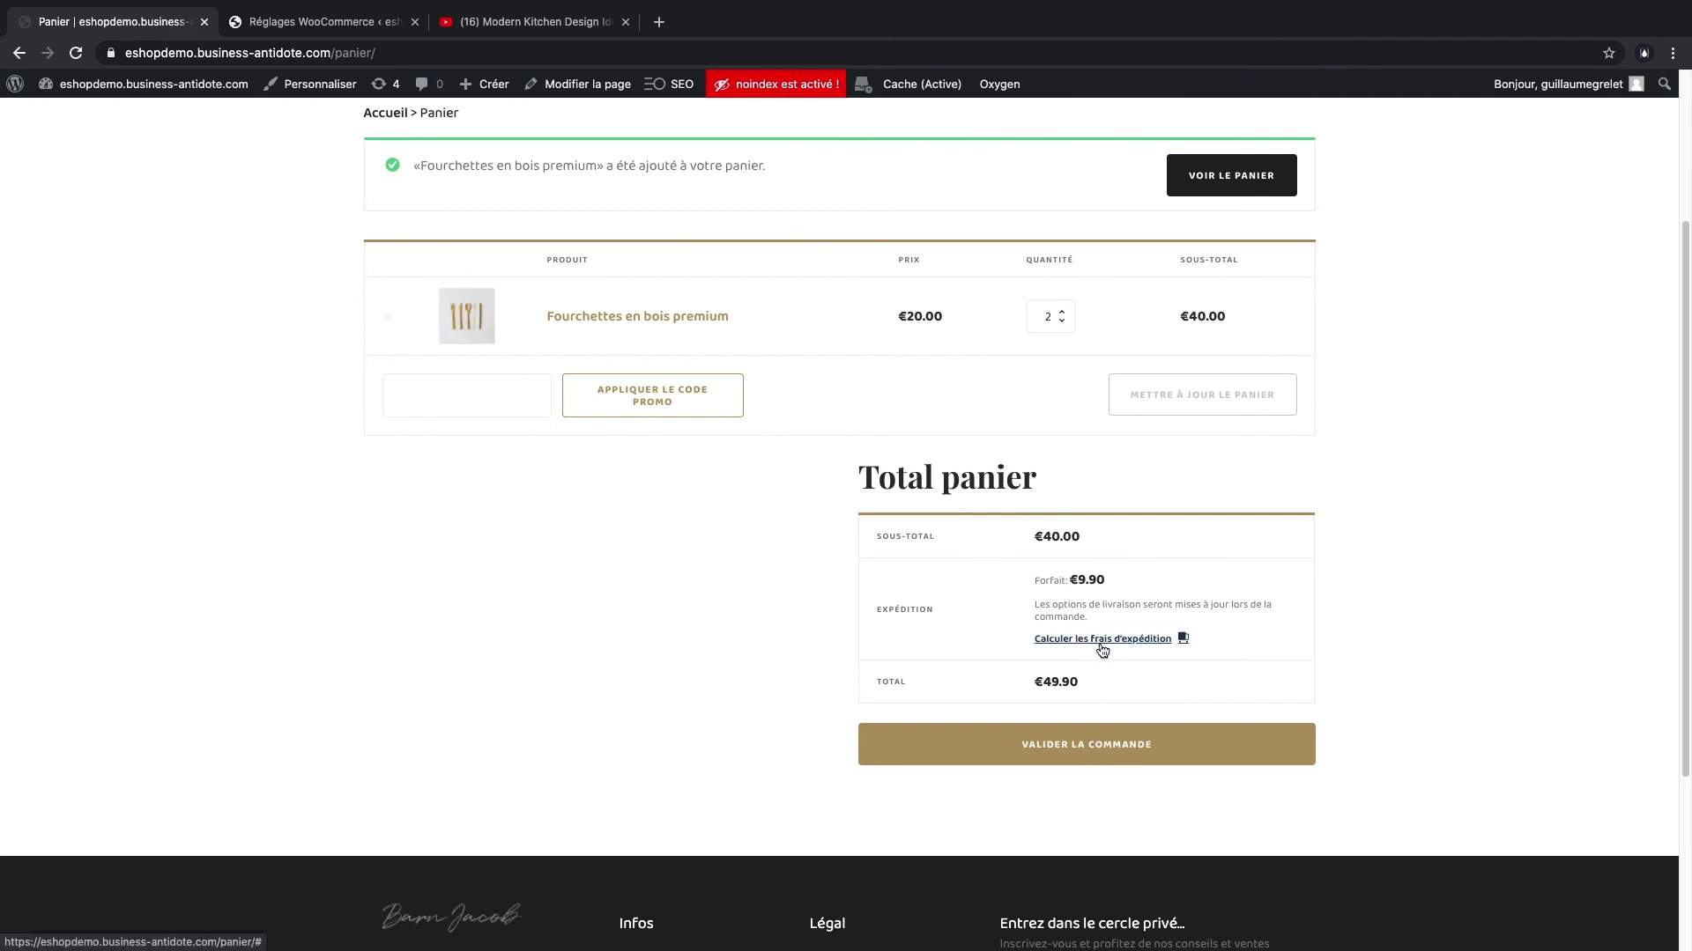
# - Check out the €49.90 order with €9.90 flat-rate shipping, accepting the terms and submitting it
pyautogui.click(1093, 747)
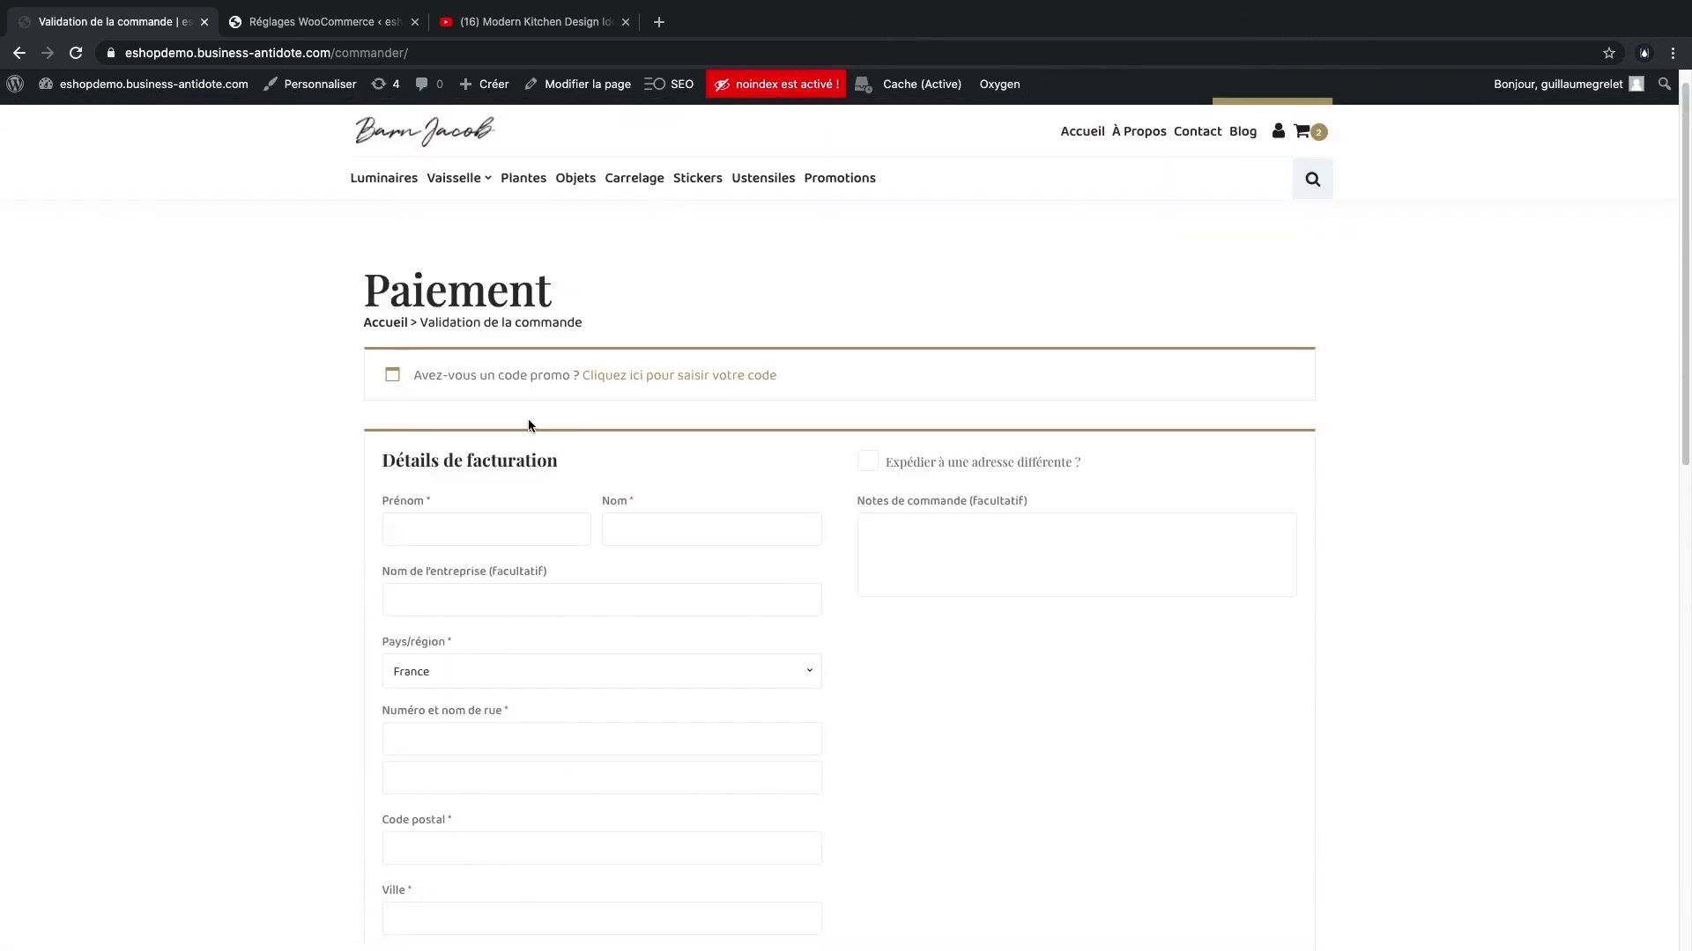
pyautogui.scroll(-8, 477, 536)
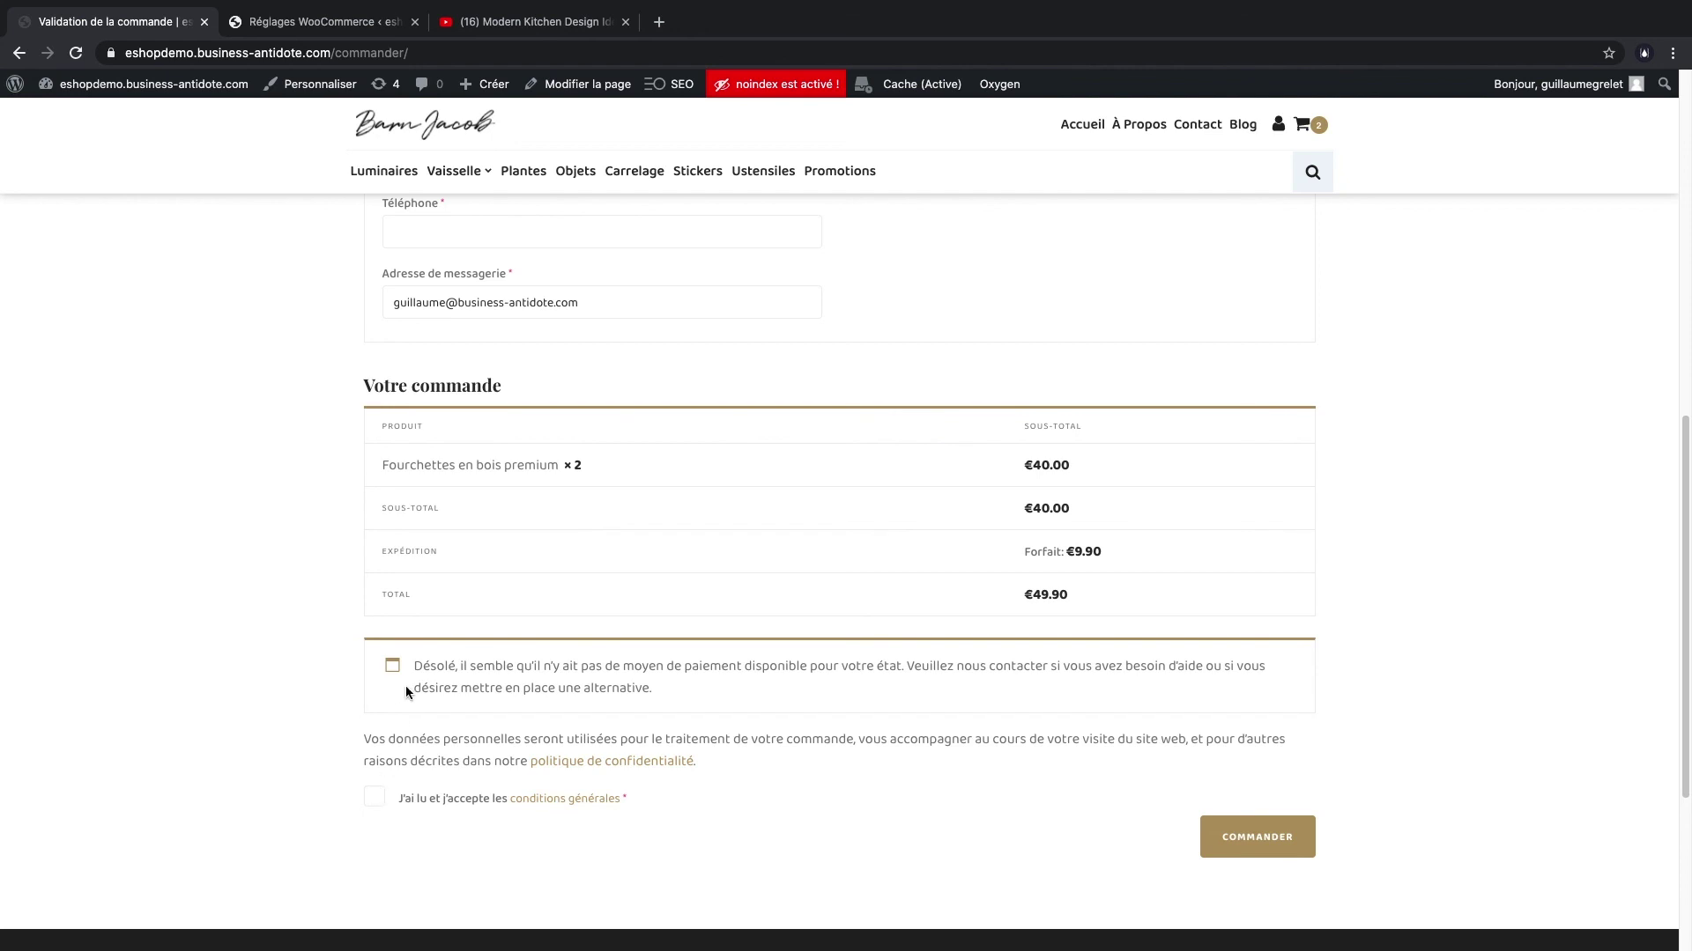
pyautogui.click(377, 794)
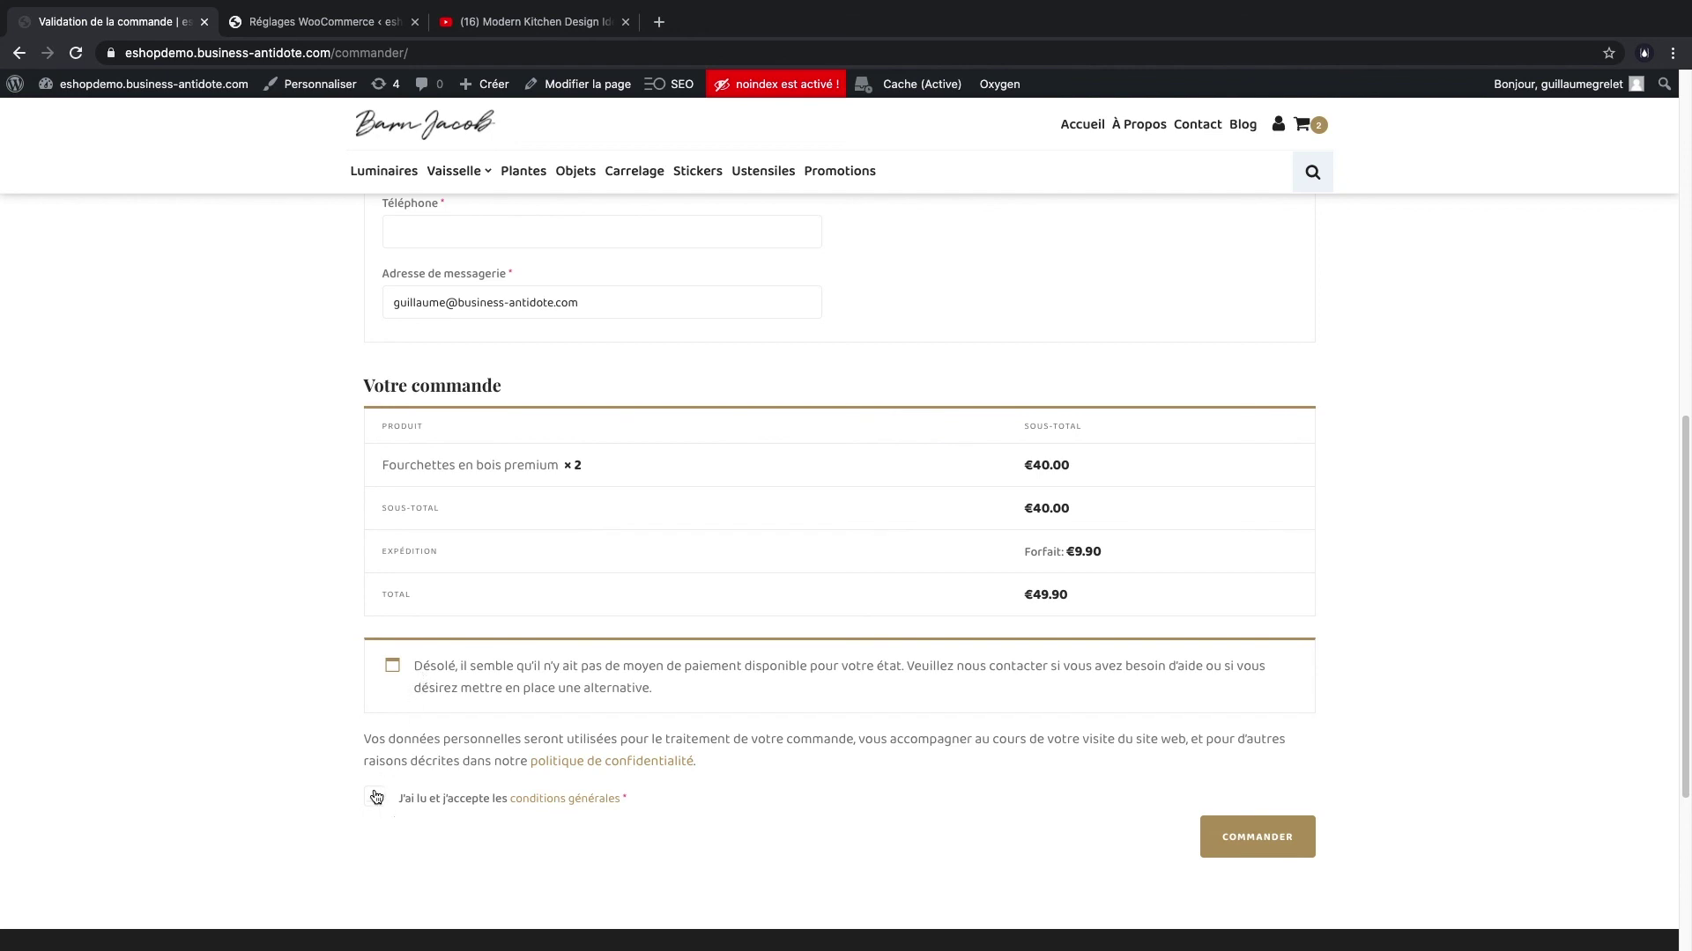
pyautogui.click(1313, 843)
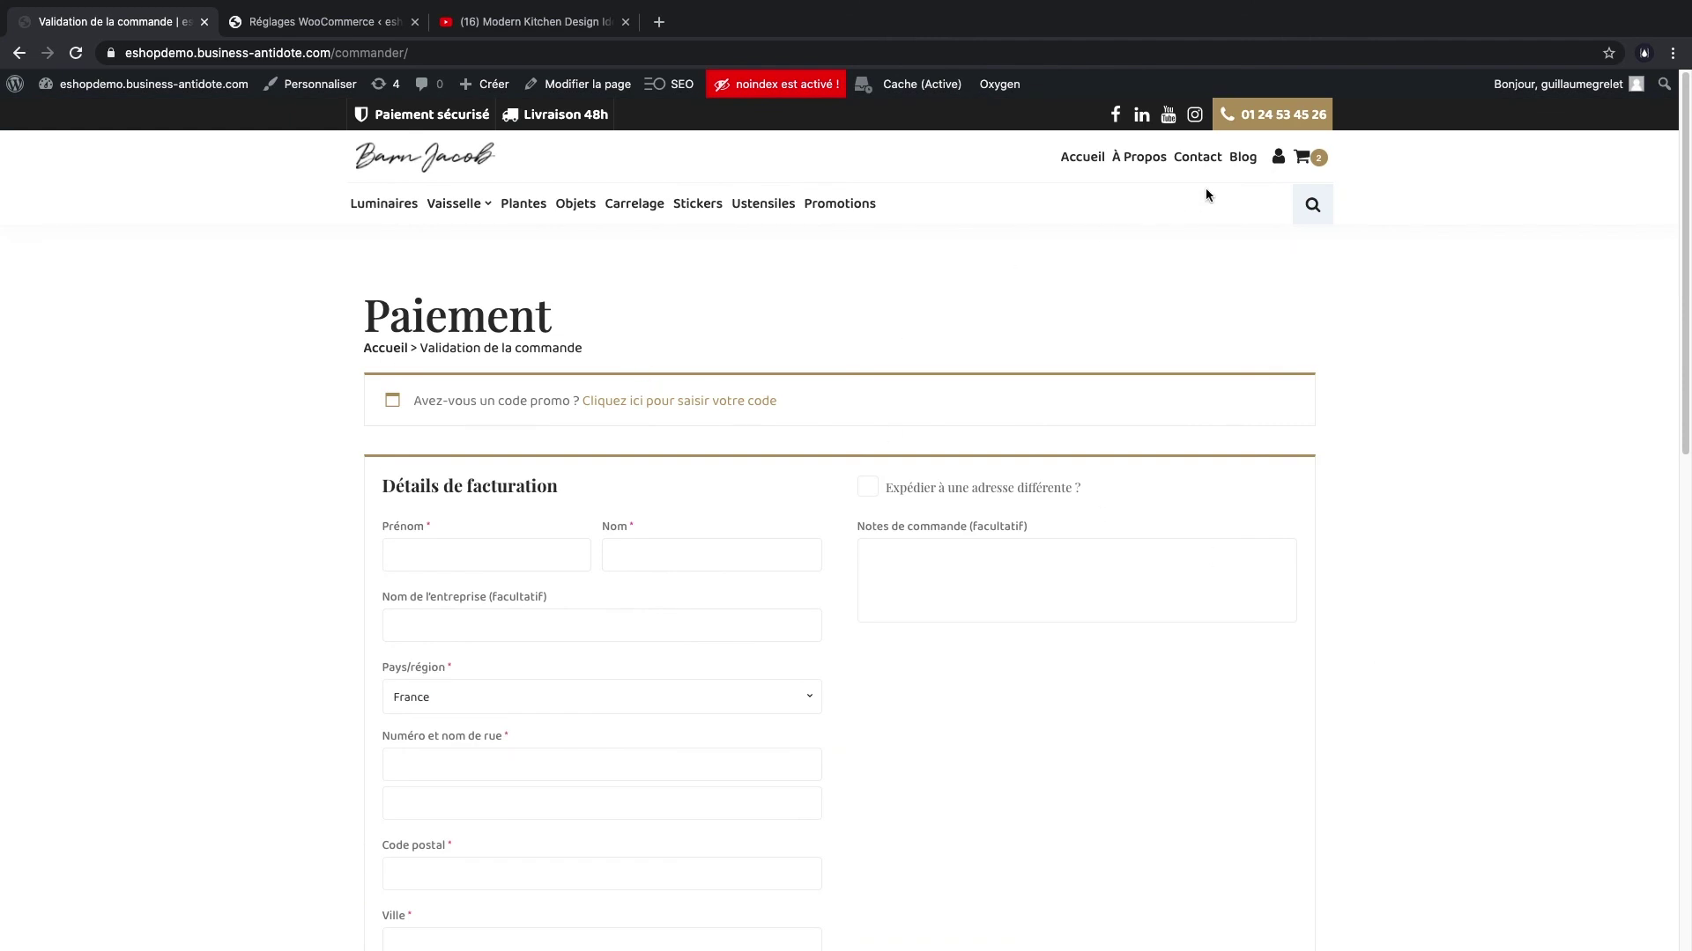
# - On the Contact page, fill Prénom, Nom and Téléphone with 'test' values, plus a test e-mail address
pyautogui.click(1252, 156)
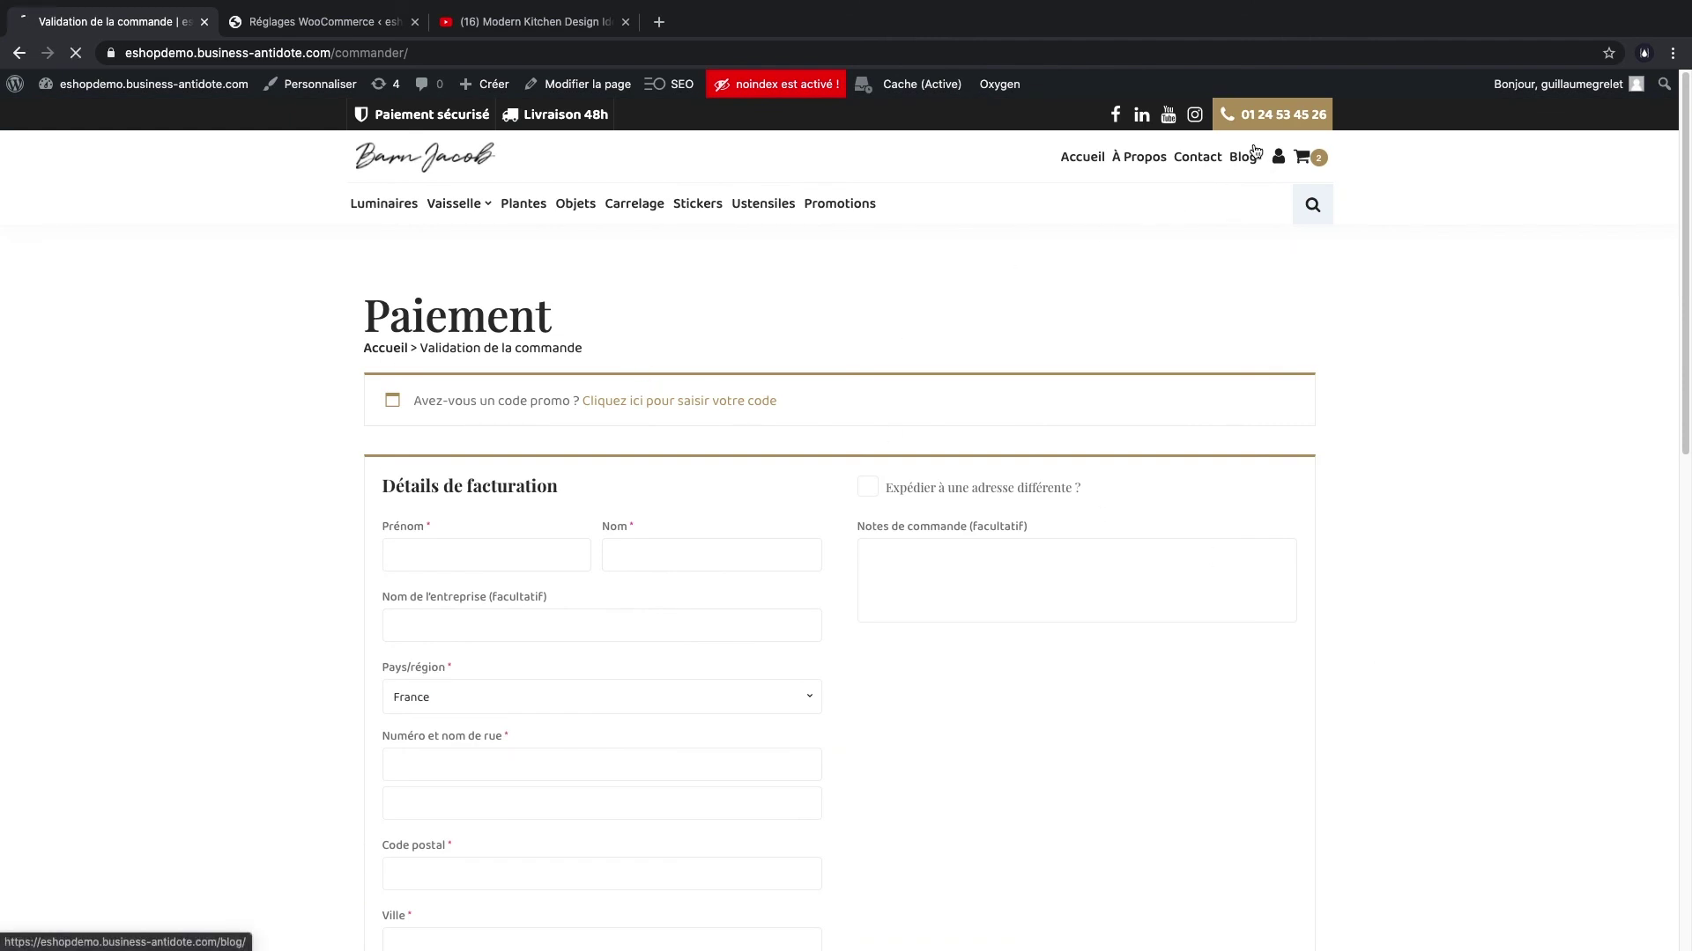
pyautogui.click(1189, 157)
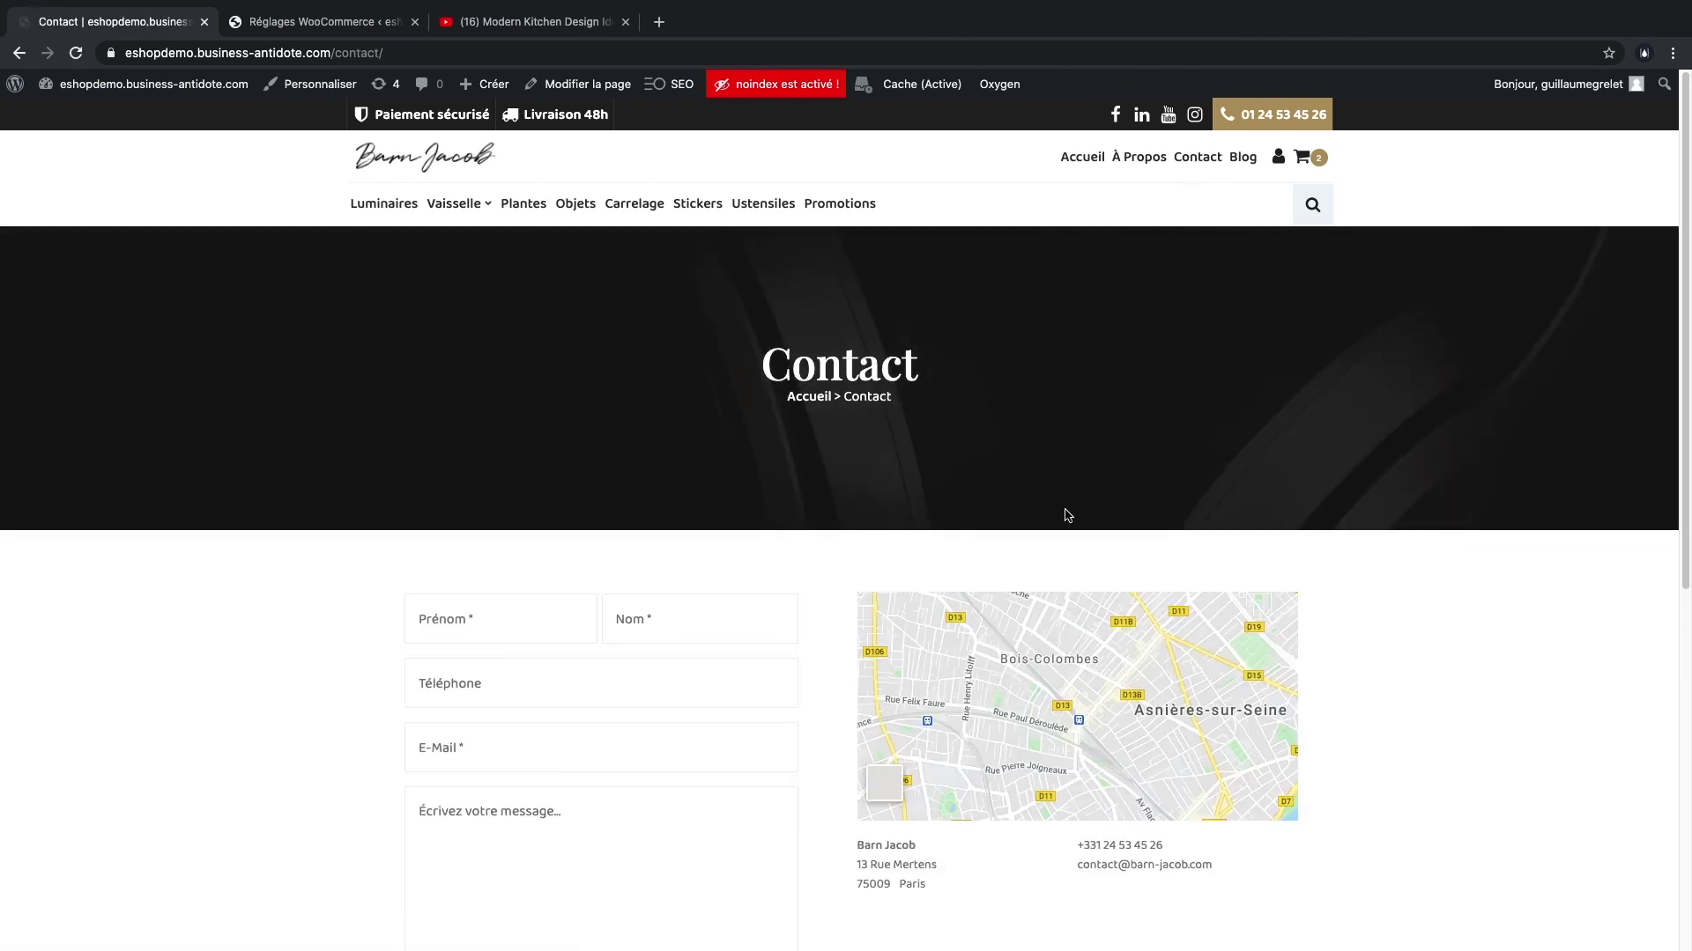
pyautogui.scroll(-2, 1065, 514)
pyautogui.click(477, 487)
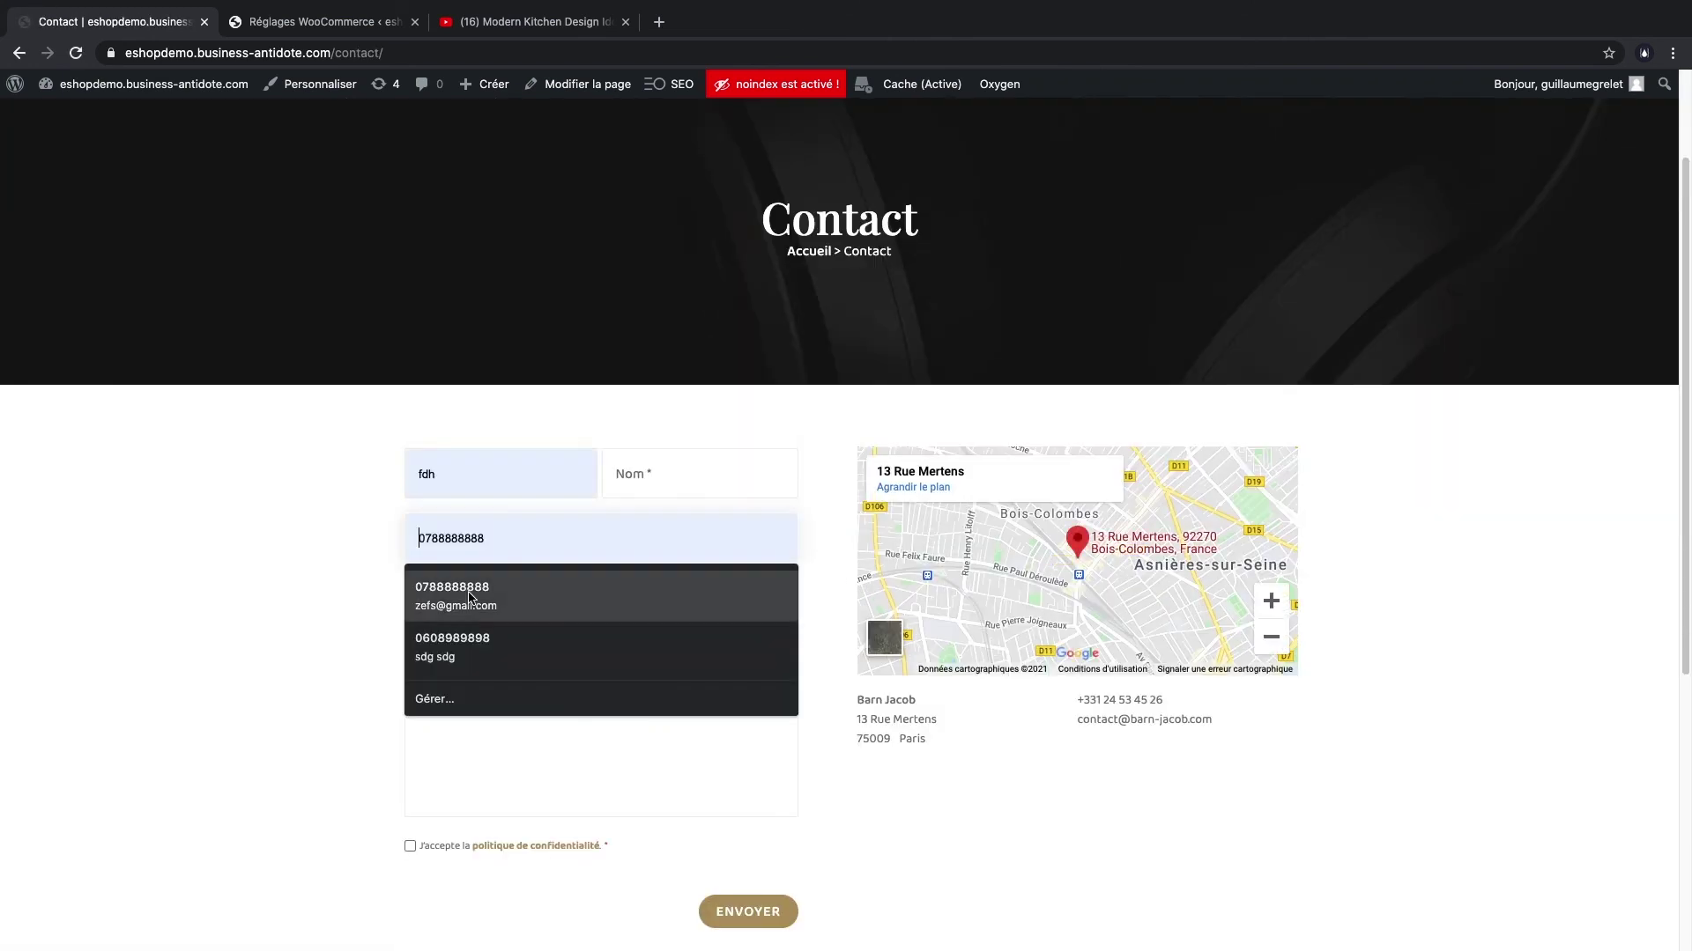
pyautogui.write('TEst')
pyautogui.press('Tab')
pyautogui.write('test')
pyautogui.press('Tab')
pyautogui.write('test')
pyautogui.press('Tab')
pyautogui.write('test@gmail.com')
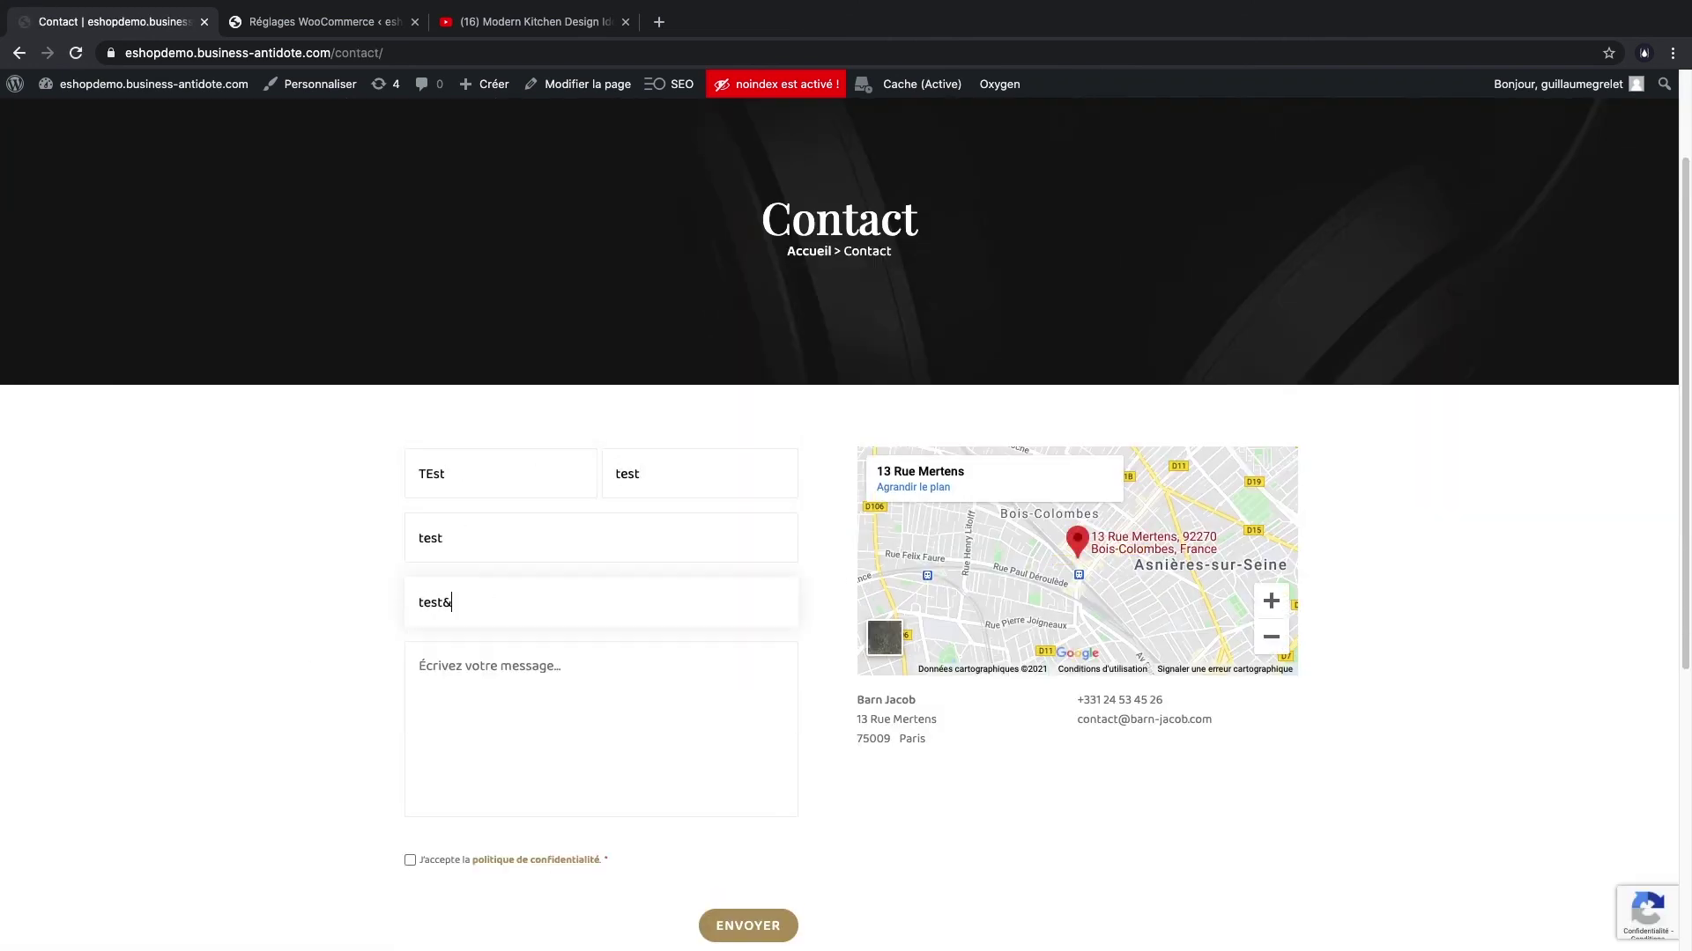
# - Write the message 'test', accept the privacy policy and send the form
pyautogui.click(621, 738)
pyautogui.write('test')
pyautogui.click(409, 846)
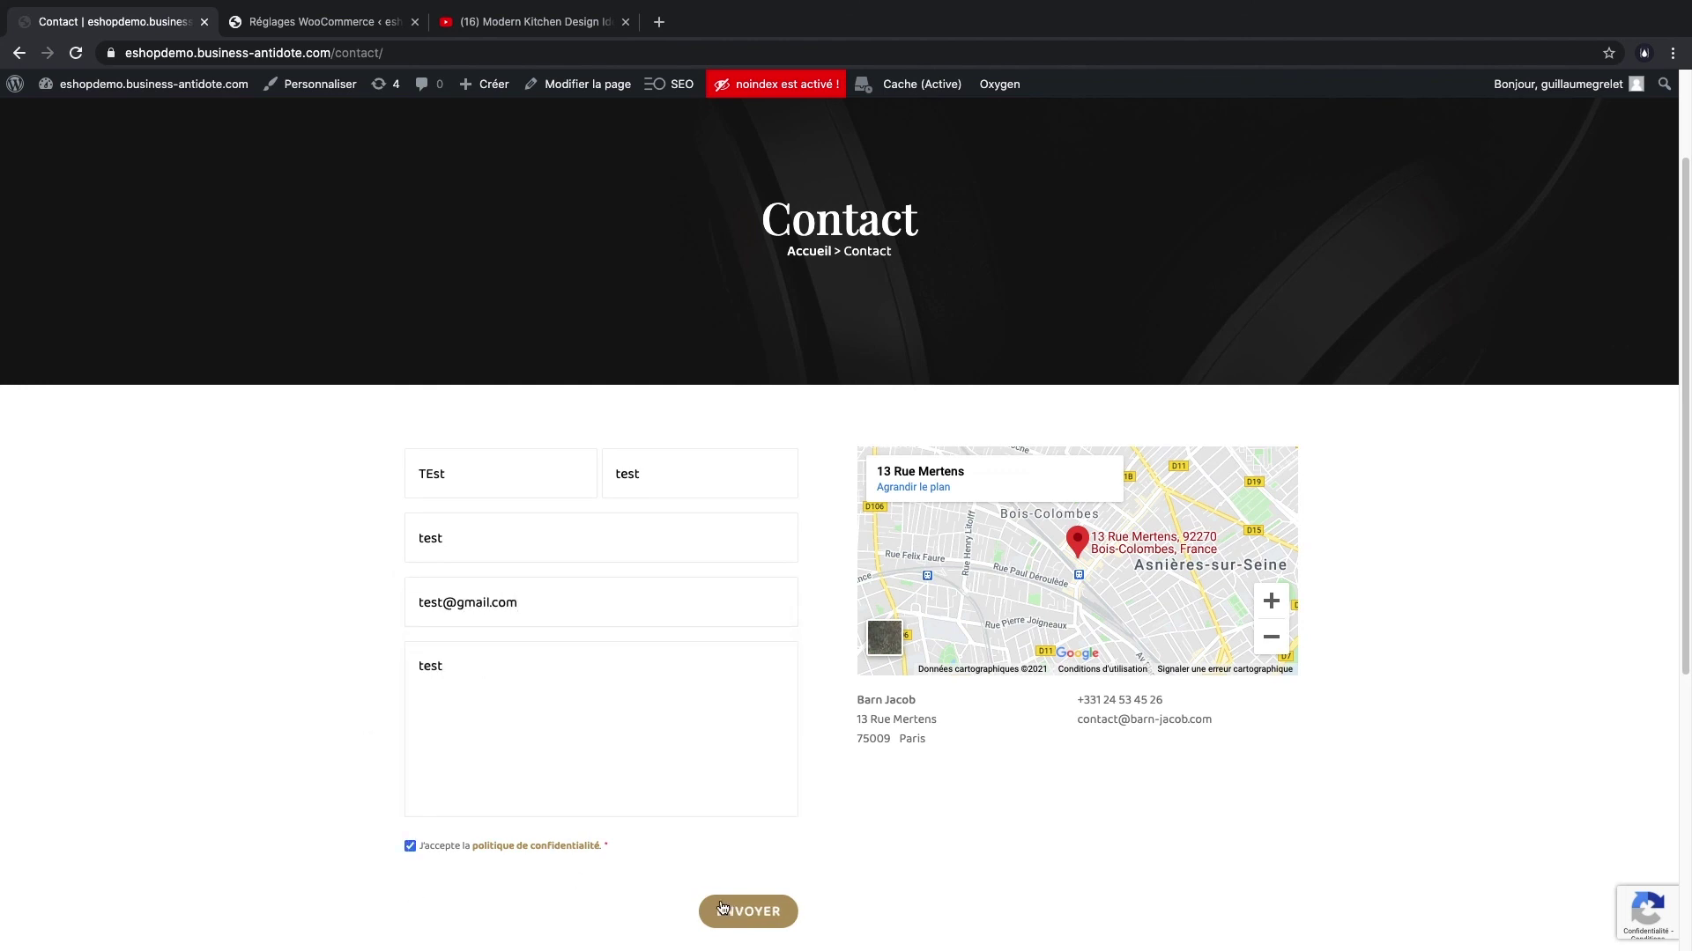
pyautogui.click(723, 908)
# - Return to the homepage via the logo and scroll through it before jumping back to the top
pyautogui.scroll(2, 953, 740)
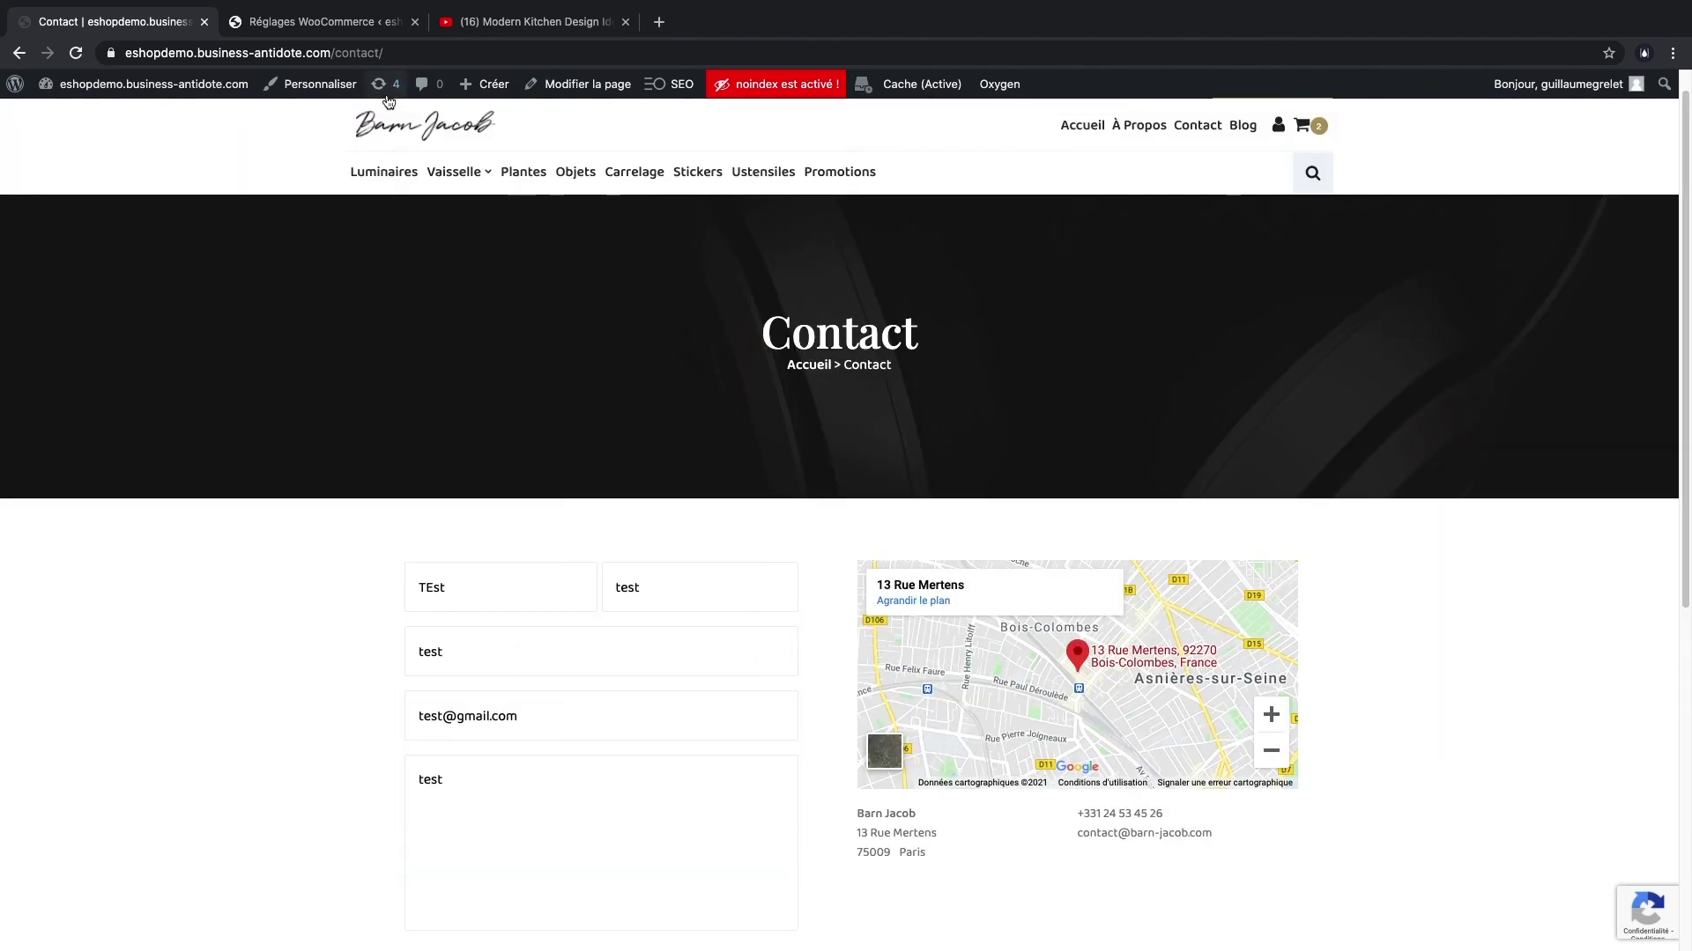
pyautogui.click(381, 129)
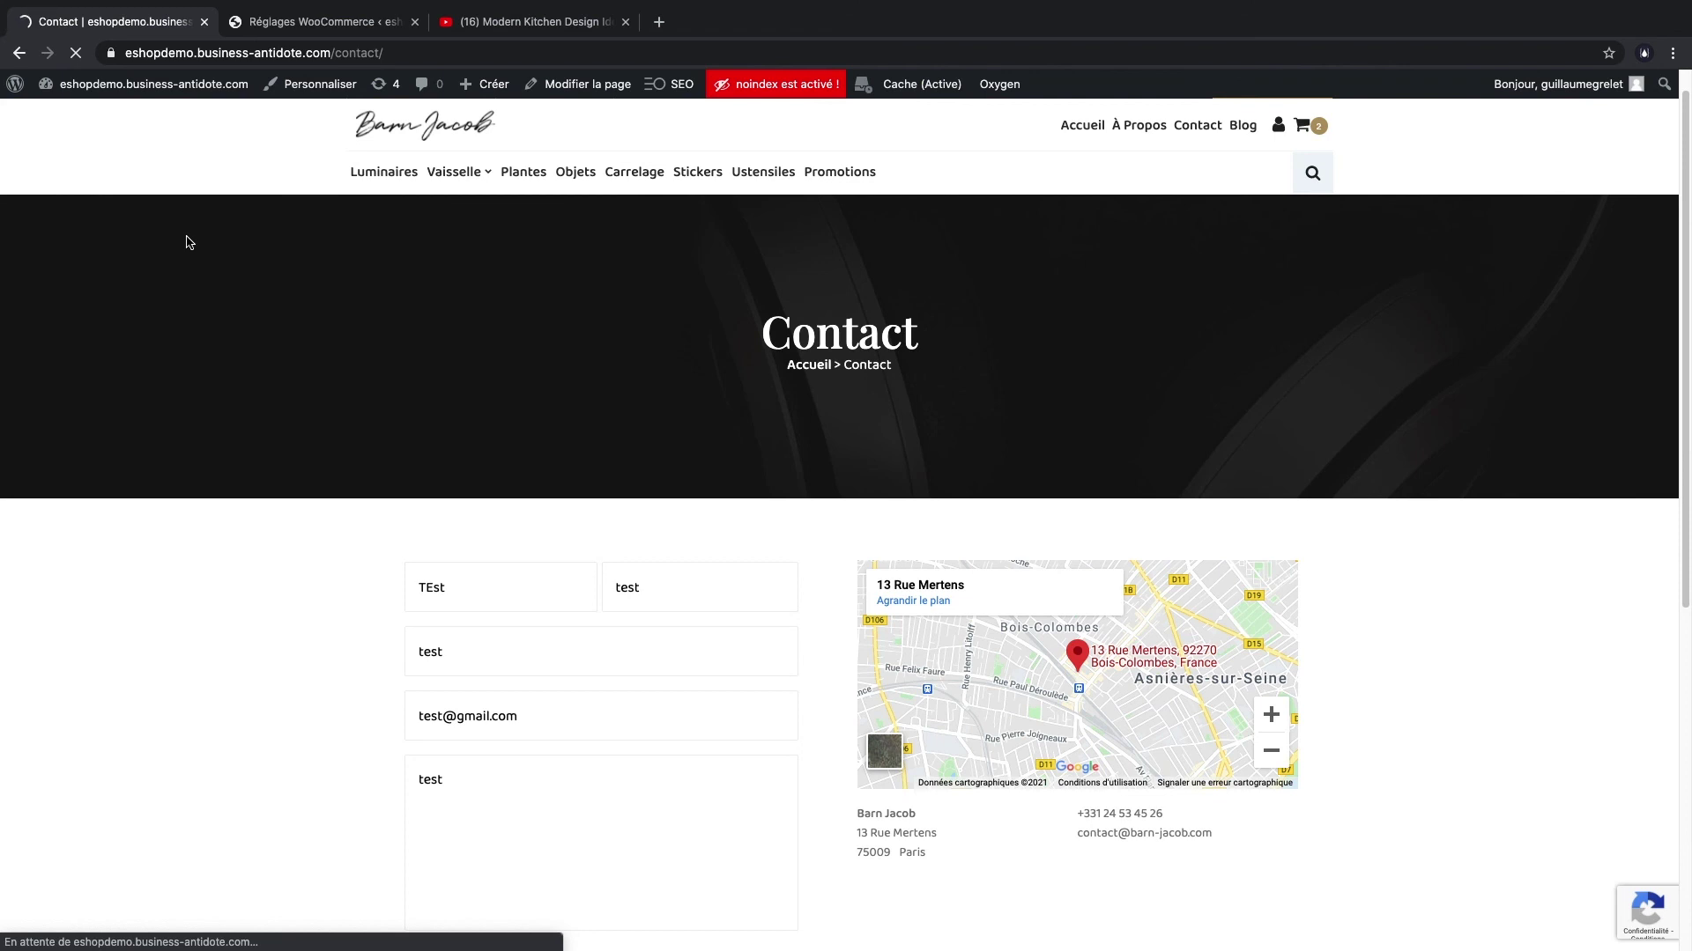
pyautogui.scroll(-8, 280, 379)
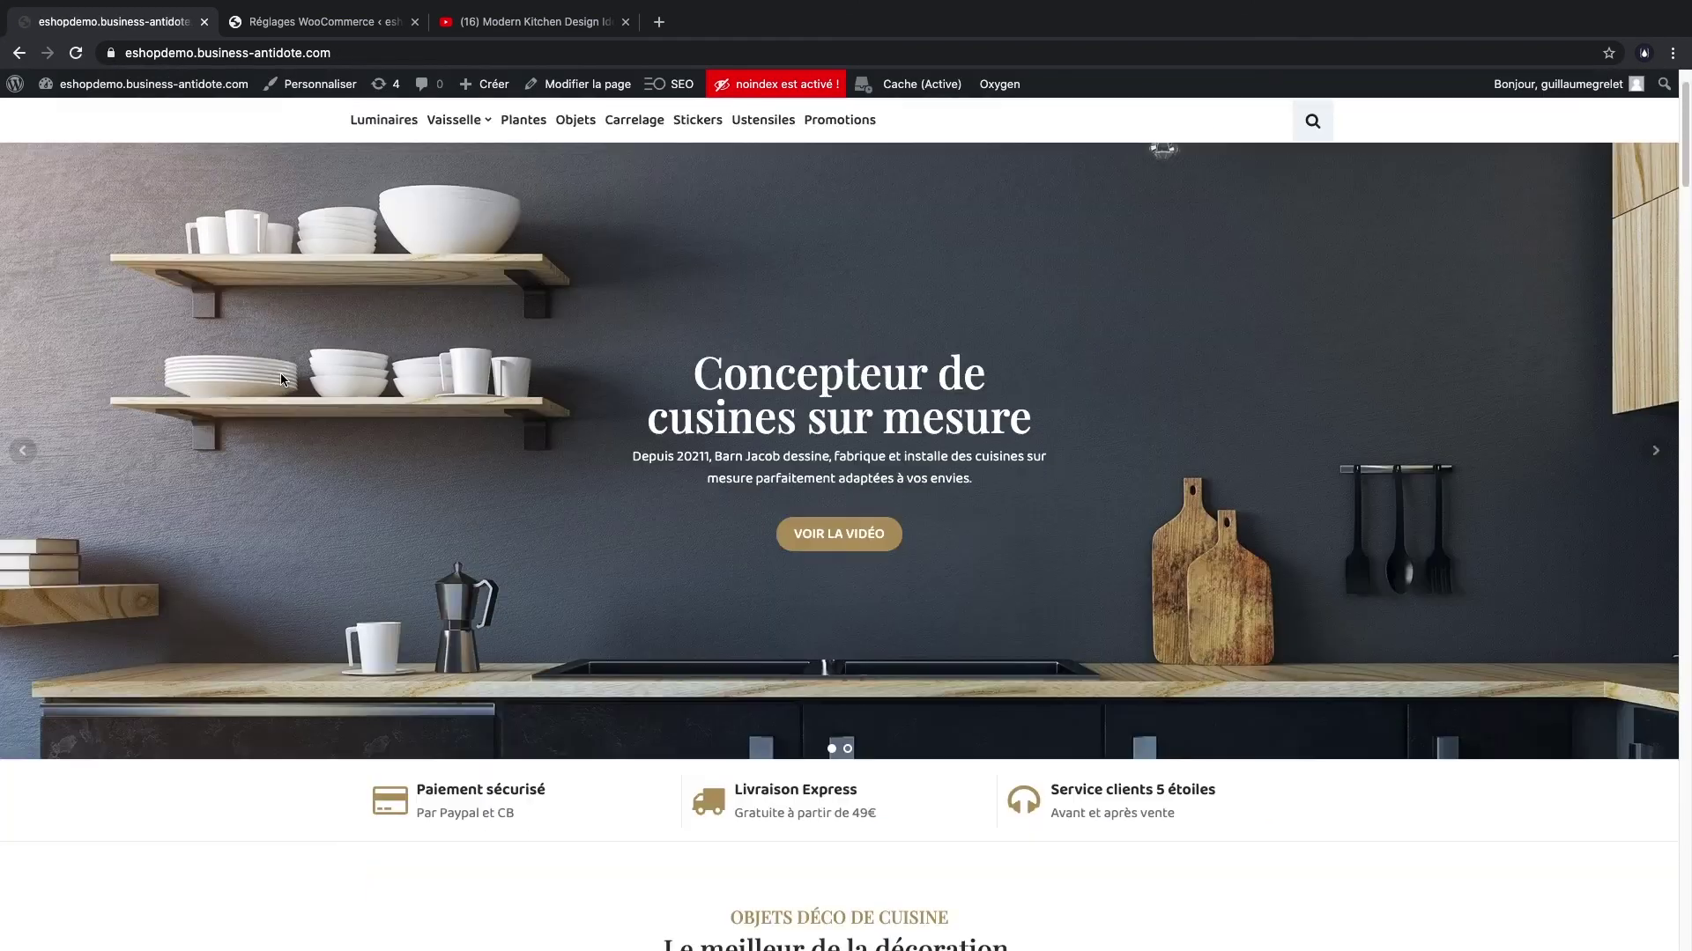
pyautogui.scroll(-15, 279, 373)
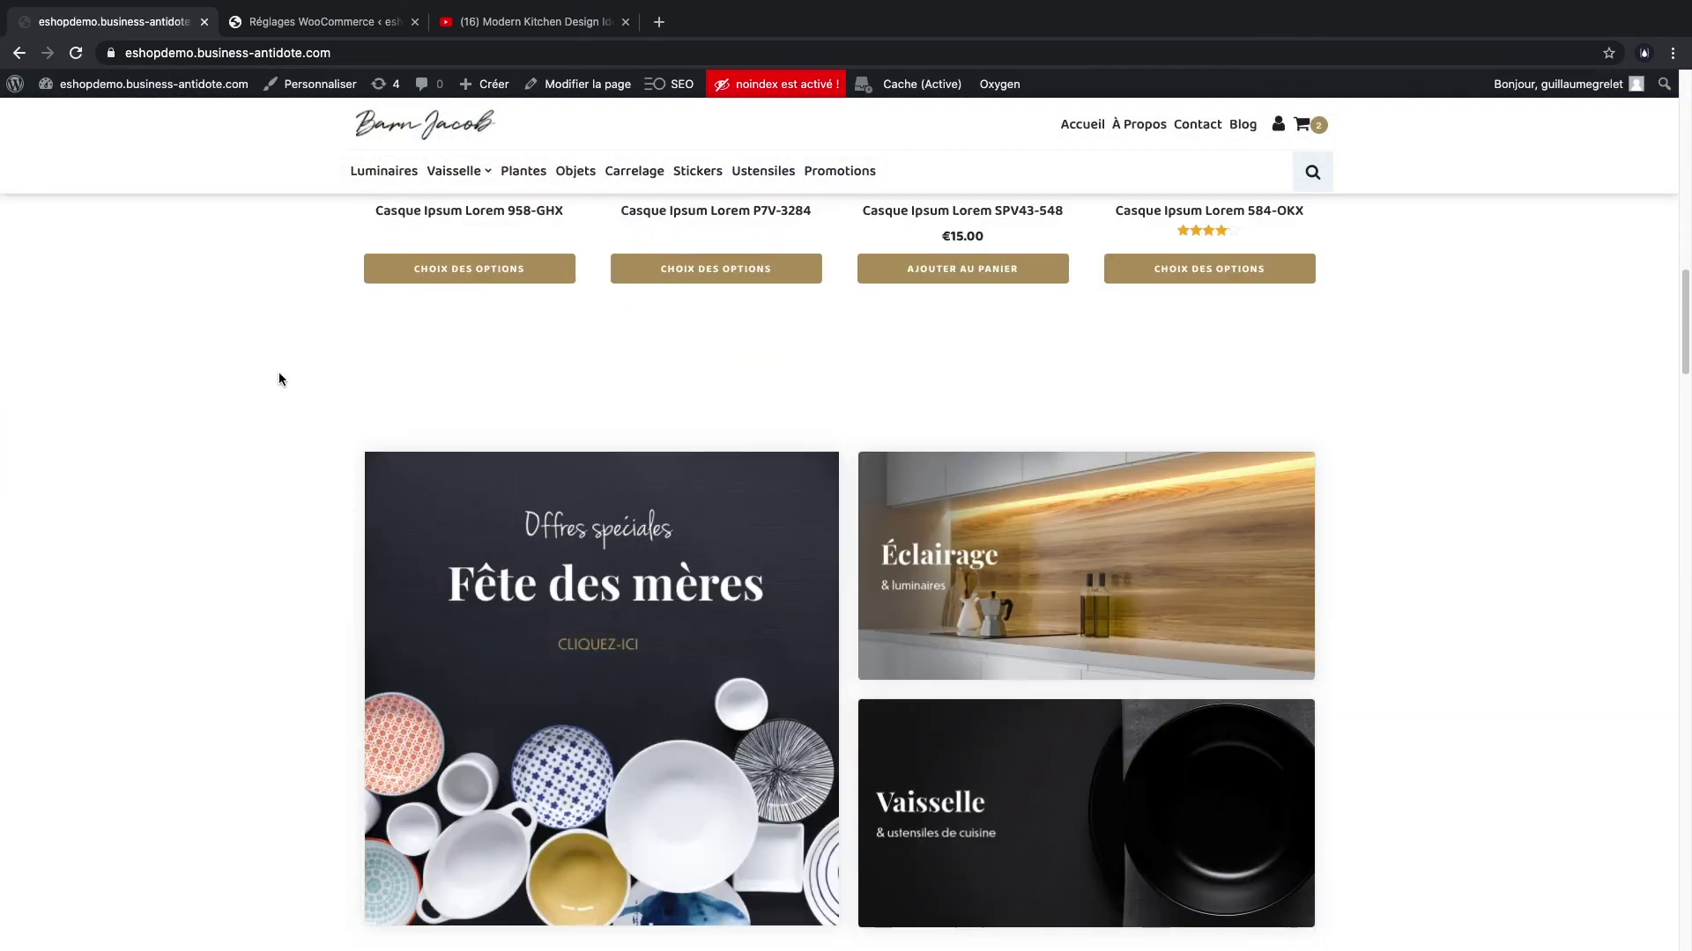
pyautogui.scroll(-15, 278, 379)
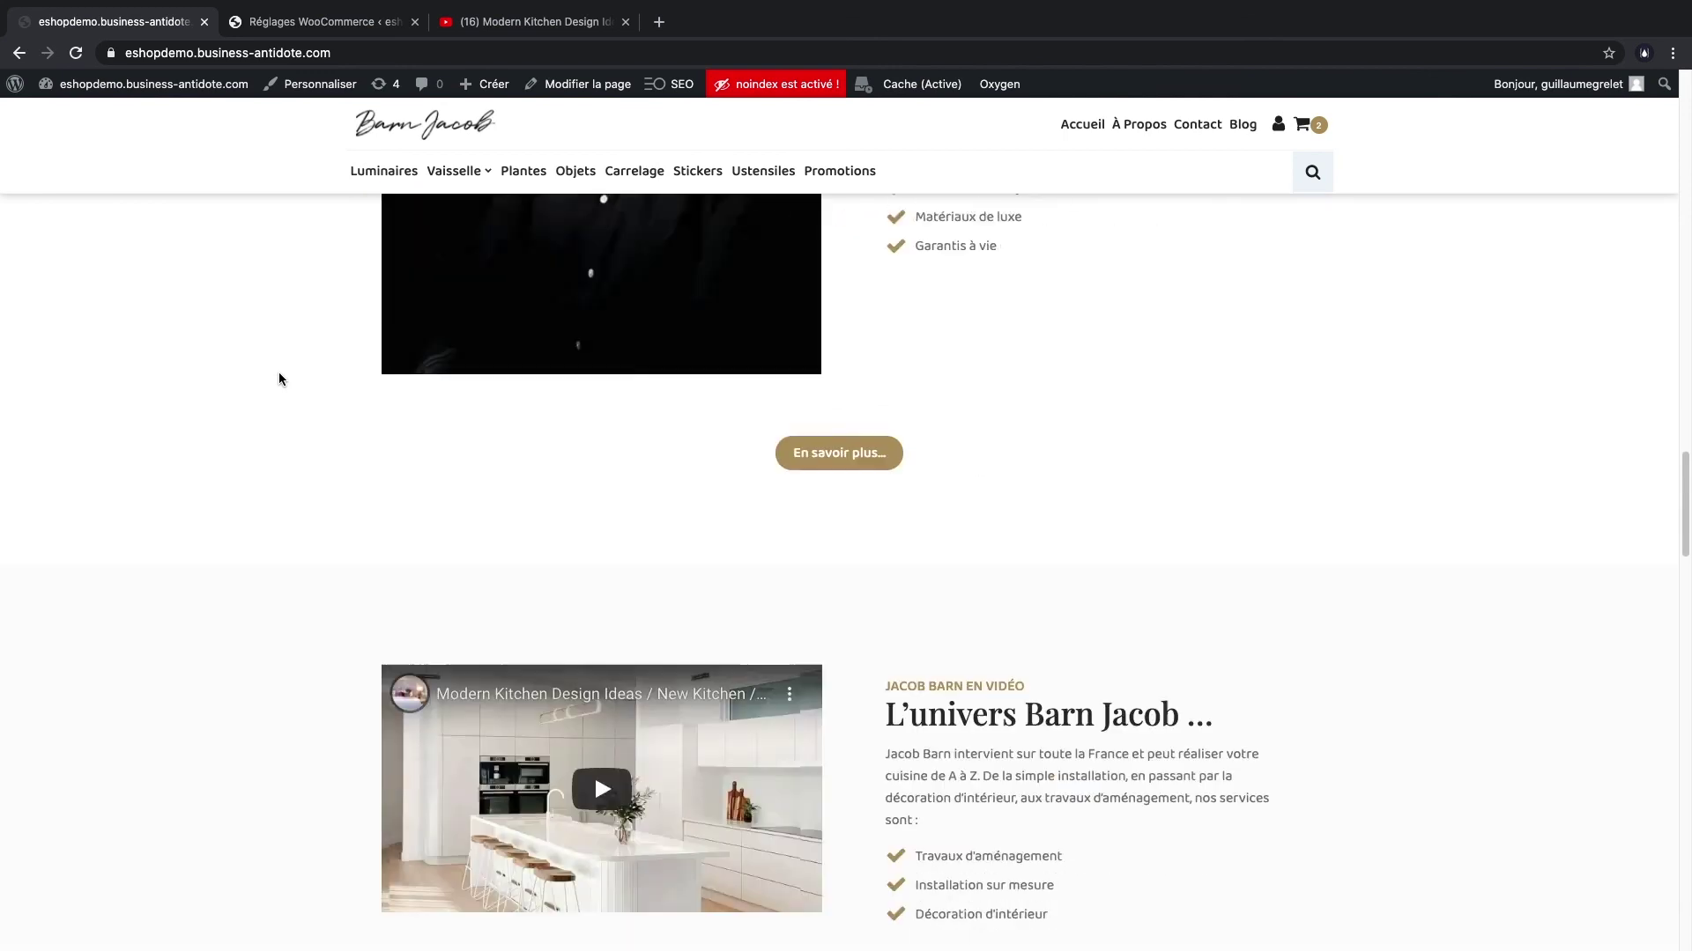
pyautogui.scroll(-3, 278, 379)
pyautogui.press('Home')
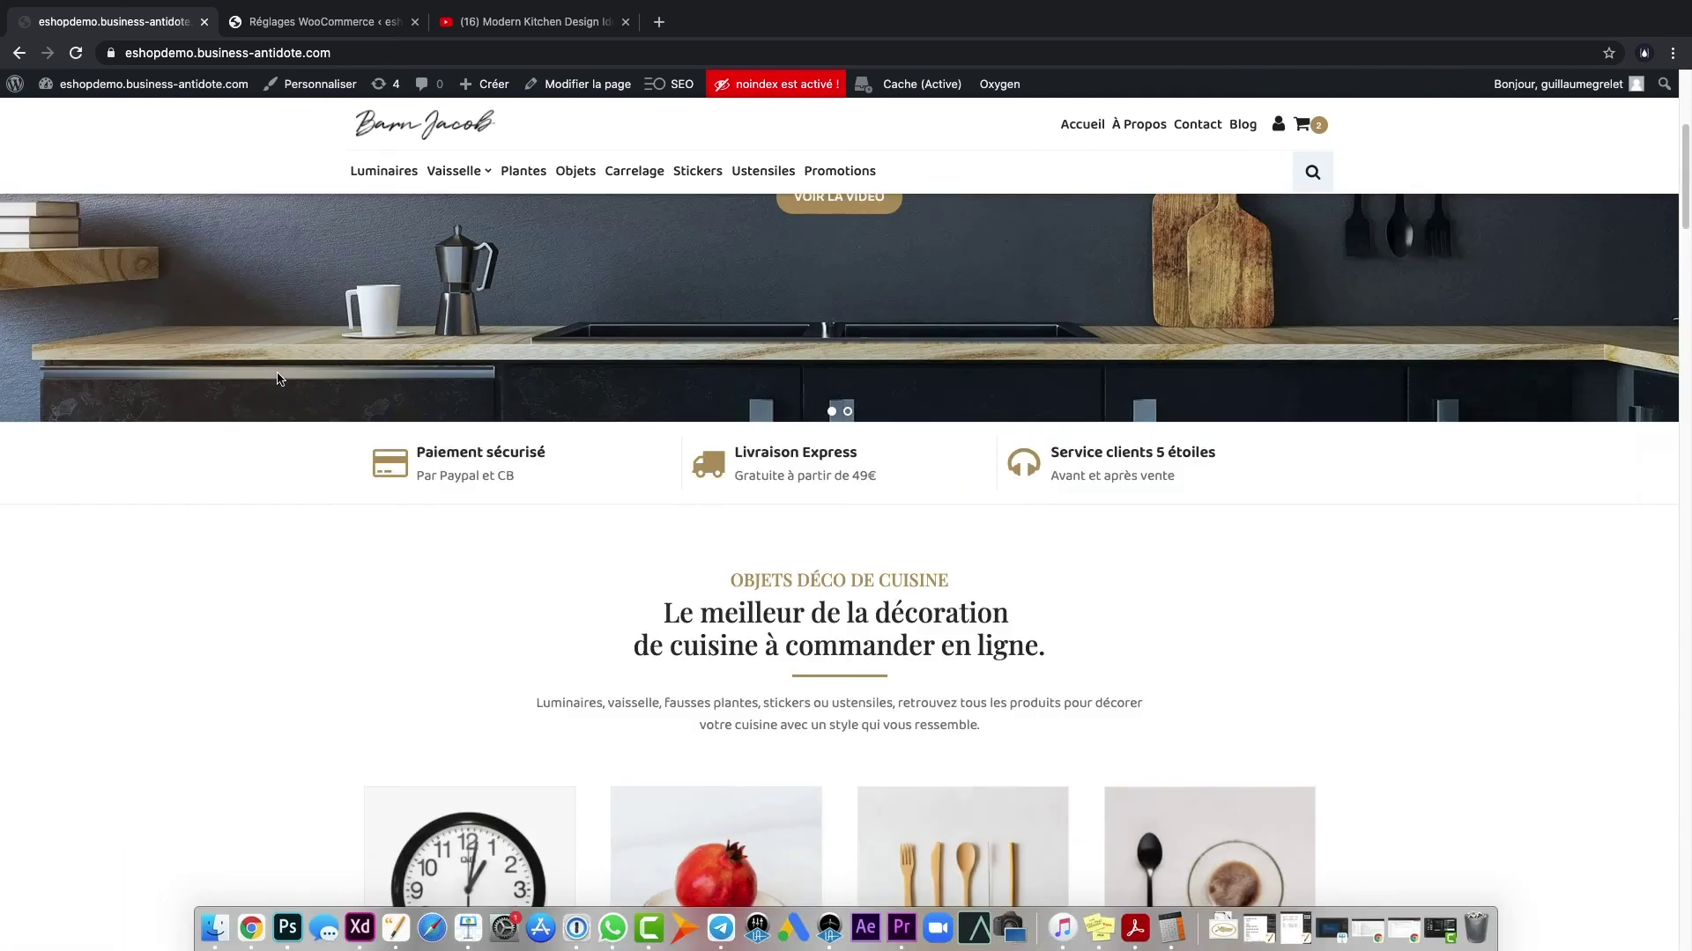
# - In Réglages site > Mode Maintenance, tick Afficher E-mail and save with Mise à jour
pyautogui.click(280, 26)
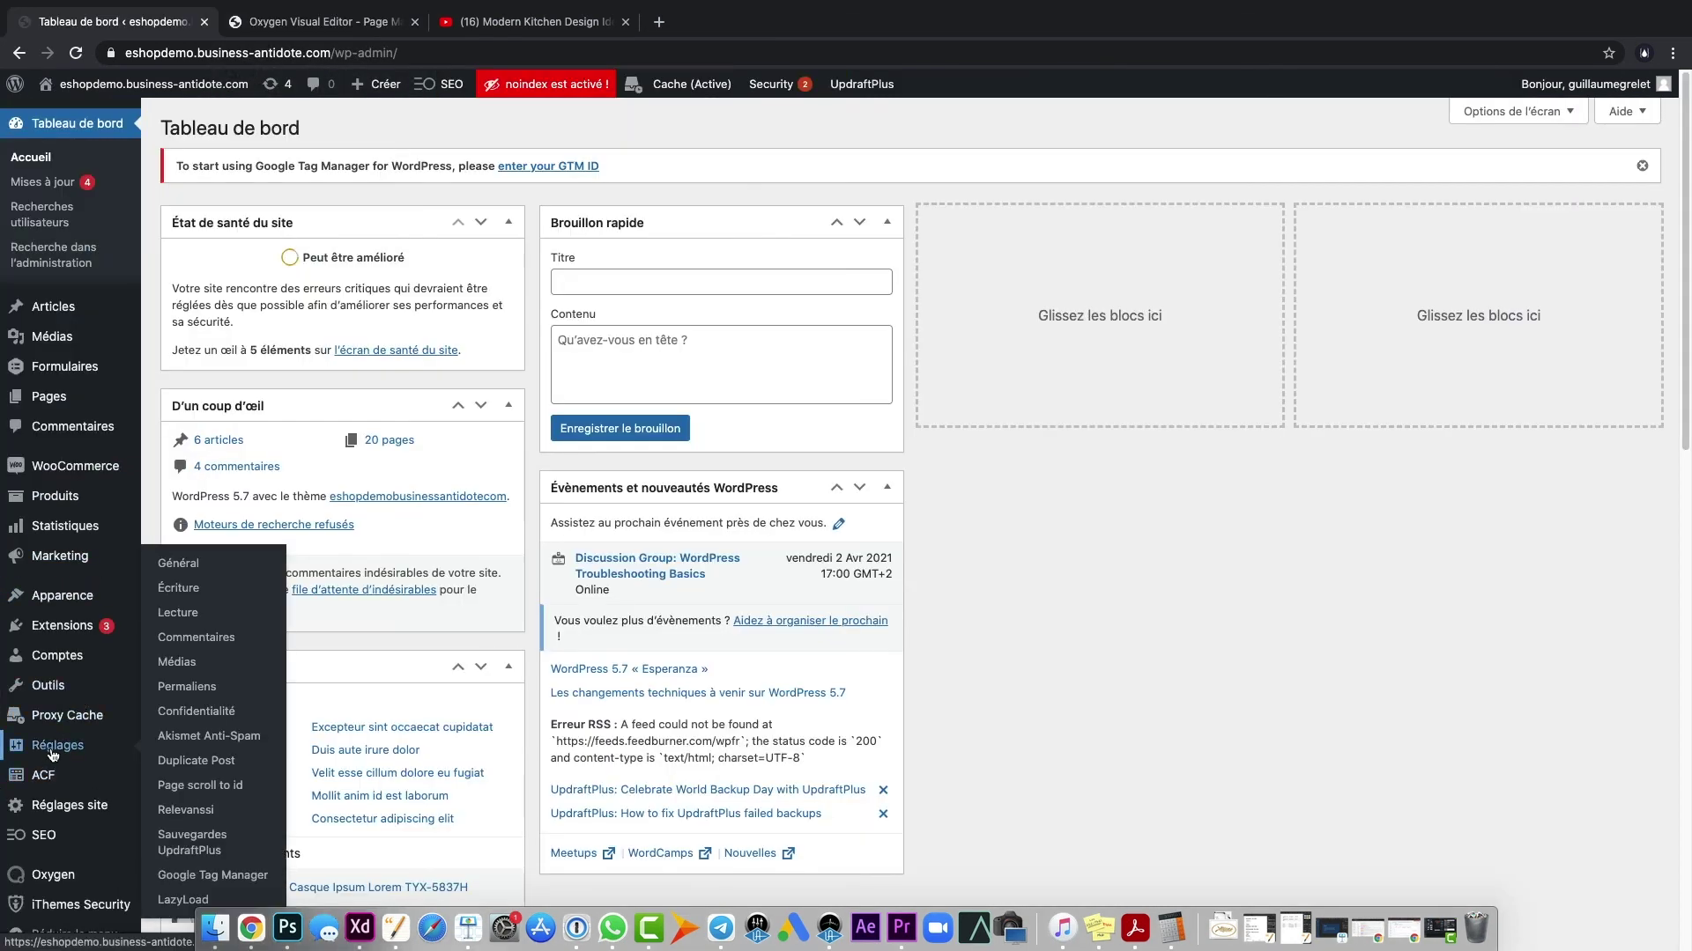
pyautogui.click(55, 805)
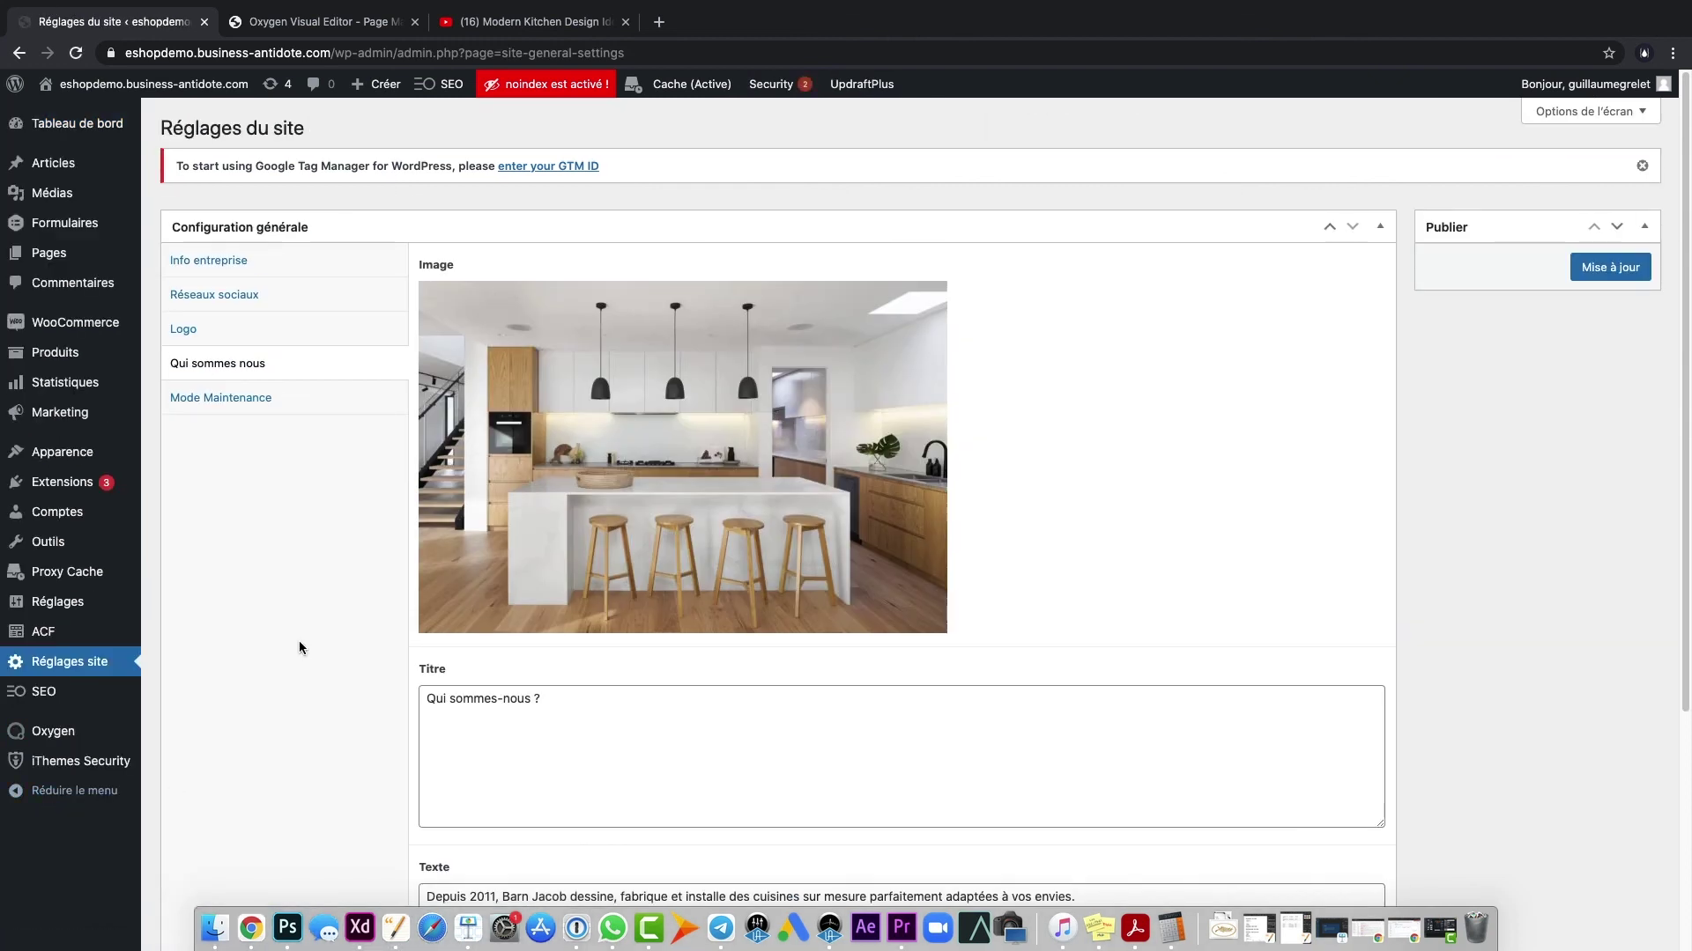
pyautogui.click(249, 402)
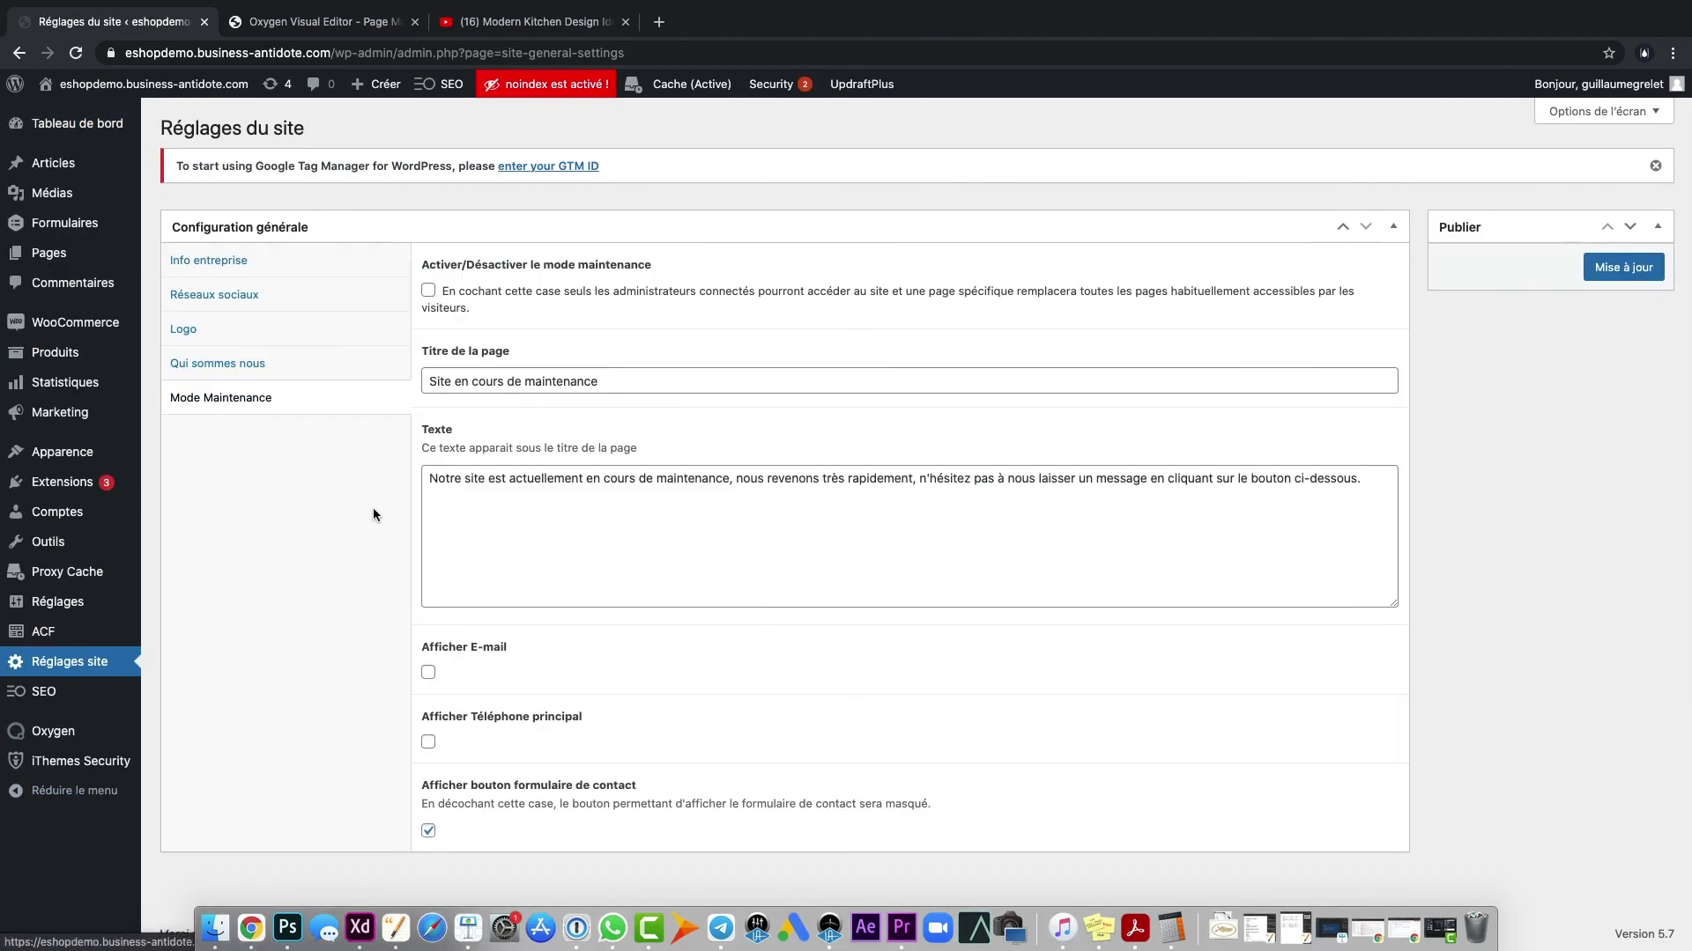
pyautogui.click(604, 574)
pyautogui.click(428, 674)
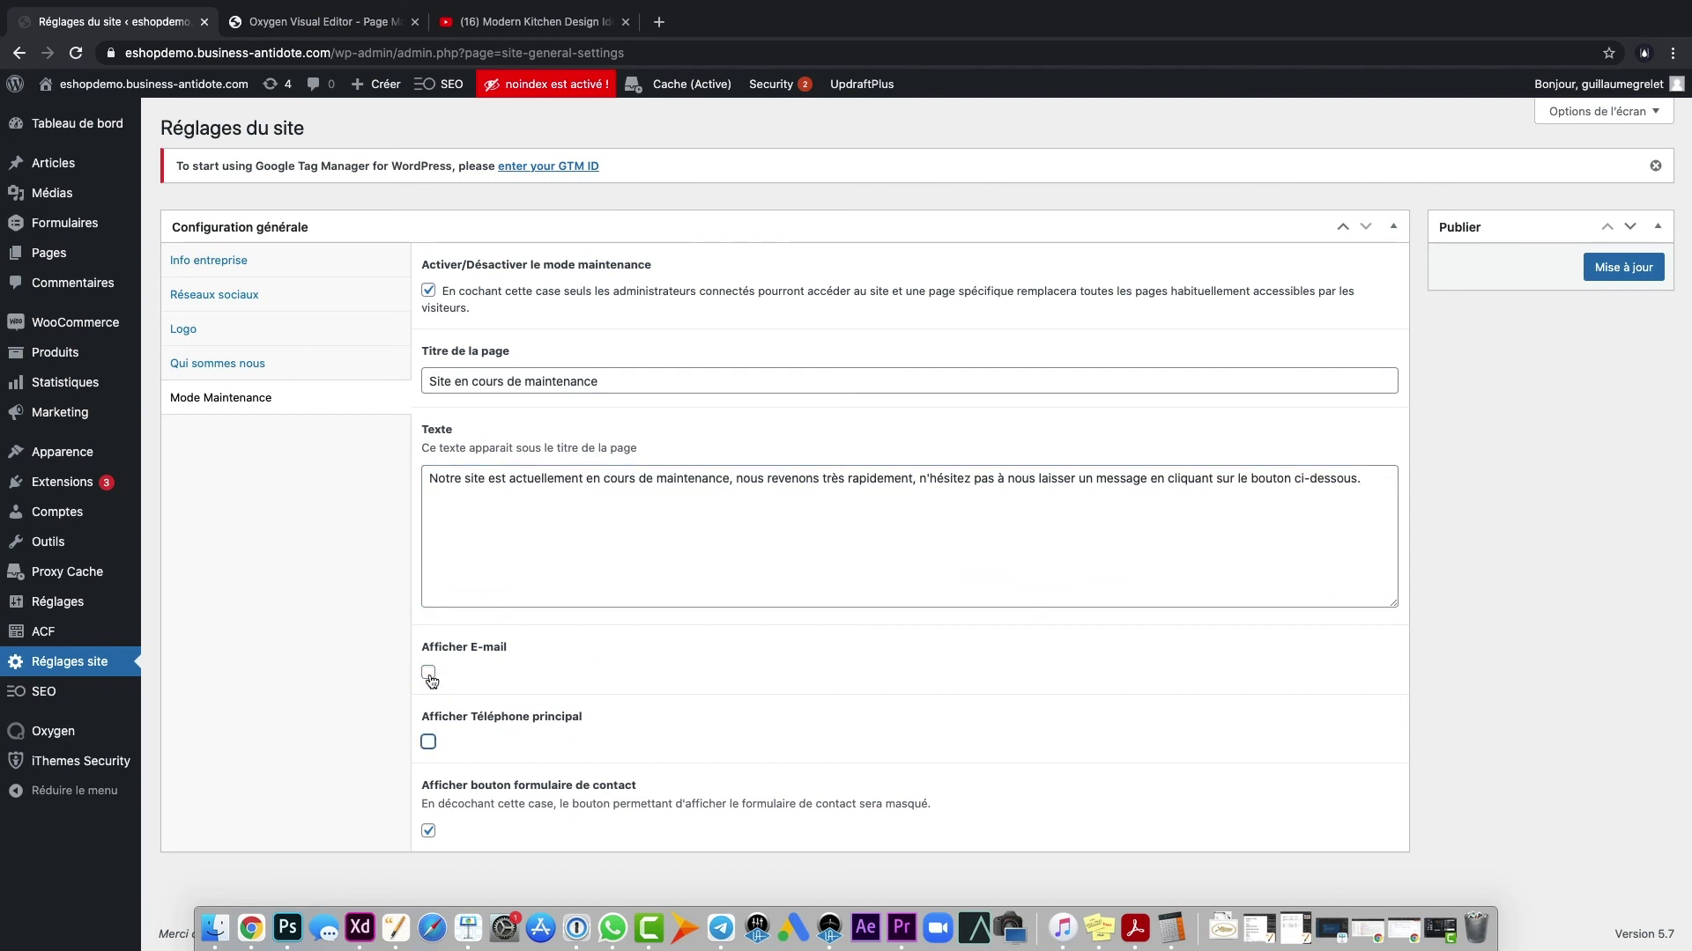
pyautogui.click(1652, 269)
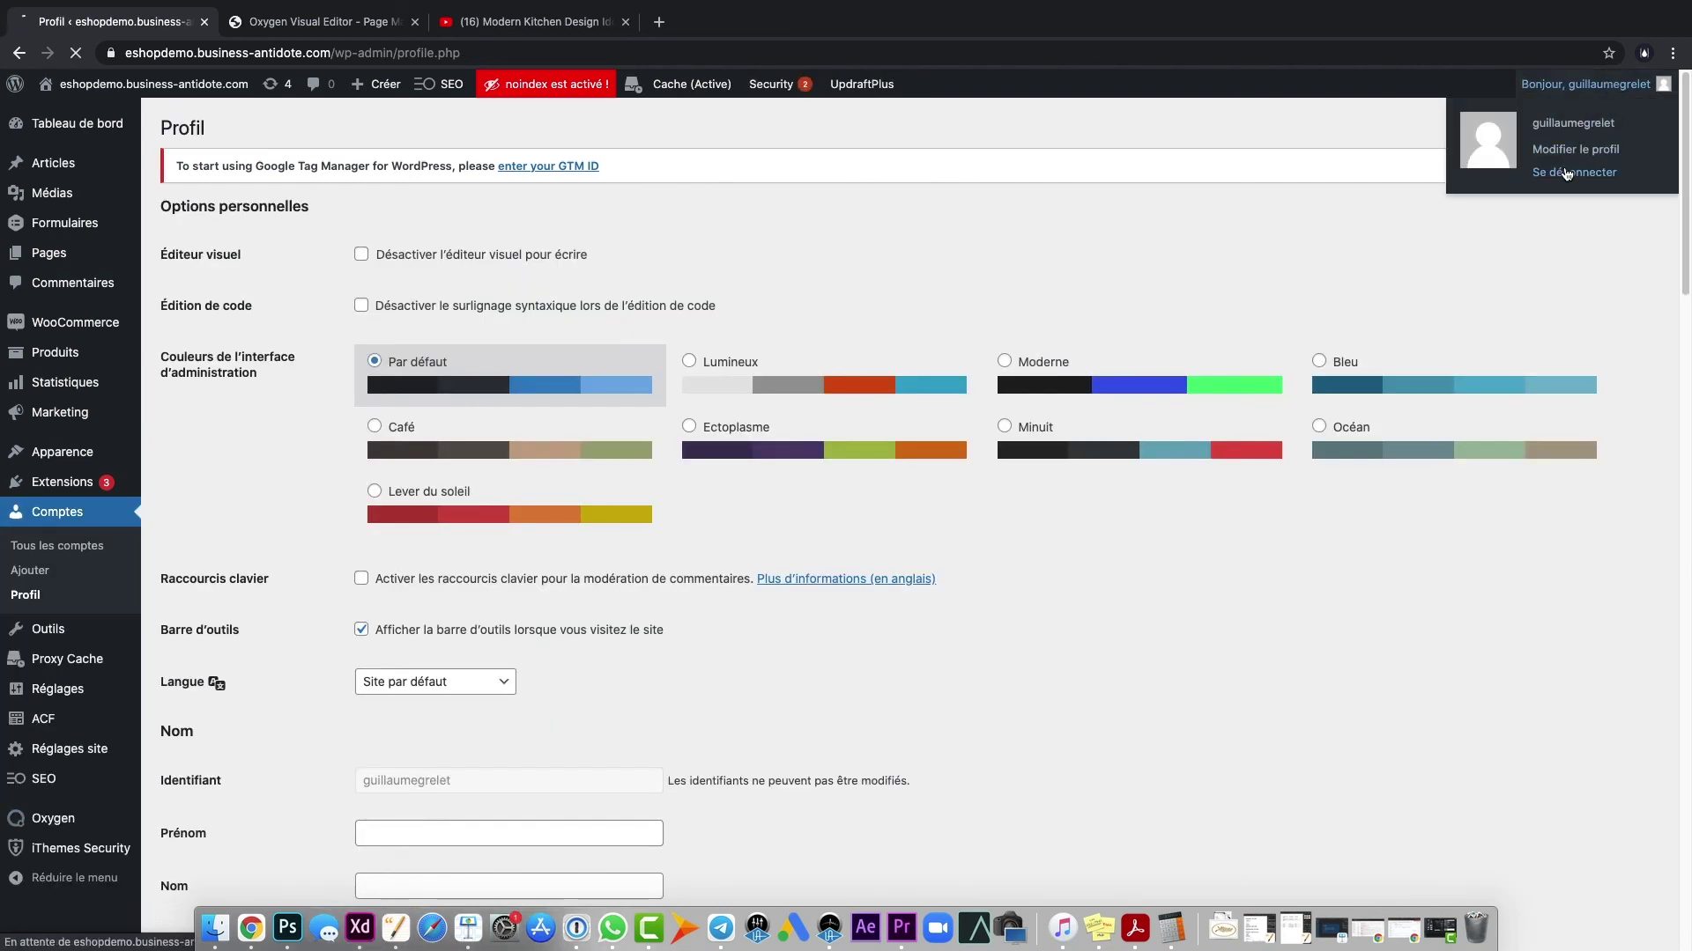
# - Log out and load the bare site address to see the 'Site en cours de maintenance' page
pyautogui.click(1574, 173)
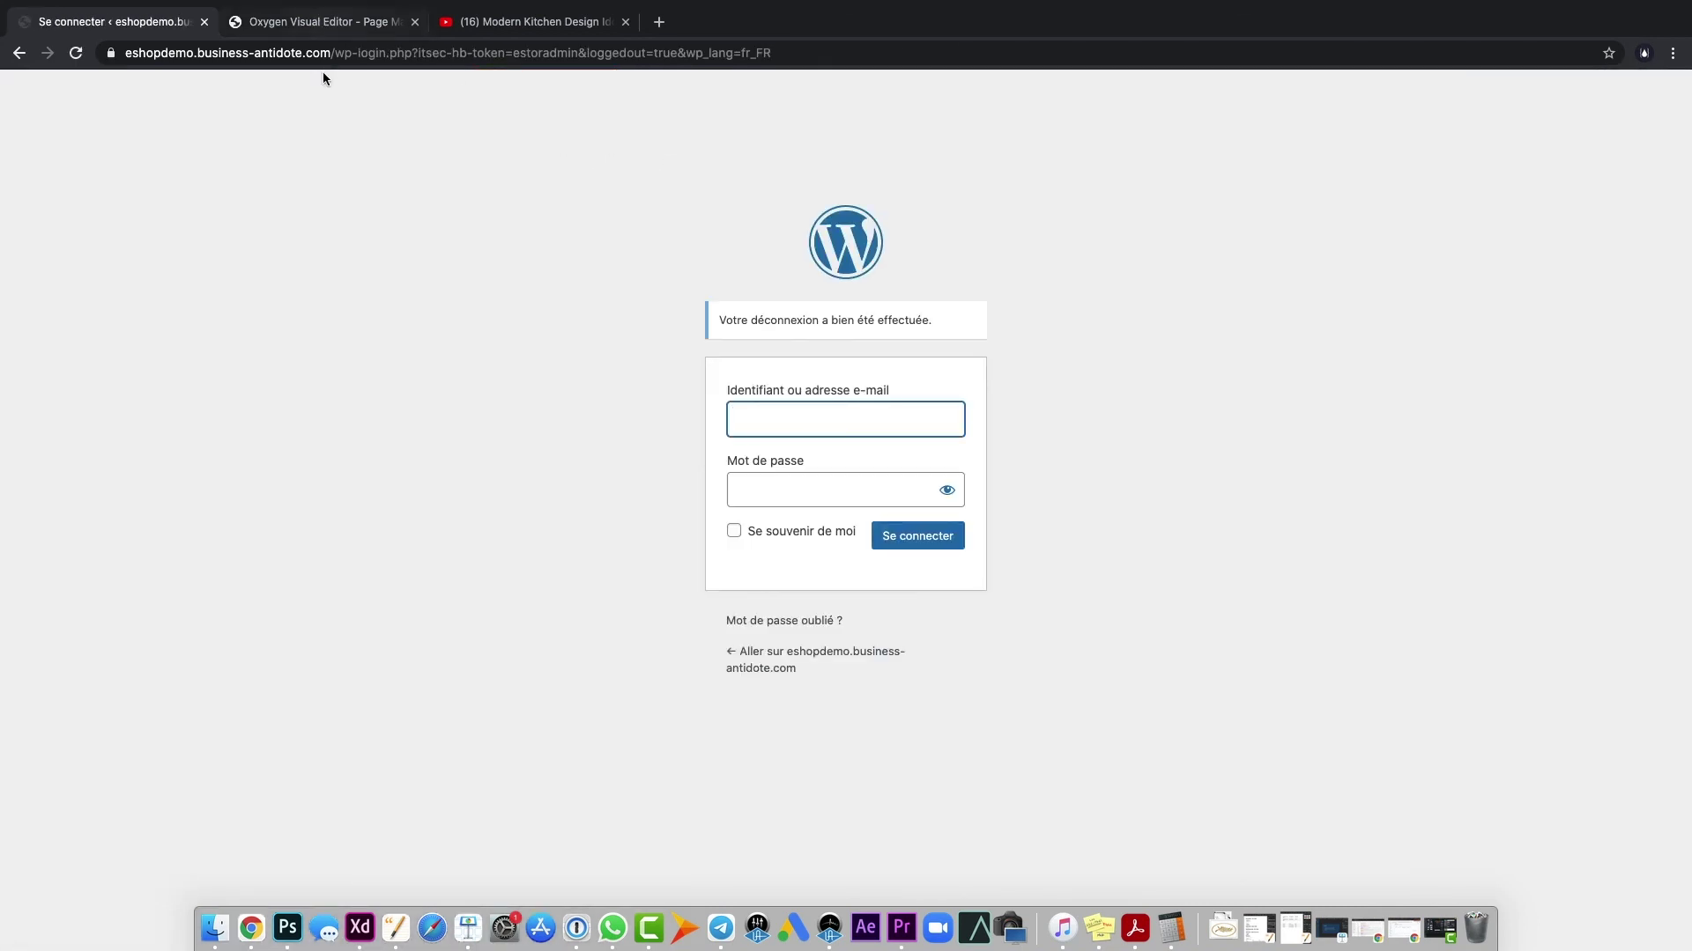
pyautogui.moveTo(325, 45); pyautogui.dragTo(1065, 68)
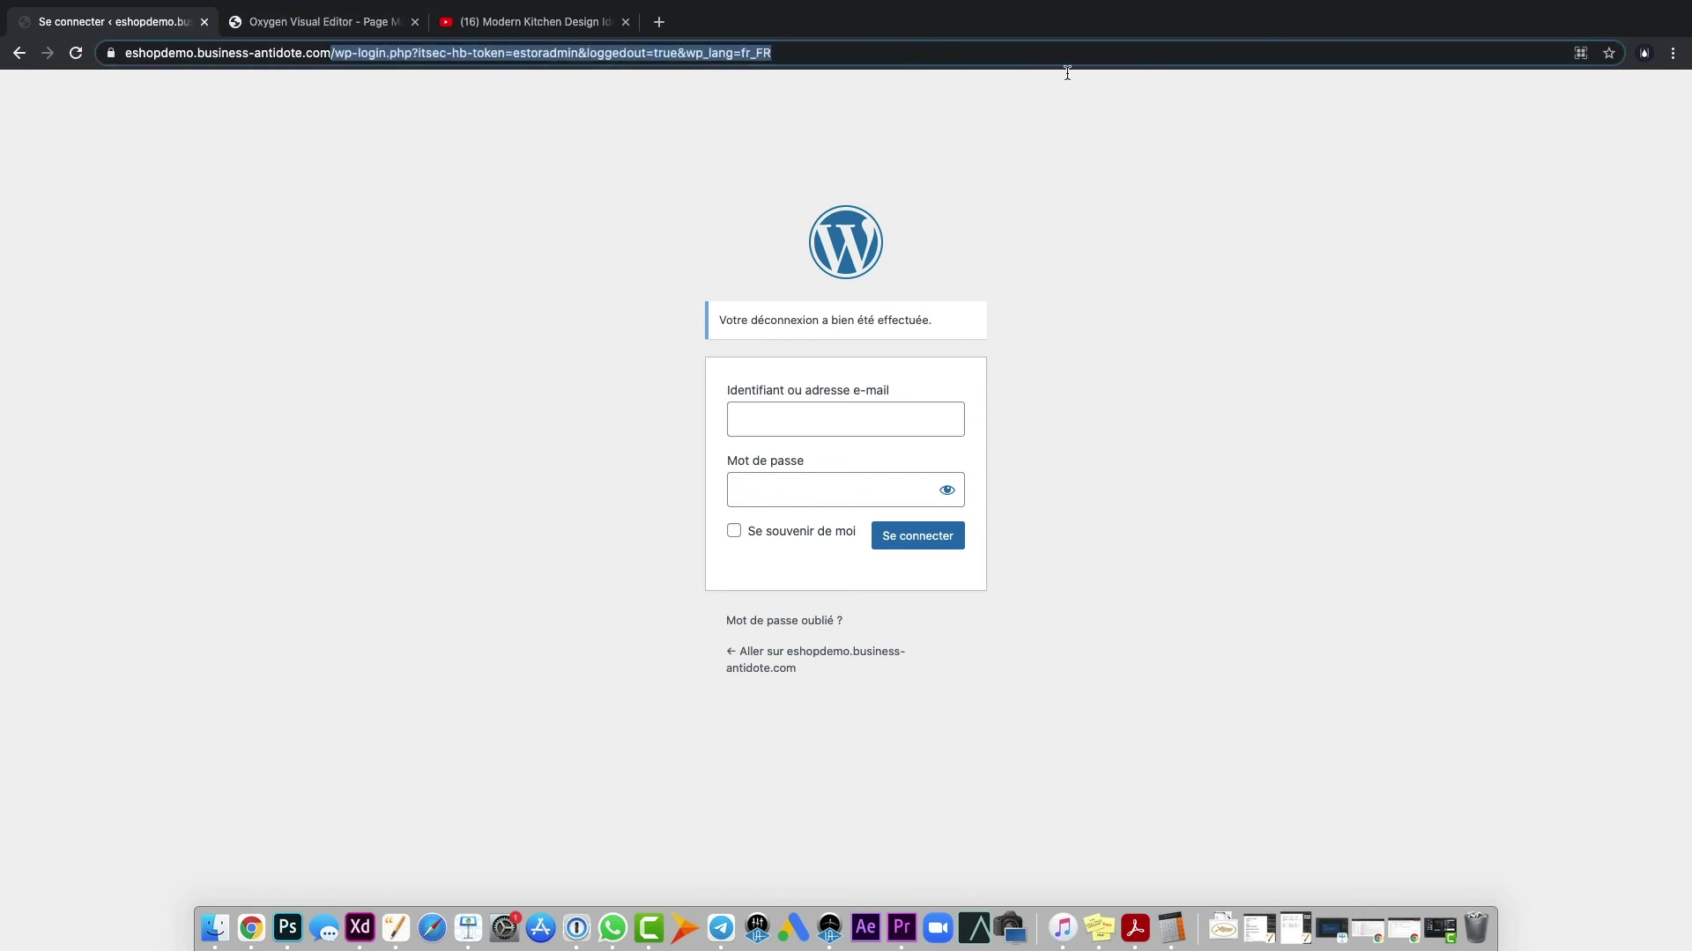
pyautogui.press('BackSpace')
pyautogui.press('Return')
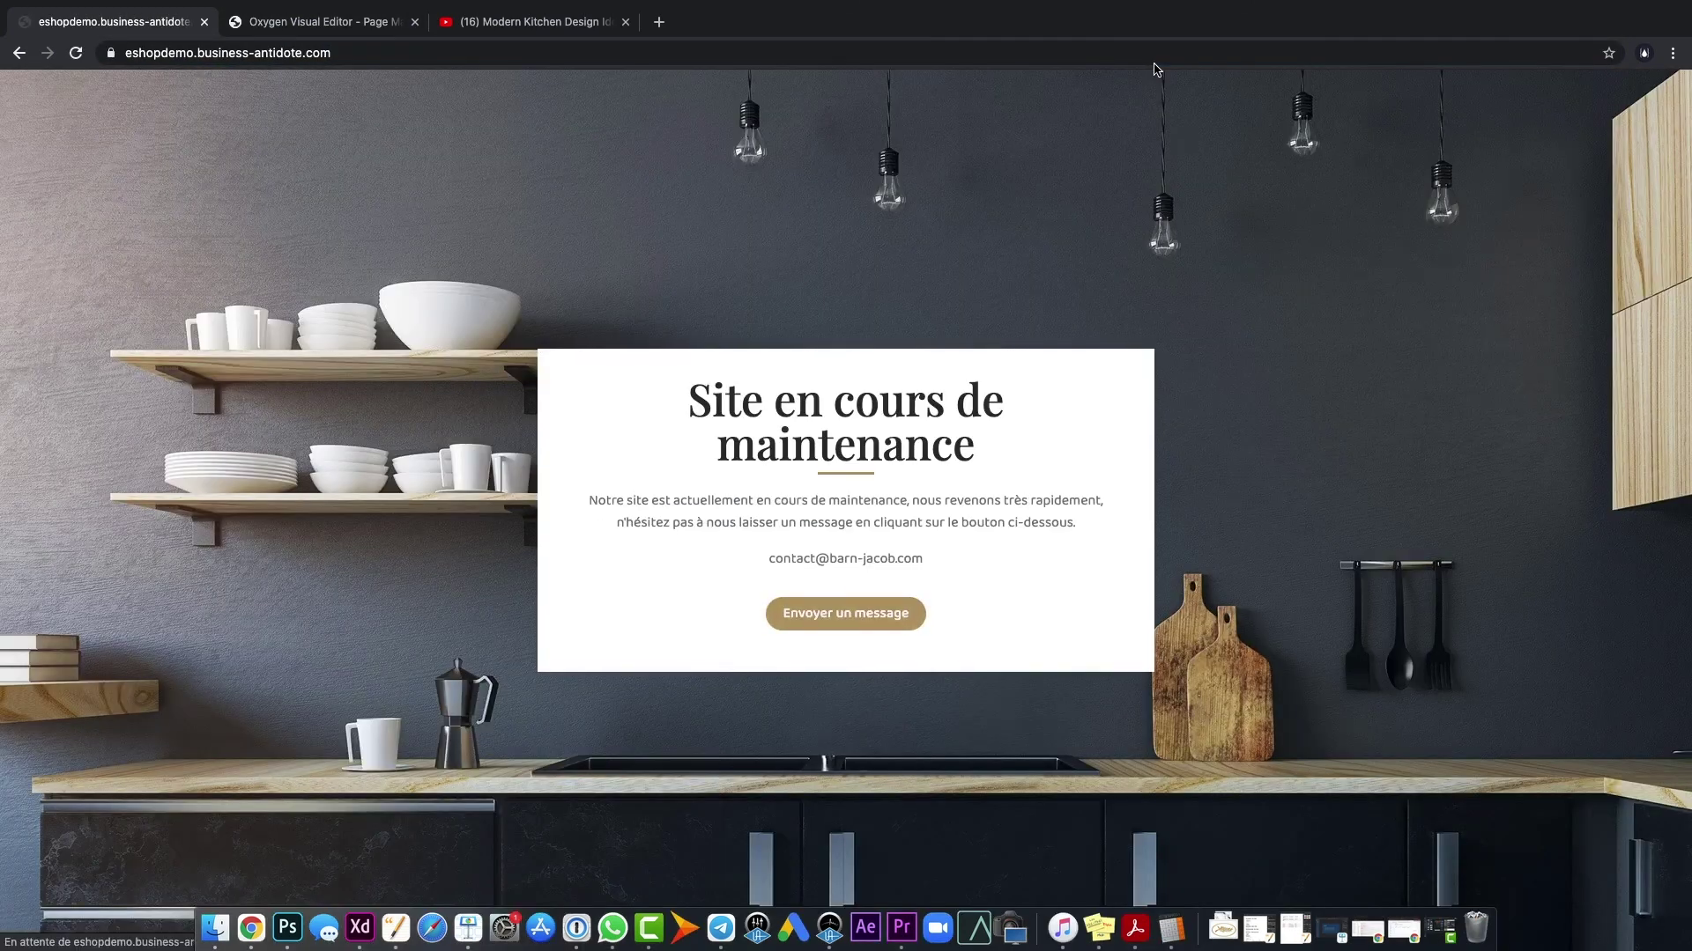
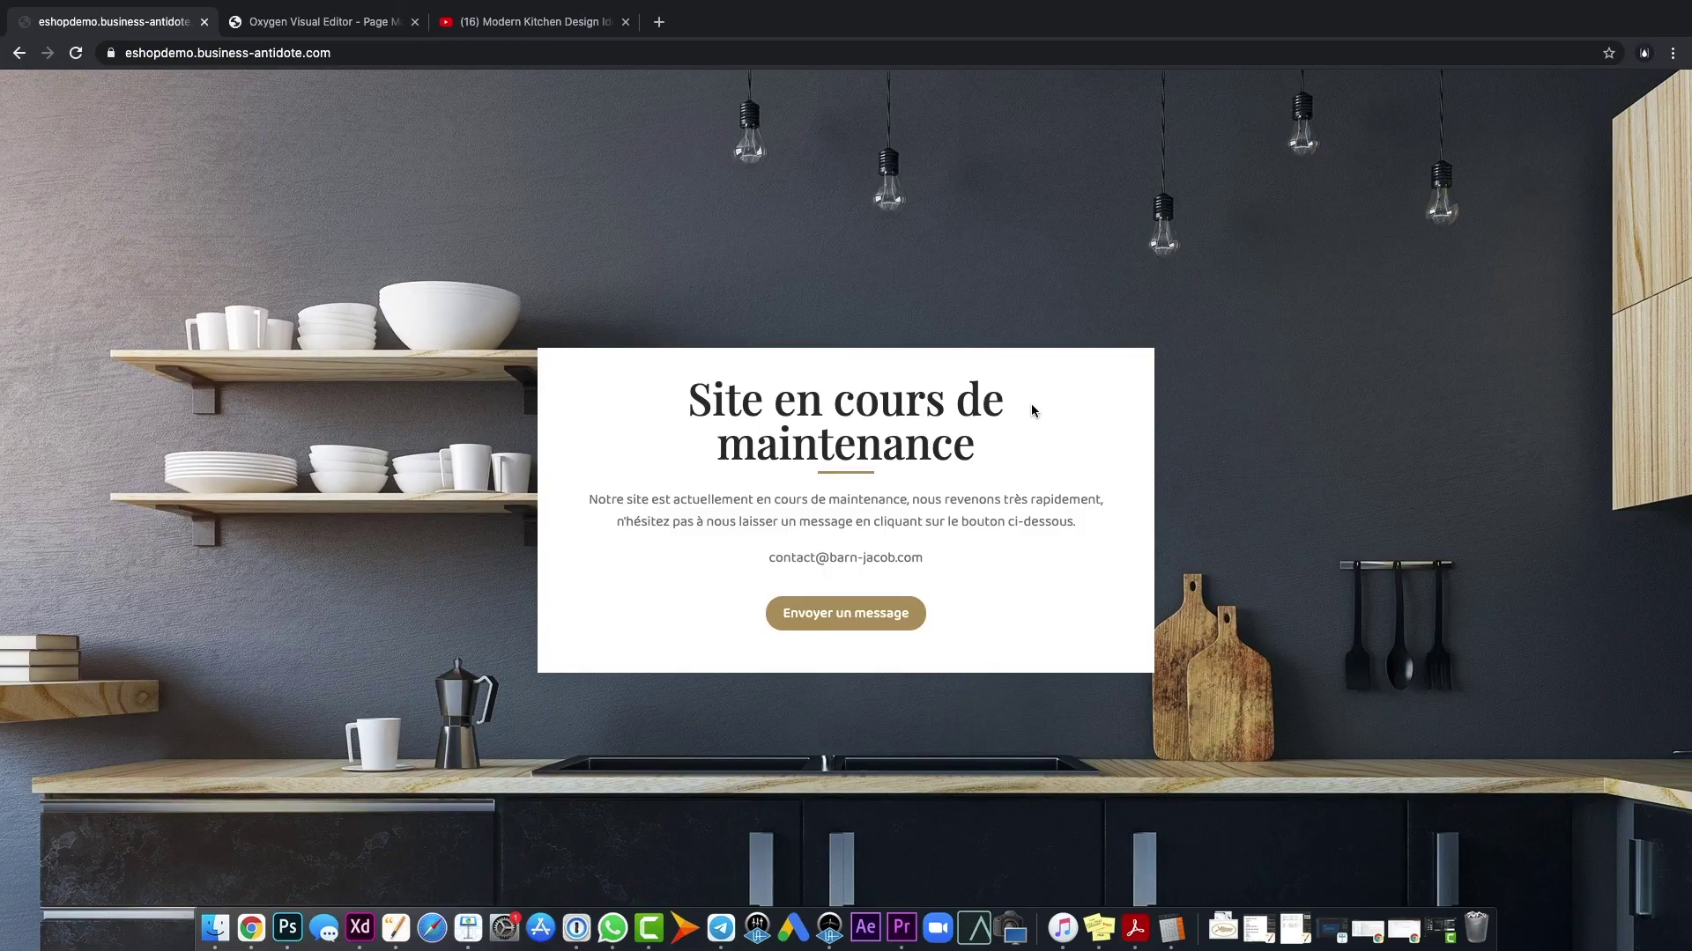
# - In the admin, untick Mode Maintenance under Réglages site and save with Mise à jour
pyautogui.hotkey('ctrl', 'Tab')
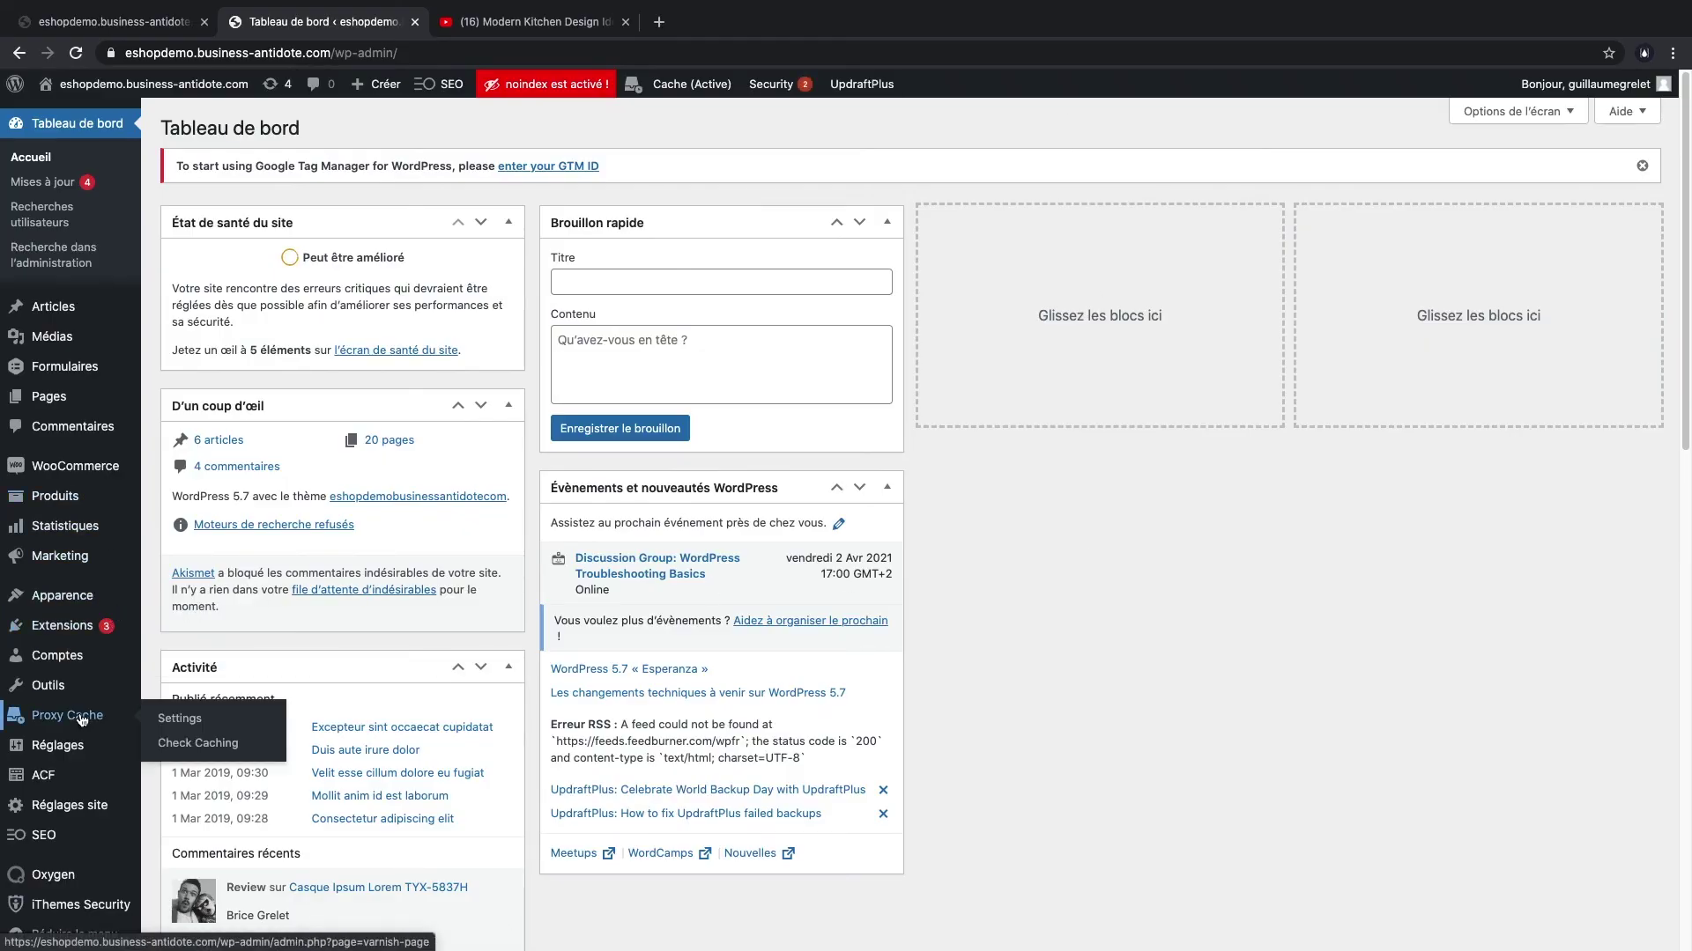
pyautogui.click(55, 806)
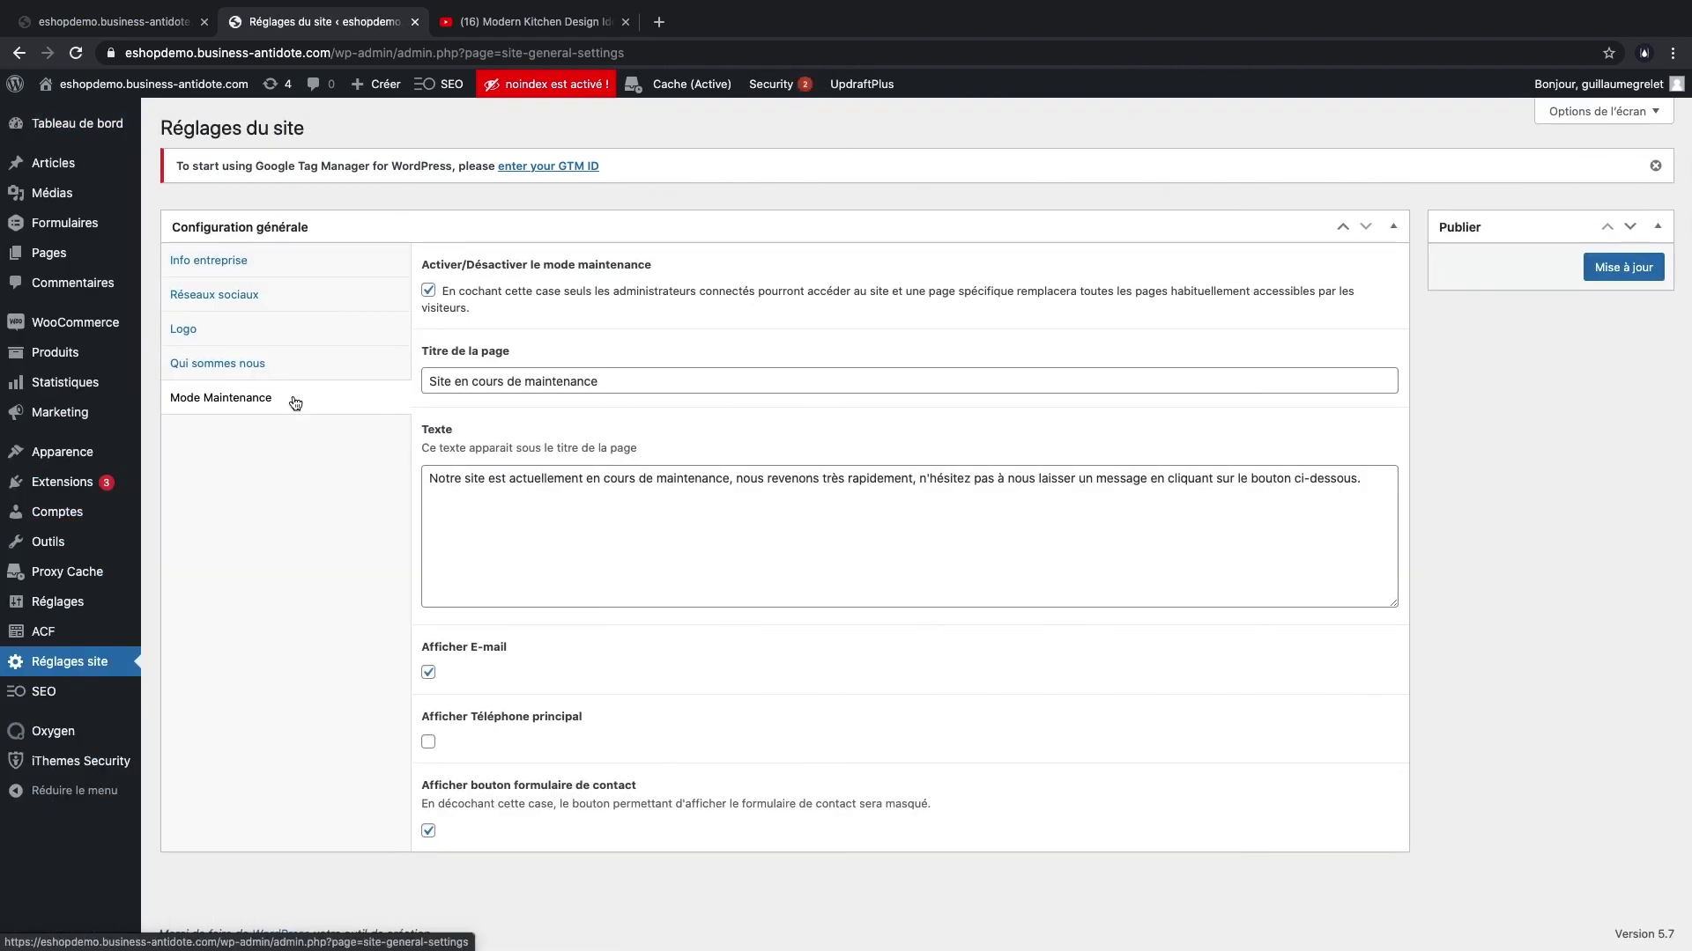
pyautogui.click(428, 292)
pyautogui.click(1640, 275)
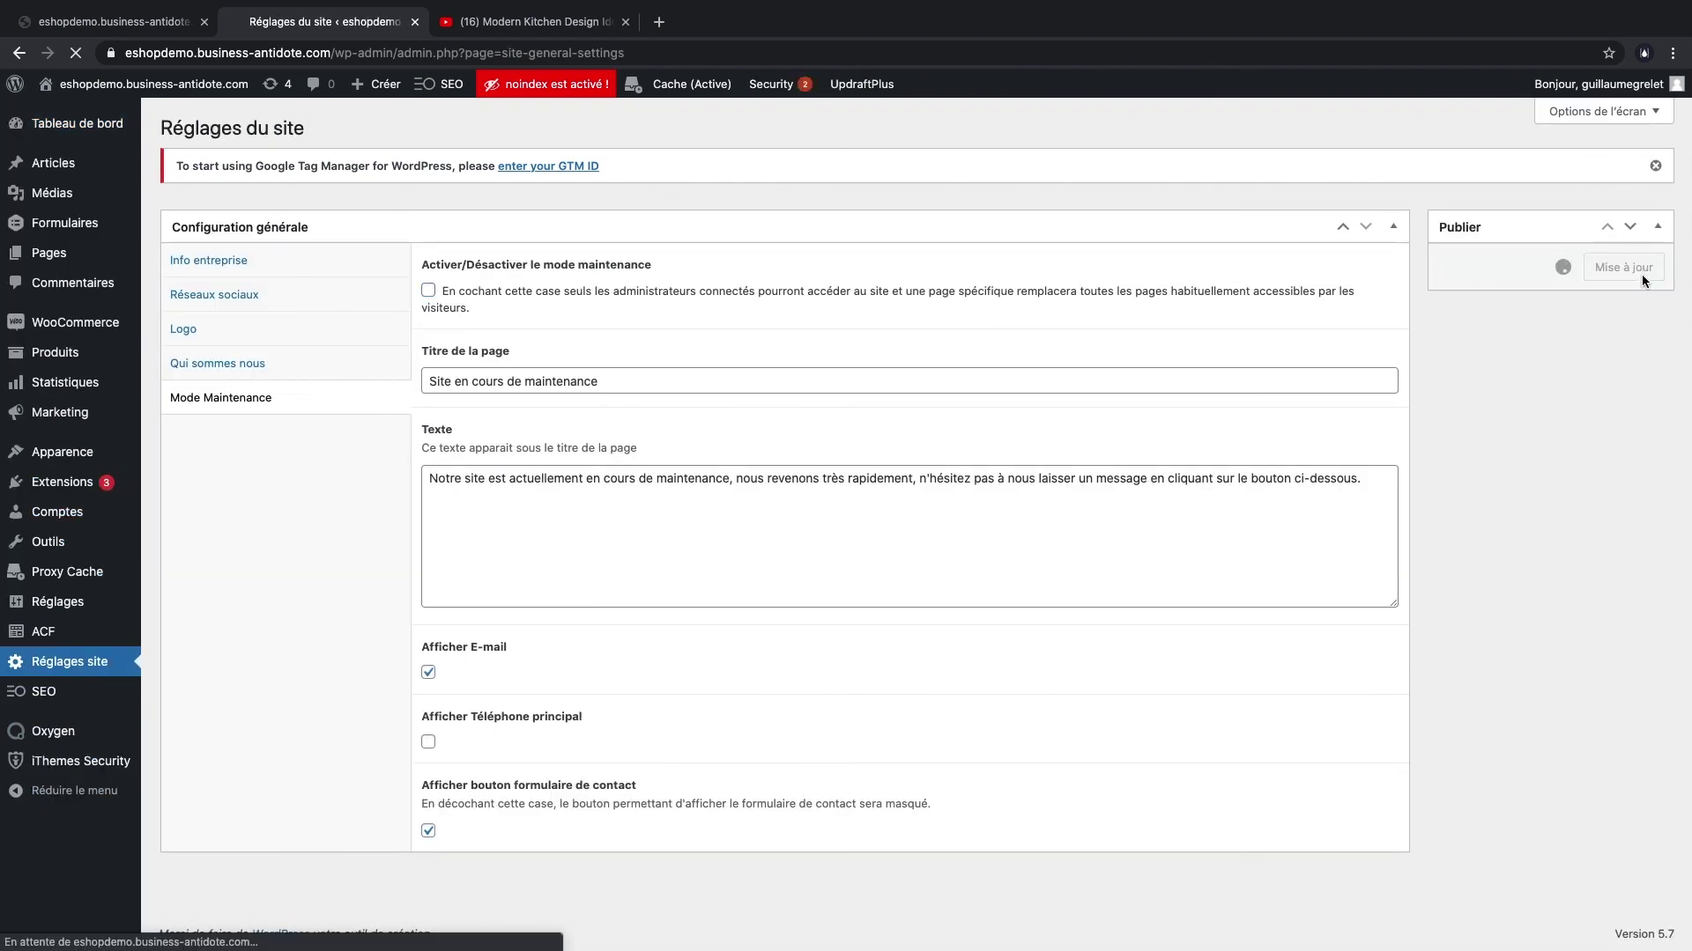
pyautogui.click(141, 22)
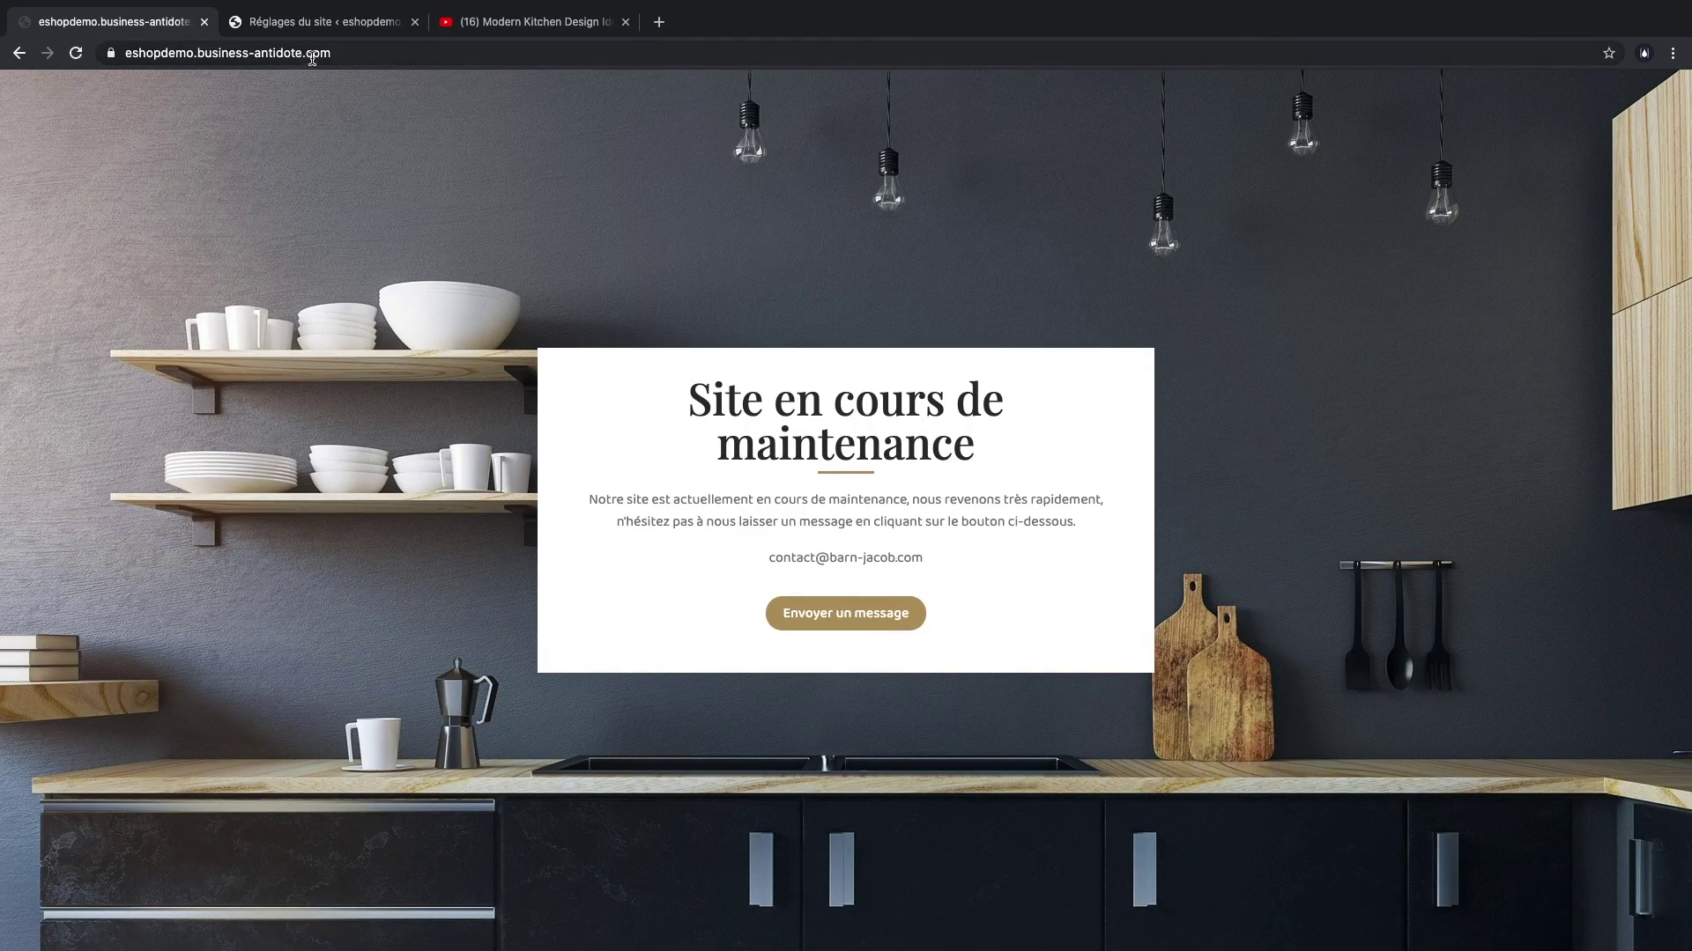
# - Reload eshopdemo.business-antidote.com and scroll the Barn Jacob homepage to confirm it displays normally
pyautogui.click(315, 55)
pyautogui.press('Return')
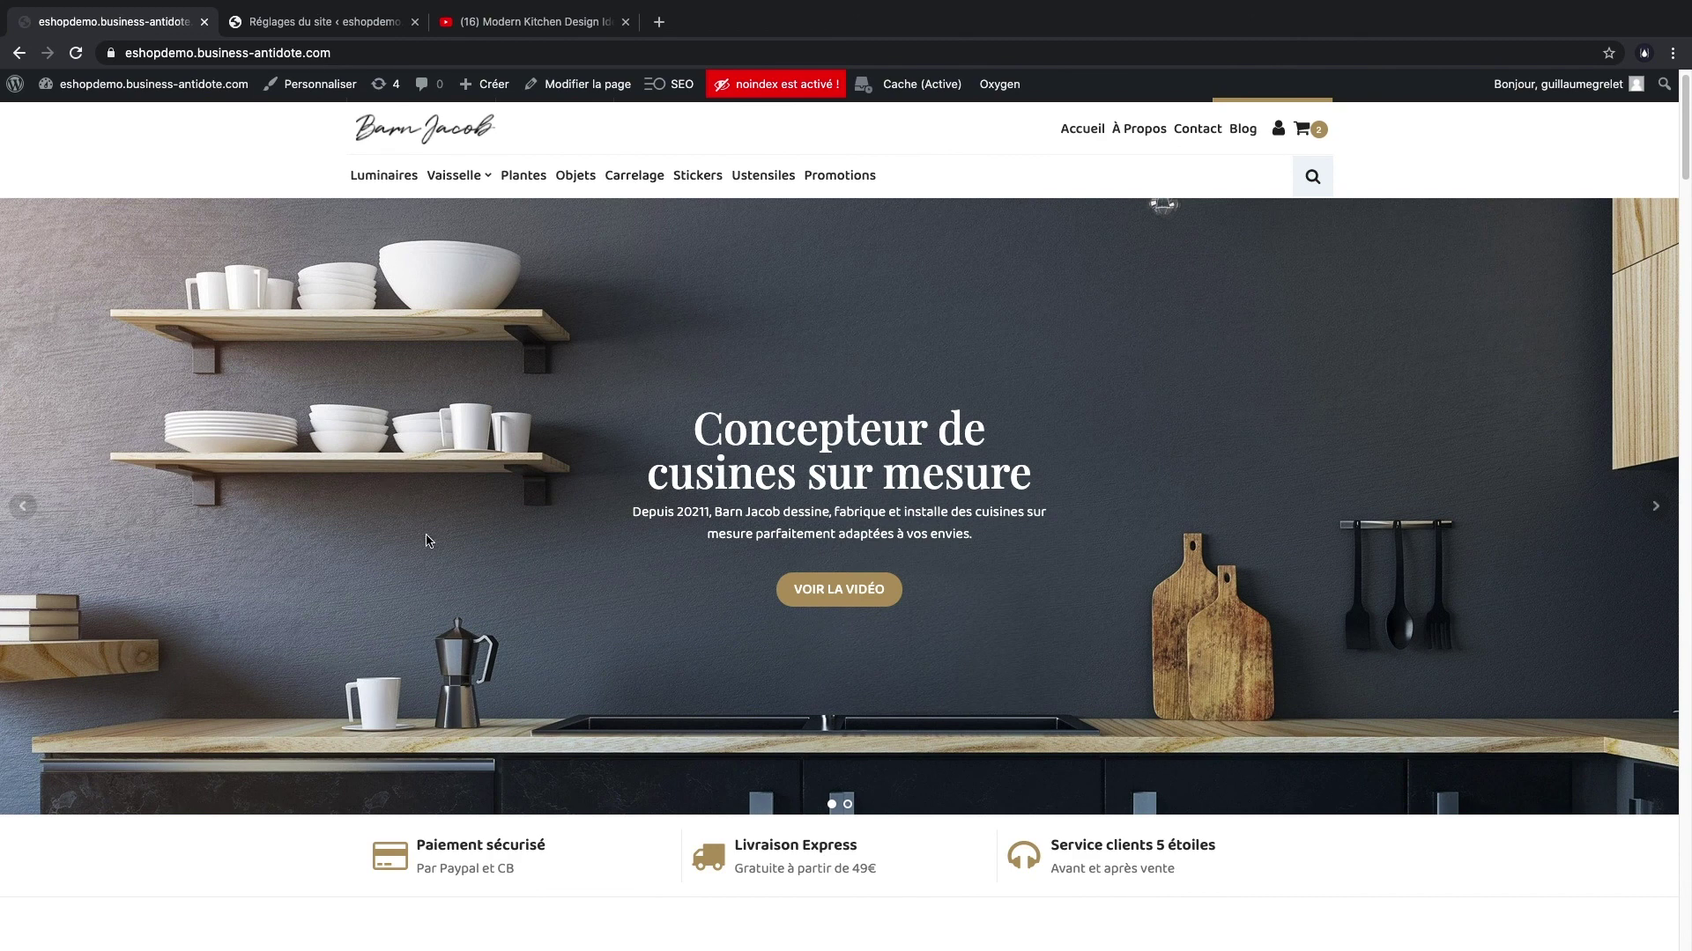
pyautogui.scroll(-15, 426, 537)
pyautogui.scroll(-5, 399, 537)
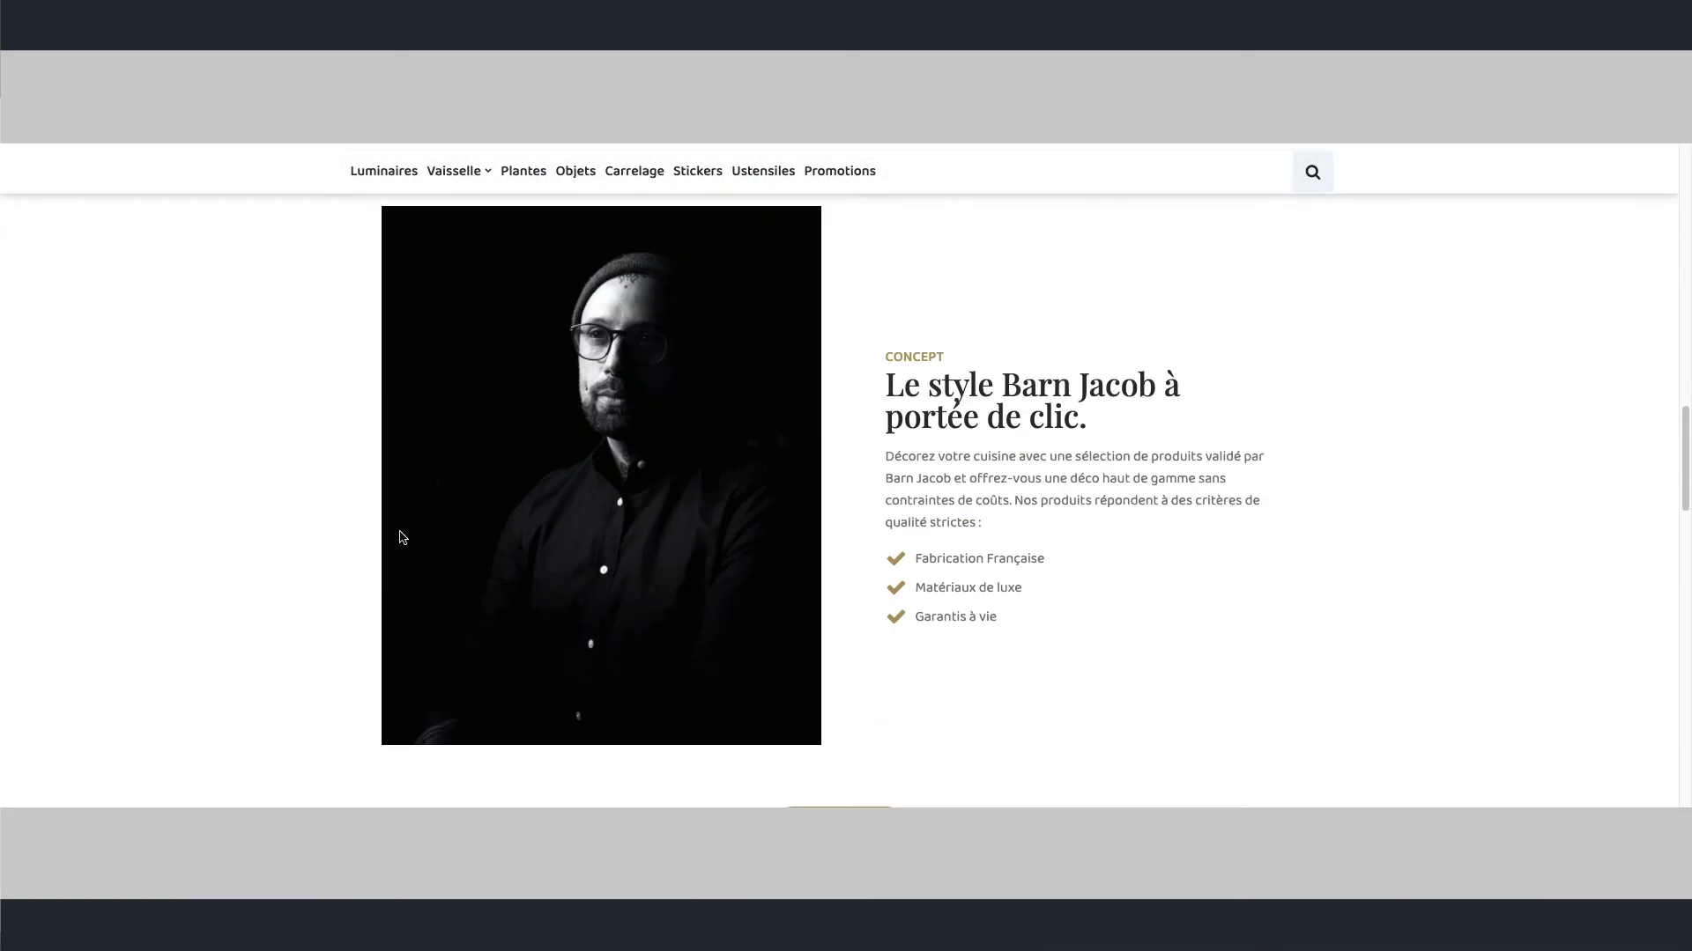